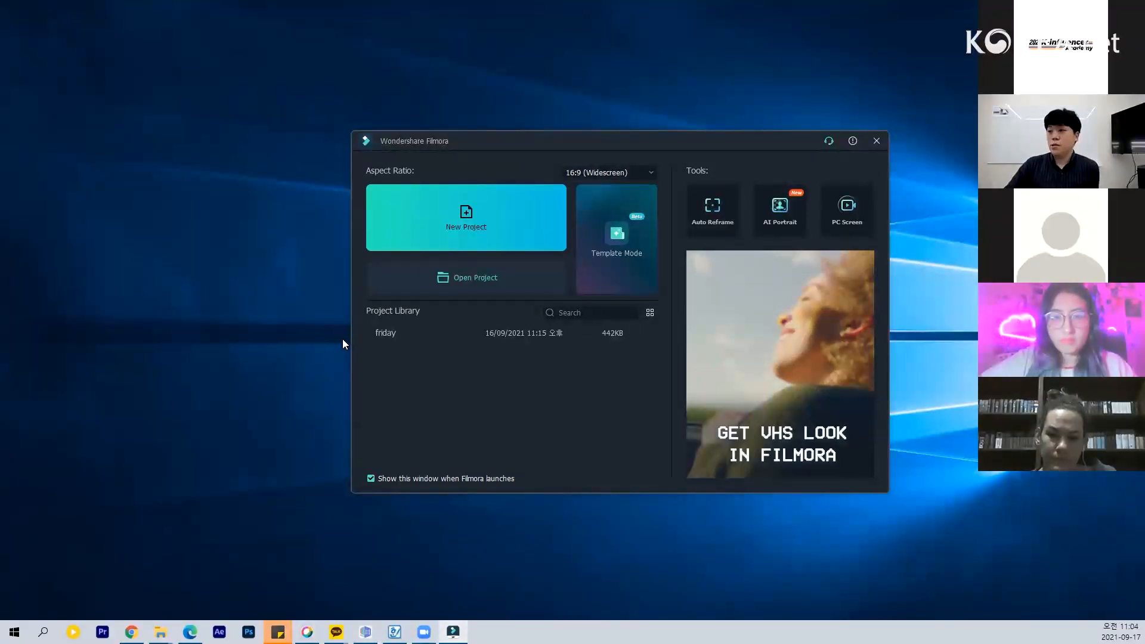
Create a new project and set it to 16:9 (Widescreen), 1920 x 1080 (Full HD) resolution and 30 fps
left_click(464, 218)
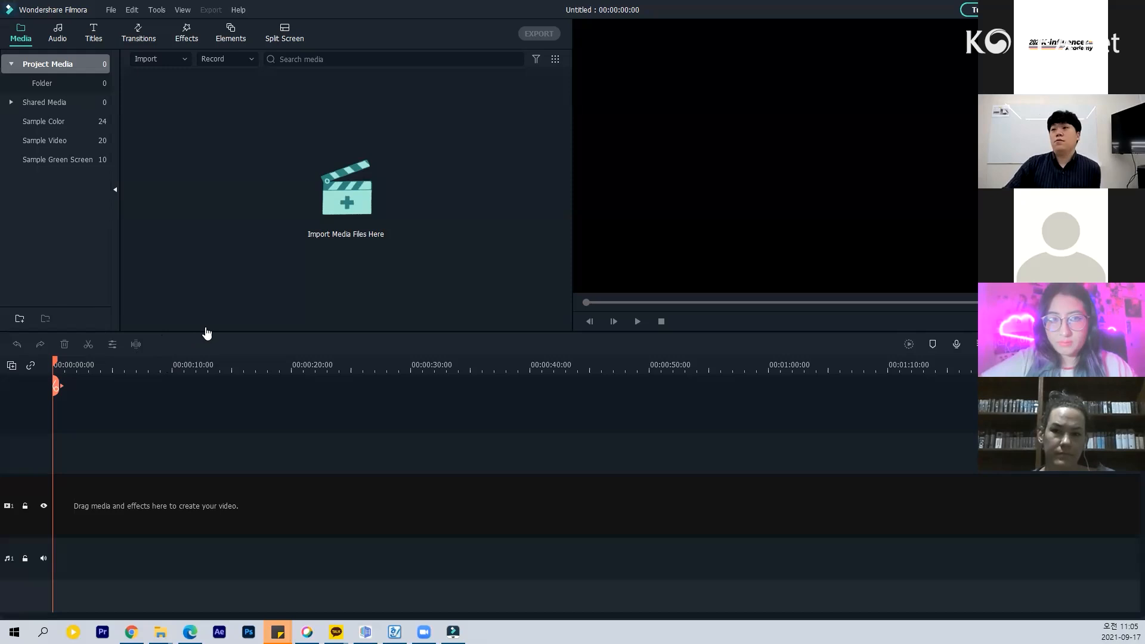
left_click(112, 9)
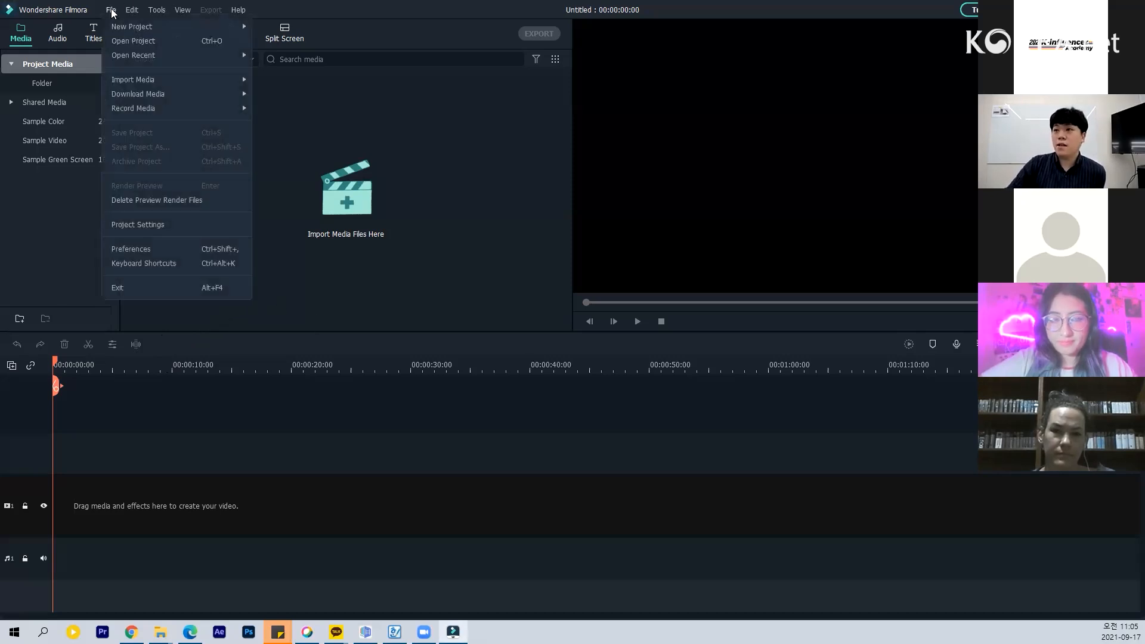
left_click(167, 227)
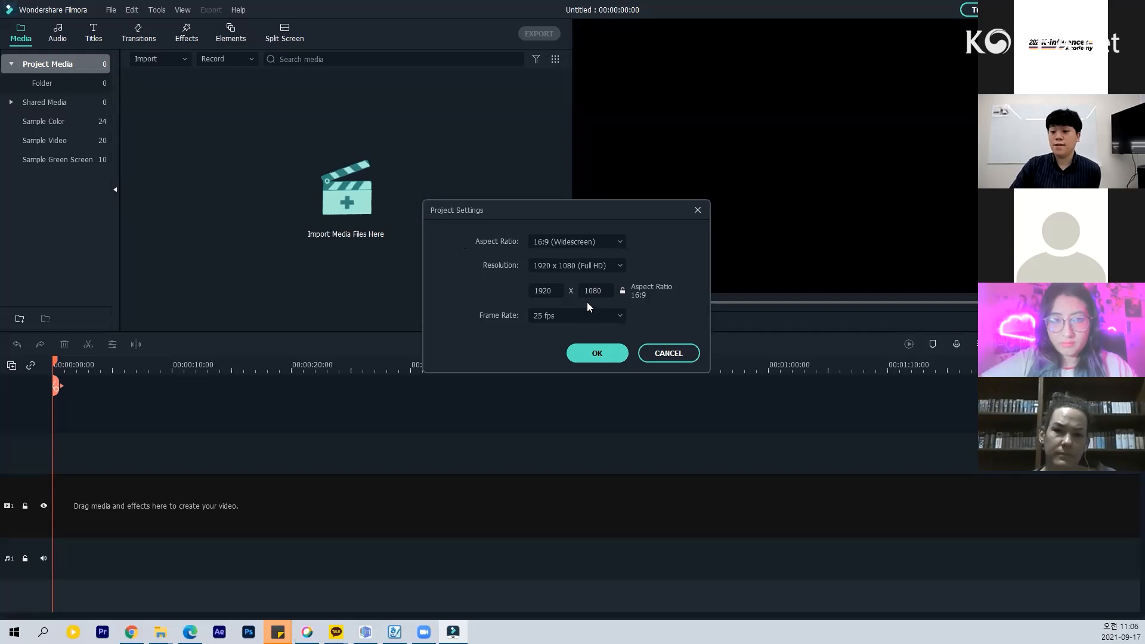
left_click(549, 246)
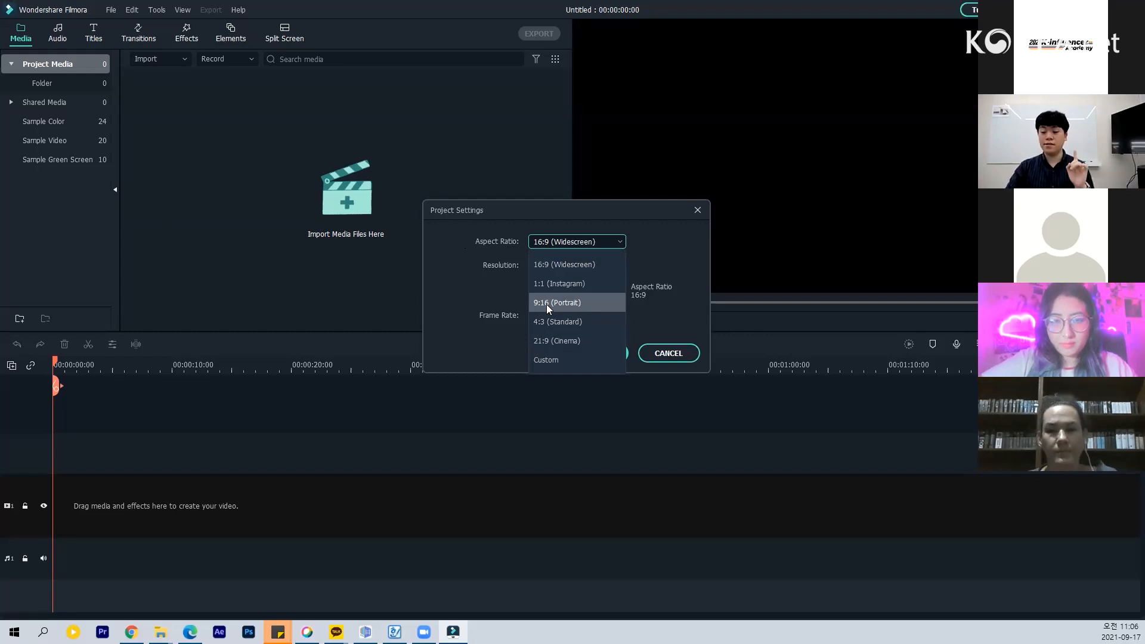
left_click(551, 265)
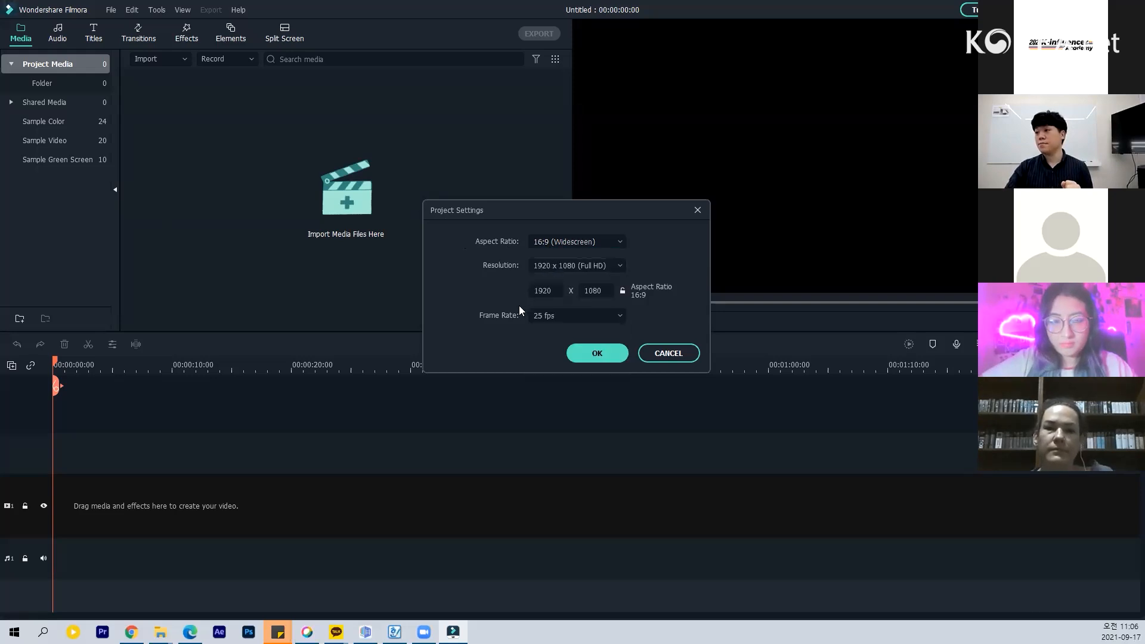
left_click(594, 266)
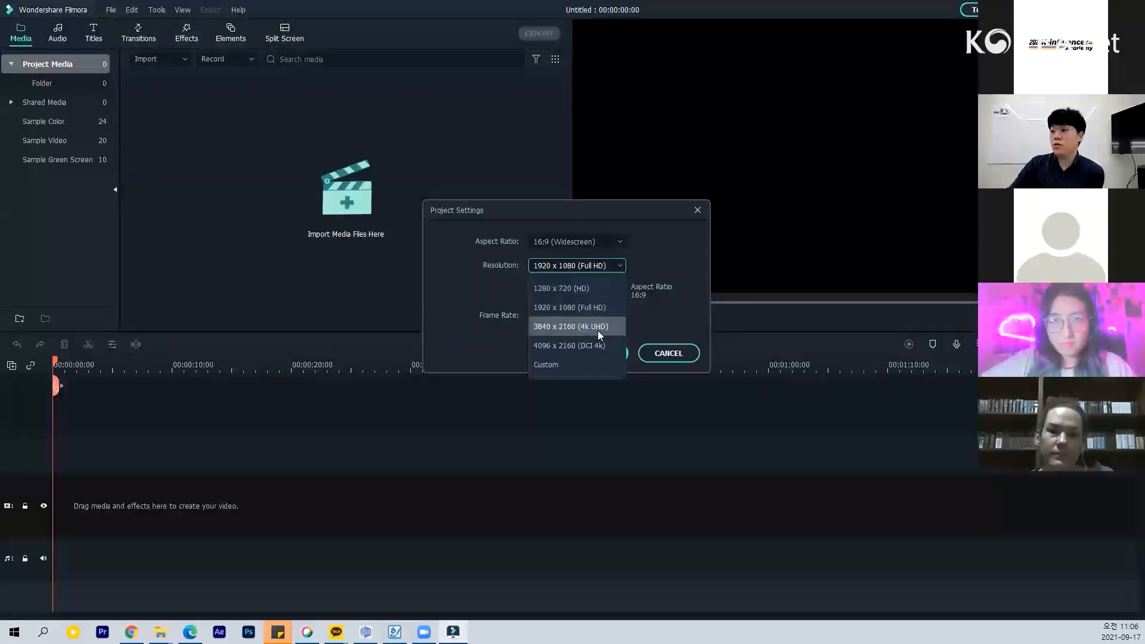
left_click(599, 309)
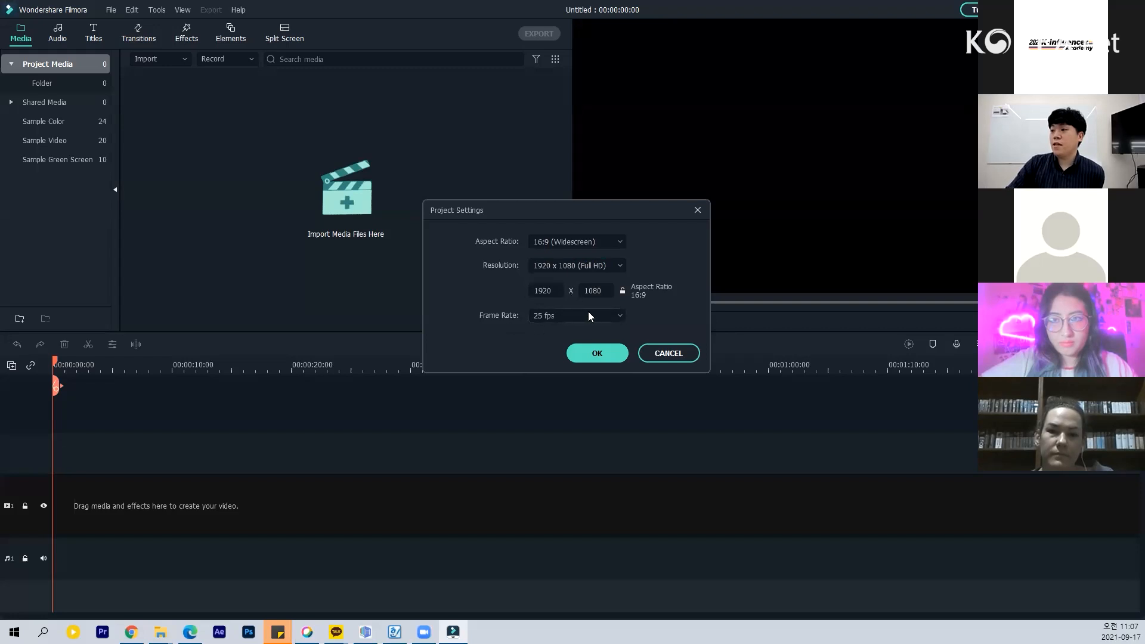
left_click(602, 317)
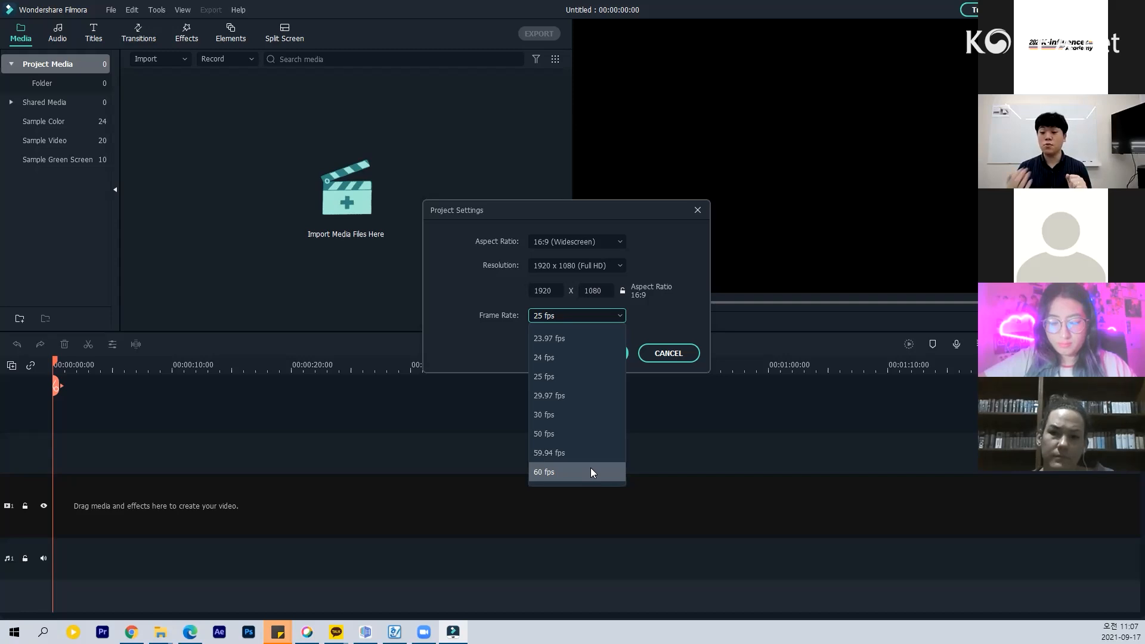
left_click(580, 415)
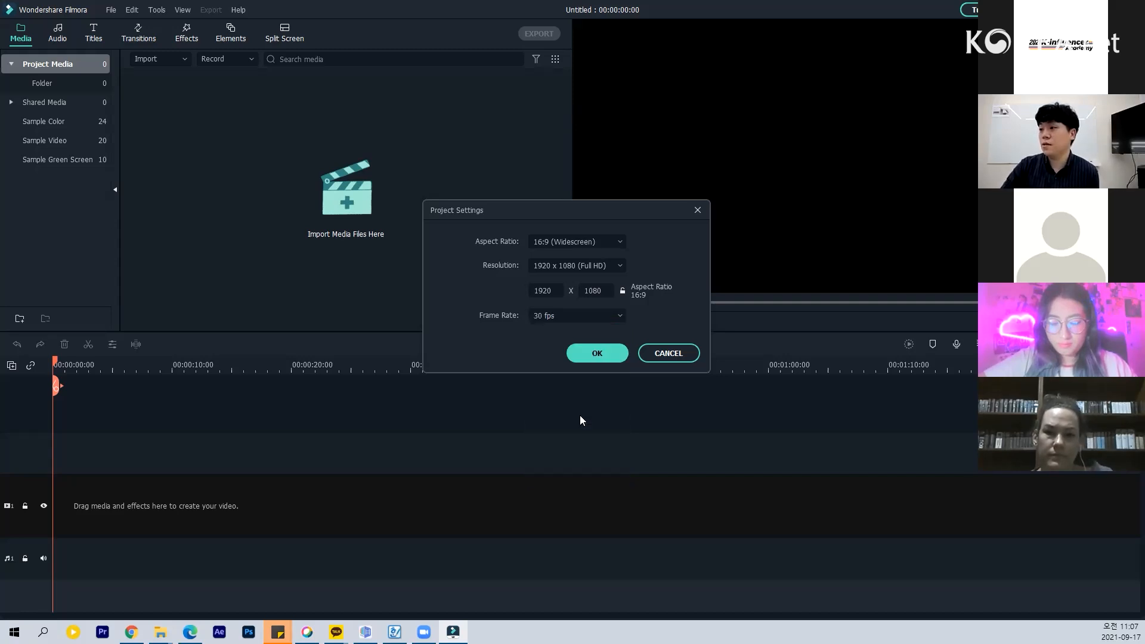
left_click(581, 355)
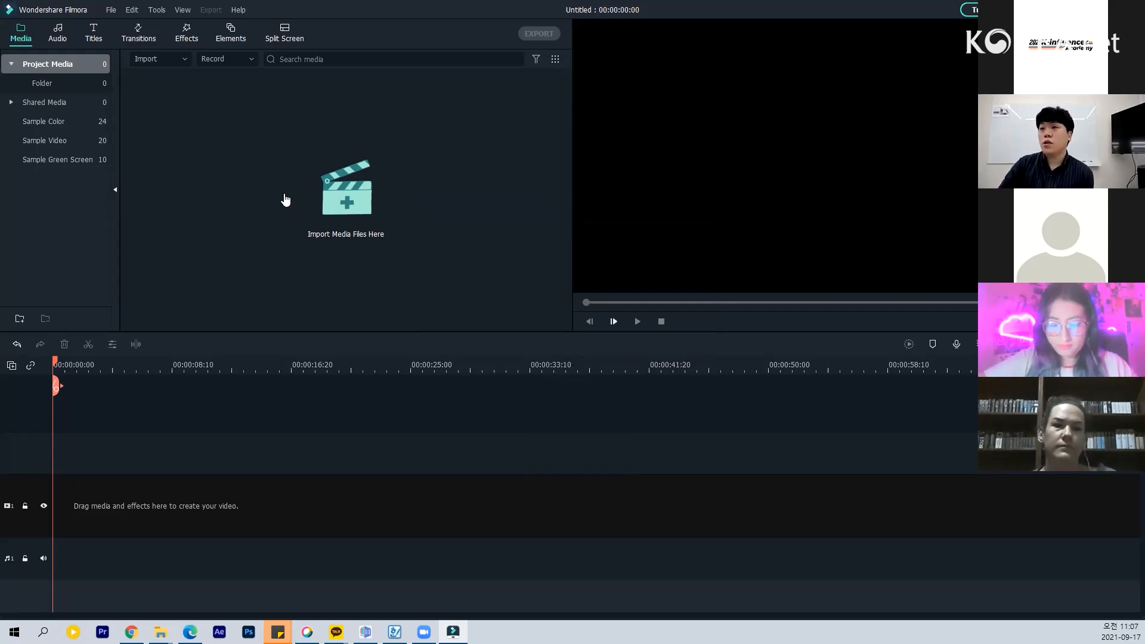
Import the videos 170804_A_Lombok_021, 170804_A_Lombok_030, 170804_A_Lombok_033 and 170804_B_Lombok_087 from the 수업자료 > 연습 folder
left_click(343, 195)
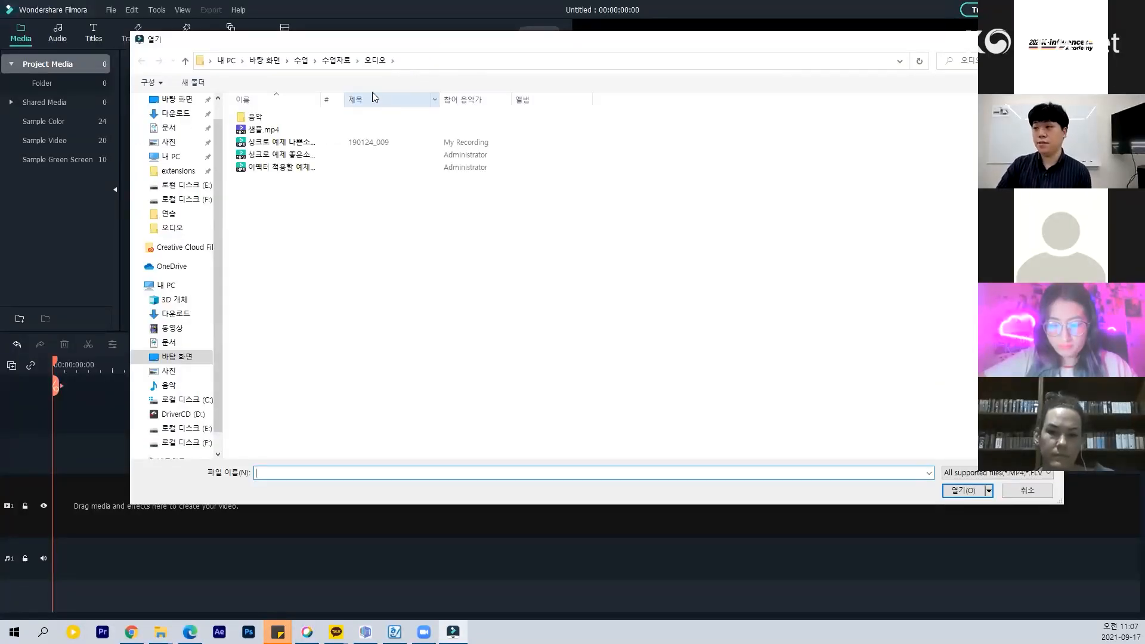
left_click(335, 60)
left_click(298, 128)
double_click(299, 128)
left_click(609, 357)
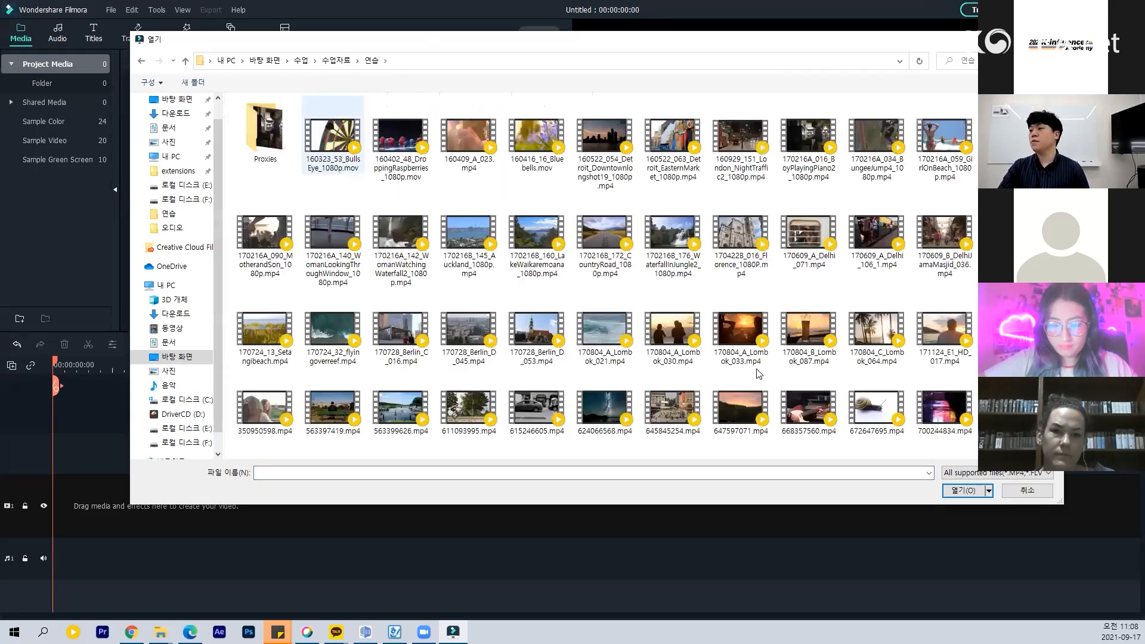
left_click(830, 337, "shift")
left_click(963, 490)
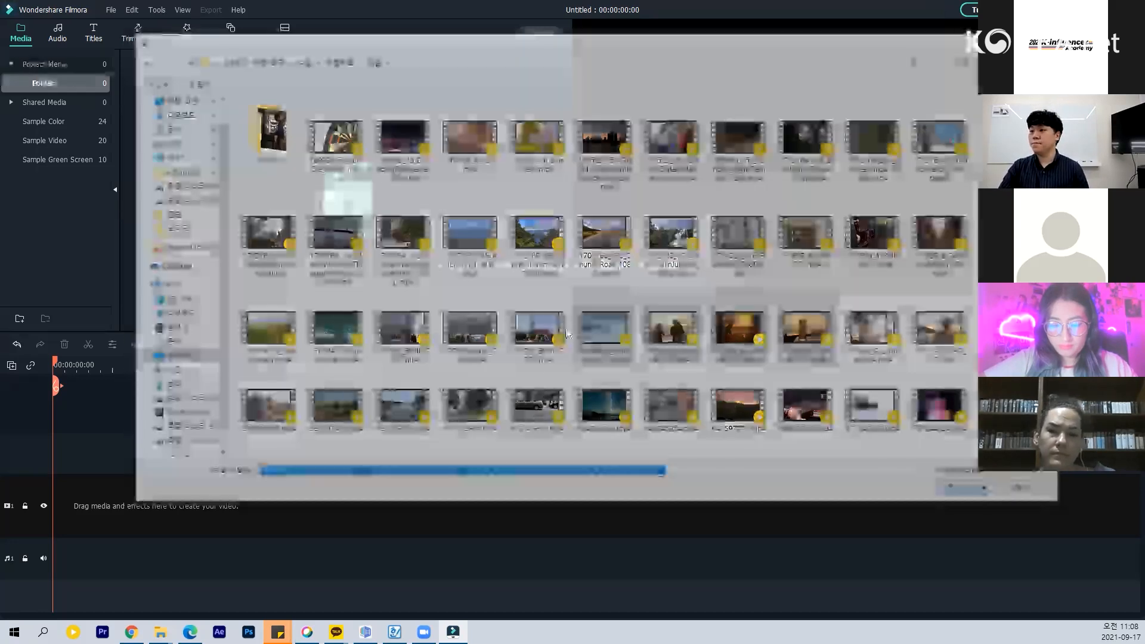
Import the MBB - Beach, And So It Begins and Bay Breeze MP3 tracks from the 오디오 > 음악 folder
double_click(378, 212)
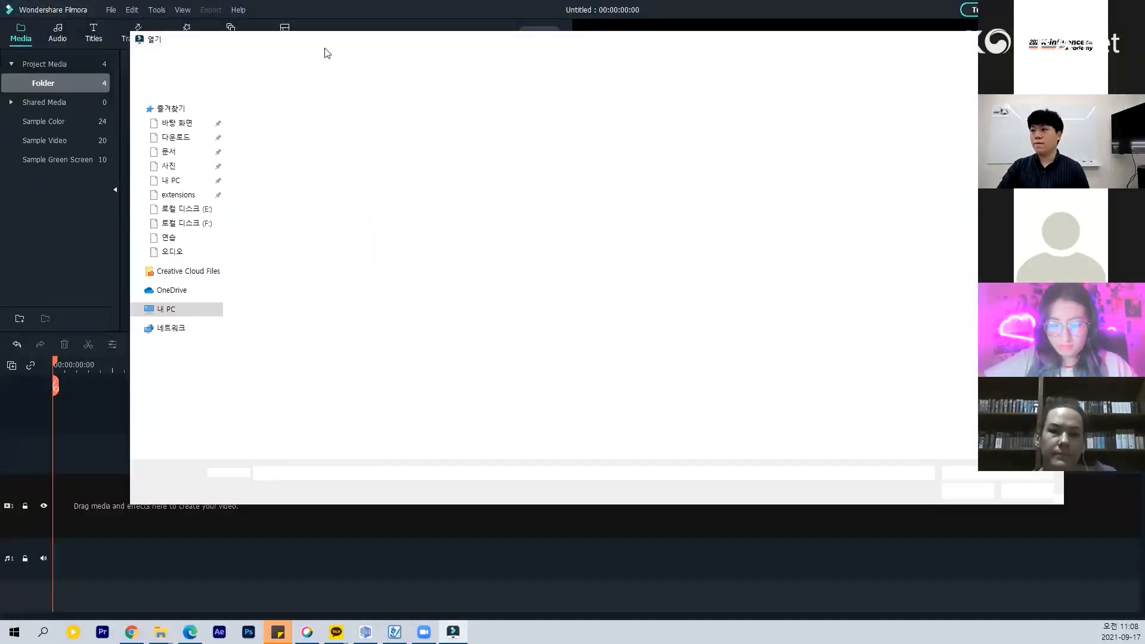
left_click(328, 61)
double_click(282, 141)
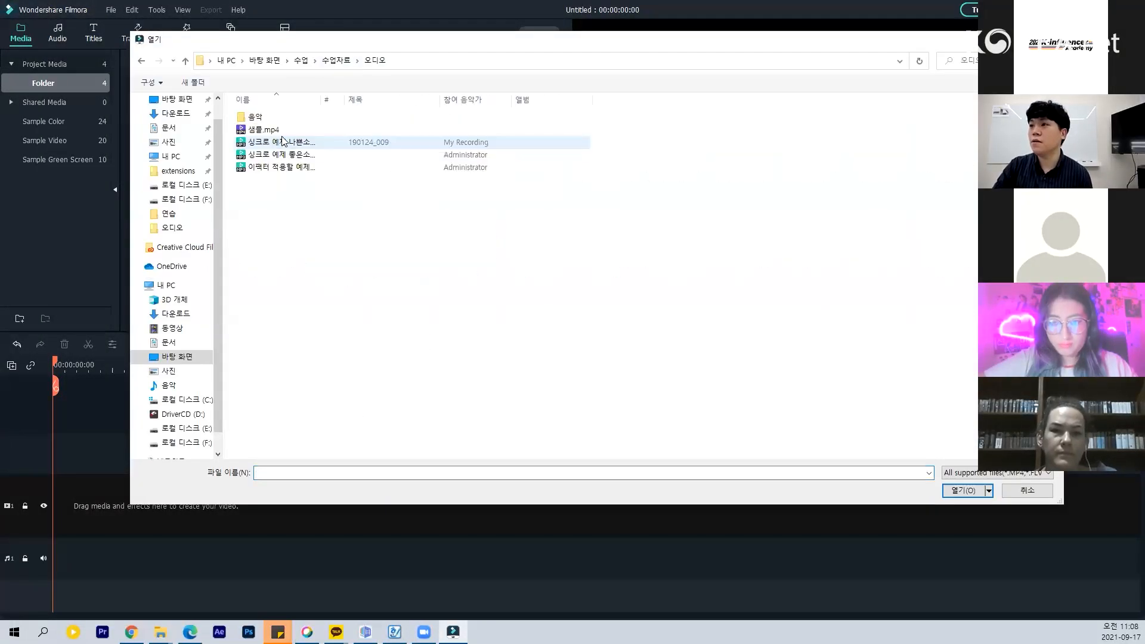
left_click(283, 142)
left_click(283, 154, "shift")
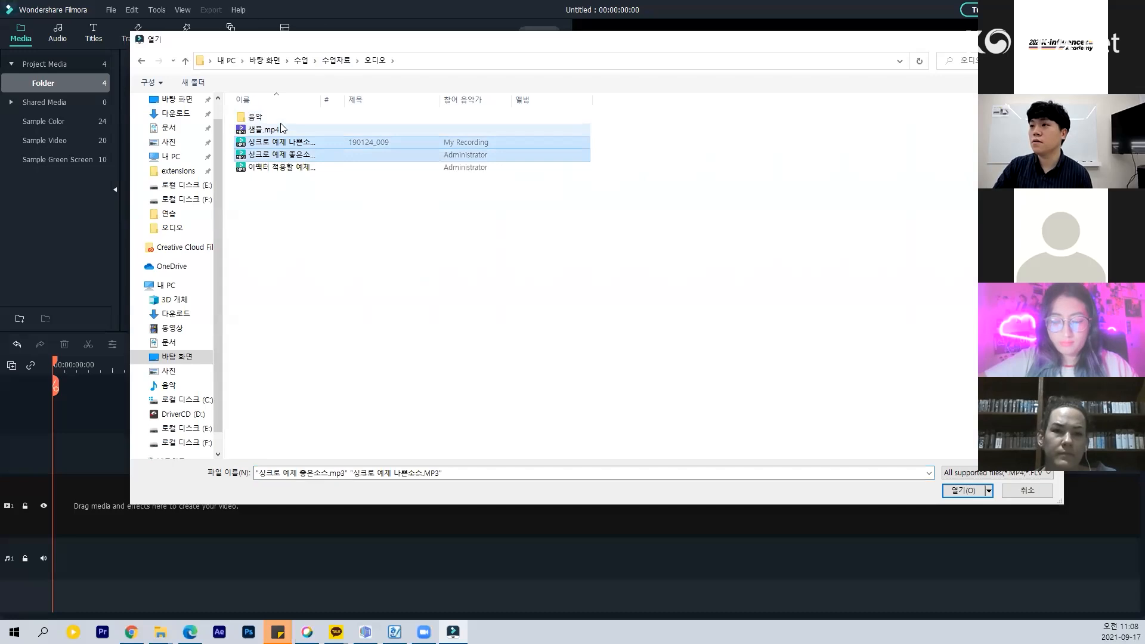
double_click(279, 116)
left_click(281, 154)
left_click(296, 180, "shift")
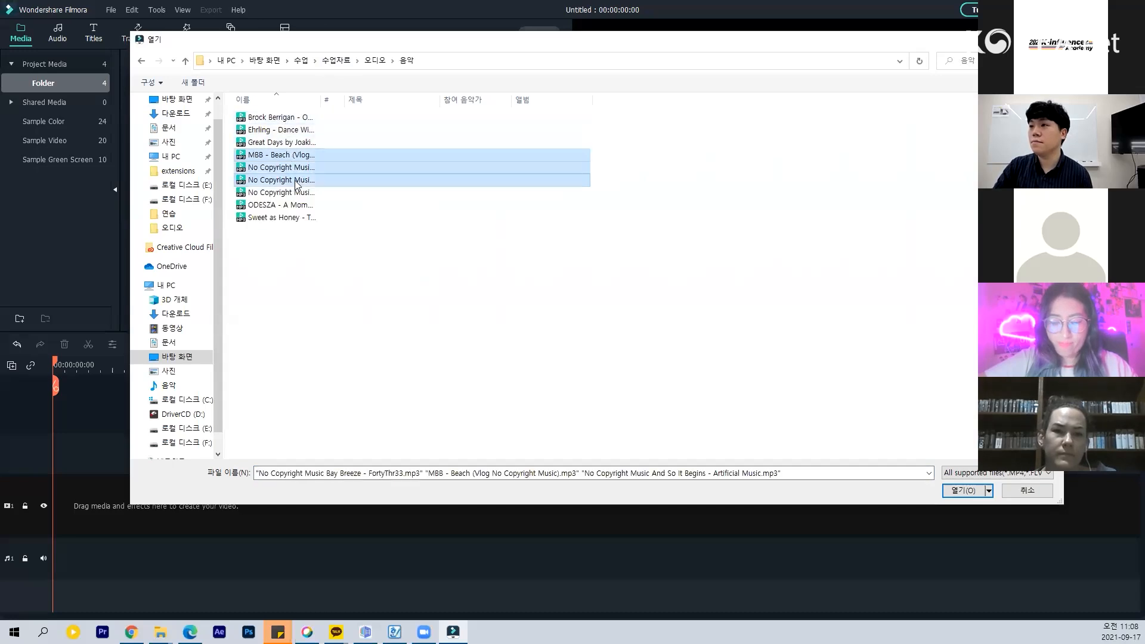
left_click(964, 491)
Import the Instagram logo image 993B81465D0F93013C.png from the desktop into the project media
double_click(409, 271)
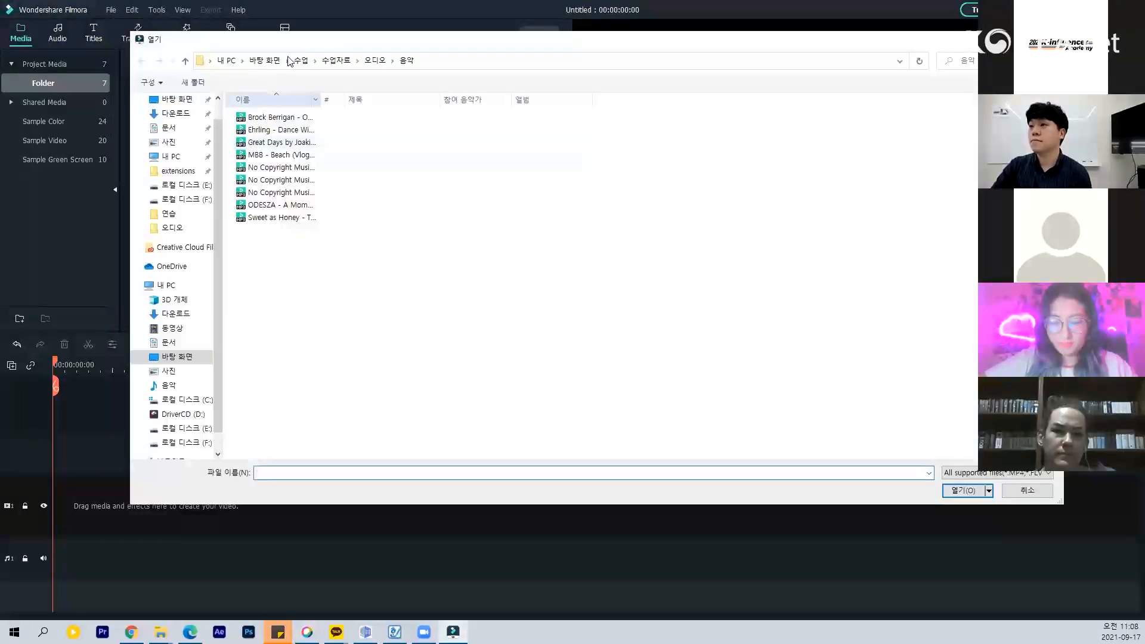
left_click(278, 60)
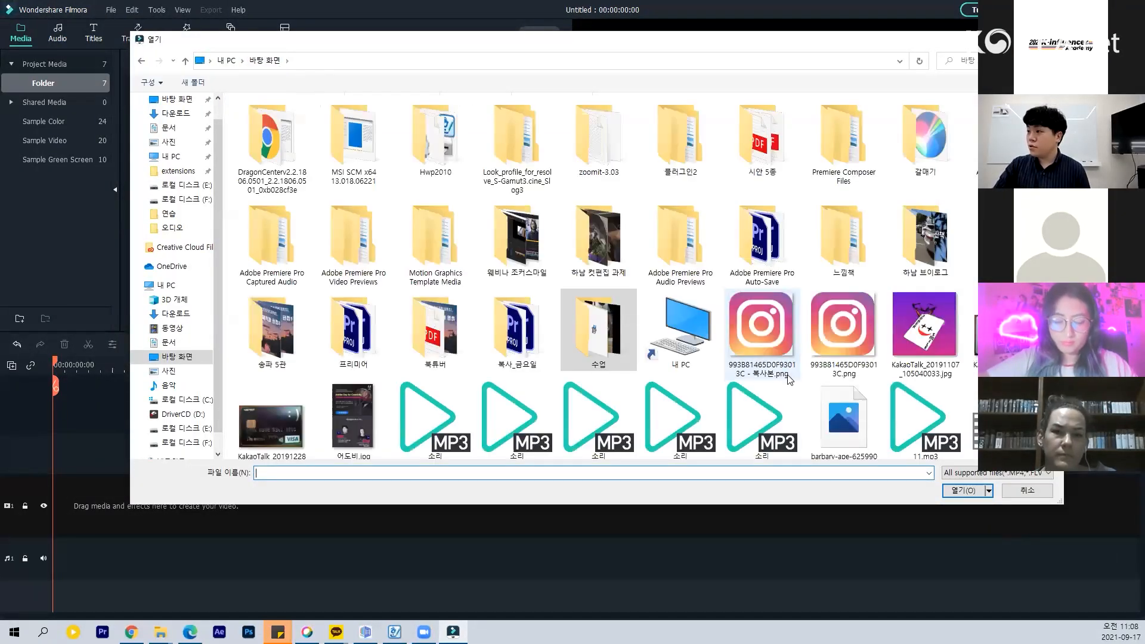
left_click(844, 334)
double_click(599, 352)
left_click(625, 305)
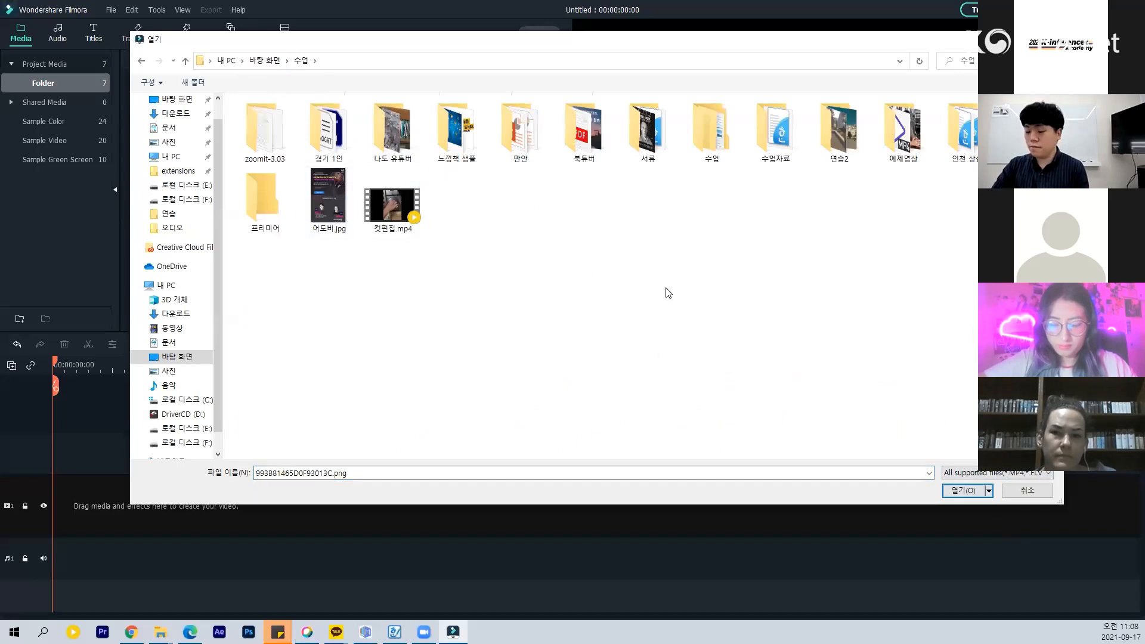
key("BackSpace")
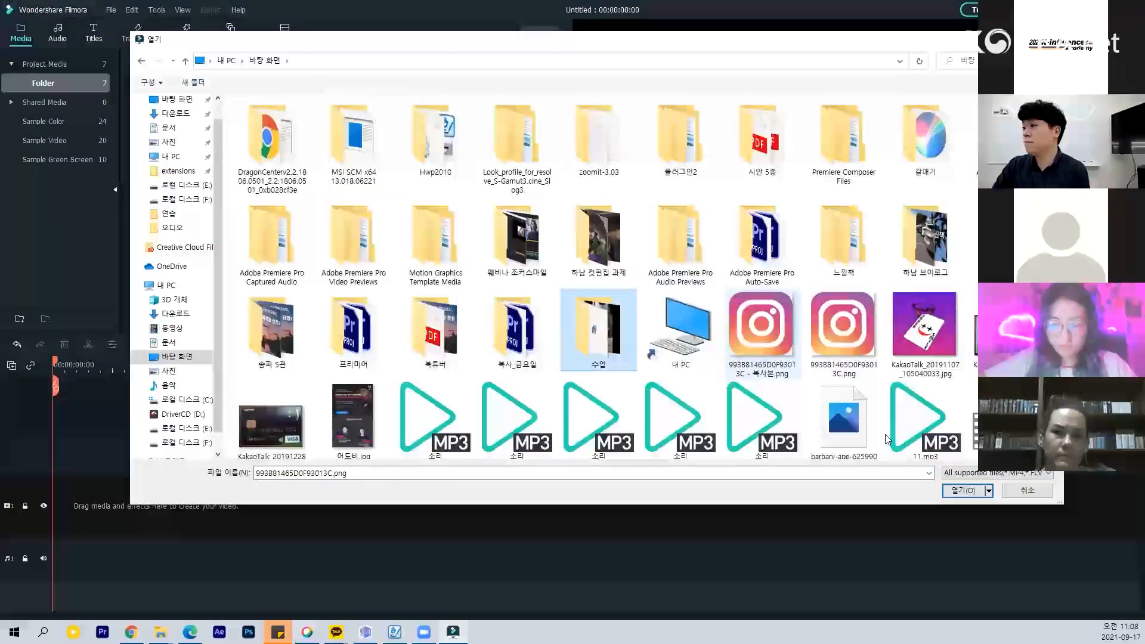
left_click(843, 334)
left_click(965, 490)
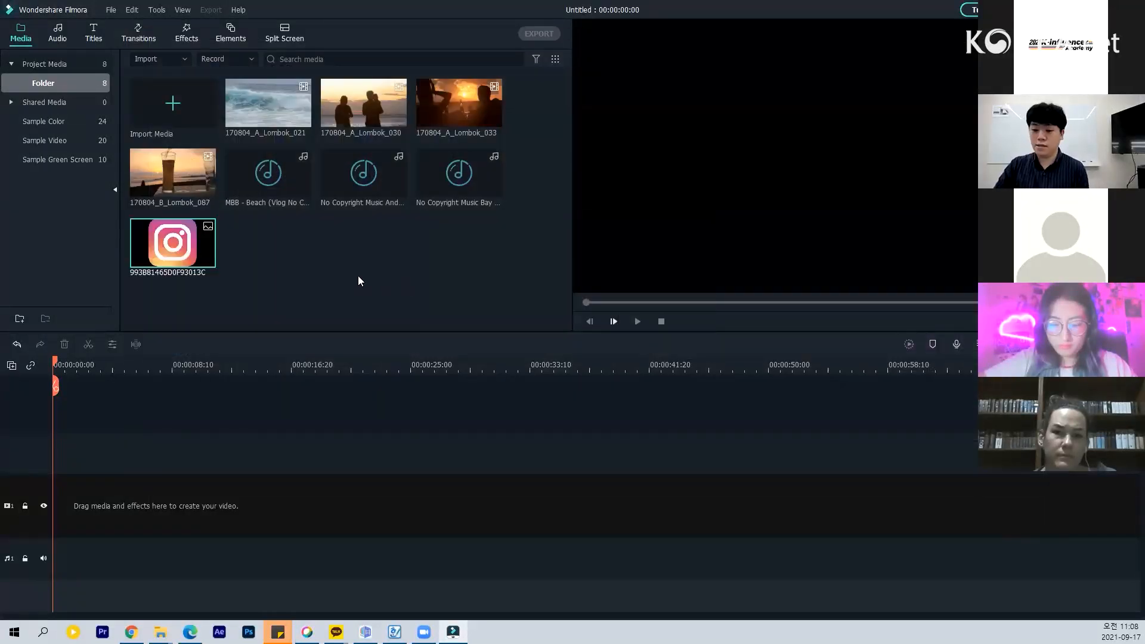
left_click(406, 233)
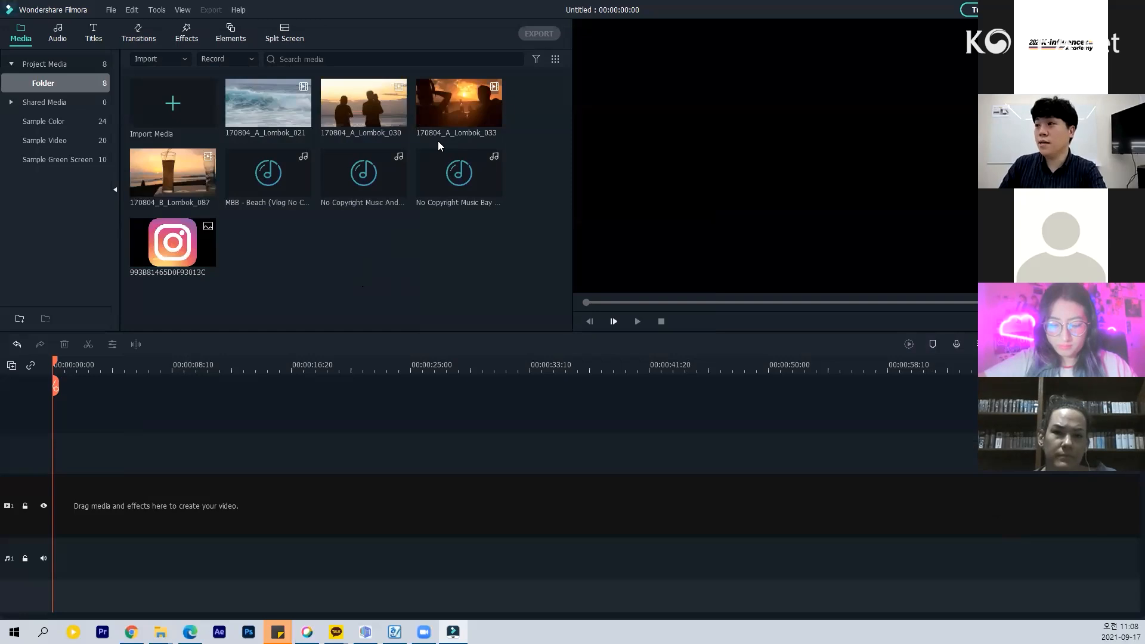
Filter the imported media by Video, Image and Audio in turn, and return to showing All
mouse_move(427, 175)
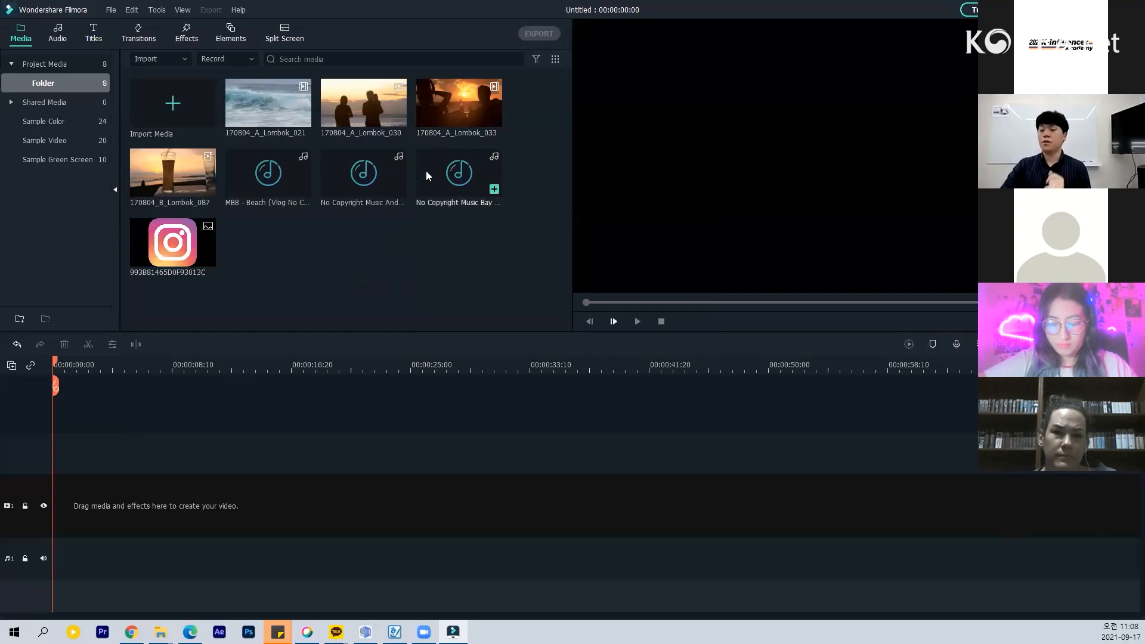
left_click(536, 60)
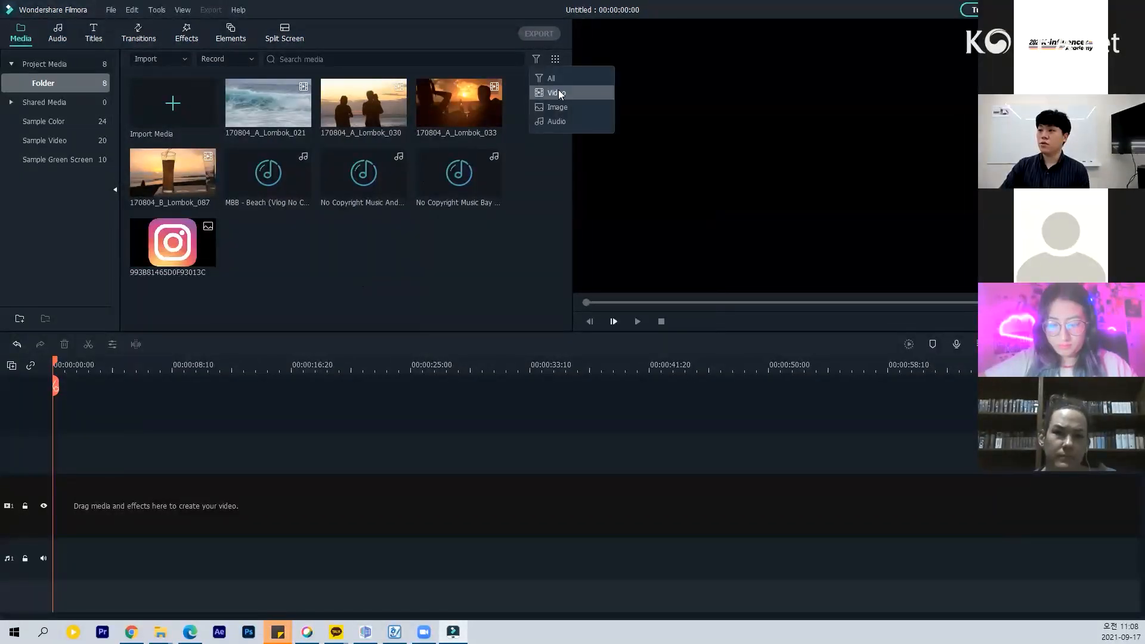
left_click(556, 92)
left_click(537, 59)
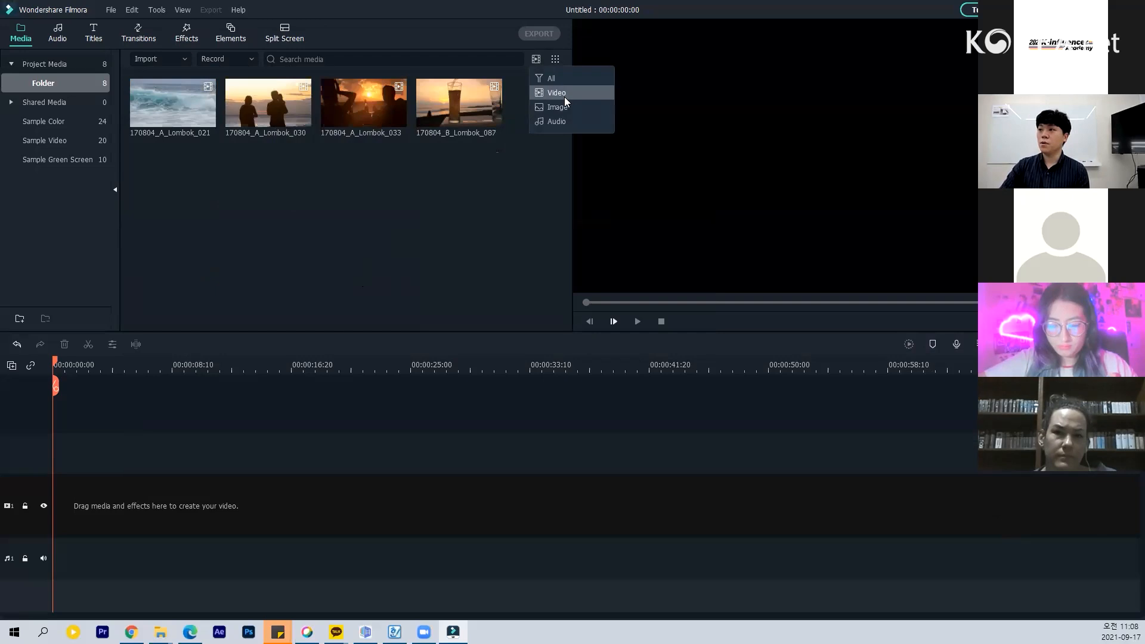
left_click(566, 103)
left_click(536, 59)
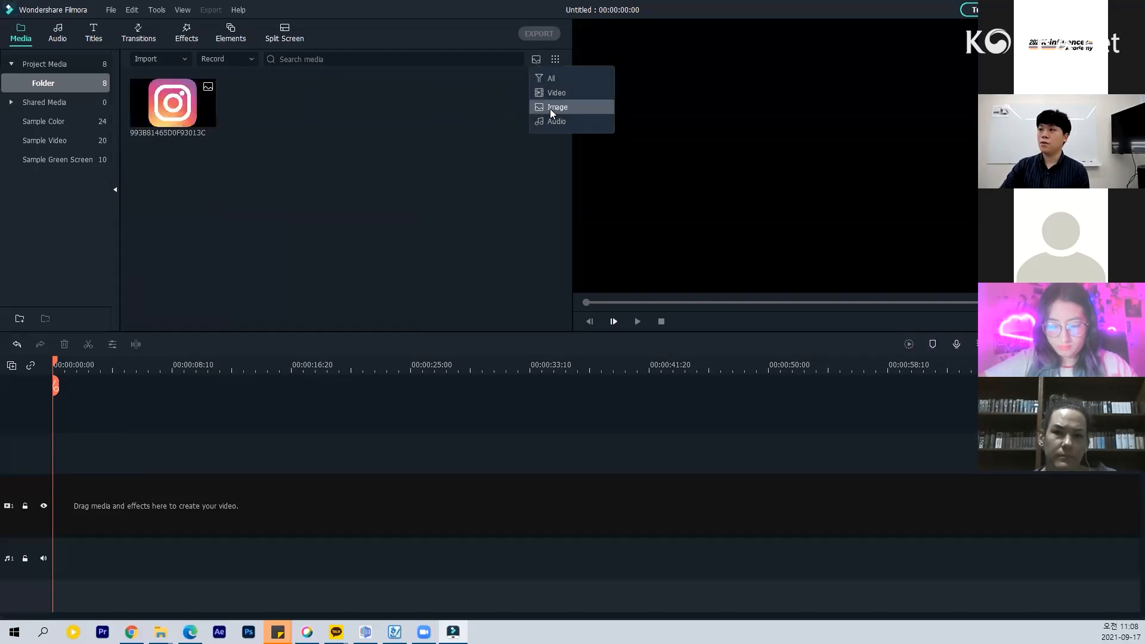
left_click(550, 111)
left_click(536, 60)
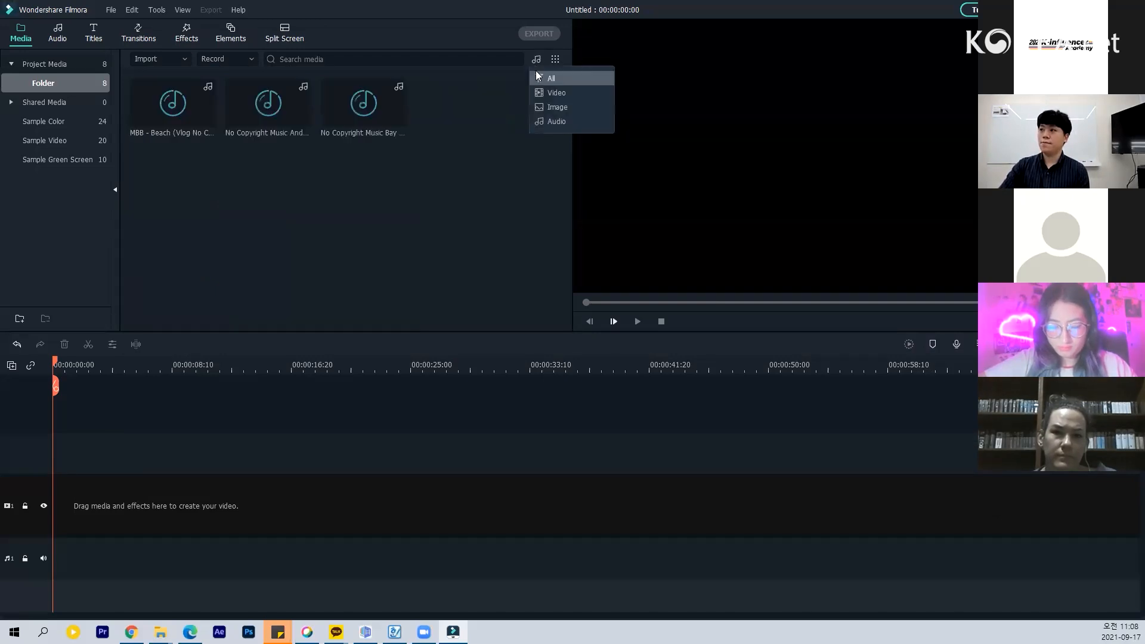
left_click(538, 83)
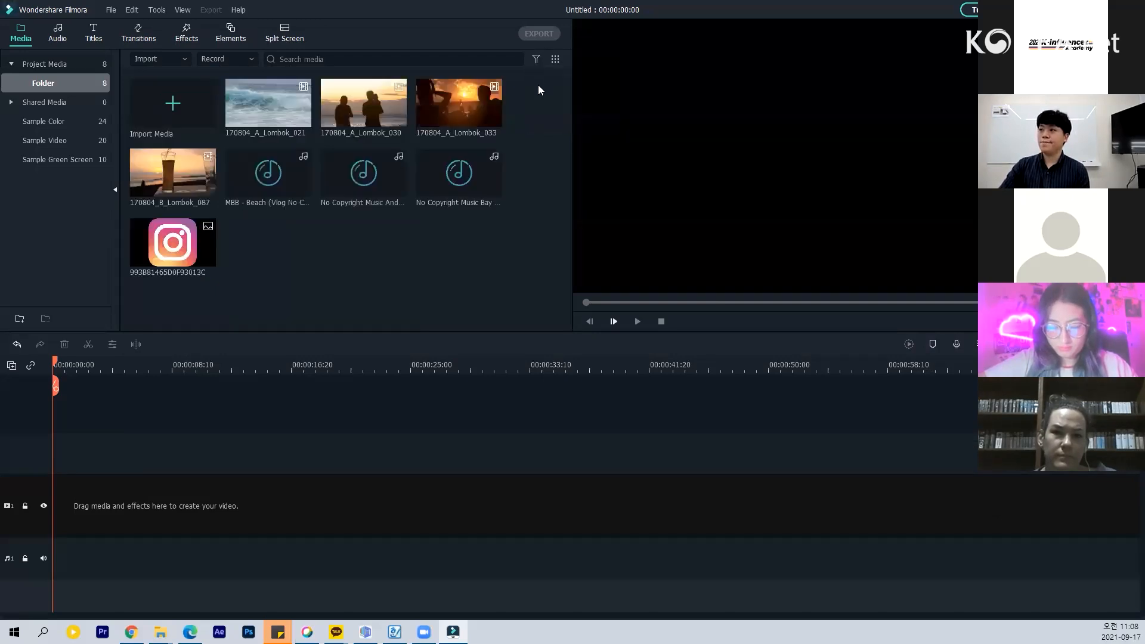
Switch the media library display to Middle Thumbnail View
left_click(555, 60)
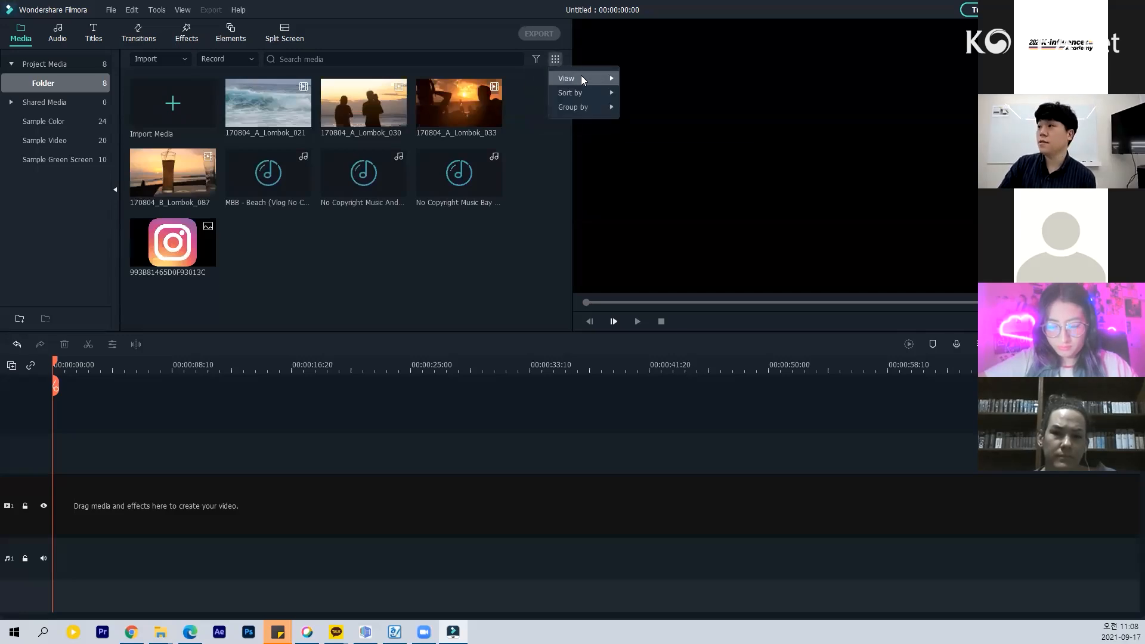
mouse_move(582, 76)
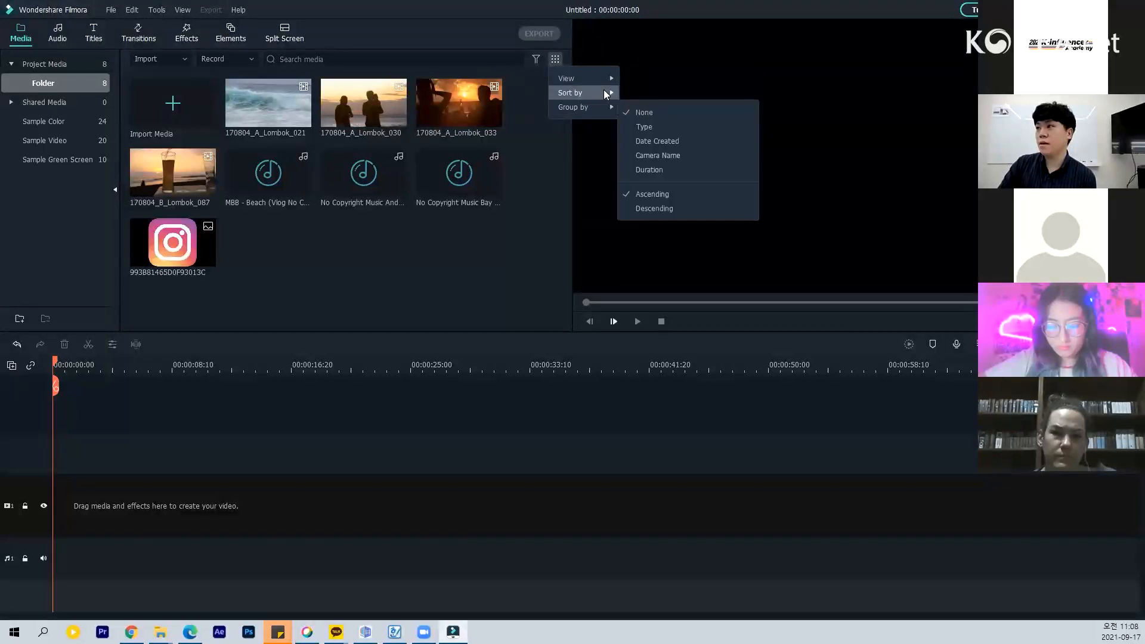
left_click(672, 114)
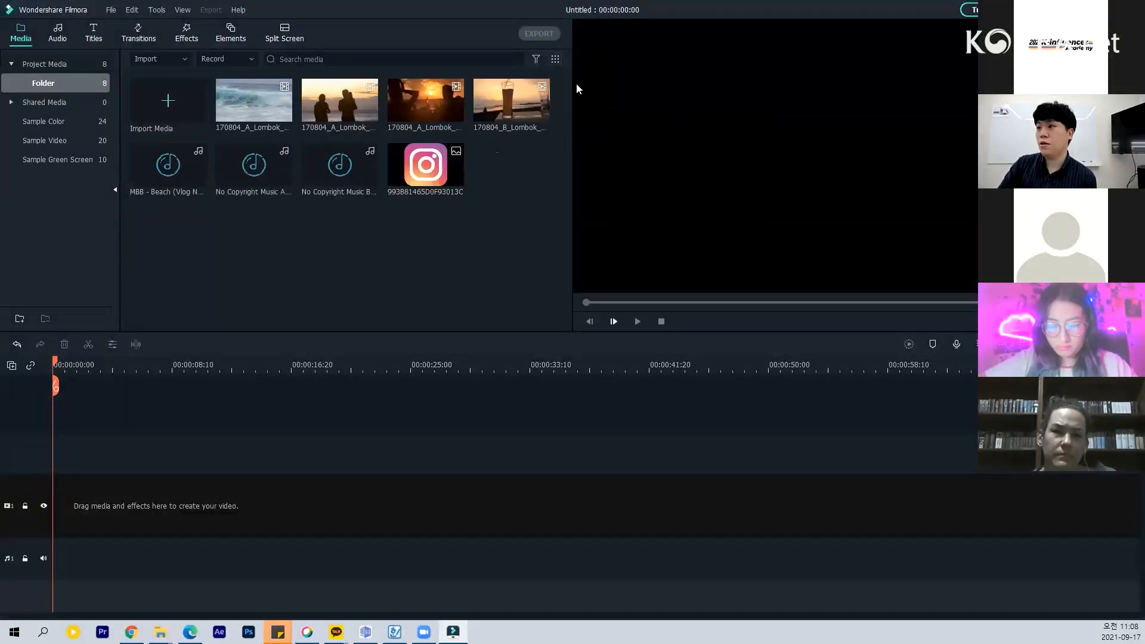
Display the imported media in List View
left_click(556, 60)
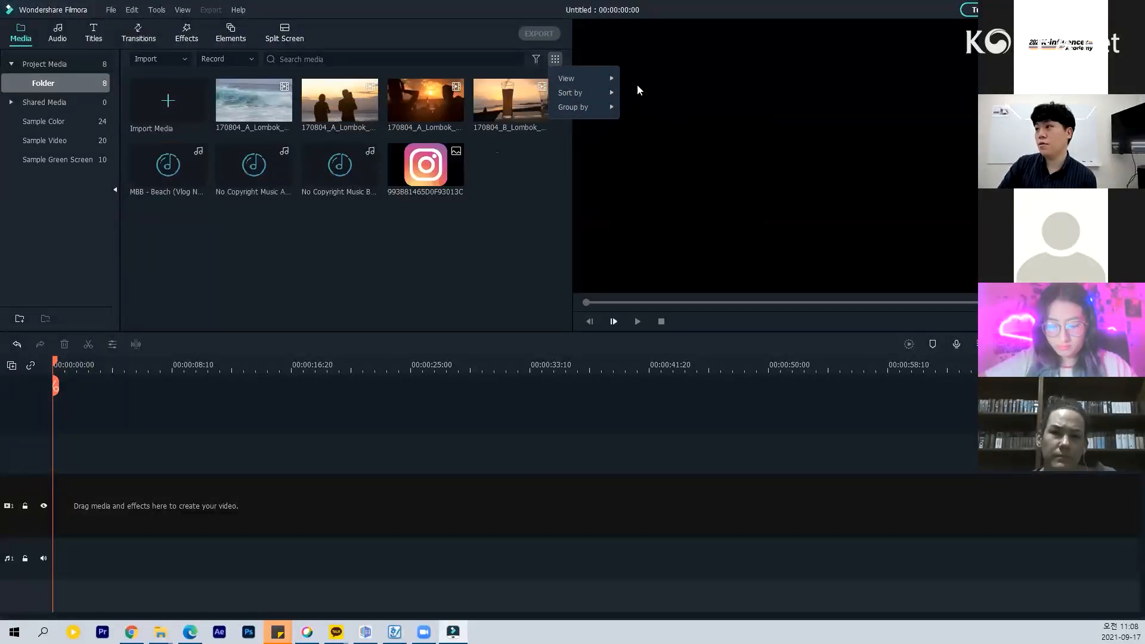
mouse_move(606, 92)
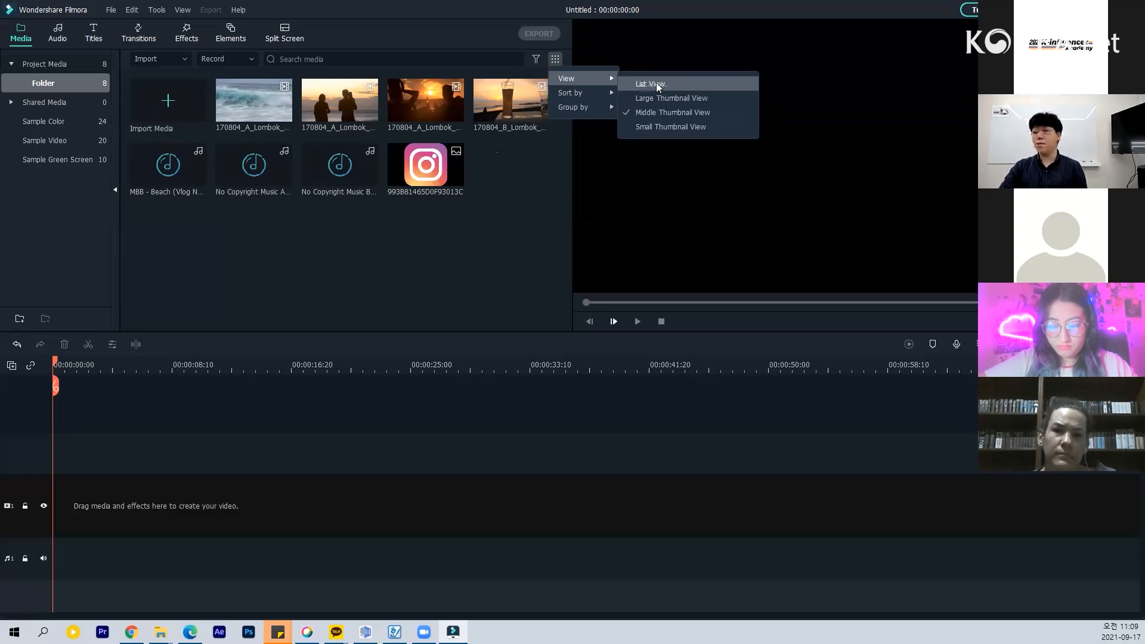
left_click(661, 84)
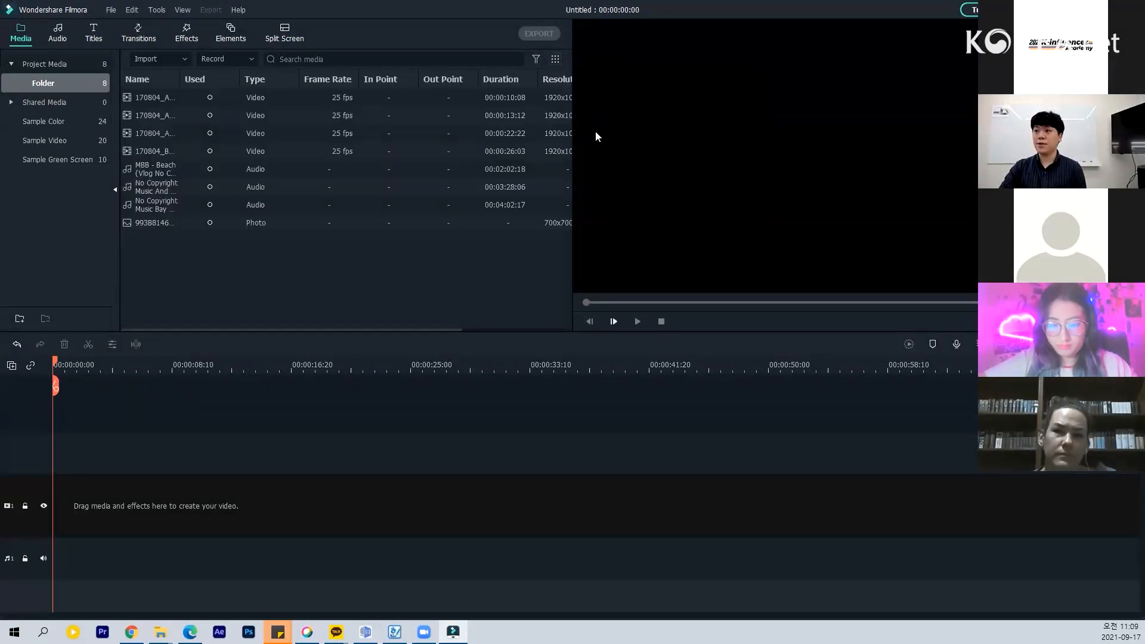
Preview the third listed video clip and switch the media library display to Large Thumbnail View
double_click(170, 135)
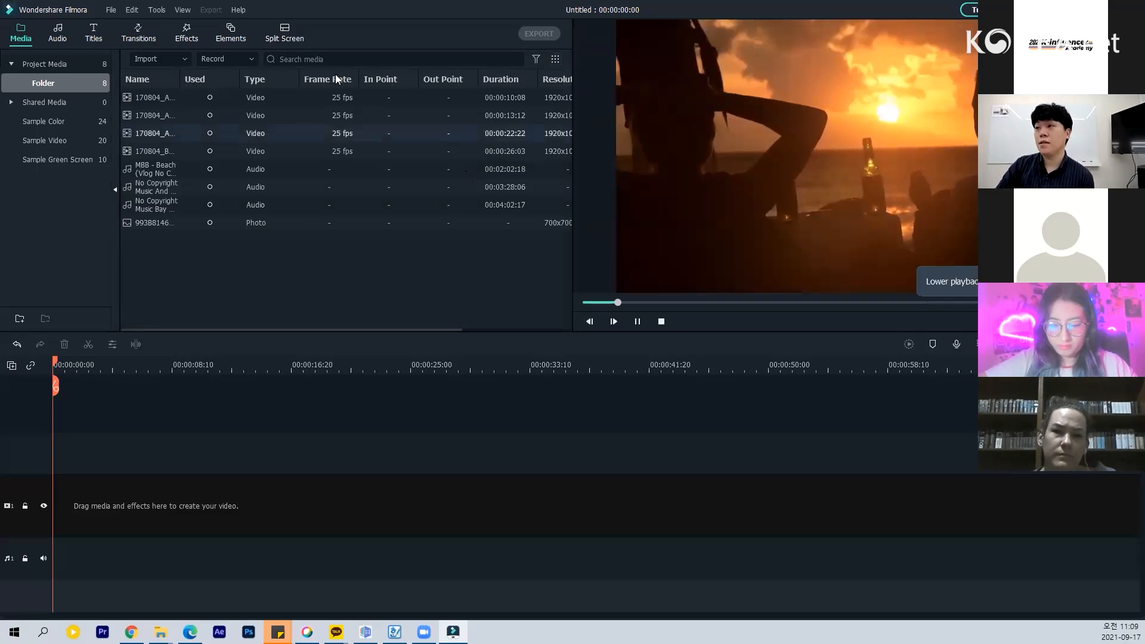
left_click(440, 320)
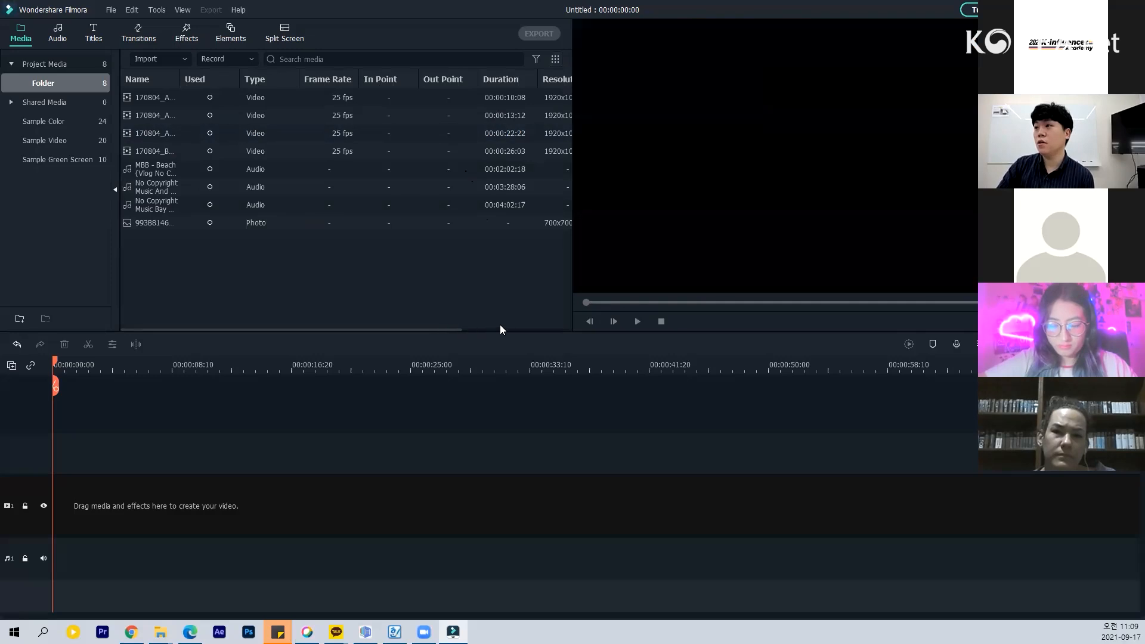
left_click_drag(446, 332, 331, 333)
left_click(556, 59)
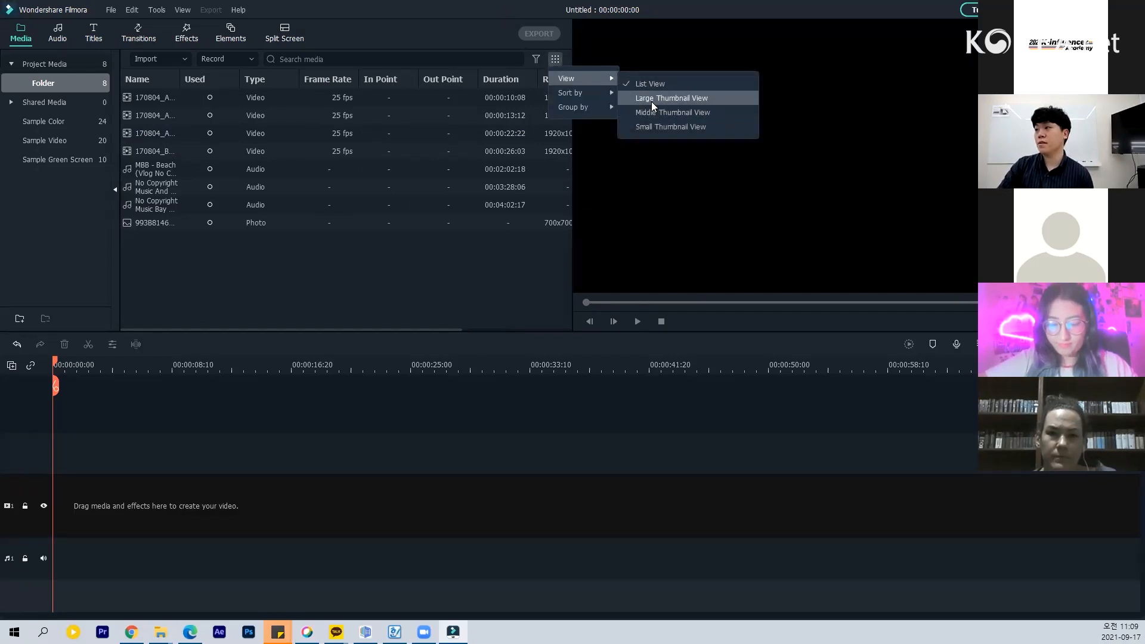
left_click(651, 101)
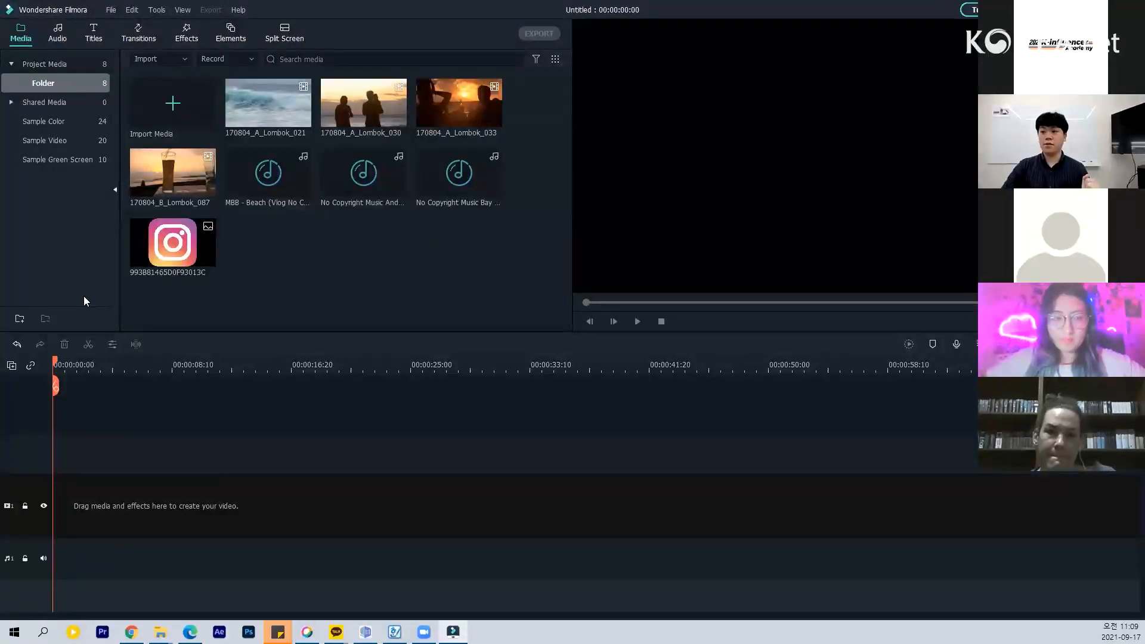
Create three new folders in the project media named video, audio and photo
left_click(19, 320)
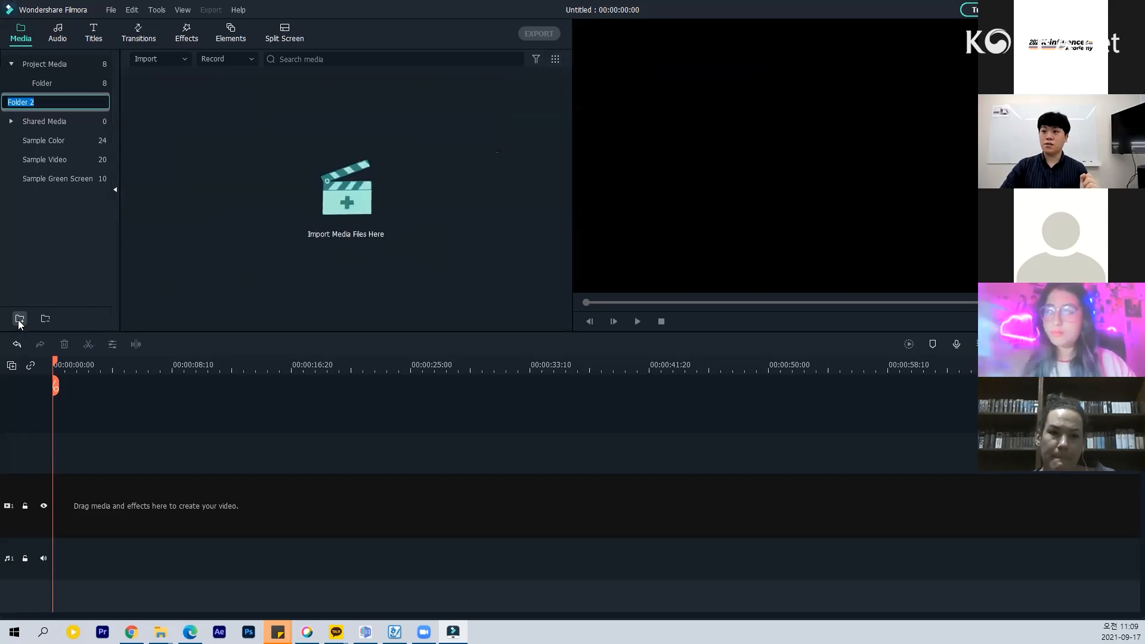
type("video")
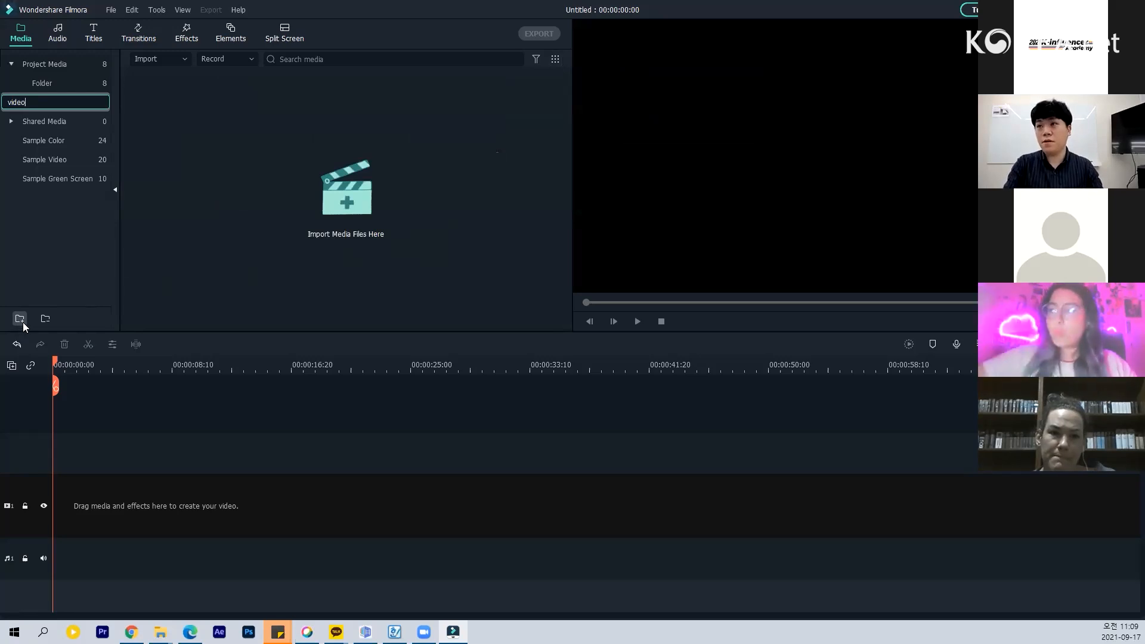
key("Return")
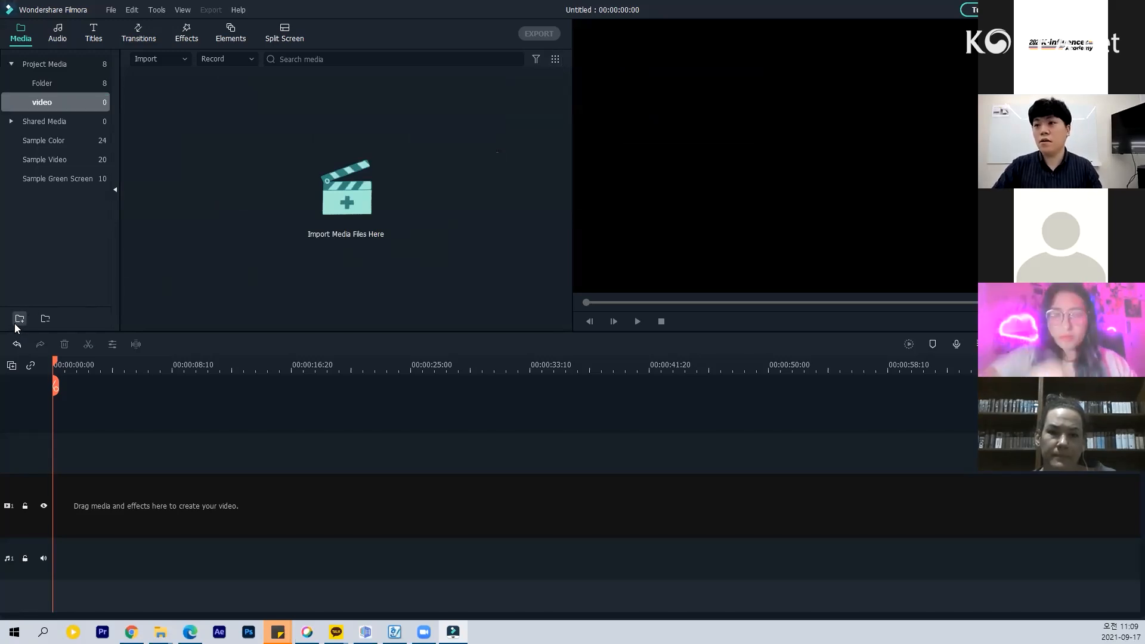
left_click(15, 322)
type("auid")
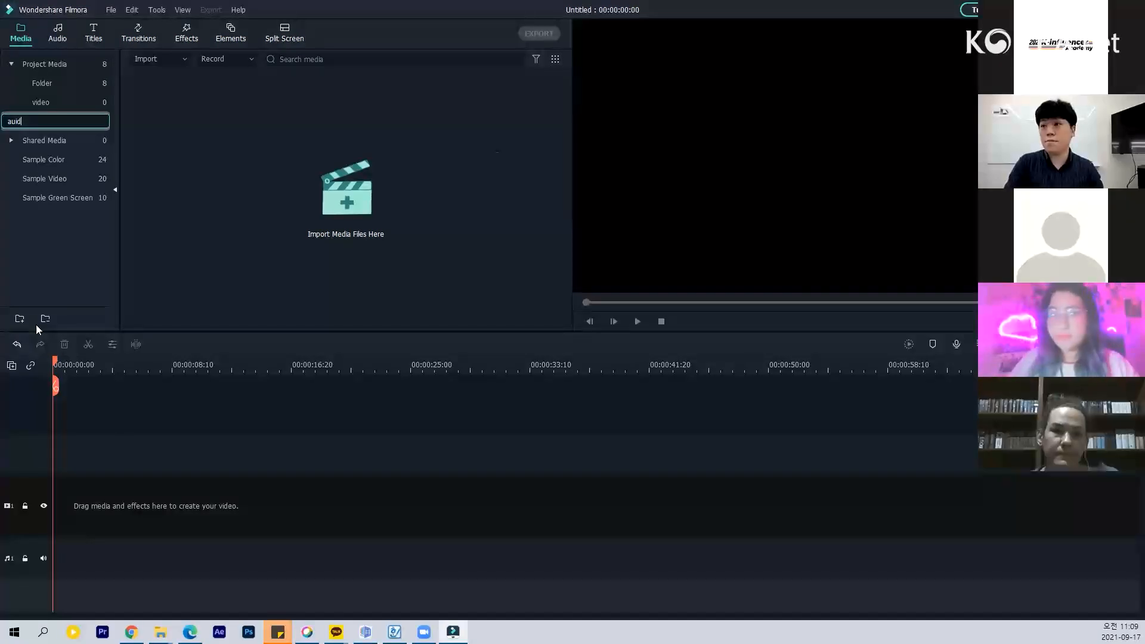
type("o")
key("Return")
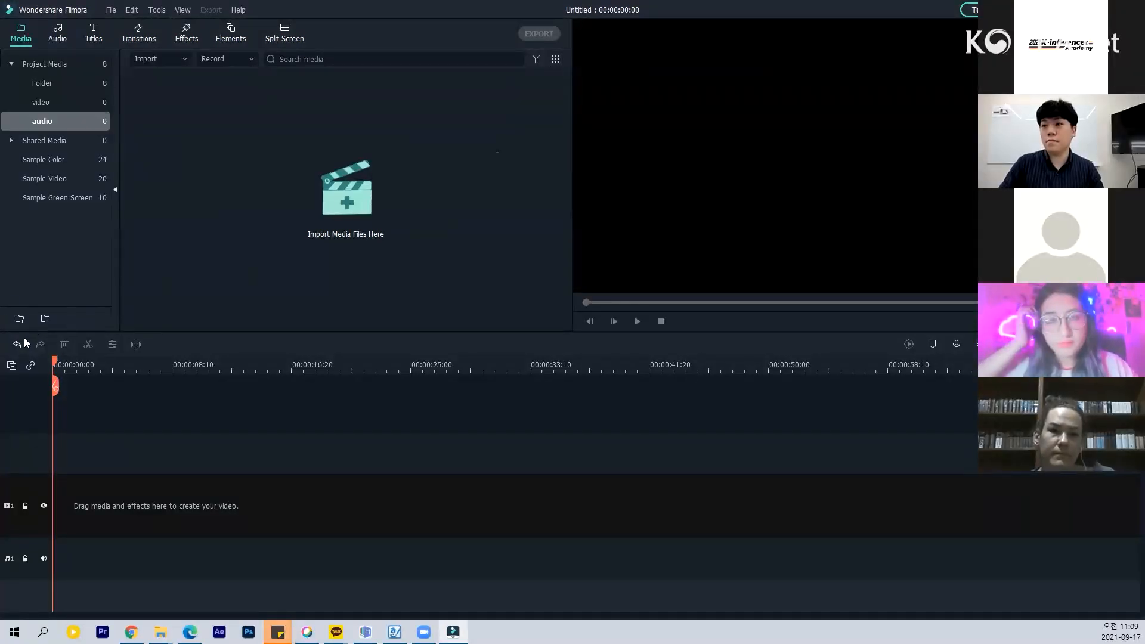
left_click(21, 317)
type("photo")
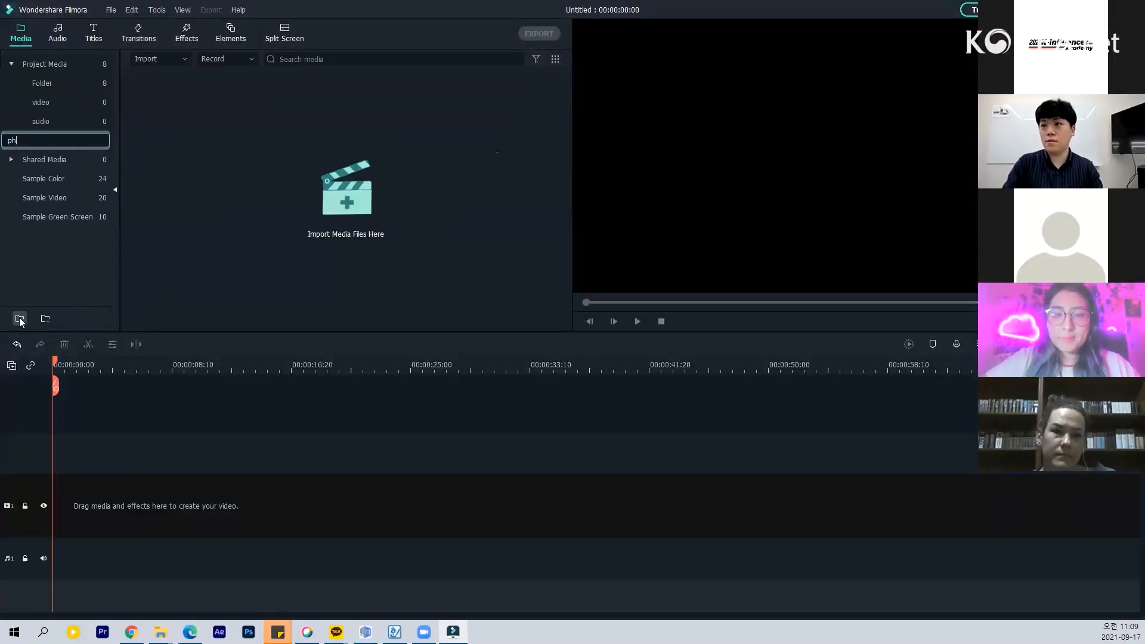
key("Return")
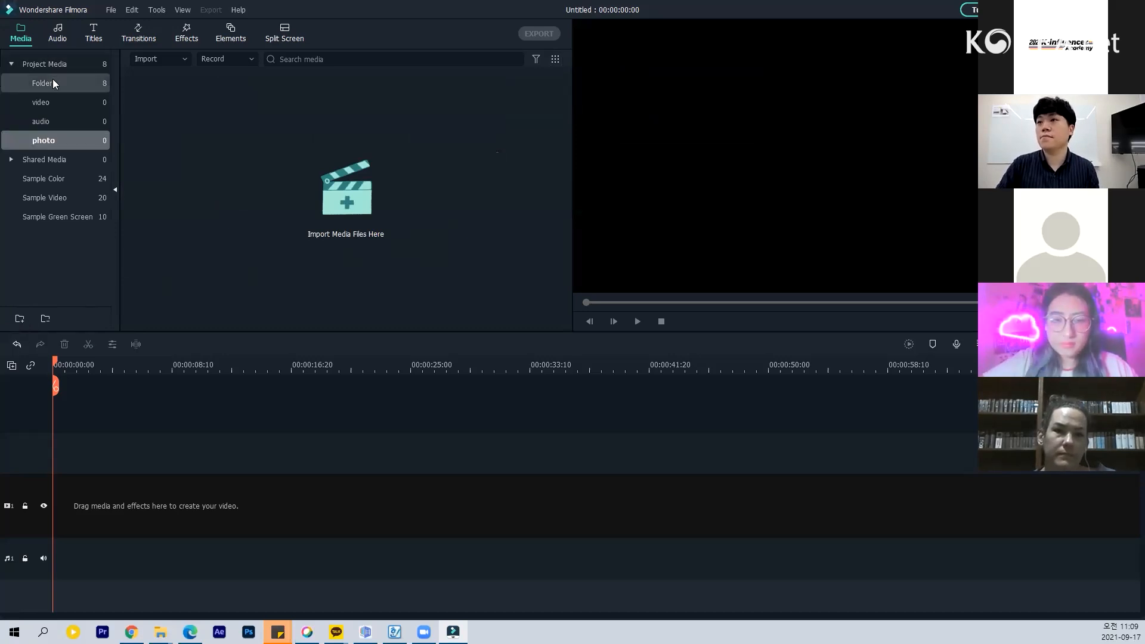
Import the video 줌인.mp4 from the desktop into the video folder
left_click(60, 101)
left_click(368, 200)
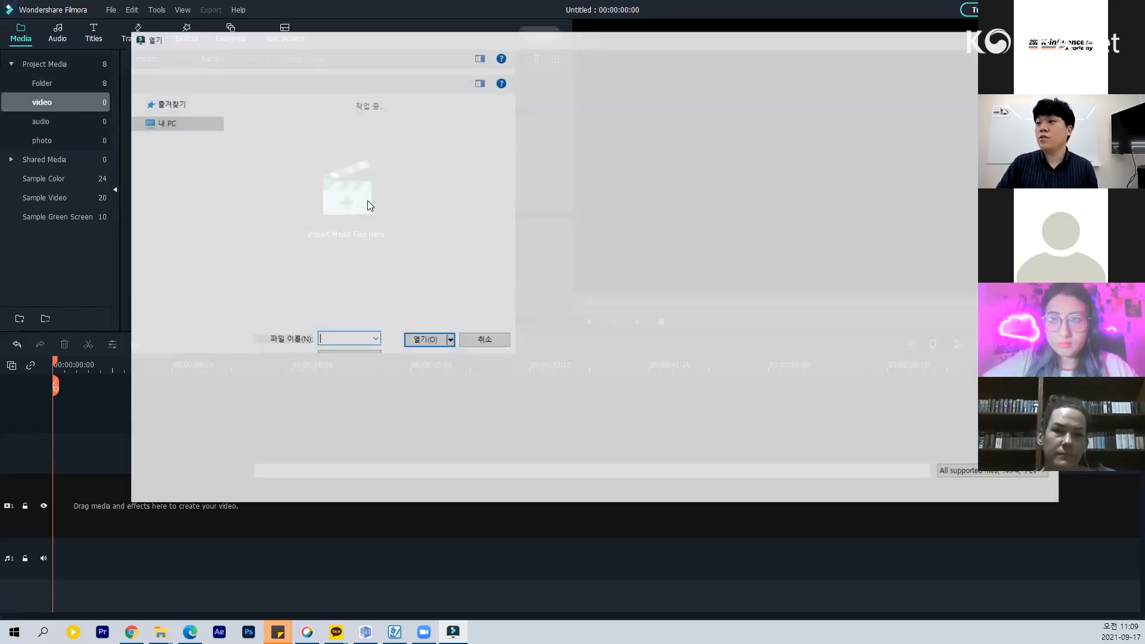
scroll(729, 333, "down", 2)
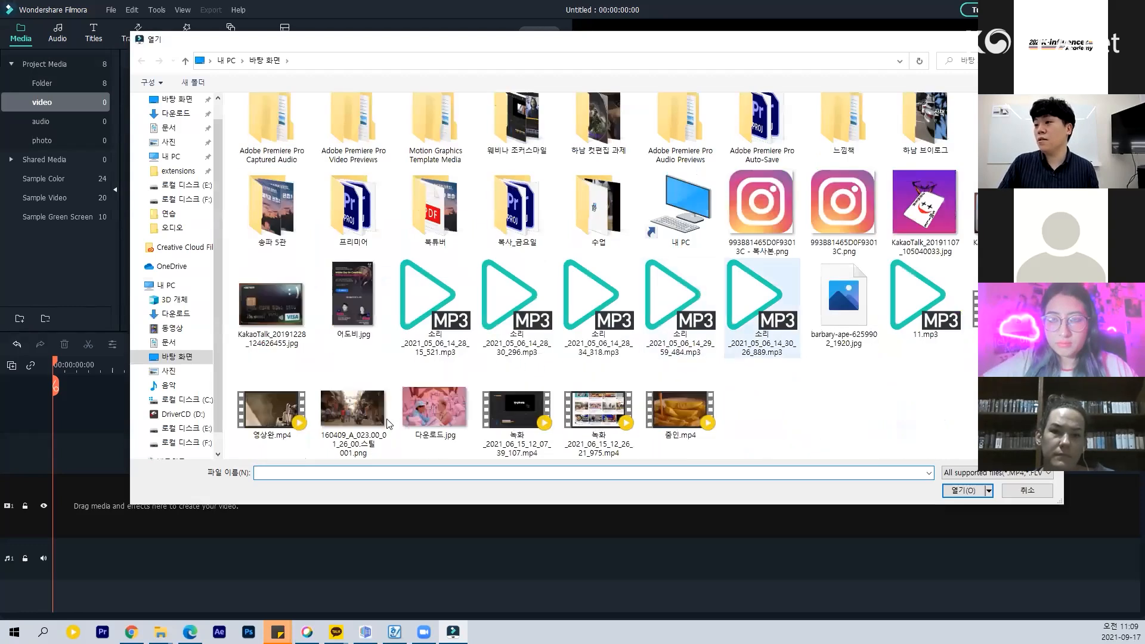
double_click(682, 405)
Copy the clip 170804_A_Lombok_033 from Folder into the video folder and the three music files into the audio folder
left_click(59, 83)
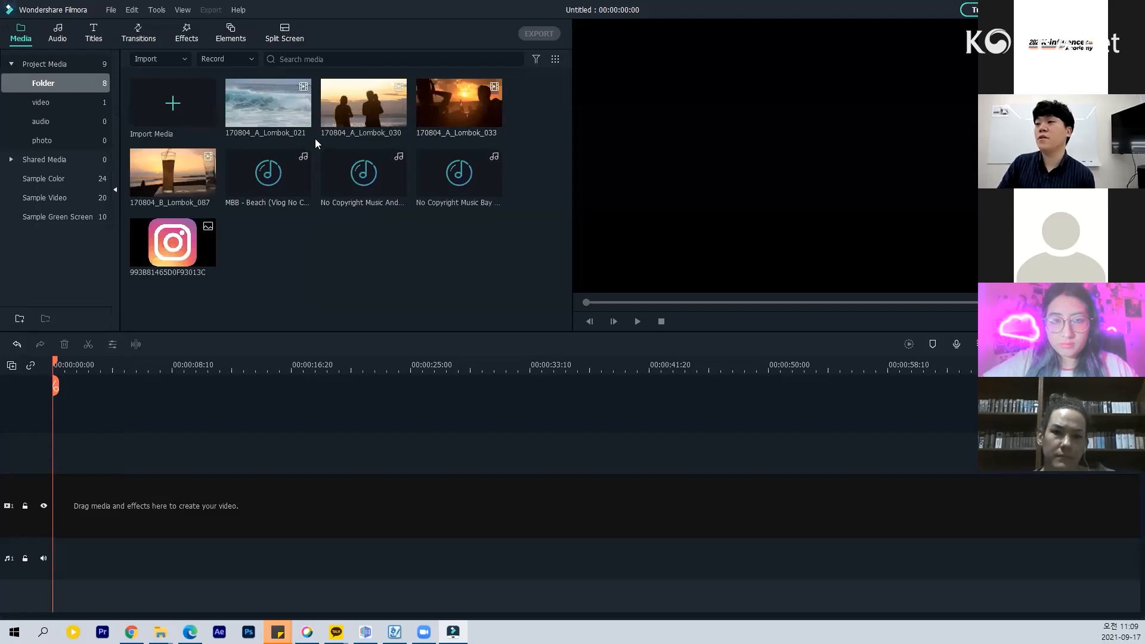
left_click(55, 102)
left_click(80, 84)
mouse_move(479, 236)
left_mouse_down()
mouse_move(289, 157)
mouse_move(65, 124)
left_mouse_up()
left_click(57, 123)
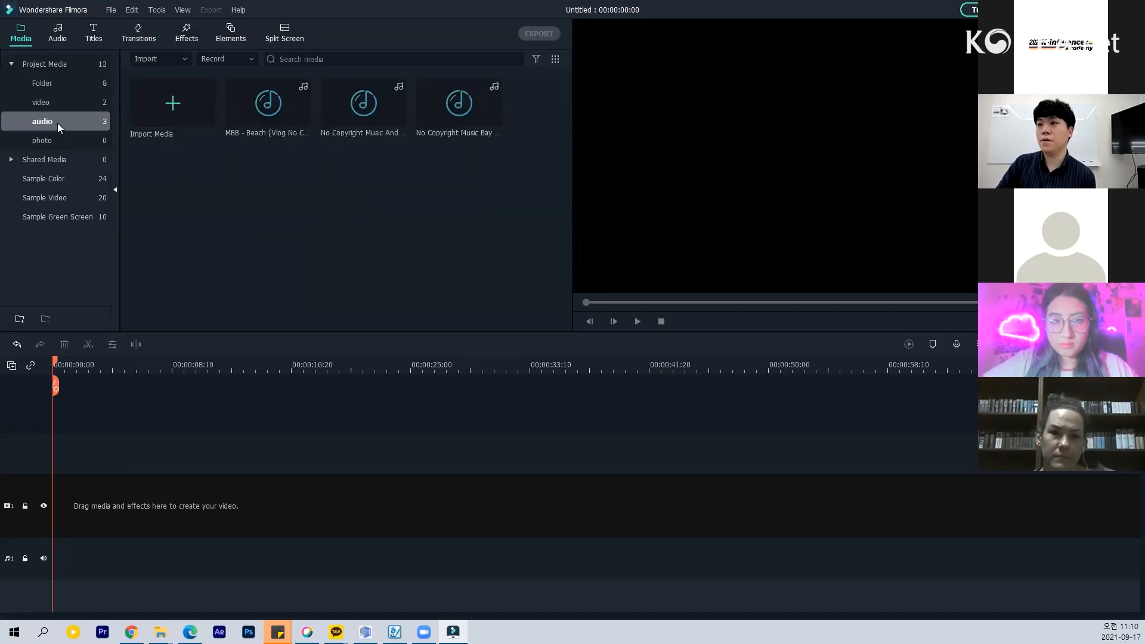
left_click(61, 105)
left_click(53, 123)
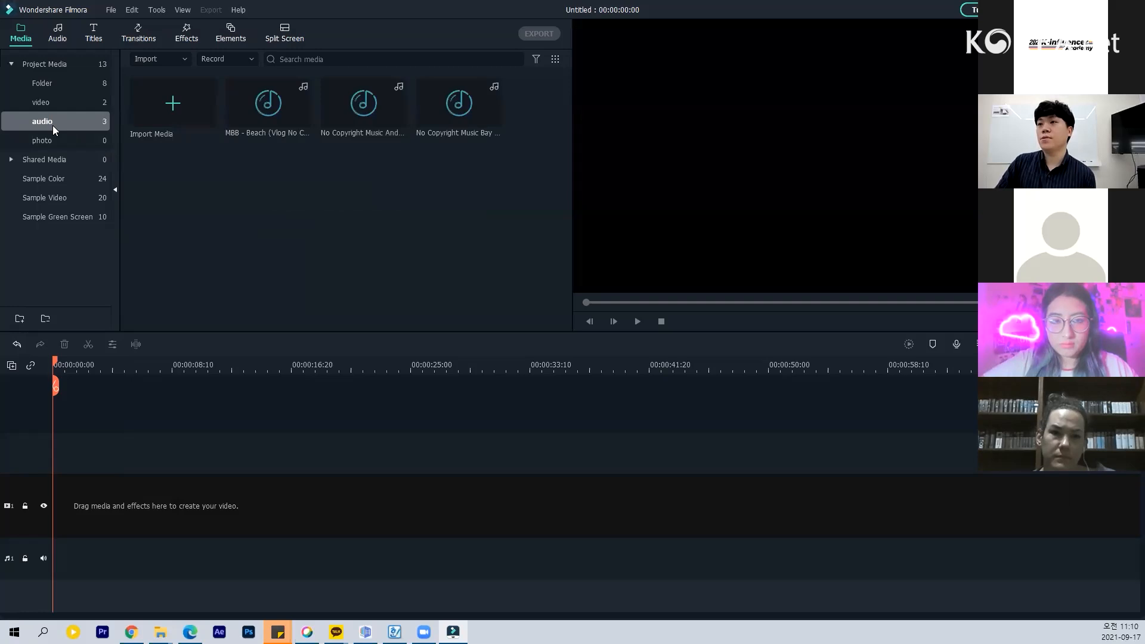
Copy the Instagram logo image from Folder into the photo folder and open that folder
left_click(60, 139)
left_click(66, 89)
left_click_drag(174, 245, 52, 143)
left_click(53, 143)
Check the contents of the video, audio and photo folders and return to the main Folder
left_click(43, 102)
left_click(65, 121)
left_click(73, 139)
left_click(71, 104)
left_click(68, 139)
left_click(68, 102)
left_click(71, 141)
left_click(69, 121)
left_click(68, 106)
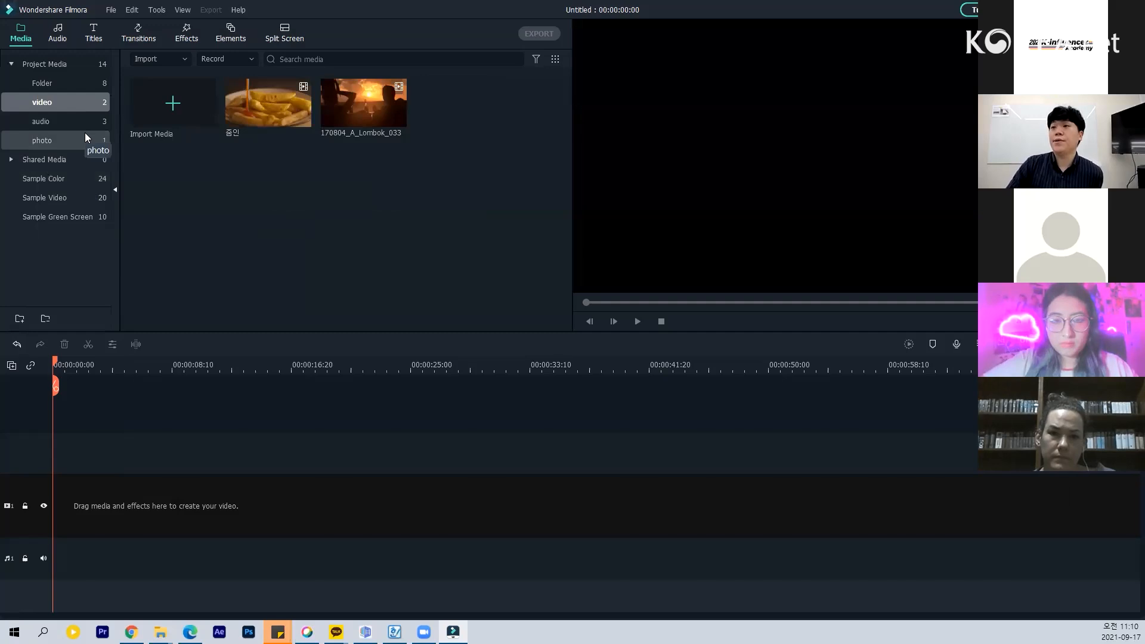
left_click(70, 121)
left_click(69, 85)
left_click(68, 137)
left_click(64, 103)
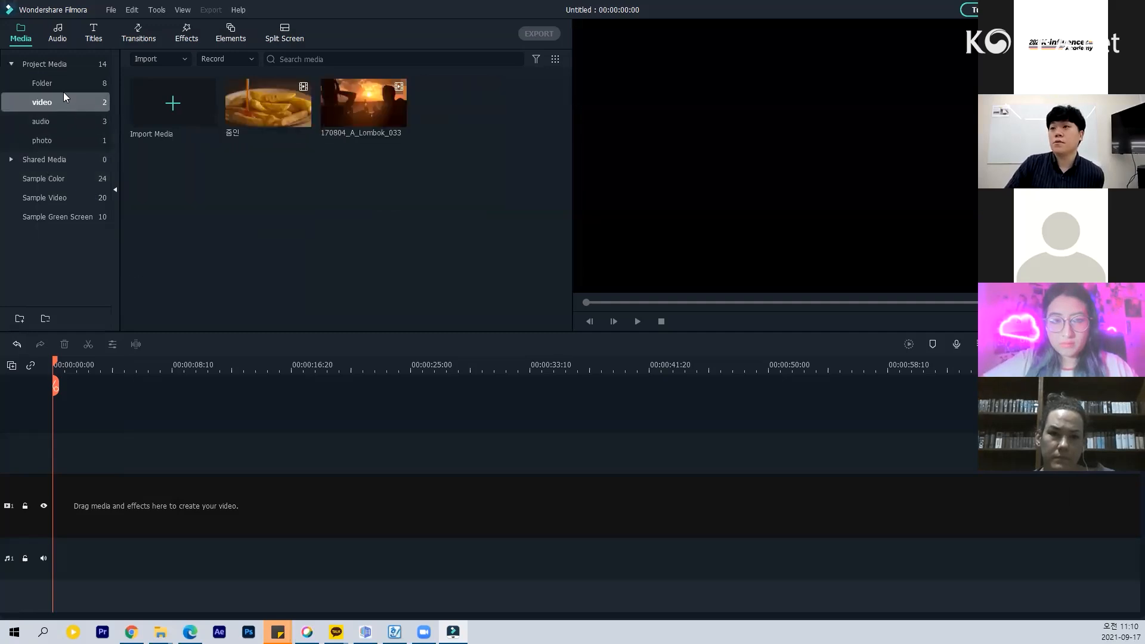
left_click(64, 91)
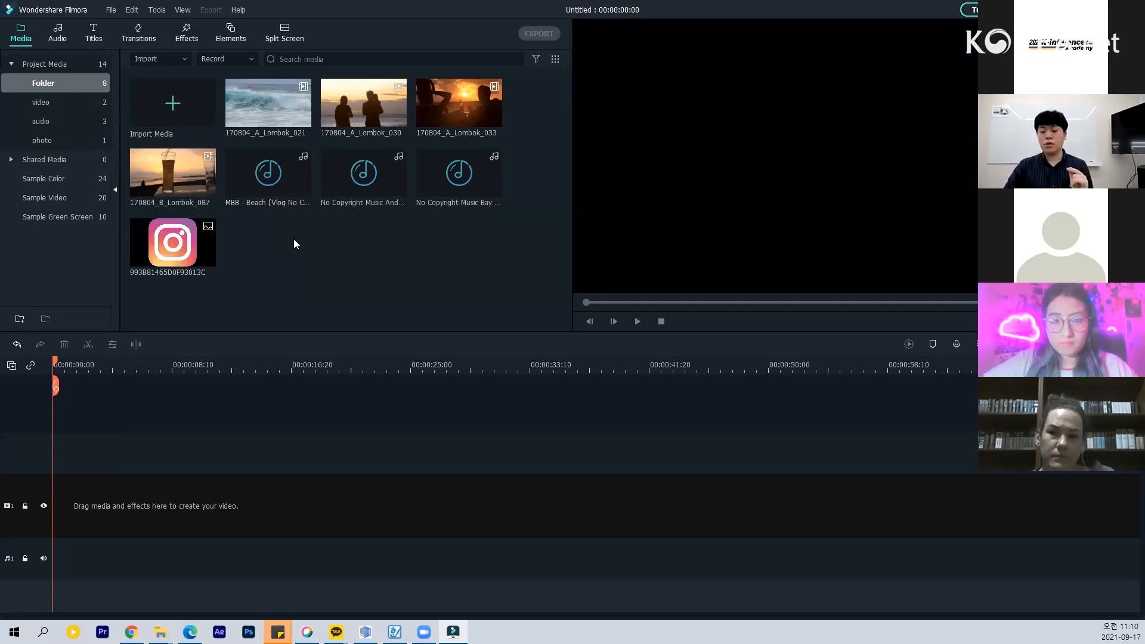
Open the PC screen recorder and review its capture area, speaker and microphone options
left_click(249, 61)
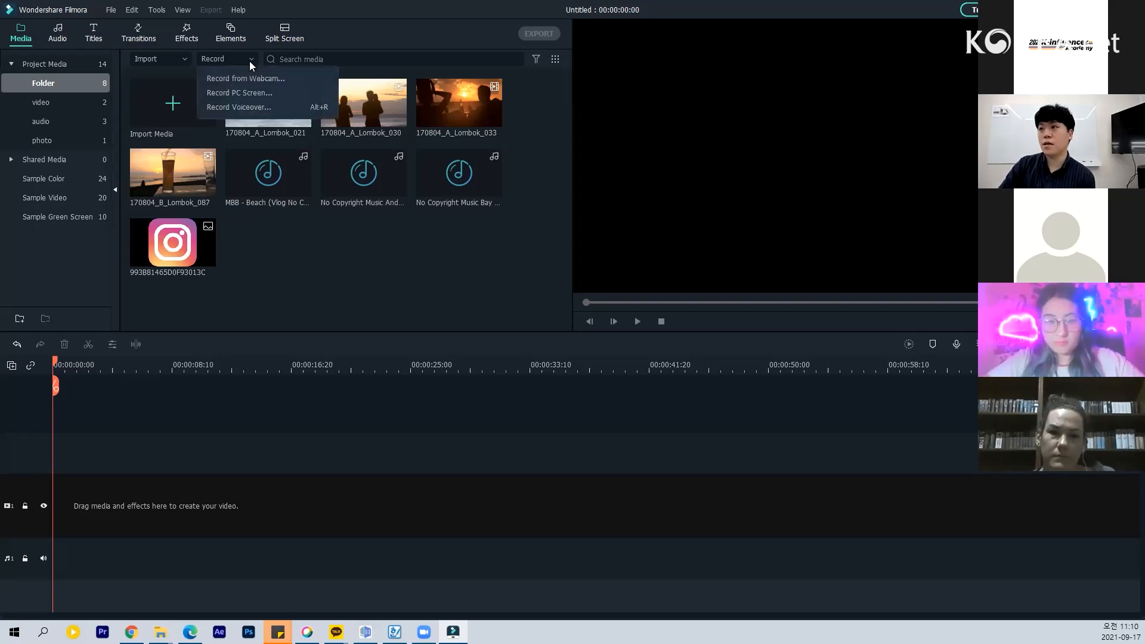
left_click(255, 95)
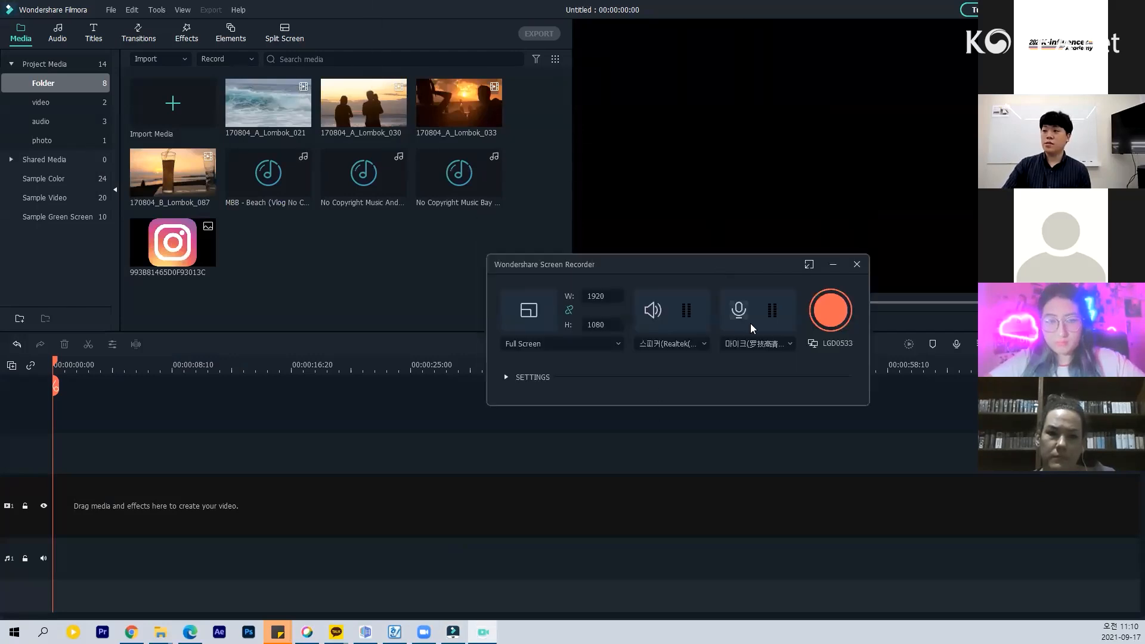
left_click_drag(686, 266, 545, 241)
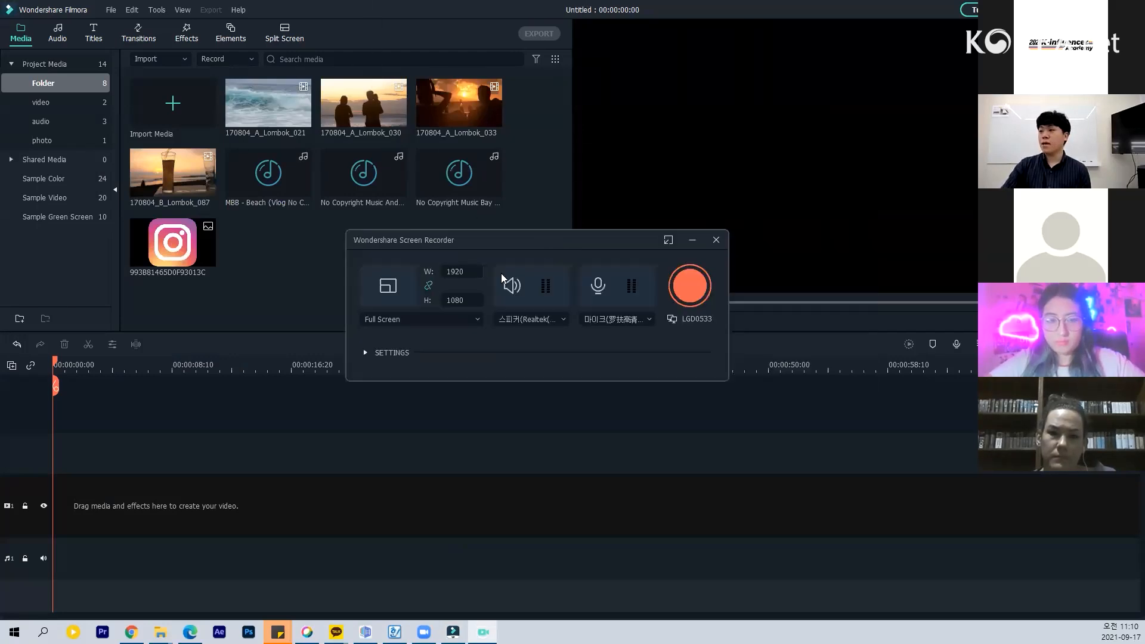
left_click(447, 316)
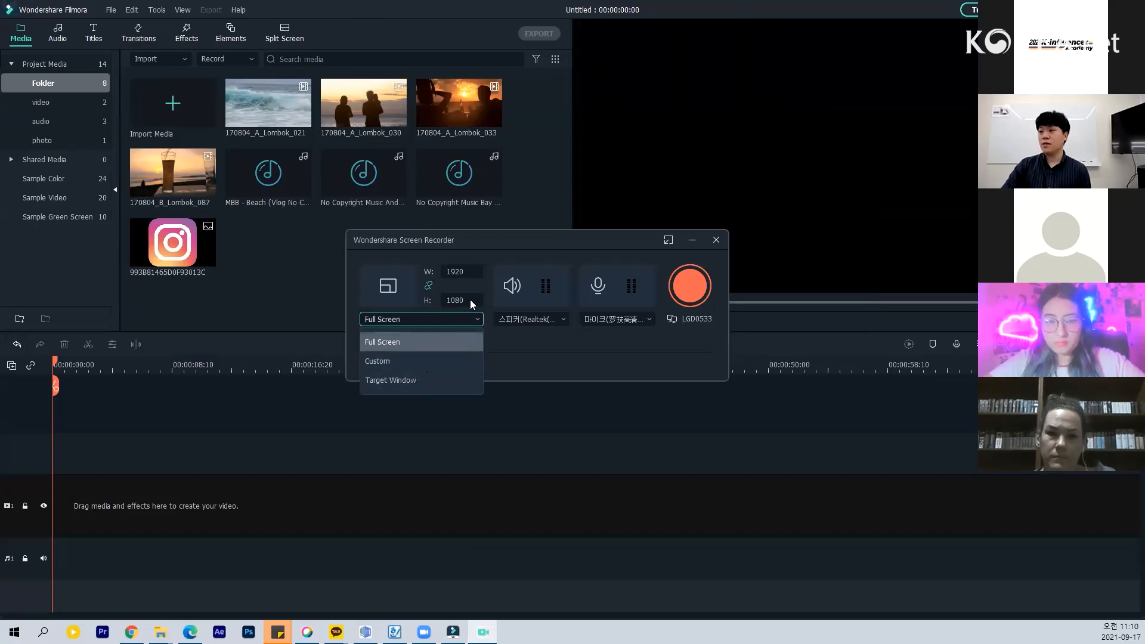
left_click(498, 330)
left_click(563, 319)
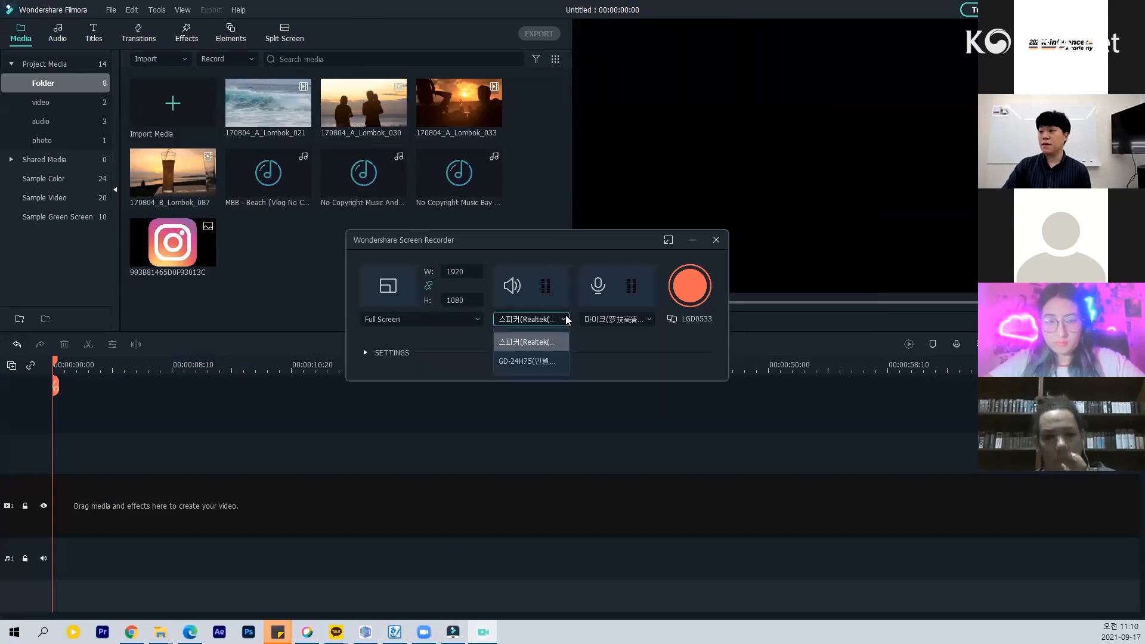
left_click(566, 321)
left_click(642, 318)
left_click(642, 319)
left_click_drag(599, 237, 626, 210)
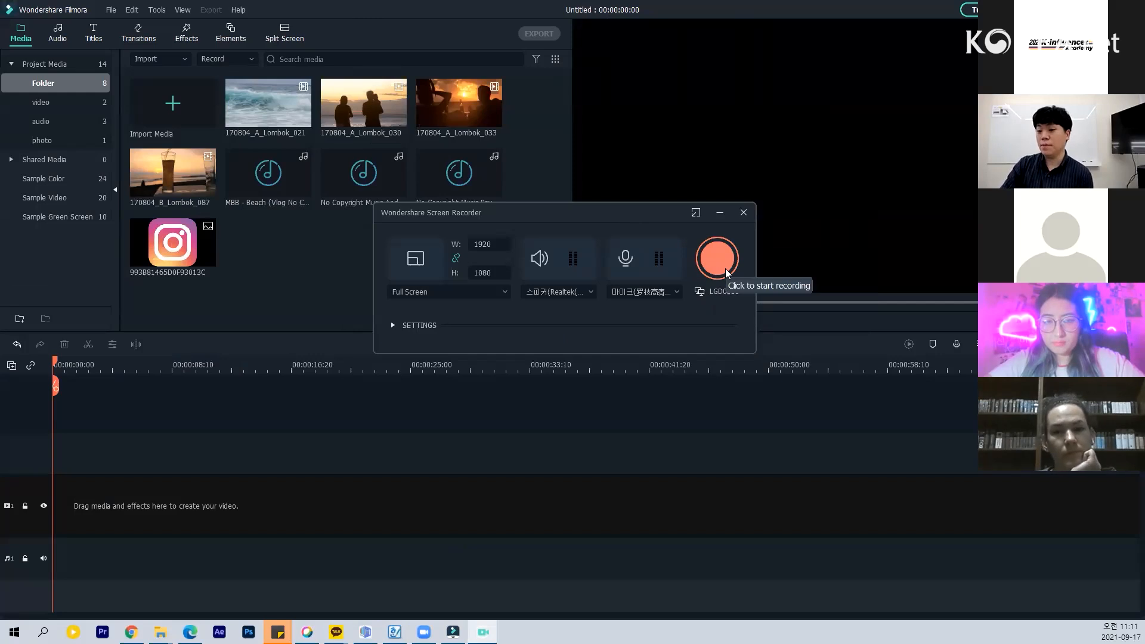
Record the full screen at 1920 × 1080, stop the recording, and preview the new clip from the media library
left_click(717, 258)
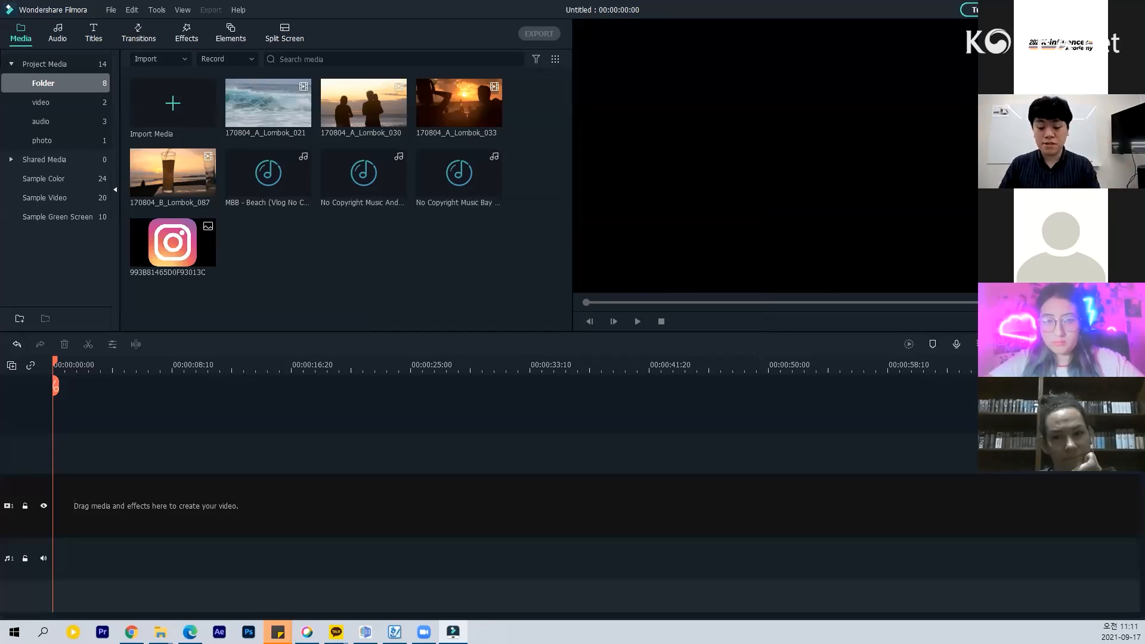
key("F9")
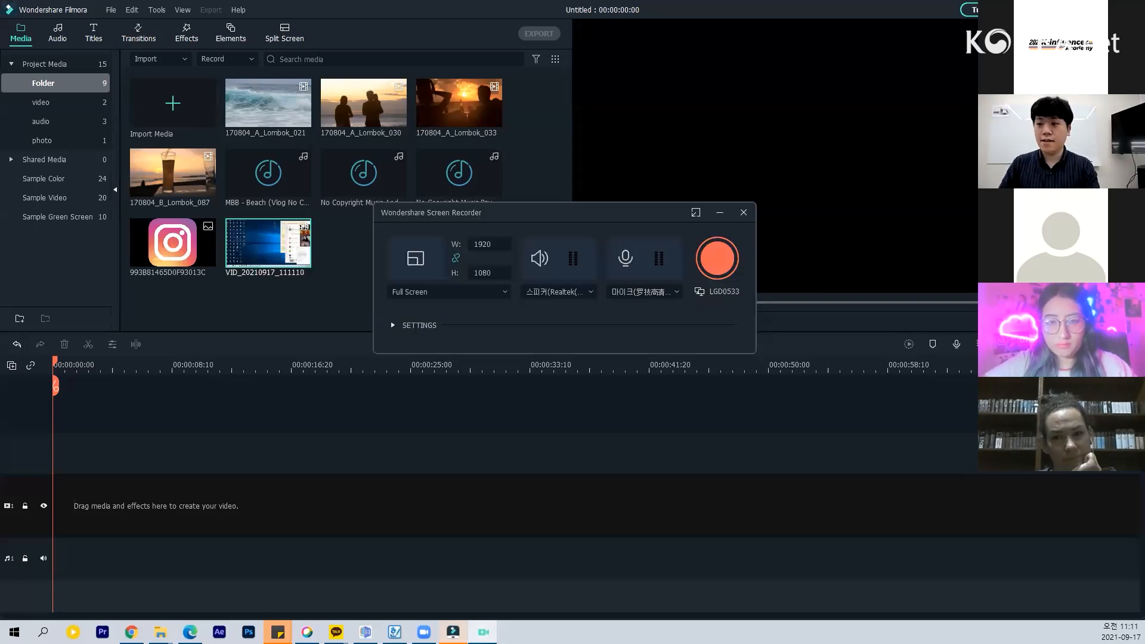
left_click_drag(541, 231, 863, 382)
double_click(252, 246)
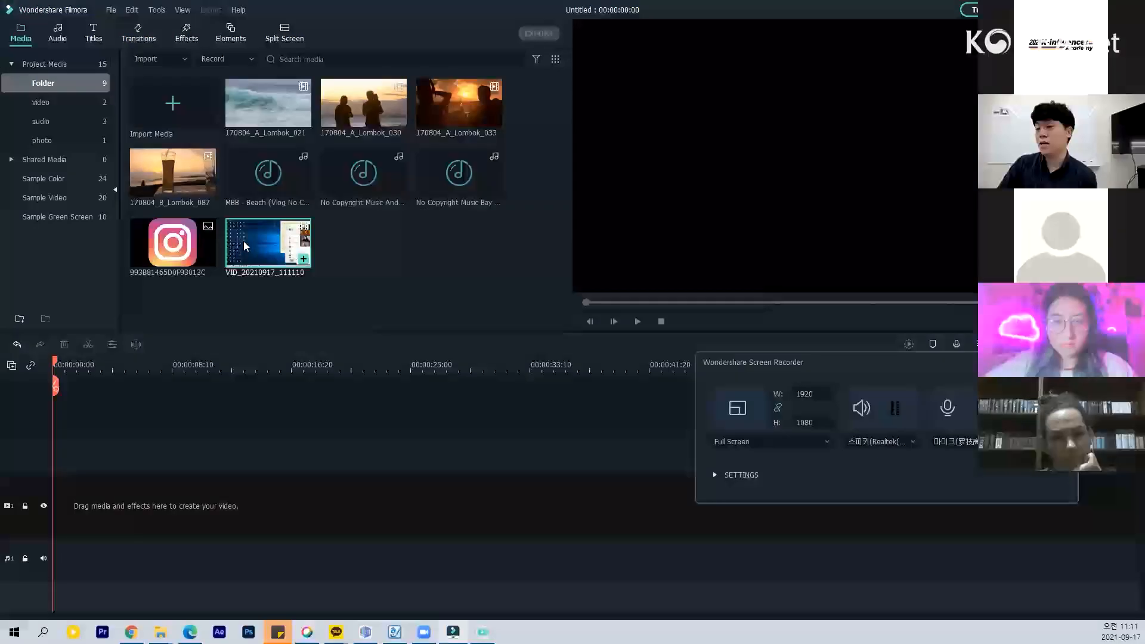
left_click(330, 257)
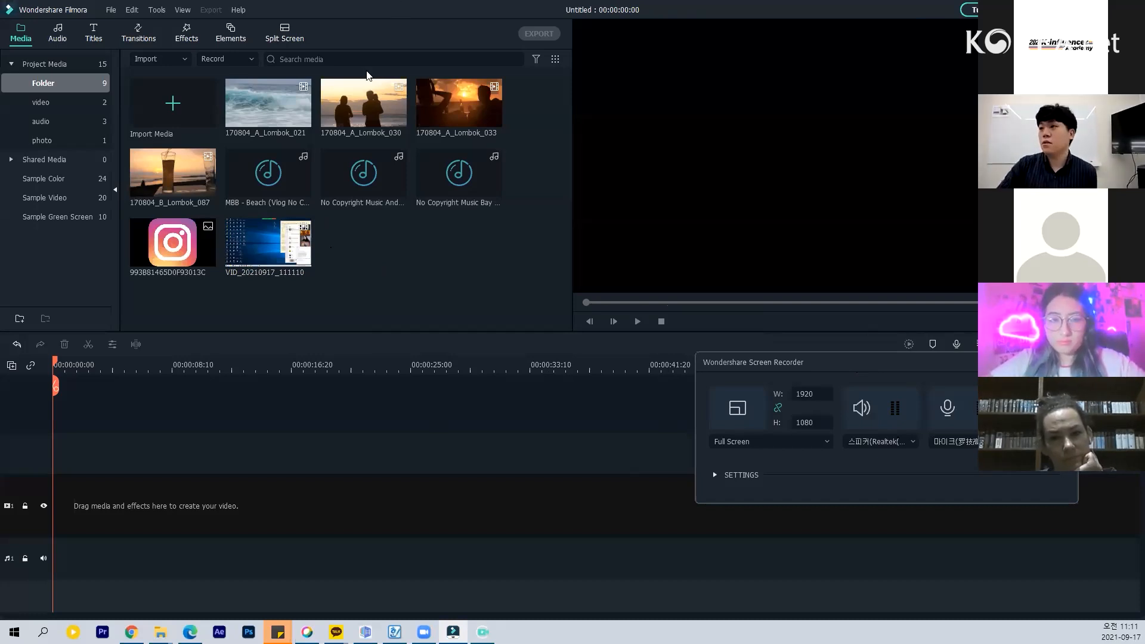
Open the voiceover recorder with the C930c webcam microphone as the device and Input Audio as the input
left_click(246, 61)
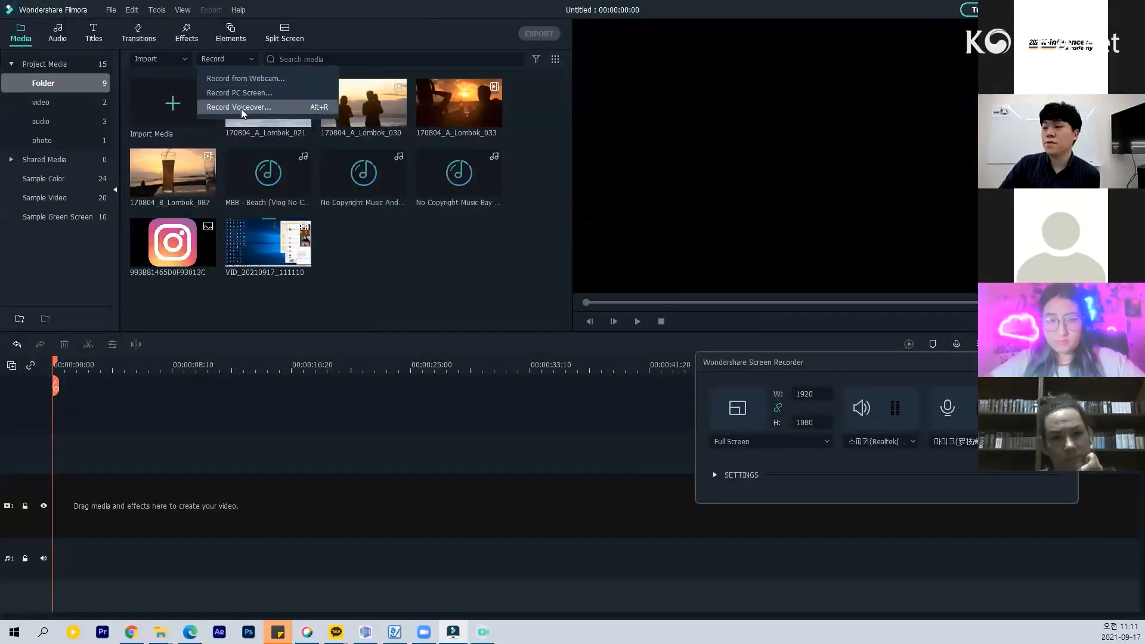
left_click(241, 108)
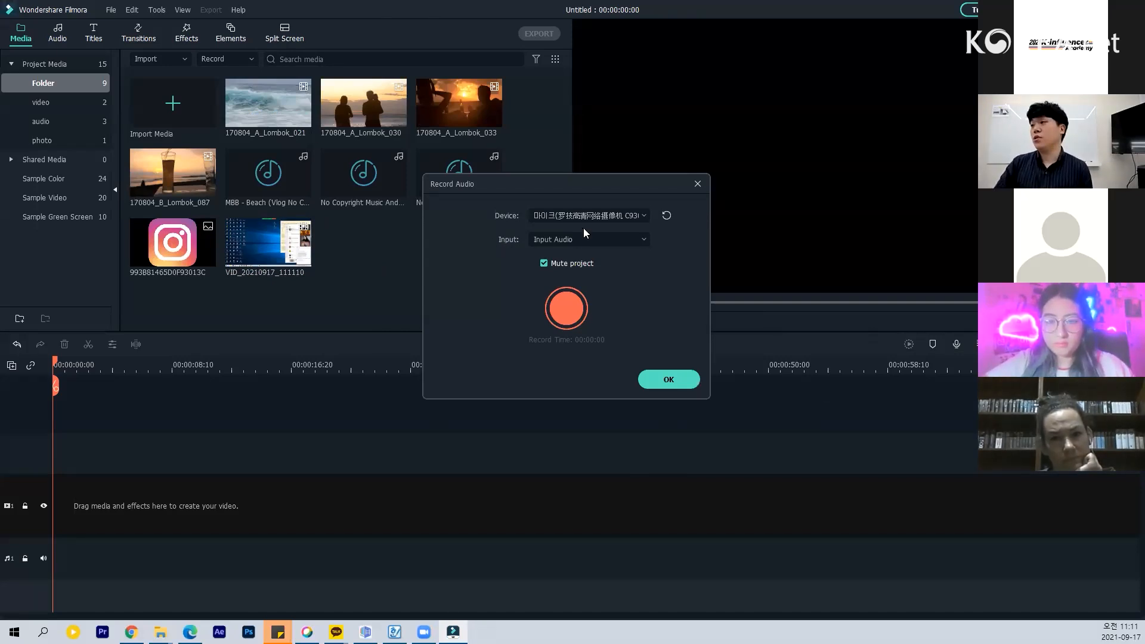
left_click(634, 217)
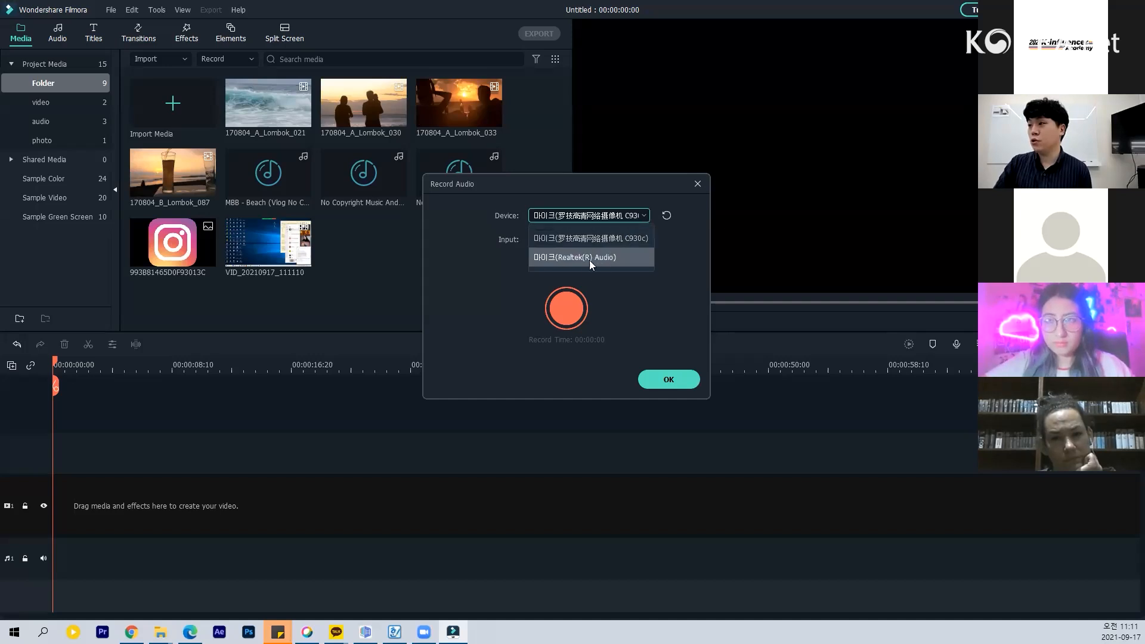
left_click(594, 237)
left_click(600, 241)
left_click(601, 241)
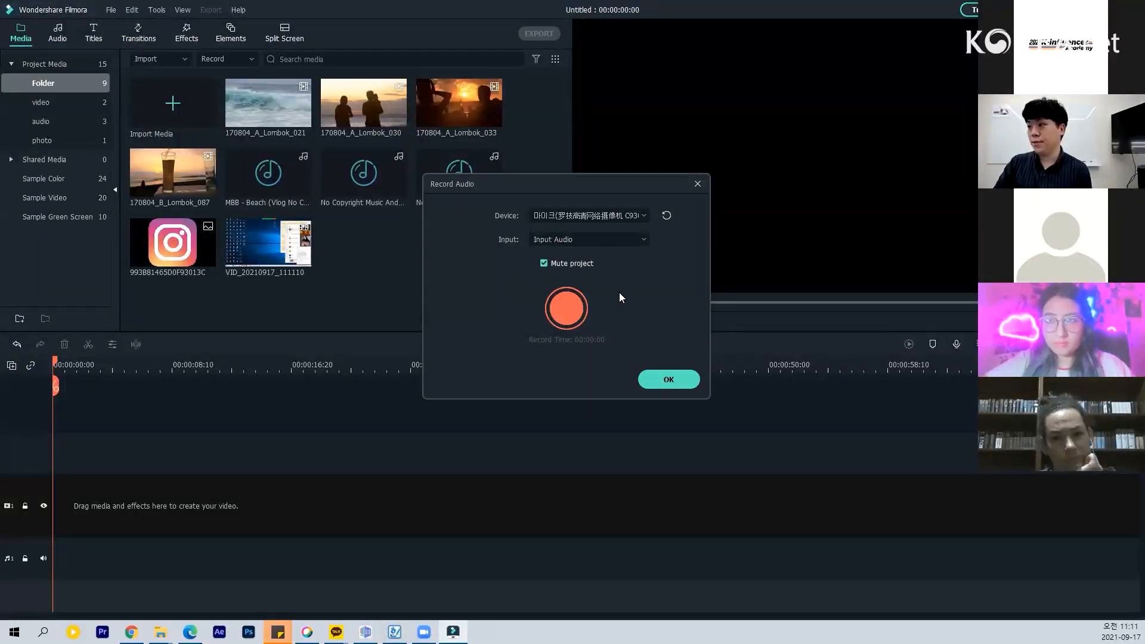
Record a voiceover of about five seconds, stop it, and preview the recorded audio from the media library
left_click(574, 314)
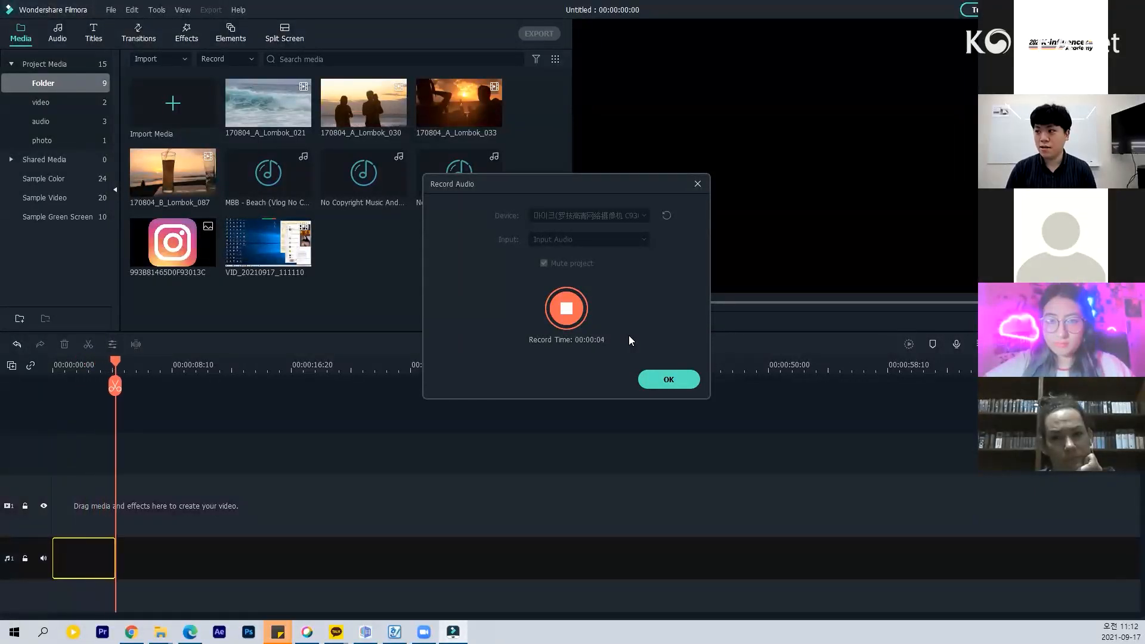
key("space")
left_click_drag(494, 185, 898, 382)
left_click(376, 317)
double_click(382, 249)
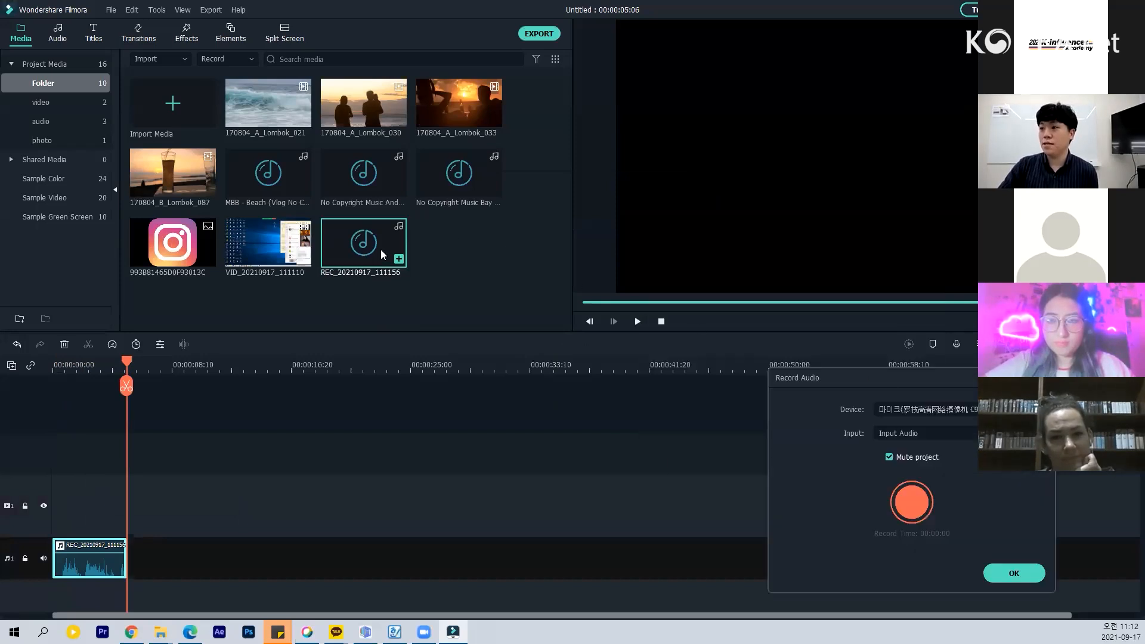
Close the voiceover recorder and play back the recorded voiceover on the audio track at a closer timeline scale
left_click_drag(113, 365, 72, 363)
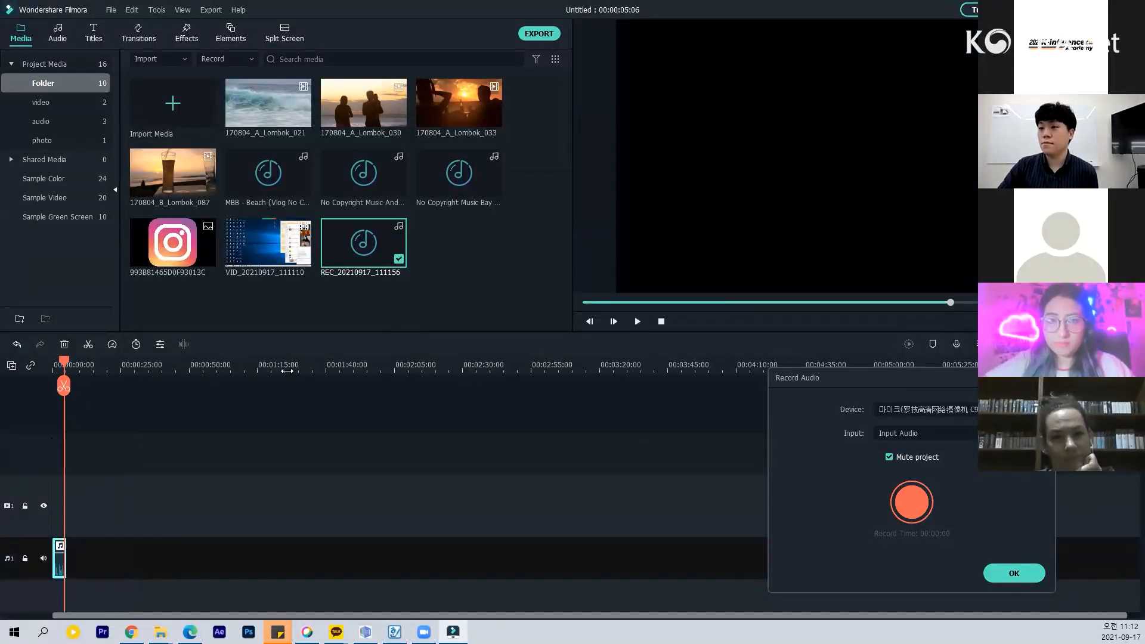
left_click_drag(287, 371, 161, 373)
left_click_drag(377, 370, 430, 371)
left_click_drag(71, 362, 27, 366)
left_click(95, 363)
left_click(912, 502)
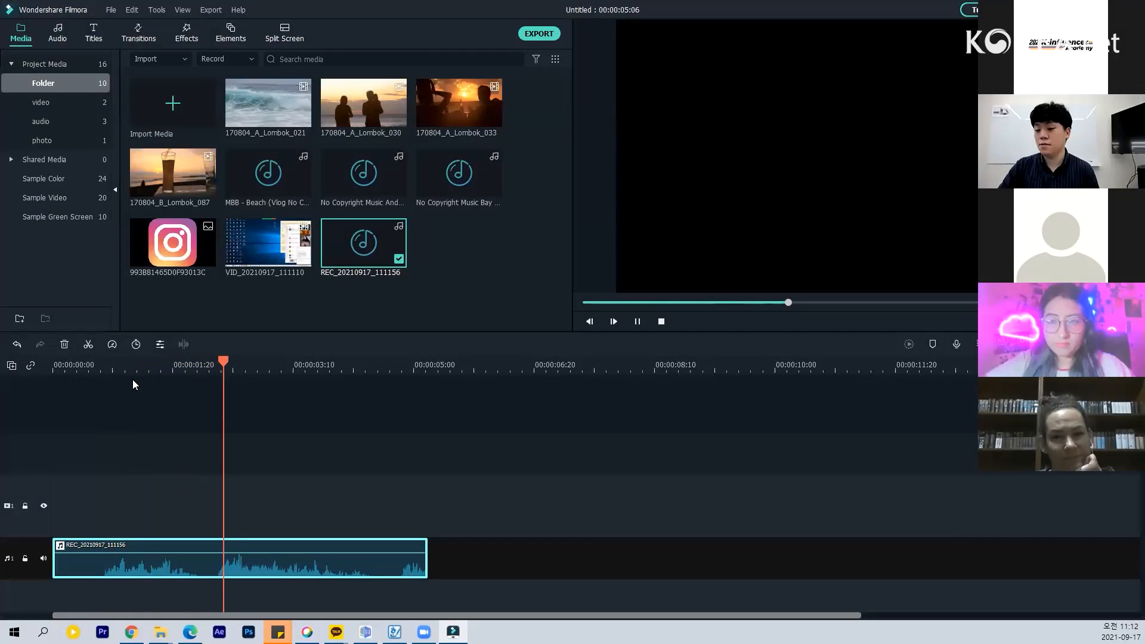
key("space")
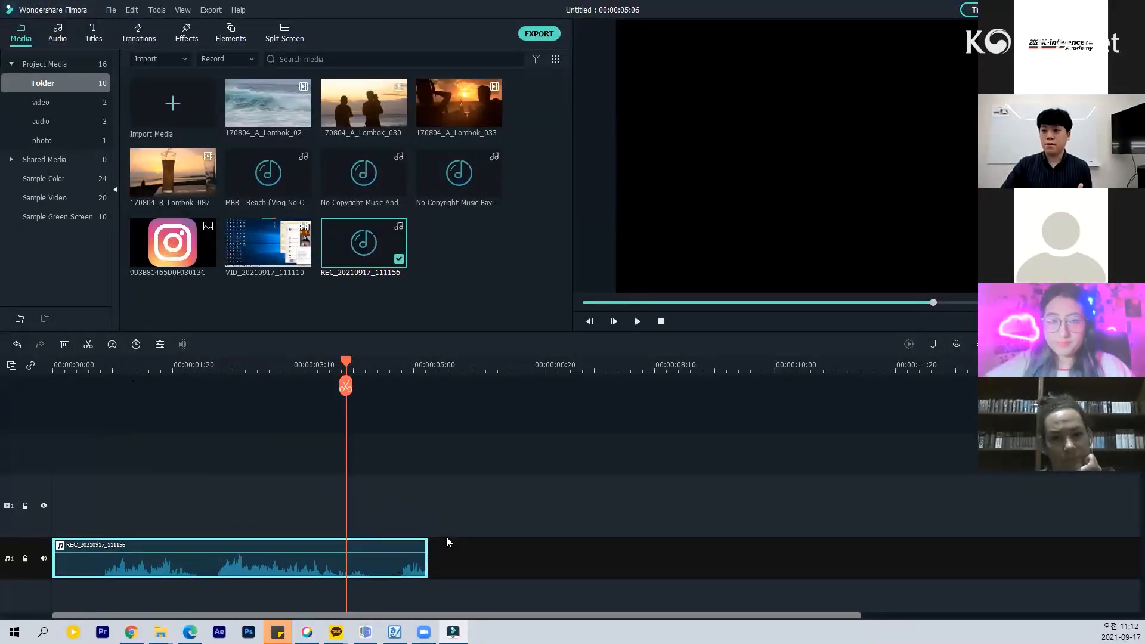
Delete the voiceover clip from the timeline and check the recorded audio file in the media library
left_click_drag(481, 507, 356, 574)
key("Delete")
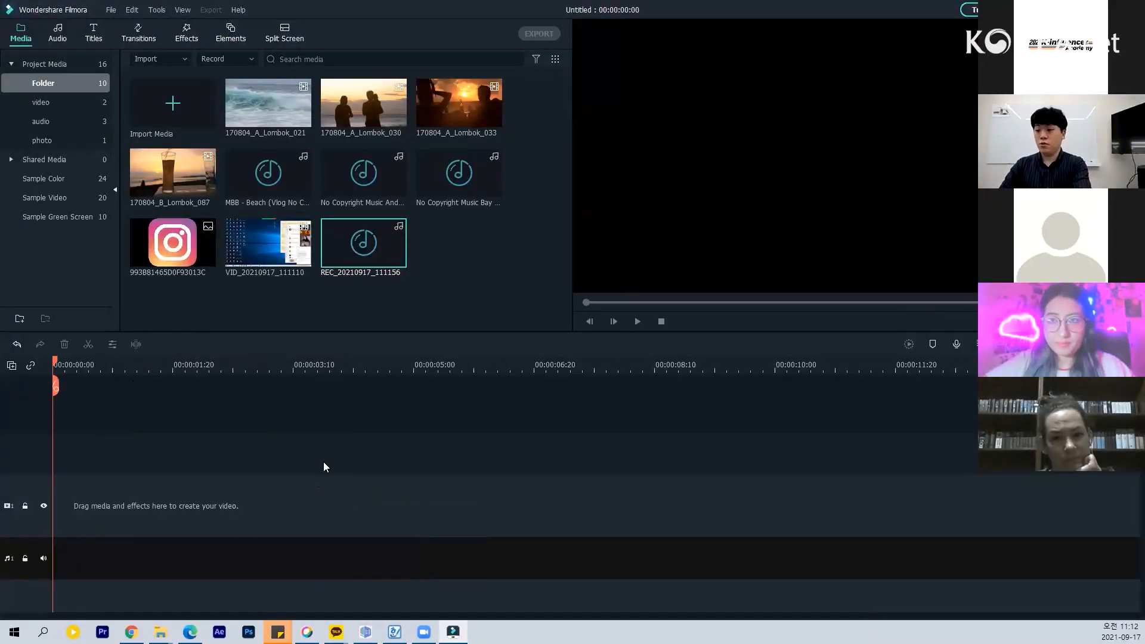
left_click(434, 245)
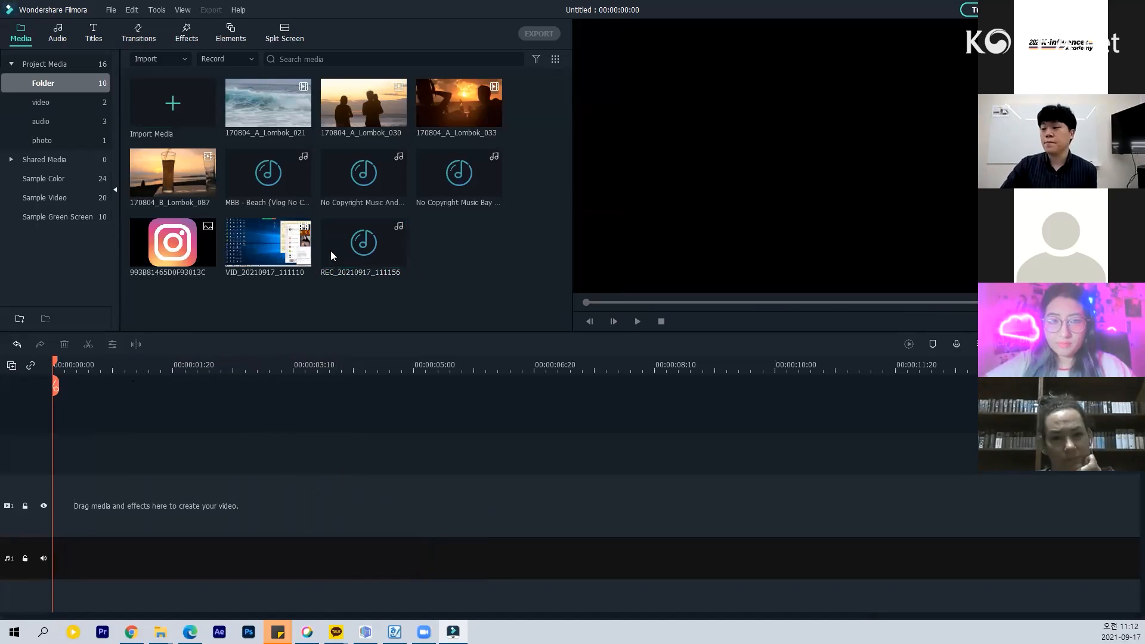
left_click(346, 243)
left_click(433, 295)
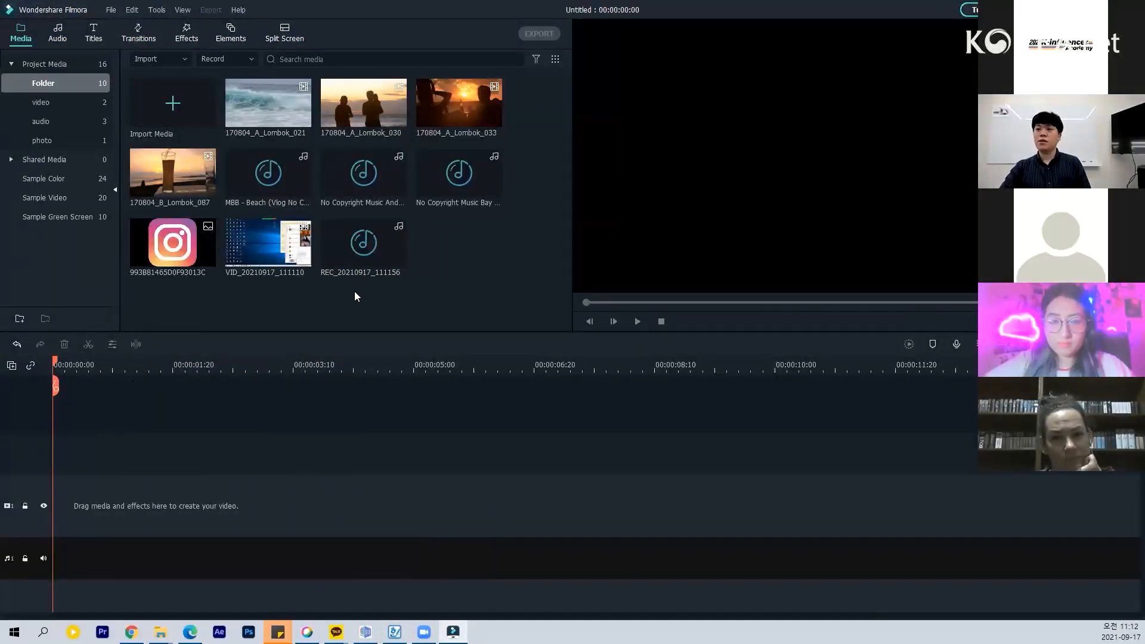
Browse the Sample Color collection of solid and gradient backgrounds
left_click(61, 179)
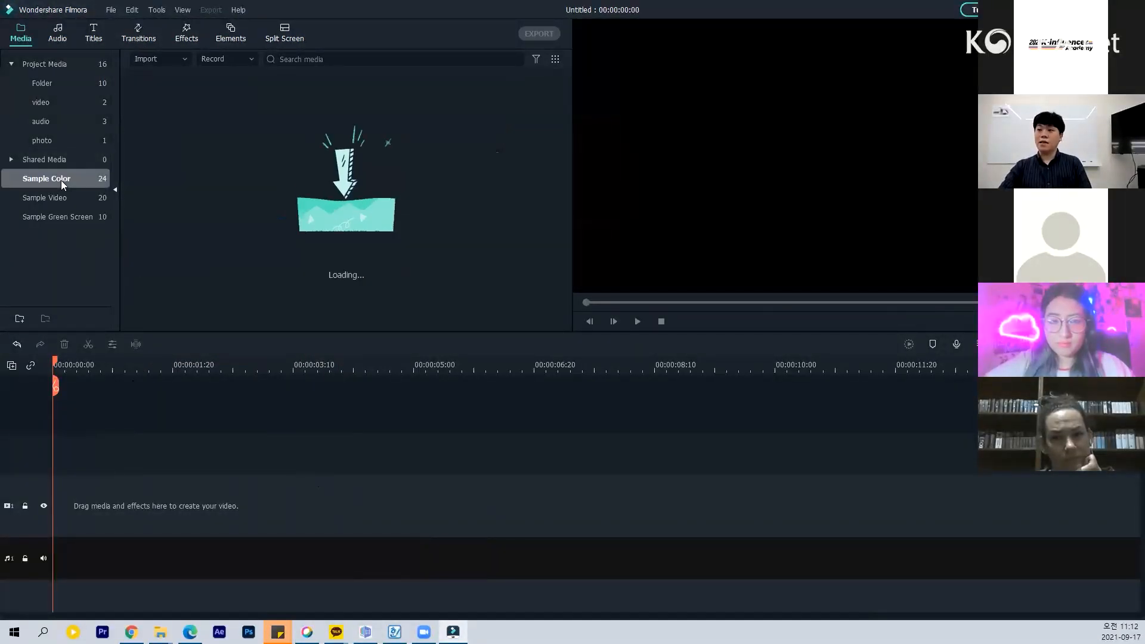
scroll(458, 211, "down", 2)
scroll(457, 231, "up", 2)
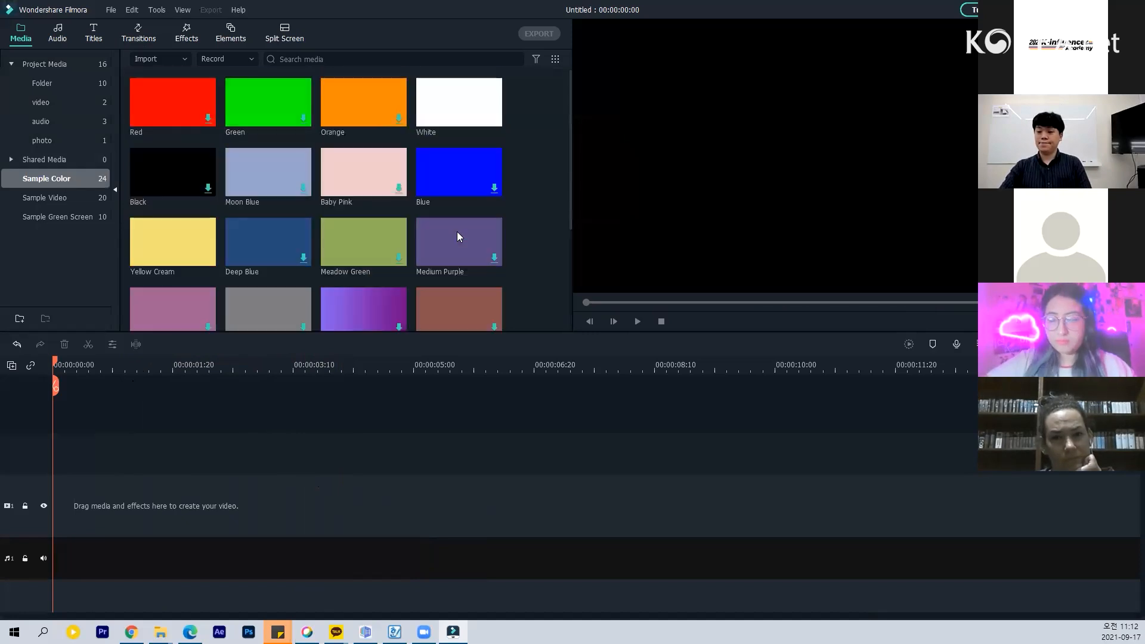
scroll(458, 232, "down", 3)
scroll(483, 234, "up", 3)
scroll(471, 229, "down", 3)
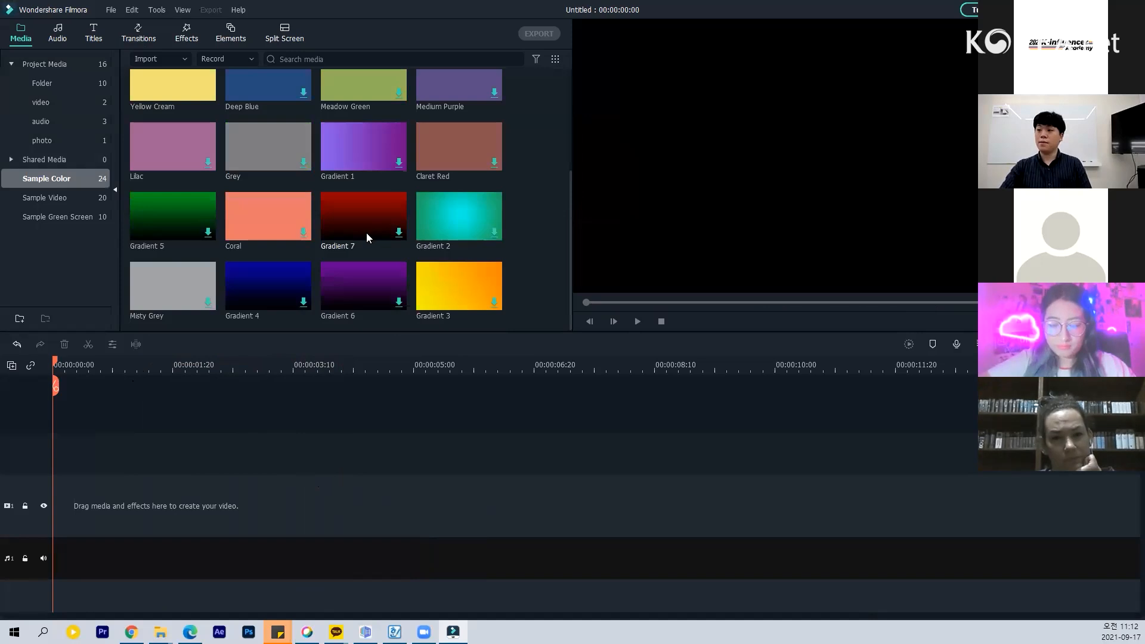
scroll(363, 245, "up", 3)
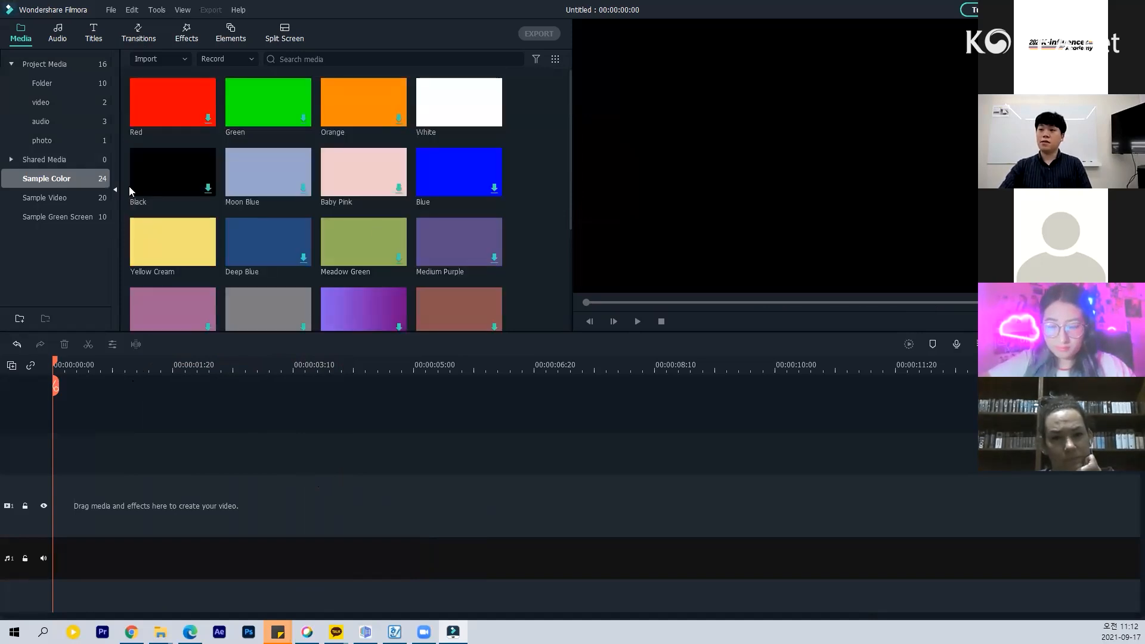
Browse the Sample Video collection with its travel and countdown clips
left_click(83, 201)
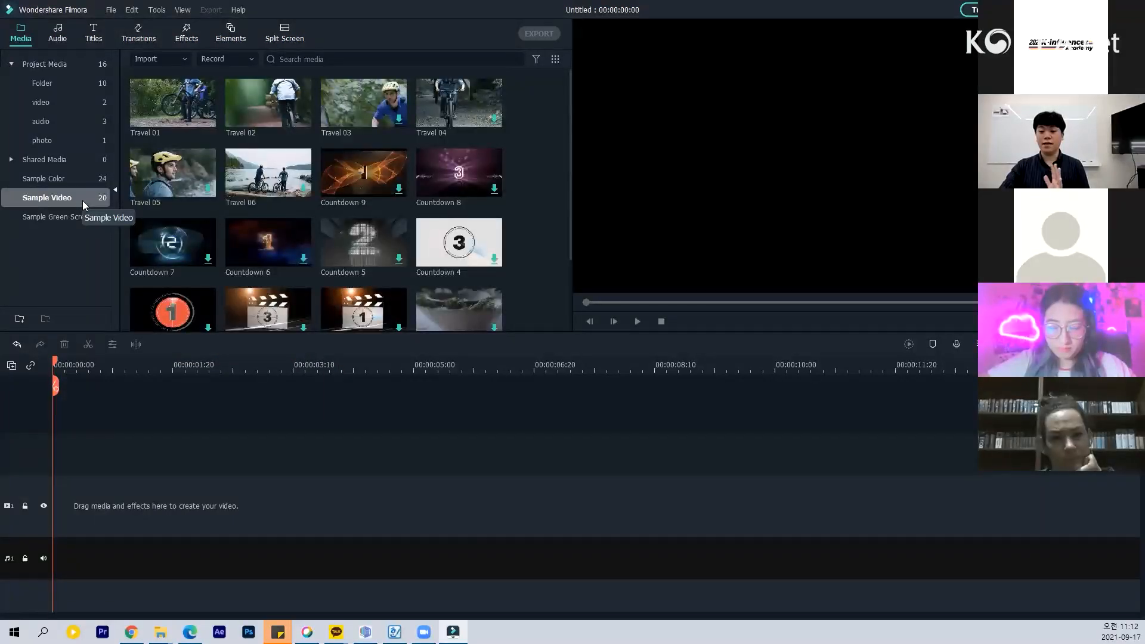
scroll(371, 215, "down", 3)
scroll(377, 248, "up", 3)
scroll(377, 248, "down", 3)
scroll(253, 199, "up", 3)
left_click(189, 178)
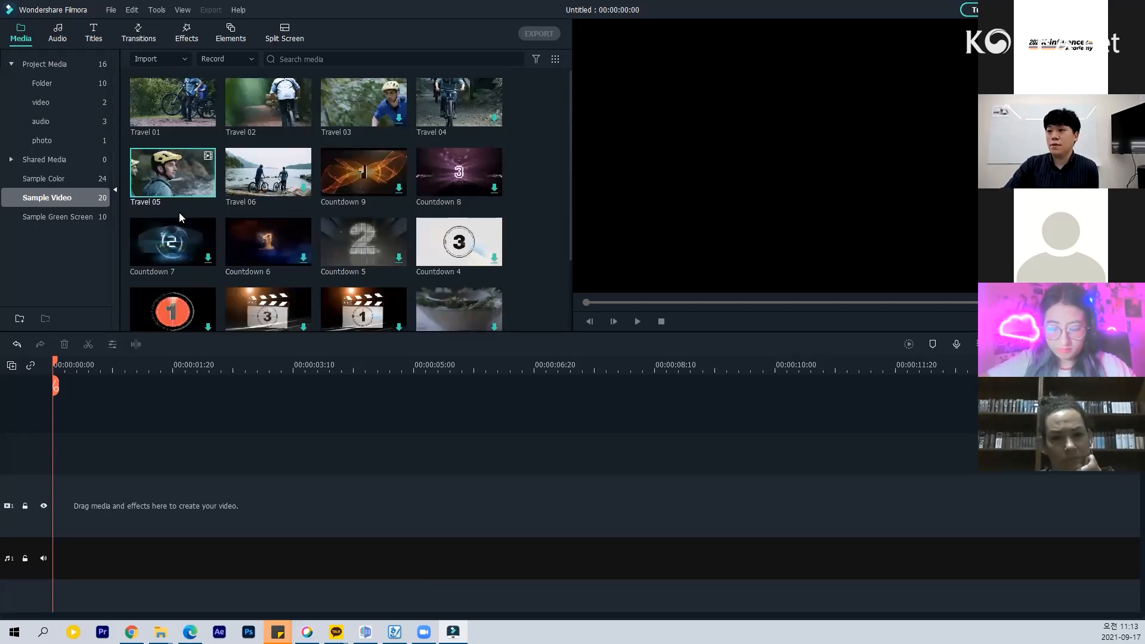
View the Sample Green Screen collection and return to the Project Media library
left_click(69, 218)
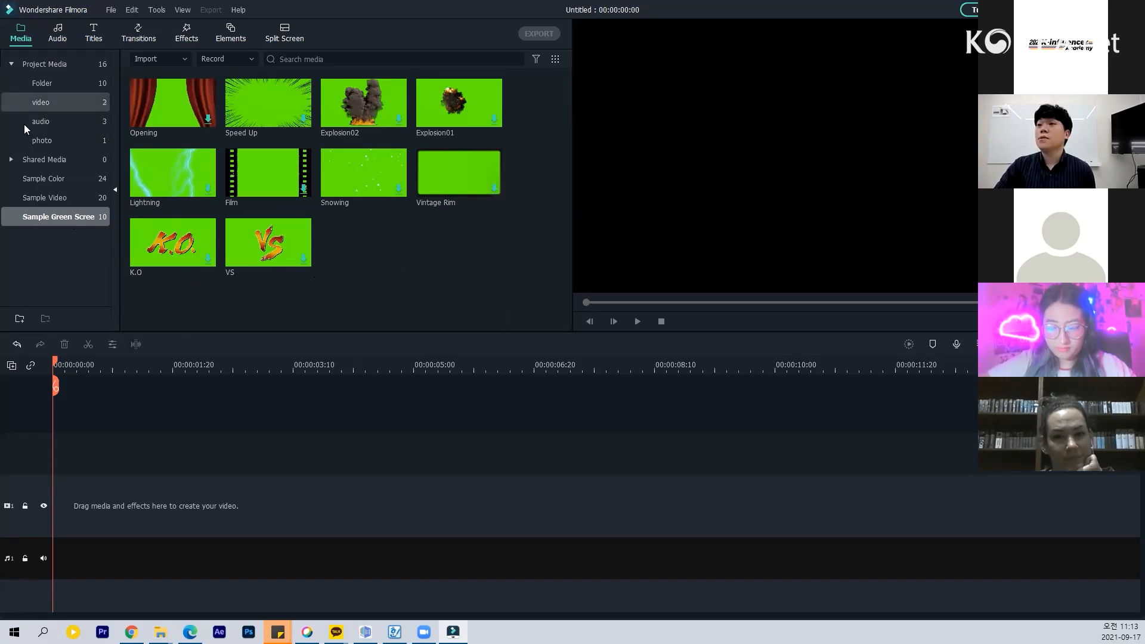
left_click(59, 71)
left_click(60, 77)
left_click(73, 63)
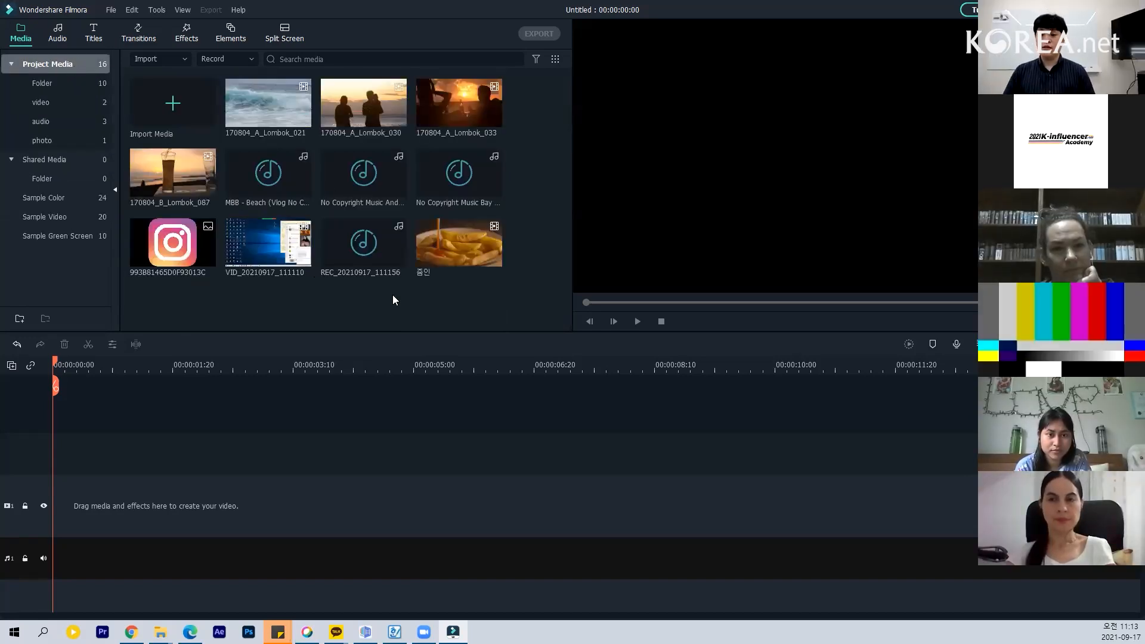
Place the french fries clip 줌인 at the start of the first video track, keeping the 1920 x 1080 30fps project settings
double_click(363, 173)
left_click(324, 328)
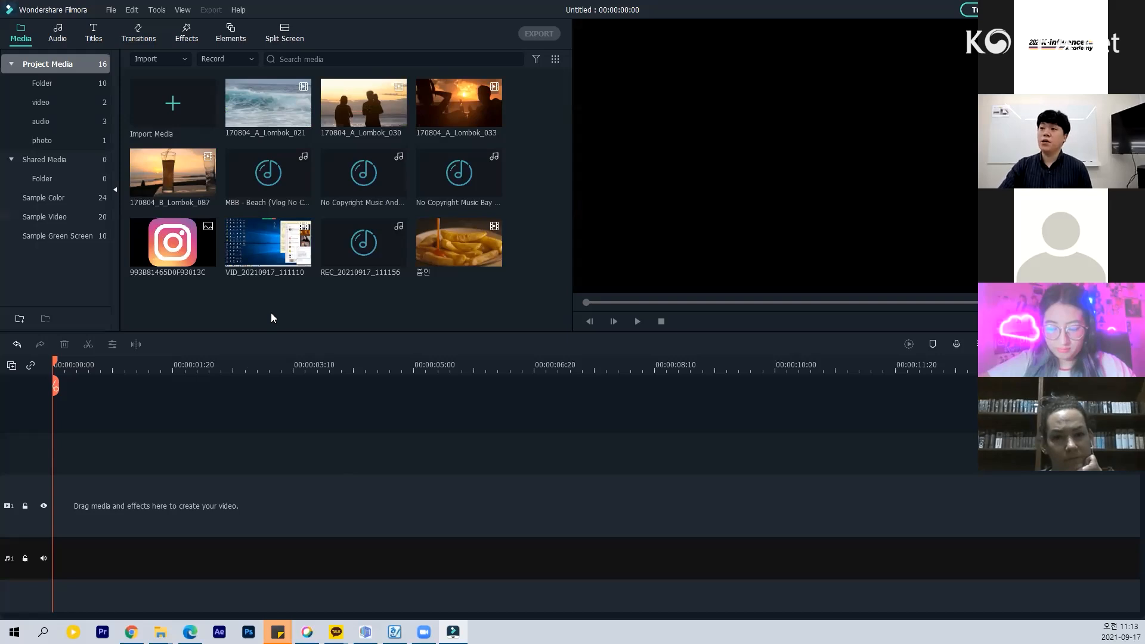
double_click(451, 244)
left_click_drag(463, 242, 57, 538)
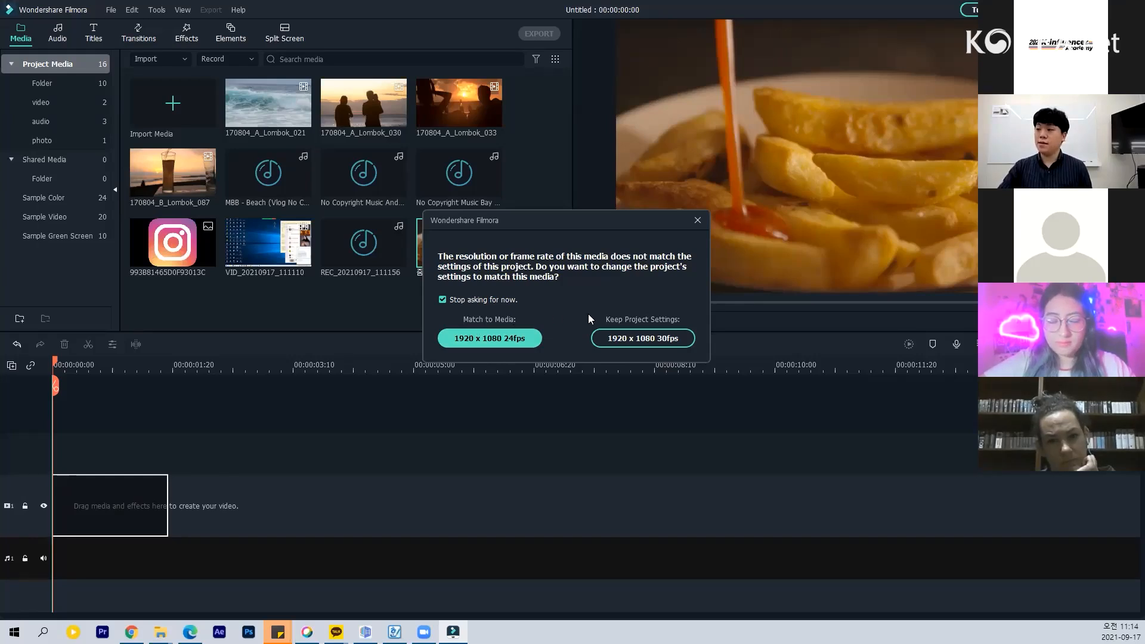
left_click(624, 344)
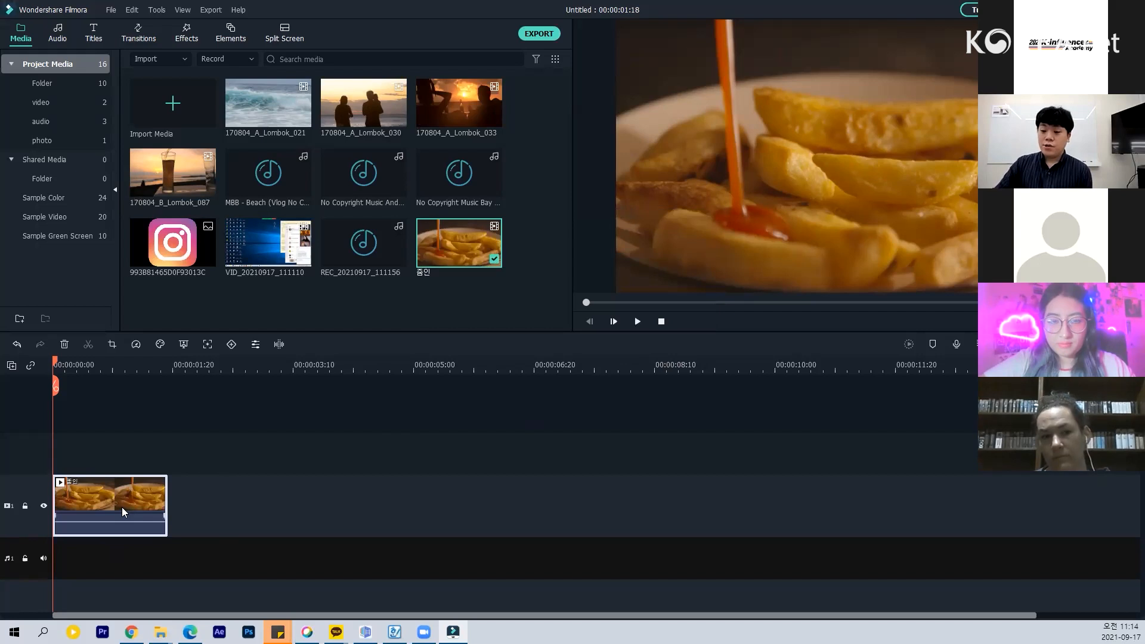
Scrub the playhead back and forth across the french fries clip and play part of it
left_click_drag(60, 362, 95, 369)
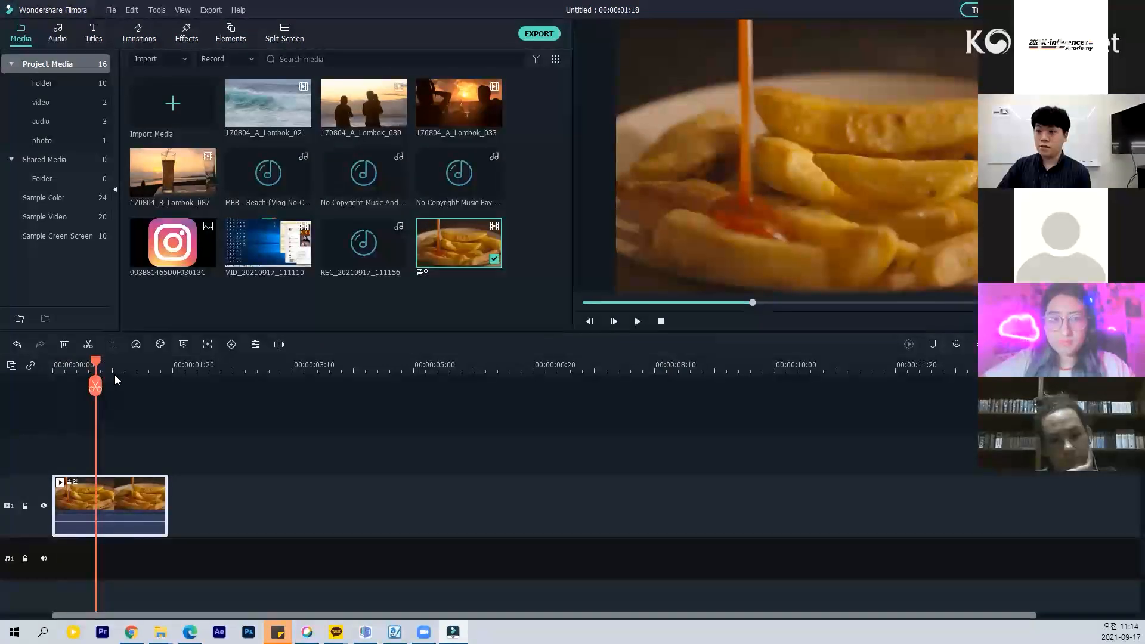
mouse_move(95, 365)
left_mouse_down()
mouse_move(137, 365)
mouse_move(94, 365)
mouse_move(107, 371)
left_mouse_up()
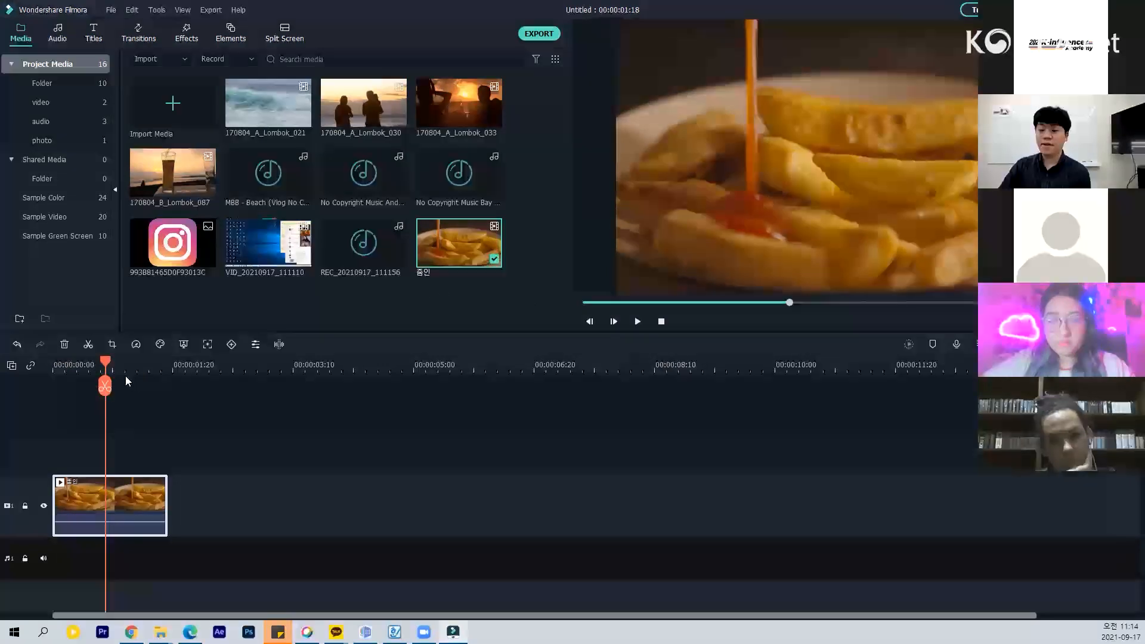
mouse_move(105, 365)
left_mouse_down()
mouse_move(127, 365)
mouse_move(112, 366)
left_mouse_up()
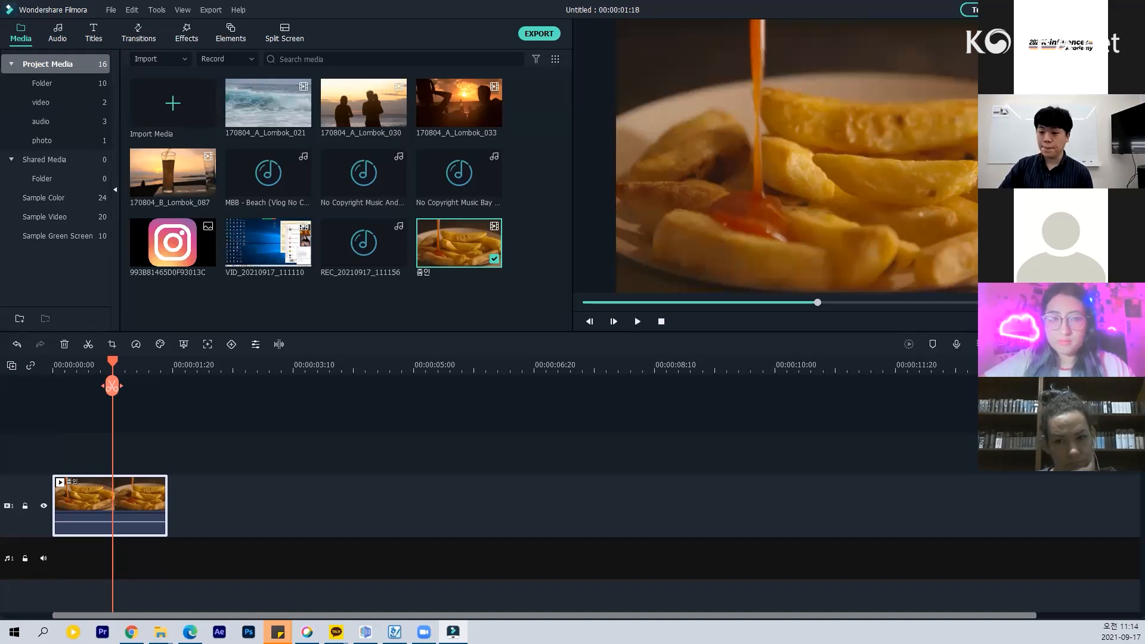
mouse_move(108, 370)
left_mouse_down()
mouse_move(132, 373)
mouse_move(94, 374)
left_mouse_up()
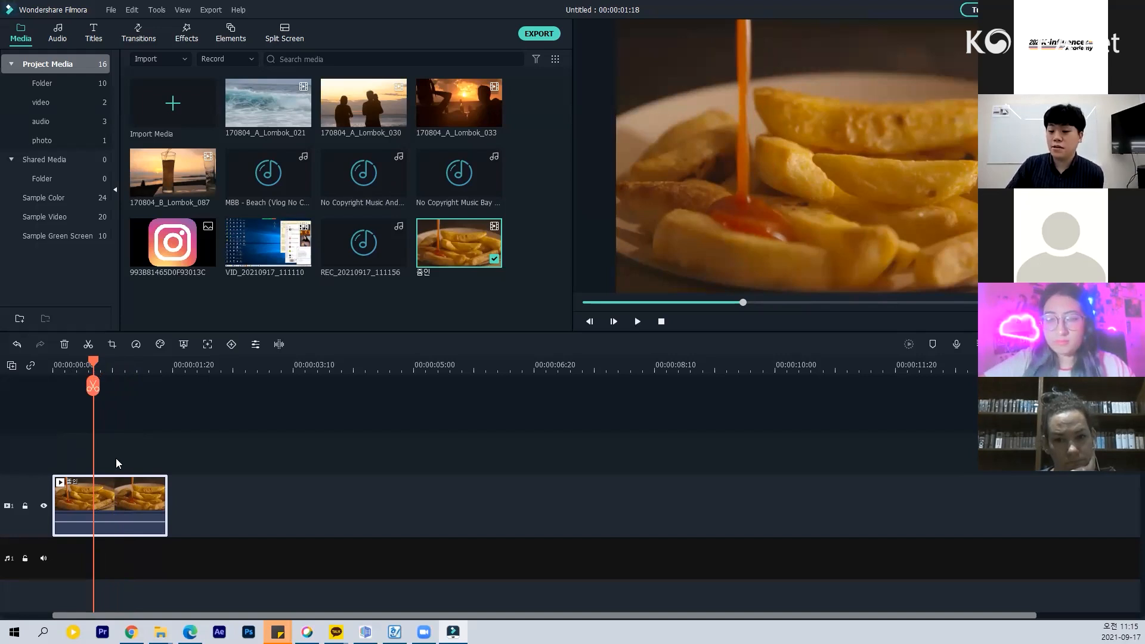
left_click_drag(93, 362, 70, 387)
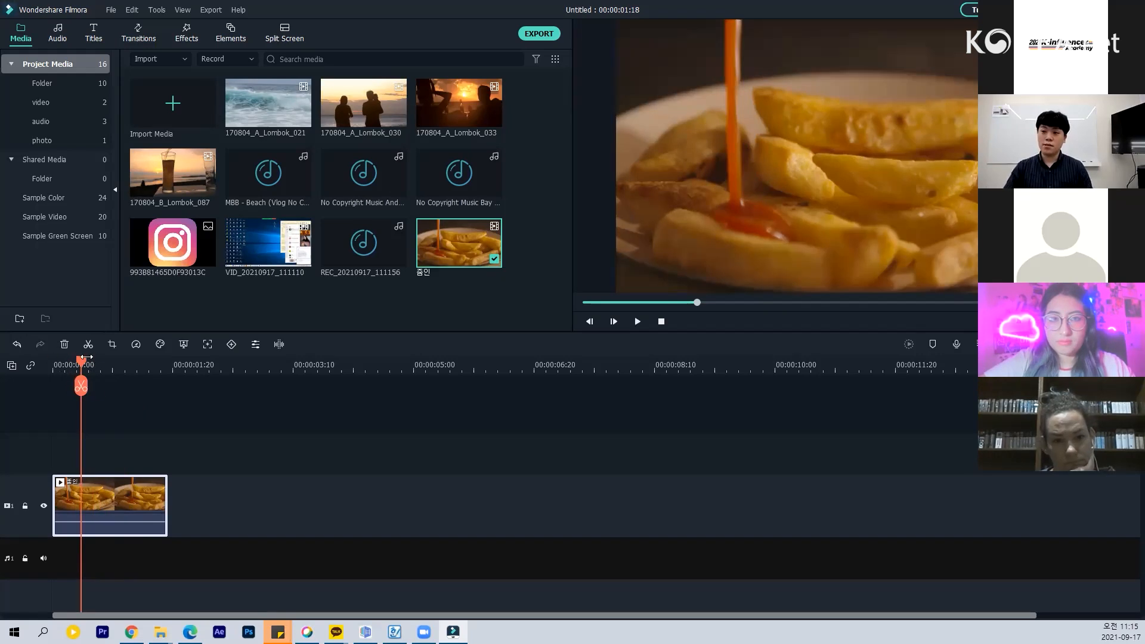
left_click(106, 414)
key("space")
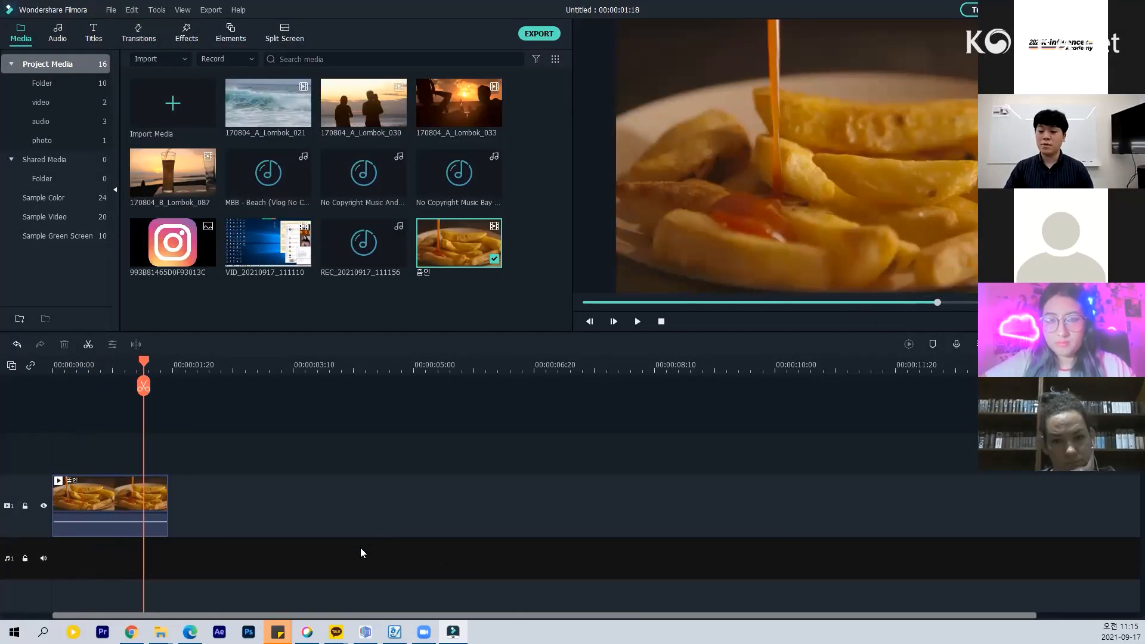
Add the clips 170804_A_Lombok_021 and 170804_A_Lombok_030 after the french fries clip on the first video track, leaving gaps between them
left_click_drag(269, 103, 197, 508)
left_click_drag(280, 122, 917, 458)
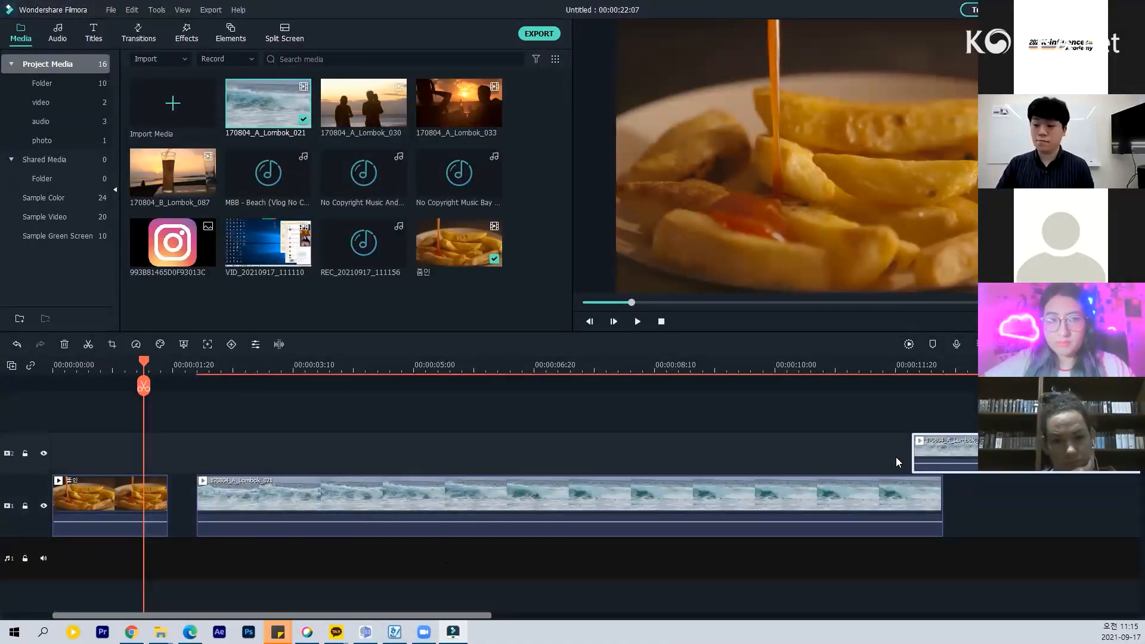
key("ctrl+z")
left_click_drag(374, 129, 934, 502)
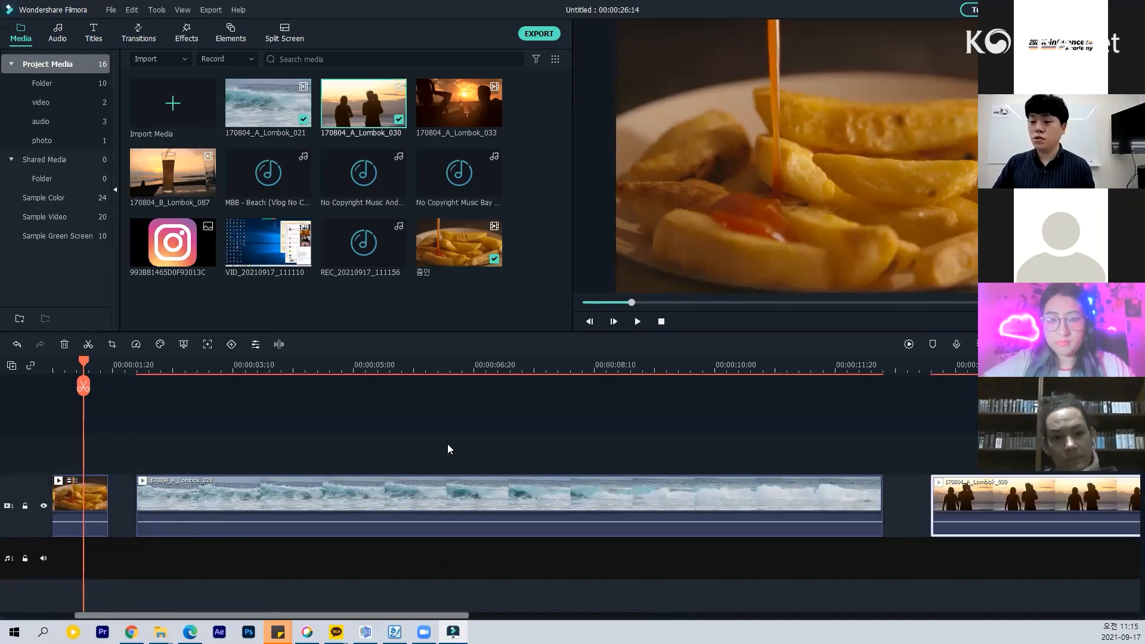
Play the timeline into the wave clip, pause it, and return the playhead to near that clip's beginning
key("space")
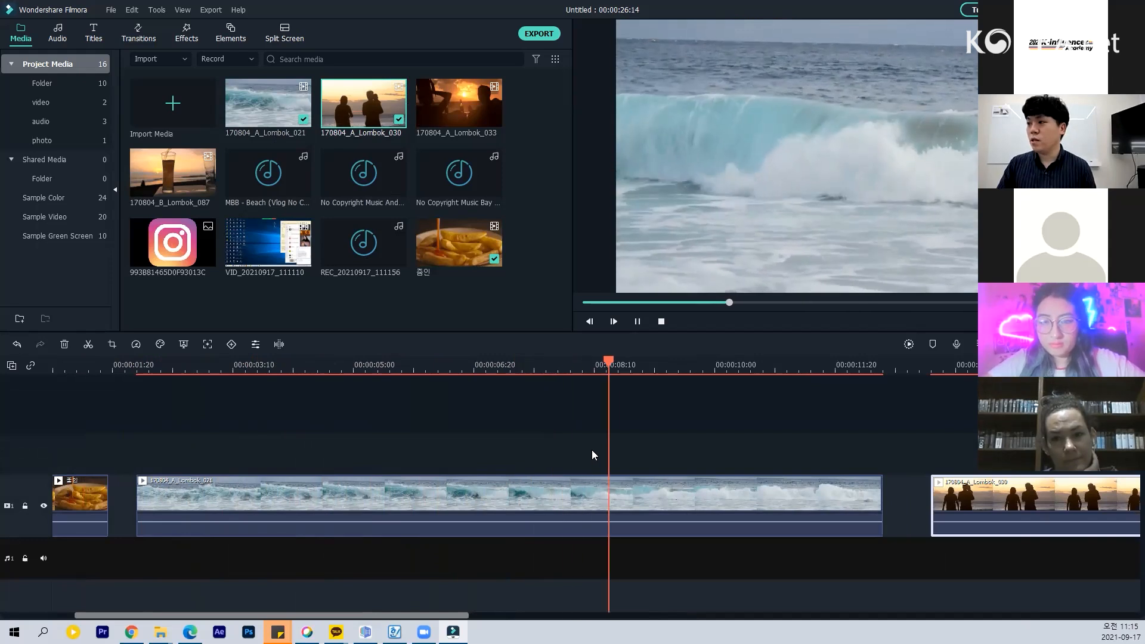
key("space")
left_click_drag(550, 367, 280, 451)
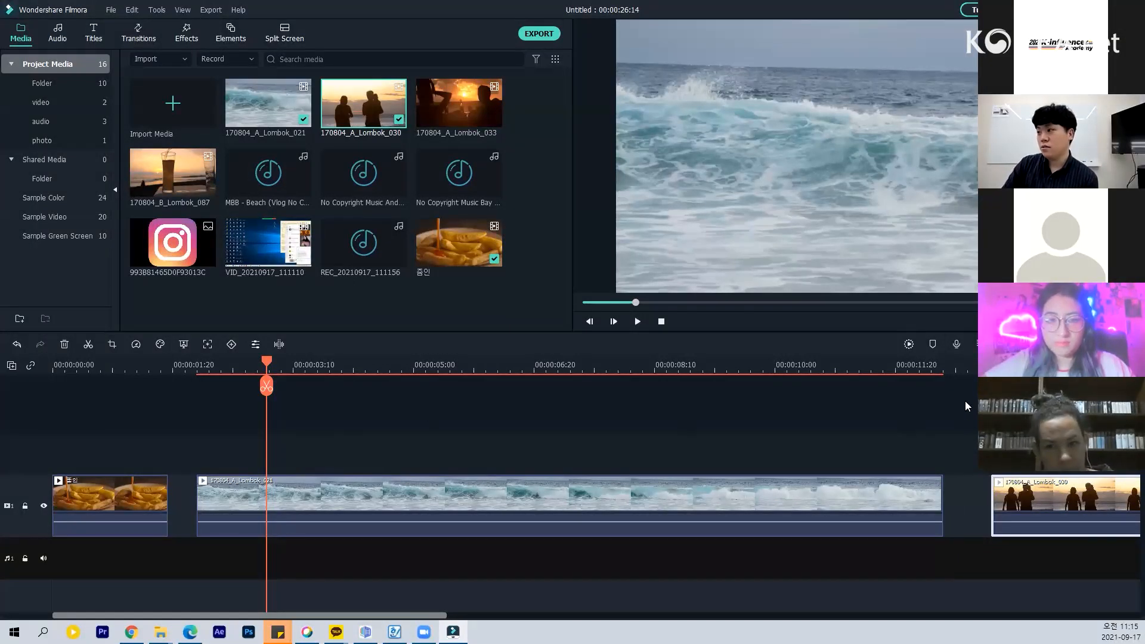
Step the playhead frame by frame back and forth through the early part of the wave clip, around 00:00:02:20, at frame-level timeline scale
mouse_move(1074, 344)
left_mouse_down()
mouse_move(1048, 344)
mouse_move(1088, 344)
left_mouse_up()
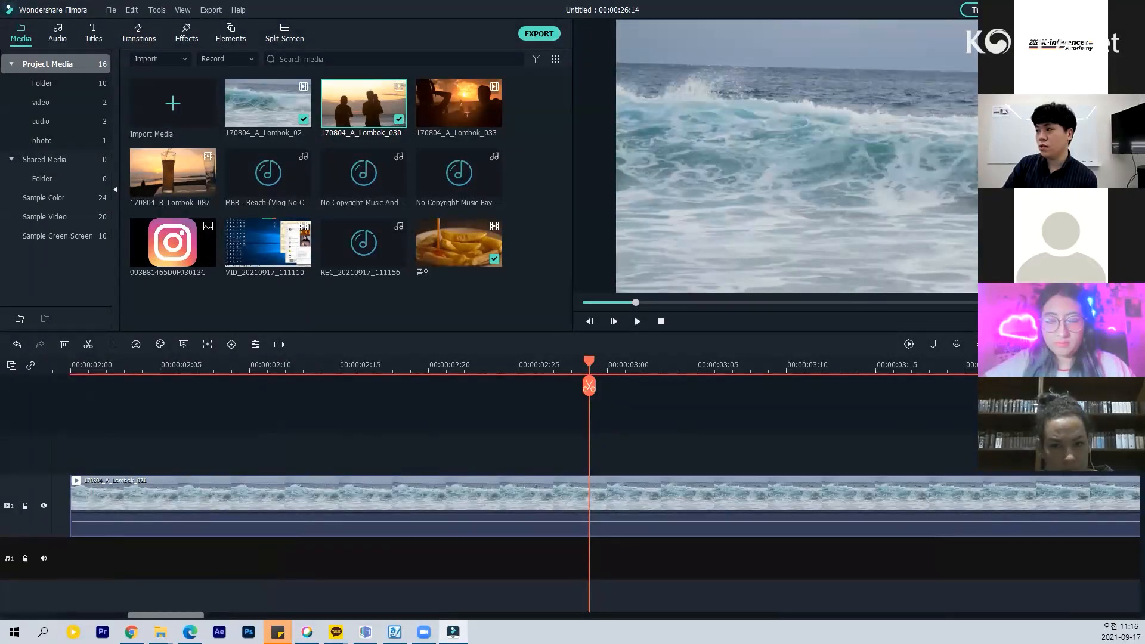
left_click_drag(604, 370, 484, 376)
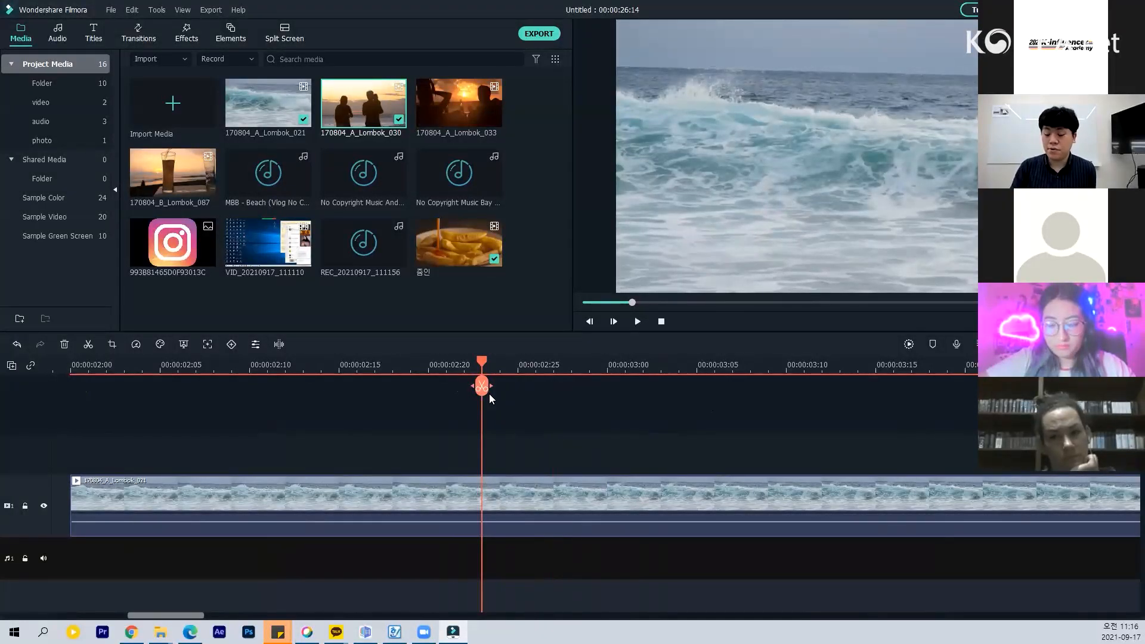
key("Left")
key("Left")
key("Left")
key("Left")
key("Left")
key("Left")
key("Left")
key("Left")
key("Left")
key("Left")
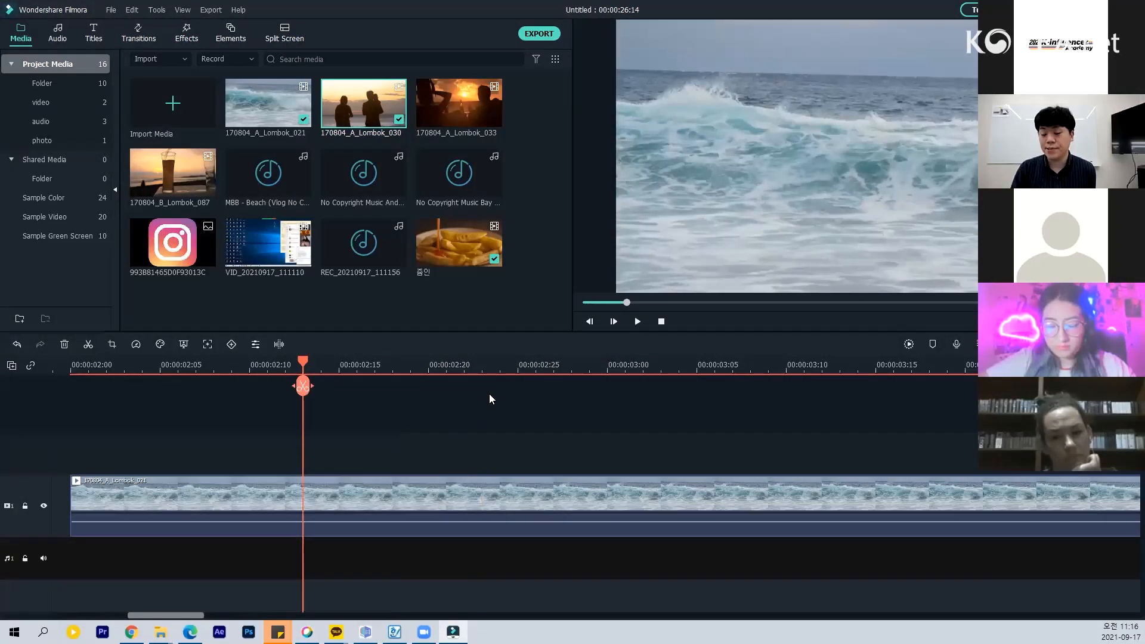
key("Right")
key("Right")
key("Right")
key("Right")
key("Right")
key("Right")
key("Right")
key("Right")
key("Right")
key("Right")
key("Right")
key("Left")
key("Left")
key("Left")
key("Left")
key("Left")
key("Left")
key("Left")
key("Left")
key("Left")
key("Right")
key("Right")
key("Right")
key("Right")
key("Left")
key("Left")
key("Left")
key("Left")
key("Left")
key("Left")
key("Right")
key("Right")
key("Right")
key("Right")
key("Right")
key("Left")
key("Left")
key("Left")
key("Right")
key("Right")
key("Right")
key("Right")
key("Right")
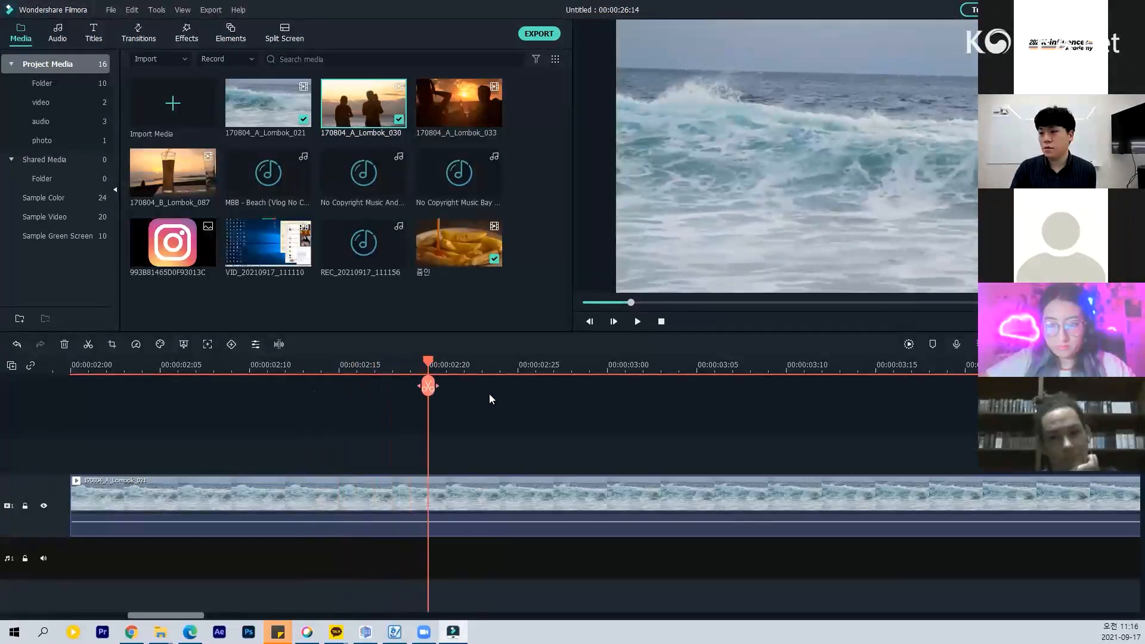
key("Right")
key("Right")
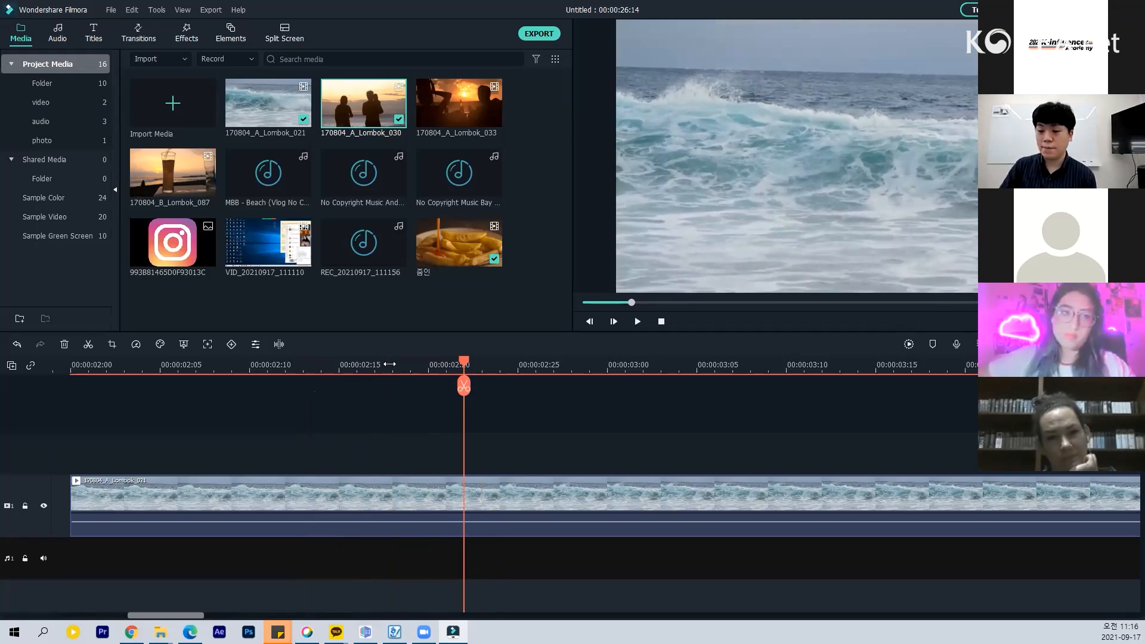
Move the playhead from the wave clip into 170804_A_Lombok_030 and enlarge the timeline scale around it
left_click_drag(408, 365, 356, 366)
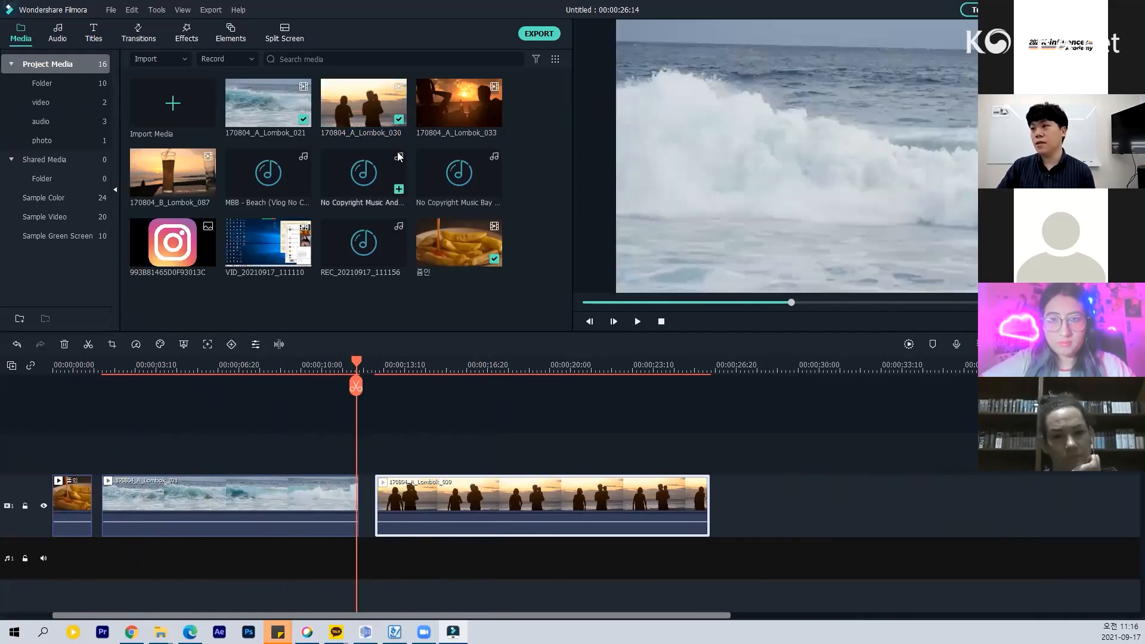
left_click(413, 363)
left_click(443, 363)
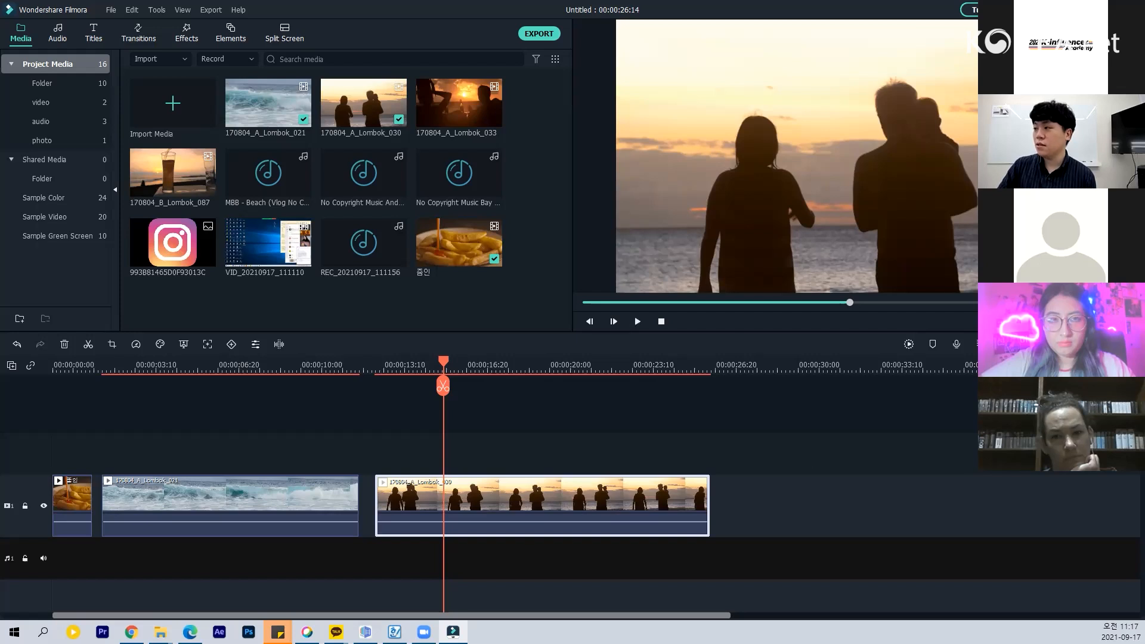
left_click(1104, 345)
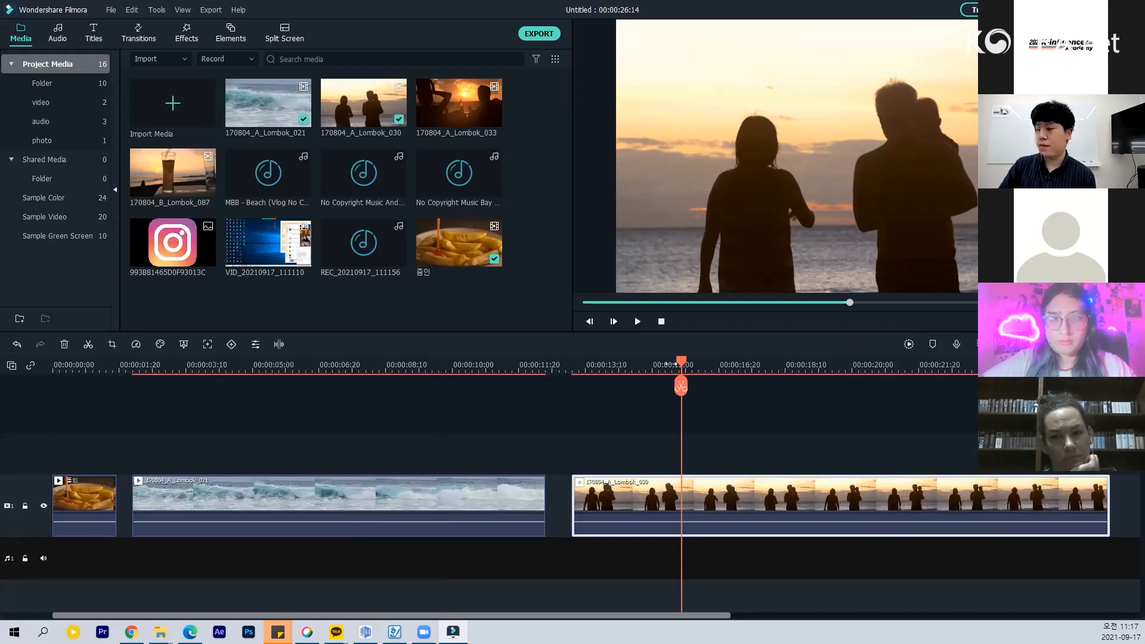
Shrink the timeline to its smallest scale, rescale it to show the clips, and play part of the wave clip
left_click_drag(1074, 344, 1039, 344)
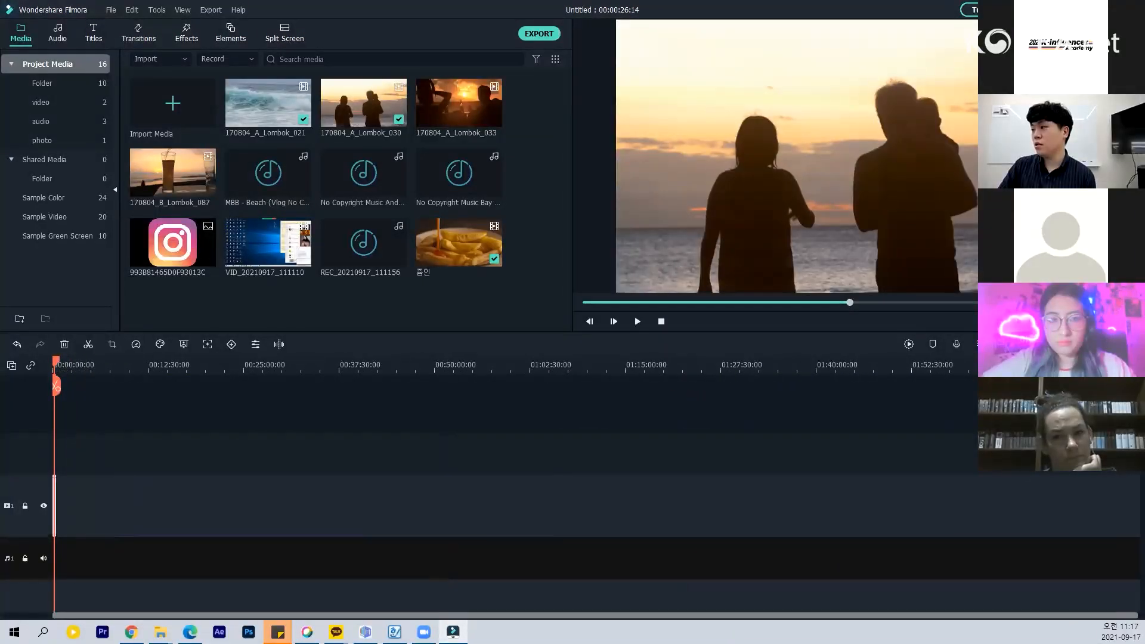
left_click(1126, 344)
left_click_drag(580, 365, 216, 365)
key("space")
left_click(218, 363)
key("space")
key("space")
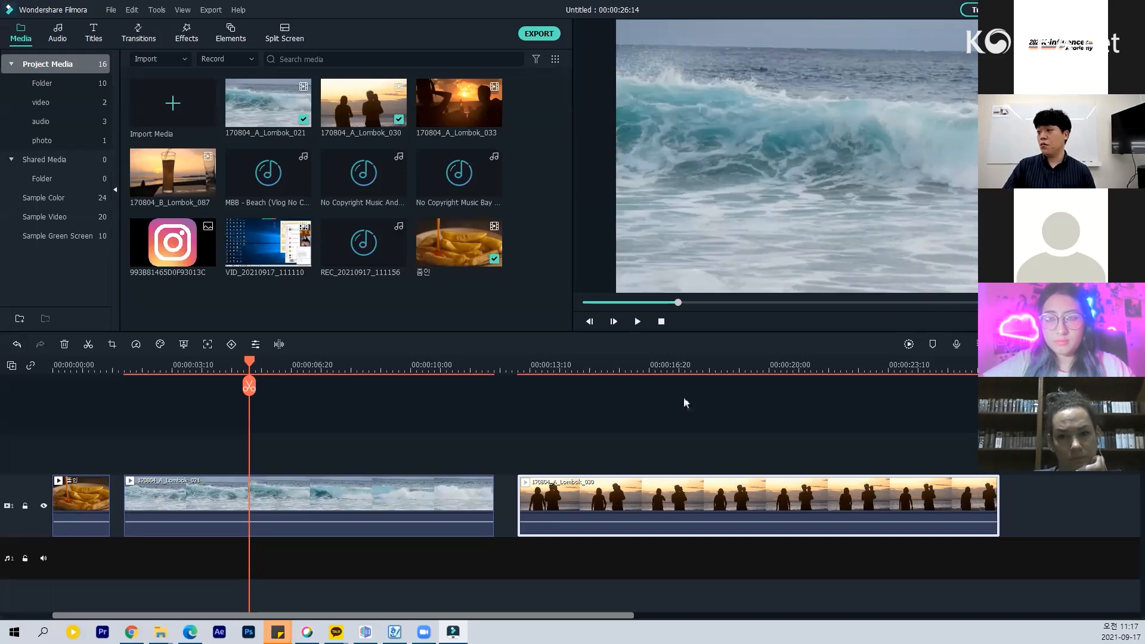
Move the playhead into 170804_A_Lombok_030, view the preview in full screen, and return to the editor
left_click(658, 365)
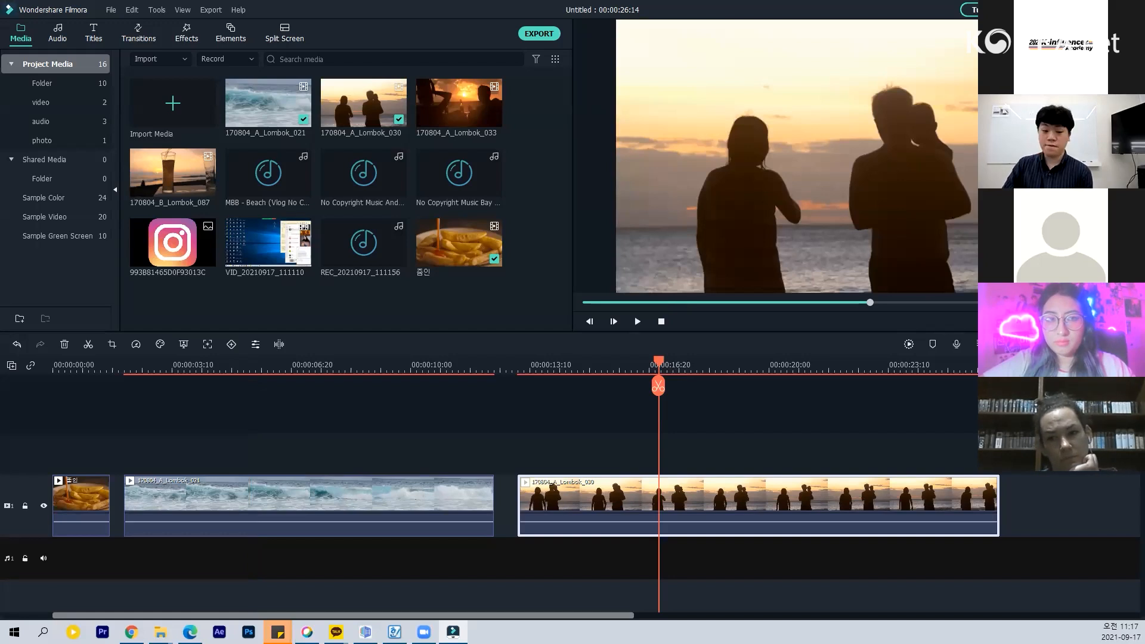
left_click(1128, 321)
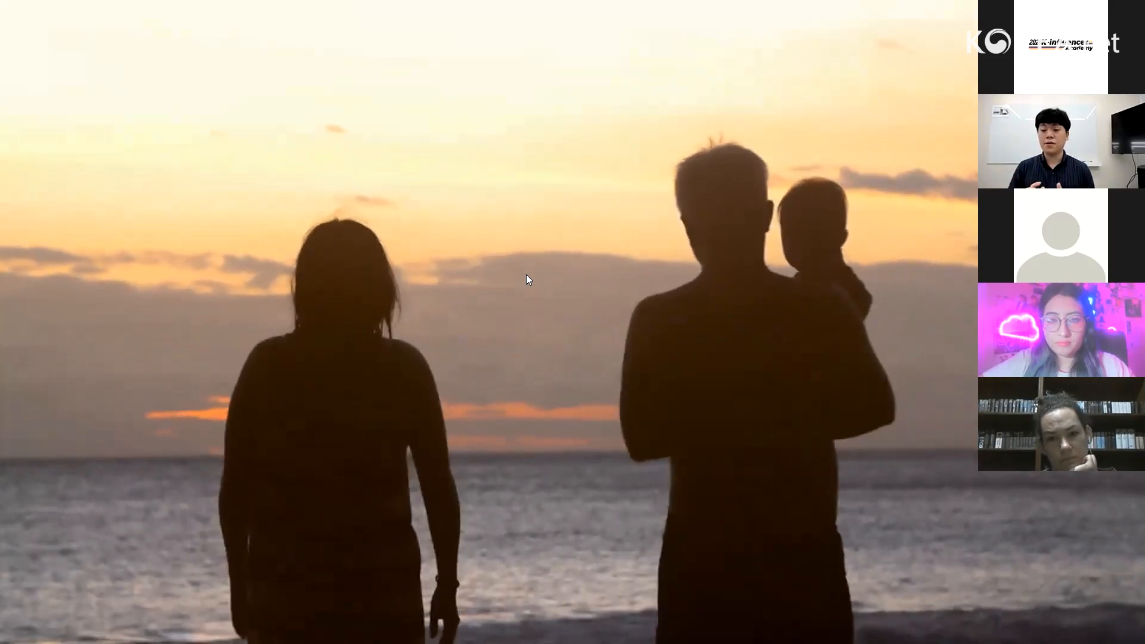
key("Escape")
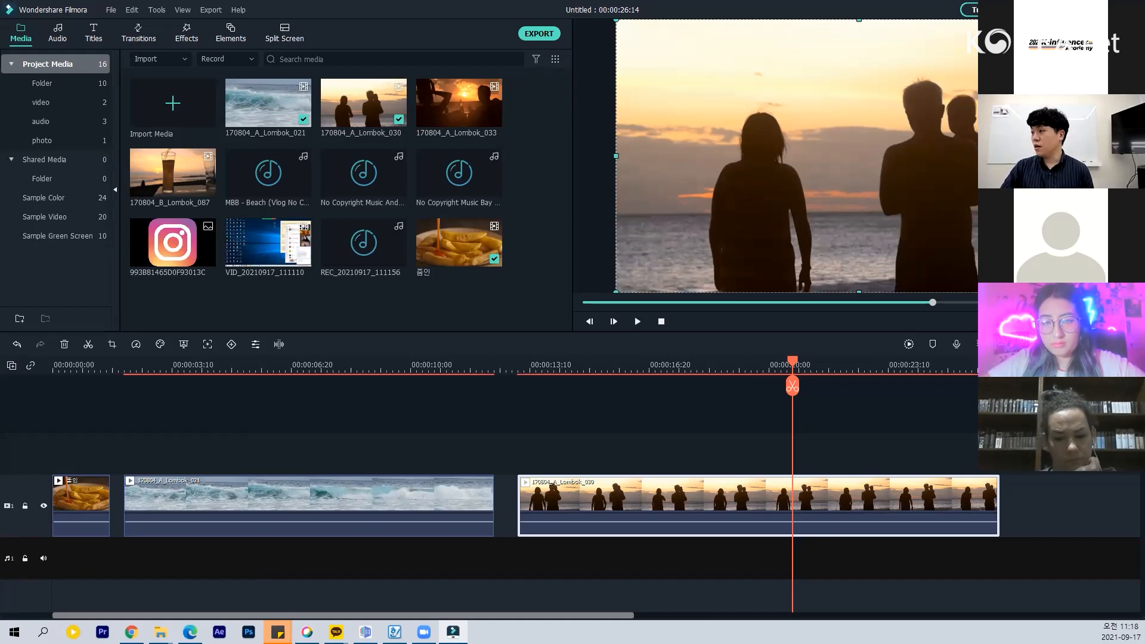
Take a snapshot of 170804_A_Lombok_030 near 00:00:16:20, preview it from the media folder, and return the playhead to the timeline clip
left_click_drag(799, 370, 688, 377)
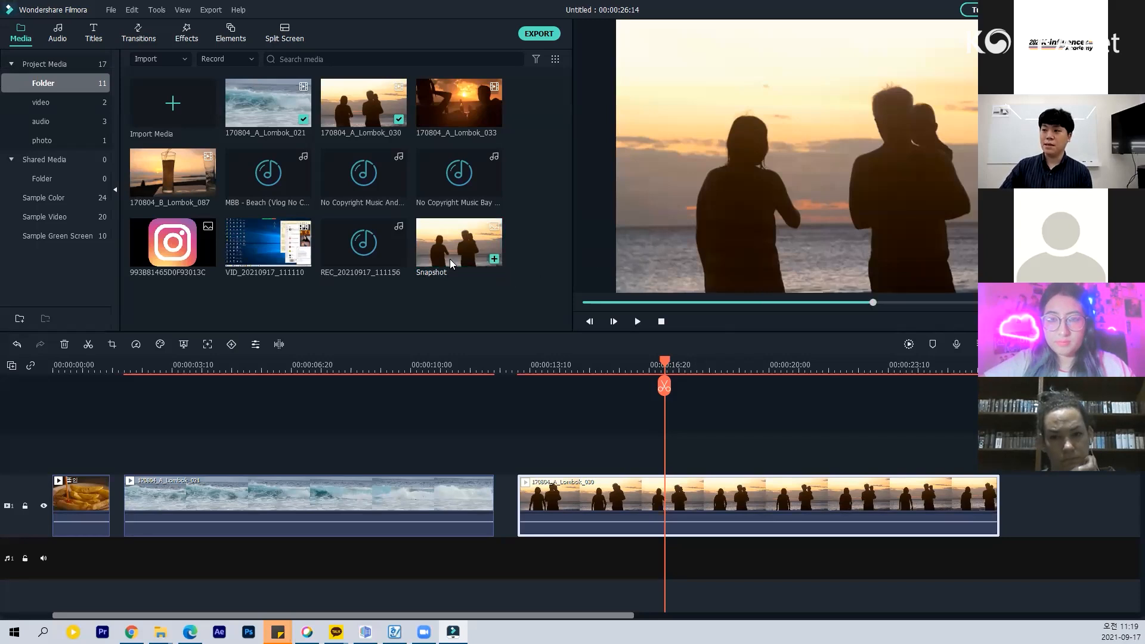
double_click(499, 230)
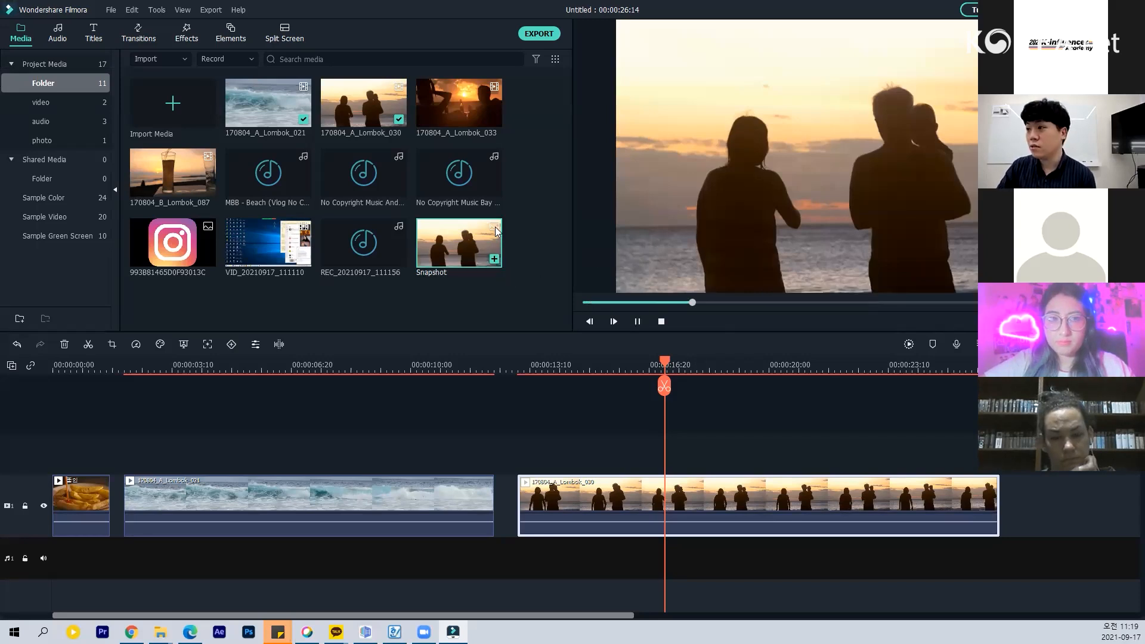
left_click_drag(665, 365, 703, 365)
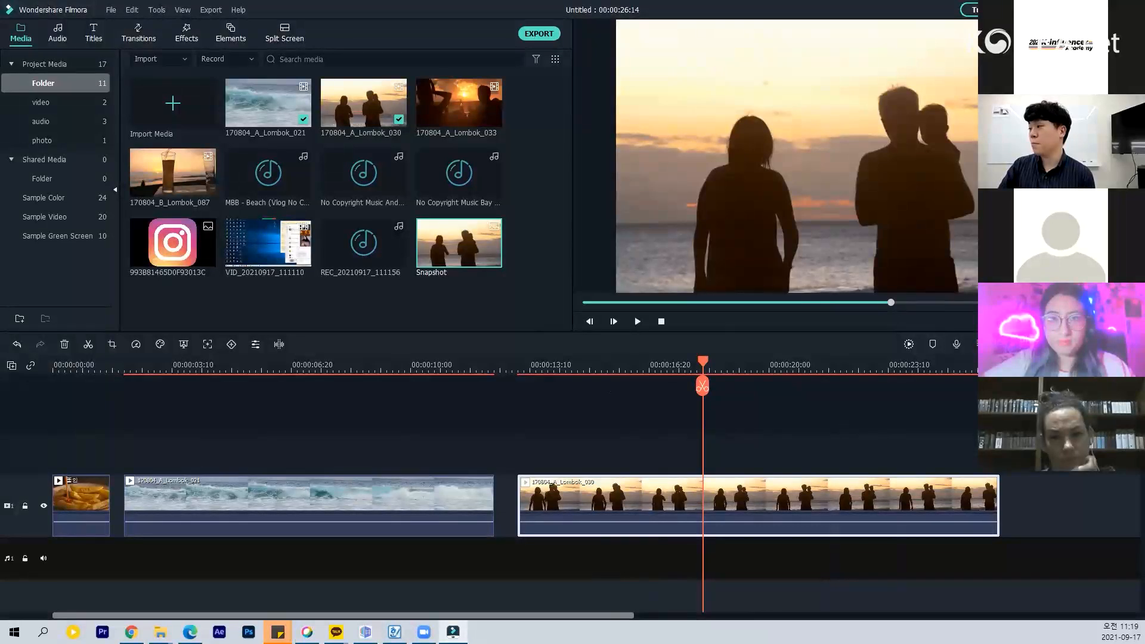
Import the video 샘플.mp4 from the 오디오 folder inside 수업 > 수업자료 on the desktop
double_click(407, 294)
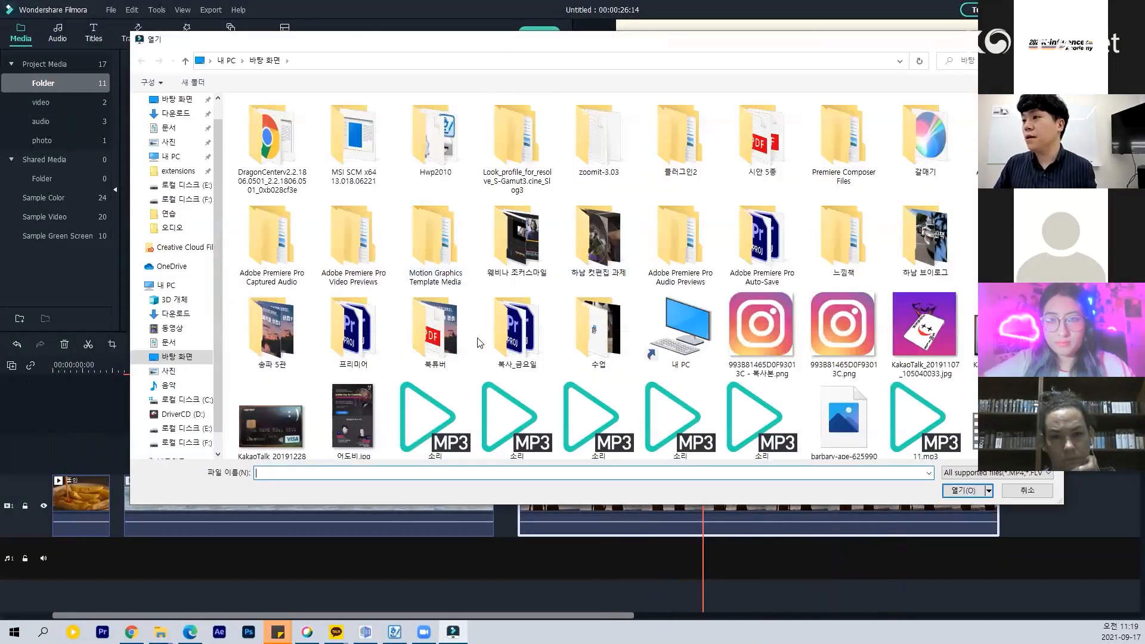
scroll(479, 361, "down", 2)
scroll(552, 336, "up", 3)
double_click(587, 322)
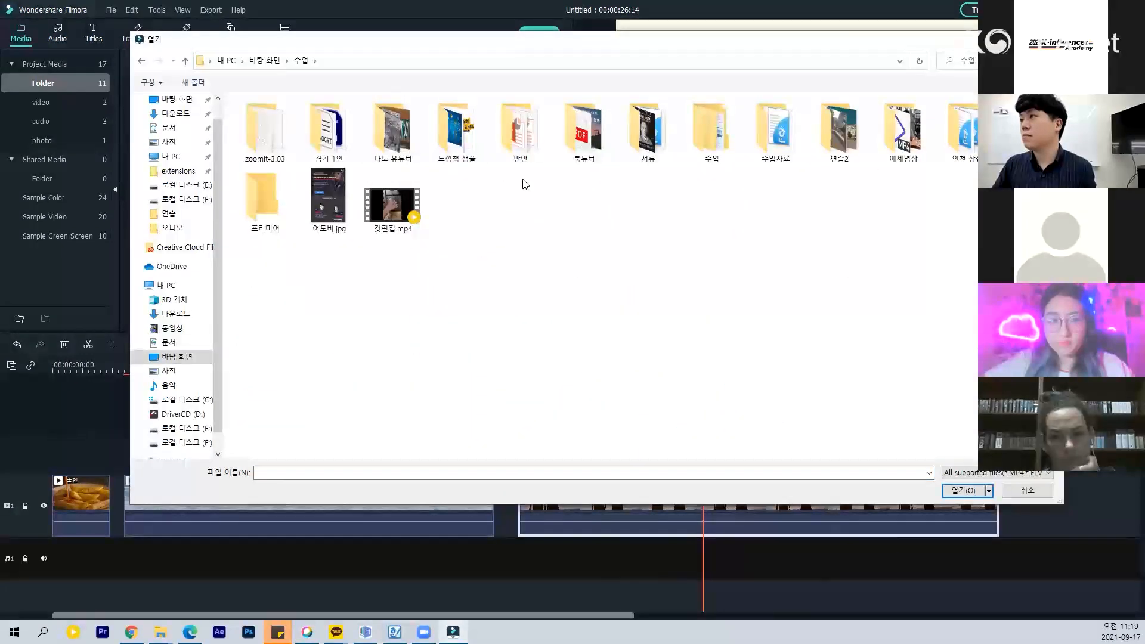
double_click(793, 143)
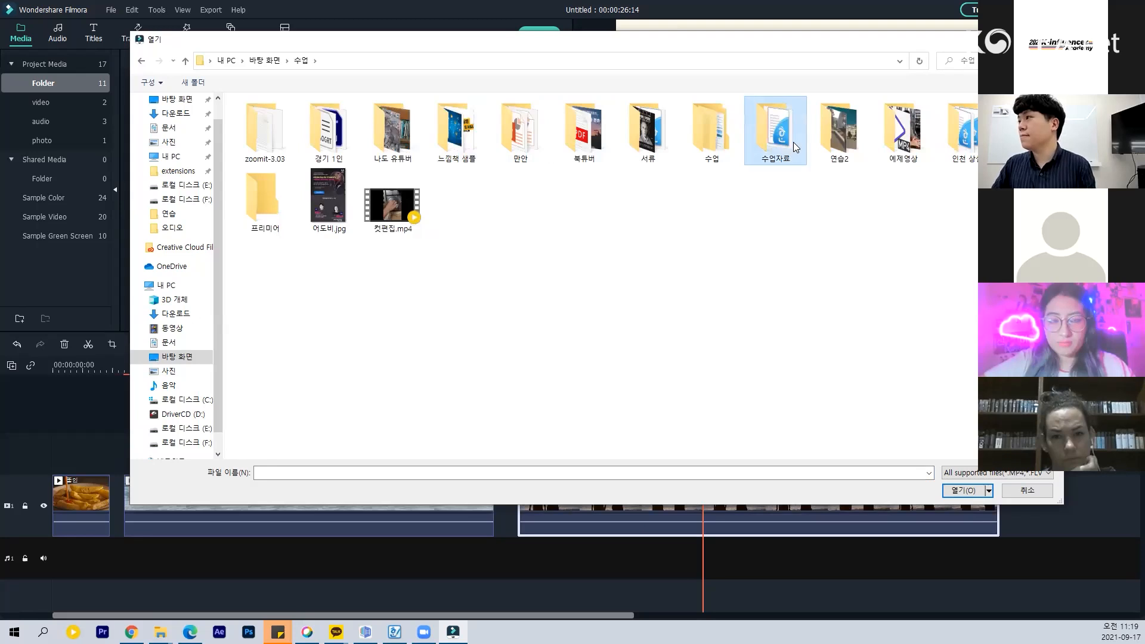
left_click(361, 135)
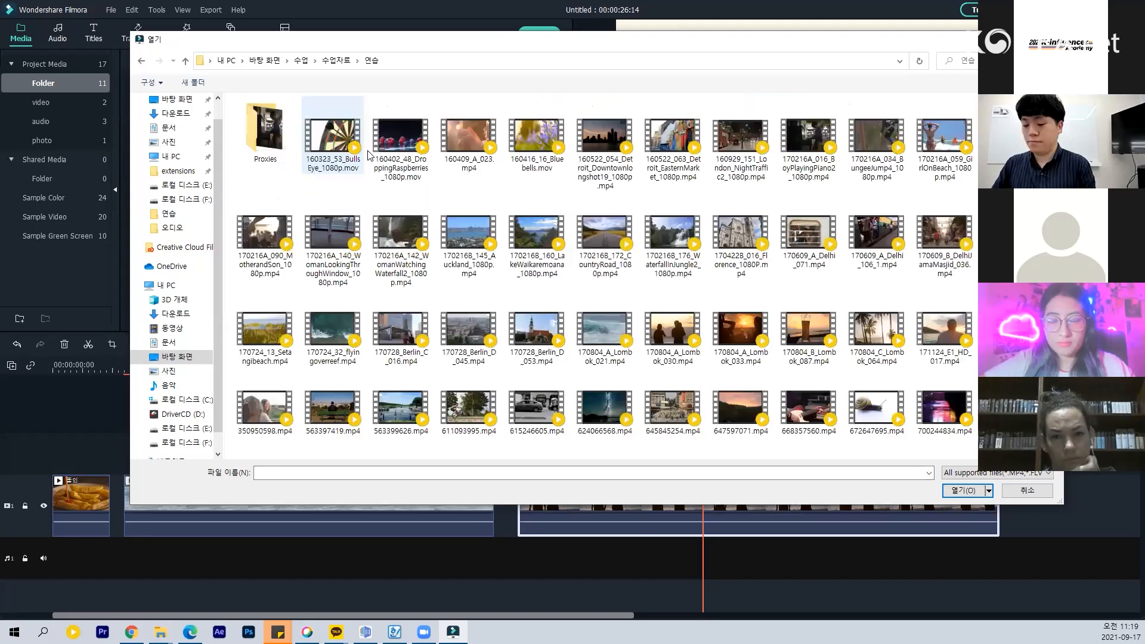
key("alt+Left")
double_click(294, 145)
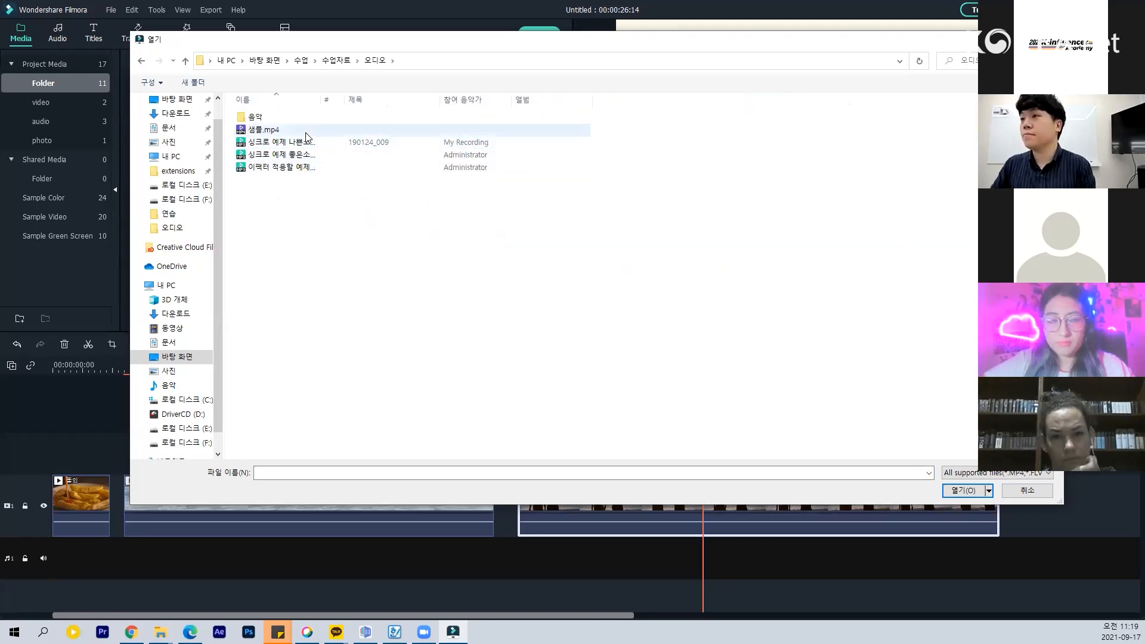
double_click(306, 130)
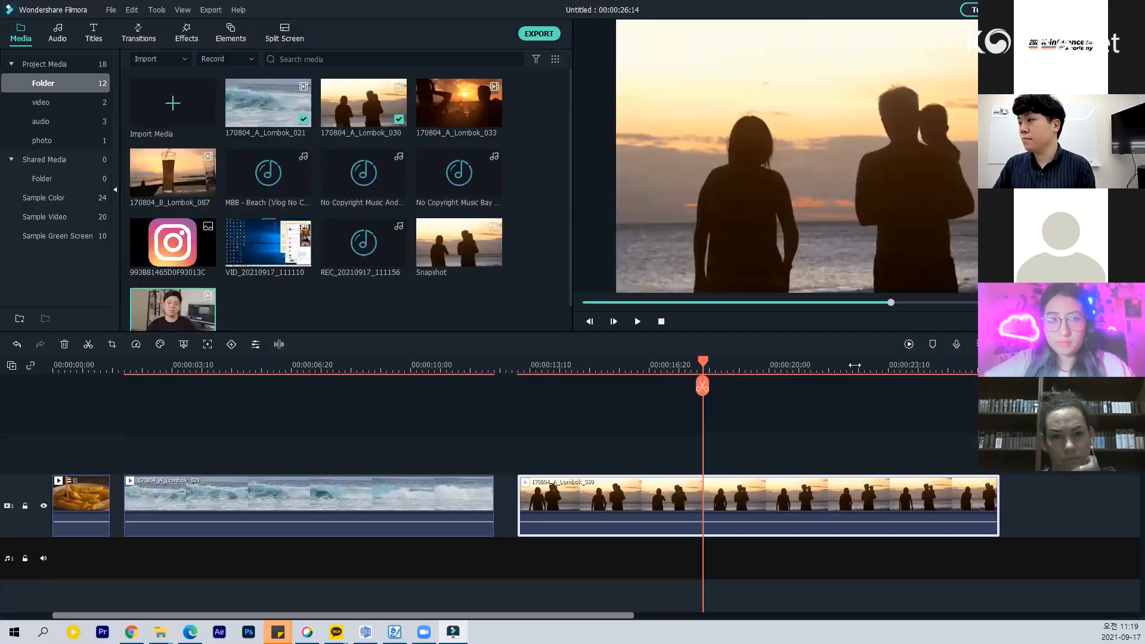
Place the 샘플 clip on the first video track after 170804_A_Lombok_030, leaving a gap, and put the playhead near its beginning
left_click_drag(787, 358, 334, 345)
left_click_drag(209, 315, 476, 460)
left_click(492, 364)
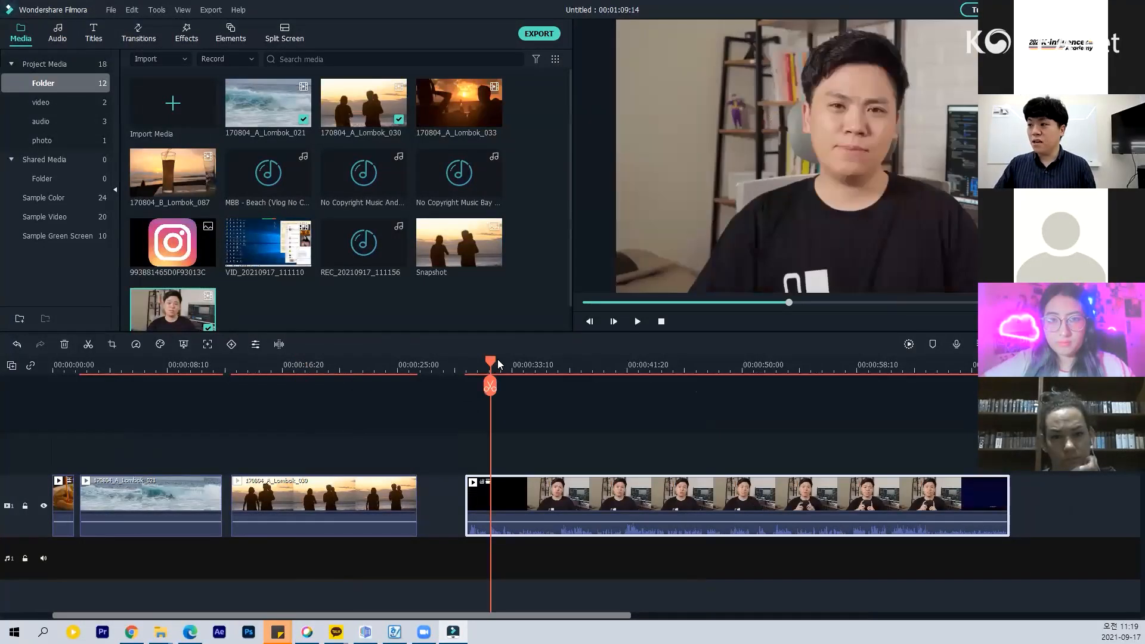
Play and pause the talking-head 샘플 clip twice to preview its picture and sound
left_click(530, 365)
key("space")
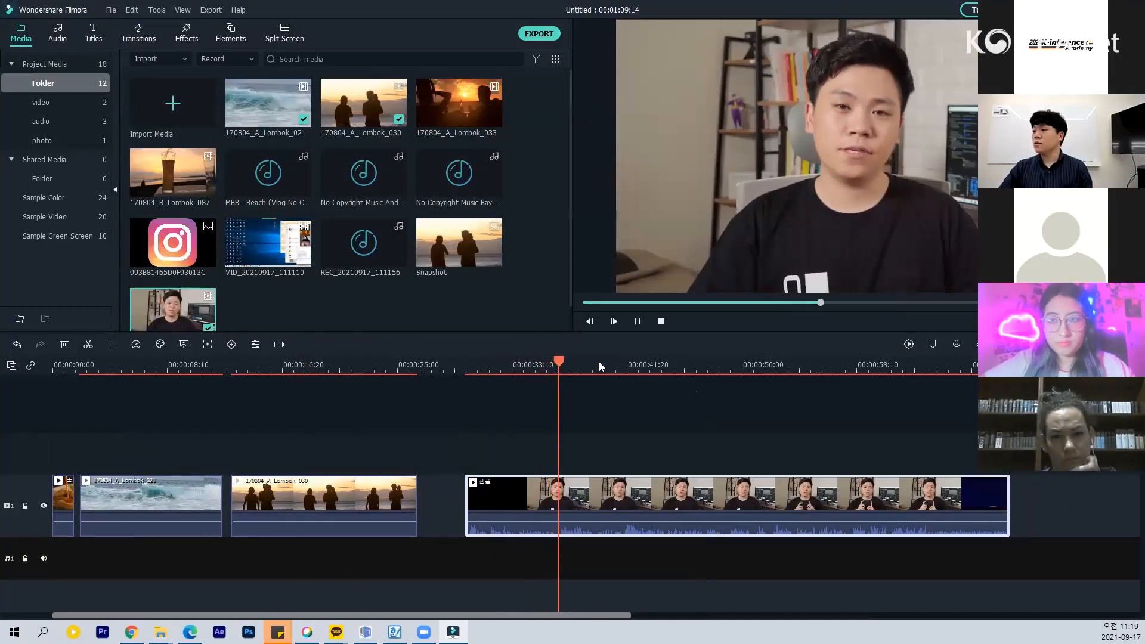
key("space")
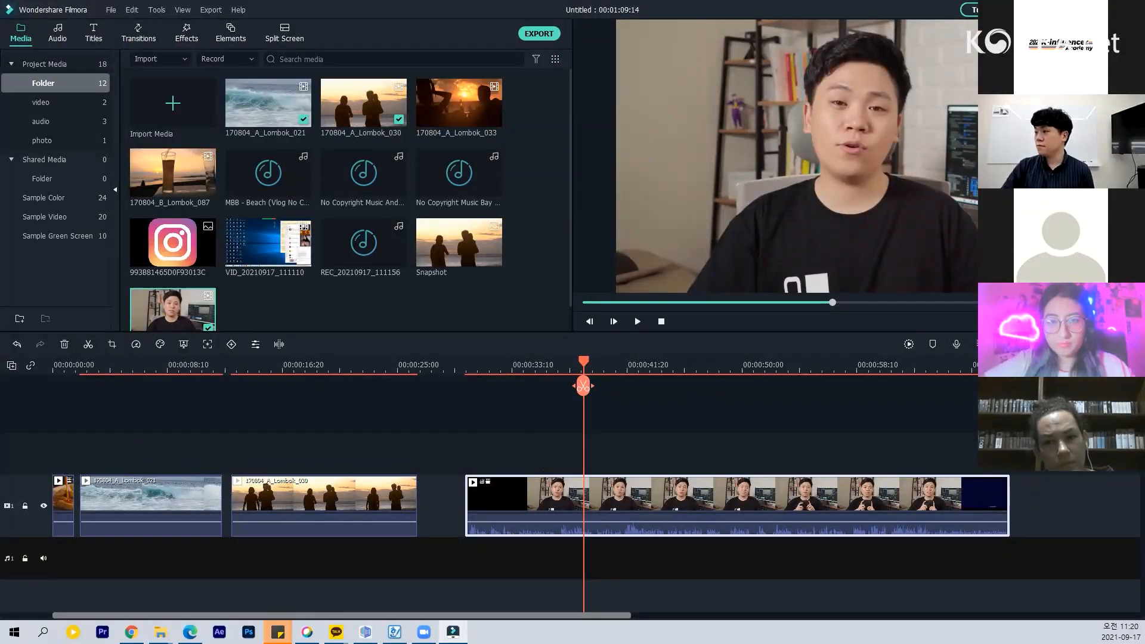
key("space")
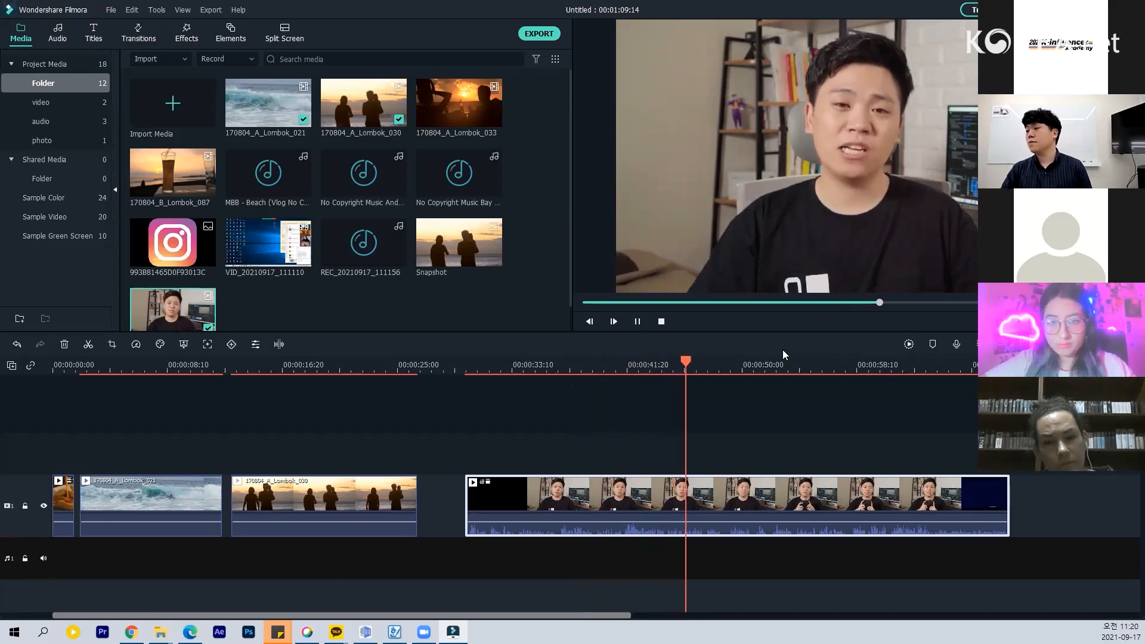
key("space")
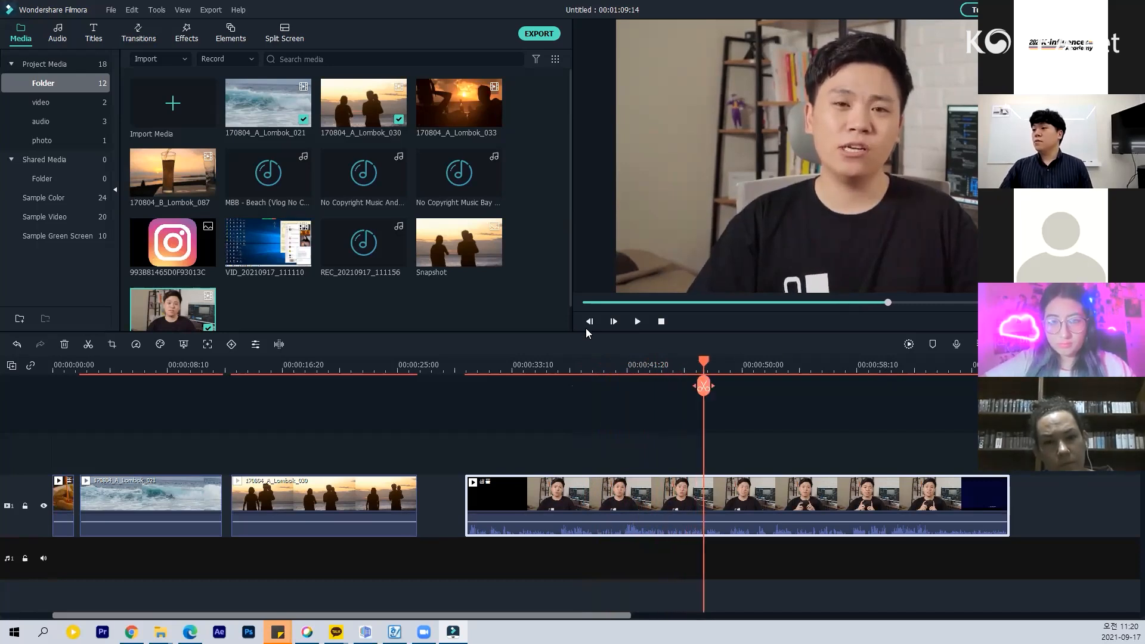
Enlarge the timeline scale and move the playhead back into the wave clip near 00:00:06:20
left_click(610, 362)
key("ctrl+minus")
left_click_drag(549, 361, 776, 358)
left_click_drag(355, 372, 243, 369)
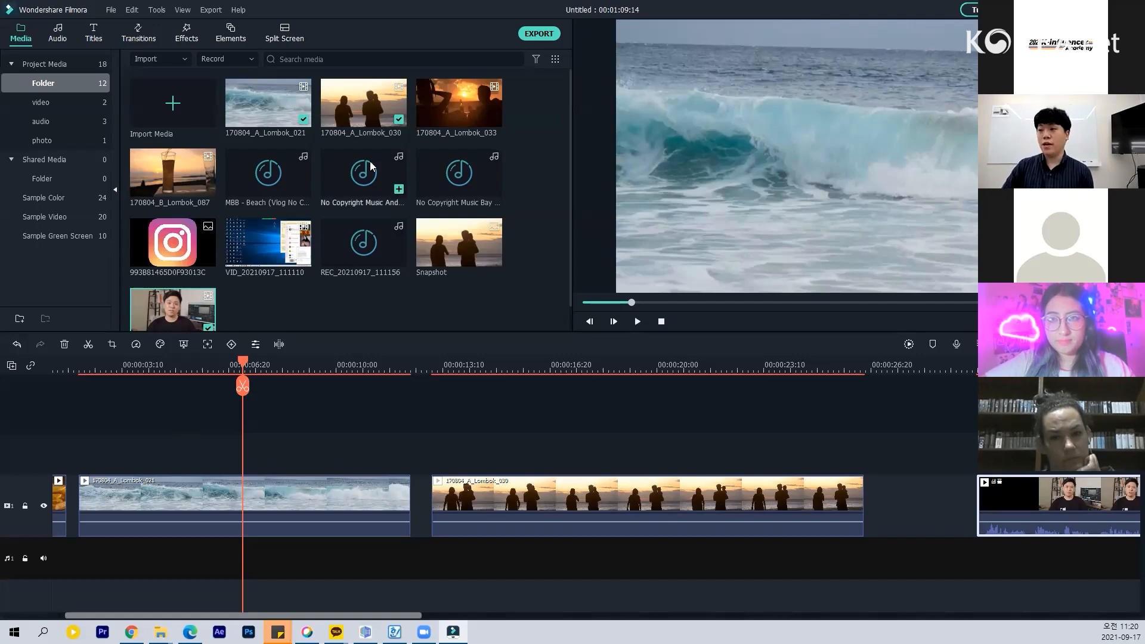
Add 170804_A_Lombok_033 on a second video track above the wave clip, and try stacking 170804_A_Lombok_021 above it
left_click(446, 283)
left_click_drag(452, 111, 115, 433)
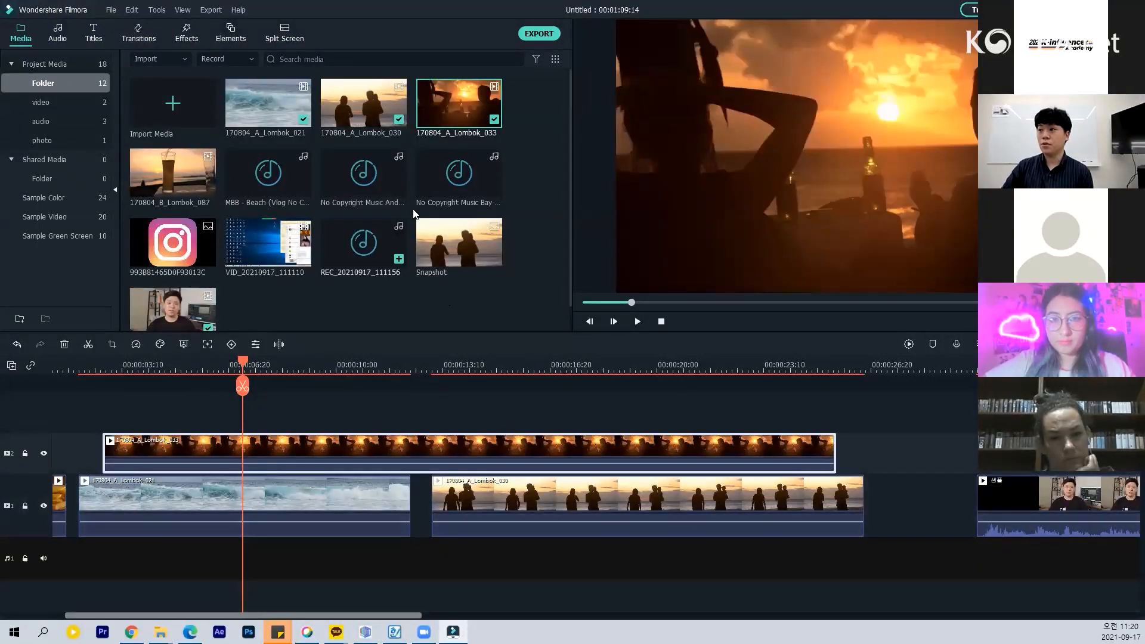
left_click_drag(274, 120, 279, 146)
left_click_drag(245, 290, 241, 395)
key("ctrl+z")
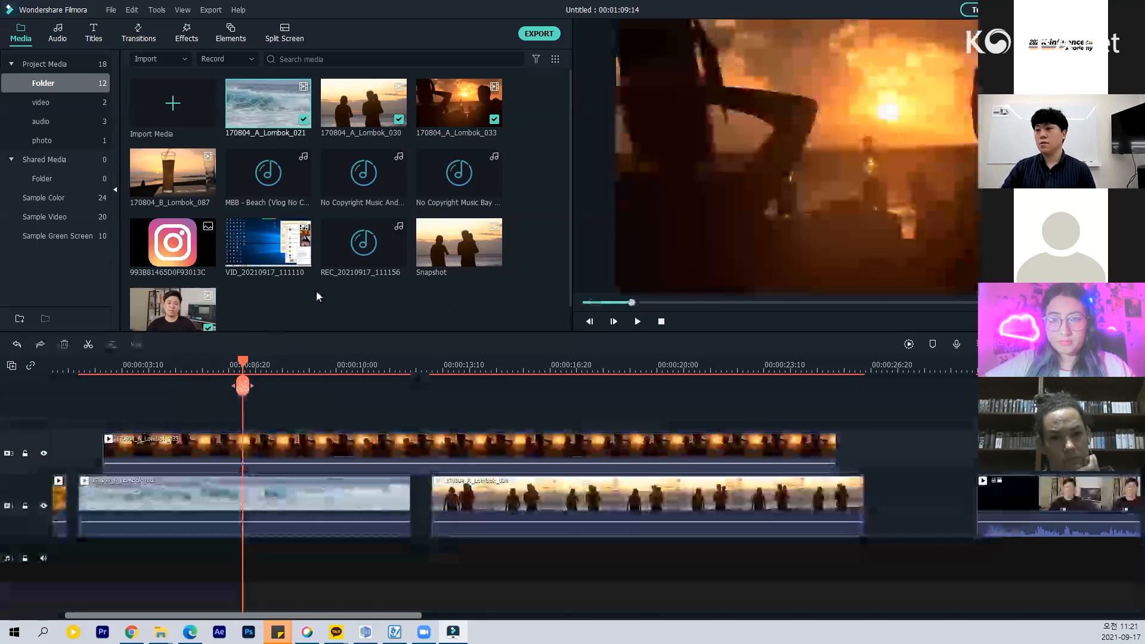
Place three copies of the recording REC_20210917_111156 one after another, each on its own audio track
scroll(323, 322, "down", 1)
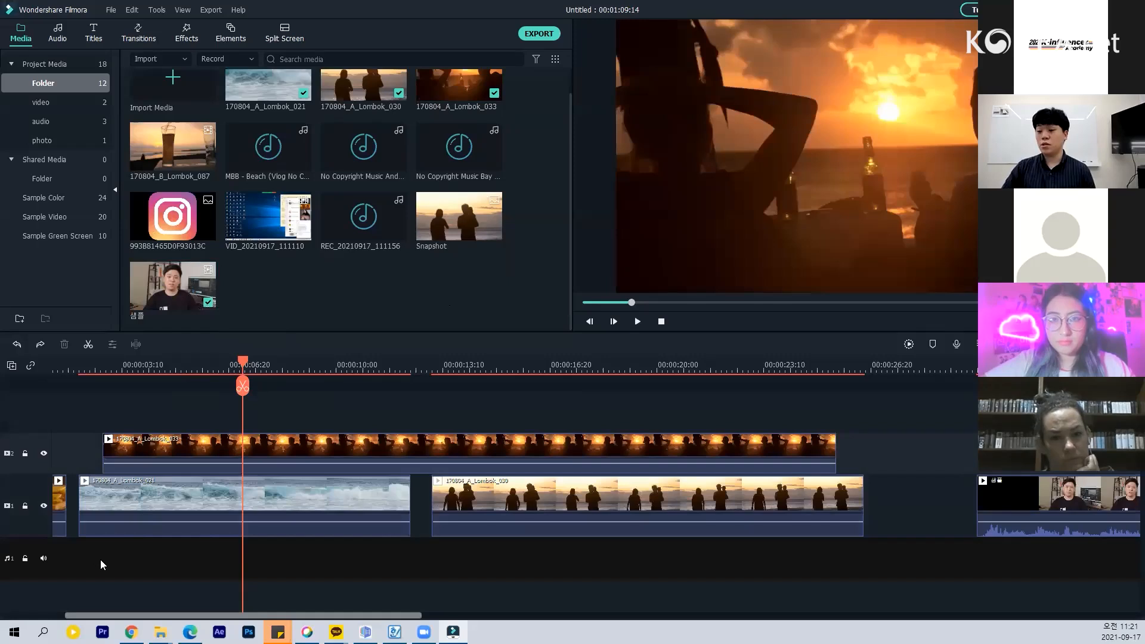
left_click_drag(364, 218, 215, 565)
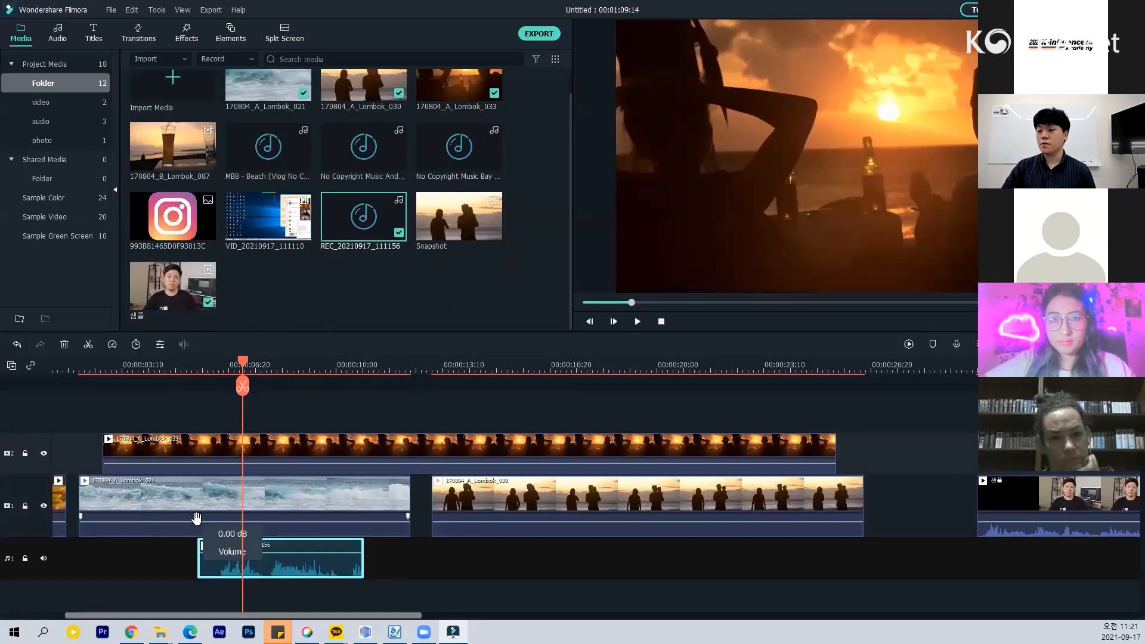
left_click_drag(359, 234, 374, 581)
left_click_drag(360, 219, 370, 592)
left_click_drag(400, 309, 537, 609)
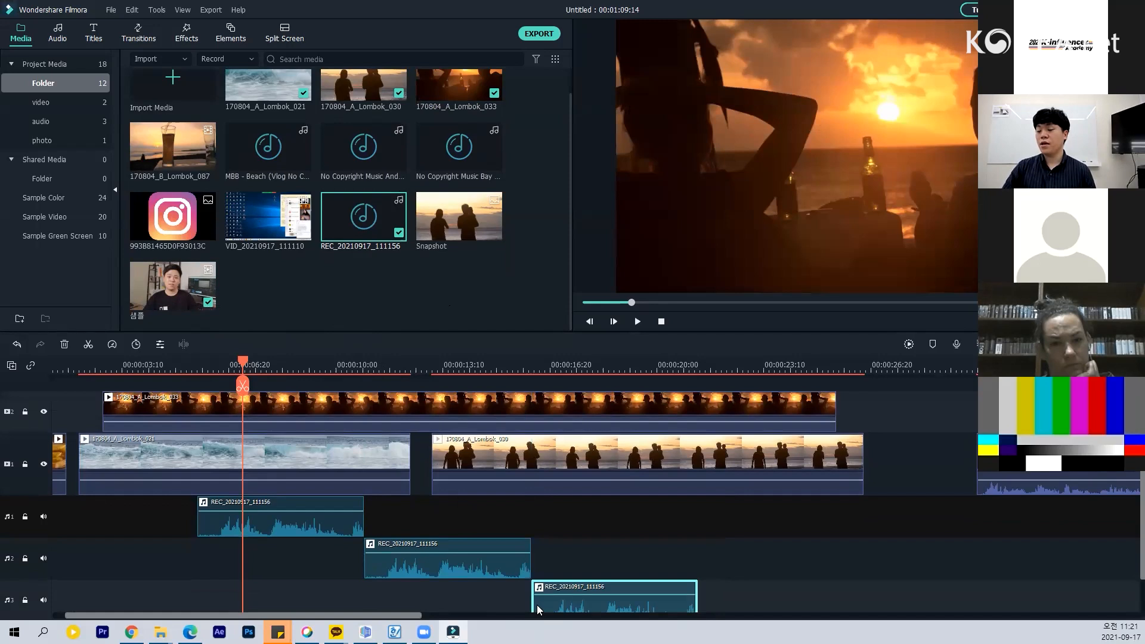
Undo the three audio recording placements and the 170804_A_Lombok_033 clip placed on the second video track
key("ctrl+z")
key("ctrl+z")
key("ctrl+z")
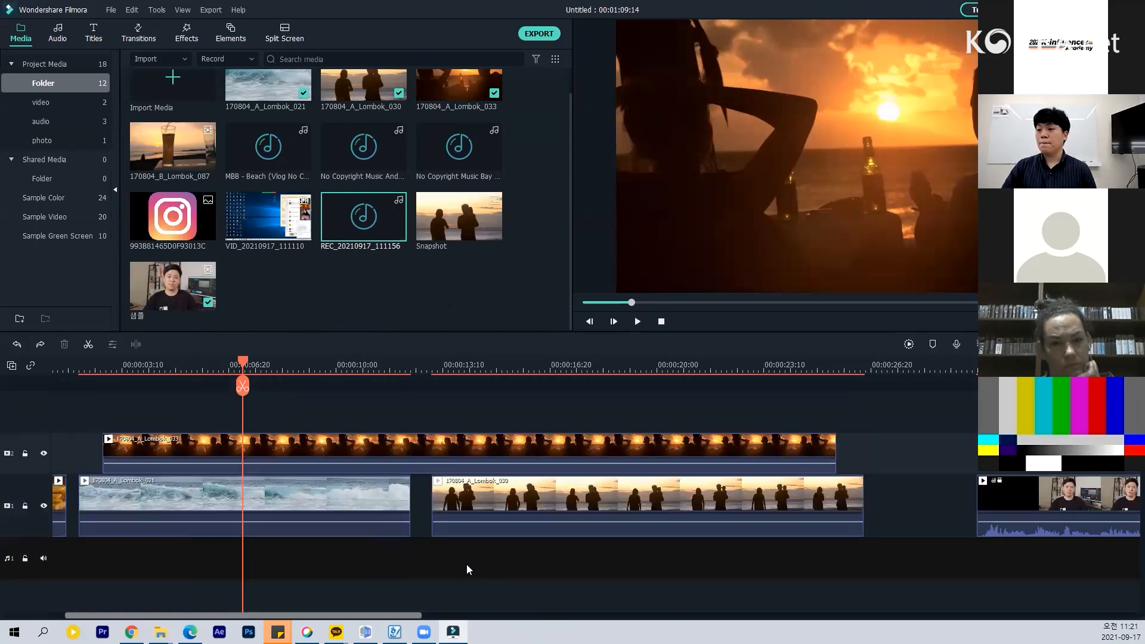
key("ctrl+z")
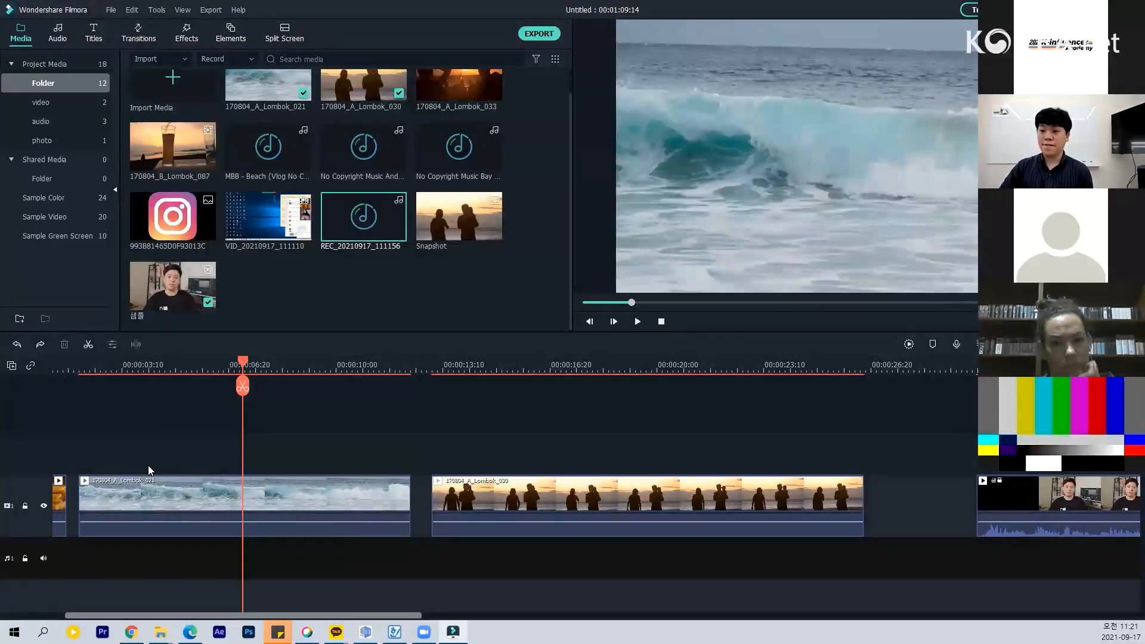
Add one empty video track, and use Track Manager to add 5 more video tracks plus extra audio tracks above Track 1
right_click(40, 447)
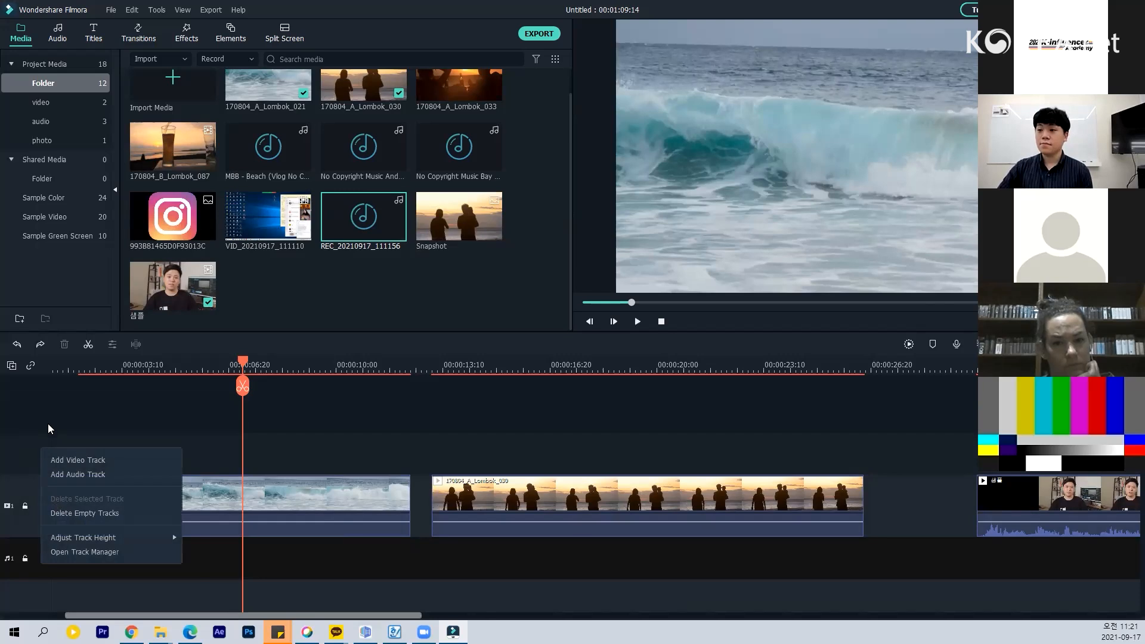
left_click(83, 461)
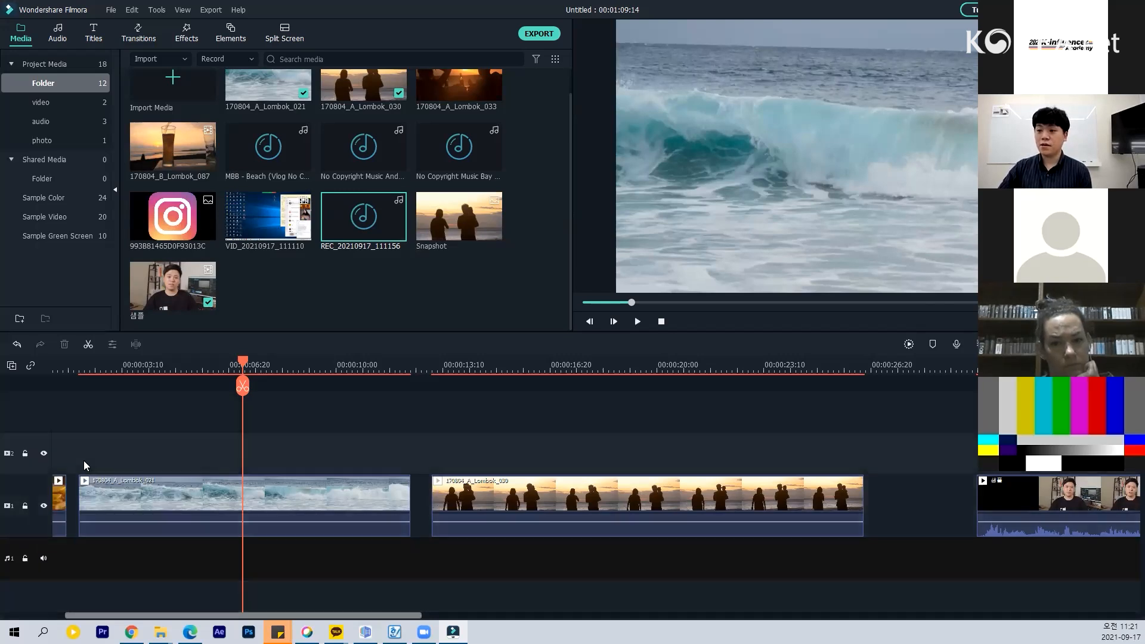
right_click(29, 572)
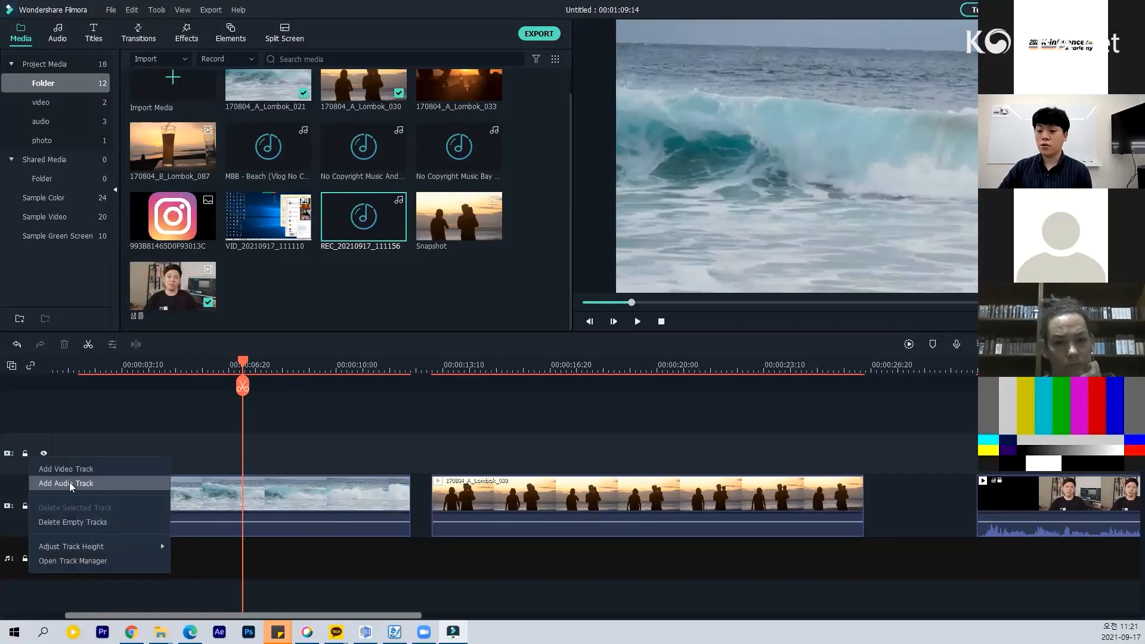
left_click(98, 563)
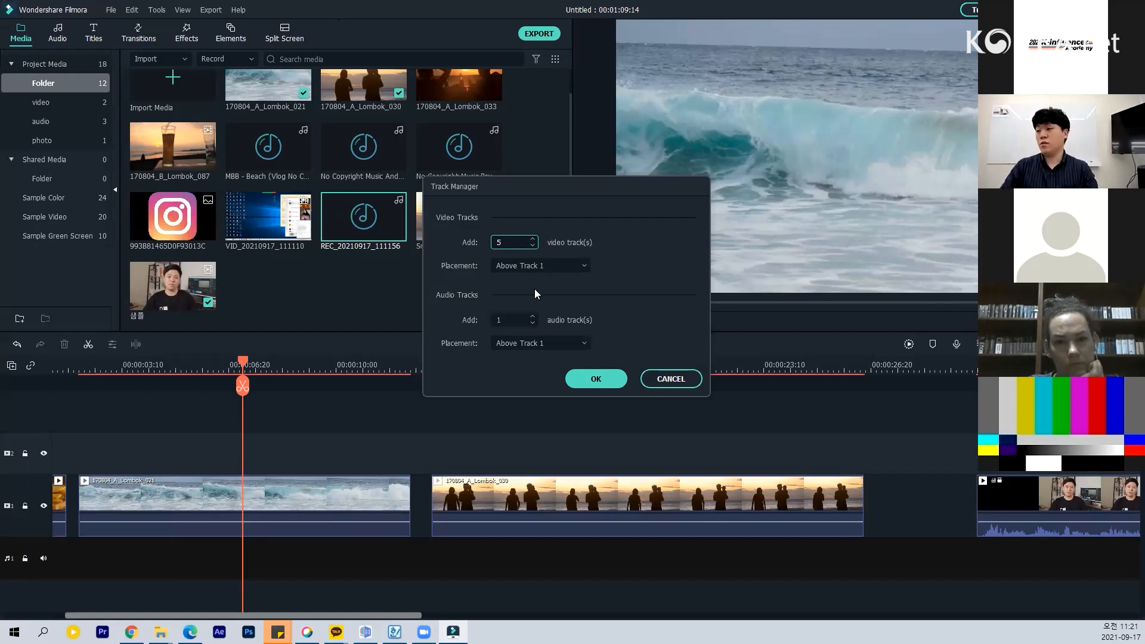
left_click(502, 319)
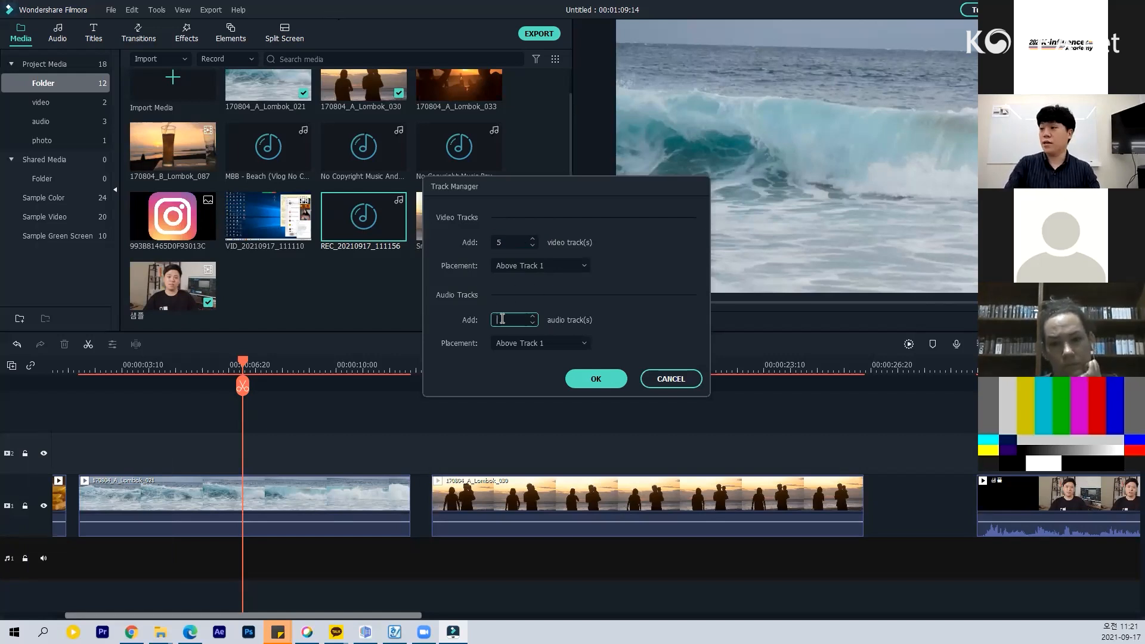
left_click(596, 379)
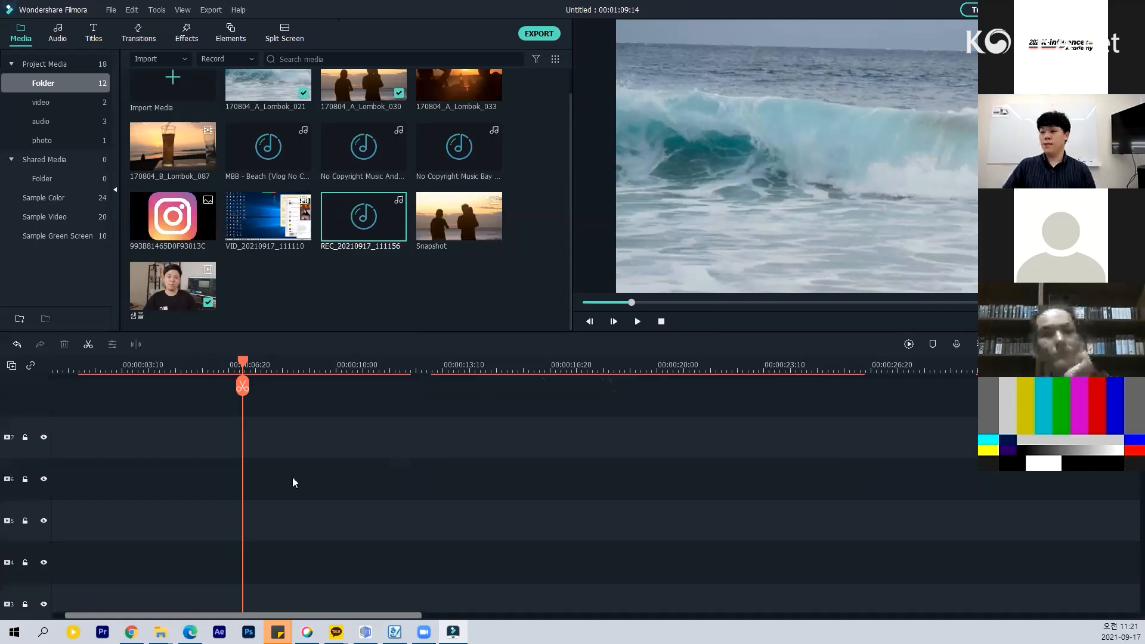
Look through the added empty video and audio tracks and along the clips on the first video track
scroll(1128, 476, "down", 2)
scroll(1128, 475, "down", 3)
scroll(581, 617, "right", 2)
scroll(582, 617, "right", 5)
scroll(254, 600, "left", 8)
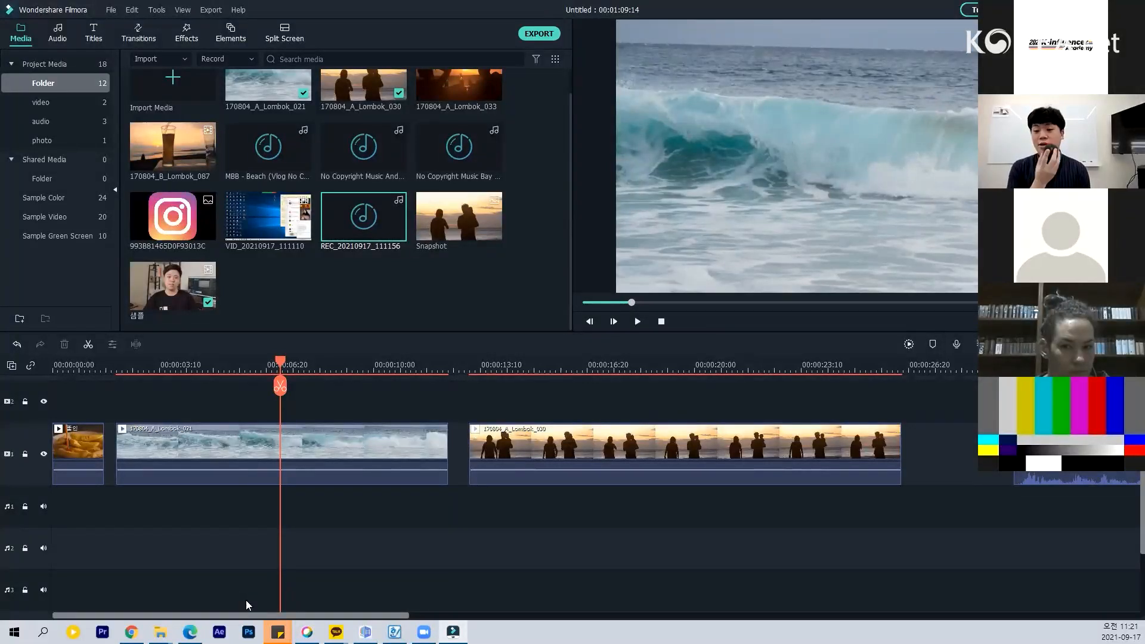
scroll(365, 551, "down", 2)
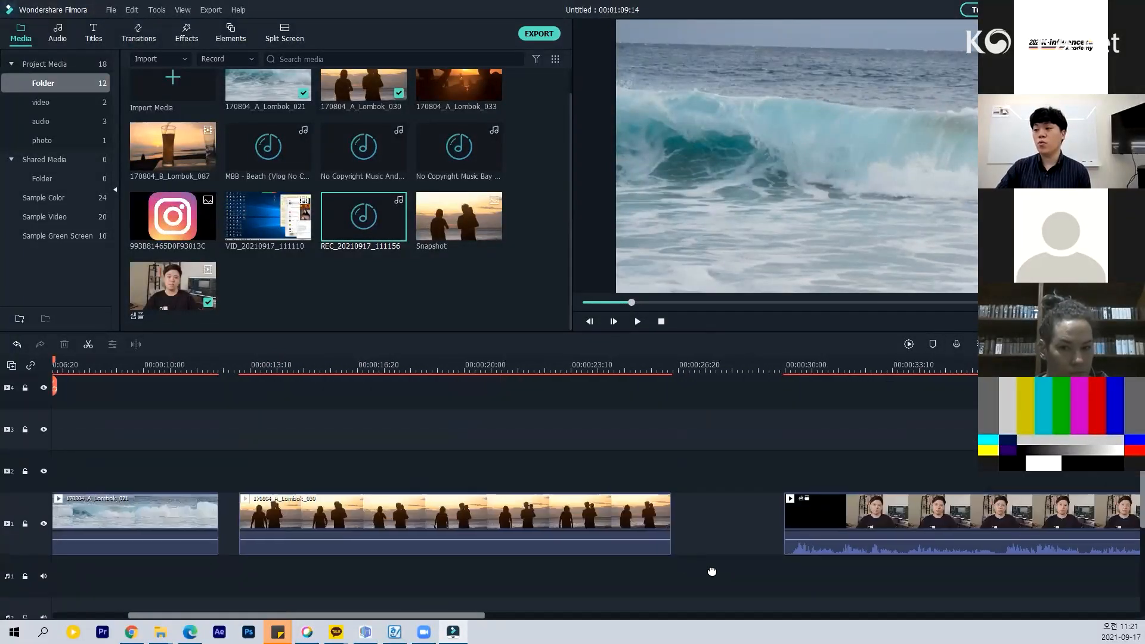
Move the 170804_A_Lombok_030 clip up to the second video track and delete all the empty tracks
left_click_drag(319, 577, 537, 537)
left_click_drag(422, 528, 449, 601)
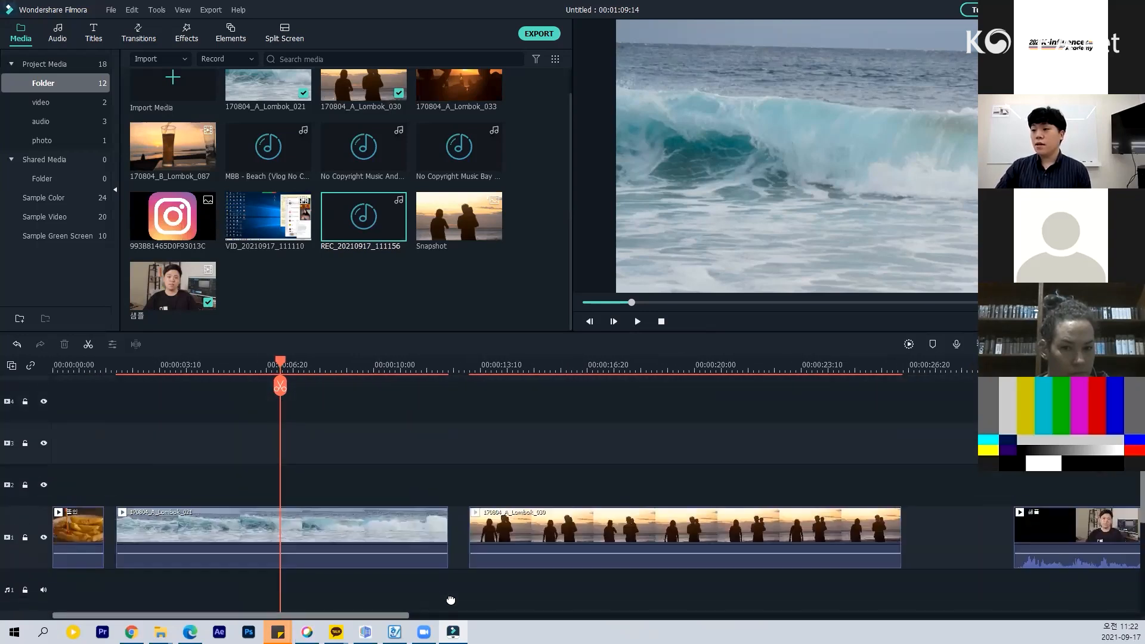
left_click_drag(611, 531, 606, 486)
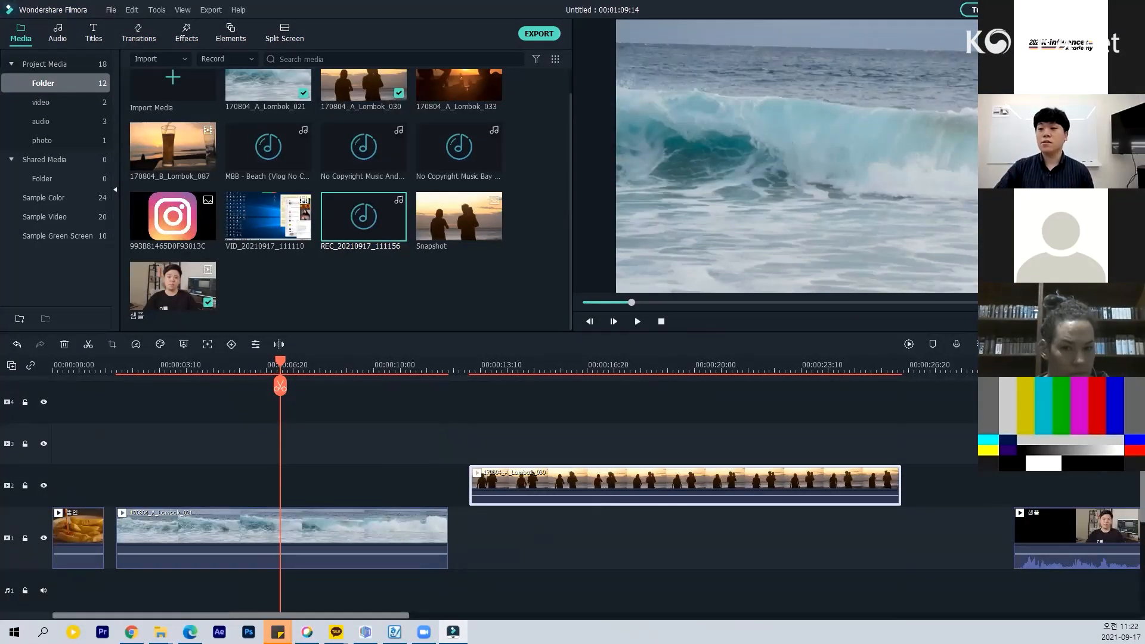
right_click(40, 454)
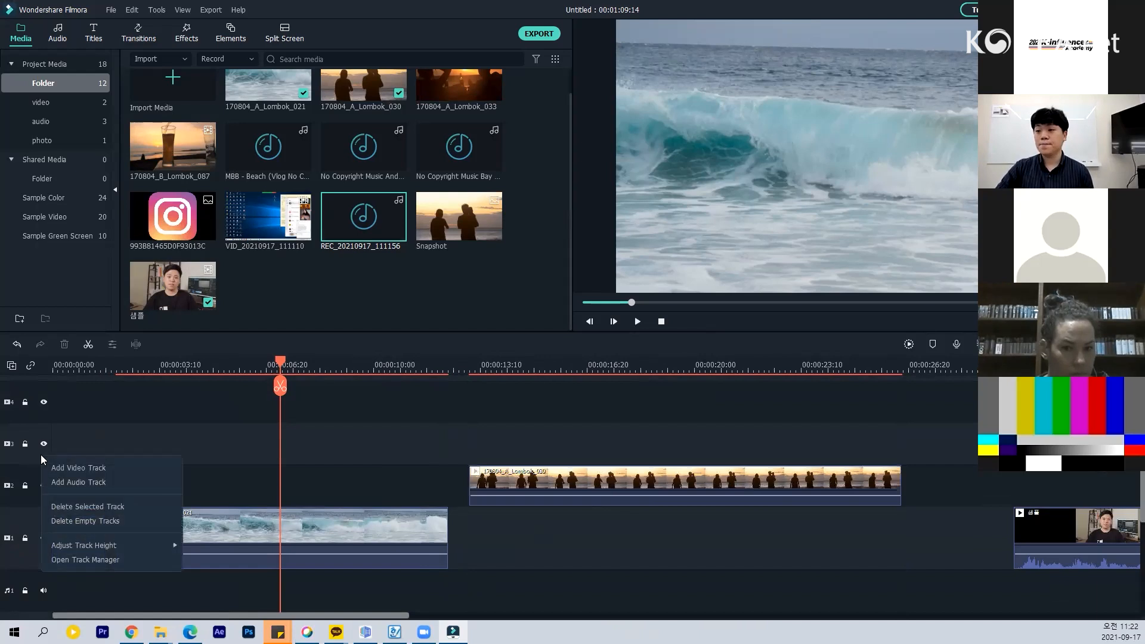
left_click(93, 520)
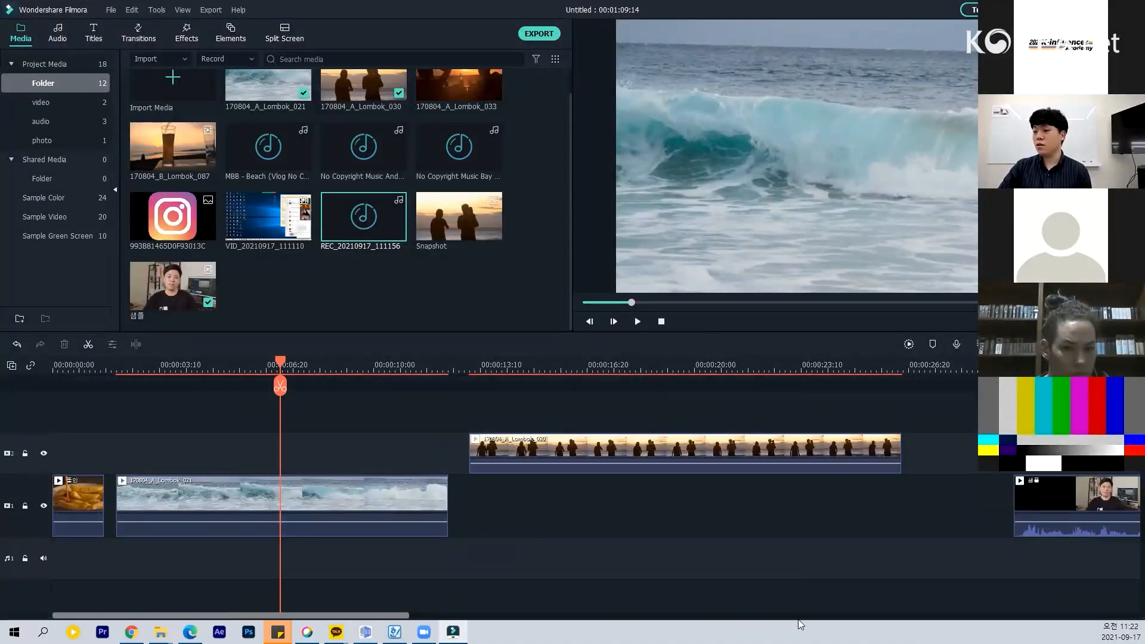
Move the 170804_A_Lombok_030 clip back to its place on the first video track and delete the emptied second video track
scroll(600, 527, "down", 2)
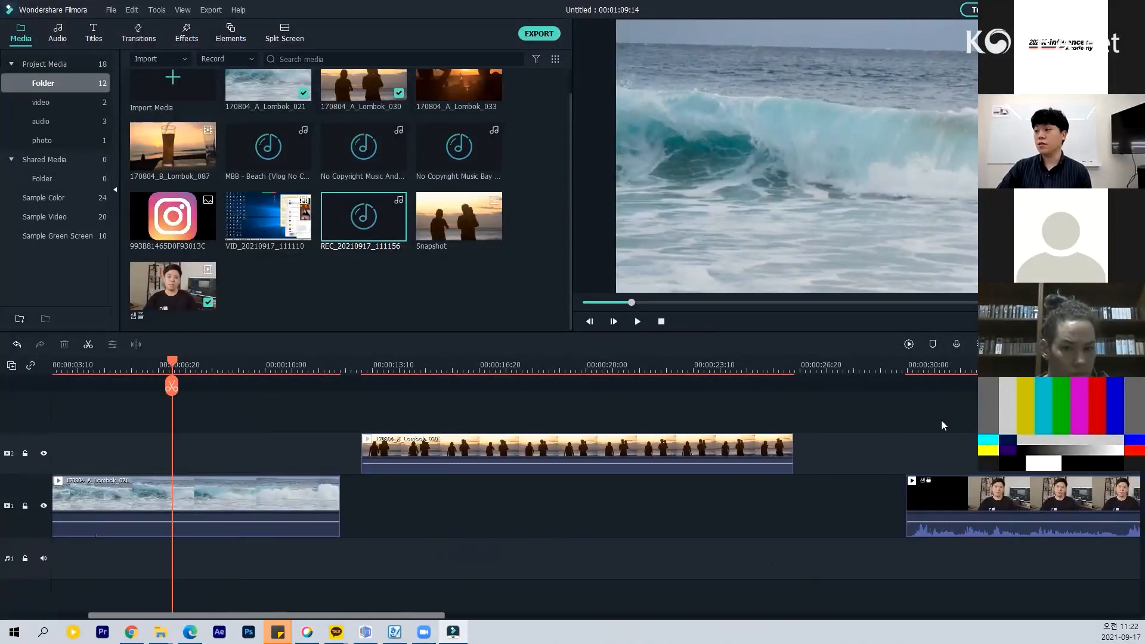
mouse_move(1071, 344)
left_mouse_down()
mouse_move(1041, 345)
mouse_move(1072, 344)
left_mouse_up()
left_click_drag(890, 370, 441, 367)
left_click_drag(396, 446, 407, 494)
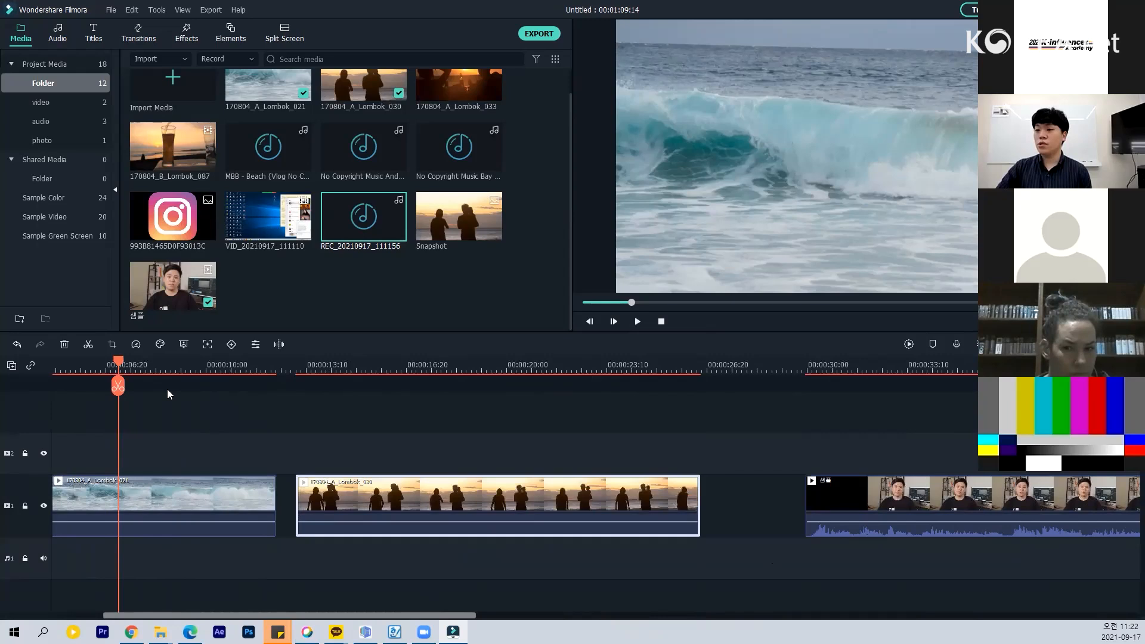
left_click(30, 467)
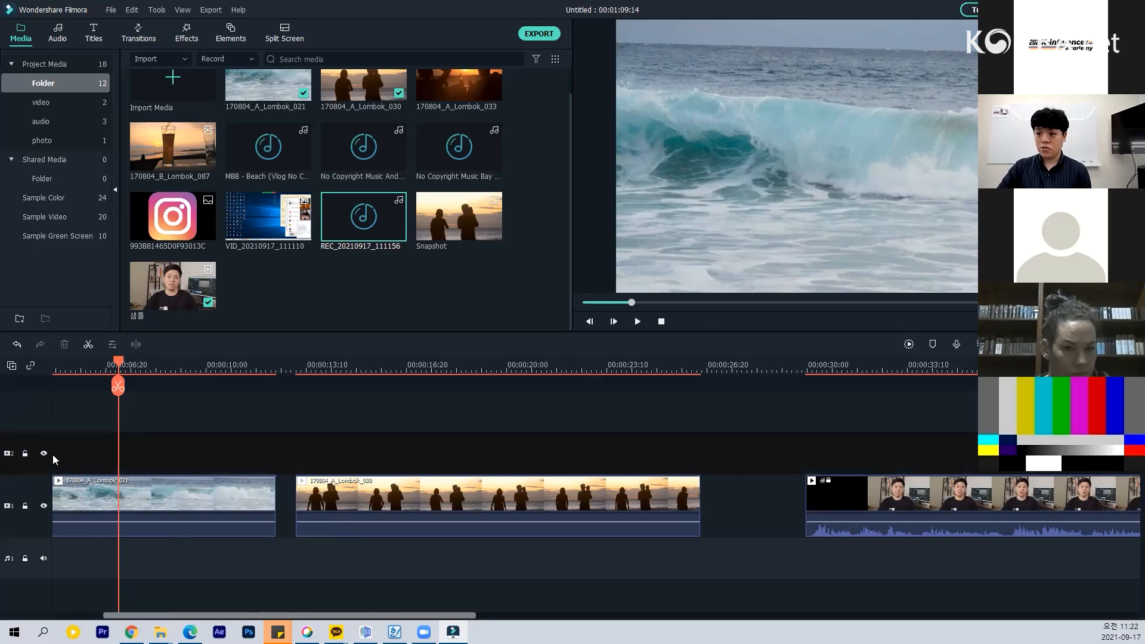
right_click(37, 467)
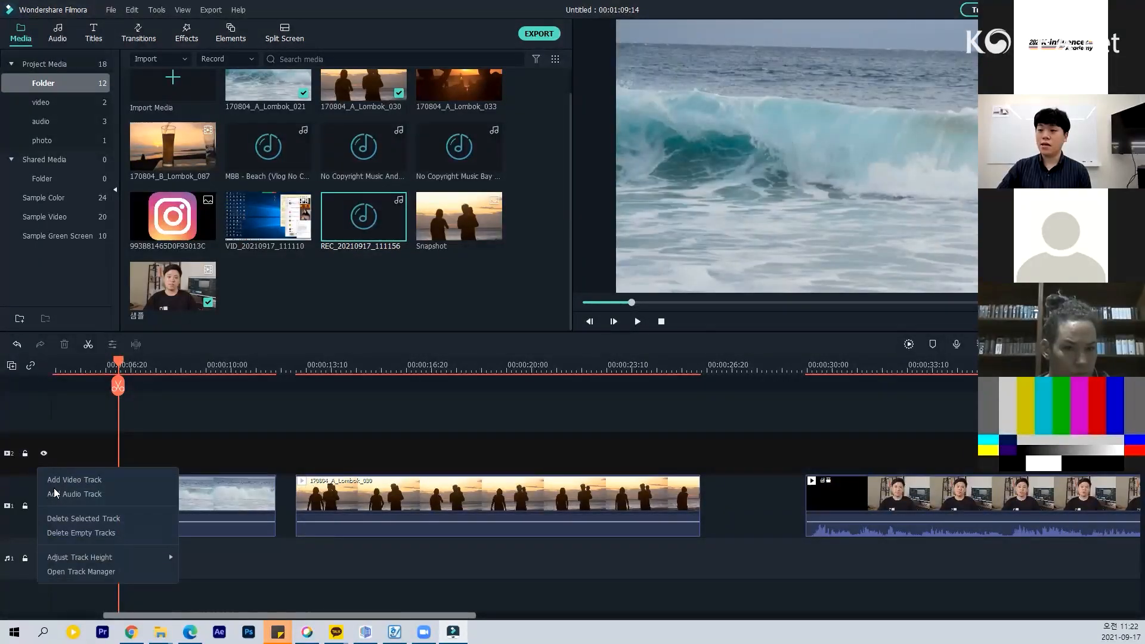
left_click(102, 518)
Scrub along the ocean clip, and stretch the timeline scale to fine time intervals and shrink it back to the overview
left_click_drag(122, 363, 72, 445)
left_click(751, 530)
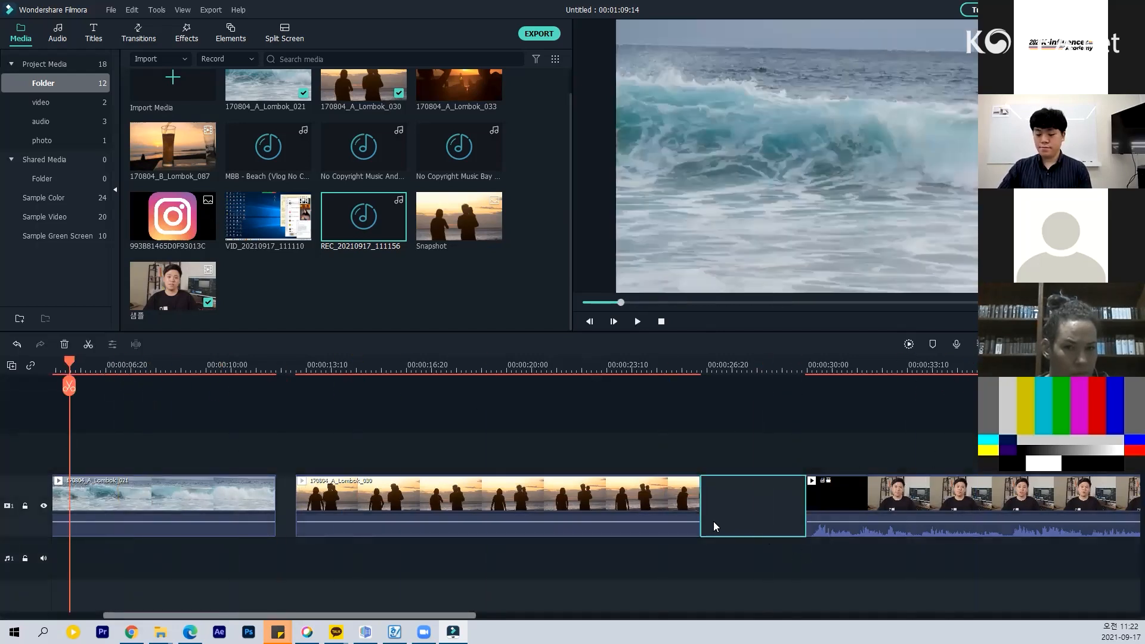
left_click(192, 411)
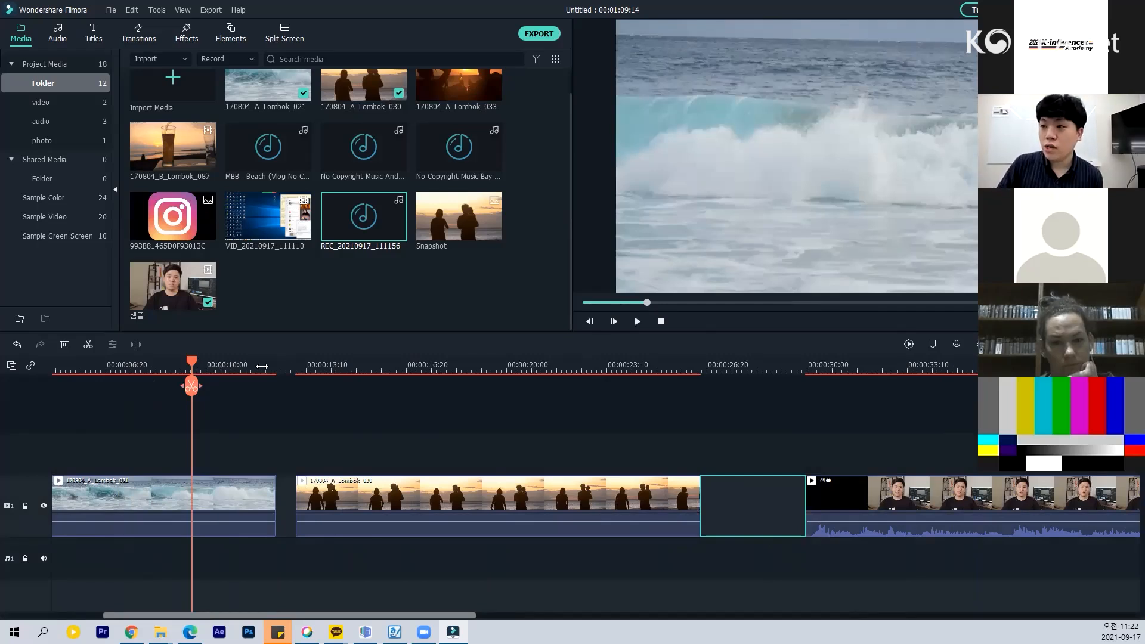
left_click_drag(263, 367, 475, 373)
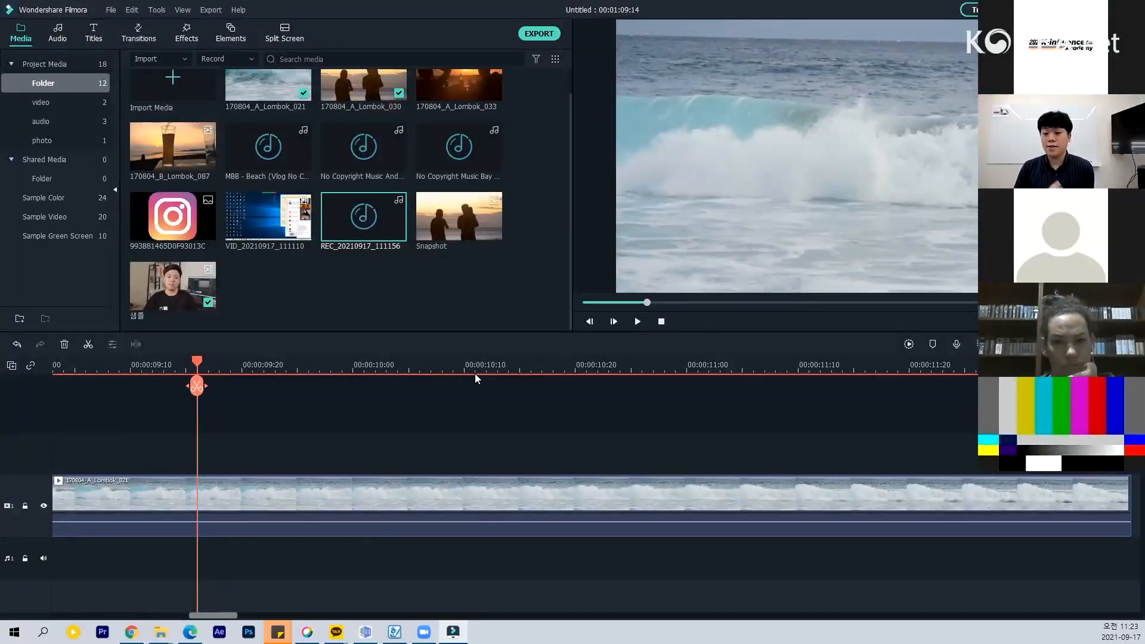
left_click_drag(494, 369, 140, 381)
Select the three clips ahead of the talking-head clip together and delete them from the first video track
left_click_drag(343, 437, 67, 542)
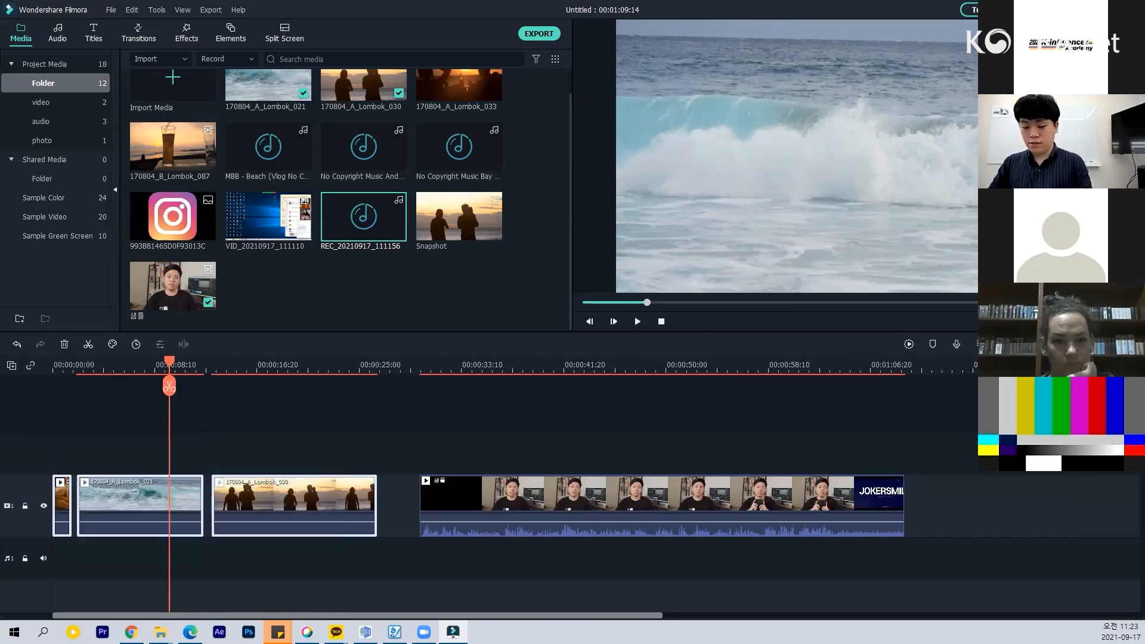
left_click(542, 507)
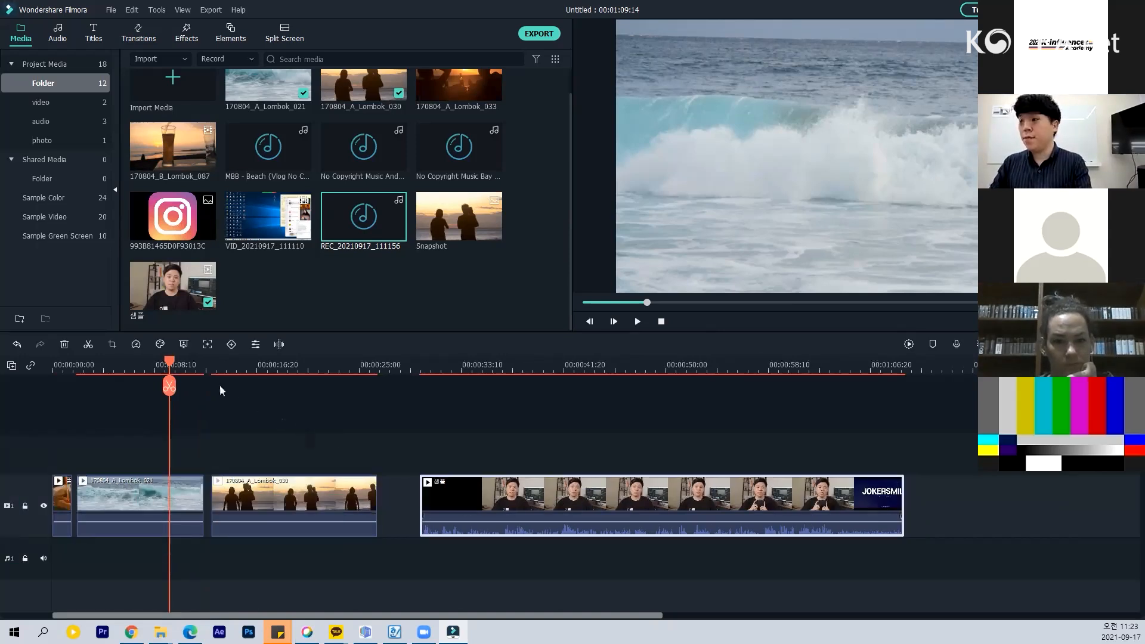
left_click_drag(219, 387, 149, 396)
left_click_drag(315, 421, 11, 583)
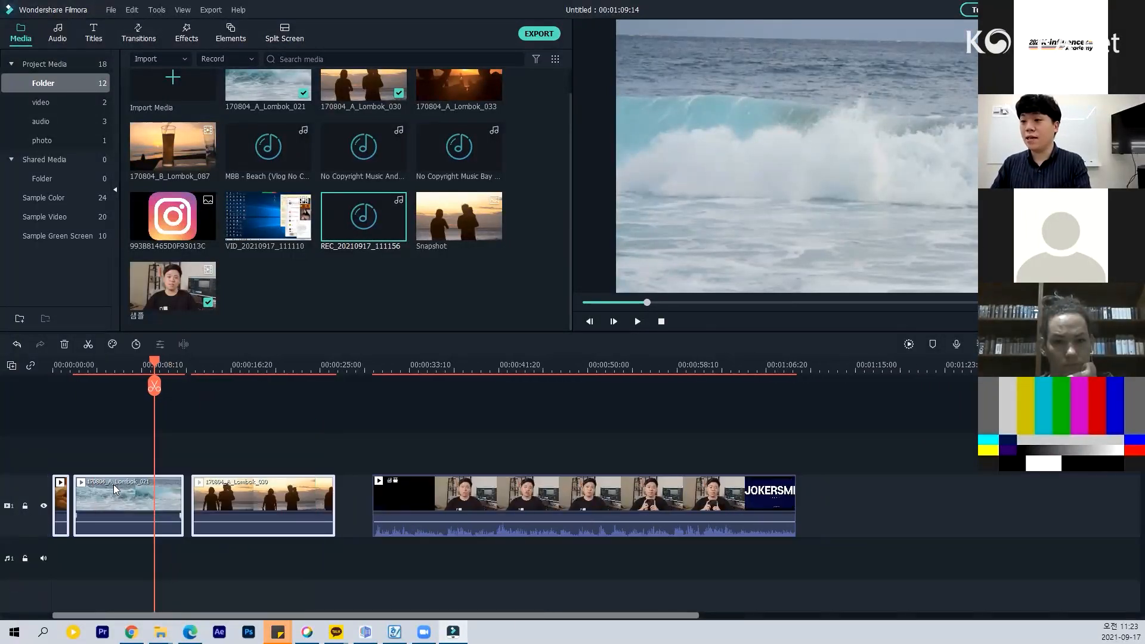
key("Delete")
Delete the empty gap before the talking-head clip so the clip moves to the timeline's start
left_click_drag(119, 360, 254, 413)
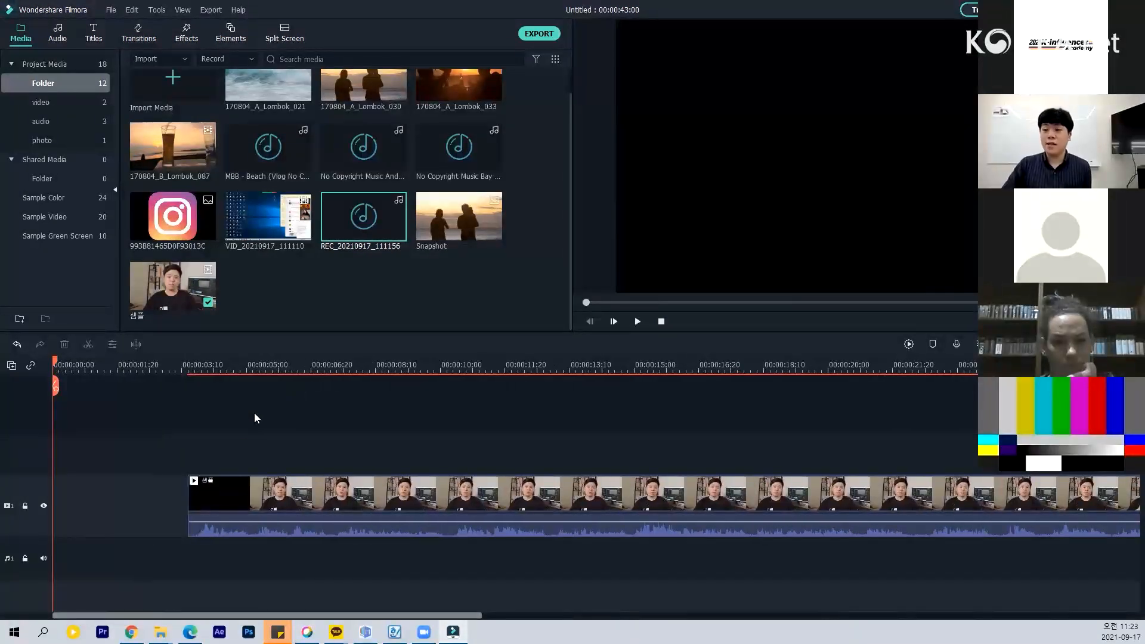
left_click(121, 502)
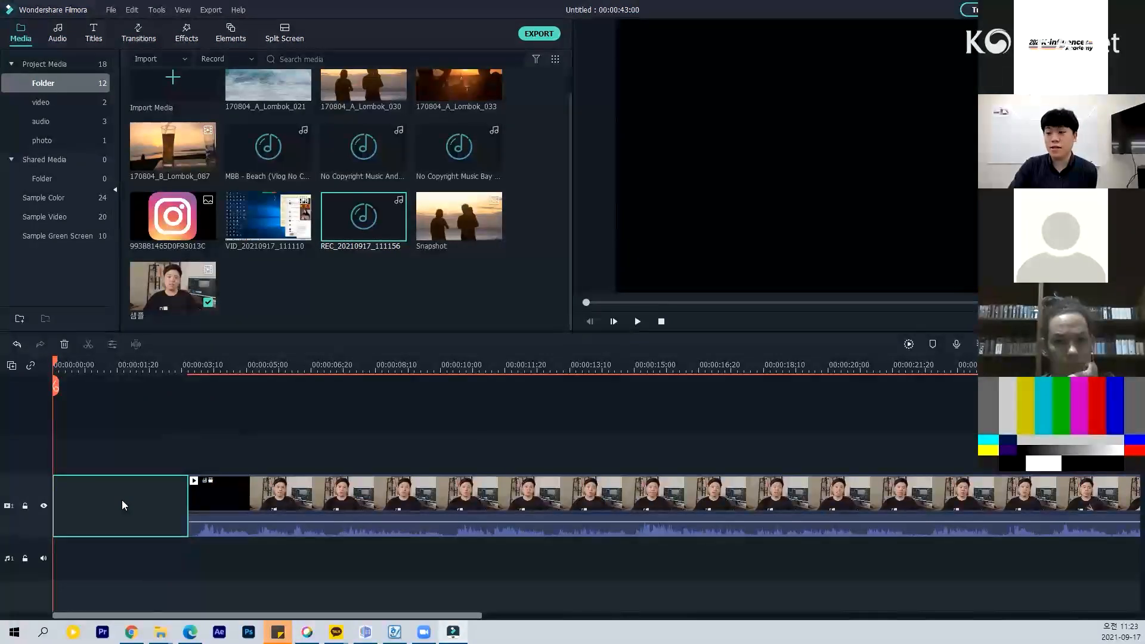
key("Delete")
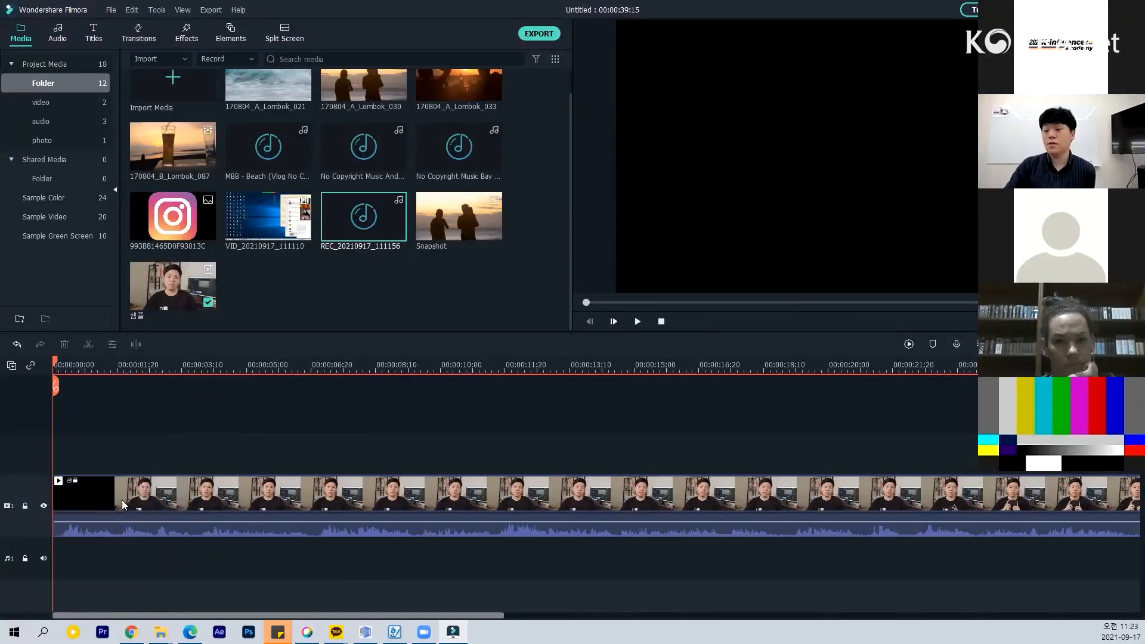
Trim the talking-head clip's end back to about 00:00:21:19, and trim its start so the clip lasts about 00:00:17:27
left_click_drag(186, 360, 213, 374)
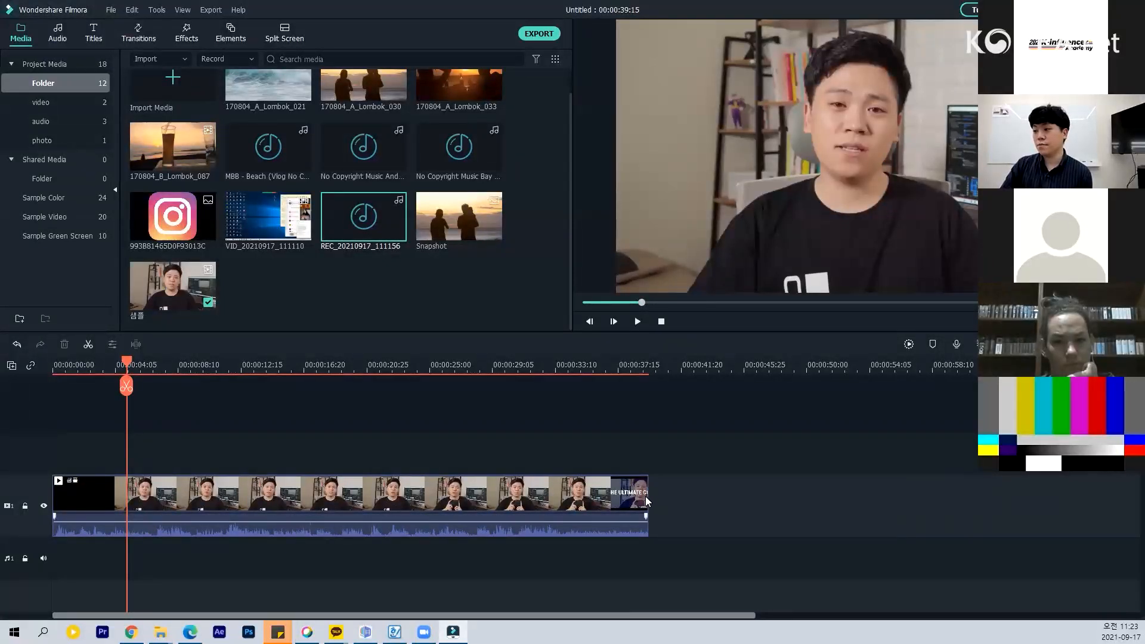
left_click(299, 500)
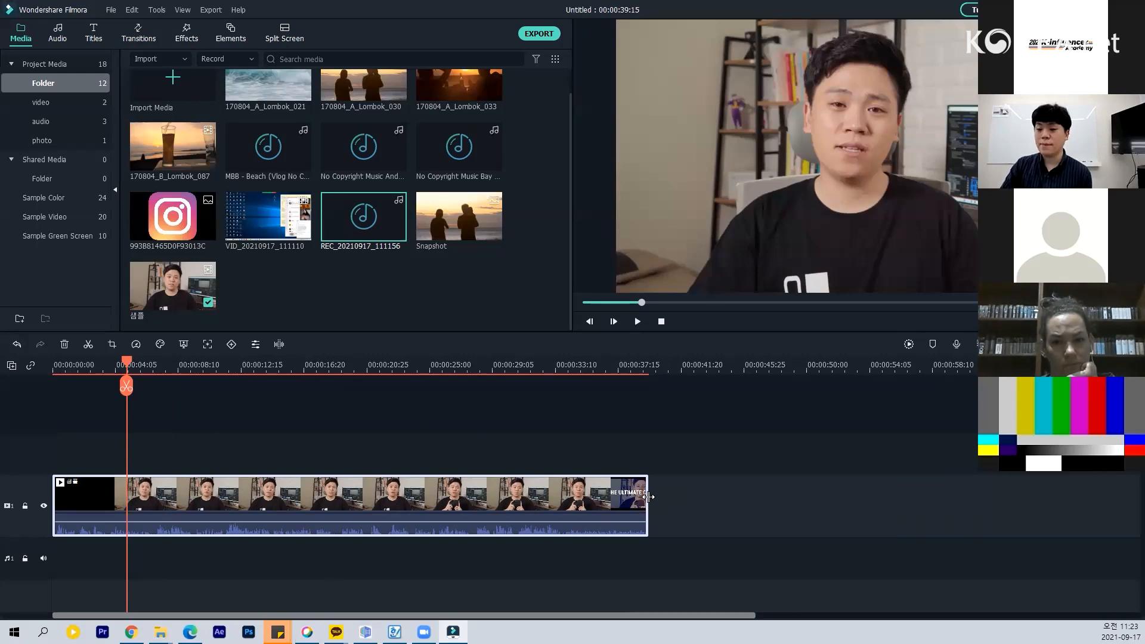
left_click_drag(648, 497, 390, 495)
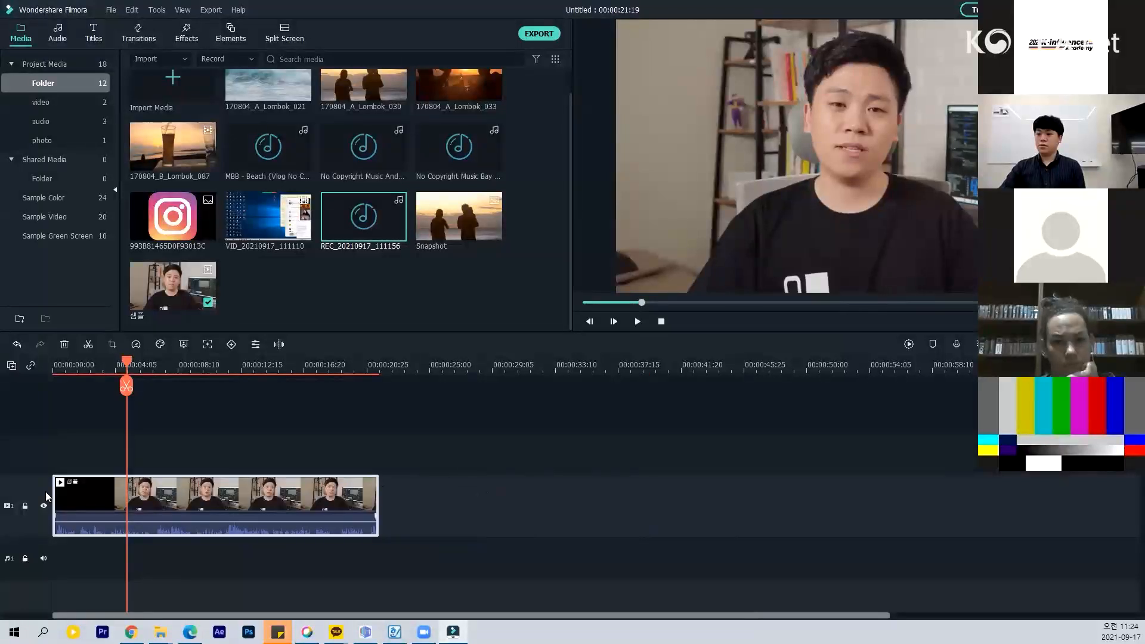
left_click_drag(54, 491, 88, 491)
left_click_drag(179, 357, 240, 396)
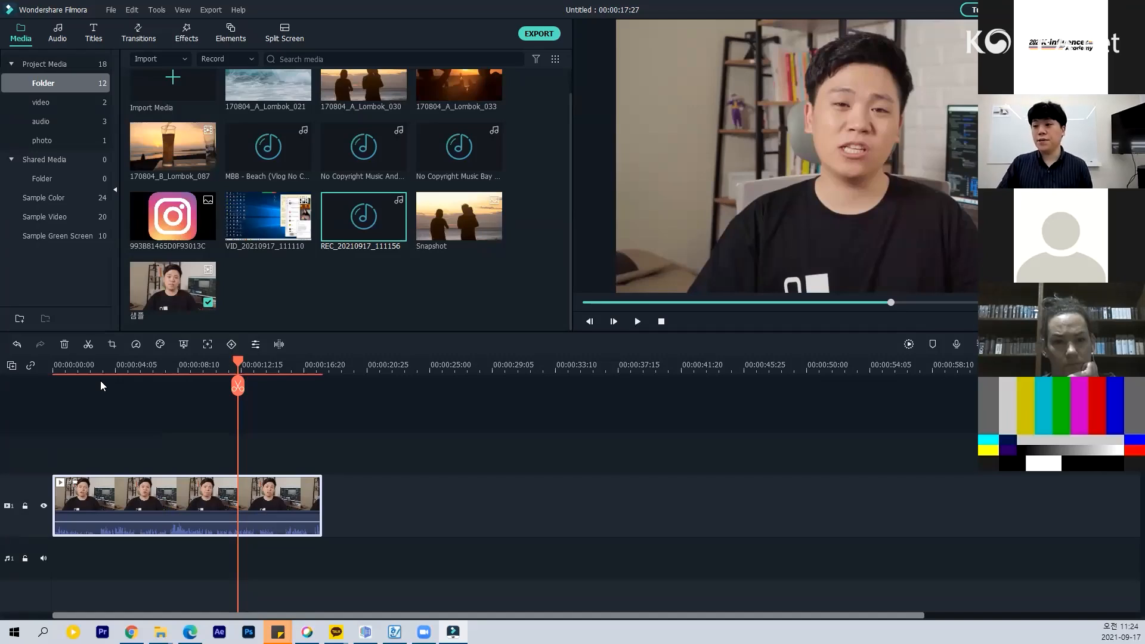
Undo both trims, the gap deletion and the removal of the three clips, and redo only the removal of the three clips
left_click(17, 345)
left_click(17, 345)
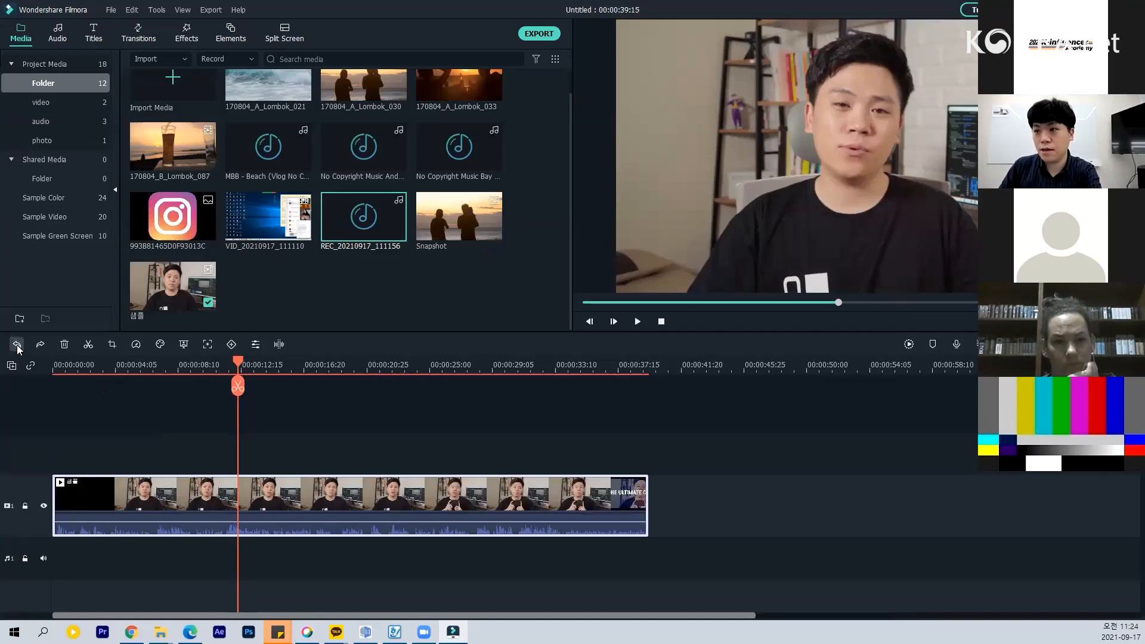
left_click(17, 345)
left_click(18, 344)
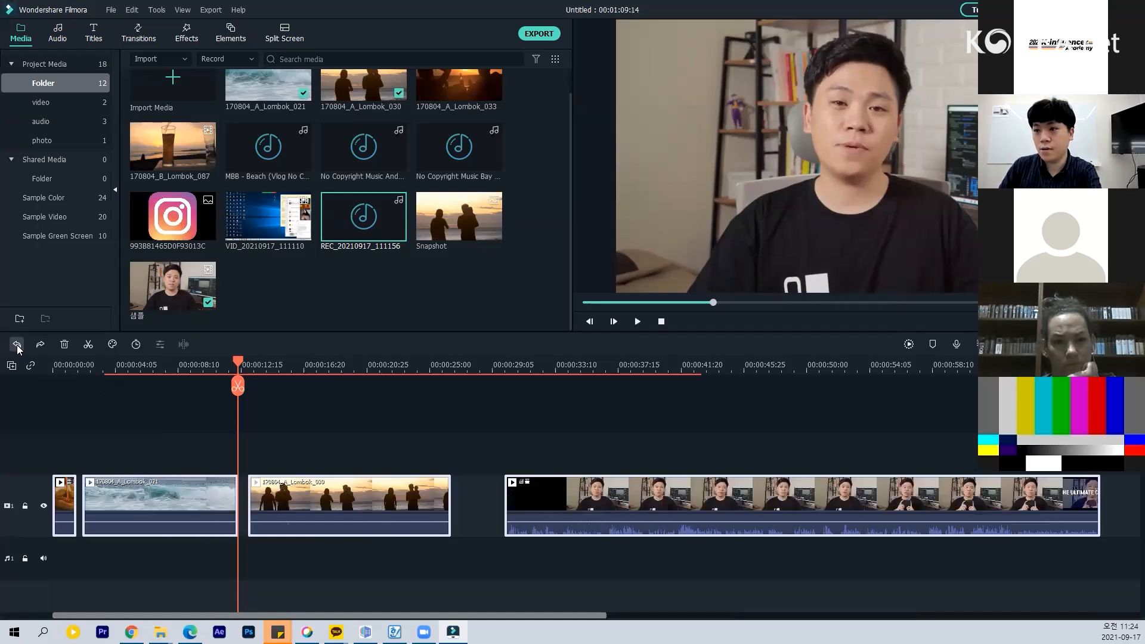
left_click(39, 345)
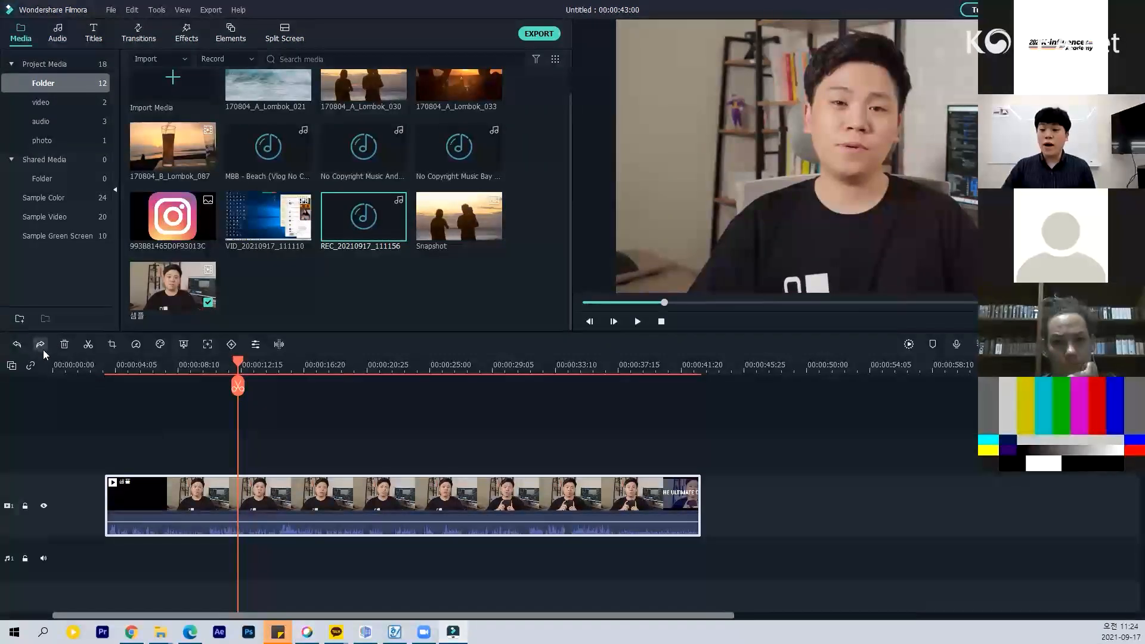
left_click(40, 345)
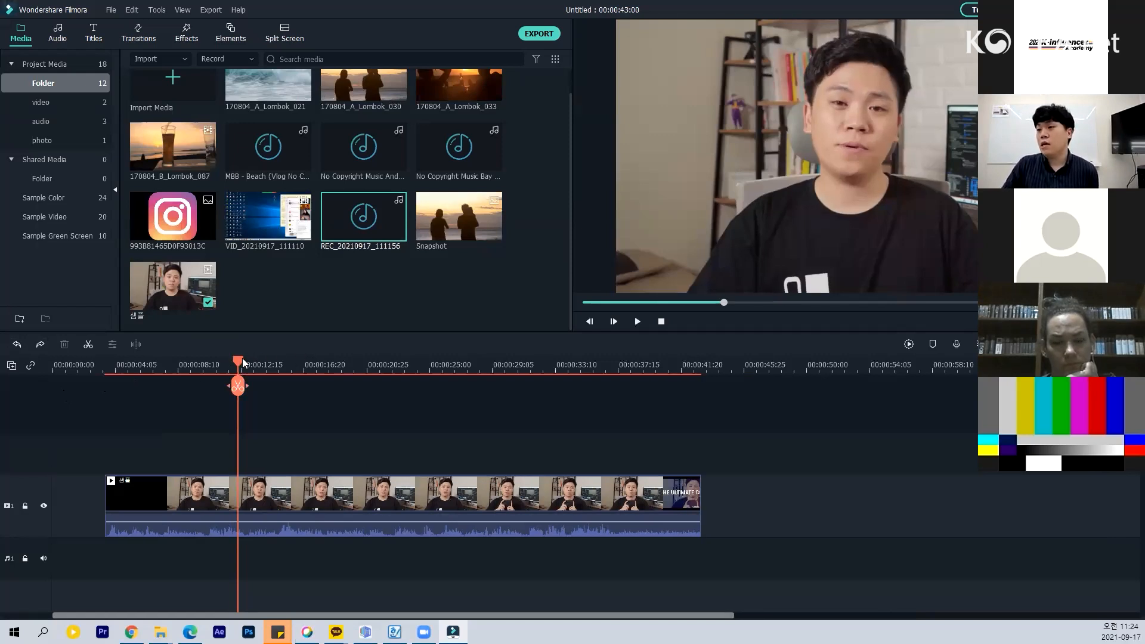
Trim the talking-head clip's start to the playhead, and trim its end back to the playhead at about 00:00:24:23
left_click_drag(242, 359, 371, 365)
left_click_drag(477, 373, 246, 391)
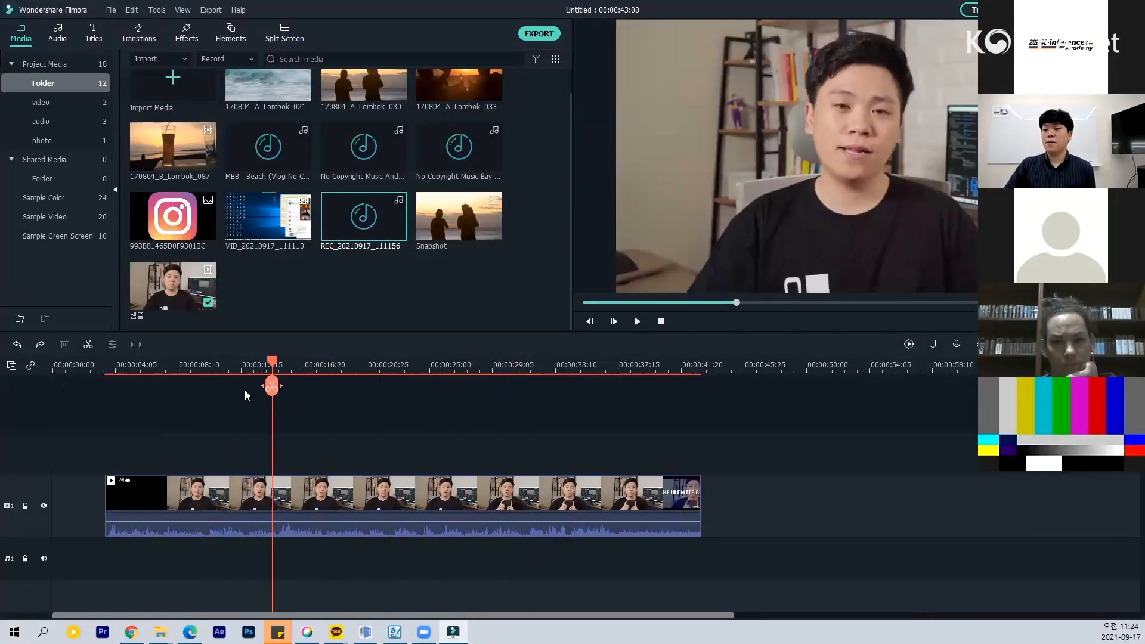
left_click(107, 498)
left_click_drag(106, 498, 244, 501)
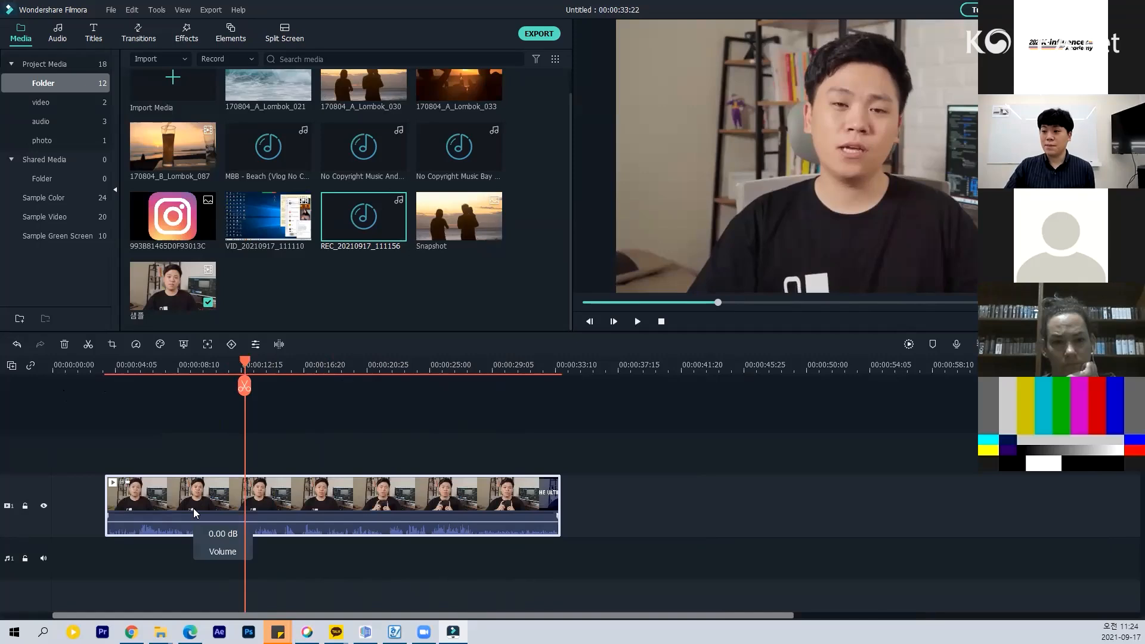
left_click_drag(245, 386, 427, 386)
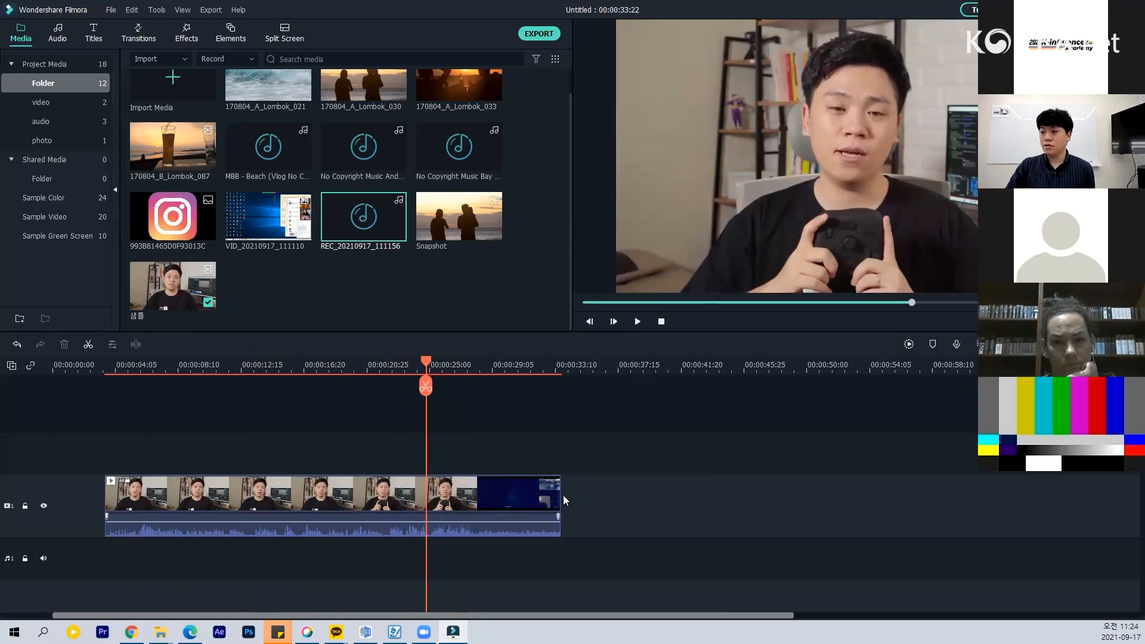
left_click_drag(559, 494, 426, 490)
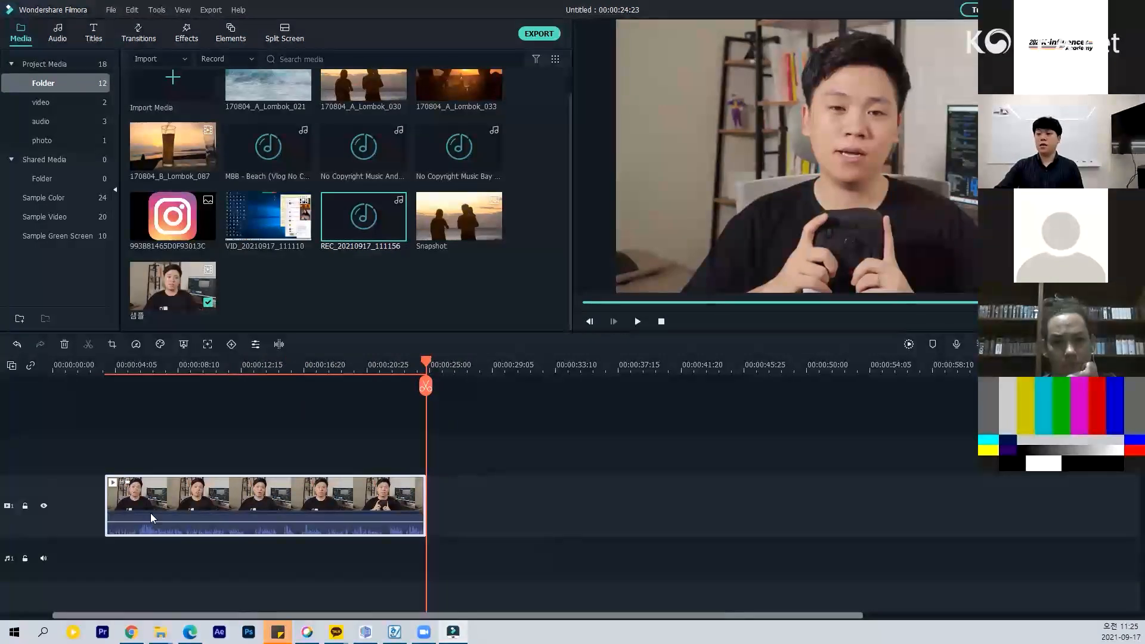
Split the talking-head clip at about 9 seconds on the timeline
left_click(86, 491)
left_click_drag(205, 365, 251, 373)
left_click_drag(426, 362, 230, 365)
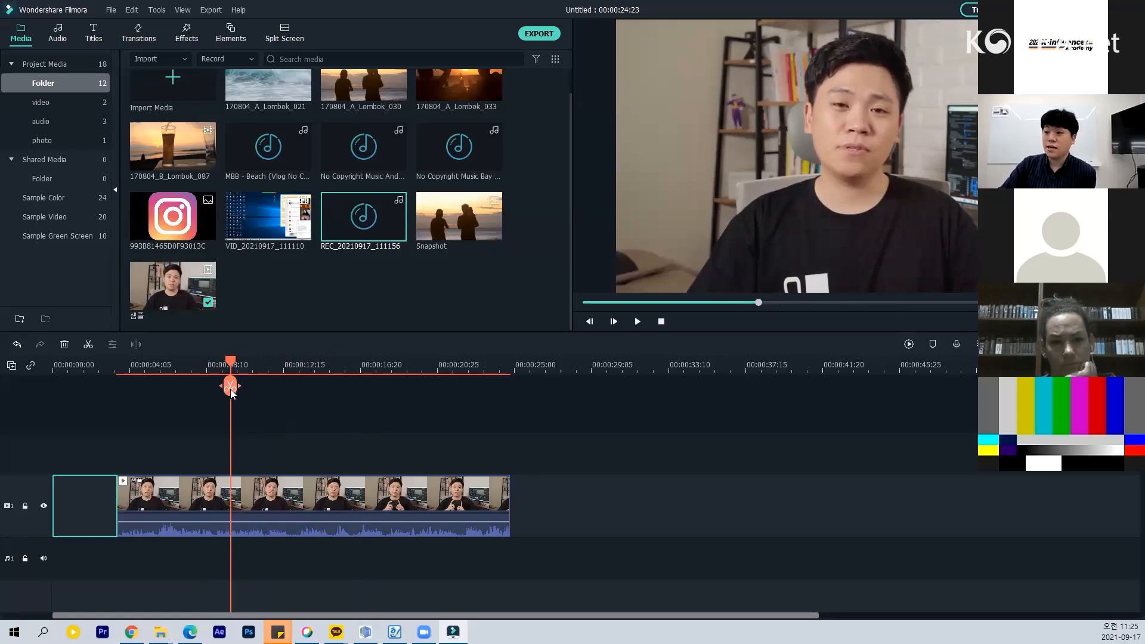
left_click(230, 387)
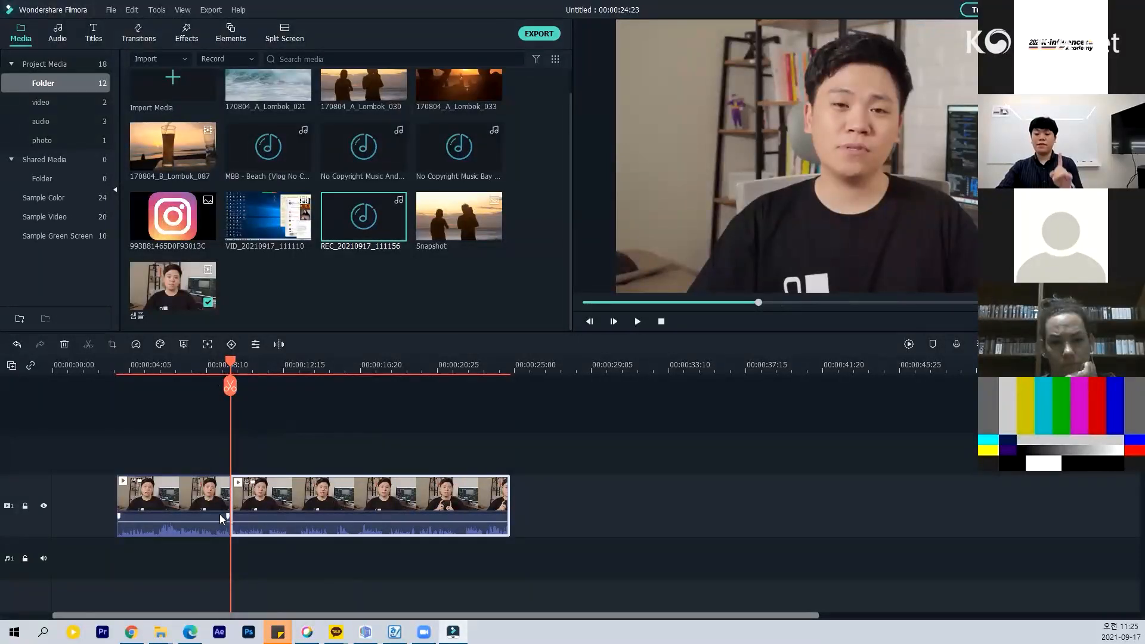
Select the two pieces in turn, and split the second piece at about 17 seconds on the timeline
left_click(202, 506)
left_click(239, 494)
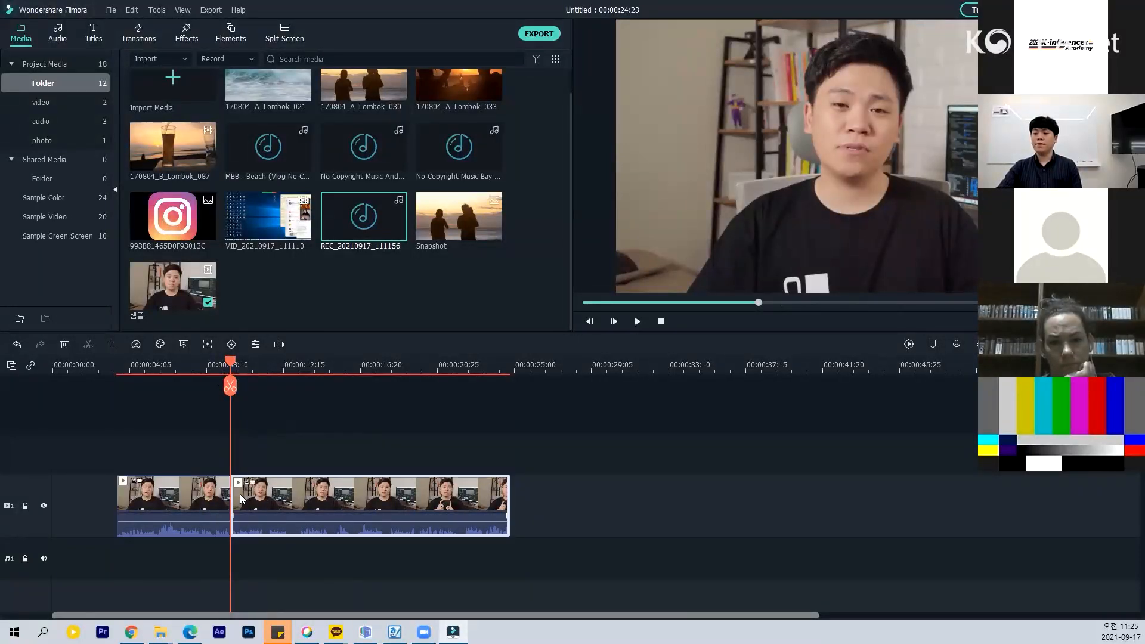
left_click(170, 495)
left_click(287, 493)
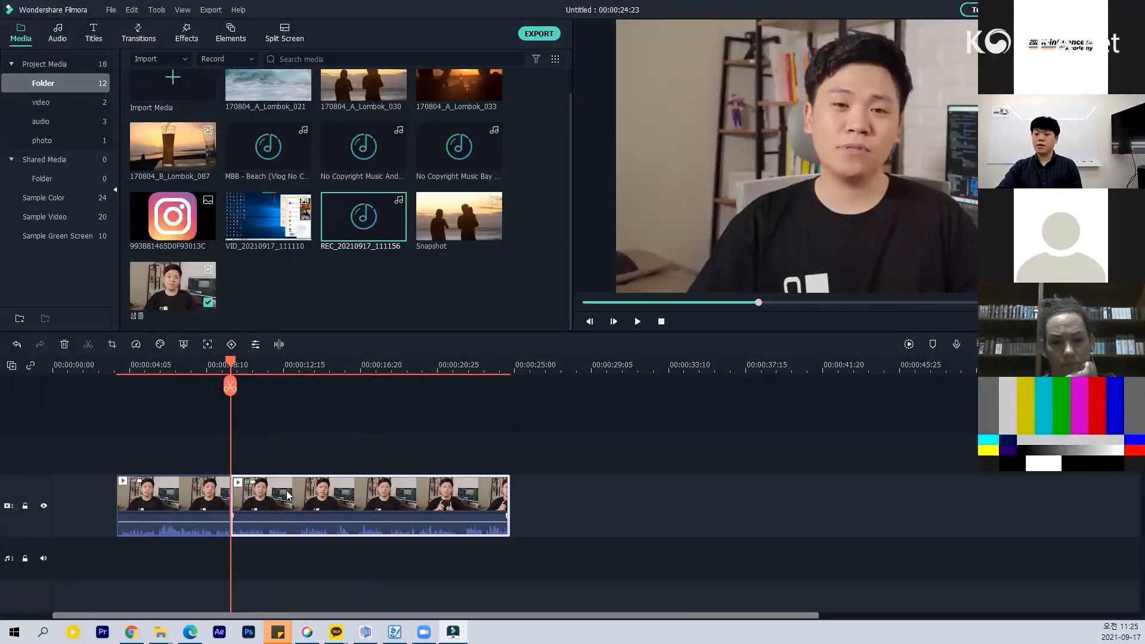
left_click_drag(232, 362, 367, 361)
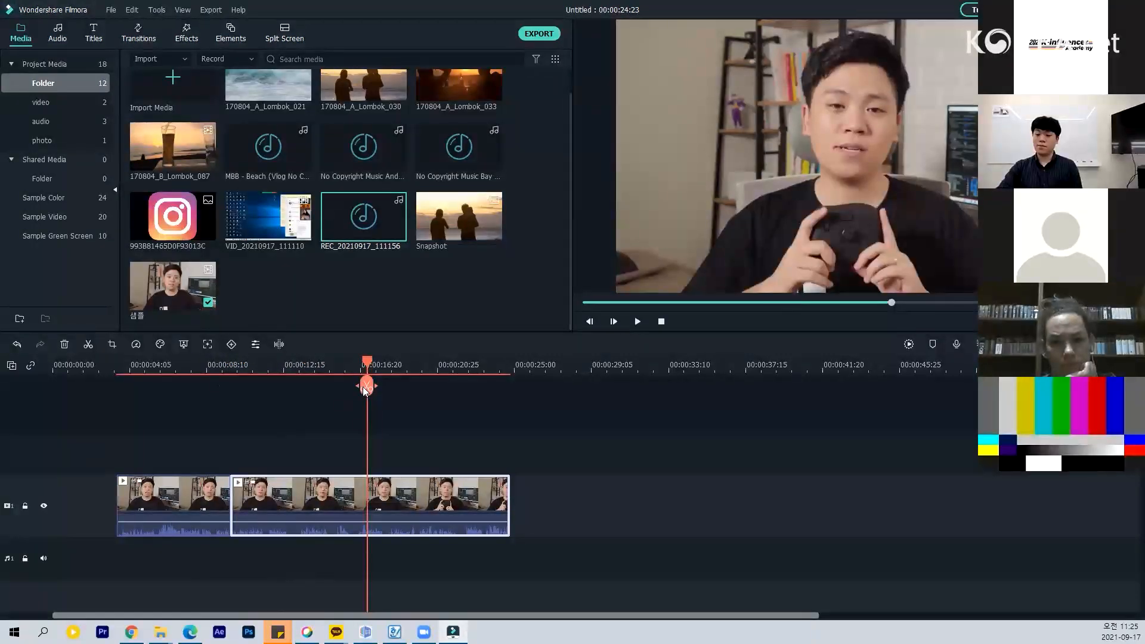
left_click(363, 387)
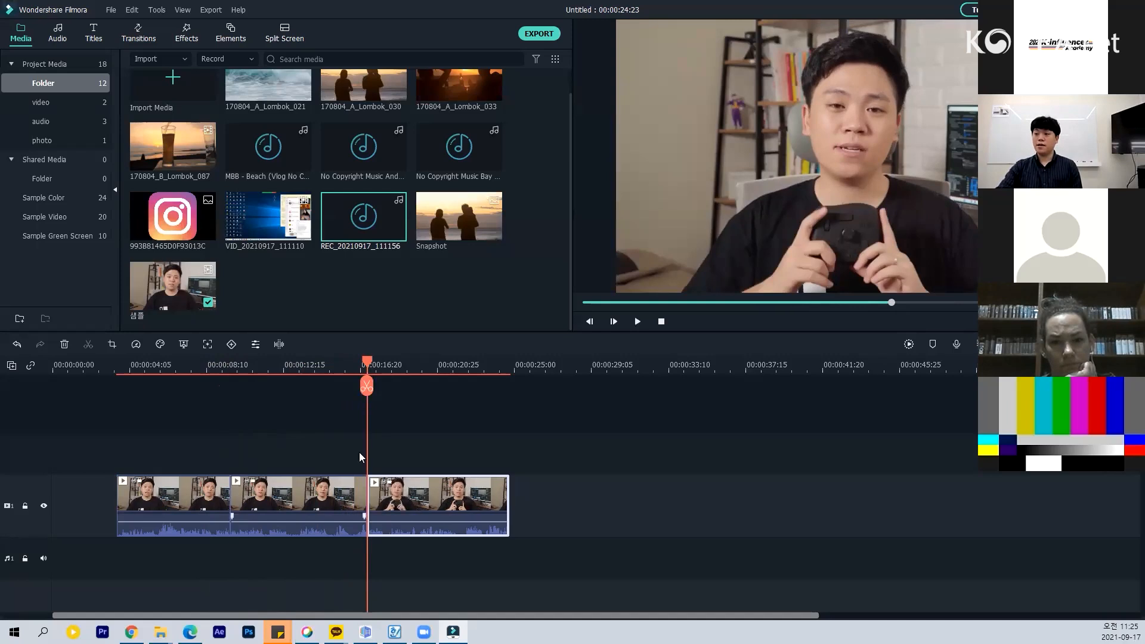
Select the three split pieces of the talking-head clip in turn to examine where the cuts lie
left_click(176, 503)
left_click(283, 497)
left_click(416, 498)
left_click(292, 500)
left_click(181, 497)
left_click(280, 495)
left_click(226, 497)
left_click(235, 498)
left_click(227, 500)
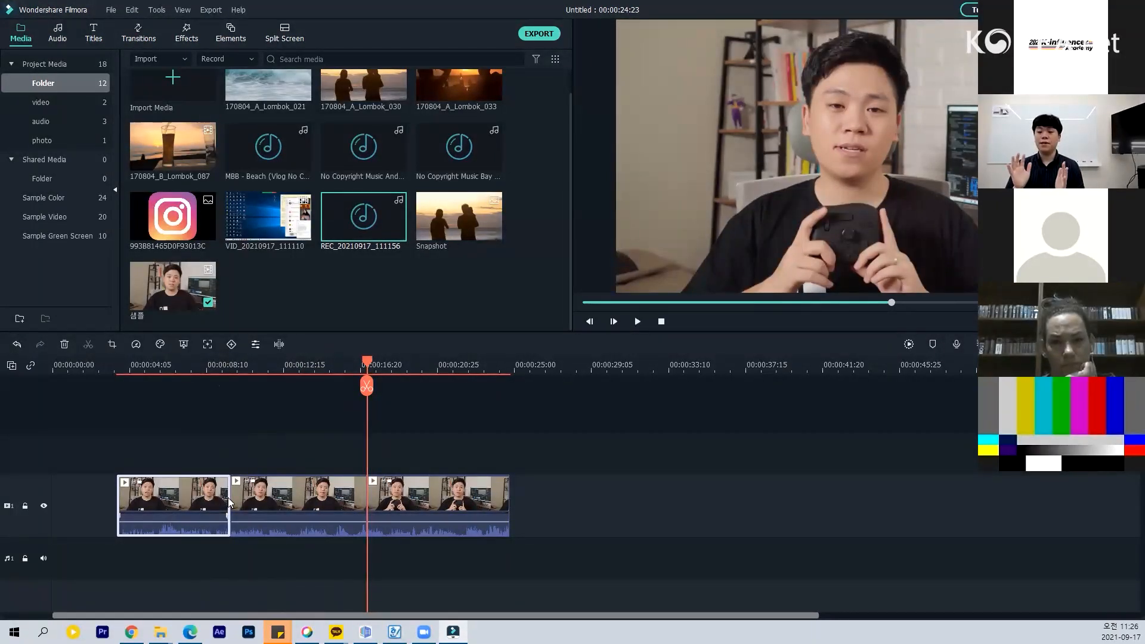
Delete the middle piece of the talking-head clip with automatic gap closing on, and undo the deletion
left_click(270, 494)
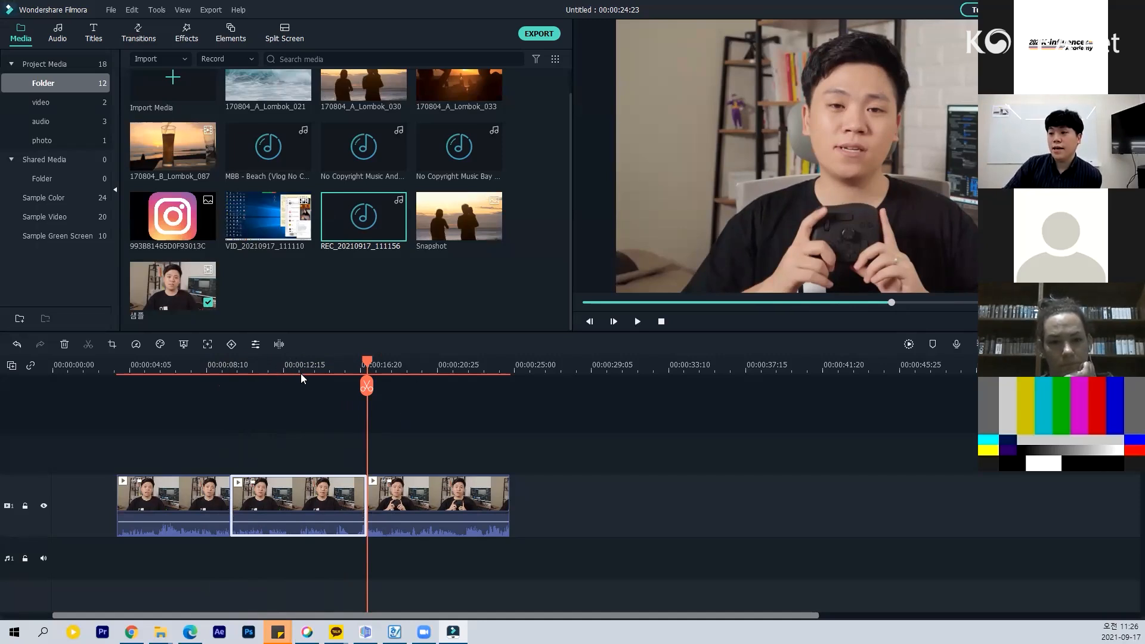
key("Delete")
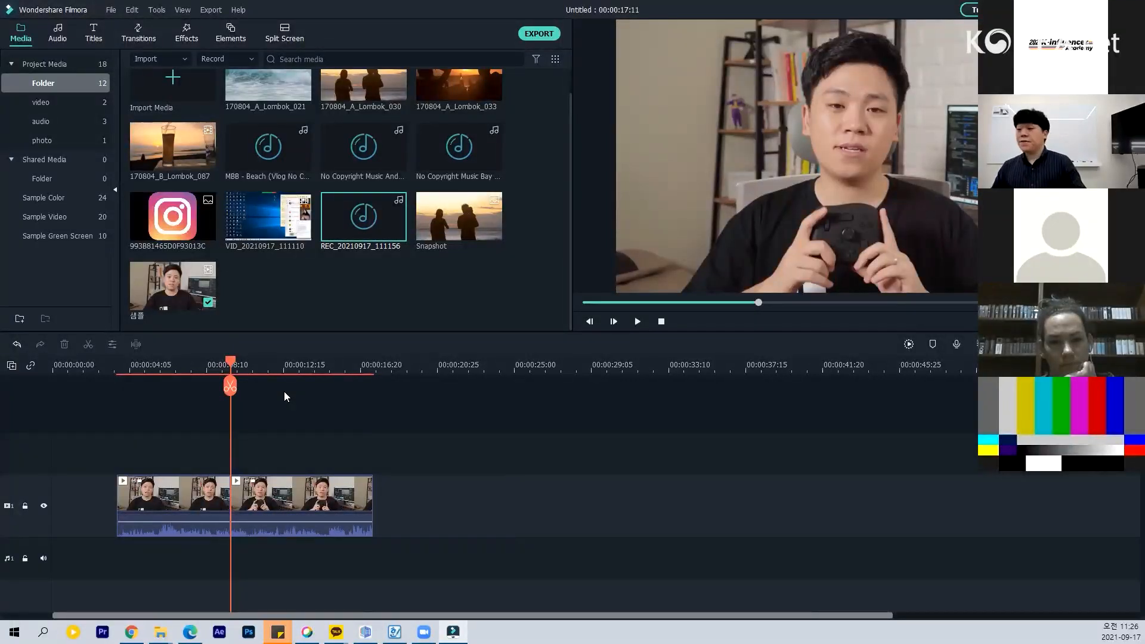
key("ctrl+v")
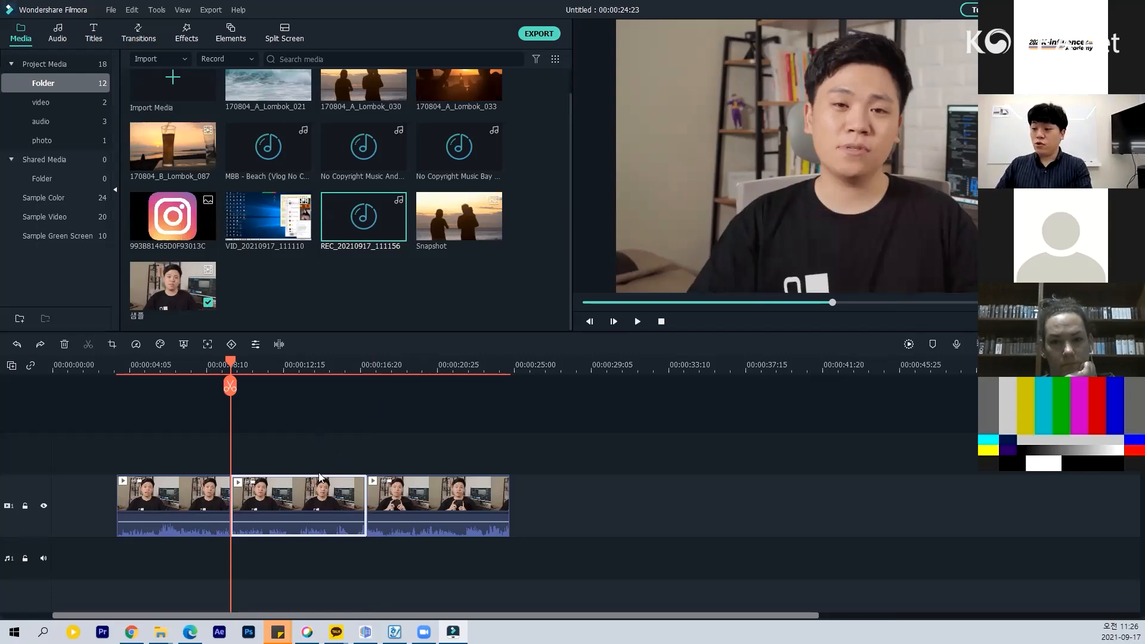
Try deleting the middle piece with automatic gap closing switched off, select the empty gap, and undo the deletions
left_click(32, 370)
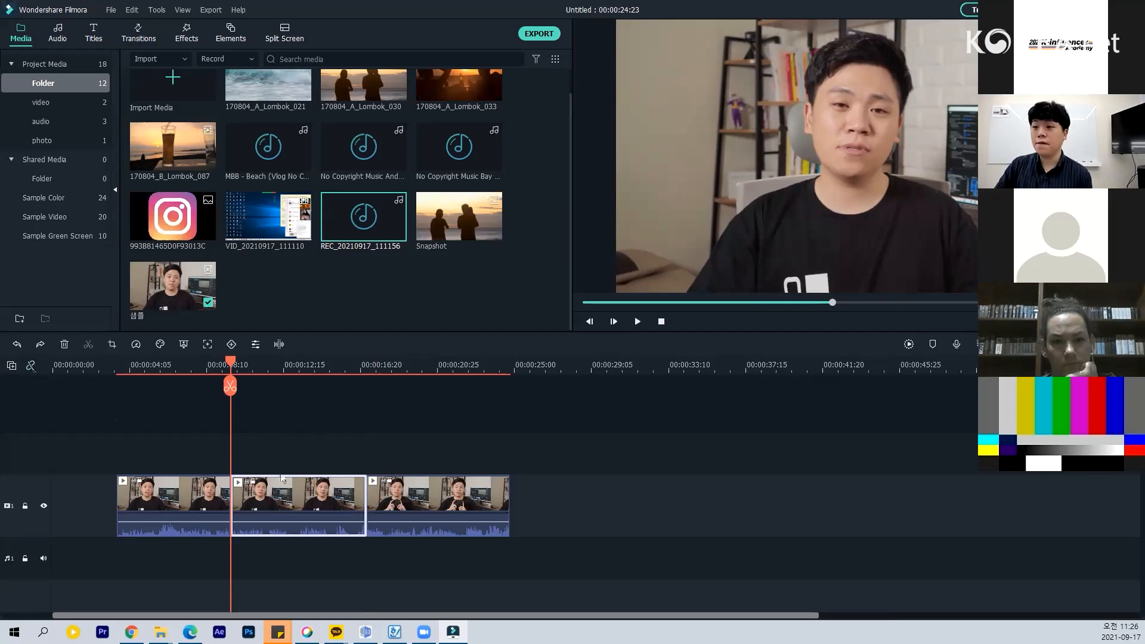
key("Delete")
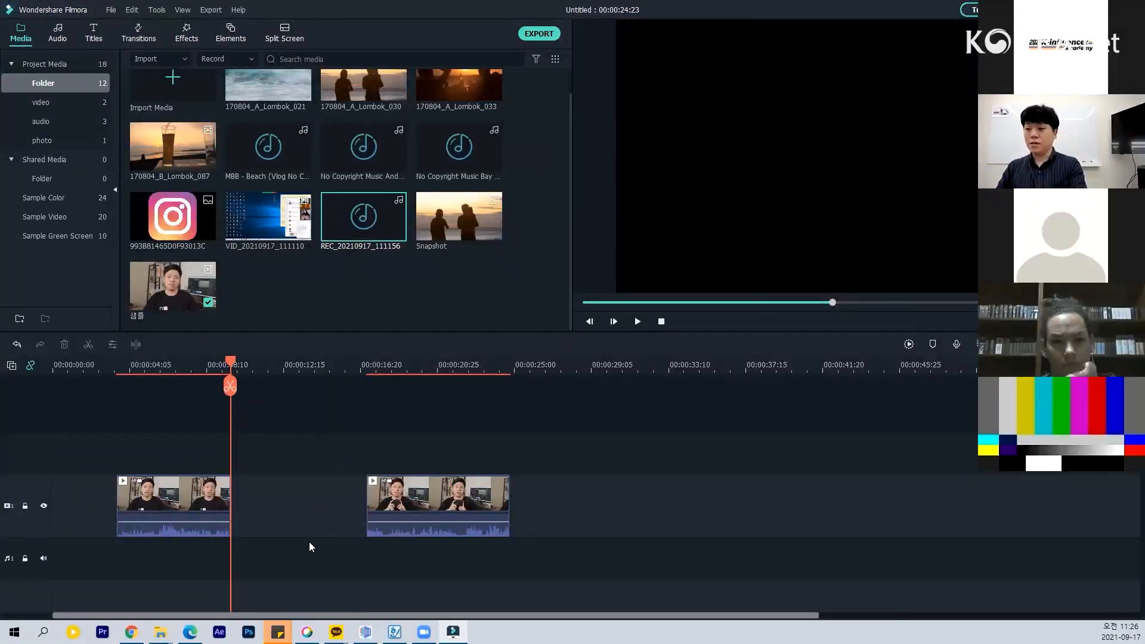
left_click(302, 499)
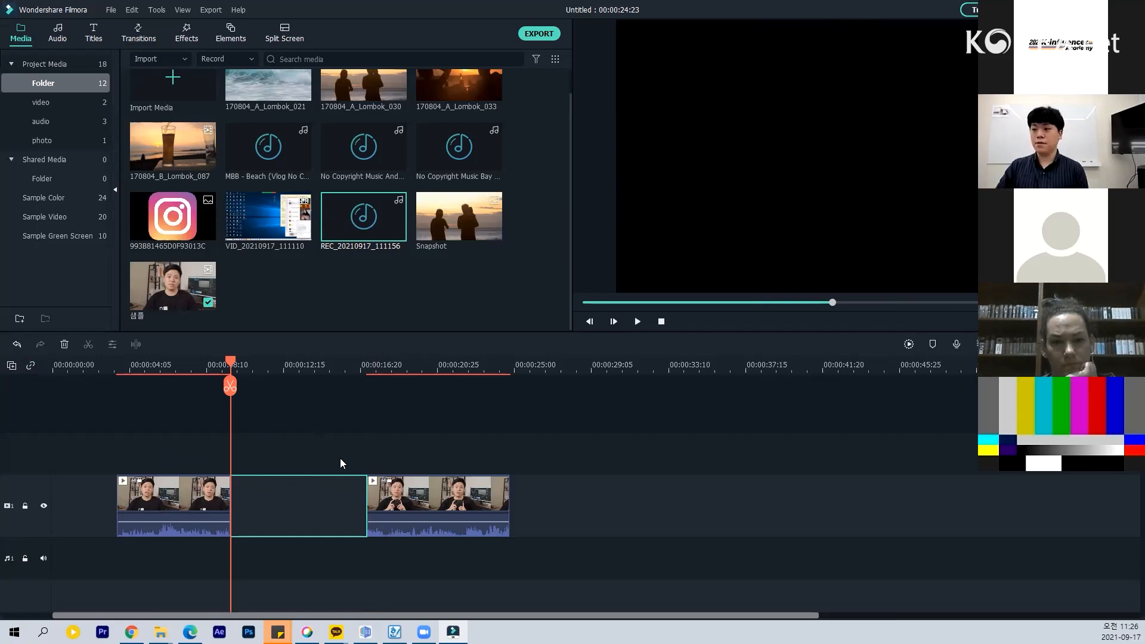
key("ctrl+z")
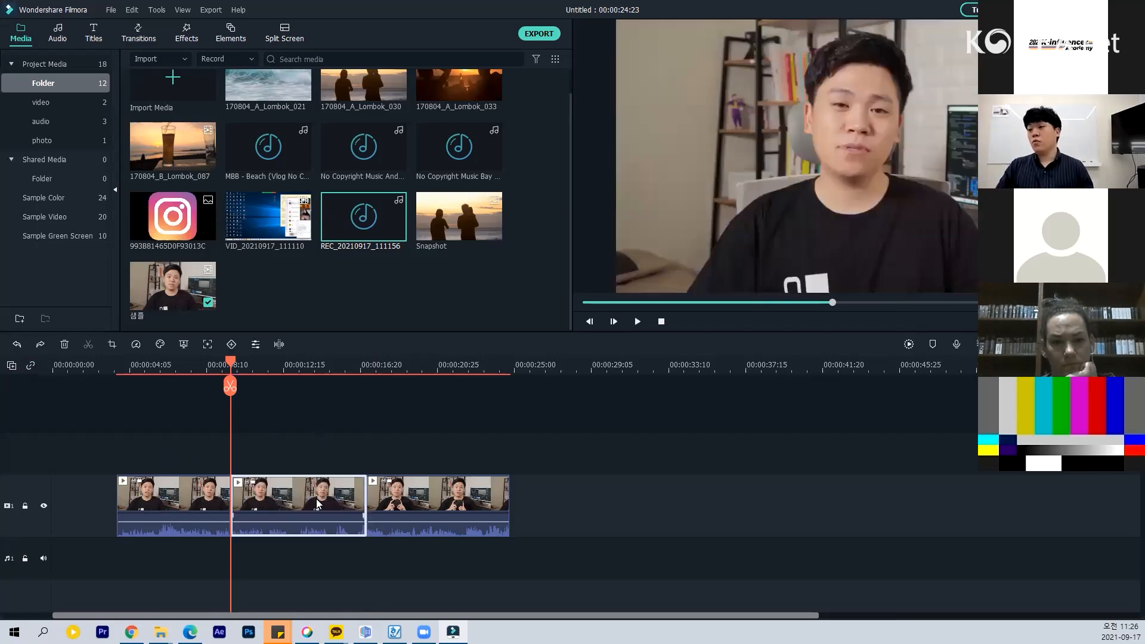
key("Delete")
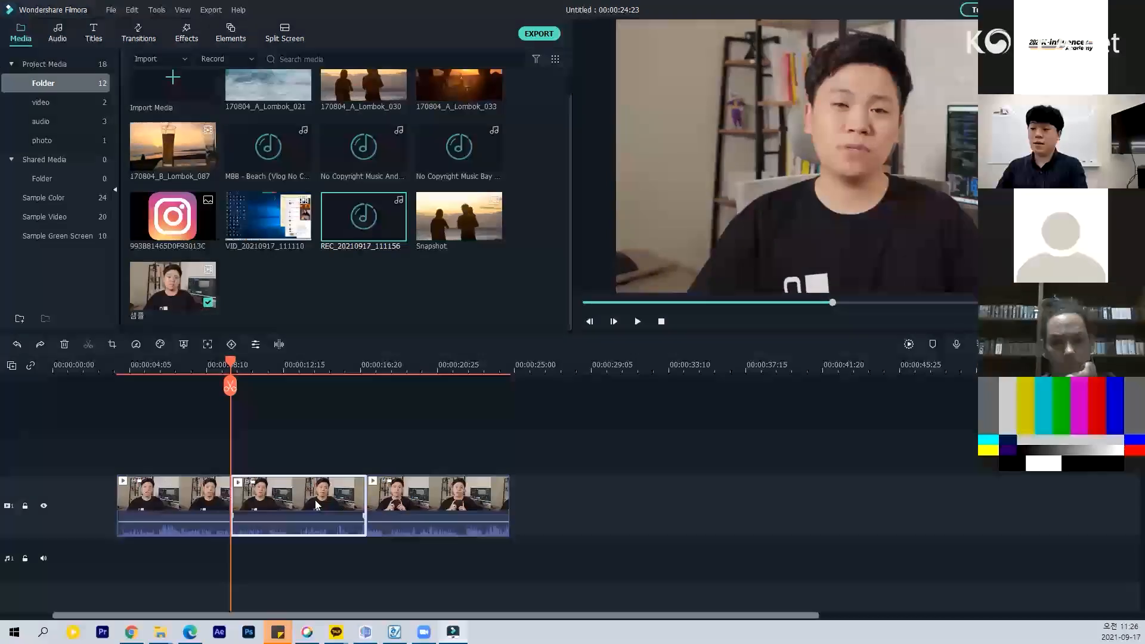
key("ctrl+z")
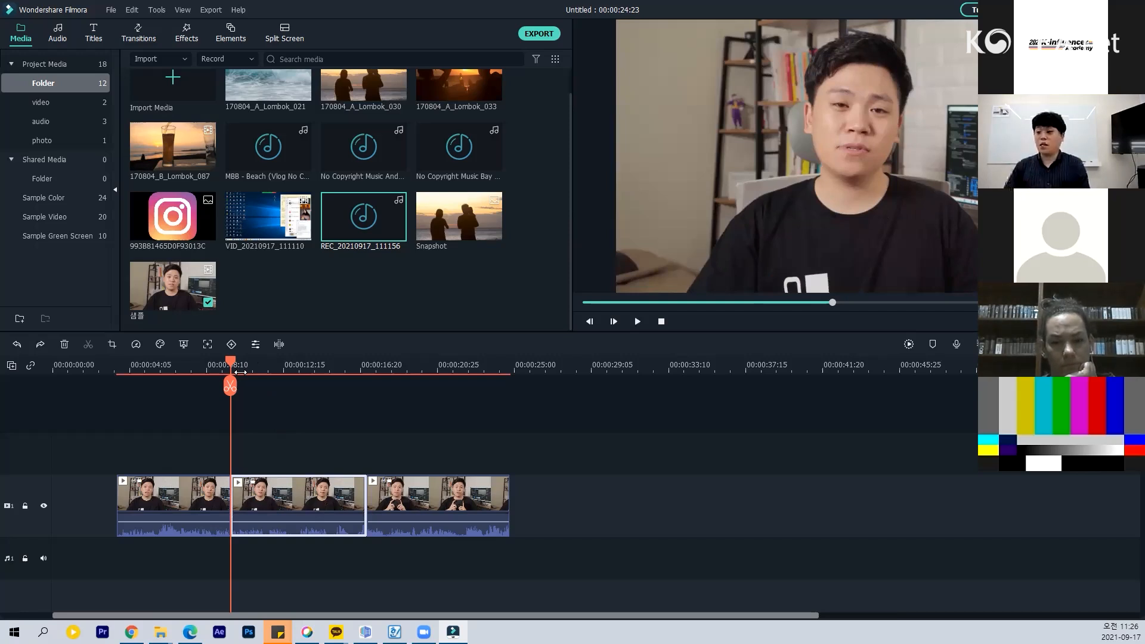
Delete the last of the three talking-head pieces from the video track
left_click(479, 441)
left_click(446, 514)
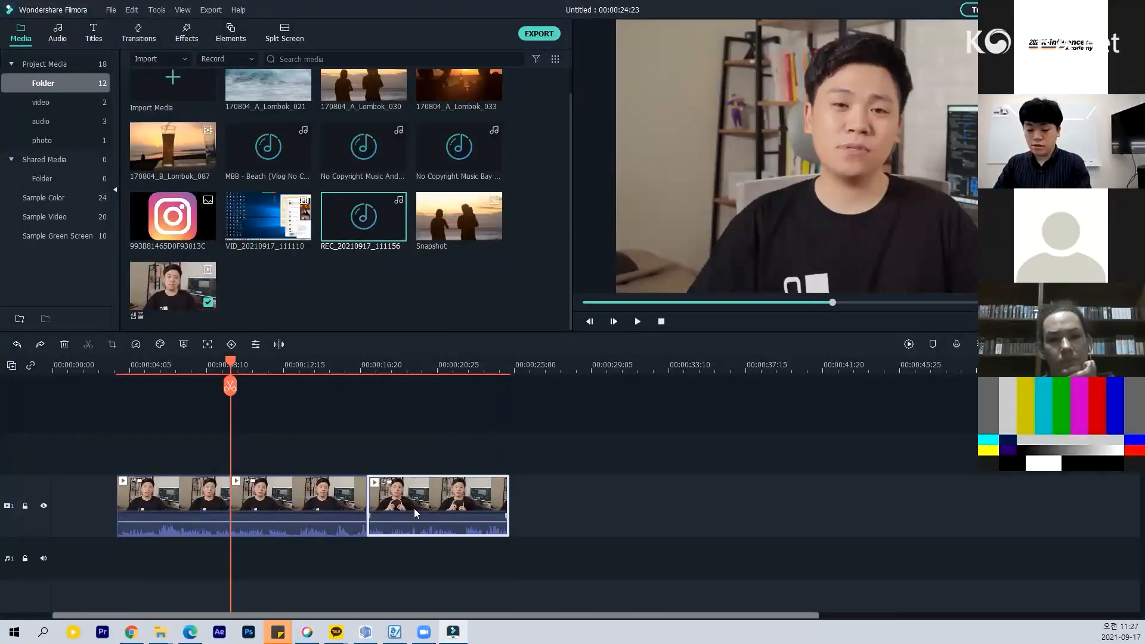
key("Delete")
scroll(222, 375, "down", 2)
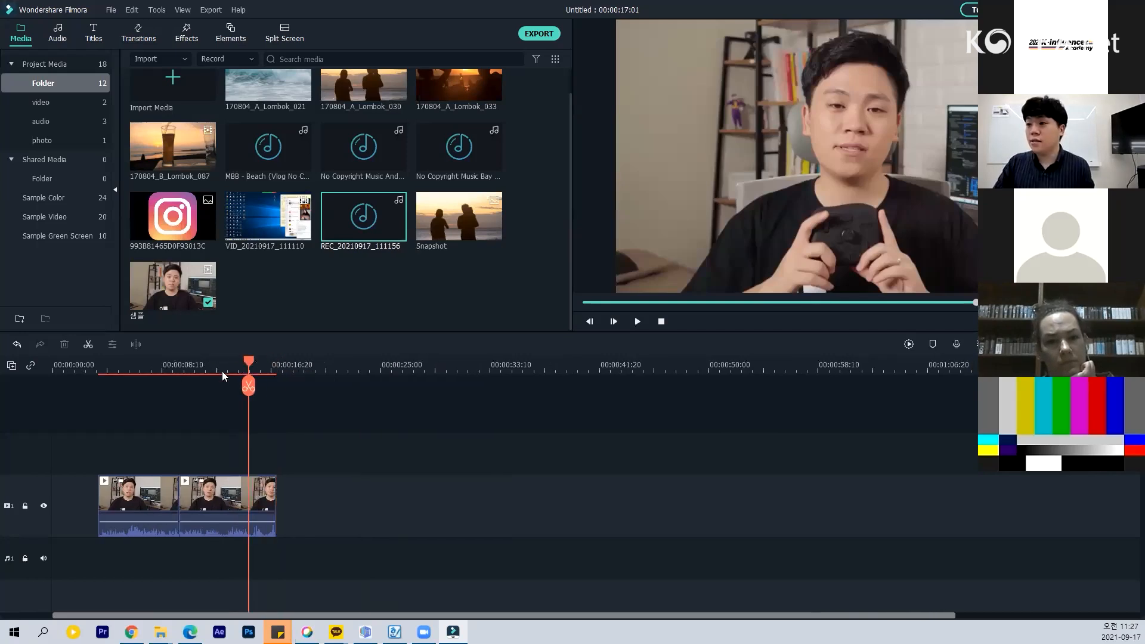
Compare the two remaining pieces, place the playhead in the second one, and open its Transform settings
left_click(145, 376)
left_click(149, 506)
left_click(221, 491)
left_click(165, 490)
left_click(237, 490)
left_click(137, 497)
left_click(215, 494)
left_click_drag(148, 363, 280, 419)
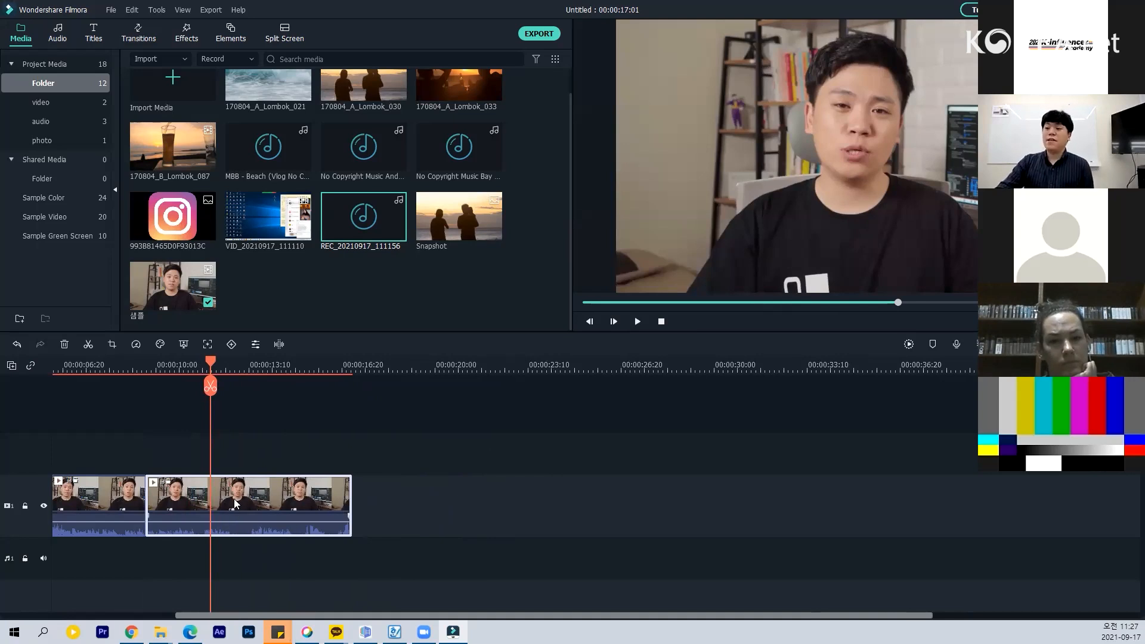
double_click(235, 501)
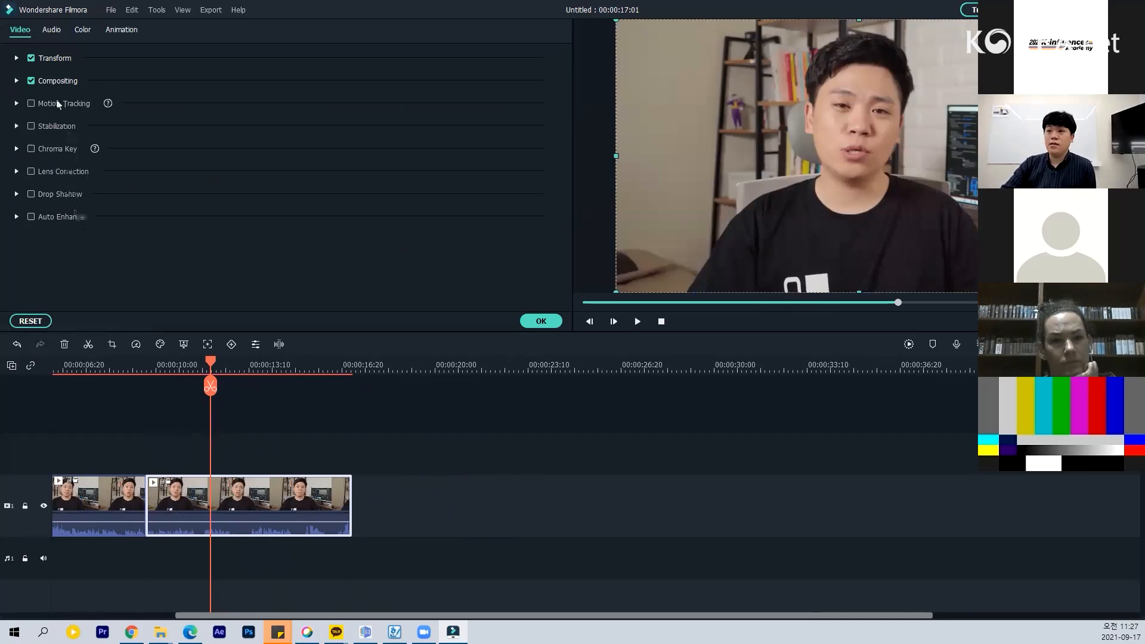
left_click(16, 59)
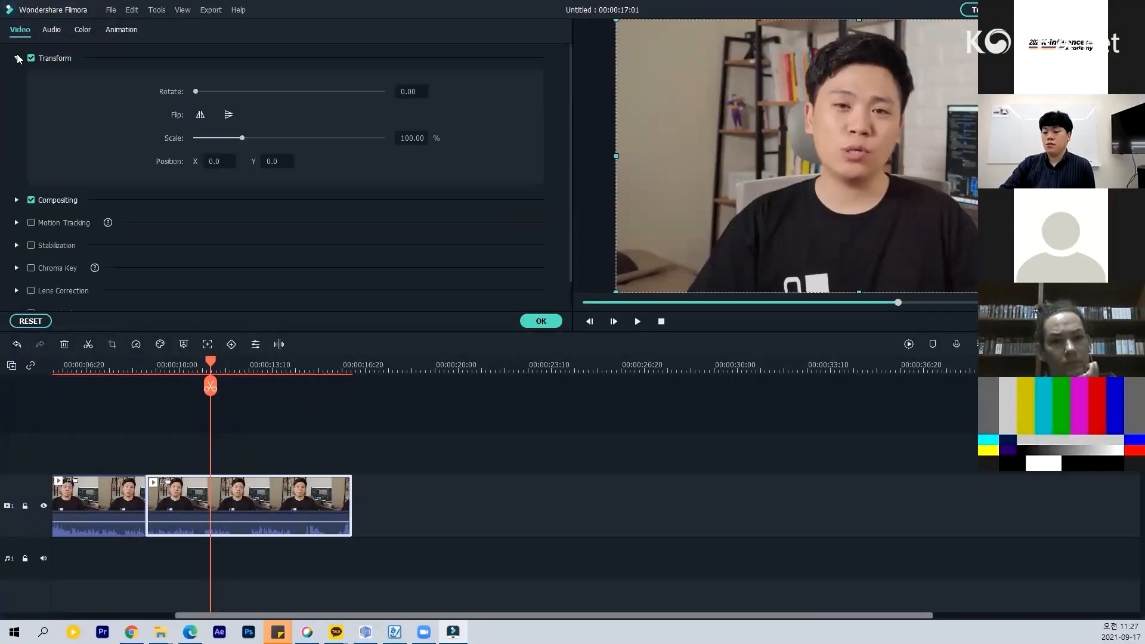
Rotate the second piece to about 38 degrees, set the rotation to 90, and reset the rotation
mouse_move(201, 89)
left_mouse_down()
mouse_move(305, 91)
mouse_move(189, 102)
mouse_move(217, 98)
left_mouse_up()
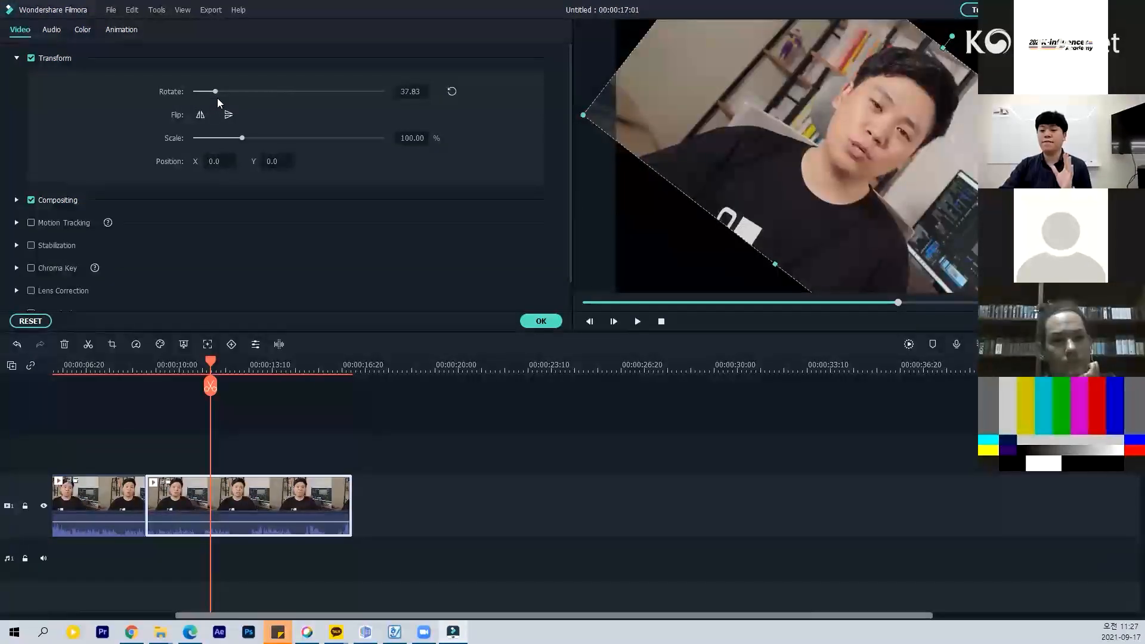
left_click(414, 94)
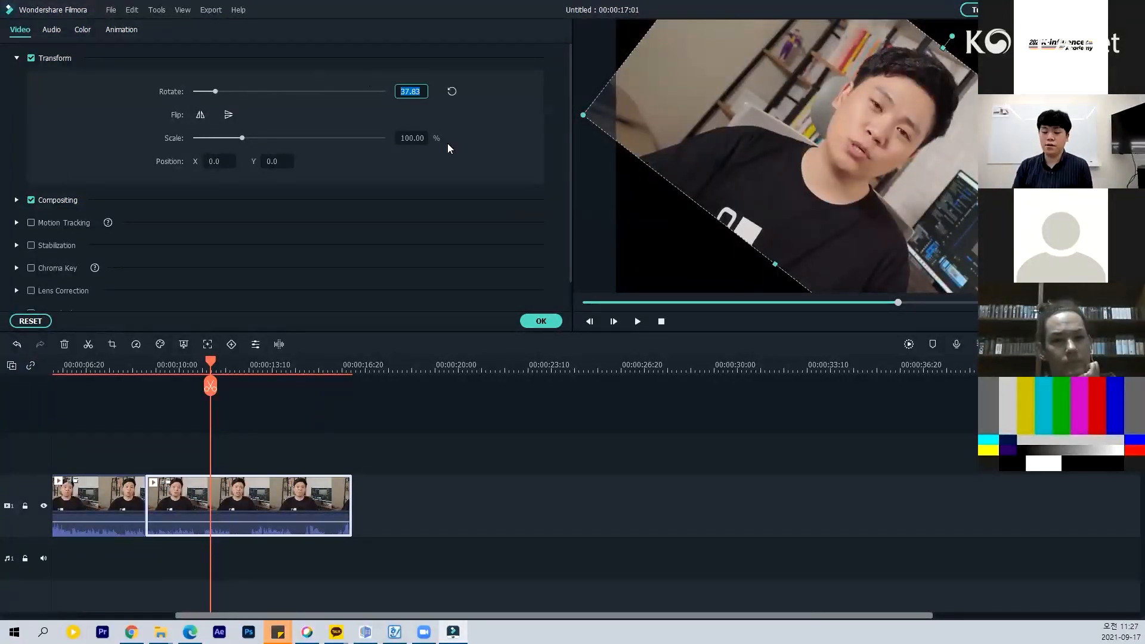
type("90")
key("Return")
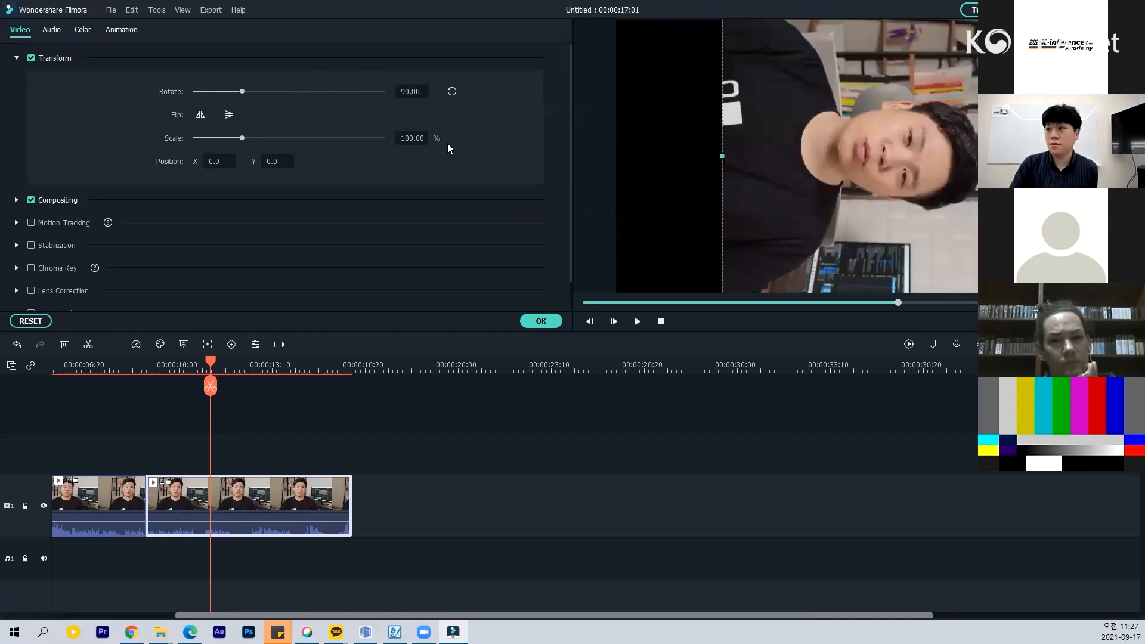
left_click(452, 92)
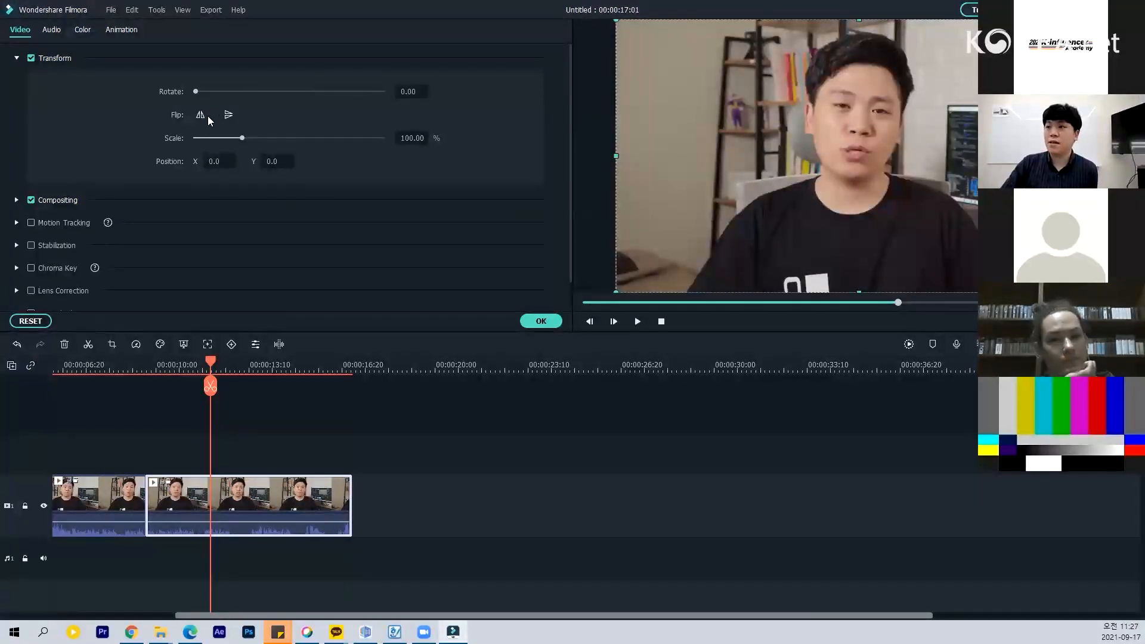
Flip the second piece horizontally and back, and flip it vertically and back
left_click(201, 115)
left_click(201, 115)
left_click(229, 115)
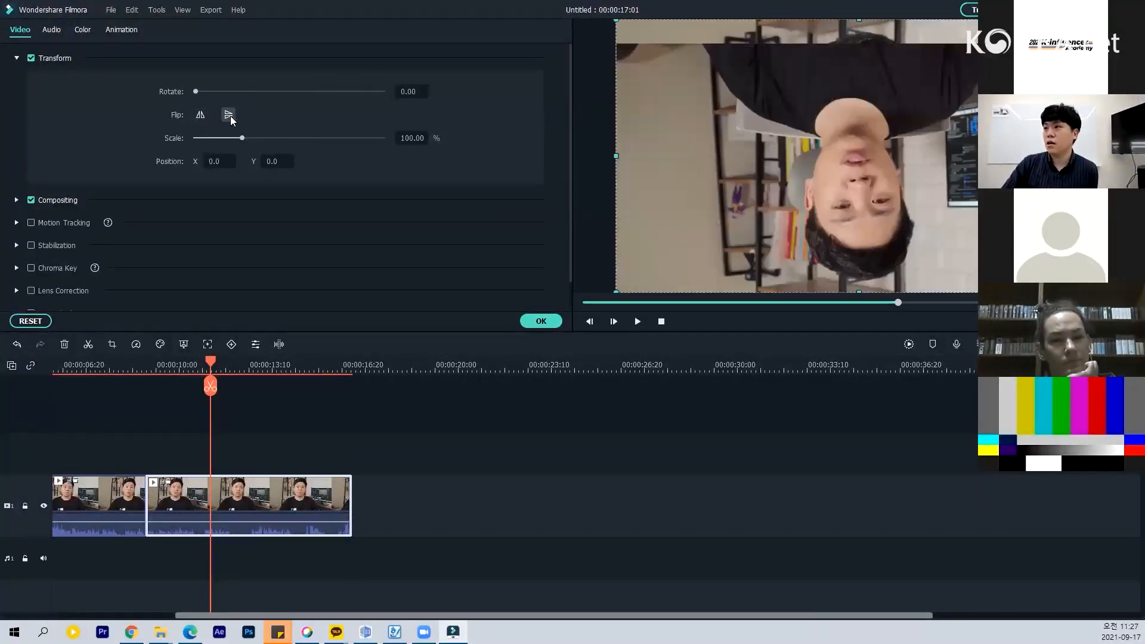
left_click(228, 115)
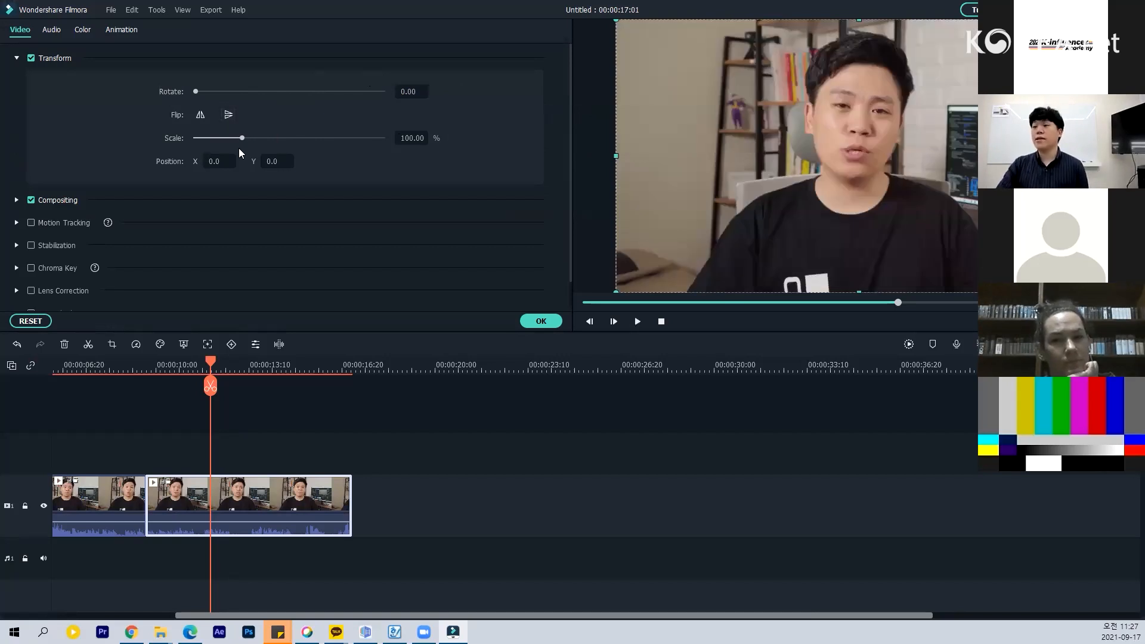
Scale the second piece to about 33% and shift its position, bringing it near the frame's centre at about X -16.5, Y -13.8
left_click_drag(241, 139, 209, 161)
left_click_drag(279, 161, 288, 157)
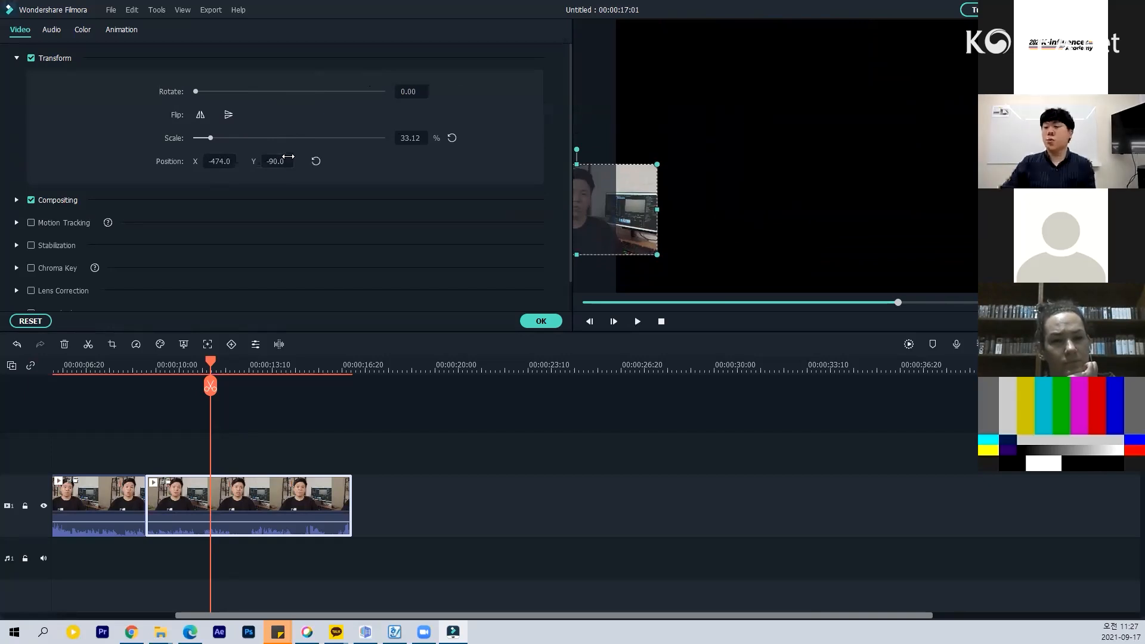
left_click_drag(641, 205, 881, 173)
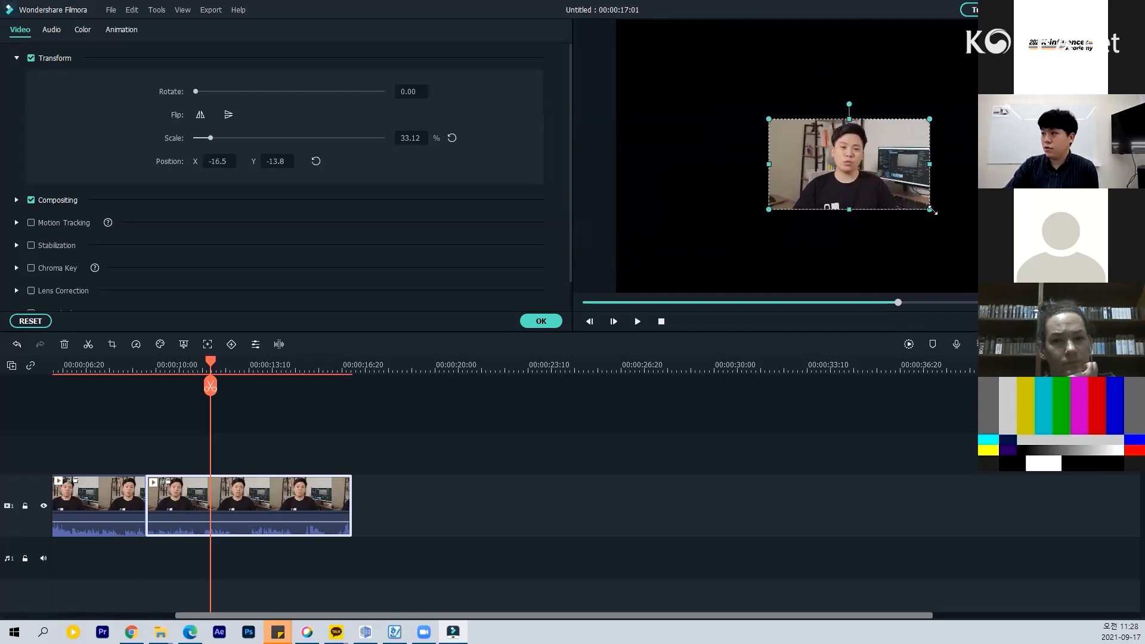
Enlarge the second piece to about 41% in the preview, tilt it to about 353 degrees, and reset all its settings
left_click_drag(948, 222, 970, 232)
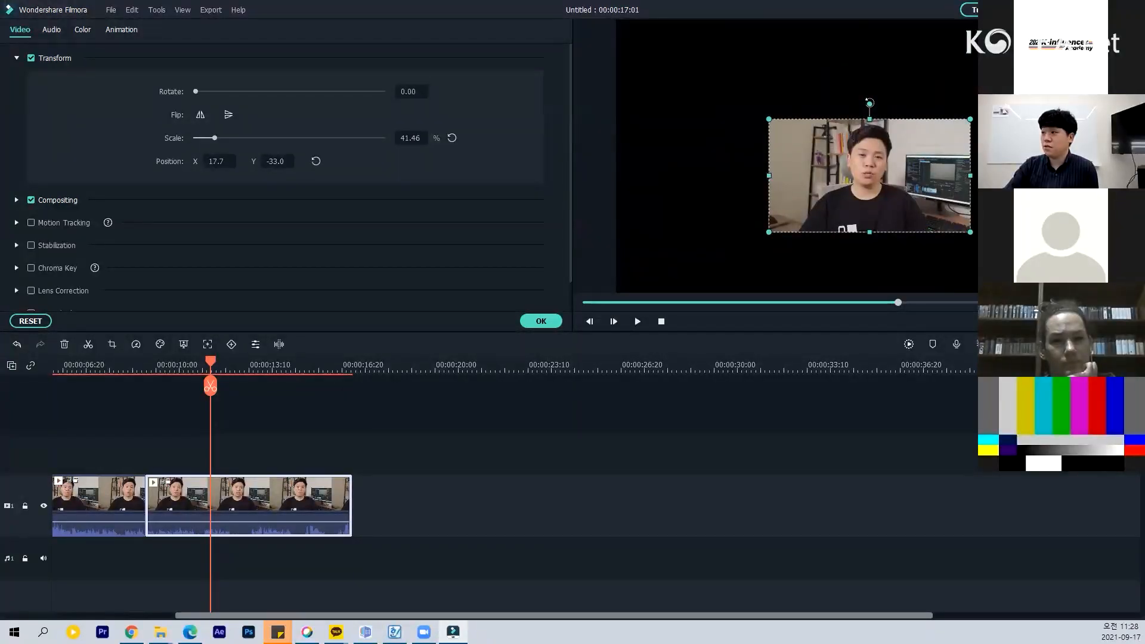
mouse_move(870, 104)
left_mouse_down()
mouse_move(900, 111)
mouse_move(829, 116)
mouse_move(910, 94)
mouse_move(813, 97)
mouse_move(893, 97)
mouse_move(858, 103)
left_mouse_up()
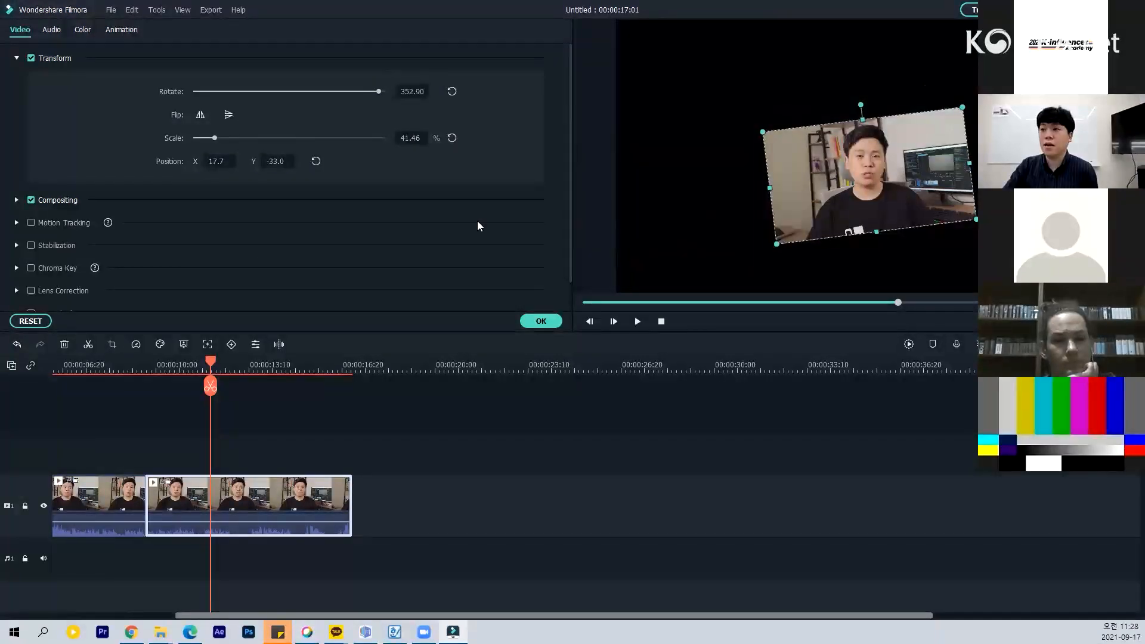
left_click(31, 321)
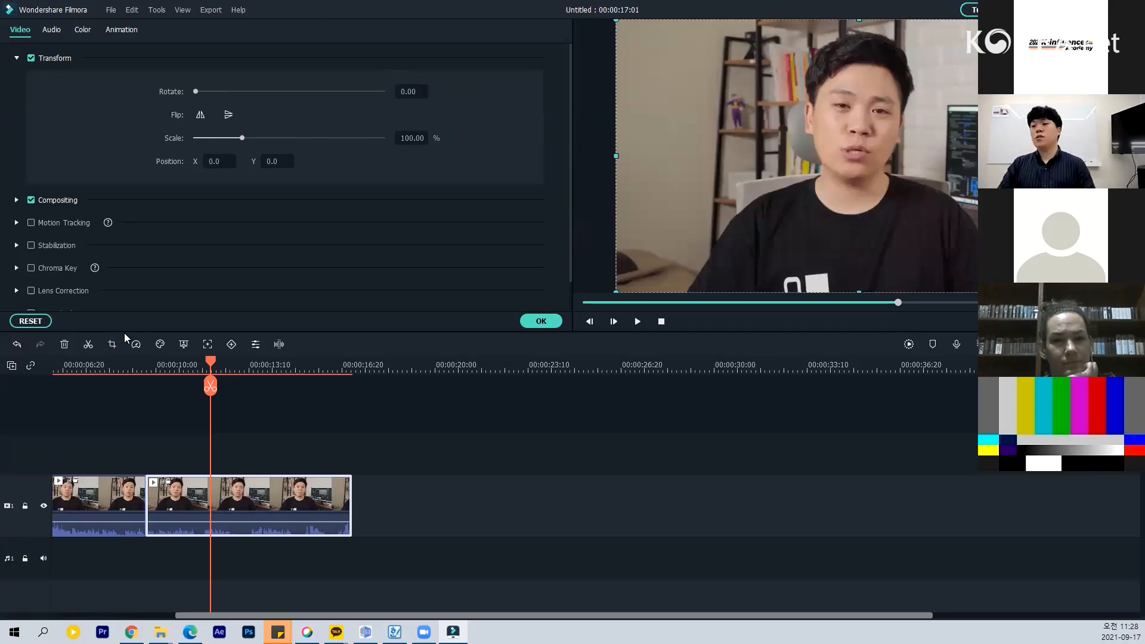
Scrub across the cut into the second piece, and zoom that piece to about 158% with a Y position of -110
left_click(182, 368)
left_click(113, 368)
left_click_drag(114, 368, 186, 368)
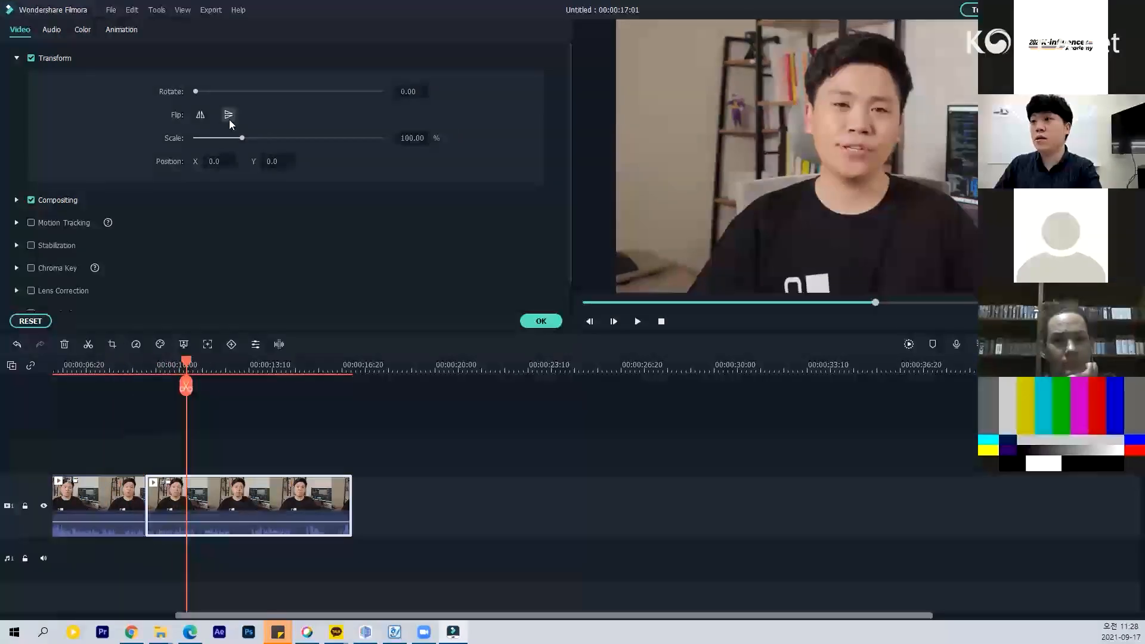
left_click_drag(243, 138, 209, 161)
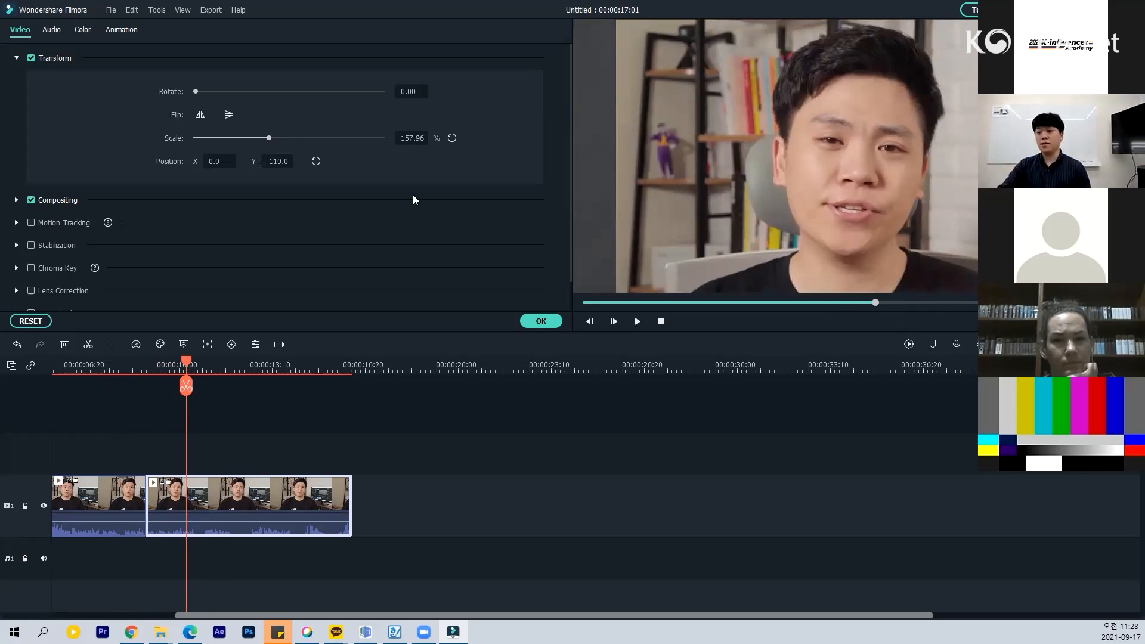
Play the timeline across the cut to examine the jump from the normal framing to the enlarged second piece
scroll(194, 363, "down", 3)
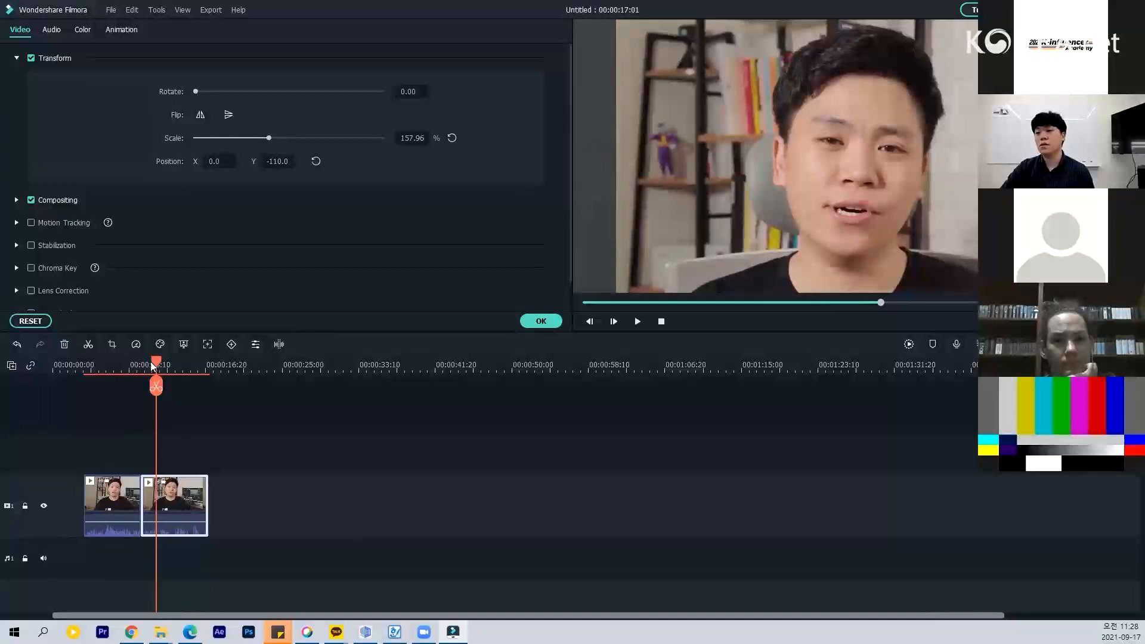
left_click(127, 368)
key("space")
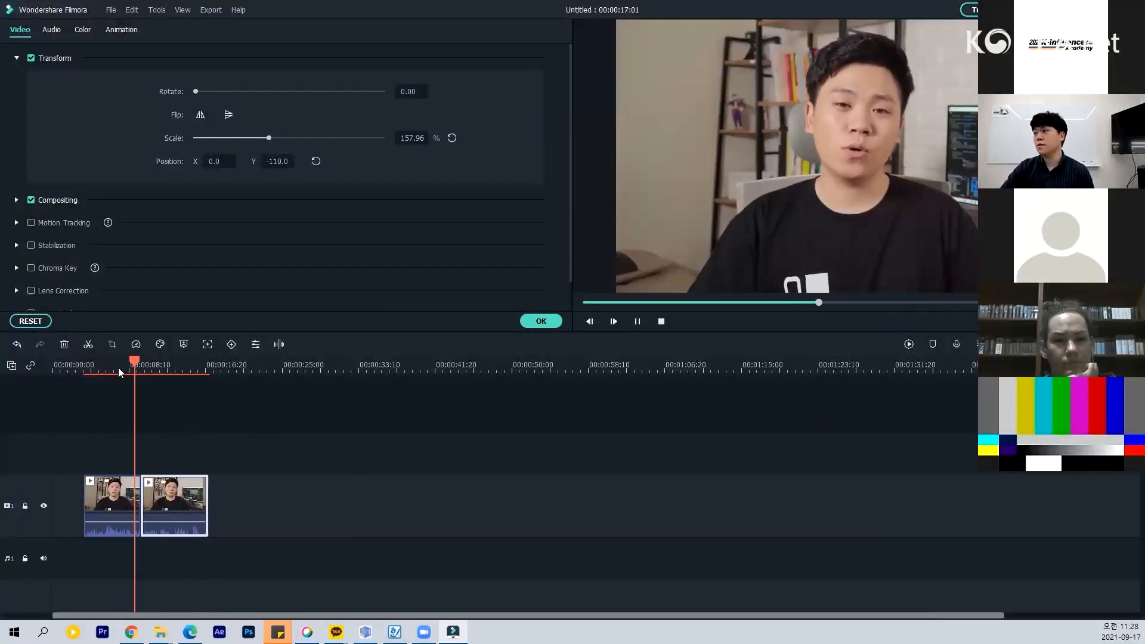
key("space")
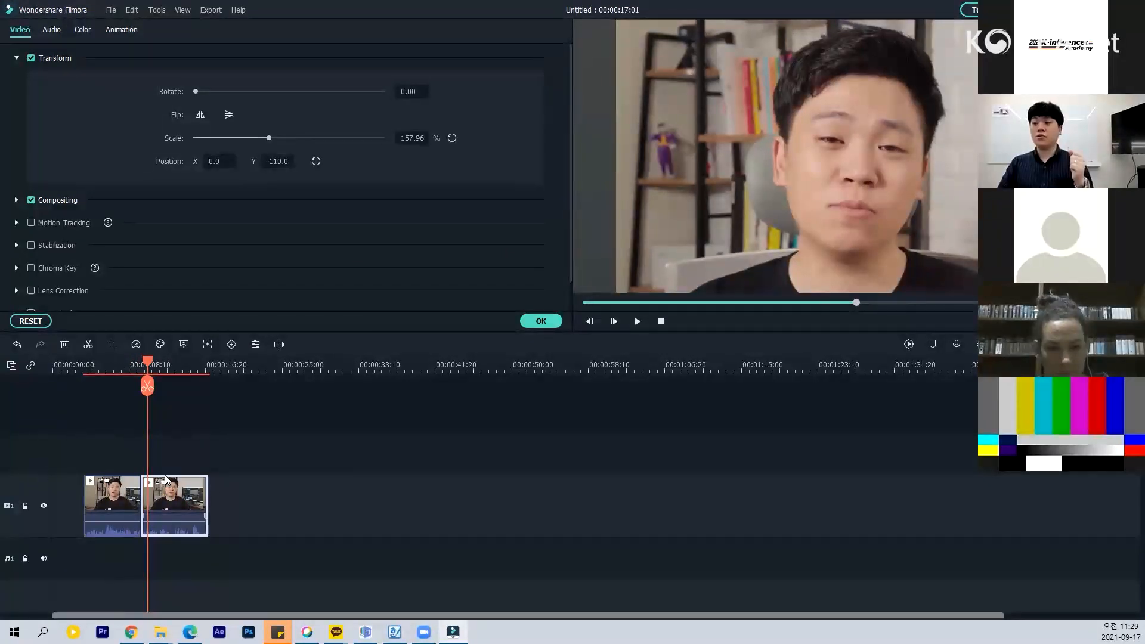
Delete the enlarged second piece from the timeline
left_click(233, 464)
left_click(200, 500)
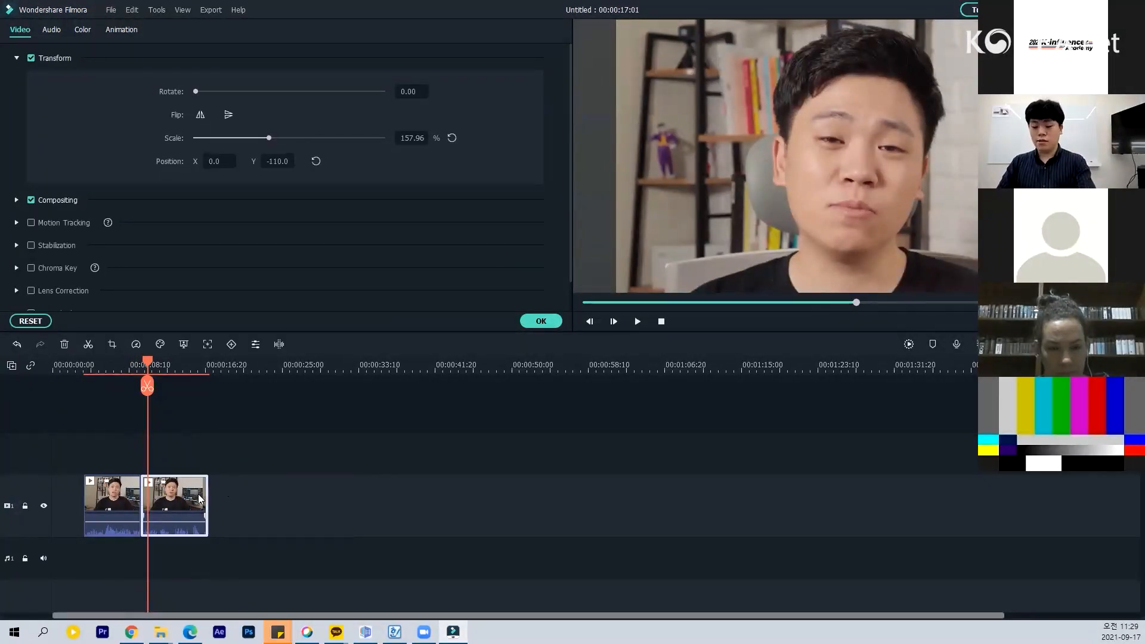
key("Delete")
Place the playhead at about 6 seconds, move the remaining clip up to video track 2, and close its settings
left_click_drag(133, 368, 106, 368)
left_click(117, 504)
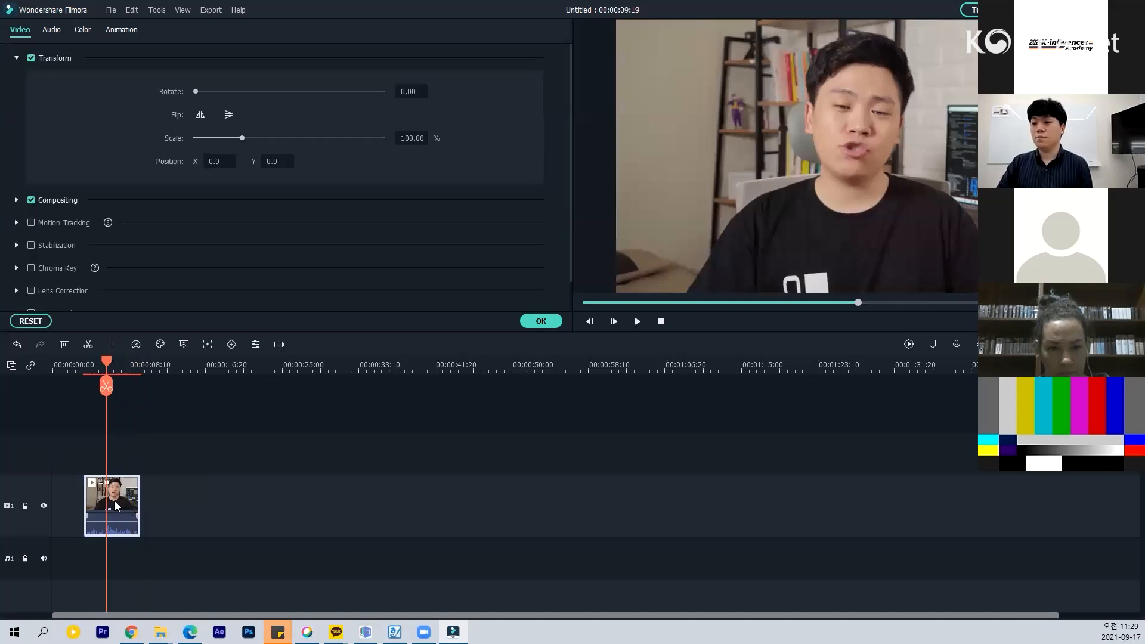
left_click_drag(116, 501, 117, 466)
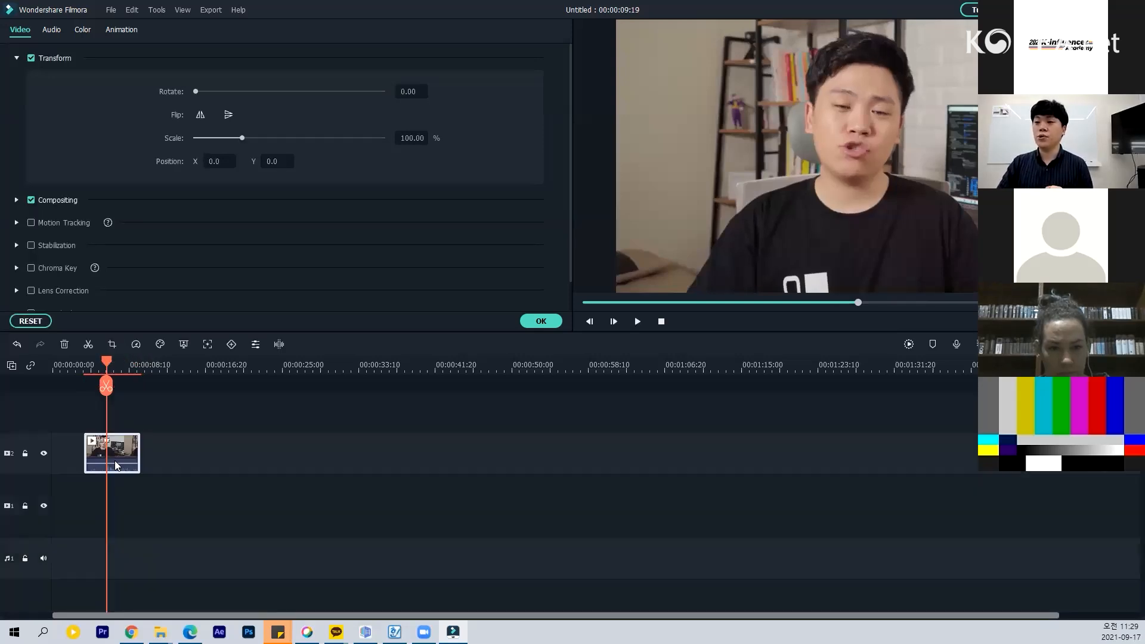
left_click(546, 323)
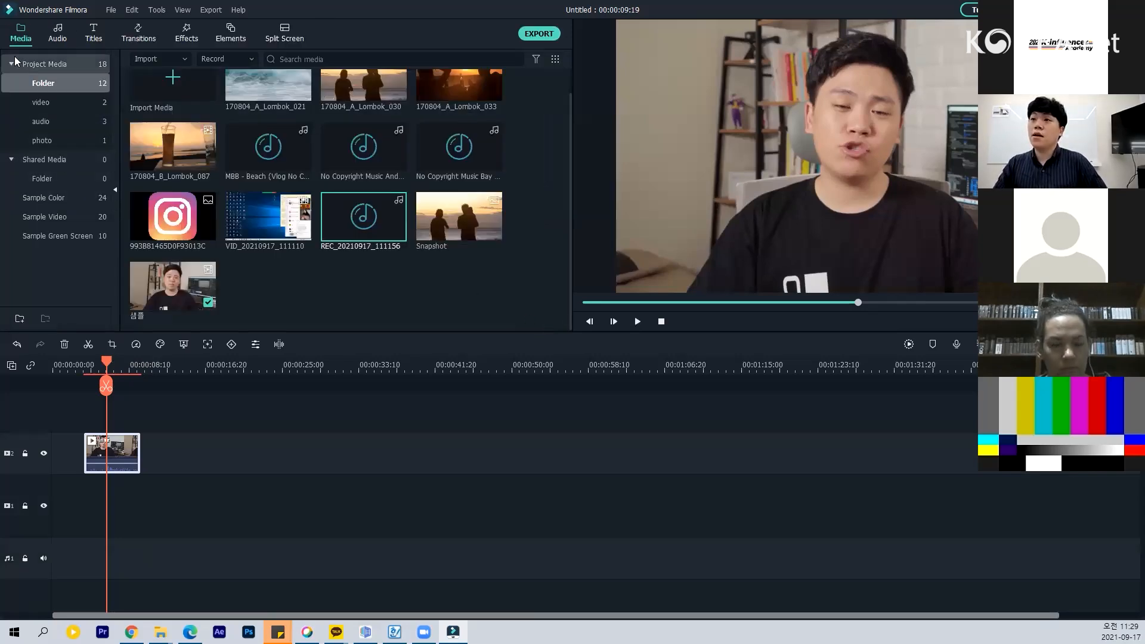
Add the White sample colour to video track 1 directly beneath the talking-head clip
left_click(62, 199)
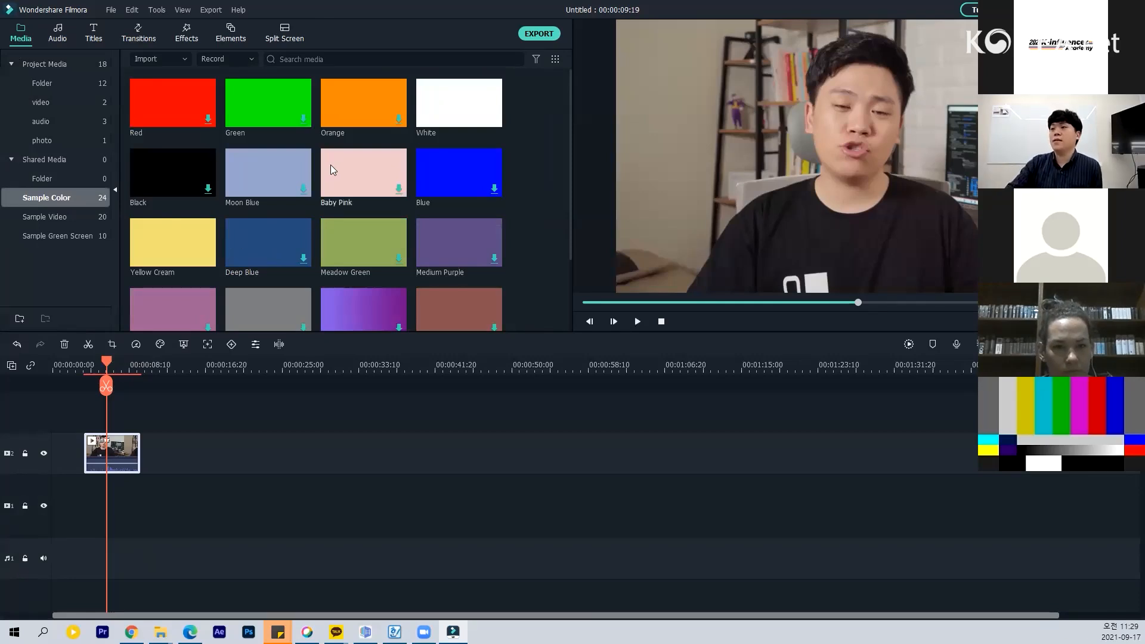
left_click_drag(451, 138, 140, 496)
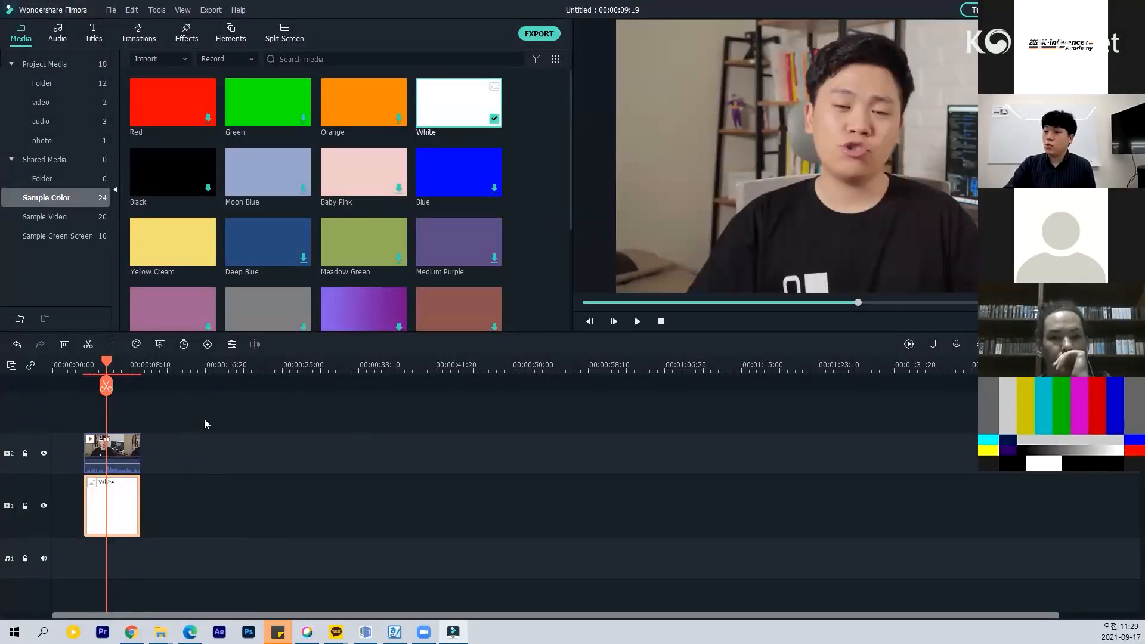
Scale the talking-head clip down to about 85% so the white background frames it, and close its settings
left_click_drag(121, 371, 117, 375)
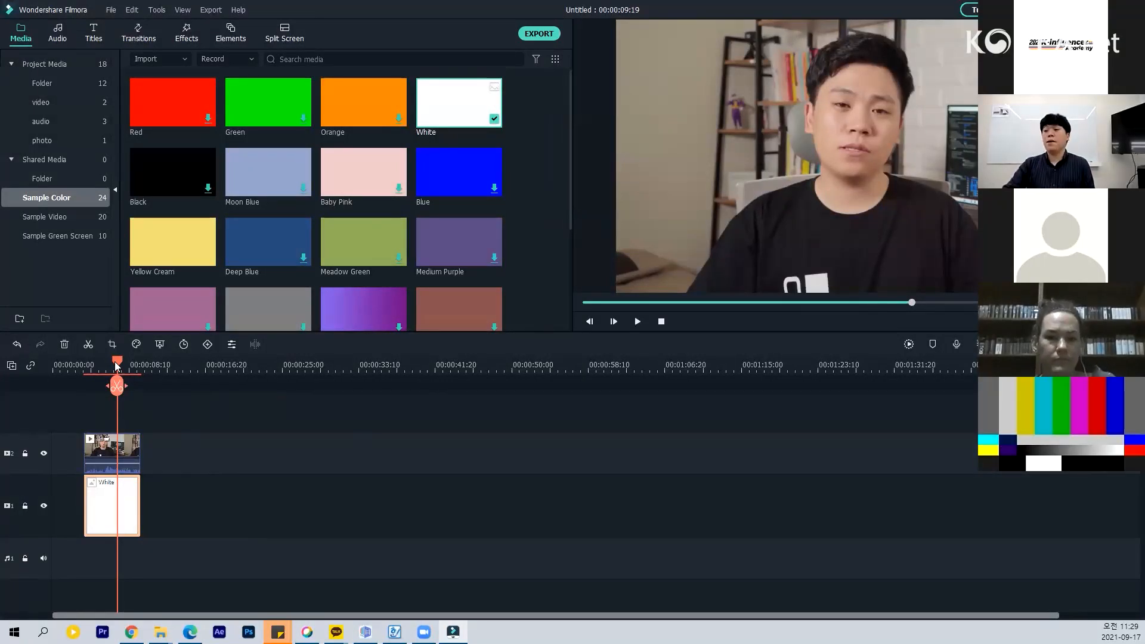
double_click(104, 444)
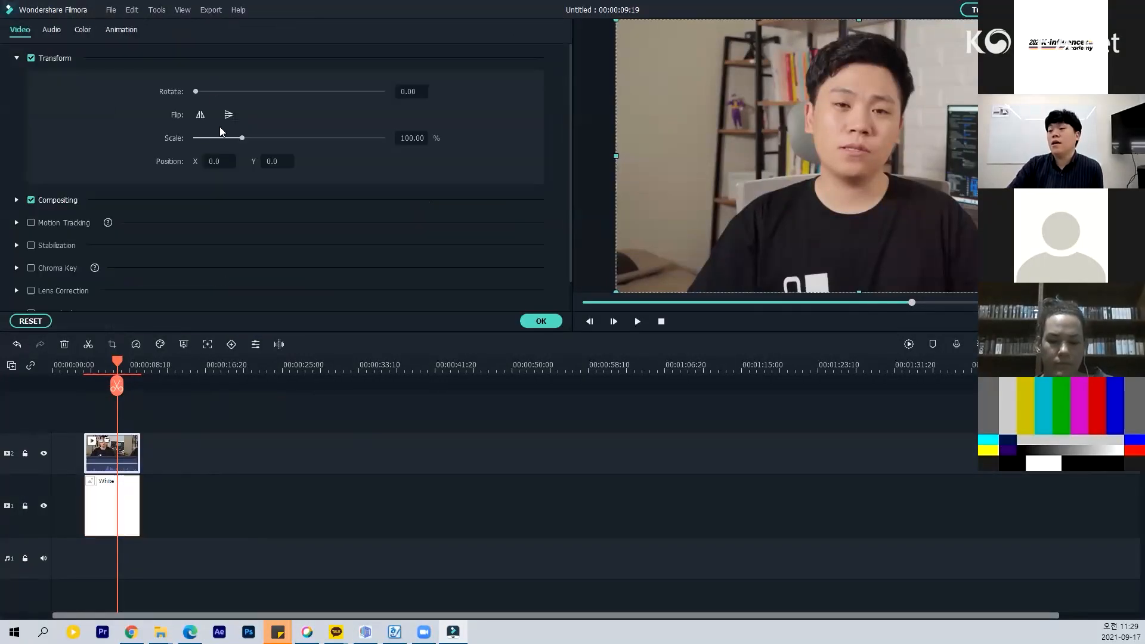
left_click_drag(244, 138, 236, 139)
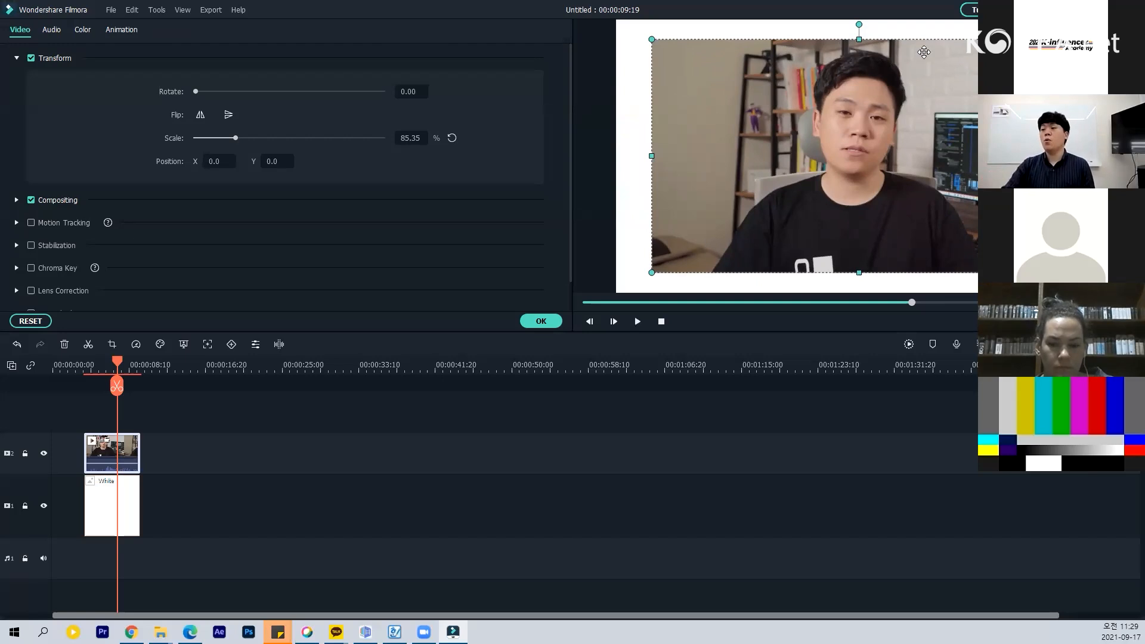
left_click(542, 320)
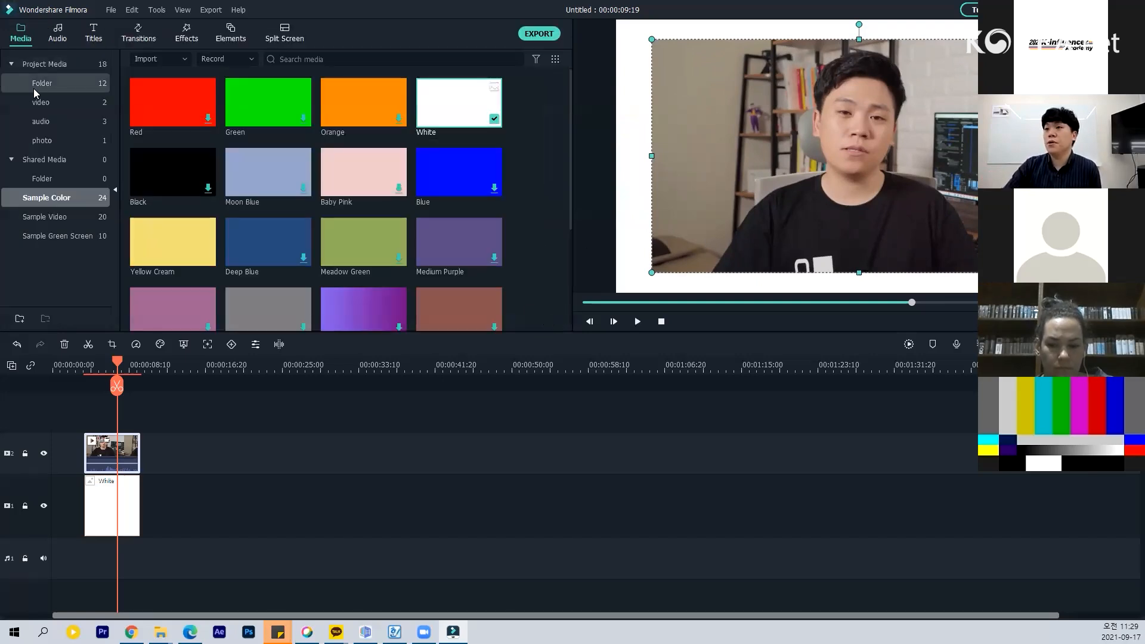
Place the Instagram logo on video track 3 above the clip, scaled to 16.56% at position X 347.4, Y 192.4
left_click(42, 70)
left_click_drag(173, 242, 127, 428)
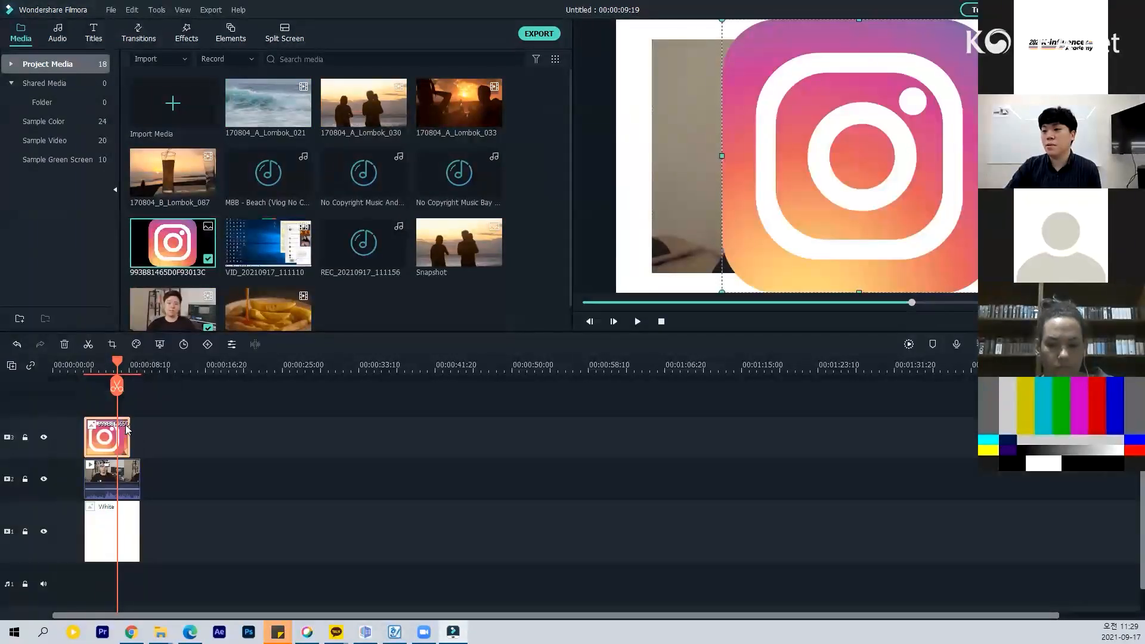
double_click(122, 435)
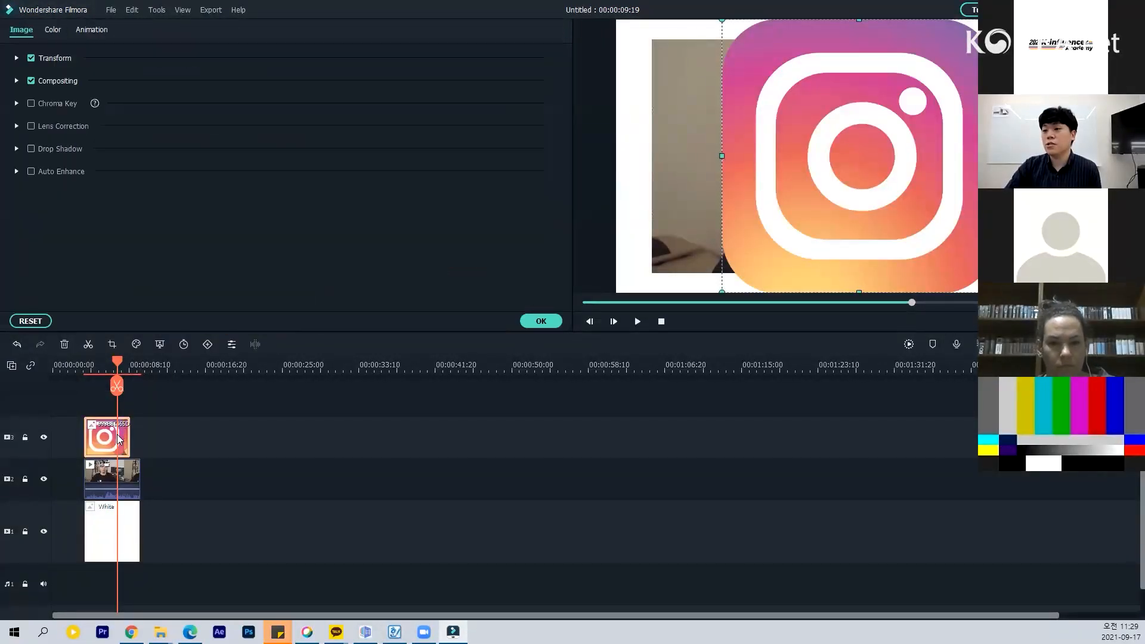
left_click(17, 57)
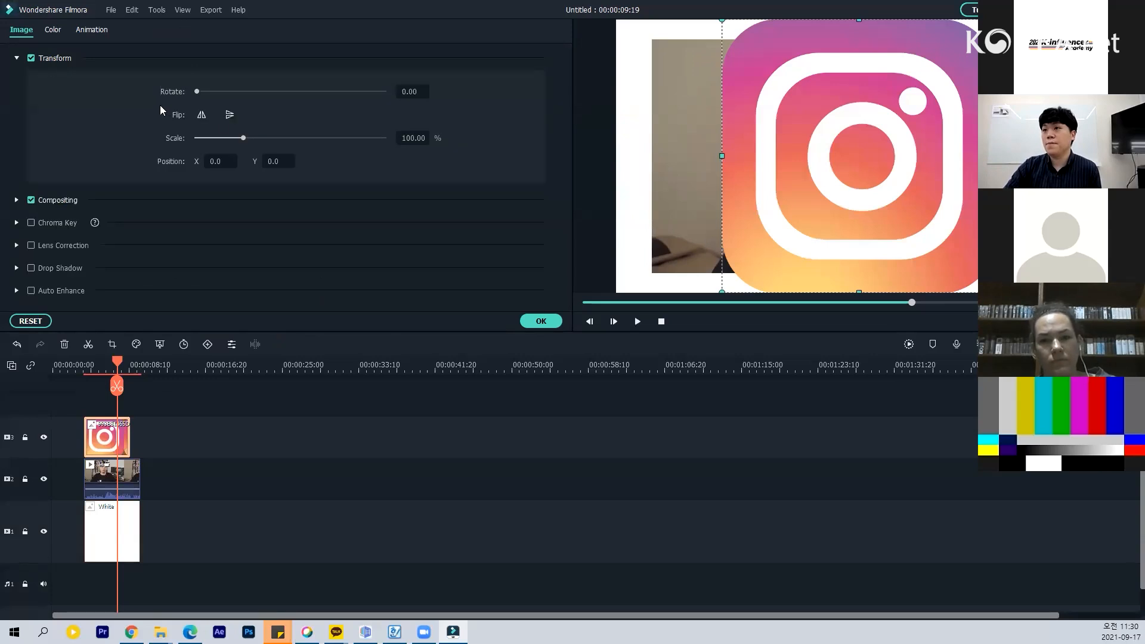
left_click_drag(243, 139, 203, 140)
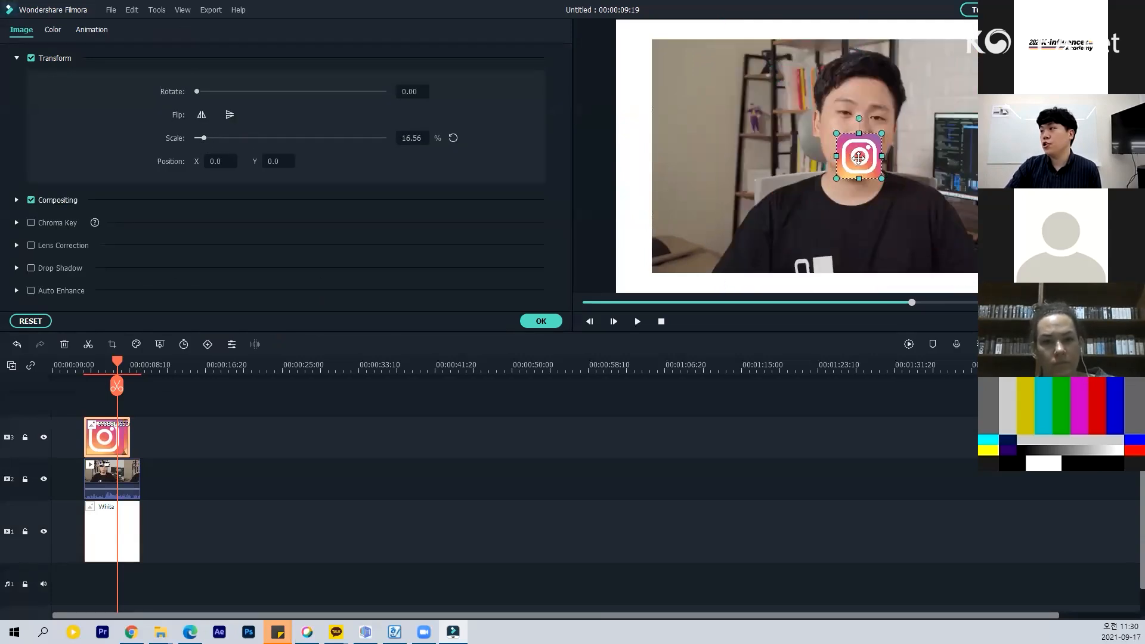
left_click_drag(865, 154, 954, 96)
left_click_drag(1072, 37, 1085, 40)
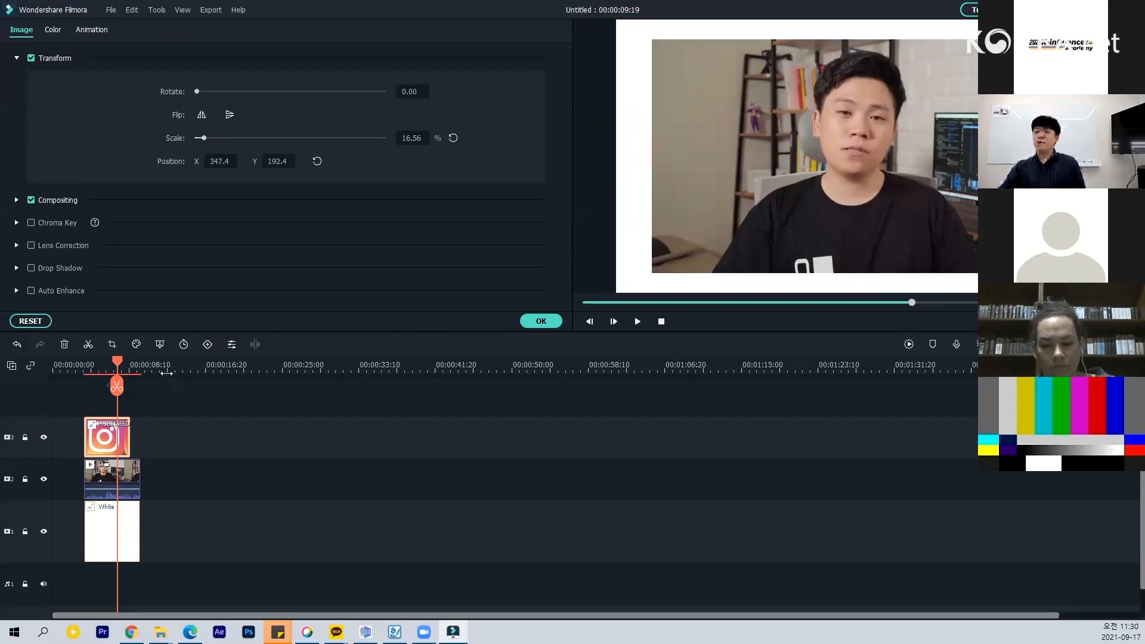
Review the transform settings of the talking-head clip and the white background, and close the settings
scroll(166, 373, "up", 5)
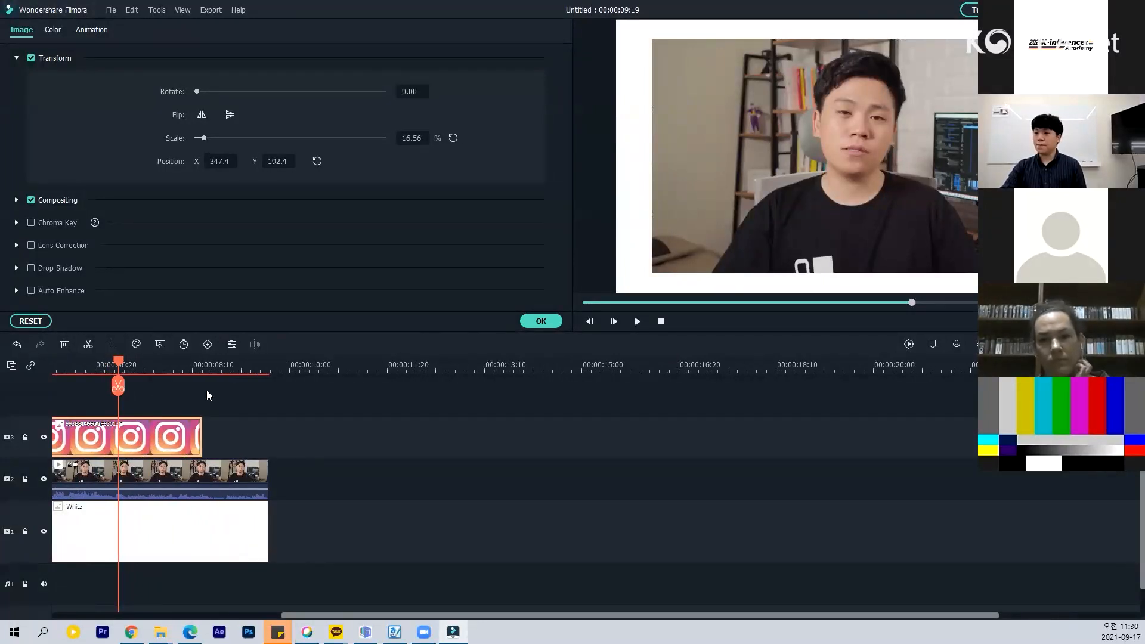
left_click(148, 477)
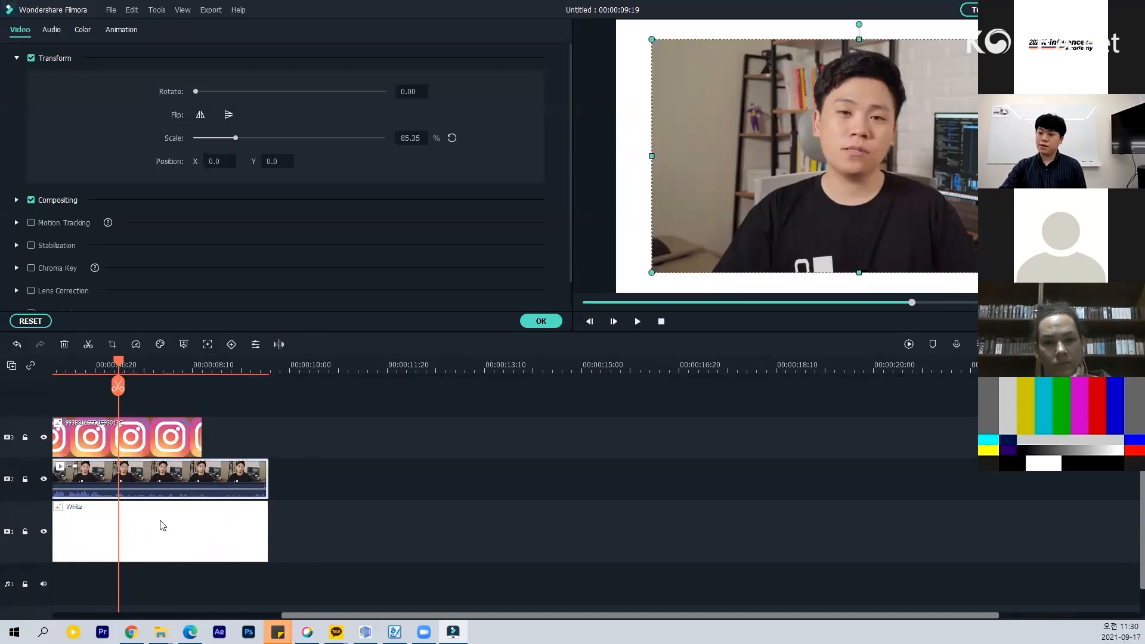
left_click(167, 525)
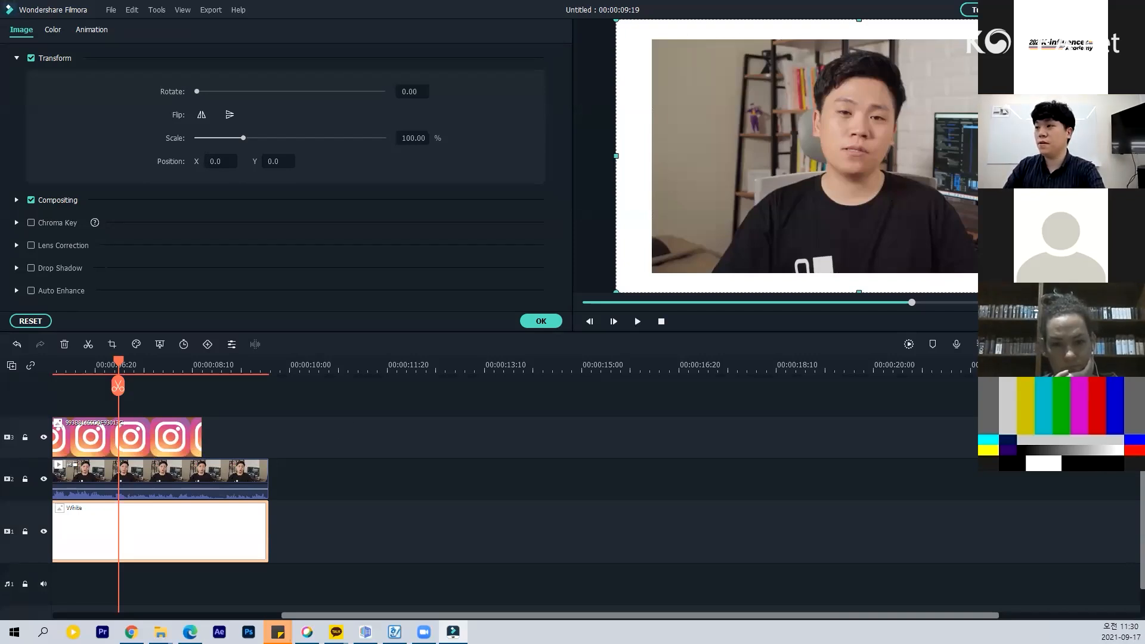
left_click(541, 321)
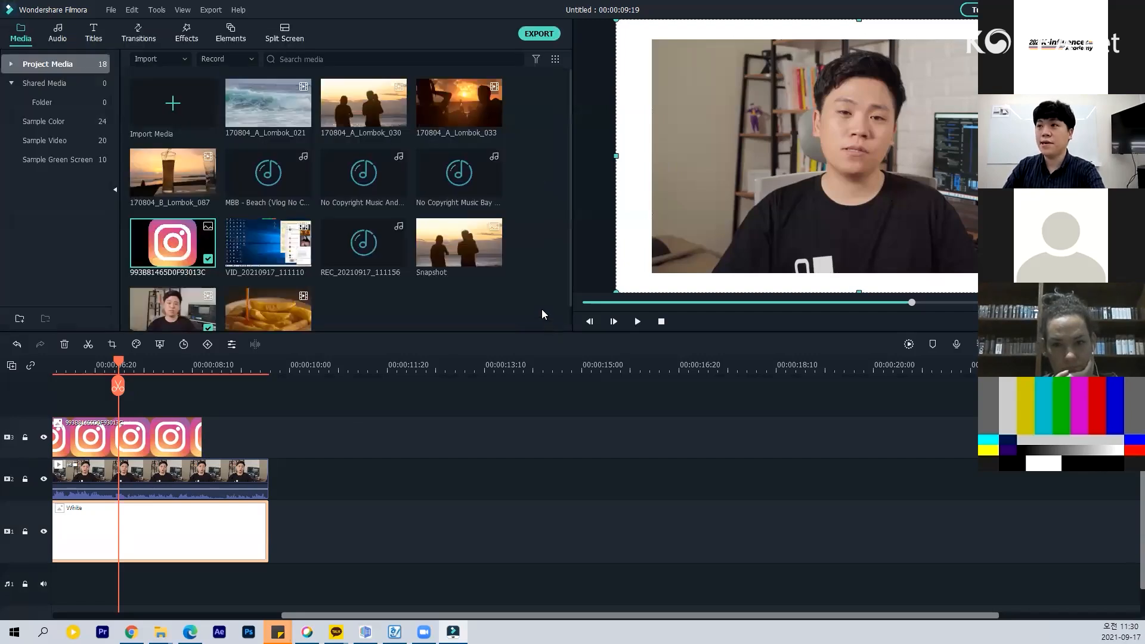
Try the Subtitle 6 preset on a new track above the Instagram logo, and undo its placement
left_click(94, 37)
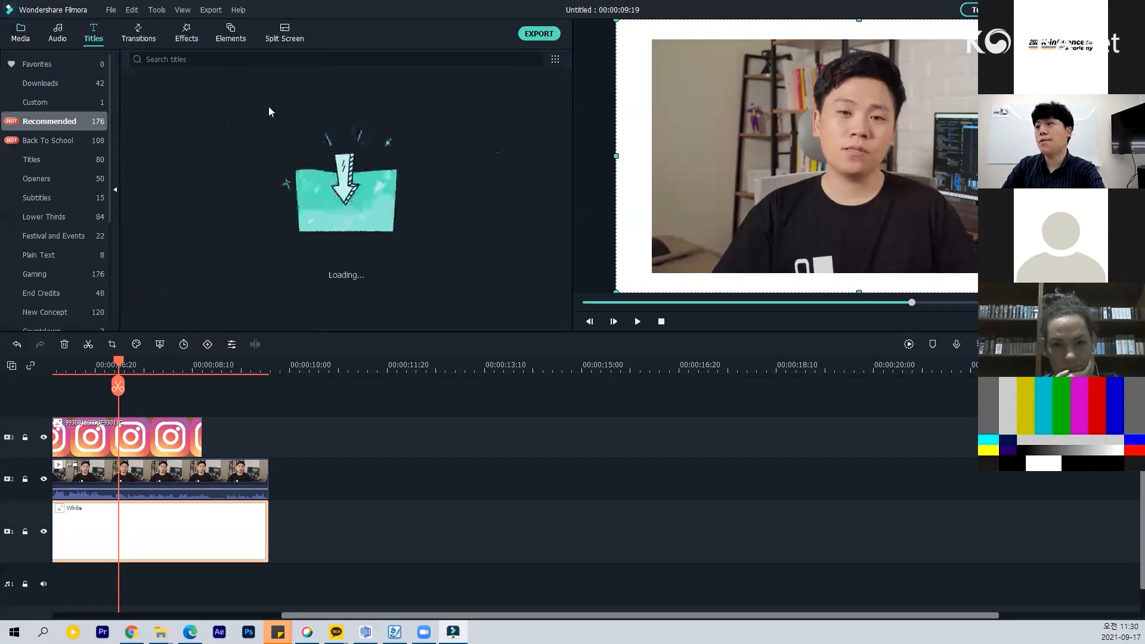
left_click(61, 161)
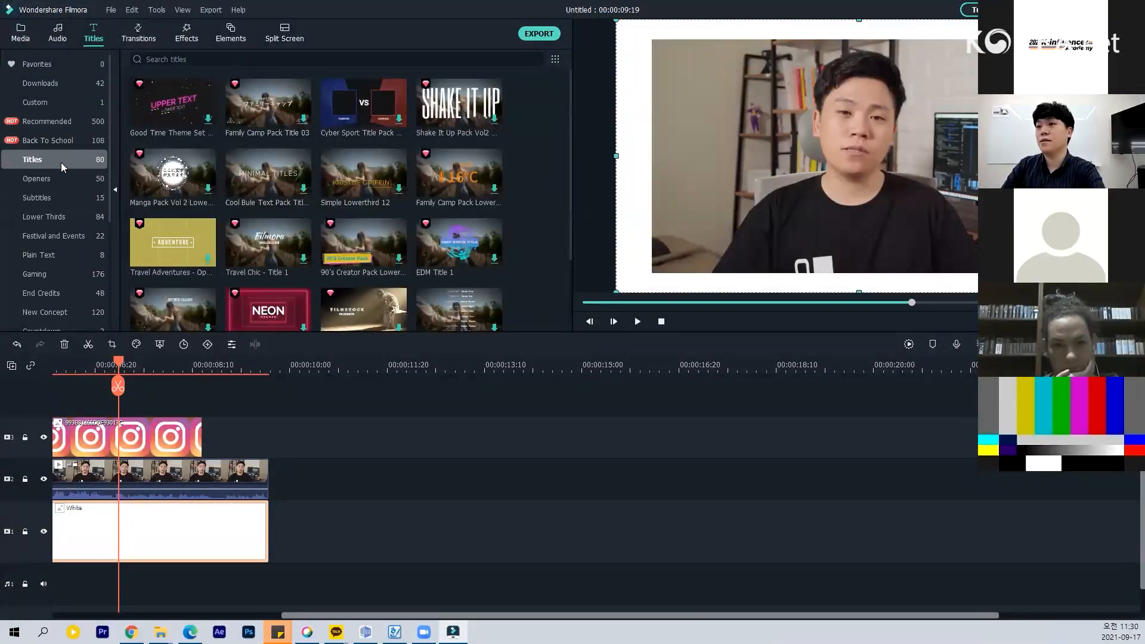
left_click(67, 202)
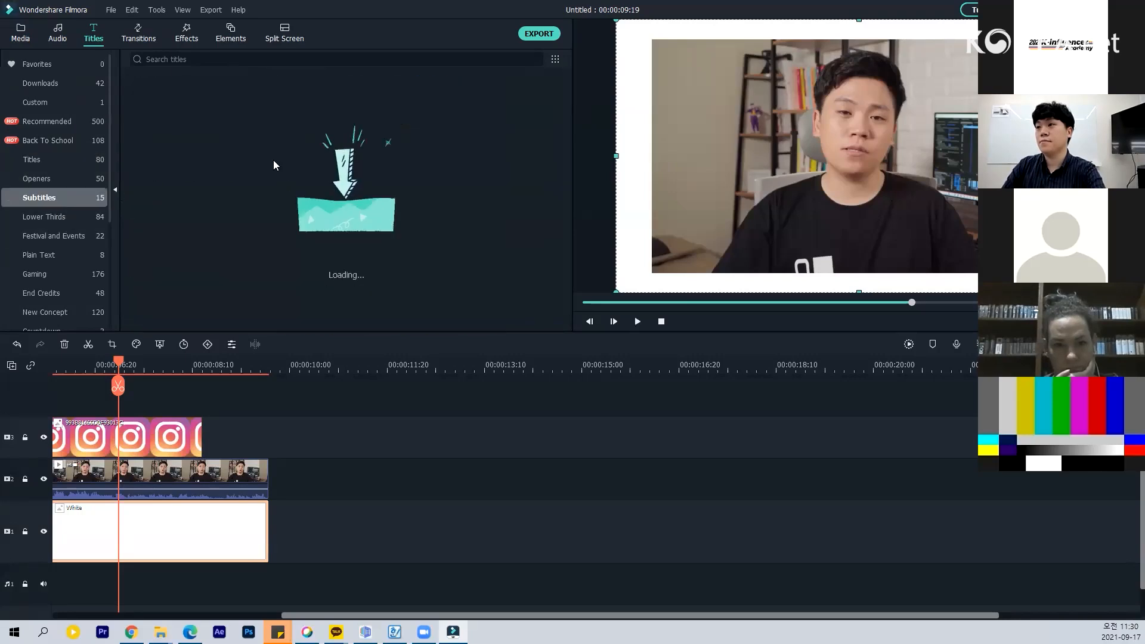
left_click_drag(272, 180, 59, 398)
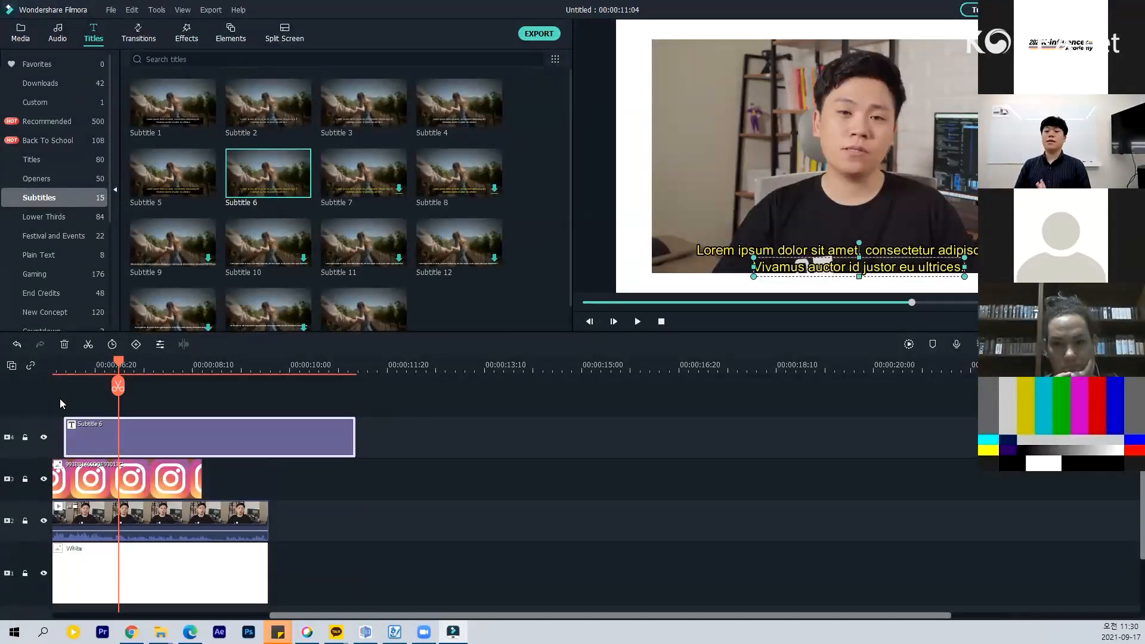
key("ctrl+z")
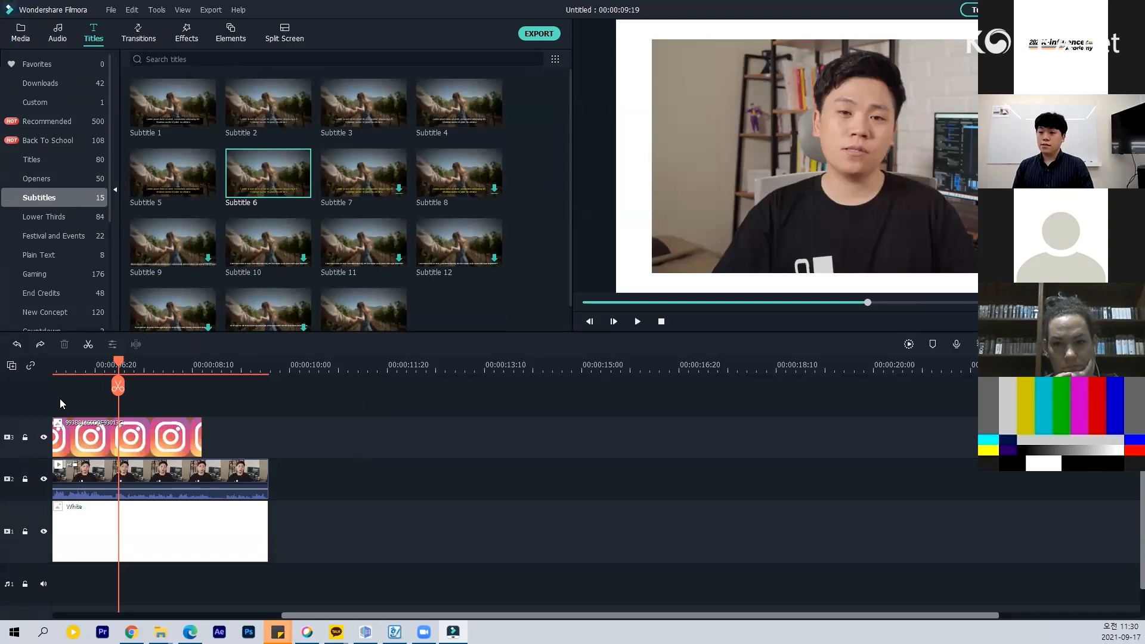
Close the empty gap before the stacked clips so they start at the beginning of the timeline
left_click_drag(183, 370, 238, 389)
left_click_drag(123, 360, 301, 381)
left_click(279, 436)
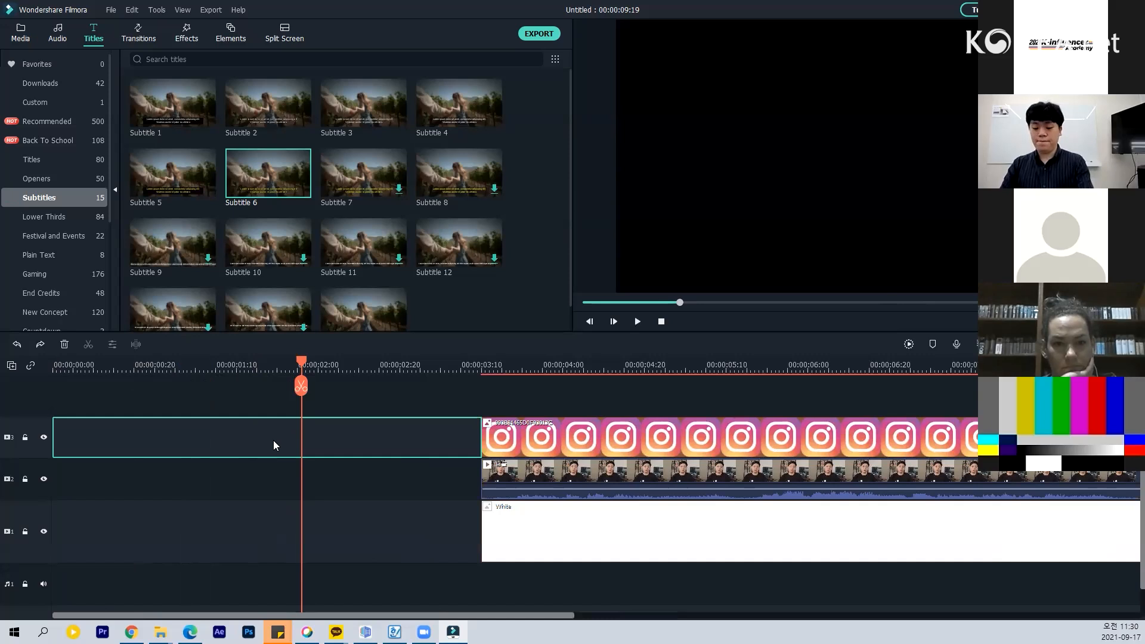
key("Delete")
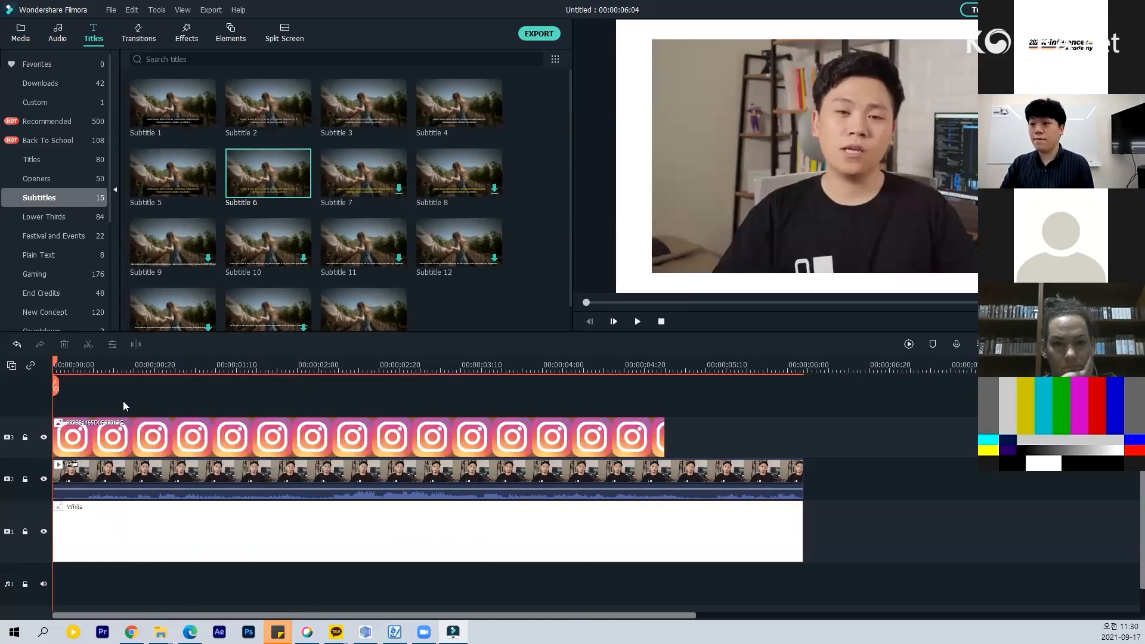
left_click(125, 365)
left_click(136, 463)
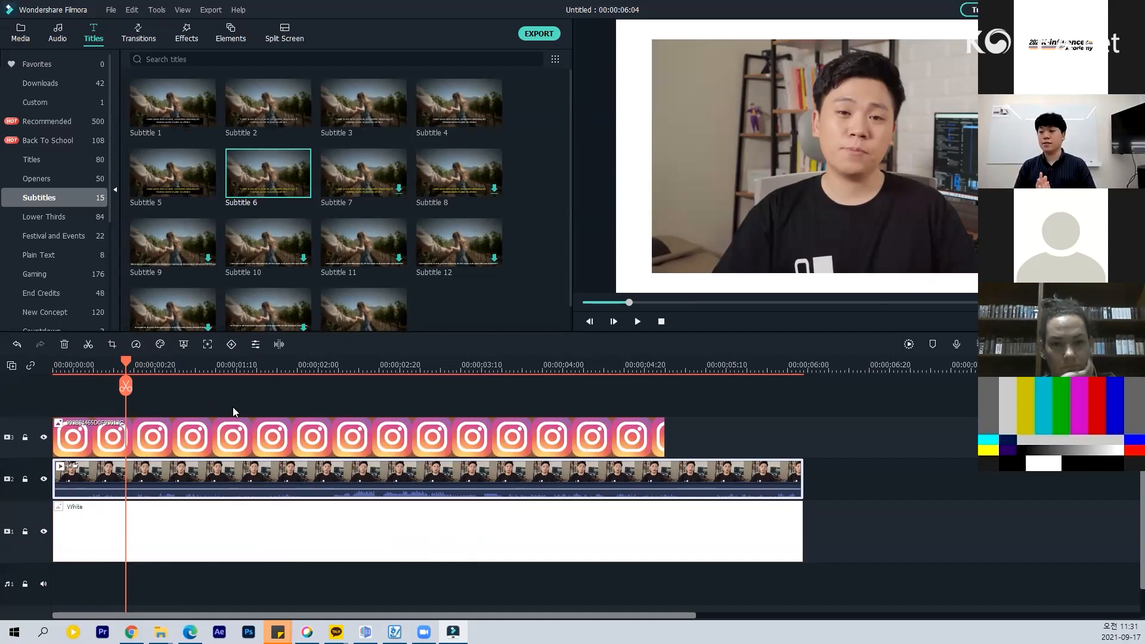
left_click(249, 439)
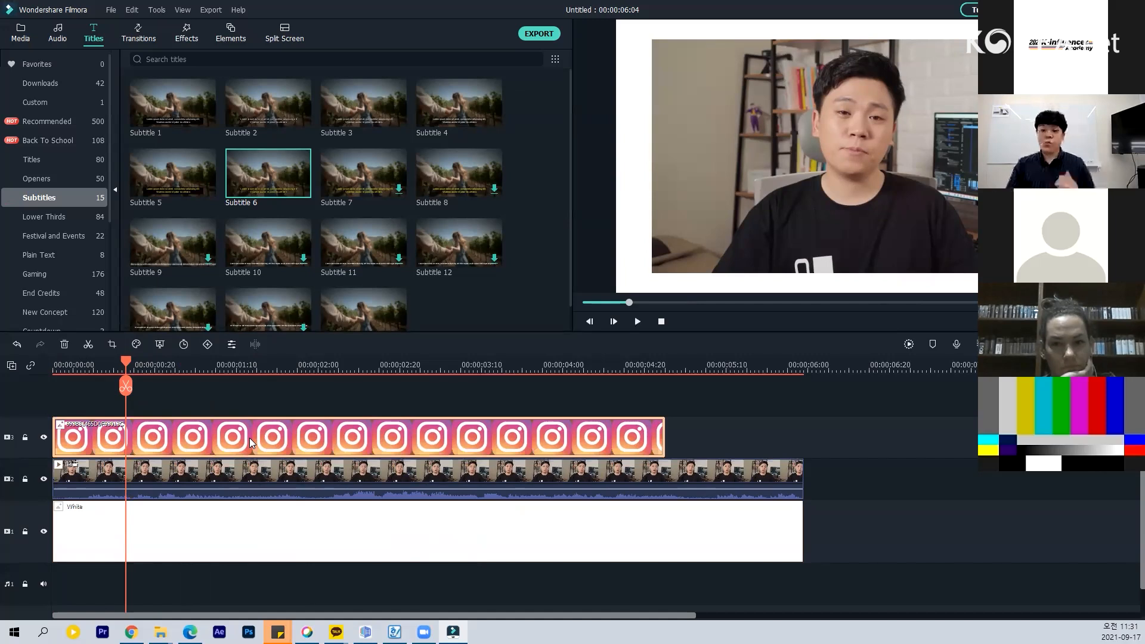
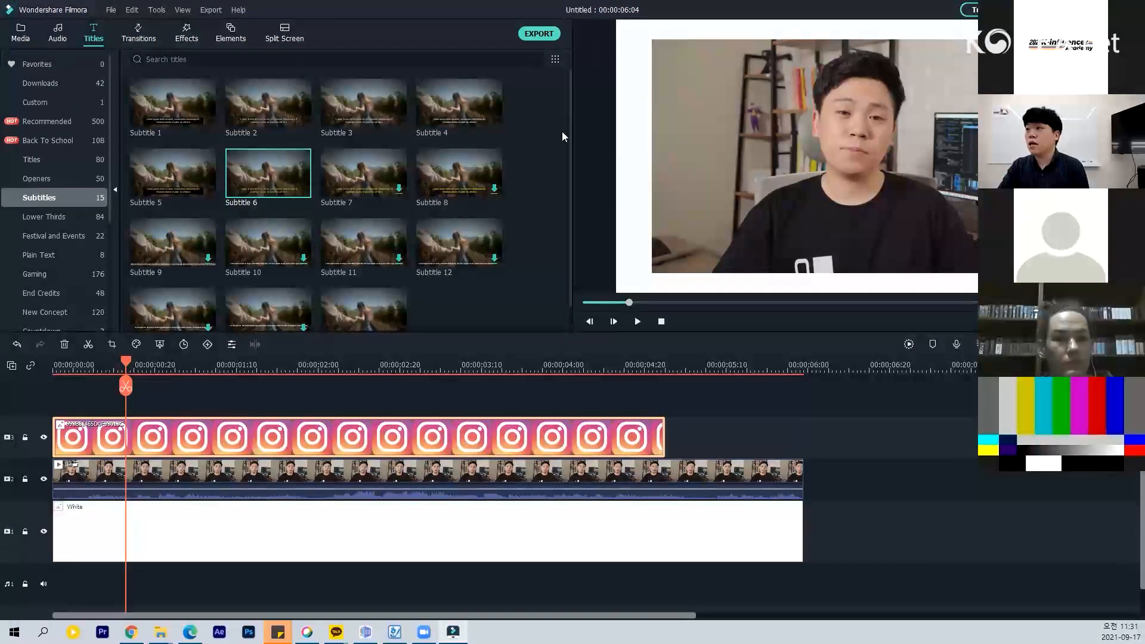
Delete the logo, the talking-head clip and the white background together from the timeline
left_click_drag(850, 437, 426, 529)
key("Delete")
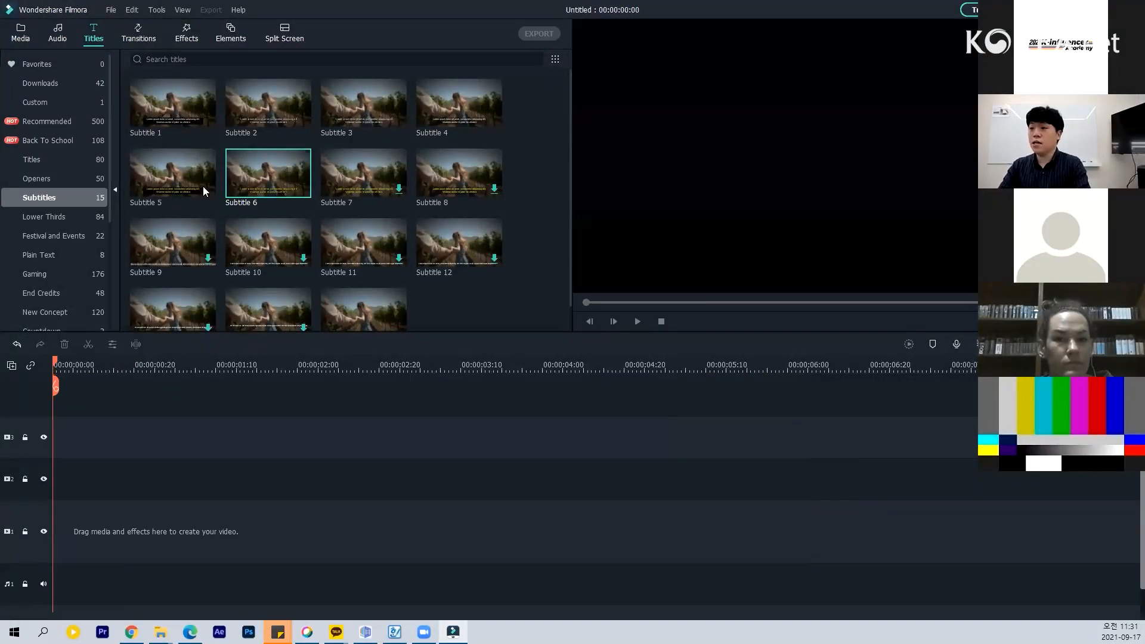
Import the stunning-female-model video from the 연습2 folder and place it at the start of video track 1
left_click(32, 37)
scroll(387, 291, "down", 1)
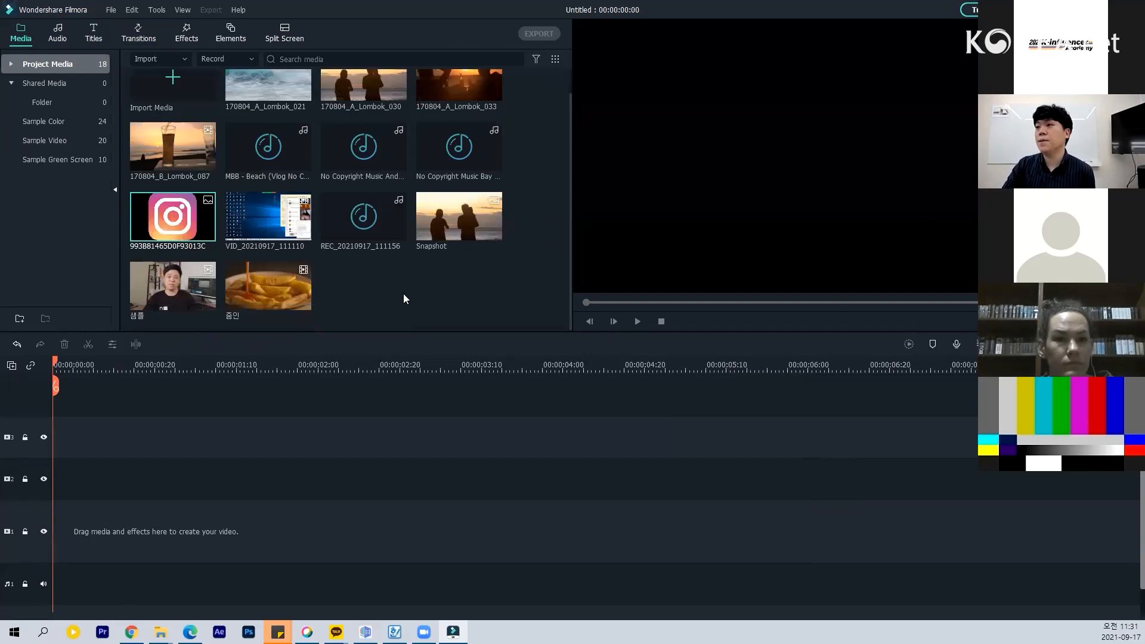
scroll(398, 295, "up", 1)
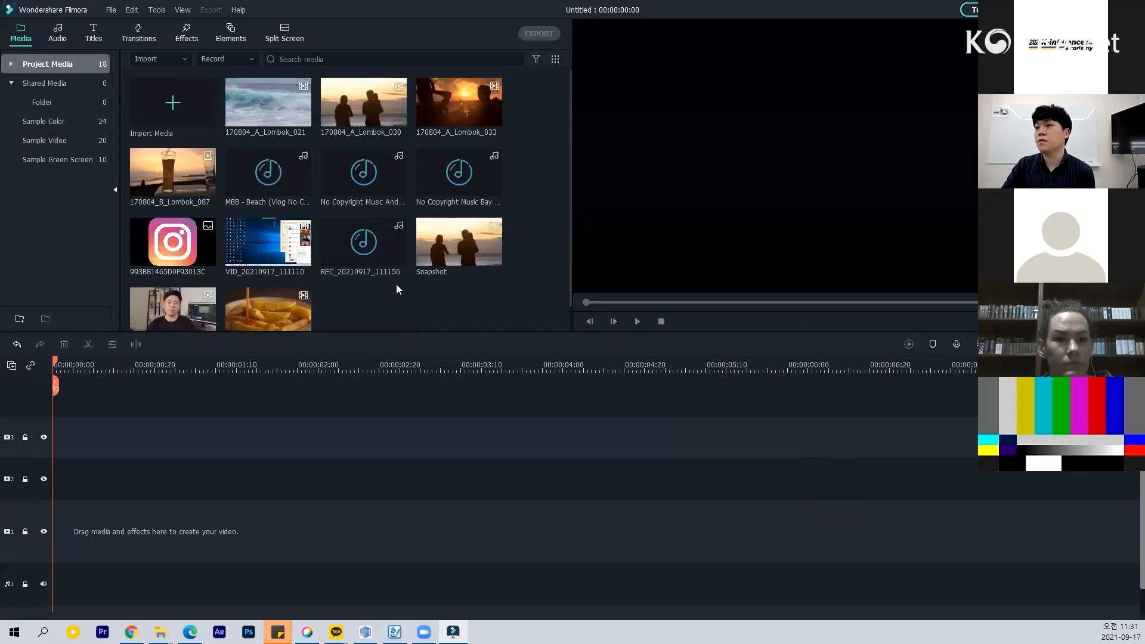
double_click(376, 309)
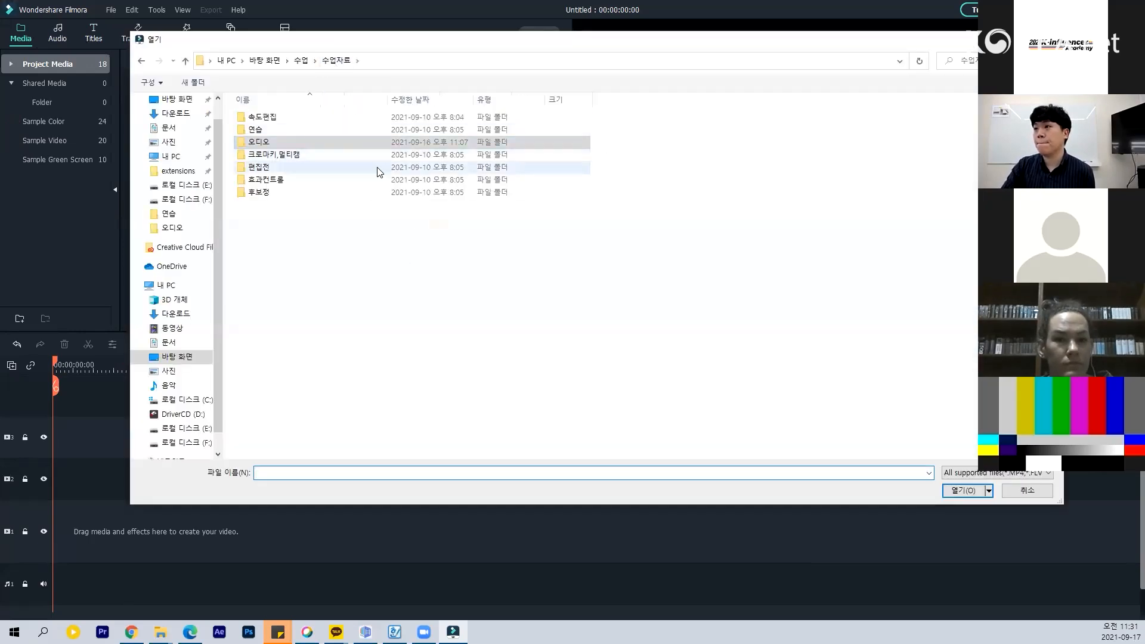
left_click(304, 61)
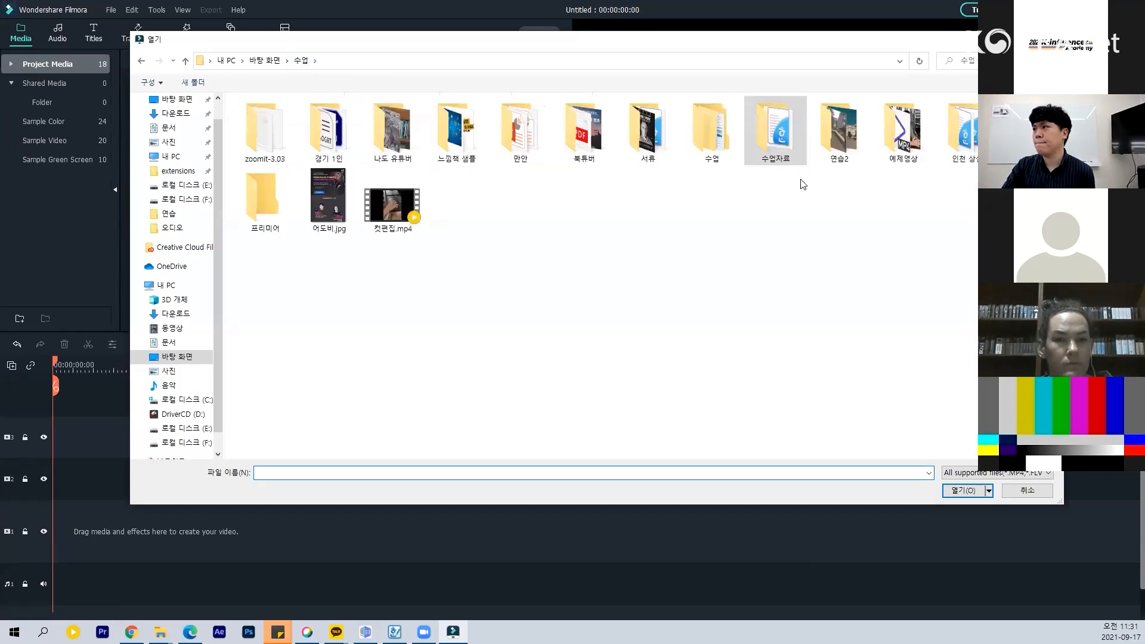
double_click(839, 134)
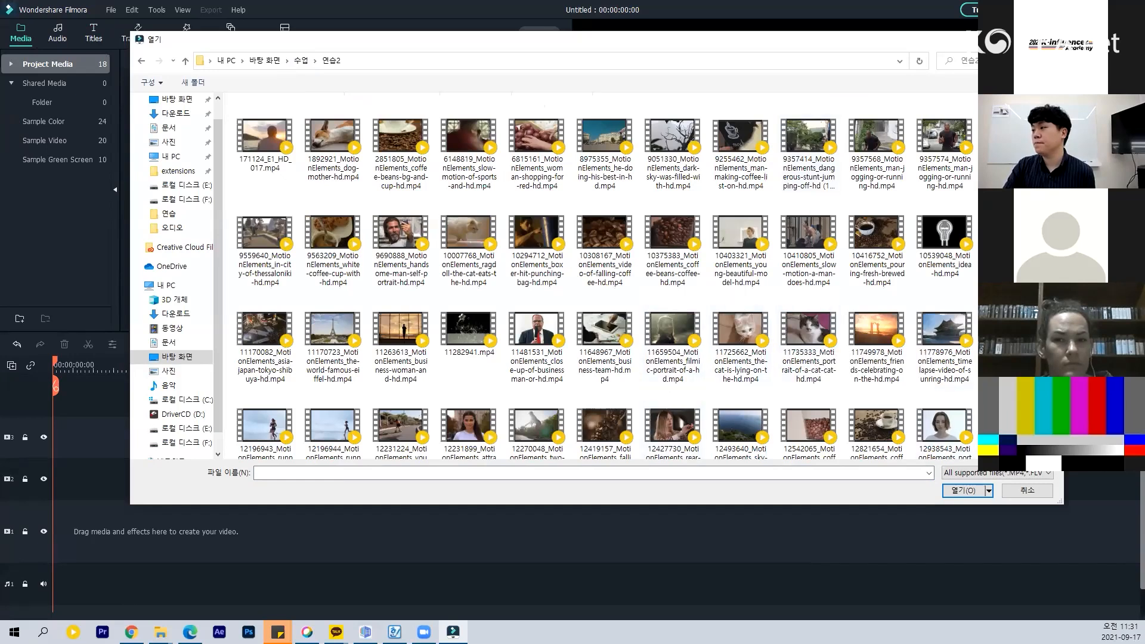
left_click(1008, 427)
key("Return")
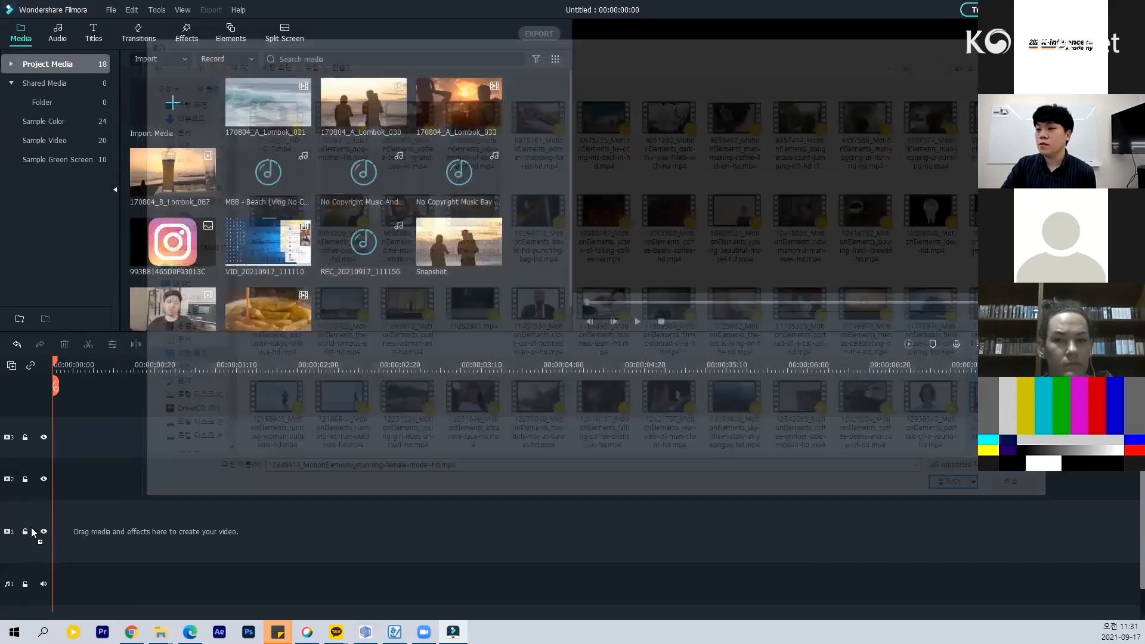
left_click(642, 338)
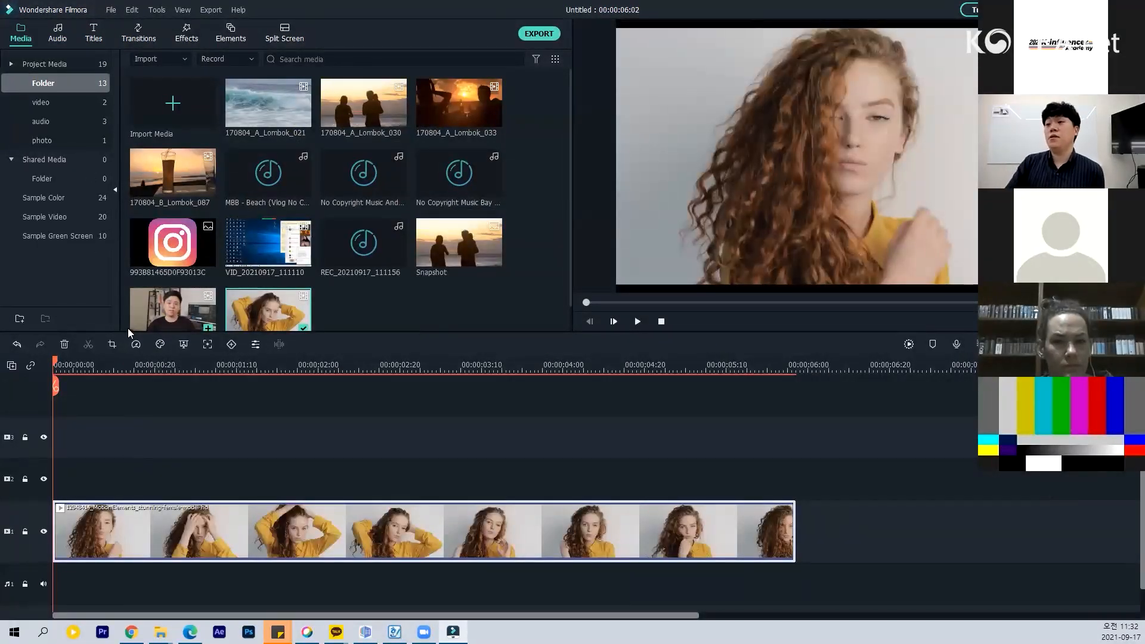
Preview the 4:3, 1:1 and Original Ratio crop options on the stunning-female-model clip
left_click_drag(55, 362, 226, 398)
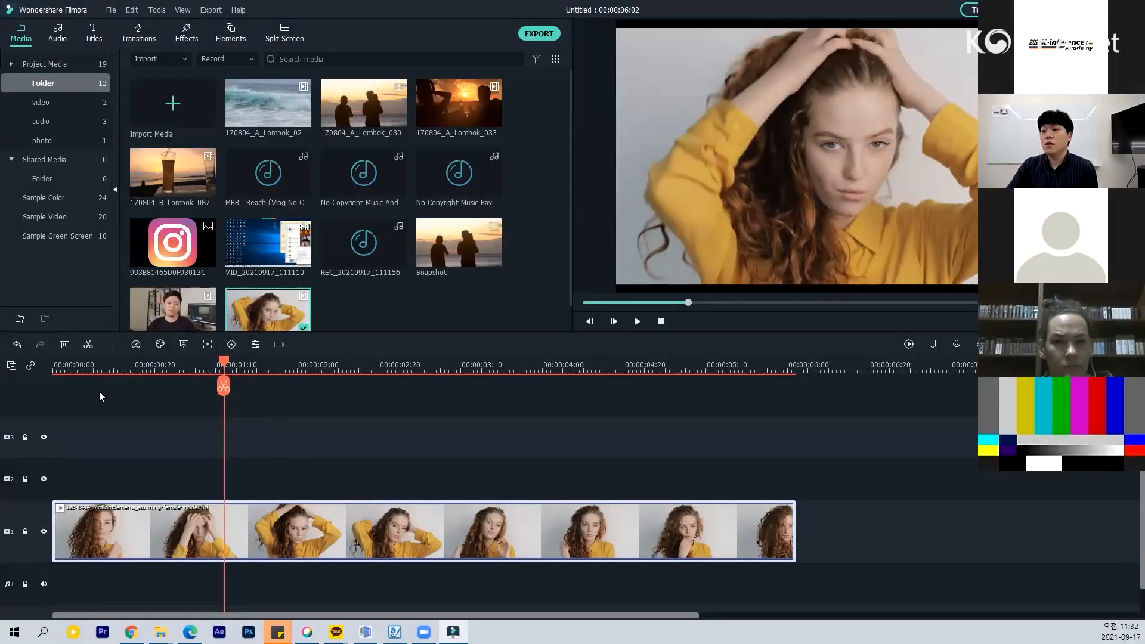
left_click(112, 345)
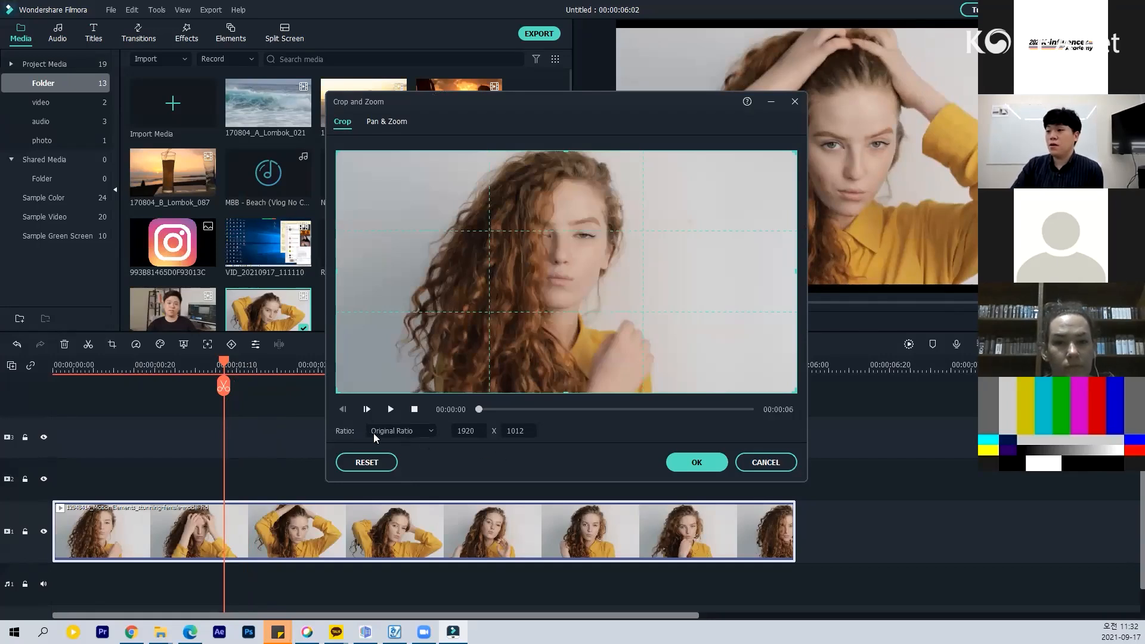
left_click(411, 435)
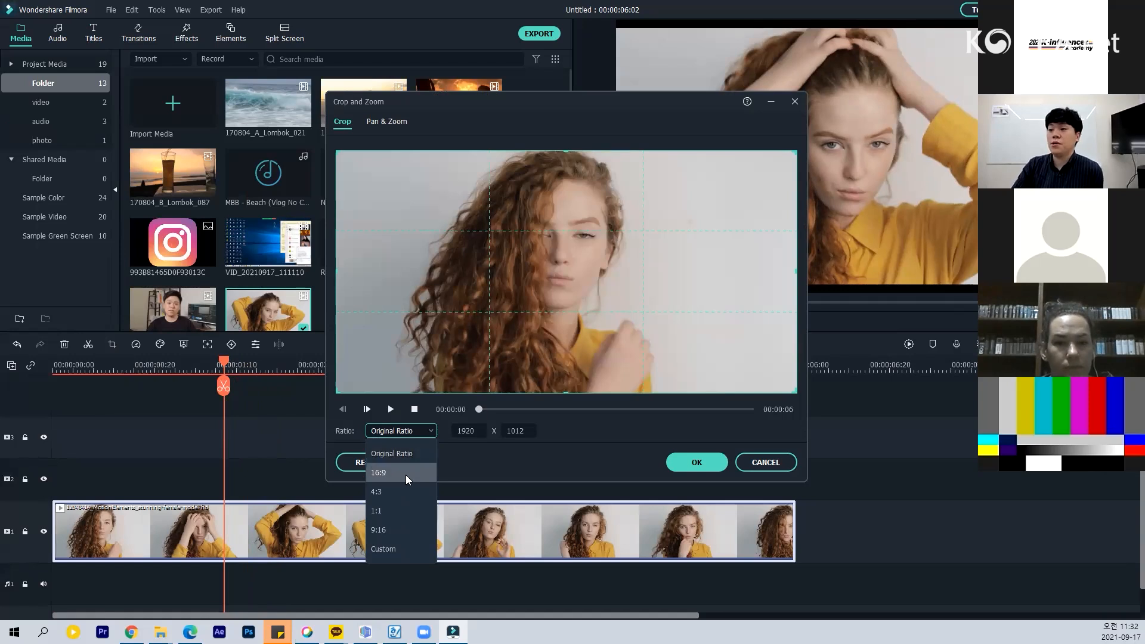
left_click(403, 486)
left_click(410, 435)
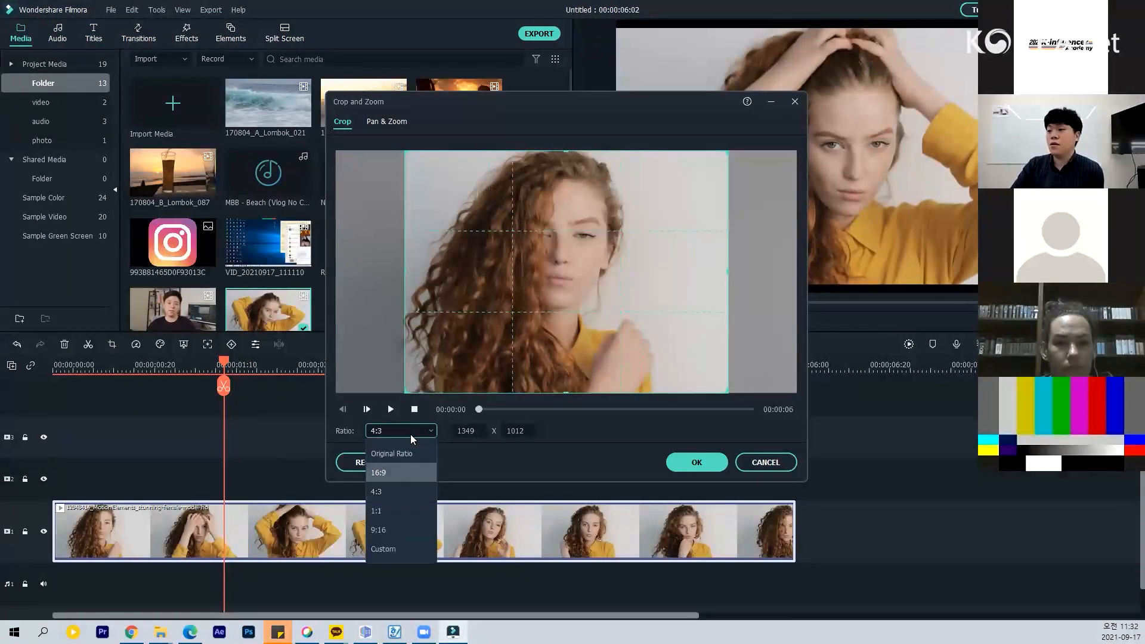
left_click(404, 506)
left_click(395, 431)
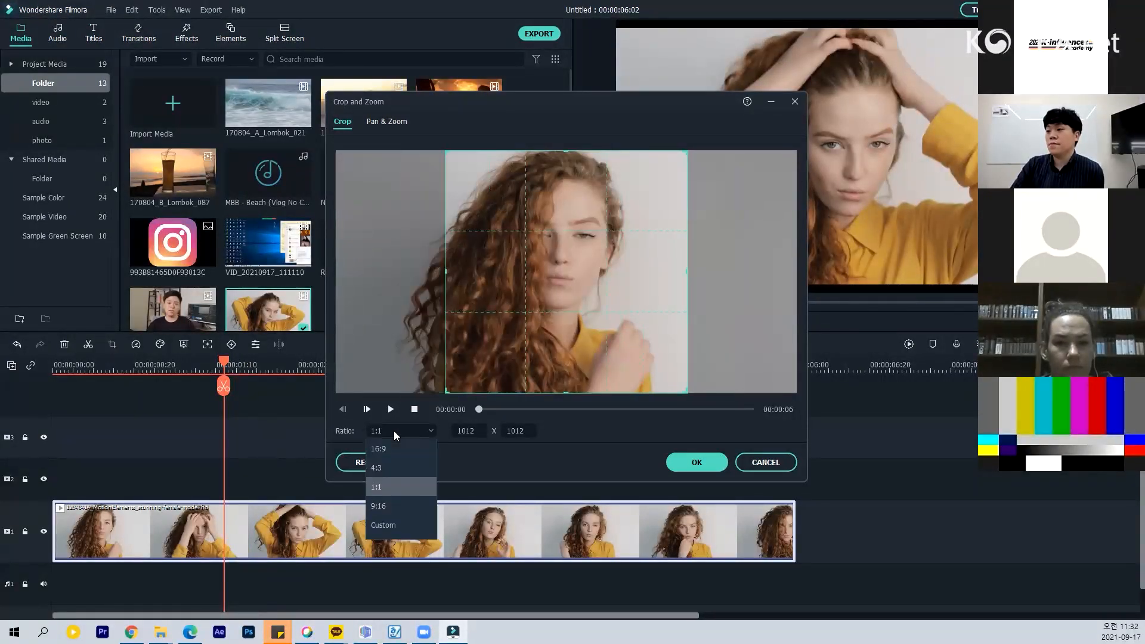
left_click(407, 455)
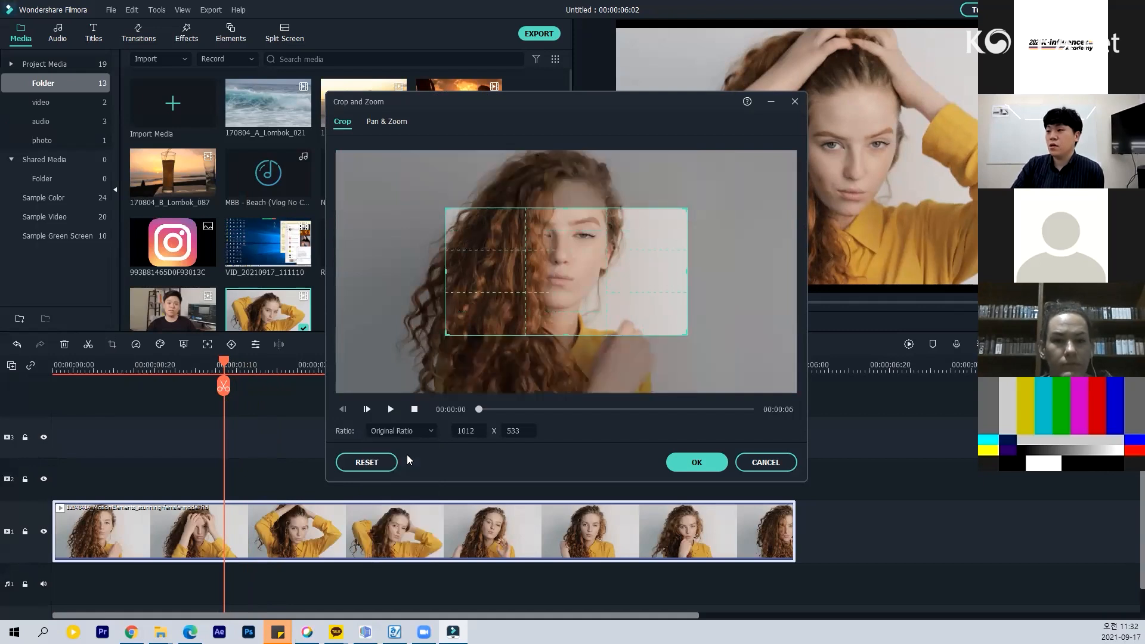
Try an Original Ratio crop of 1588 x 837 around the model, apply it, and undo the crop
left_click_drag(589, 305, 501, 248)
left_click_drag(599, 278, 738, 352)
mouse_move(639, 236)
left_mouse_down()
mouse_move(640, 255)
mouse_move(650, 240)
left_mouse_up()
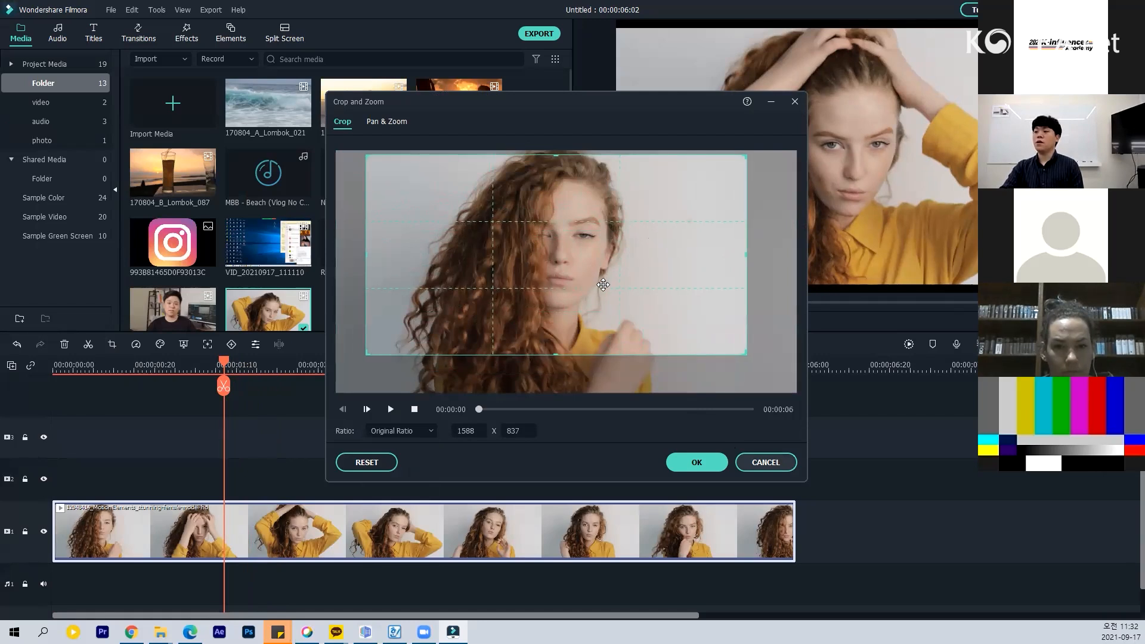
left_click(698, 464)
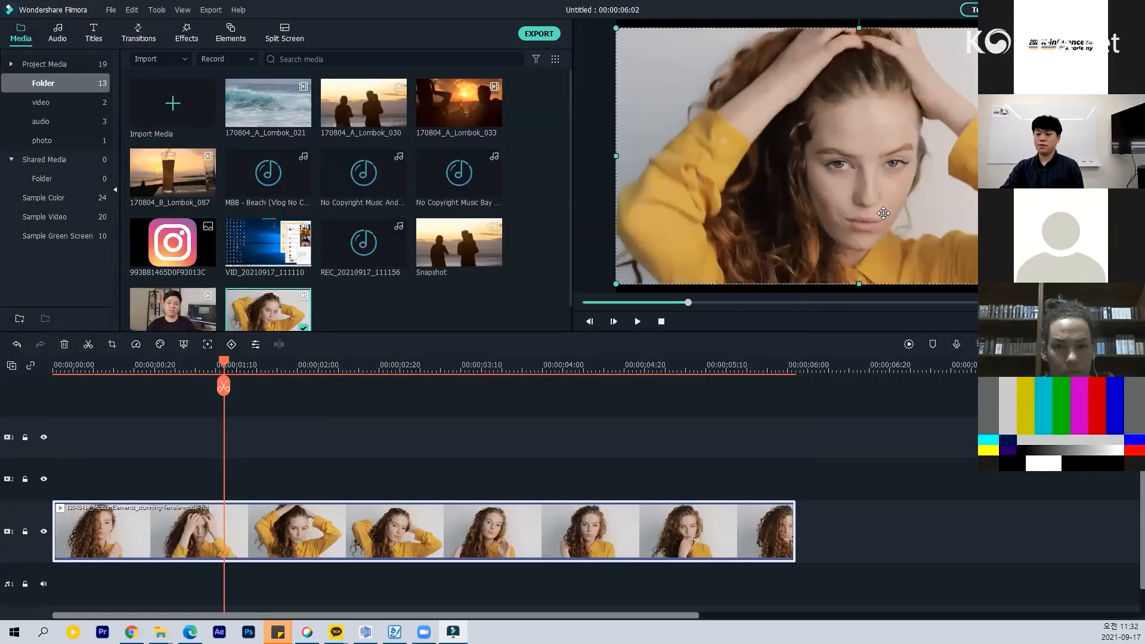
key("ctrl+z")
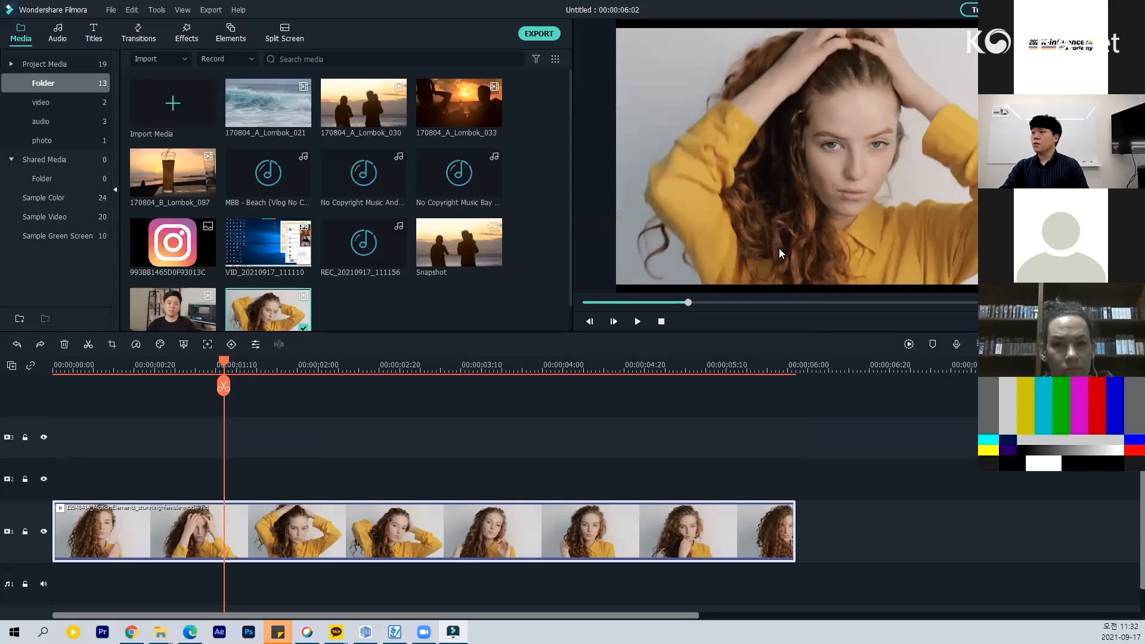
Crop the model clip to a 1:1 ratio at 1012 x 1012
left_click(108, 345)
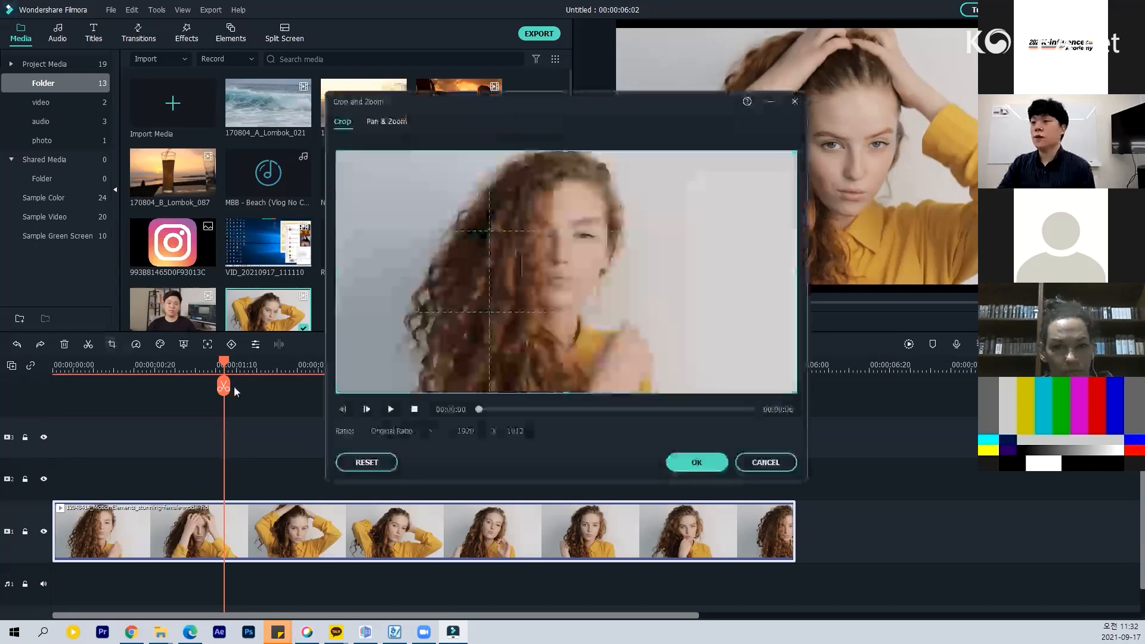
left_click(391, 429)
left_click(384, 511)
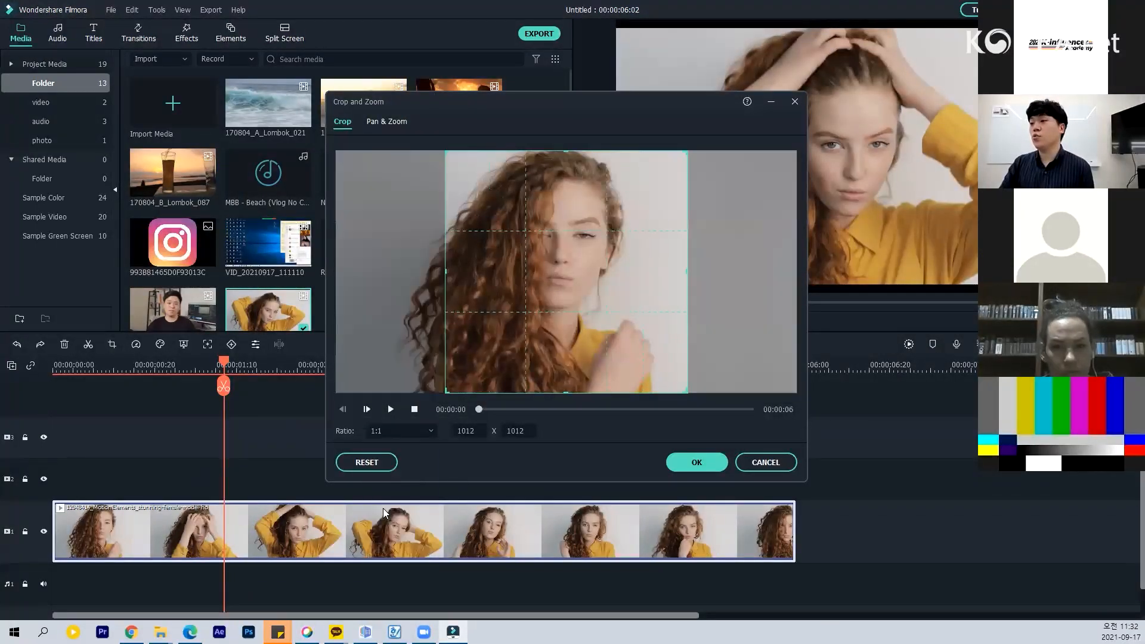
left_click(715, 464)
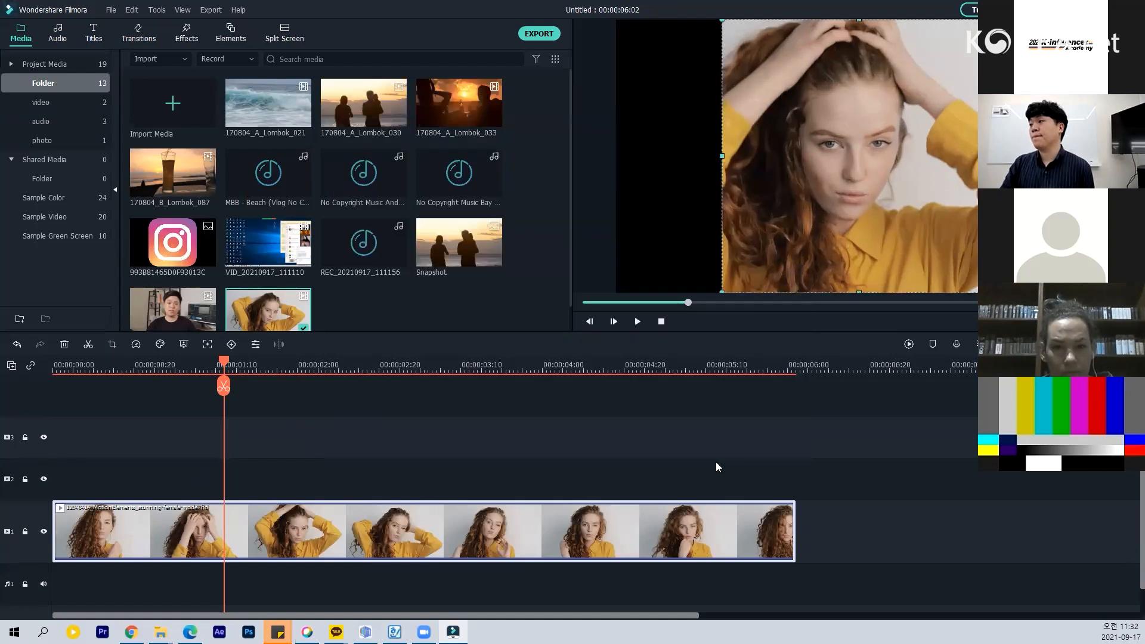
Layer the model clip on video track 2 above 170804_A_Lombok_033 on track 1, and scale the model clip to 59.87%
left_click_drag(343, 556, 356, 483)
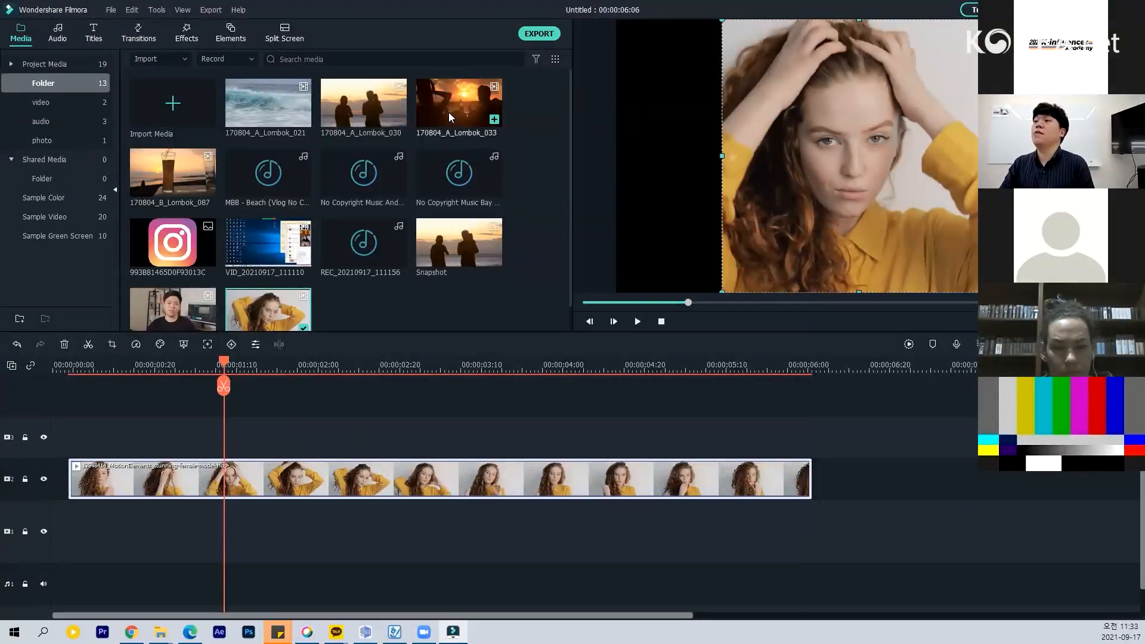
left_click_drag(458, 105, 62, 521)
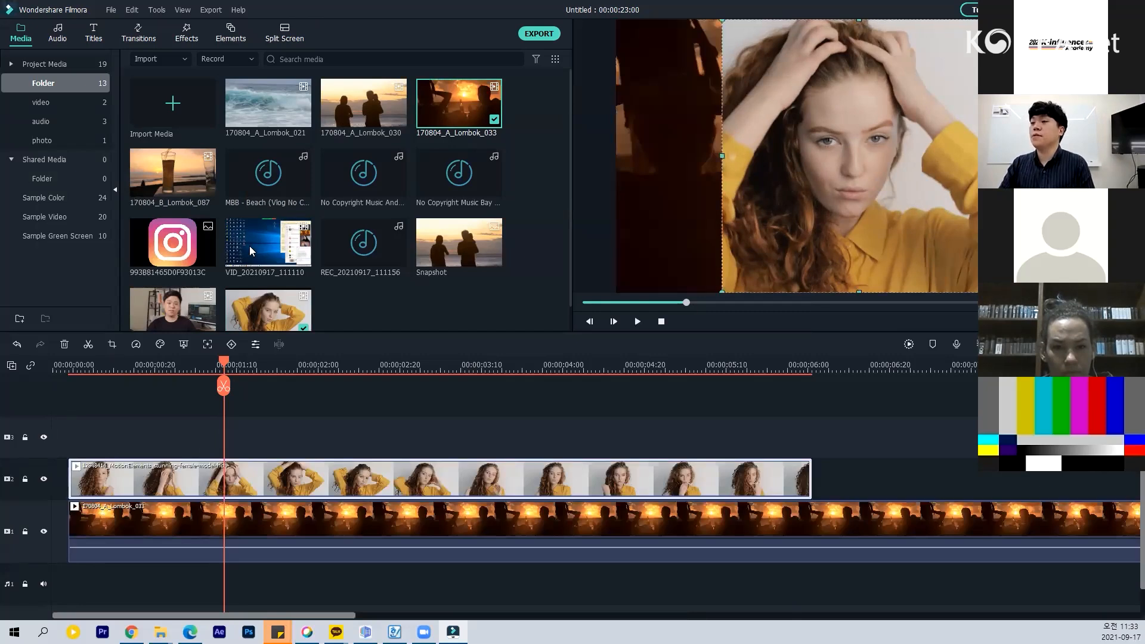
left_click(17, 59)
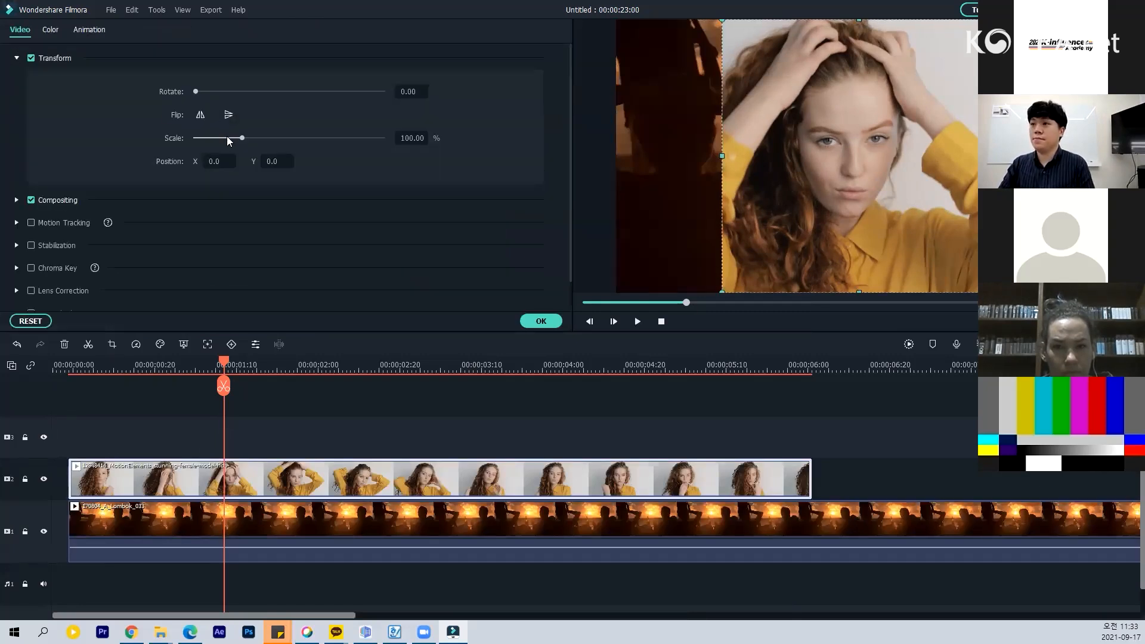
left_click_drag(229, 137, 224, 138)
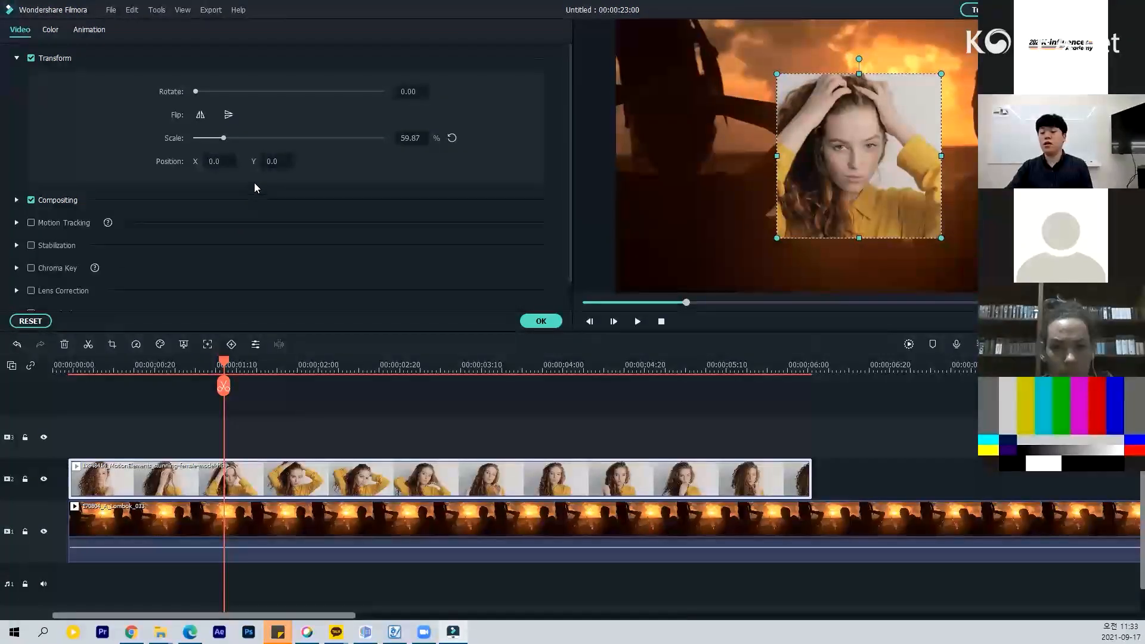
Delete the model clip and the 170804_A_Lombok_033 clip from the timeline, and close the clip settings
left_click(268, 521)
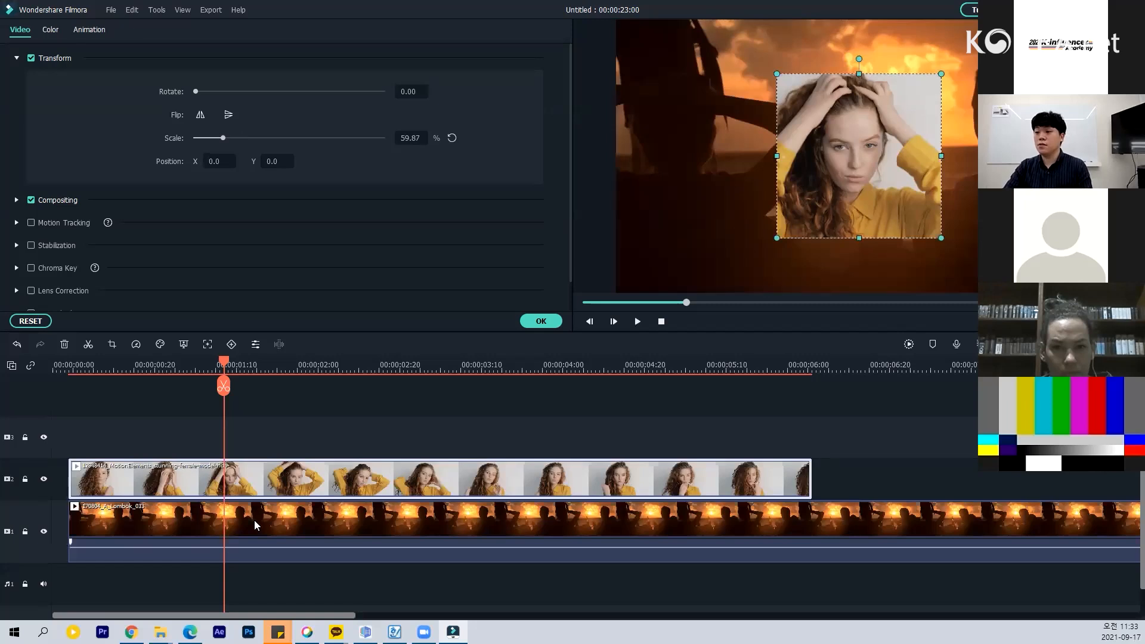
left_click(248, 495)
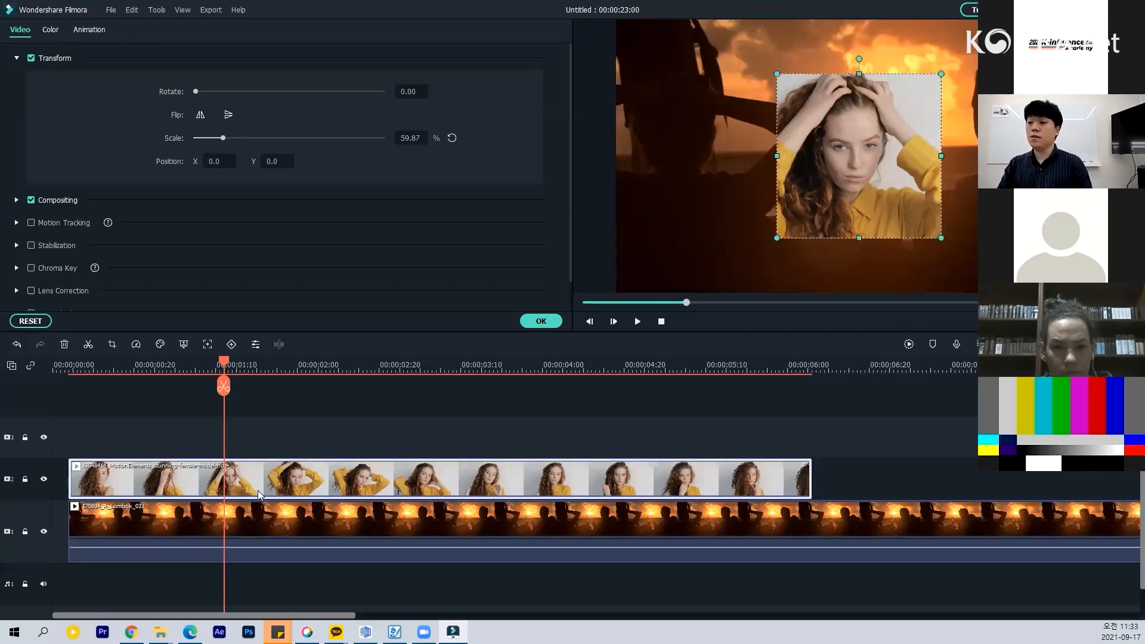
key("Delete")
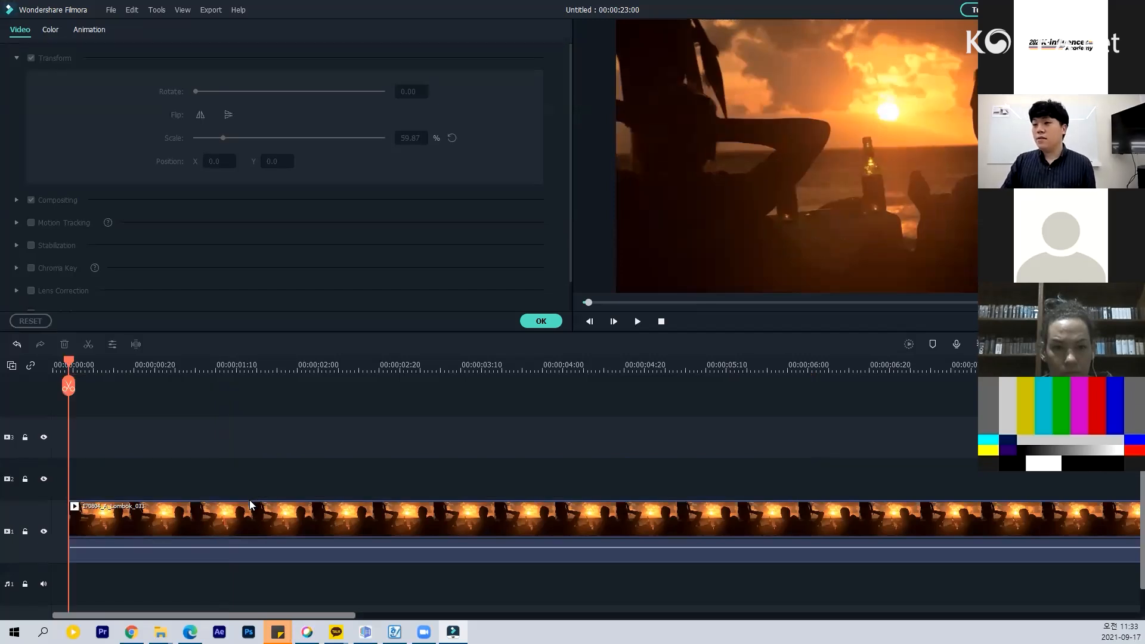
left_click(202, 523)
left_click_drag(75, 366, 191, 388)
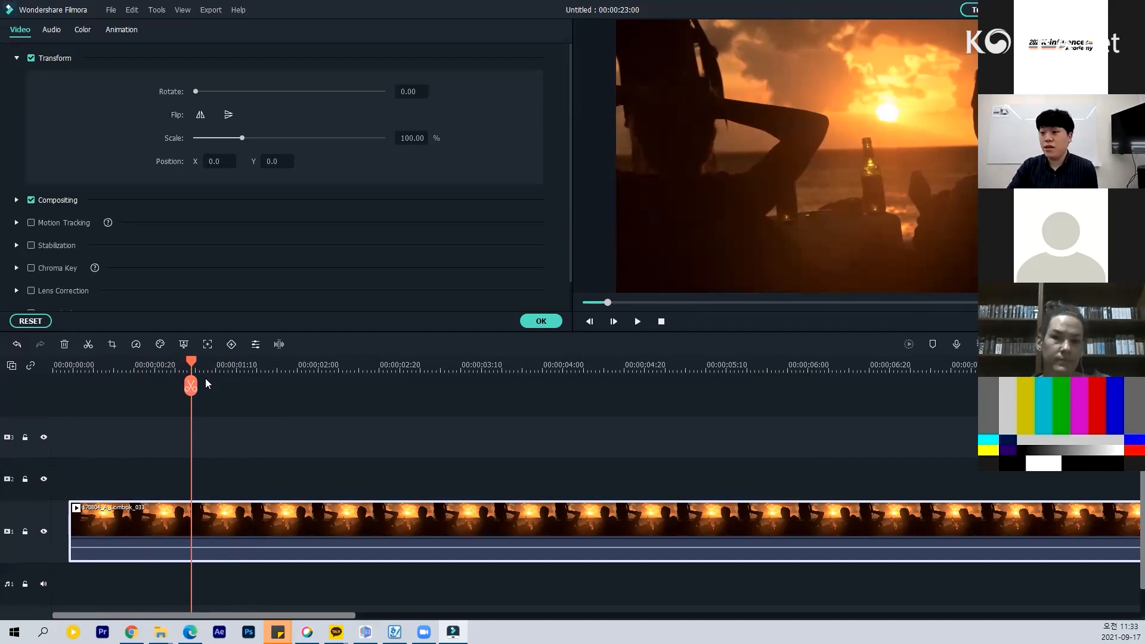
left_click_drag(269, 363, 114, 365)
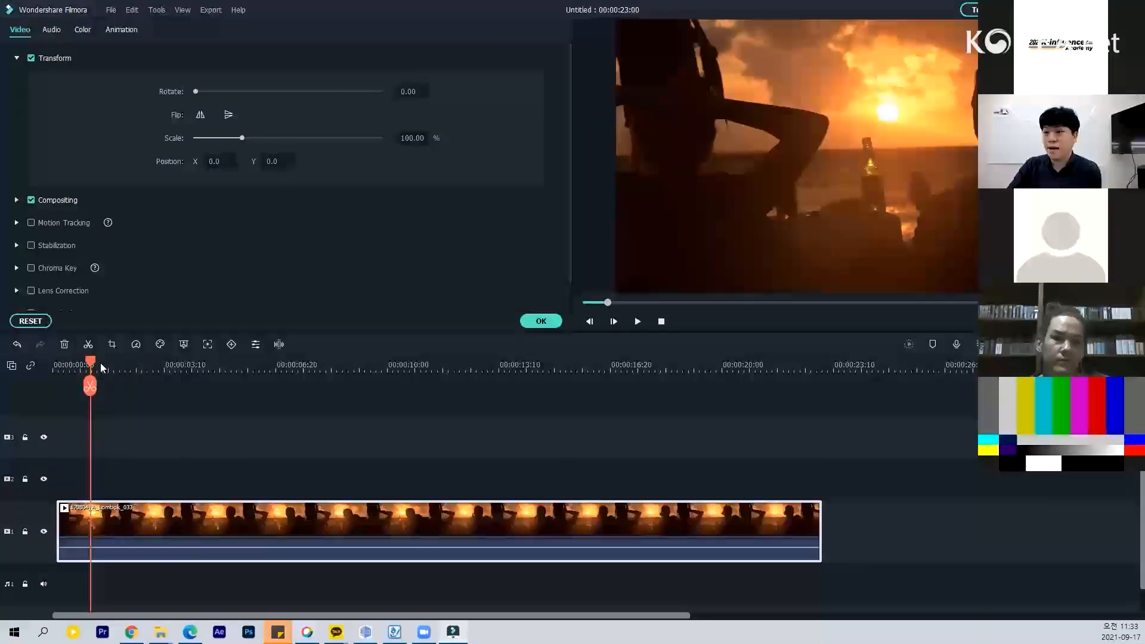
left_click(101, 365)
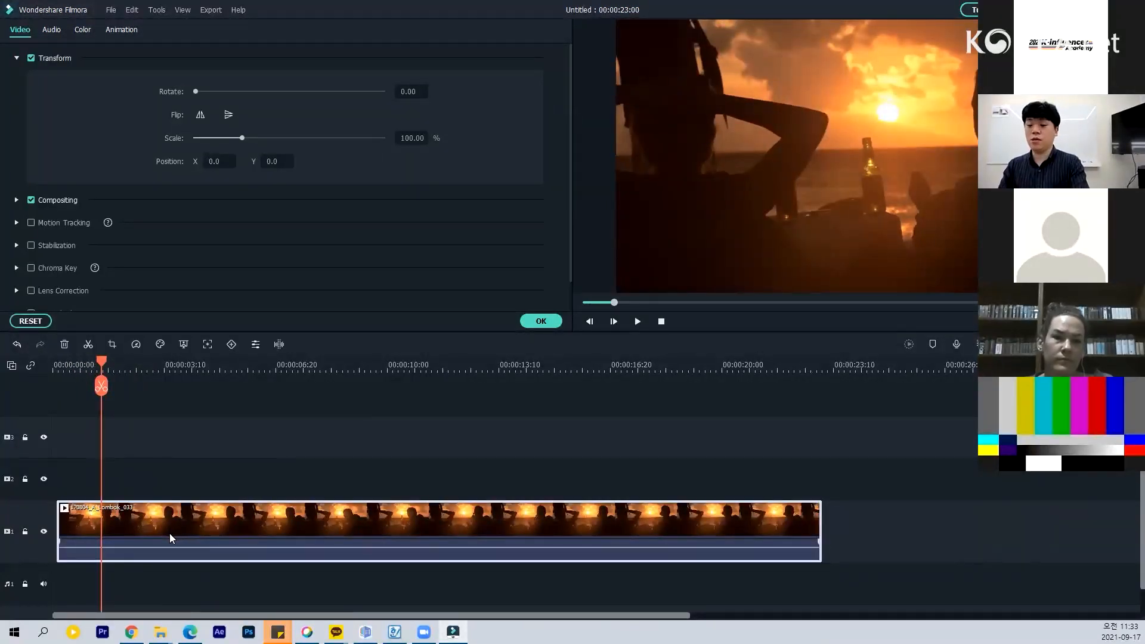
key("Delete")
left_click(539, 321)
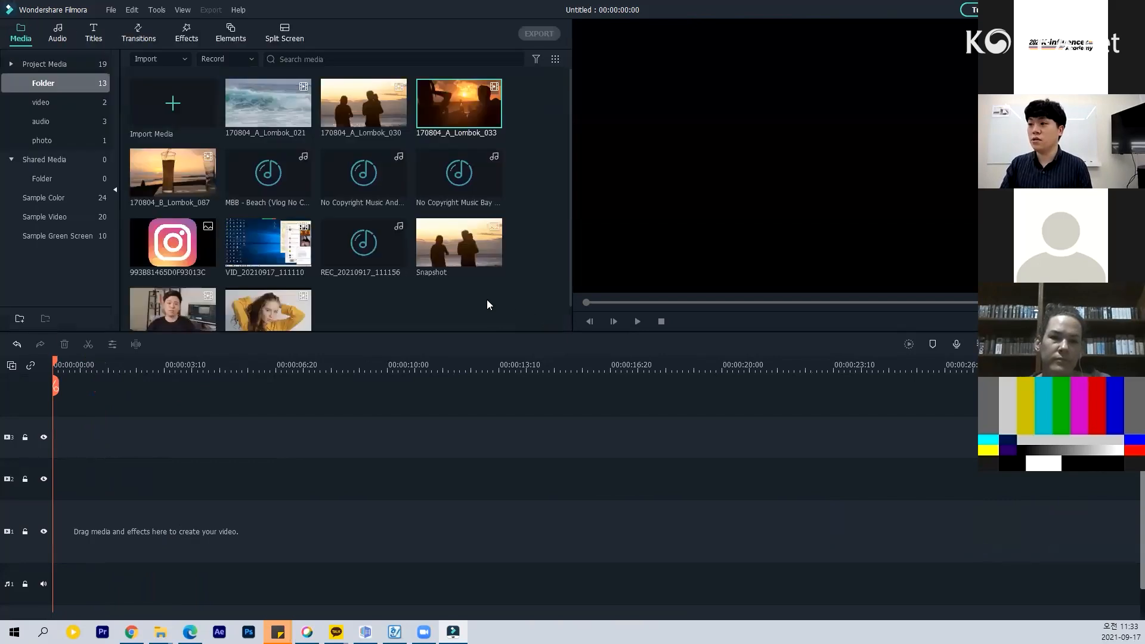
Import 달팽이.mp4 and 덩크.mov from the 속도편집 folder inside 수업자료, and agree to create proxy files
scroll(427, 250, "down", 1)
double_click(430, 253)
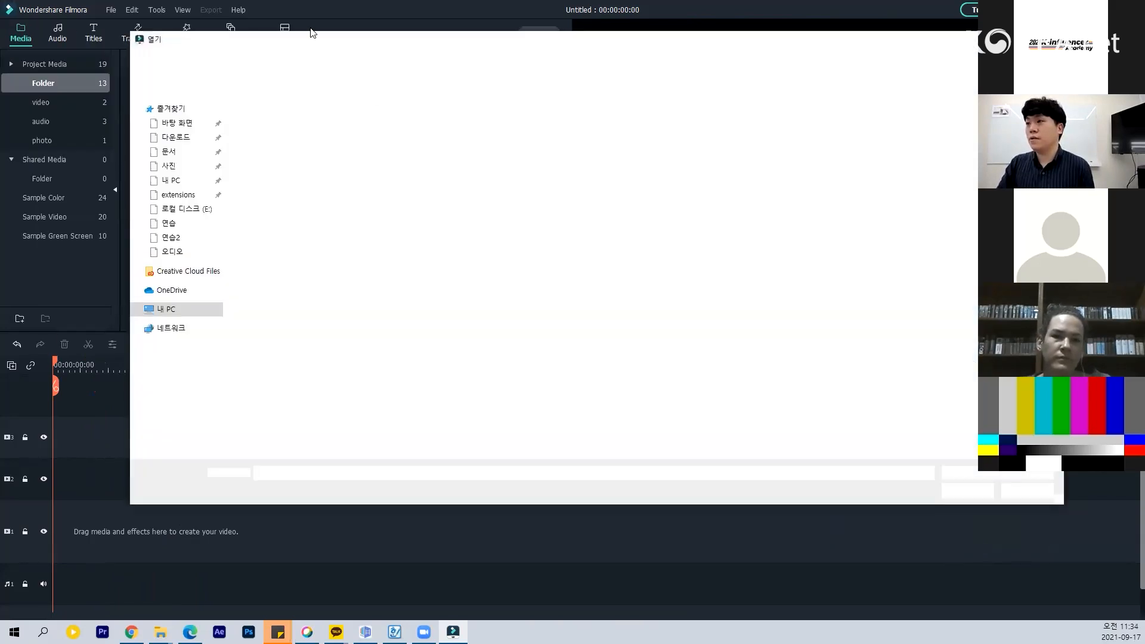
left_click(302, 60)
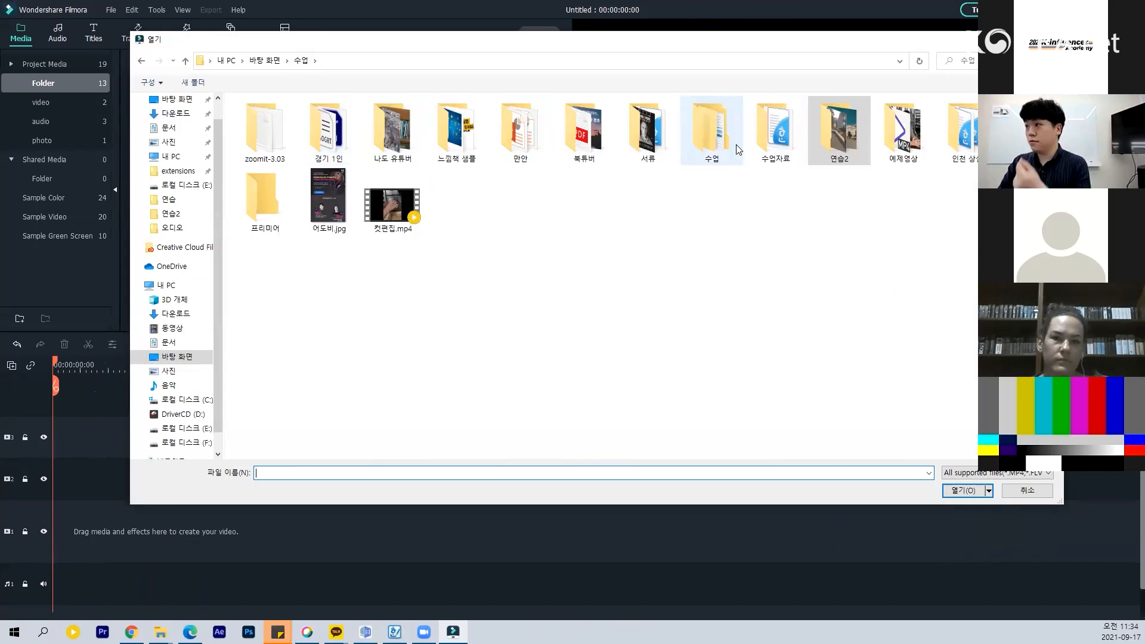
left_click(775, 153)
double_click(775, 154)
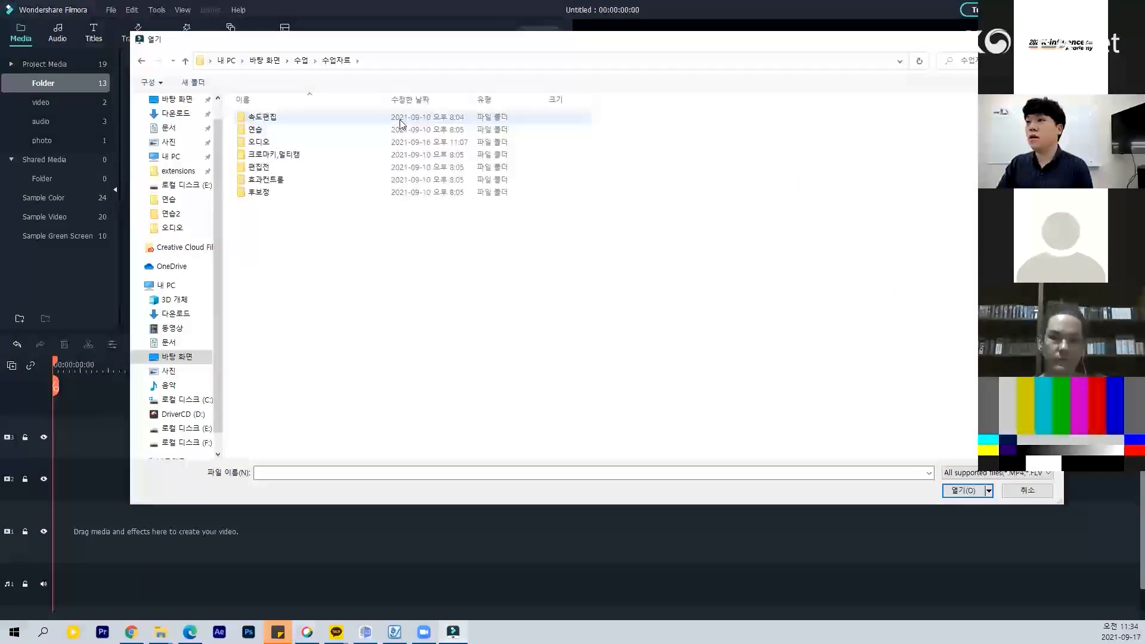
double_click(398, 117)
left_click(334, 160)
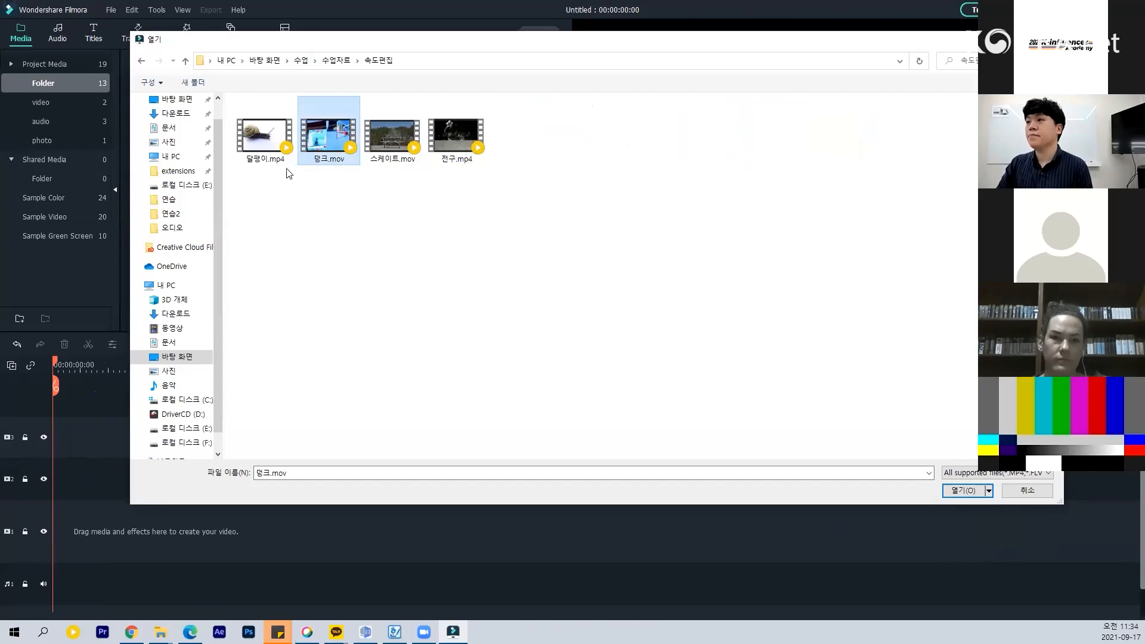
left_click(283, 164, "ctrl")
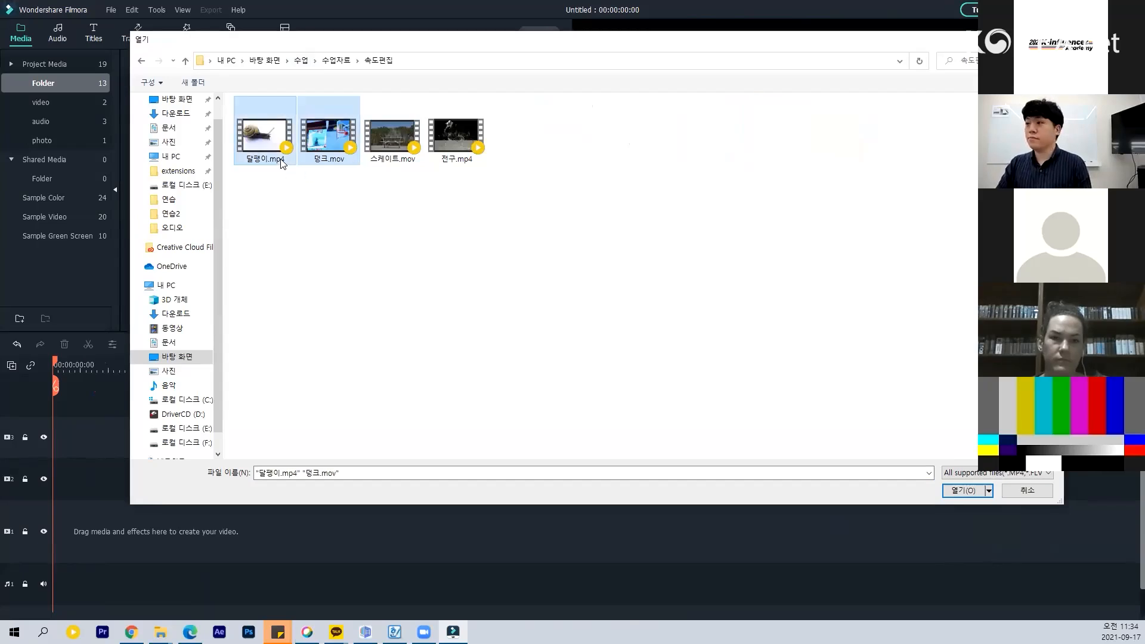
key("Return")
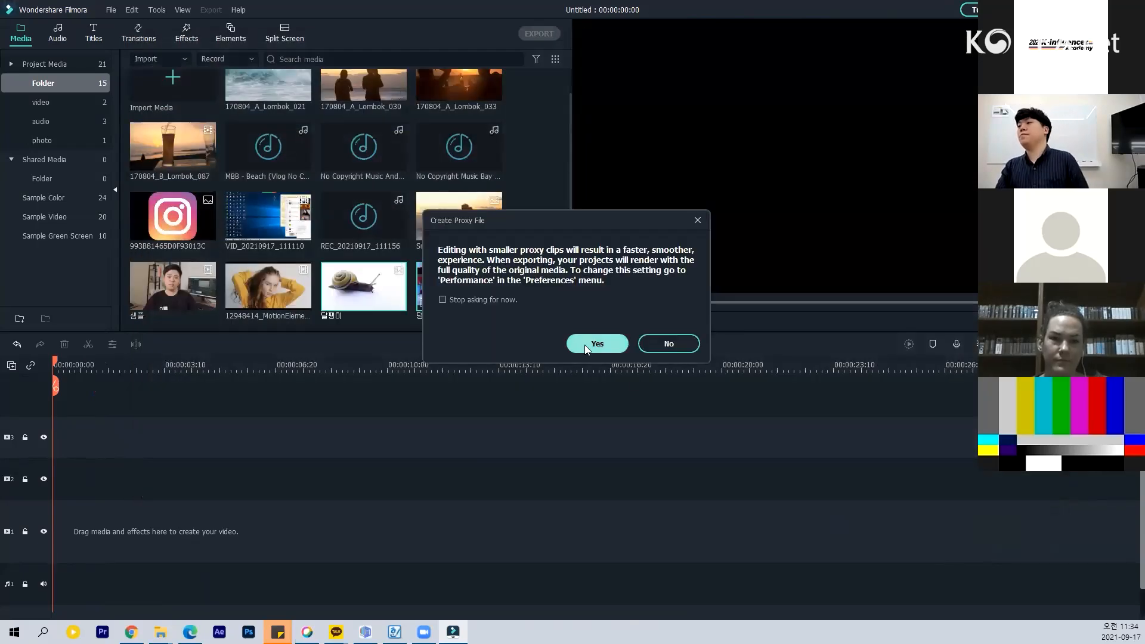
left_click(584, 344)
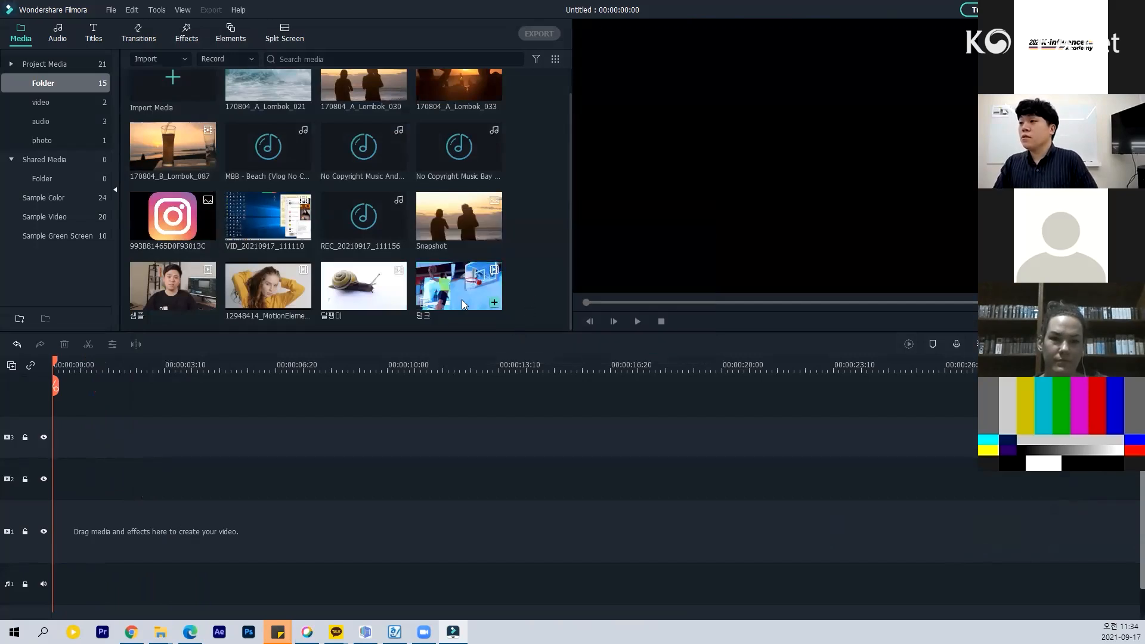
Place the 덩크 clip at the start of video track 1, keeping the 1920 x 1080 30fps project settings
left_click_drag(453, 308, 60, 514)
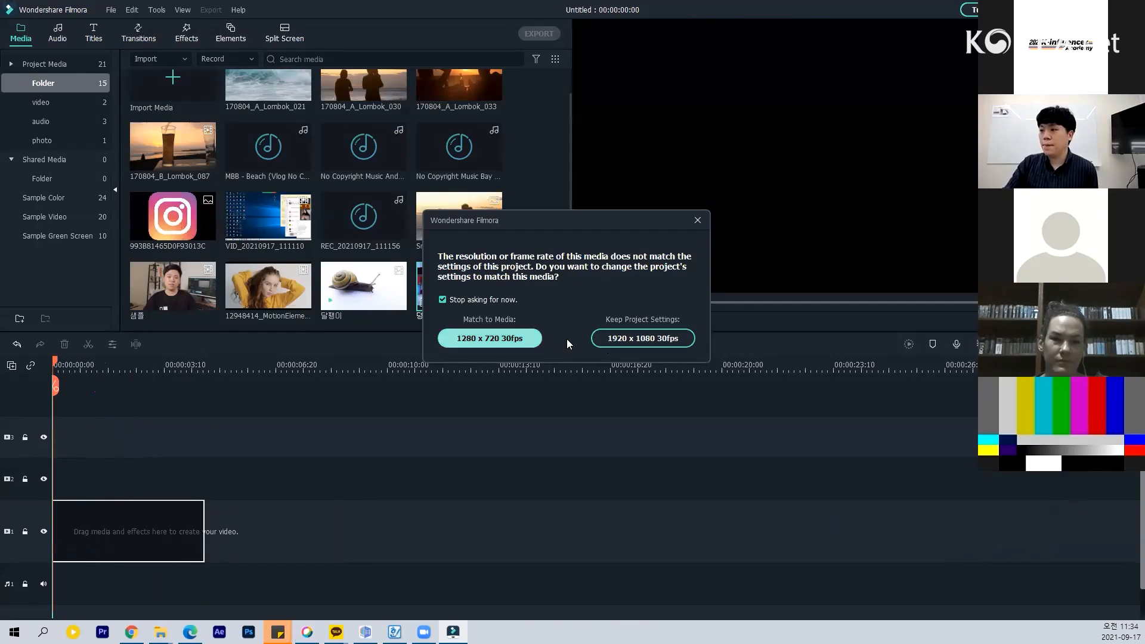
left_click(624, 339)
Play the 덩크 clip from the start several times to examine the dunk's motion
key("space")
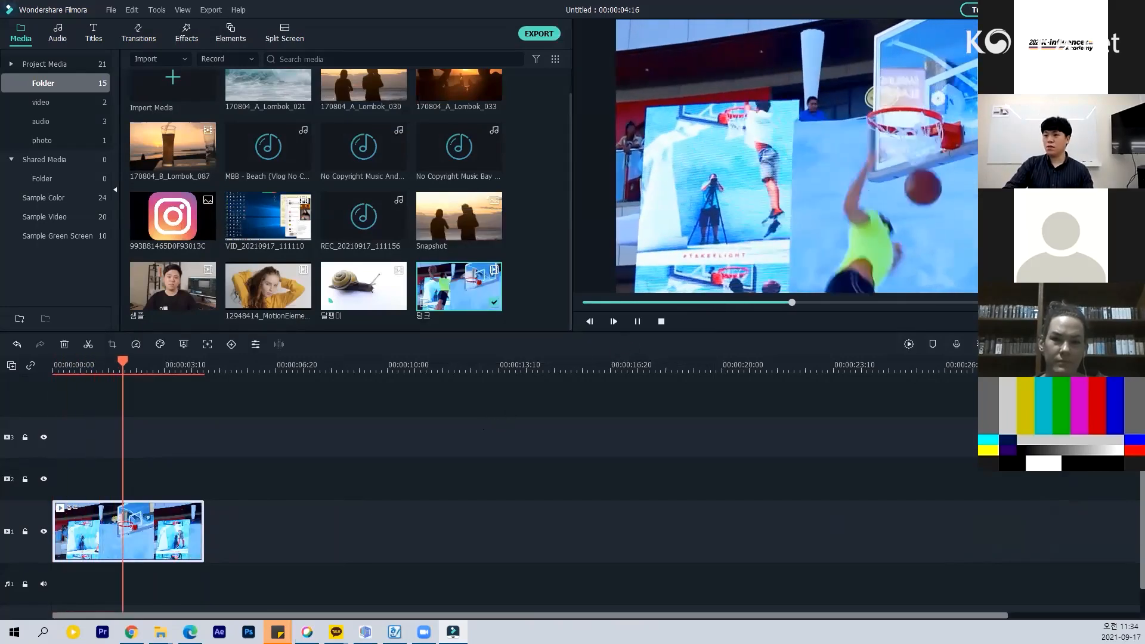
key("space")
left_click_drag(138, 366, 21, 374)
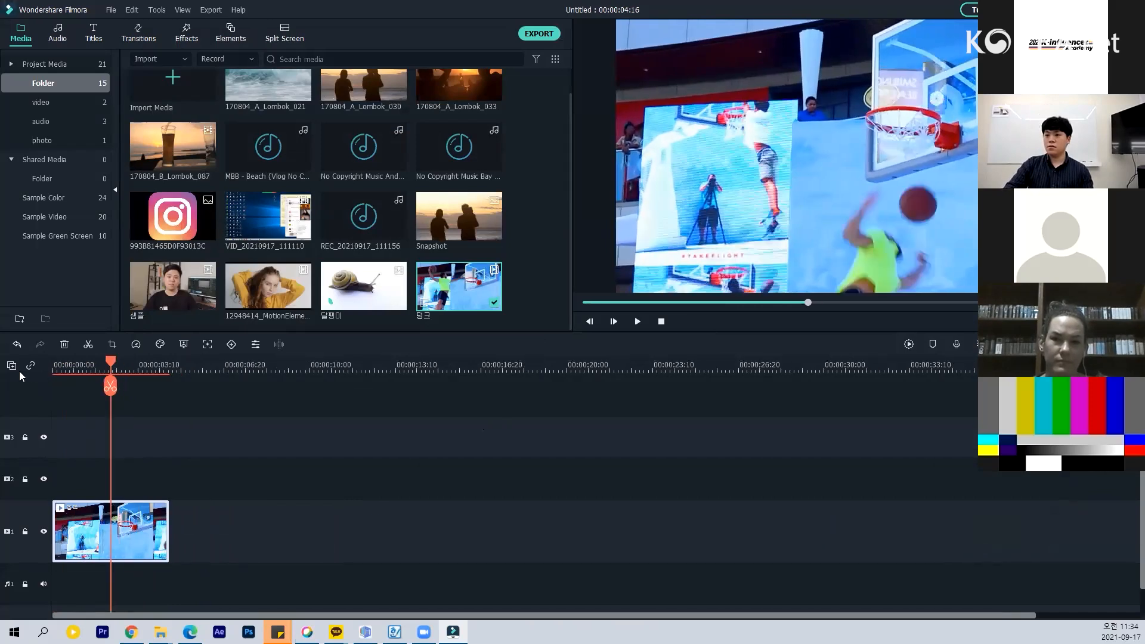
key("space")
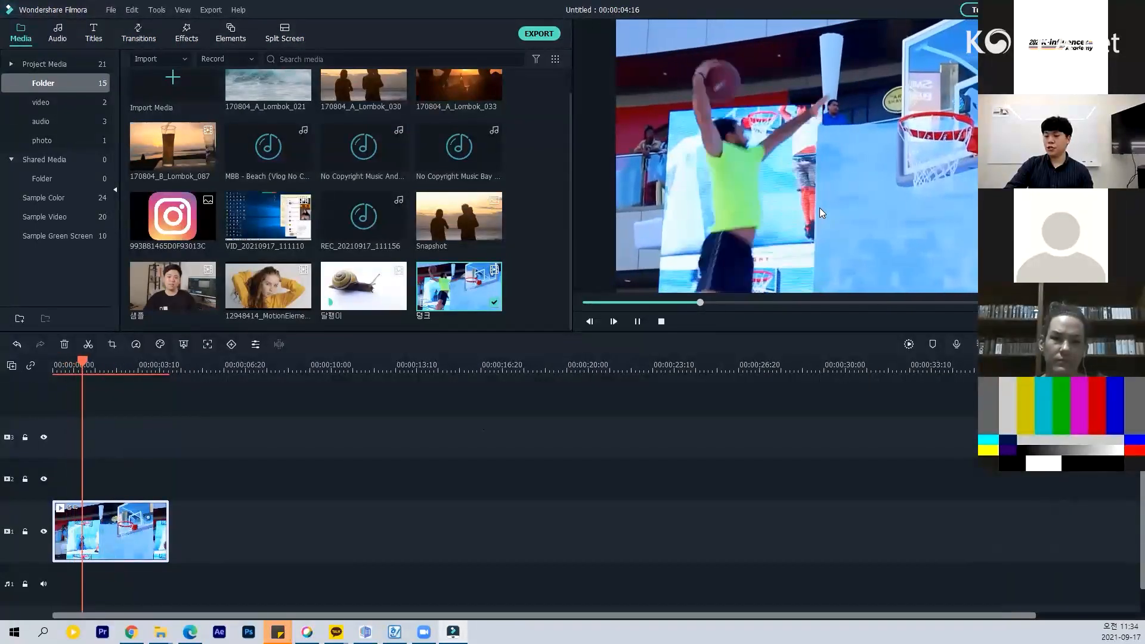
key("space")
left_click_drag(137, 363, 37, 363)
key("space")
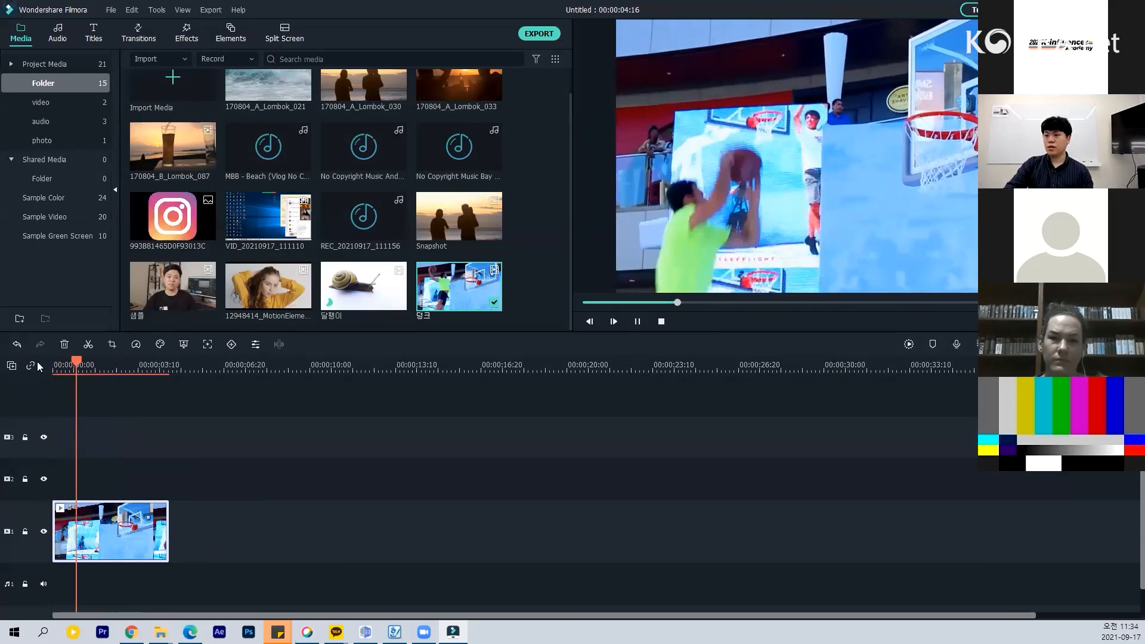
Stop playback and speed up the 덩크 clip on video track 1 to the fast 8x preset
key("space")
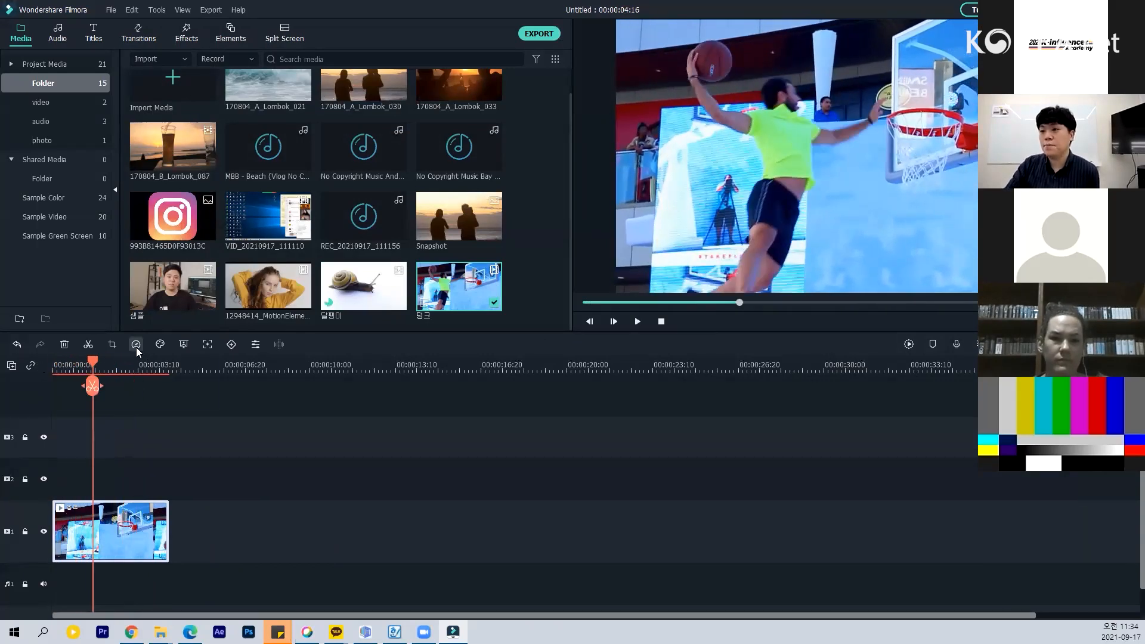
left_click(136, 344)
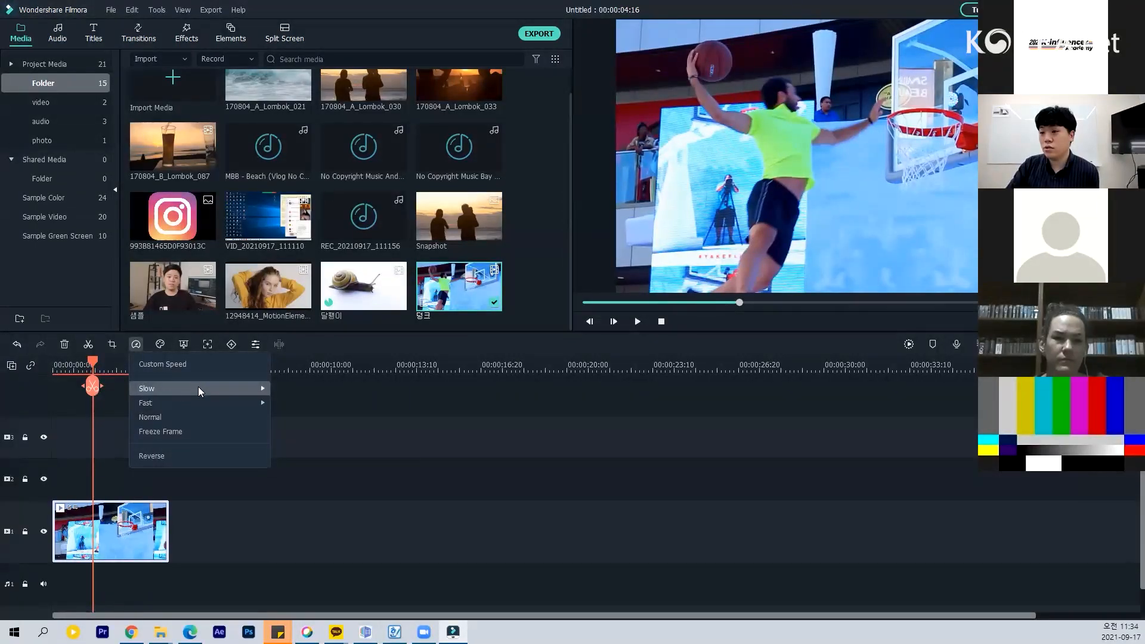
mouse_move(199, 389)
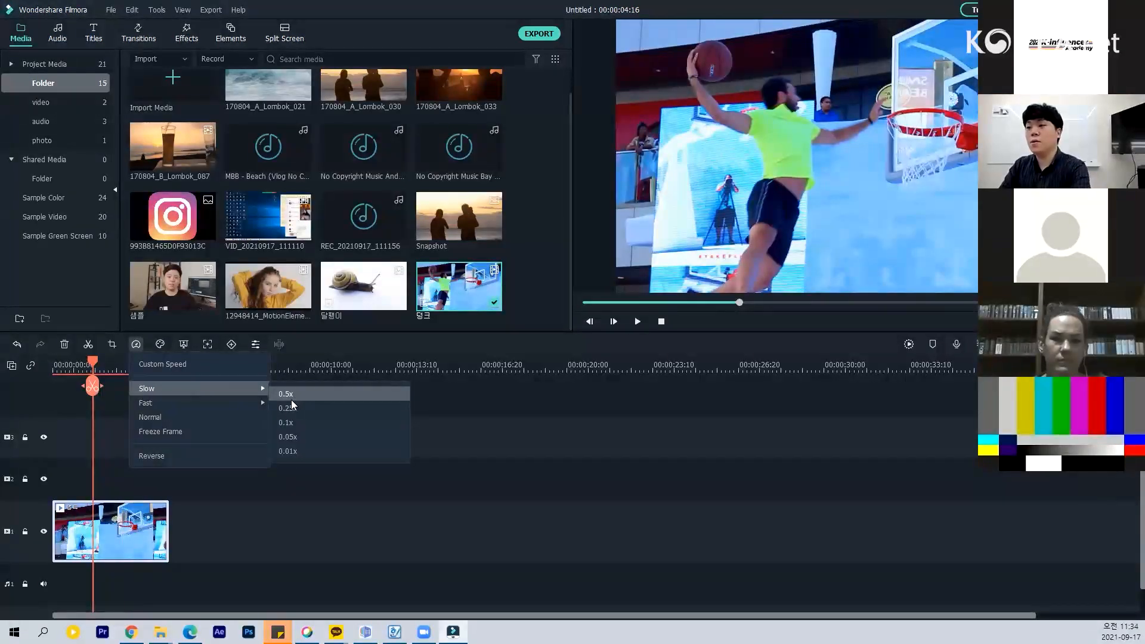
mouse_move(256, 403)
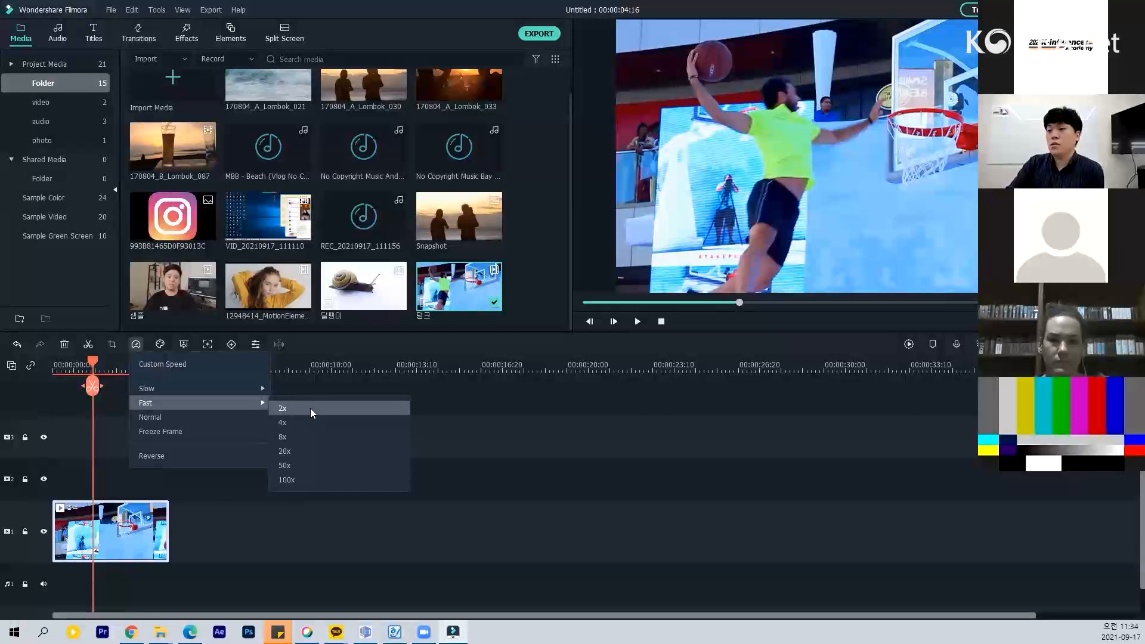
left_click(308, 437)
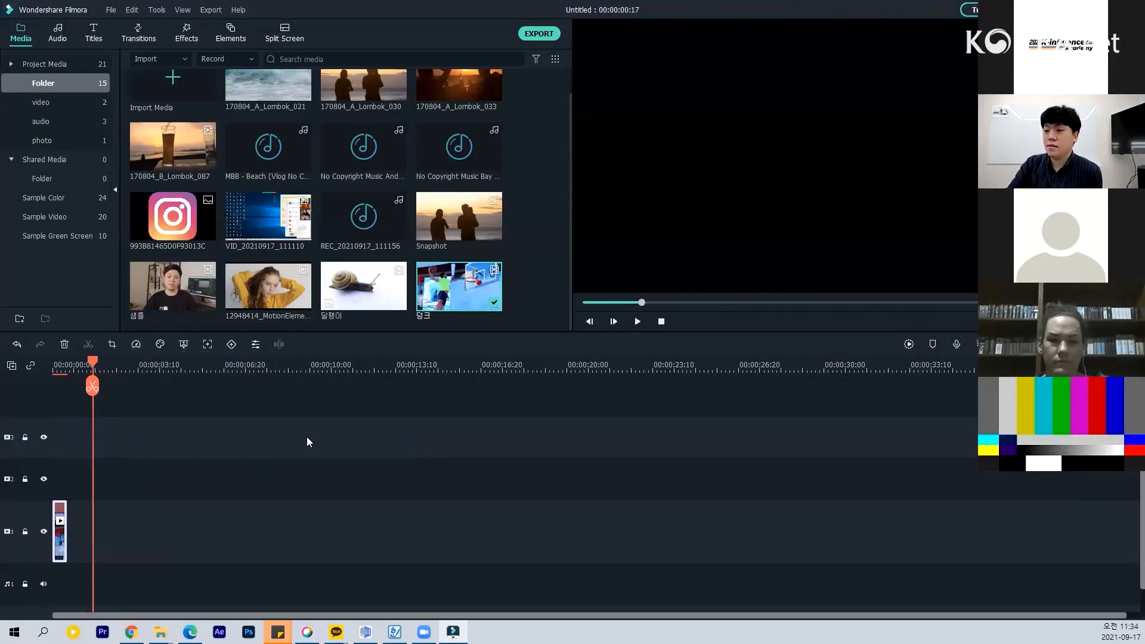
Play the sped-up 덩크 clip from the start to examine the faster dunk motion
left_click_drag(90, 362, 31, 365)
left_click_drag(124, 366, 435, 388)
key("space")
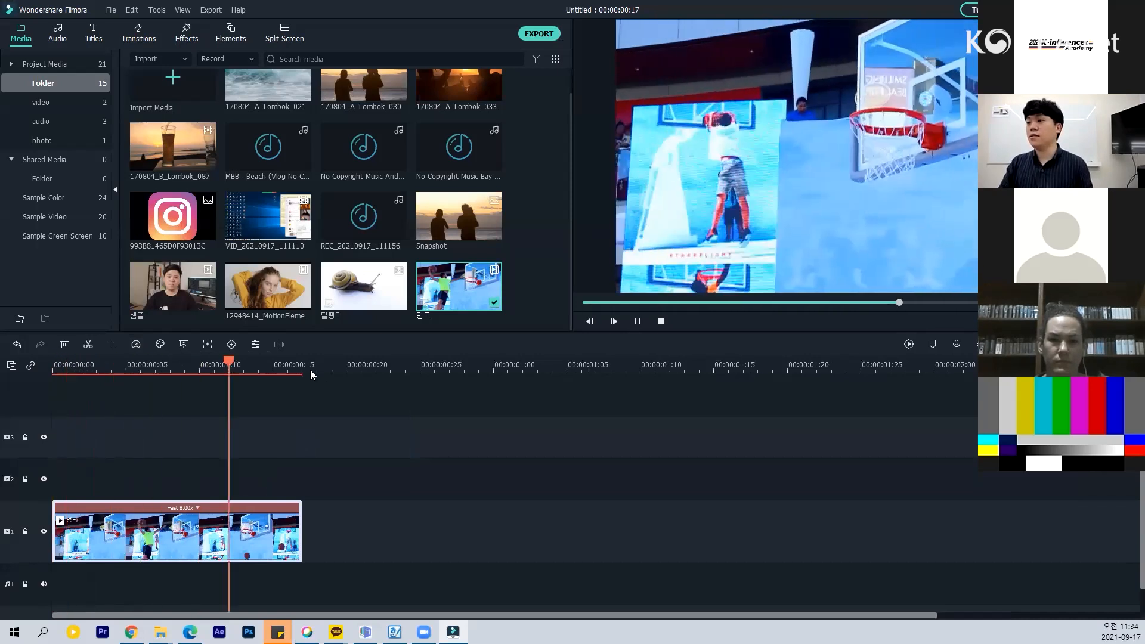
left_click_drag(46, 369, 81, 364)
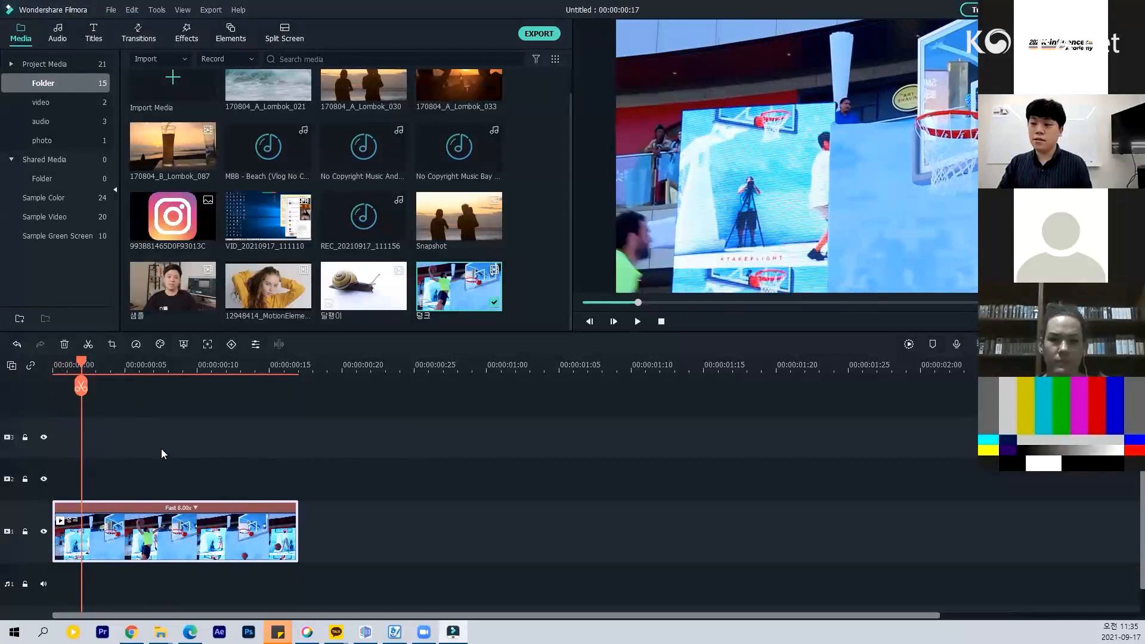
Reset the 덩克 clip to Normal speed and play part of it to check the motion
left_click(196, 507)
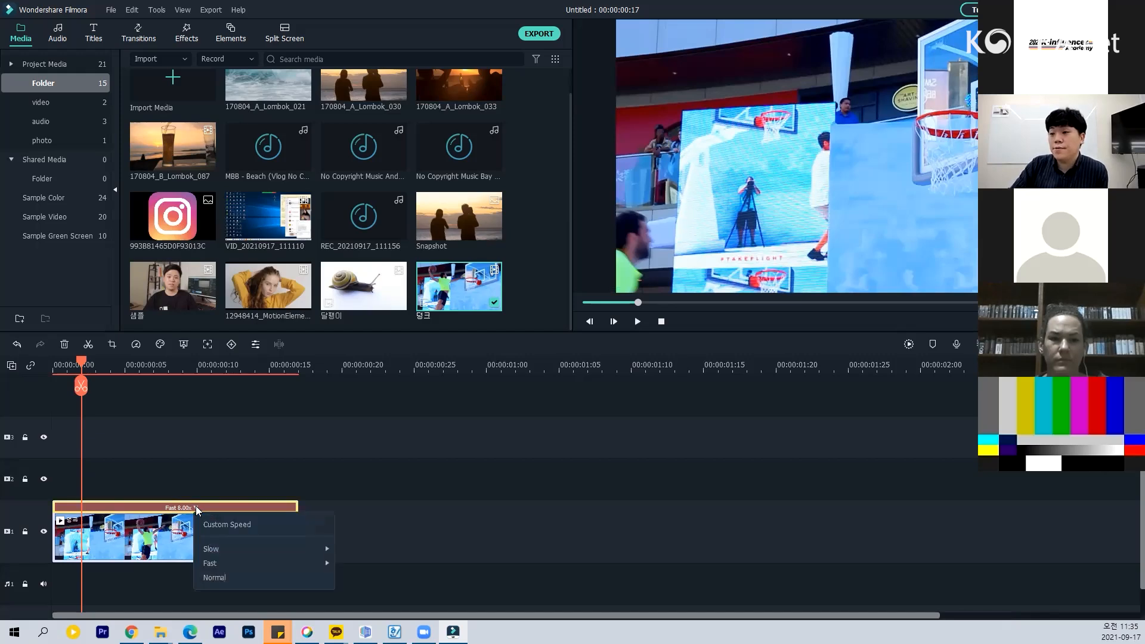
mouse_move(311, 561)
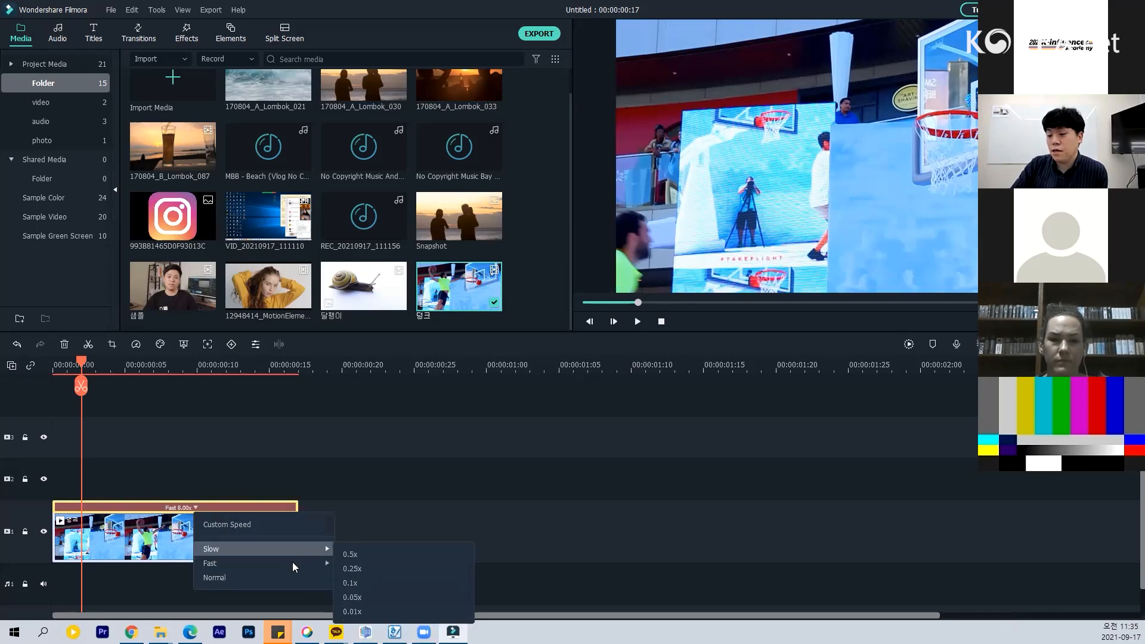
left_click(236, 576)
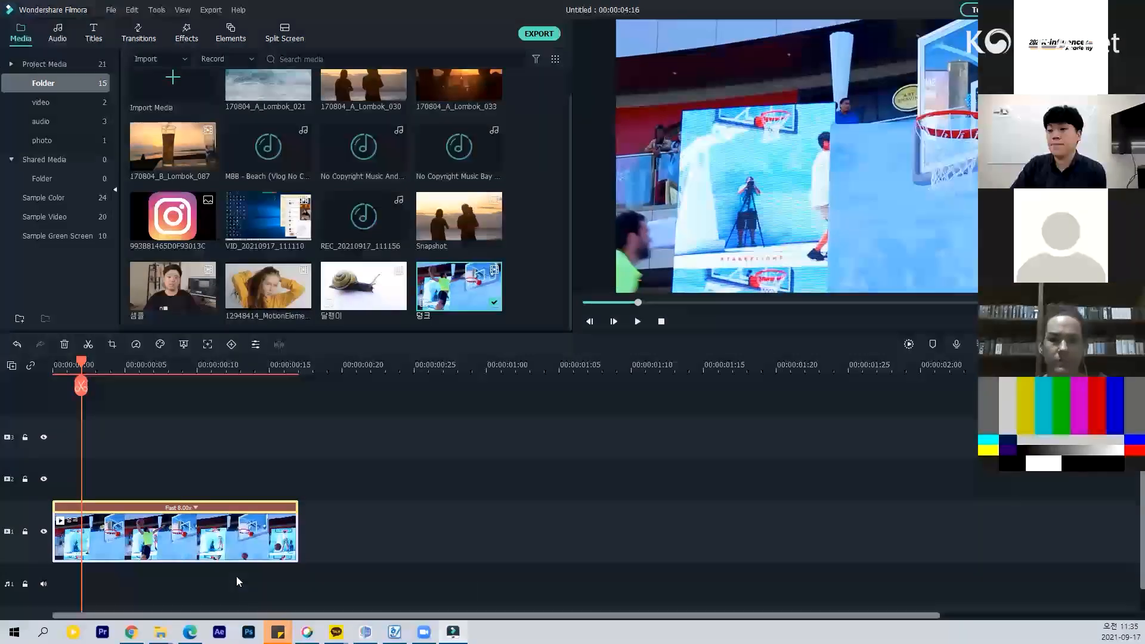
key("space")
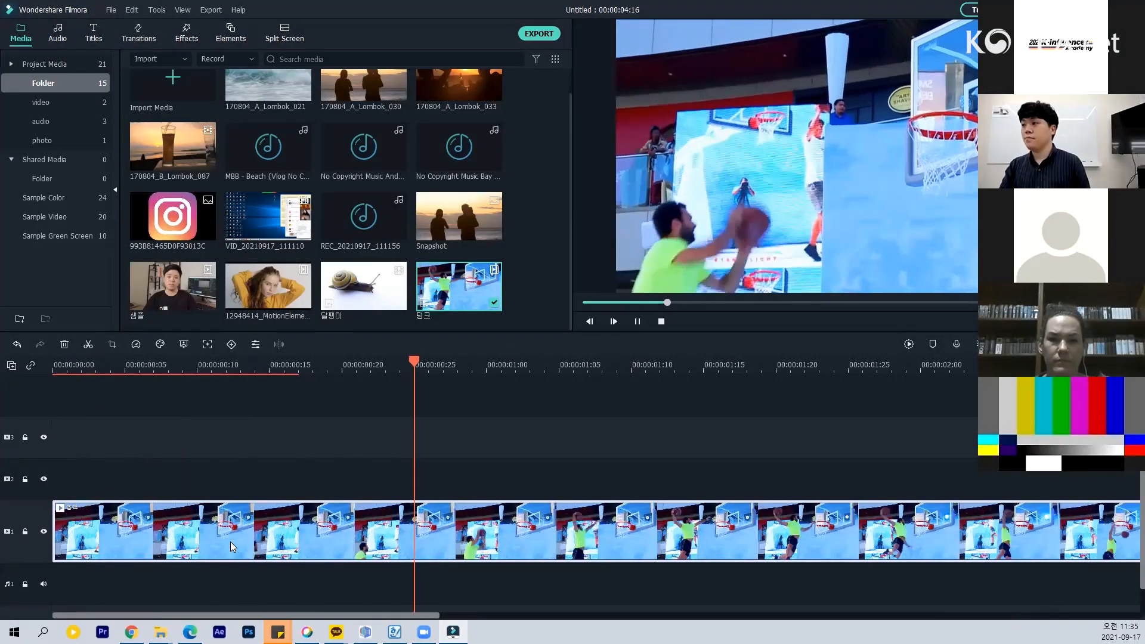
left_click(764, 360)
left_click(183, 365)
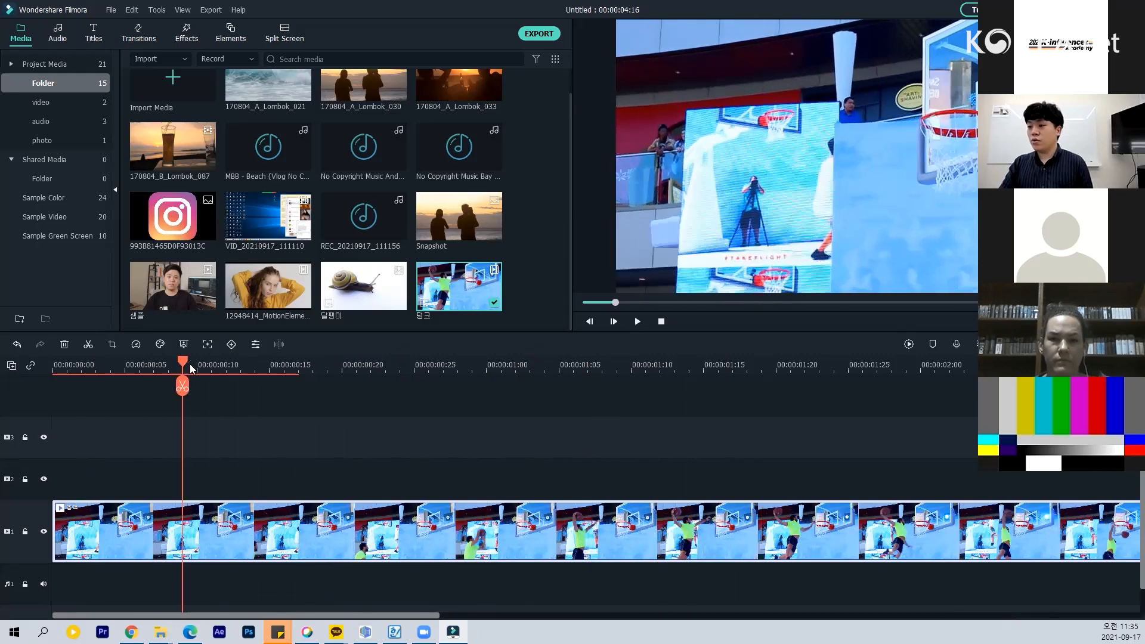
Set a custom speed of 3.75x for the 덩크 clip, leaving Ripple Edit enabled
right_click(278, 515)
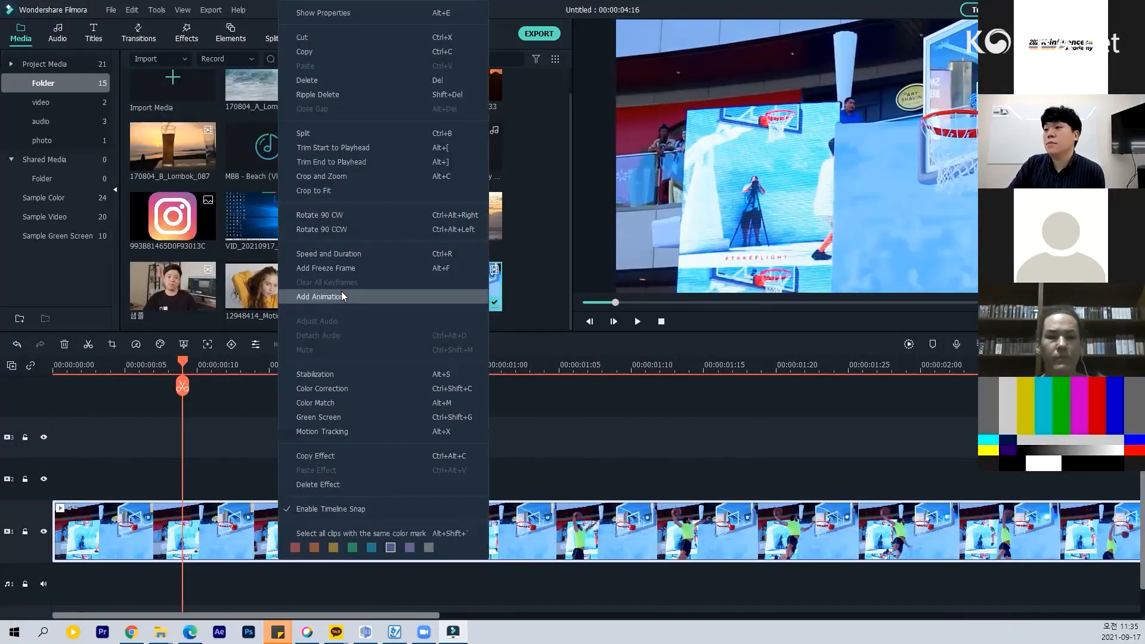
left_click(343, 258)
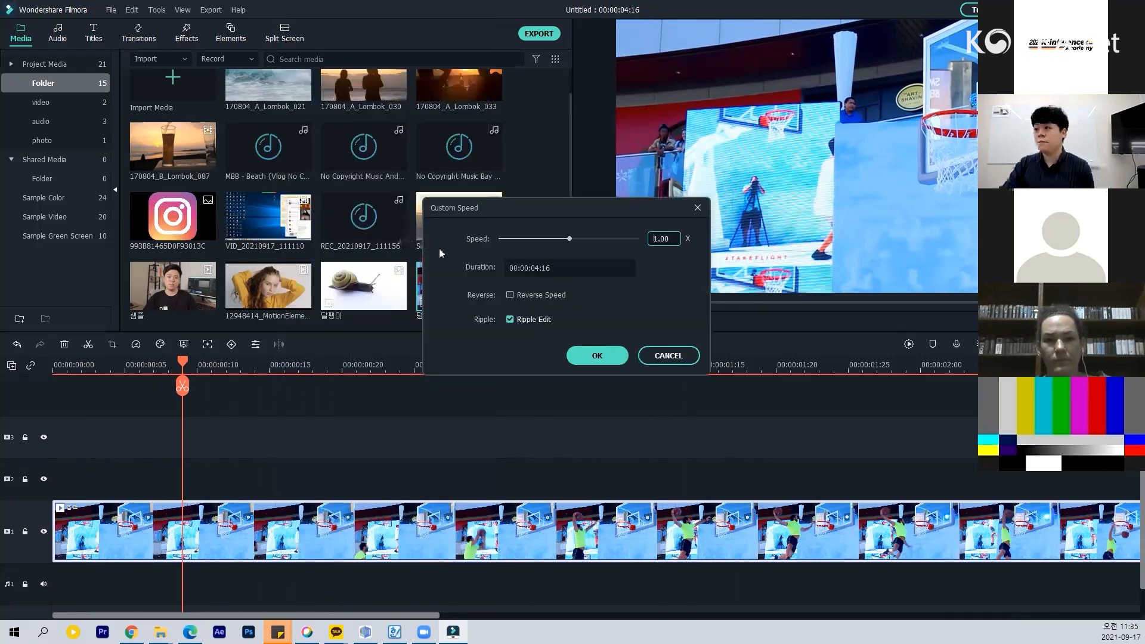
double_click(656, 244)
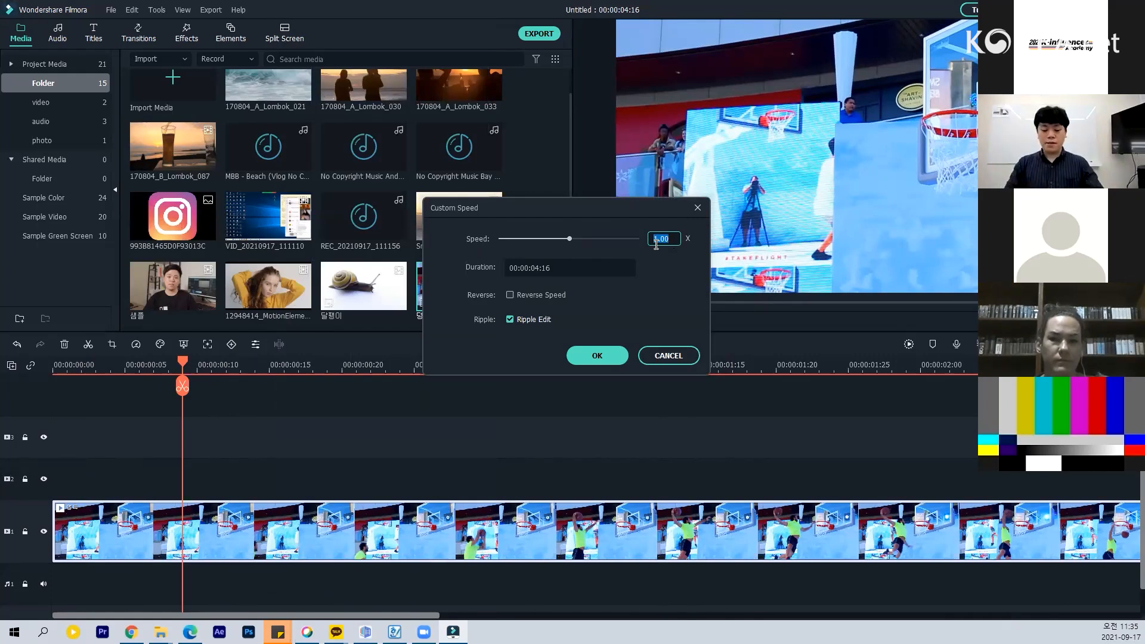
left_click(689, 232)
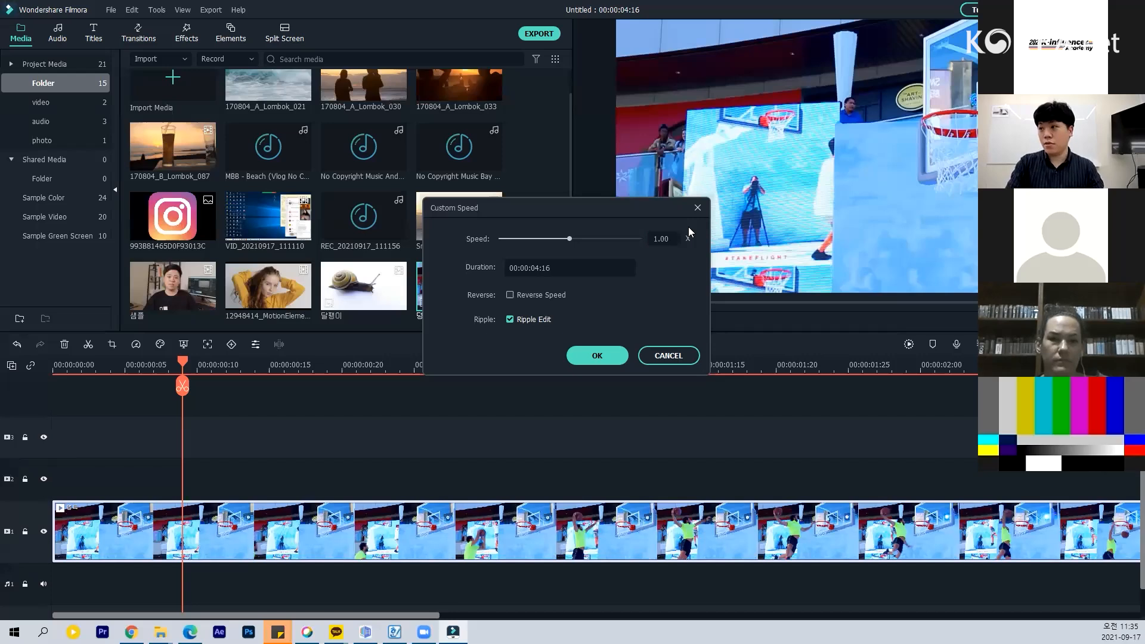
double_click(663, 239)
type("3.75")
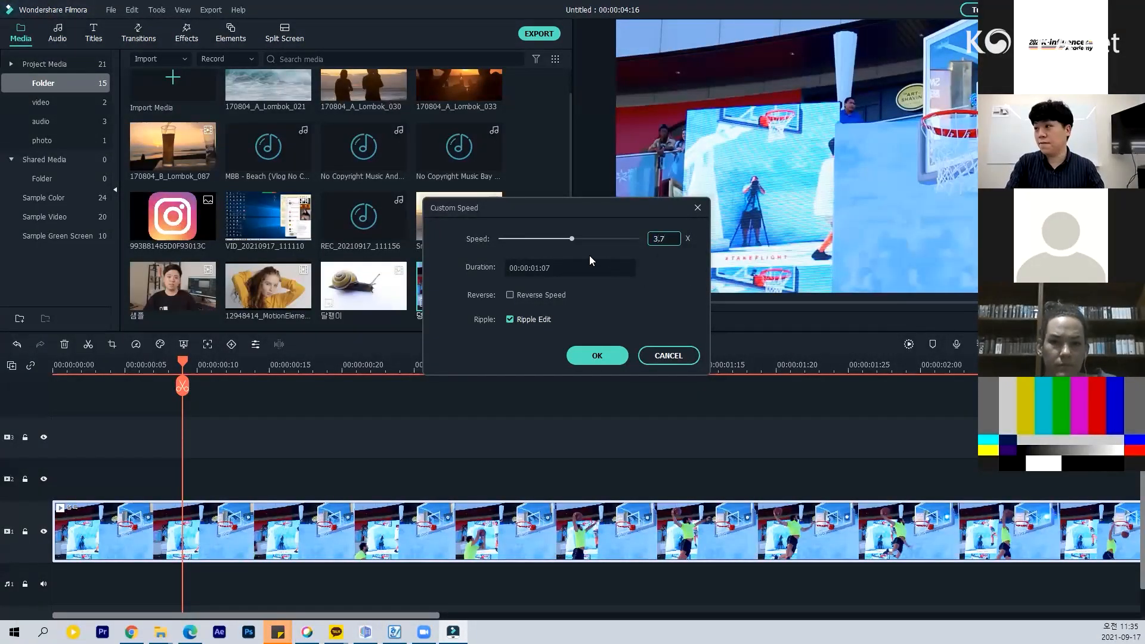
left_click(597, 355)
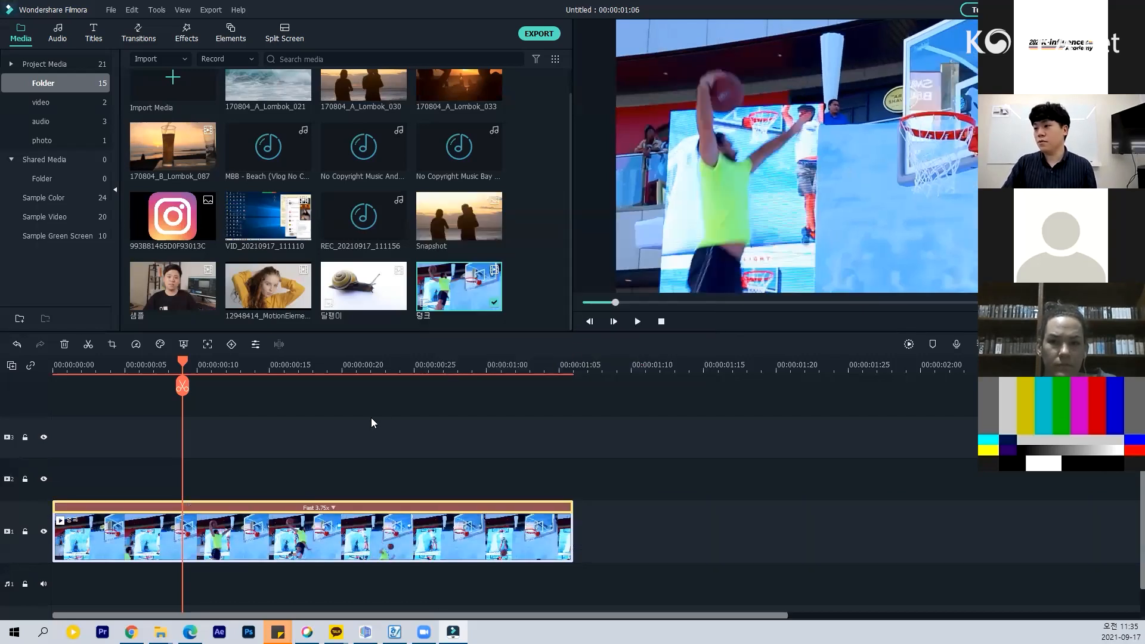
Undo the custom speed change on the 덩크 clip
right_click(245, 534)
key("Escape")
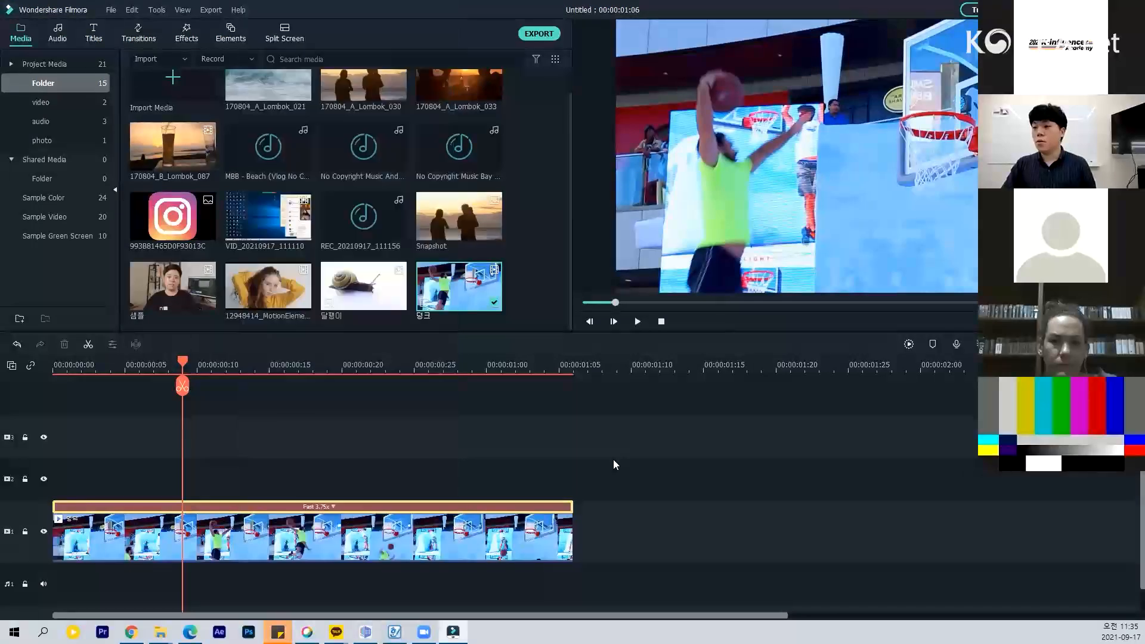
key("ctrl+z")
Delete the 덩크 clip from video track 1 and place the 달팽이 clip at the start of video track 2
left_click_drag(401, 421, 260, 564)
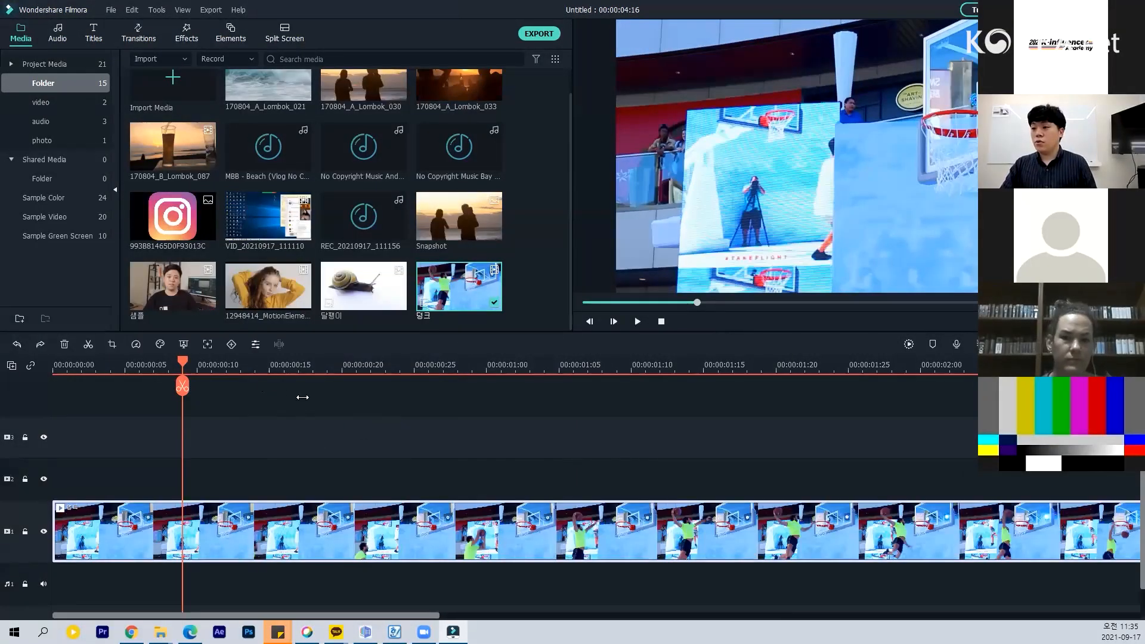
left_click_drag(359, 297, 74, 493)
left_click(292, 531)
key("Delete")
right_click(287, 485)
left_click(212, 452)
left_click(190, 473)
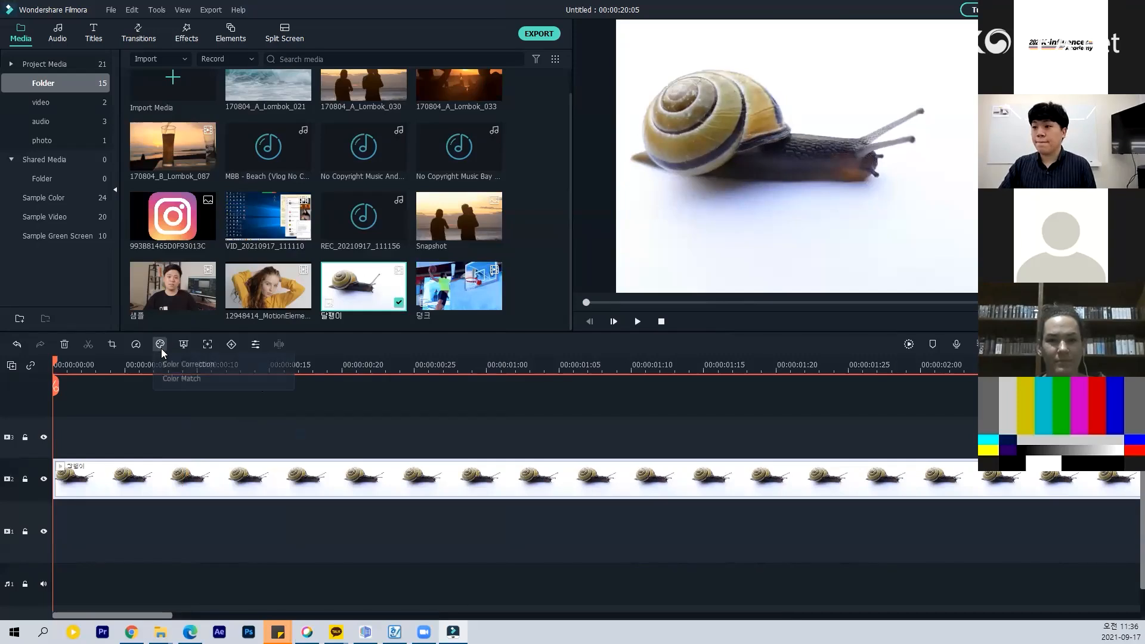
Open the fast speed presets for the 달팽이 clip on video track 2
left_click(136, 344)
mouse_move(205, 401)
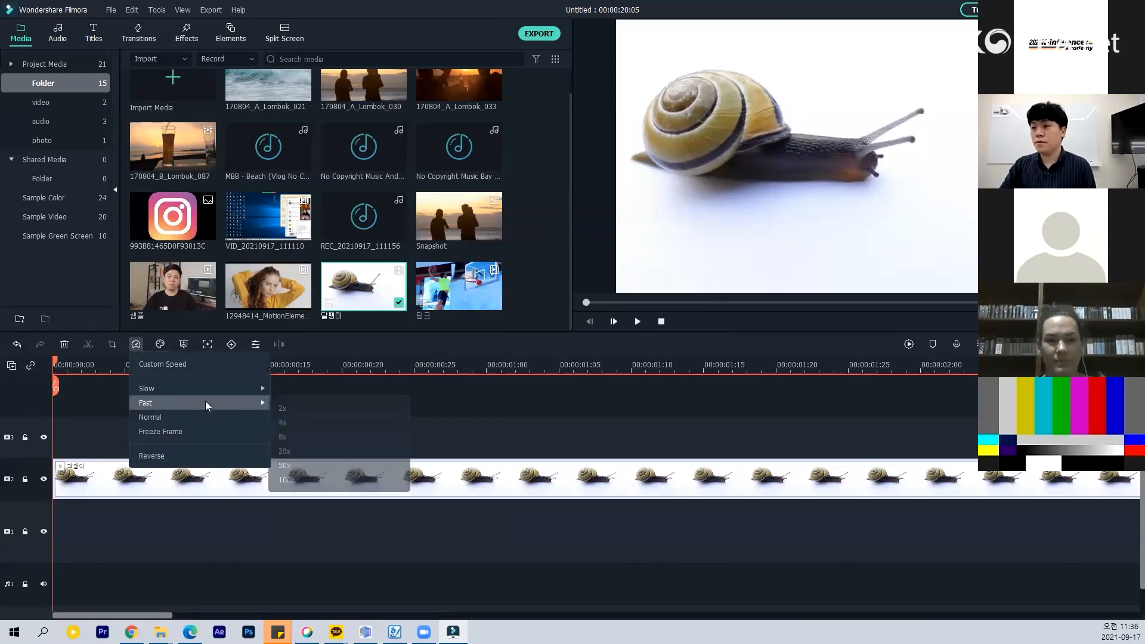
Try to apply the 4x fast speed preset to the snail clip and play it back
left_click(294, 425)
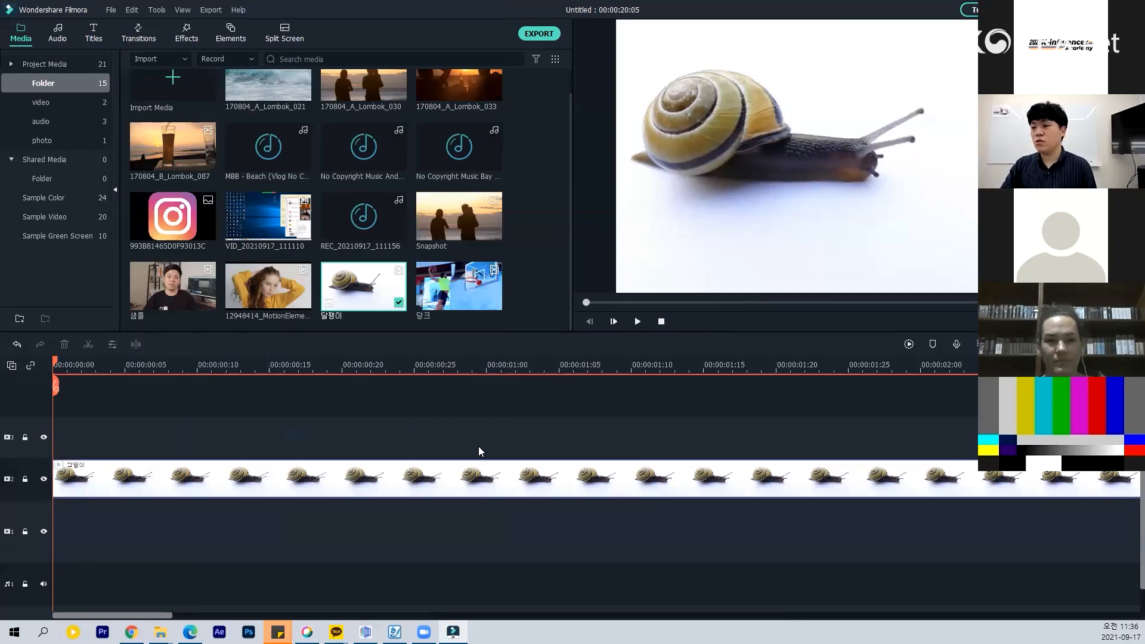
key("space")
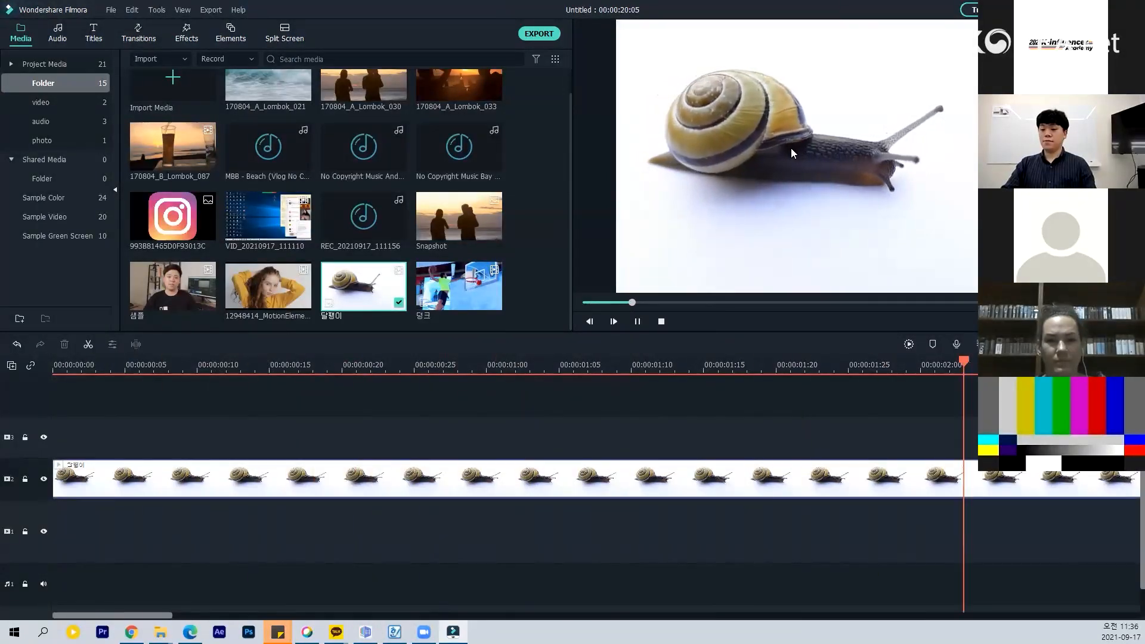
key("space")
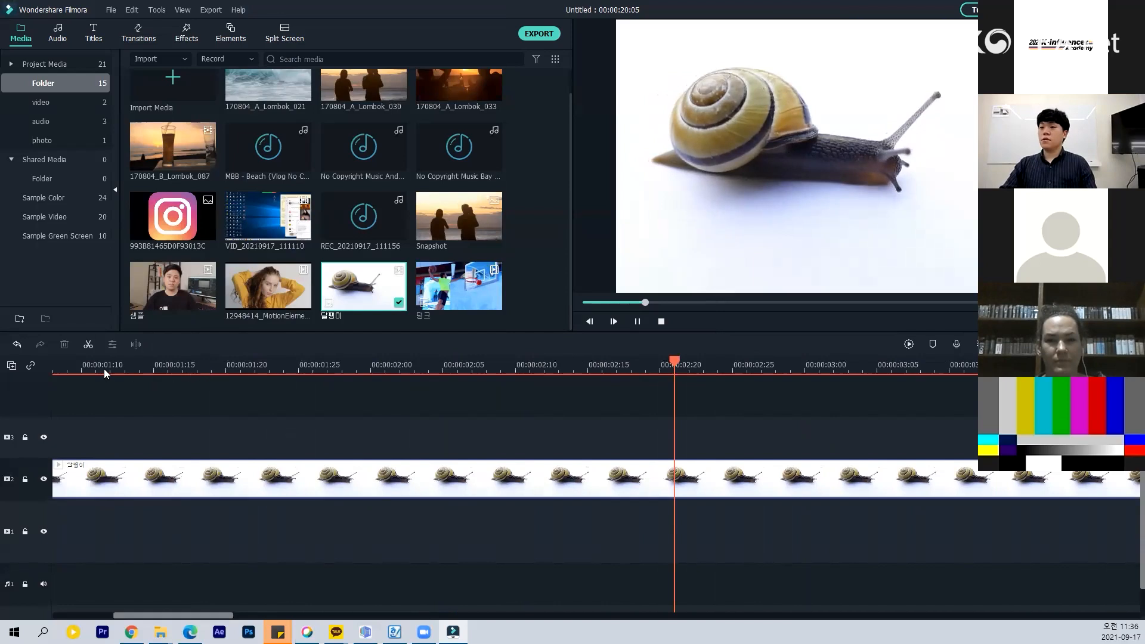
left_click(81, 367)
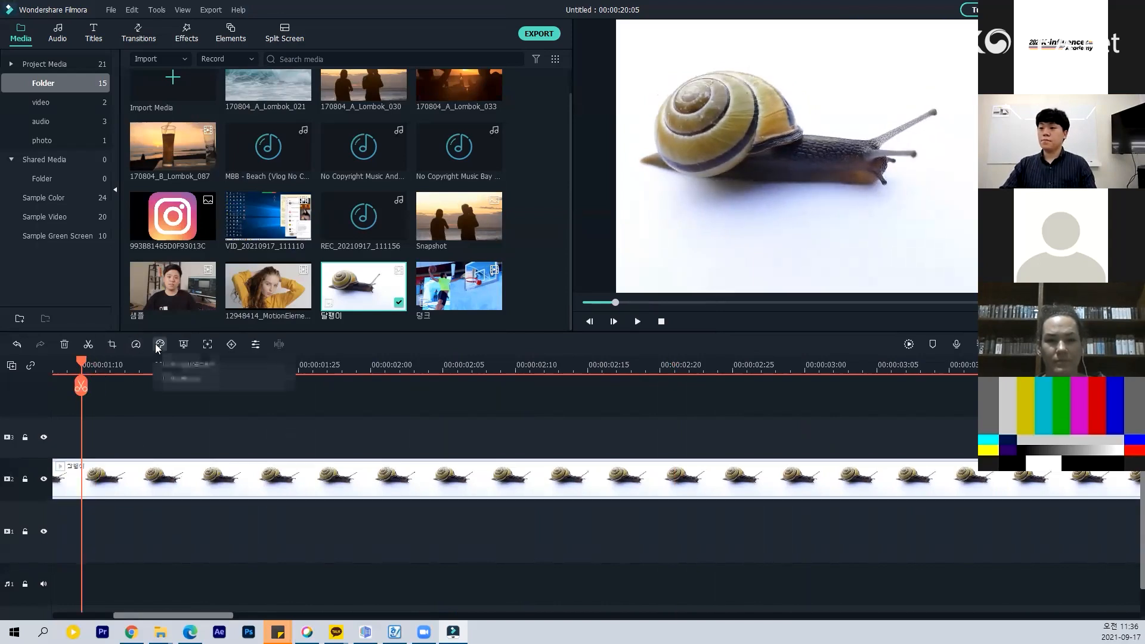
Apply the 50x fast speed preset to the snail clip, play it, and return the playhead to the start
left_click(136, 344)
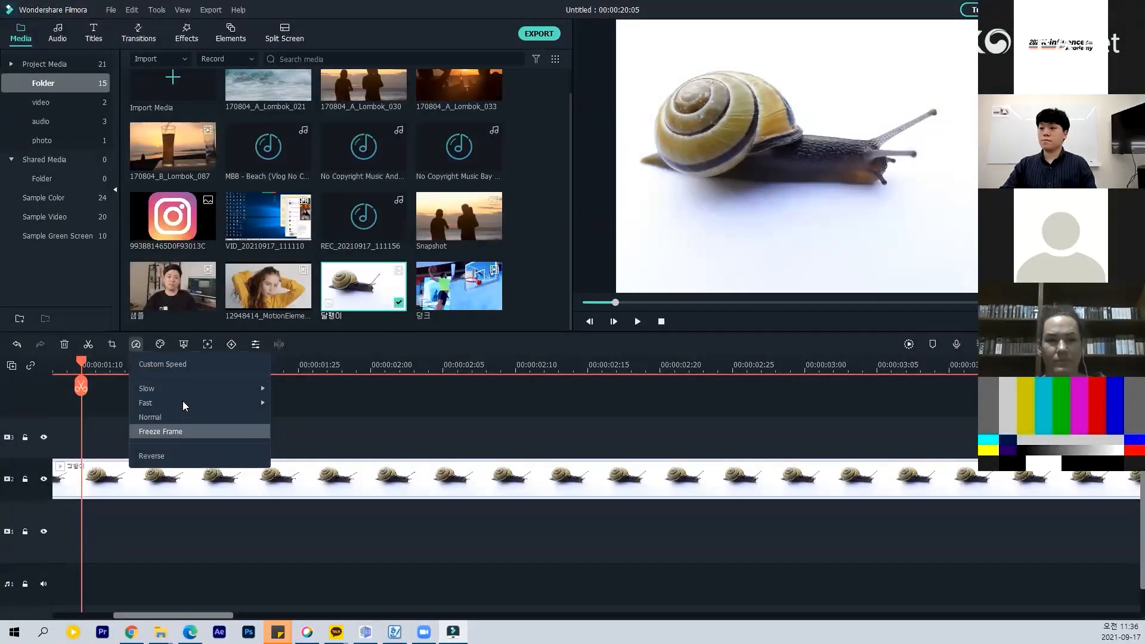
mouse_move(183, 401)
left_click(285, 465)
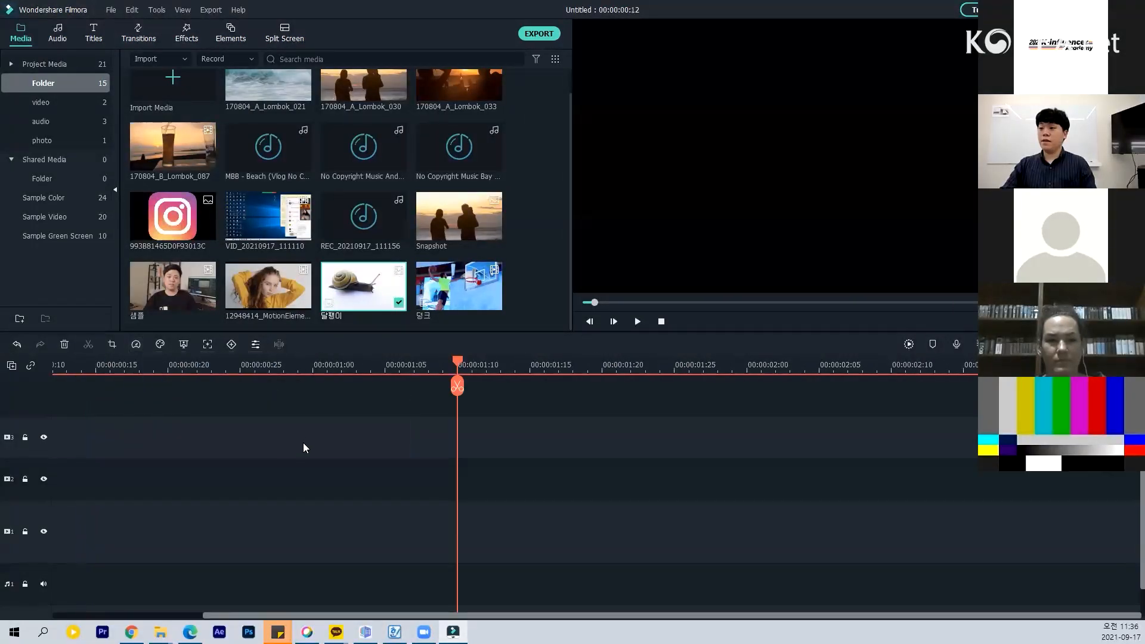
key("space")
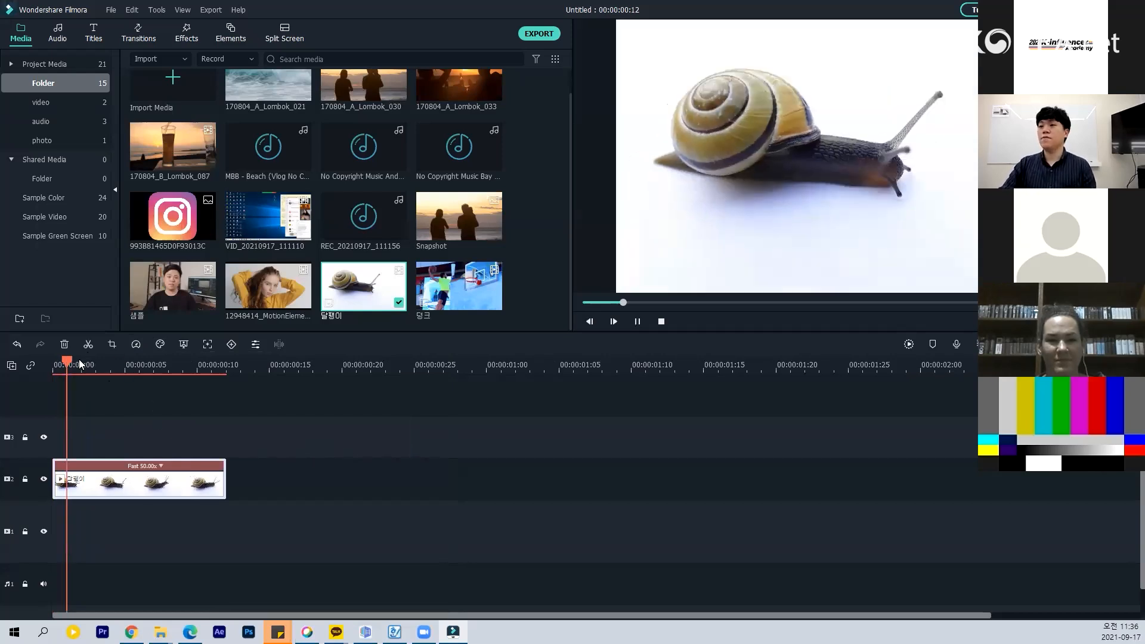
left_click(58, 365)
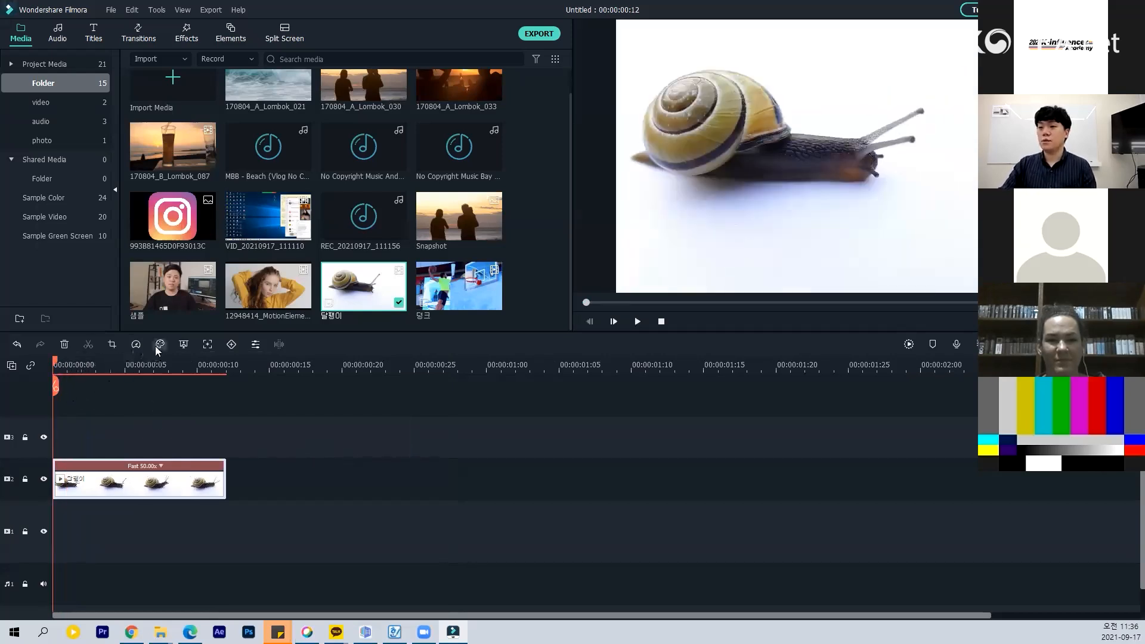
Set the snail clip's custom speed to 4x and play the result
left_click(155, 464)
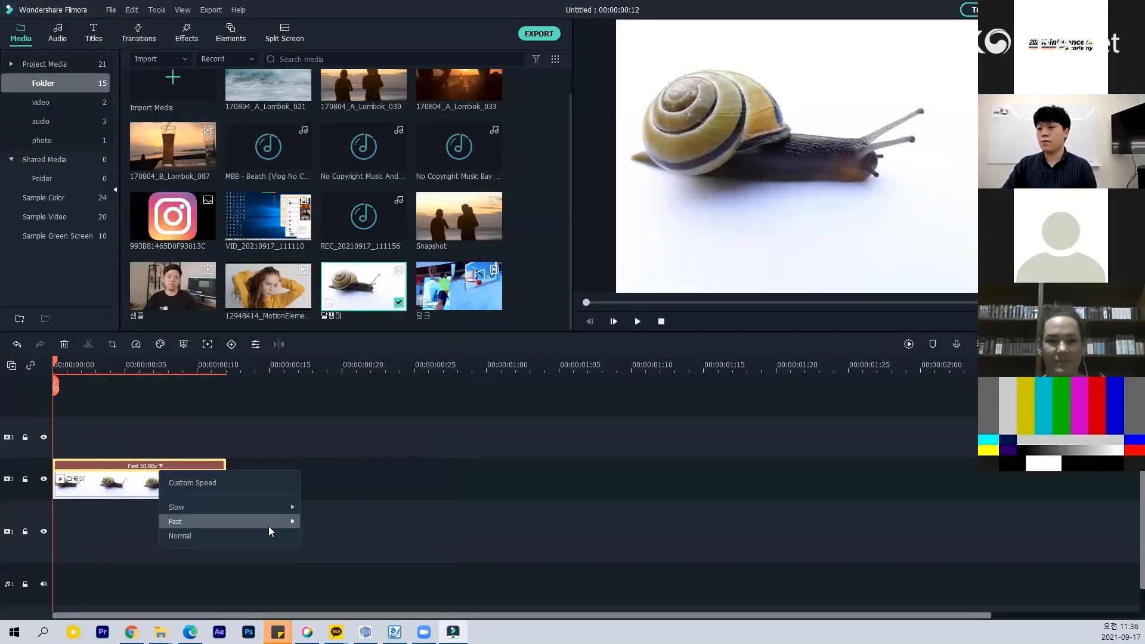
left_click(253, 484)
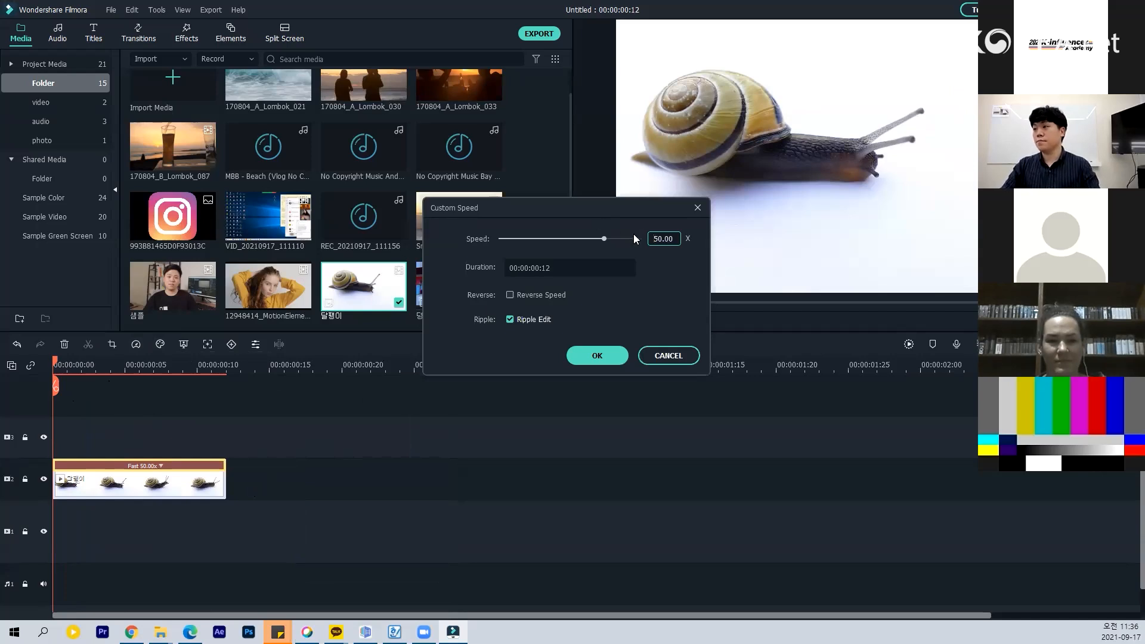
type("4")
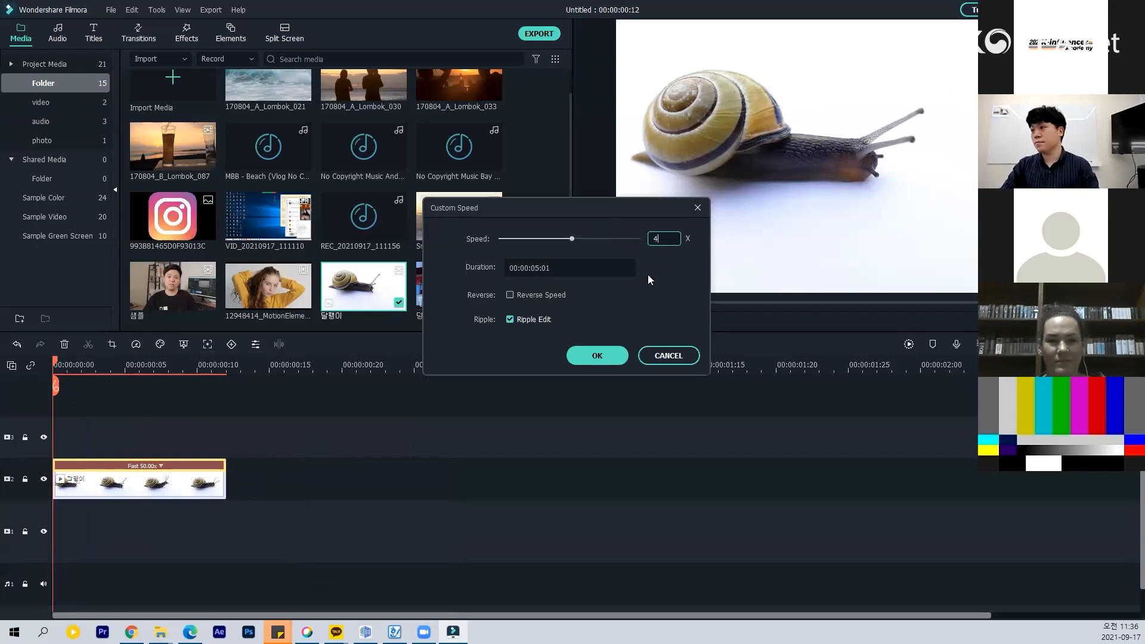
left_click(597, 355)
key("space")
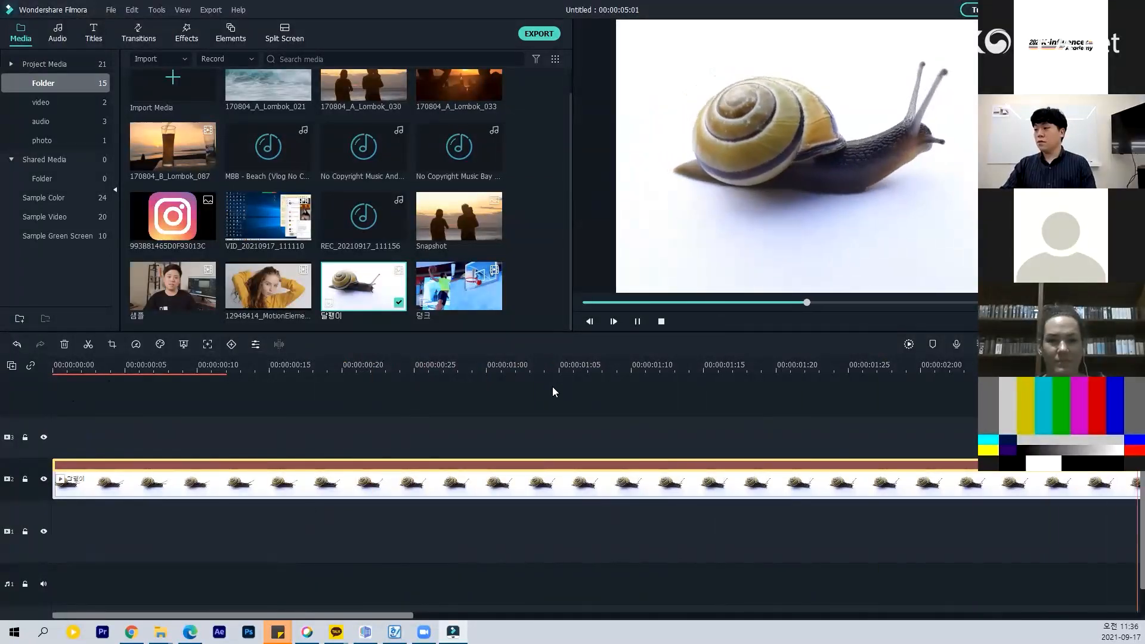
Turn on Reverse Speed for the snail clip and preview the reversed playback
right_click(582, 466)
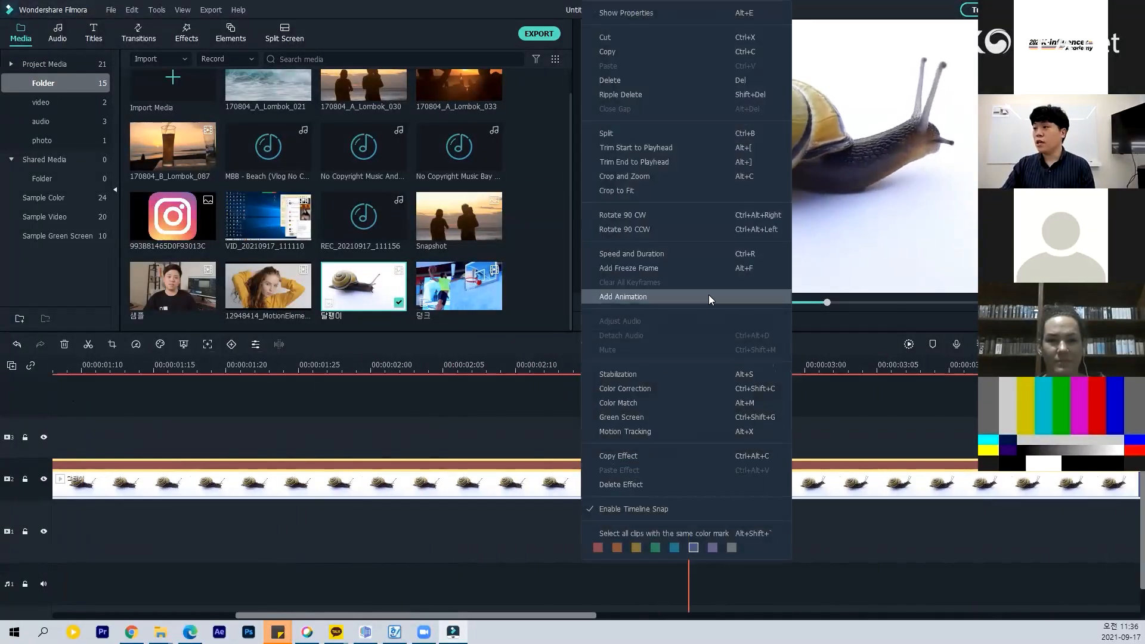
left_click(707, 256)
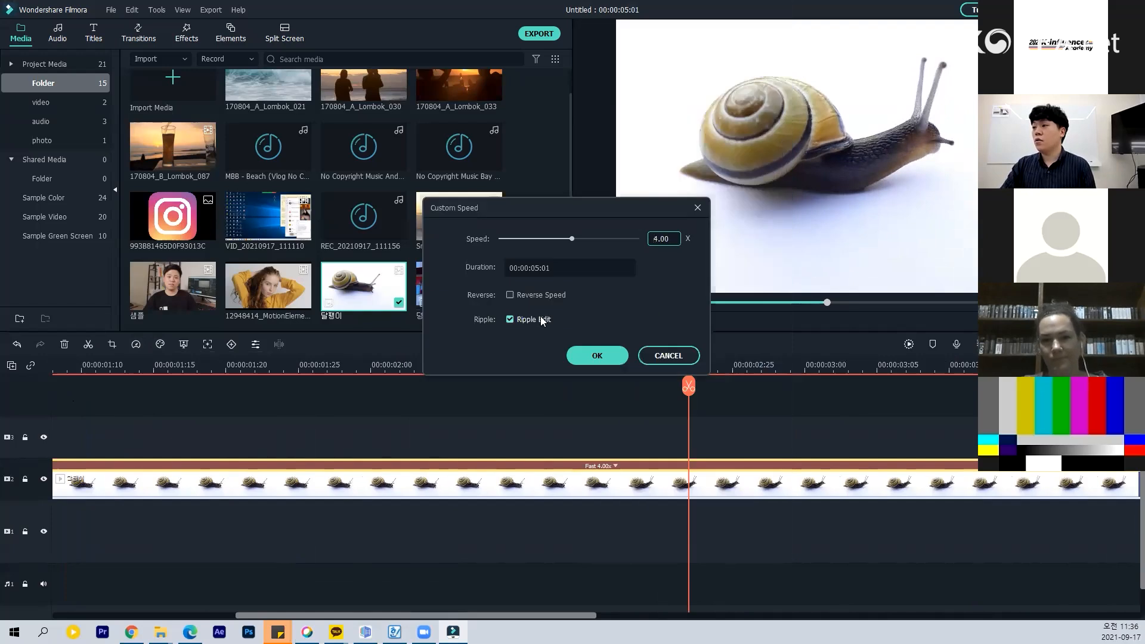
left_click(509, 296)
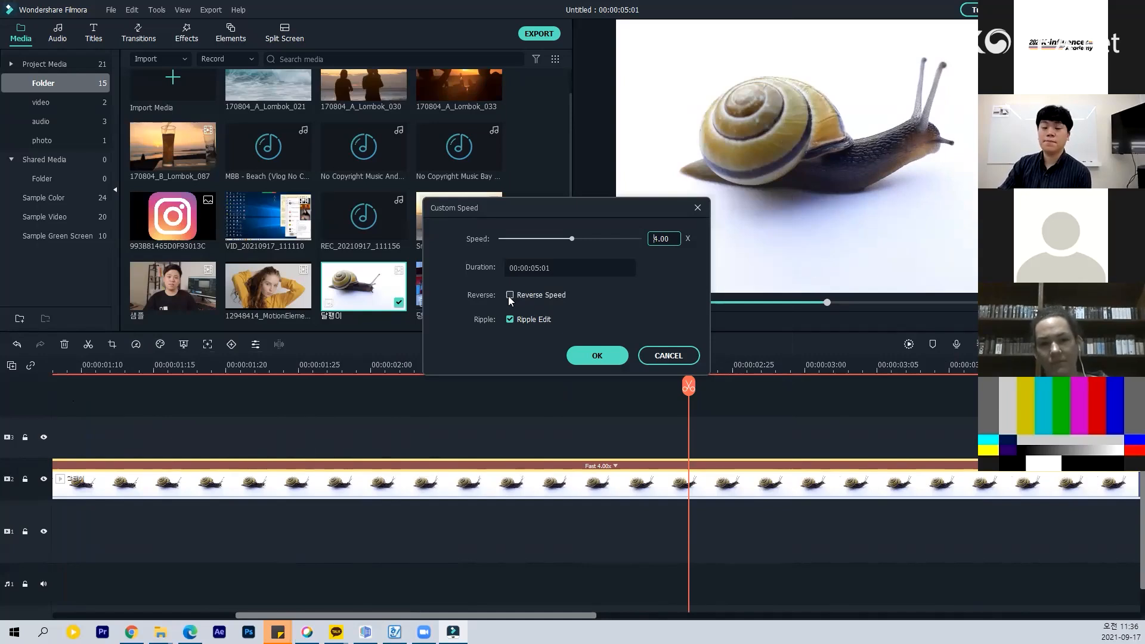
left_click(608, 359)
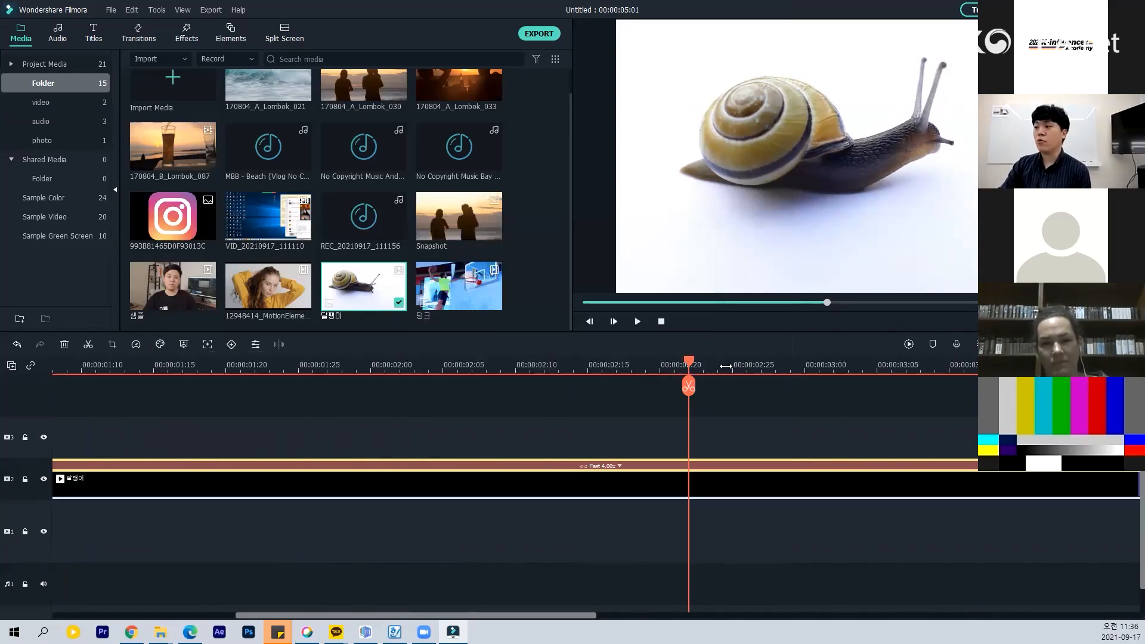
left_click_drag(704, 369, 822, 368)
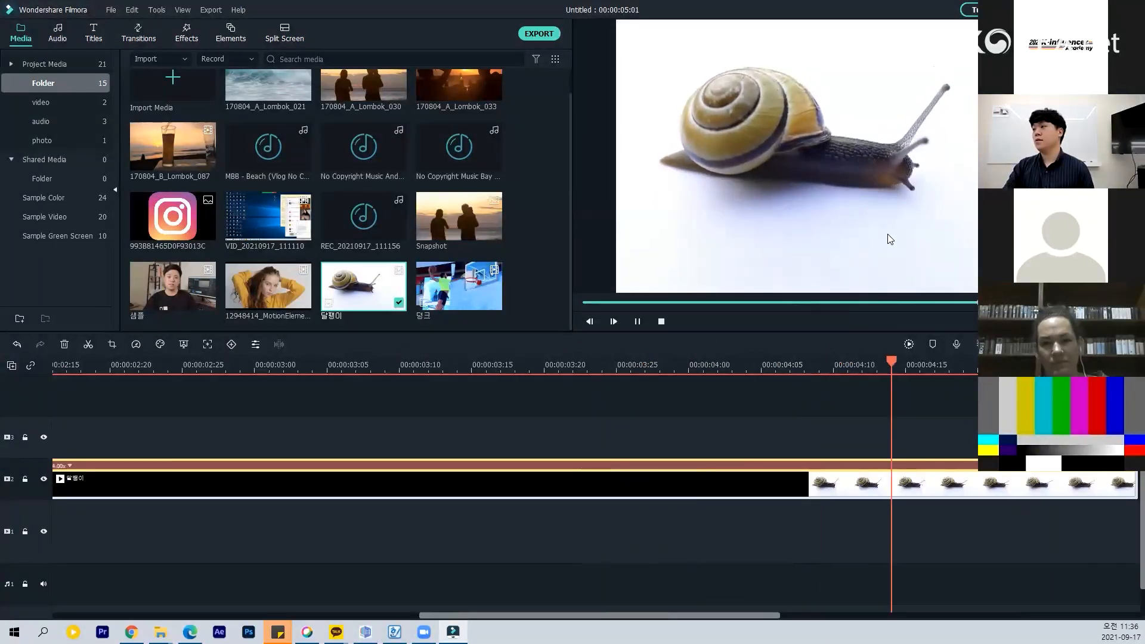
left_click(399, 365)
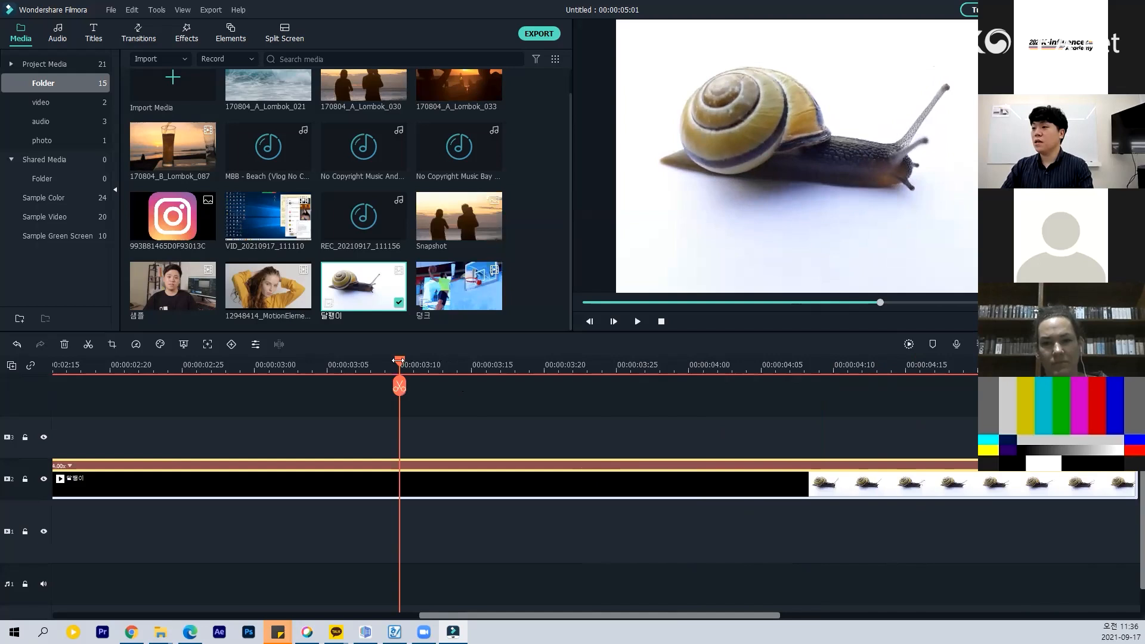
Delete the snail clip from the timeline and import the 전구.mp4 video
left_click_drag(891, 444, 638, 522)
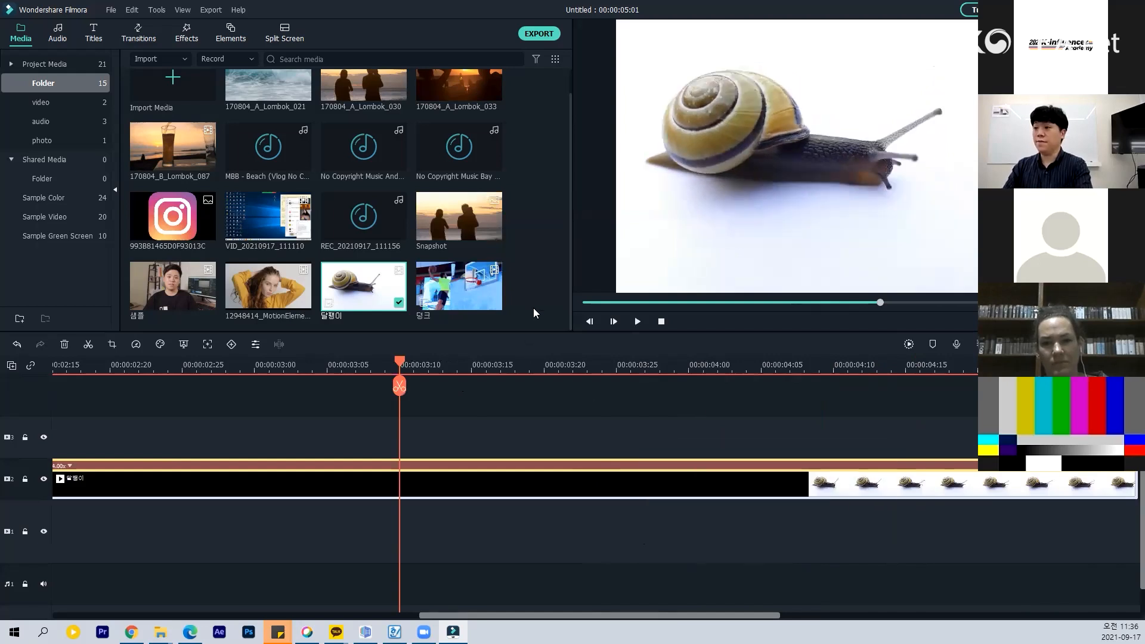
key("Delete")
double_click(509, 279)
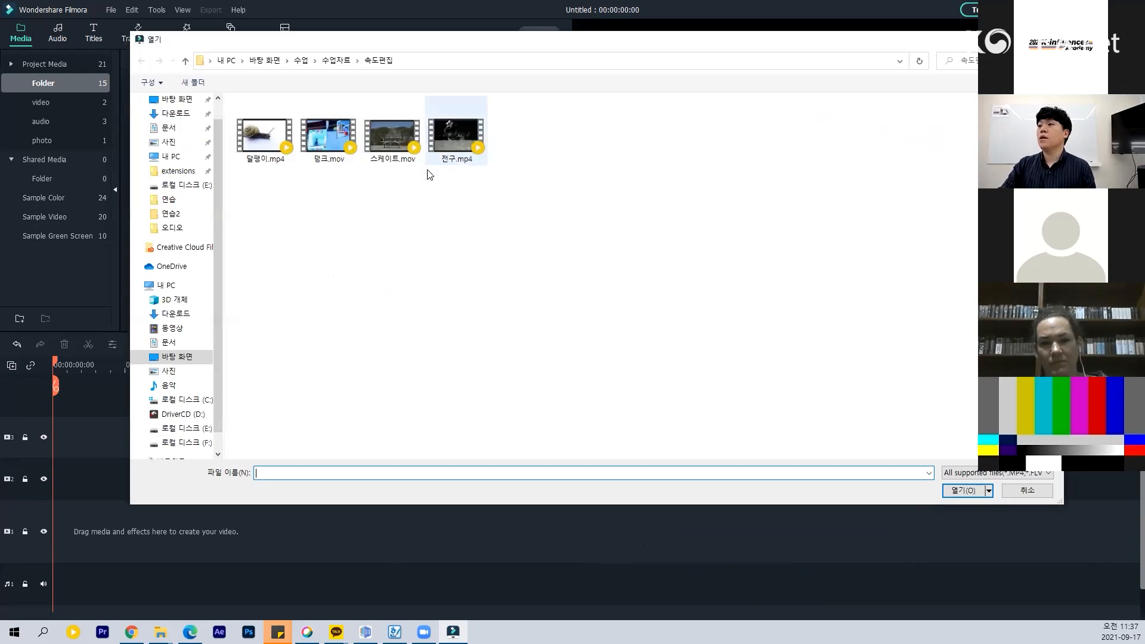
left_click(454, 141)
double_click(454, 141)
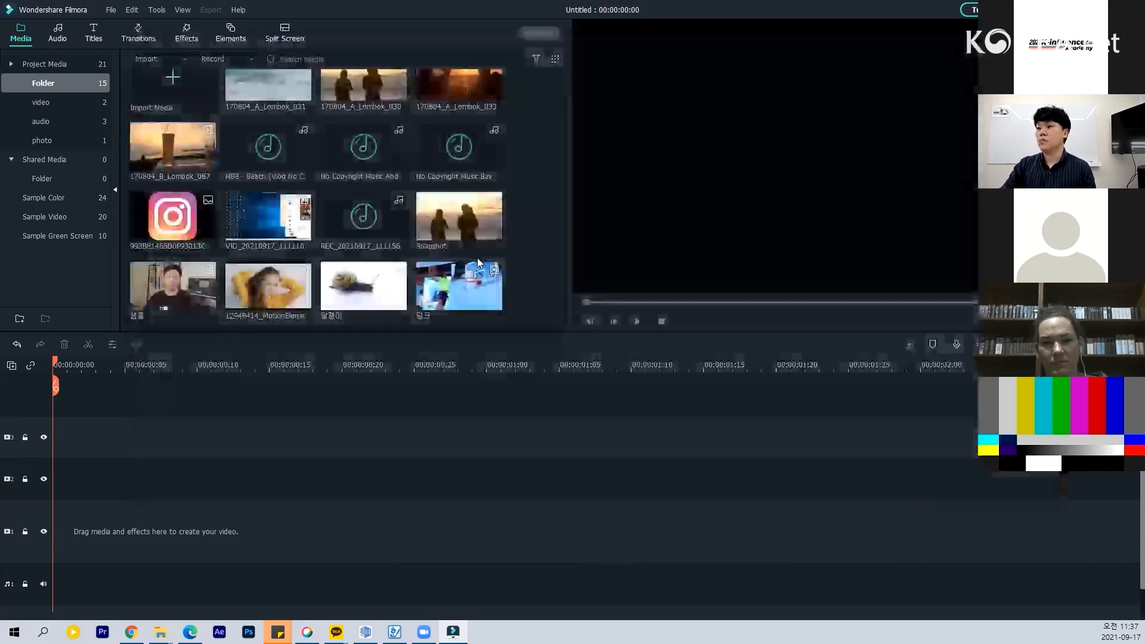
Place the 전구 clip at the start of video track 1 and play the light bulb breaking
left_click_drag(193, 301, 57, 520)
left_click(663, 336)
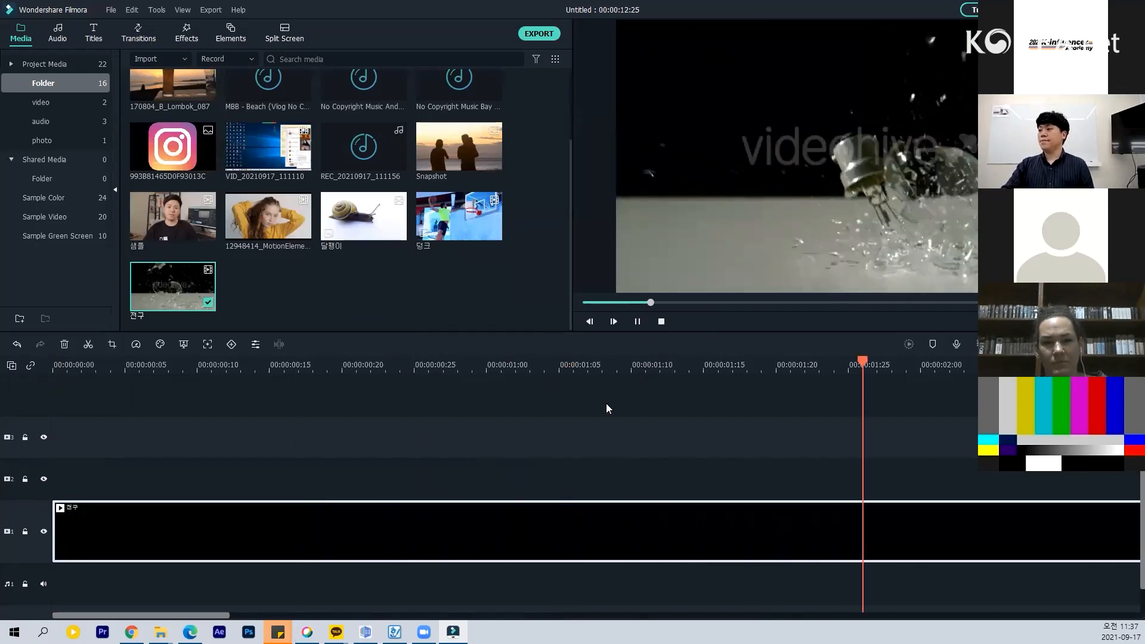
key("space")
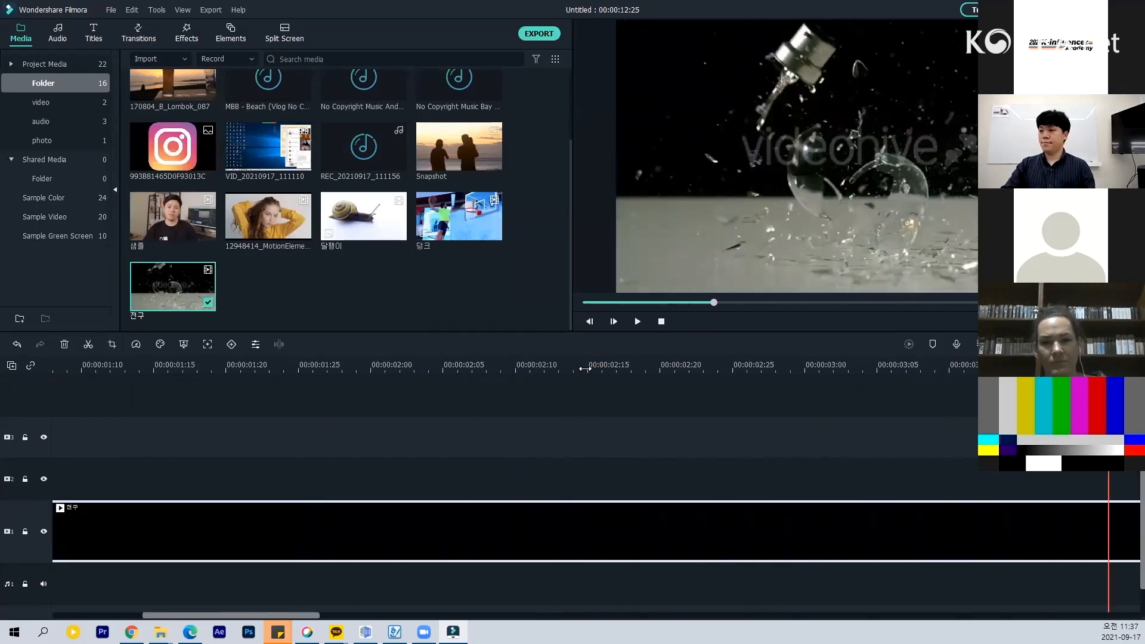
left_click_drag(579, 365, 506, 365)
left_click(500, 364)
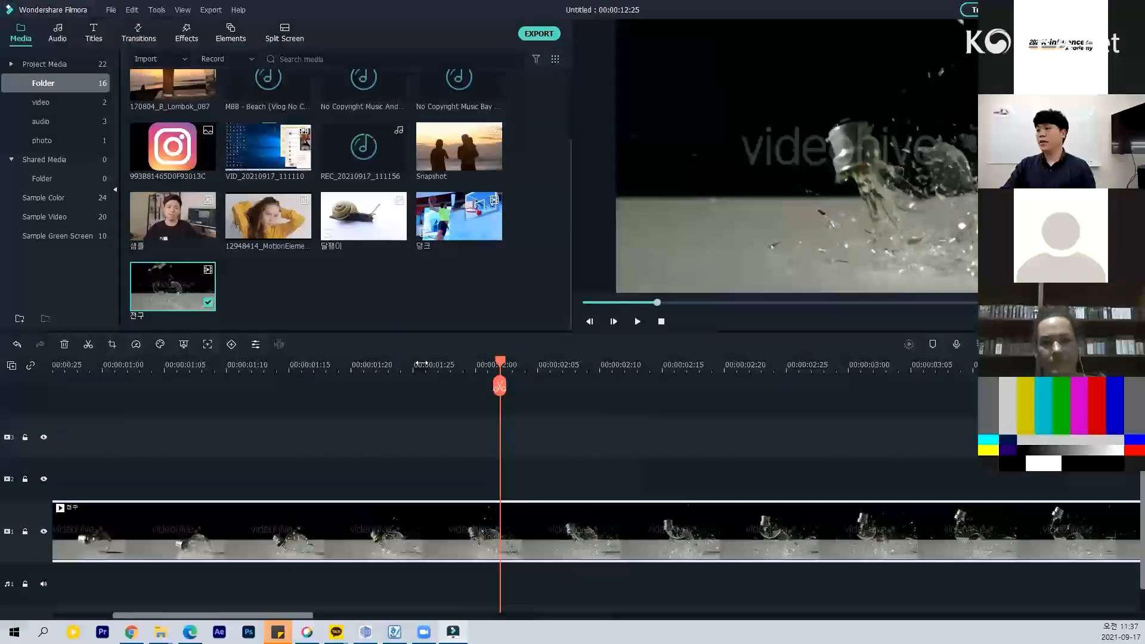
key("space")
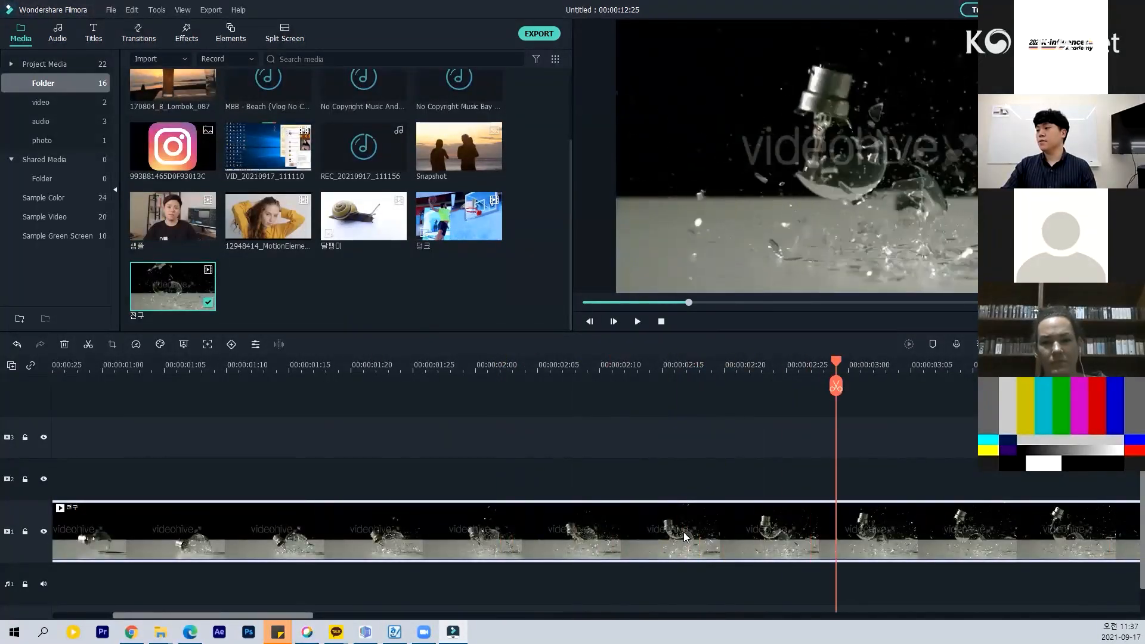
Reverse the 전구 clip, accept creating a proxy file for it, and play the reversed clip
right_click(686, 533)
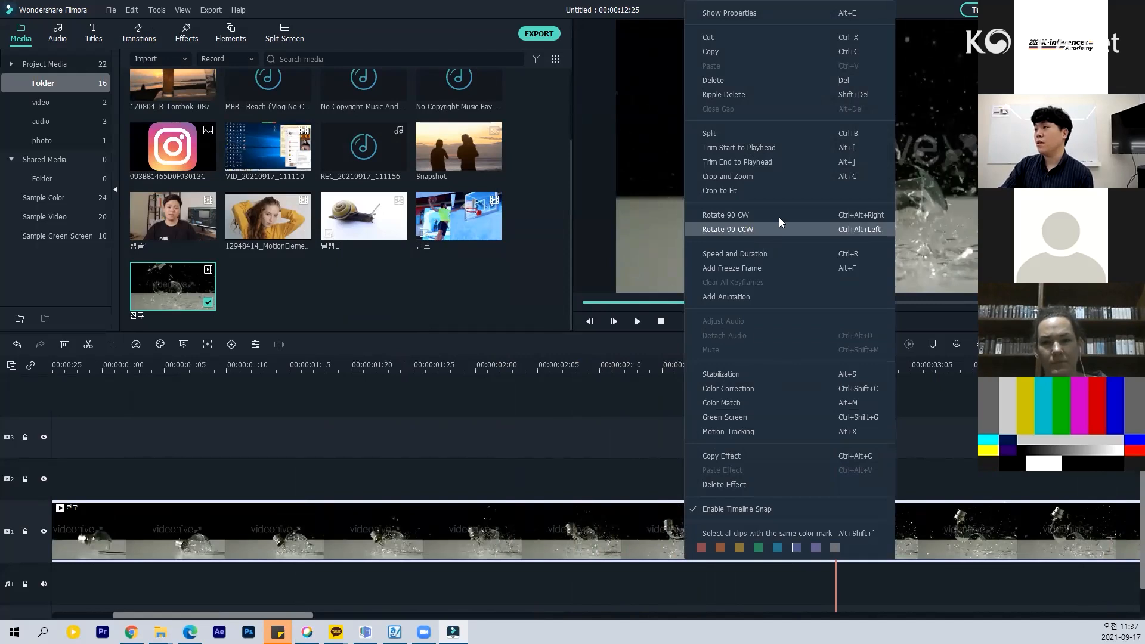
left_click(760, 253)
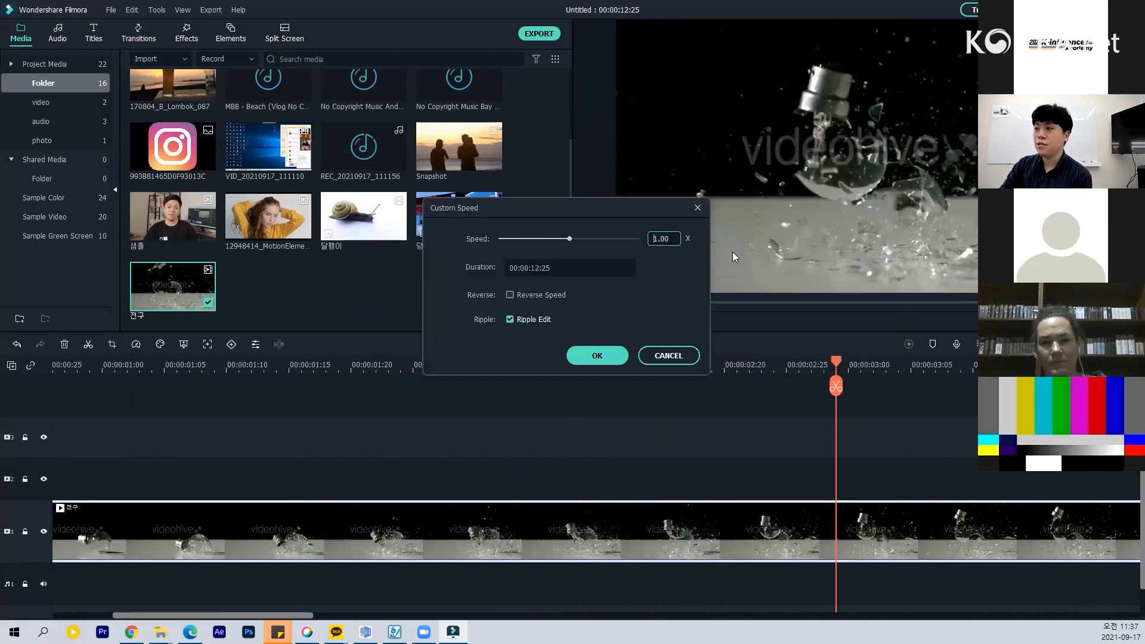
left_click(597, 356)
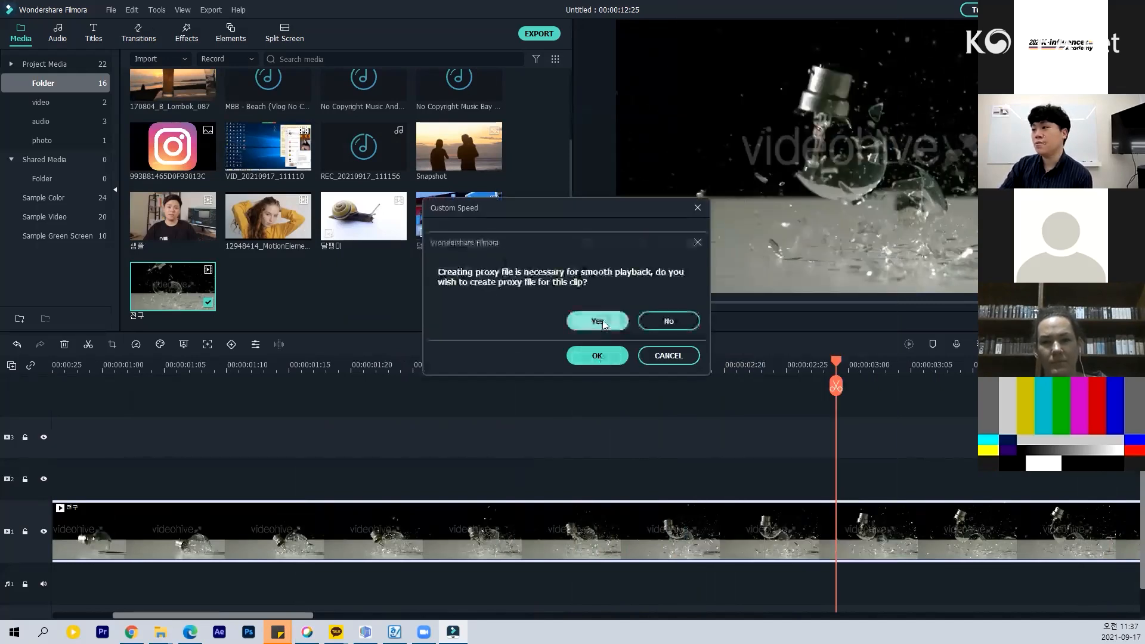
left_click(596, 320)
left_click_drag(838, 359, 177, 351)
left_click_drag(591, 359, 275, 374)
key("space")
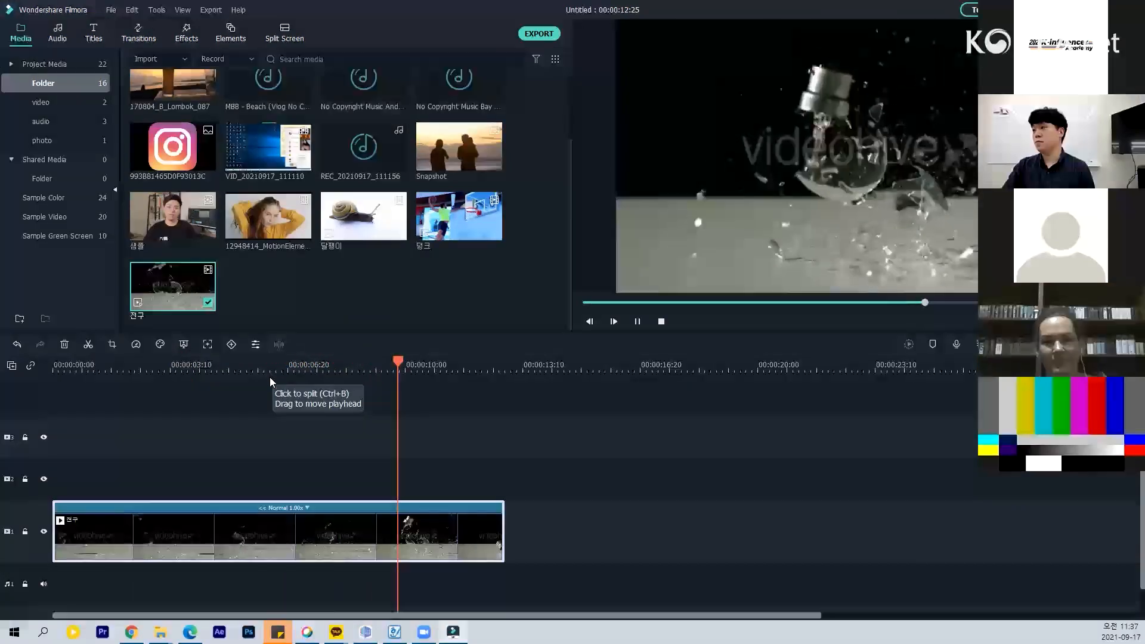
key("space")
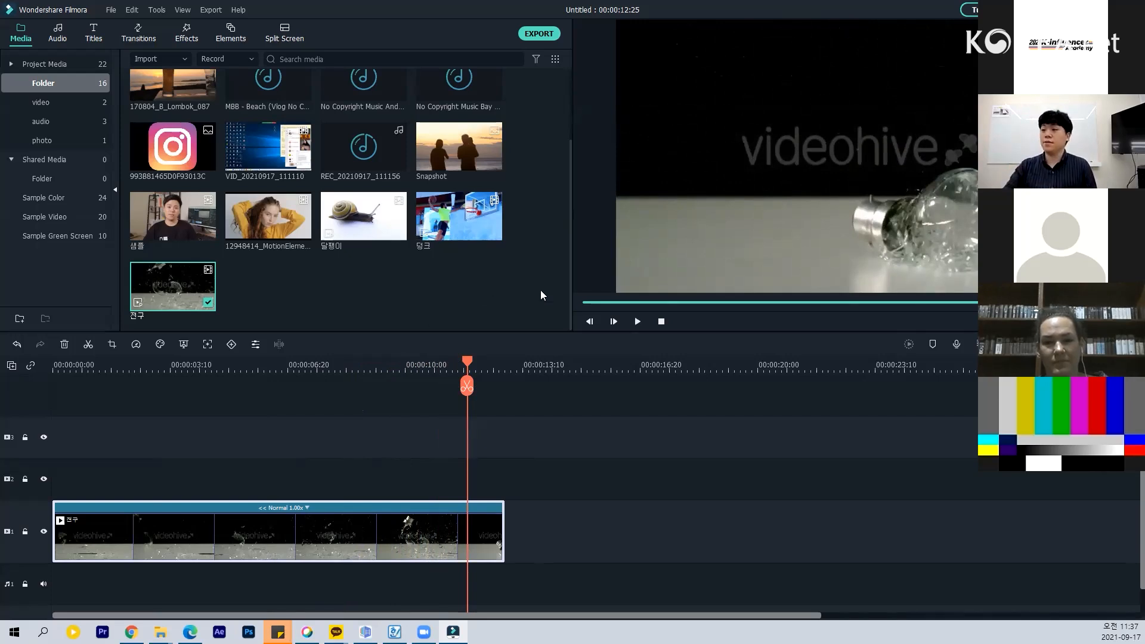
Turn off Reverse Speed for the 전구 clip and scrub through the moment the bulb breaks
left_click_drag(398, 369, 187, 357)
right_click(303, 523)
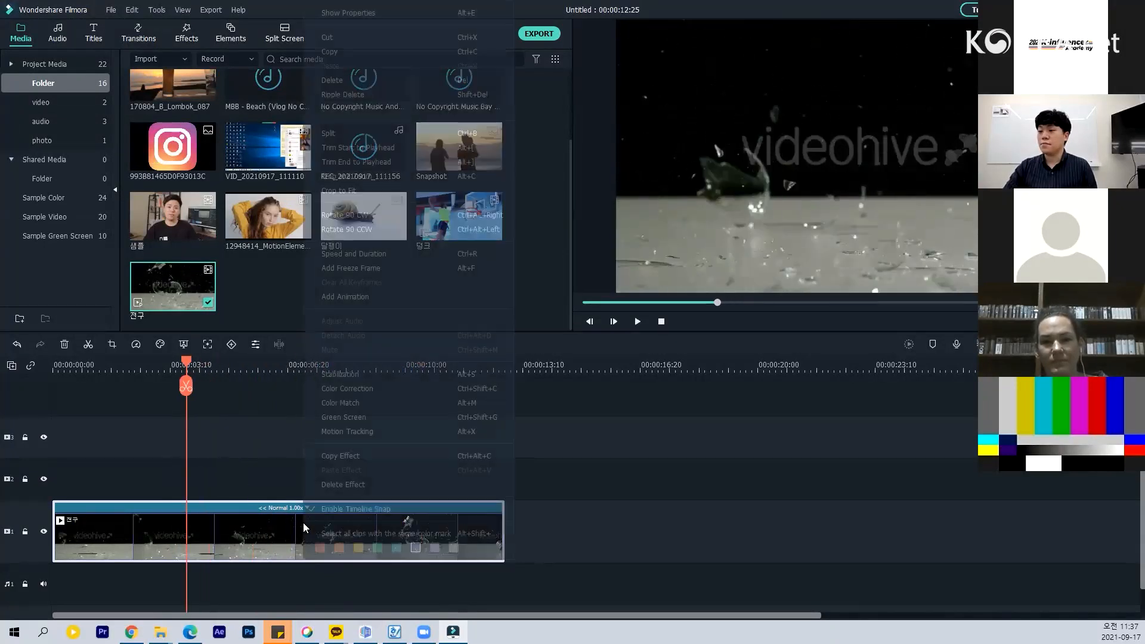
left_click(274, 520)
left_click(302, 507)
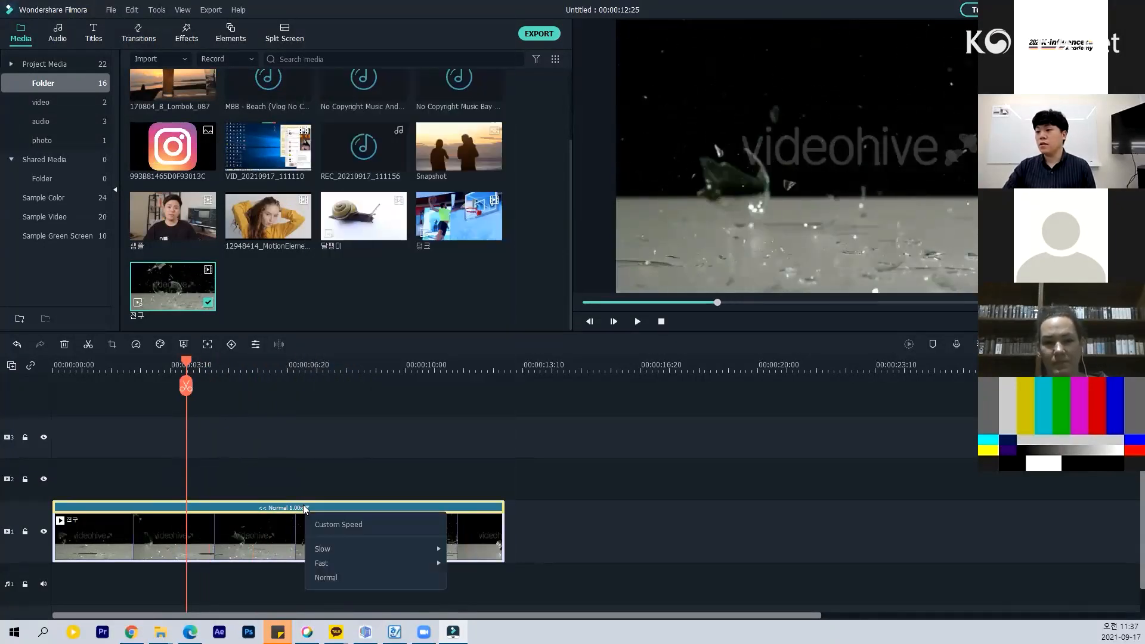
left_click(278, 523)
right_click(278, 524)
left_click(388, 254)
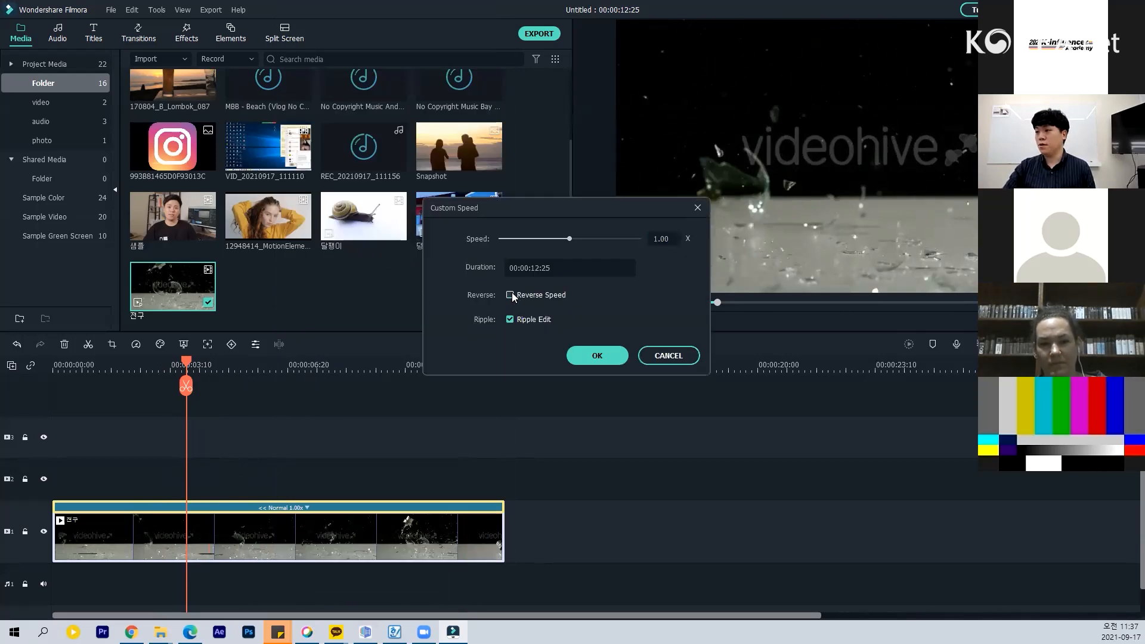
left_click(597, 355)
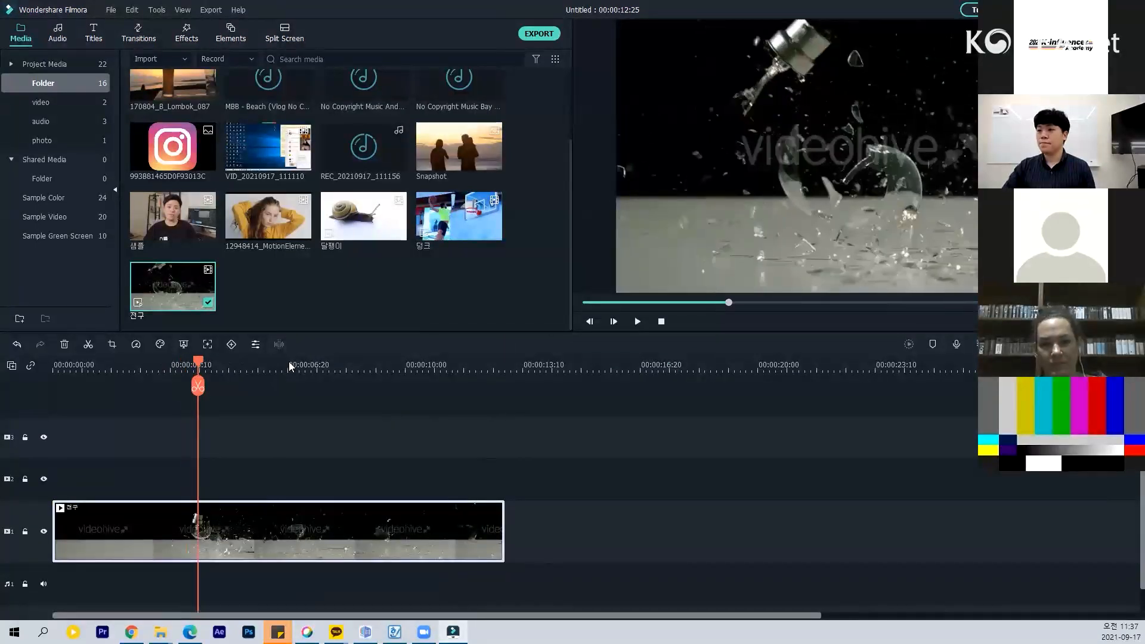
left_click(162, 362)
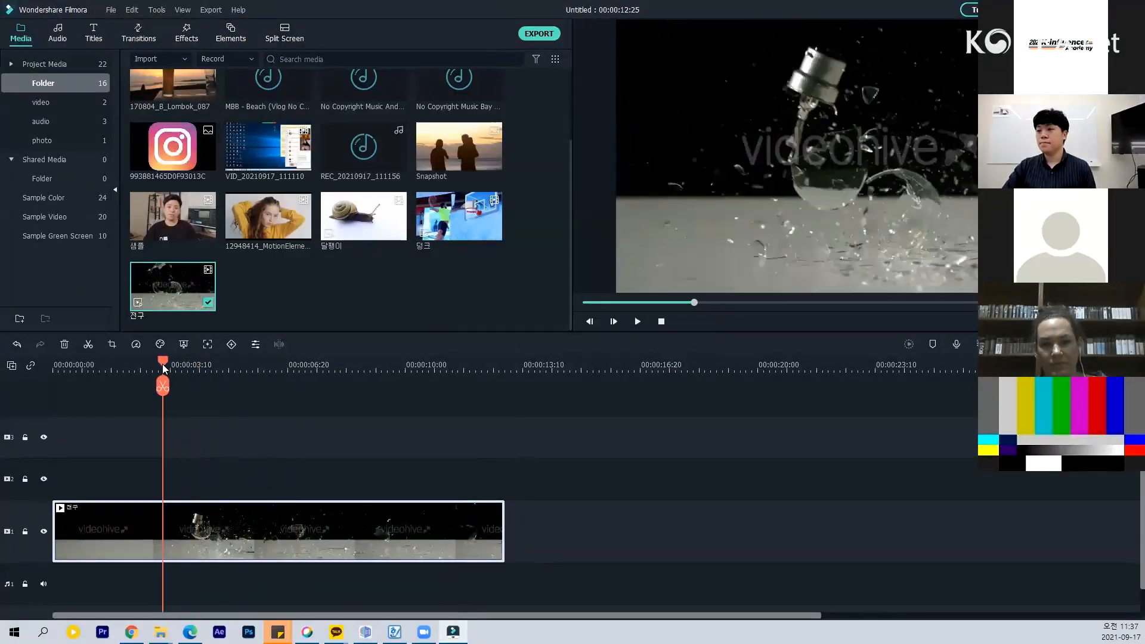
Add a Freeze Frame to the 전구 clip at the moment the bulb shatters, and play through it
left_click(138, 345)
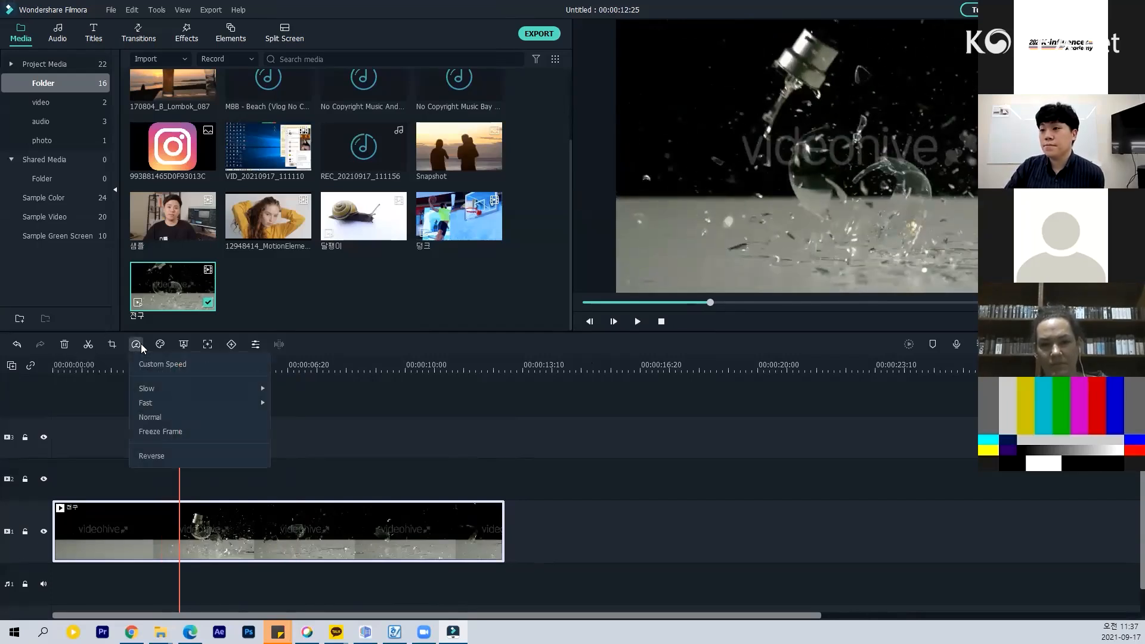
left_click(186, 435)
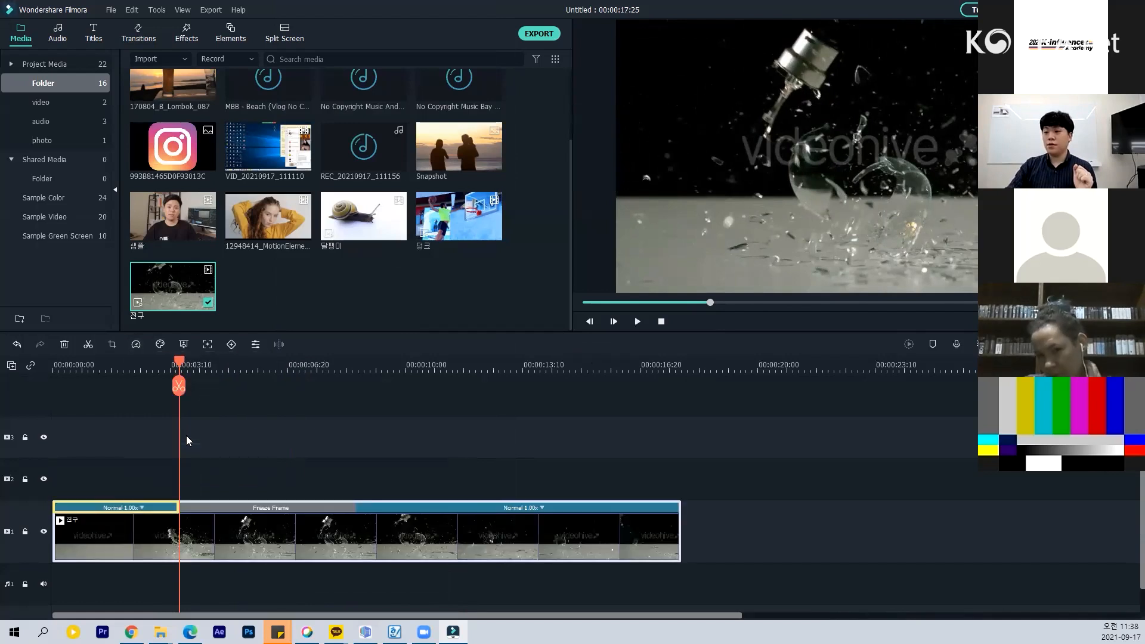
left_click_drag(180, 365, 118, 372)
key("space")
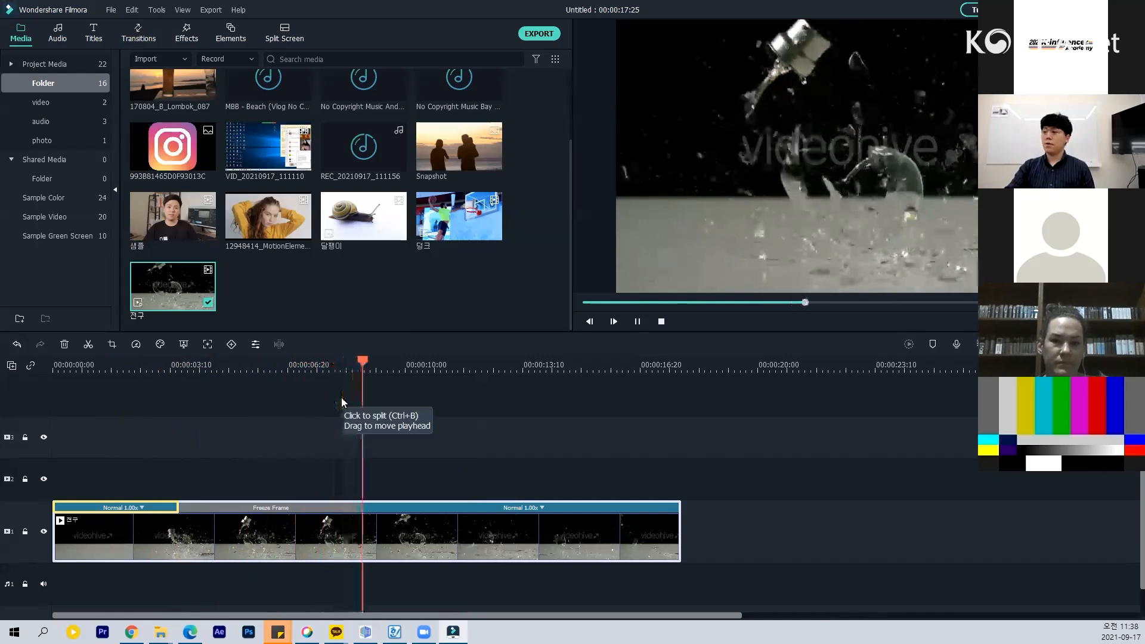
key("space")
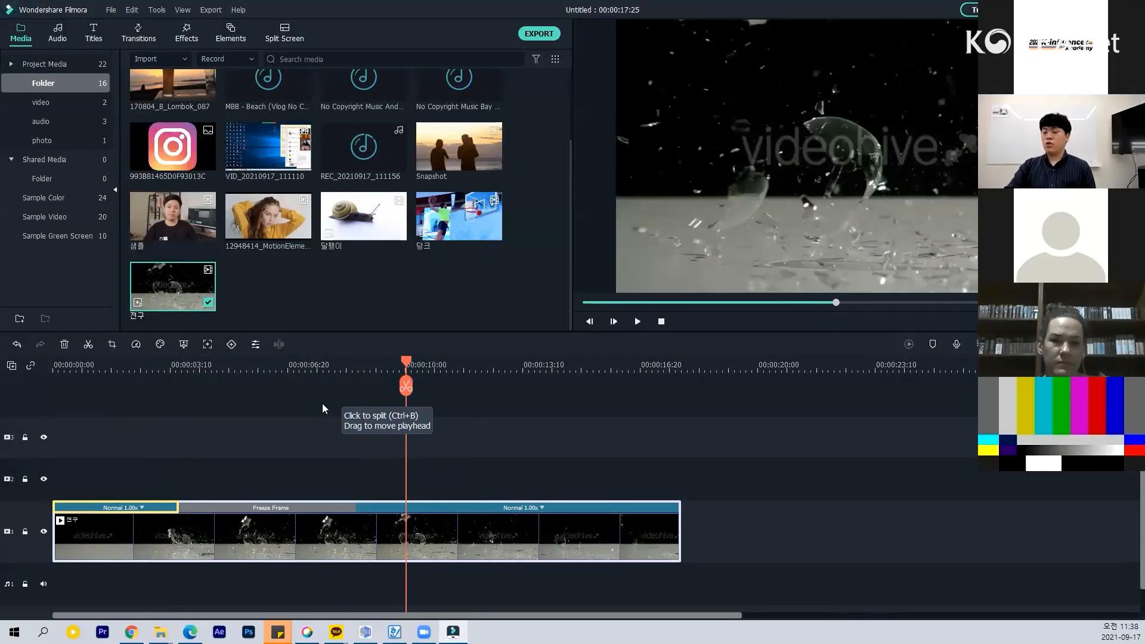
Shorten the Freeze Frame section to about 13 frames by trimming its end on the timeline
left_click_drag(177, 506, 235, 505)
key("ctrl+z")
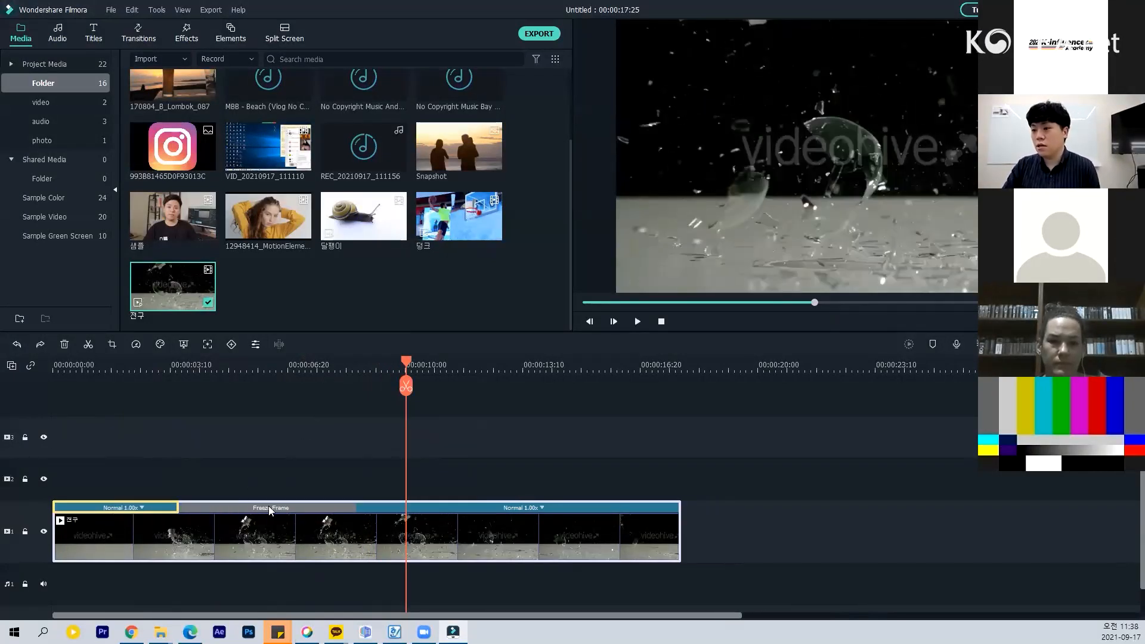
left_click(268, 506)
left_click_drag(360, 511, 201, 507)
left_click(190, 366)
left_click_drag(314, 372, 441, 377)
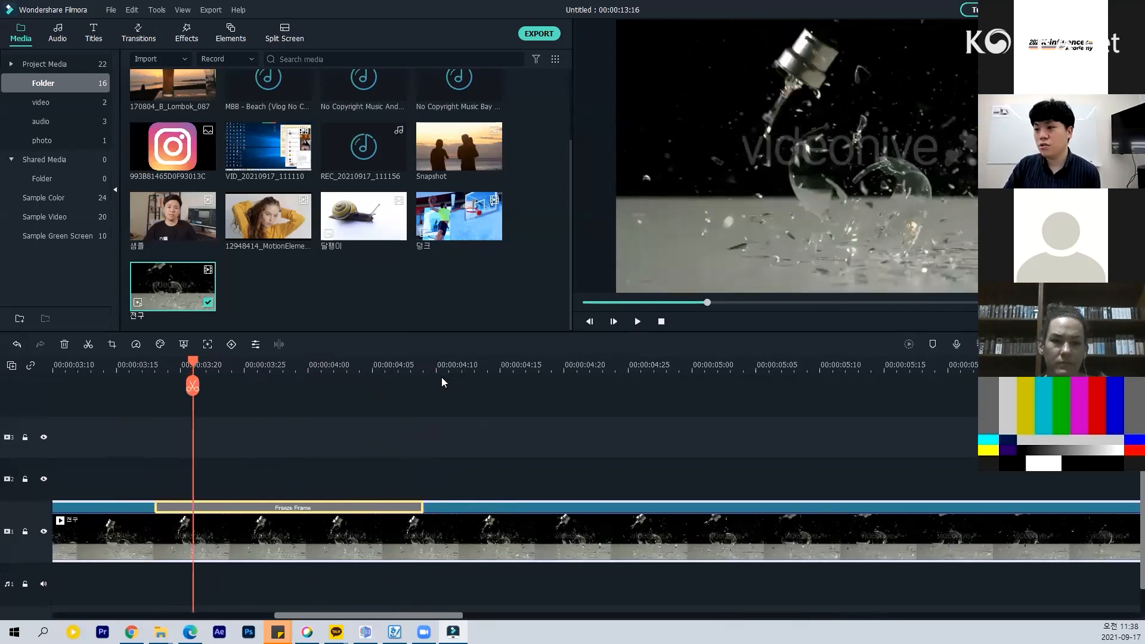
left_click_drag(441, 508, 325, 507)
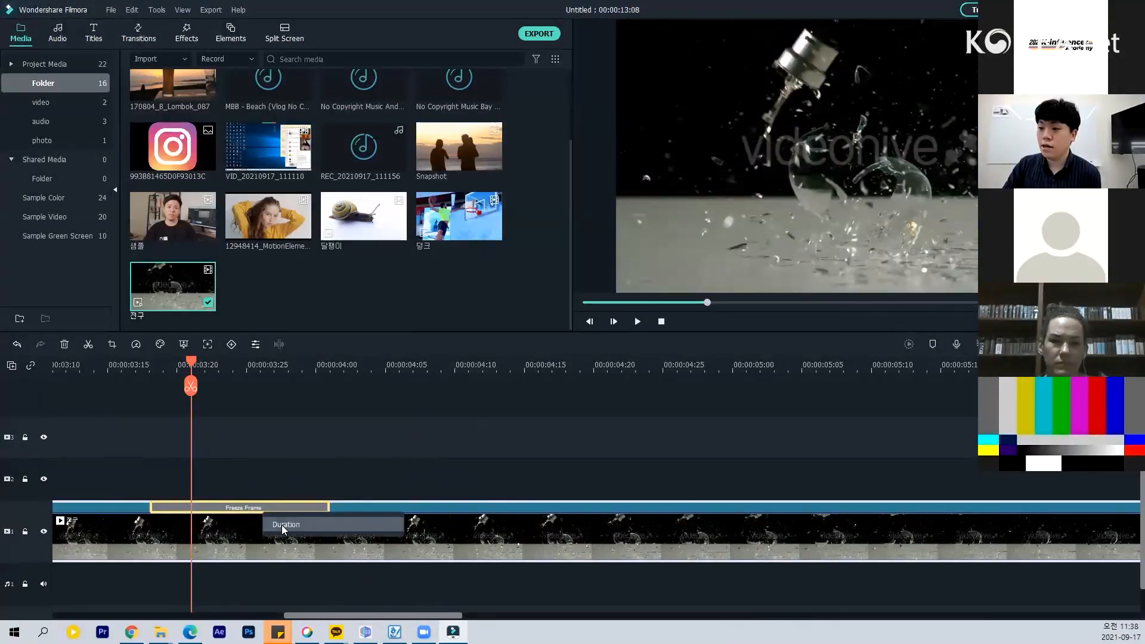
Set the Freeze Frame's duration to 00:00:02:00 with Ripple Edit enabled
left_click(281, 525)
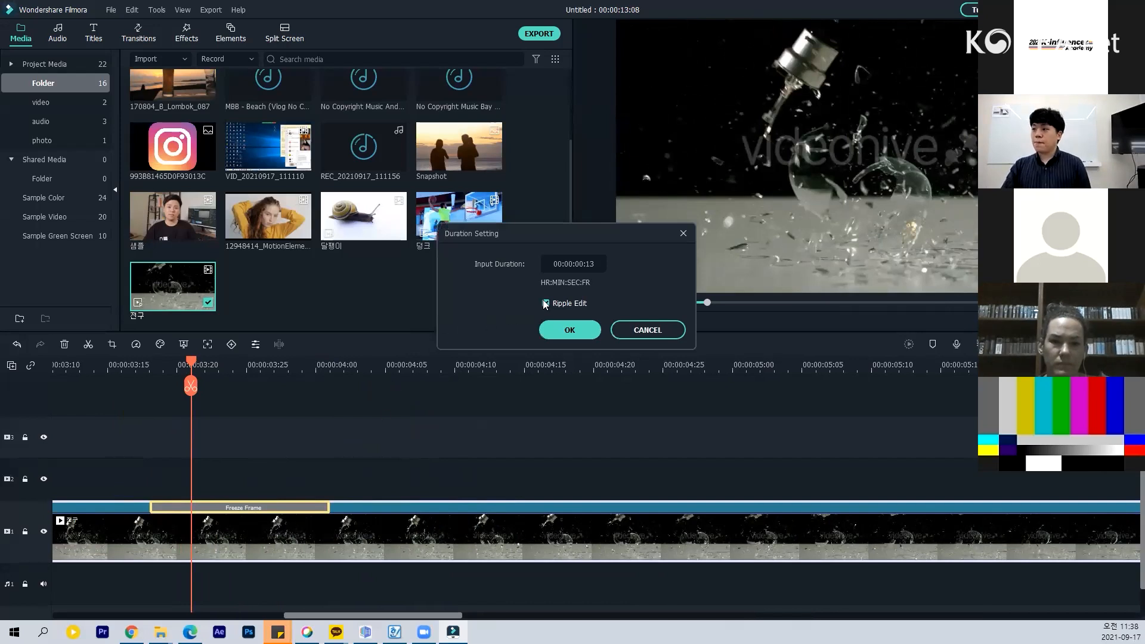
left_click(584, 264)
key("Right")
key("BackSpace")
key("BackSpace")
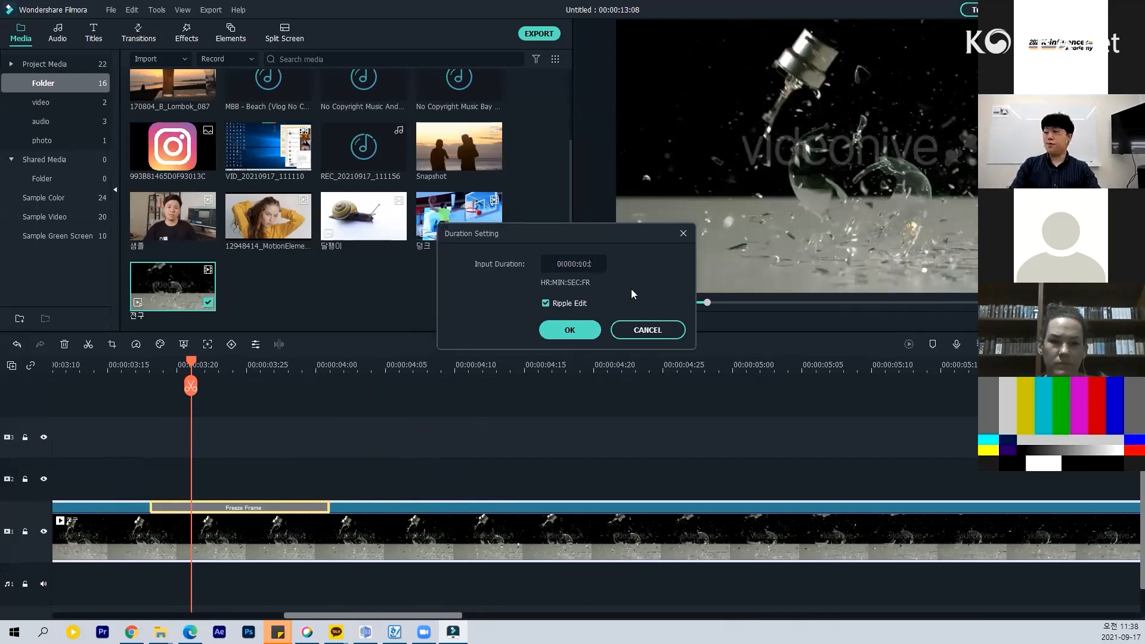
key("BackSpace")
key("BackSpace")
type("2:")
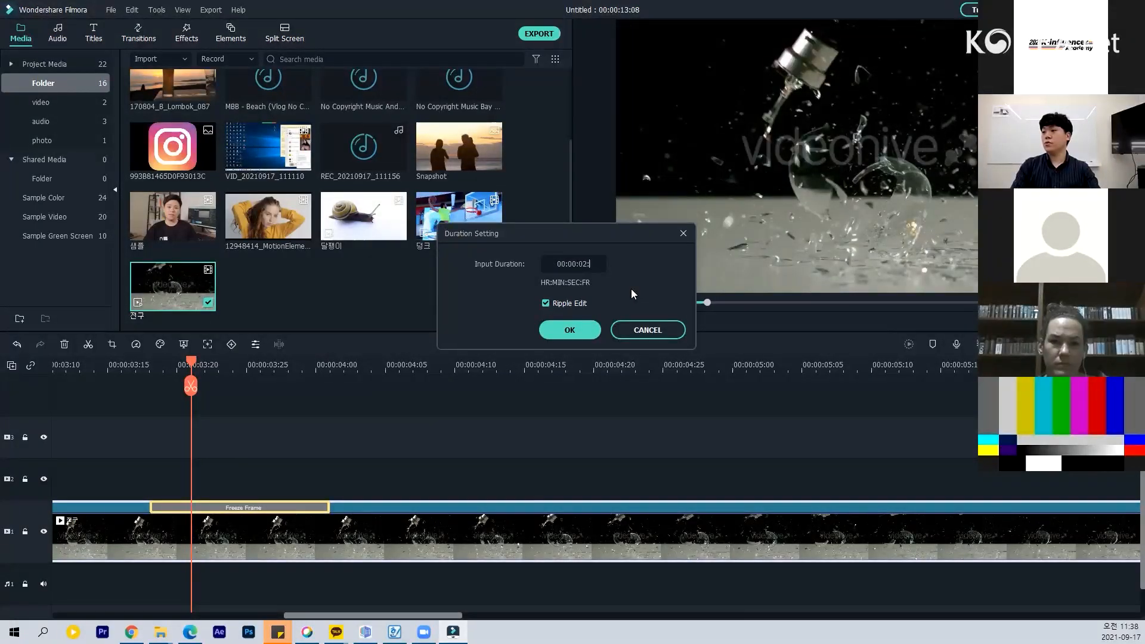
type("00")
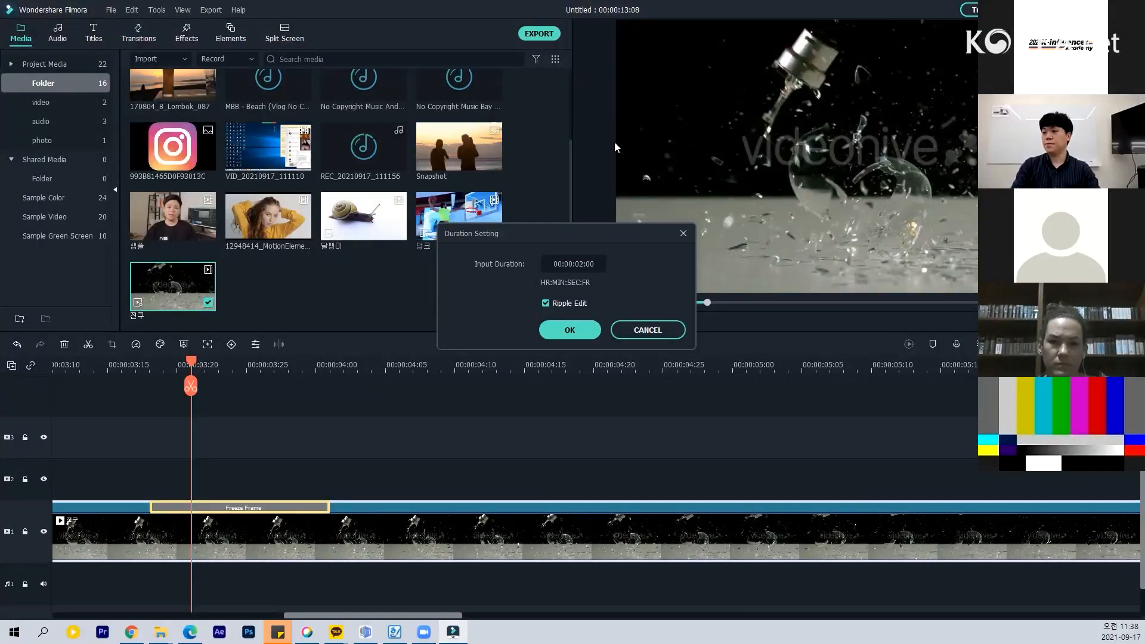
left_click(571, 331)
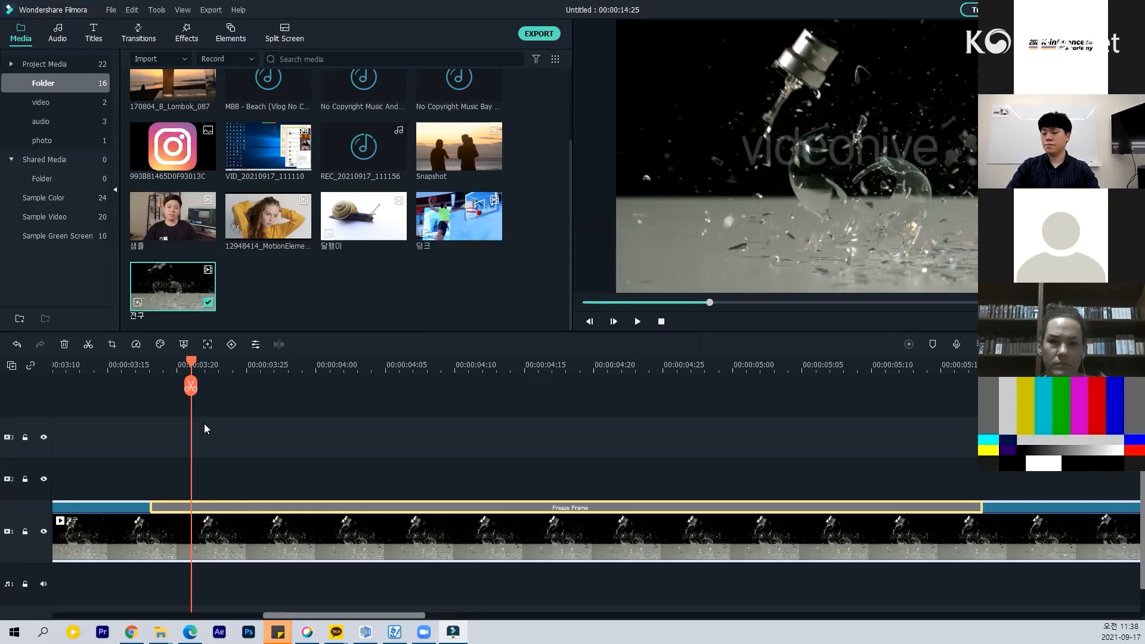
Play the 전구 clip from just before the Freeze Frame until the motion resumes
left_click(121, 364)
key("space")
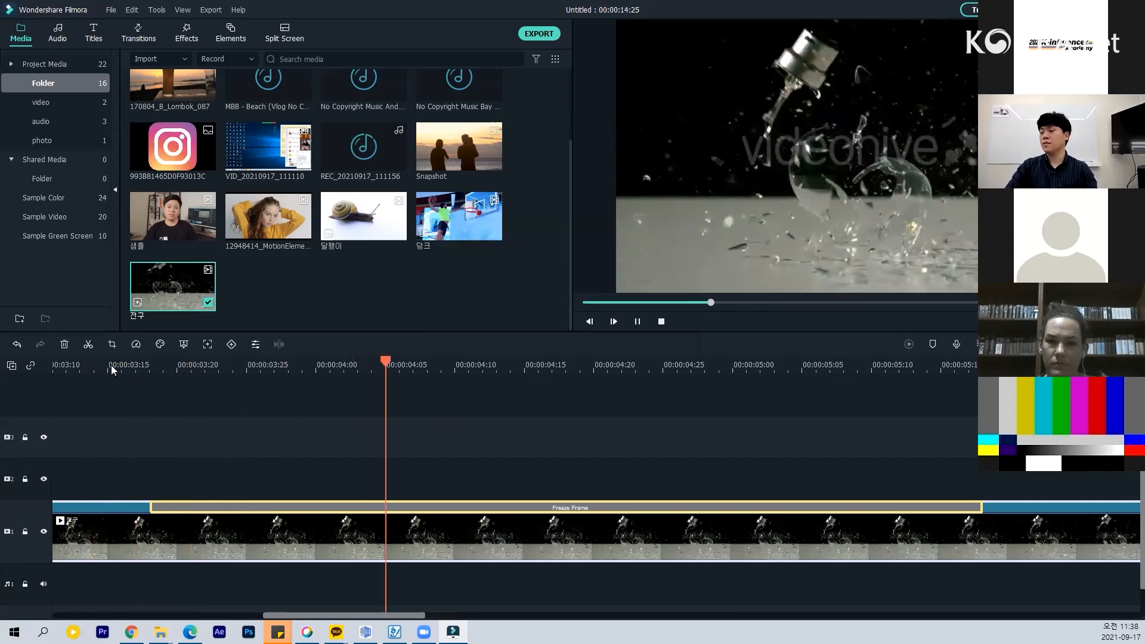
key("space")
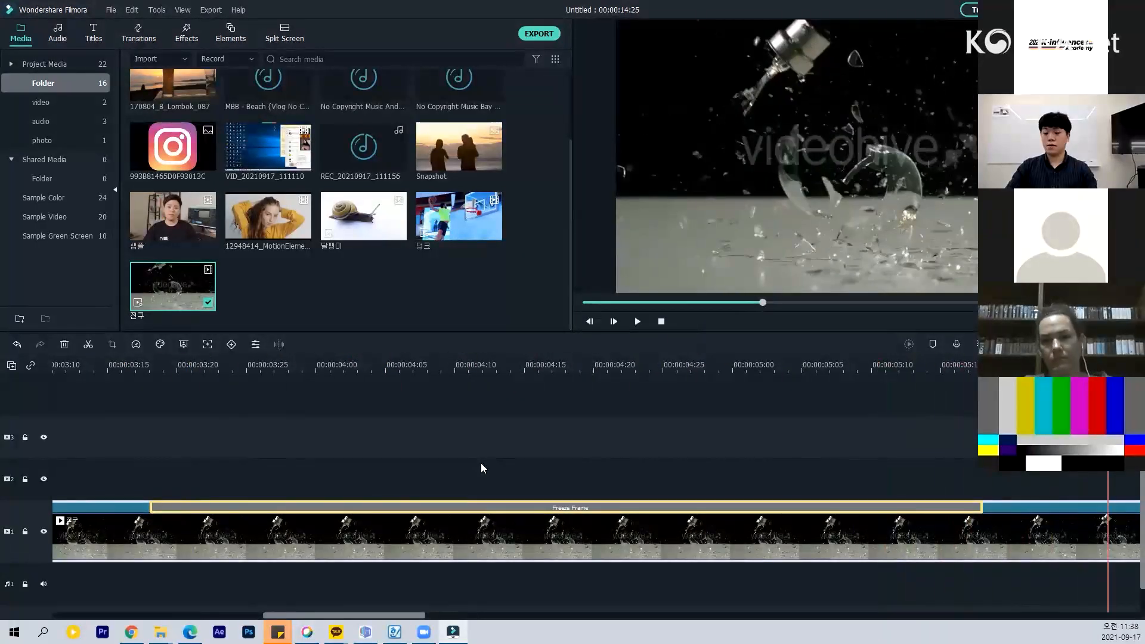
Split the 전구 clip at the start and at the end of the Freeze Frame to isolate it
left_click_drag(548, 368, 155, 374)
left_click_drag(1108, 368, 734, 371)
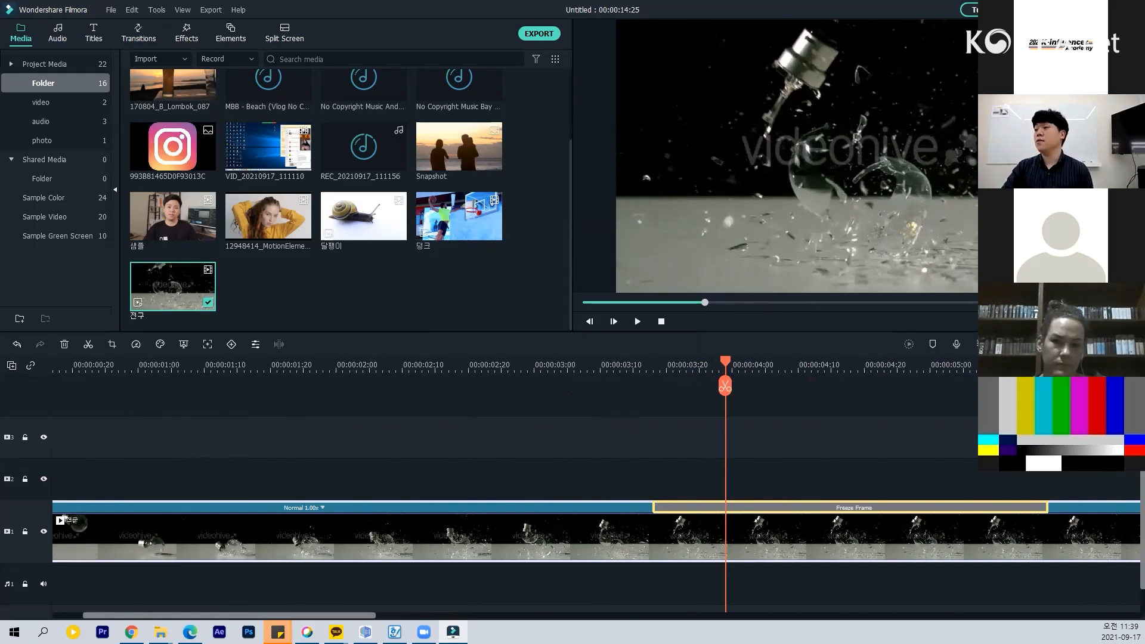
left_click_drag(727, 362, 671, 388)
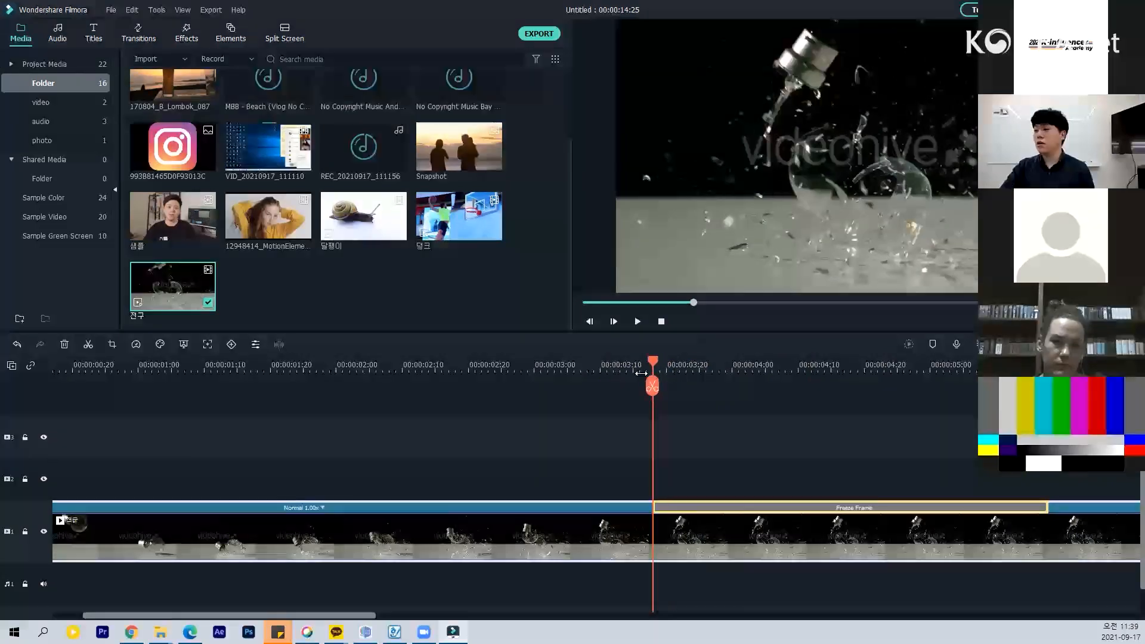
left_click(654, 396)
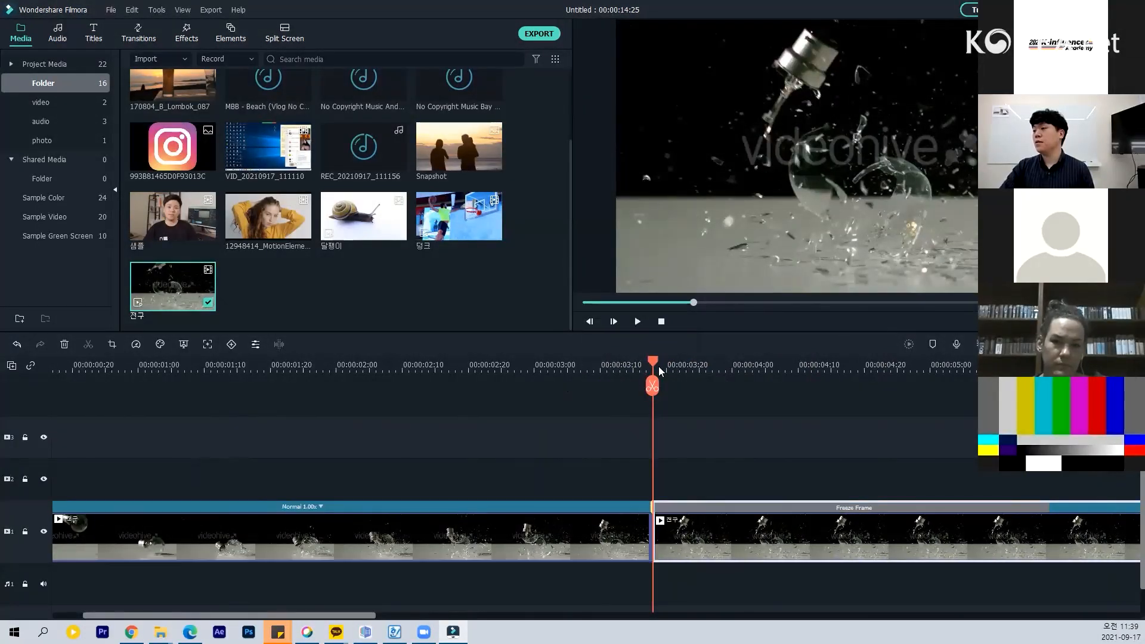
key("space")
key("Left")
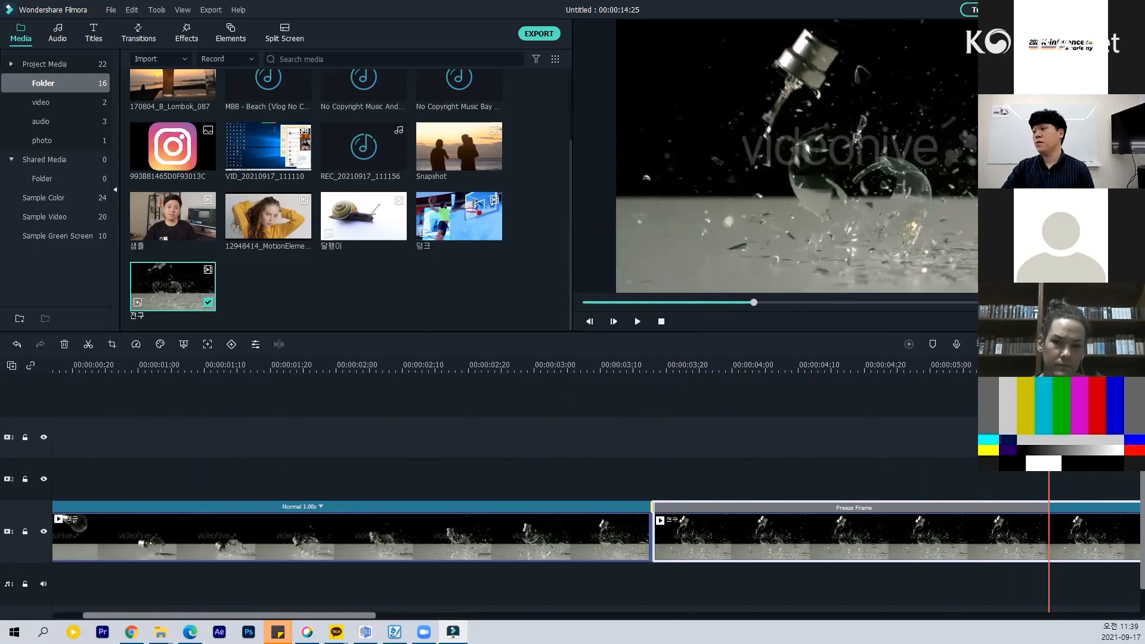
left_click(1049, 387)
left_click_drag(1049, 370, 732, 382)
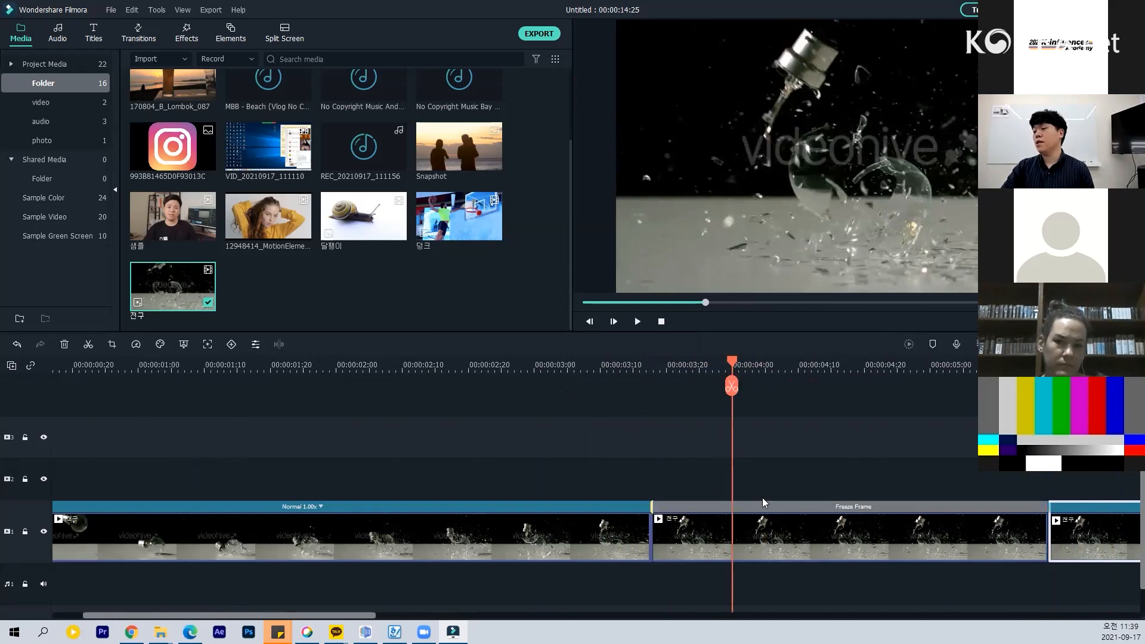
Enlarge the isolated Freeze Frame clip to a scale of about 165.61%
left_click(775, 525)
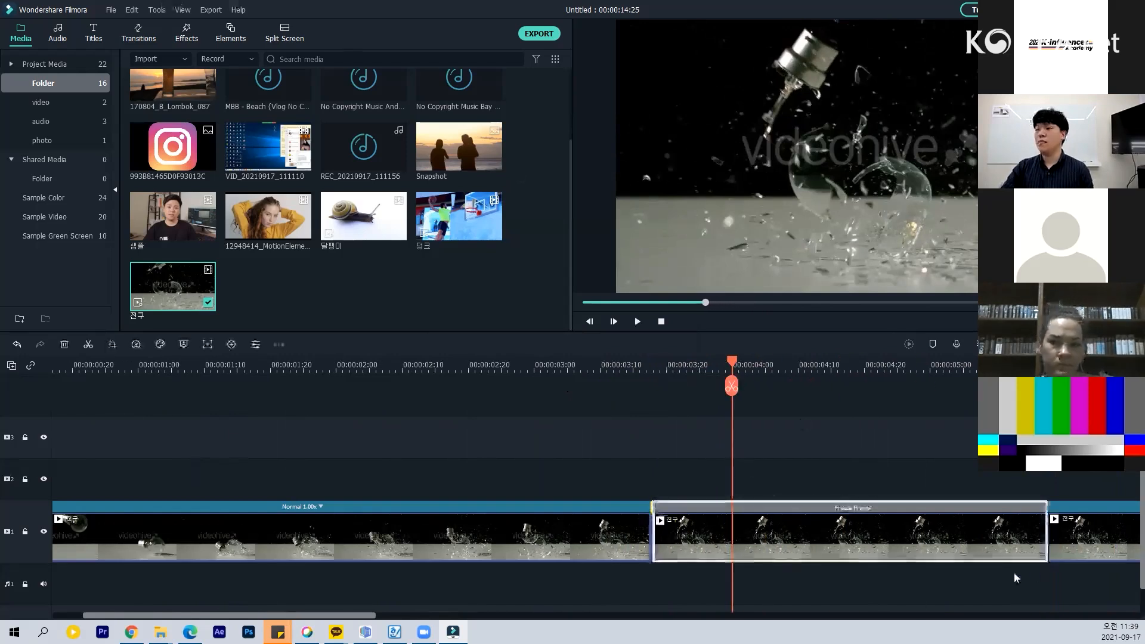
double_click(911, 520)
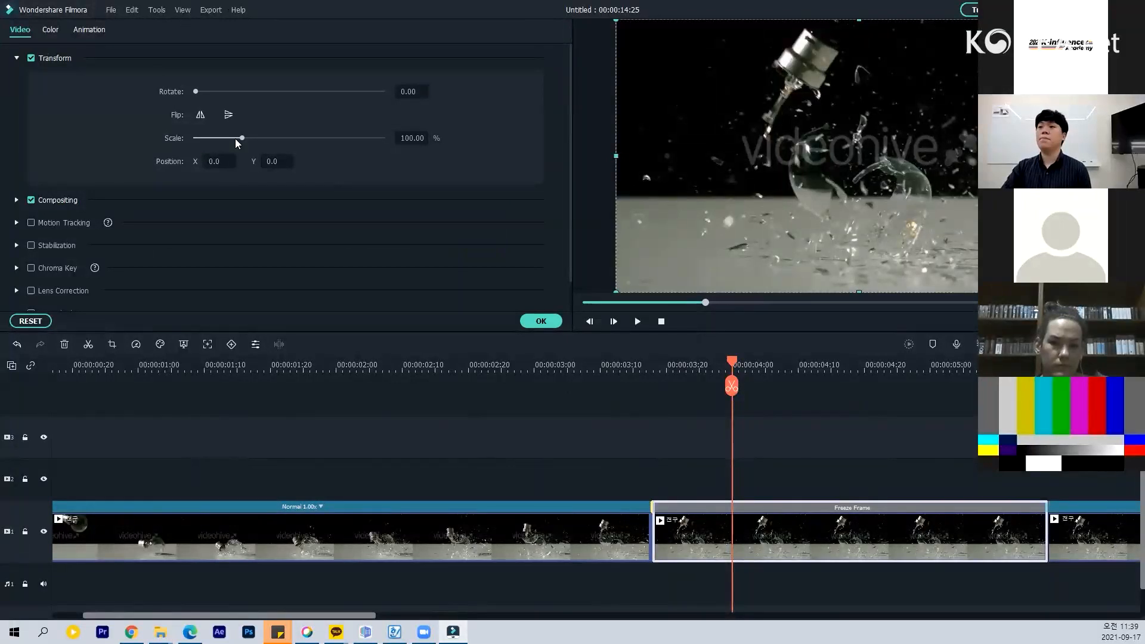
mouse_move(236, 138)
left_mouse_down()
mouse_move(271, 137)
mouse_move(242, 142)
left_mouse_up()
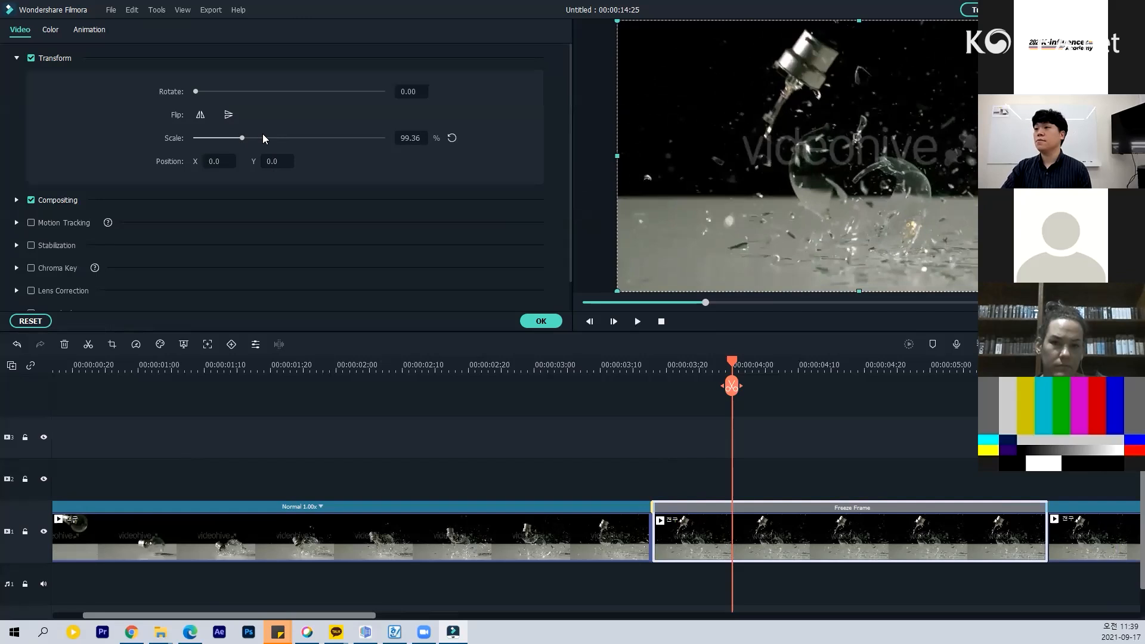
left_click_drag(241, 140, 273, 141)
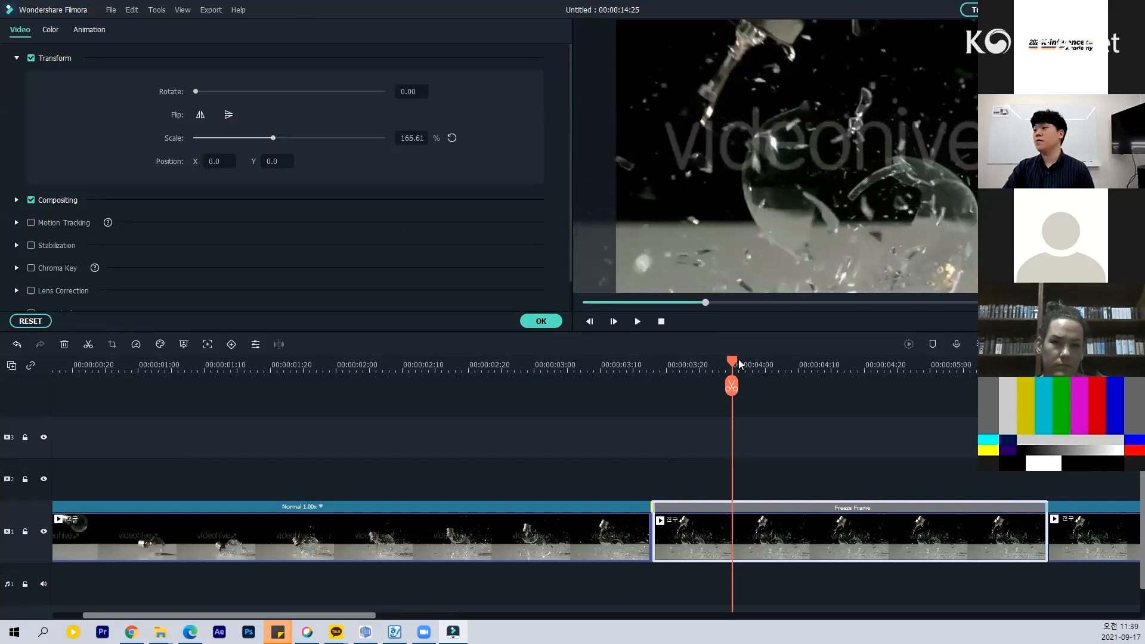
Play across the cut into the enlarged Freeze Frame, and undo the scale change
left_click_drag(738, 360, 613, 359)
key("space")
key("space")
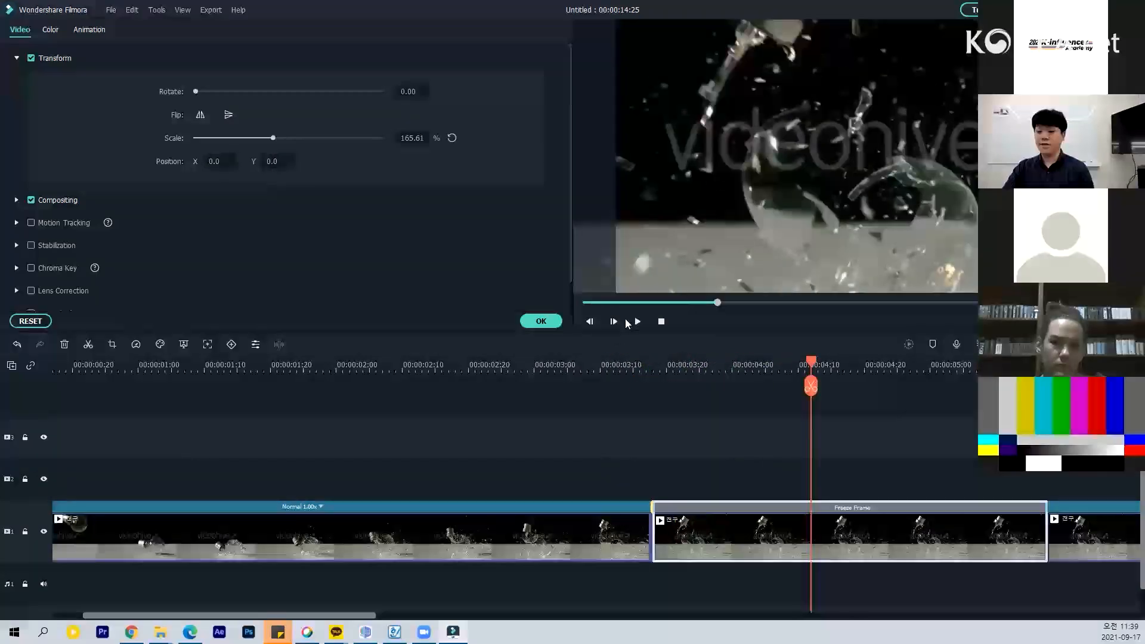
key("ctrl+z")
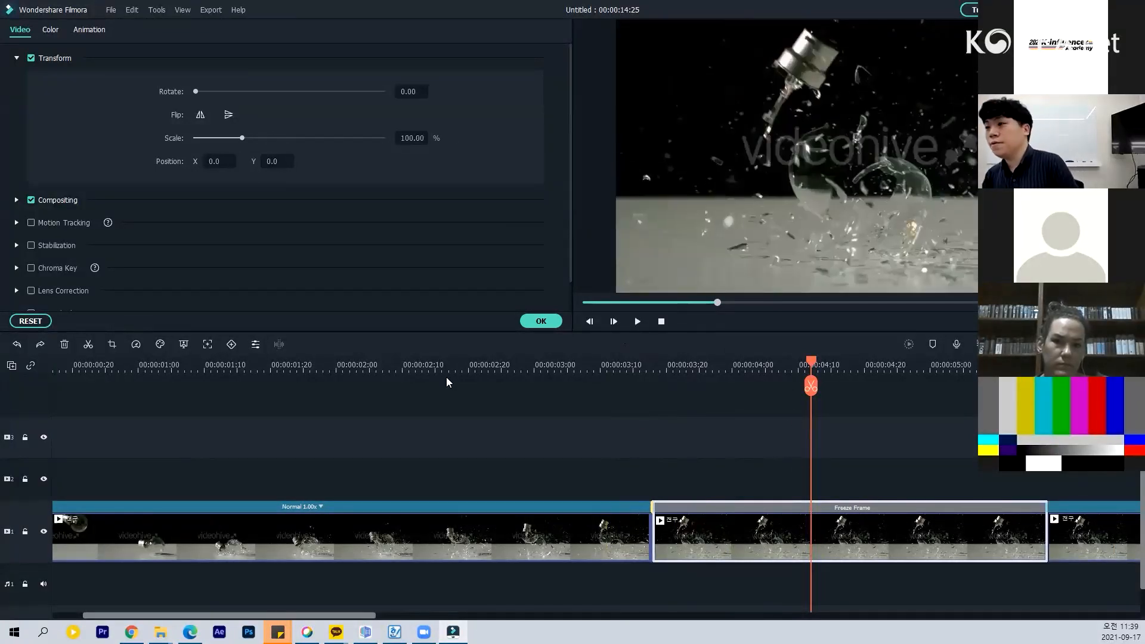
Scrub the timeline across the Freeze Frame and the footage around it
left_click_drag(769, 365, 377, 404)
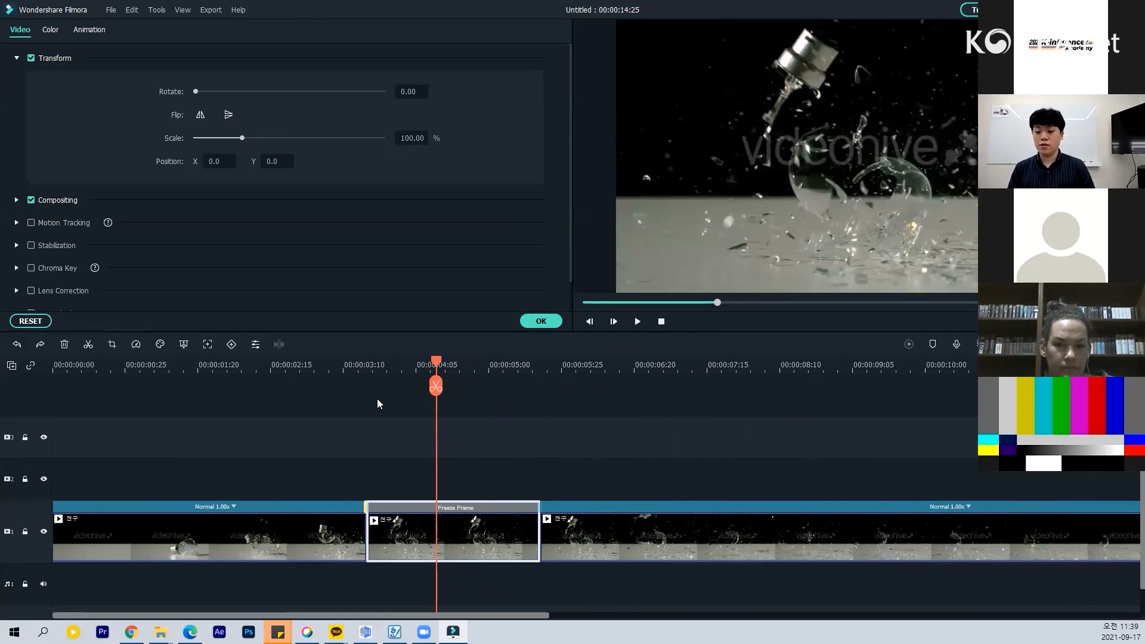
left_click_drag(436, 386, 405, 379)
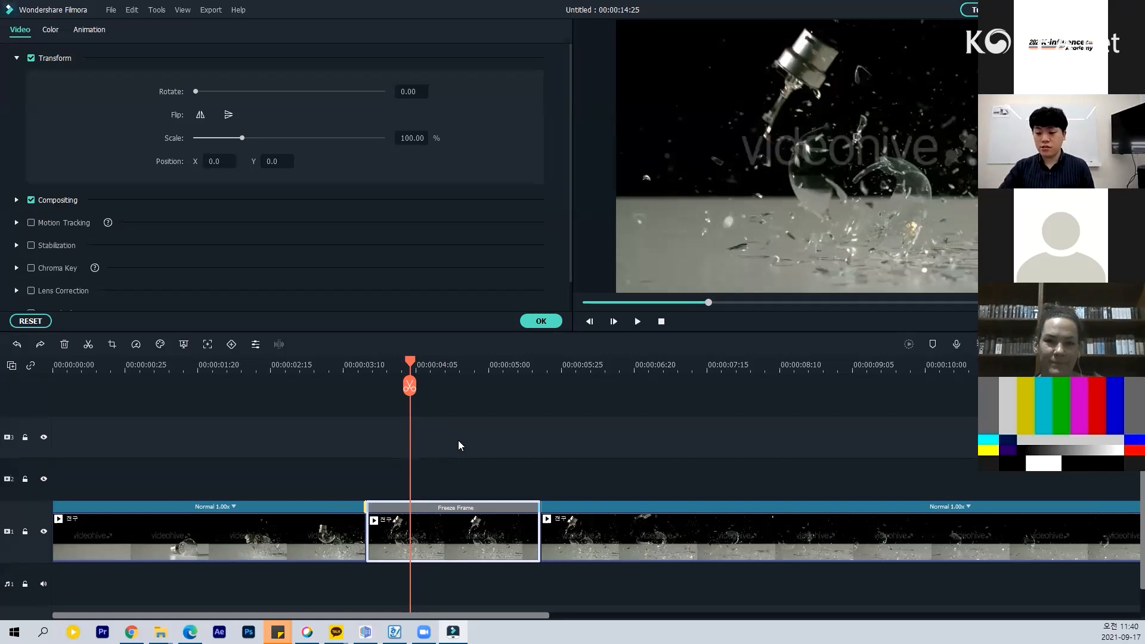
left_click_drag(413, 360, 578, 368)
left_click(385, 388)
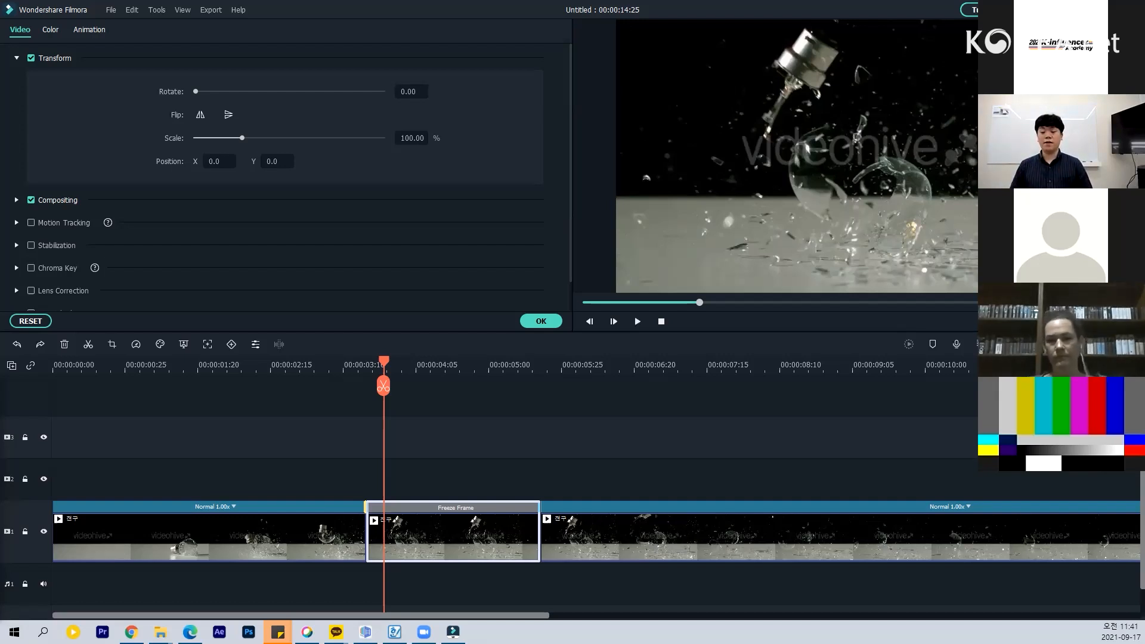
Delete all the 전구 clips from the timeline and close the clip properties
left_click_drag(672, 447, 3, 569)
key("Delete")
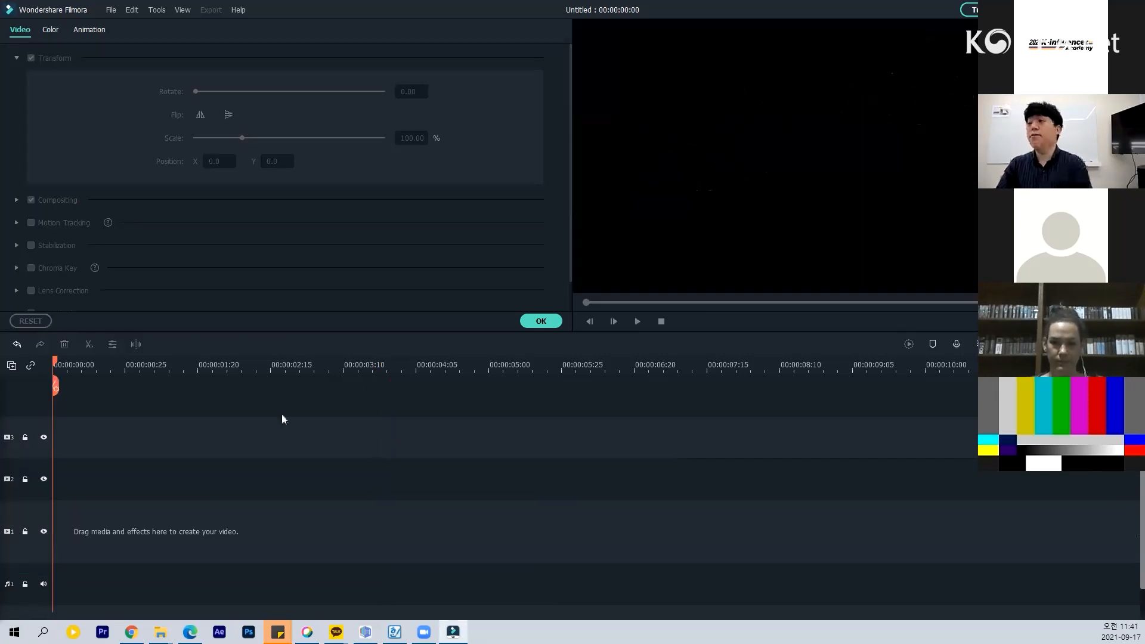
left_click(538, 321)
Place the 샘플 clip at the start of video track 2 and preview it just before 00:00:03:10
scroll(418, 277, "up", 2)
scroll(311, 265, "down", 2)
left_click_drag(173, 216, 31, 488)
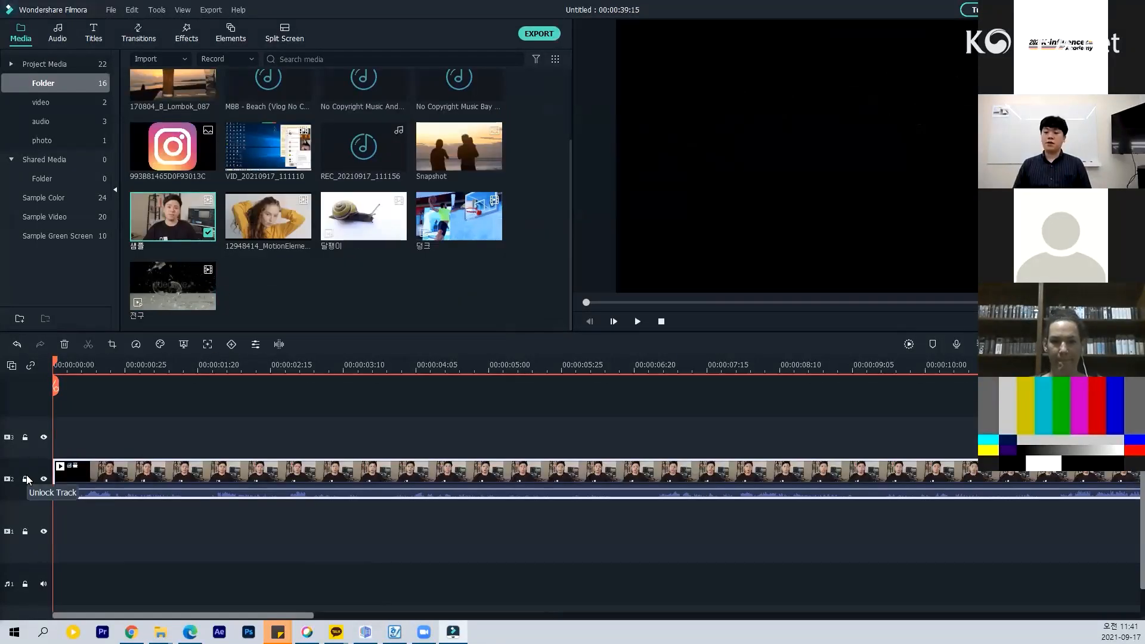
left_click_drag(56, 365, 340, 370)
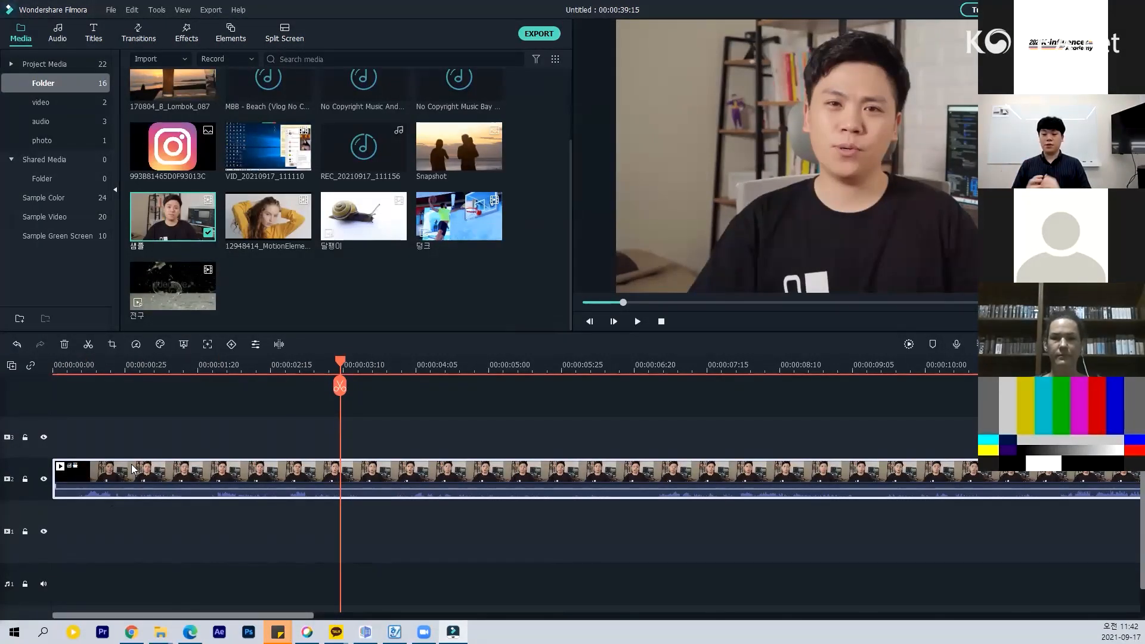
Detach the audio from the 샘플 clip on video track 2
left_click(370, 439)
left_click(361, 474)
right_click(349, 468)
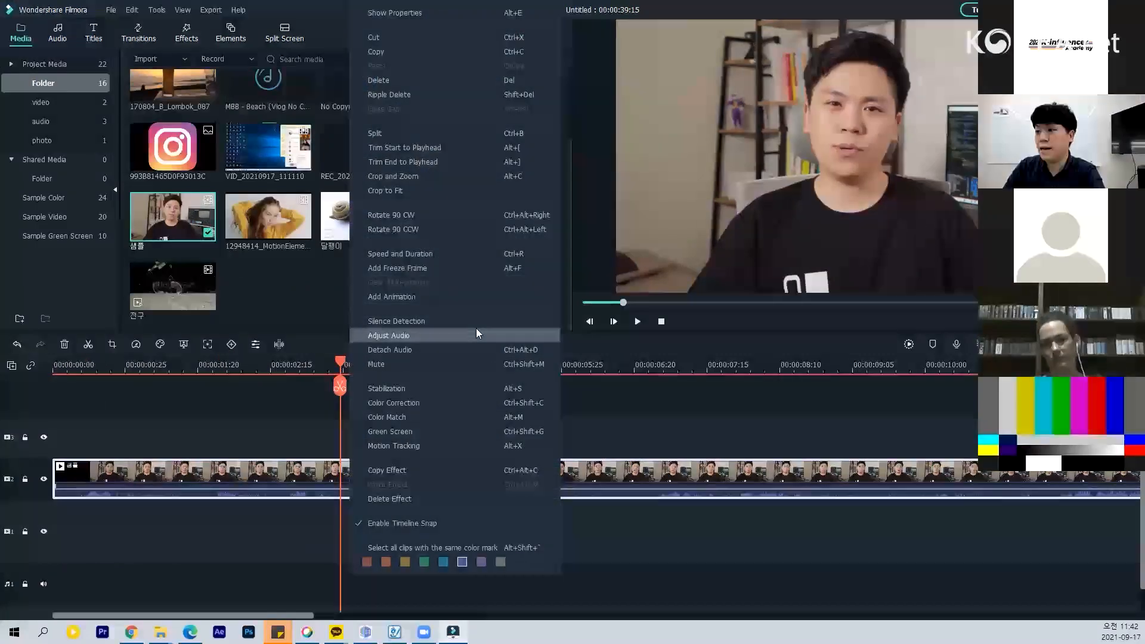
left_click(448, 349)
left_click(189, 594)
left_click_drag(187, 591, 201, 541)
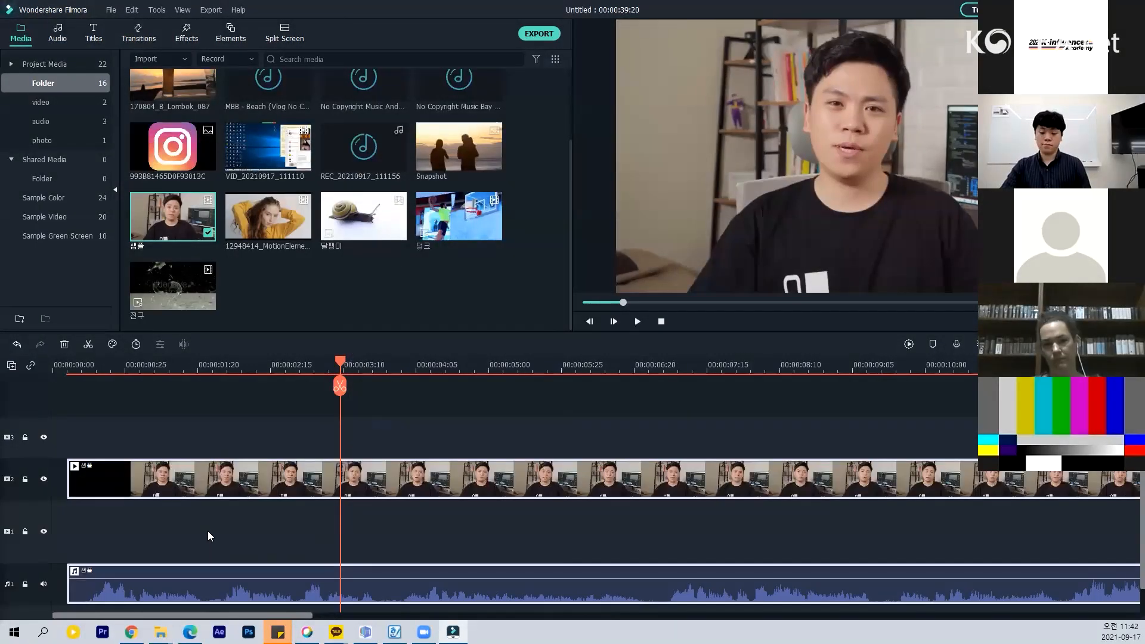
key("ctrl+z")
Move the 샘플 video down to video track 1, directly above its detached audio, and start playback
left_click(285, 542)
left_click_drag(385, 591, 390, 515)
scroll(292, 532, "down", 1)
left_click_drag(295, 477, 247, 529)
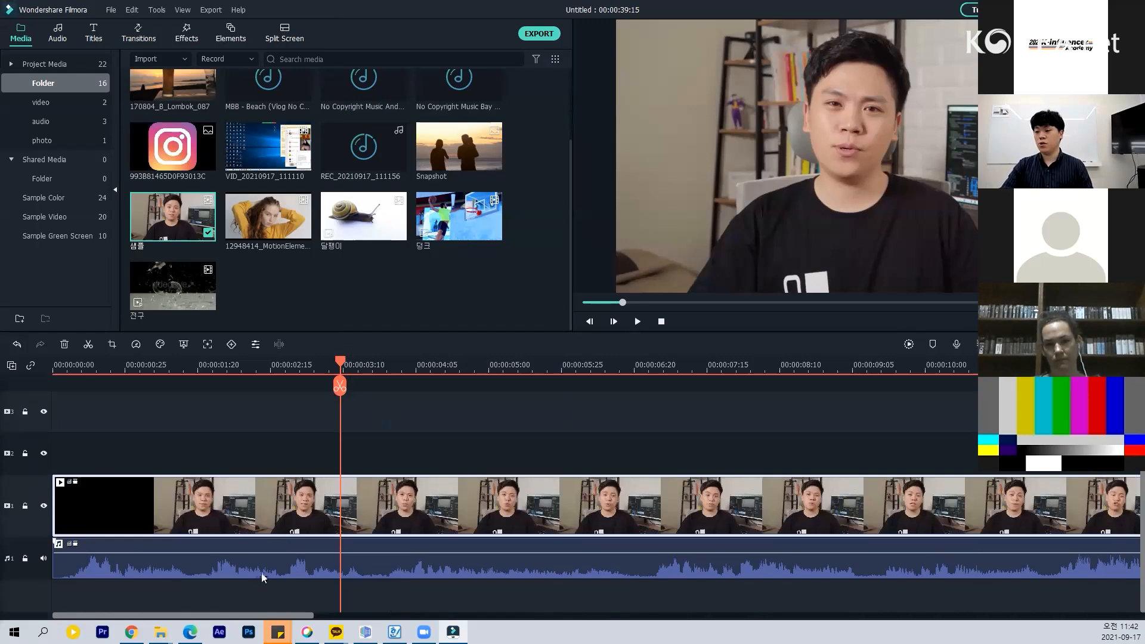
key("space")
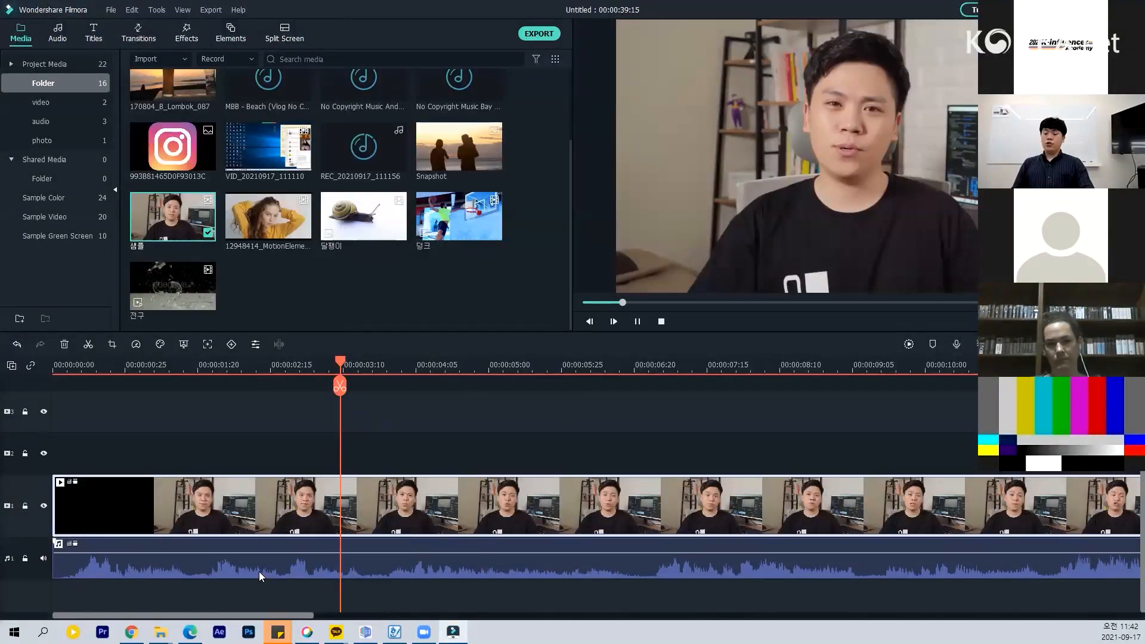
Show the audio level meter beside the timeline and play the 샘플 clip on from just after 00:00:04:05
key("space")
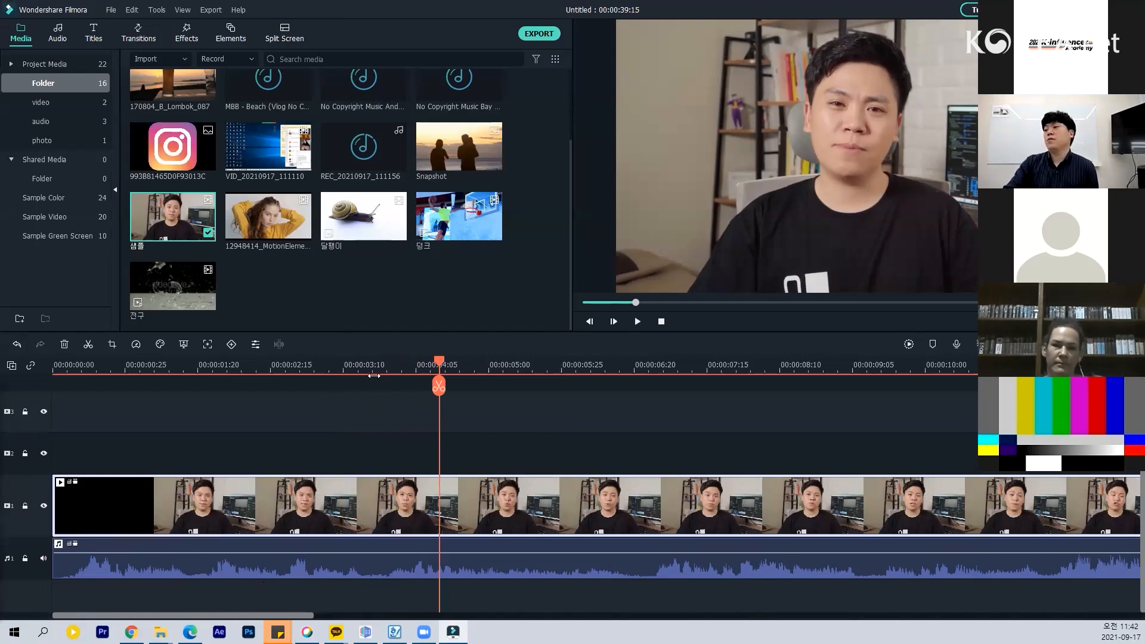
left_click(1129, 344)
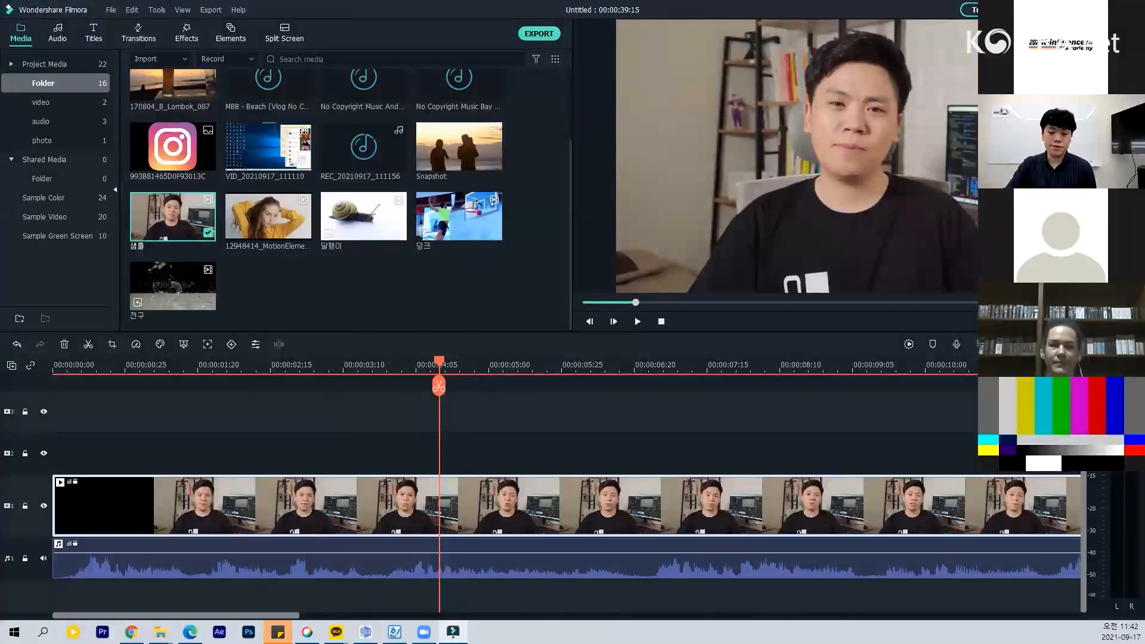
key("space")
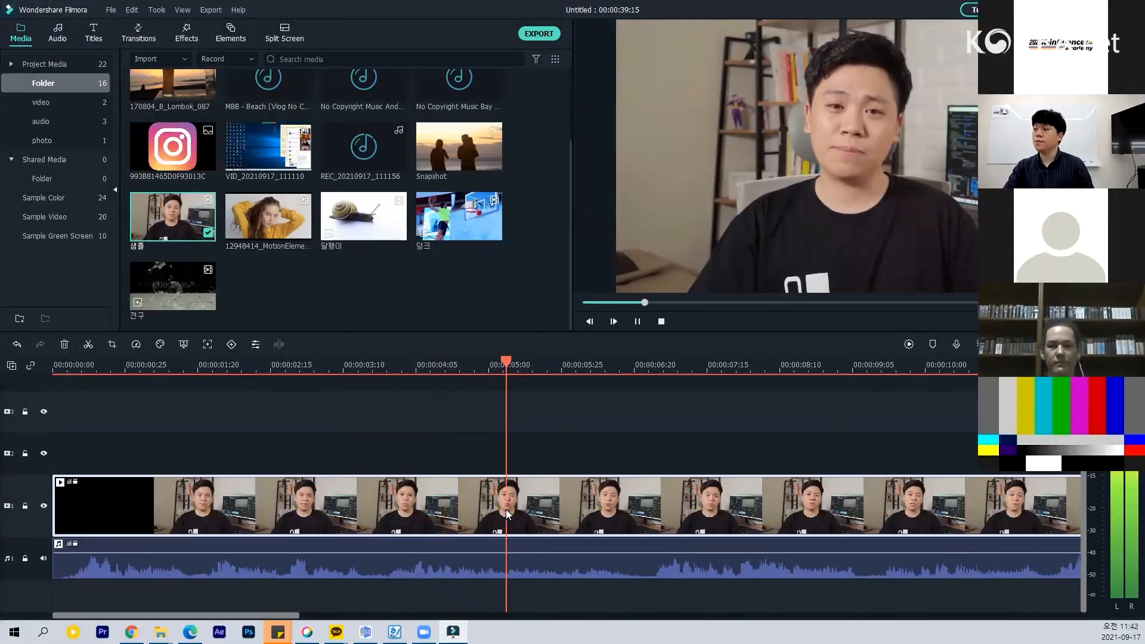
key("space")
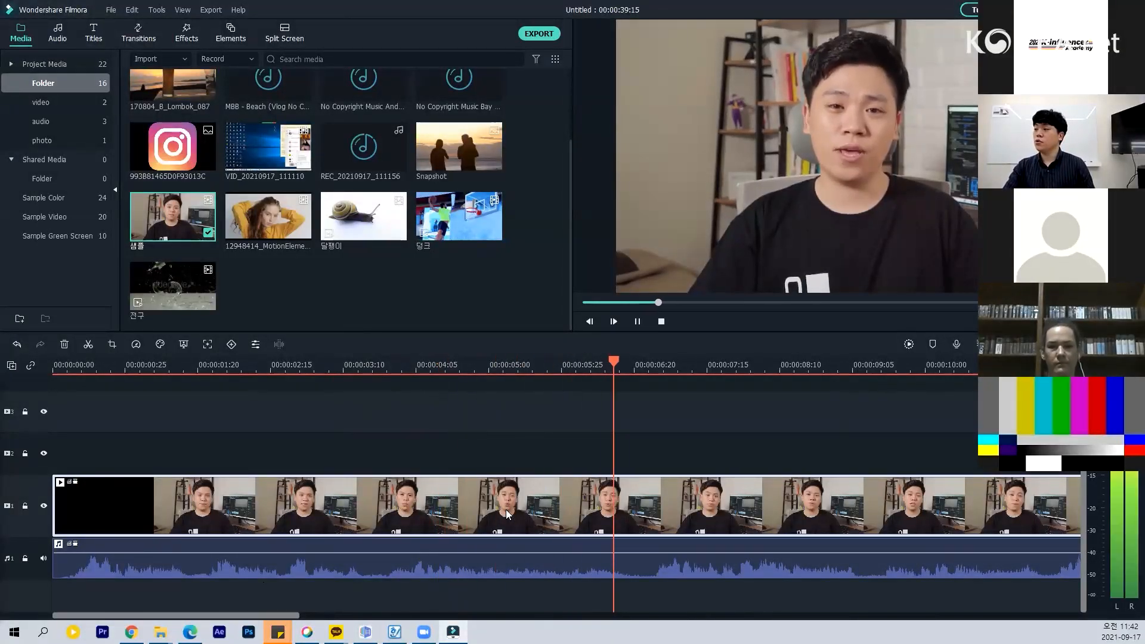
key("space")
key("space")
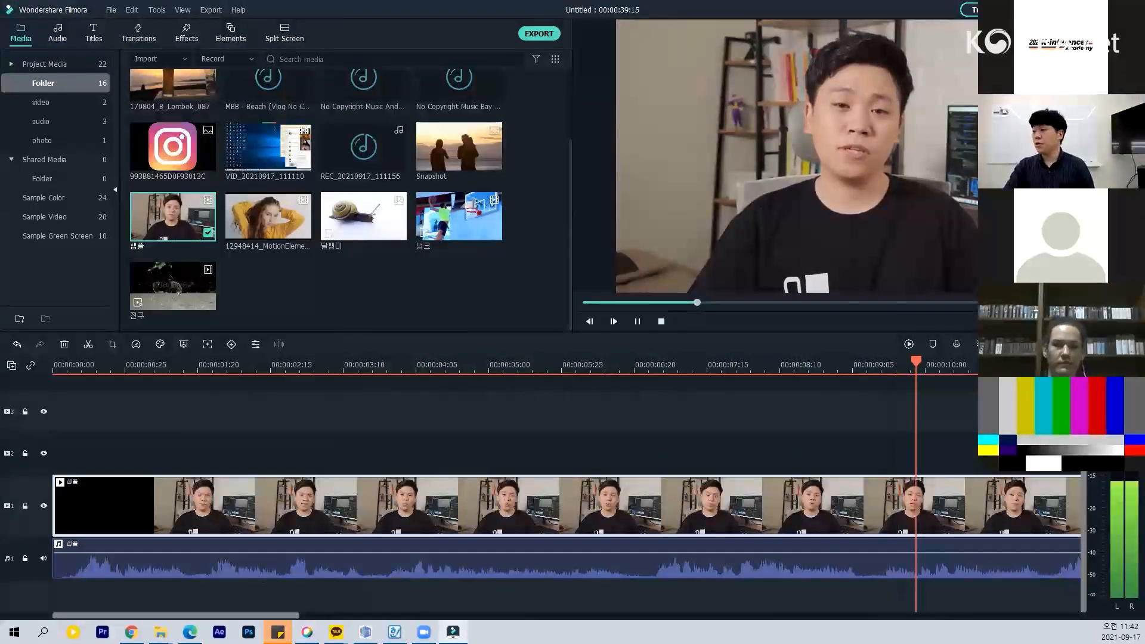
Replay the 샘플 clip from just after 00:00:06:20 to check its audio levels, then pause it
key("space")
left_click(668, 371)
key("space")
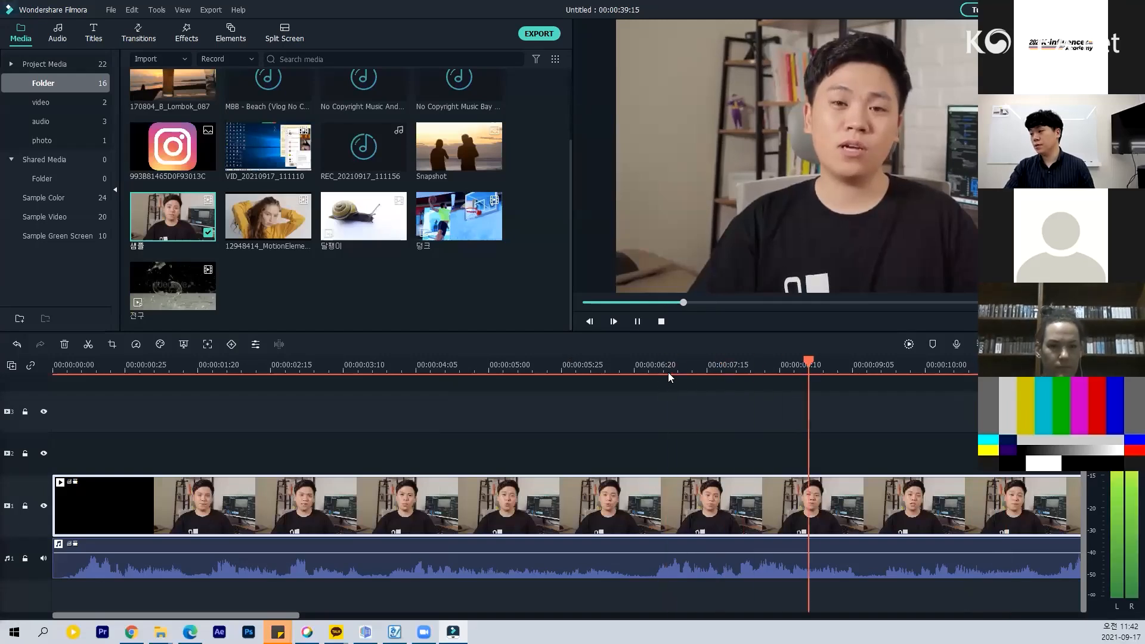
left_click(668, 372)
key("space")
key("space")
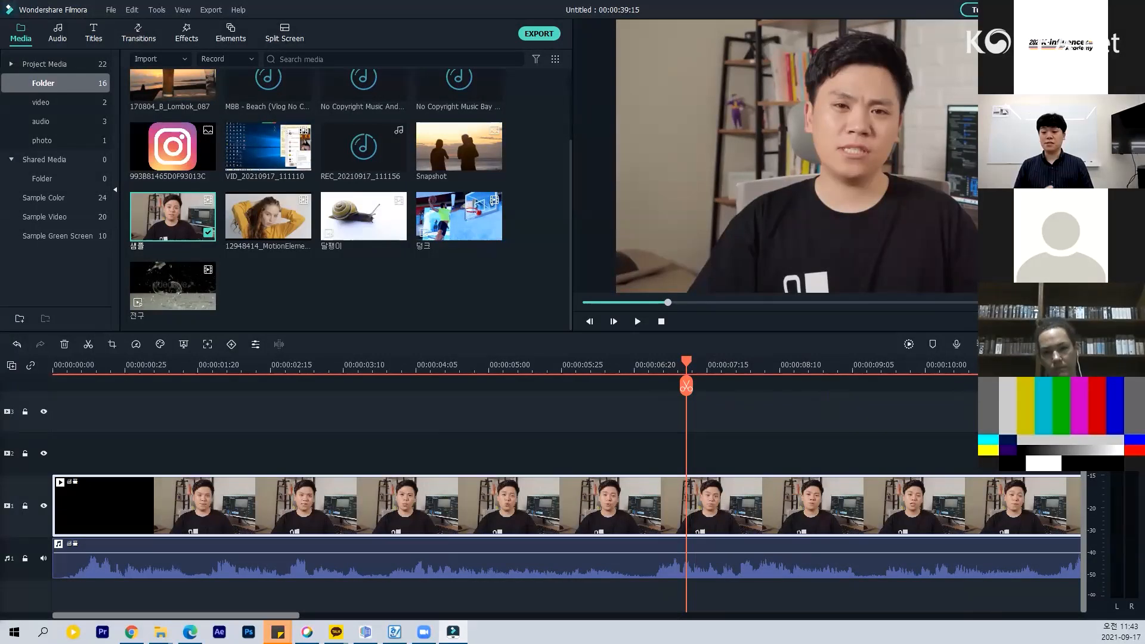
Play the 샘플 clip from just after 00:00:02:15 twice to compare its waveform with the sound level, then pause
left_click_drag(688, 364, 278, 360)
key("space")
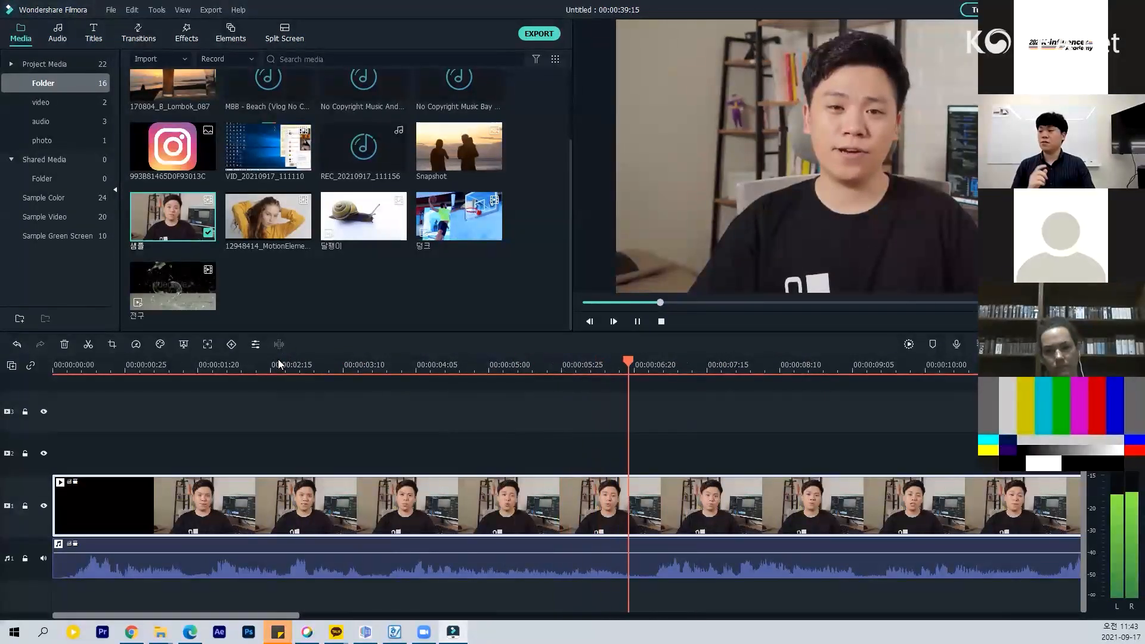
key("space")
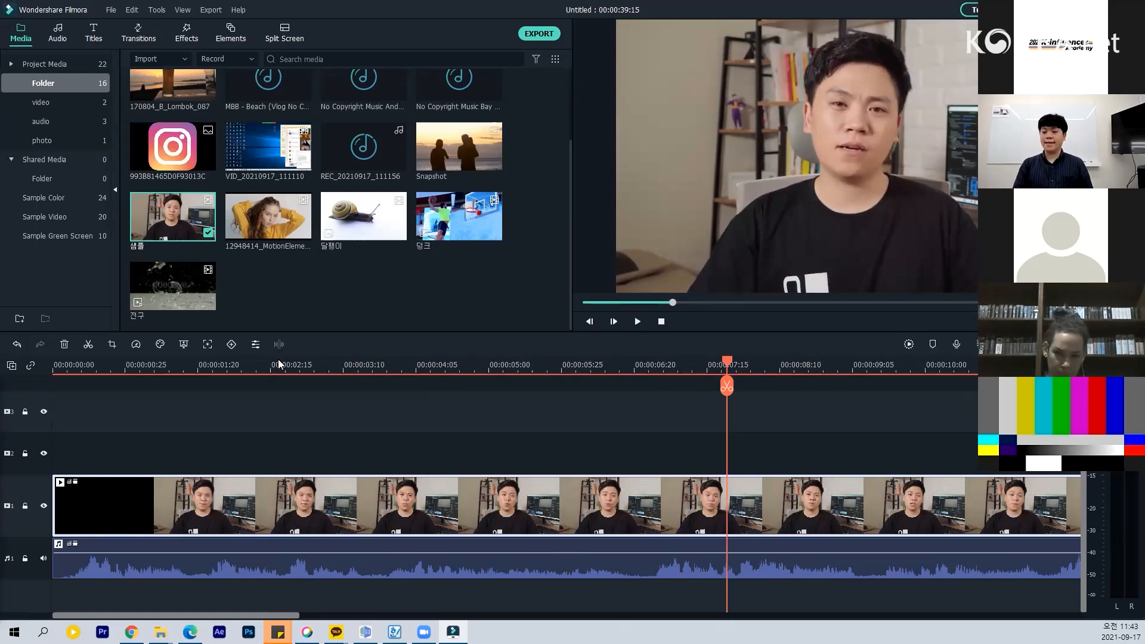
left_click(279, 364)
key("space")
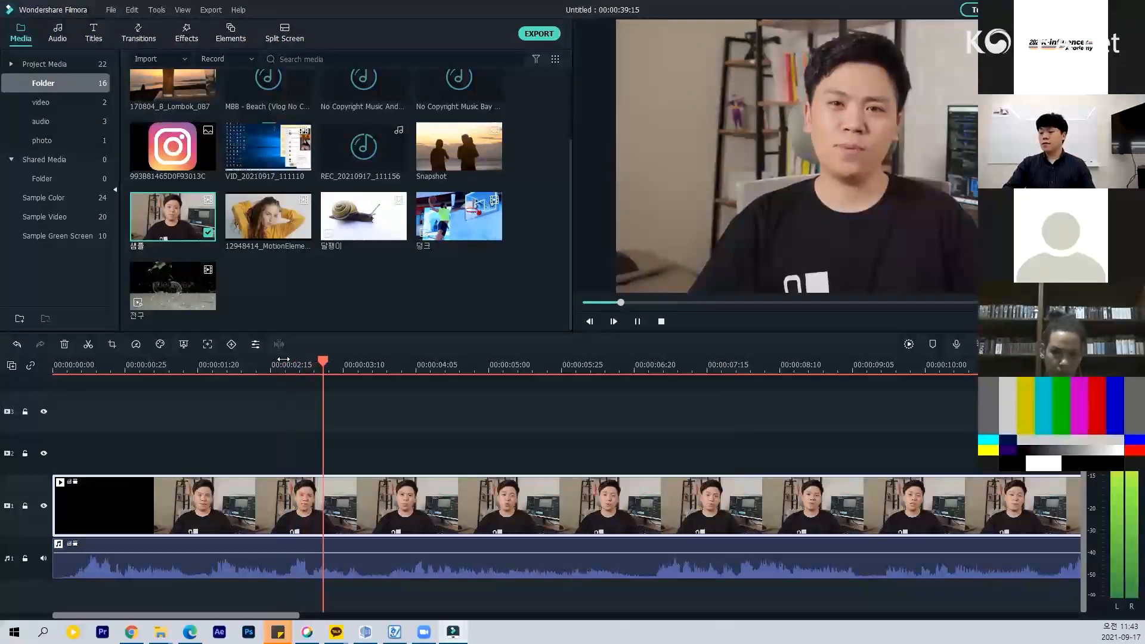
key("space")
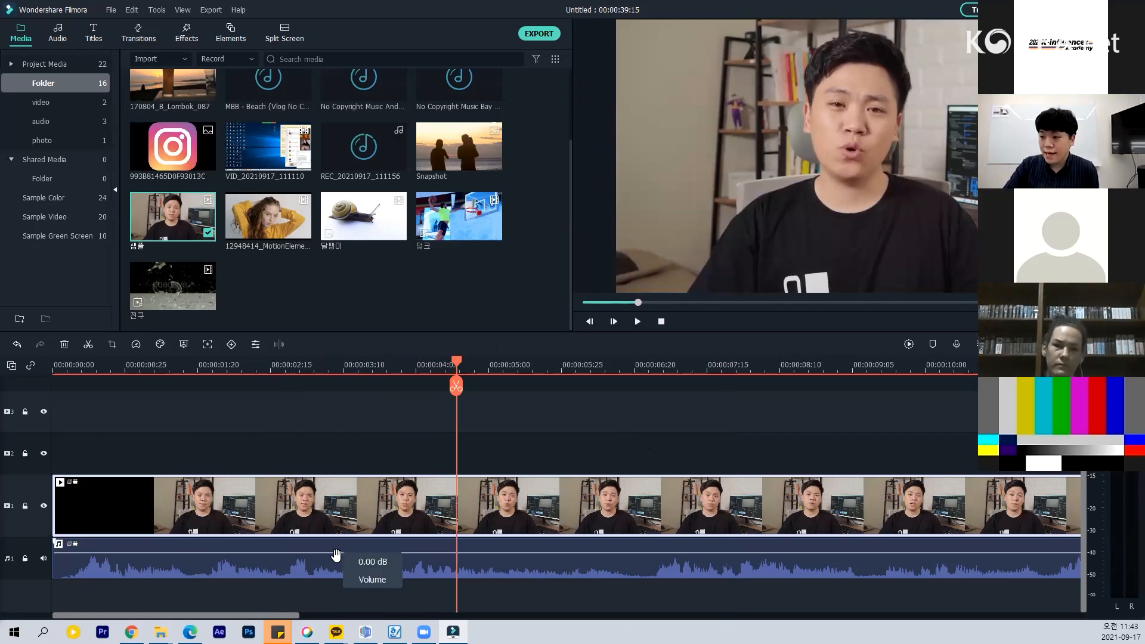
Lower the volume of the detached 샘플 audio on audio track 1 to about -9.2 dB and preview it
left_click_drag(356, 548, 404, 560)
key("space")
key("space")
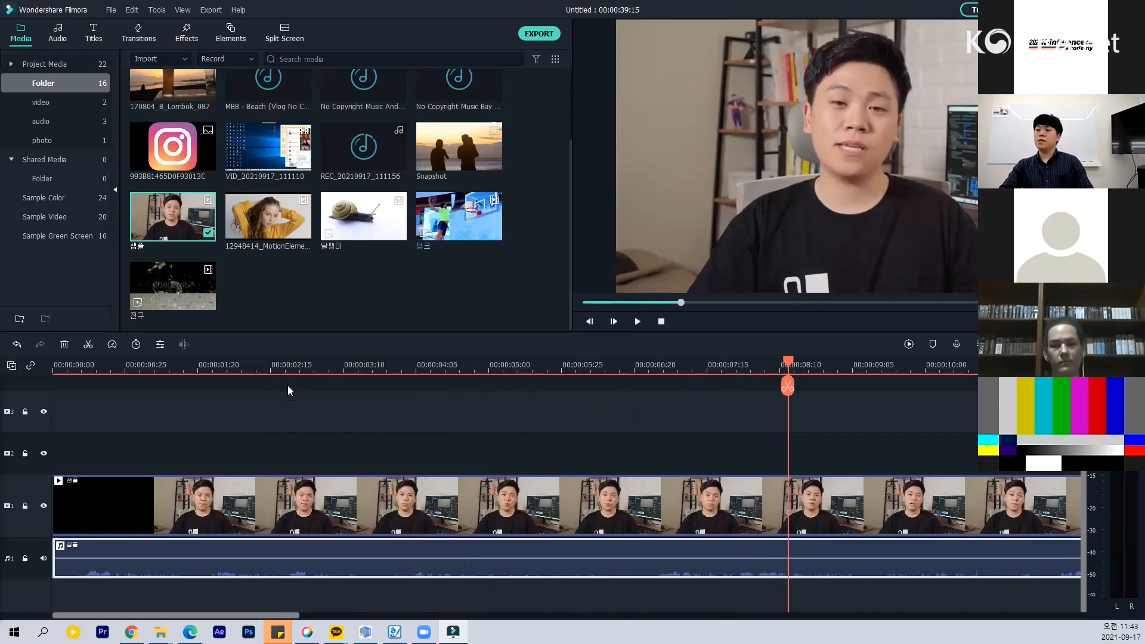
Place the MBB - Beach music at the start of audio track 2 and preview it from just after 00:00:01:20
left_click(292, 365)
left_click(229, 365)
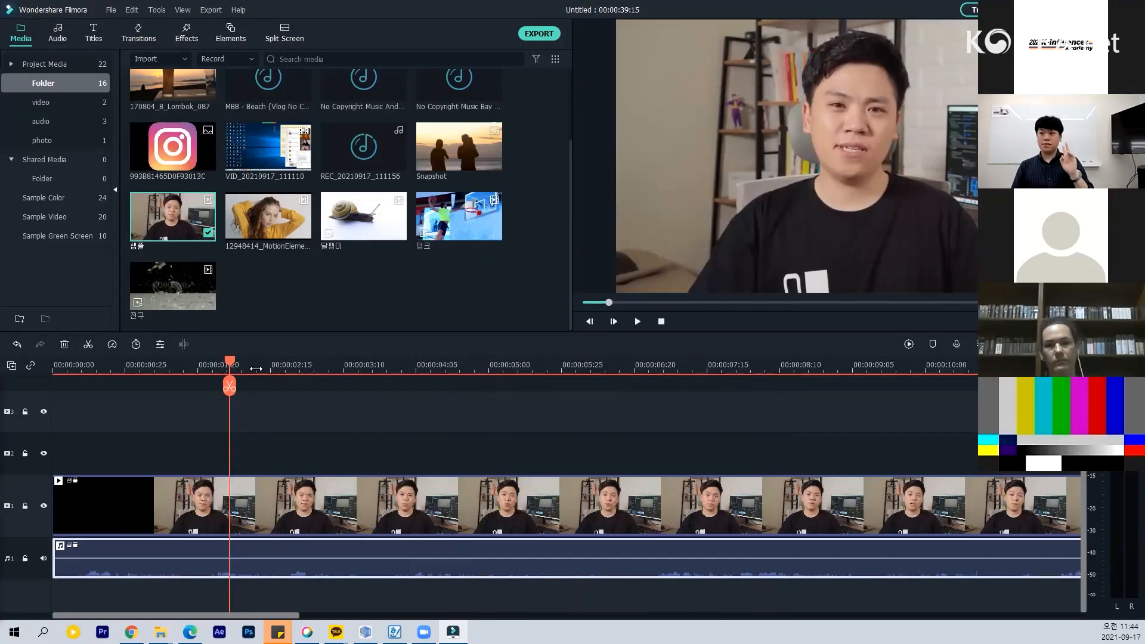
left_click_drag(267, 81, 45, 581)
key("space")
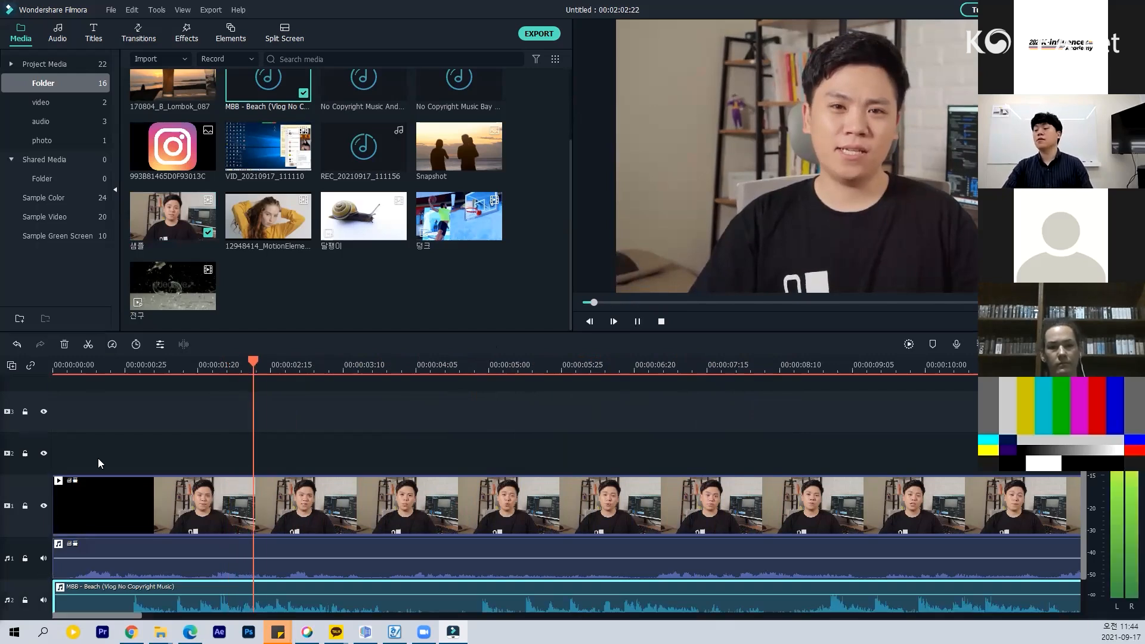
key("space")
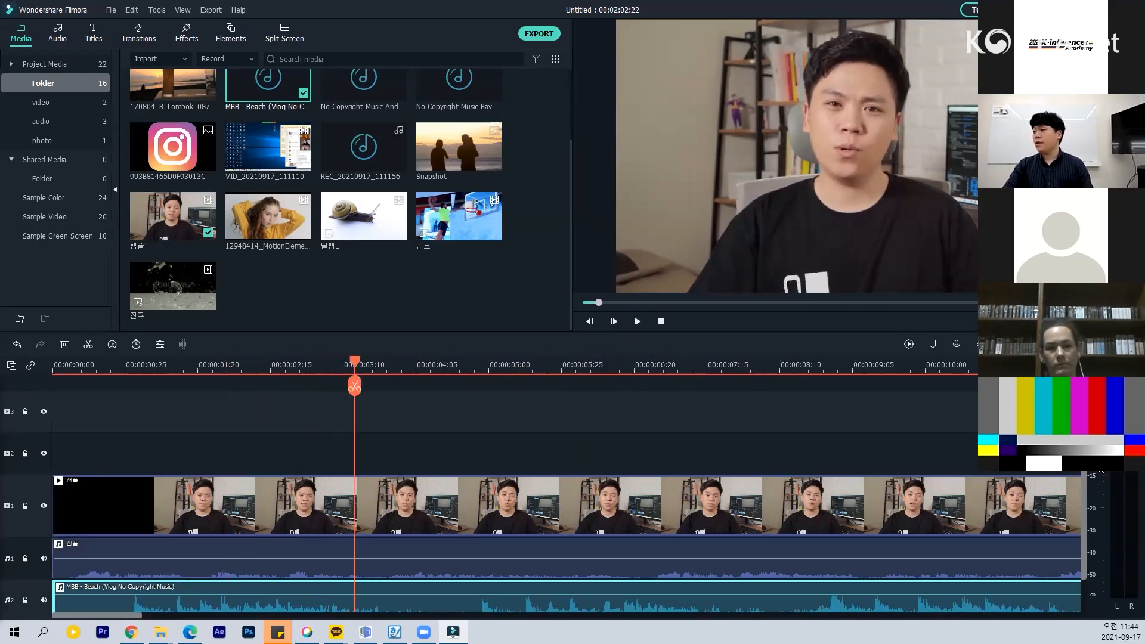
Open the Sound Effect category of the audio library
scroll(284, 583, "down", 1)
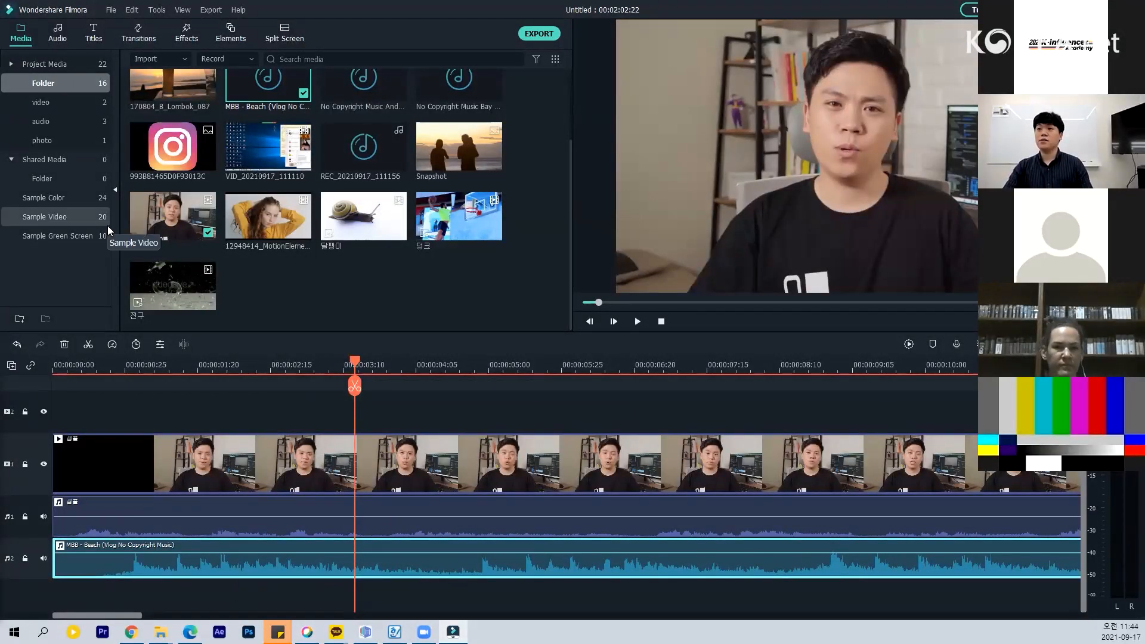
left_click(60, 35)
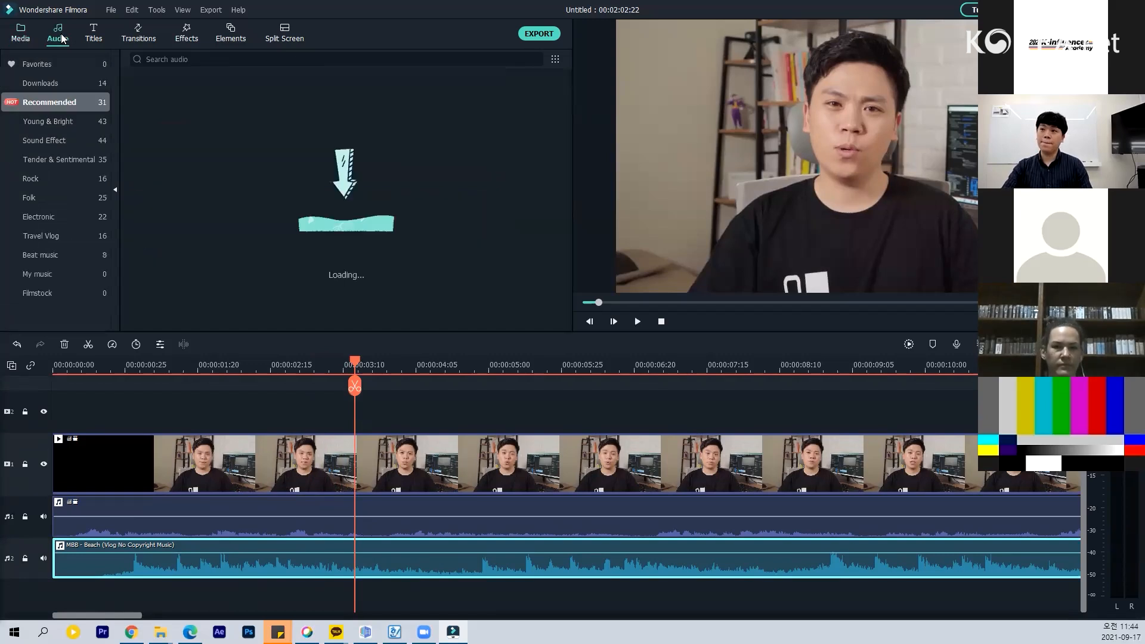
left_click(49, 143)
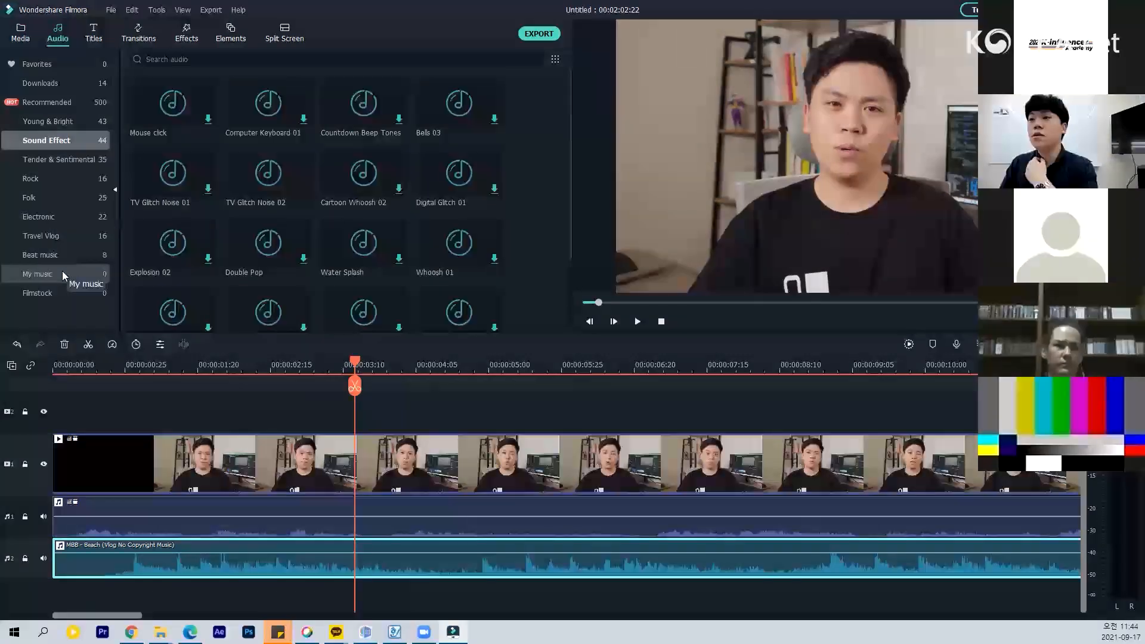
left_click(59, 158)
left_click(53, 141)
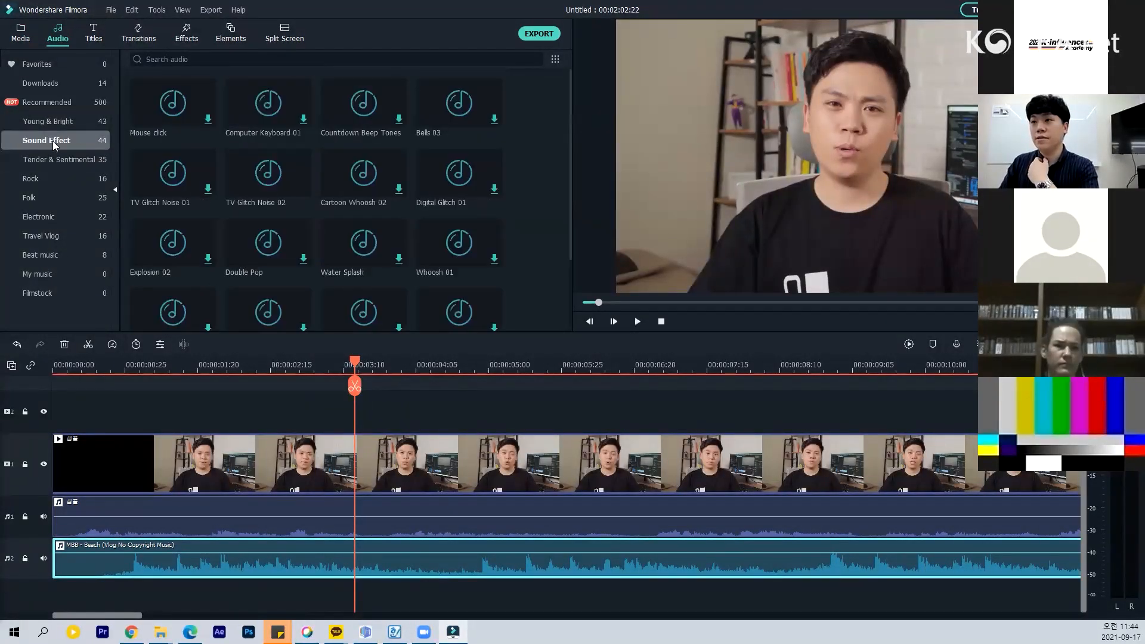
Download the TV Glitch Noise 01, TV Glitch Noise 02 and Cartoon Whoosh 02 sound effects
left_click(190, 177)
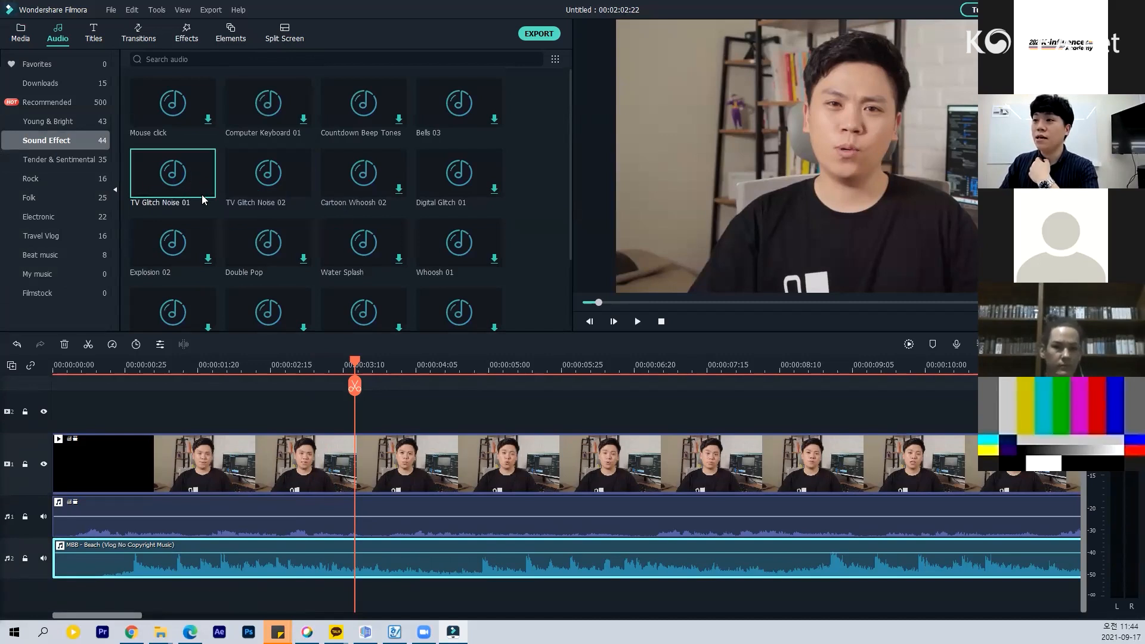
left_click(228, 174)
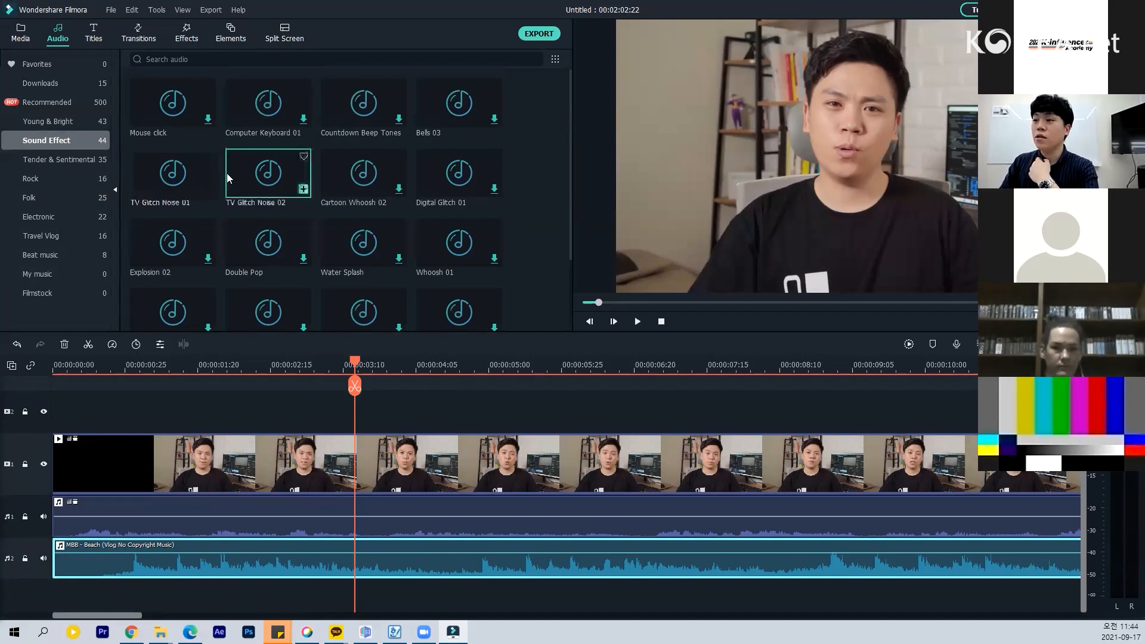
double_click(227, 174)
left_click(377, 160)
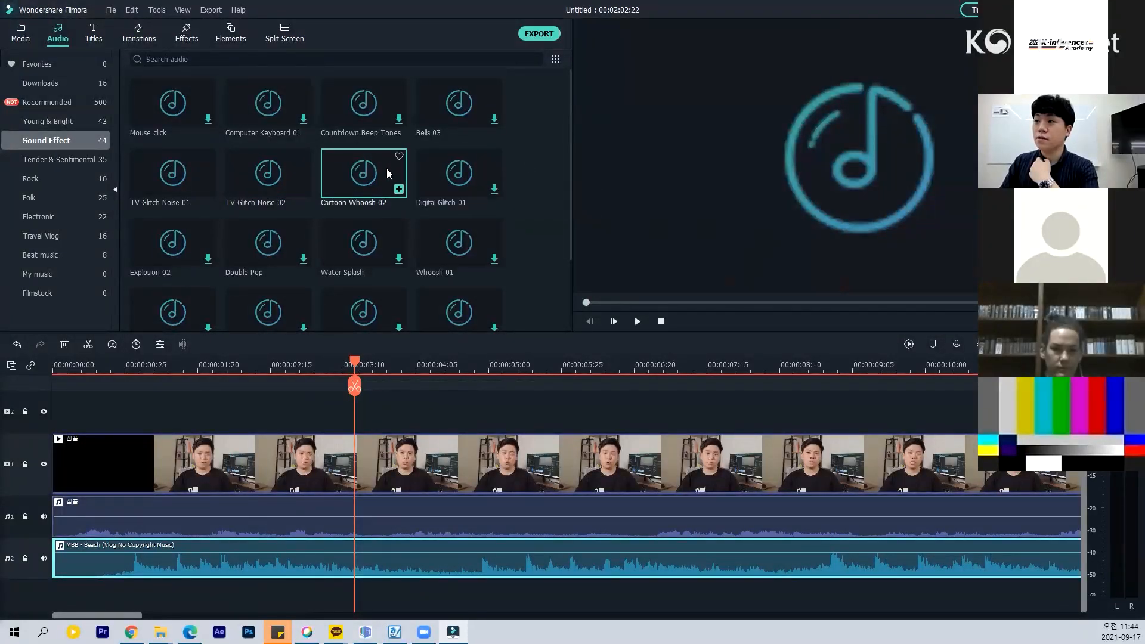
Download the Computer Keyboard 01 sound effect and place it on audio track 3 at the playhead
left_click(270, 118)
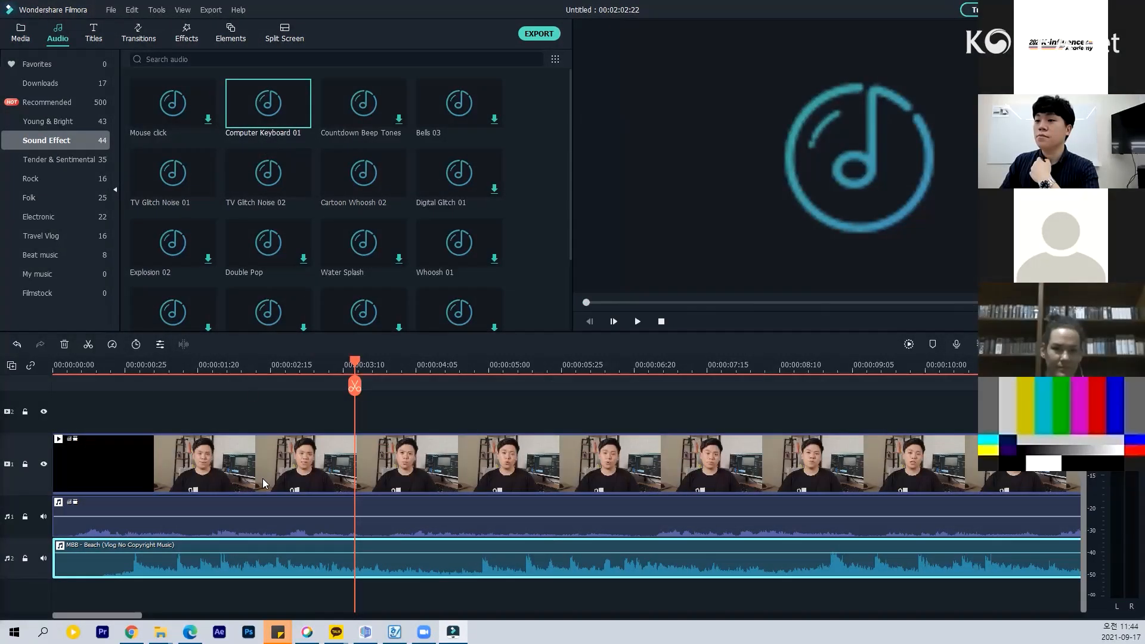
left_click_drag(303, 118, 350, 599)
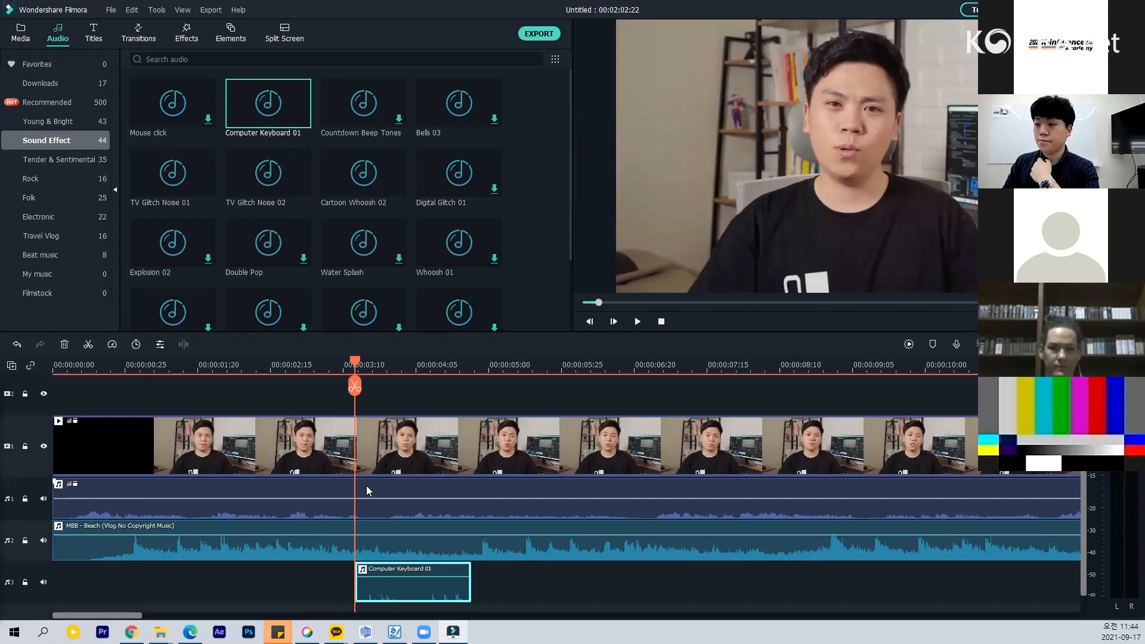
Set the timeline track height to Big and look over the enlarged audio tracks
left_click(414, 519)
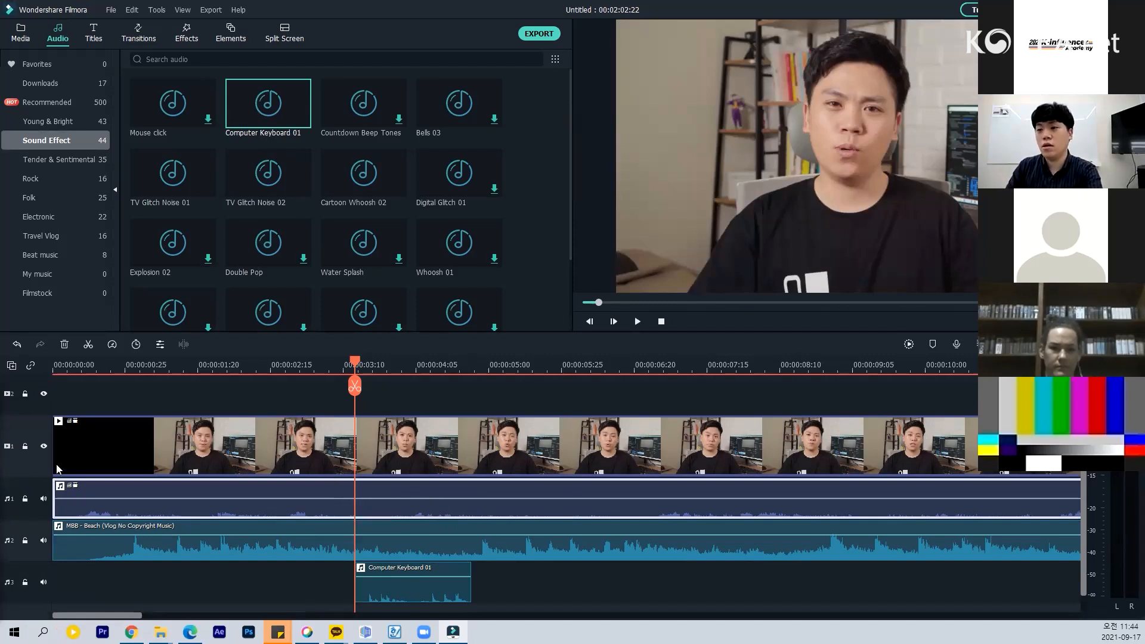
left_click(42, 492)
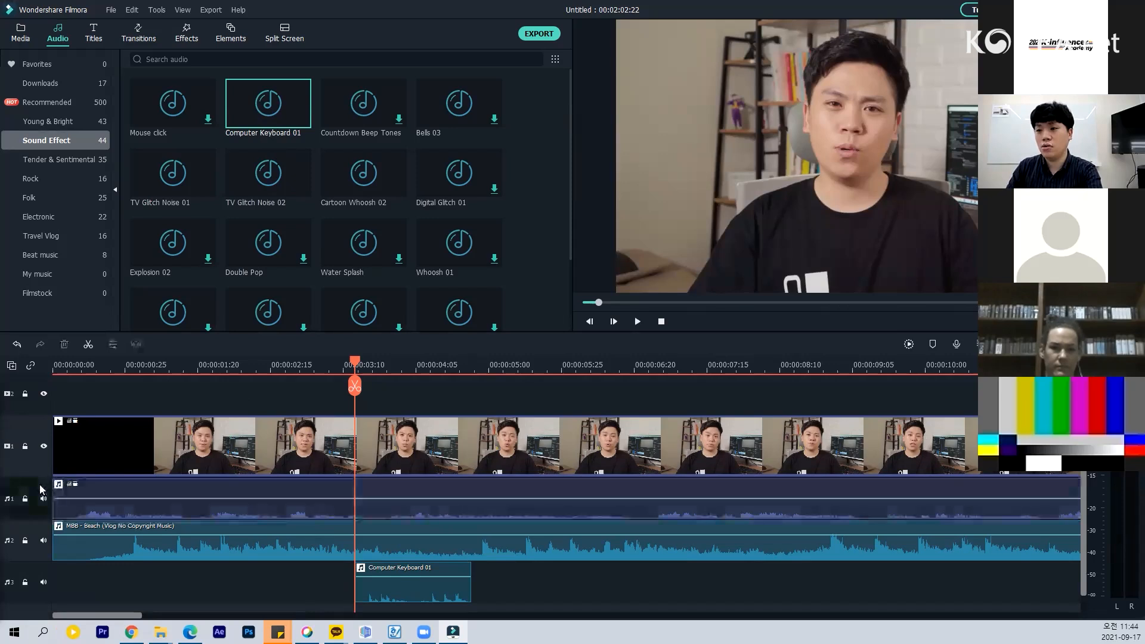
left_click(13, 369)
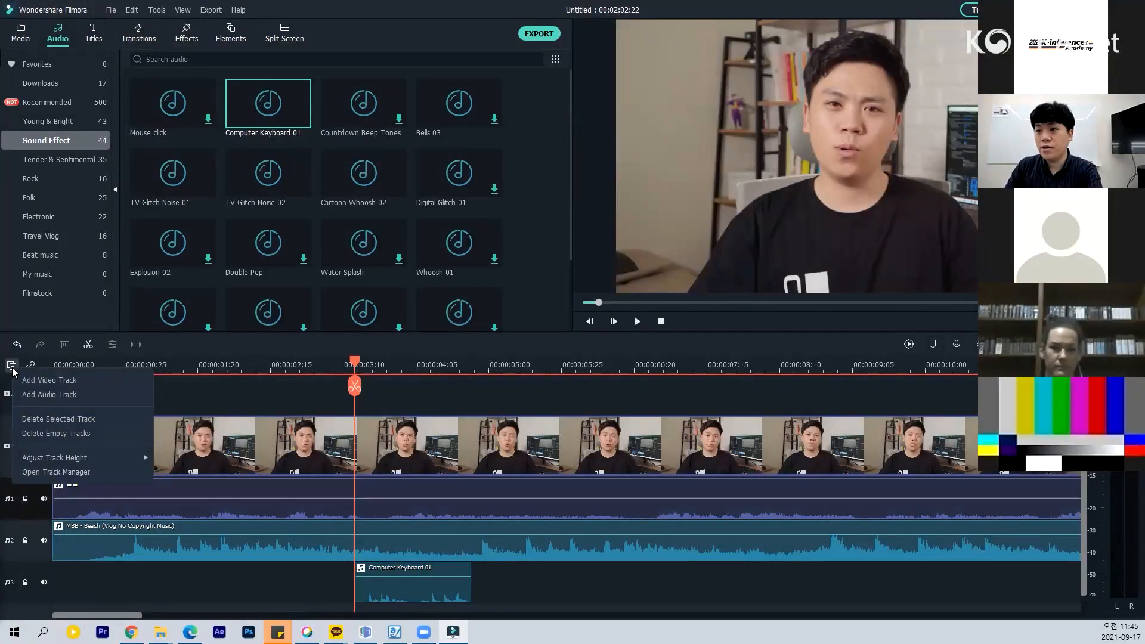
mouse_move(54, 458)
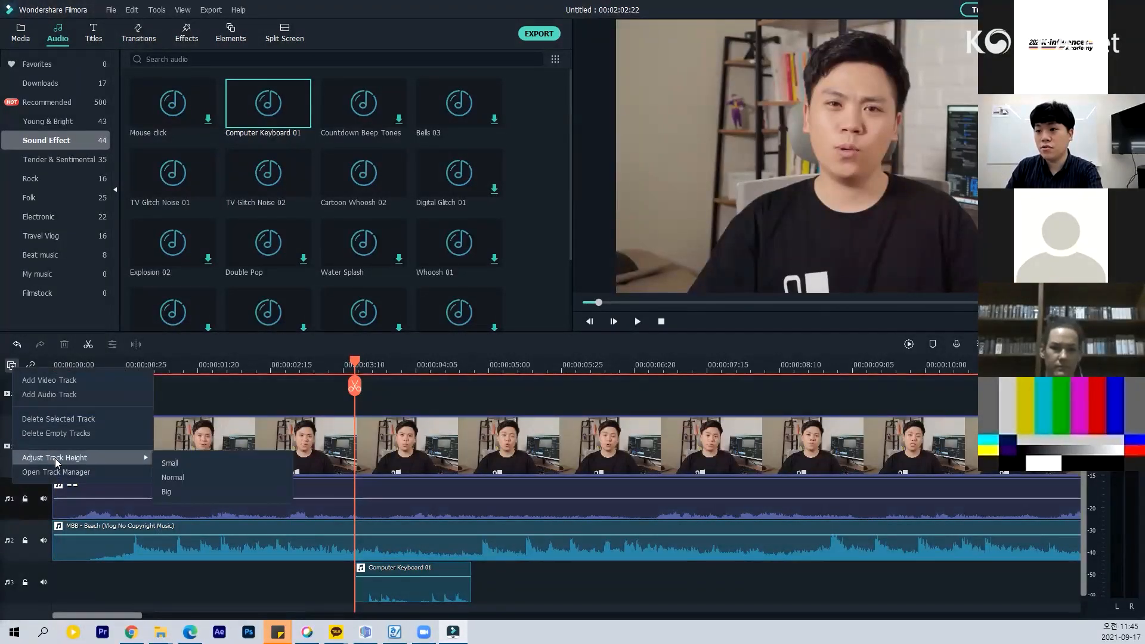
left_click(178, 493)
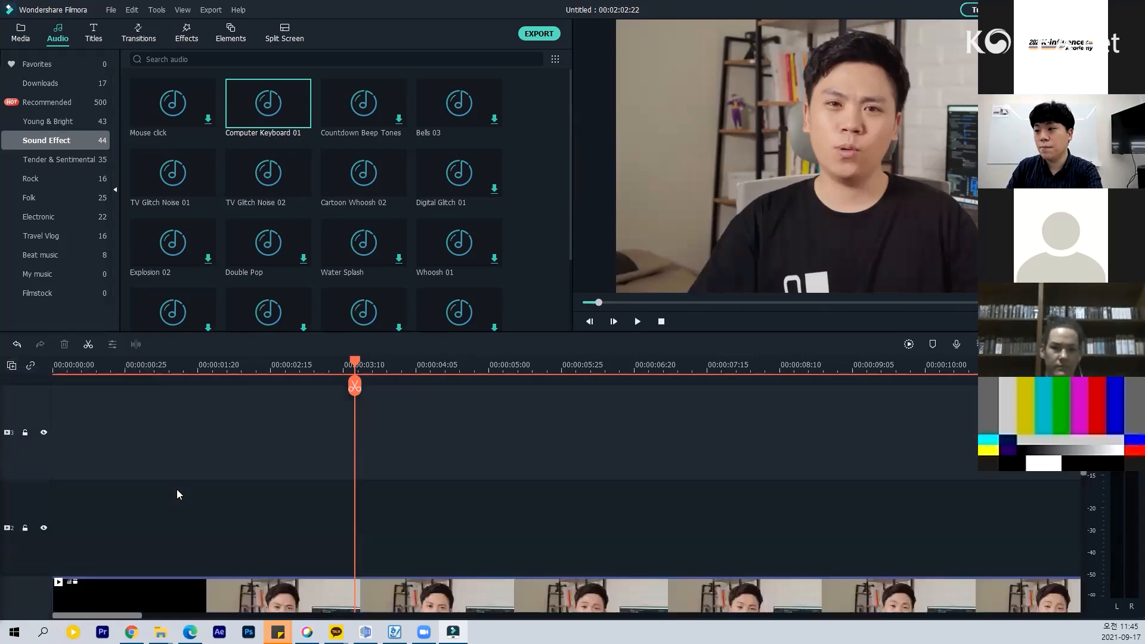
scroll(409, 511, "down", 6)
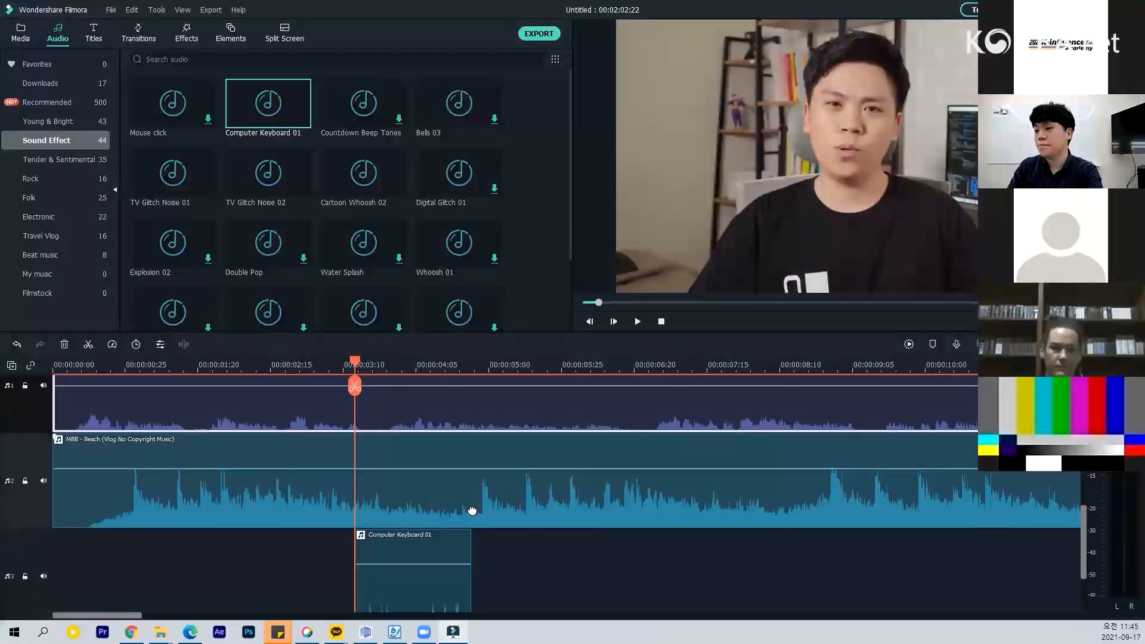
left_click(472, 511)
scroll(489, 475, "down", 1)
Set the timeline track height to Normal
left_click(12, 365)
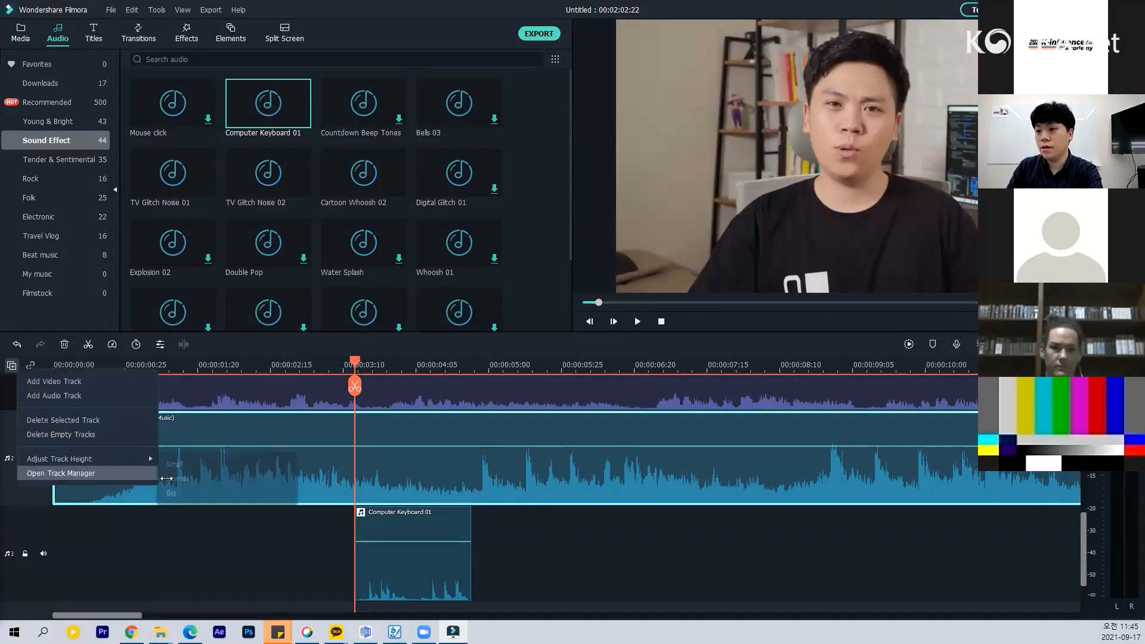
left_click(171, 478)
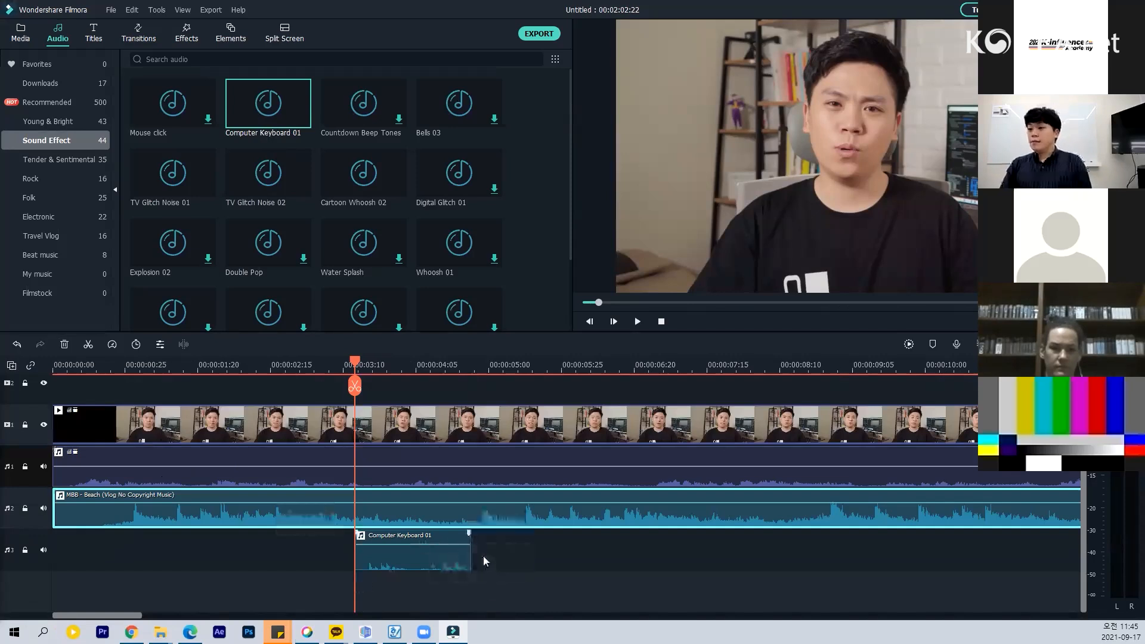
Delete the Computer Keyboard 01 clip from audio track 3 and move the playhead back to about 00:00:02:00
left_click(433, 560)
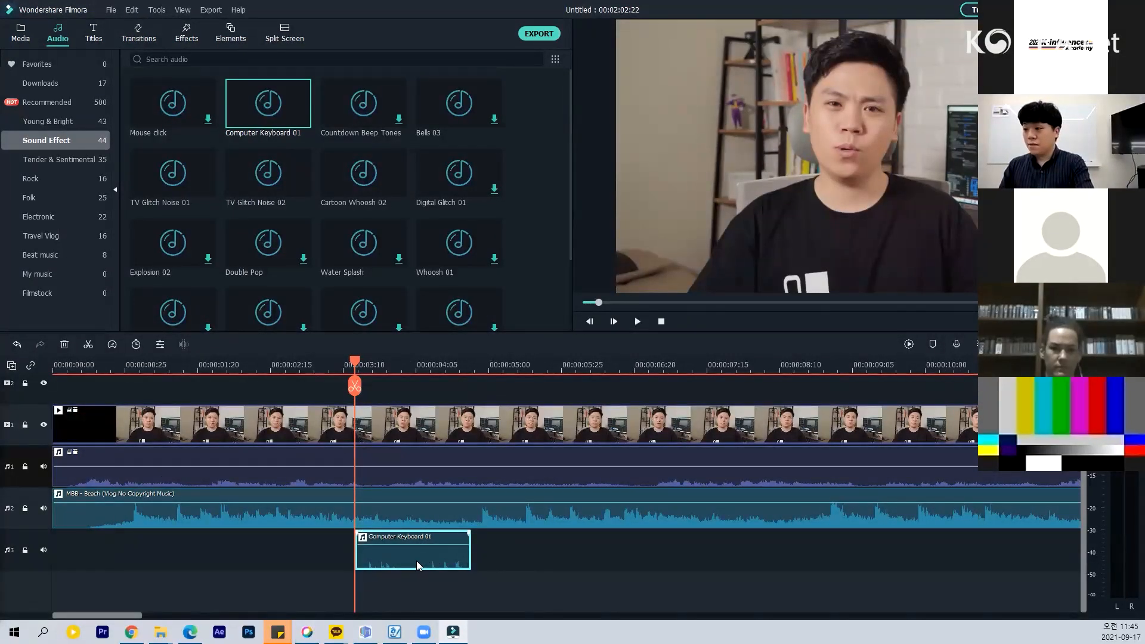
key("Delete")
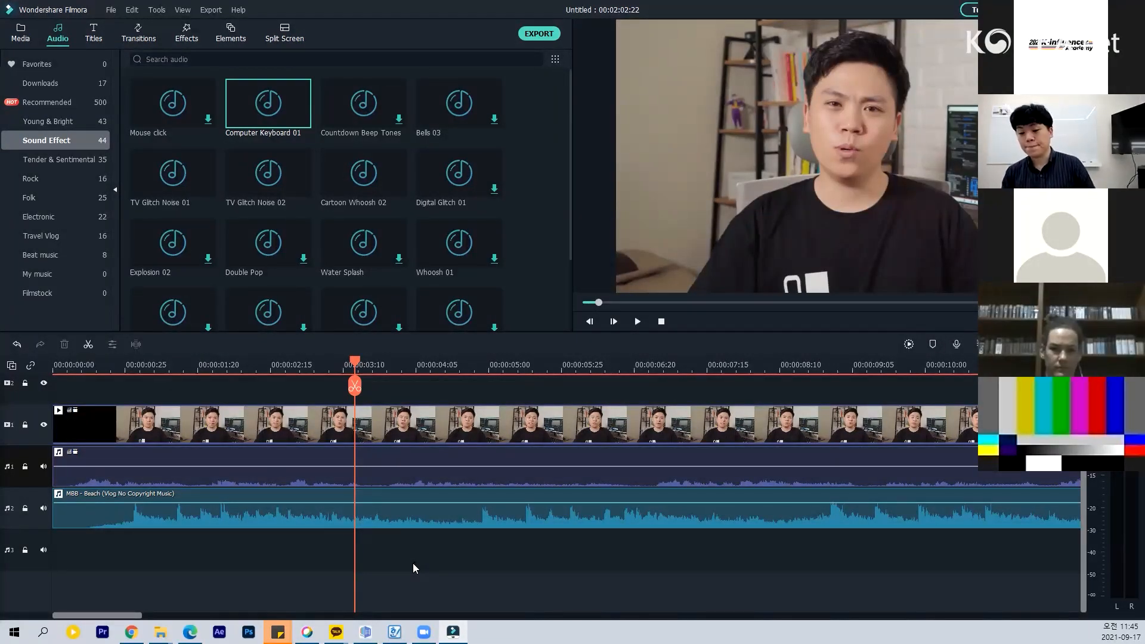
left_click_drag(355, 362, 240, 366)
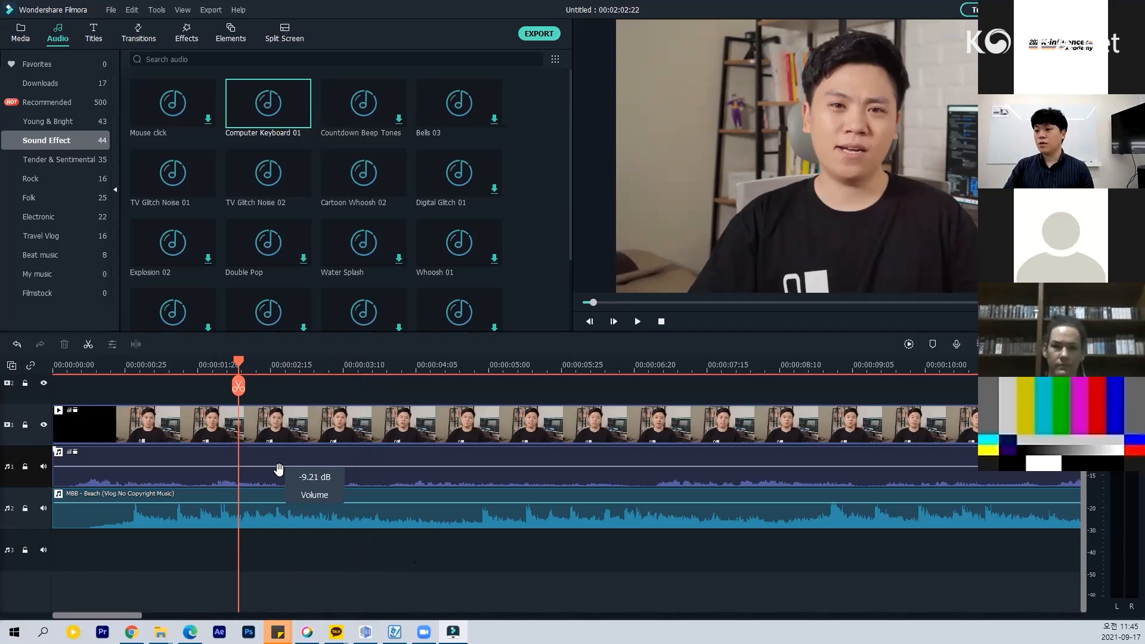
Play back the mix from the playhead to compare the voice level with the background music
left_click(289, 484)
key("space")
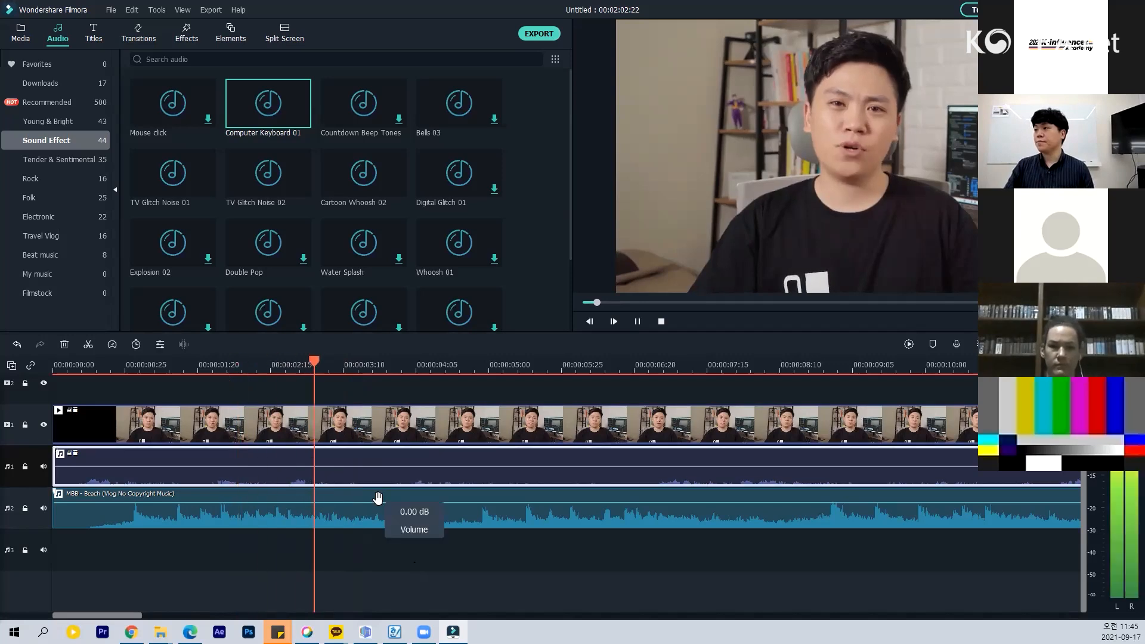
key("space")
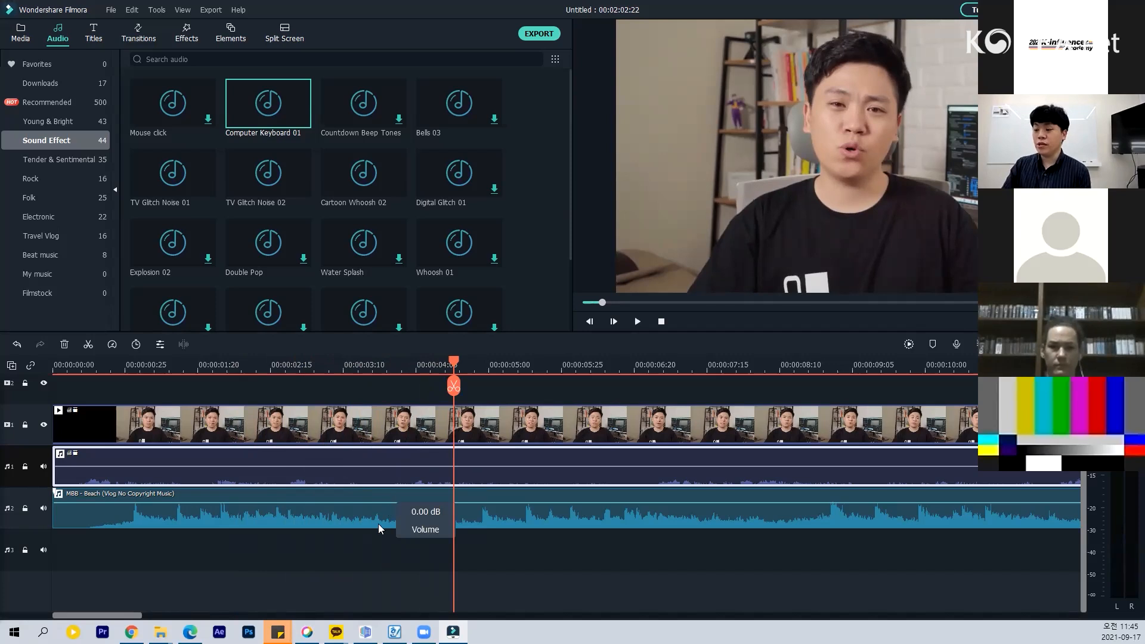
Lower the MBB - Beach music to -17.89 dB, raise the voice audio on track 1 to 4.29 dB and preview the mix
left_click_drag(396, 503, 403, 514)
mouse_move(573, 464)
left_mouse_down()
mouse_move(582, 457)
mouse_move(575, 467)
left_mouse_up()
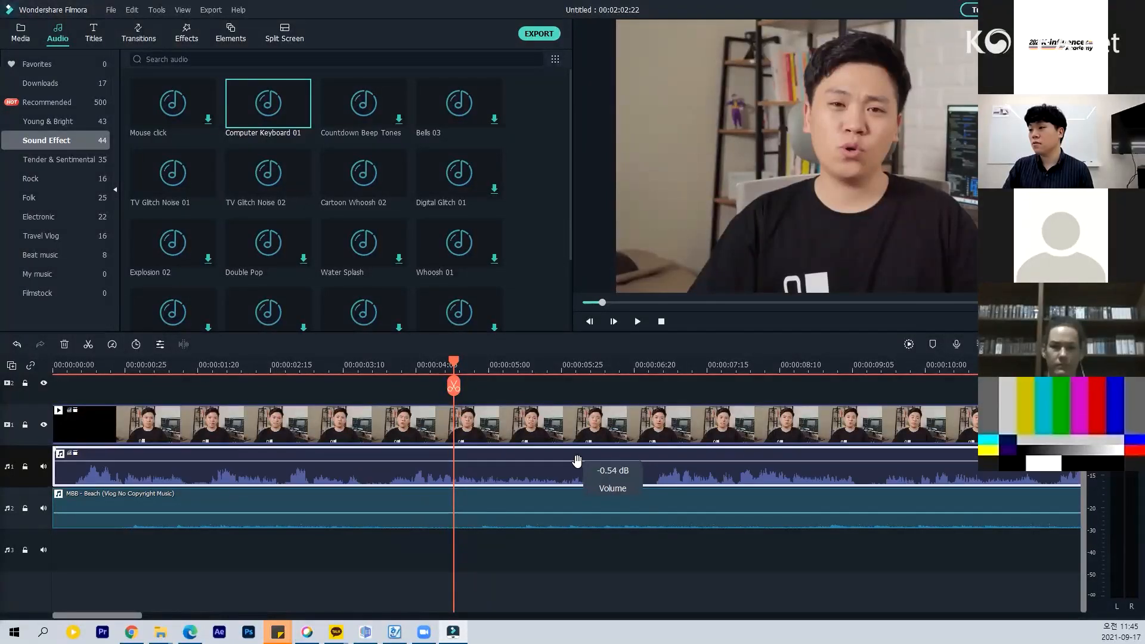
key("space")
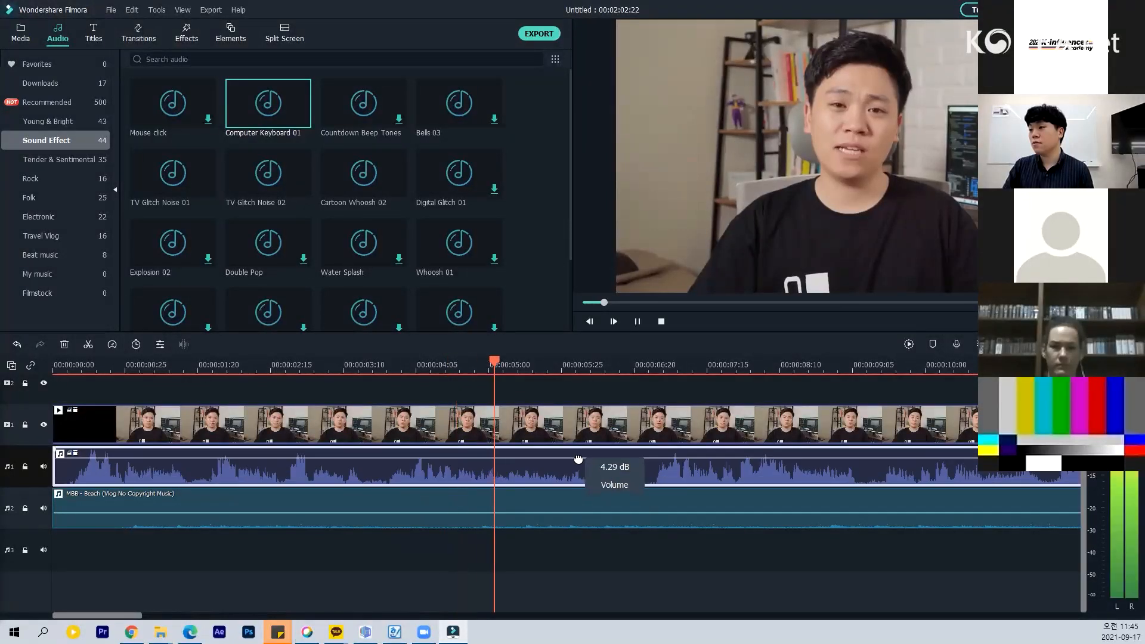
left_click(718, 494)
key("space")
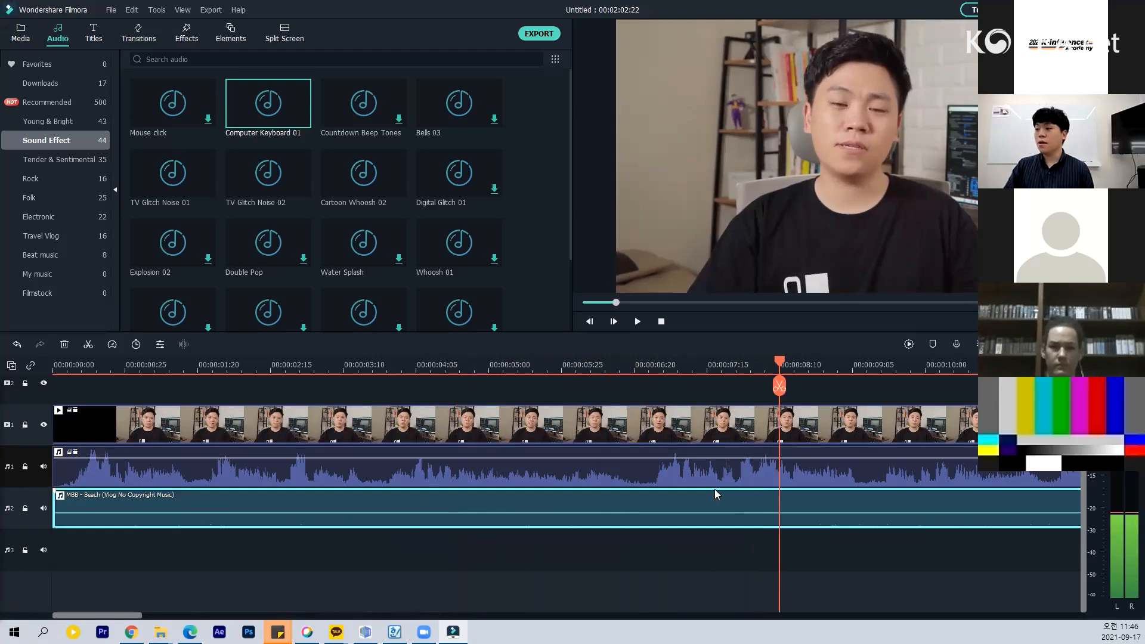
left_click(518, 562)
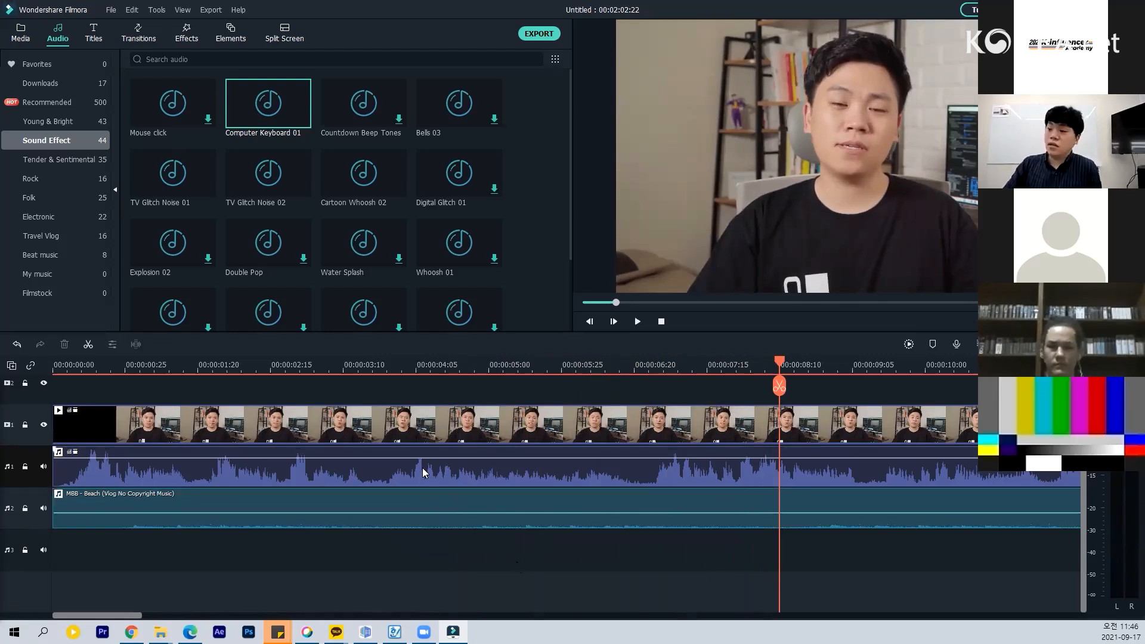
Turn on Auto Normalization for both the voice audio on track 1 and the MBB - Beach music clip
double_click(422, 467)
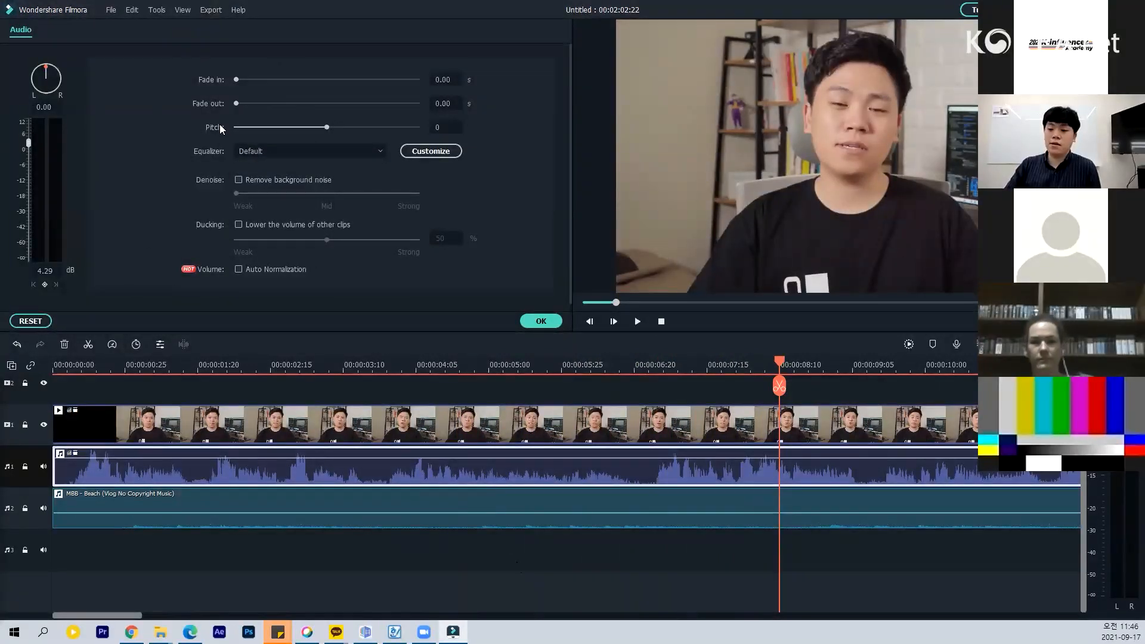
left_click(542, 504)
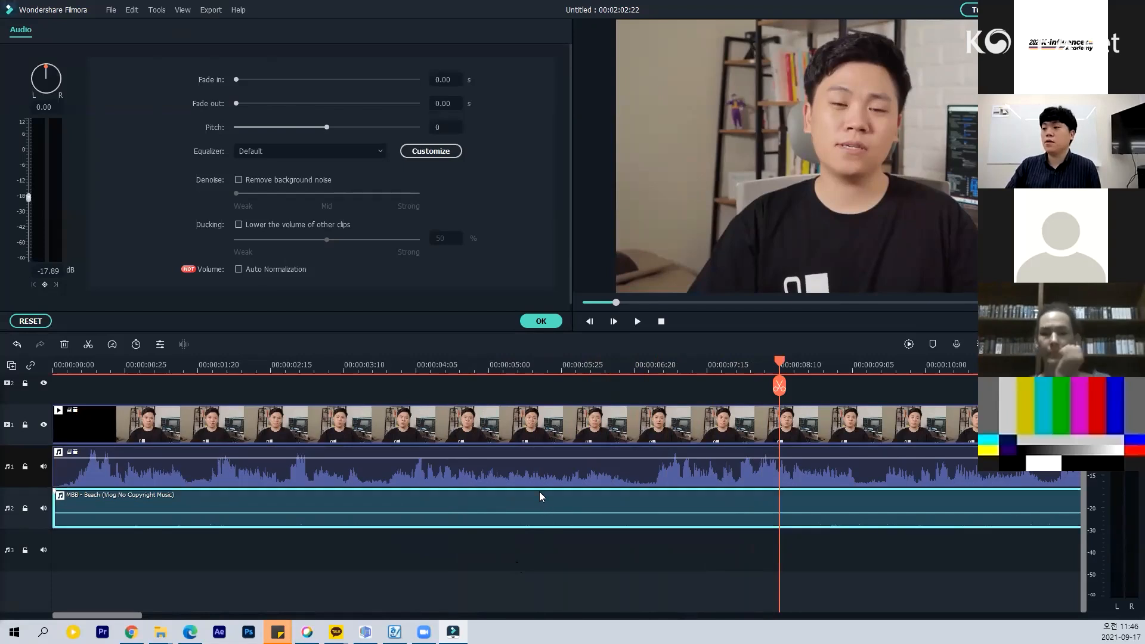
left_click(516, 466)
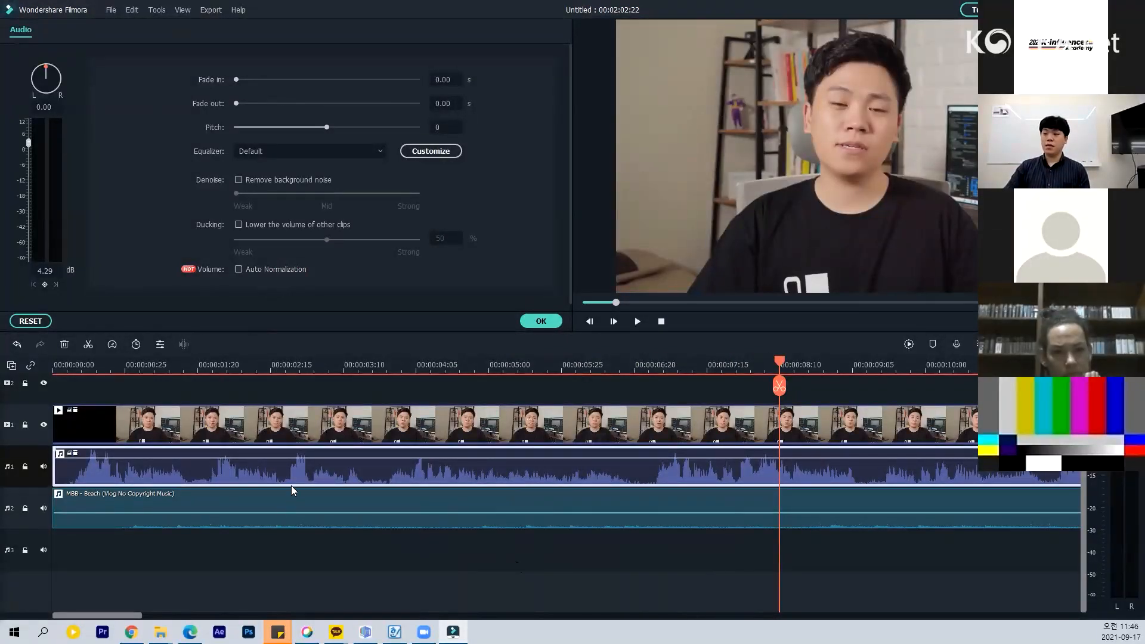
left_click(238, 269)
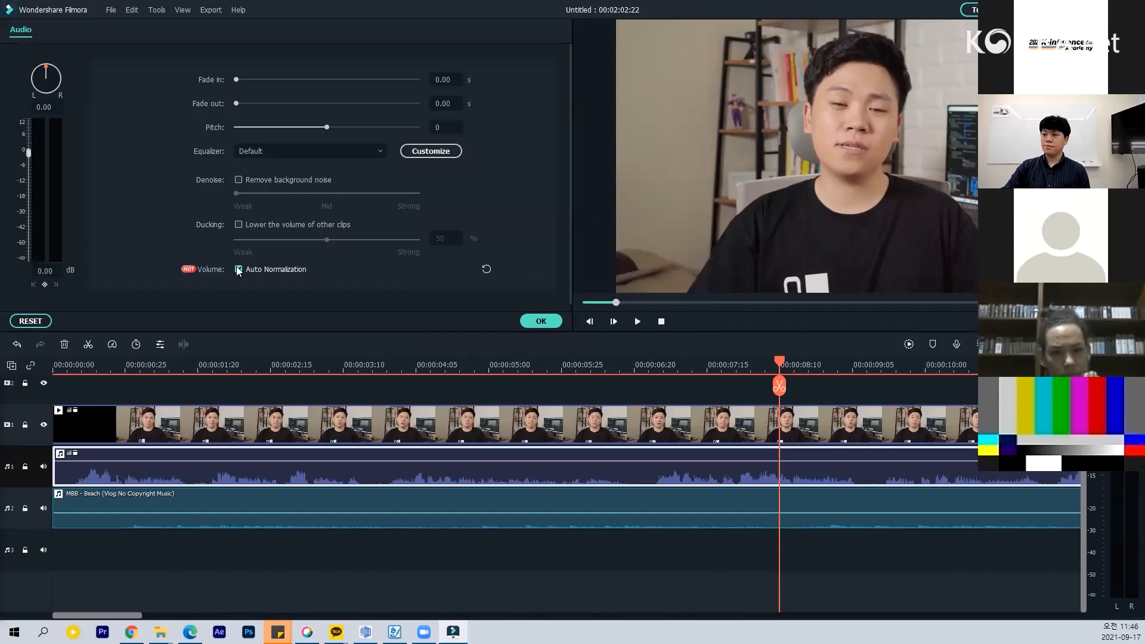
left_click(474, 504)
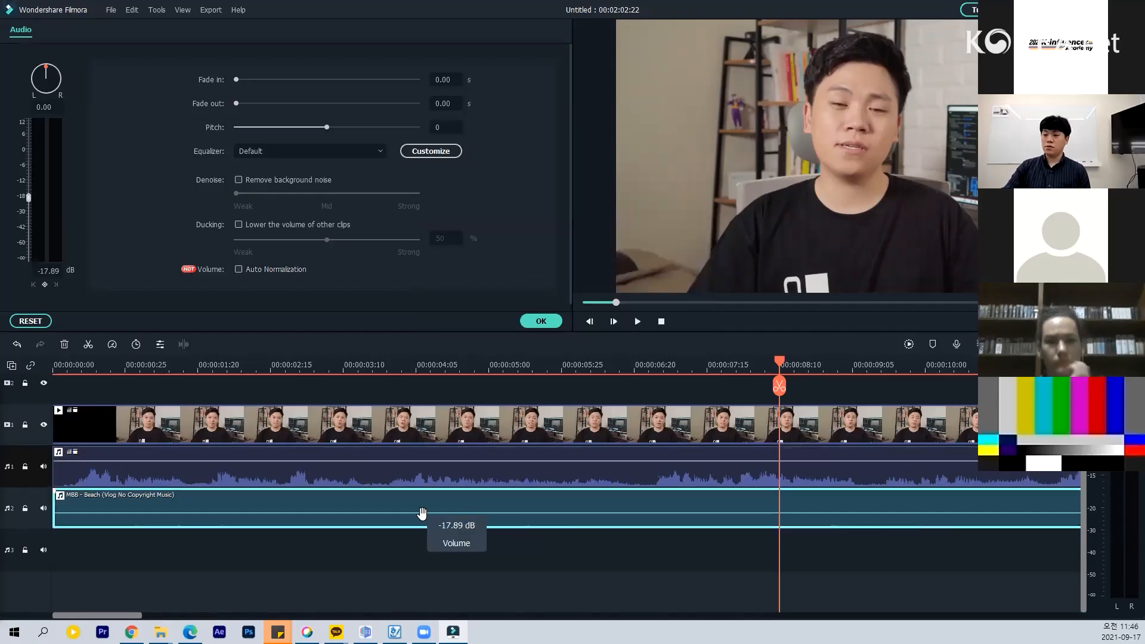
left_click(238, 269)
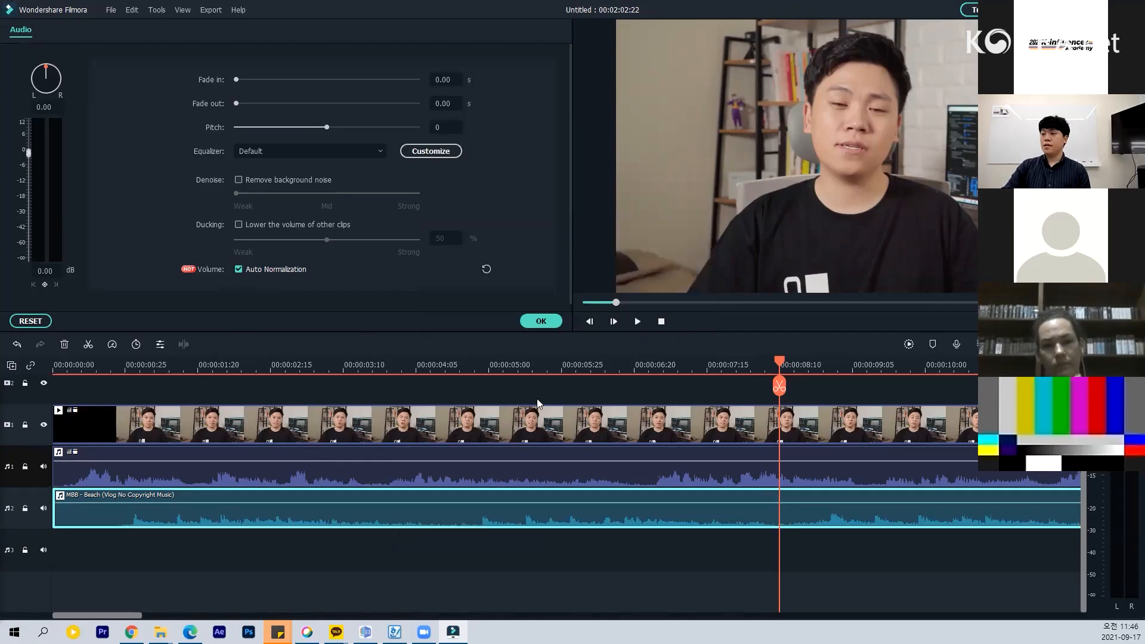
Play back the normalized voice and music around 00:00:11 to check their balance
left_click_drag(677, 364, 301, 356)
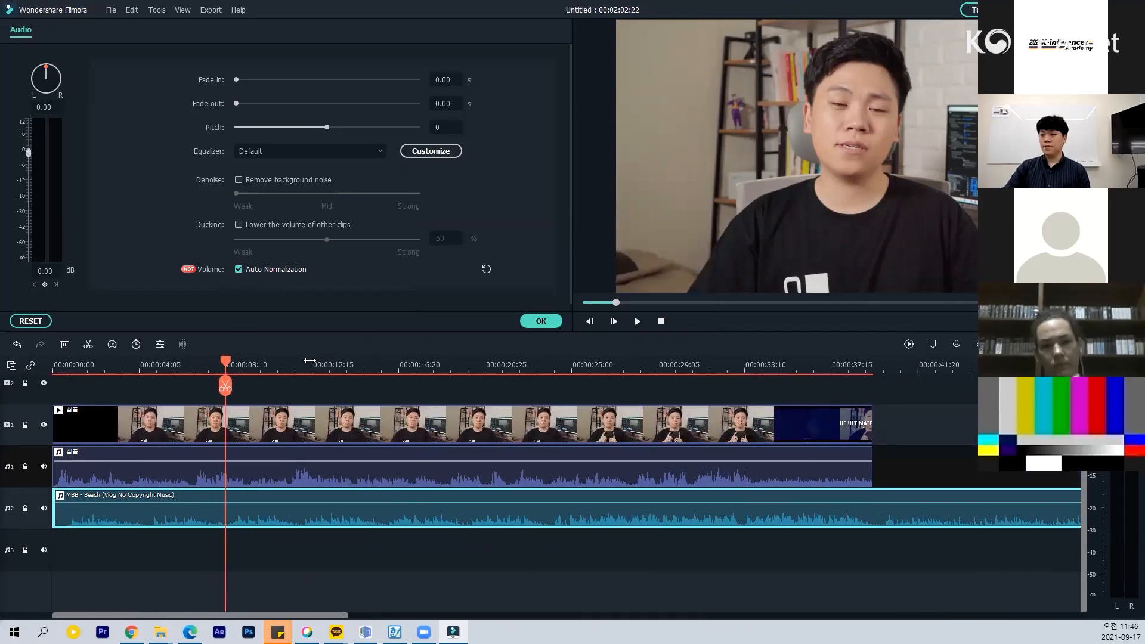
left_click(310, 362)
key("space")
left_click(312, 365)
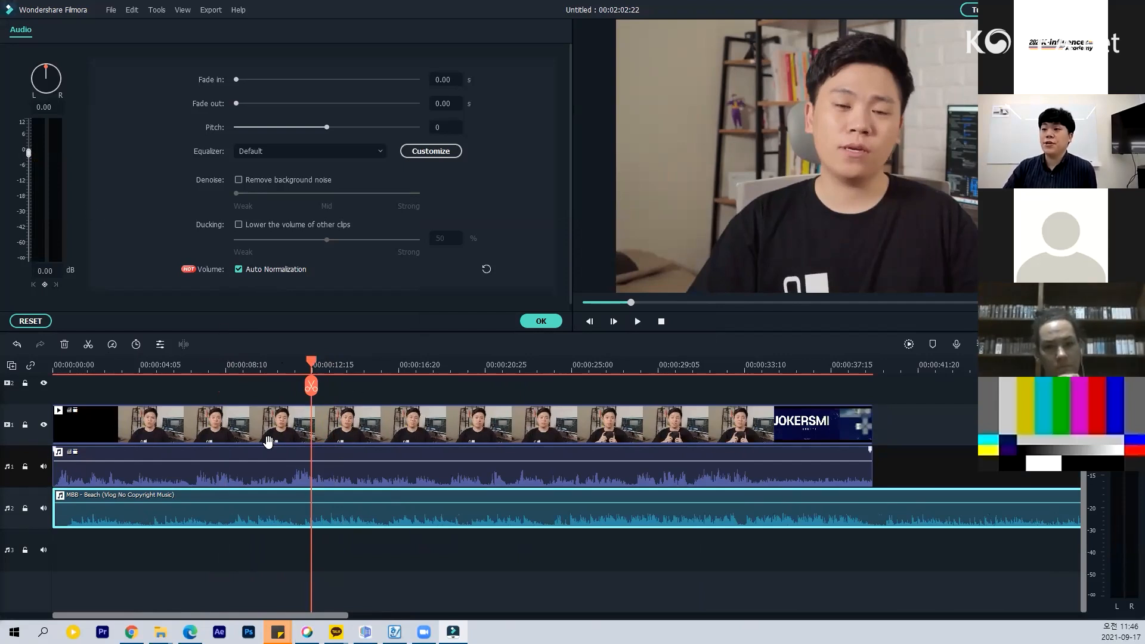
left_click_drag(315, 374, 284, 370)
key("space")
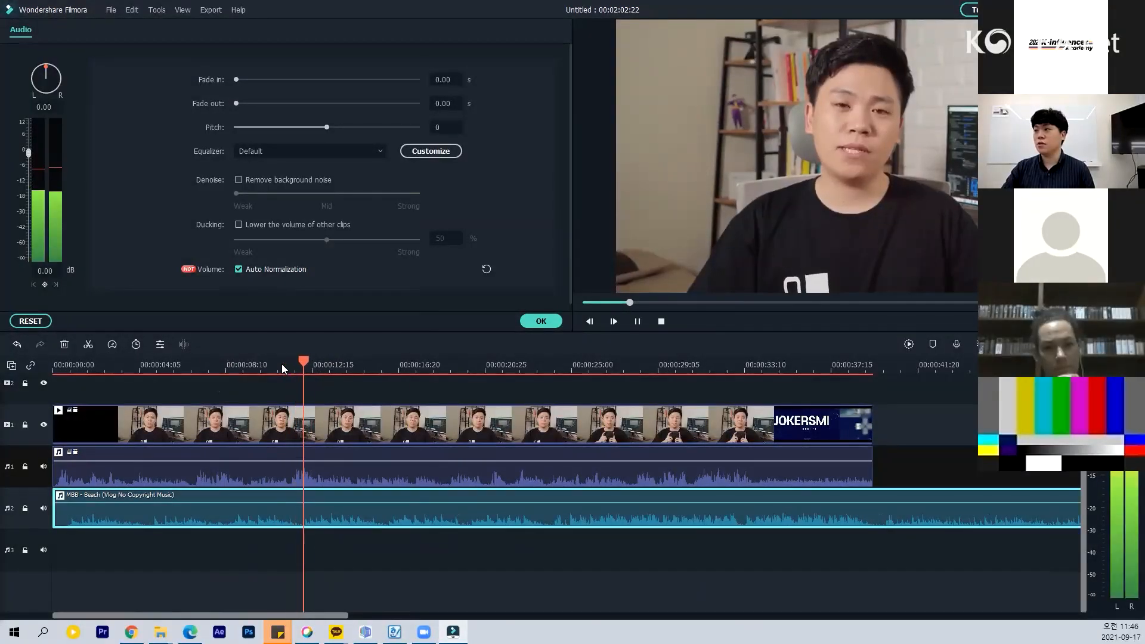
key("space")
Lower the MBB - Beach music clip's volume to -22.32 dB and play the mix to hear the voice over it
left_click(310, 534)
left_click(307, 520)
mouse_move(30, 163)
left_mouse_down()
mouse_move(30, 189)
mouse_move(28, 173)
left_mouse_up()
left_click_drag(363, 510, 368, 507)
left_click_drag(24, 180, 56, 203)
key("space")
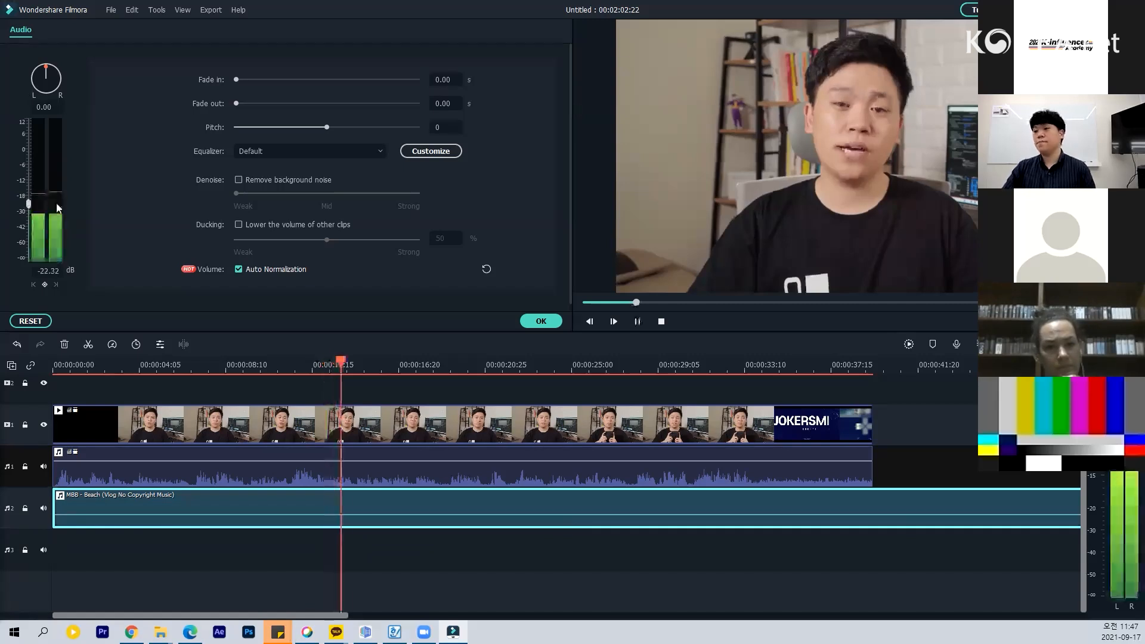
key("space")
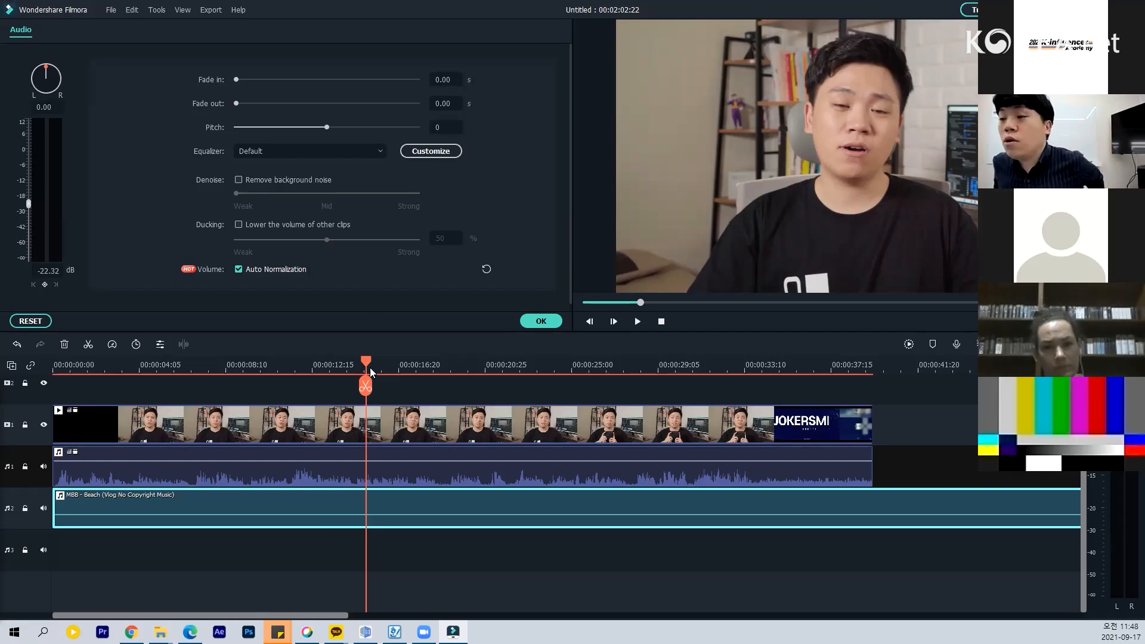
Delete the detached voice audio from track 1 and place the playhead at about 00:00:07:00
left_click(396, 455)
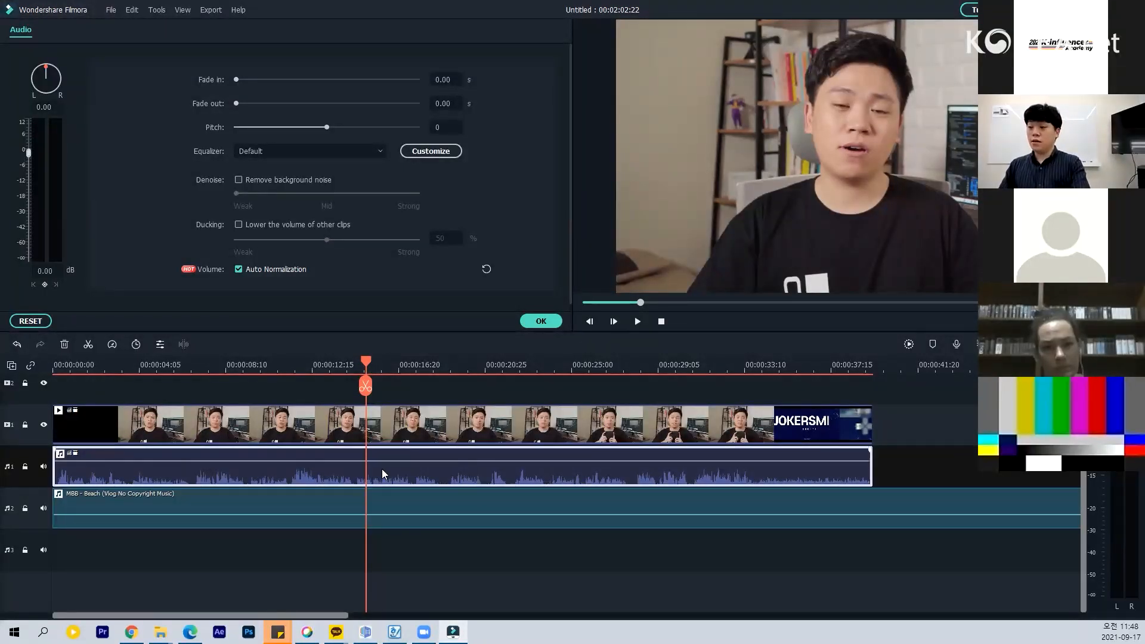
key("Delete")
left_click(201, 467)
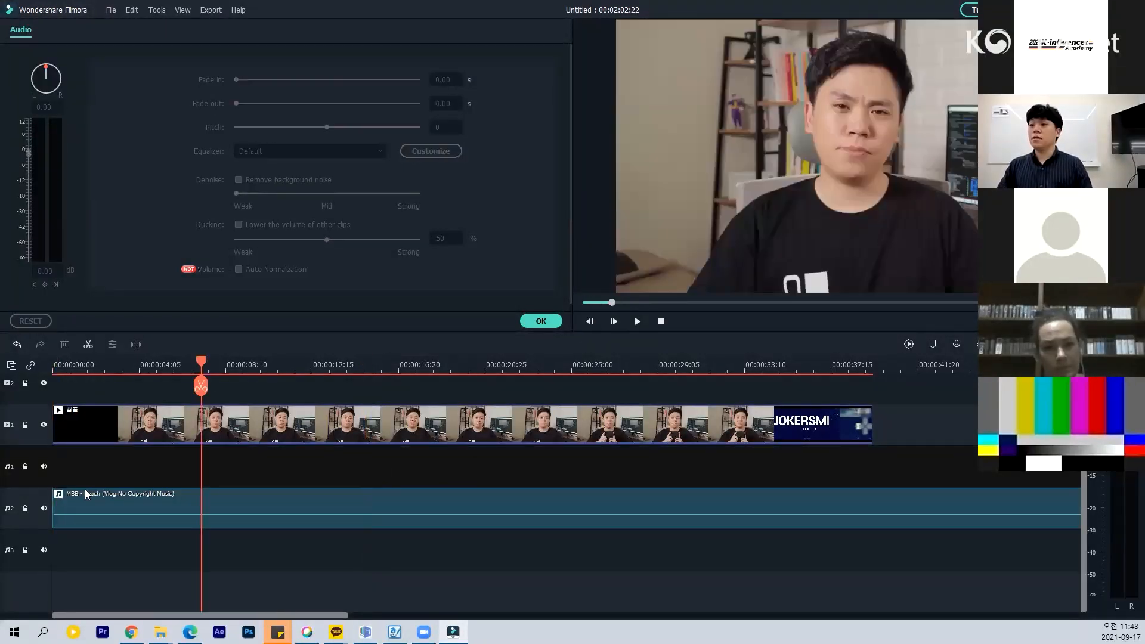
Turn off Auto Normalization for the MBB - Beach music, set its volume to 0.43 dB and preview it
left_click(192, 513)
left_click(239, 269)
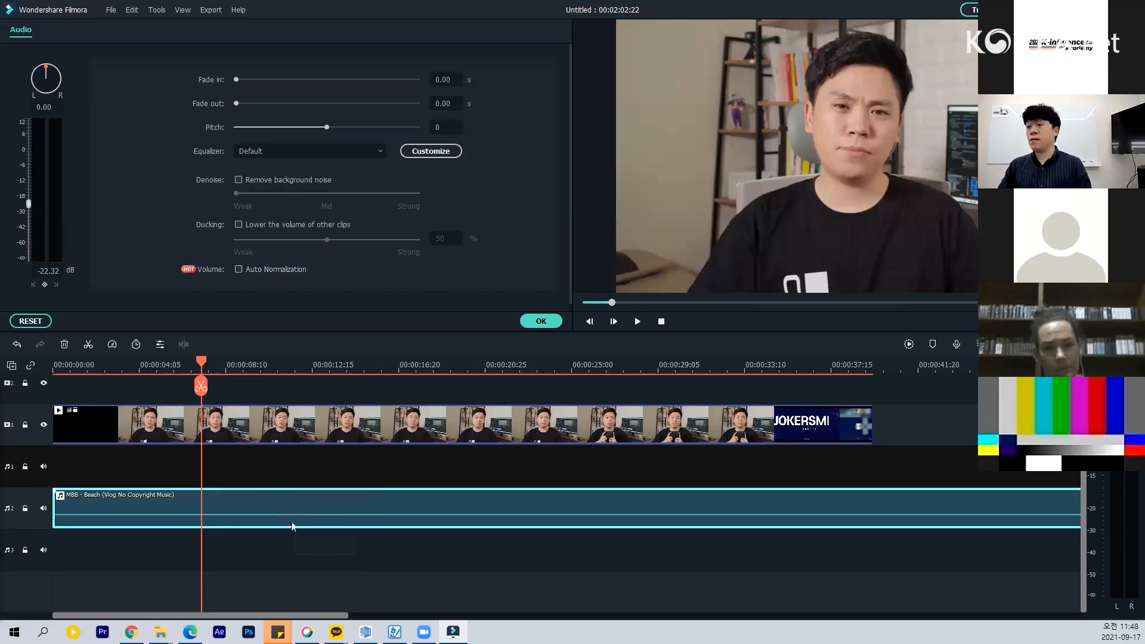
left_click_drag(296, 513, 296, 504)
key("space")
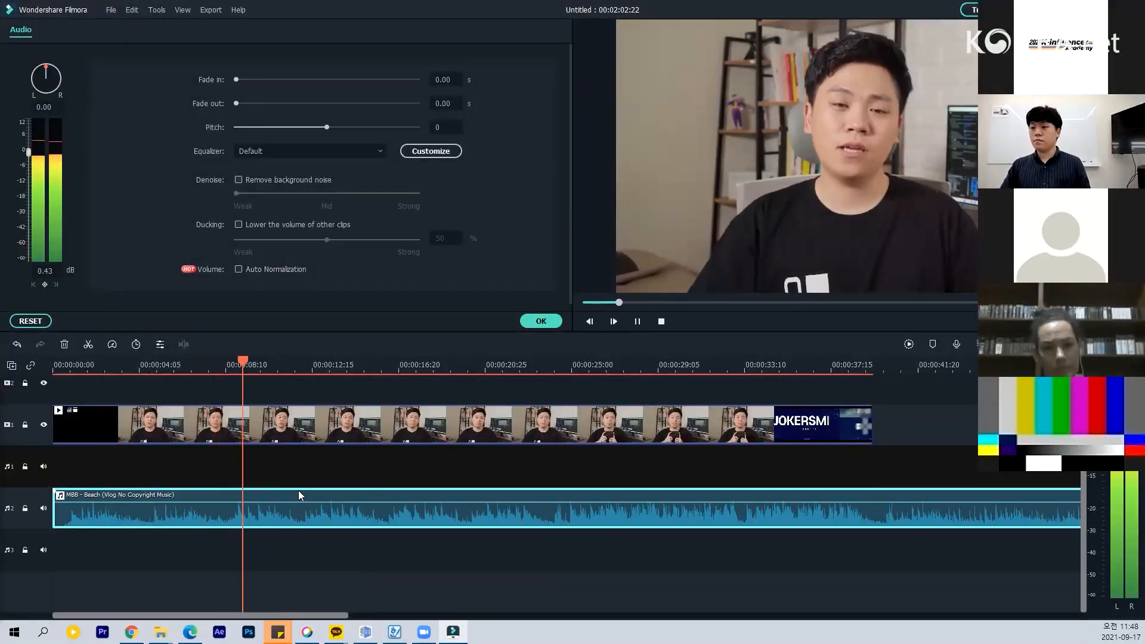
key("space")
left_click_drag(263, 362, 314, 370)
key("space")
key("space")
Preview the opening of the MBB - Beach music and trim about 12 seconds off the clip's start
left_click_drag(51, 525, 108, 522)
scroll(288, 381, "down", 2)
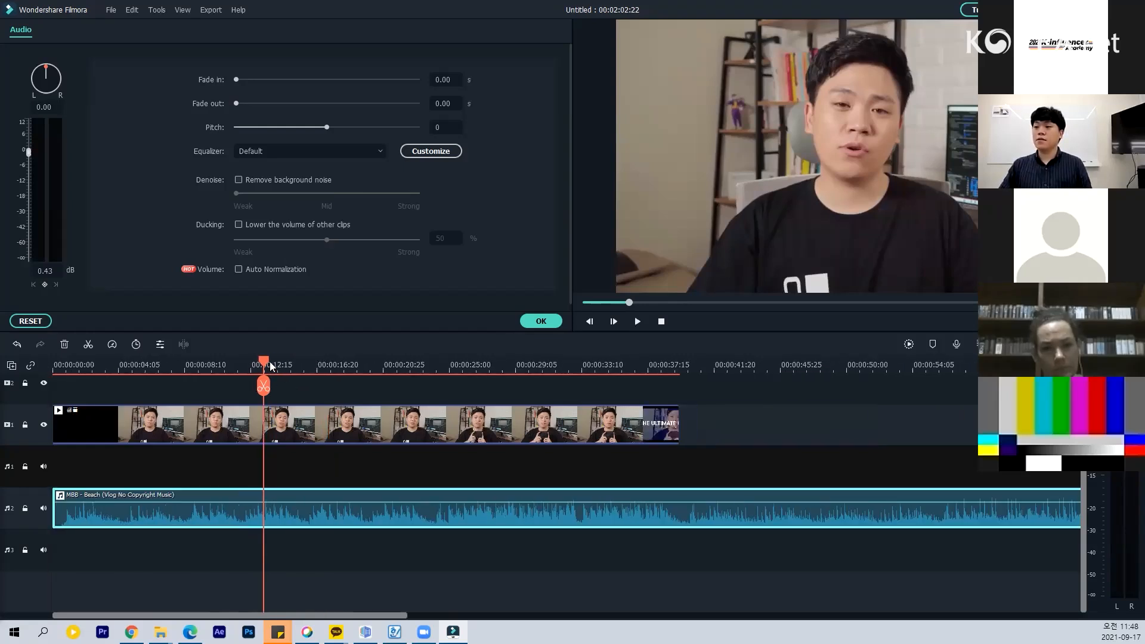
key("Home")
key("space")
key("space")
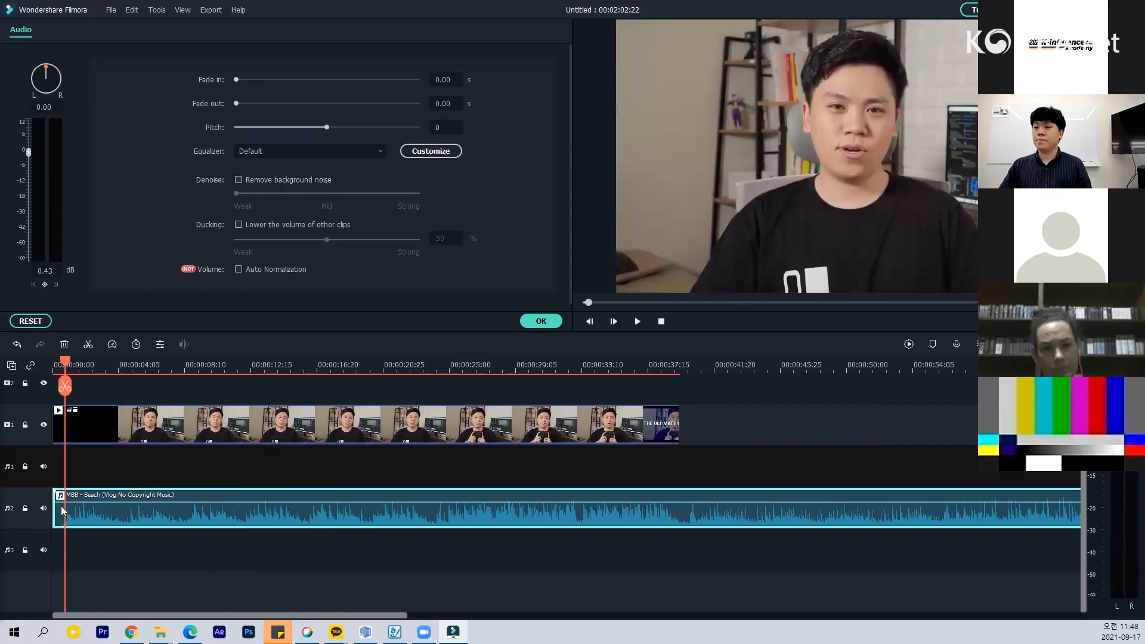
left_click_drag(58, 512, 246, 500)
Play the timeline repeatedly from the beginning to hear how abruptly the trimmed music starts
key("Home")
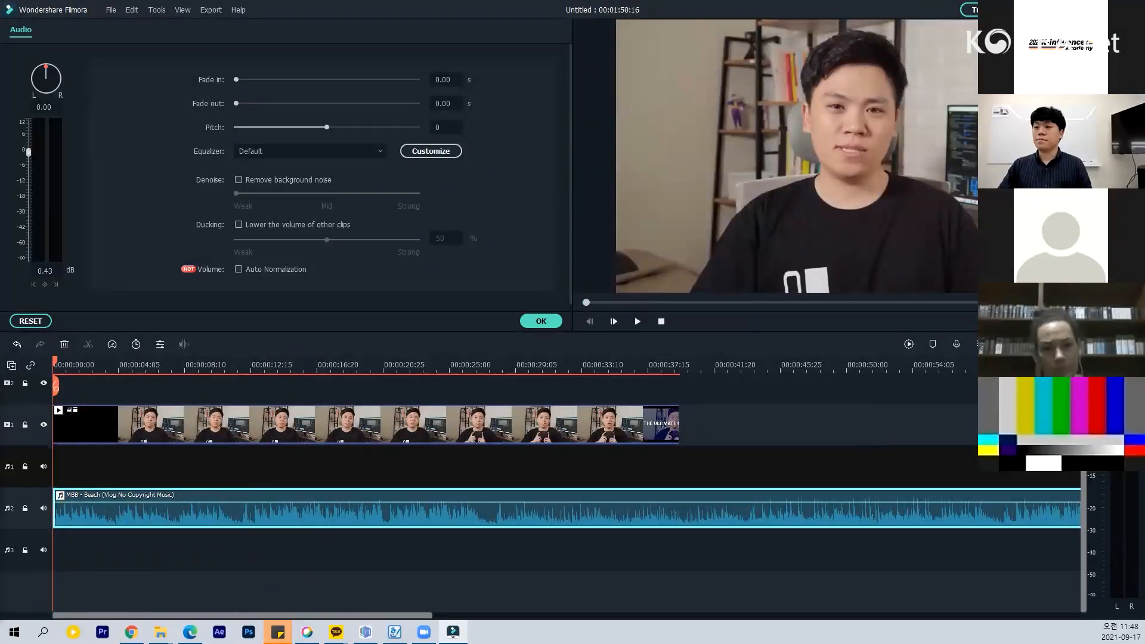
key("space")
key("space")
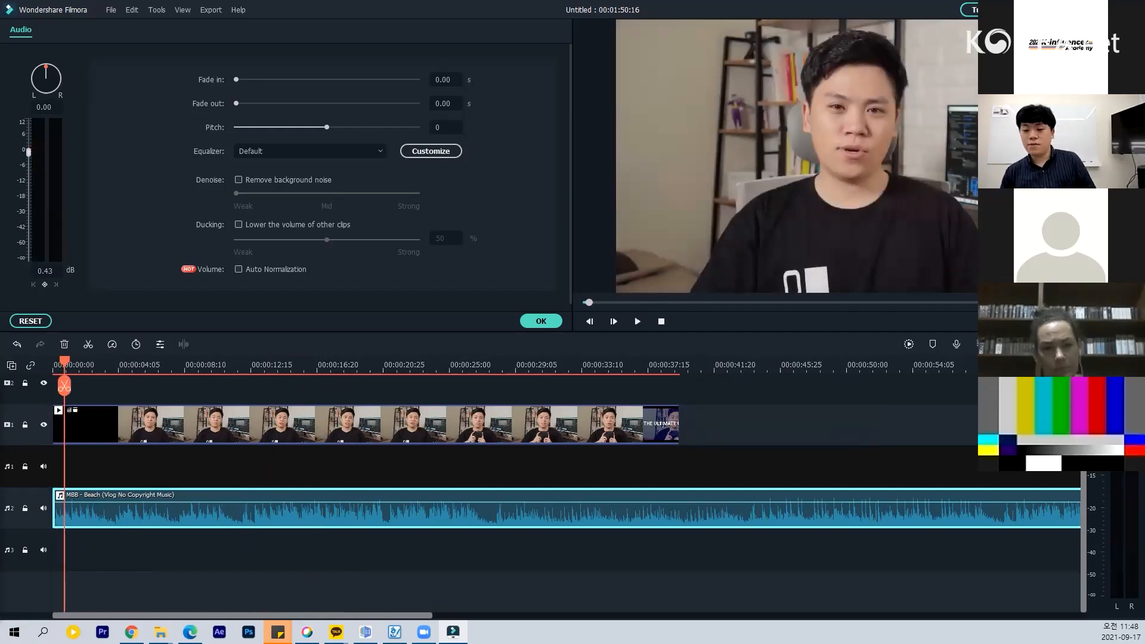
key("Home")
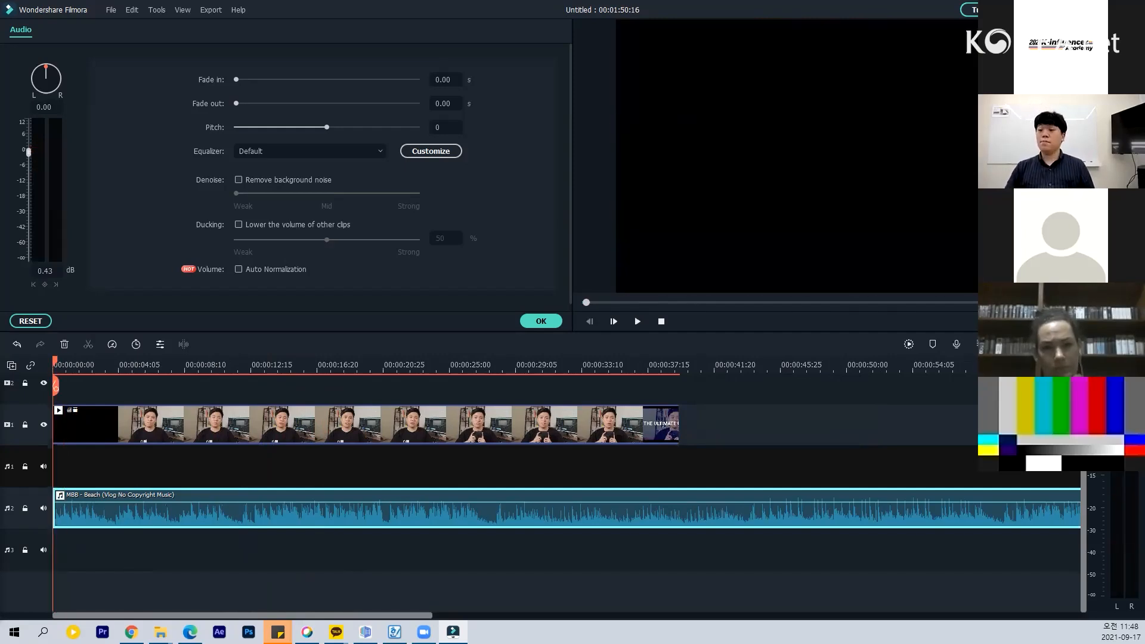
key("space")
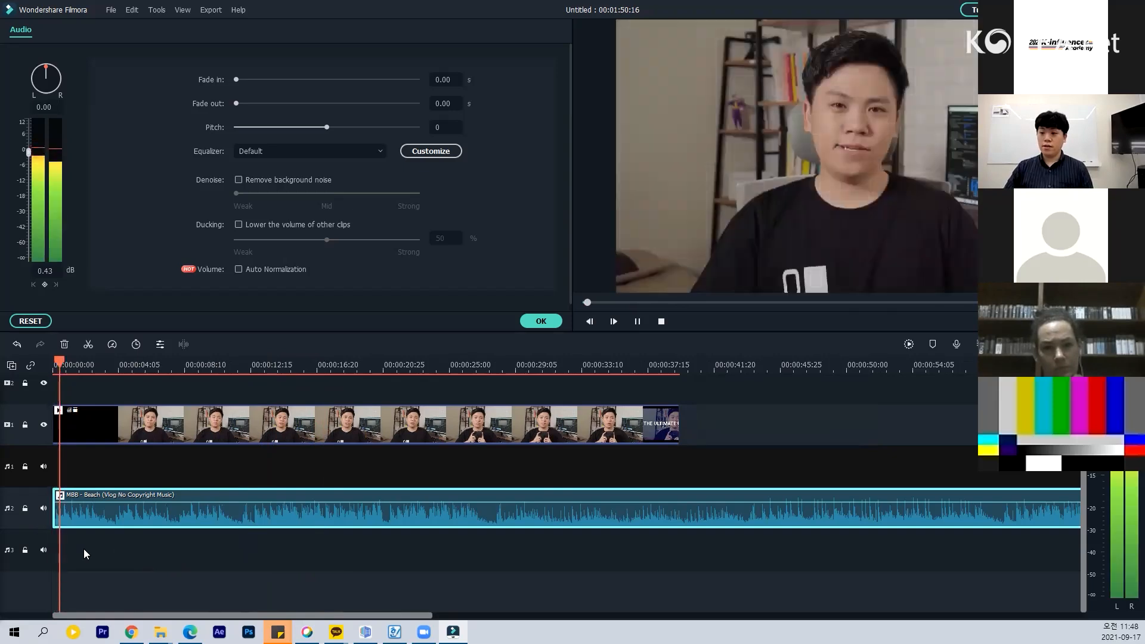
key("space")
key("Home")
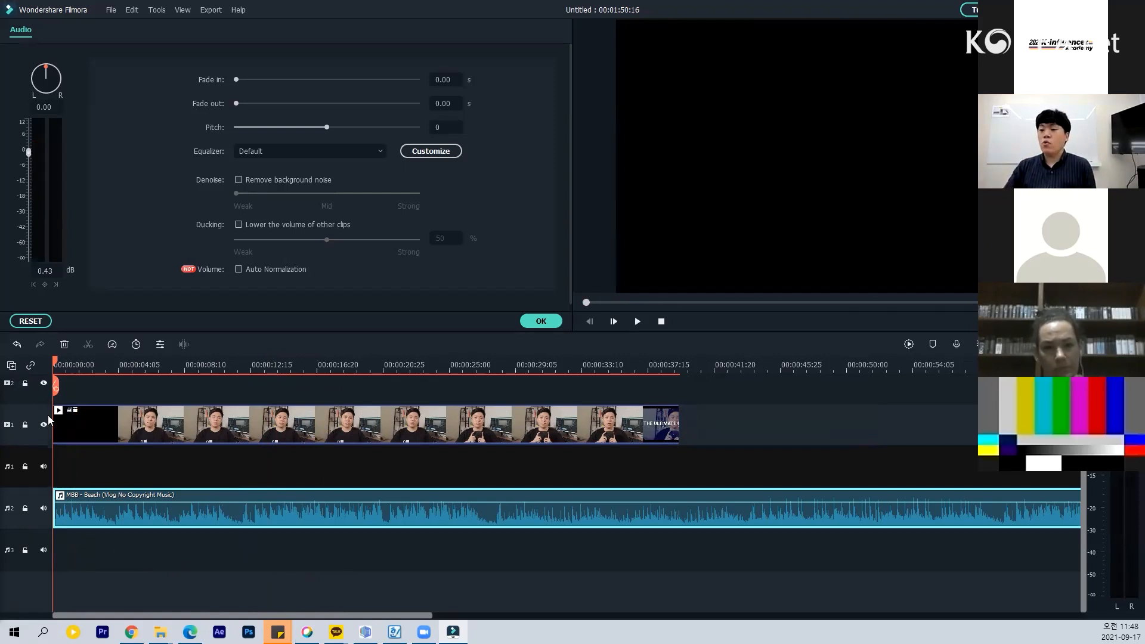
Set the MBB - Beach music clip's fade in to 2.00 seconds
mouse_move(106, 499)
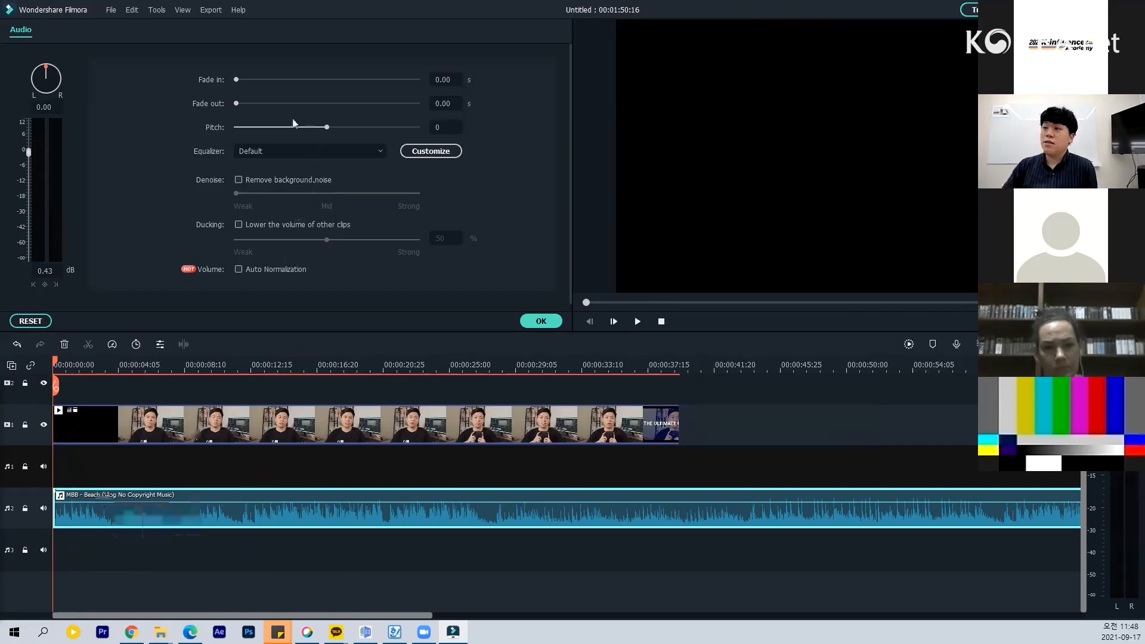
left_click_drag(236, 80, 255, 86)
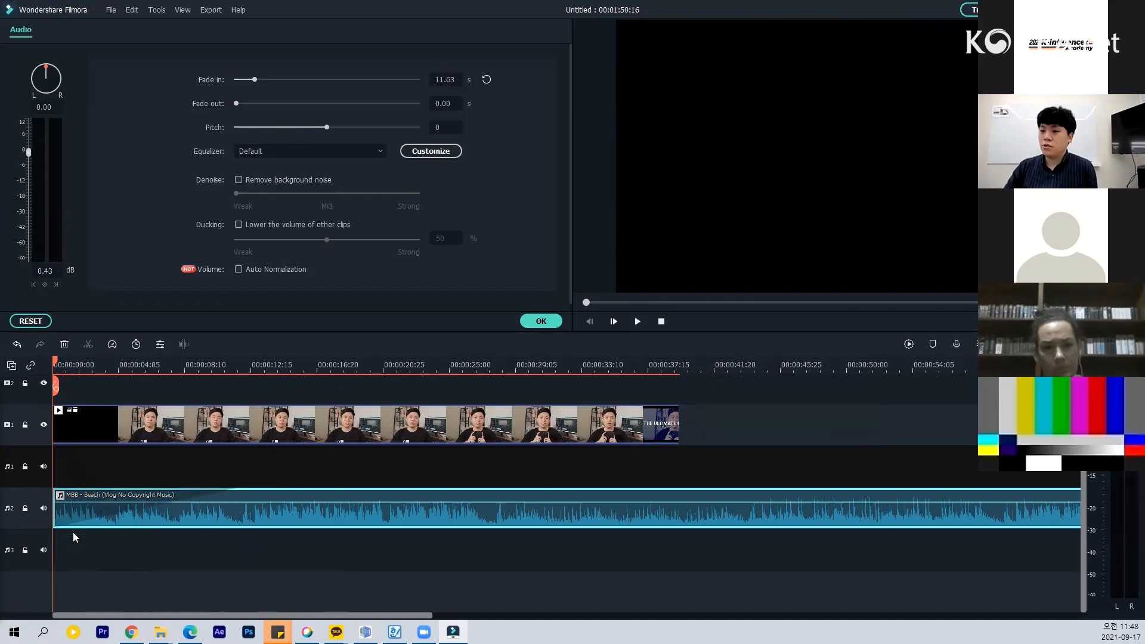
left_click(448, 80)
left_click_drag(462, 83, 329, 82)
type("2.")
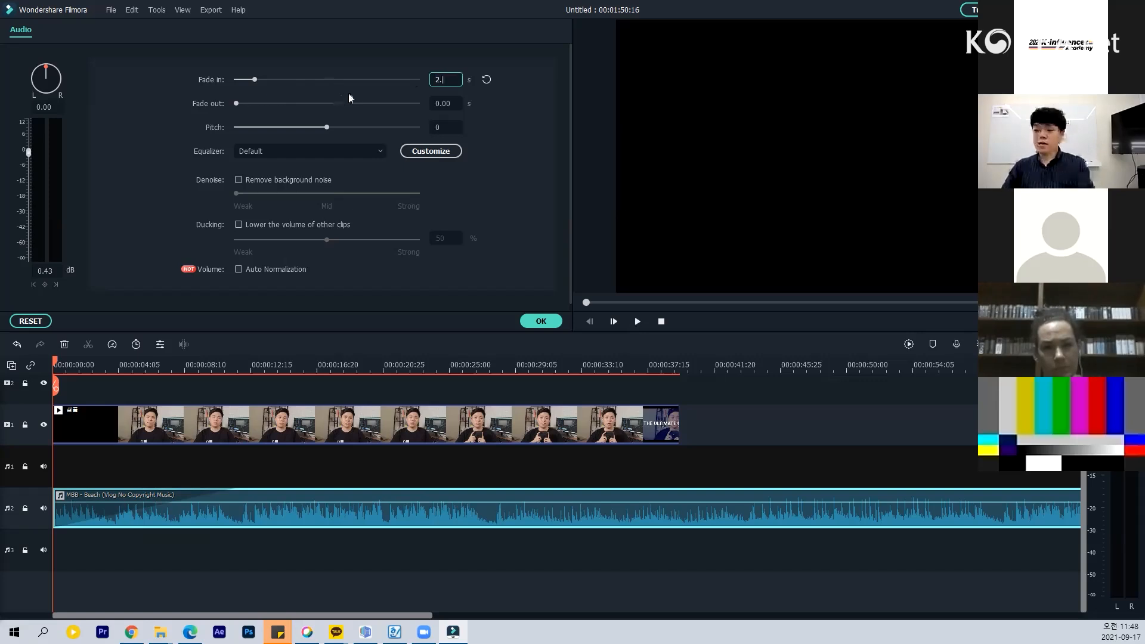
left_click(371, 172)
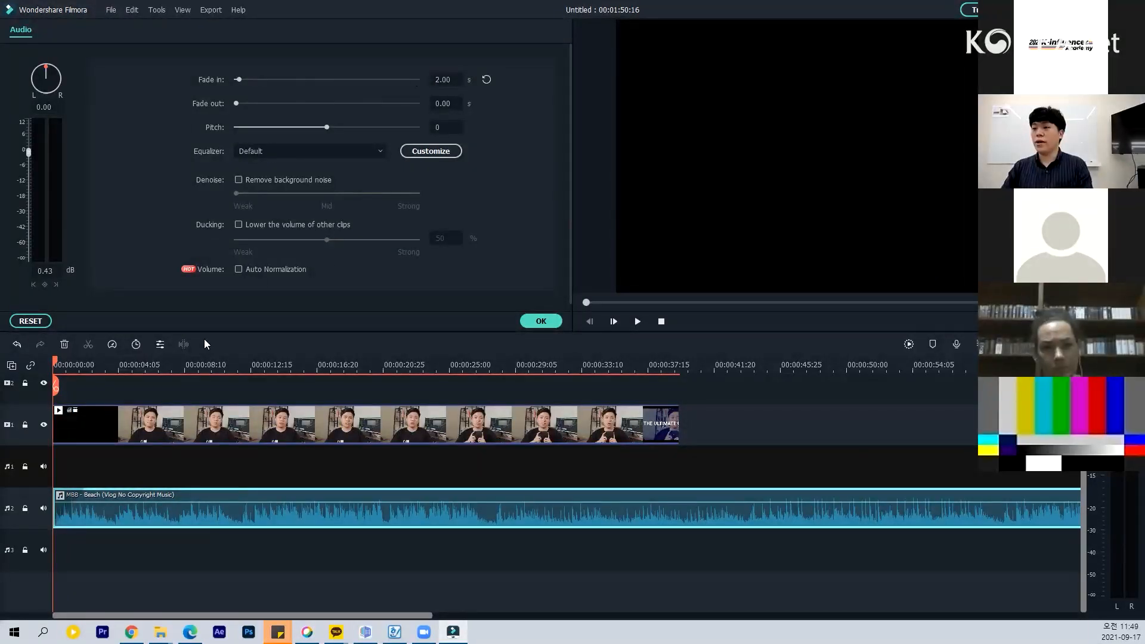
Play the start of the timeline again to listen to the music's fade-in
left_click_drag(132, 366, 255, 370)
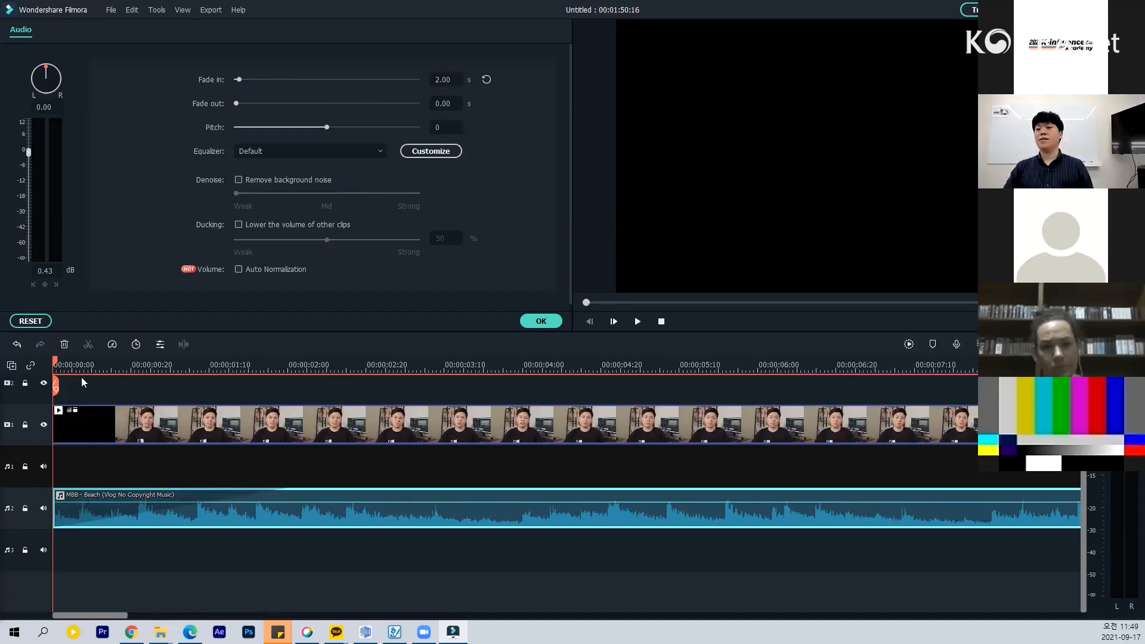
key("space")
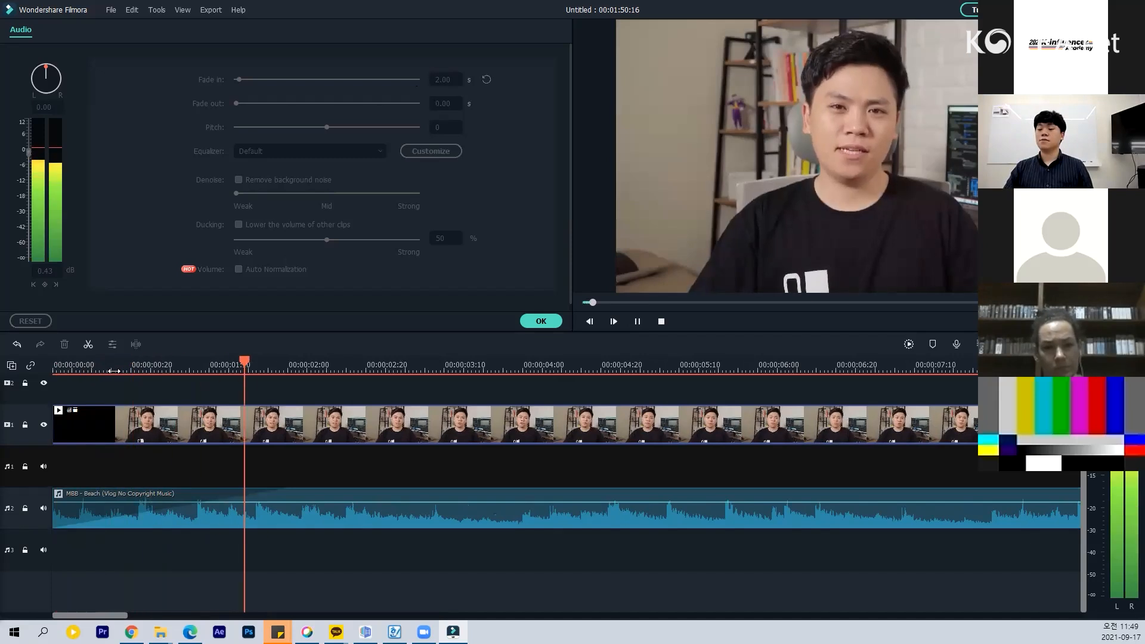
key("space")
left_click_drag(172, 368, 143, 369)
key("space")
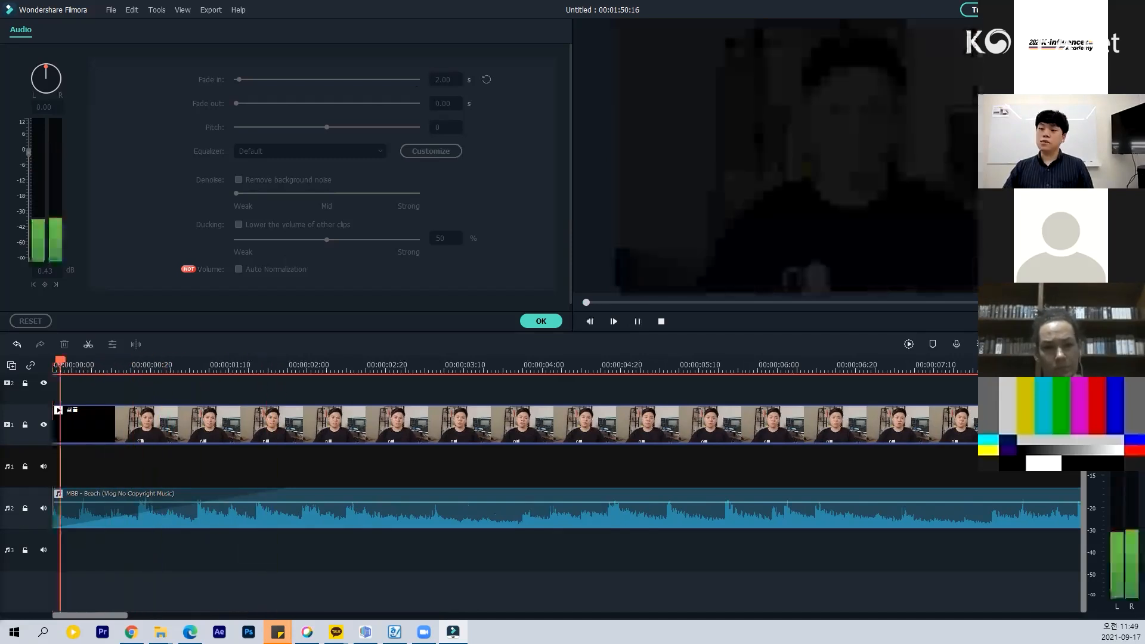
Split the MBB - Beach music clip near the end of the video and delete the part beyond the cut
key("space")
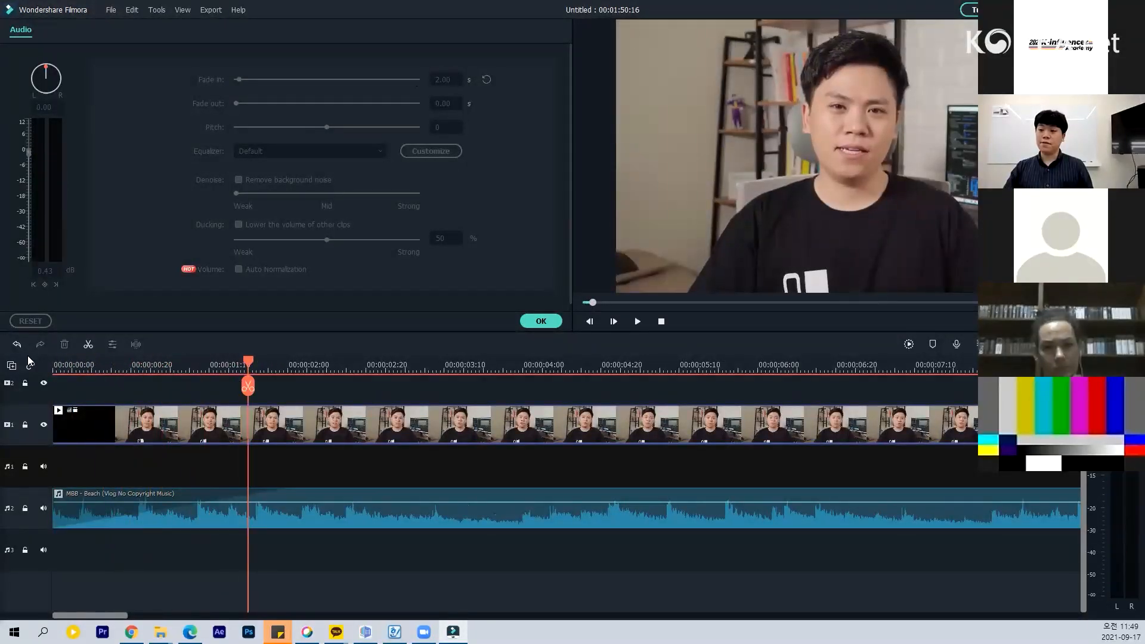
scroll(689, 405, "down", 5)
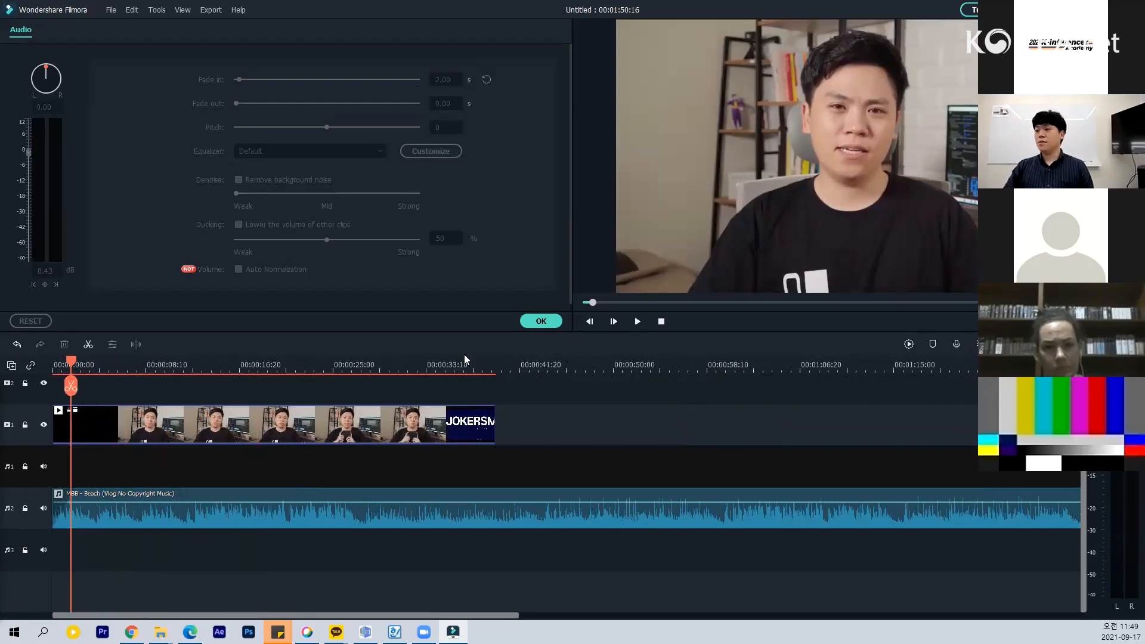
left_click(467, 366)
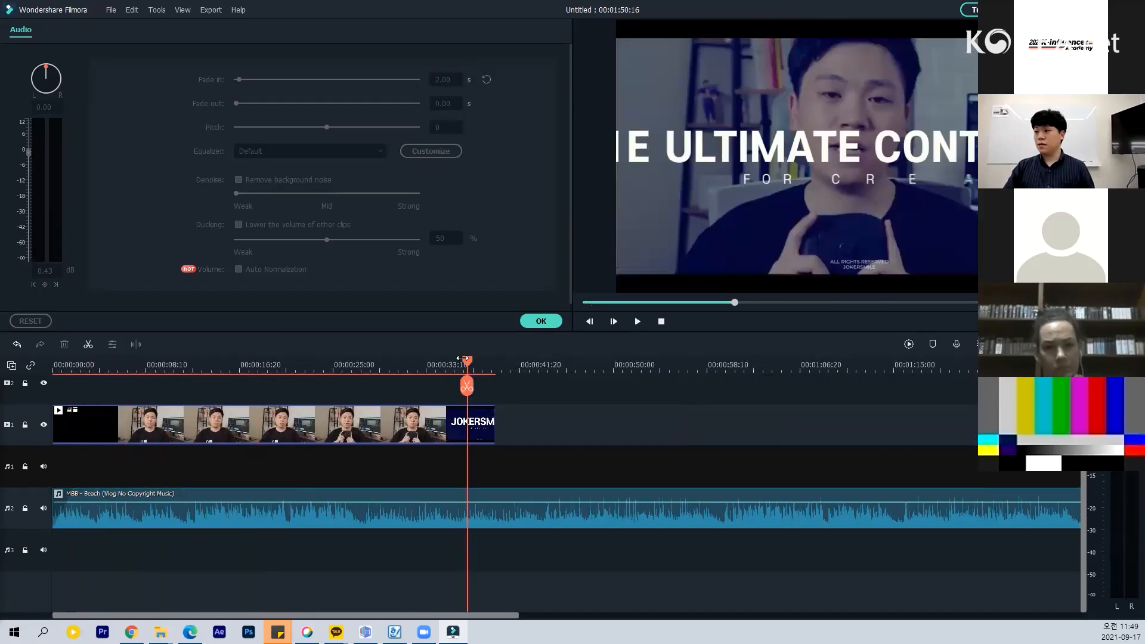
left_click_drag(502, 368, 492, 367)
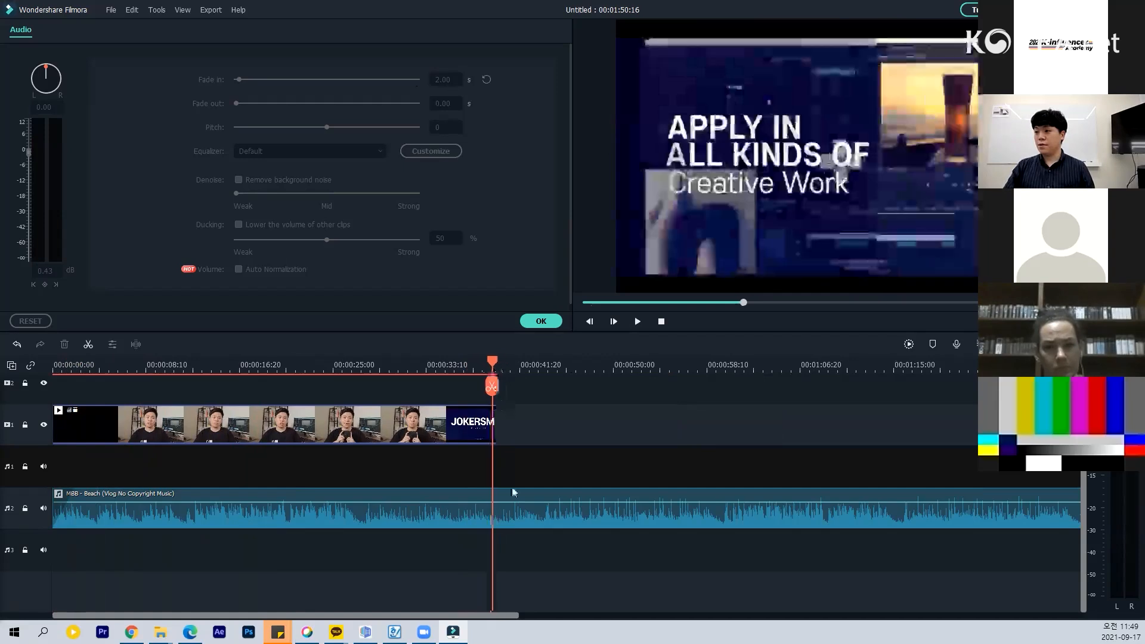
left_click(555, 497)
left_click(492, 388)
left_click(579, 508)
key("Delete")
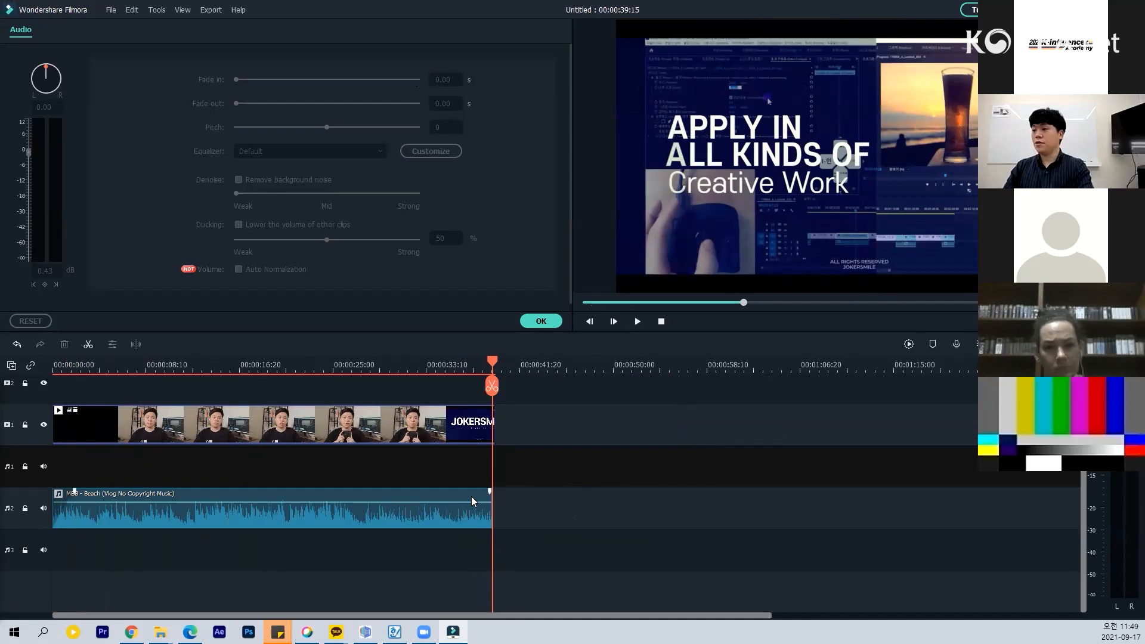
Play the last seconds of the timeline to hear how abruptly the music ends
left_click(434, 367)
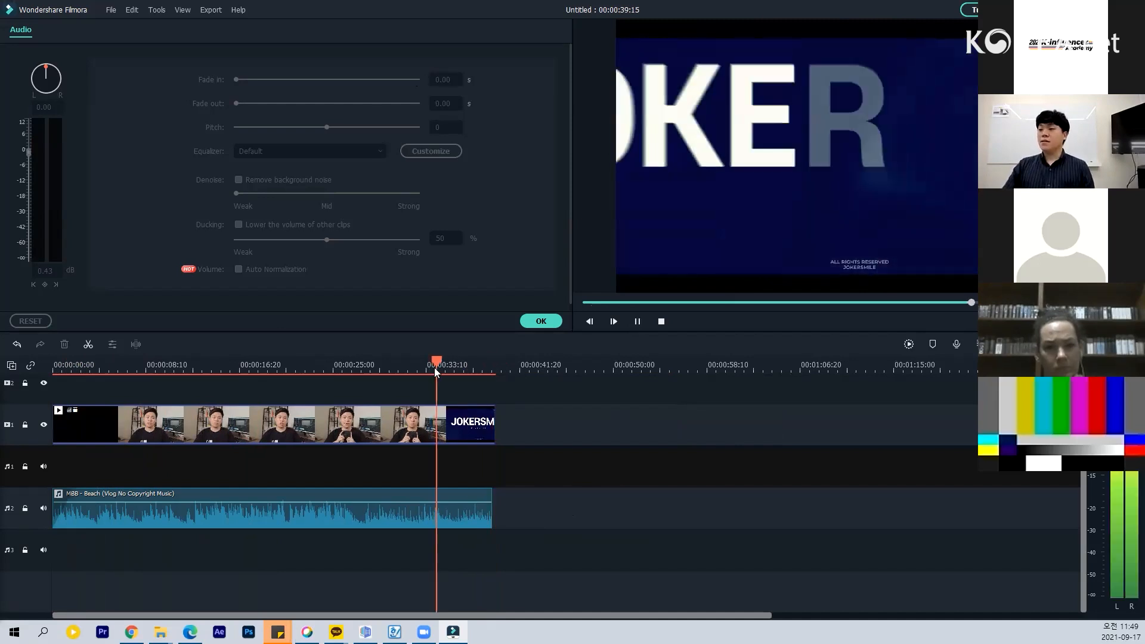
left_click(483, 365)
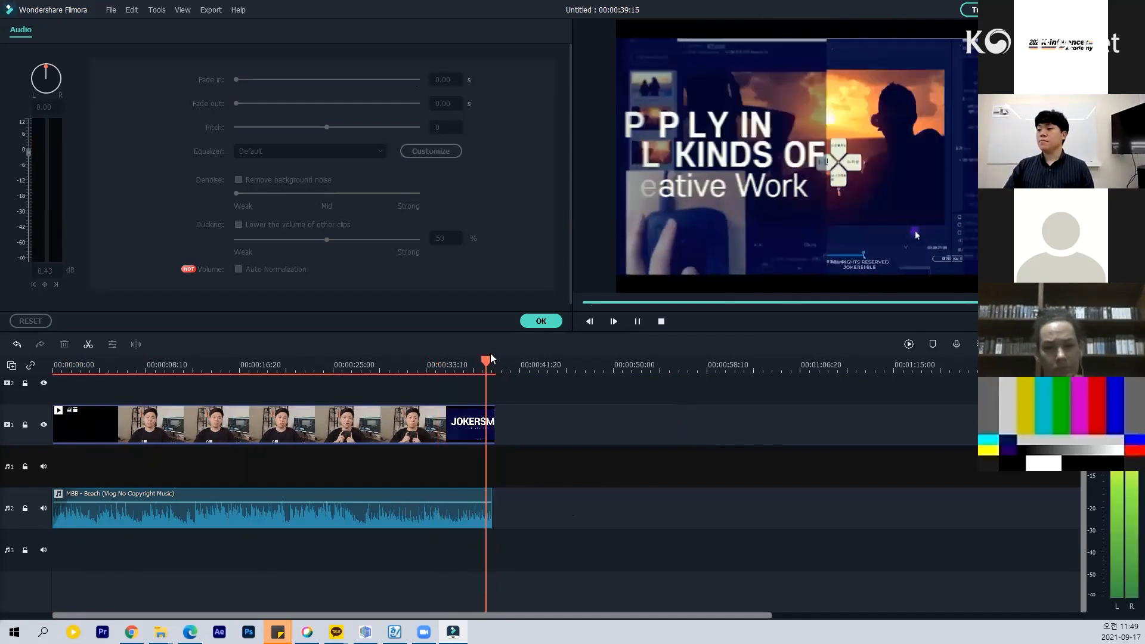
left_click(486, 360)
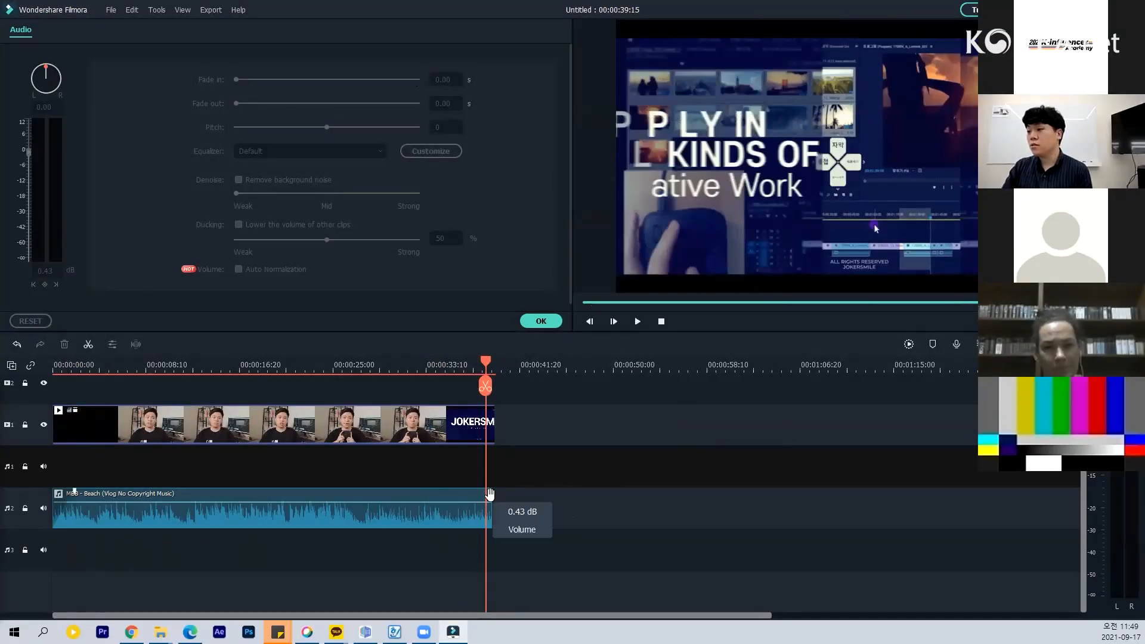
Extend the music clip's end about 1 second past the video and set its fade out to 3.00 seconds
left_click(490, 514)
left_click_drag(489, 516, 507, 517)
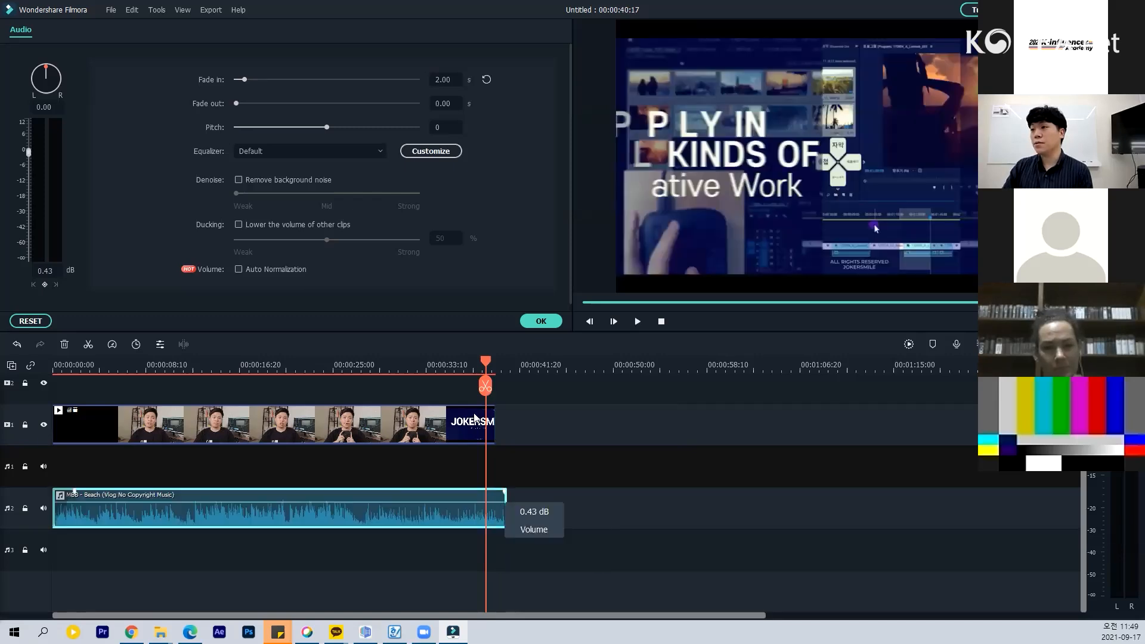
left_click_drag(236, 104, 258, 104)
double_click(442, 103)
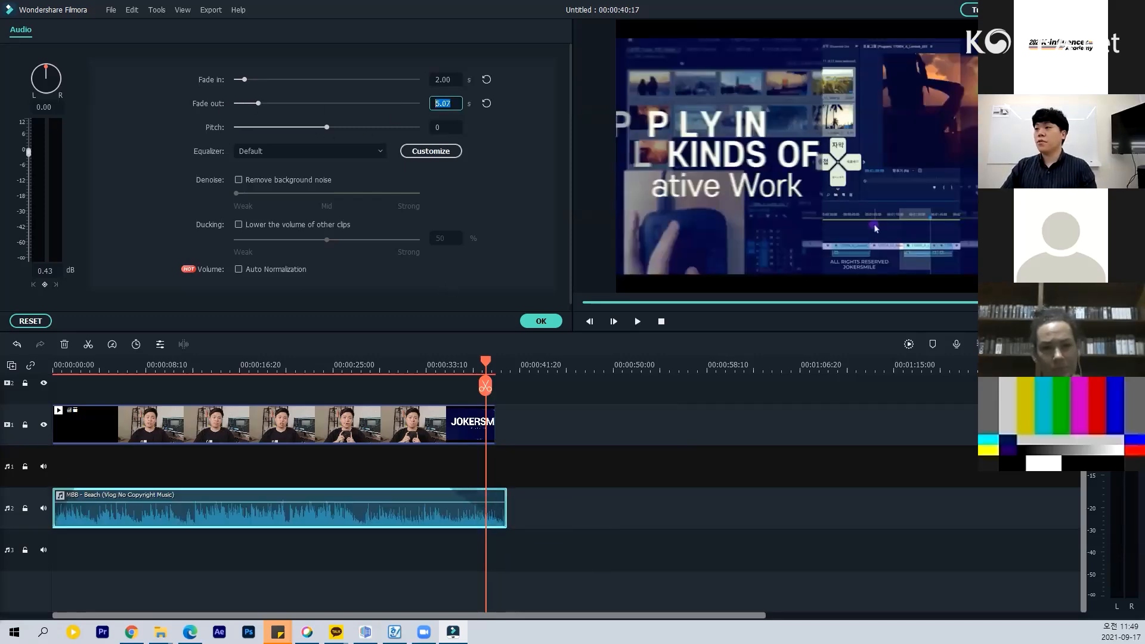
type("3")
key("Return")
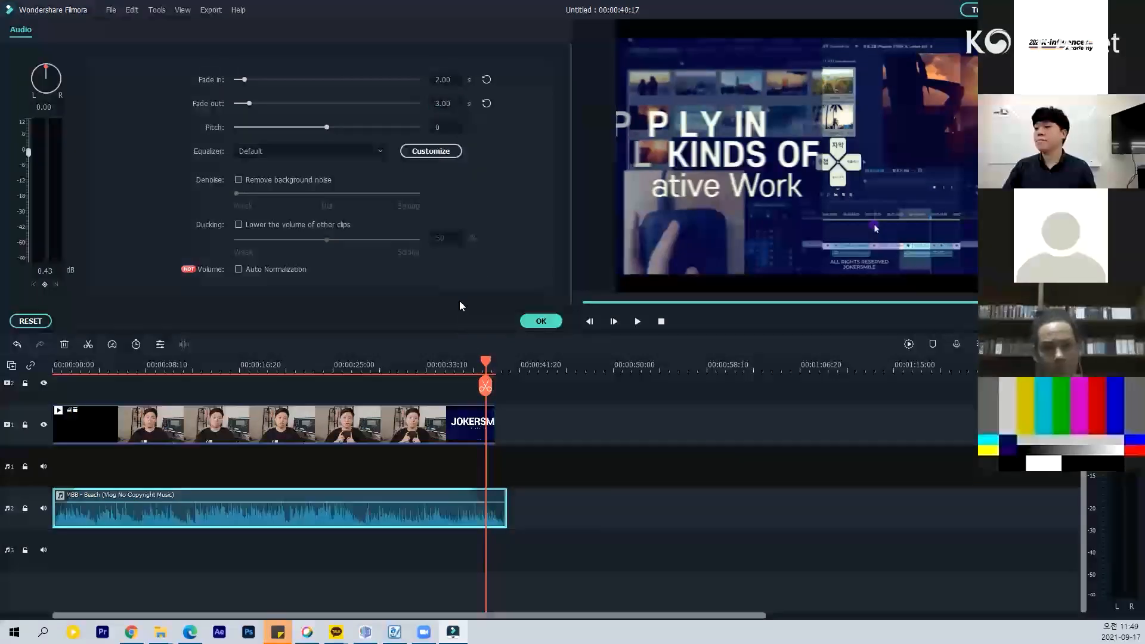
Play the ending of the timeline to listen to the music's fade-out and return to the start
left_click_drag(485, 362, 451, 367)
key("space")
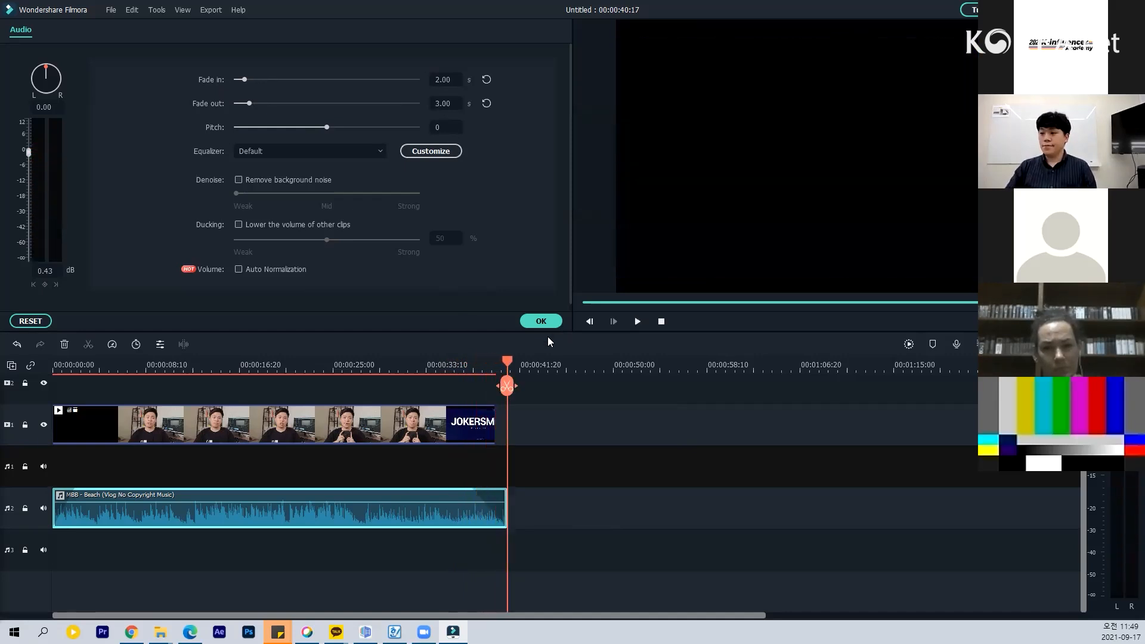
left_click_drag(506, 363, 15, 390)
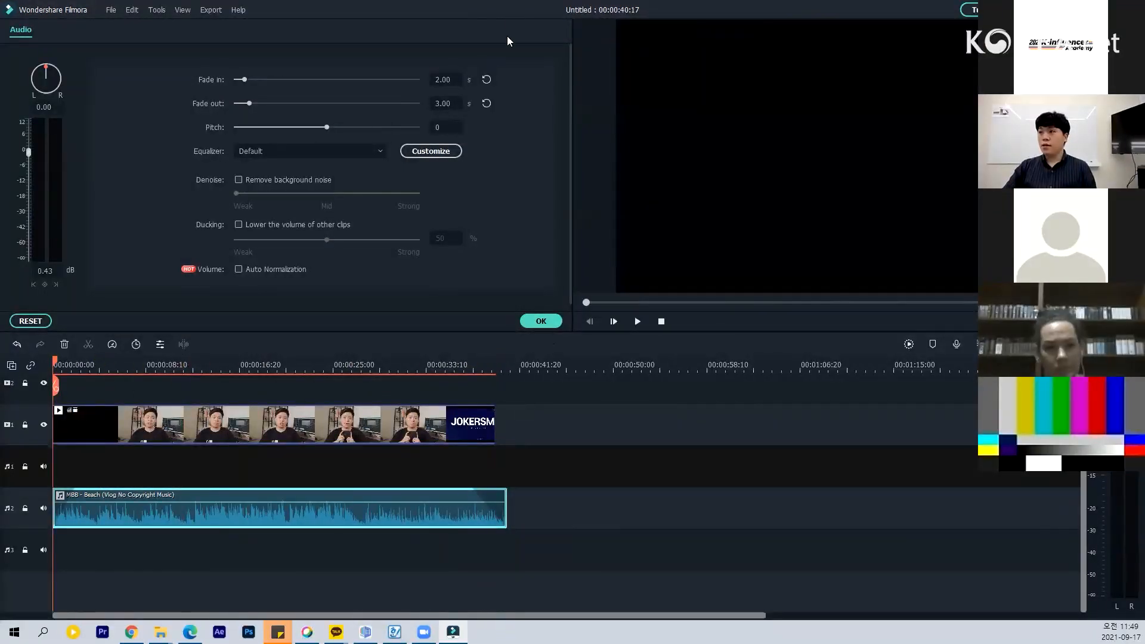
Reset the MBB - Beach clip's fade in and fade out to 0.00 seconds
left_click(486, 80)
left_click(487, 103)
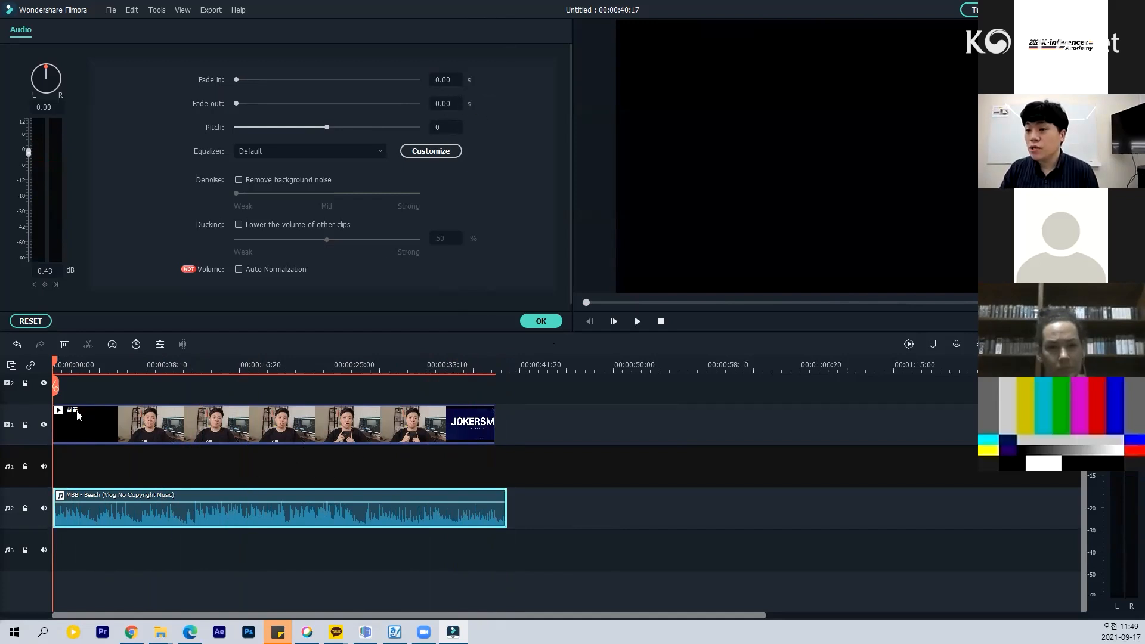
left_click_drag(52, 359, 91, 378)
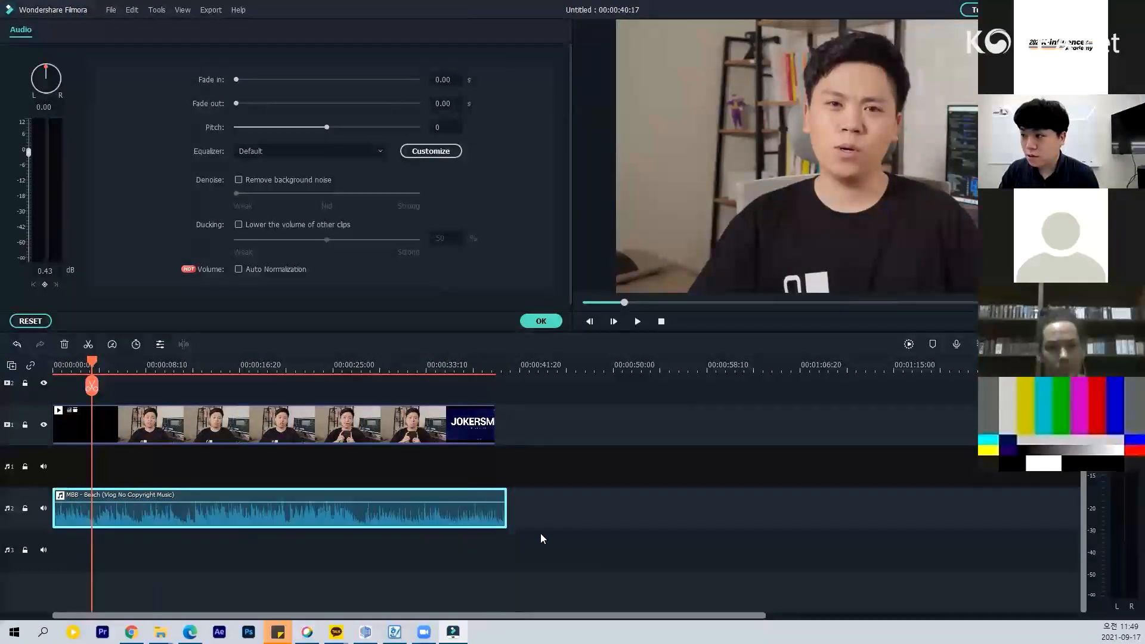
Try an 8.53-second fade out and a 7.73-second fade in directly on the music clip, and undo both
left_click_drag(504, 491, 410, 490)
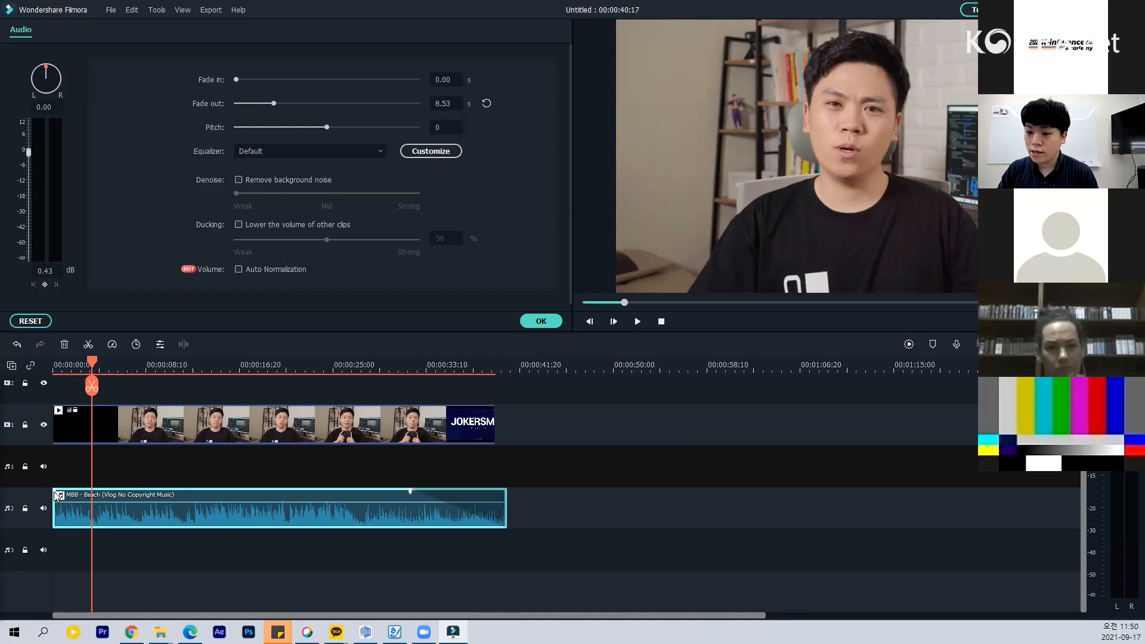
left_click_drag(56, 492, 139, 491)
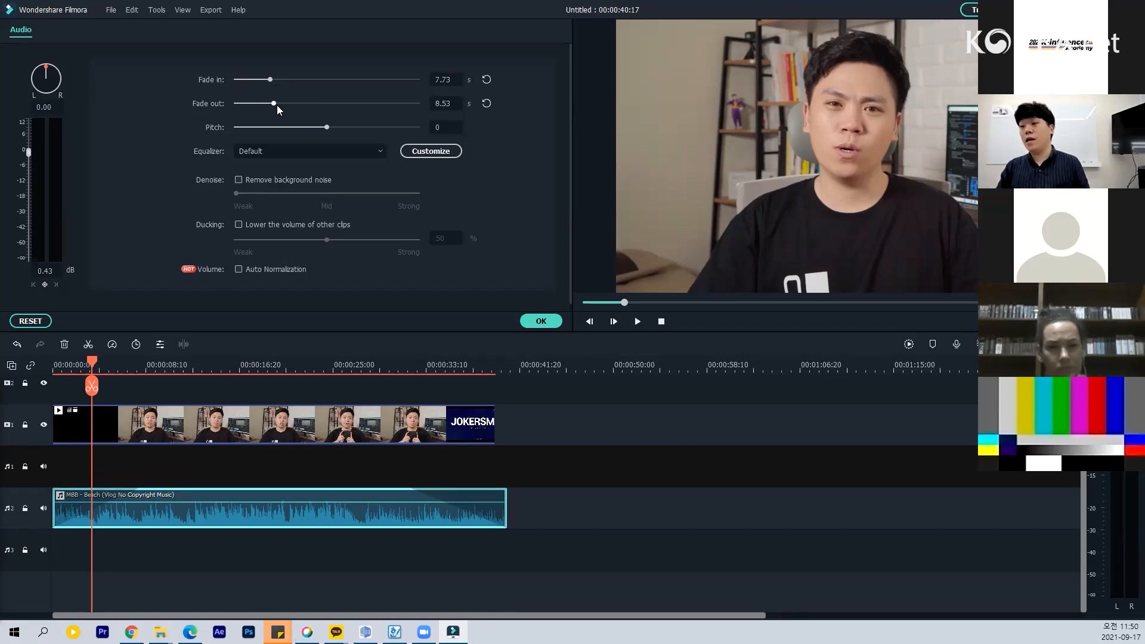
key("ctrl+z")
key("ctrl+z")
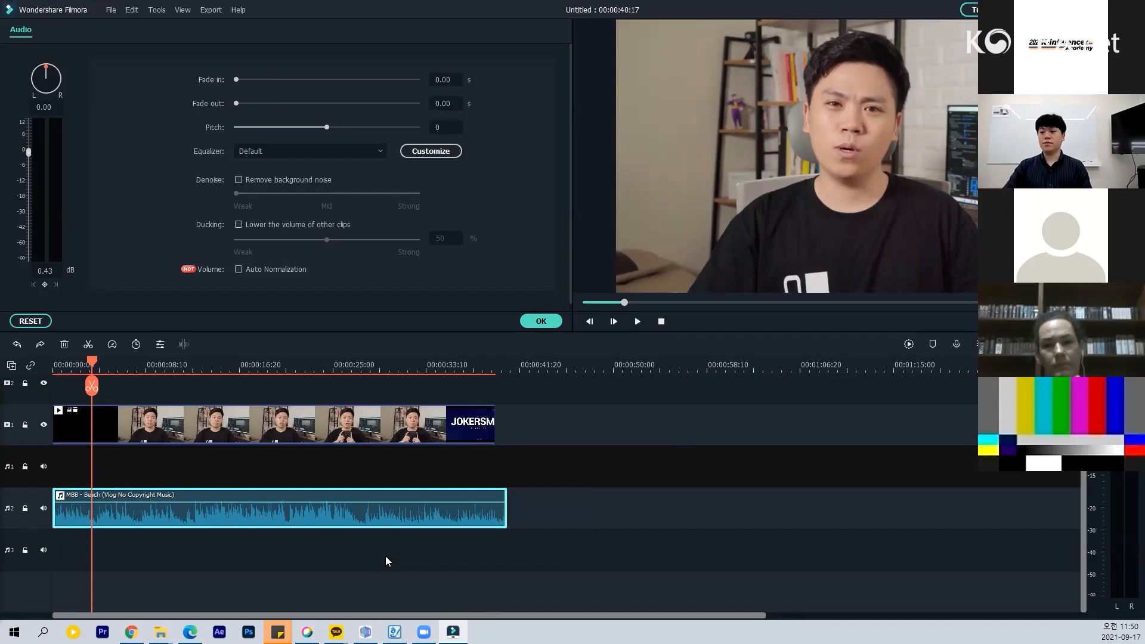
Delete the music clip and the video clip from the timeline
key("Delete")
left_click(349, 435)
key("Delete")
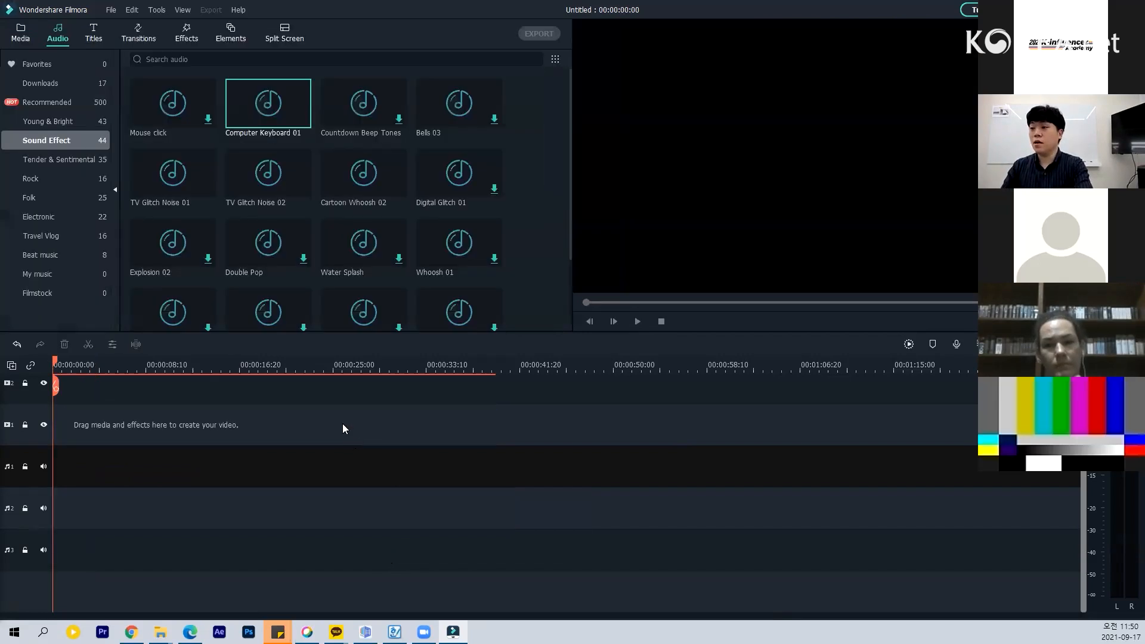
Import the audio file 싱크로 예제 나쁜소스 from the 오디오 folder and place it at the start of the second audio track
left_click(92, 139)
left_click(21, 33)
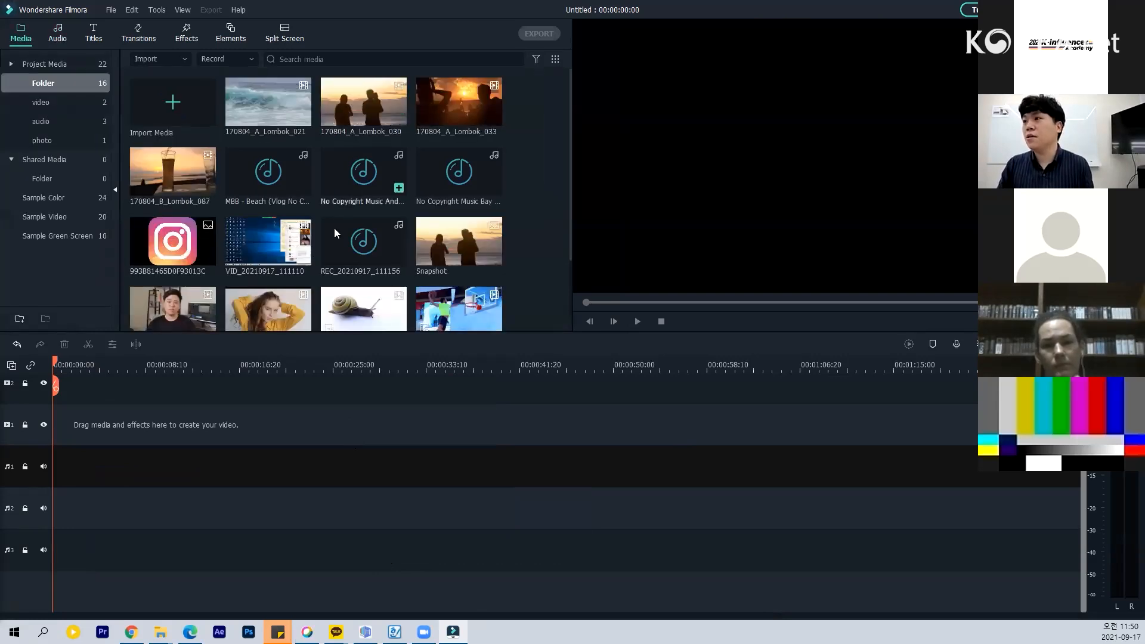
scroll(322, 245, "down", 3)
double_click(391, 276)
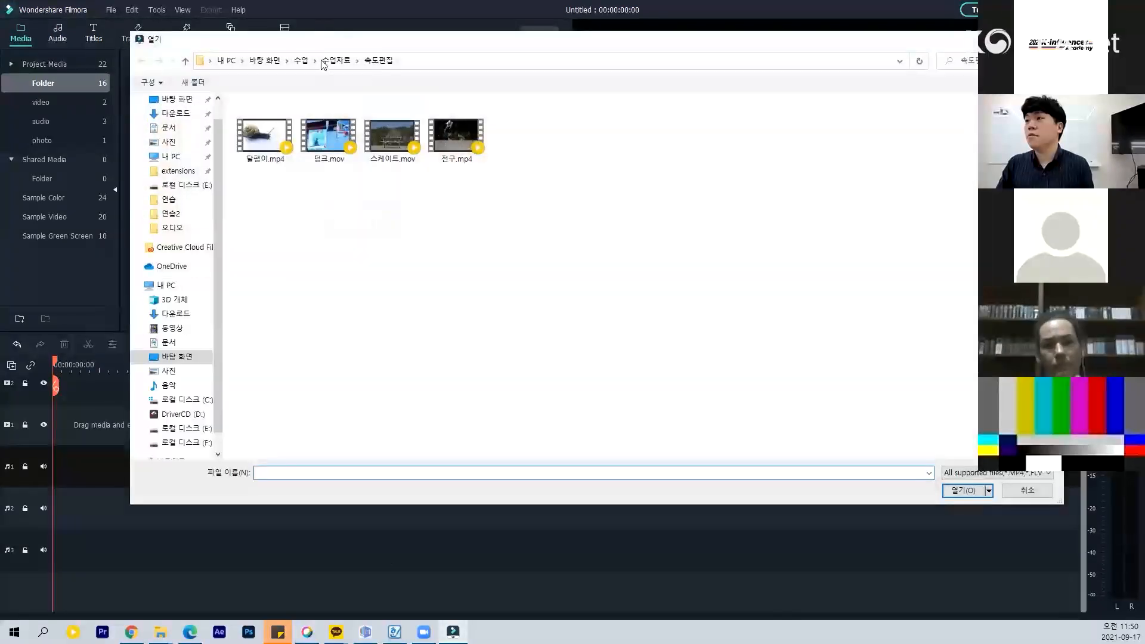
left_click(335, 60)
double_click(289, 144)
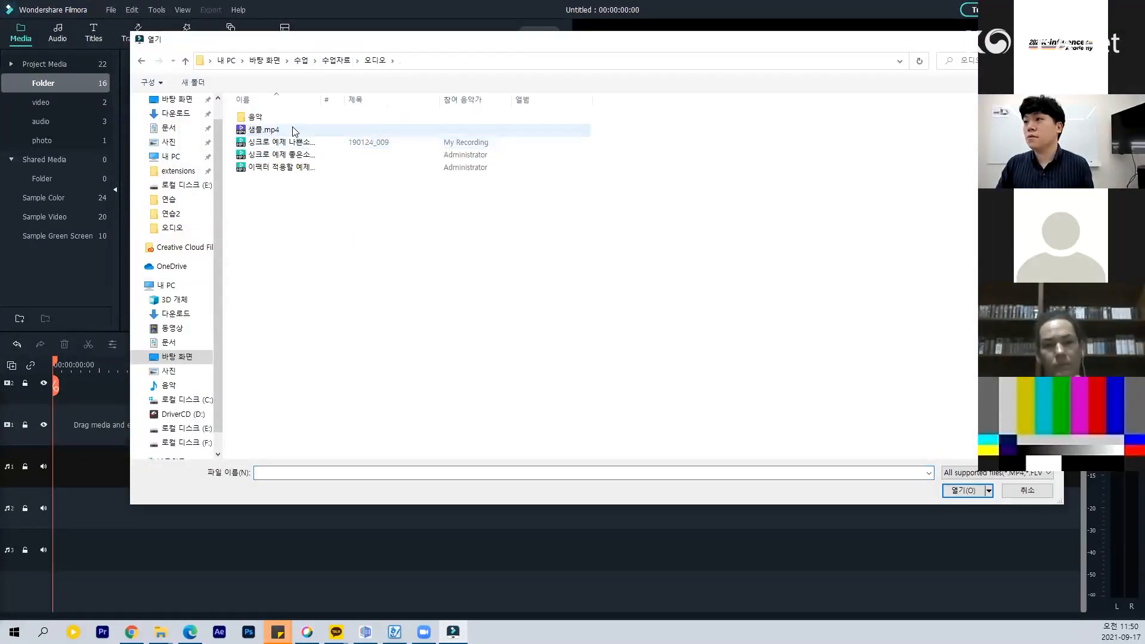
double_click(290, 143)
left_click_drag(281, 298, 51, 525)
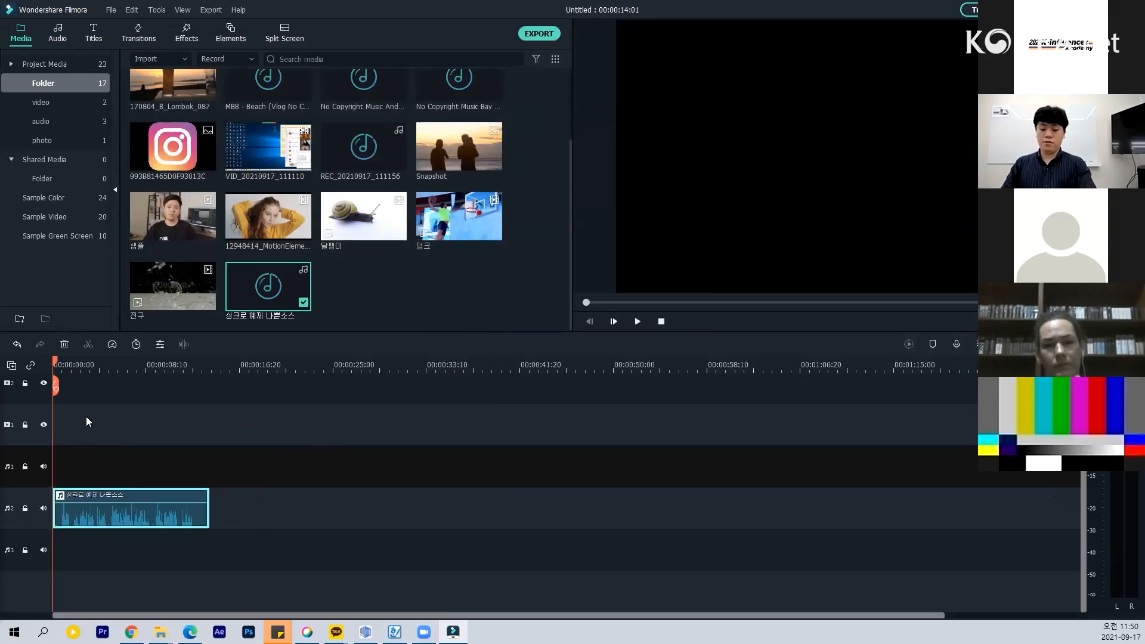
Play the imported audio clip to hear its original sound
left_click_drag(85, 363, 140, 377)
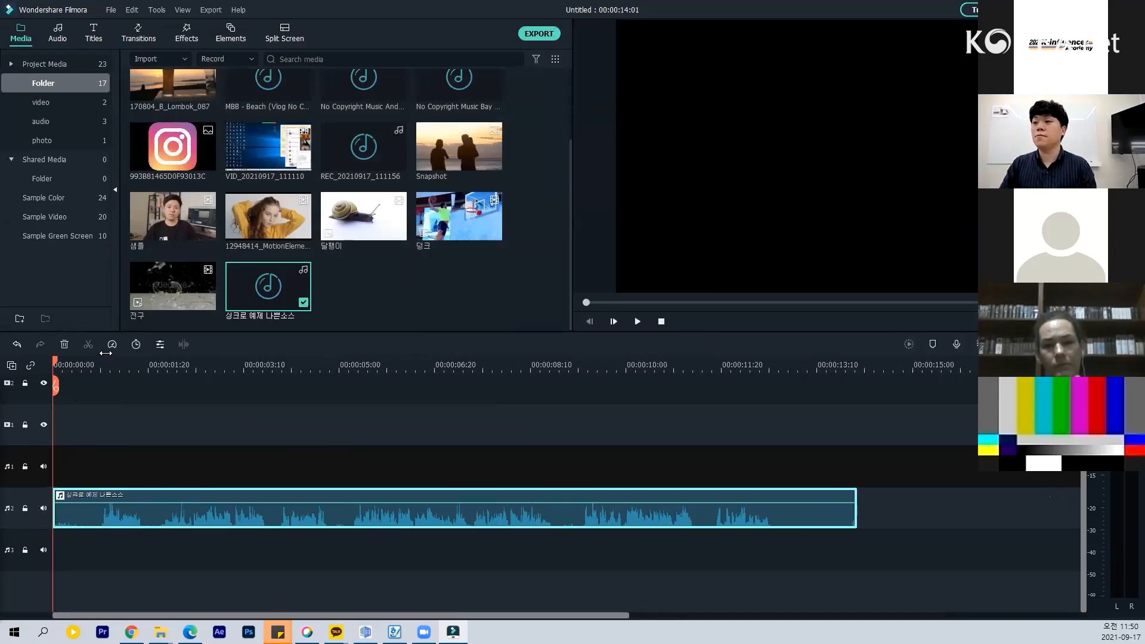
left_click(105, 365)
key("space")
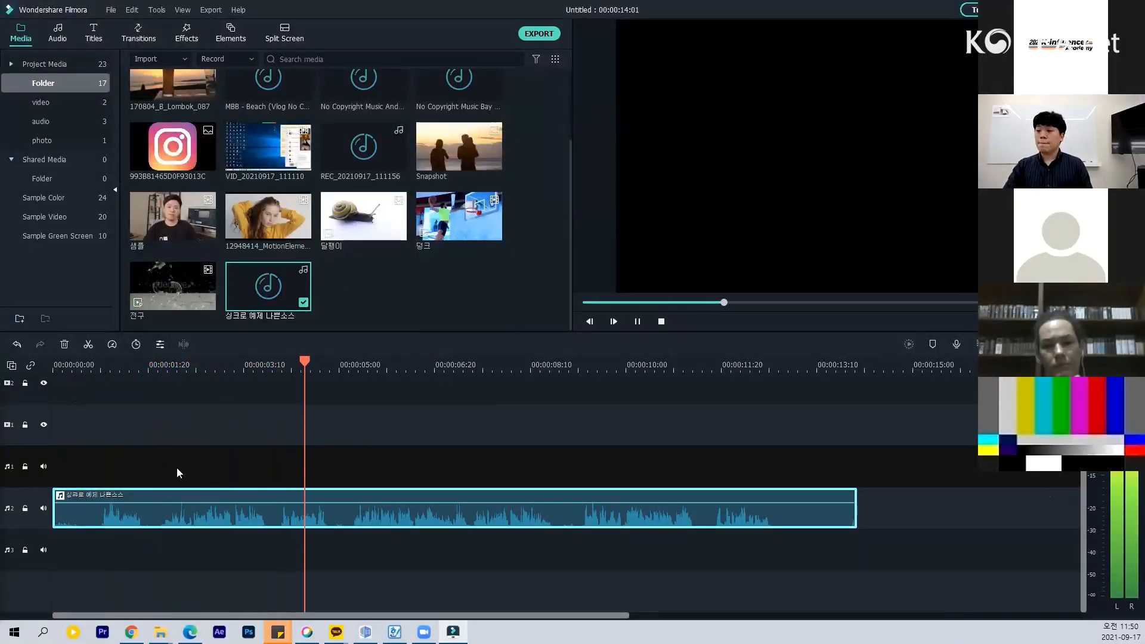
Try raising the 싱크로 예제 나쁜소스 clip's pitch to 9 and listen to the result
double_click(216, 516)
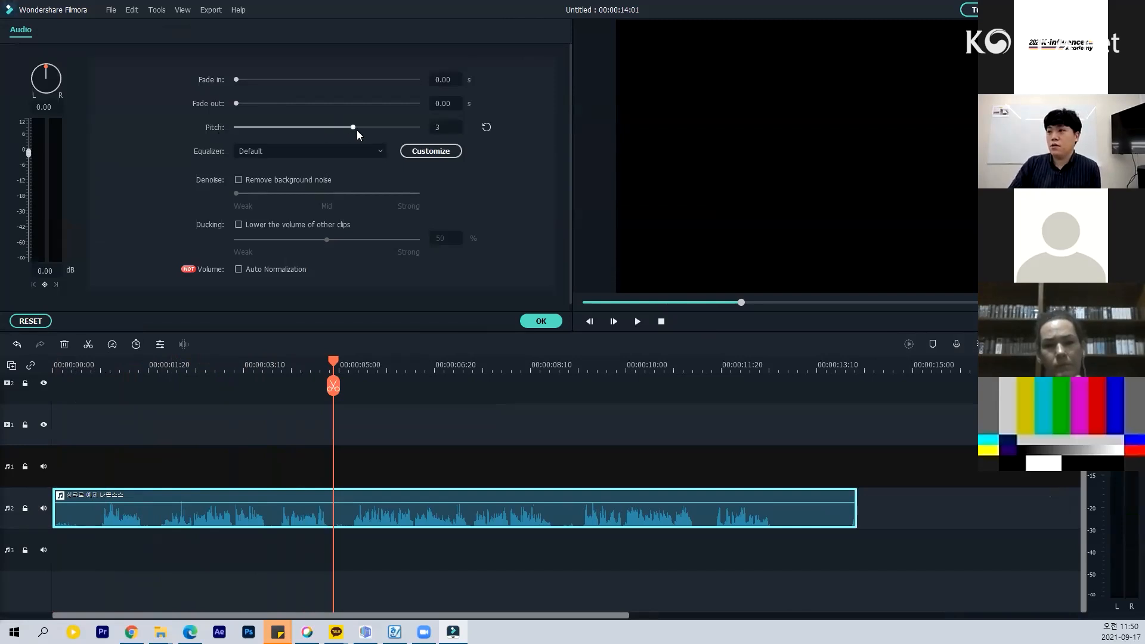
left_click(187, 363)
key("space")
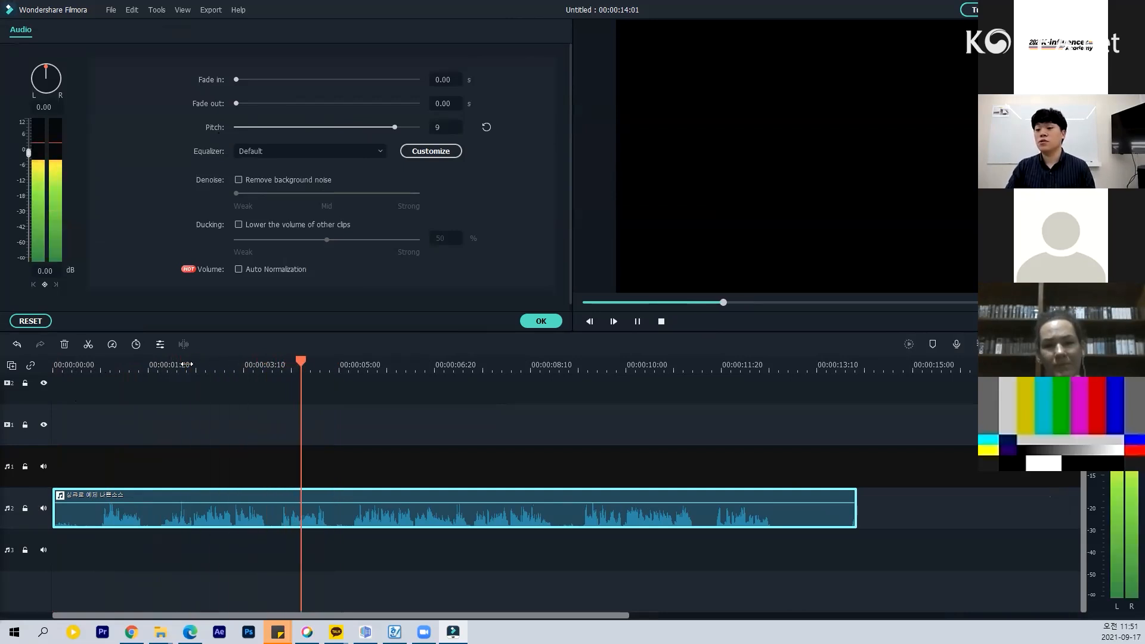
key("space")
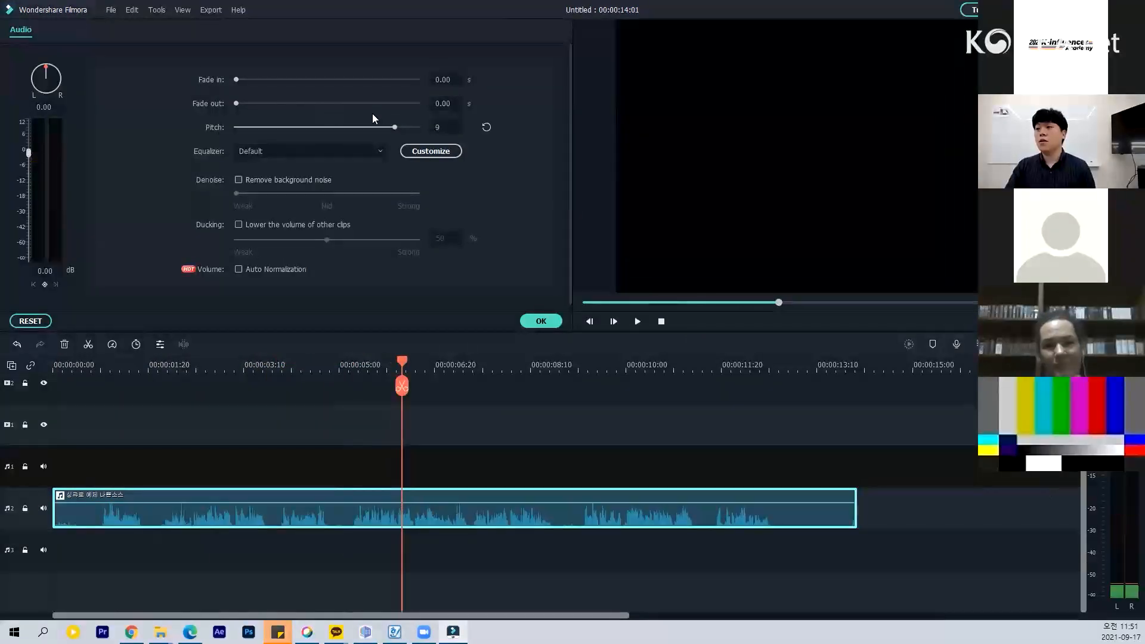
Try a pitch of -9 on the same clip by playing it, and reset the pitch to 0
left_click_drag(394, 127, 272, 132)
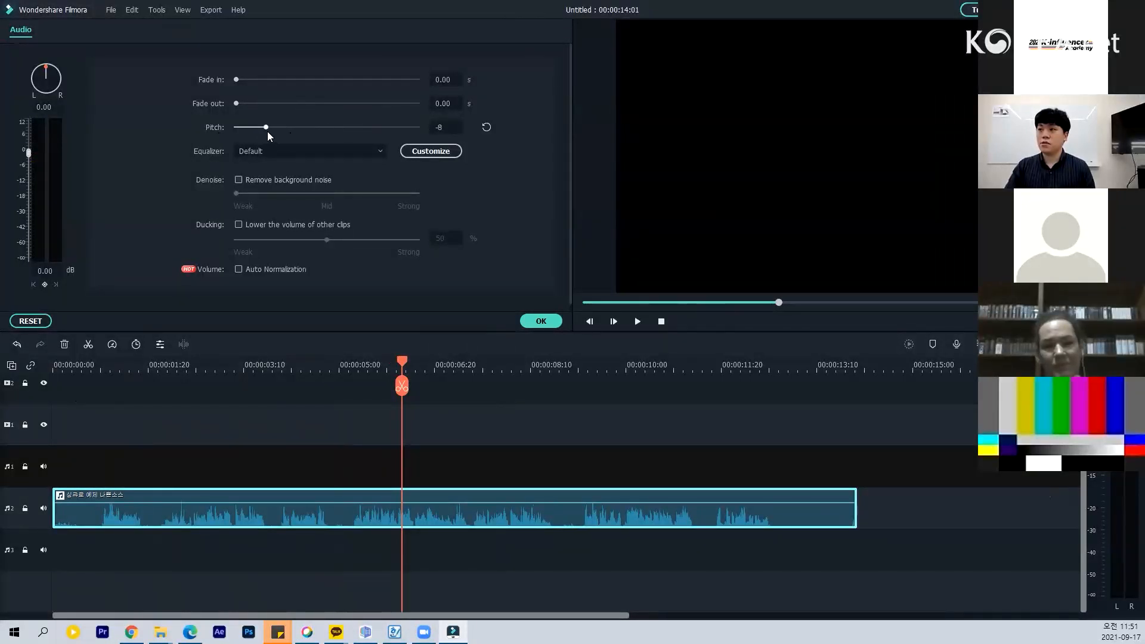
left_click(169, 364)
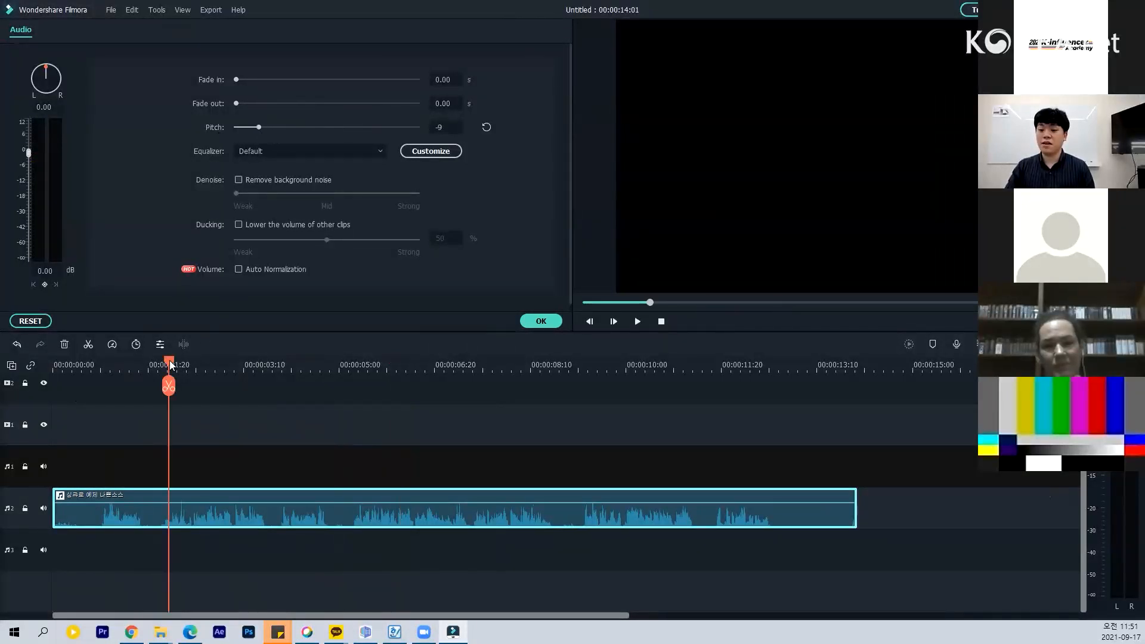
key("space")
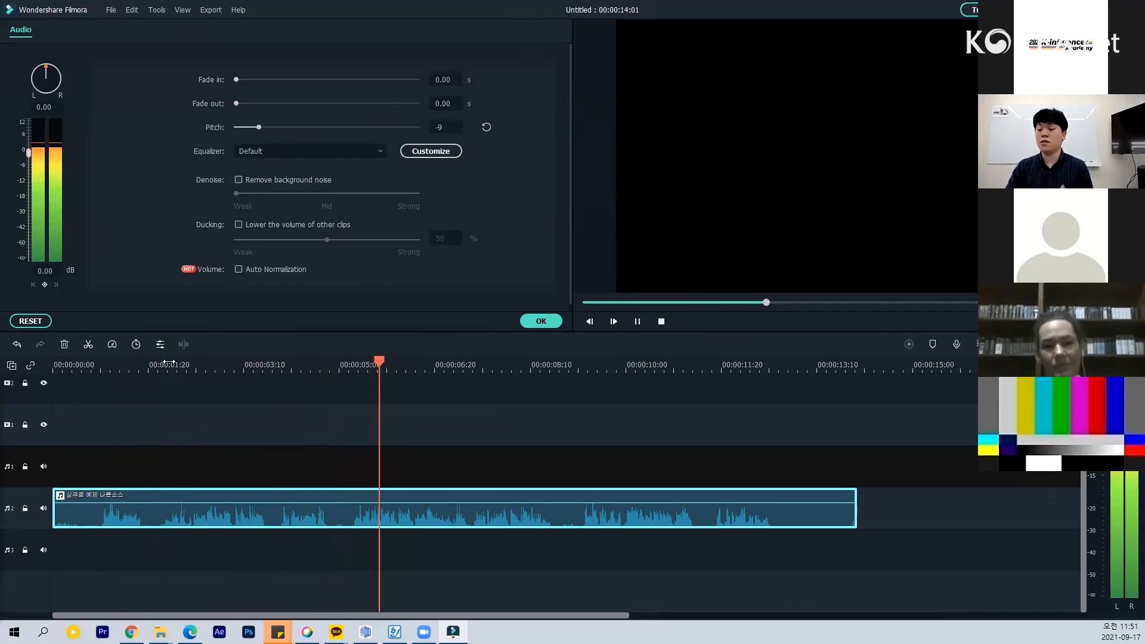
key("space")
left_click(487, 127)
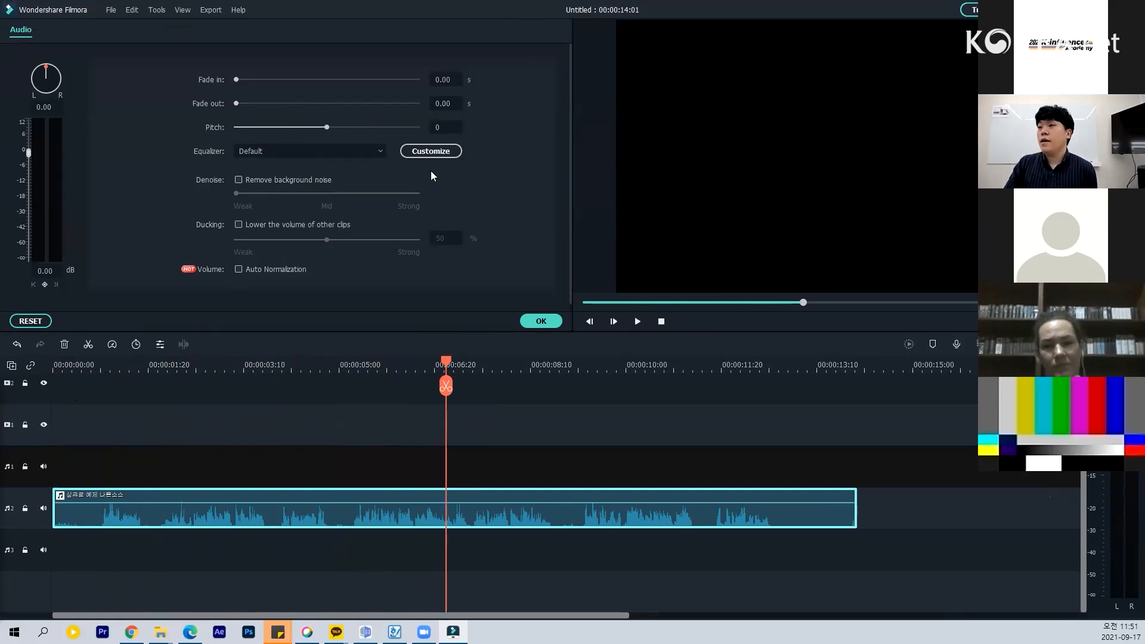
left_click(541, 321)
Place MBB - Beach (Vlog No Copyright Music) at the start of the third audio track and set its equalizer to Custom
left_click_drag(282, 187, 150, 551)
double_click(241, 550)
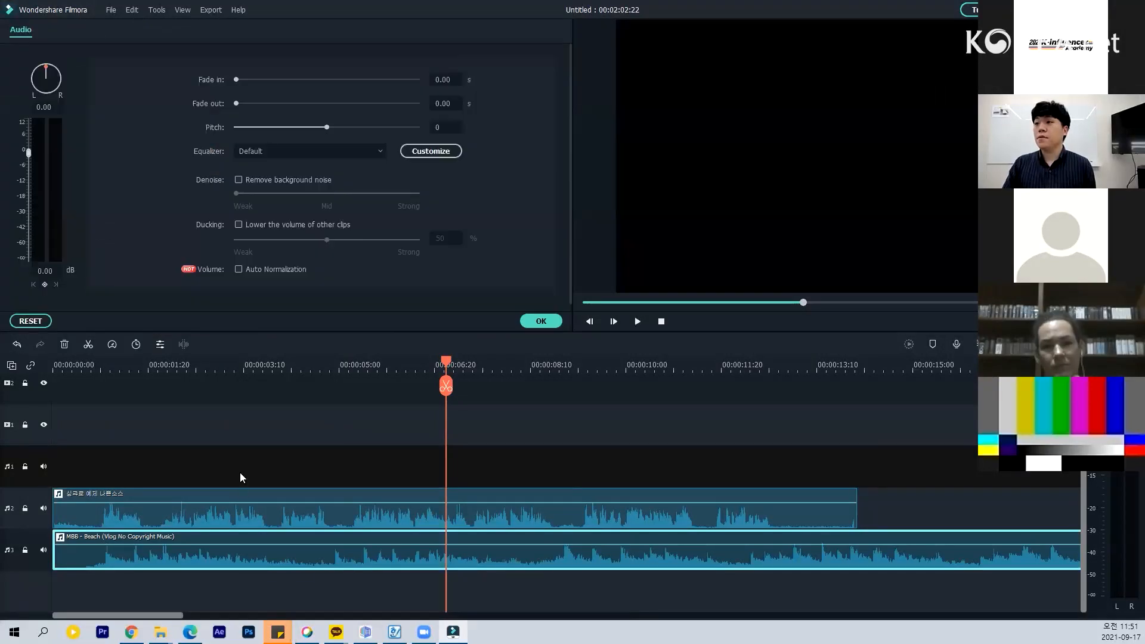
left_click(334, 152)
scroll(331, 245, "down", 3)
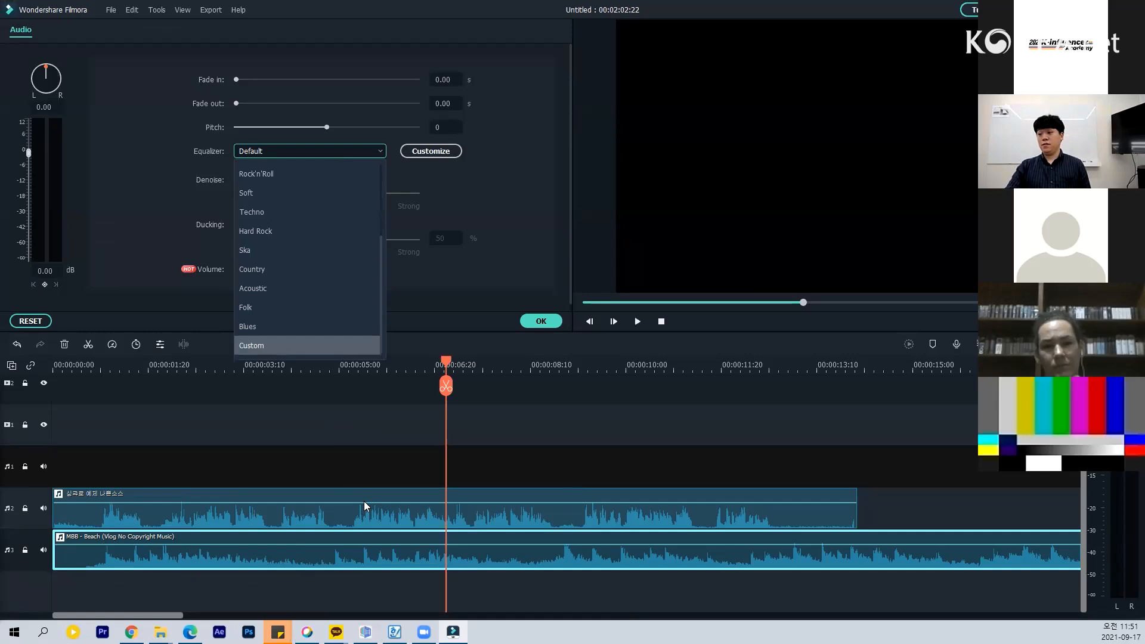
scroll(274, 326, "up", 1)
scroll(275, 324, "up", 1)
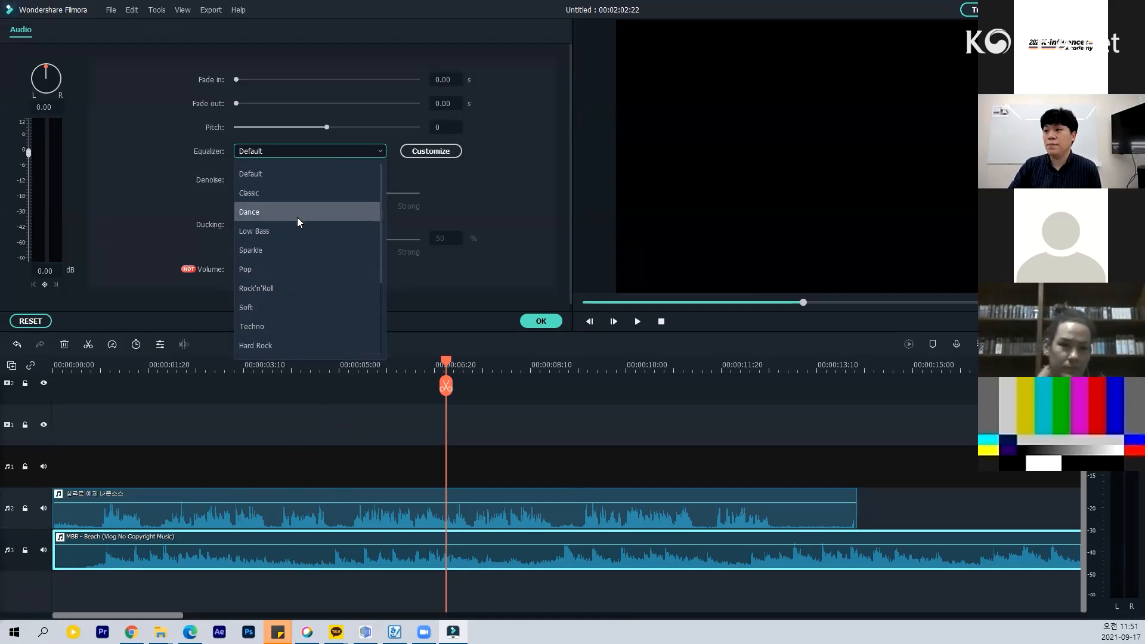
scroll(291, 223, "down", 2)
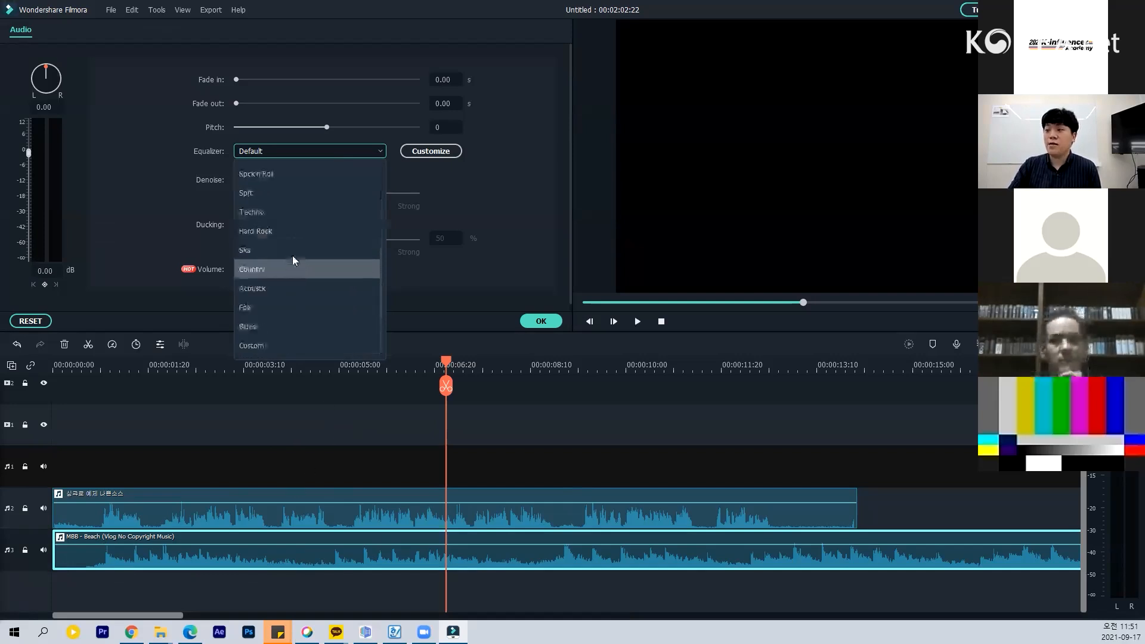
left_click(289, 342)
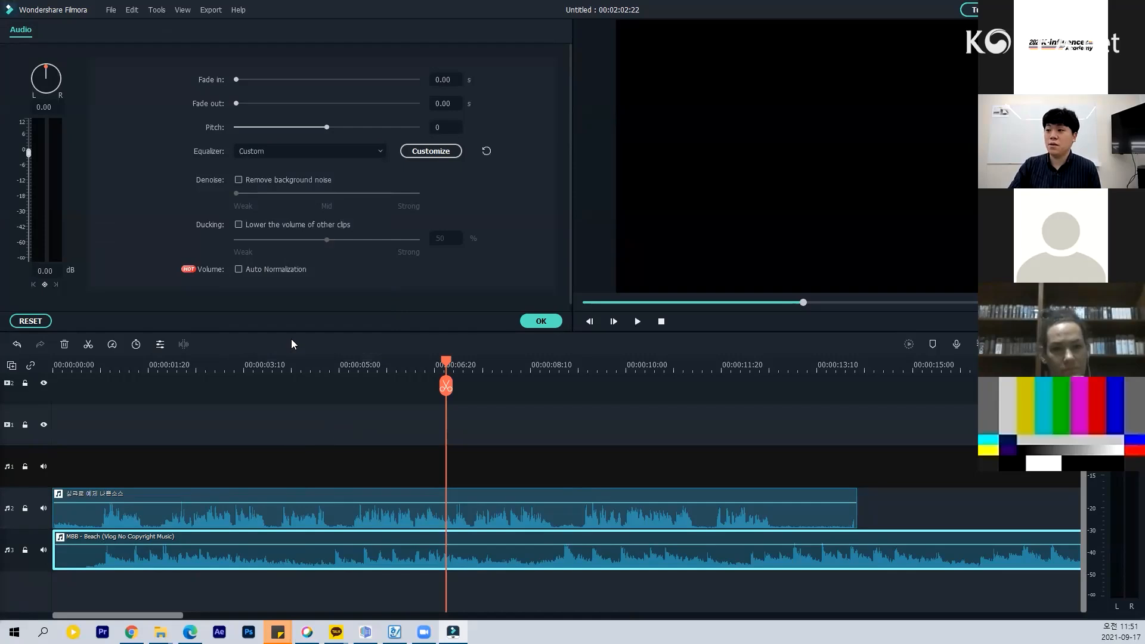
Examine the custom equalizer's frequency bands and the preset list, and delete the MBB - Beach clip from the timeline
left_click(435, 152)
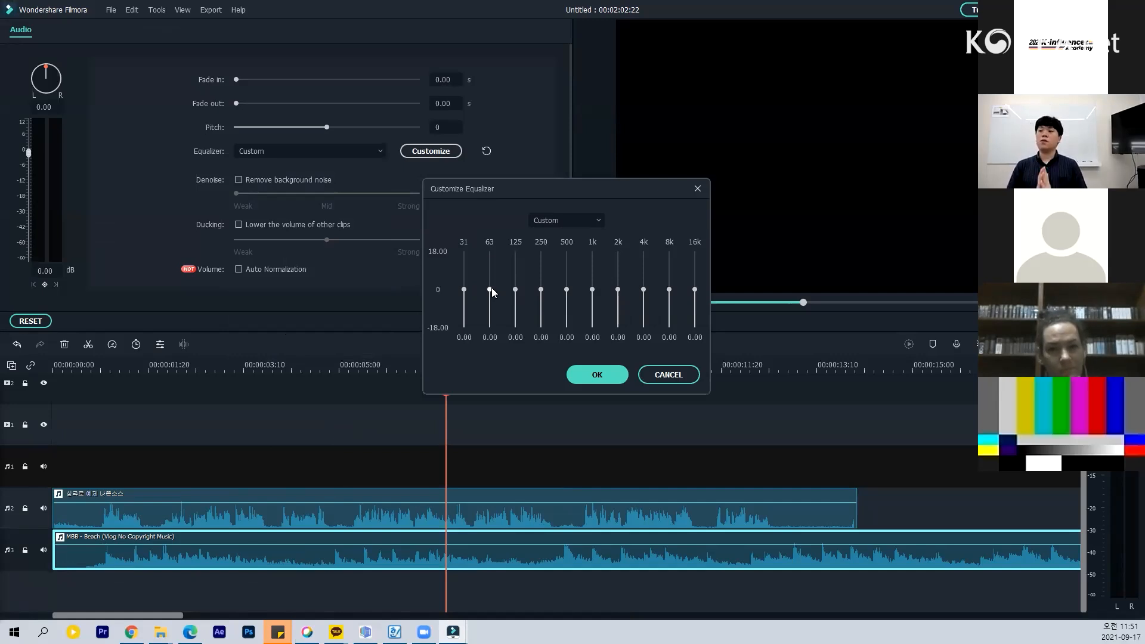
left_click(697, 187)
left_click(325, 154)
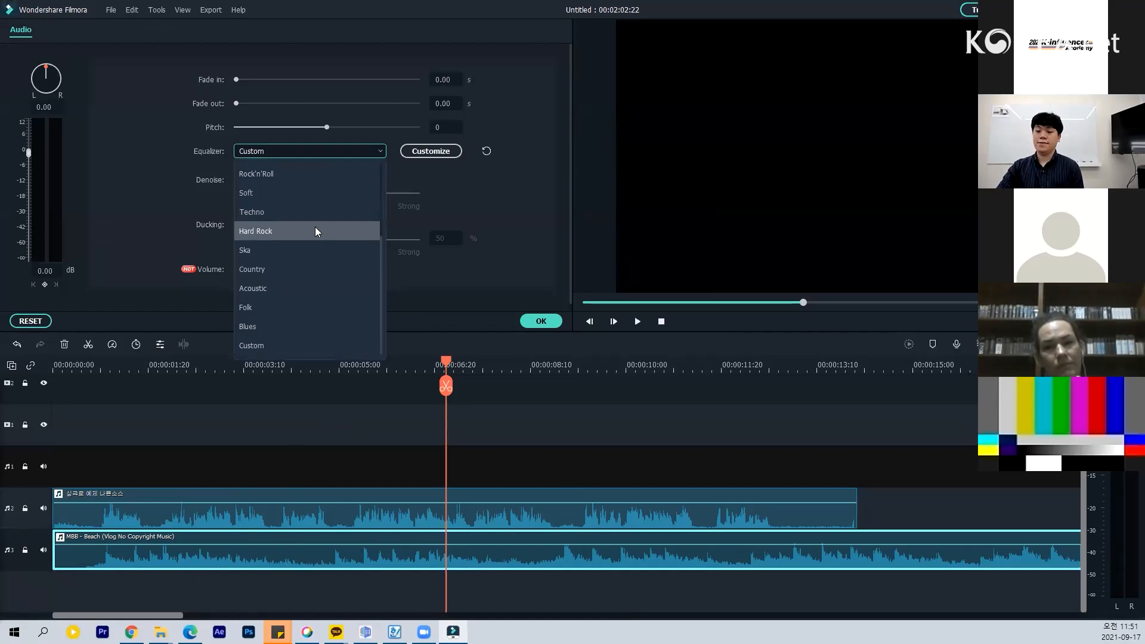
scroll(343, 265, "up", 2)
left_click(502, 182)
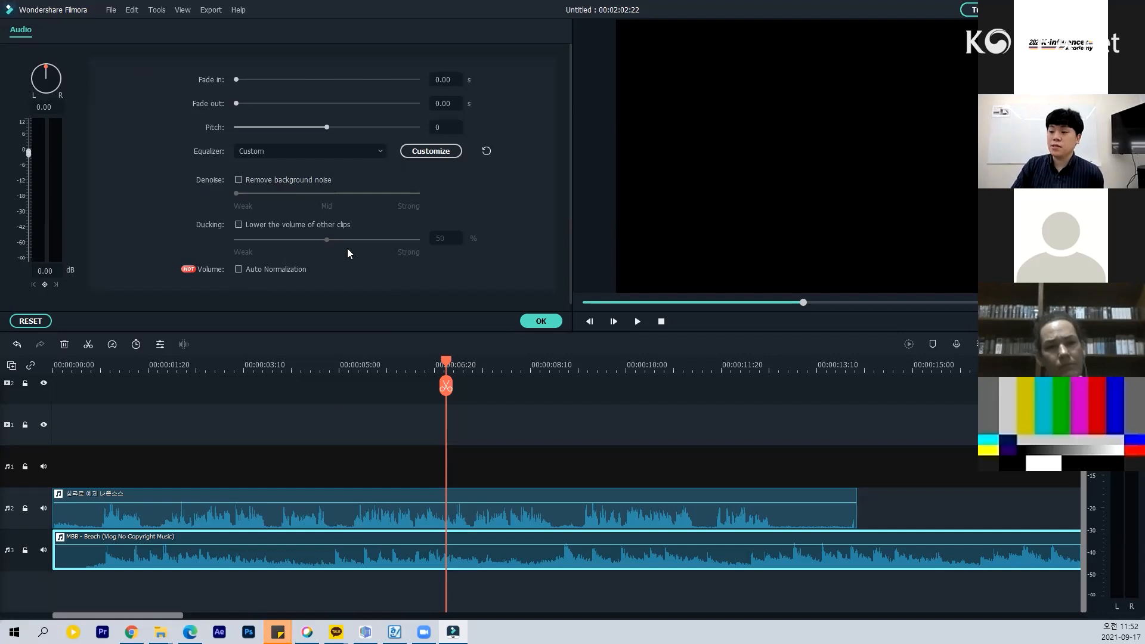
key("Delete")
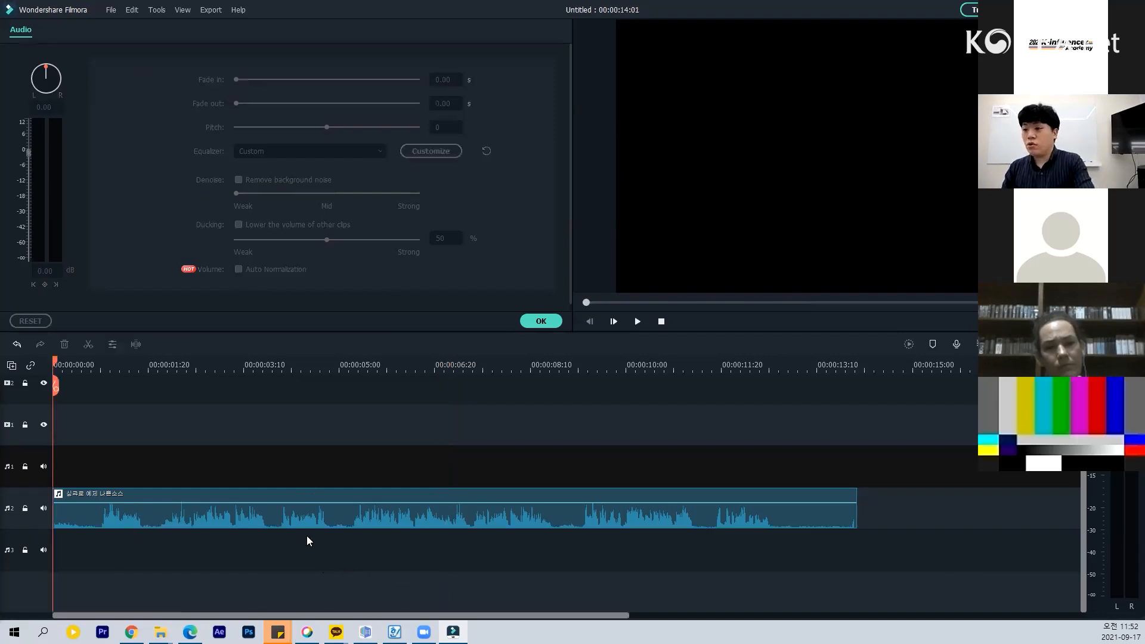
Try background noise removal at different strengths on the 싱크로 예제 나쁜소스 clip and switch it off again
left_click(310, 512)
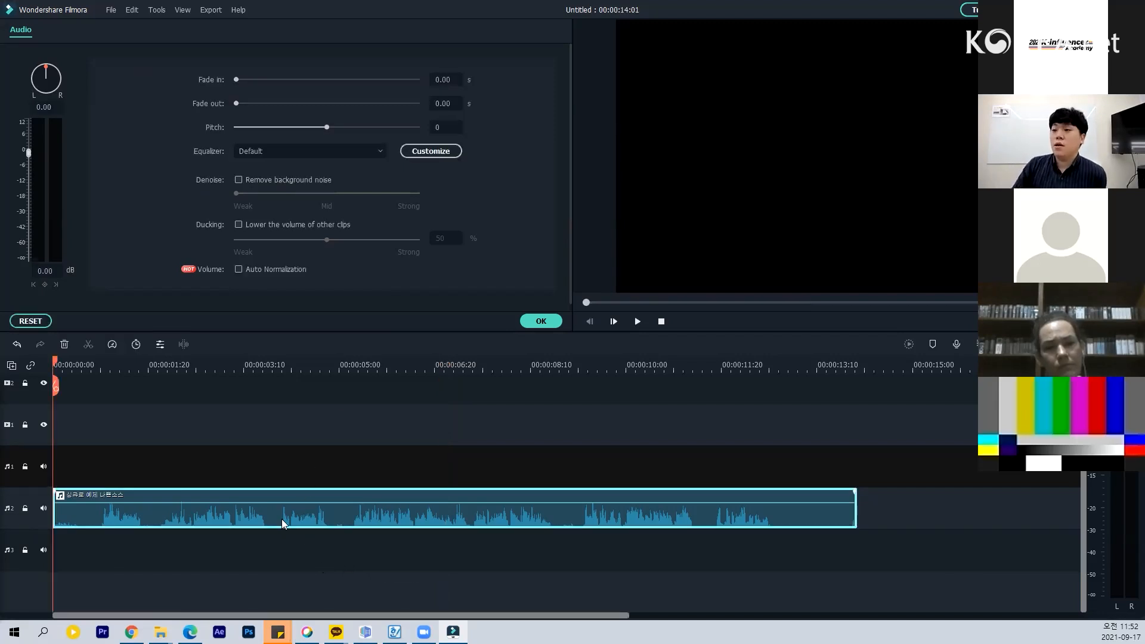
left_click(238, 180)
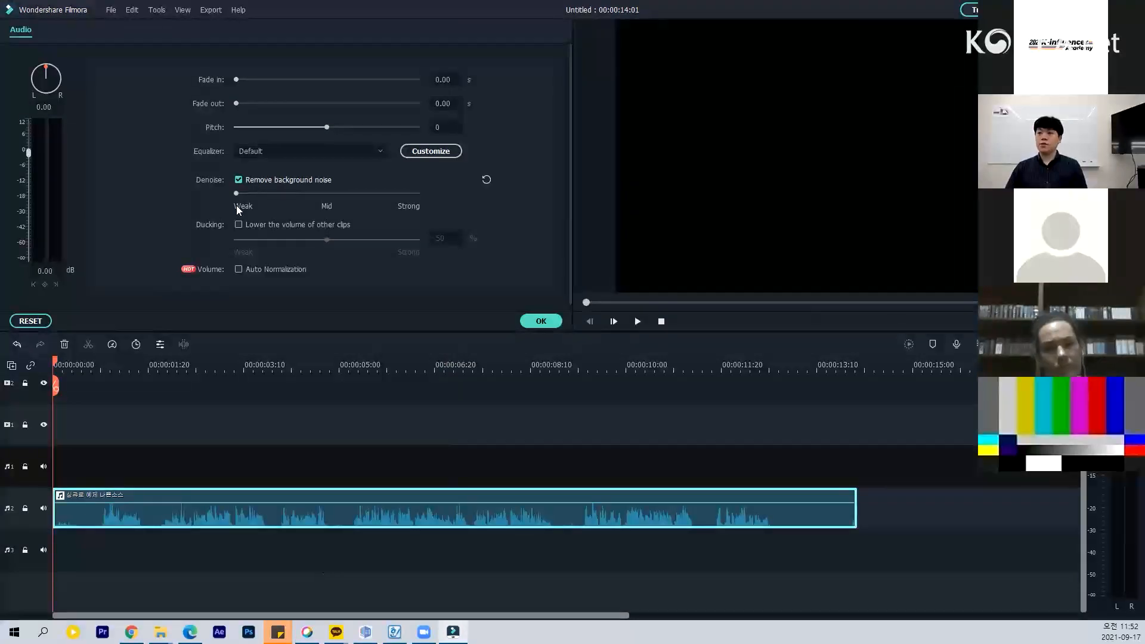
left_click_drag(237, 193, 417, 194)
left_click_drag(318, 194, 337, 200)
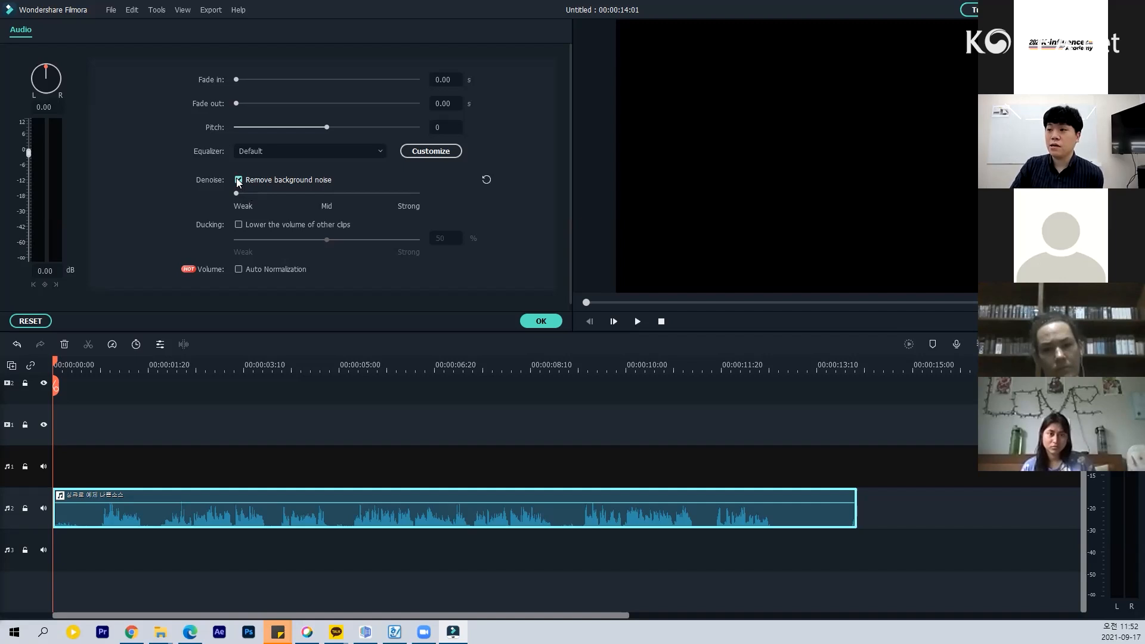
left_click(237, 177)
left_click(239, 180)
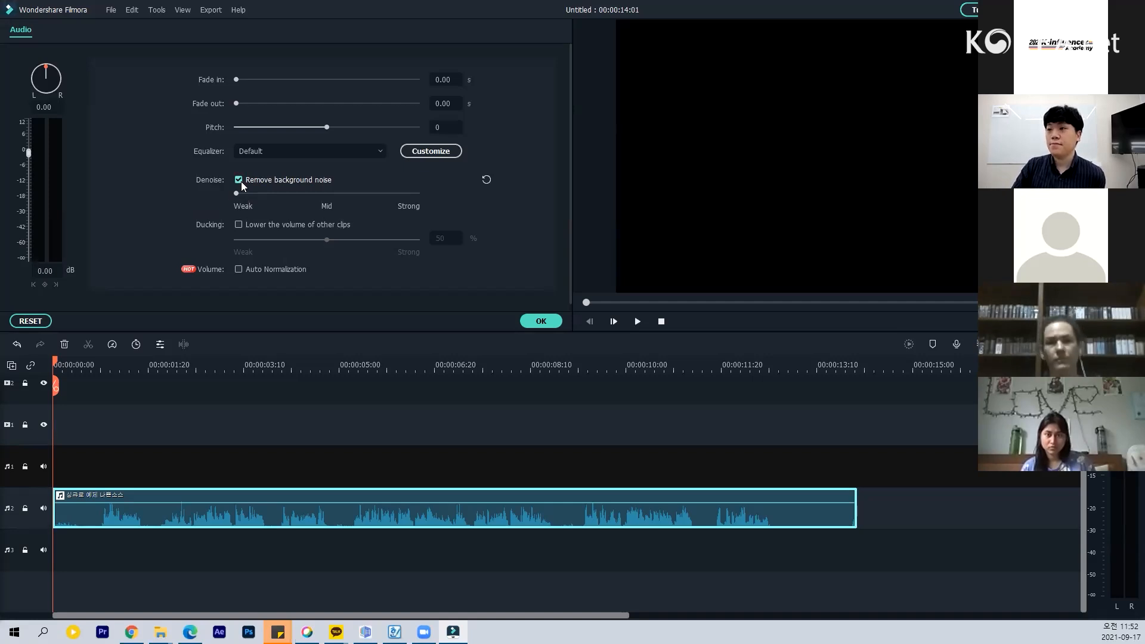
left_click(242, 178)
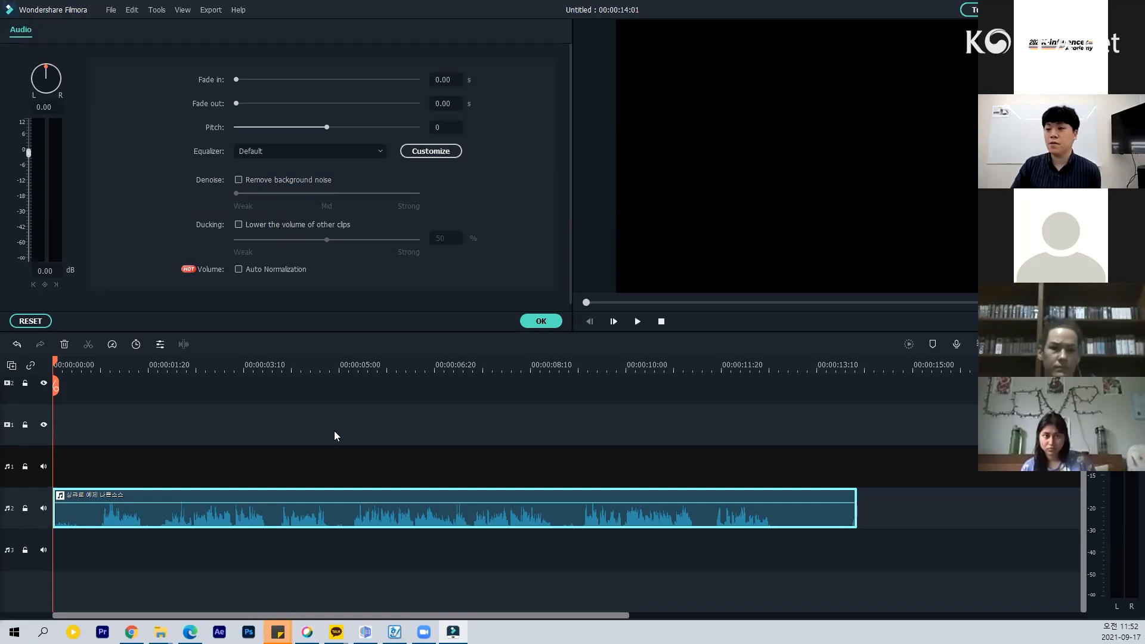
Delete the 싱크로 예제 나쁜소스 clip and place the 샘플 video at the start of the first video track
key("Delete")
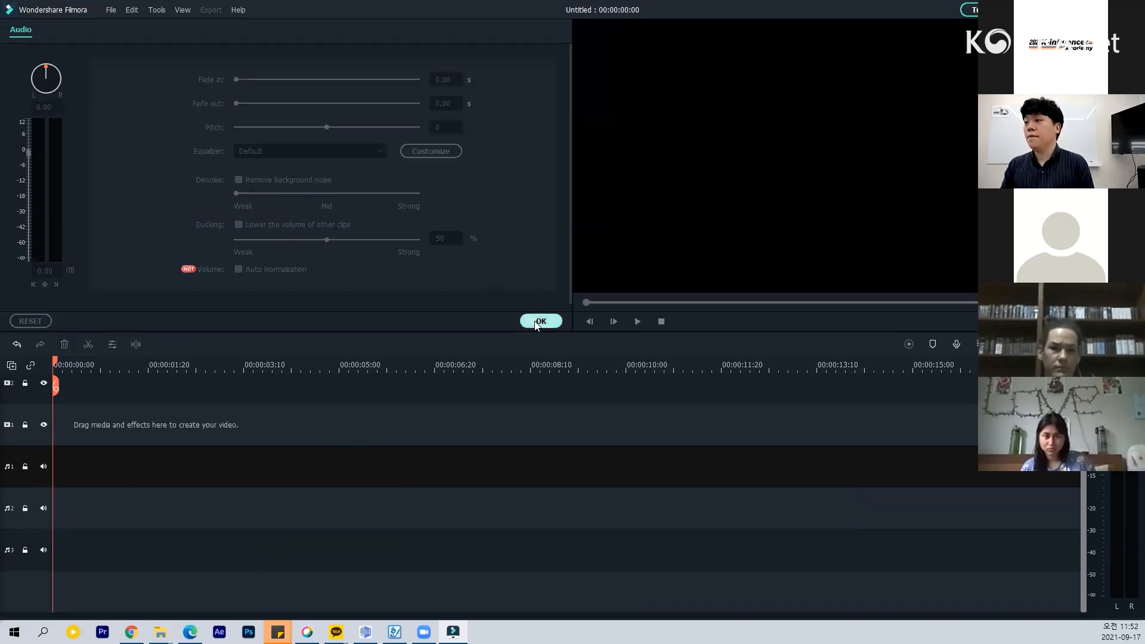
scroll(235, 268, "down", 2)
left_click_drag(210, 322, 59, 466)
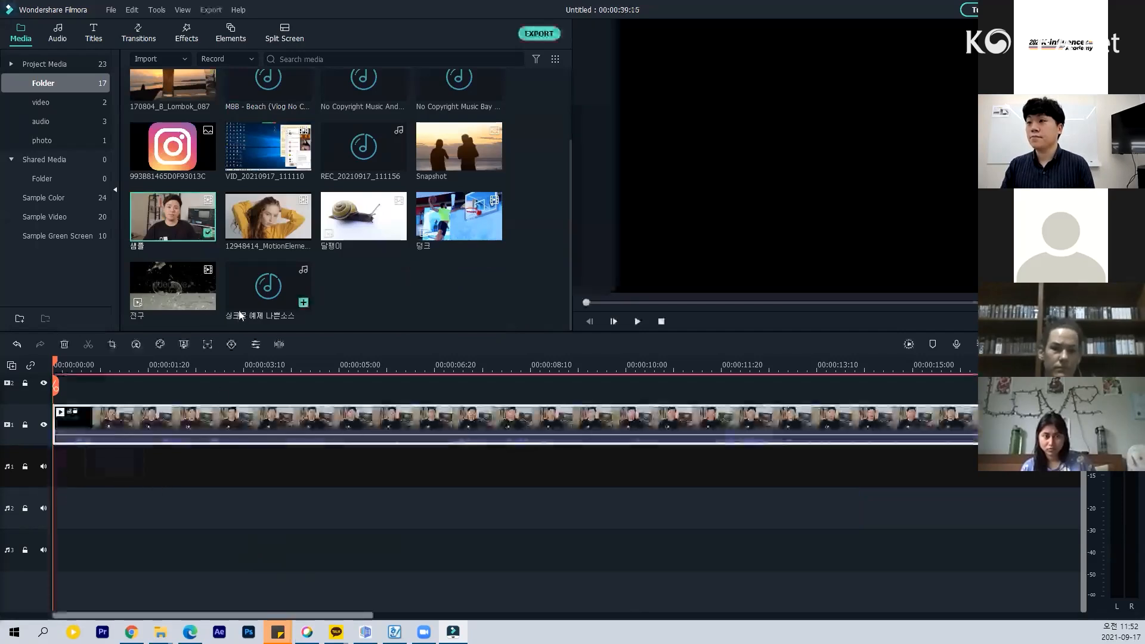
Place the No Copyright Music Bay Breeze track at the start of the first audio track beneath the video
scroll(396, 269, "up", 2)
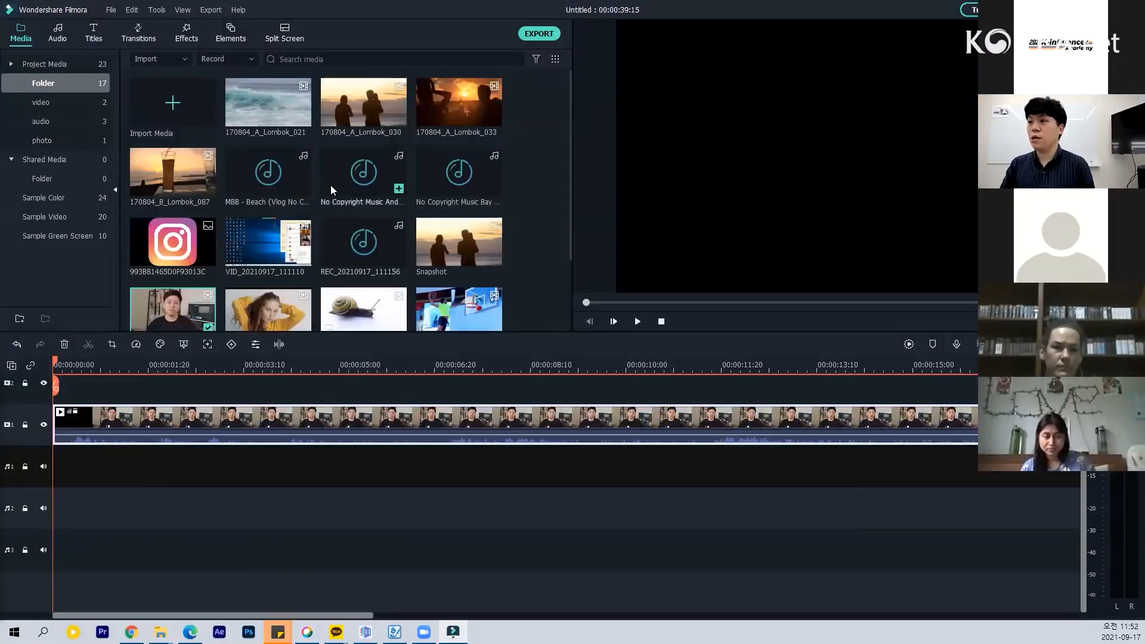
left_click_drag(468, 182, 60, 465)
left_click(469, 361)
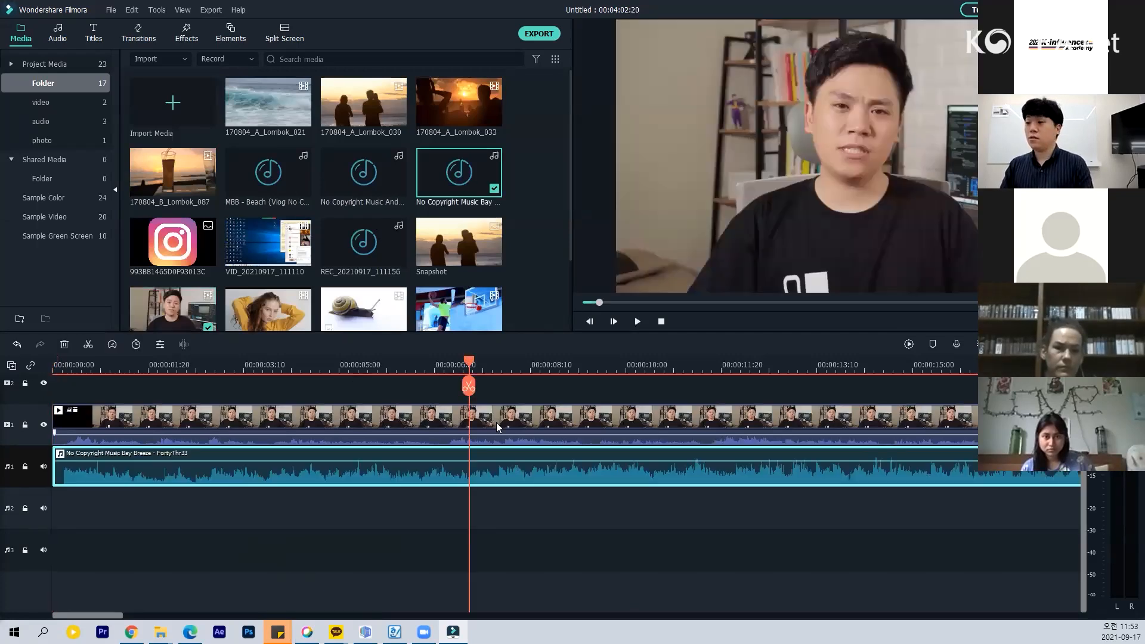
Play the timeline from about 24 seconds to hear the speech and the background music together
left_click_drag(441, 376, 173, 377)
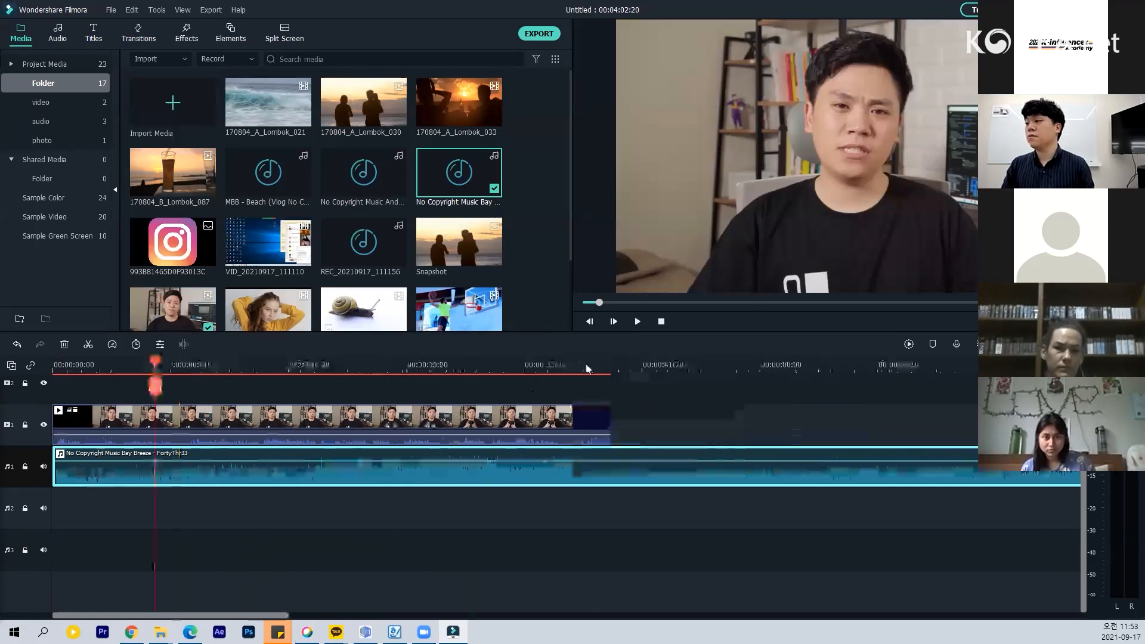
left_click(583, 368)
left_click(623, 366)
left_click_drag(624, 365, 389, 360)
key("space")
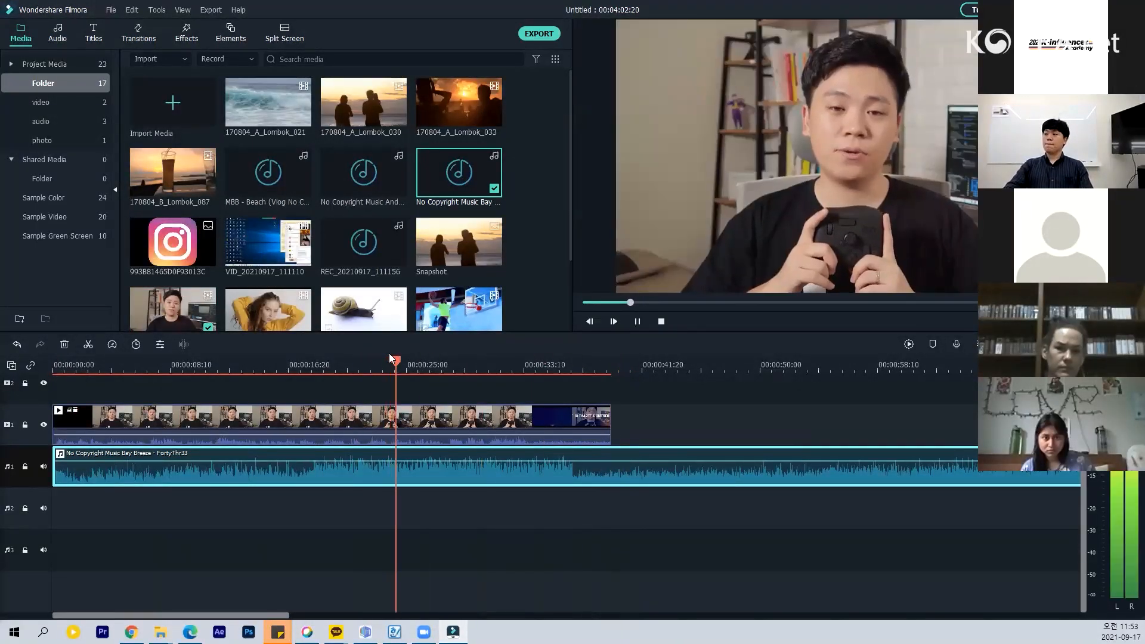
key("space")
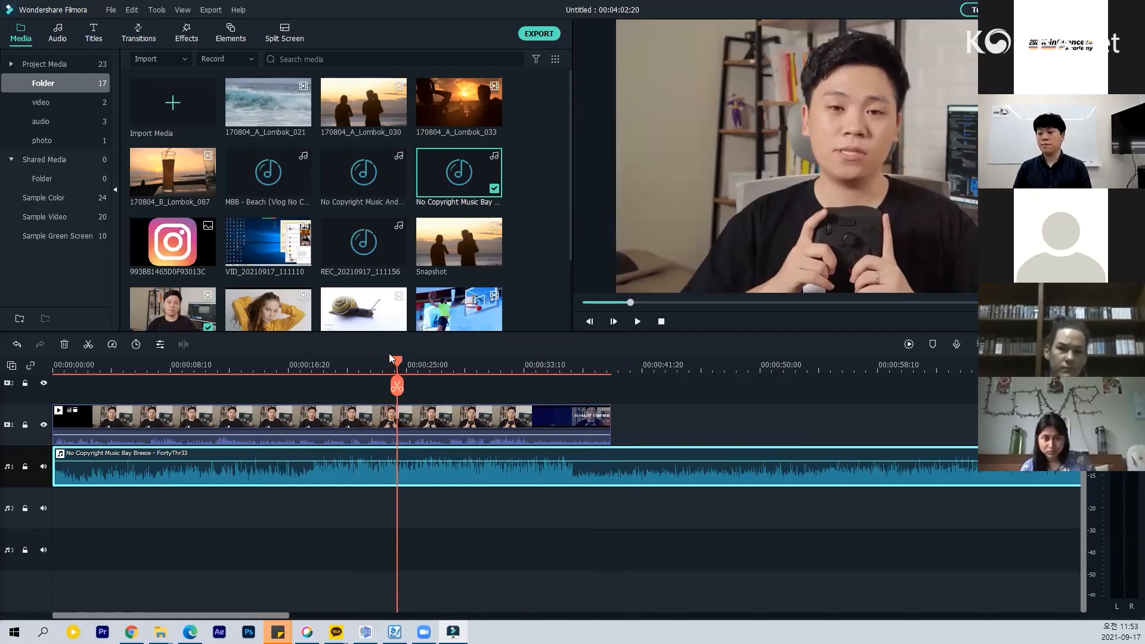
Enable ducking in the 샘플 video's audio settings to lower the volume of other clips, and set it to 42% during playback
double_click(376, 440)
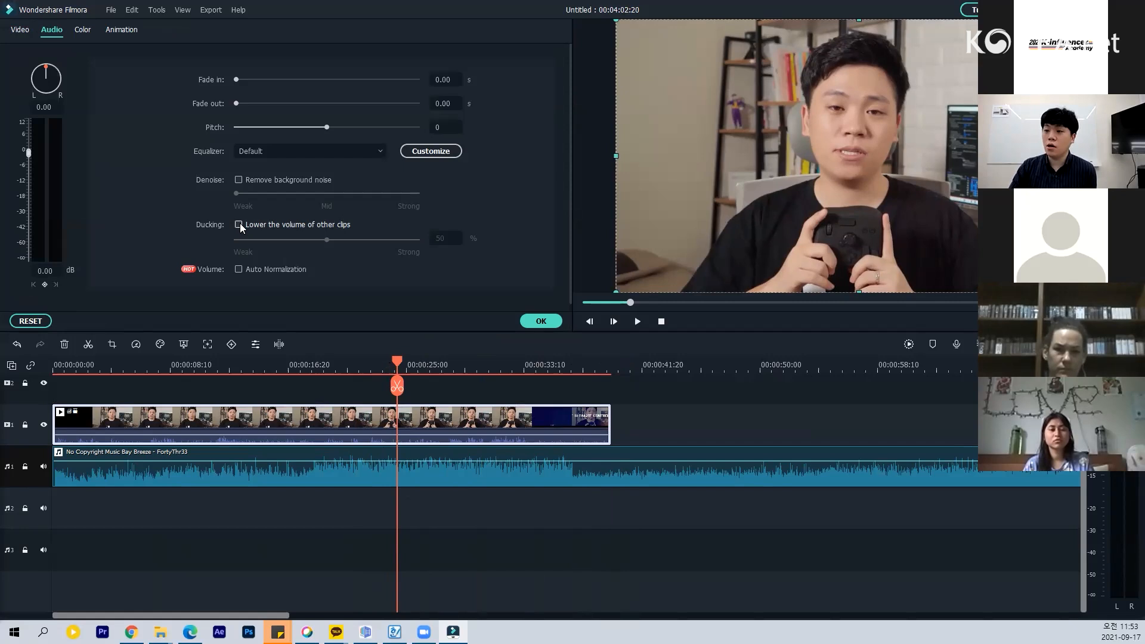
left_click(239, 225)
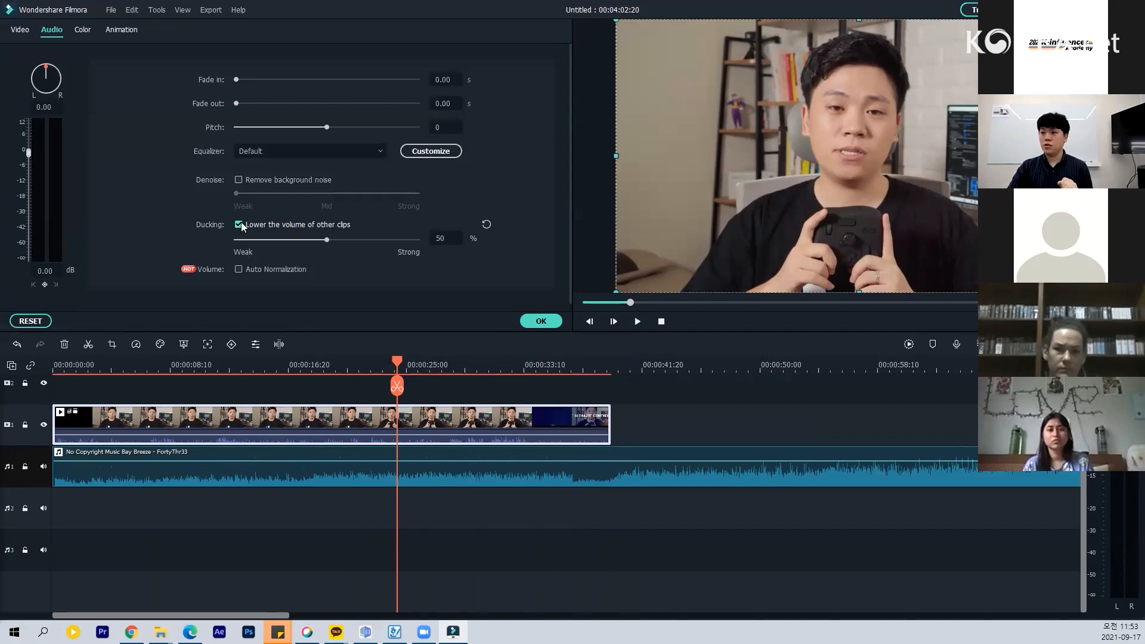
left_click(240, 225)
left_click(240, 224)
left_click(239, 225)
left_click(240, 225)
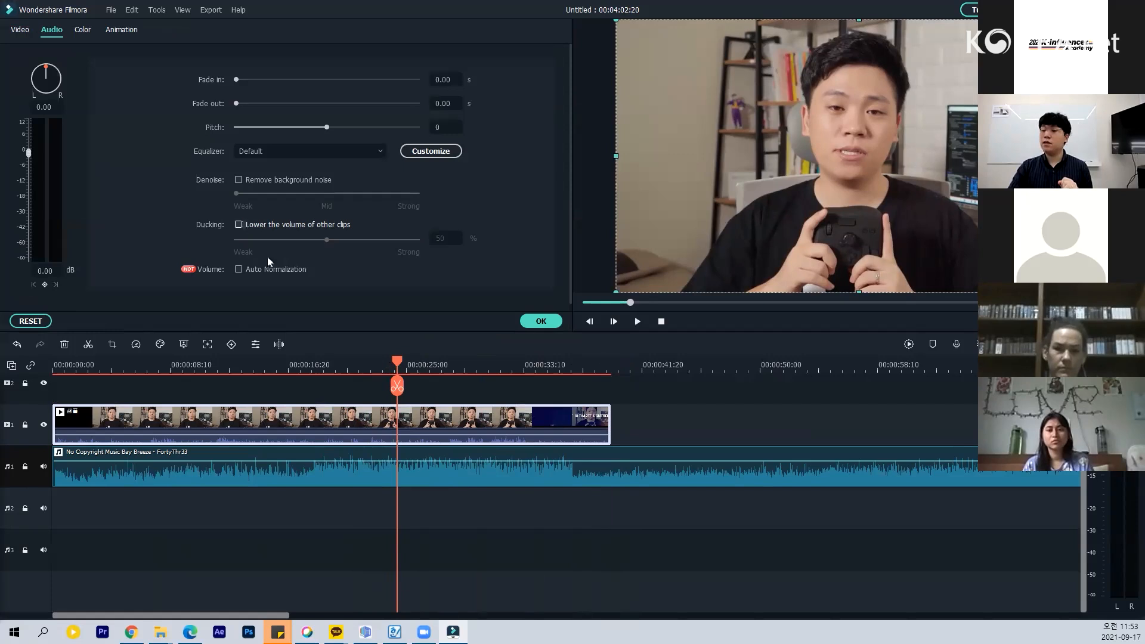
key("space")
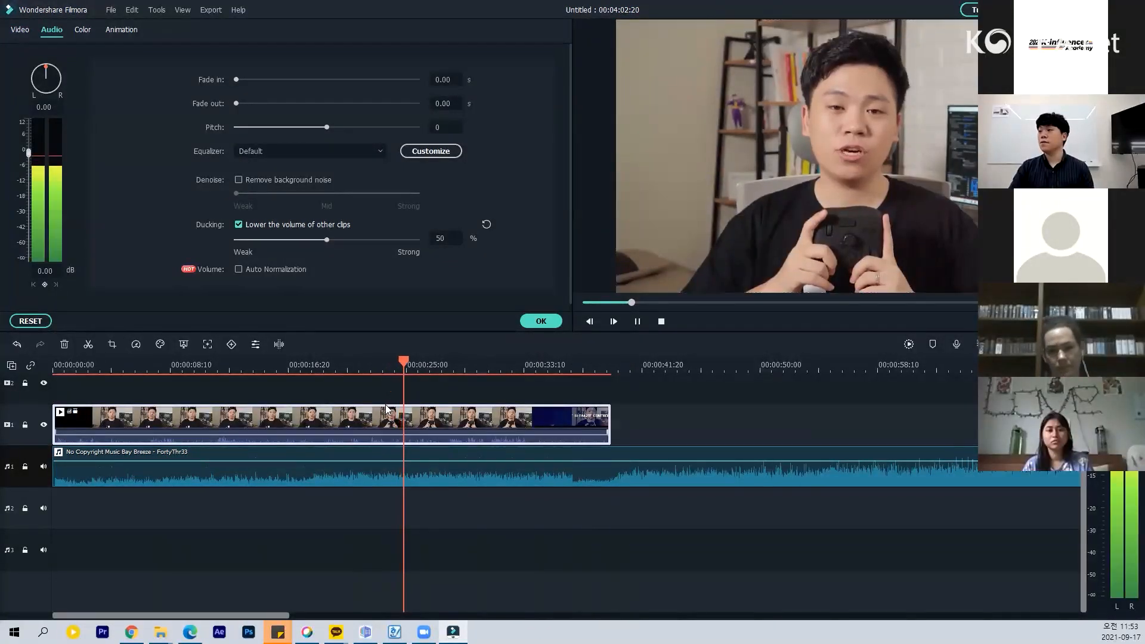
mouse_move(328, 238)
left_mouse_down()
mouse_move(397, 242)
mouse_move(287, 240)
mouse_move(344, 239)
mouse_move(312, 239)
left_mouse_up()
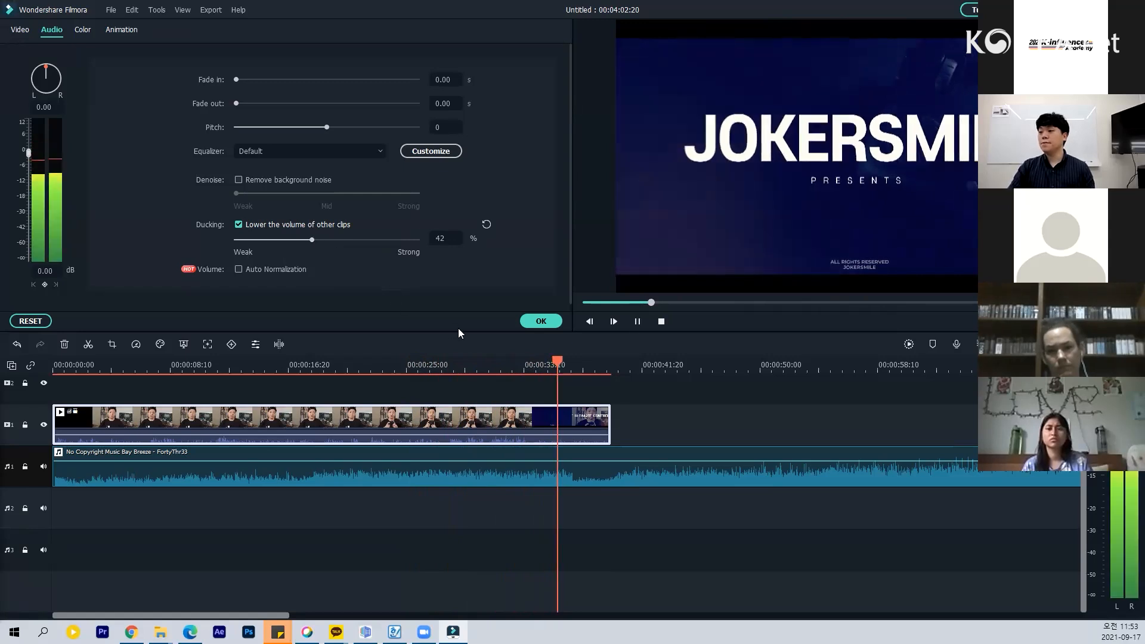
Trim the end of the 샘플 video back to about 33 seconds and play across the new end
left_click_drag(608, 418, 529, 420)
left_click_drag(495, 369, 505, 365)
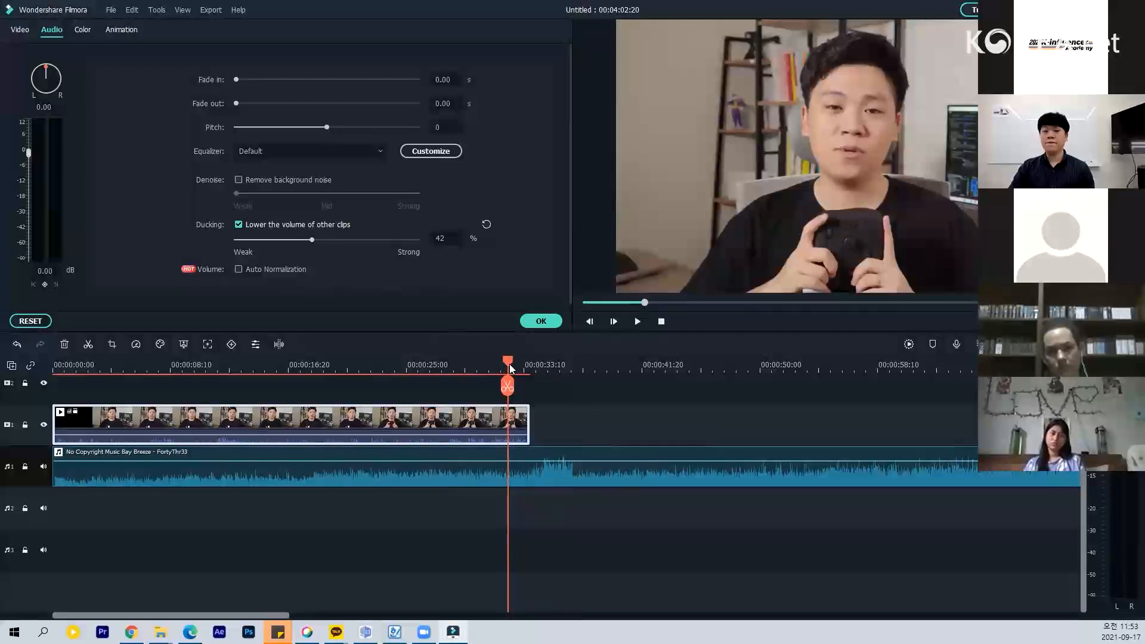
key("space")
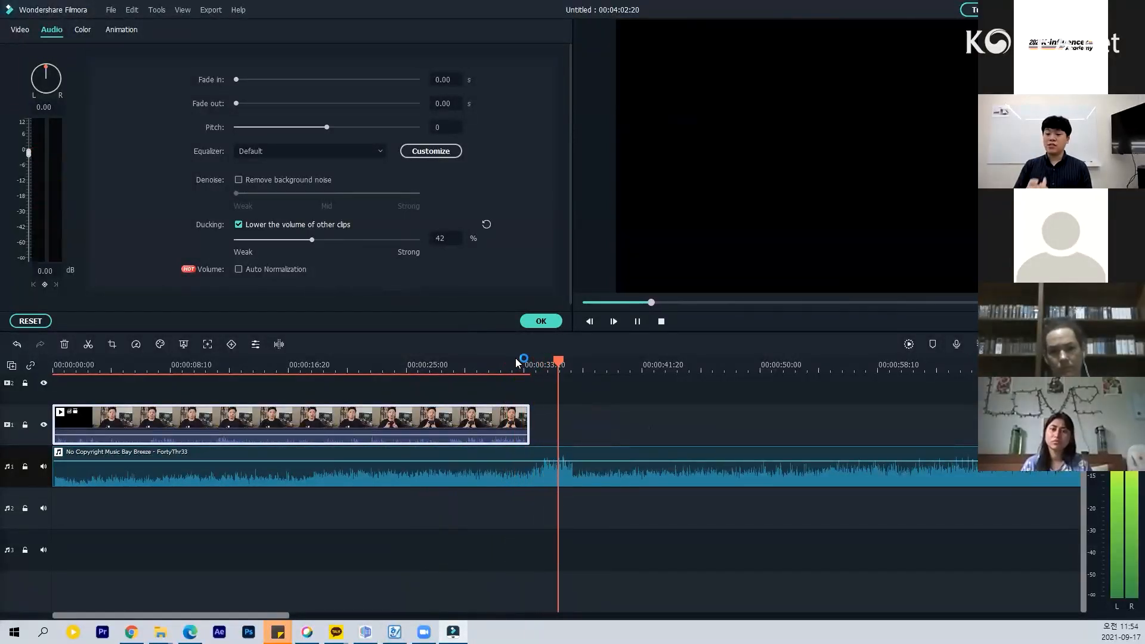
key("space")
Replay the passage around the video clip's end to compare the music volume under and after the video
left_click(487, 365)
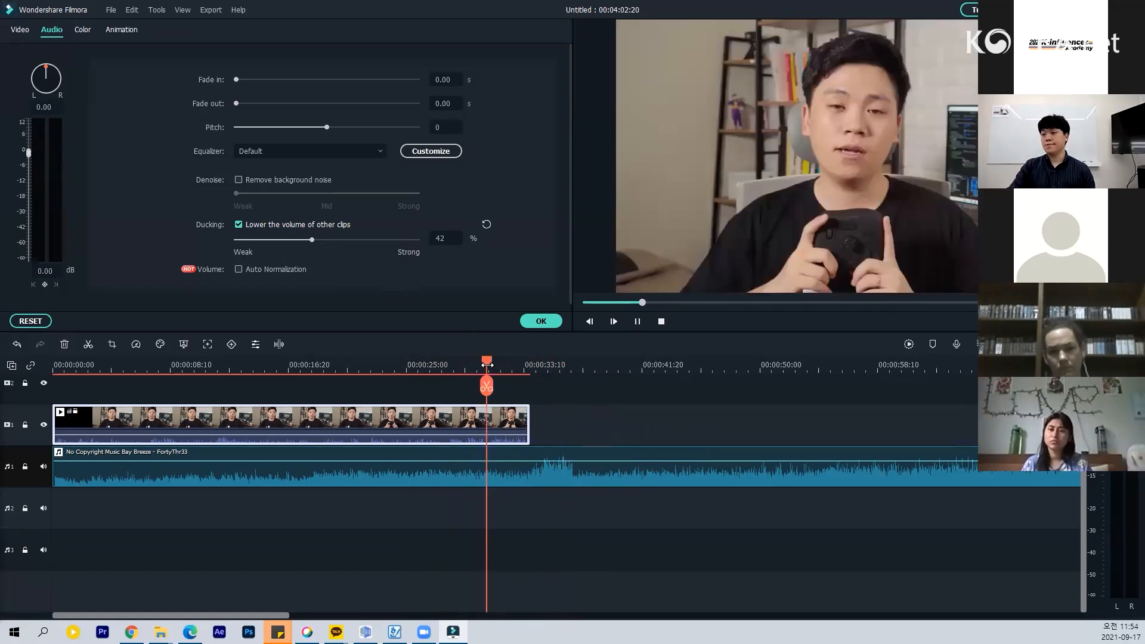
key("space")
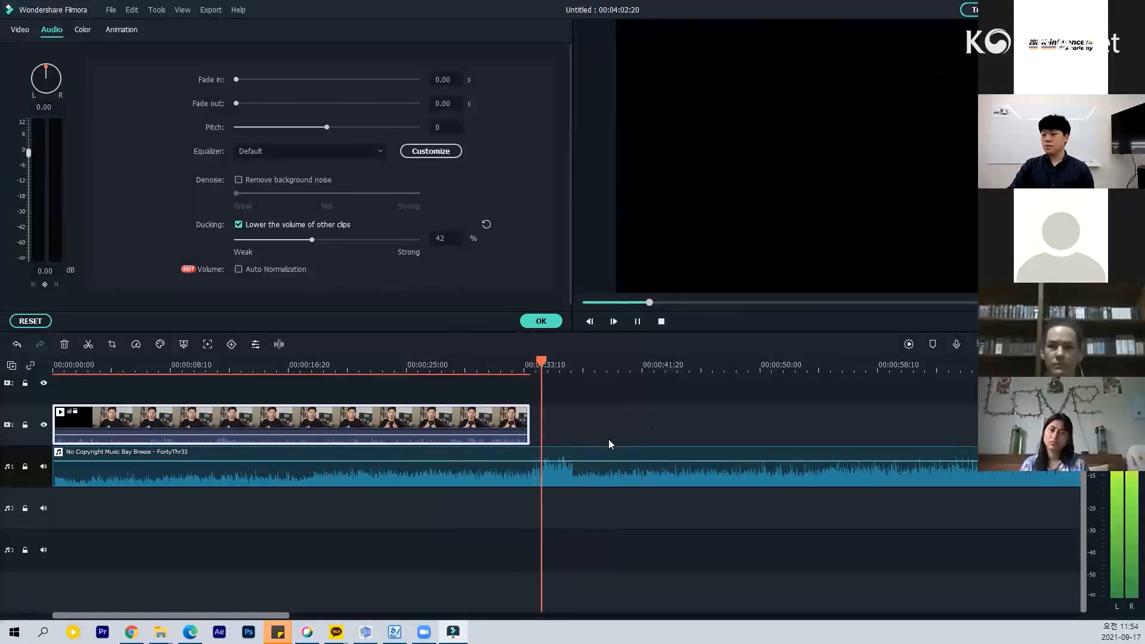
key("space")
left_click(551, 371)
key("space")
key("space")
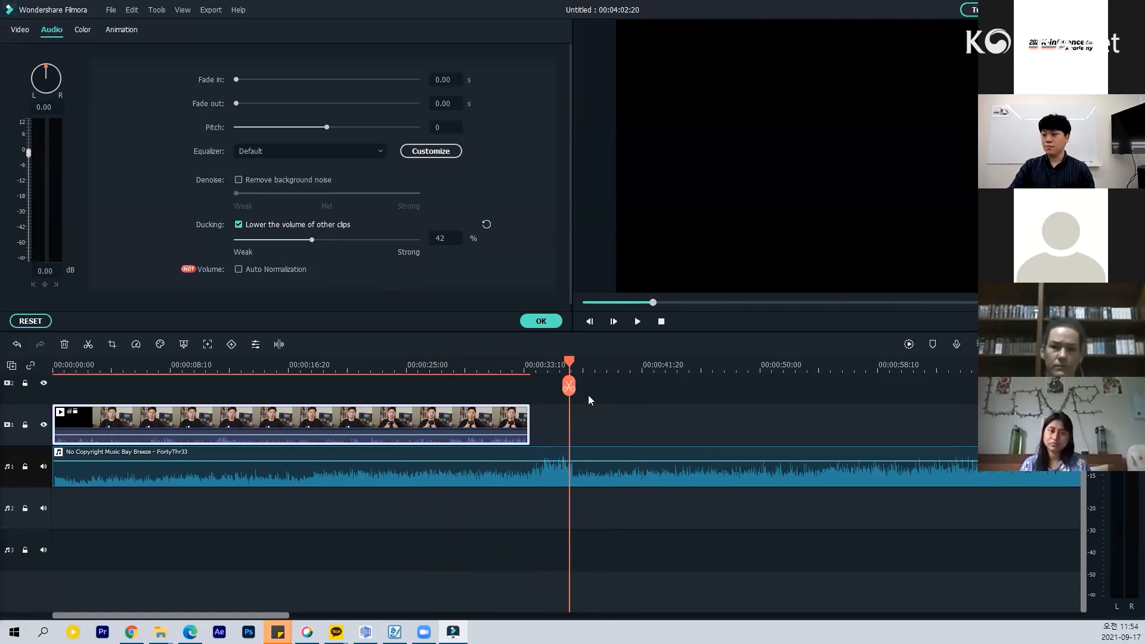
Move the playhead back to about 17 seconds and select the Bay Breeze music clip on the first audio track
left_click_drag(569, 361, 298, 367)
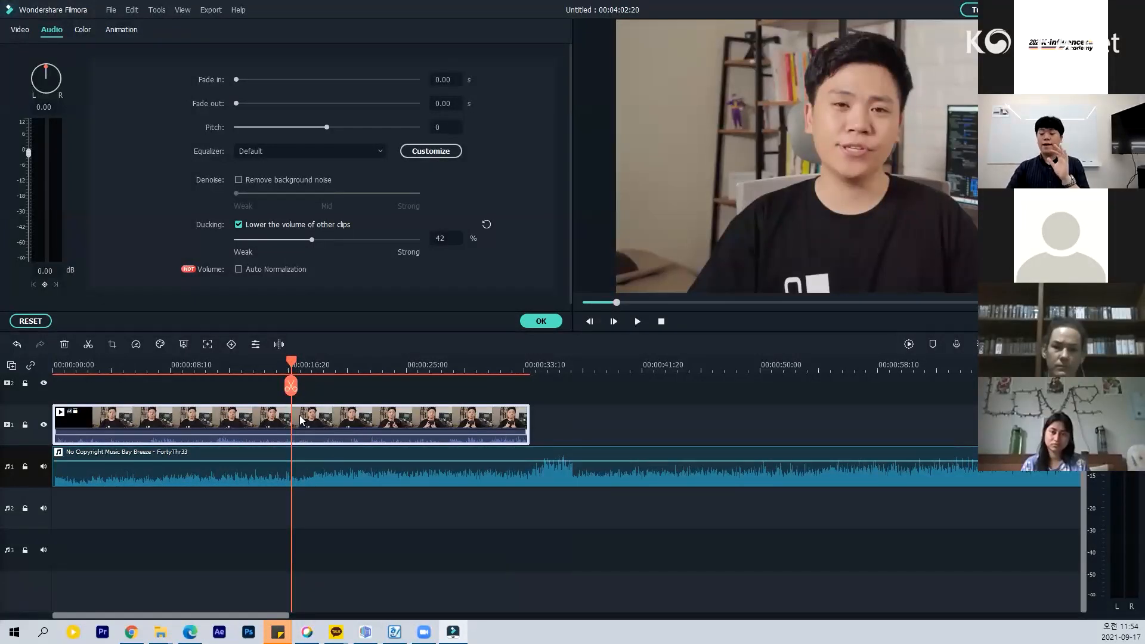
left_click_drag(296, 358, 301, 366)
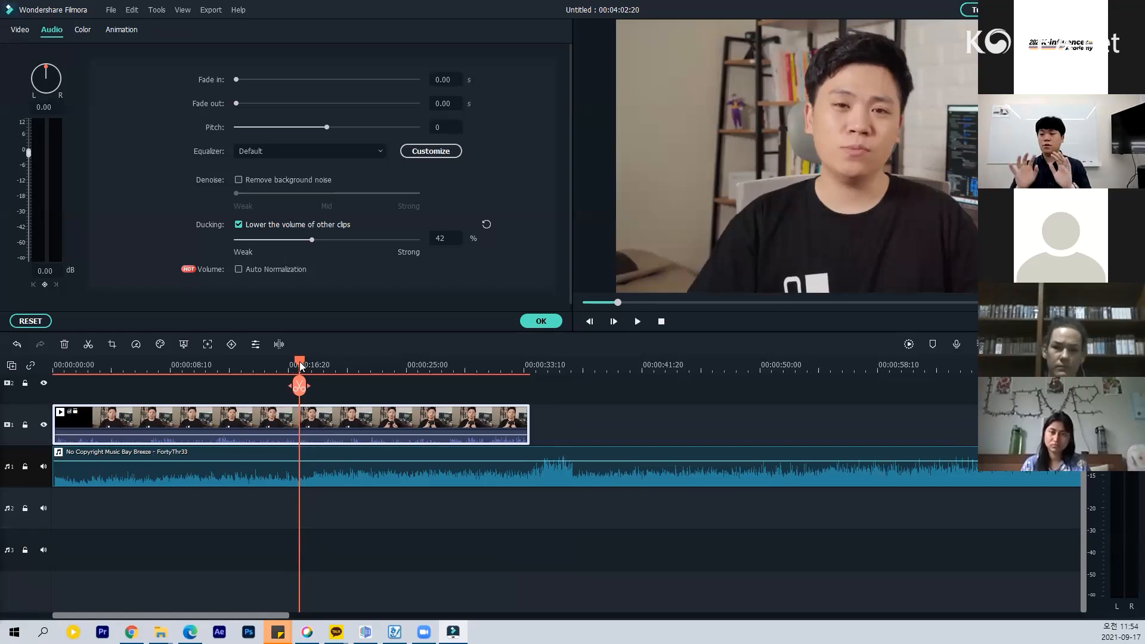
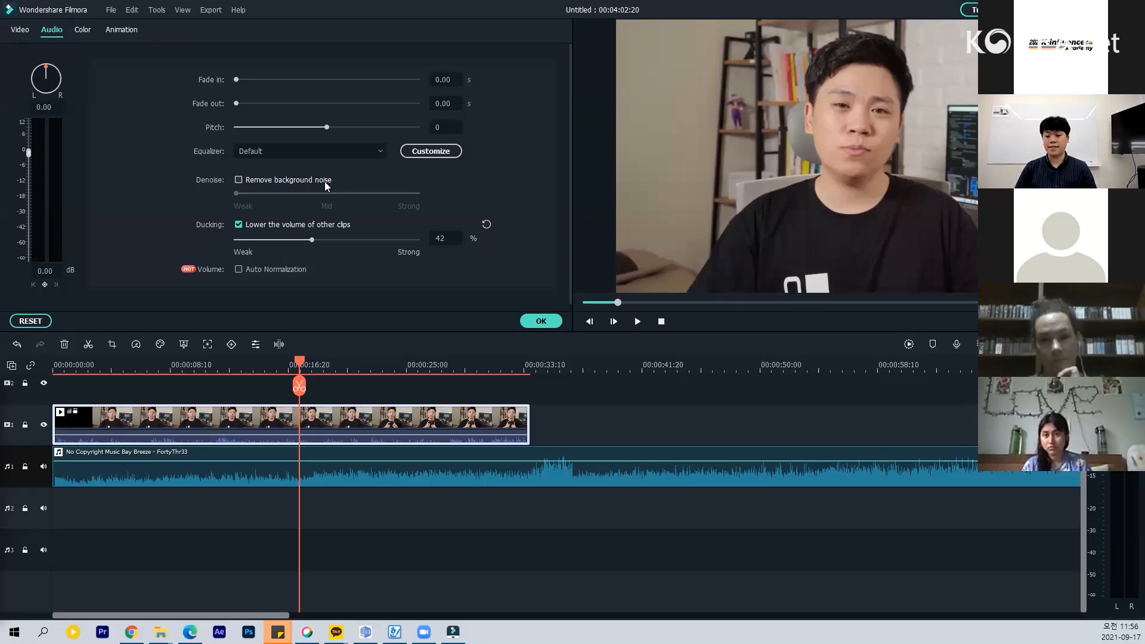
left_click(376, 470)
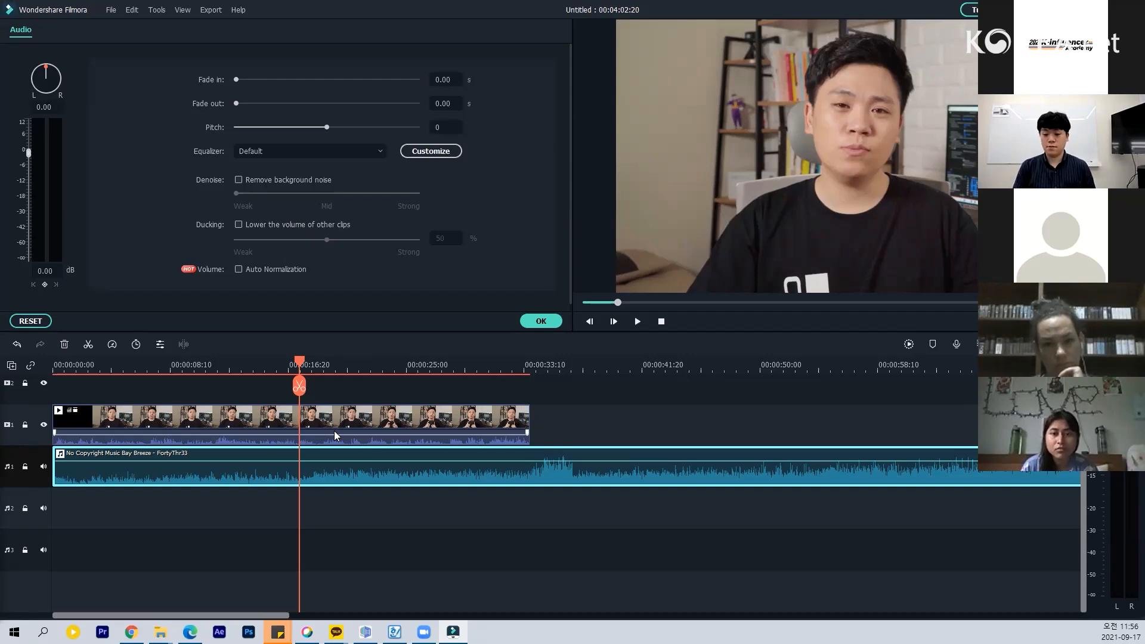
Move the playhead to about 13 seconds, set the timeline's track height to Big and reselect the Bay Breeze music clip
left_click(453, 588)
left_click(470, 466)
left_click(526, 365)
left_click_drag(527, 365, 243, 368)
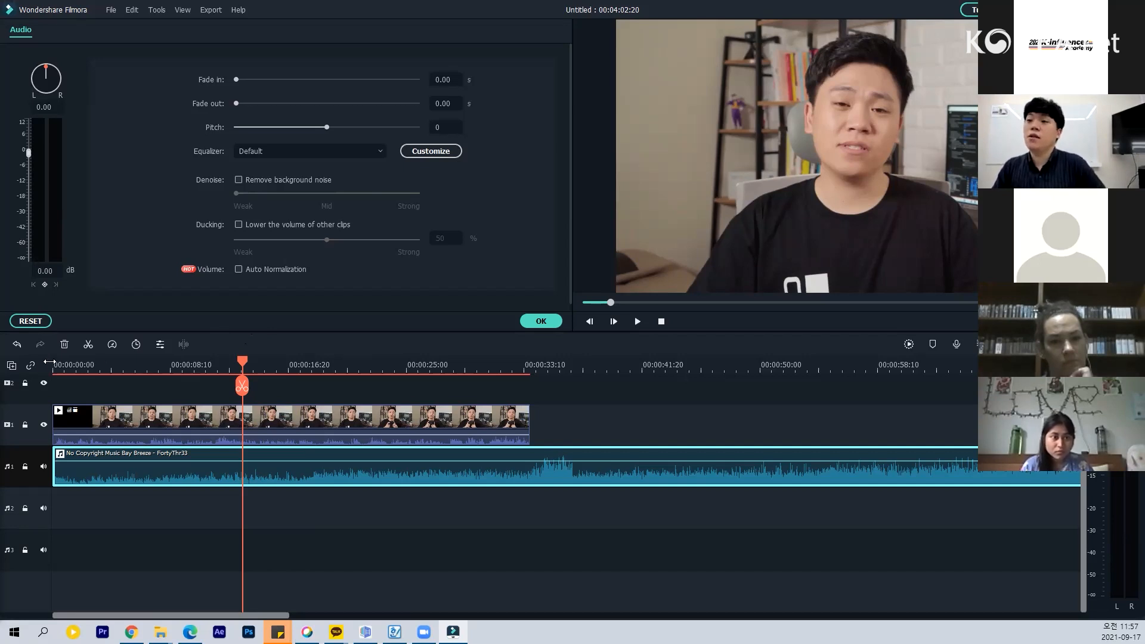
left_click(13, 366)
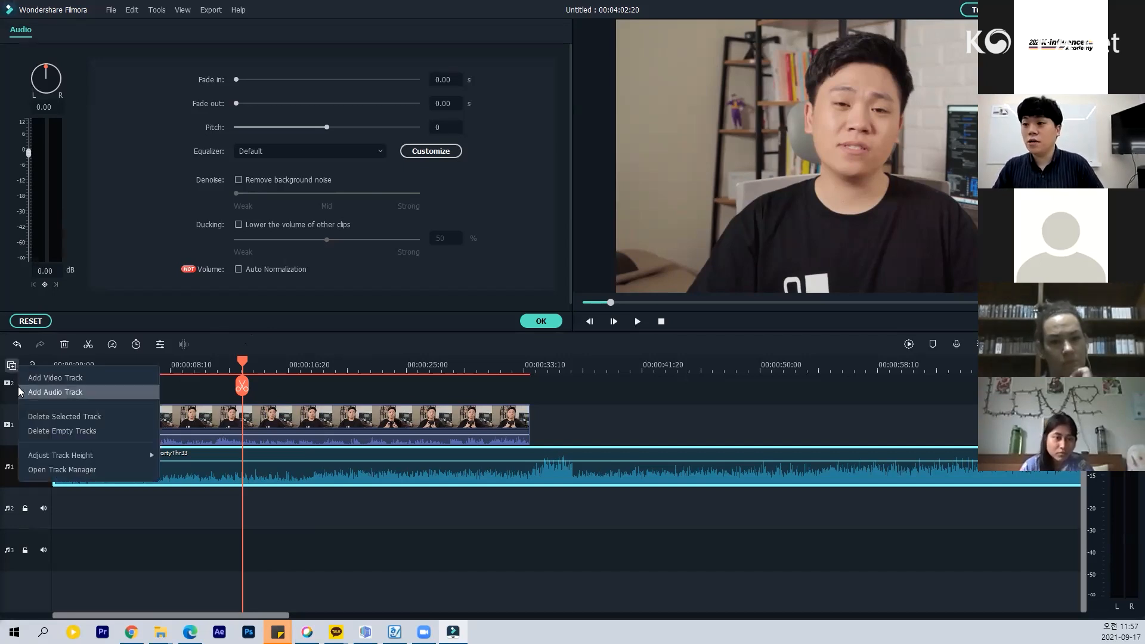
mouse_move(84, 456)
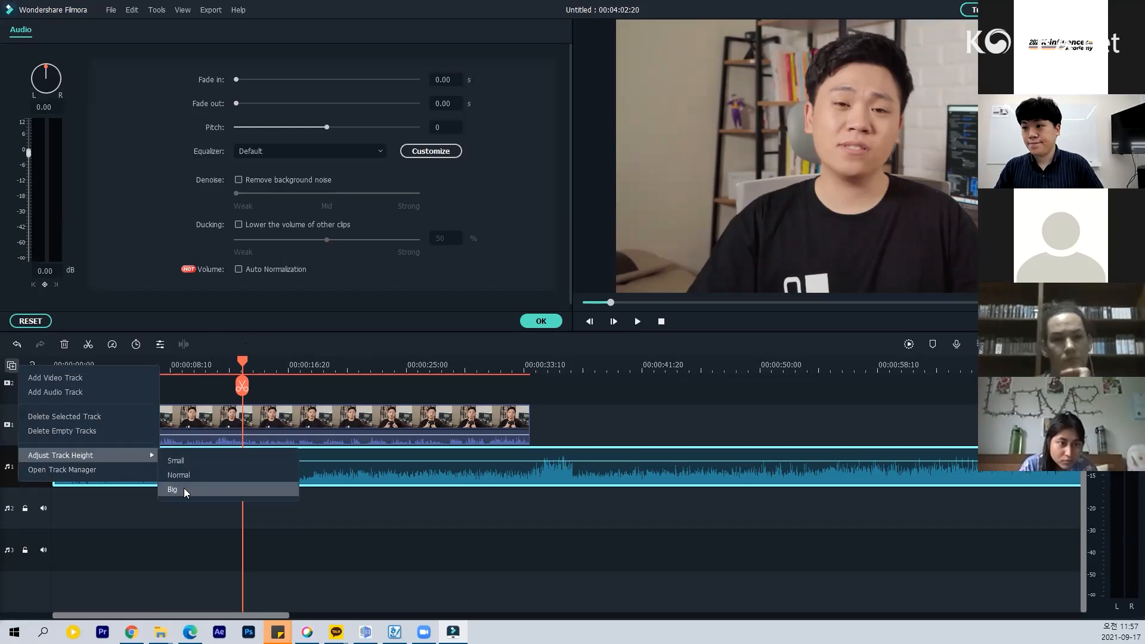
left_click(184, 488)
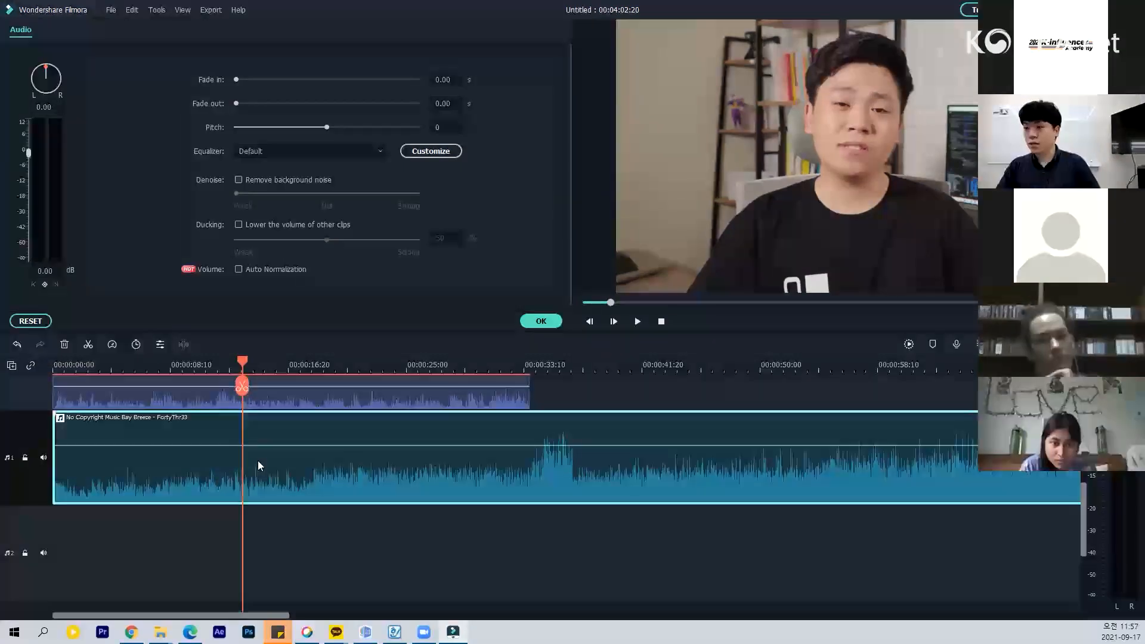
left_click(480, 545)
left_click(323, 461)
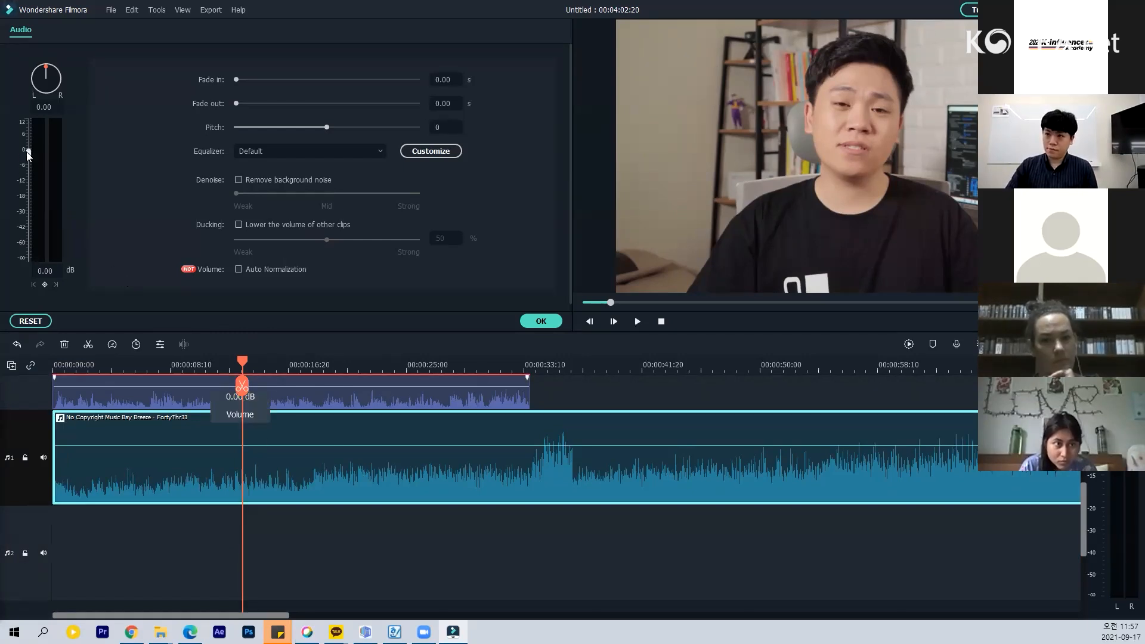
Keyframe the music's volume so it is lowered at about 13 seconds and rises to 4.80 dB at about 25 seconds
mouse_move(29, 150)
left_mouse_down()
mouse_move(28, 185)
mouse_move(32, 151)
left_mouse_up()
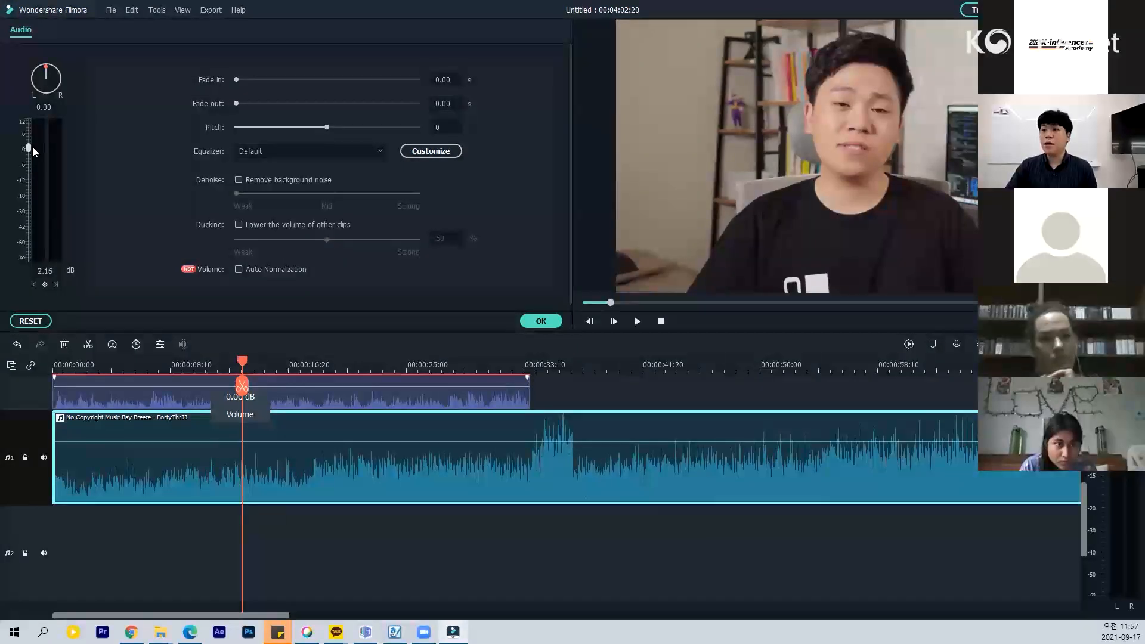
left_click(45, 285)
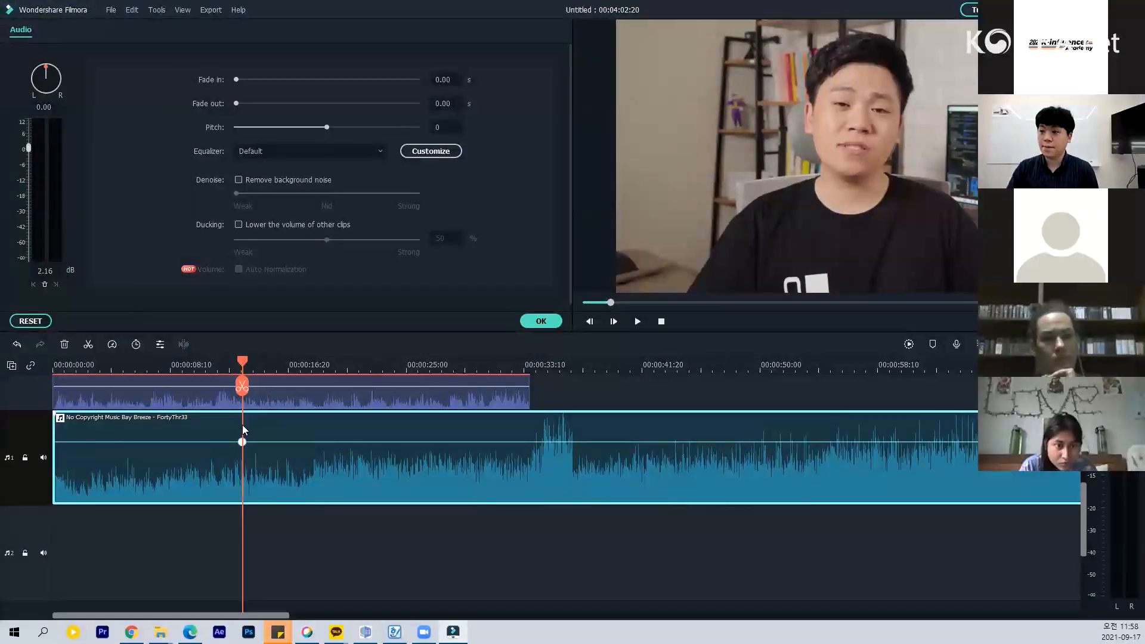
left_click_drag(28, 148, 36, 205)
left_click_drag(238, 357, 400, 358)
left_click_drag(38, 206, 43, 141)
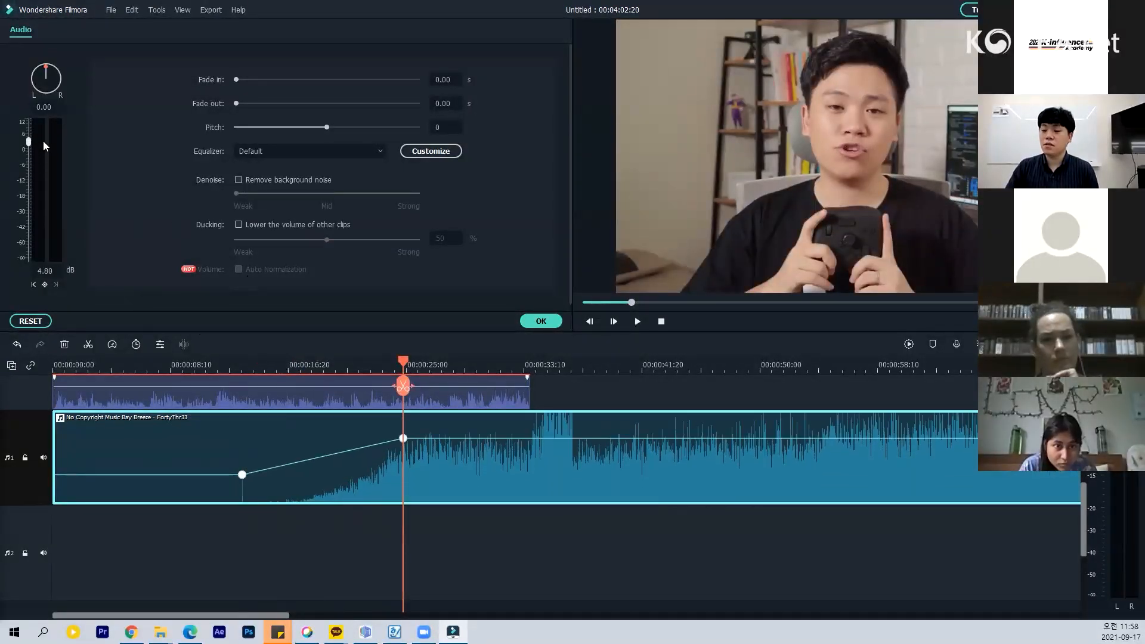
Move the ramp's end keyframe to about 19 seconds at -1.50 dB and play the rising passage
left_click_drag(398, 360, 287, 358)
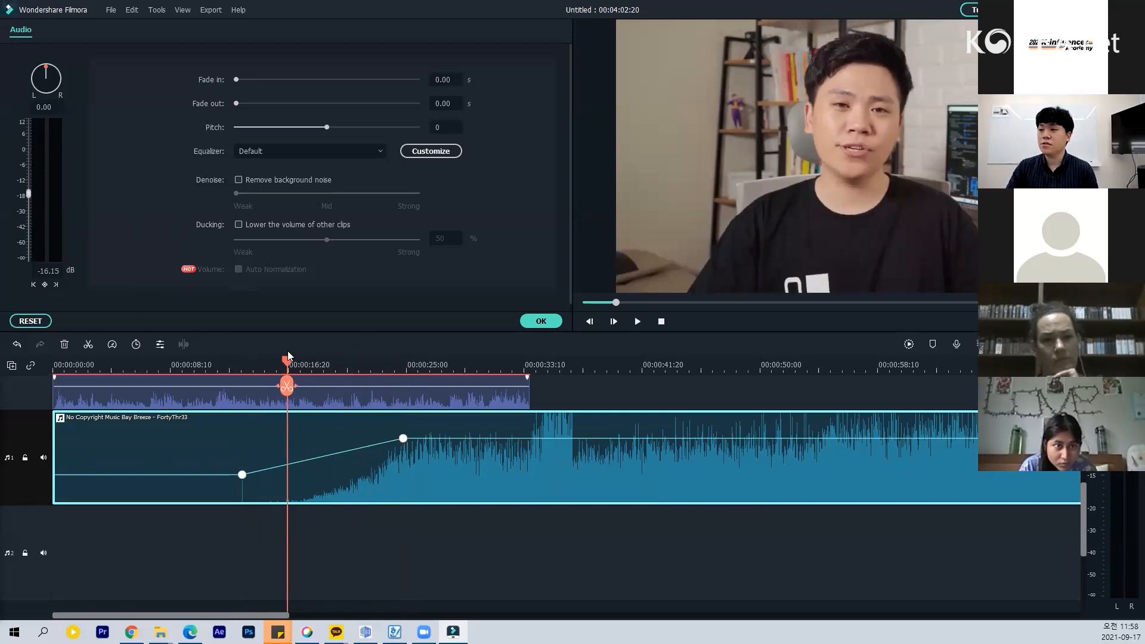
key("space")
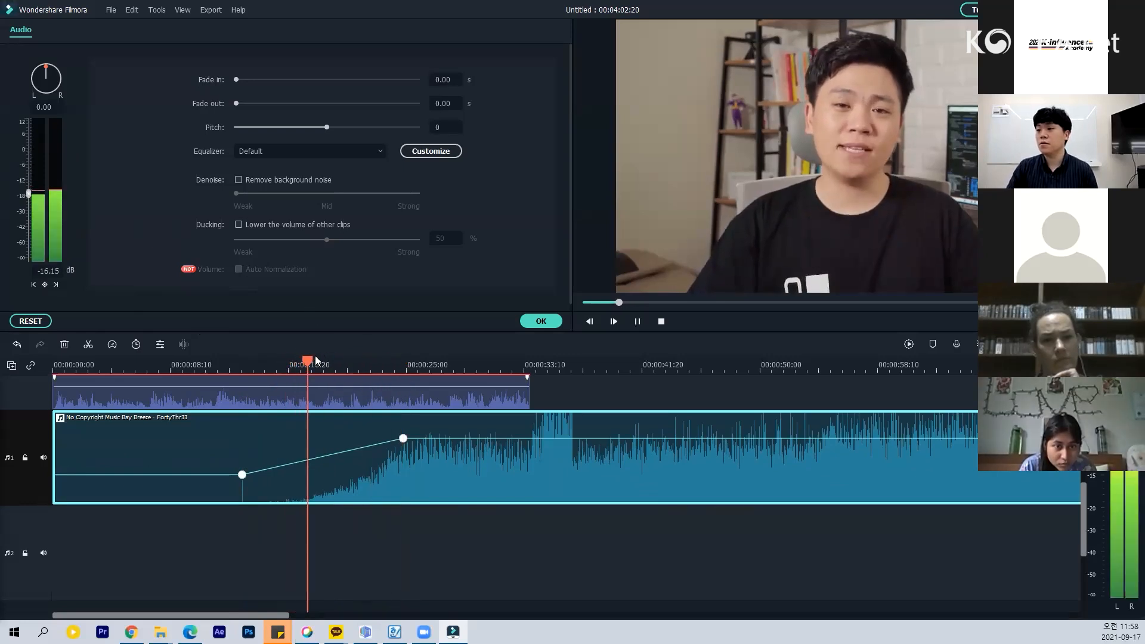
left_click_drag(403, 439, 320, 447)
left_click(271, 368)
key("space")
key("space")
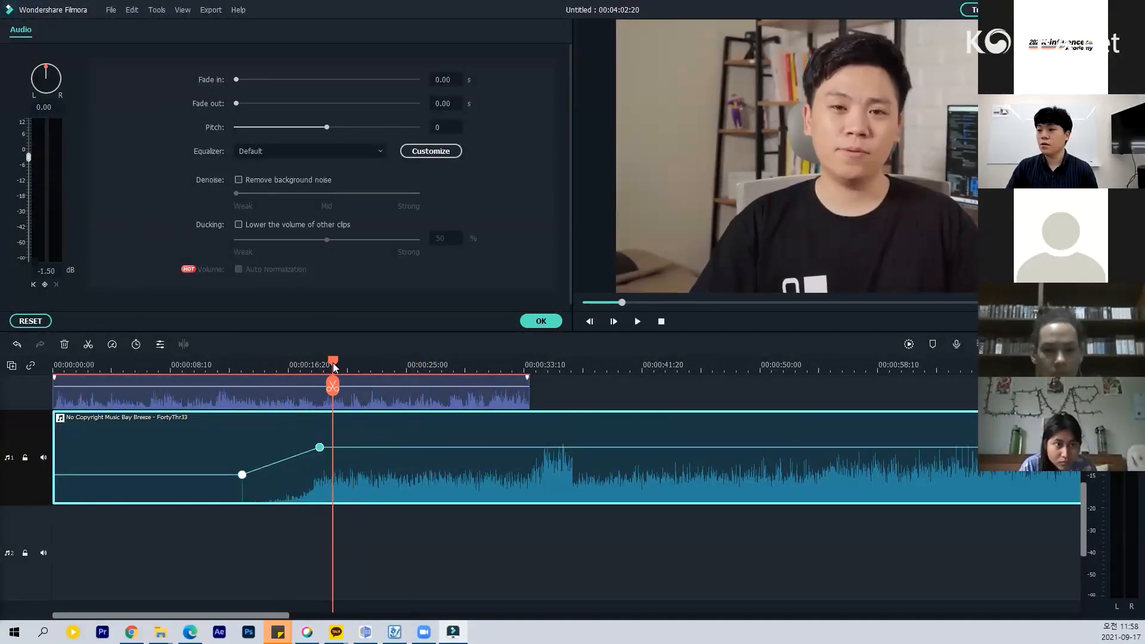
Add a volume dip keyframe at about 21 seconds and a recovery keyframe of -1.20 dB at about 24.5 seconds
left_click_drag(25, 165, 29, 212)
left_click_drag(364, 356, 399, 358)
left_click_drag(28, 212, 71, 157)
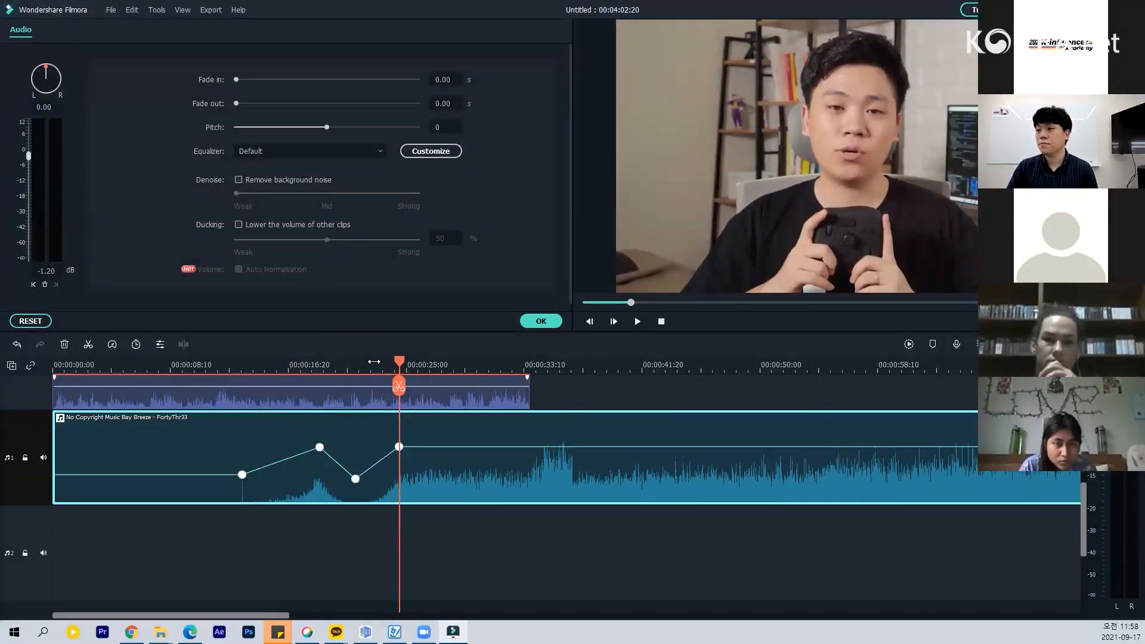
Add a 0.72 dB volume keyframe just after the dip, at about 23 seconds, and play through the dip
scroll(412, 372, "up", 5, "alt")
scroll(428, 377, "down", 2, "alt")
left_click(308, 369)
left_click_drag(27, 202, 46, 149)
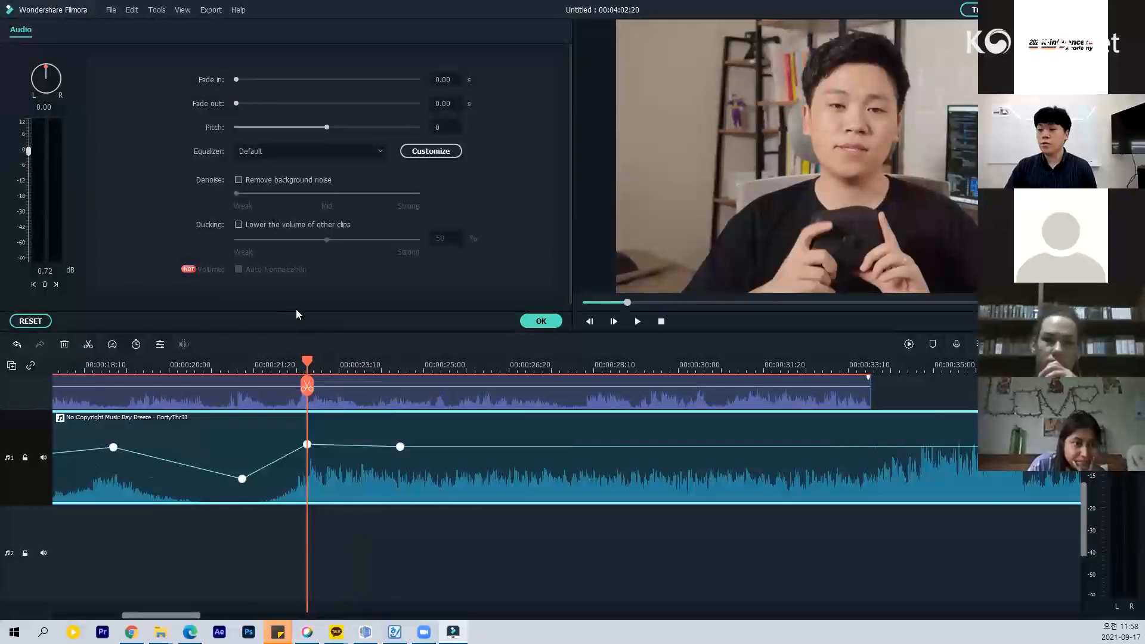
left_click_drag(307, 361, 142, 352)
key("space")
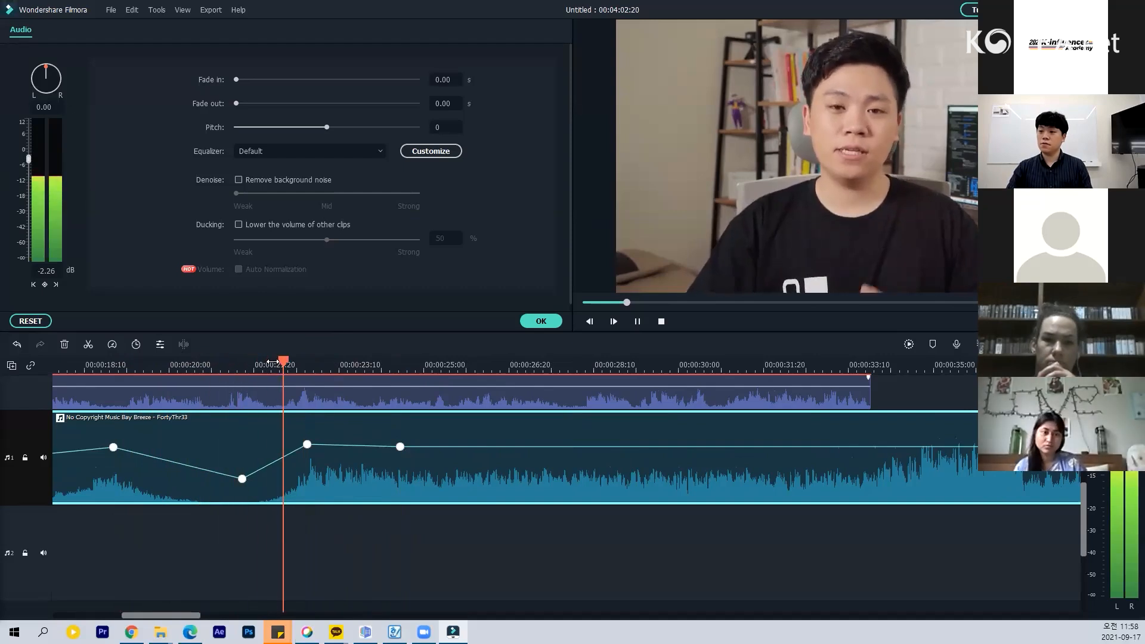
Raise the two volume keyframes after the dip, setting the last one to 1.75 dB, and play the passage
left_click_drag(307, 448, 310, 431)
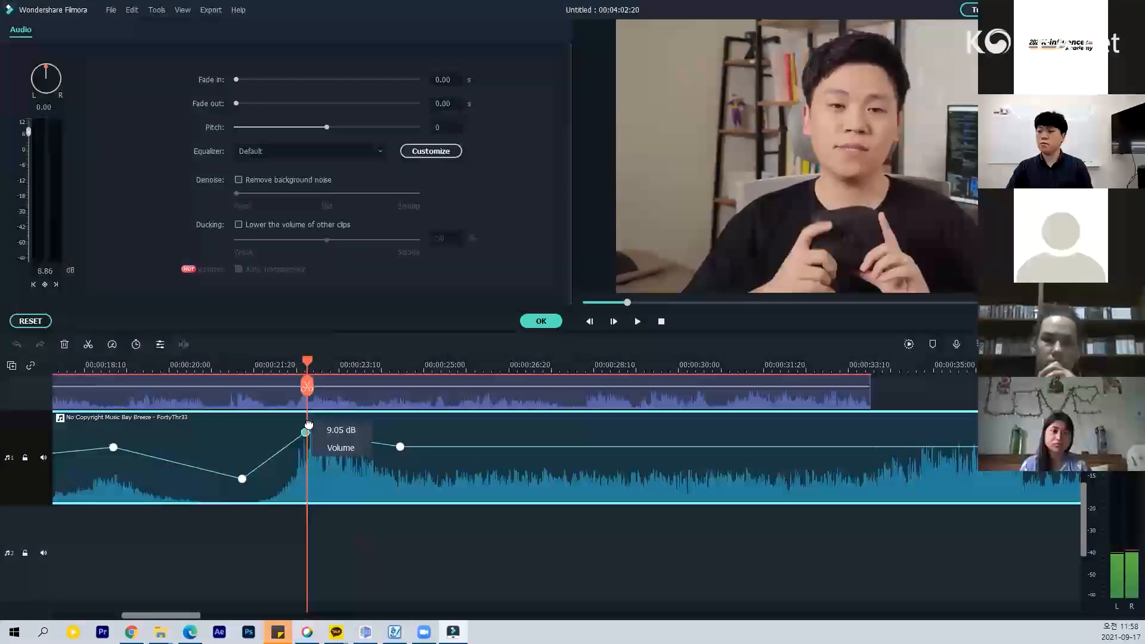
left_click(230, 363)
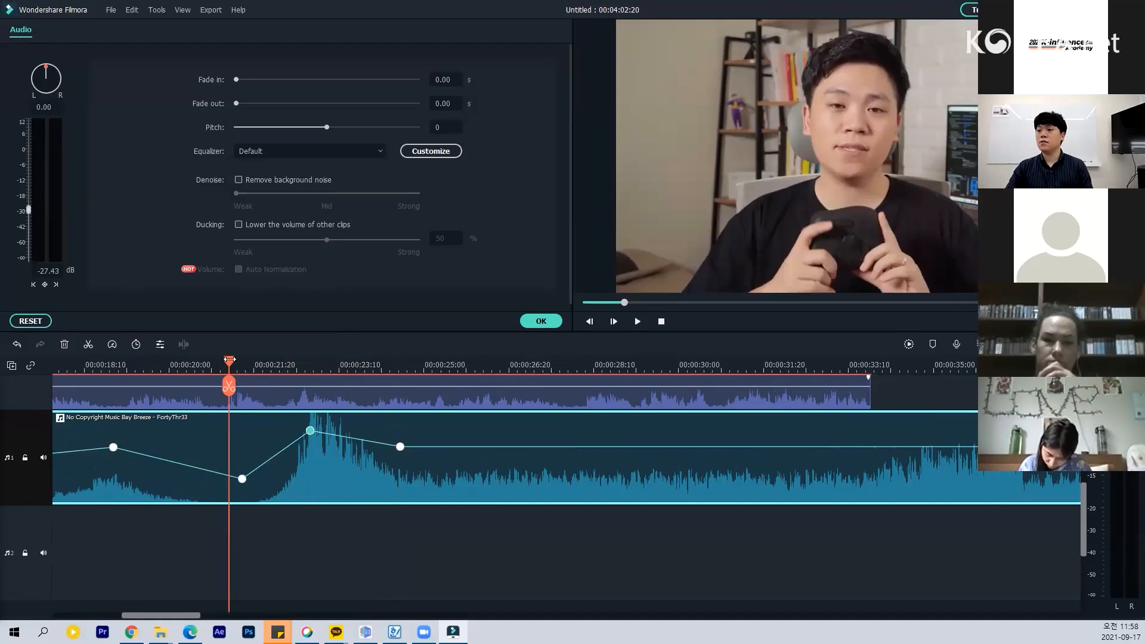
left_click_drag(311, 430, 310, 438)
key("space")
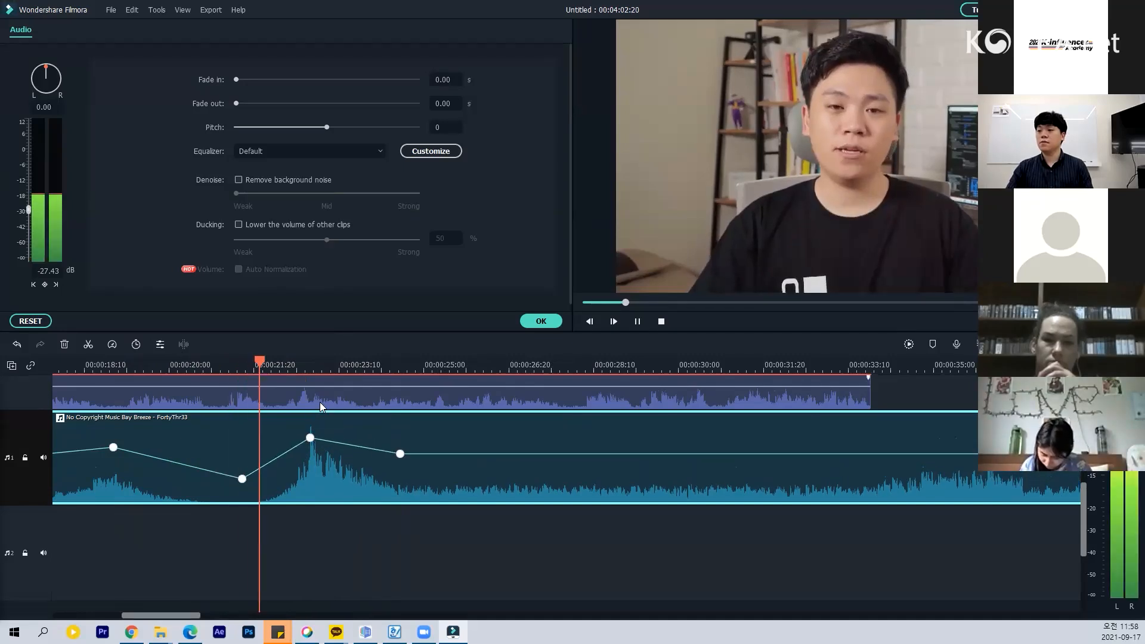
mouse_move(399, 454)
left_mouse_down()
mouse_move(401, 468)
mouse_move(400, 443)
left_mouse_up()
key("space")
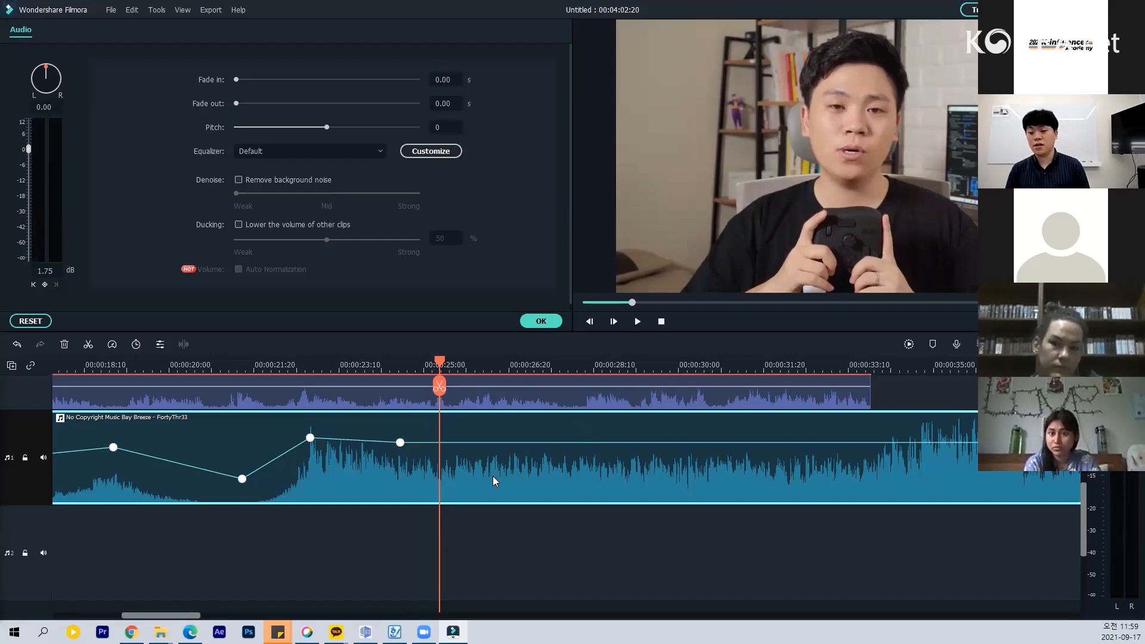
Select all clips on the timeline and delete them
left_click_drag(439, 362, 208, 374)
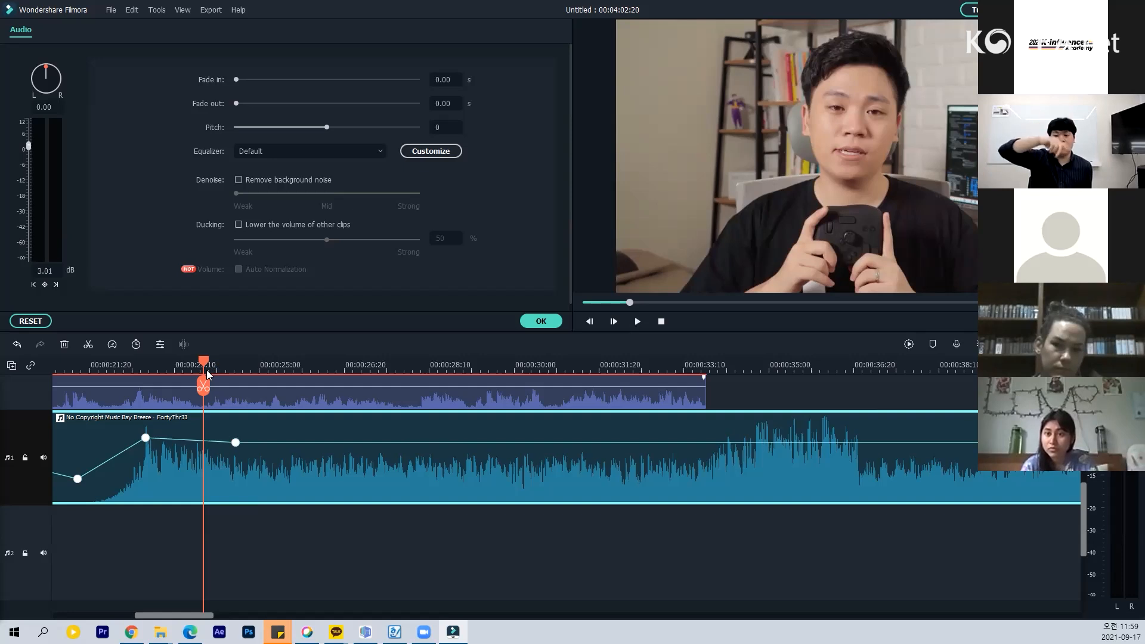
left_click_drag(204, 382, 147, 382)
left_click_drag(324, 523, 260, 426)
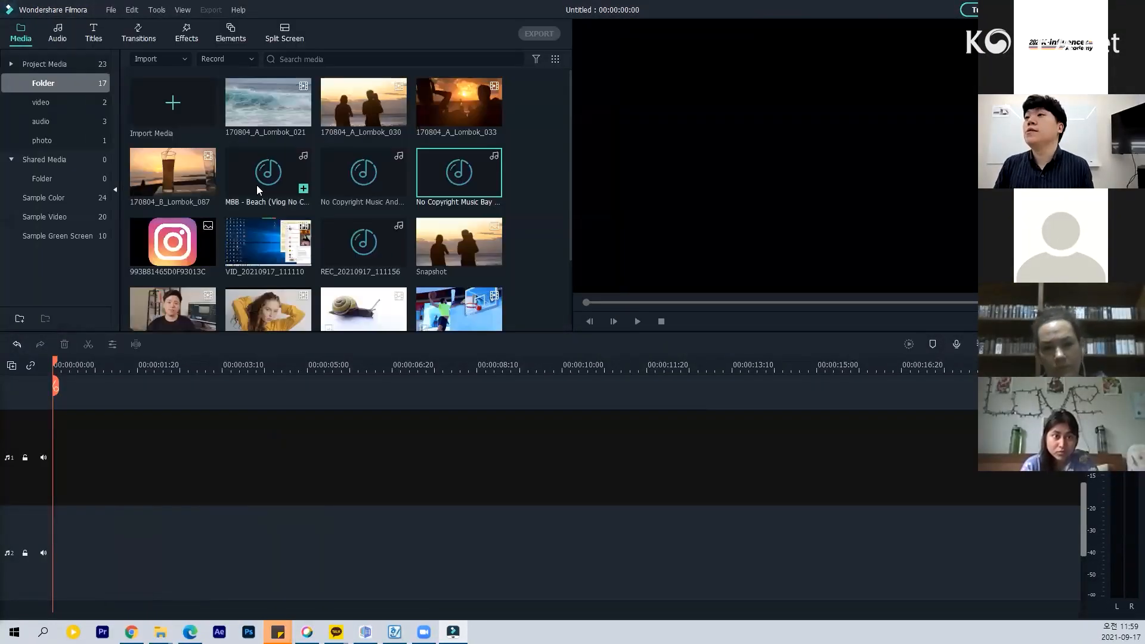
Import the audio file 싱크로 예제 좋은소스 and place it at the start of the first audio track
scroll(257, 190, "down", 3)
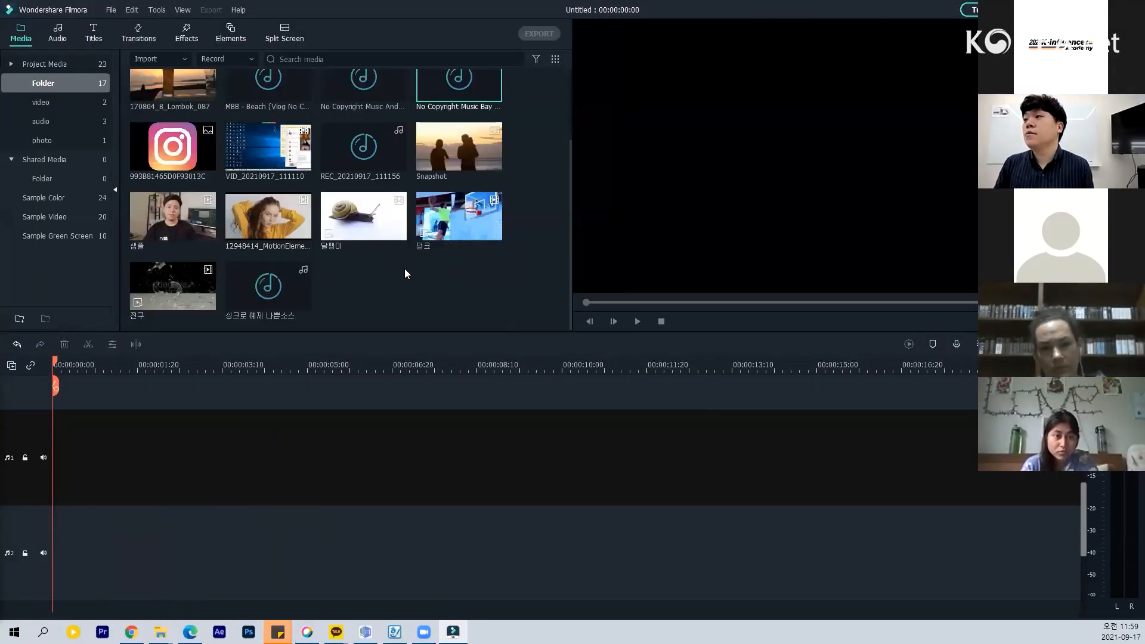
double_click(411, 267)
double_click(332, 156)
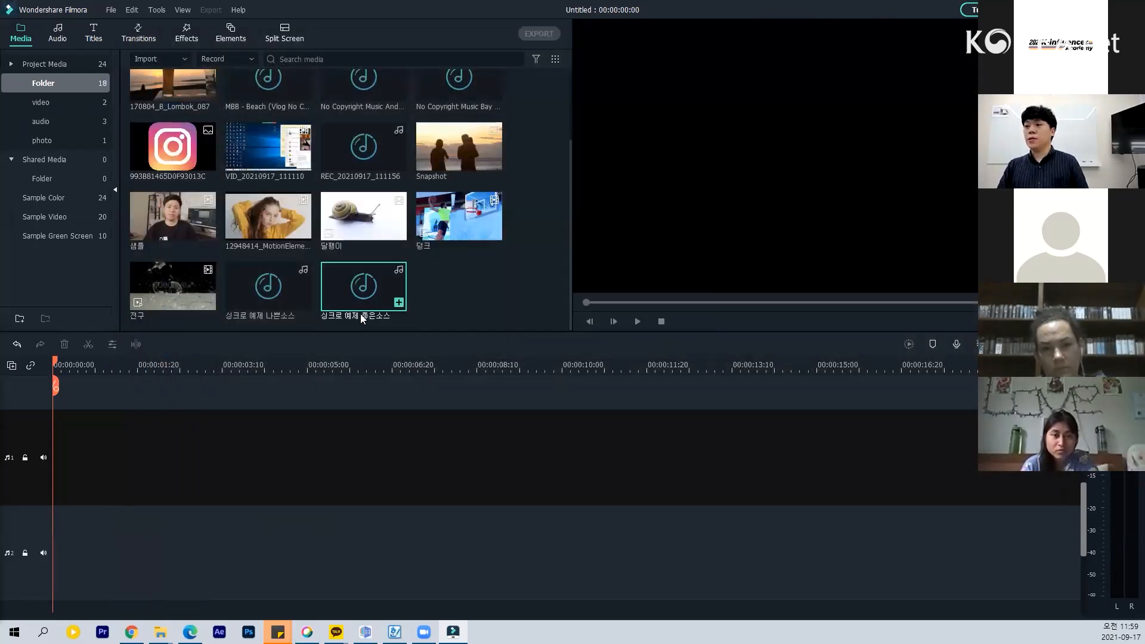
left_click_drag(362, 317, 21, 468)
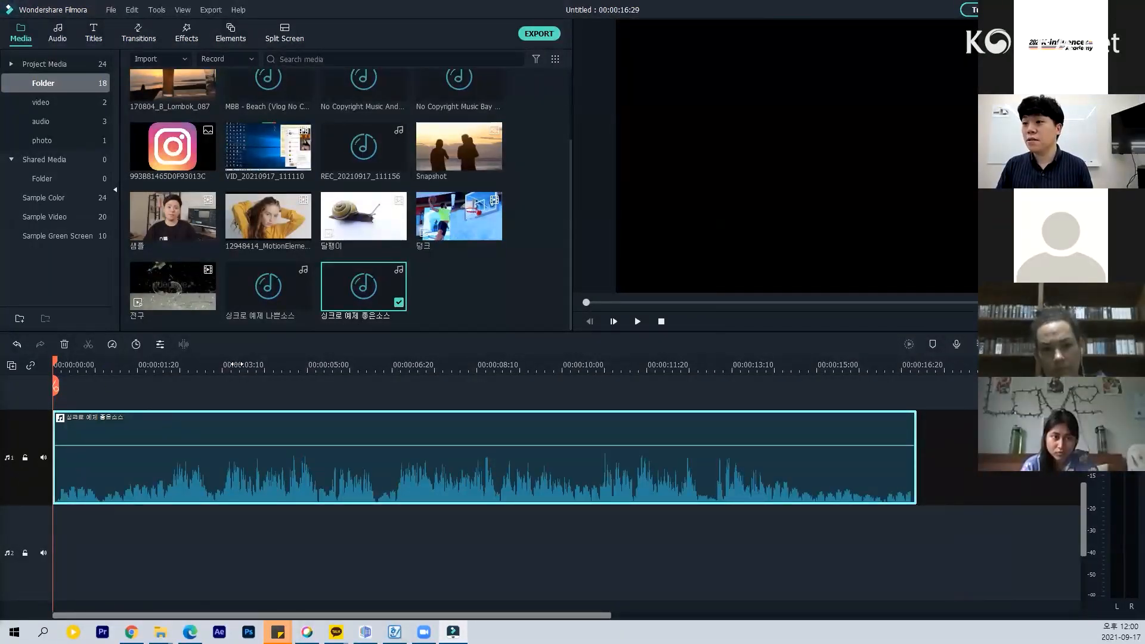
Play roughly the first three seconds of the 싱크로 예제 좋은소스 clip
scroll(234, 364, "up", 3)
key("space")
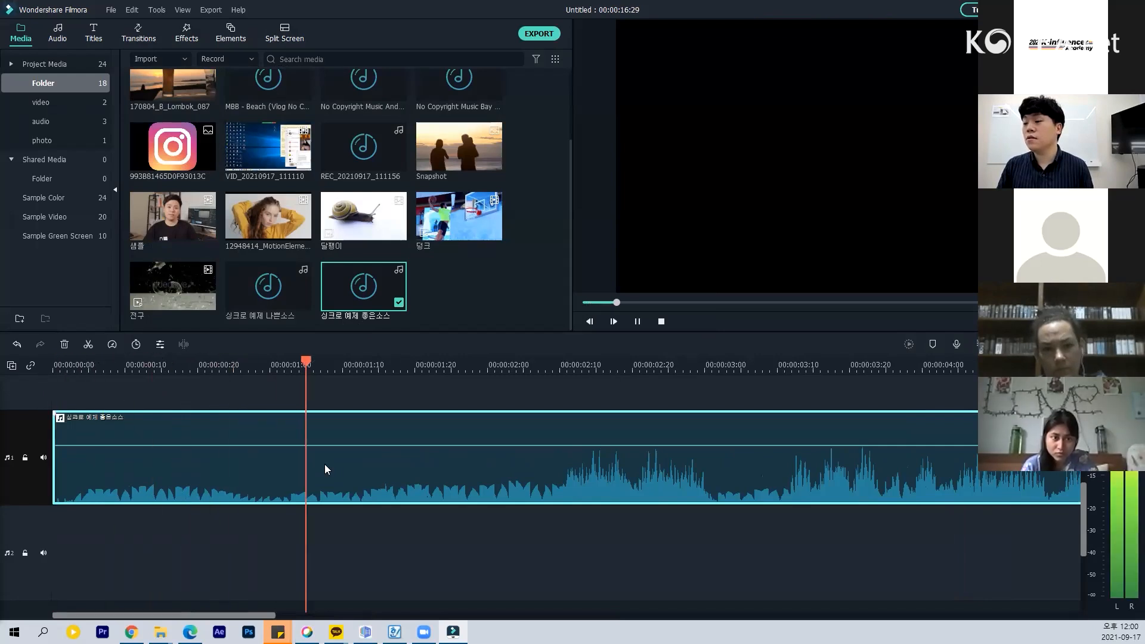
key("space")
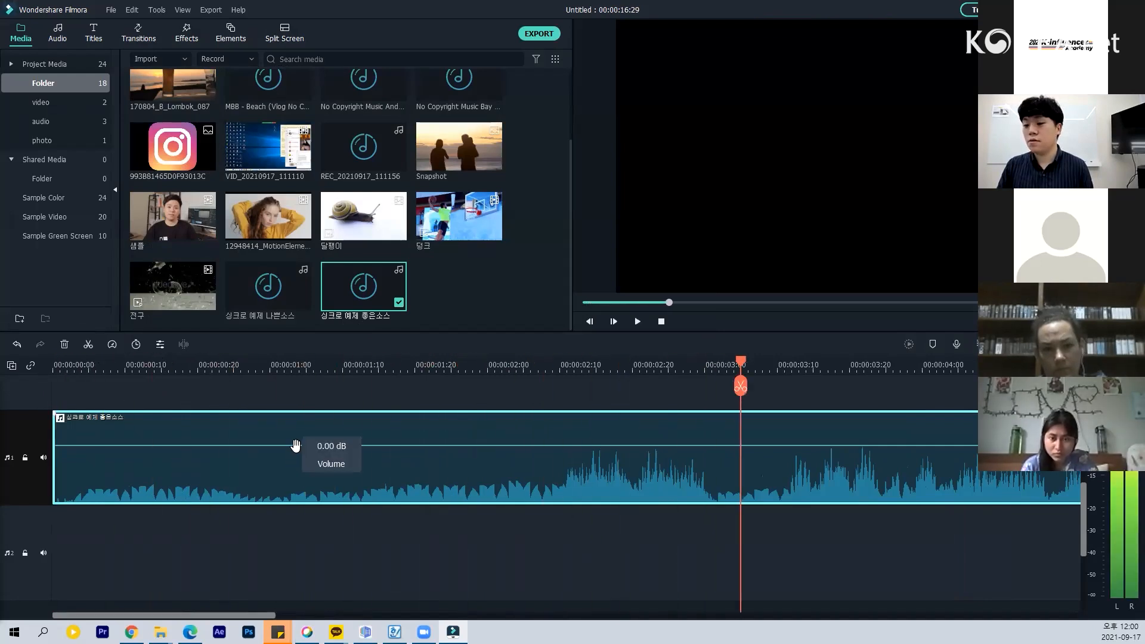
Place 싱크로 예제 나쁜소스 at the start of the second audio track and play it with the first audio track temporarily muted
left_click_drag(297, 284, 56, 520)
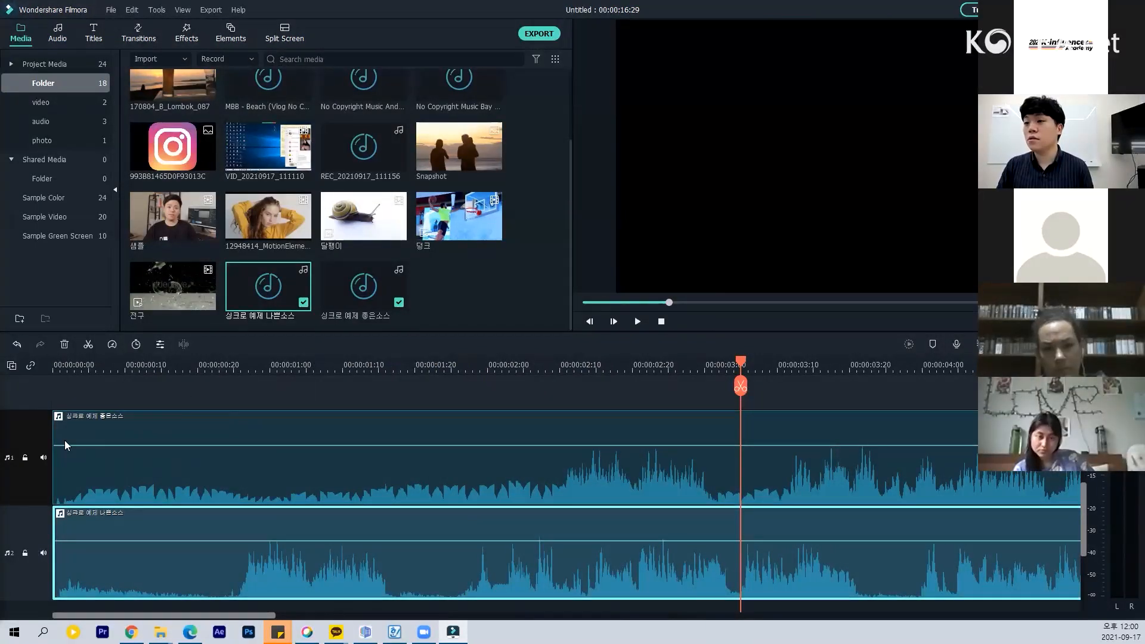
left_click(205, 369)
left_click_drag(200, 365, 153, 363)
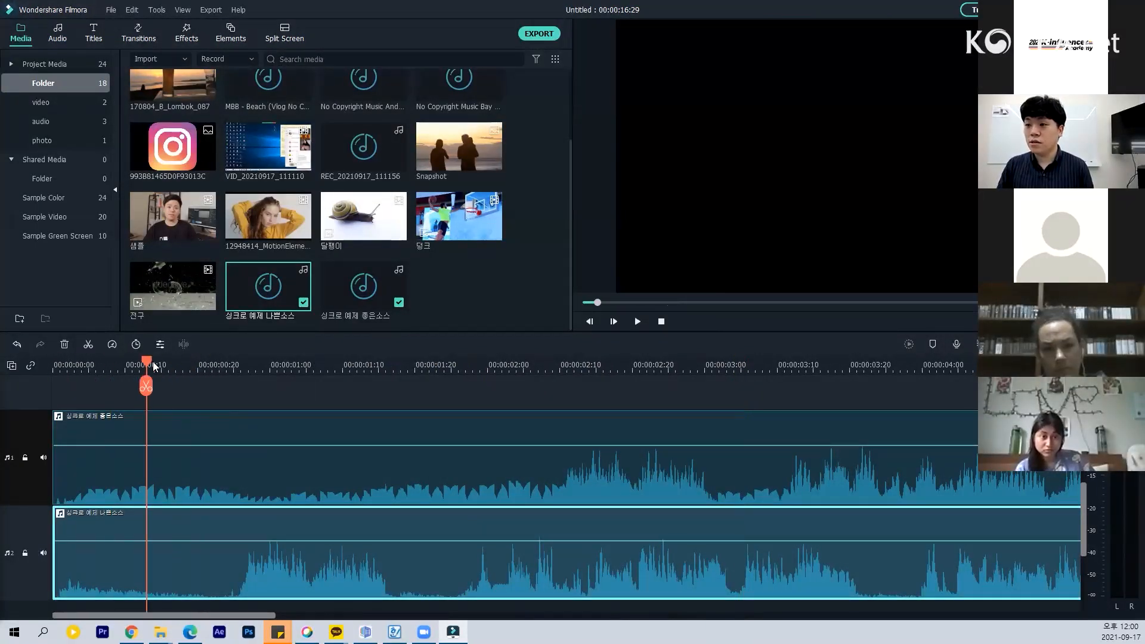
left_click(43, 458)
key("space")
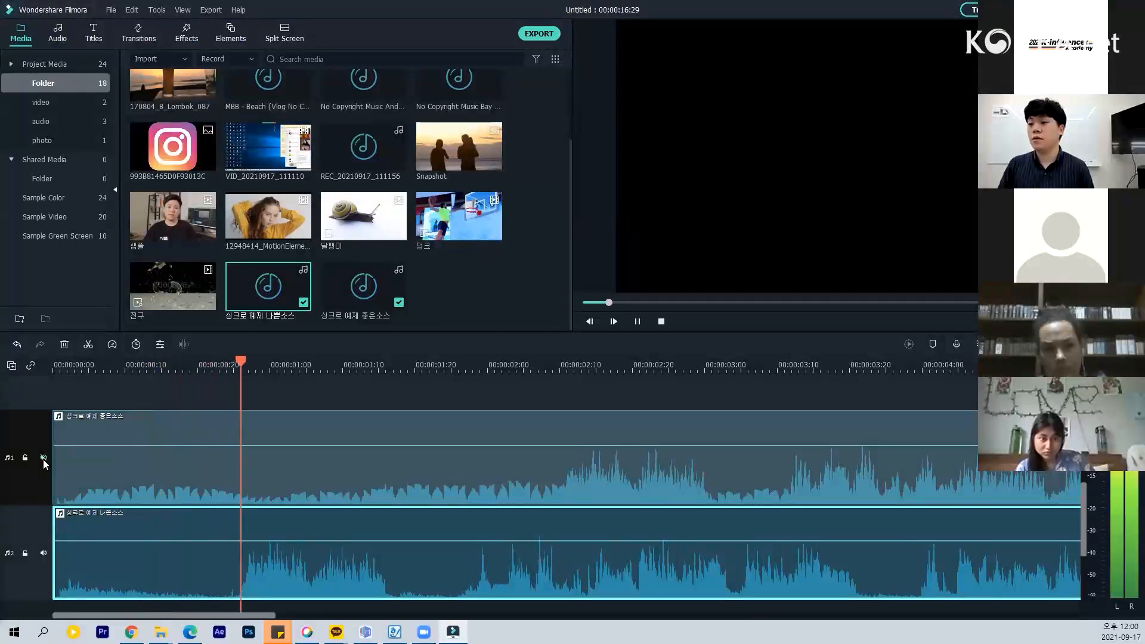
left_click(43, 459)
Try to shift the 싱크로 예제 좋은소스 clip about 7 frames later on the first audio track, and undo the move
left_click_drag(127, 454, 178, 448)
left_click(226, 373)
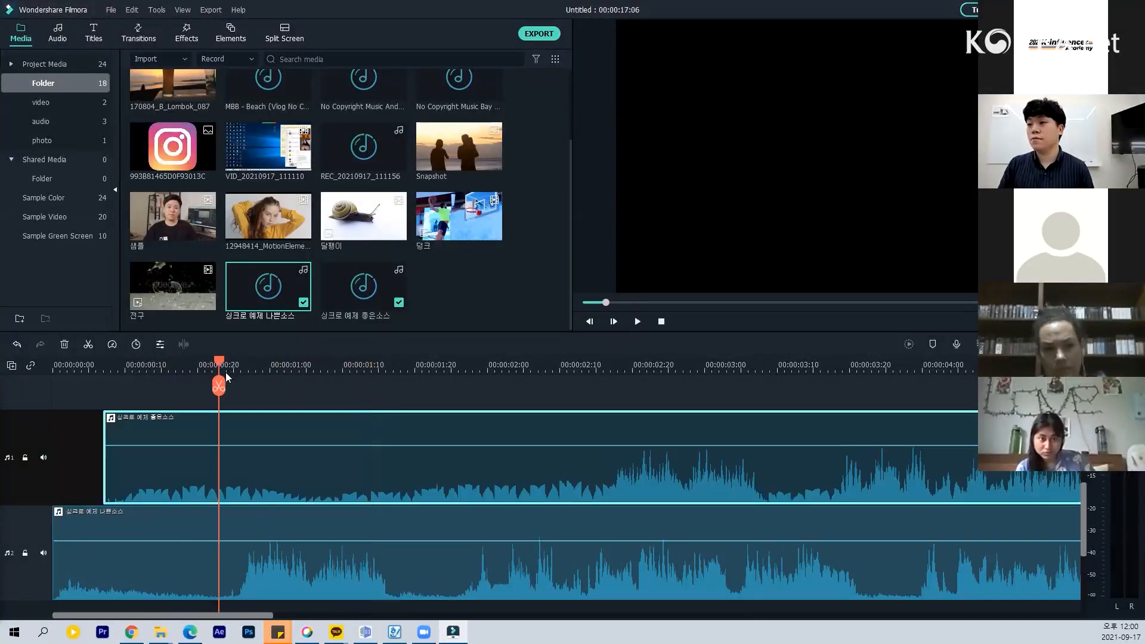
key("ctrl+z")
Play the opening of both audio tracks together twice to compare their sync, and return the playhead to about 2 seconds
key("space")
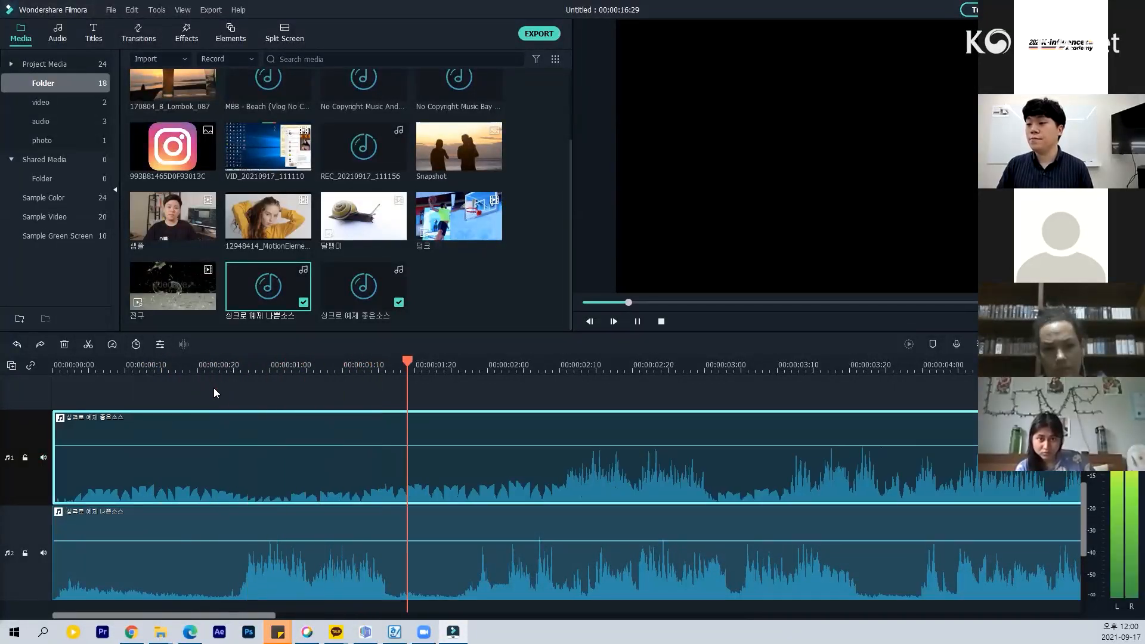
key("space")
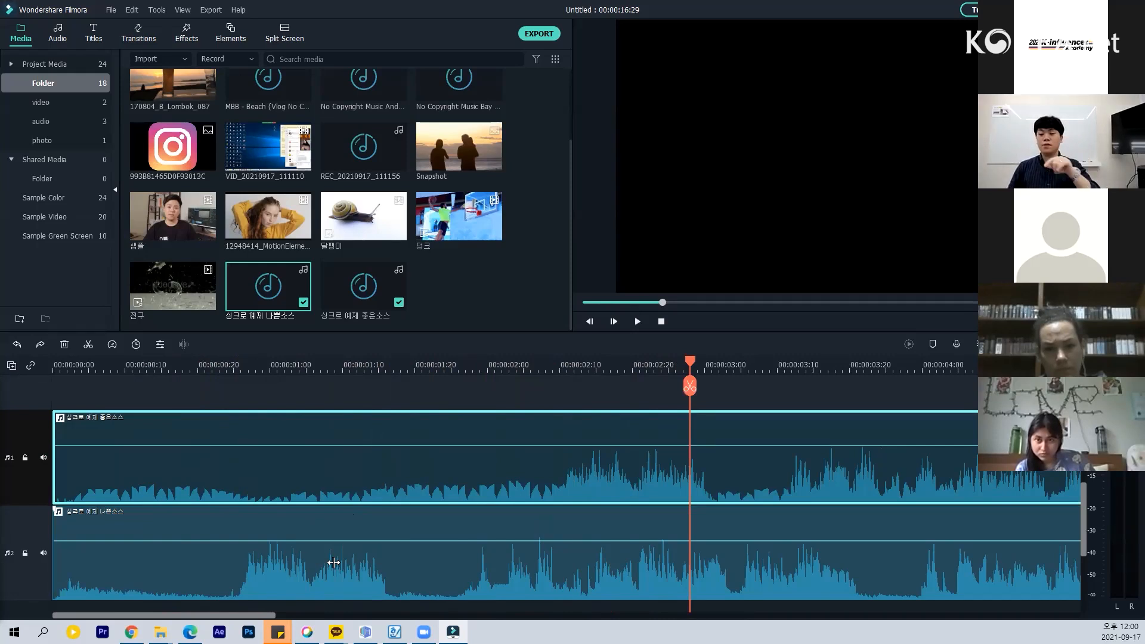
left_click(210, 390)
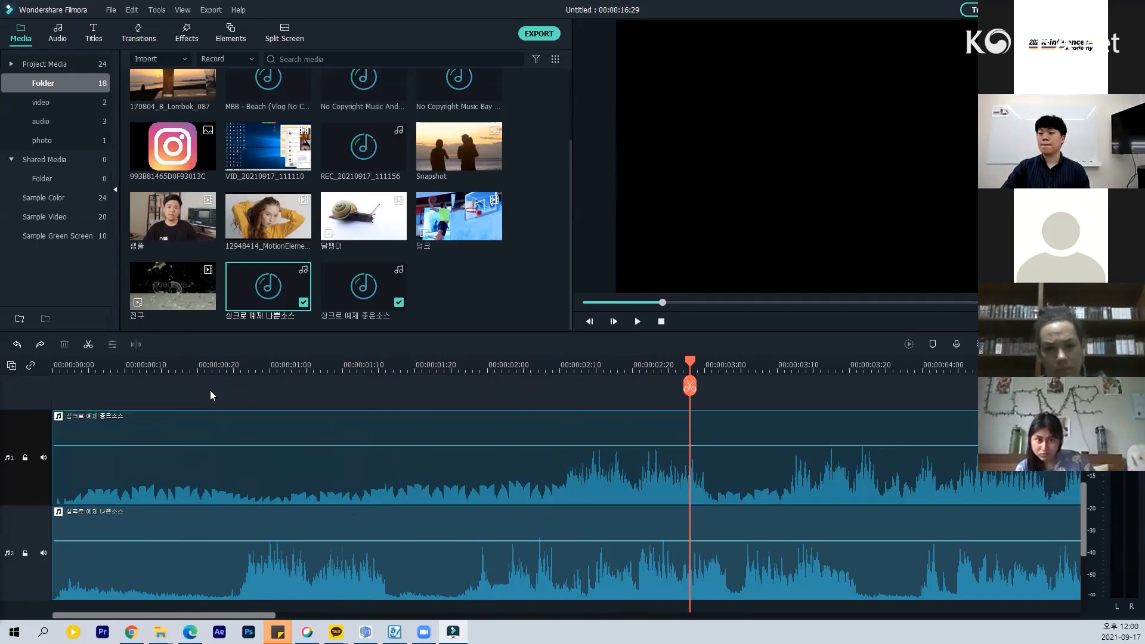
left_click(219, 365)
key("space")
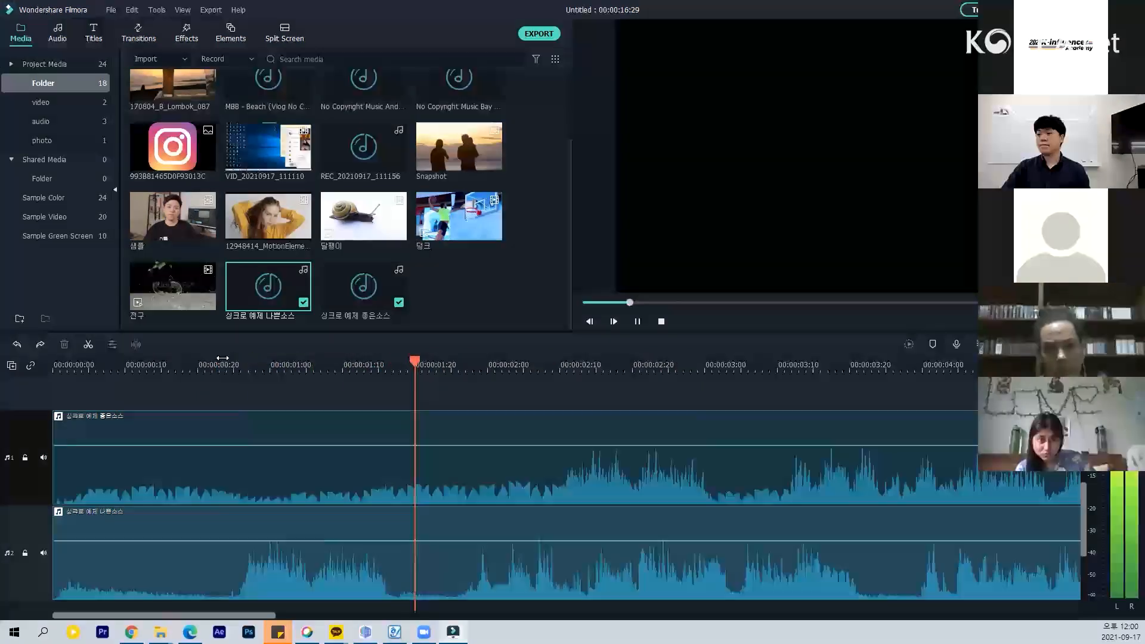
key("space")
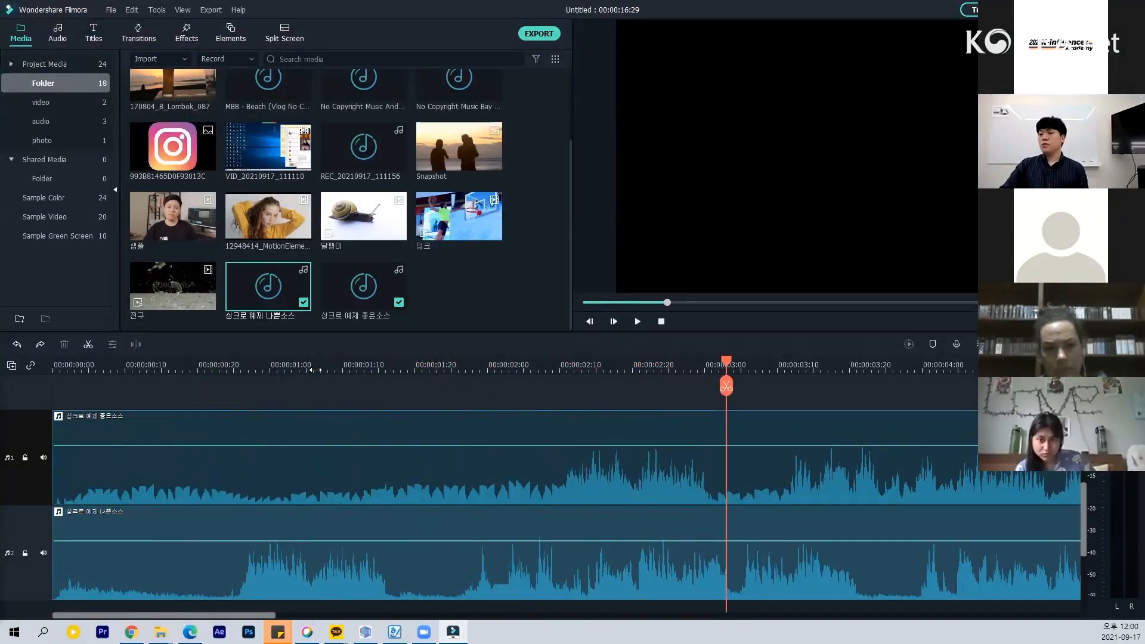
left_click_drag(730, 369, 532, 382)
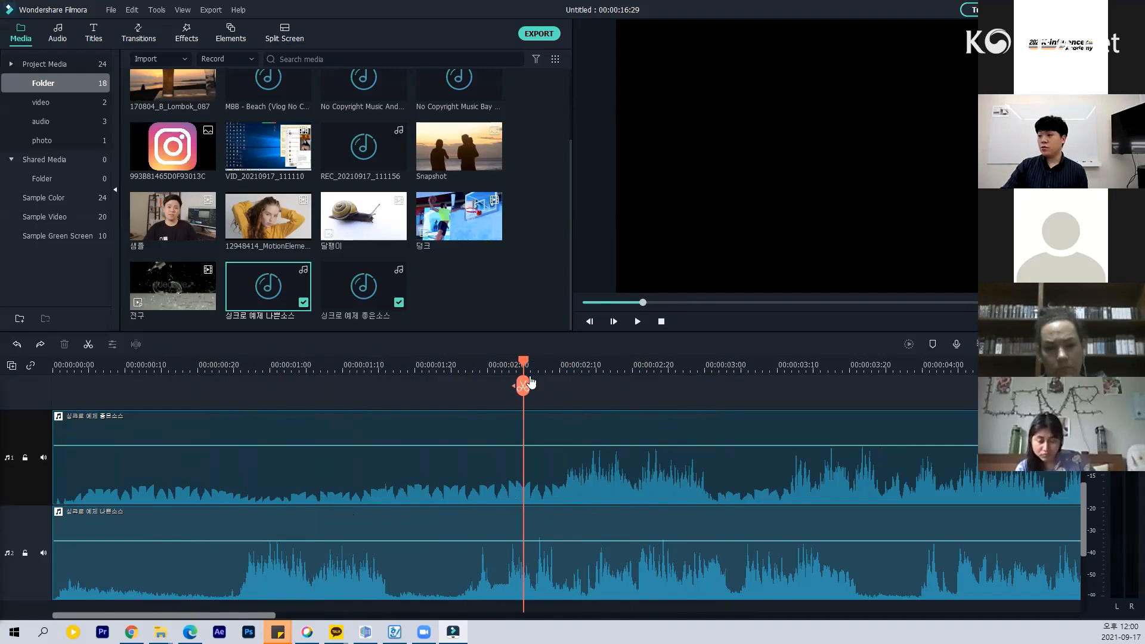
Play both tracks from about 2 seconds and place the playhead at about 00:00:02:10, where the louder section of 싱크로 예제 좋은소스 starts
scroll(600, 366, "up", 3)
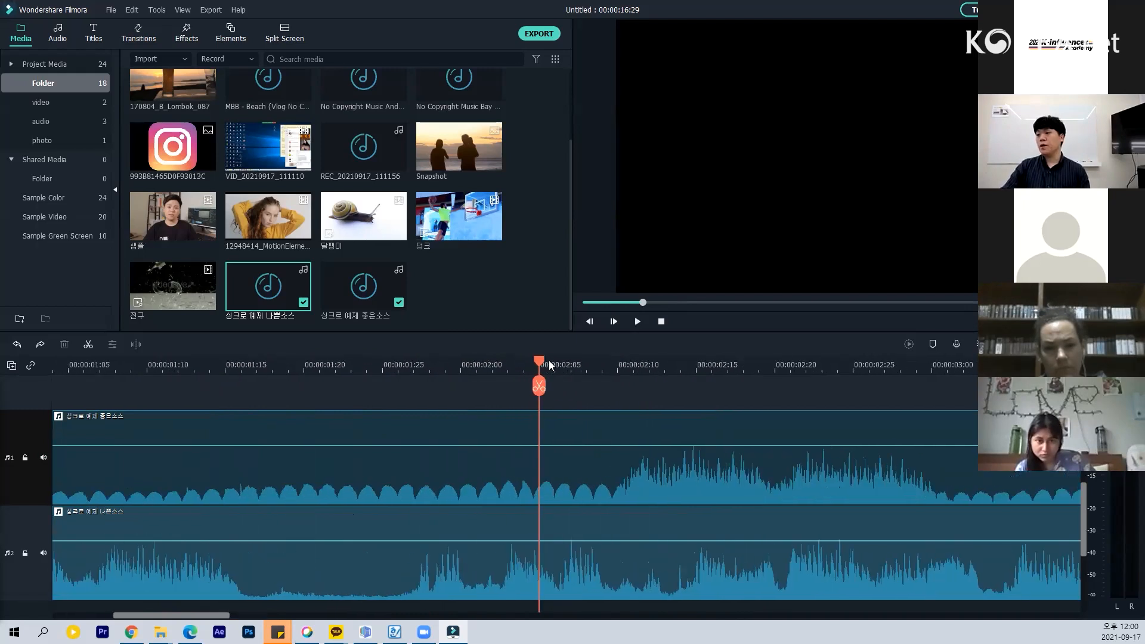
scroll(550, 365, "up", 1)
left_click_drag(552, 366, 598, 363)
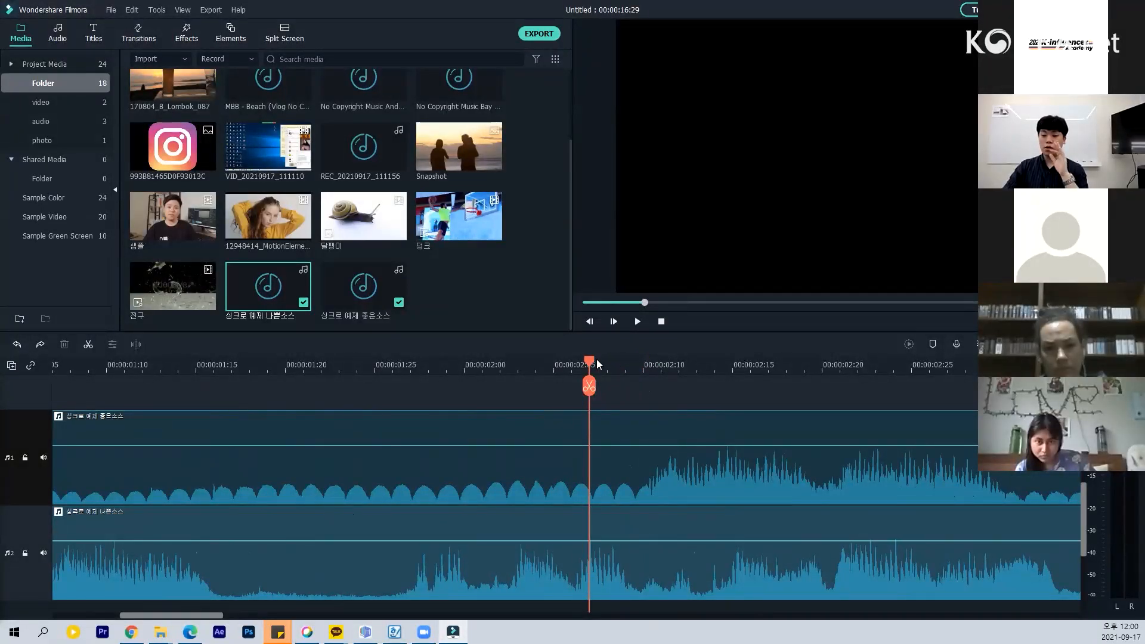
key("space")
key("space")
left_click(544, 359)
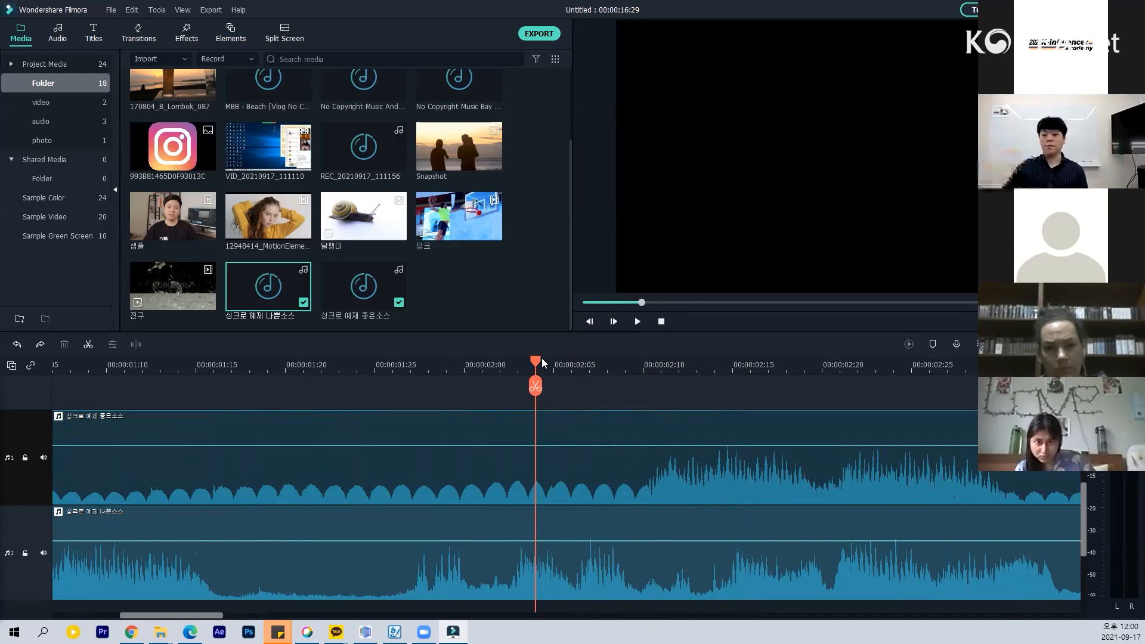
left_click_drag(532, 357, 650, 385)
Move the 싱크로 예제 나쁜소스 clip to start at about 00:00:01:14, aligning the onset of its waveform with the playhead
left_click(662, 468)
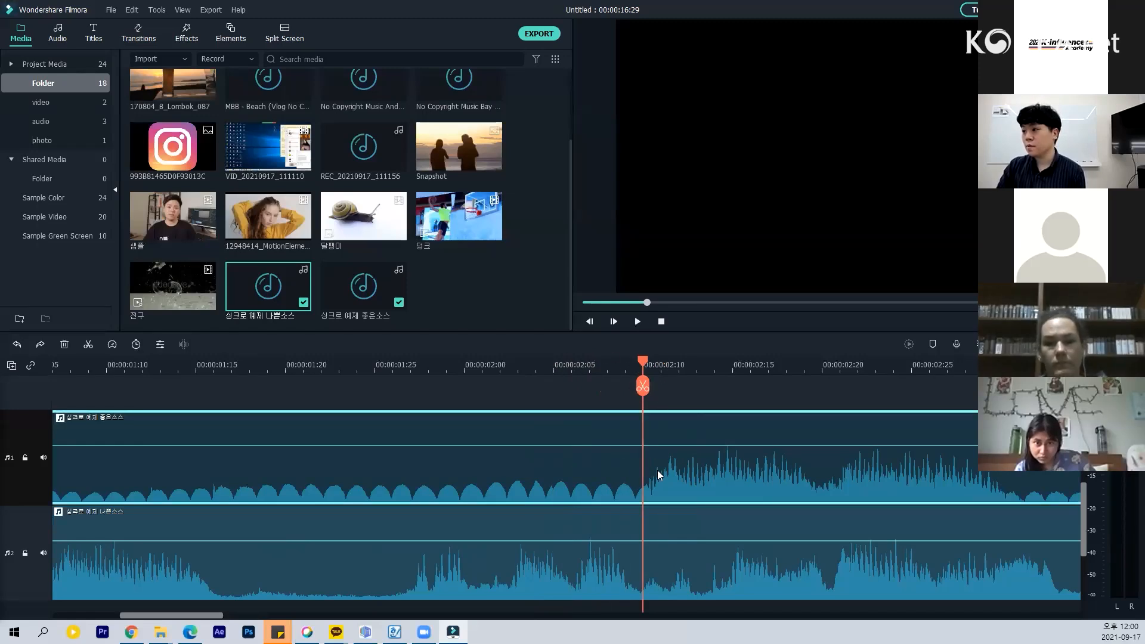
left_click(314, 550)
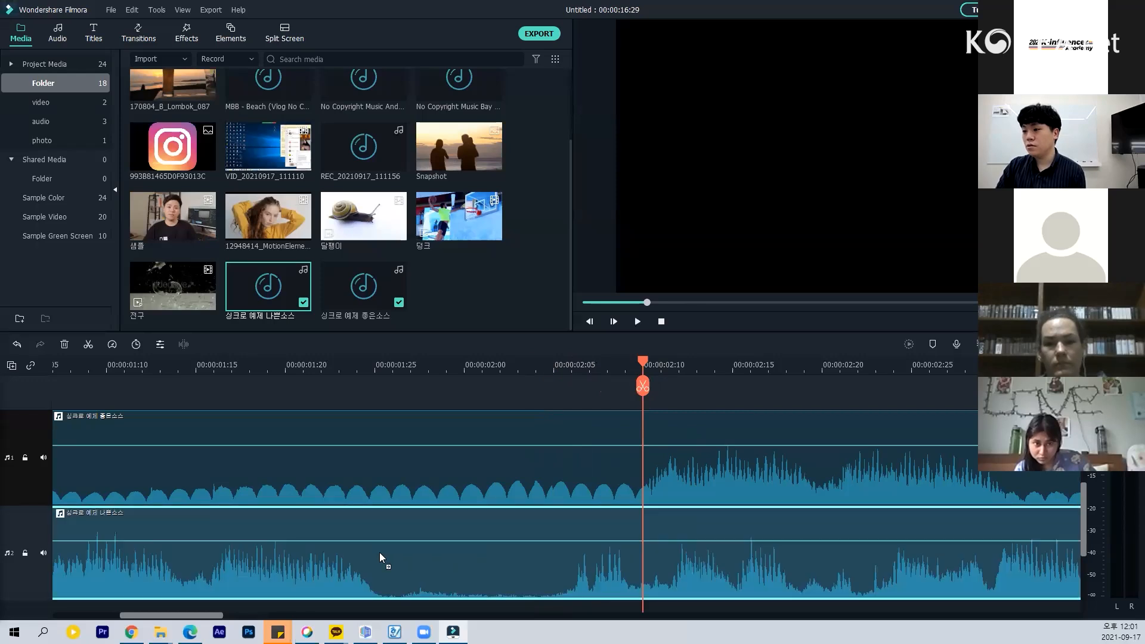
left_click_drag(482, 549, 467, 547)
key("ctrl+z")
left_click_drag(319, 516, 616, 536)
left_click_drag(474, 532, 570, 535)
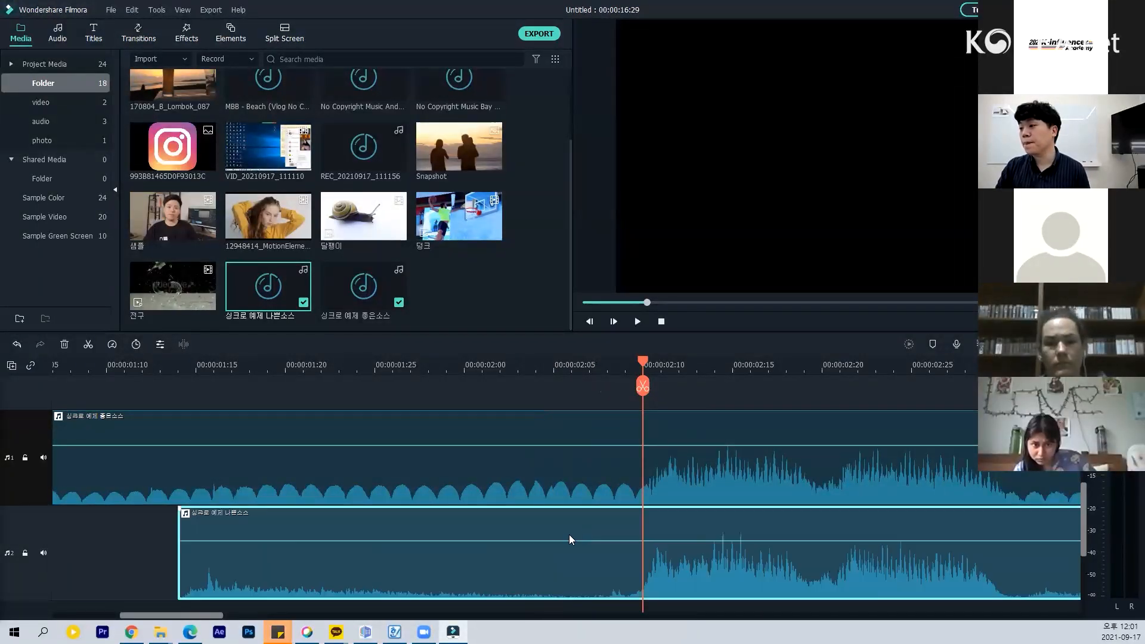
Play both aligned audio tracks from about 2 to 7.5 seconds to check their sync, and return the playhead to about 2 seconds
left_click(526, 357)
key("space")
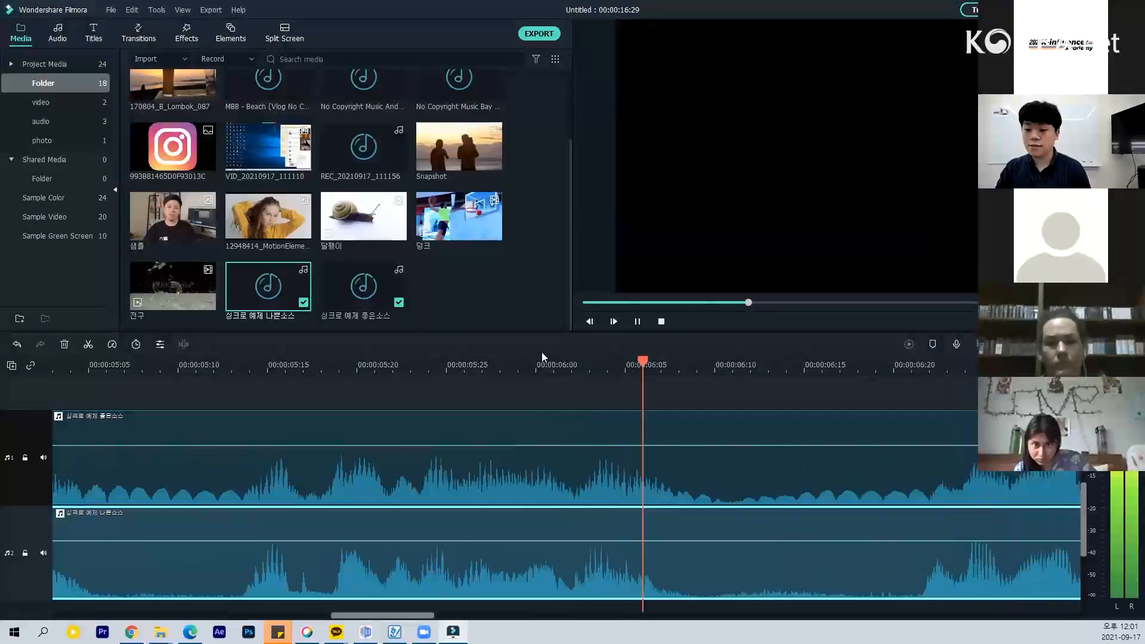
key("space")
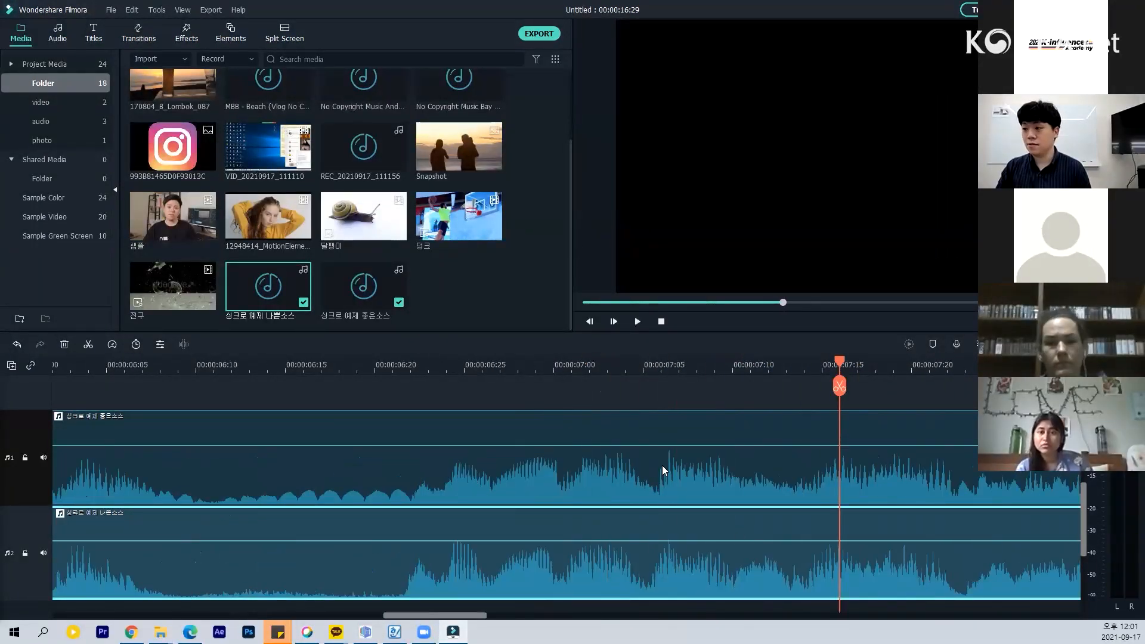
left_click_drag(631, 358, 249, 358)
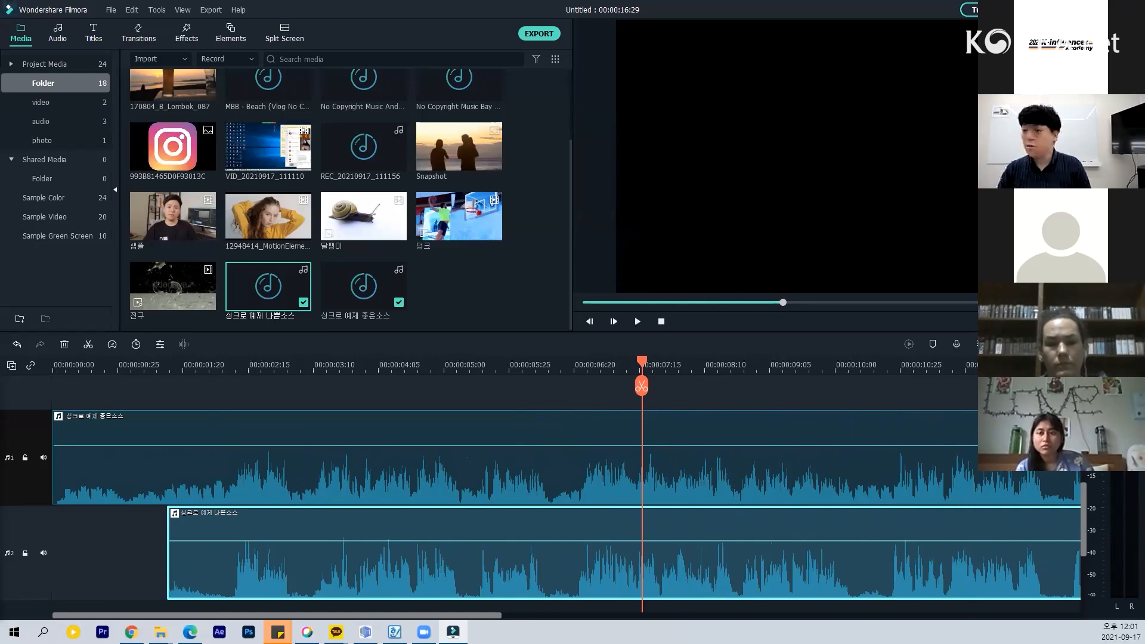
left_click(191, 366)
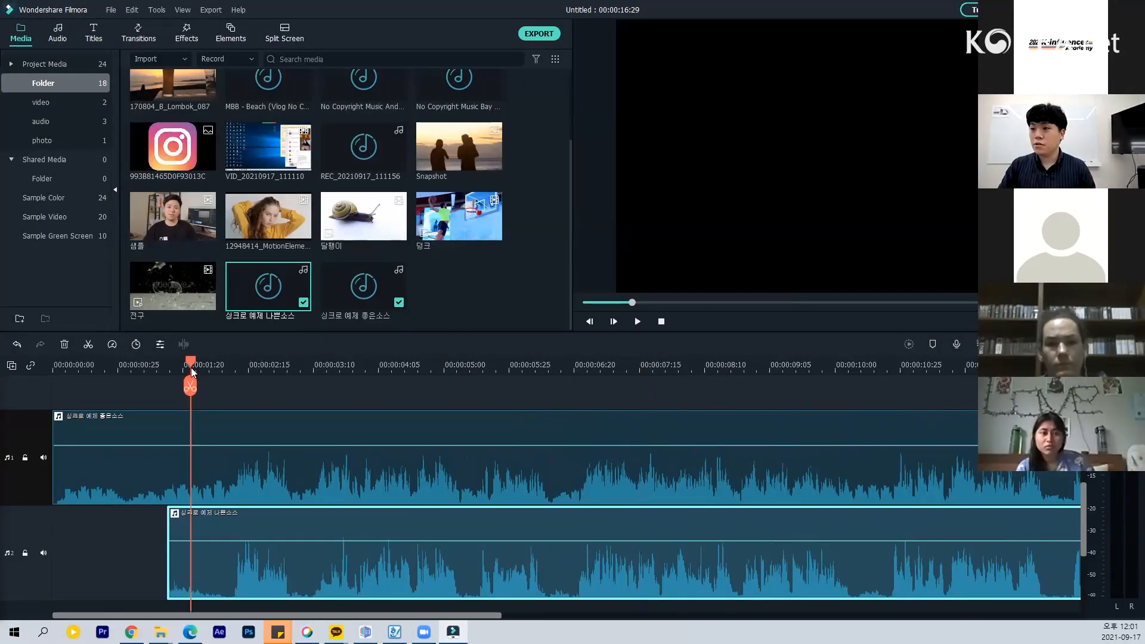
left_click_drag(199, 366, 220, 366)
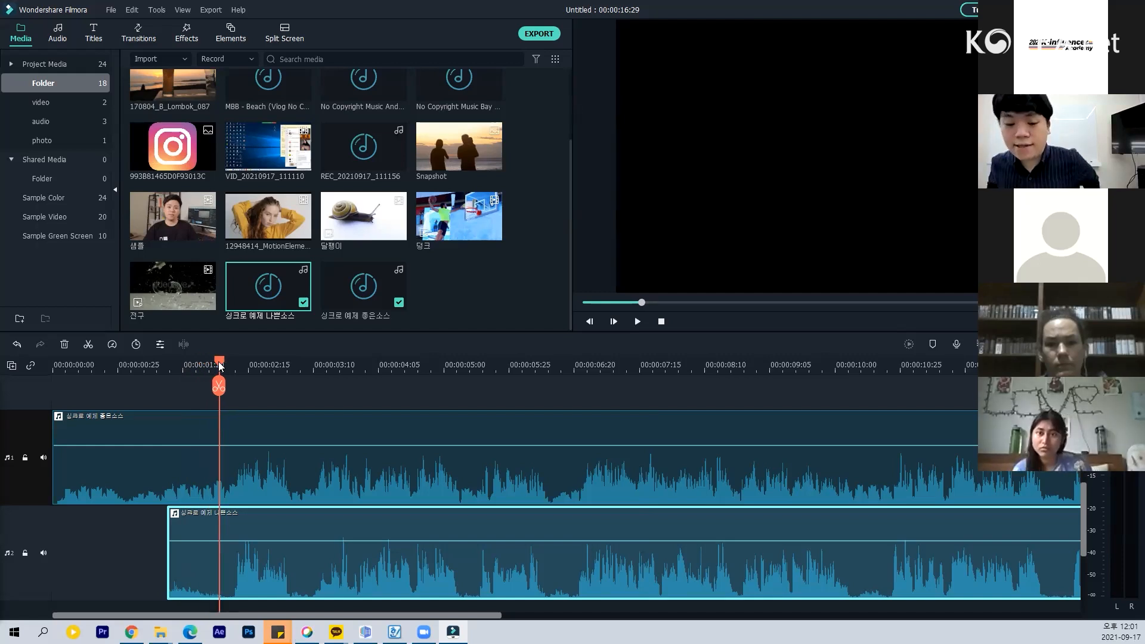
Delete all timeline clips and place 170804_B_Lombok_087 at the start of the first video track, keeping the 1920 x 1080 30fps project settings
key("ctrl+a")
key("Delete")
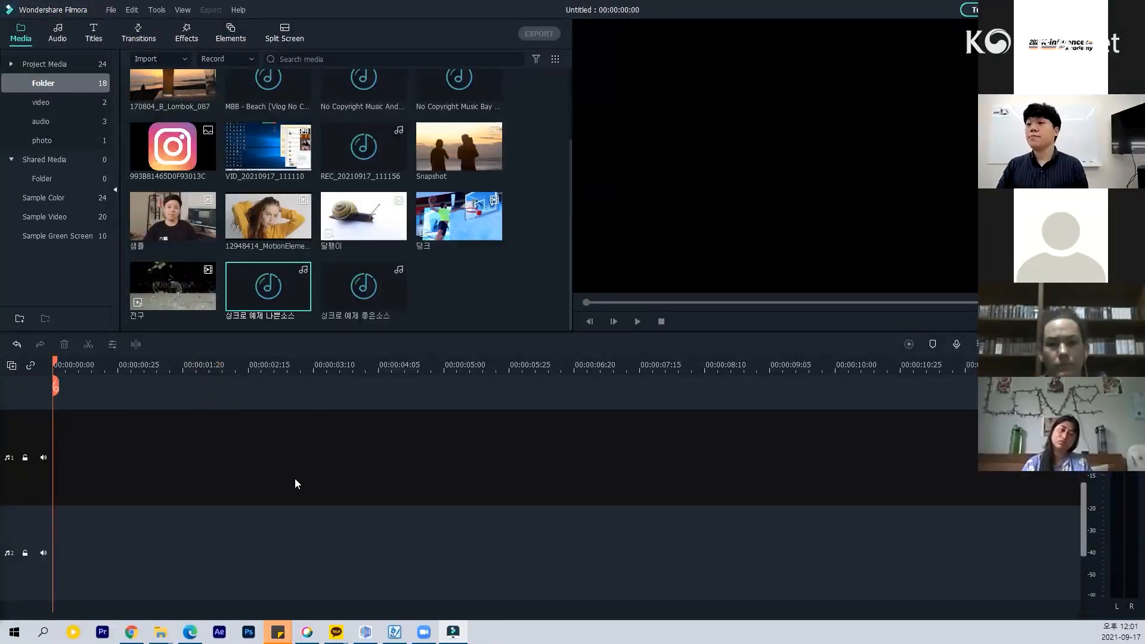
scroll(274, 230, "up", 2)
left_click_drag(203, 181, 67, 443)
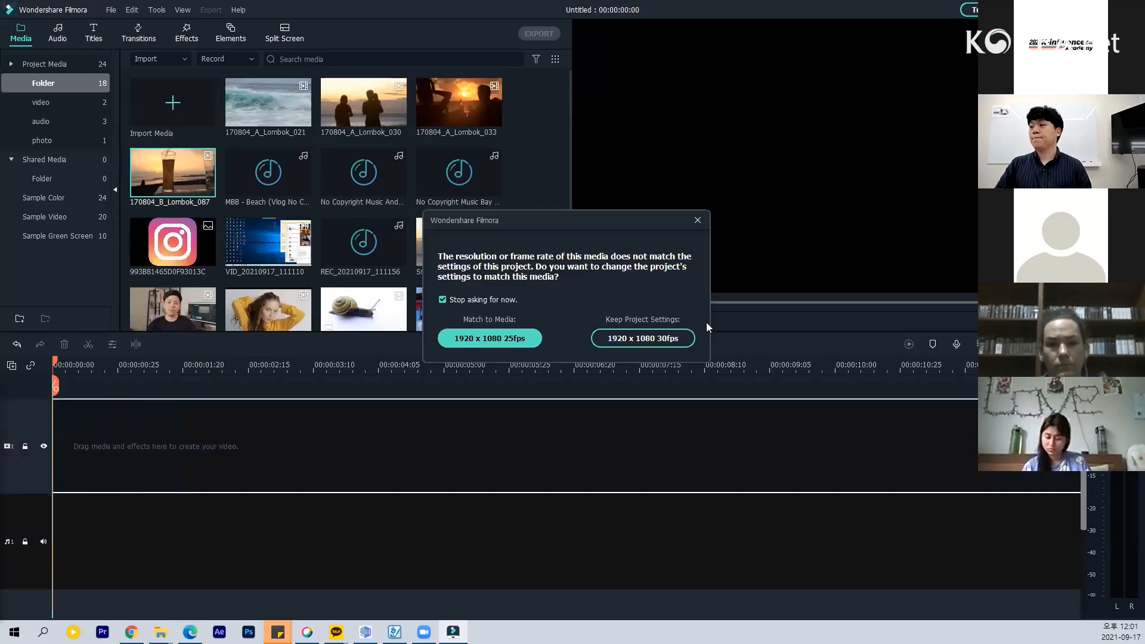
left_click(678, 335)
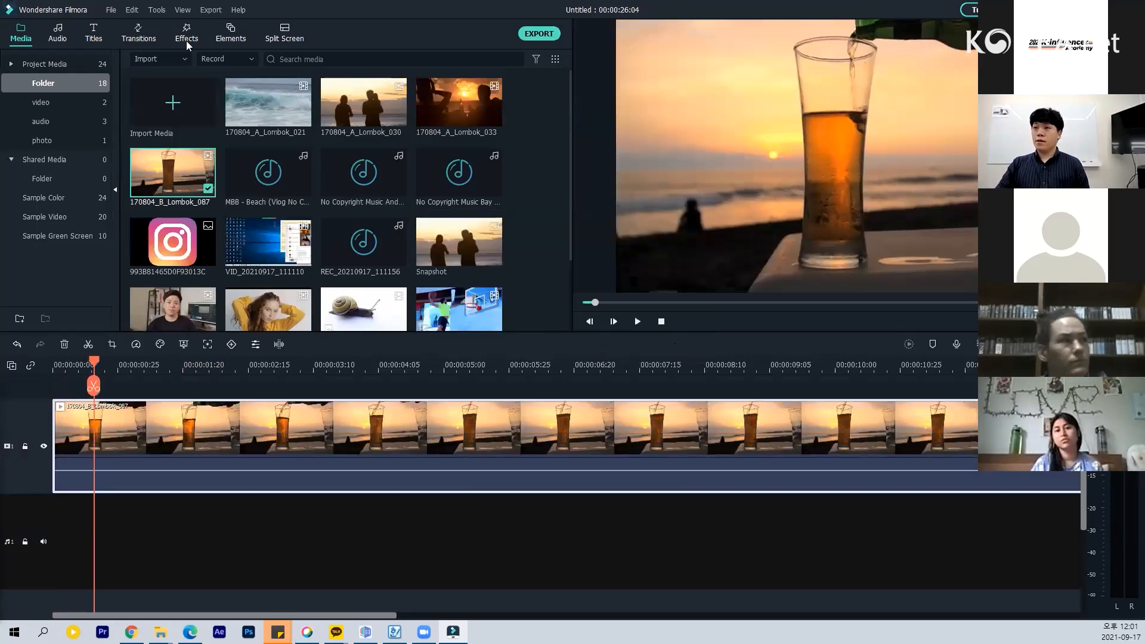
Browse the title templates in the Titles, Openers and Plain Text categories
left_click(93, 38)
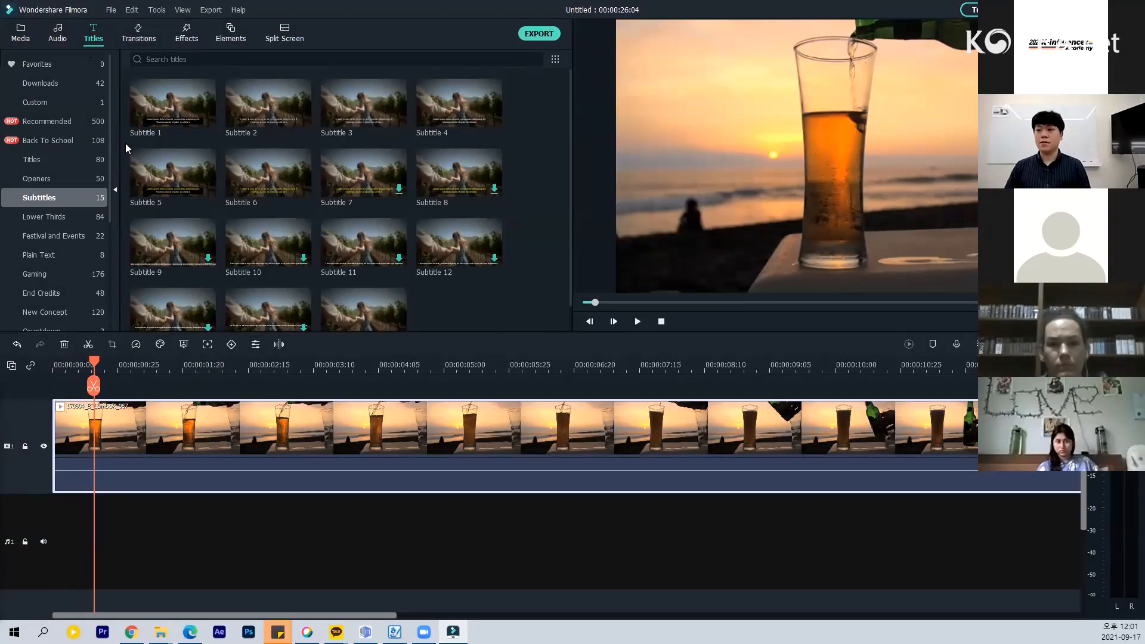
scroll(82, 229, "down", 1)
scroll(79, 263, "up", 1)
left_click(57, 162)
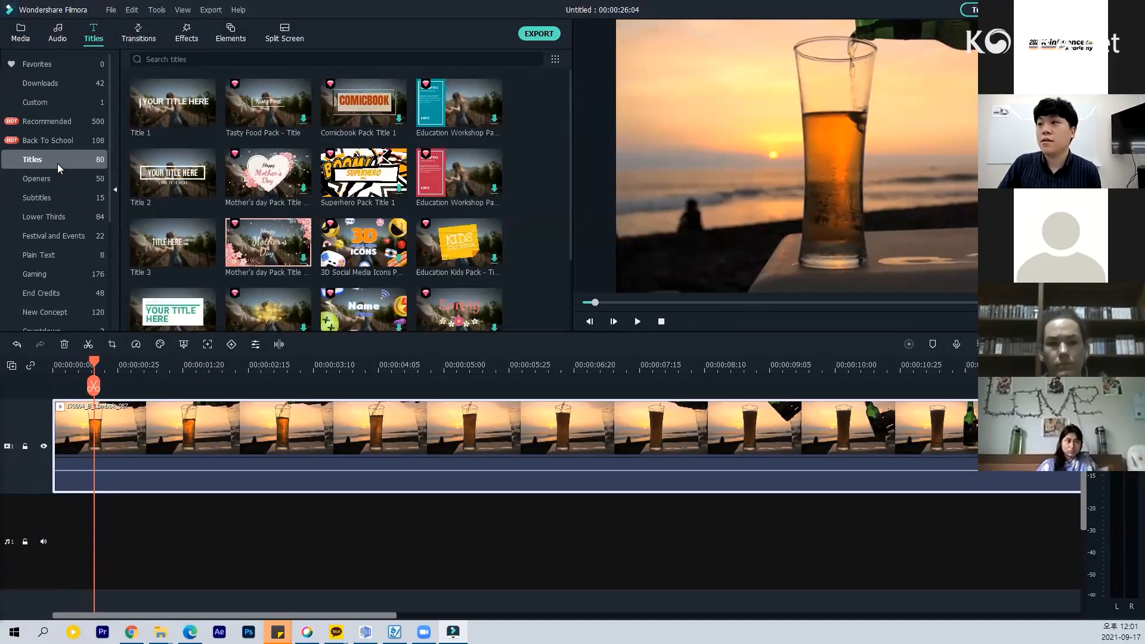
left_click(61, 181)
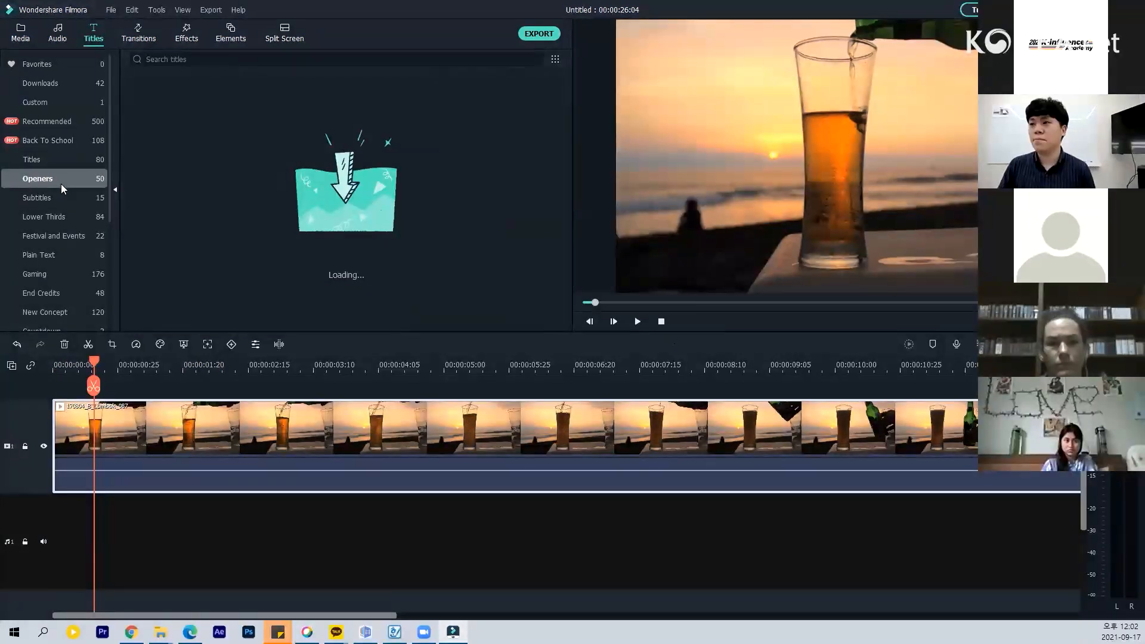
scroll(90, 190, "down", 1)
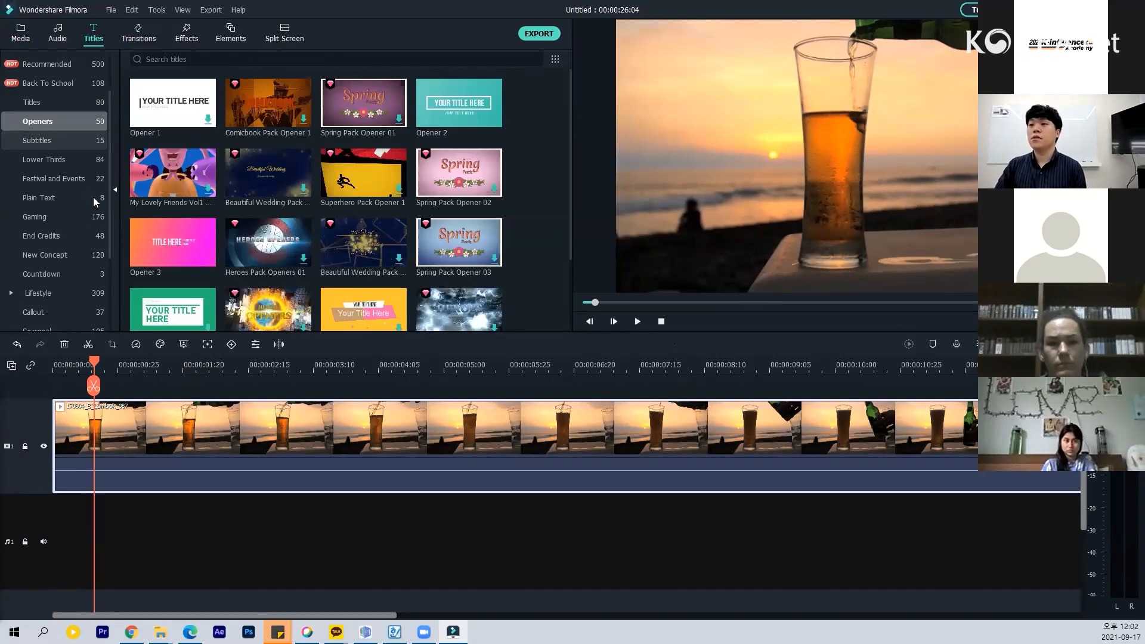
left_click(64, 199)
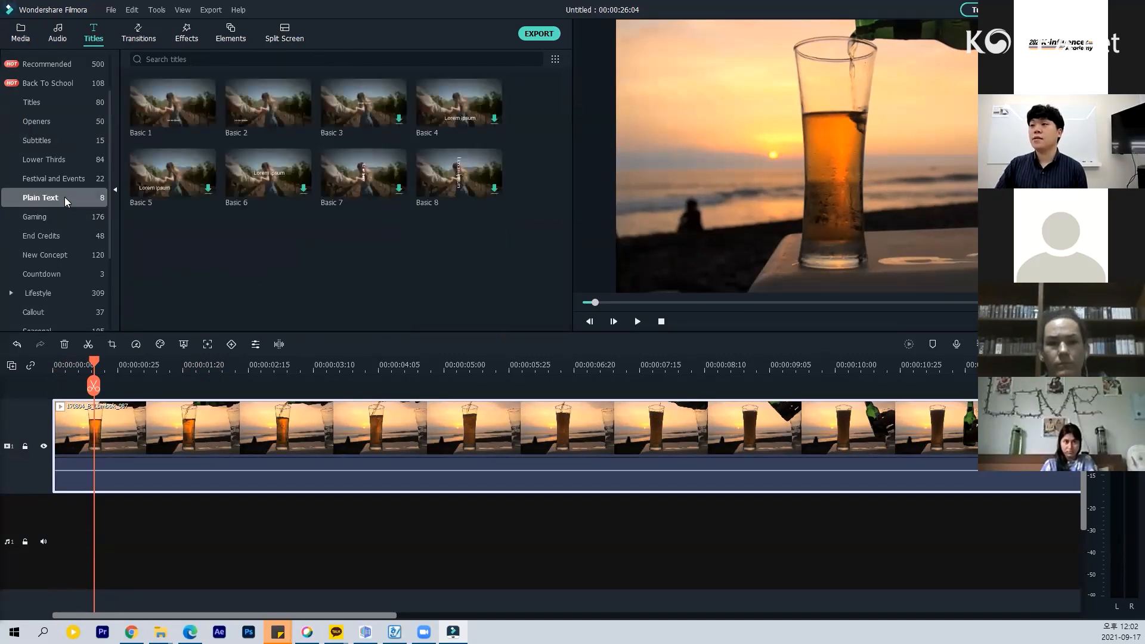
scroll(1091, 498, "up", 3)
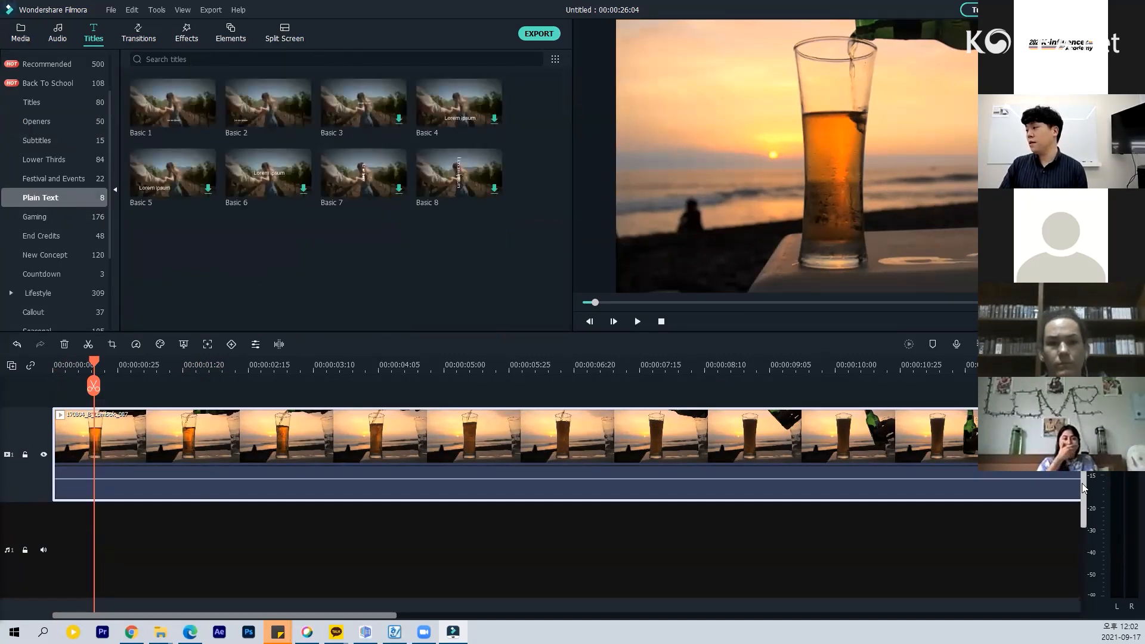
Preview the plain text template Basic 1, download Basic 3, and download and preview Subtitle 7 from the Subtitles category
mouse_move(196, 104)
left_click(149, 117)
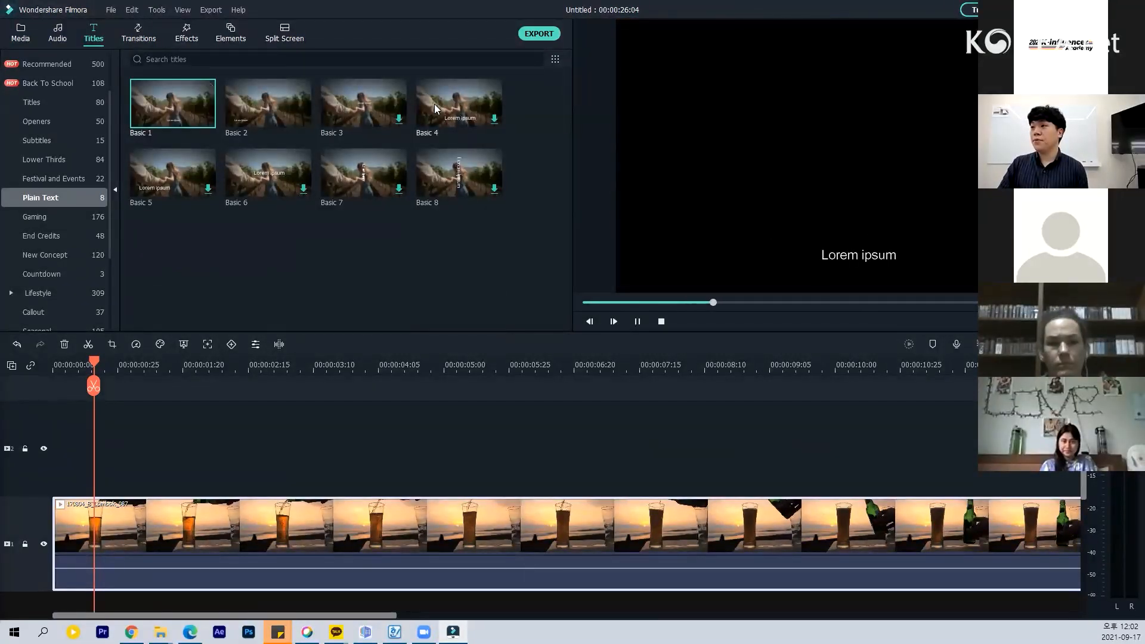
left_click(374, 105)
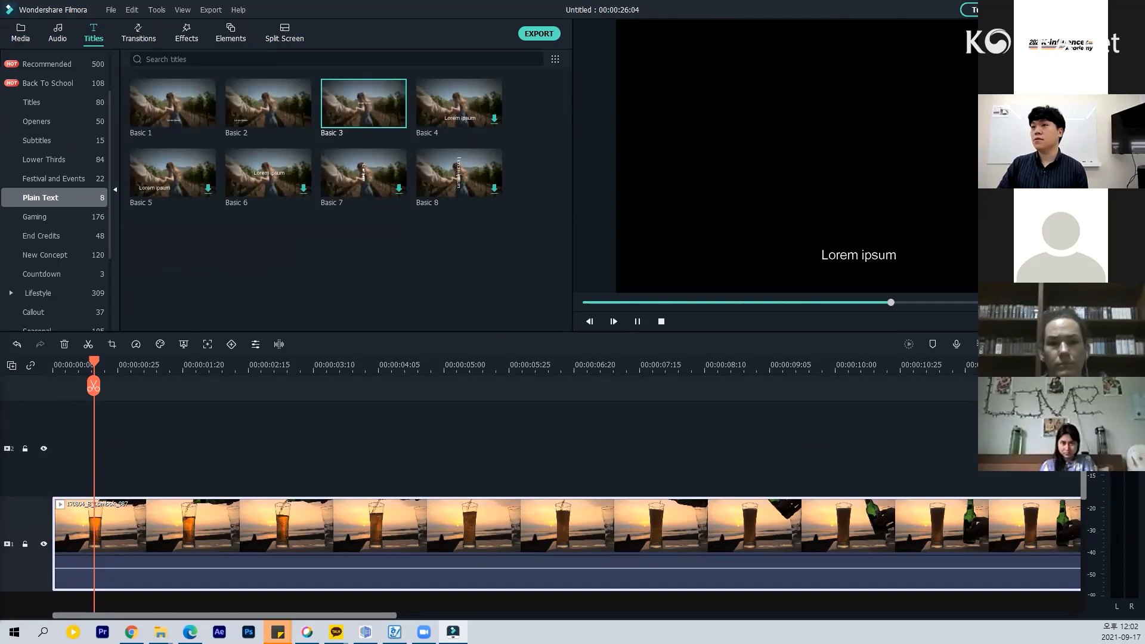
left_click(39, 140)
left_click(371, 190)
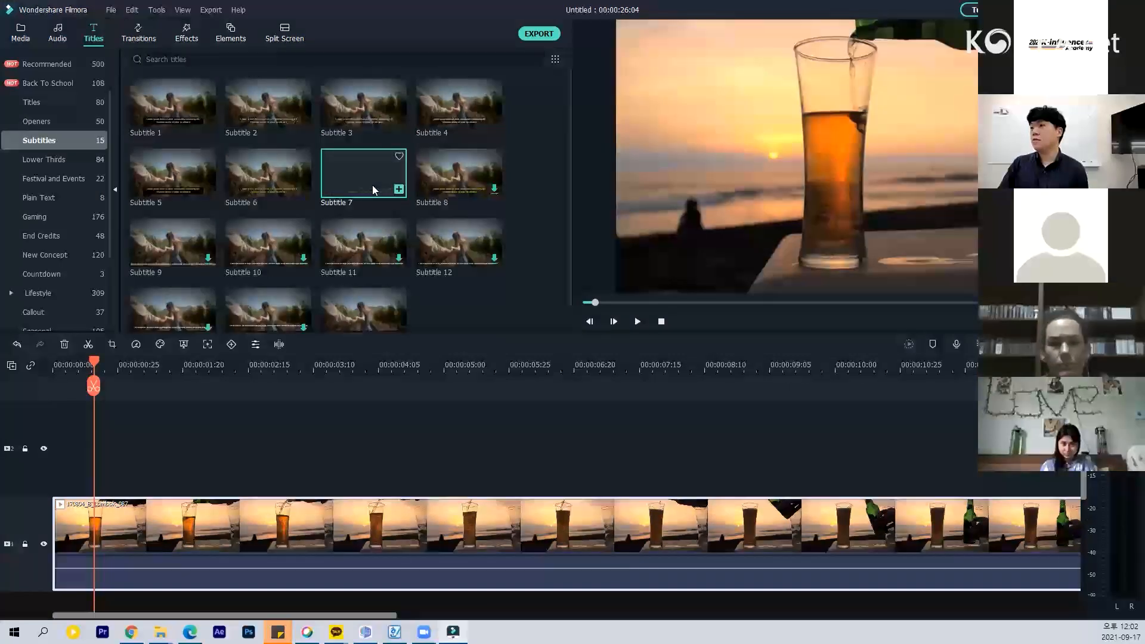
left_click(367, 191)
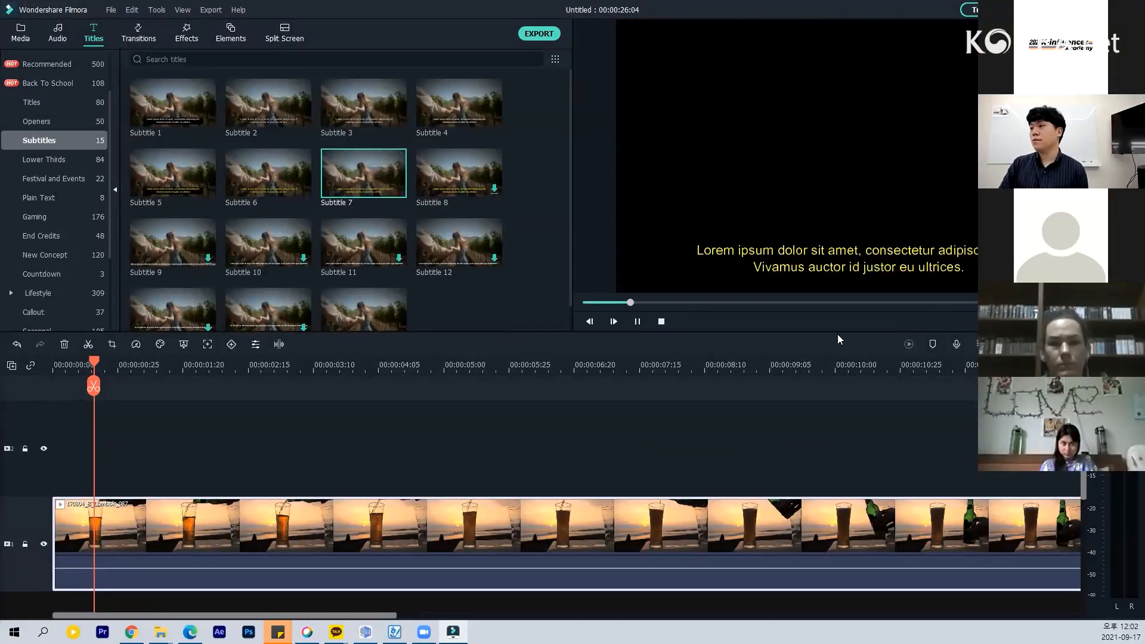
Preview the Lower Third 6 template and look through the rest of the Lower Thirds category
left_click(59, 160)
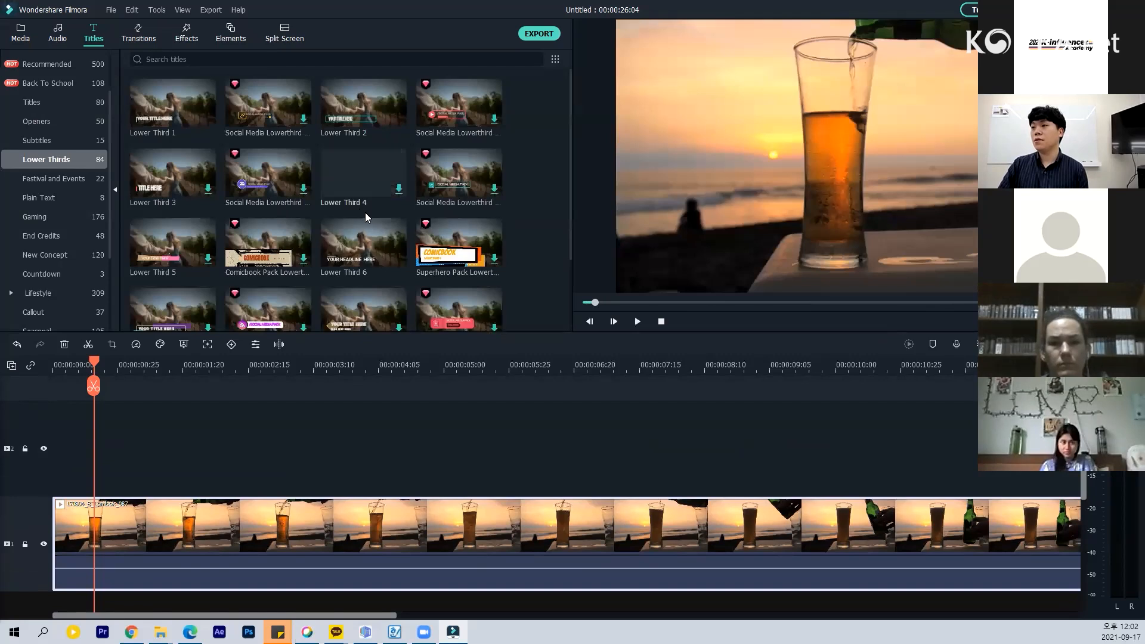
scroll(358, 208, "down", 3)
left_click(361, 175)
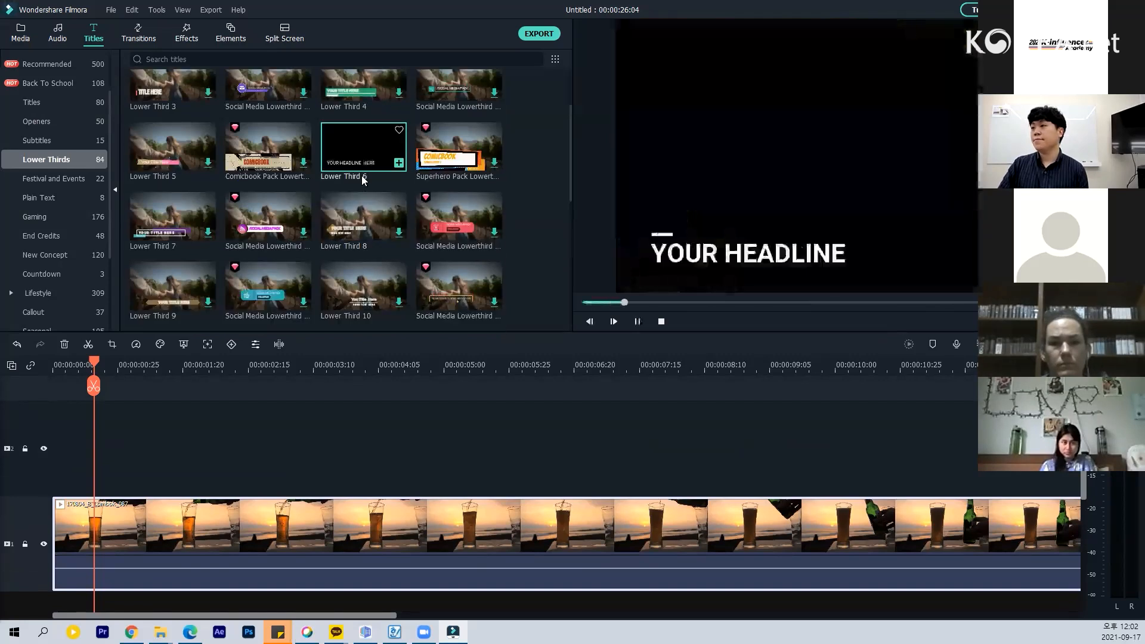
scroll(362, 235, "down", 5)
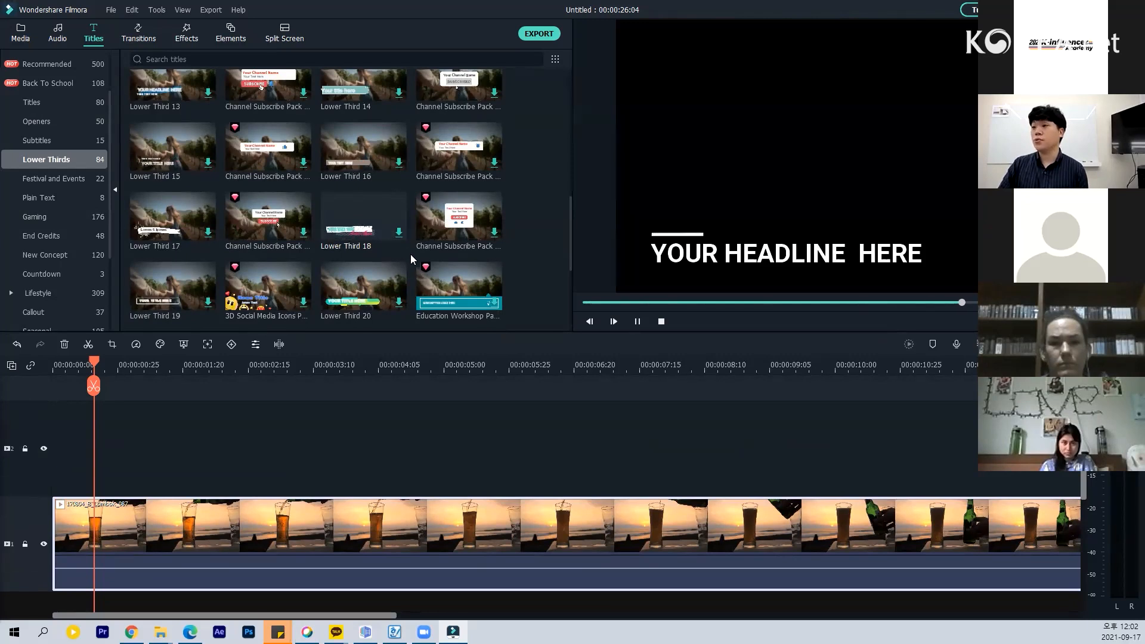
scroll(358, 239, "up", 10)
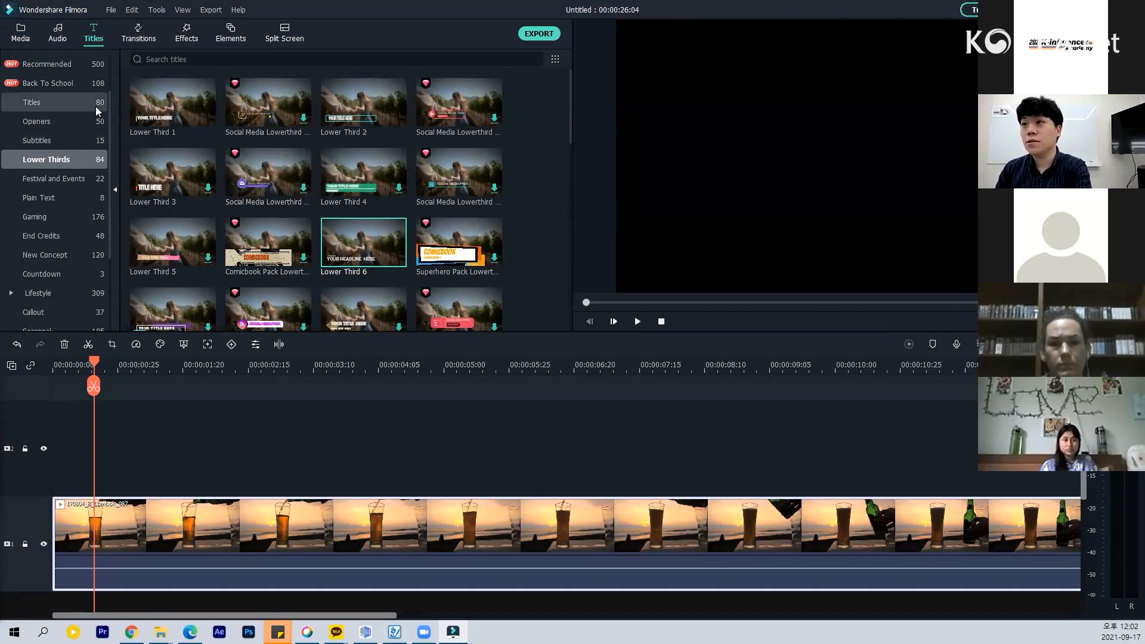
Filter the title templates to show only Free ones and display the Openers category
left_click(556, 59)
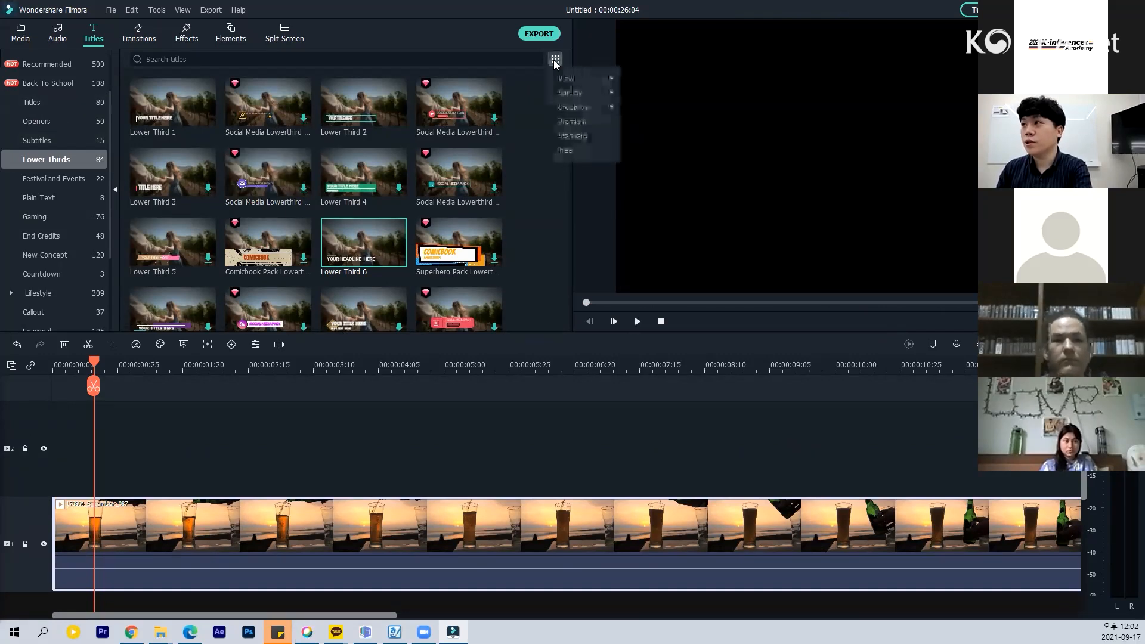
left_click(565, 150)
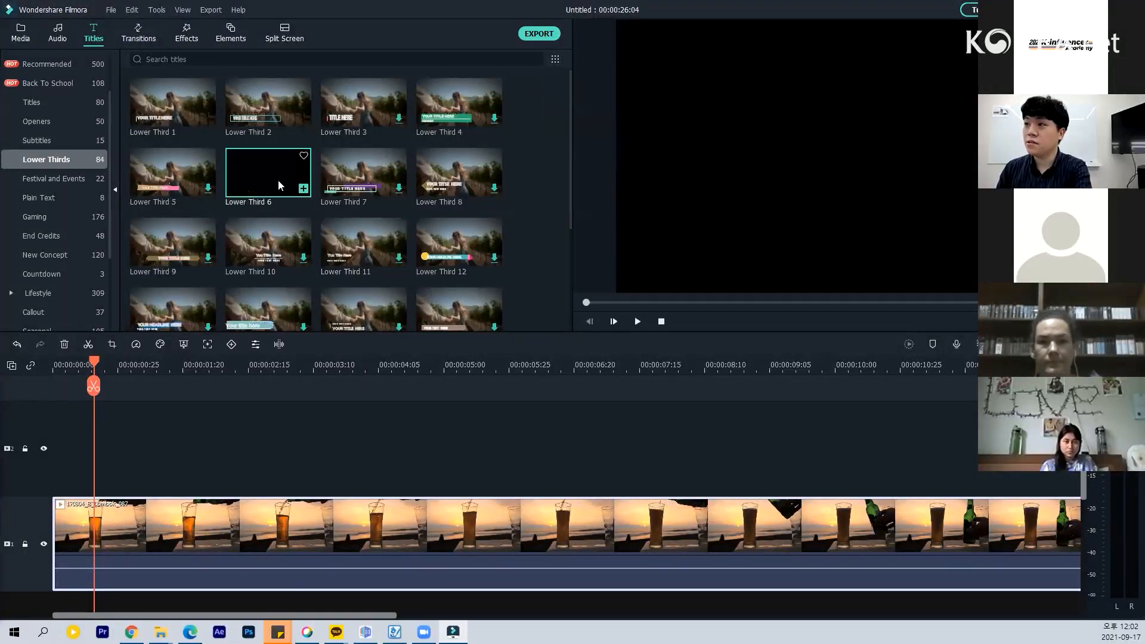
left_click(55, 137)
left_click(59, 123)
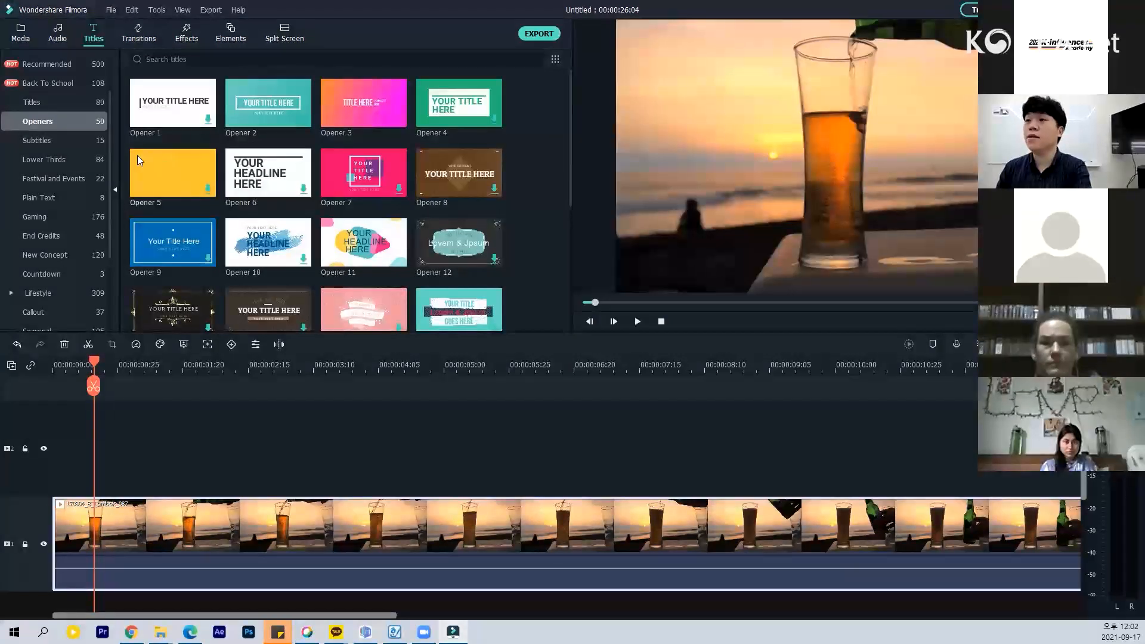
left_click(555, 60)
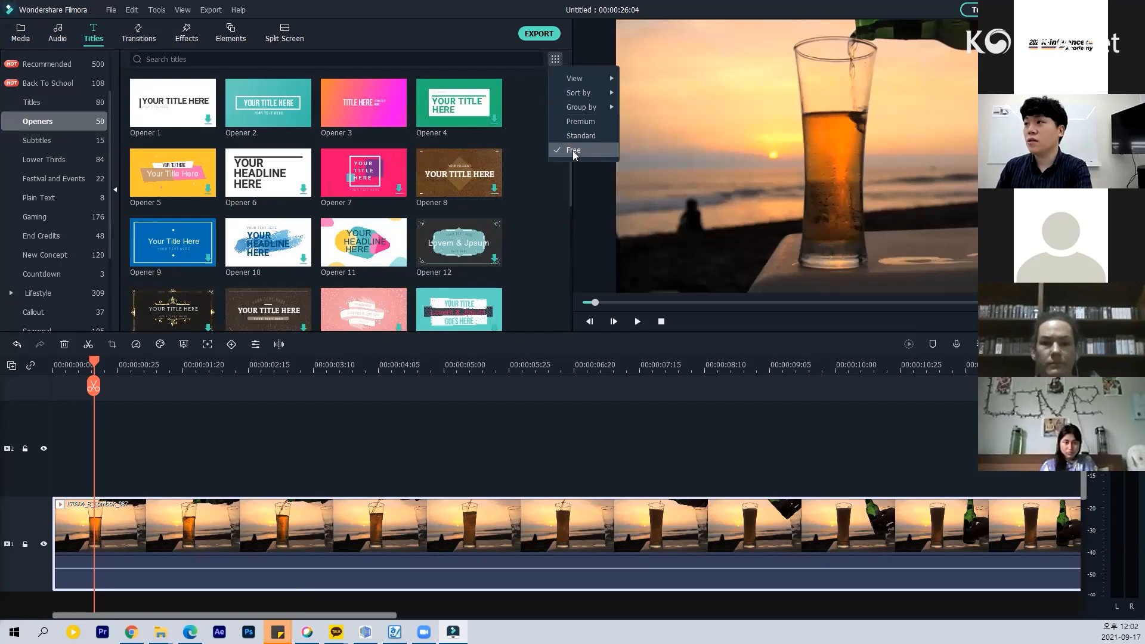
Preview the free opener templates Opener 5 and Opener 11, and look through the remaining openers
left_click(178, 176)
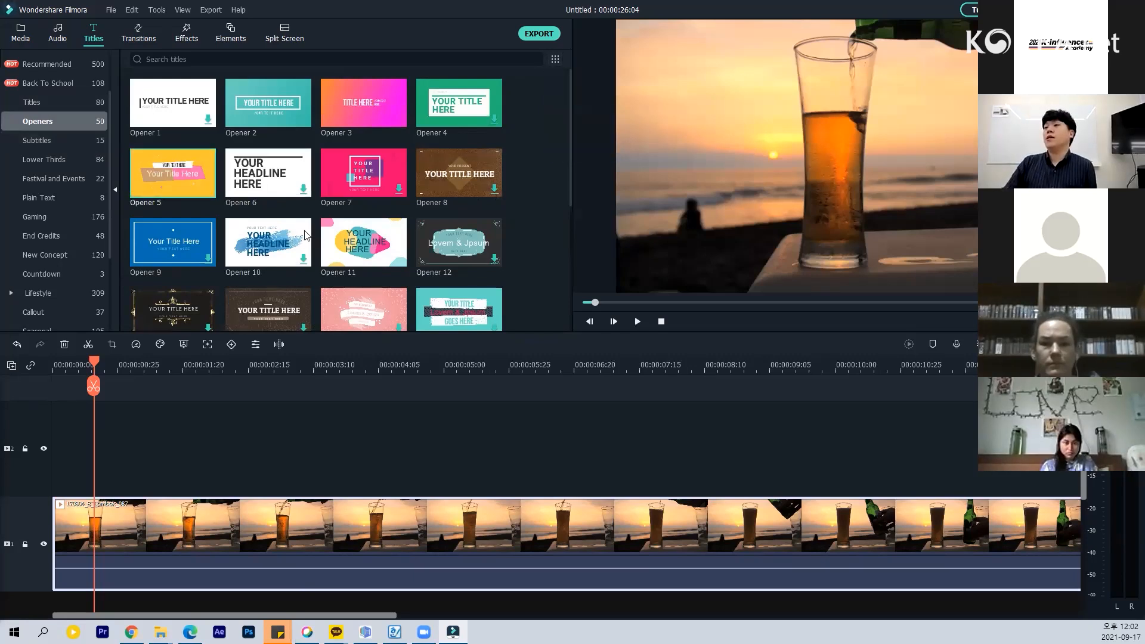
left_click(363, 245)
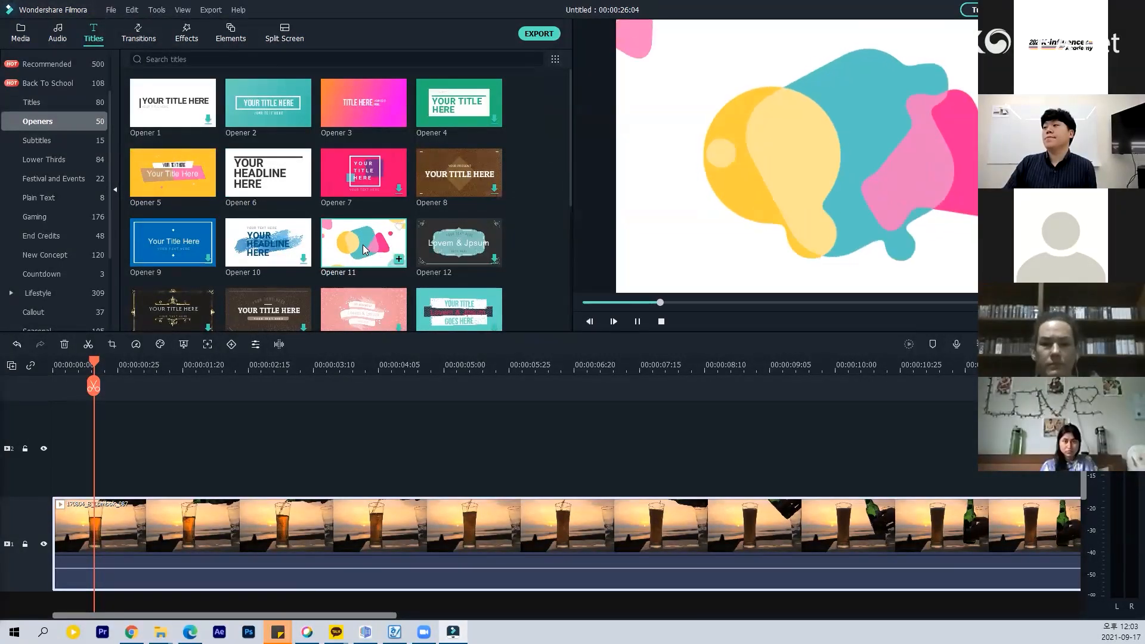
scroll(359, 221, "down", 3)
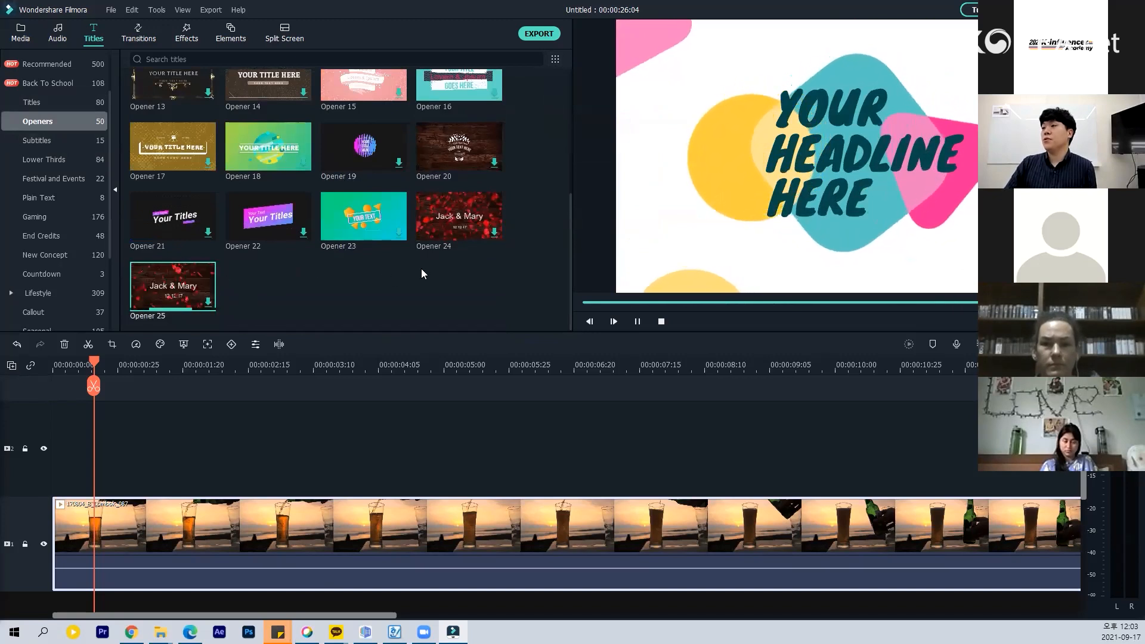
Add the plain text title Basic 1 at the playhead on the track above the video and extend its end to about 00:00:06:20
scroll(424, 256, "up", 3)
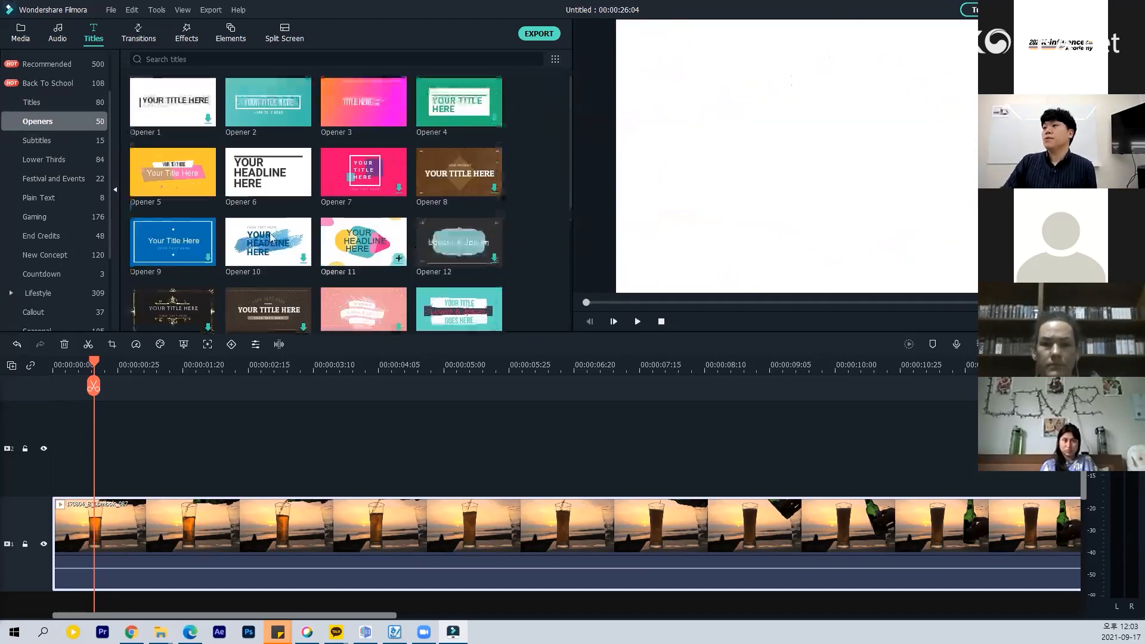
left_click(39, 203)
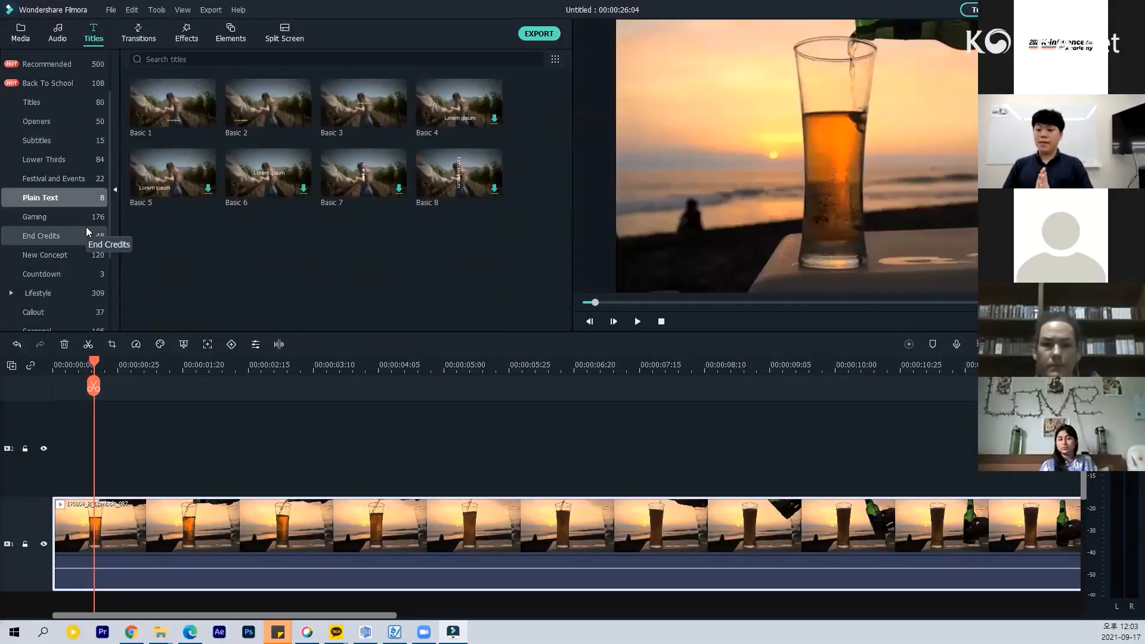
left_click_drag(182, 137, 103, 443)
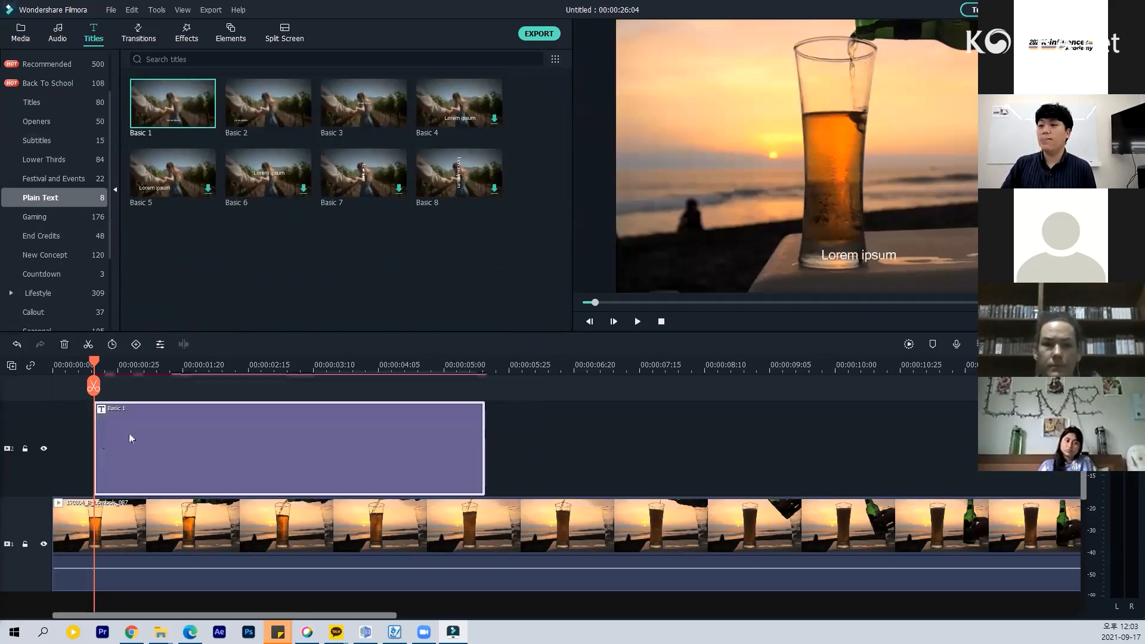
left_click_drag(98, 369, 206, 370)
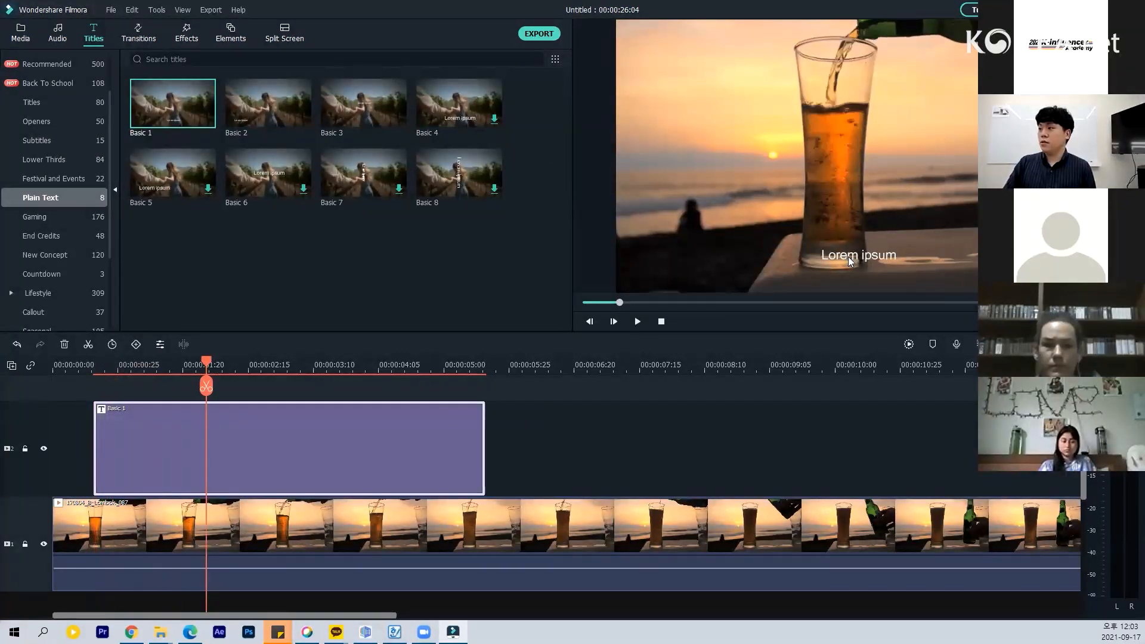
left_click_drag(486, 449, 575, 449)
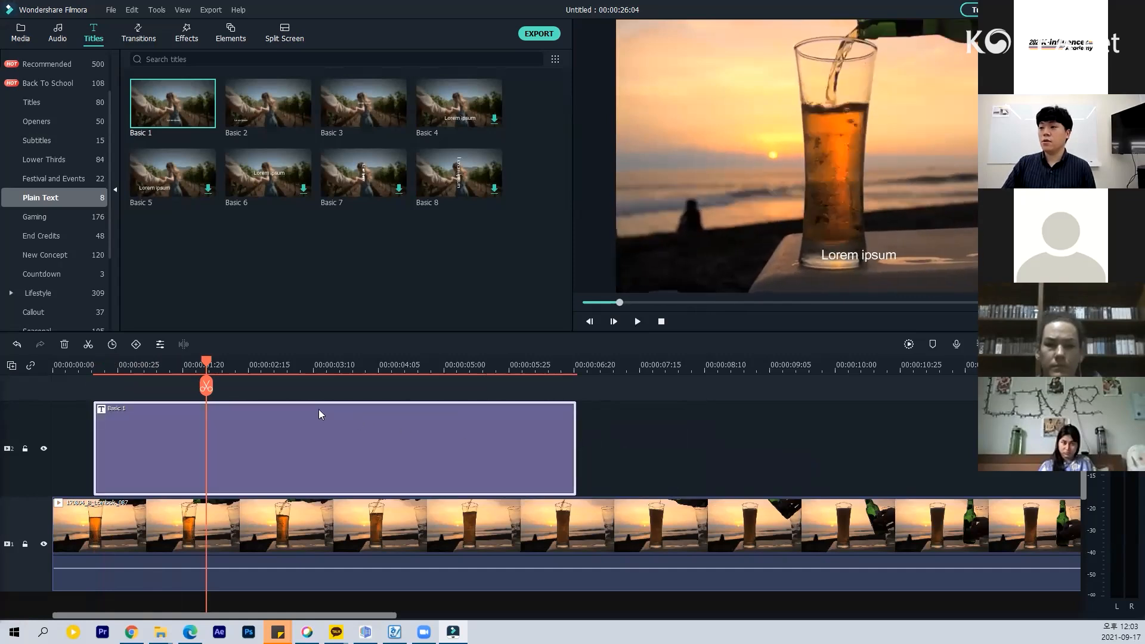
Open the Basic 1 title for editing and replace its placeholder text with "hello thisi is jokersmile"
double_click(293, 430)
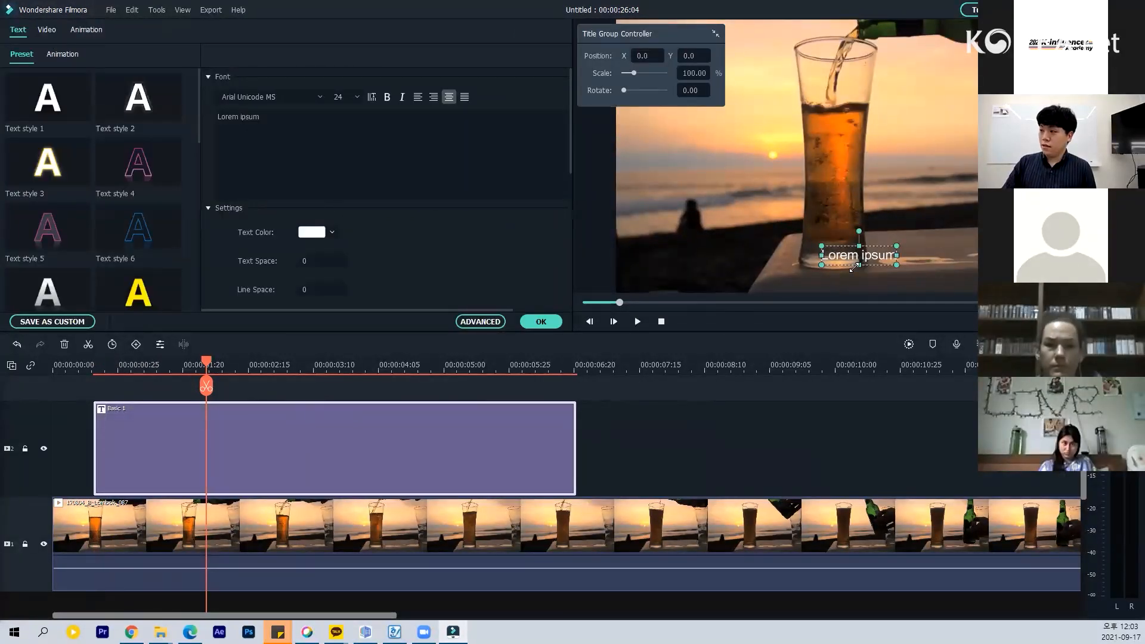
left_click(366, 119)
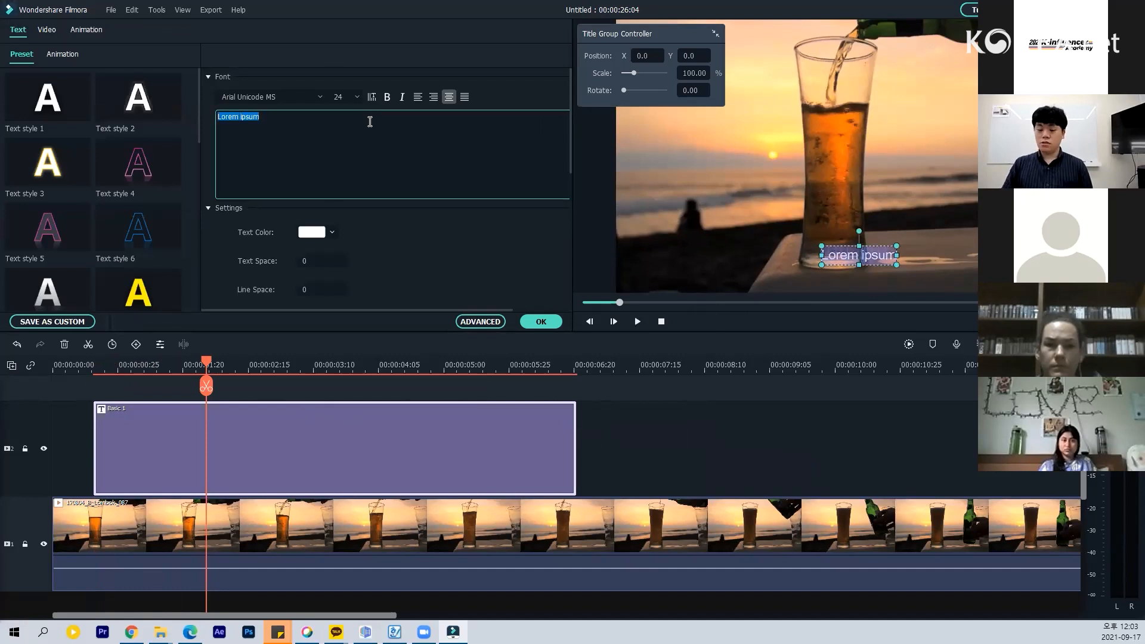
left_click(380, 124)
key("ctrl+a")
key("BackSpace")
type("hello thisi is joker")
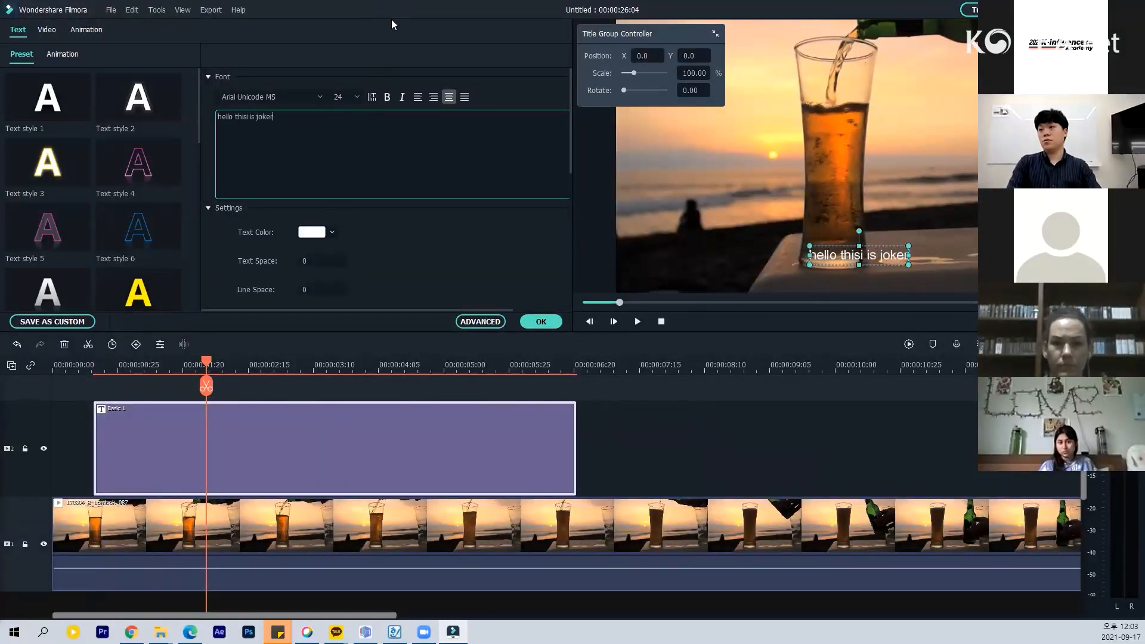
type("smile")
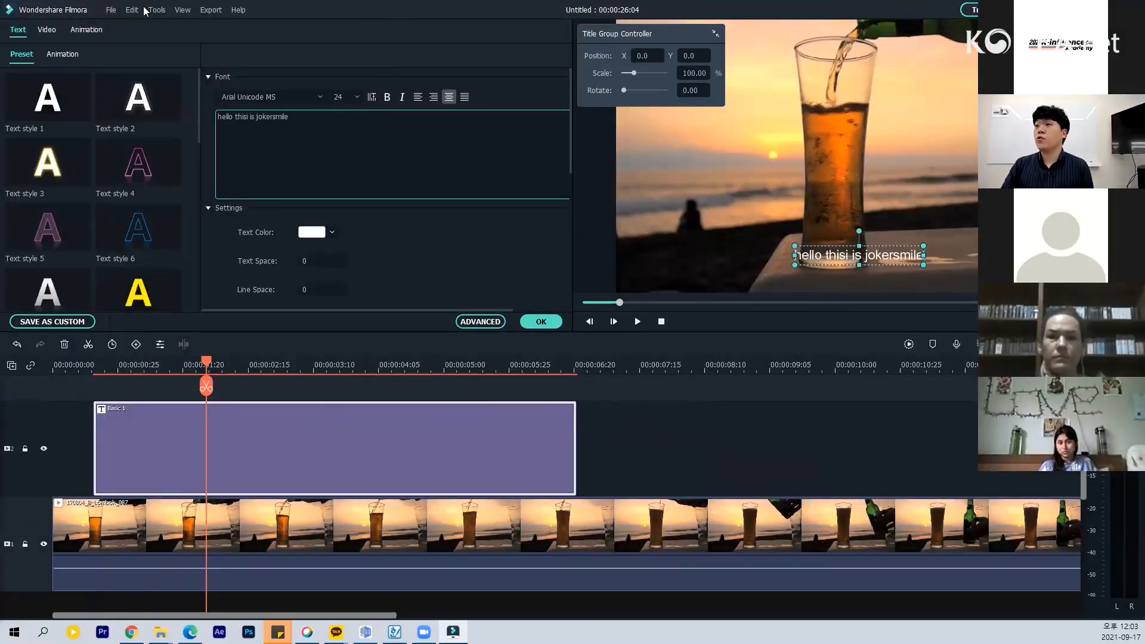
Look through the available fonts and set the title's font to CookieRun Black
left_click(317, 96)
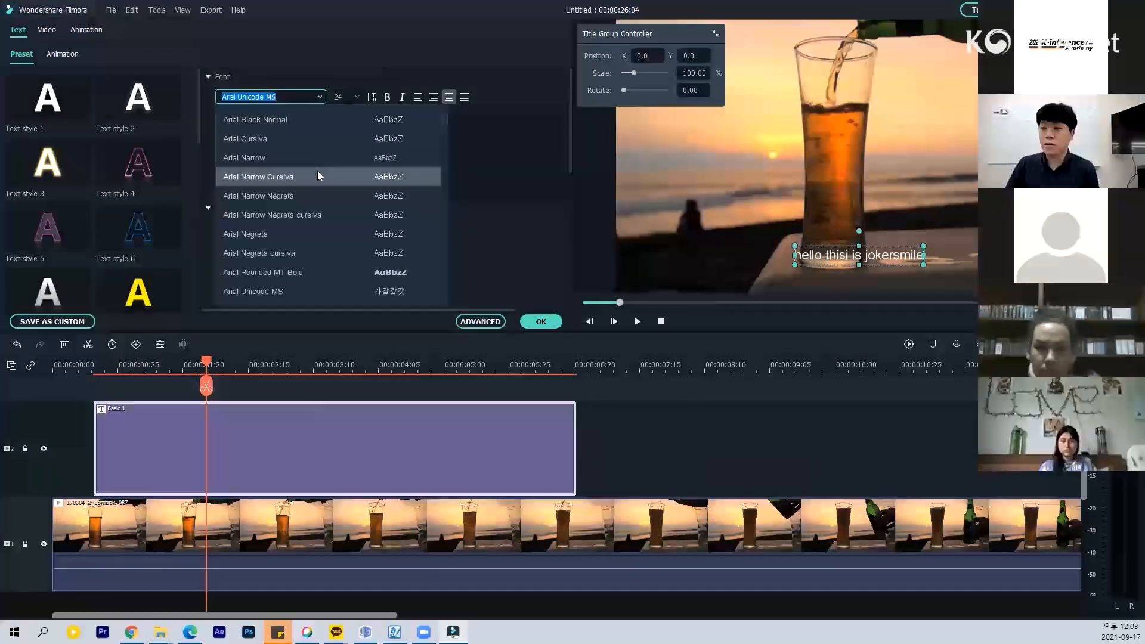
scroll(317, 179, "down", 1)
scroll(322, 197, "up", 3)
scroll(321, 179, "down", 3)
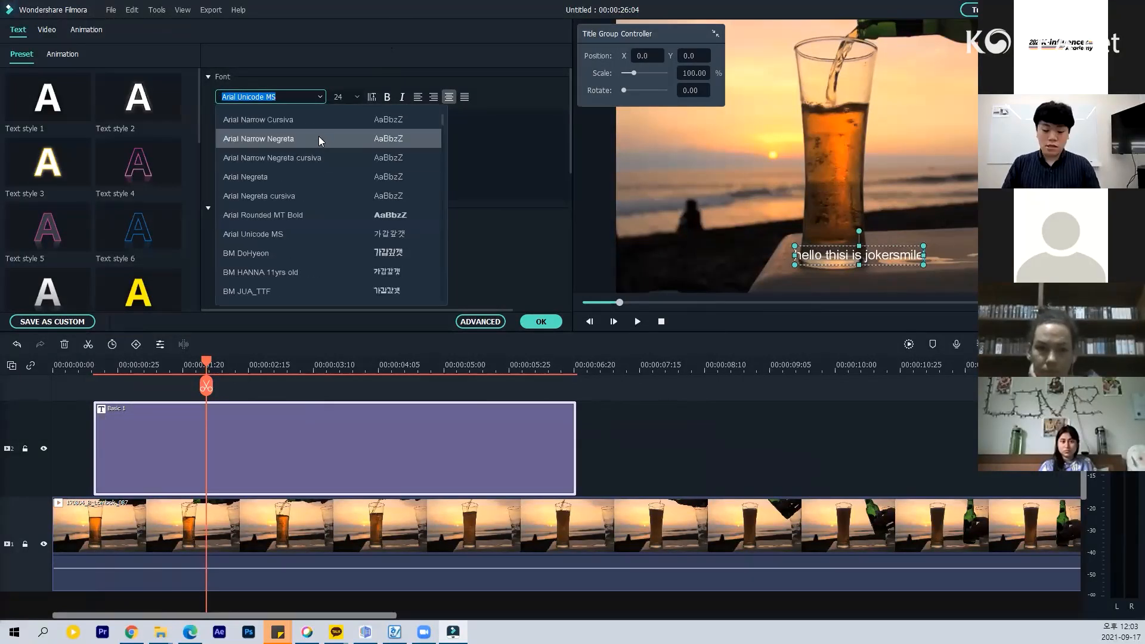
type("ci")
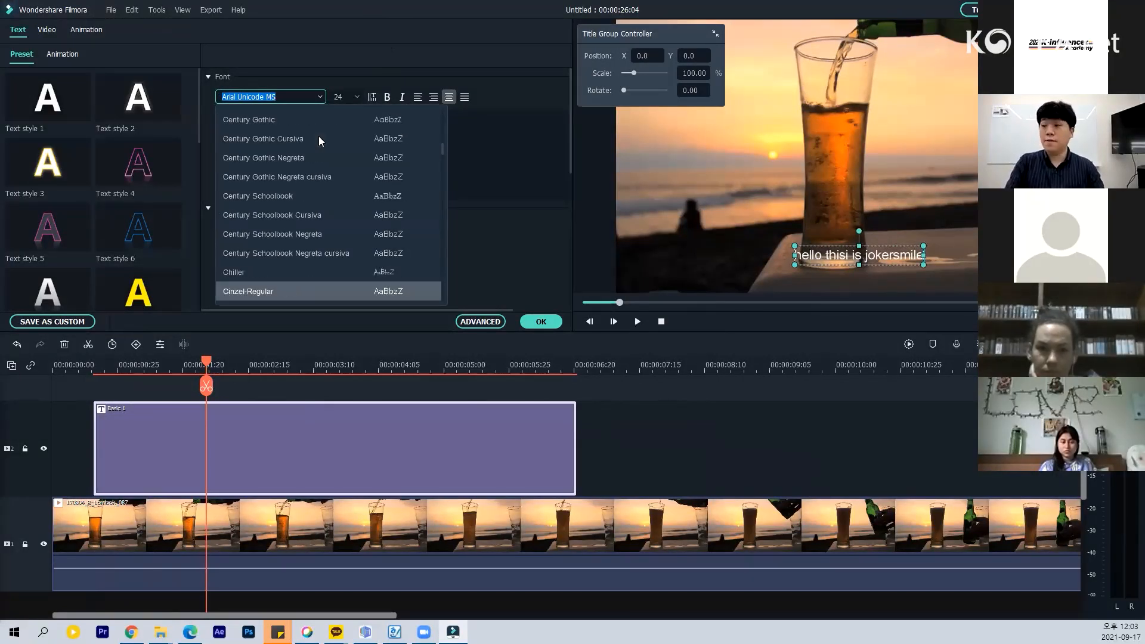
left_click(282, 97)
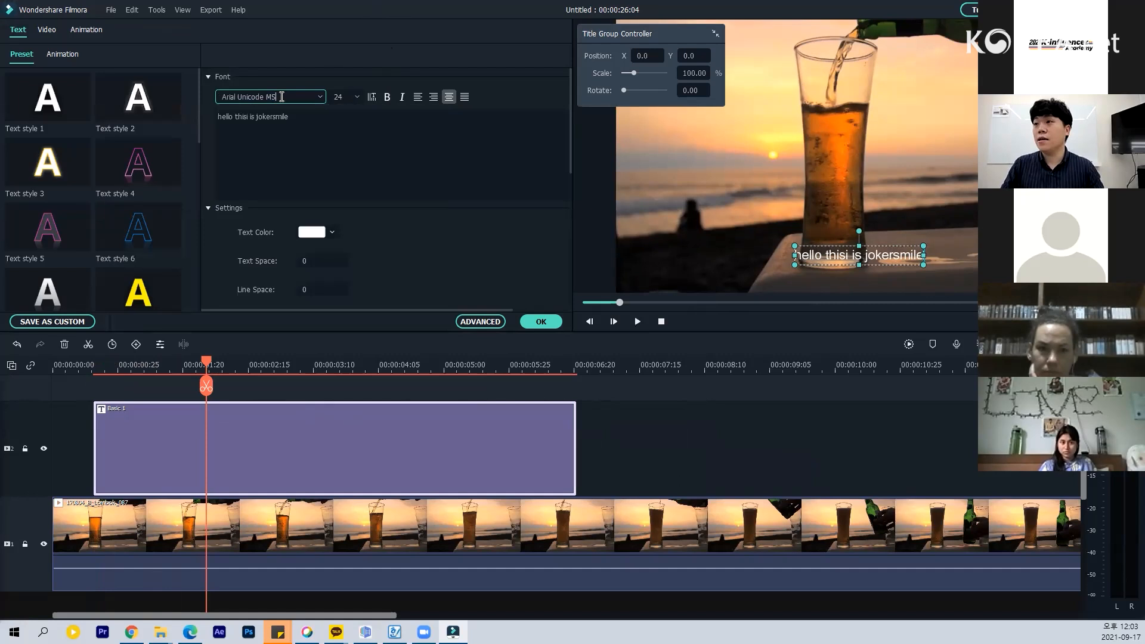
key("ctrl+a")
type("coo")
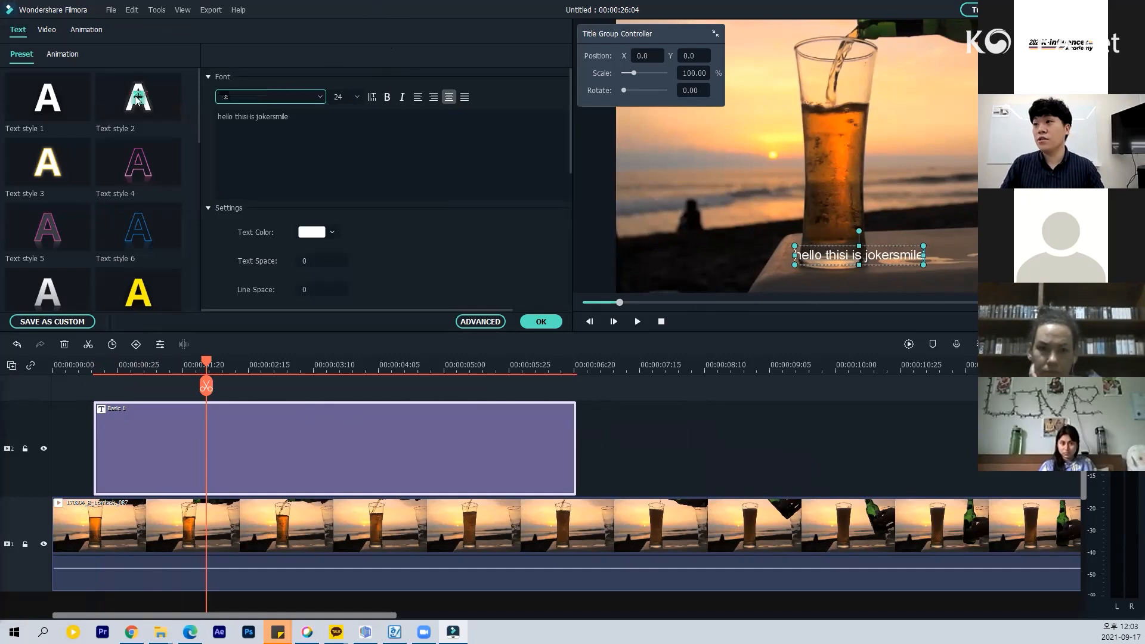
key("Return")
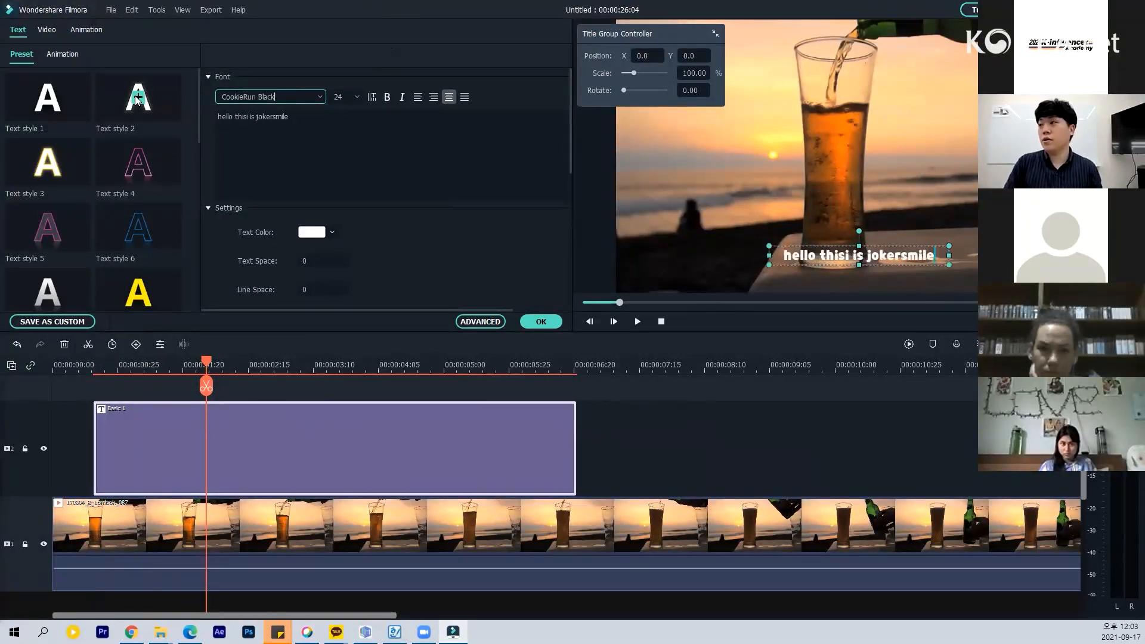
Try font size 62 on the title text, and settle on a size of 50
left_click(357, 98)
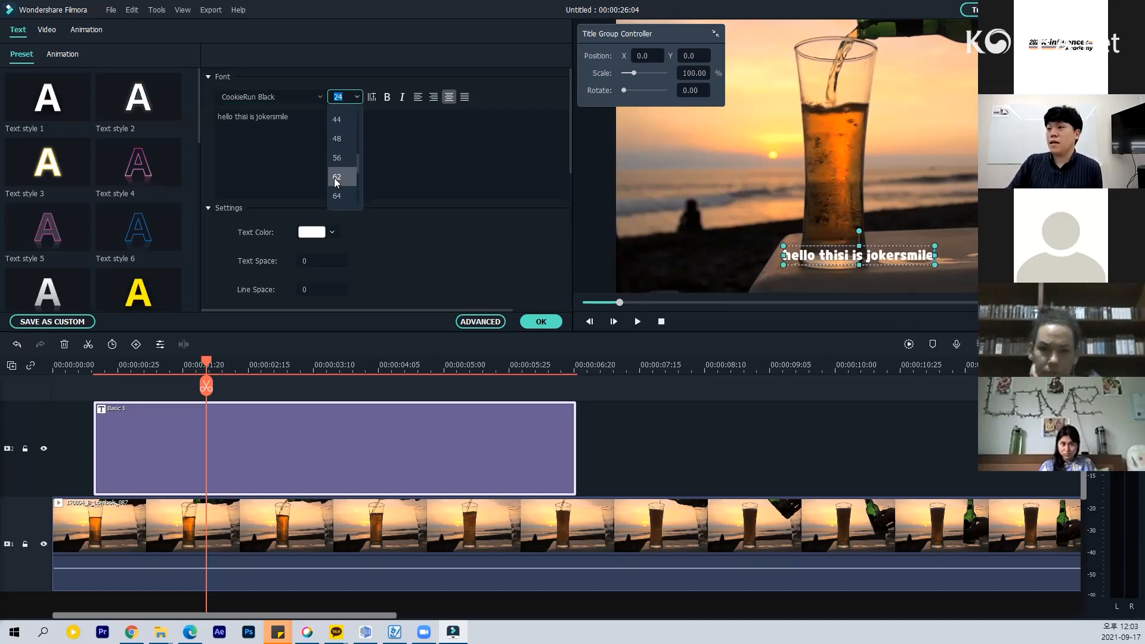
left_click(336, 177)
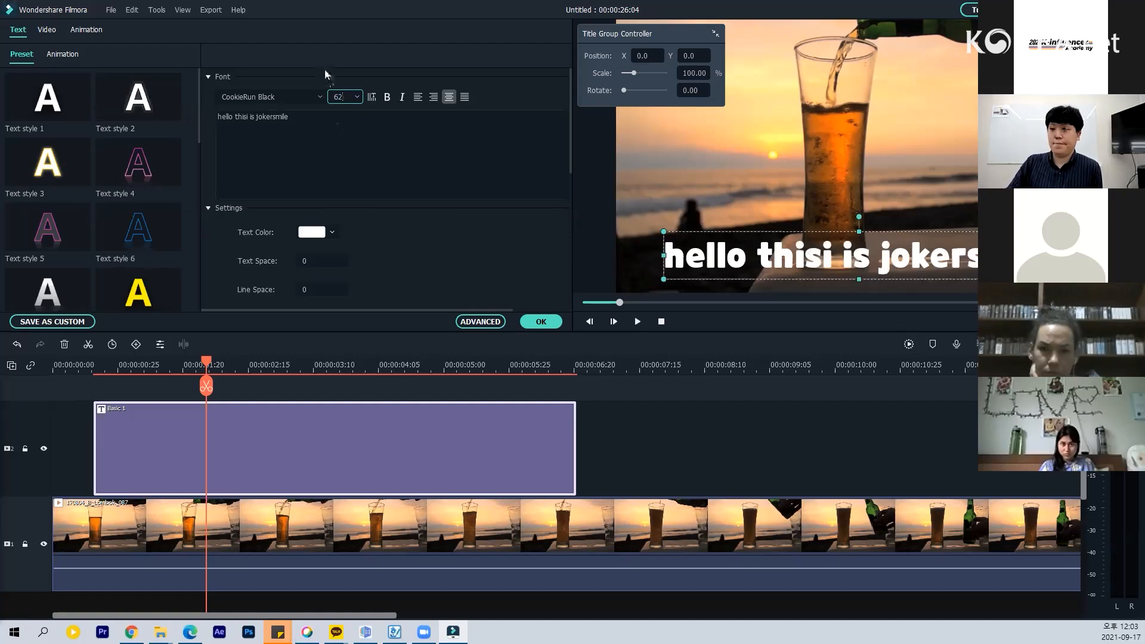
double_click(338, 96)
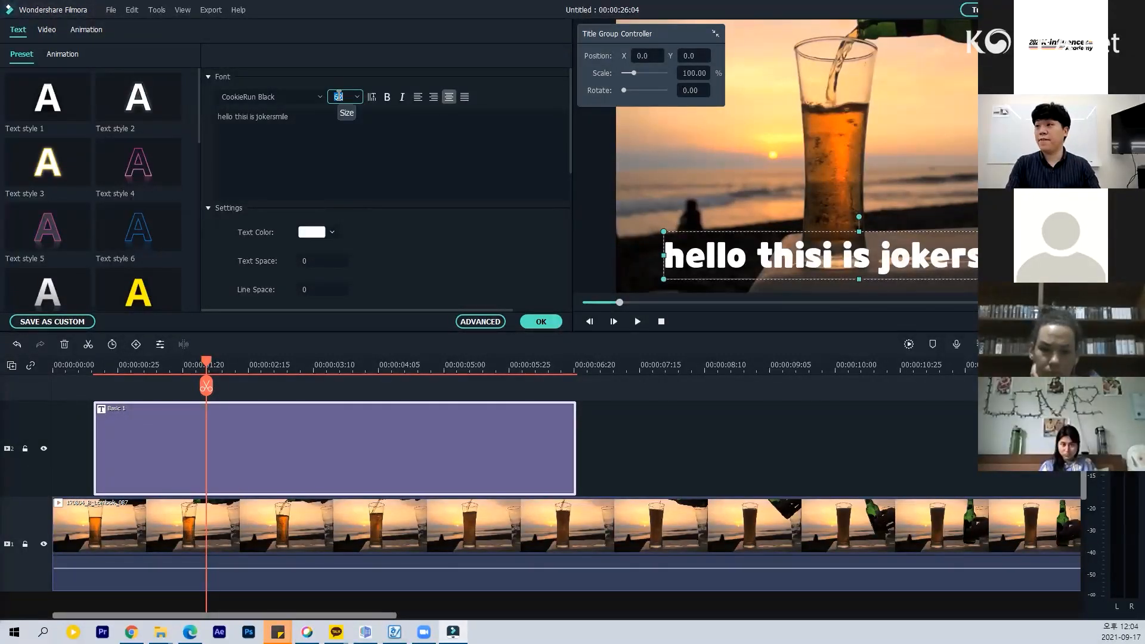
type("50")
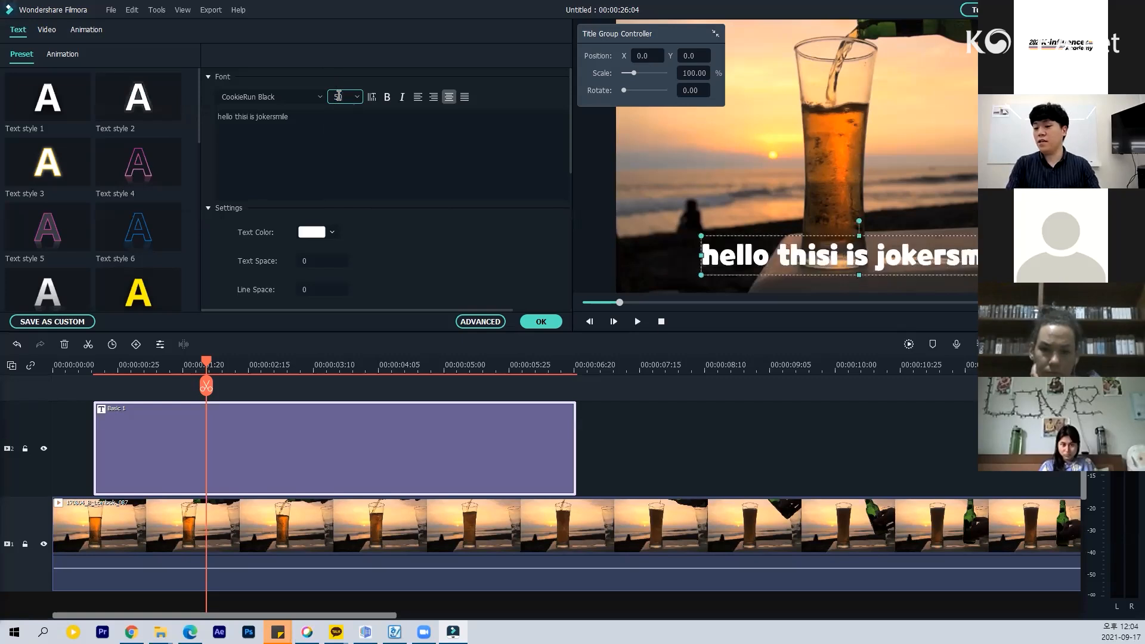
Try the bold, italic and alignment options on the title text, and return it to regular, centered text
left_click(390, 102)
left_click(389, 102)
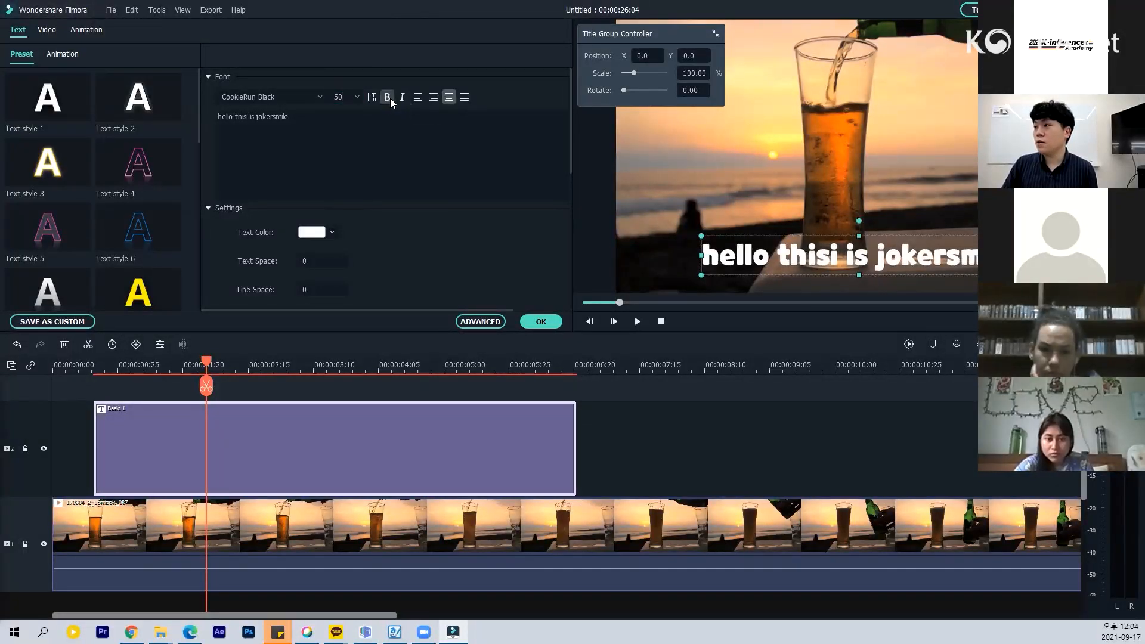
left_click(403, 102)
left_click(429, 99)
left_click(449, 98)
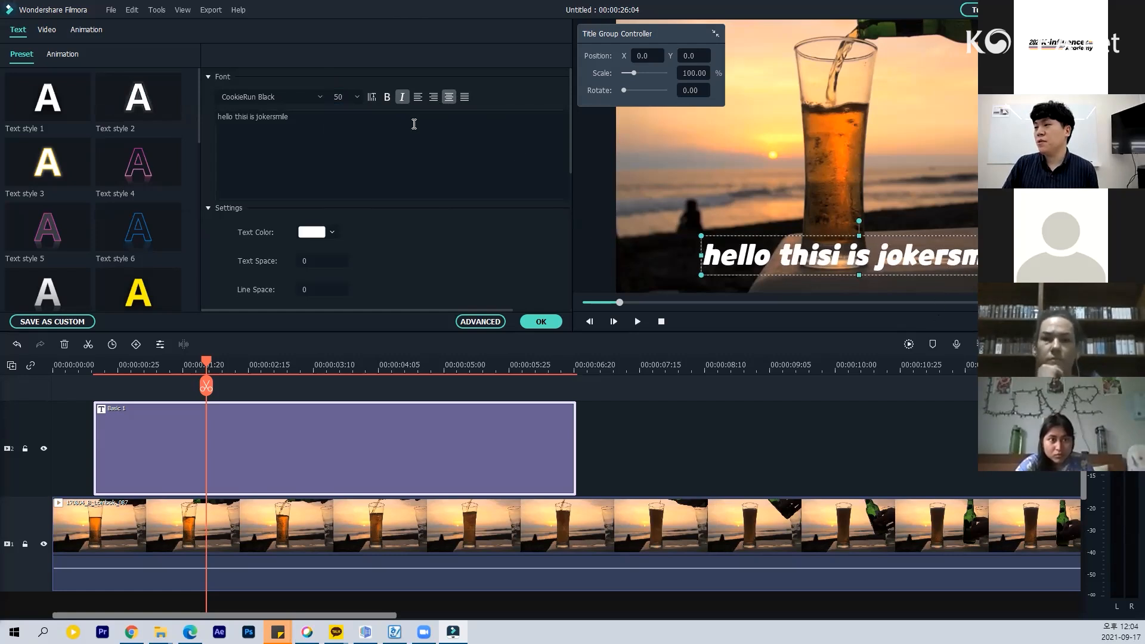
left_click(403, 98)
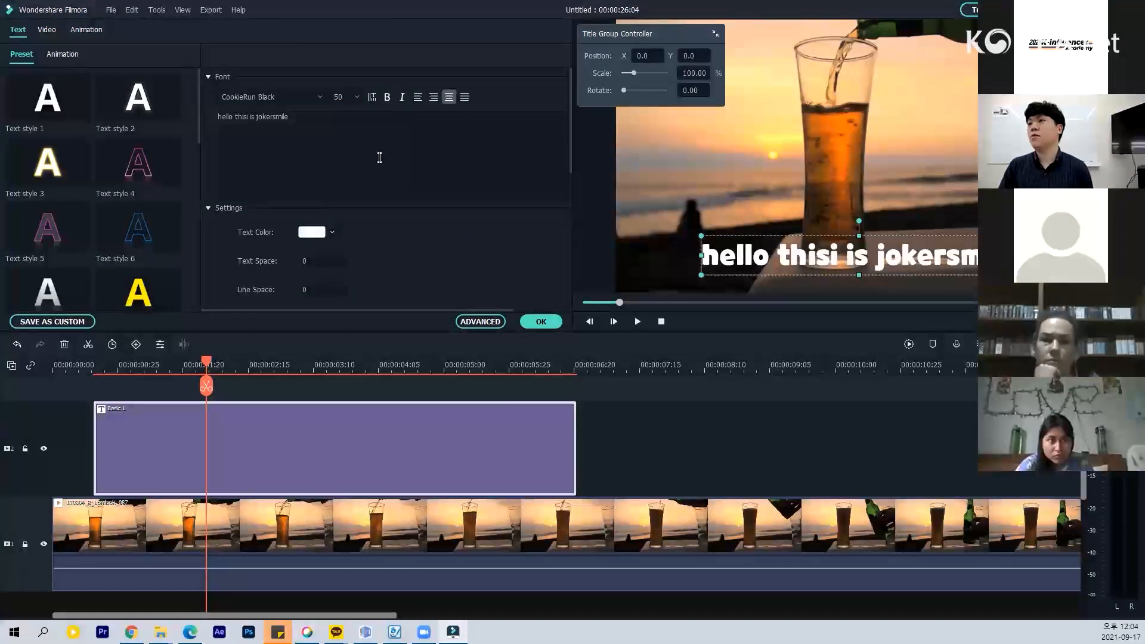
Open the text color palette for the title
scroll(425, 185, "down", 3)
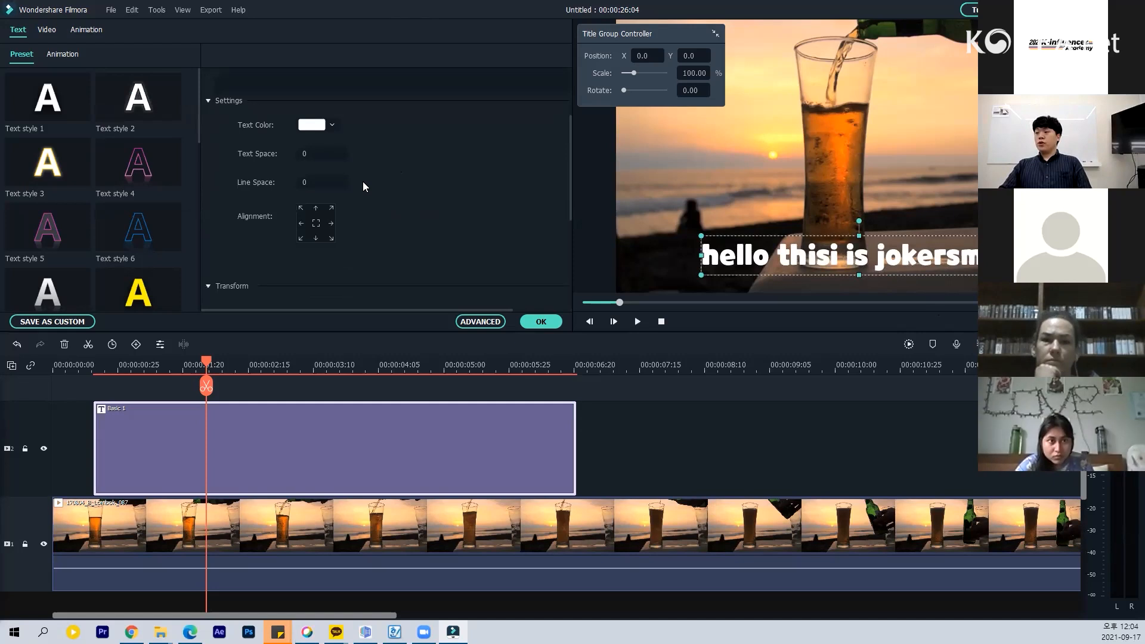
left_click(320, 127)
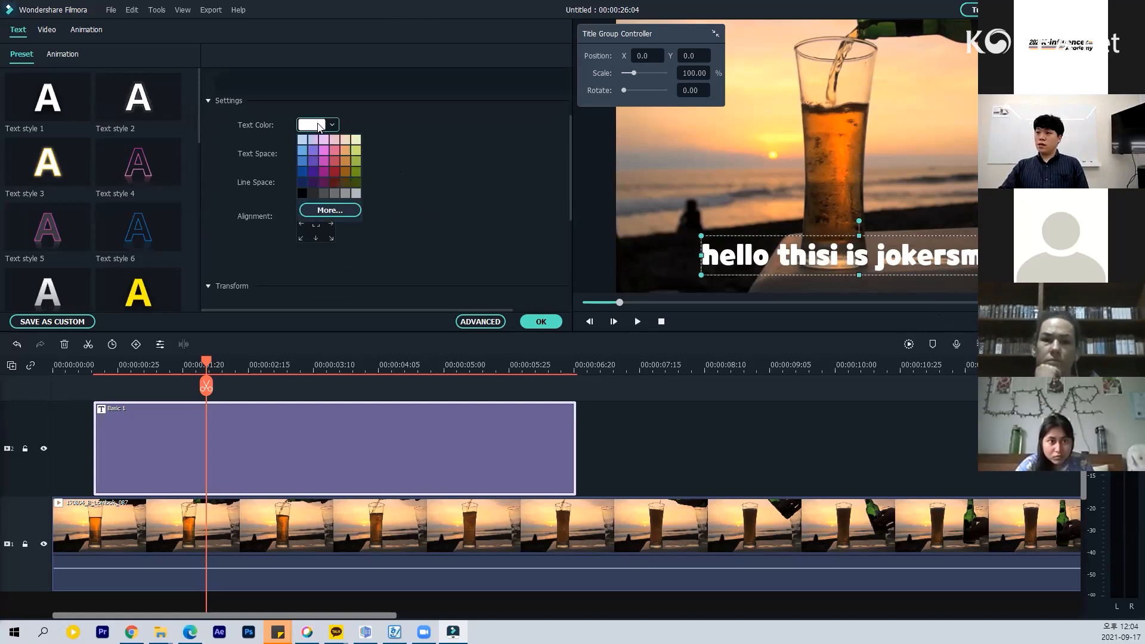
Color the title text magenta from the palette, and sample the purple #a375ff in the custom color picker
left_click(320, 159)
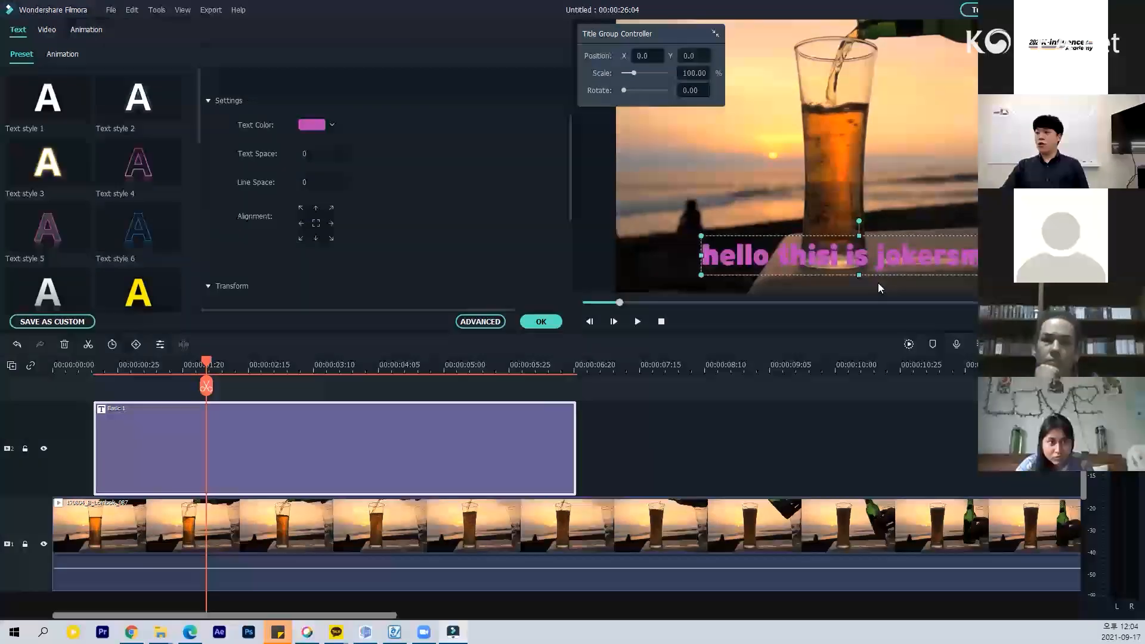
left_click(327, 125)
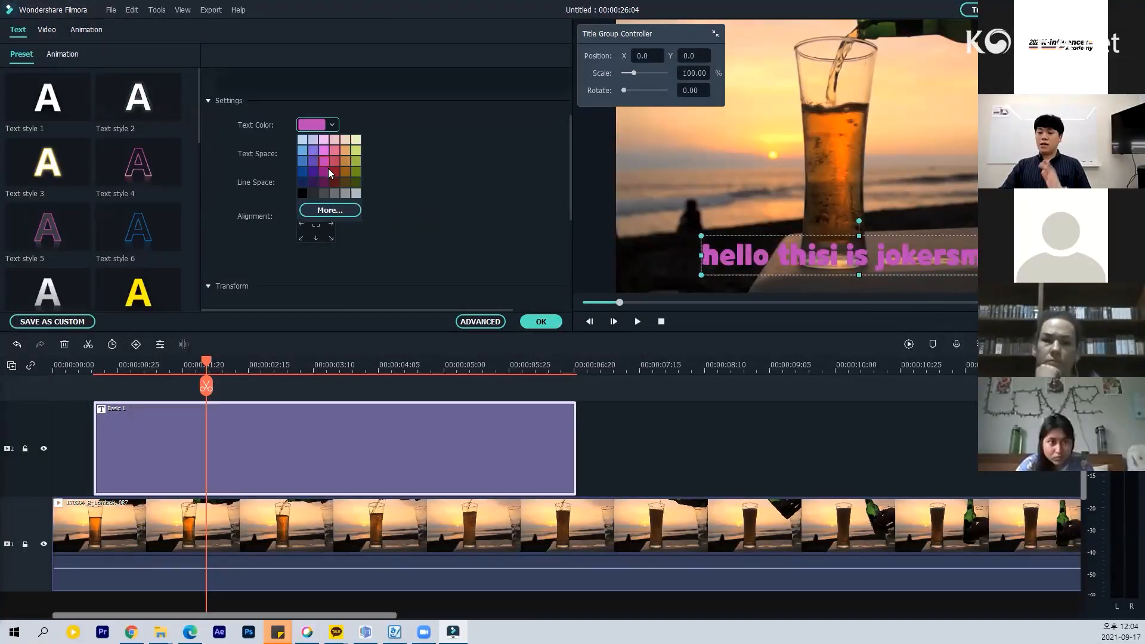
left_click(329, 210)
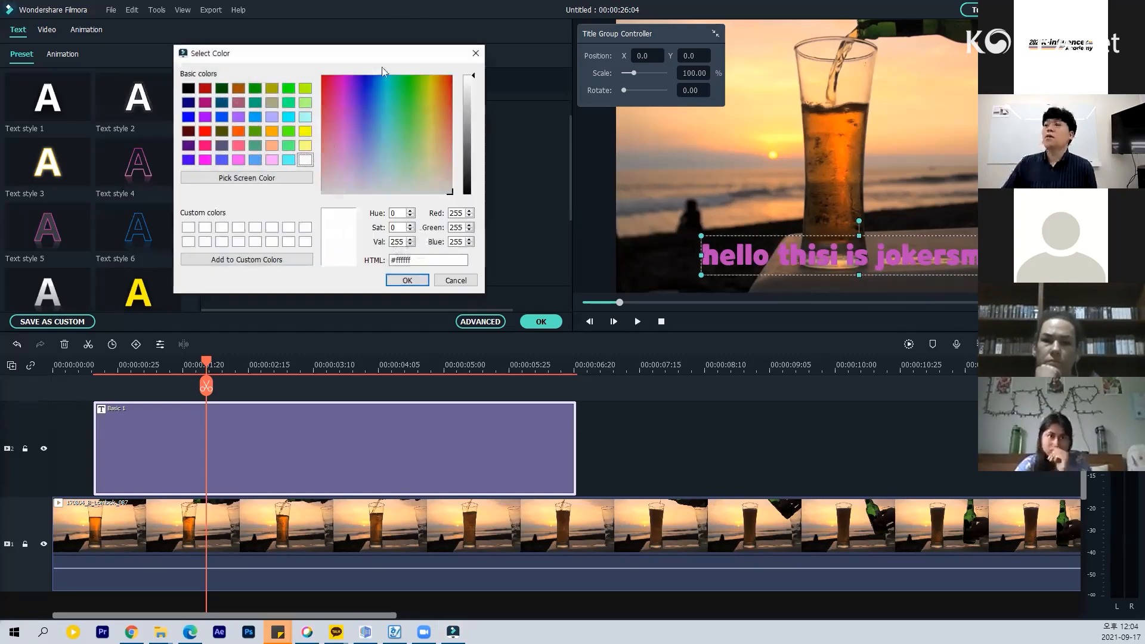
left_click(418, 111)
left_click(442, 122)
left_click(372, 139)
left_click_drag(382, 155, 357, 129)
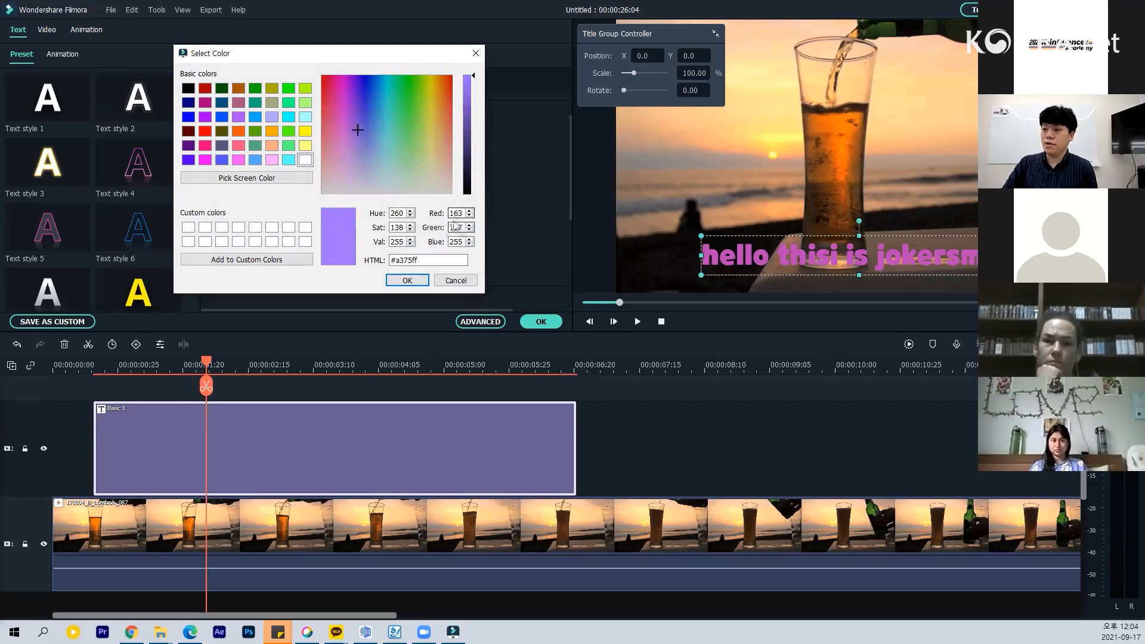
Try the HTML color #fae100, and apply the turquoise #60facc as the title's text color instead
left_click(413, 261)
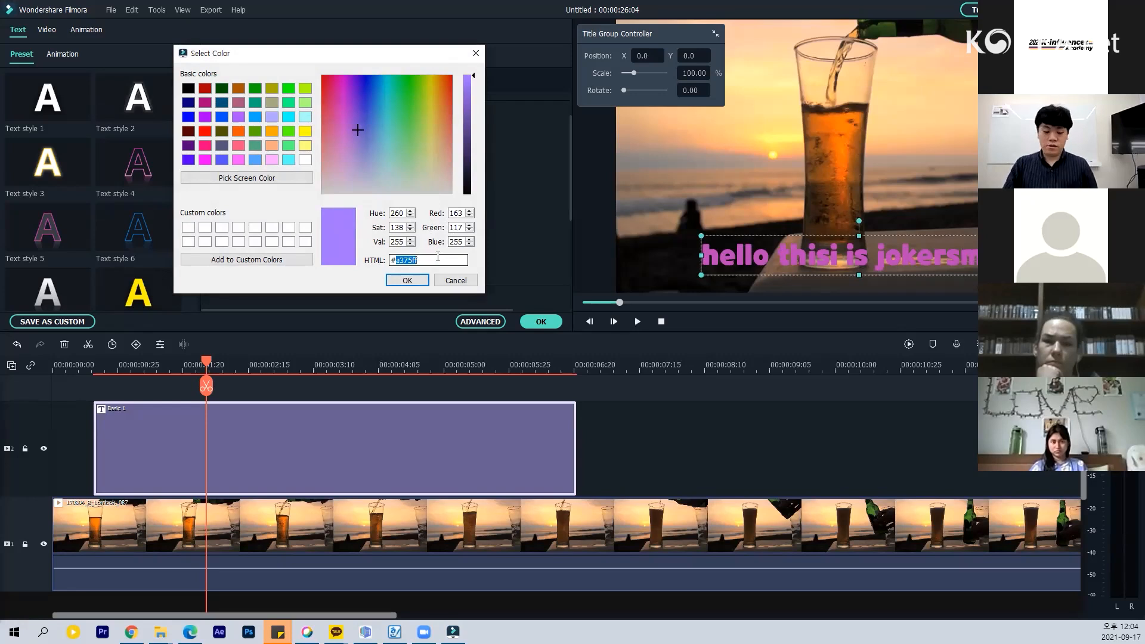
type("#fae100")
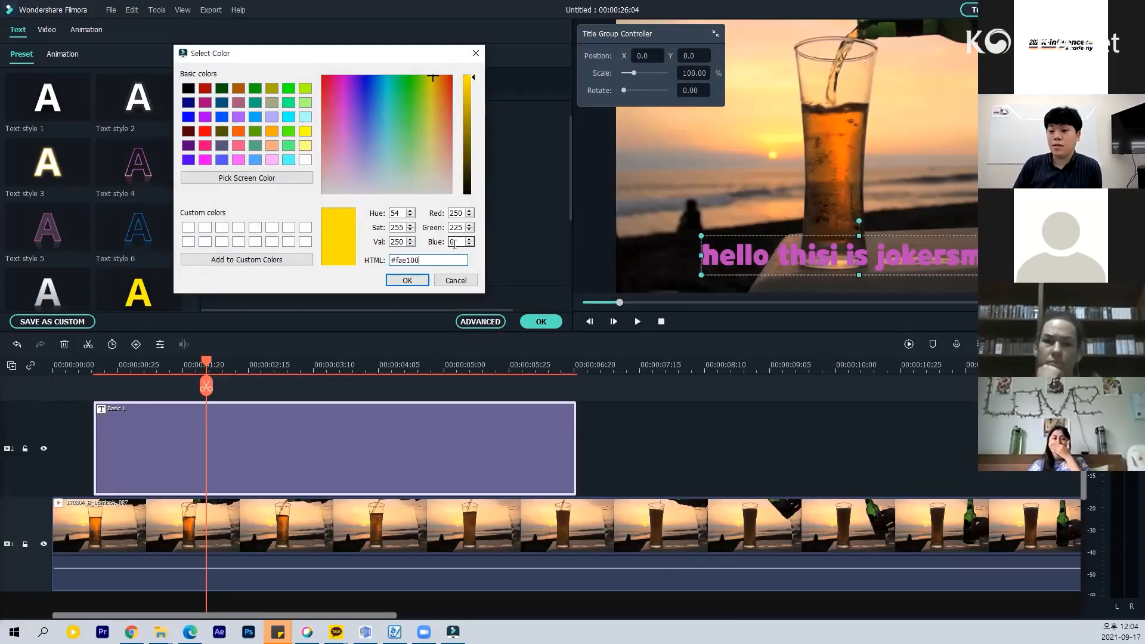
left_click(399, 122)
left_click_drag(408, 110, 394, 122)
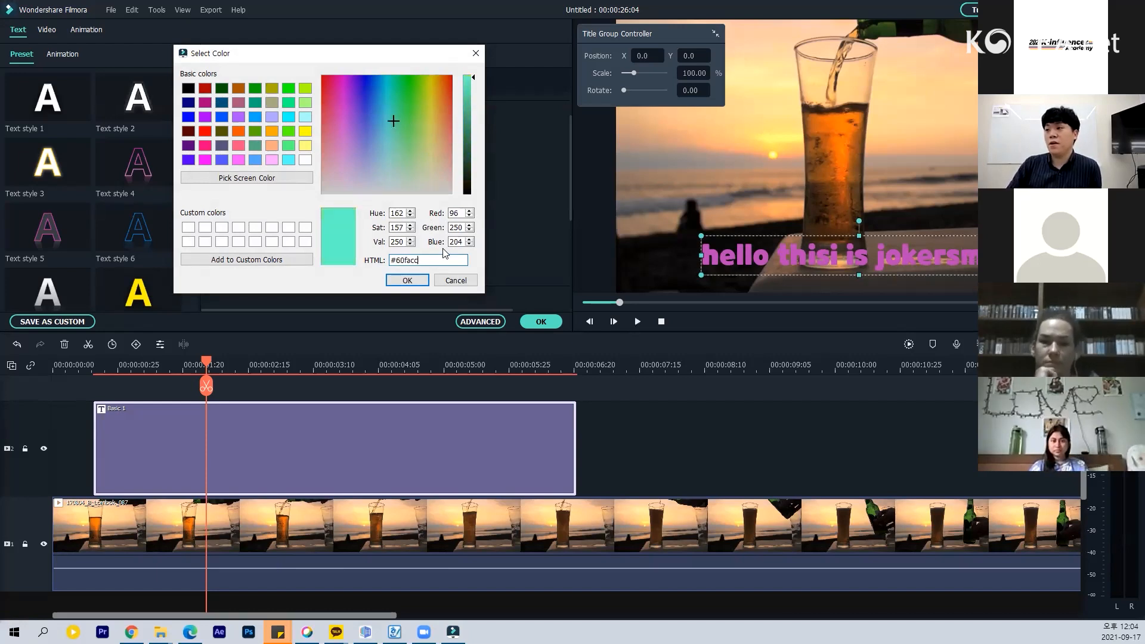
left_click(408, 280)
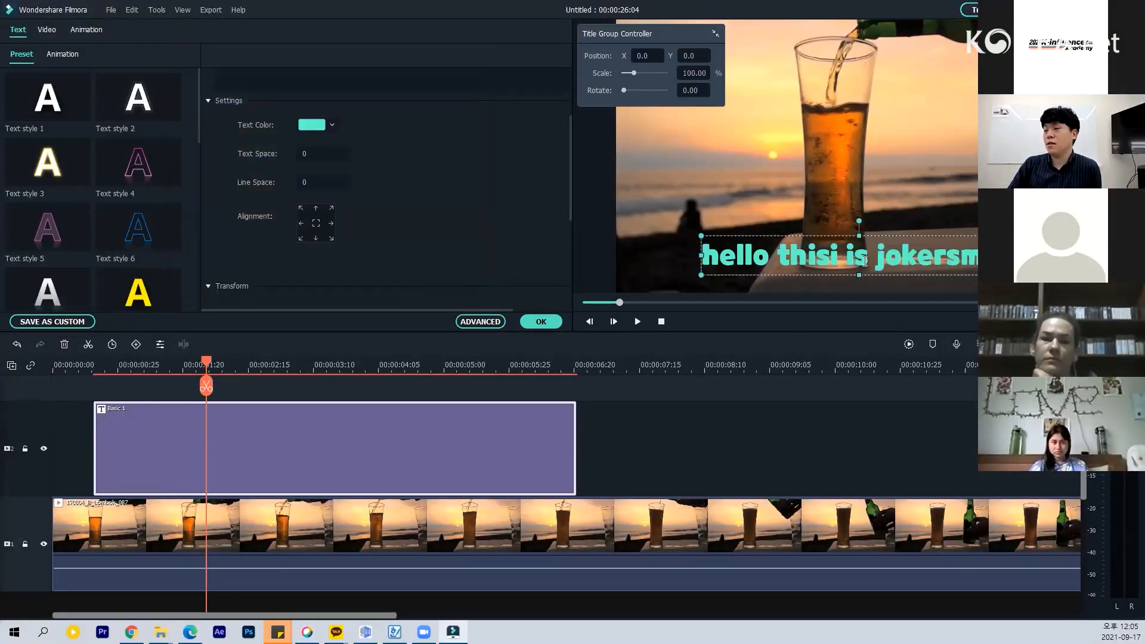
Set the title's text space to -10 and insert a line break after "hello thisi is"
mouse_move(316, 154)
left_mouse_down()
mouse_move(367, 154)
mouse_move(310, 154)
left_mouse_up()
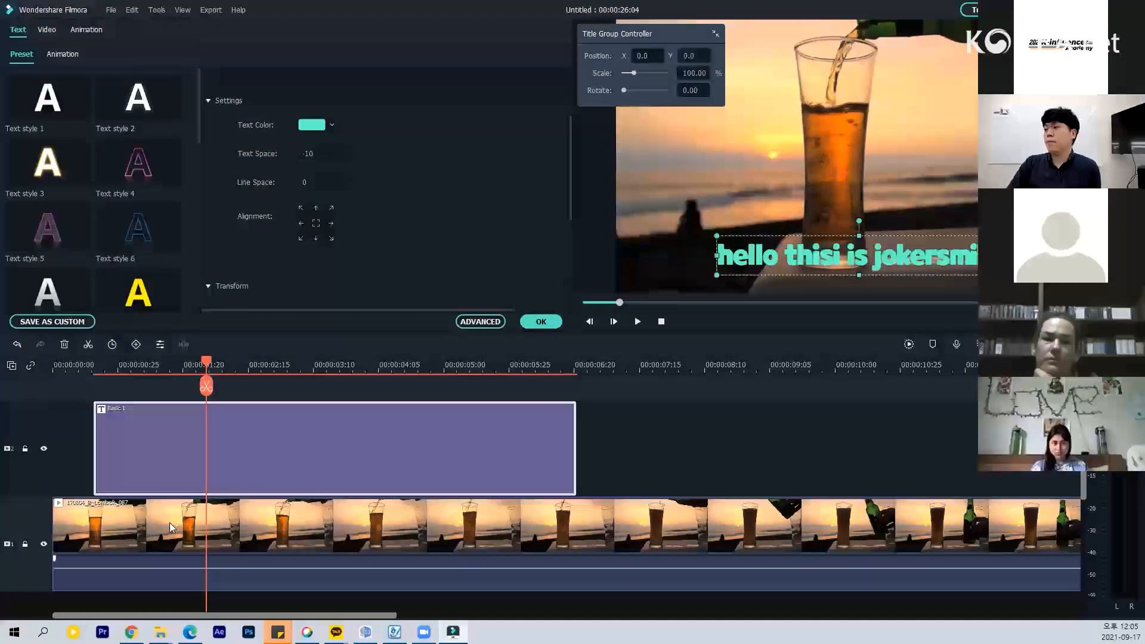
double_click(877, 249)
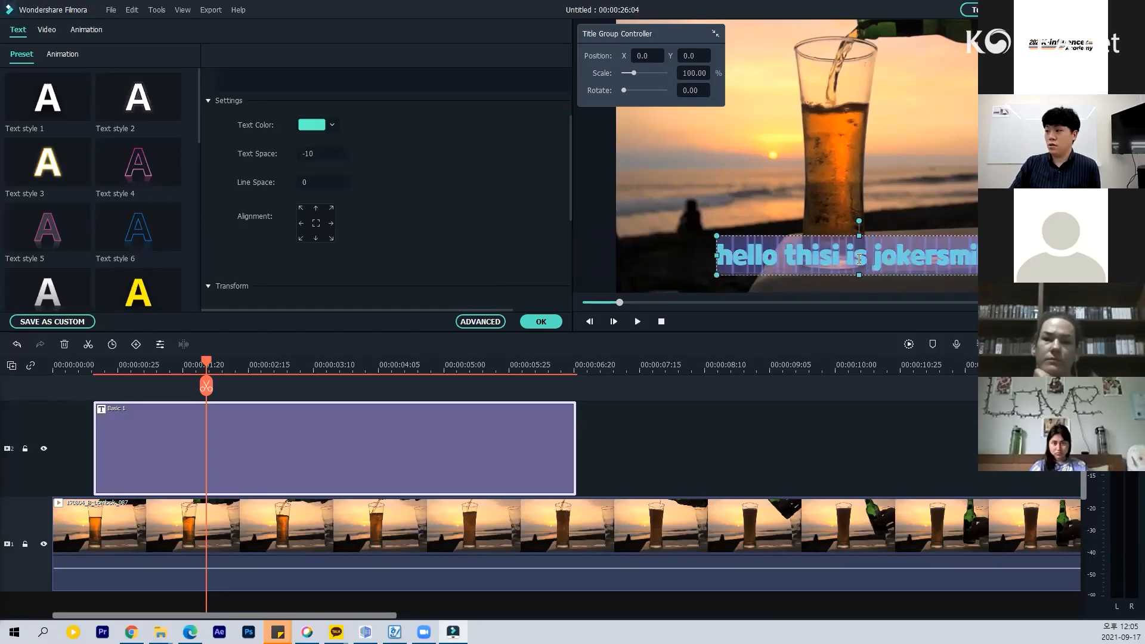
left_click(858, 258)
key("Return")
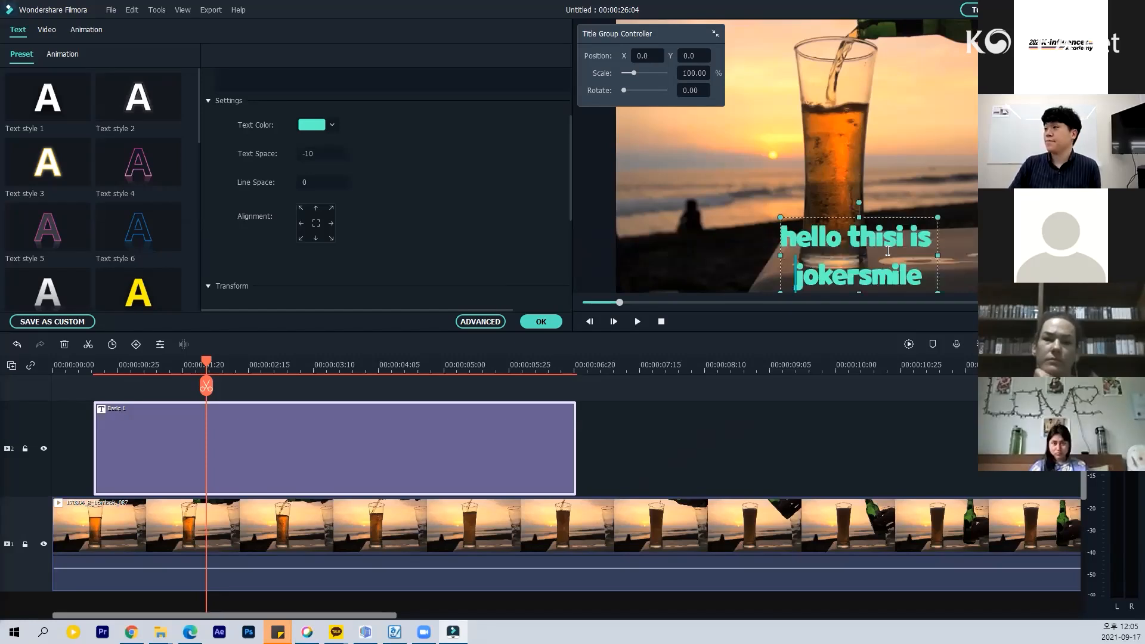
Set the title's line space to -8 and try the alignment options, ending with bottom center
mouse_move(309, 182)
left_mouse_down()
mouse_move(285, 182)
mouse_move(331, 182)
mouse_move(298, 182)
left_mouse_up()
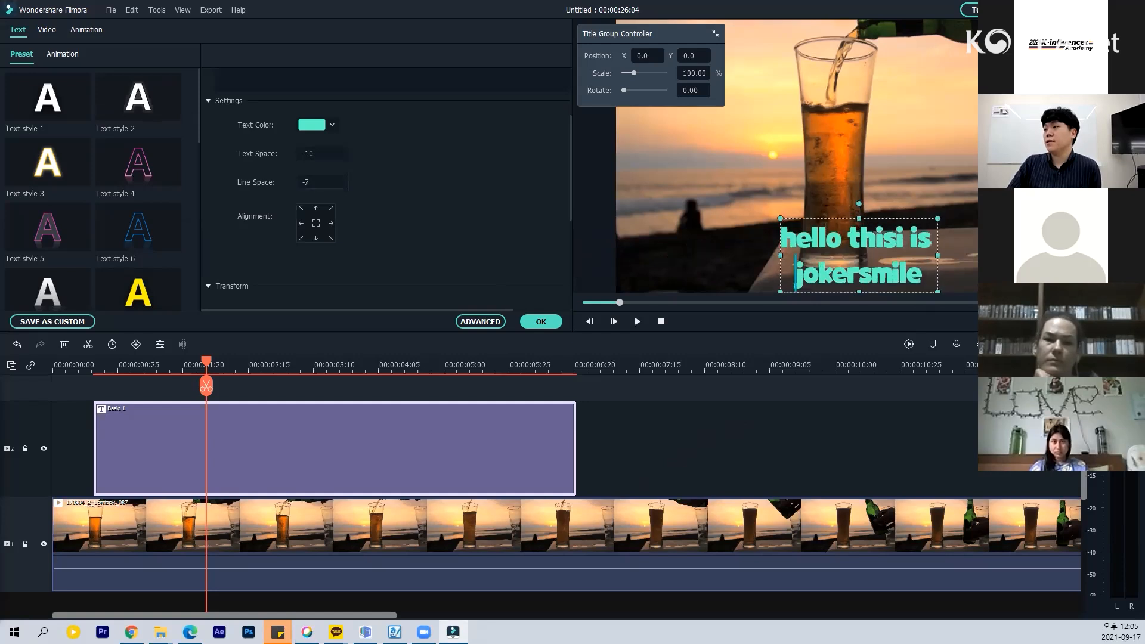
left_click(317, 209)
left_click(317, 209)
left_click(332, 208)
left_click(331, 224)
left_click(330, 238)
left_click(316, 238)
left_click(301, 238)
left_click(316, 223)
left_click(316, 238)
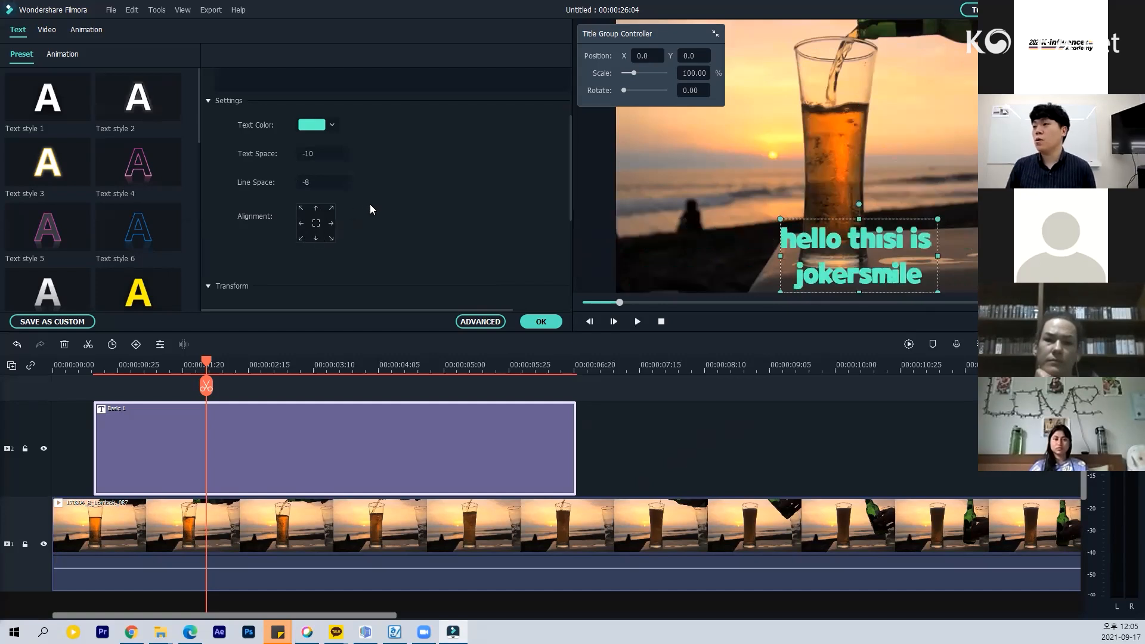
Try moving the title up and enlarging its text box, and undo these changes
left_click_drag(873, 234, 872, 137)
left_click_drag(938, 194, 1020, 232)
left_click_drag(855, 104, 900, 106)
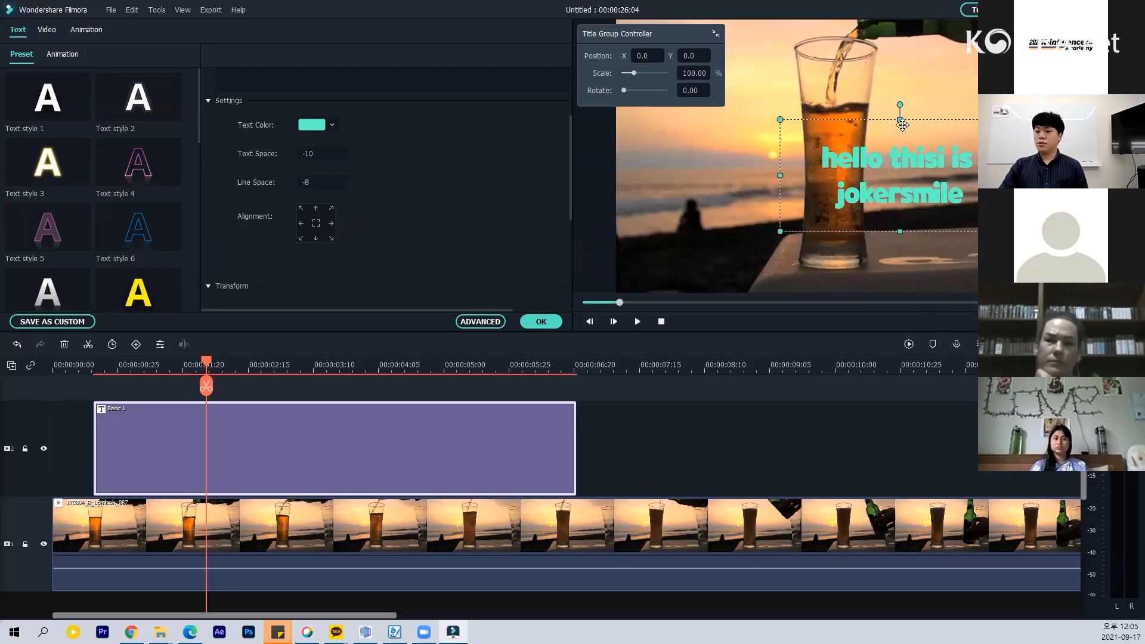
key("ctrl+z")
scroll(494, 131, "down", 2)
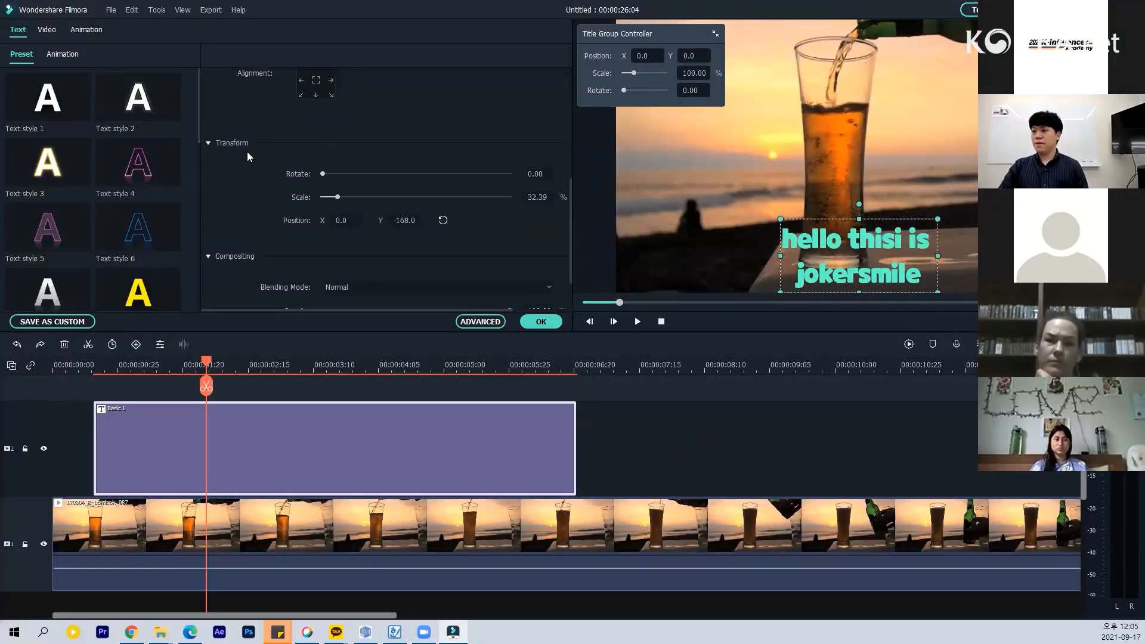
scroll(279, 131, "down", 1)
scroll(273, 132, "up", 2)
scroll(280, 158, "up", 2)
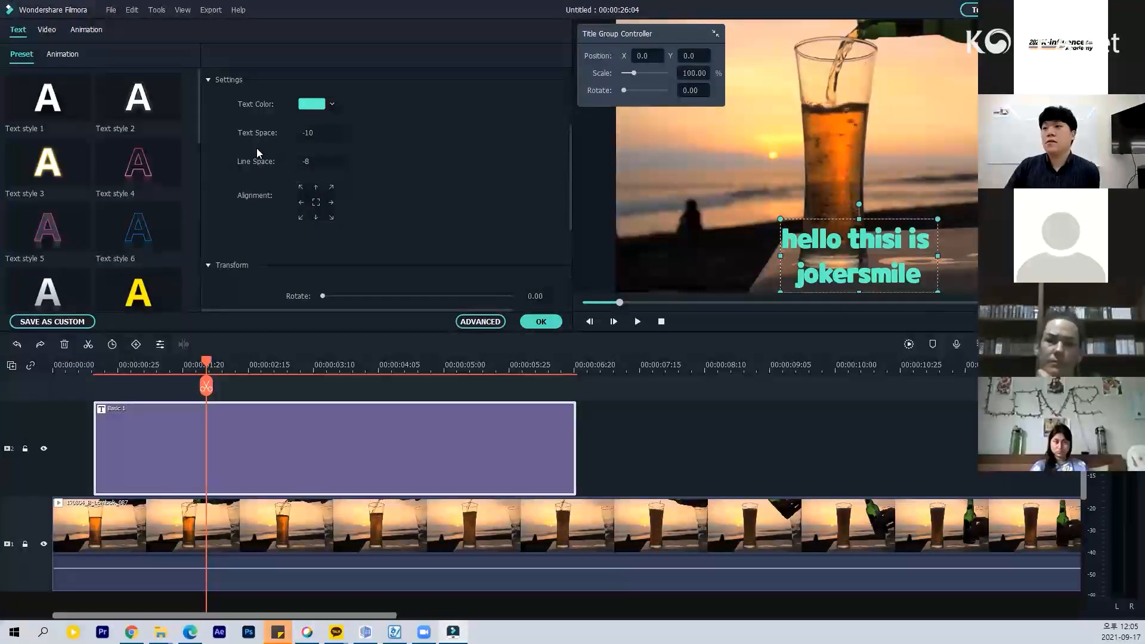
Try several preset text styles on the title, including Text style 4 and Text style 12, and settle on Text style 1
mouse_move(150, 96)
left_click(129, 120)
left_click(135, 163)
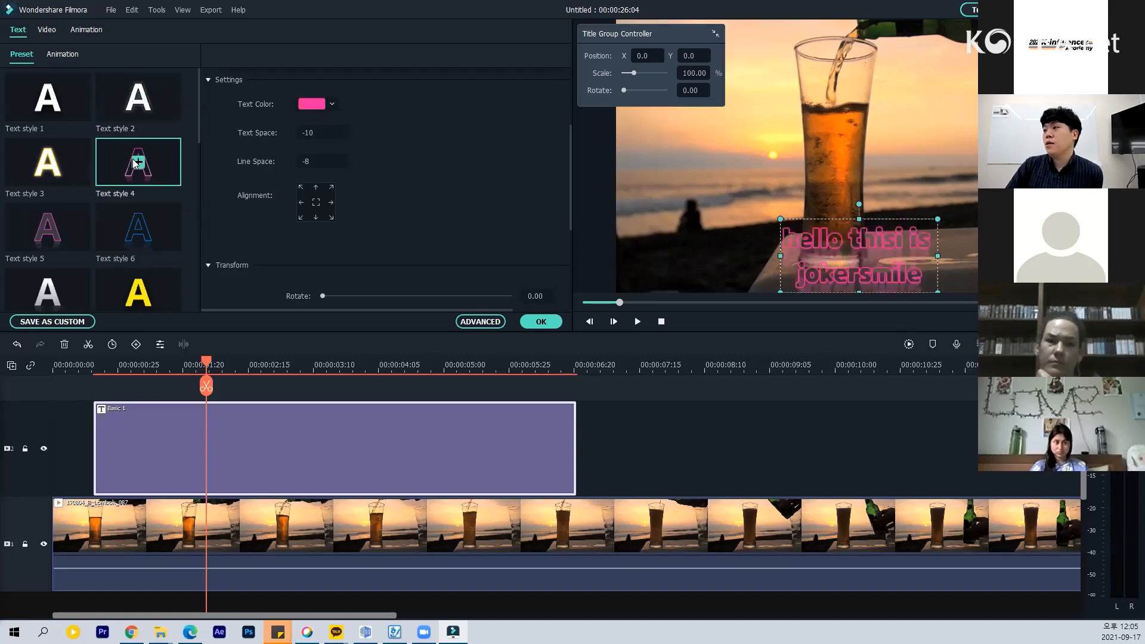
left_click(114, 240)
scroll(114, 236, "down", 3)
left_click(116, 228)
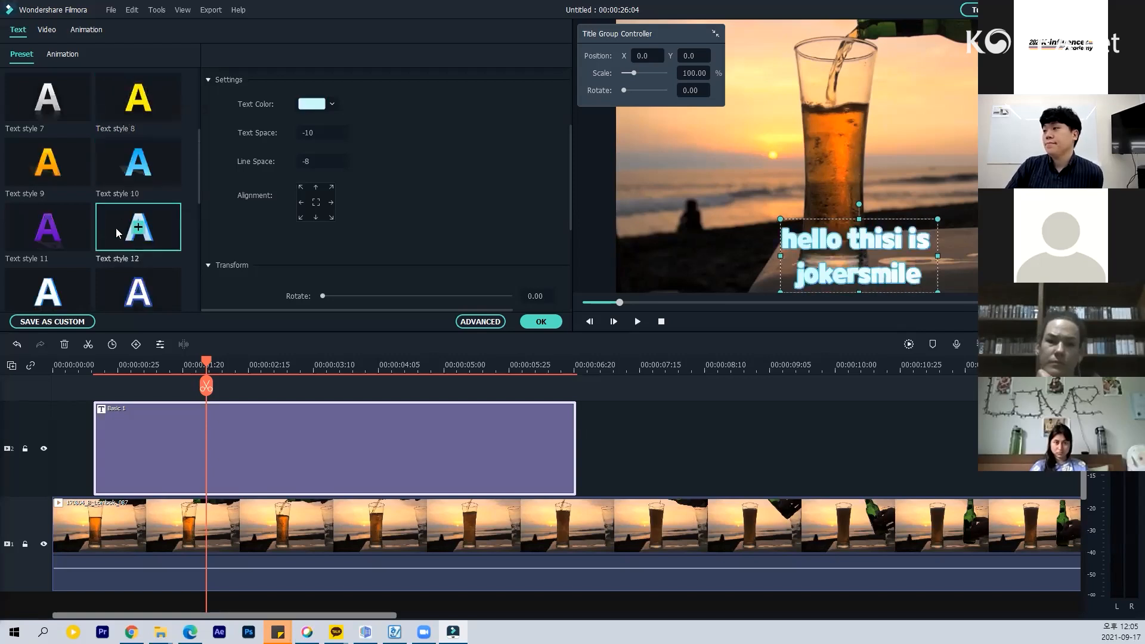
scroll(89, 244, "down", 3)
left_click(71, 223)
scroll(100, 220, "up", 6)
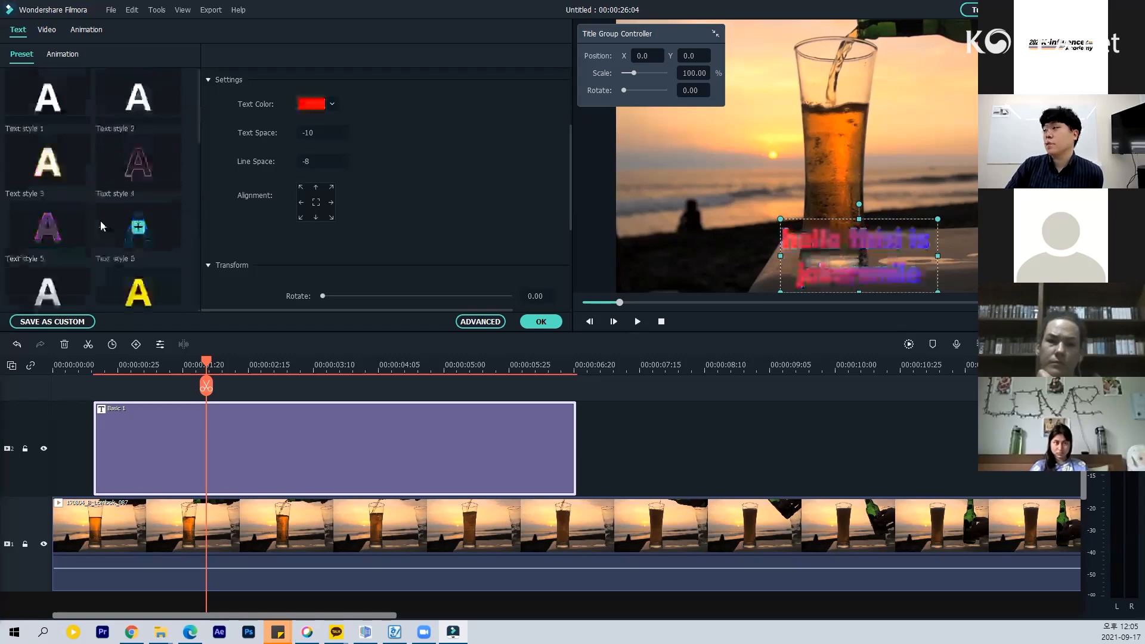
left_click(66, 106)
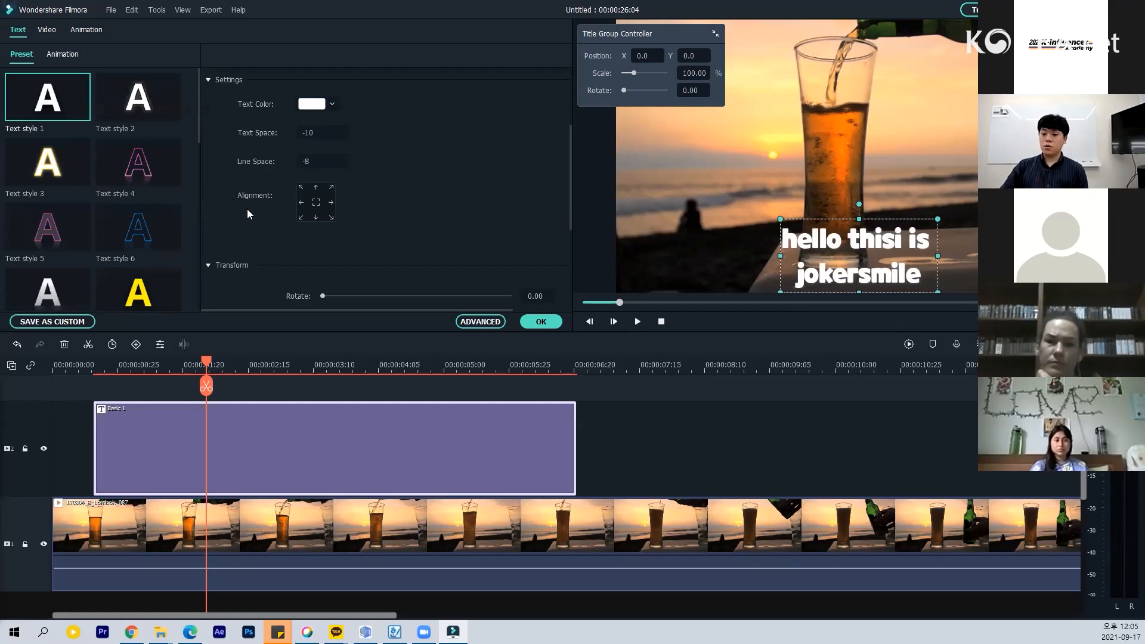
Open the title in the advanced text editor and move its text up to the middle of the preview
left_click(488, 323)
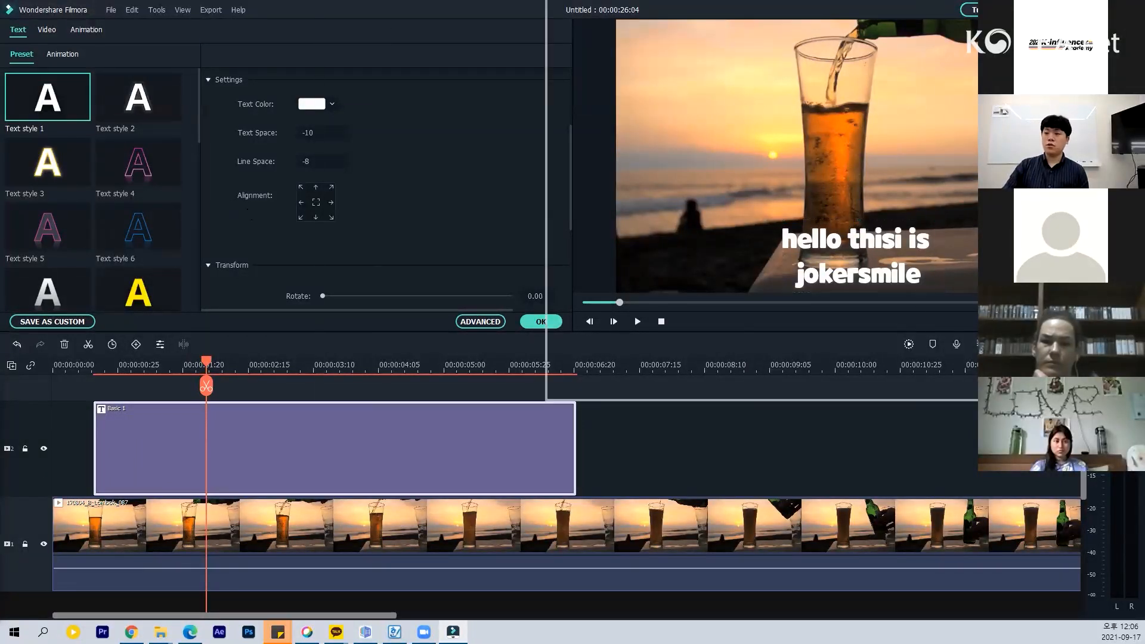
left_click_drag(698, 85, 696, 86)
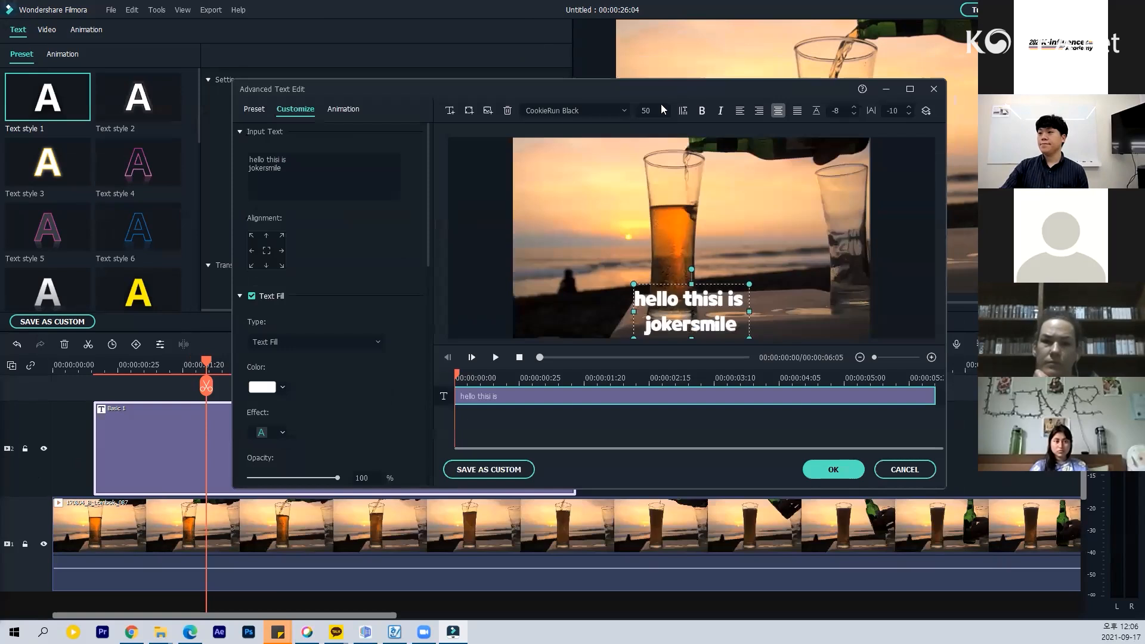
left_click_drag(307, 184, 201, 141)
left_click(284, 253)
left_click(370, 235)
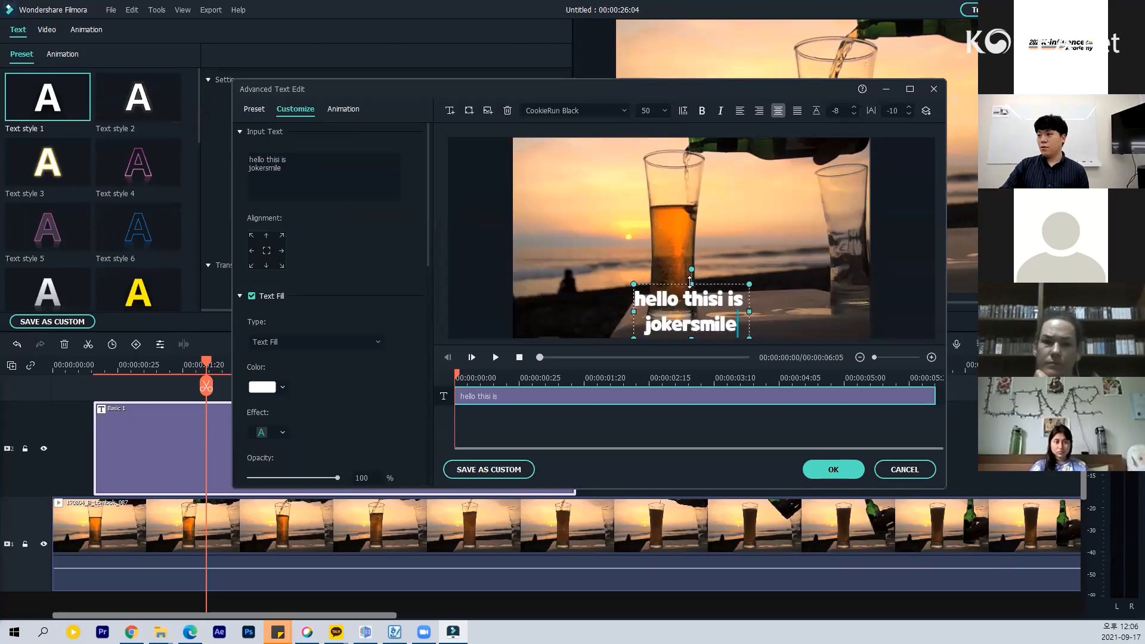
left_click_drag(701, 282, 731, 216)
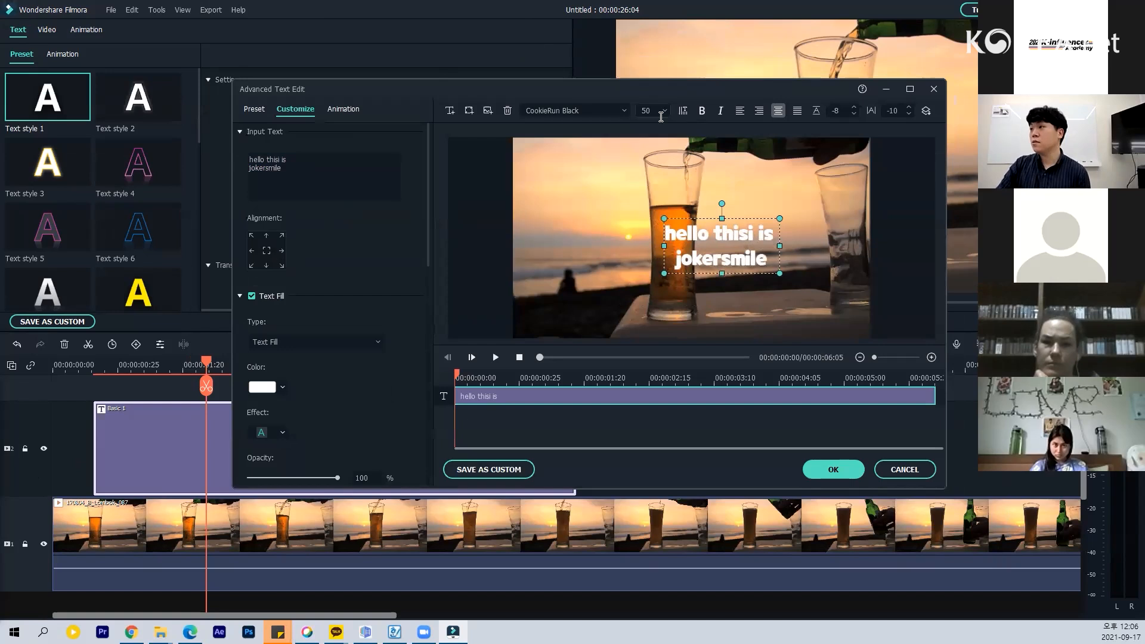
Set the font size to 100 and select all of the title's text
type("100")
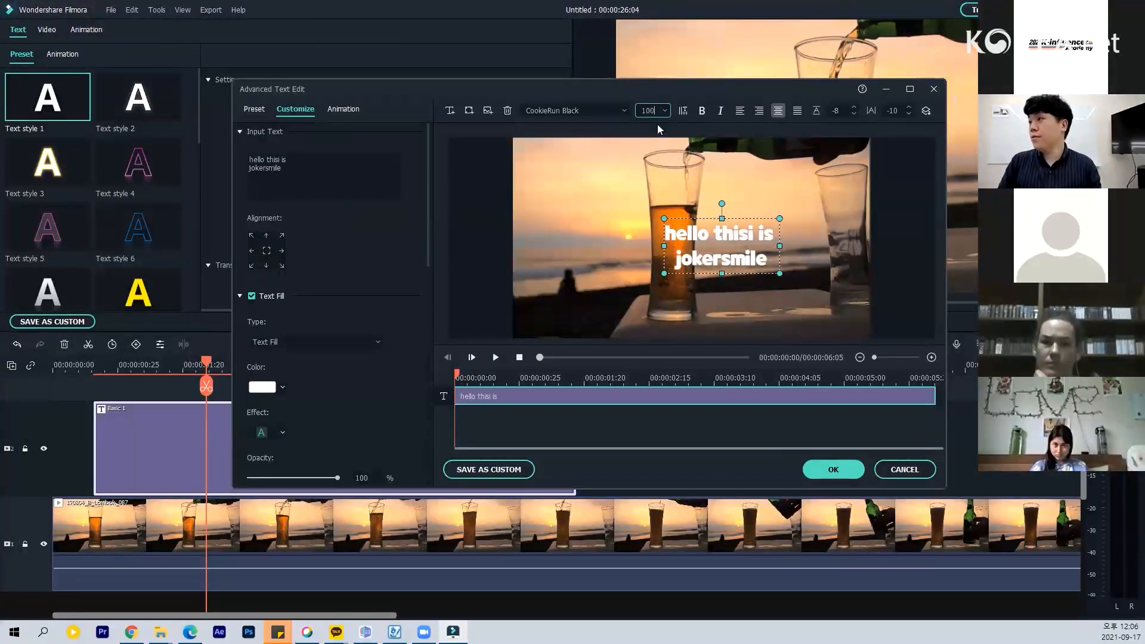
left_click(754, 242)
key("ctrl+a")
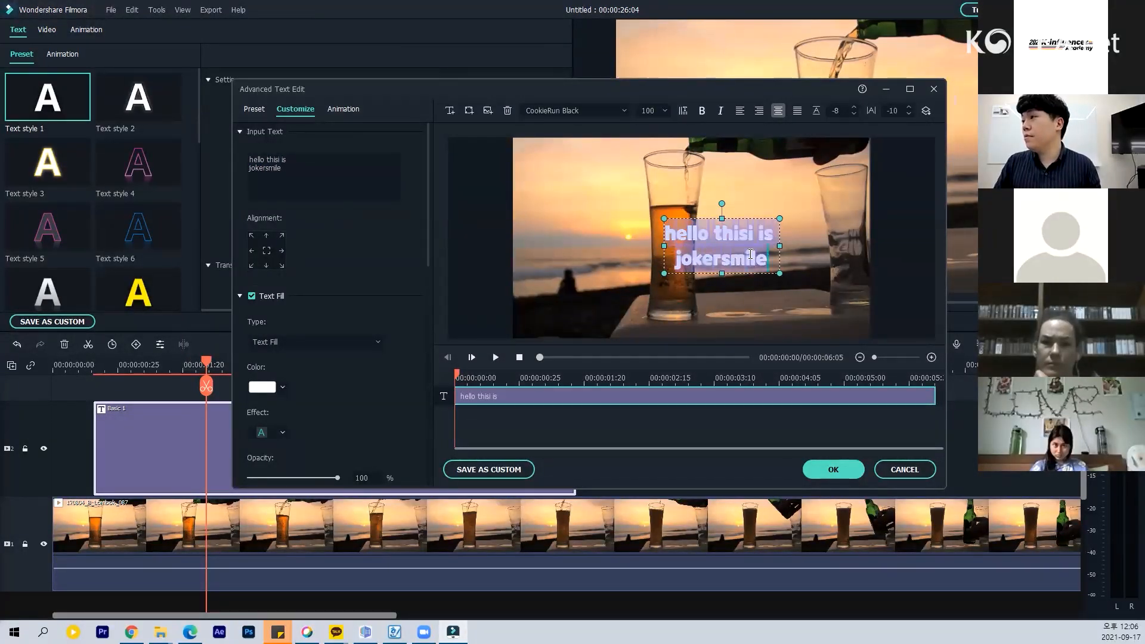
left_click(648, 110)
left_click(743, 257)
key("ctrl+a")
Change the title's text fill to Gradient Fill with light blue as the first color and dark red as the second
scroll(381, 274, "down", 3)
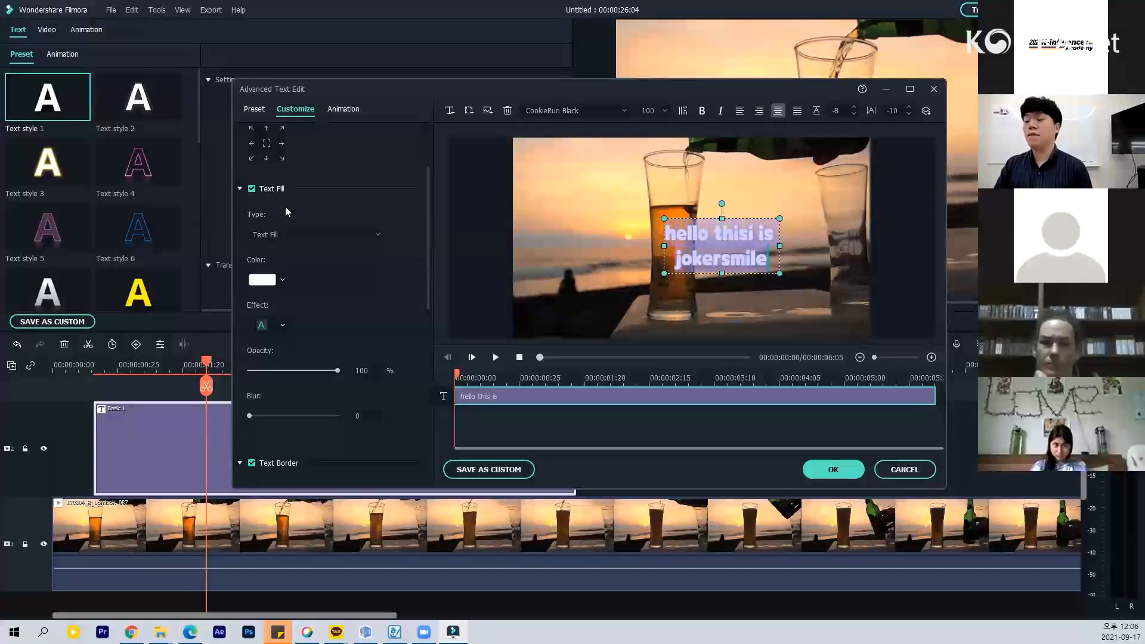
left_click(701, 232)
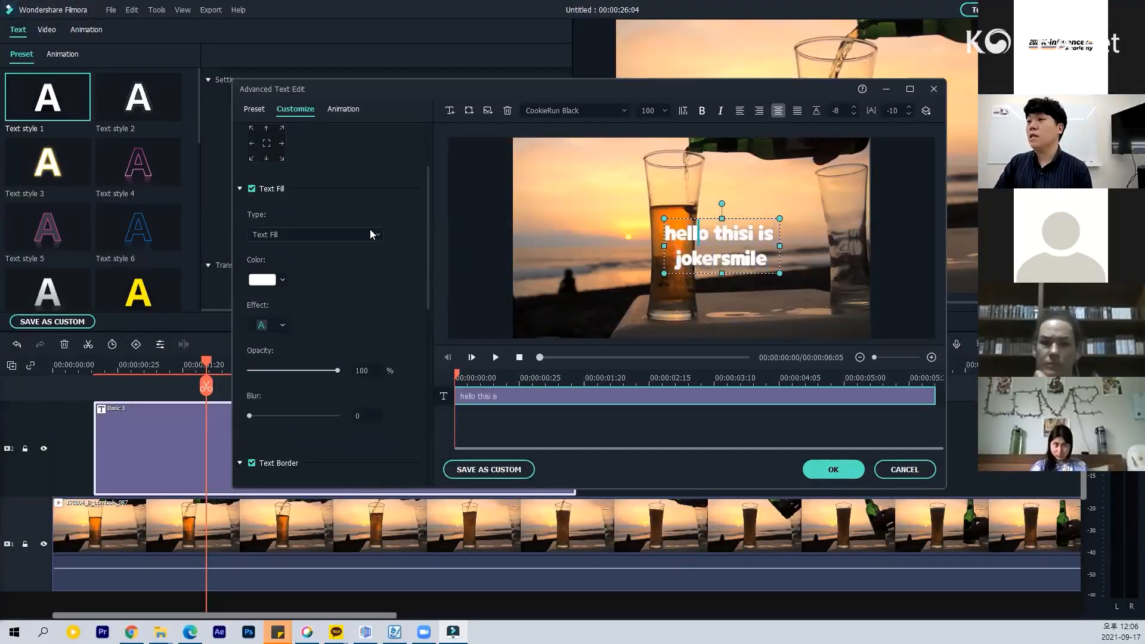
left_click(287, 282)
left_click(331, 266)
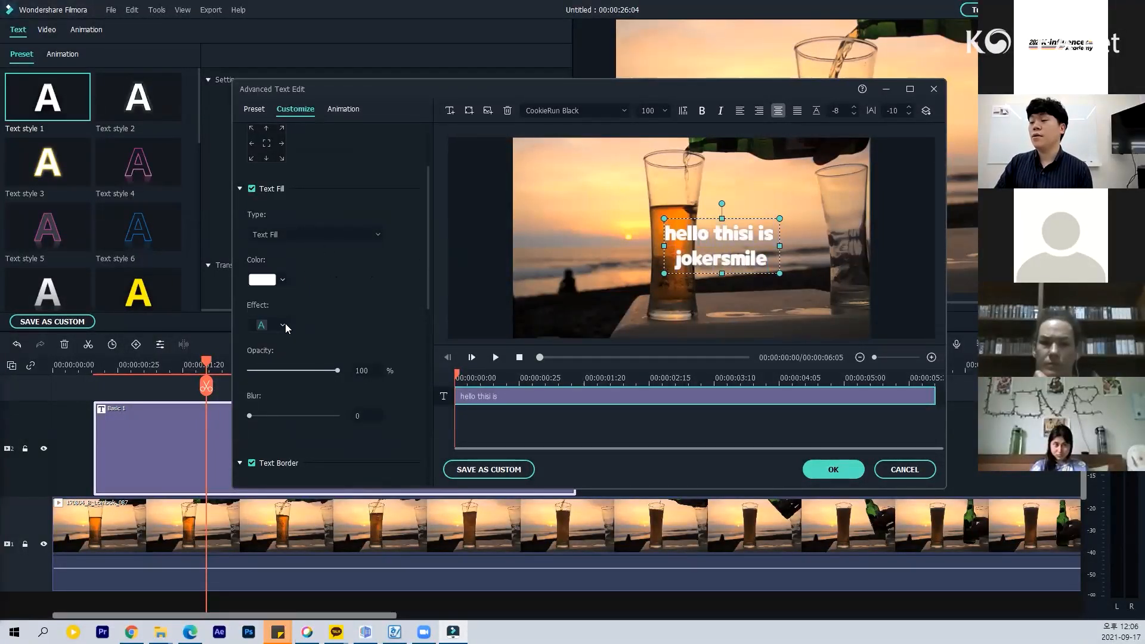
left_click(378, 236)
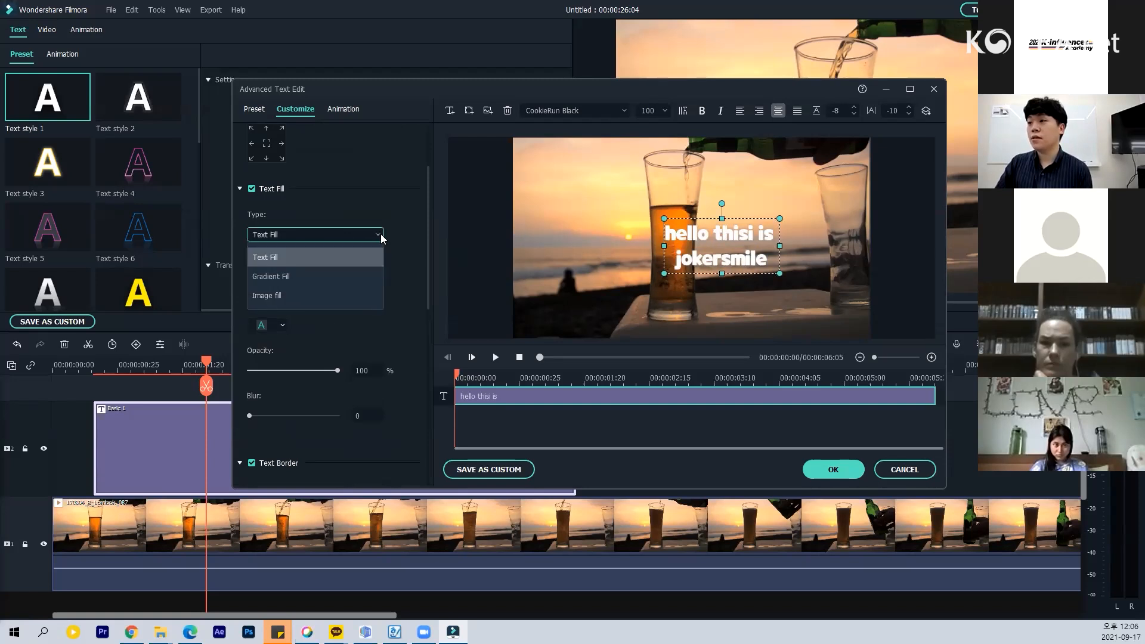
left_click(317, 276)
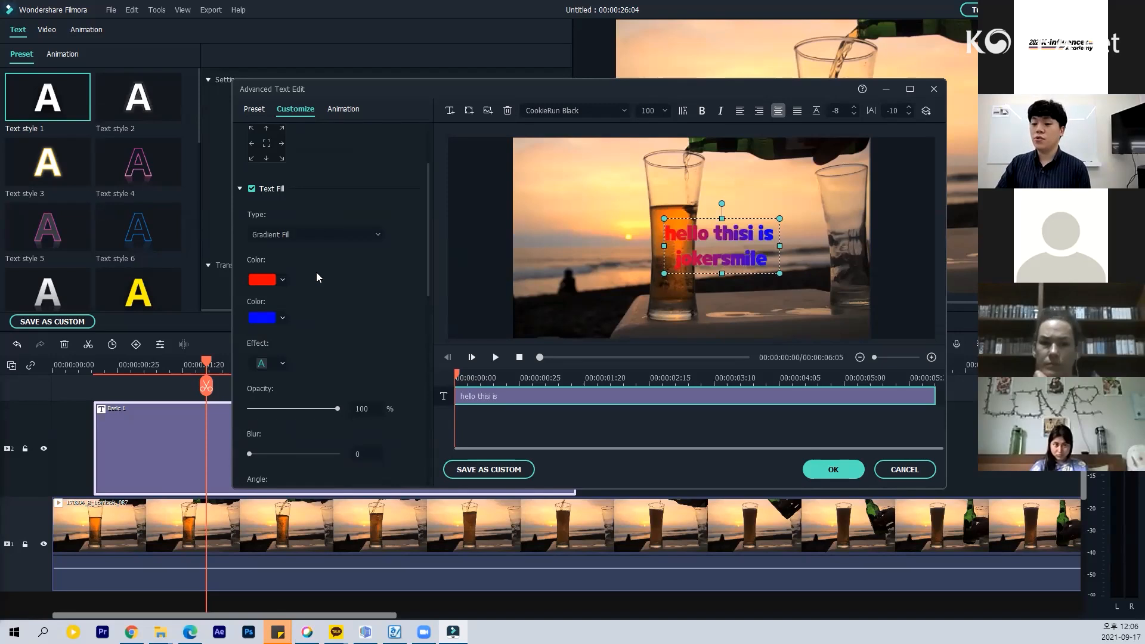
left_click(257, 281)
left_click(253, 305)
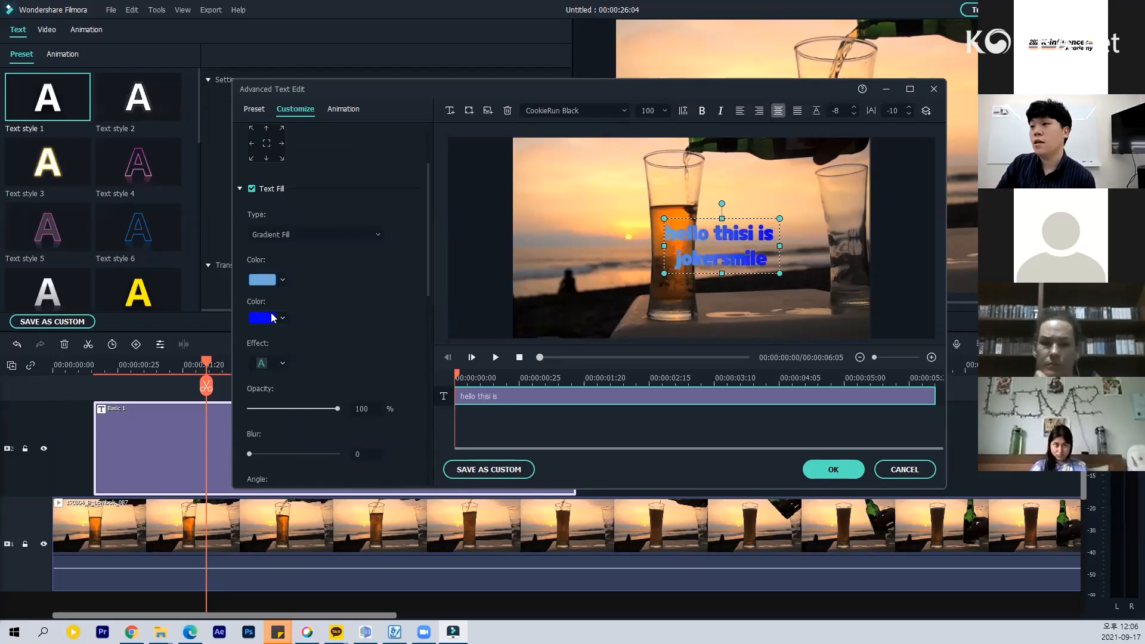
left_click(273, 321)
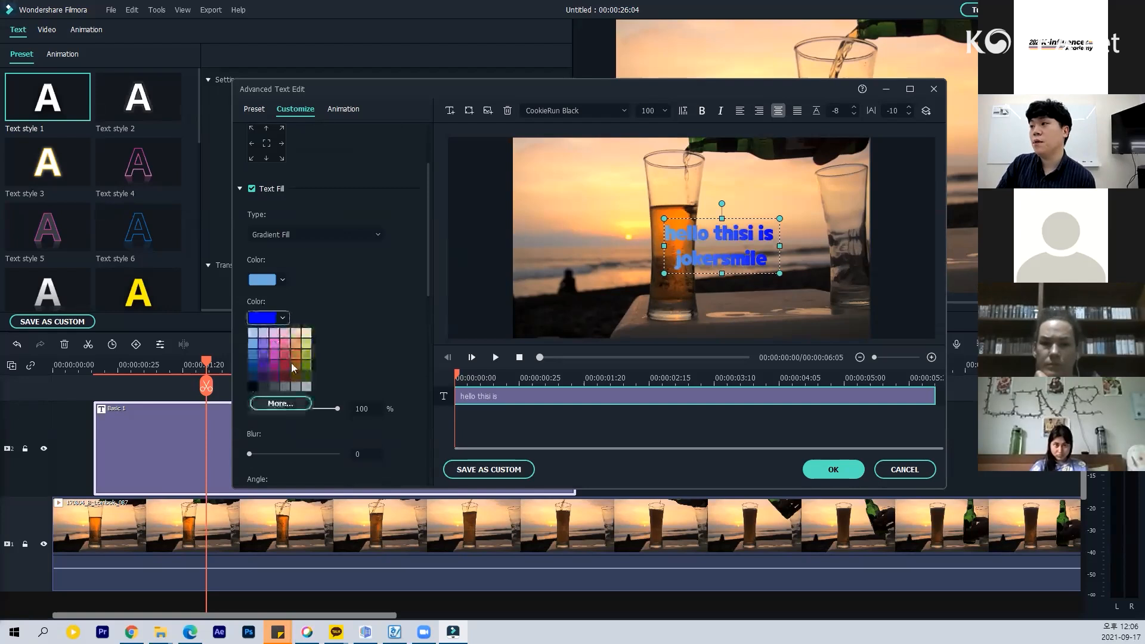
left_click(286, 365)
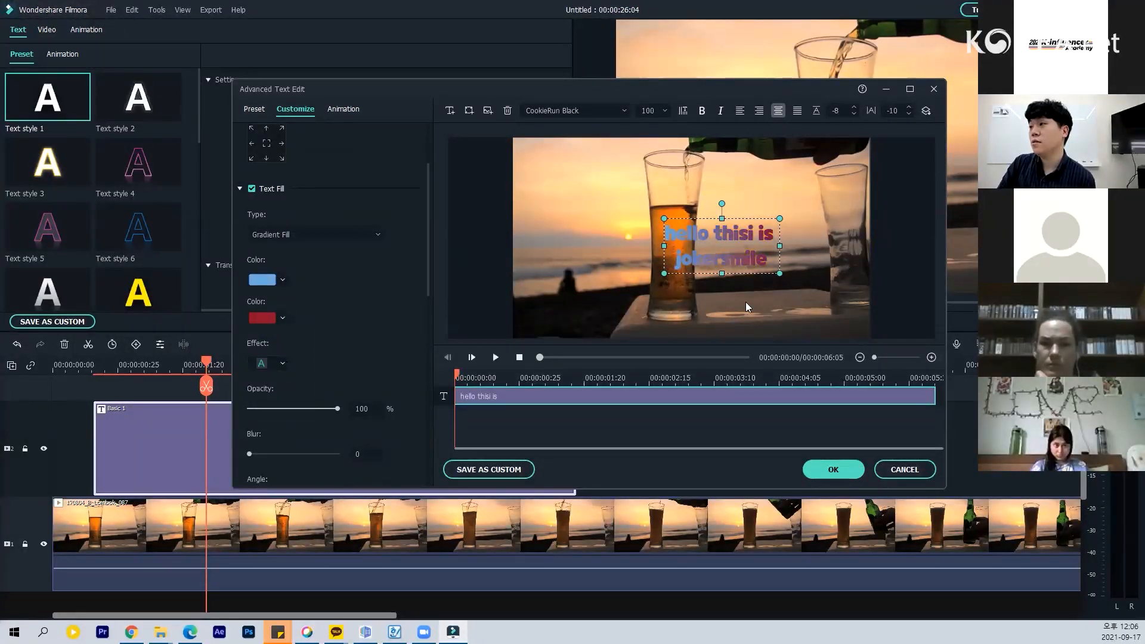
Enlarge the title to about twice its size and center it over the picture
left_click_drag(780, 273, 885, 322)
left_click_drag(780, 244, 731, 224)
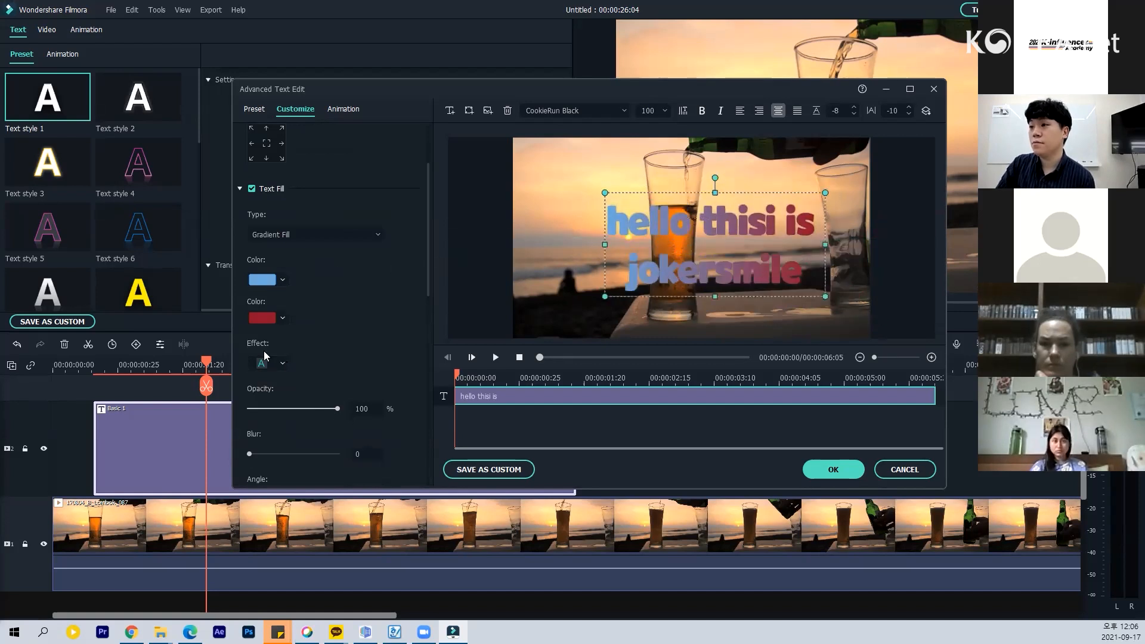
Try several text fill effect styles on the title and return to the first style
left_click(280, 364)
left_click(297, 389)
left_click(283, 318)
left_click(368, 359)
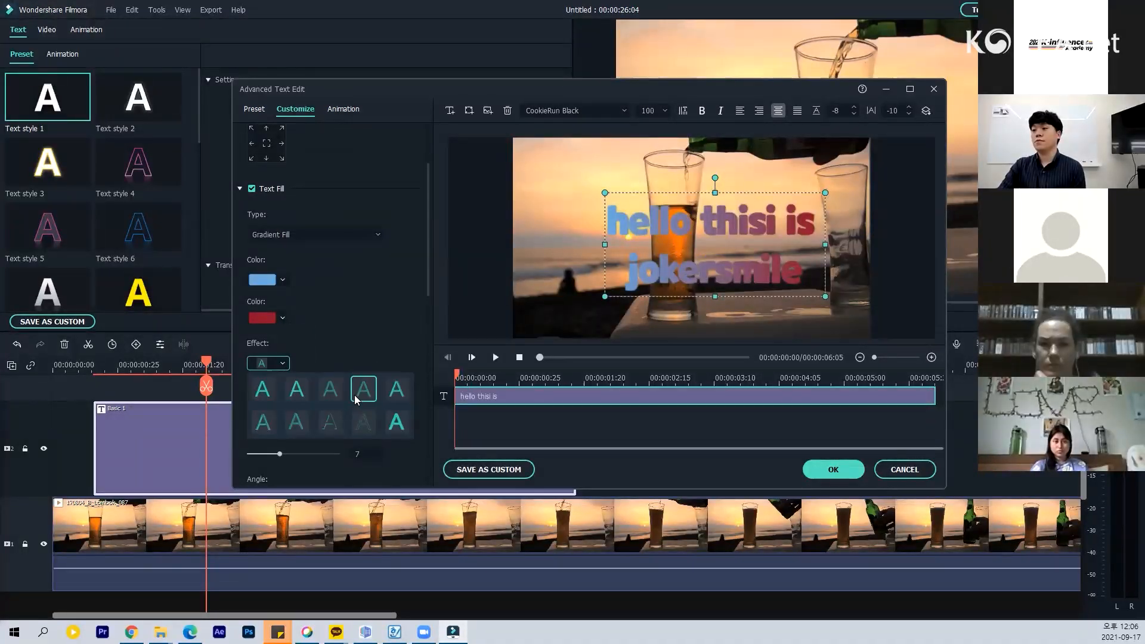
left_click(397, 390)
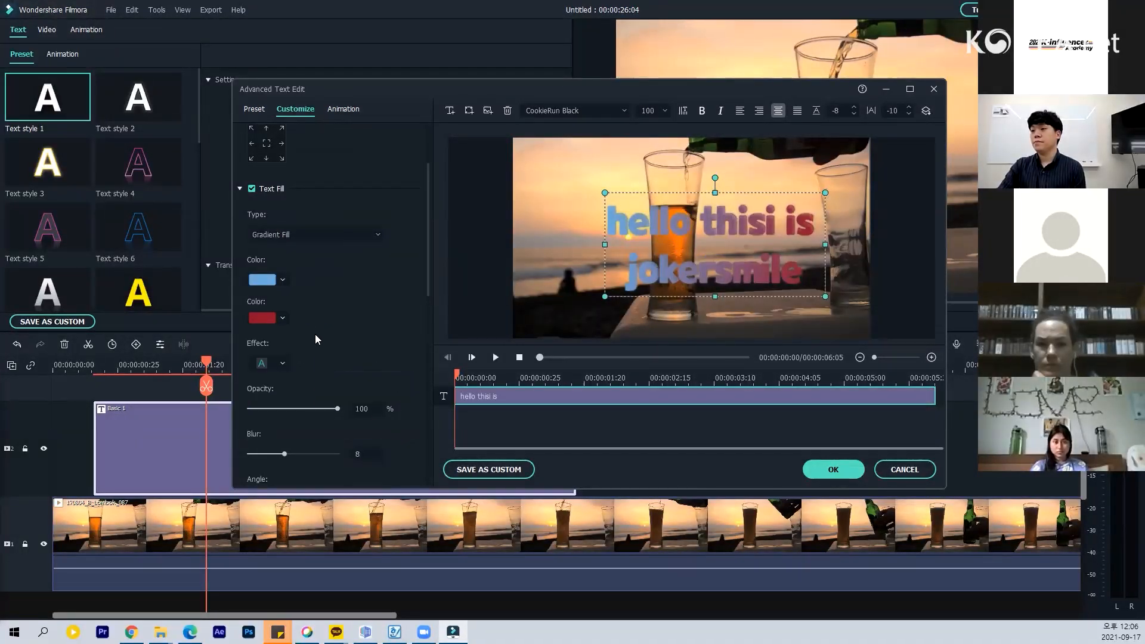
left_click(280, 363)
left_click(329, 422)
left_click(287, 366)
left_click(397, 420)
left_click(293, 364)
left_click(272, 386)
scroll(354, 304, "down", 1)
left_click_drag(333, 339, 384, 331)
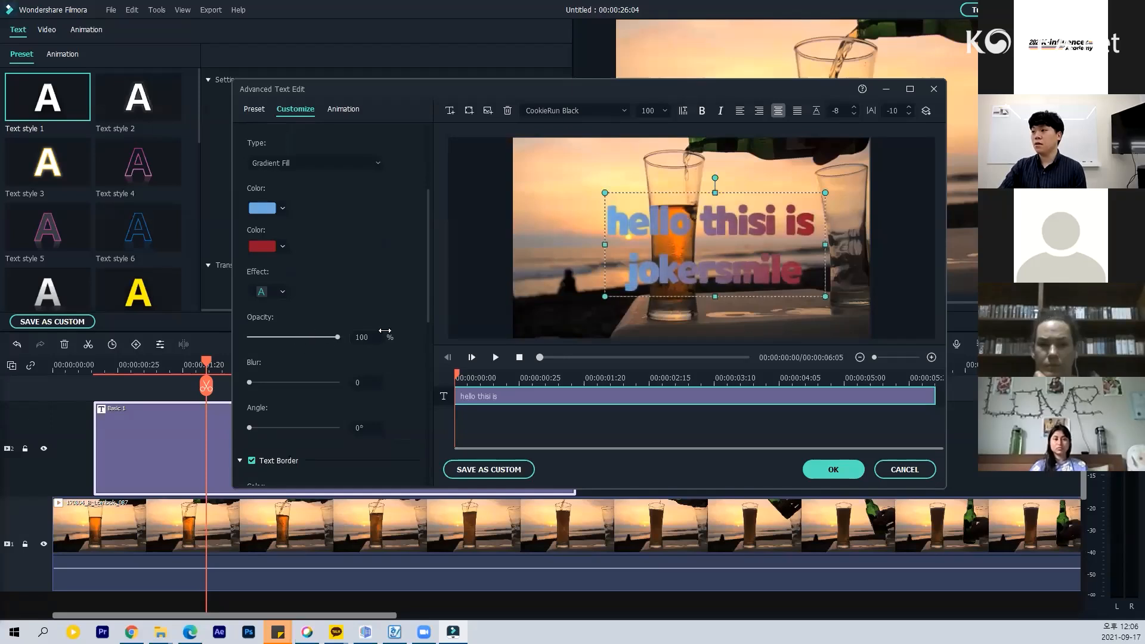
mouse_move(248, 383)
left_mouse_down()
mouse_move(291, 385)
mouse_move(250, 384)
left_mouse_up()
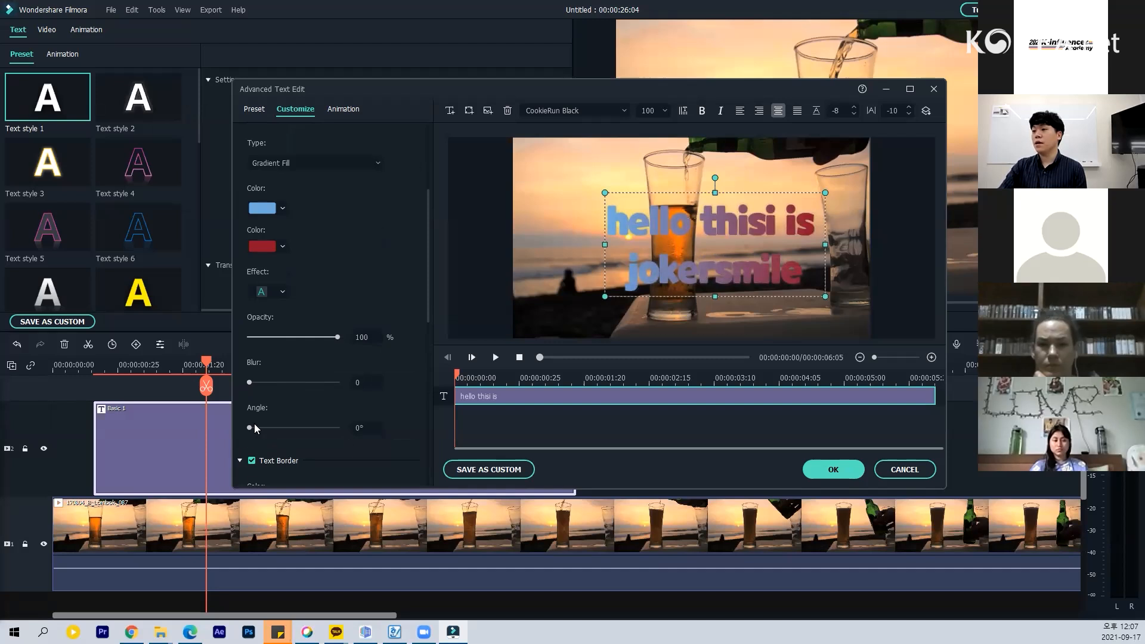
Give the title's text a white border with a size of 25
scroll(325, 398, "down", 3)
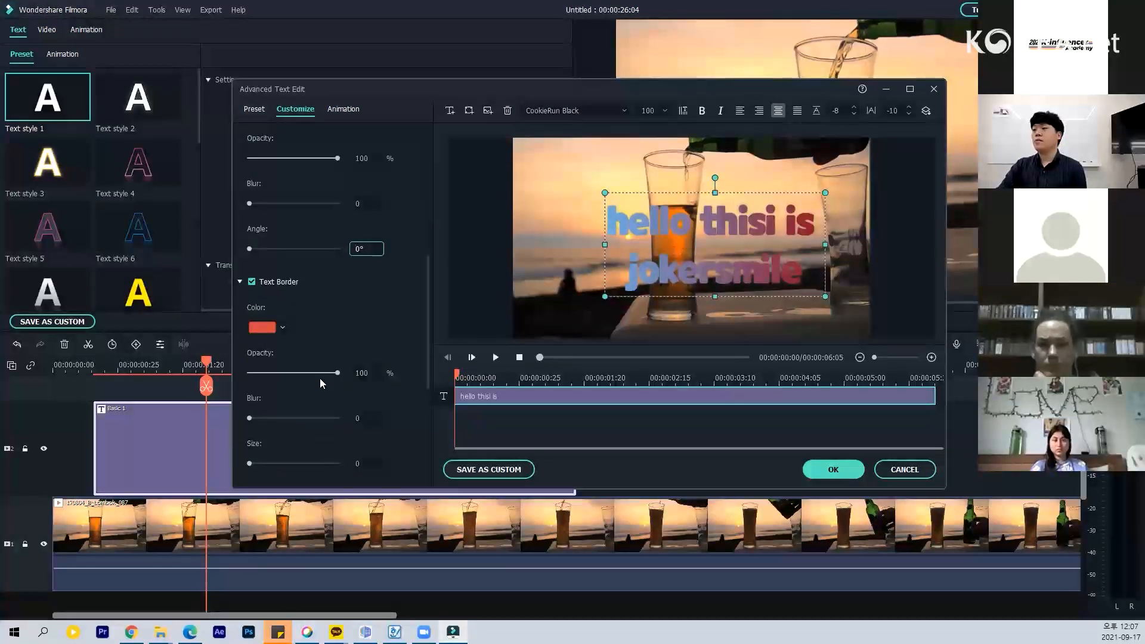
left_click(283, 330)
left_click(280, 408)
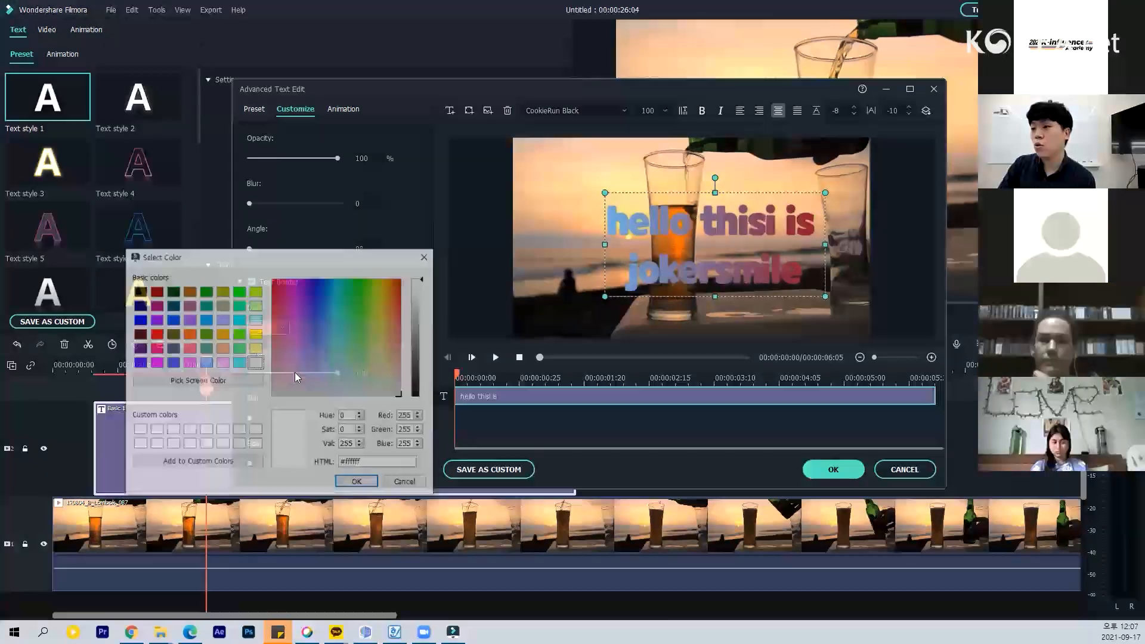
left_click(356, 481)
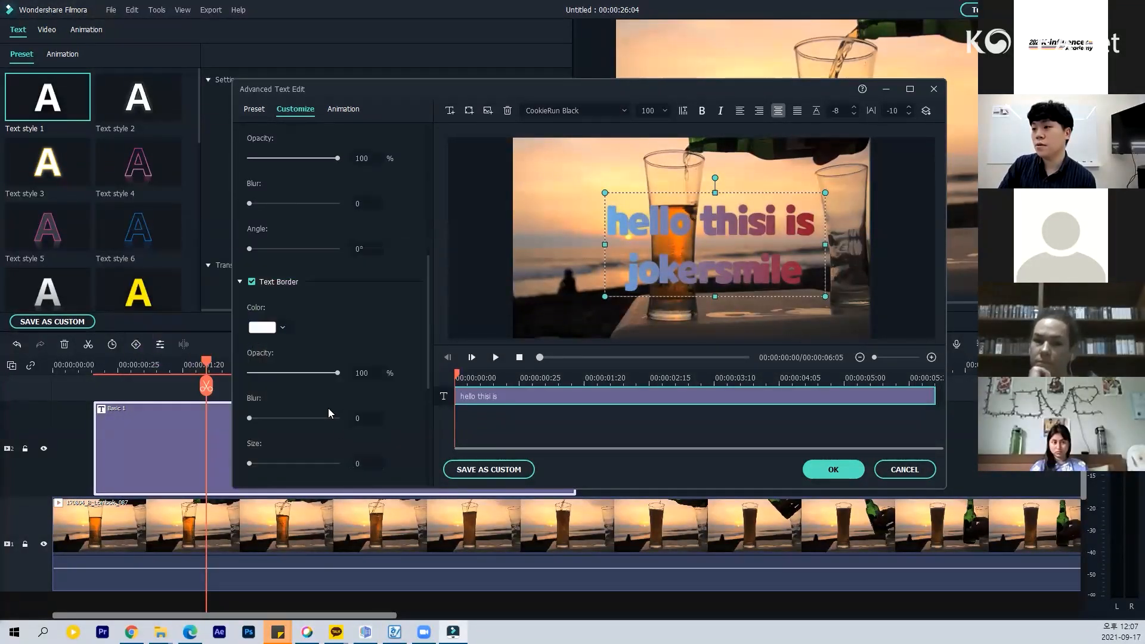
scroll(272, 400, "down", 2)
left_click_drag(250, 392, 292, 396)
Set the title's text shadow to rose red with opacity 88%, blur 0 and distance 12
scroll(351, 369, "down", 3)
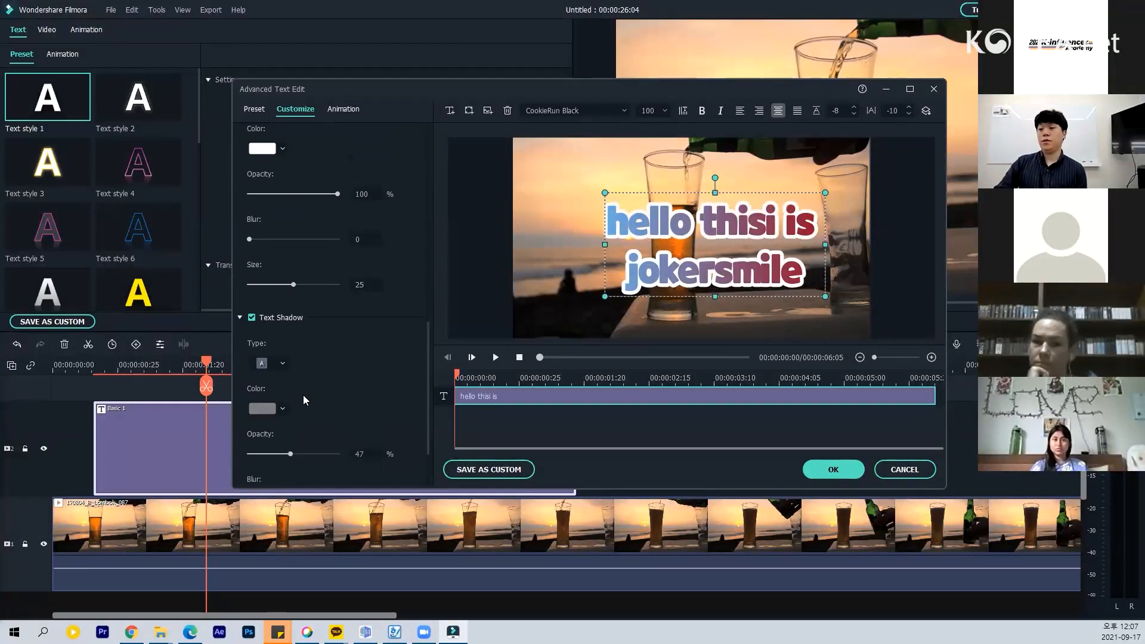
scroll(303, 395, "down", 2)
left_click(280, 325)
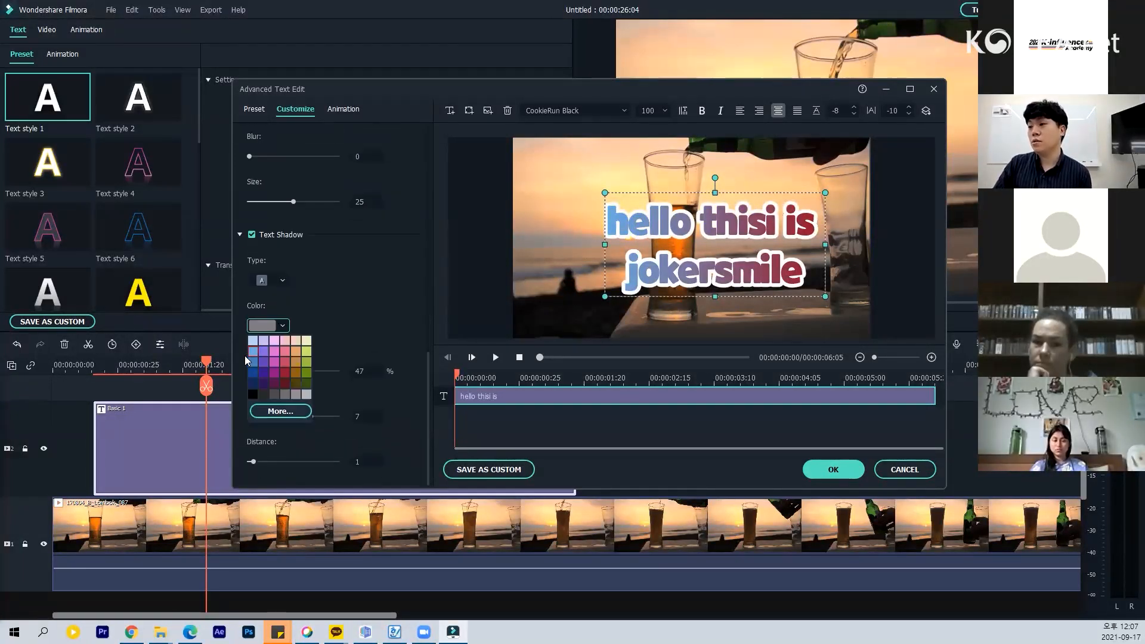
left_click(284, 365)
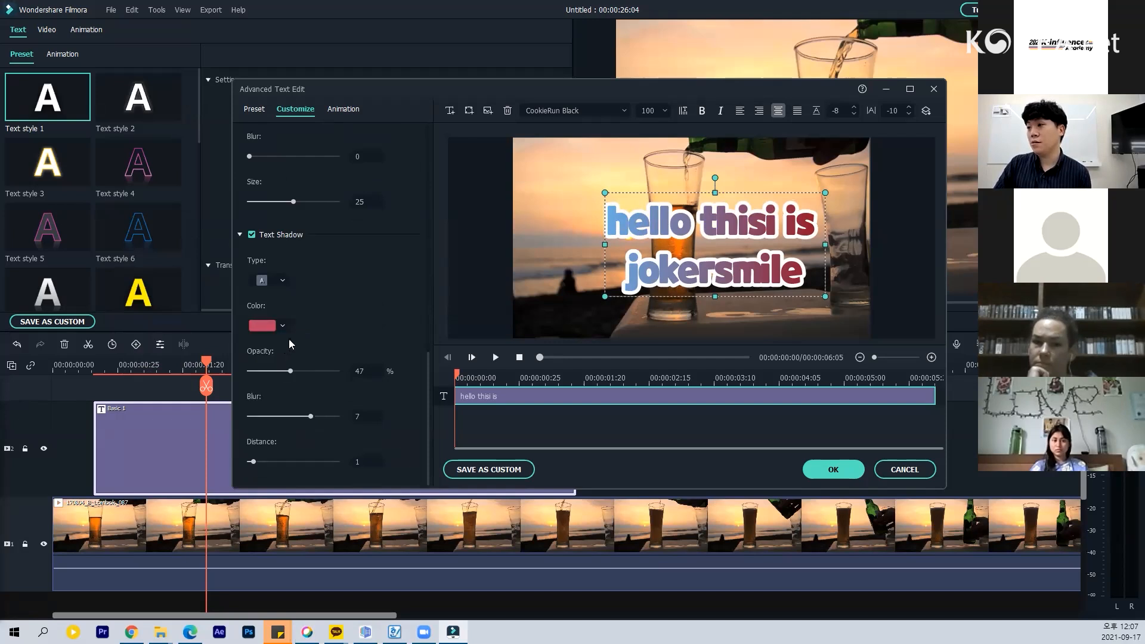
left_click_drag(253, 461, 353, 461)
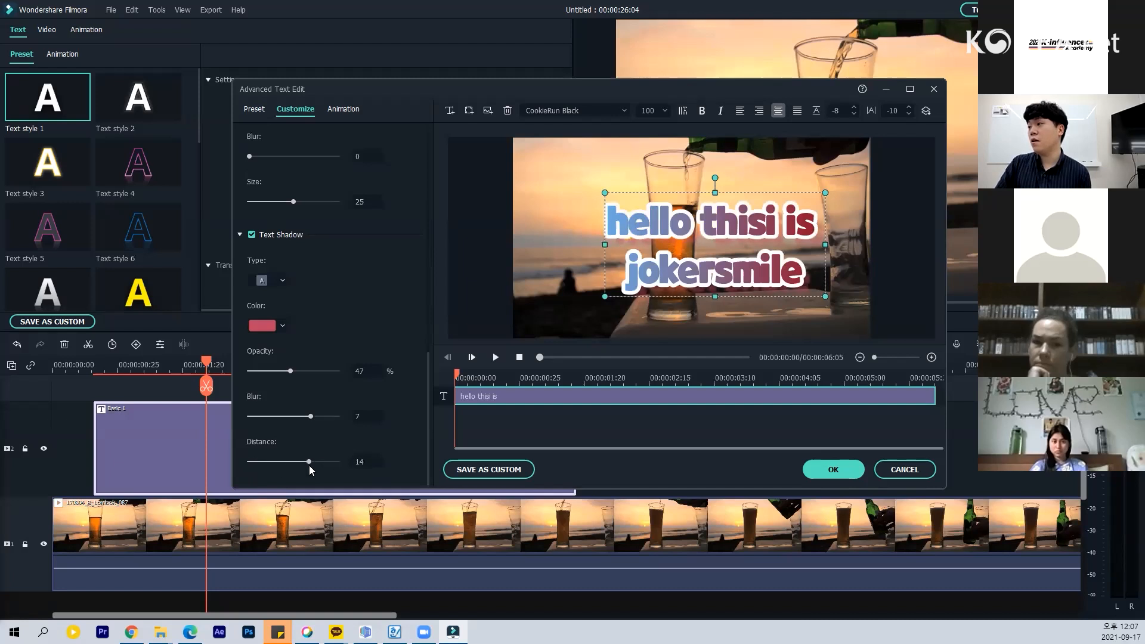
left_click_drag(313, 415, 225, 417)
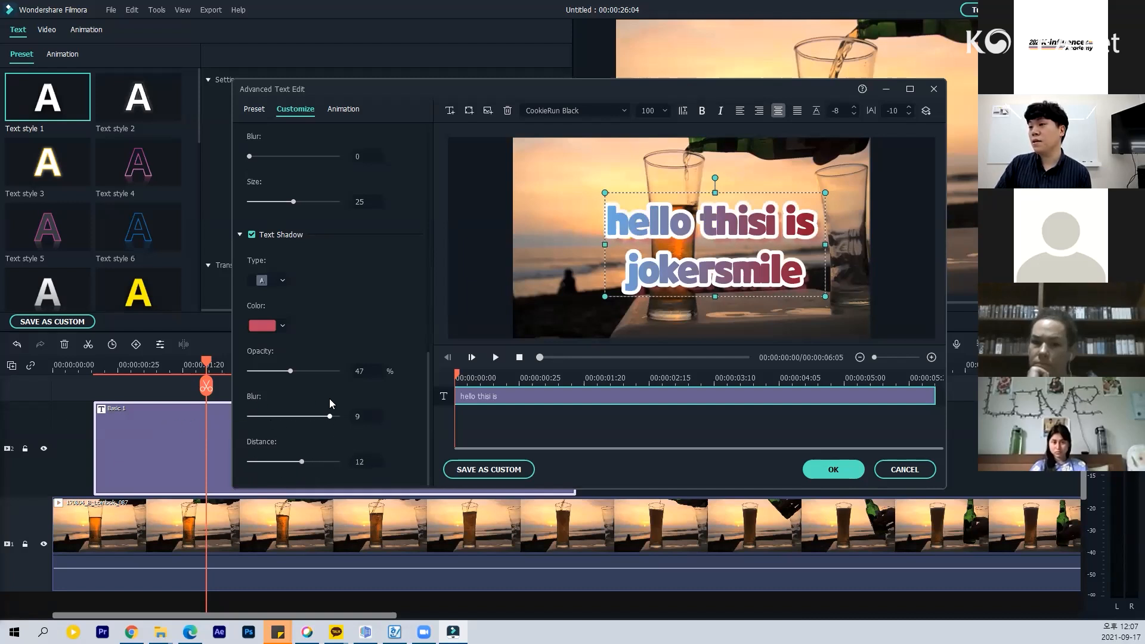
left_click_drag(294, 370, 326, 379)
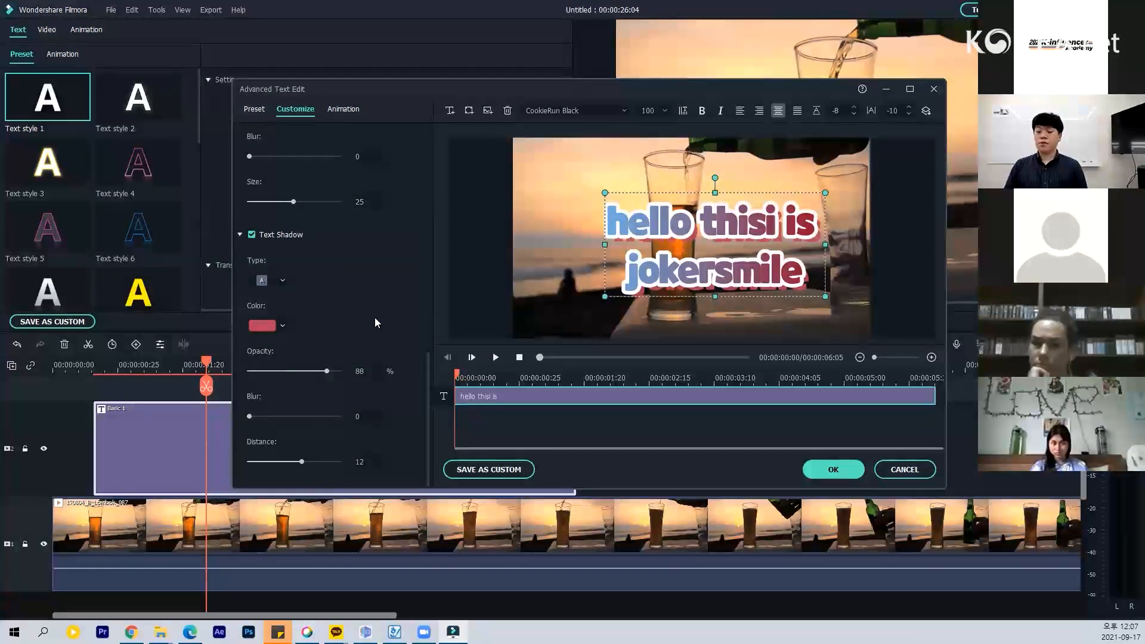
Save the title's styling as a custom title named jokersmile and confirm the title edits
left_click(495, 470)
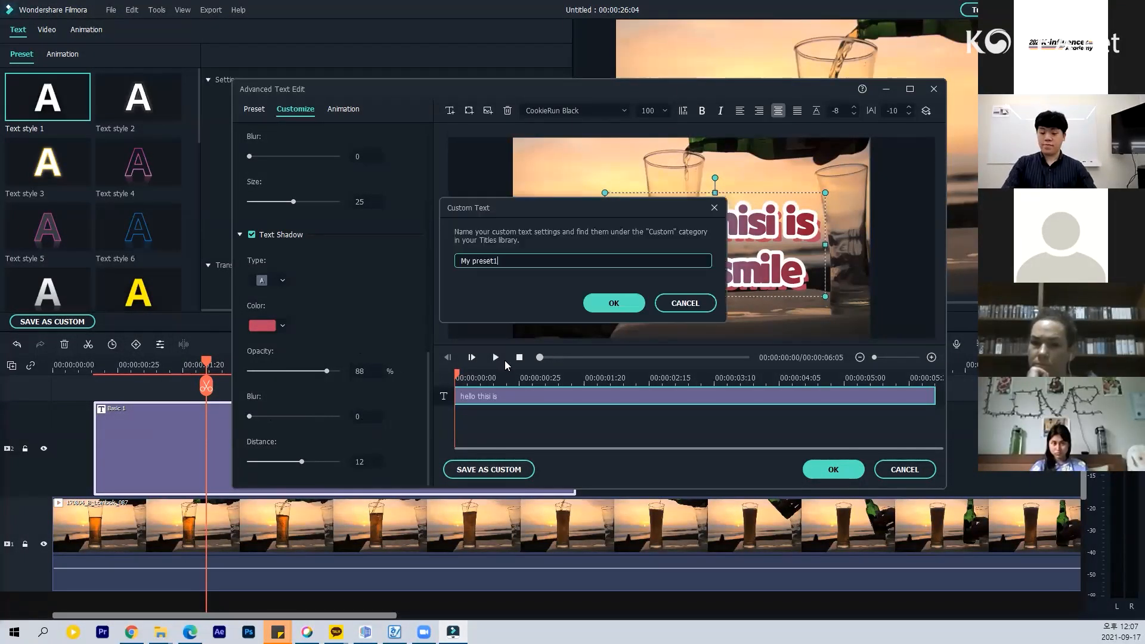
key("BackSpace")
key("BackSpace")
key("BackSpace")
key("BackSpace")
key("BackSpace")
key("BackSpace")
key("BackSpace")
key("BackSpace")
key("BackSpace")
type("j")
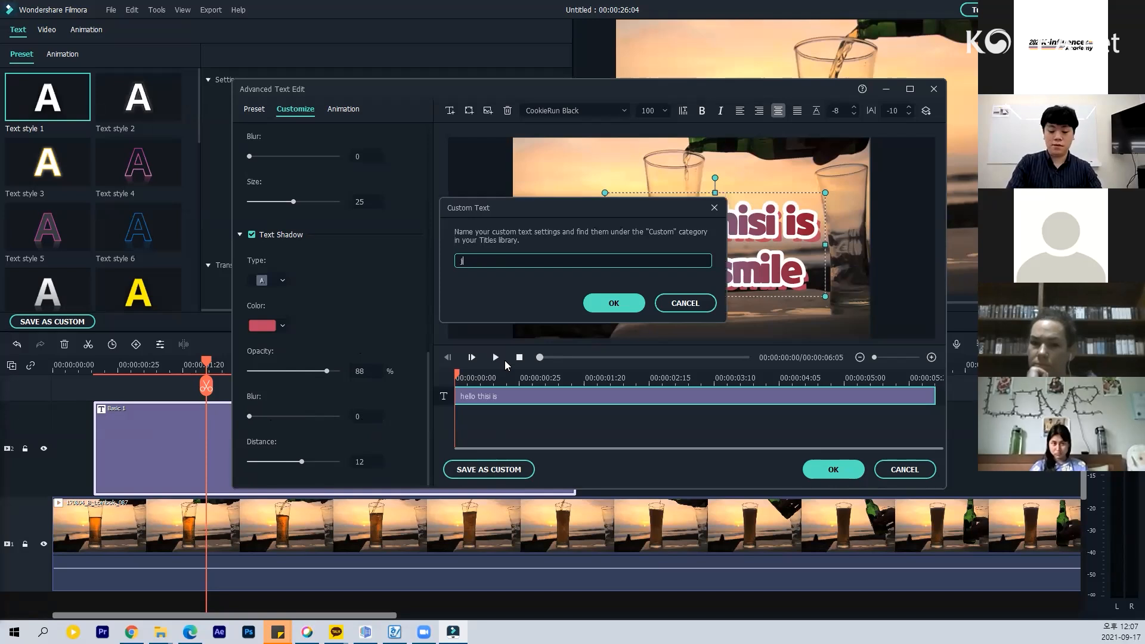
type("okersmile")
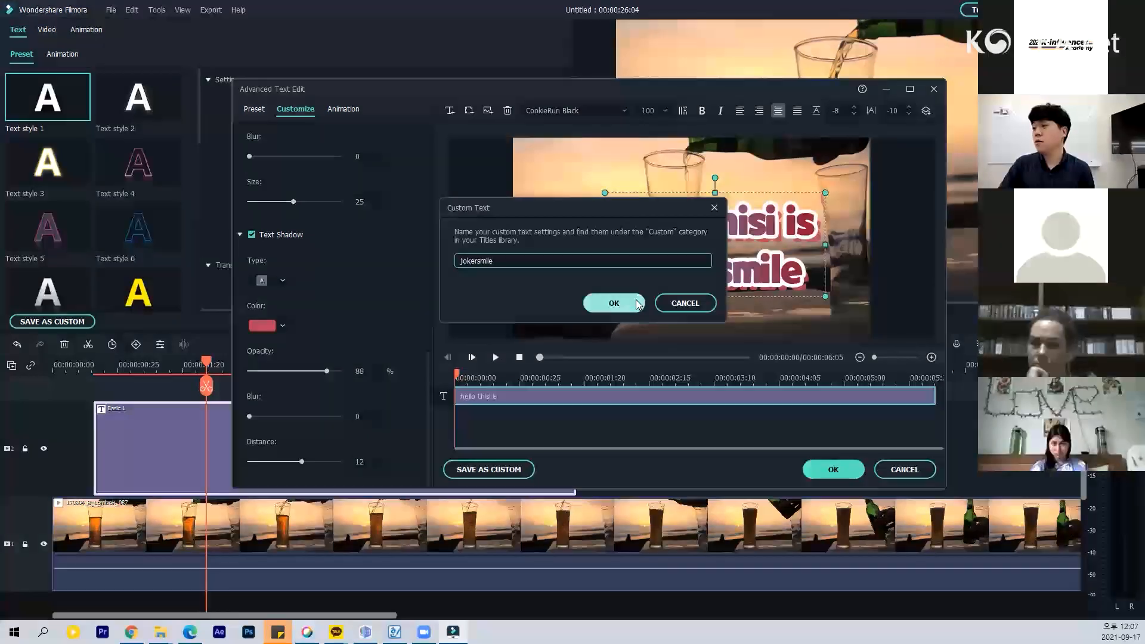
left_click(614, 303)
left_click(815, 470)
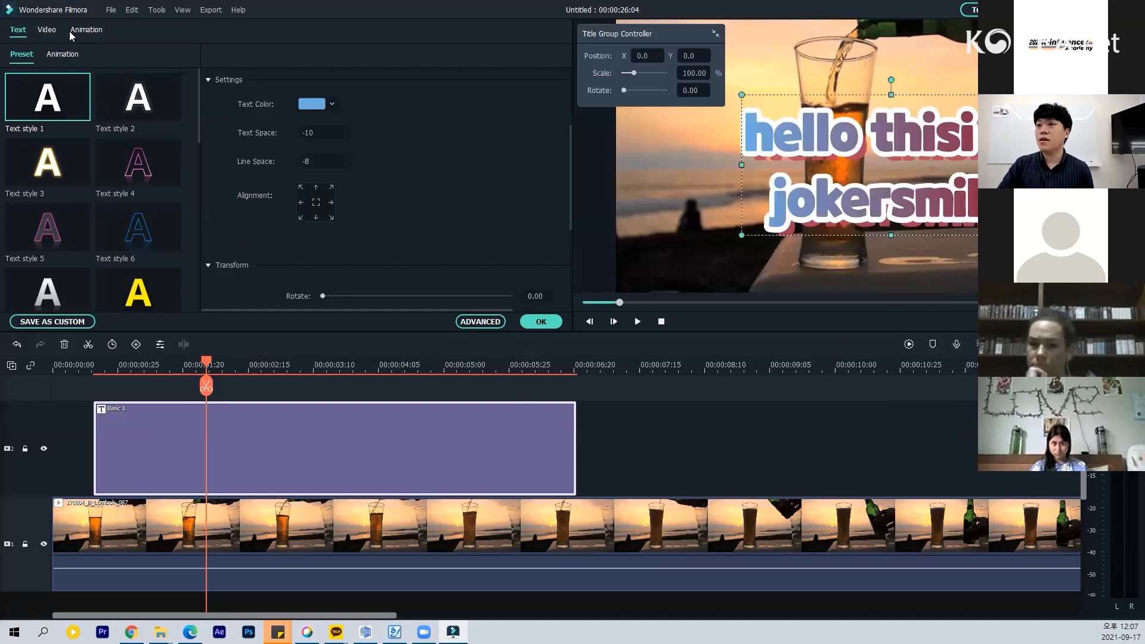
left_click(525, 322)
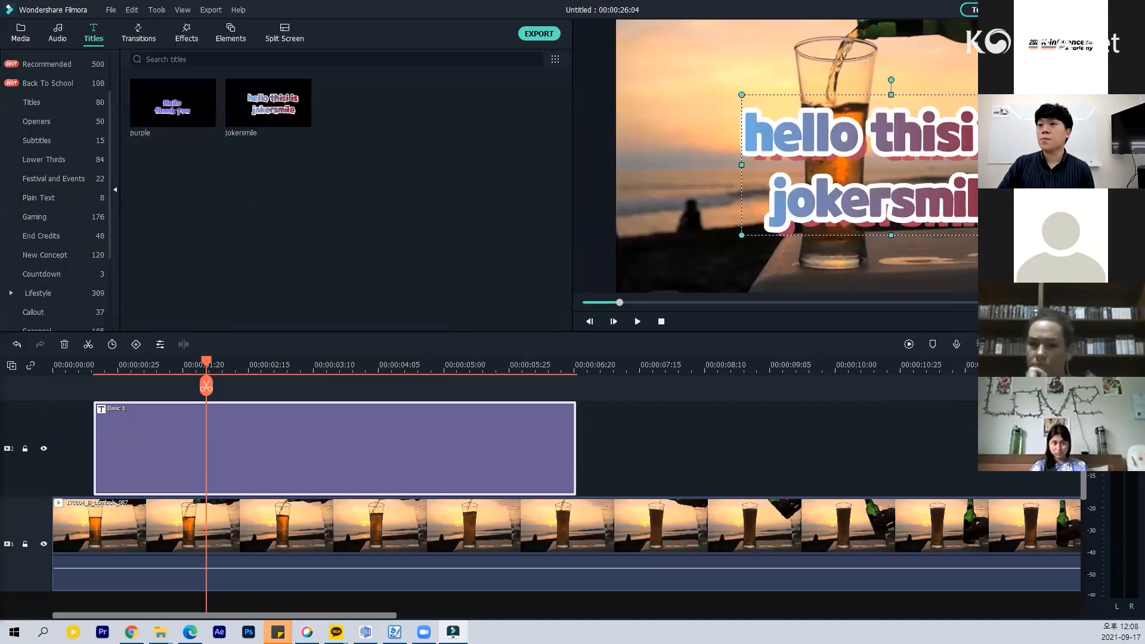
Add the custom jokersmile title to the title track a little after the first title and check it in the preview
scroll(95, 170, "up", 2)
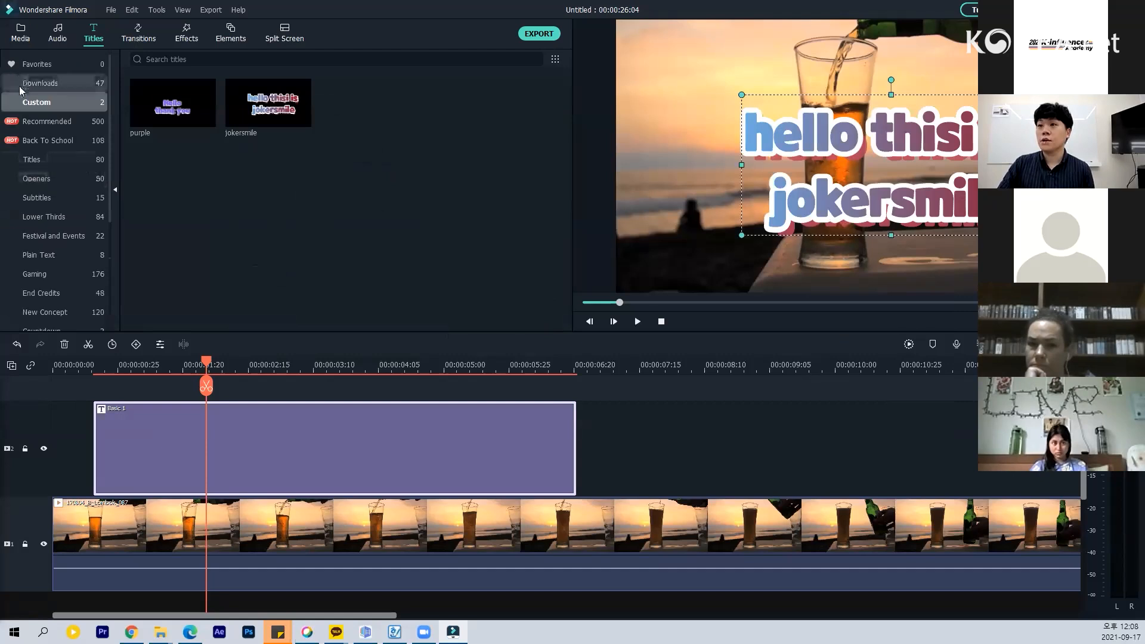
left_click(34, 113)
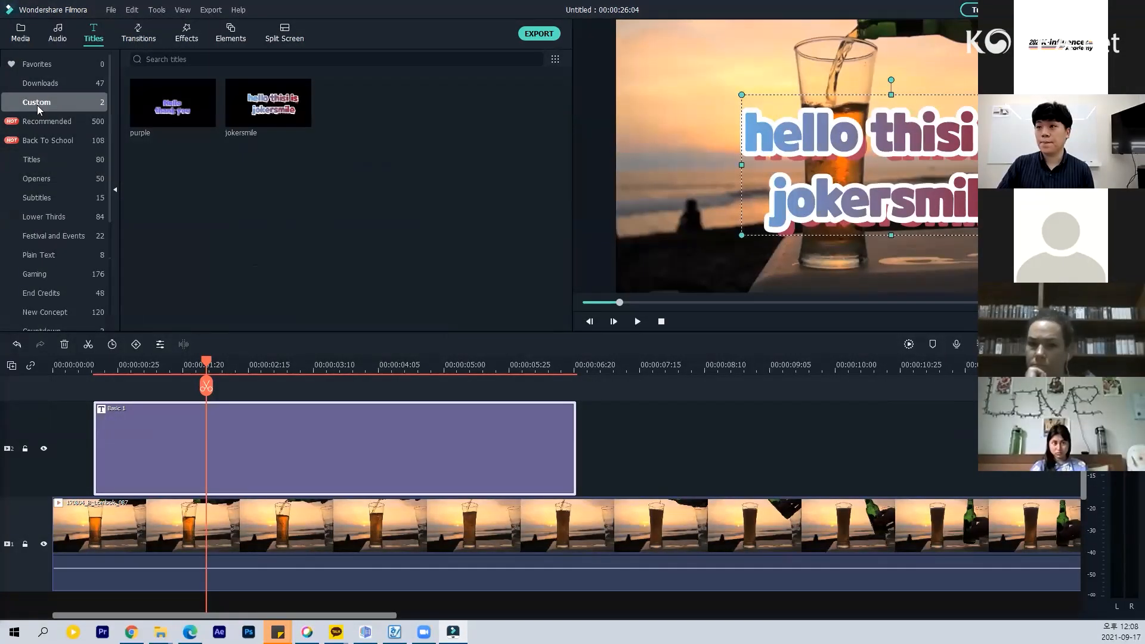
left_click(37, 104)
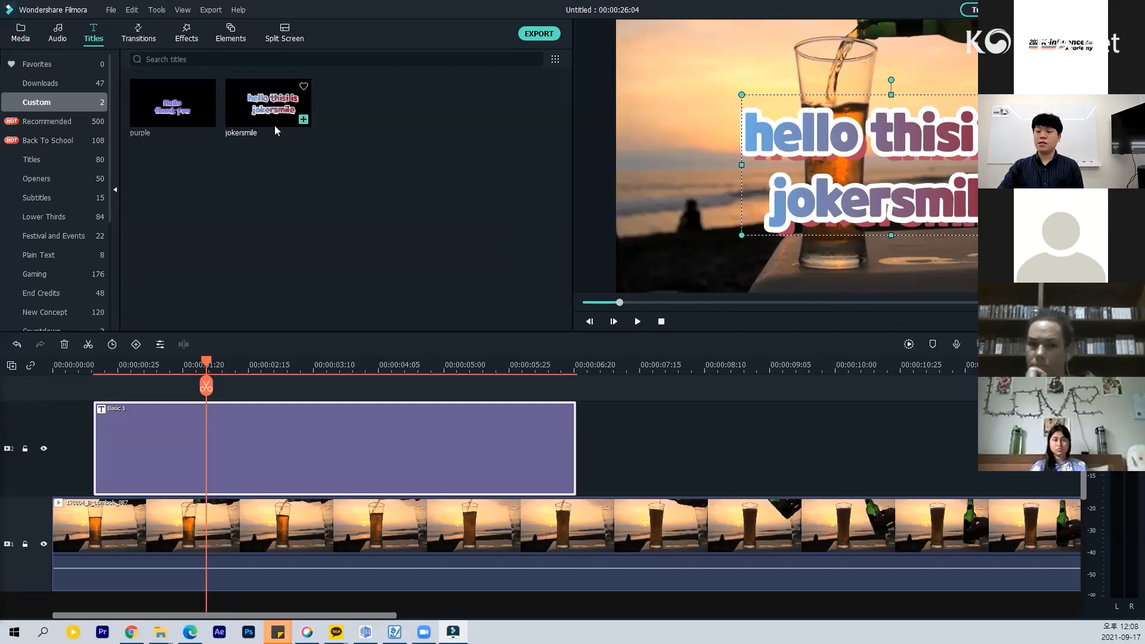
left_click_drag(274, 125, 635, 417)
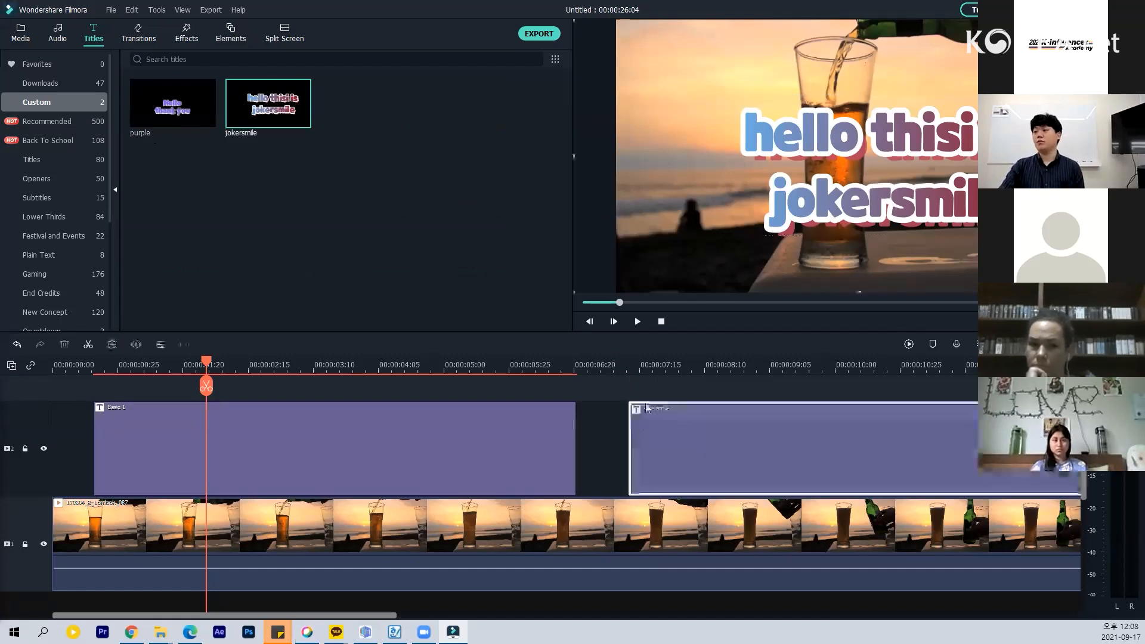
left_click(674, 364)
left_click_drag(676, 362, 458, 362)
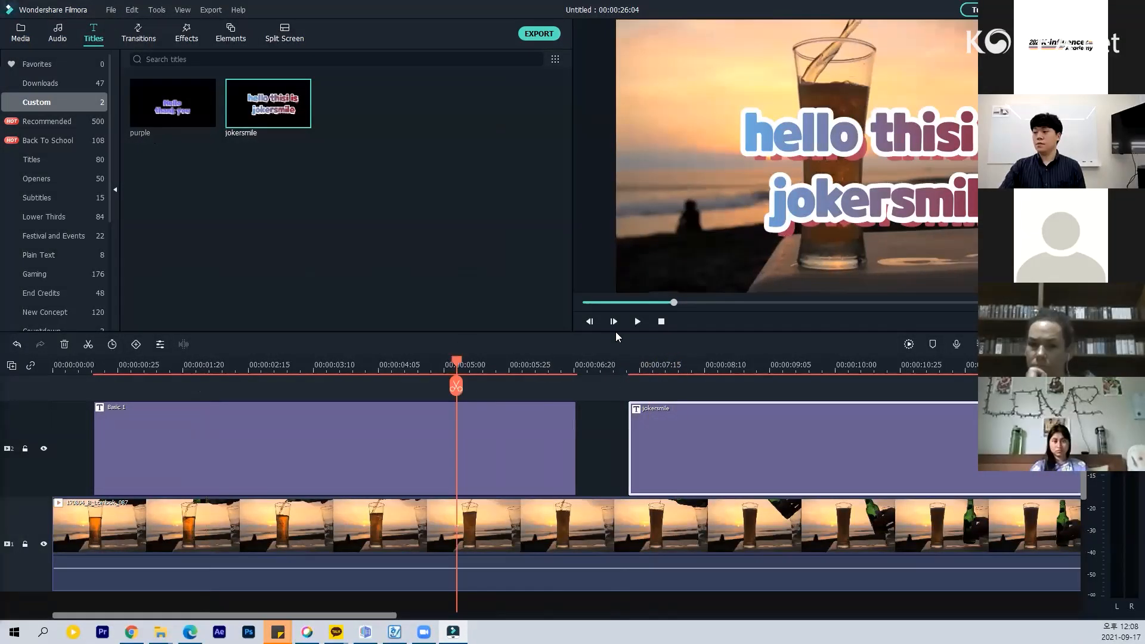
left_click_drag(600, 363, 244, 357)
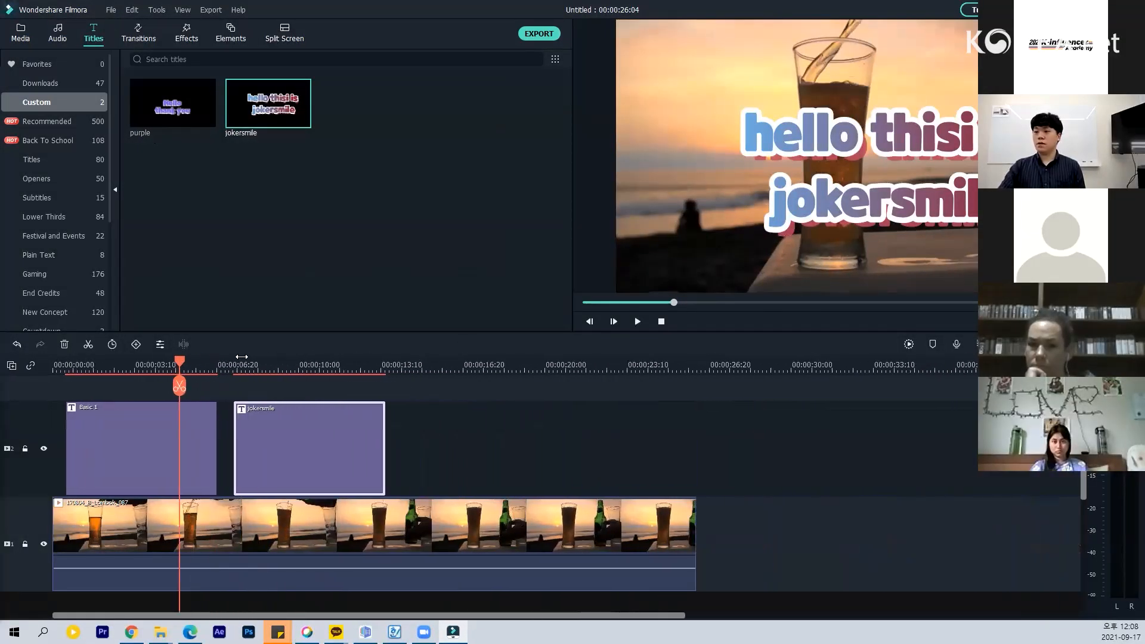
left_click_drag(183, 388, 312, 386)
left_click(297, 365)
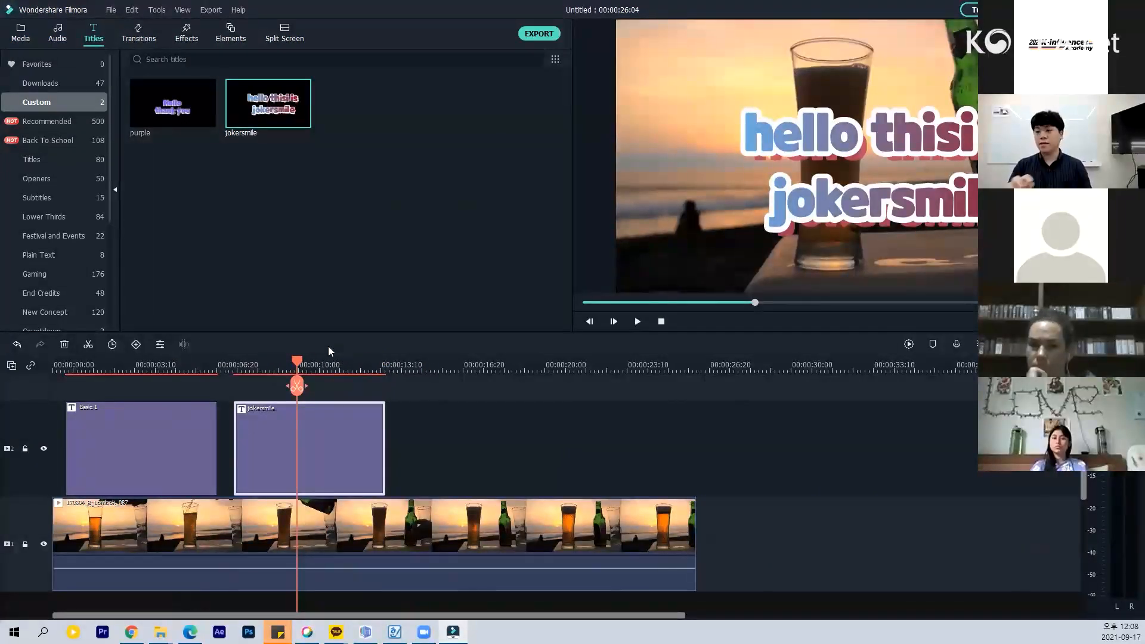
Copy the second title clip and paste it on the same track shortly after that clip ends
left_click(466, 468)
left_click(313, 447)
left_click_drag(290, 366, 410, 357)
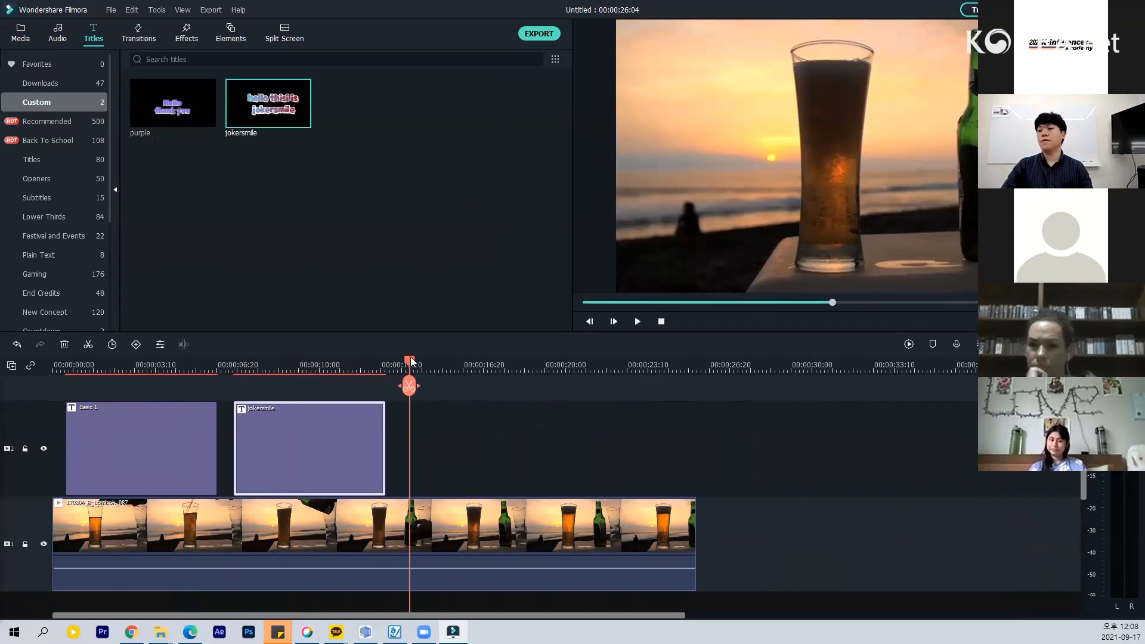
left_click(34, 479)
key("ctrl+v")
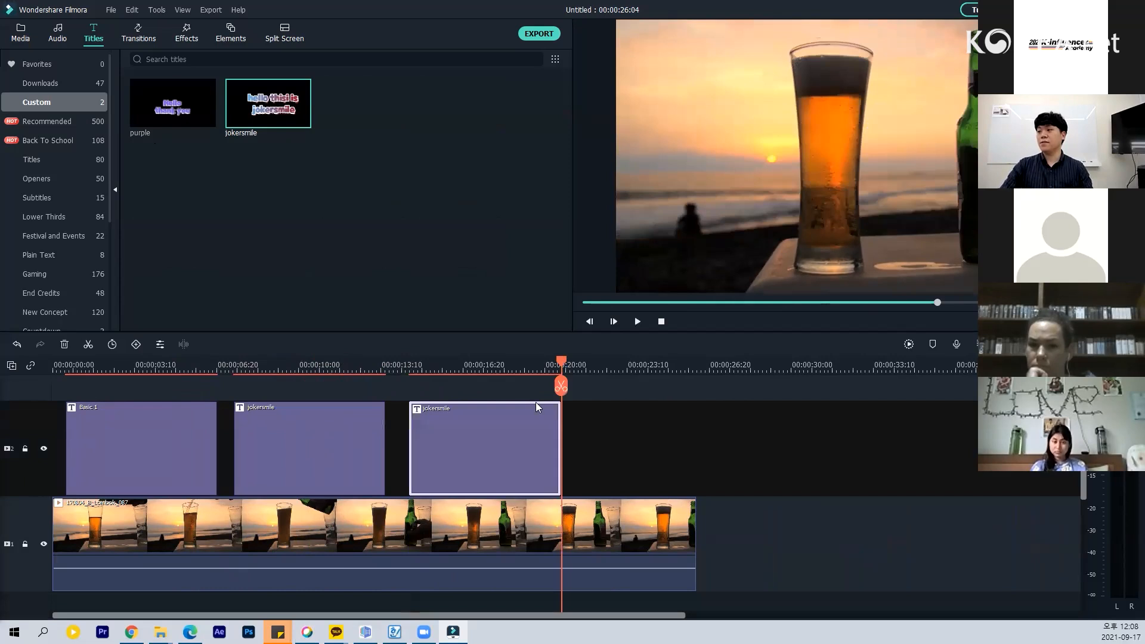
Replace the text of the pasted third title with "tnx"
left_click(492, 365)
left_click_drag(495, 366, 416, 365)
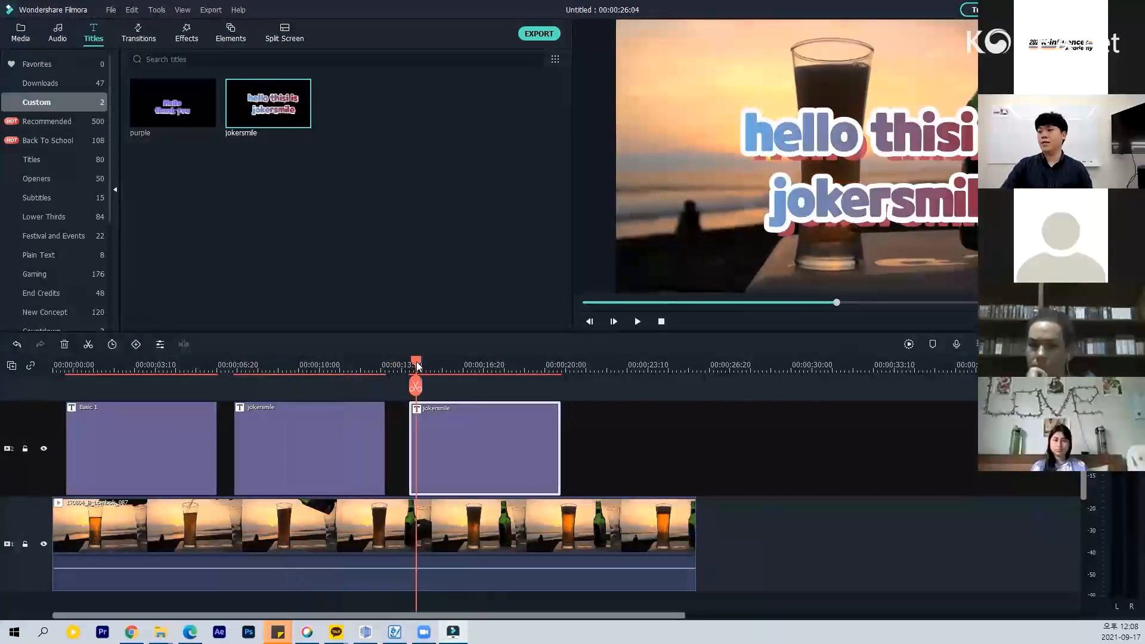
double_click(835, 182)
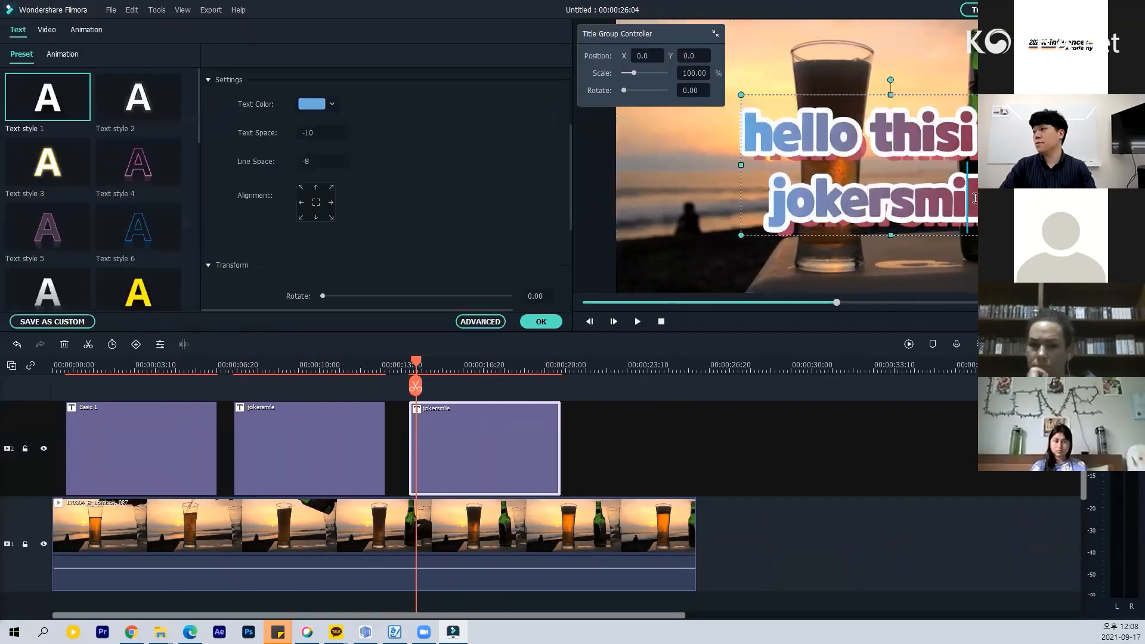
type("h=t")
key("BackSpace")
key("BackSpace")
key("BackSpace")
type("tnx")
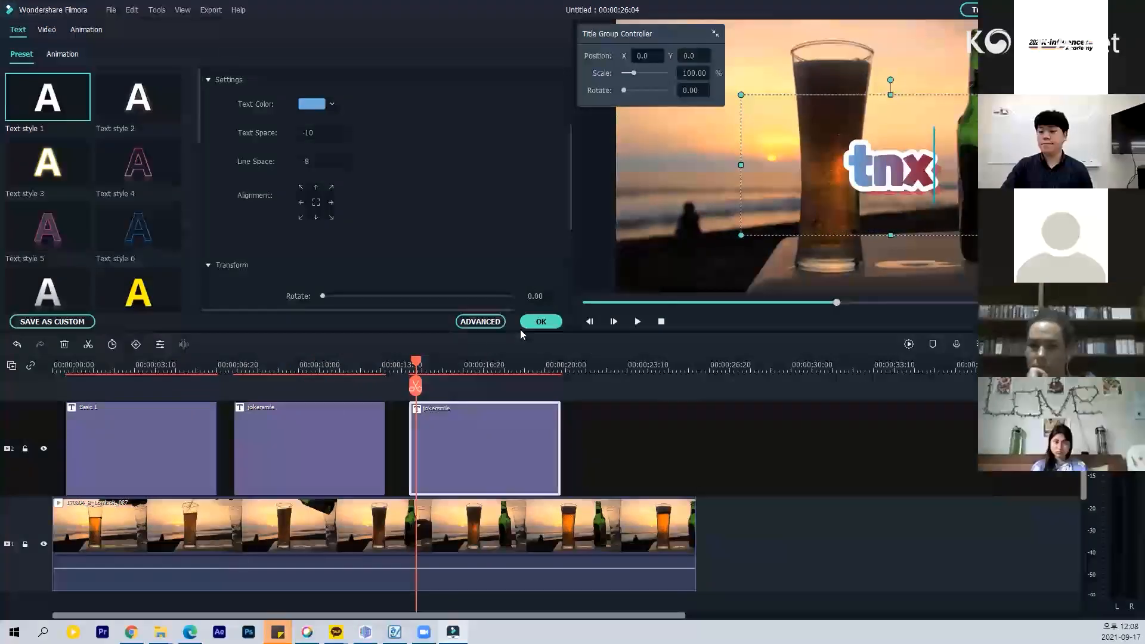
Select the first title clip and choose the Wavy style text animation for it
left_click(306, 364)
left_click_drag(328, 362, 245, 365)
scroll(361, 126, "down", 3)
scroll(368, 166, "up", 3)
scroll(404, 213, "up", 4)
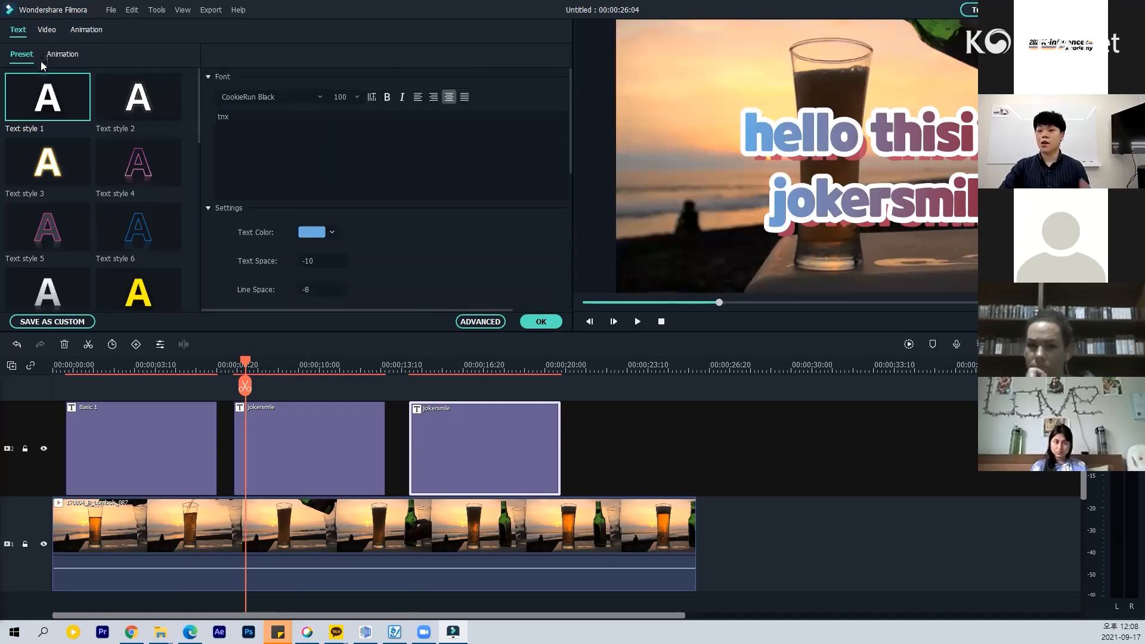
left_click(173, 429)
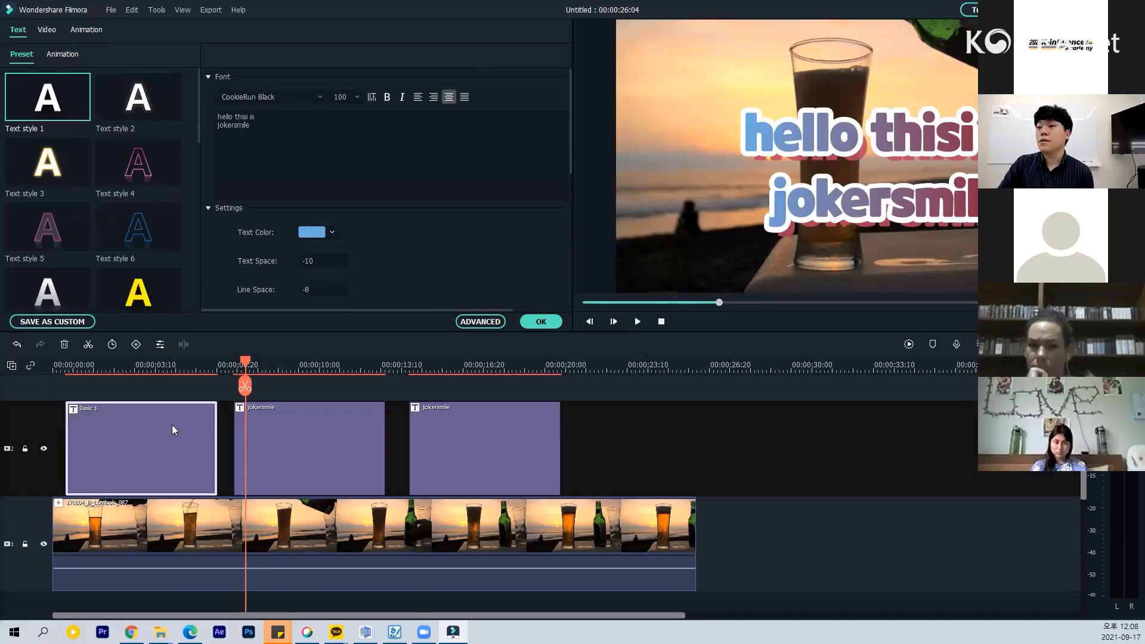
left_click_drag(229, 362, 90, 365)
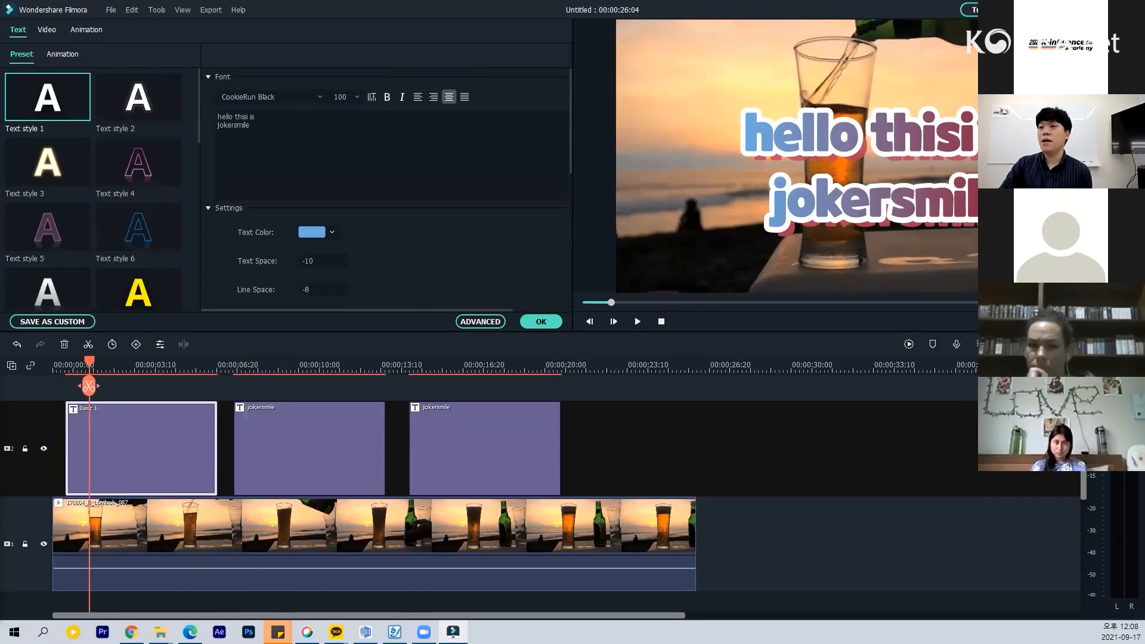
left_click(56, 52)
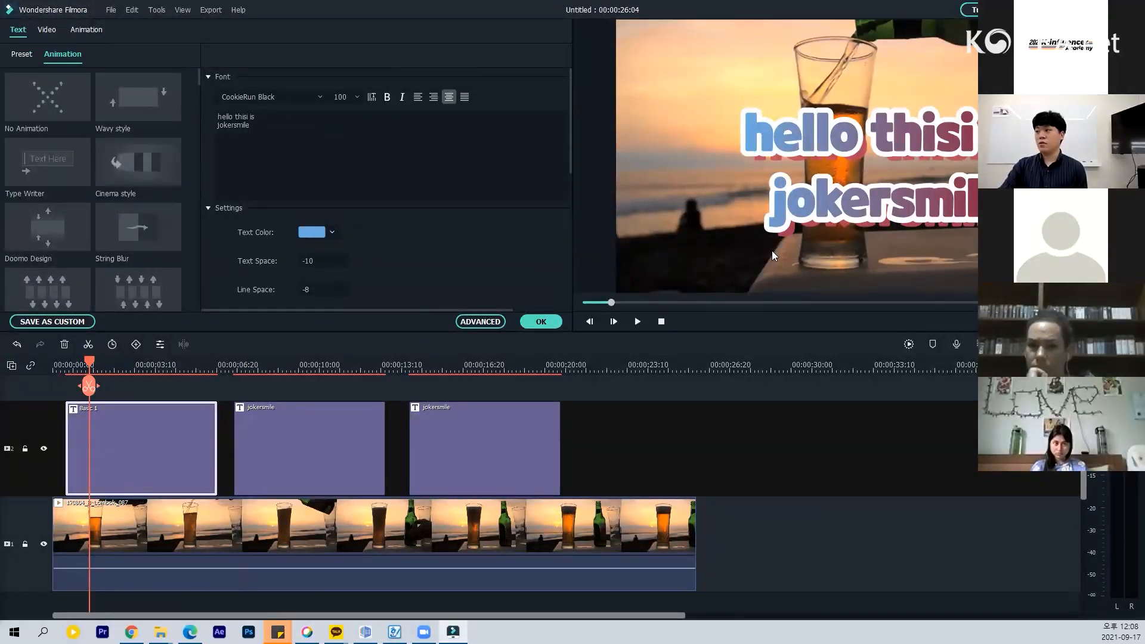
mouse_move(92, 362)
left_mouse_down()
mouse_move(61, 364)
mouse_move(106, 364)
left_mouse_up()
left_click(136, 94)
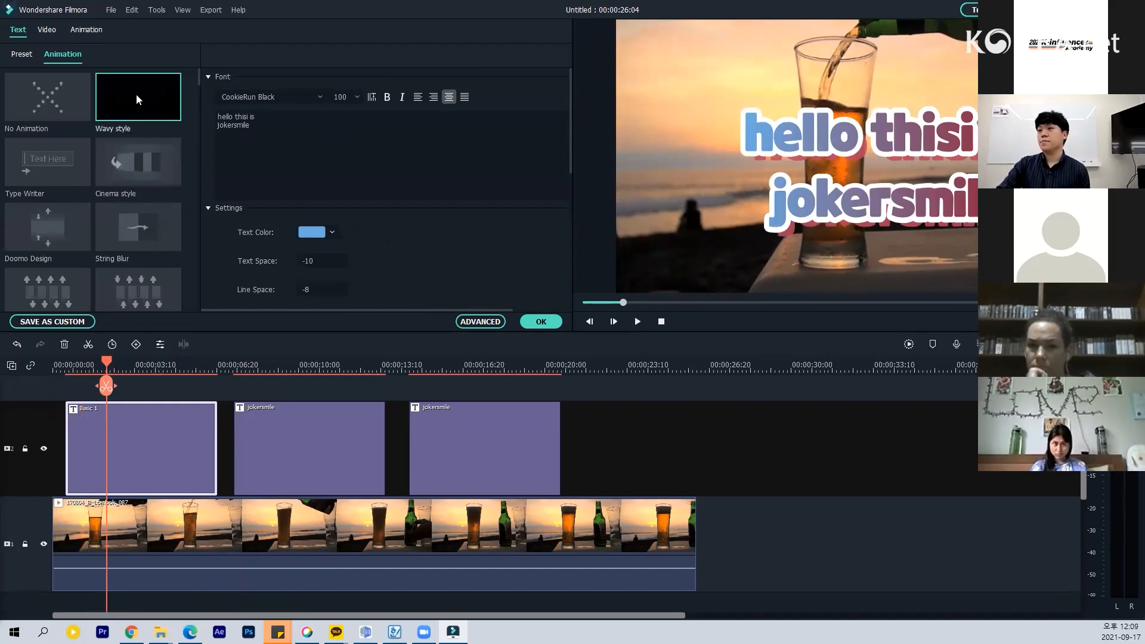
Try the Wavy style, Cinema style and Down Dir Insert text animations on the first title
left_click(137, 93)
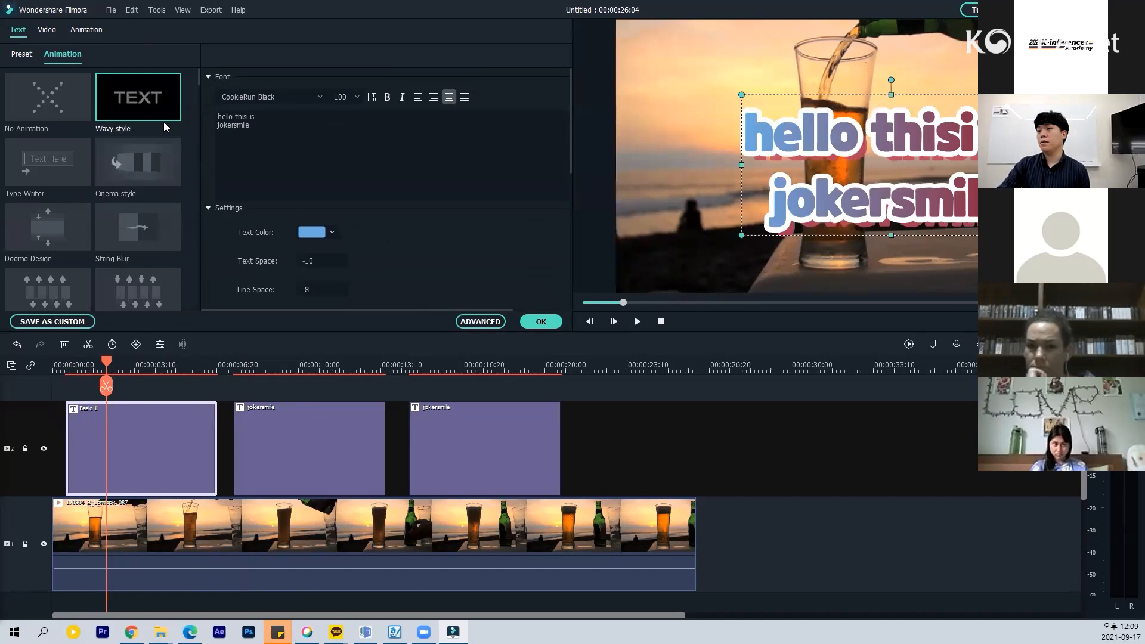
scroll(136, 224, "down", 5)
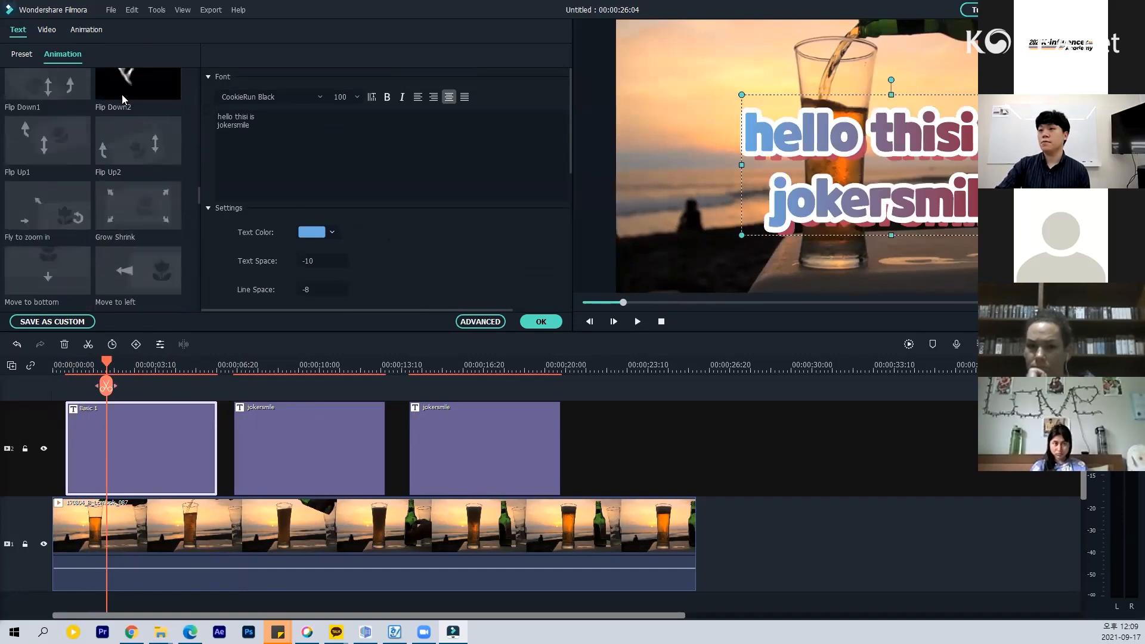
scroll(123, 101, "up", 5)
left_click(131, 105)
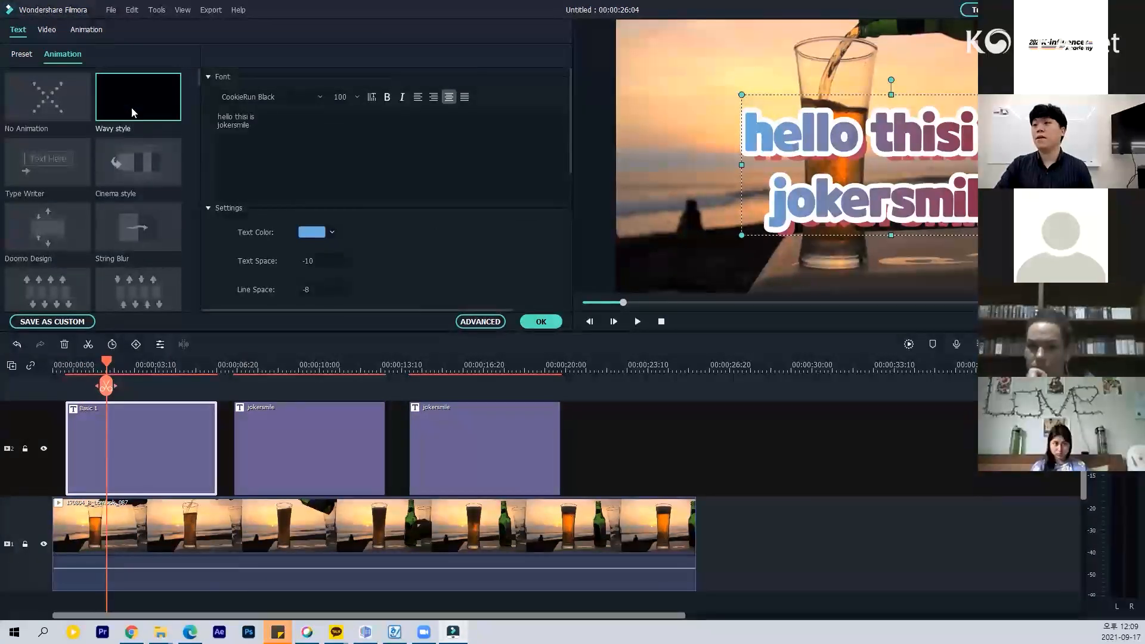
left_click(129, 164)
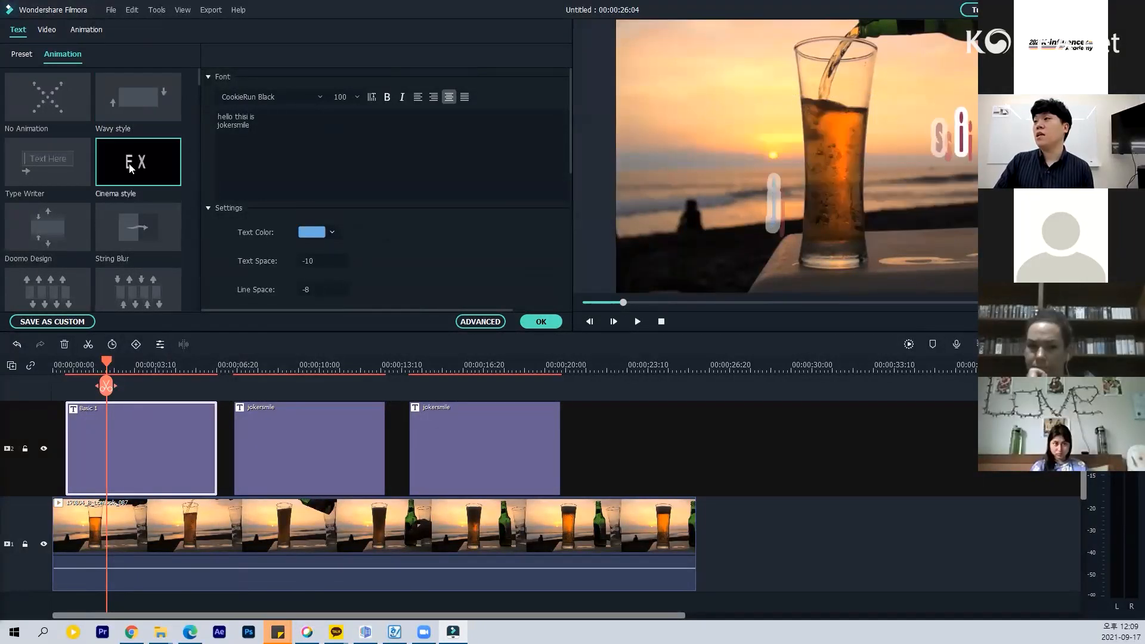
scroll(88, 247, "down", 5)
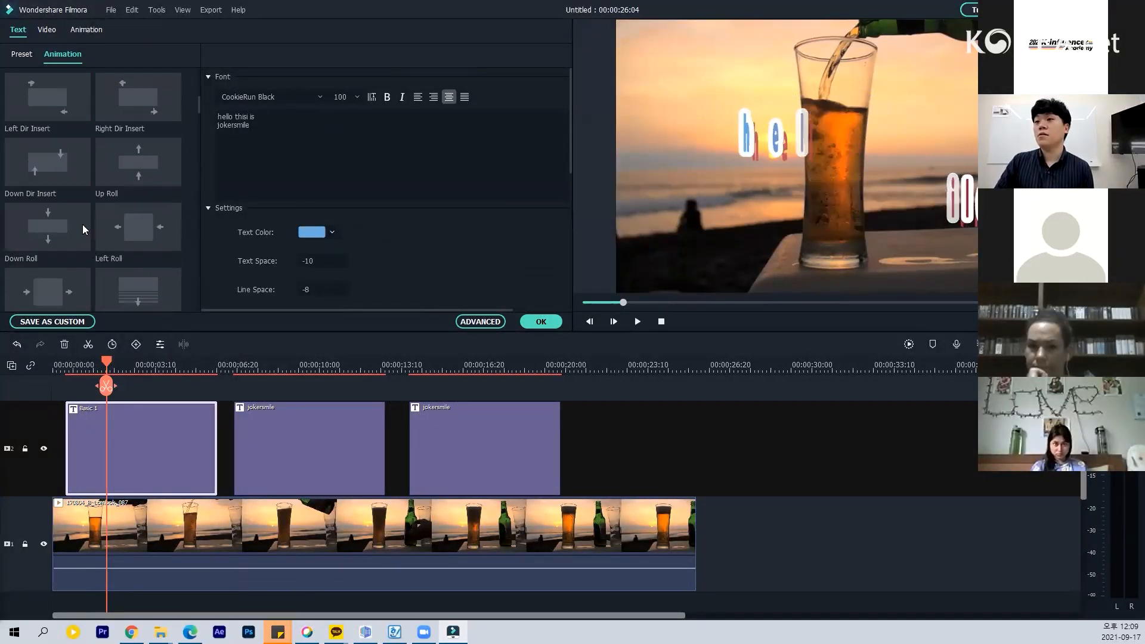
scroll(98, 236, "down", 5)
left_click(51, 175)
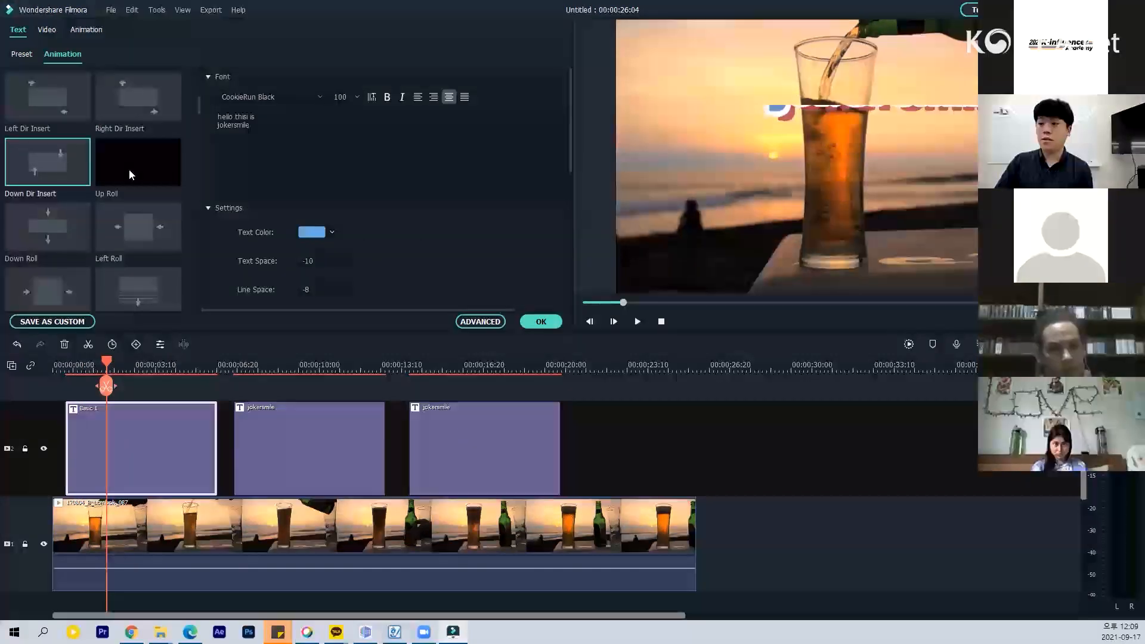
scroll(126, 221, "up", 3)
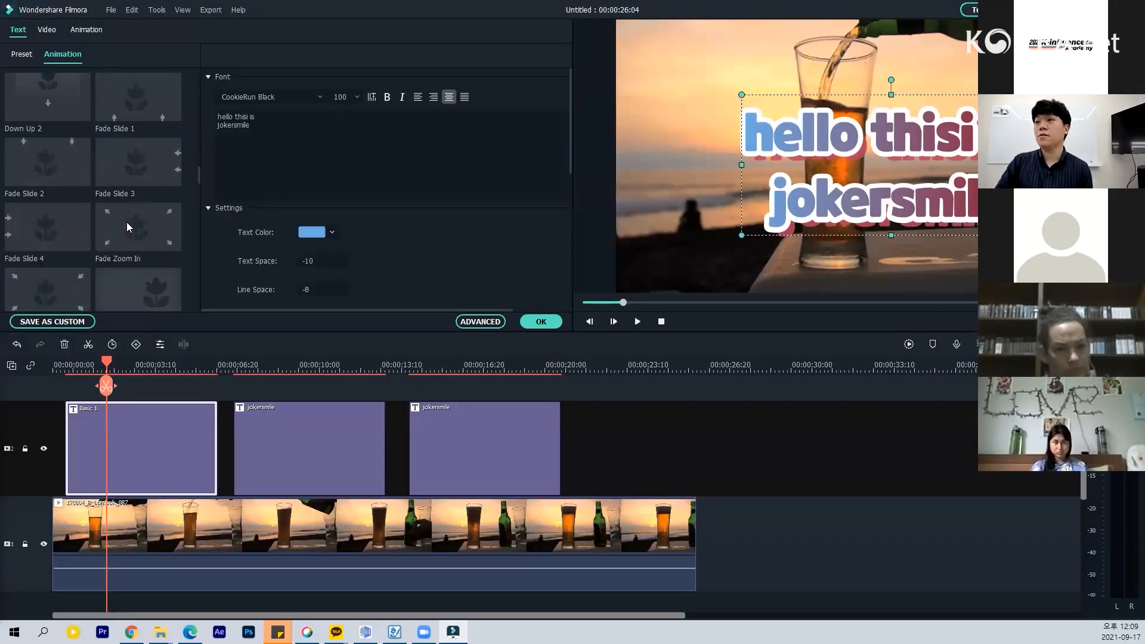
Return to the title's text style presets, accept the title edits and delete all three title clips from the title track
left_click(21, 54)
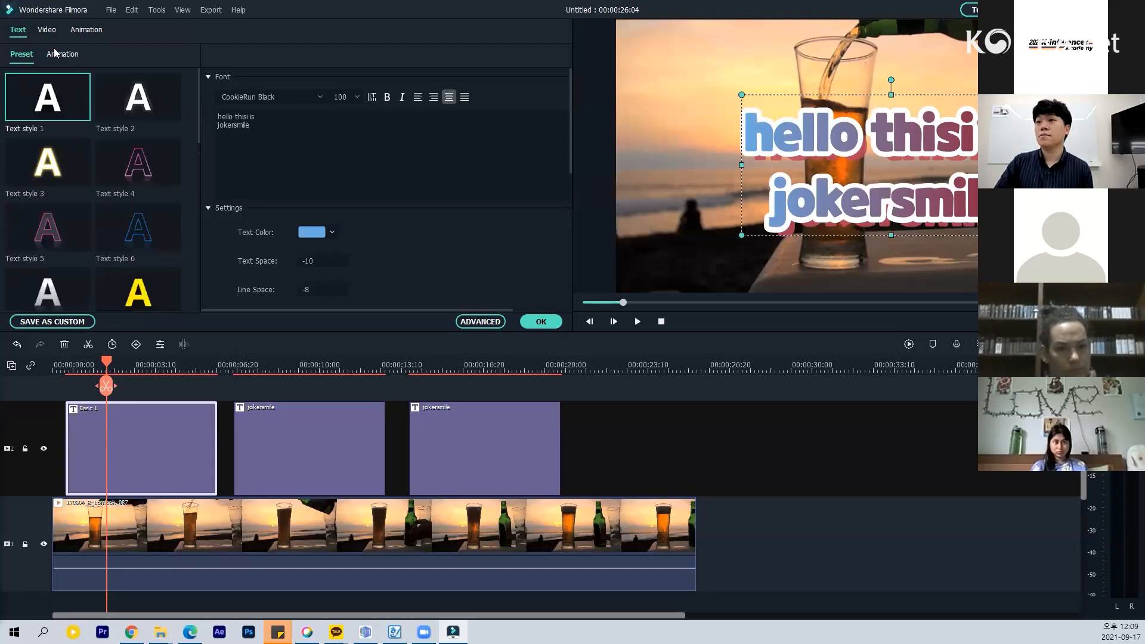
left_click(541, 321)
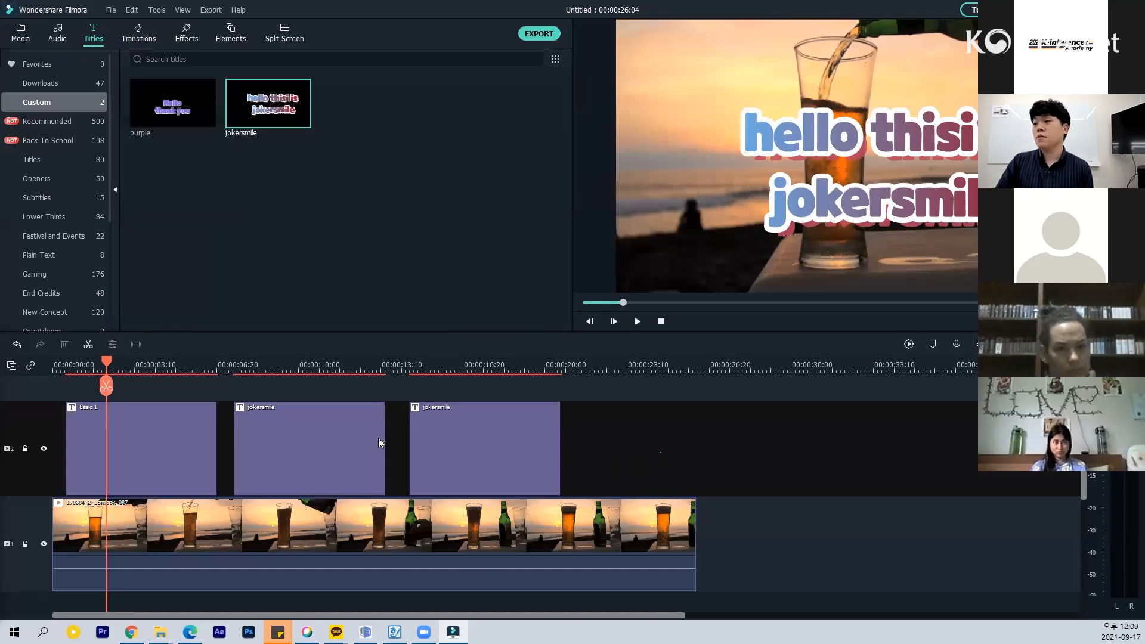
key("Delete")
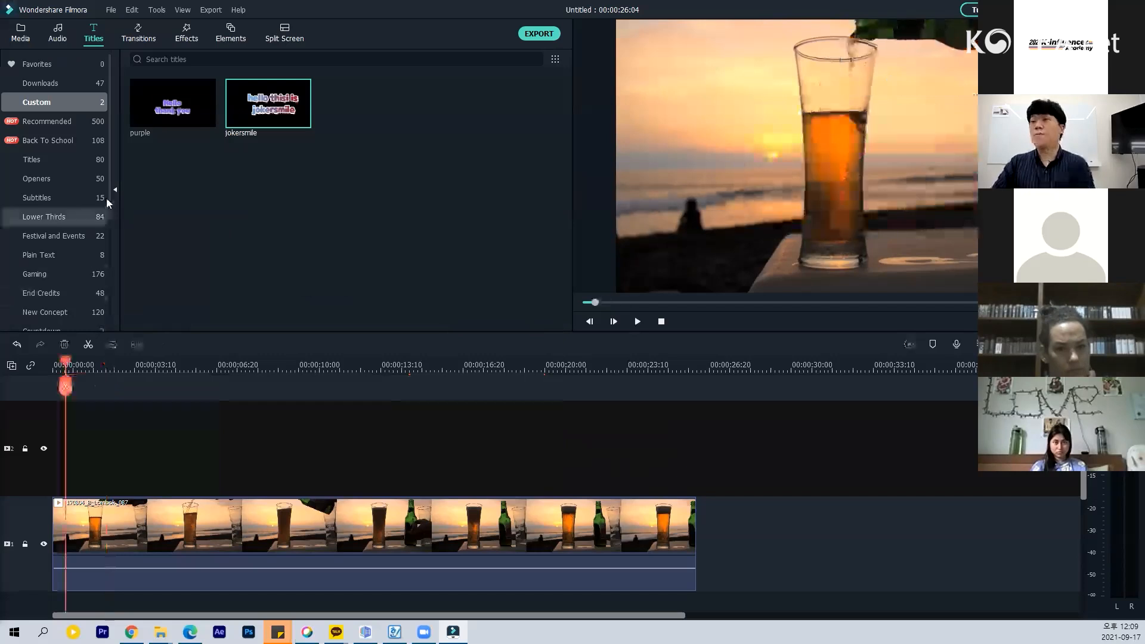
Try the Subtitle 6 preset at the start of the title track and remove it again
left_click(90, 198)
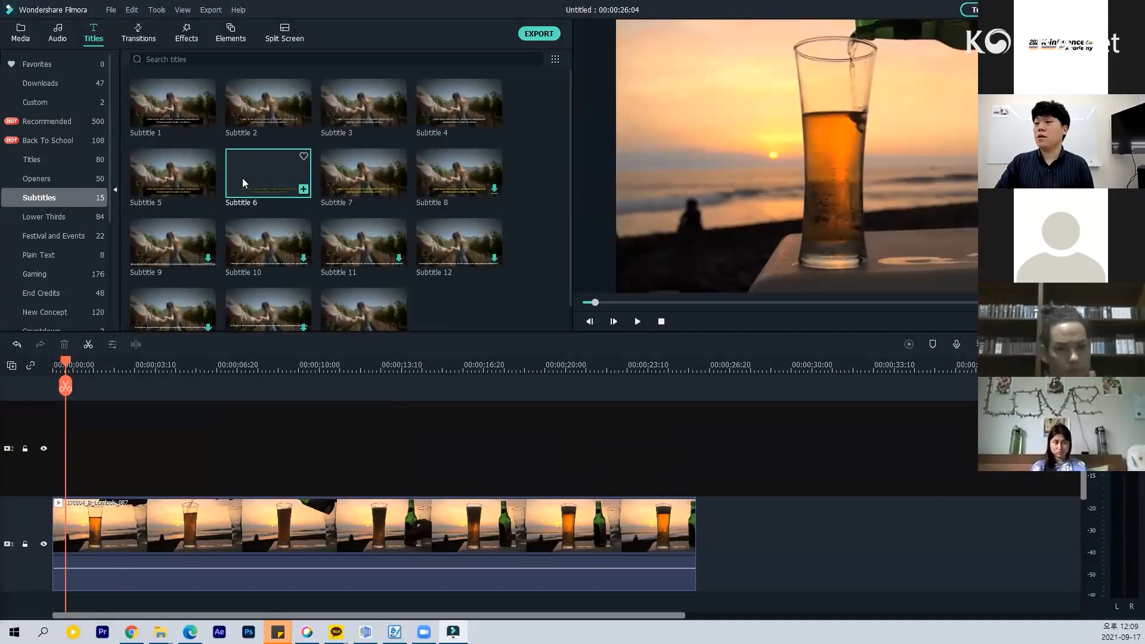
left_click(242, 178)
left_click_drag(291, 192, 58, 462)
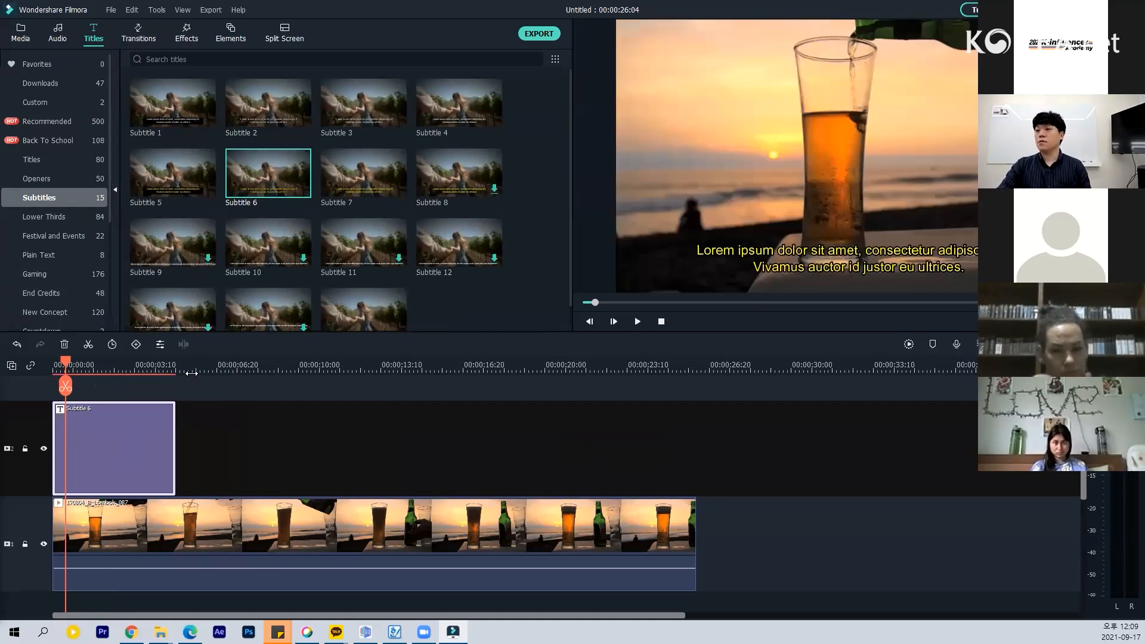
key("Delete")
Add the Subtitle 4 preset near the start of the title track and show it in the preview
left_click(455, 104)
left_click_drag(456, 103, 74, 454)
left_click(101, 364)
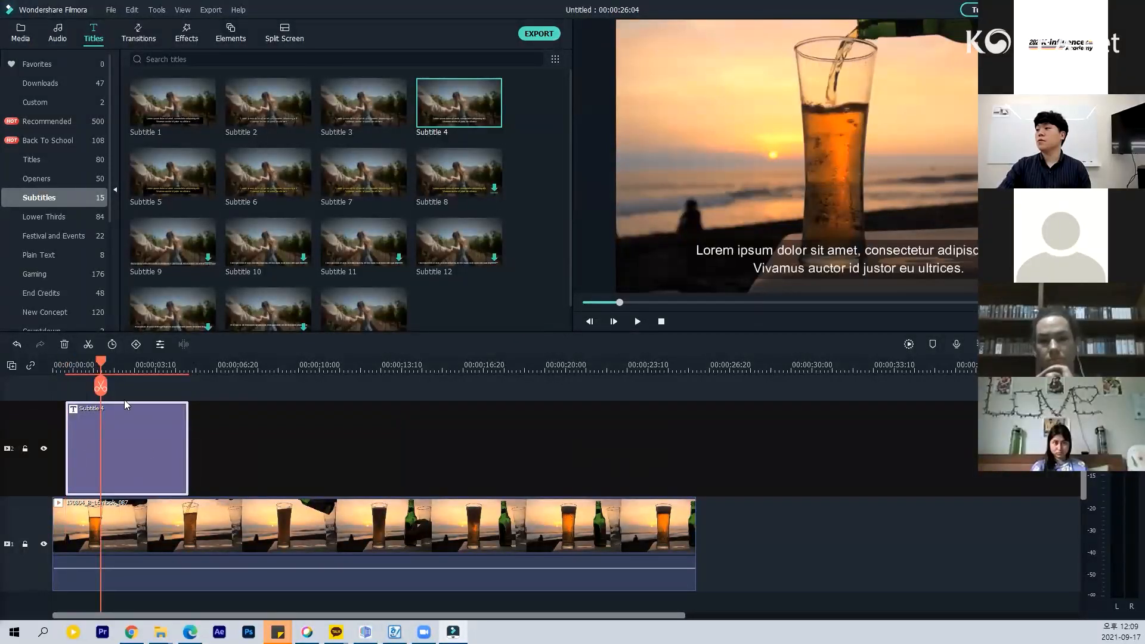
Open Subtitle 4 in the advanced text editor and set its shape fill to light orange with 100% opacity
double_click(146, 461)
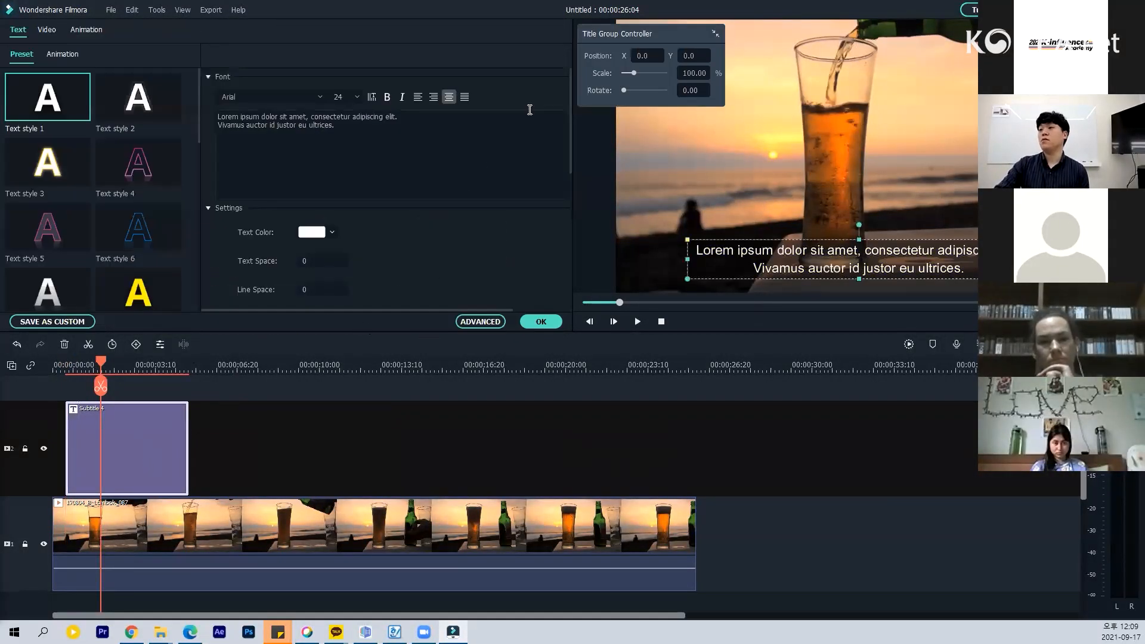
scroll(445, 174, "down", 10)
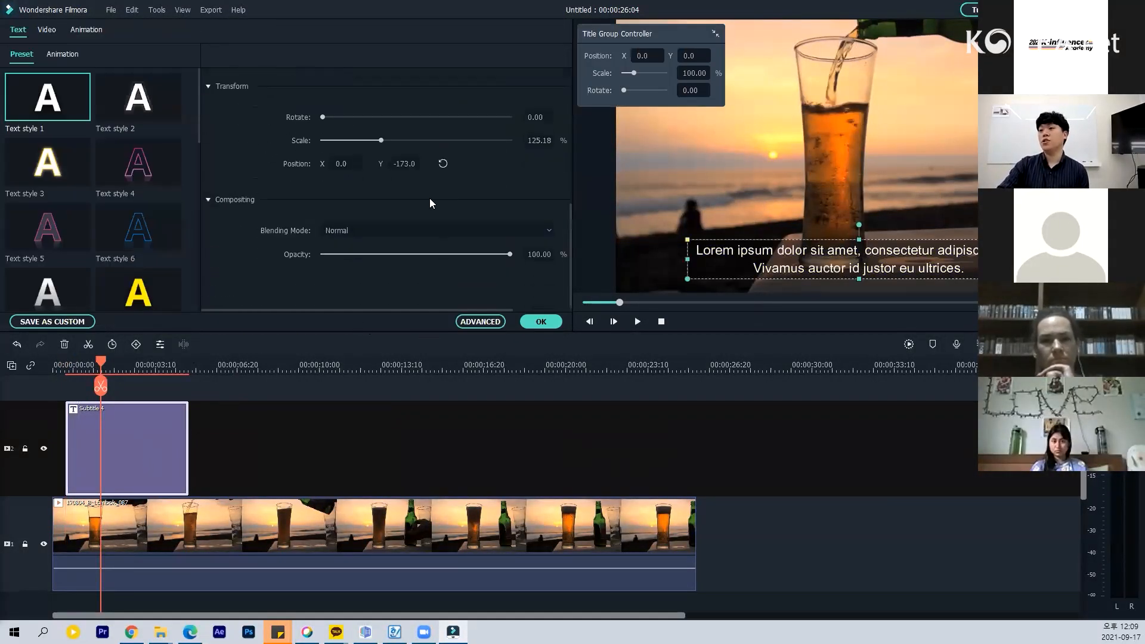
left_click(483, 321)
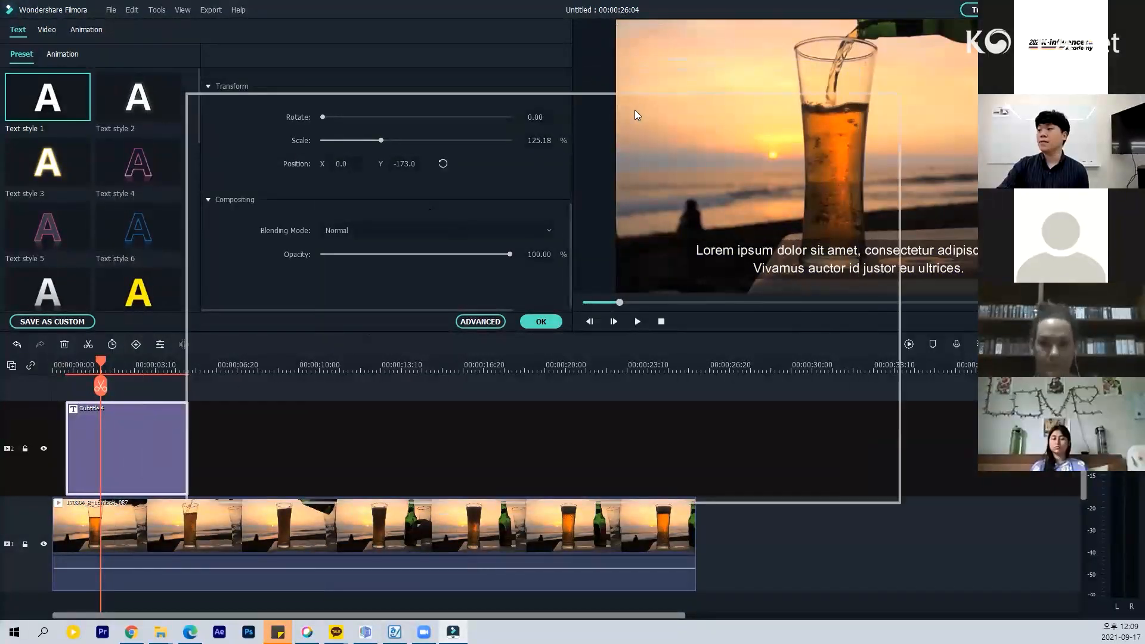
scroll(241, 349, "down", 5)
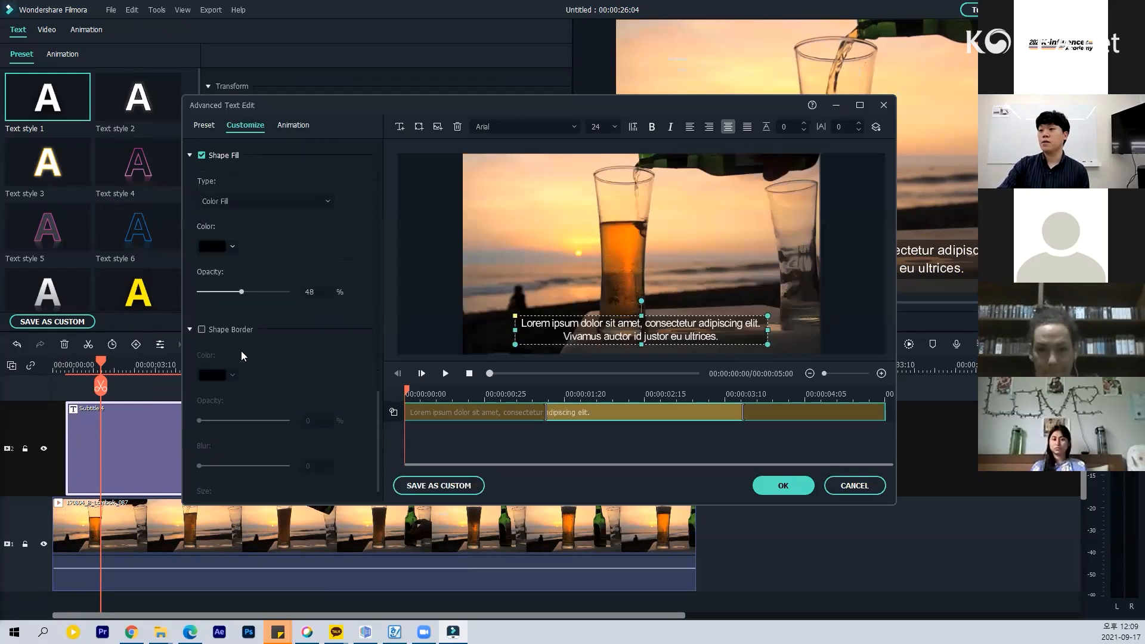
scroll(281, 313, "up", 3)
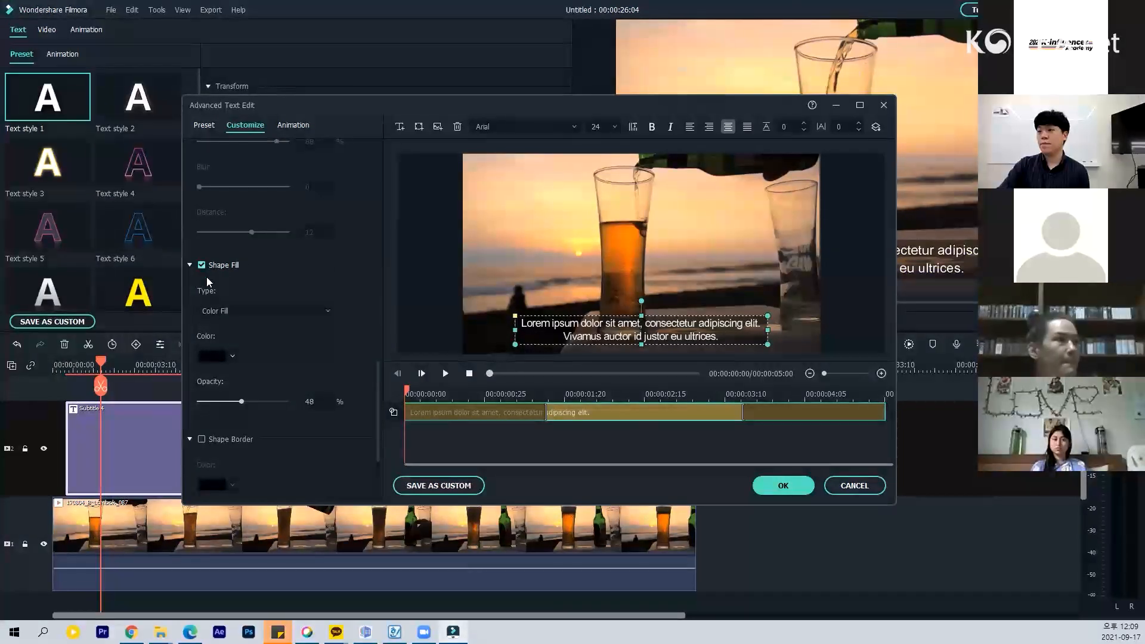
left_click(227, 356)
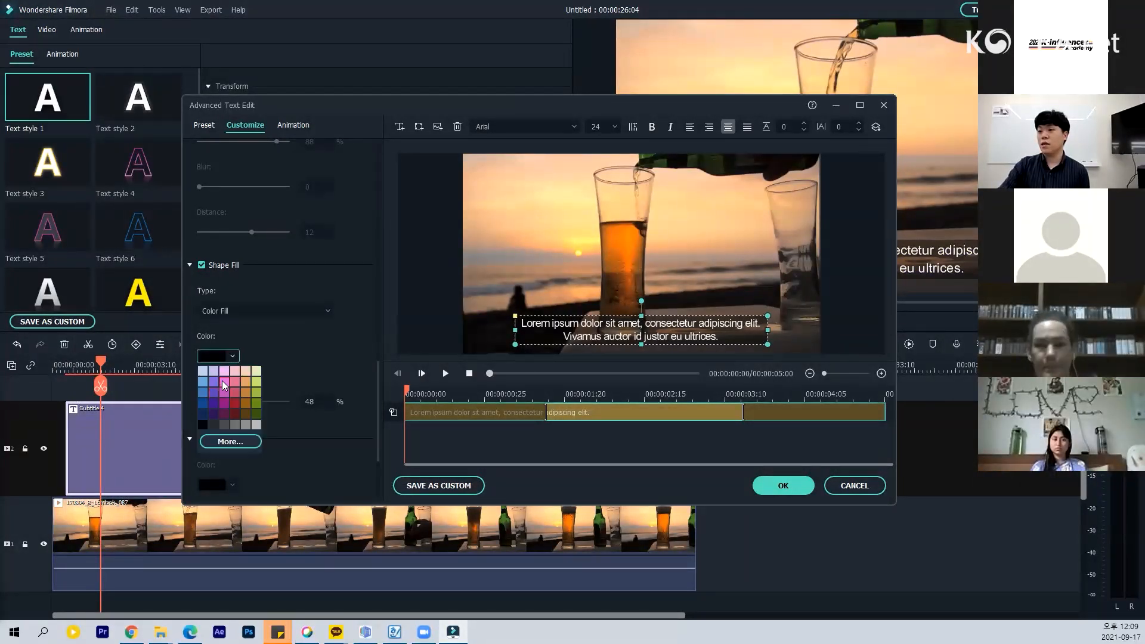
left_click(246, 380)
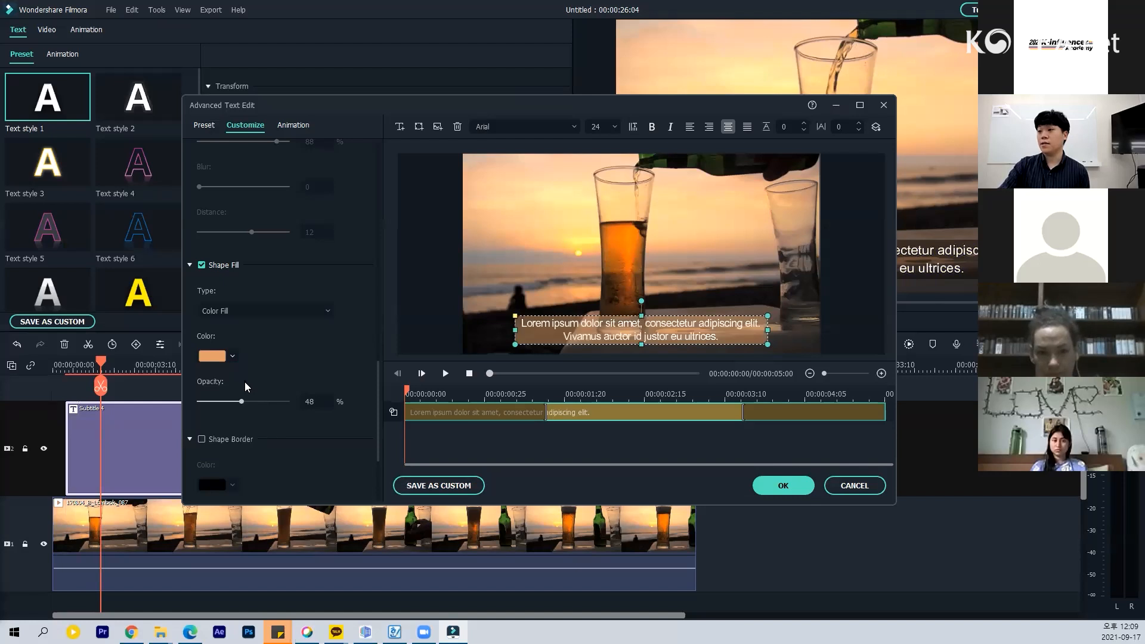
left_click_drag(240, 402, 353, 399)
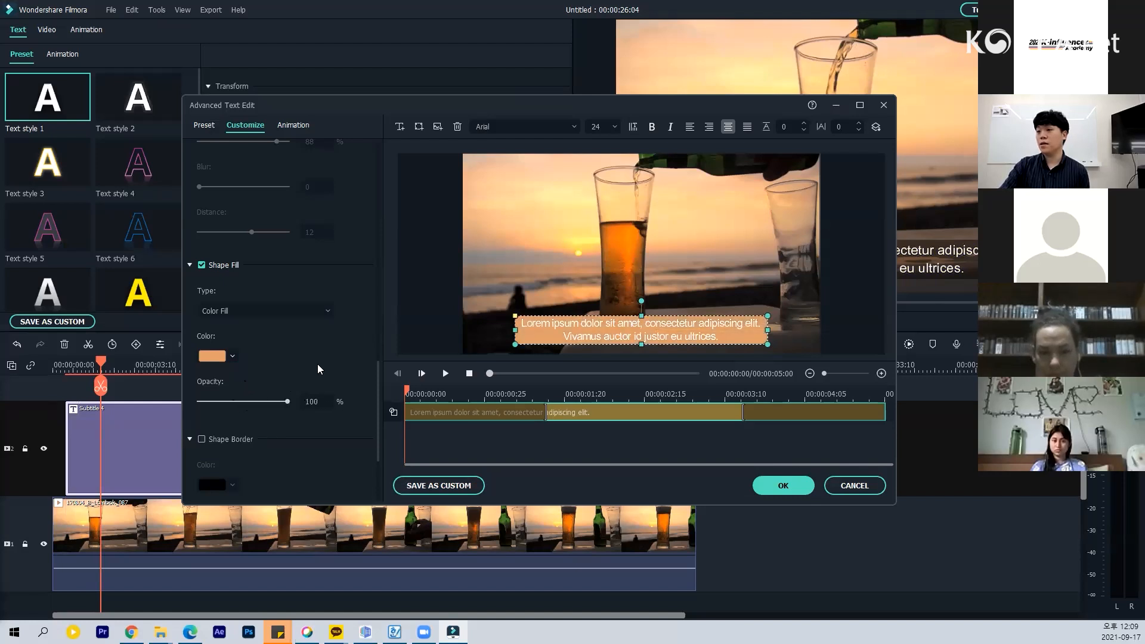
Set the subtitle's text fill colour to black and accept the advanced and basic title edits
scroll(379, 193, "up", 10)
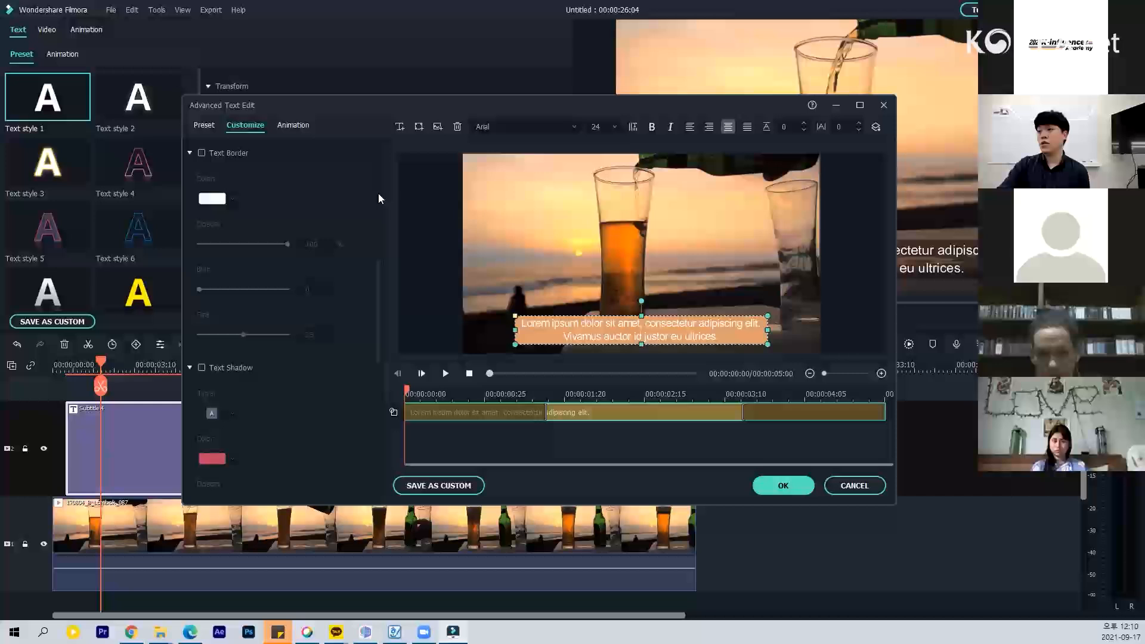
left_click(217, 362)
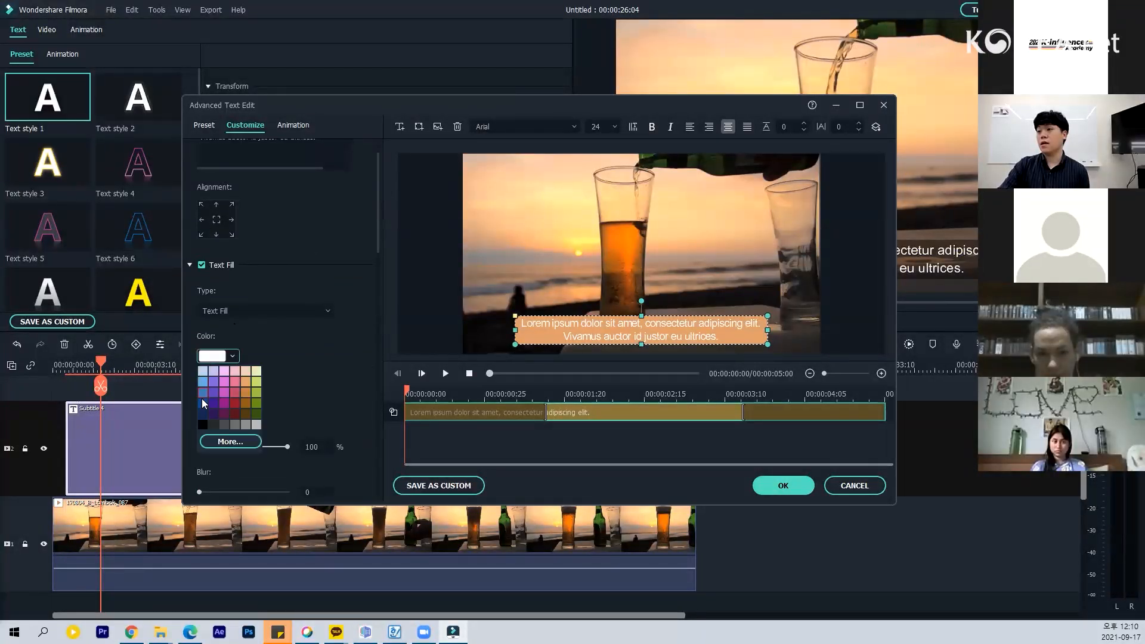
left_click(201, 427)
left_click(766, 488)
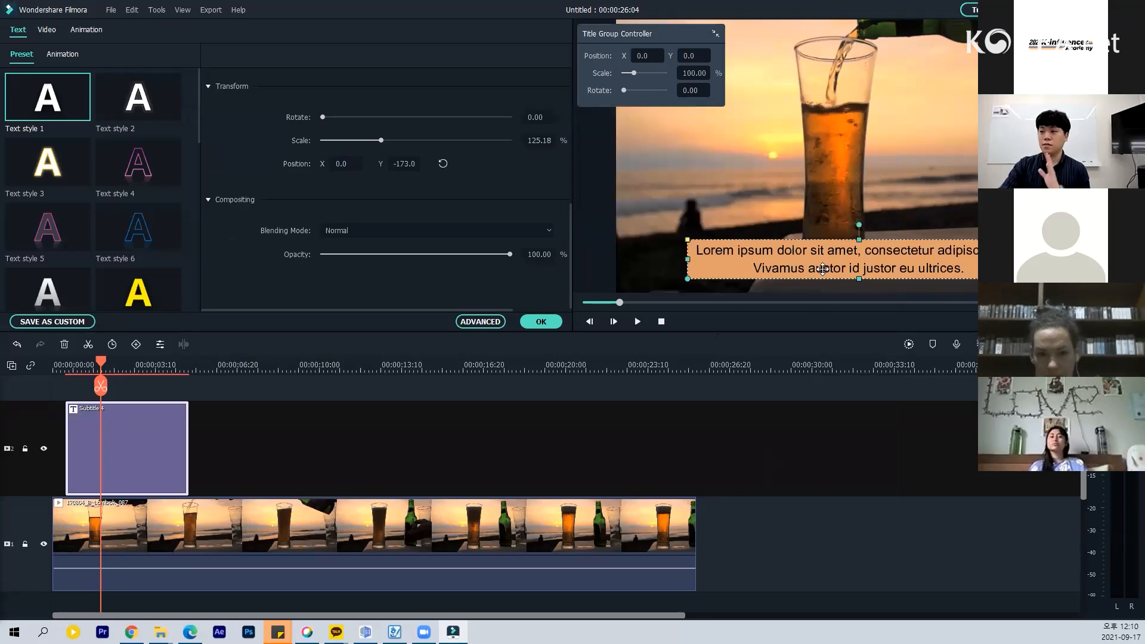
left_click(540, 321)
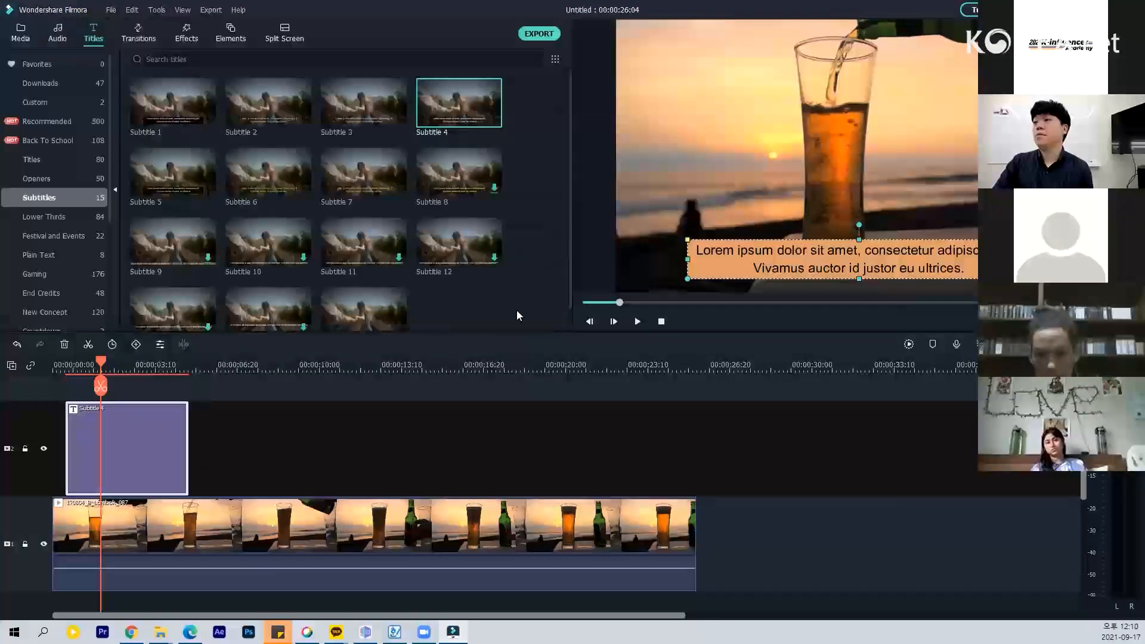
Show the Openers titles, shift the video and subtitle clips later on the timeline, and delete the subtitle clip
left_click(64, 176)
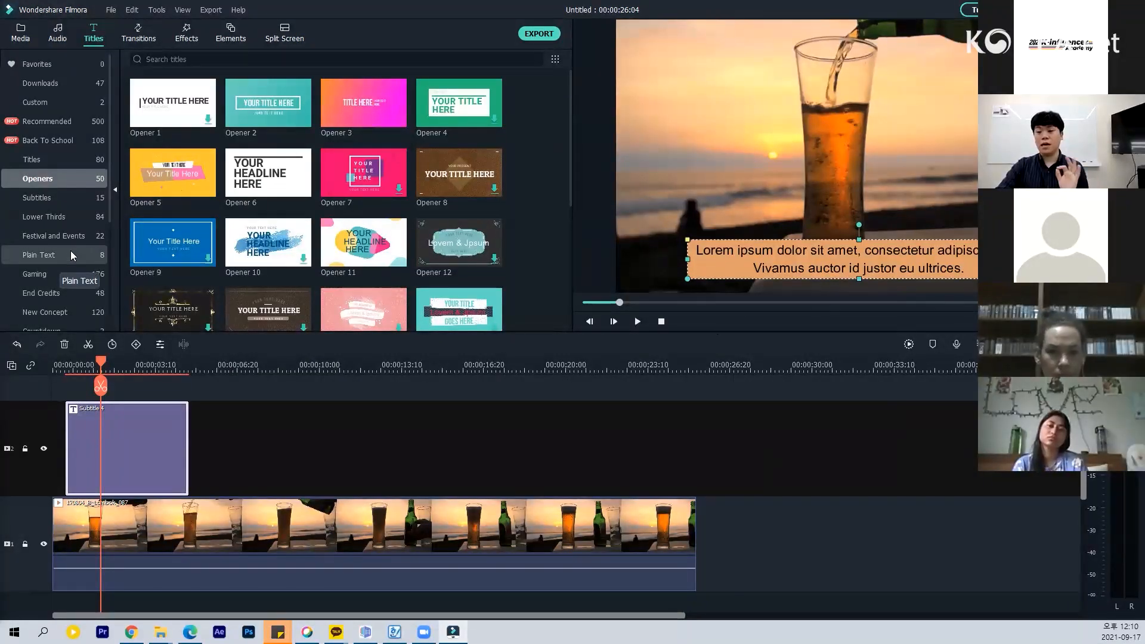
left_click_drag(436, 459, 330, 527)
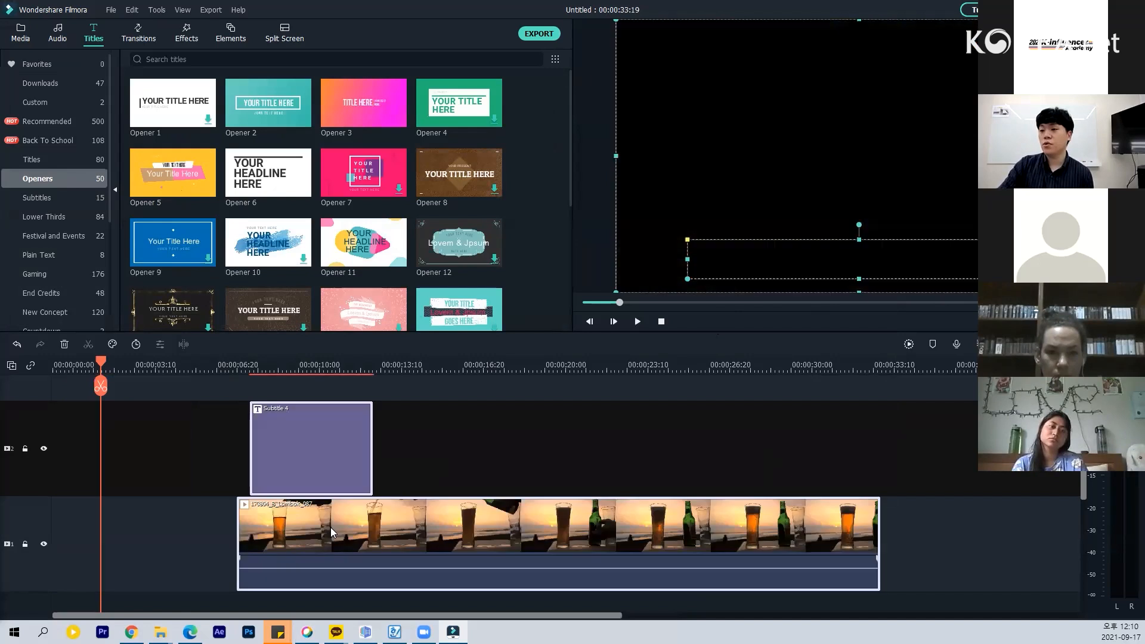
left_click(312, 462)
key("Delete")
Preview Opener 11, place it at the start of the video track and close the gap before the beer clip
scroll(334, 204, "down", 5)
scroll(334, 204, "up", 5)
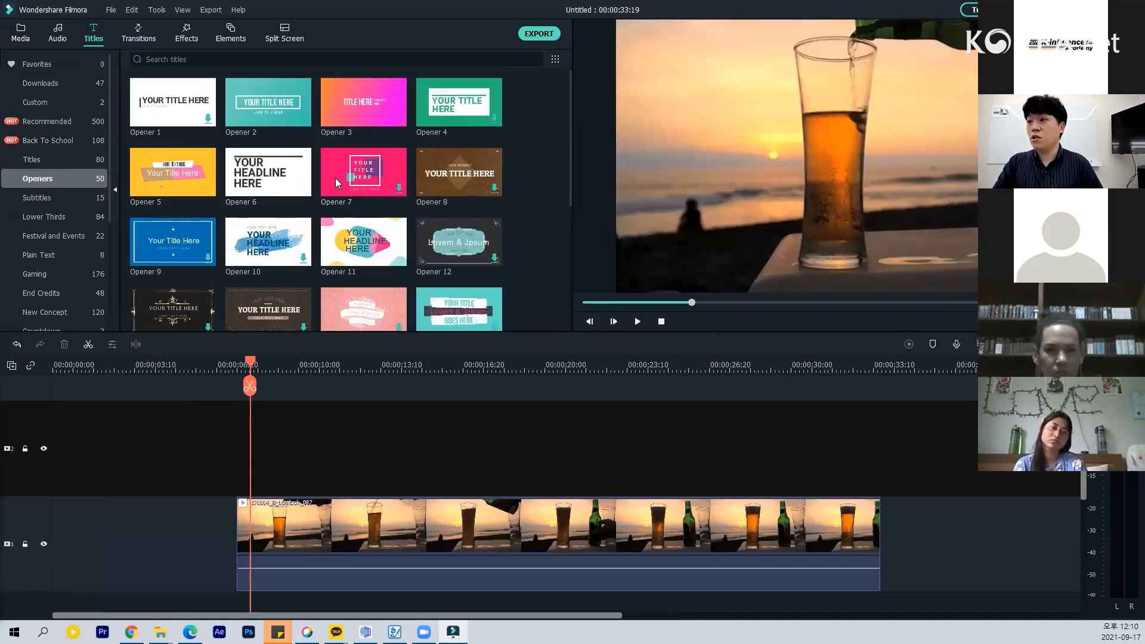
left_click(386, 247)
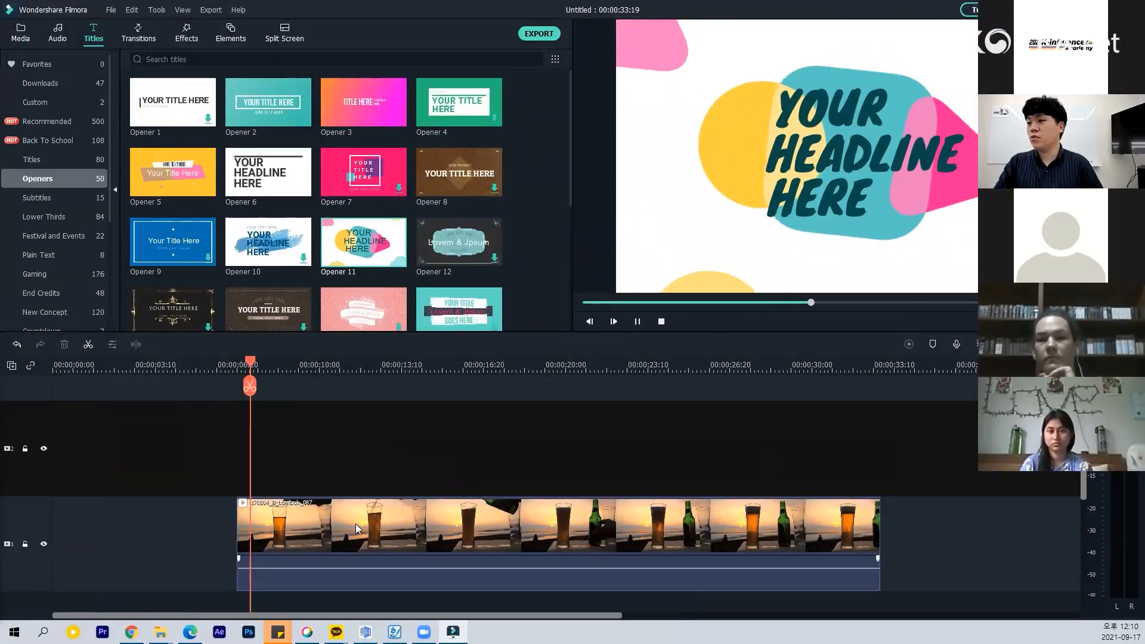
left_click_drag(355, 524, 497, 524)
left_click_drag(365, 246, 18, 555)
left_click(294, 530)
key("Delete")
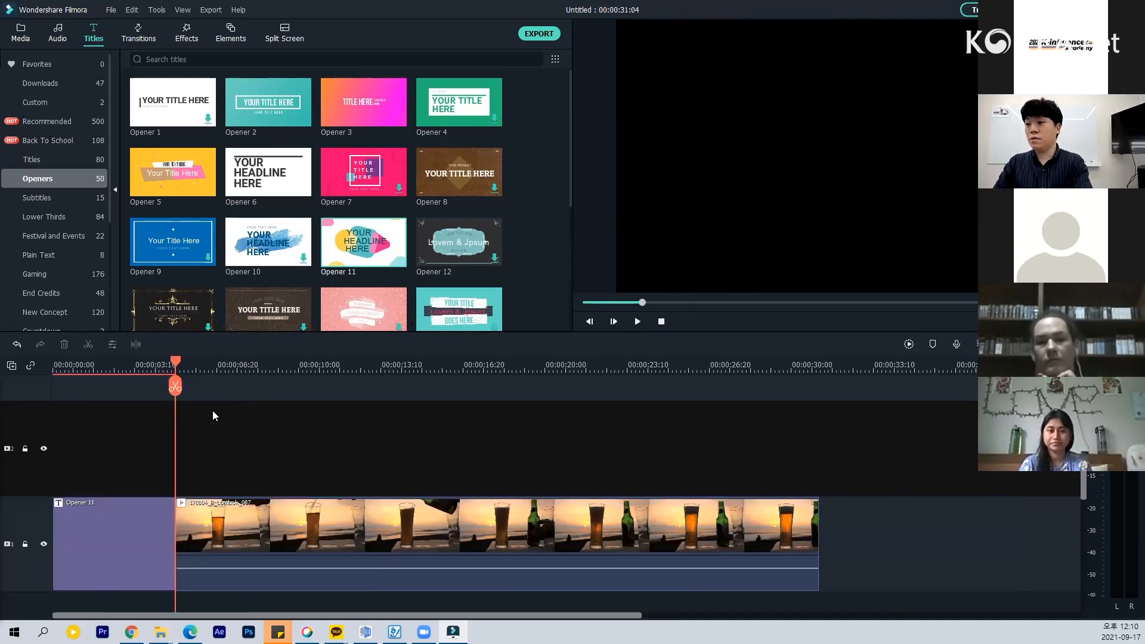
Play the opener title from the start of the timeline to check its animation
left_click_drag(179, 365, 32, 373)
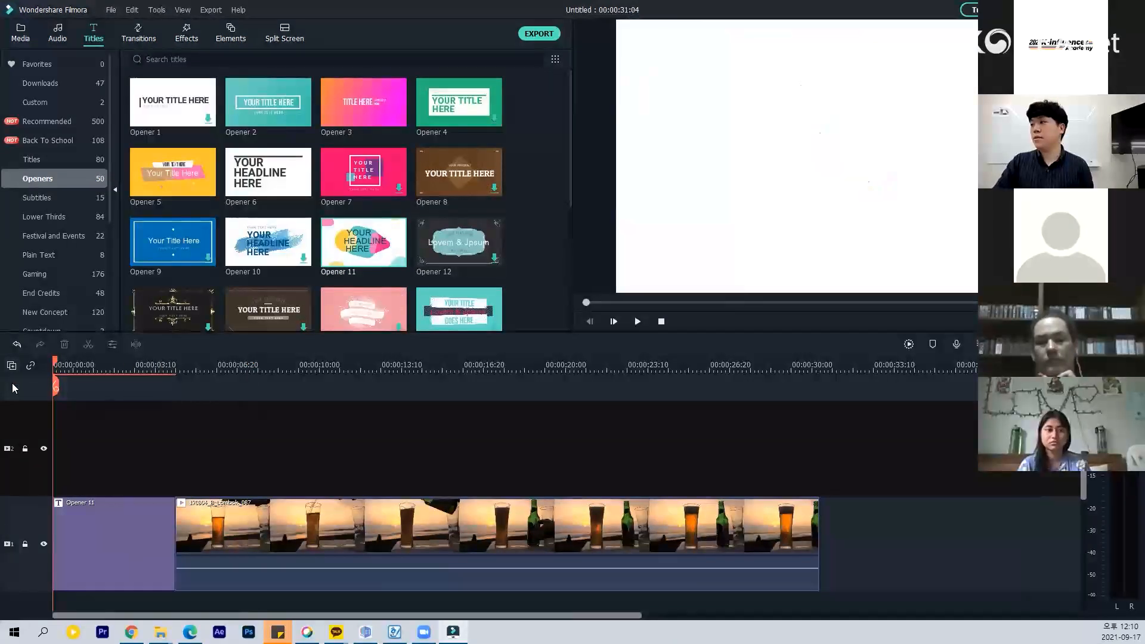
key("space")
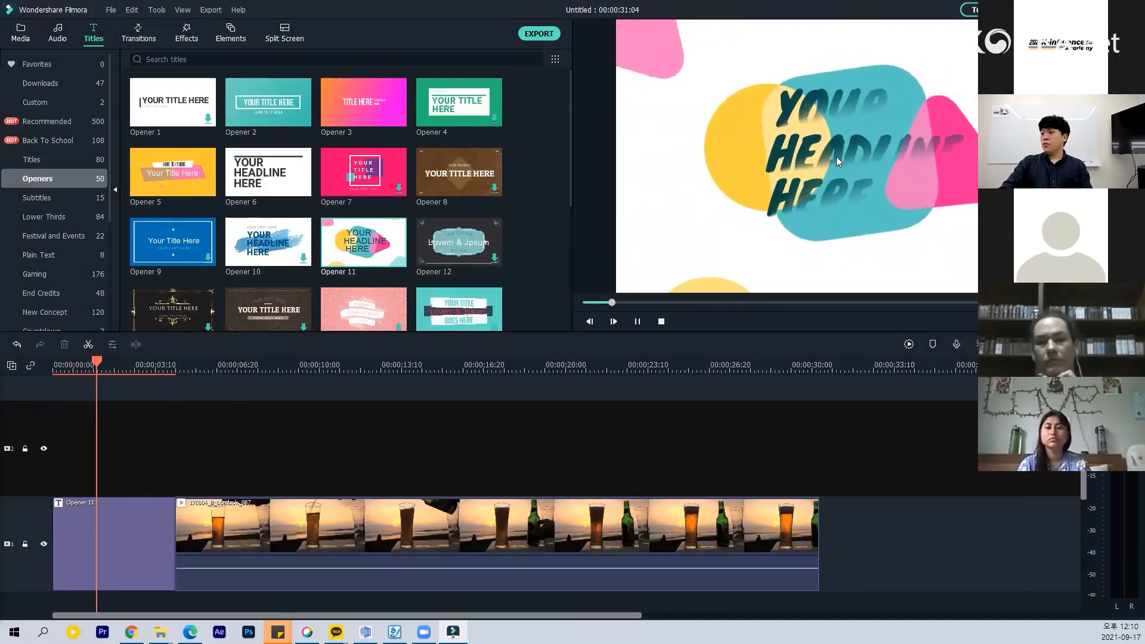
key("space")
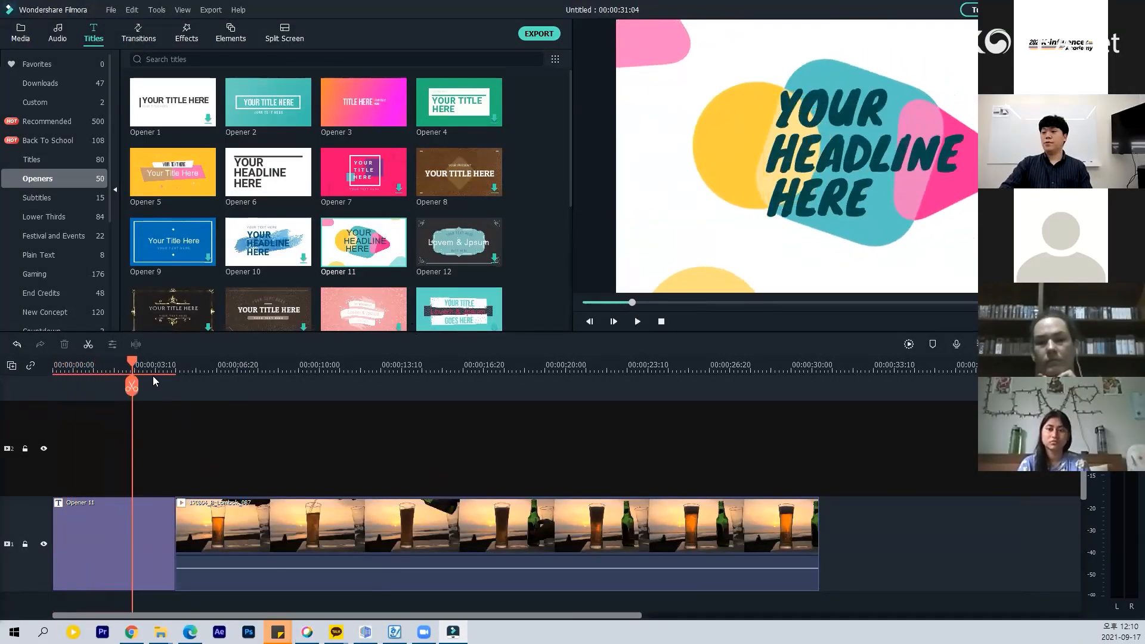
Open the opener title in the advanced text editor and change its first line to "hello"
double_click(125, 537)
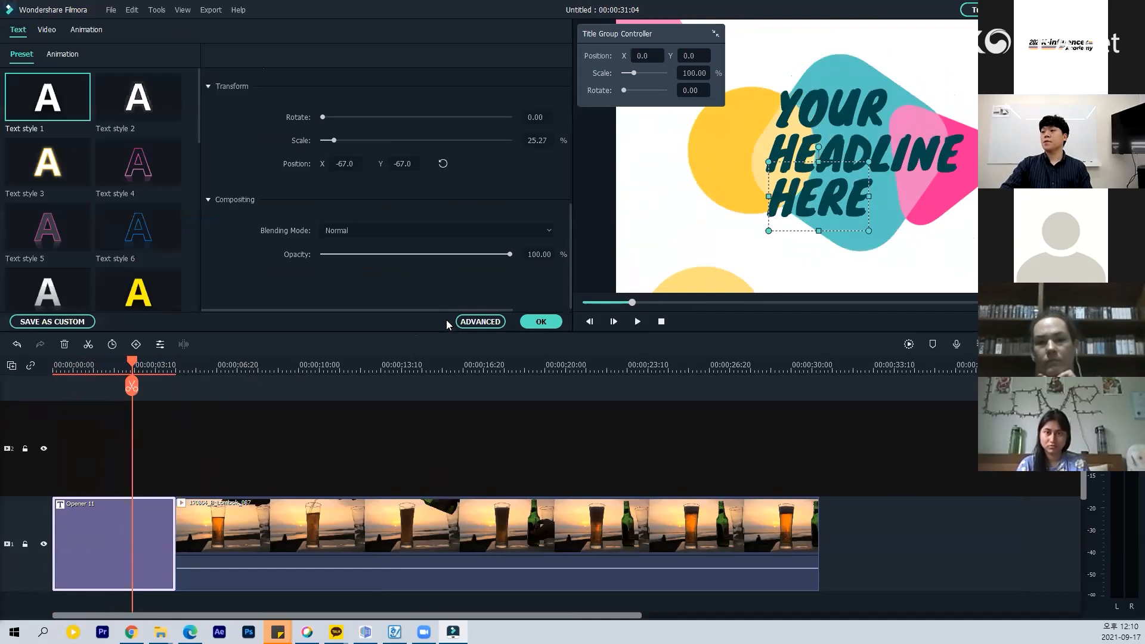
left_click(467, 323)
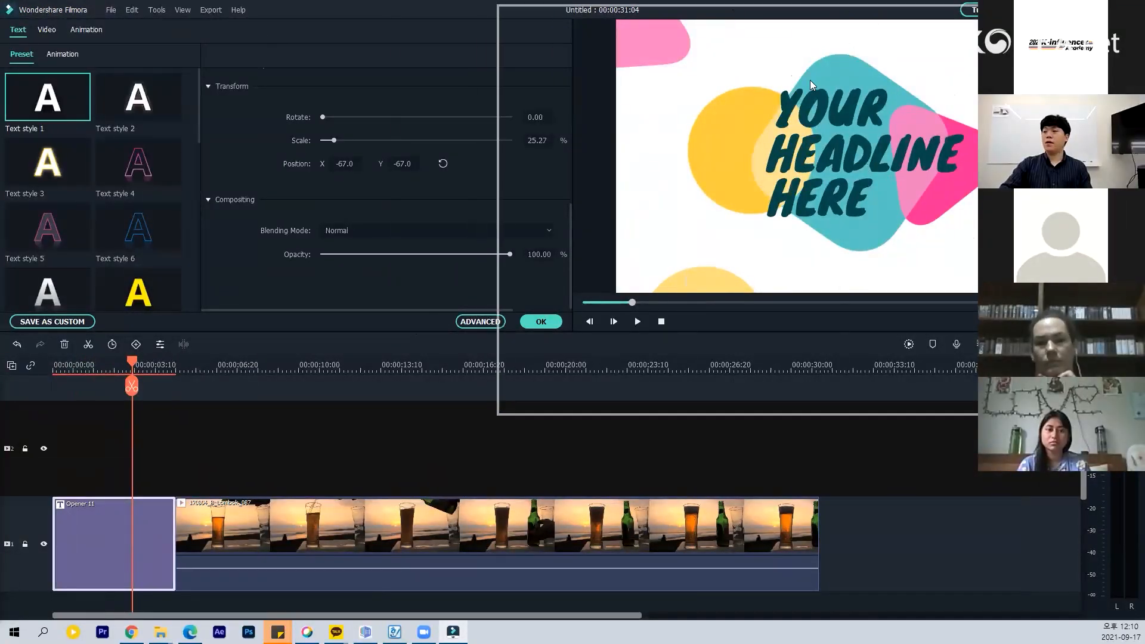
left_click(776, 257)
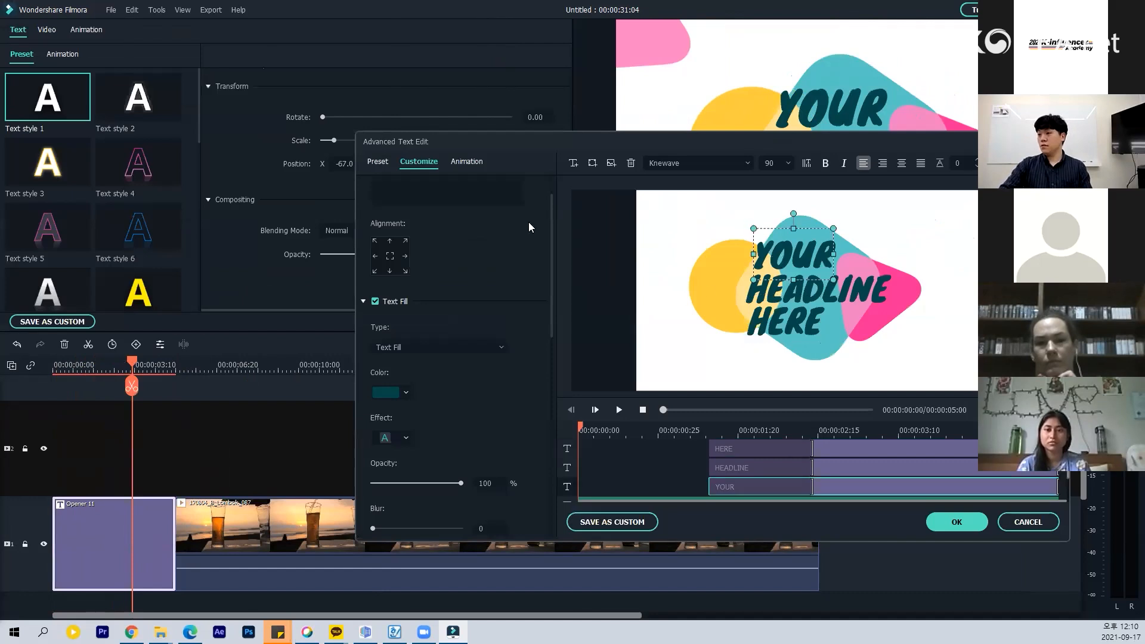
scroll(513, 239, "up", 1)
left_click(416, 233)
key("ctrl+a")
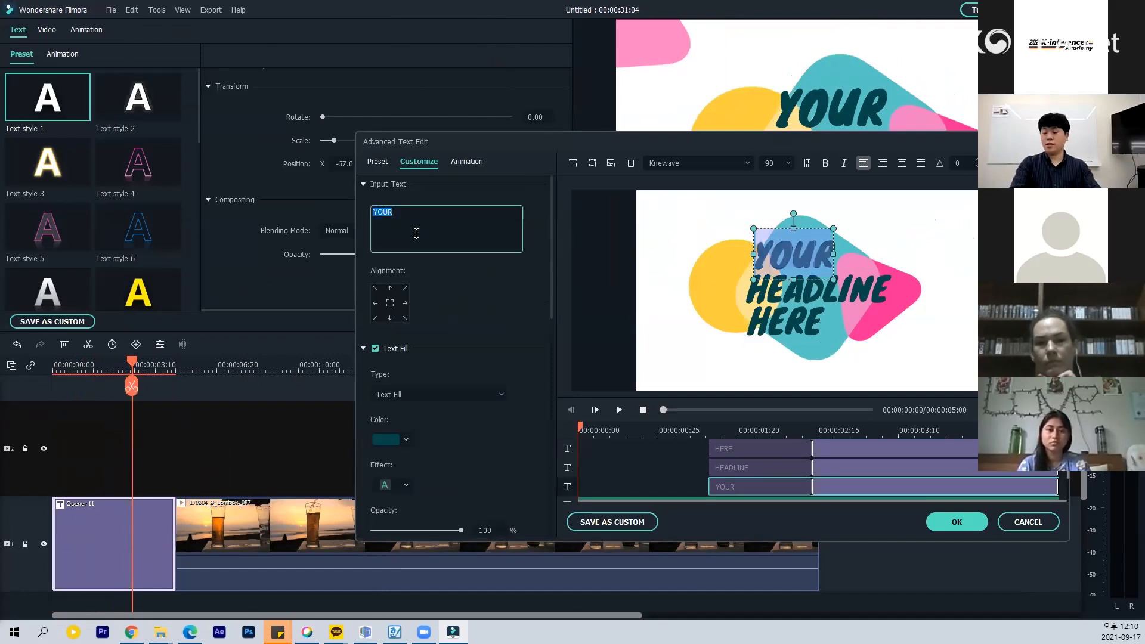
type("hello,")
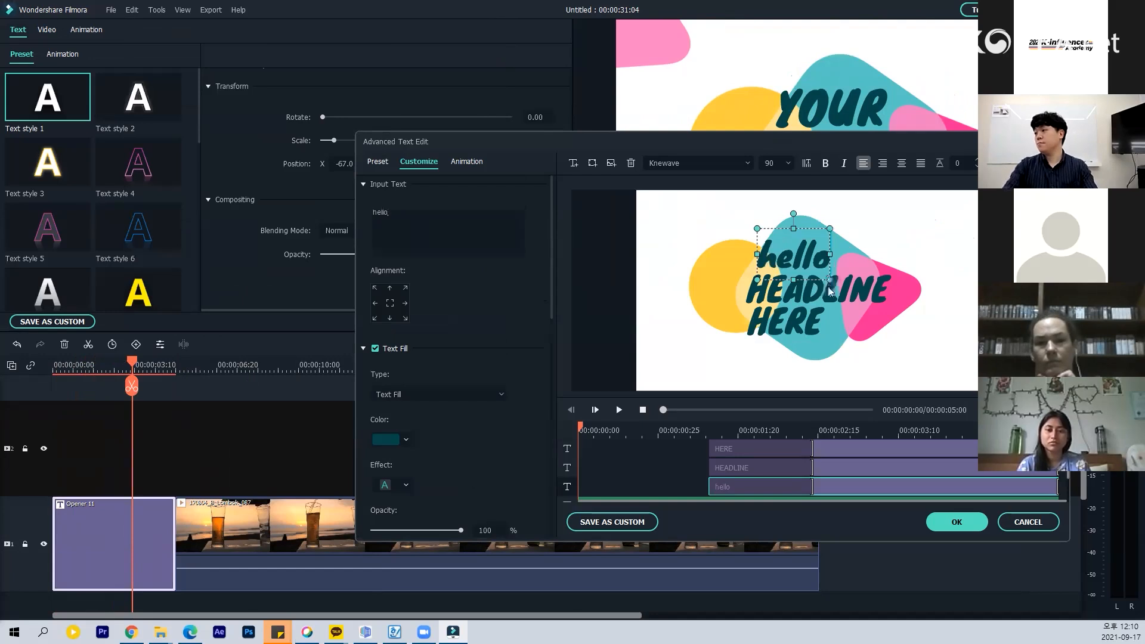
Change the opener's second line, HEADLINE, to "this"
left_click(847, 285)
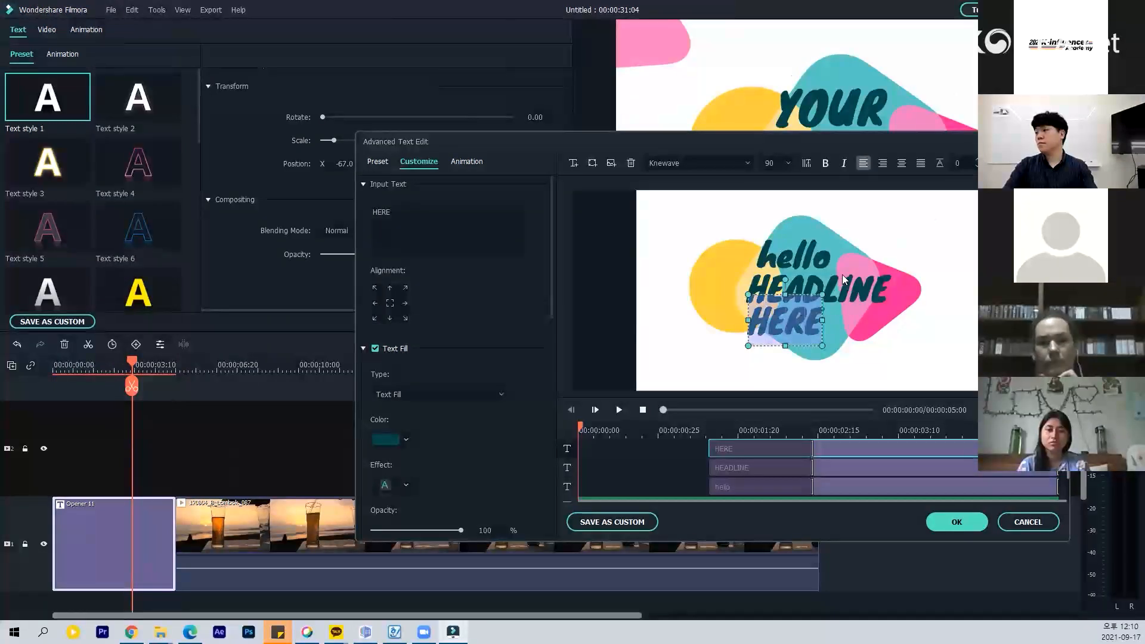
key("ctrl+a")
type("thus")
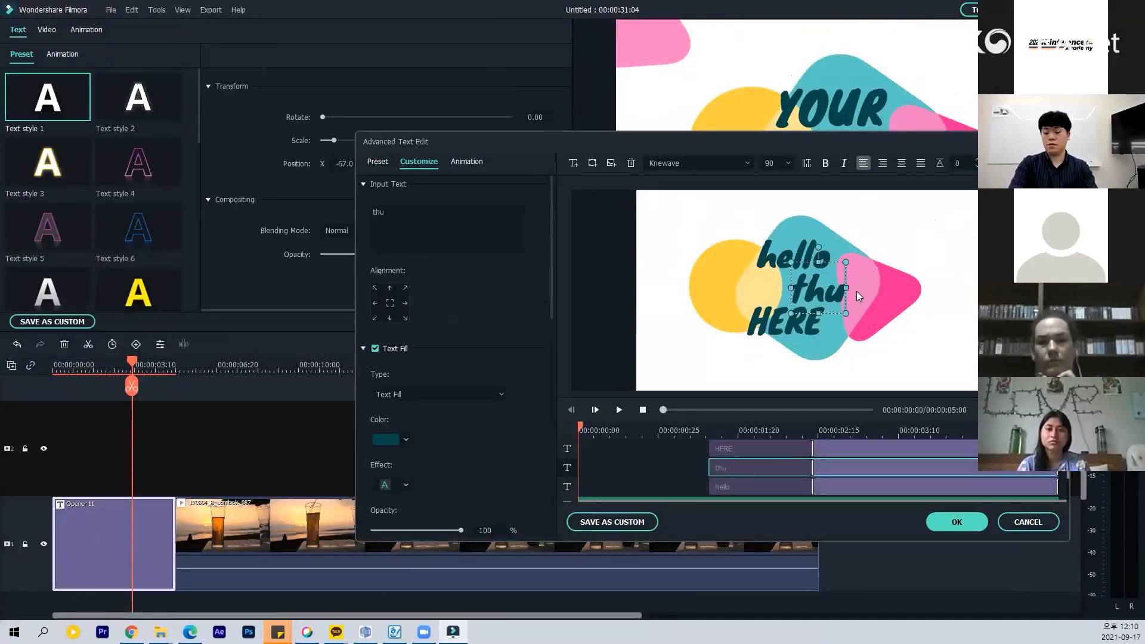
key("BackSpace")
key("BackSpace")
type("is")
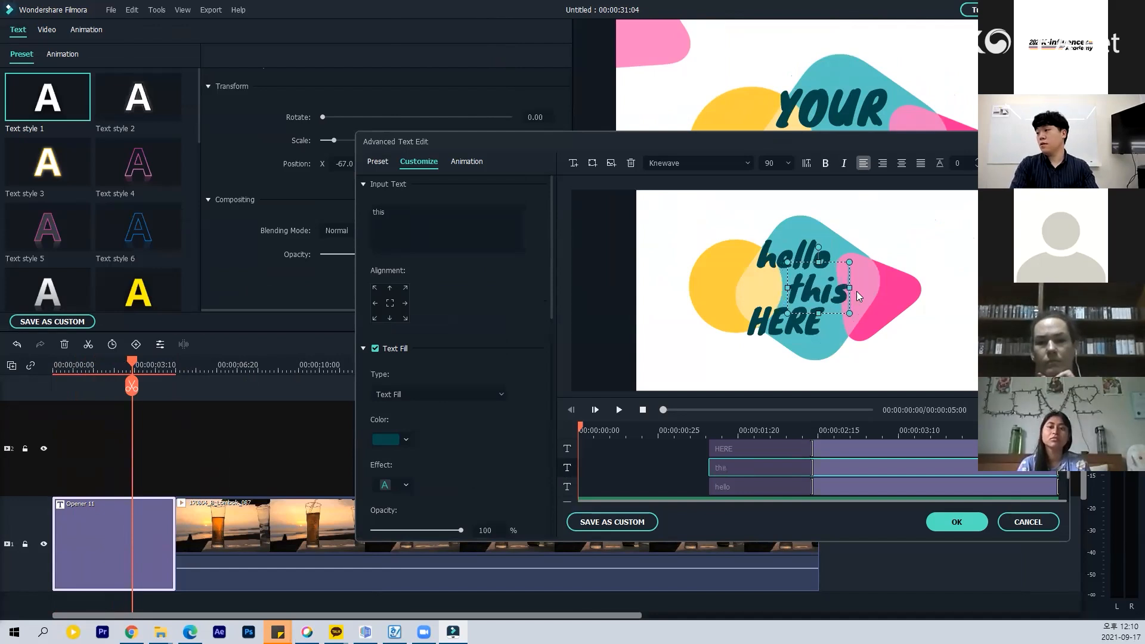
Reposition the "hello" and "this" lines closer together above HERE, check an earlier frame, and accept the advanced edit
left_click_drag(807, 261, 790, 233)
left_click(792, 249)
left_click(860, 251)
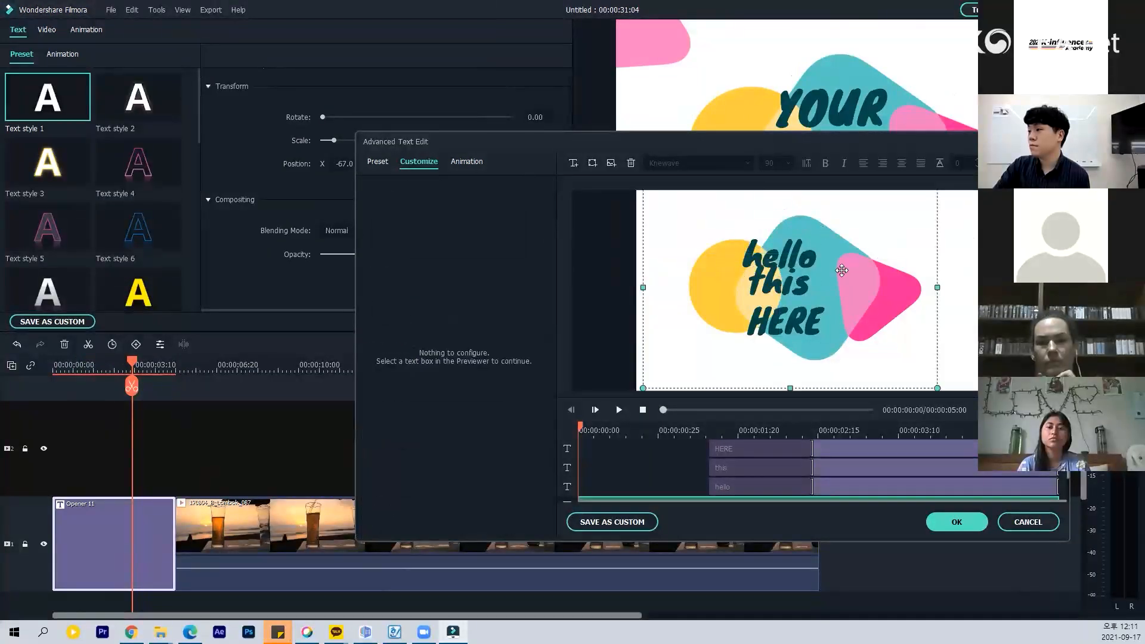
left_click(642, 421)
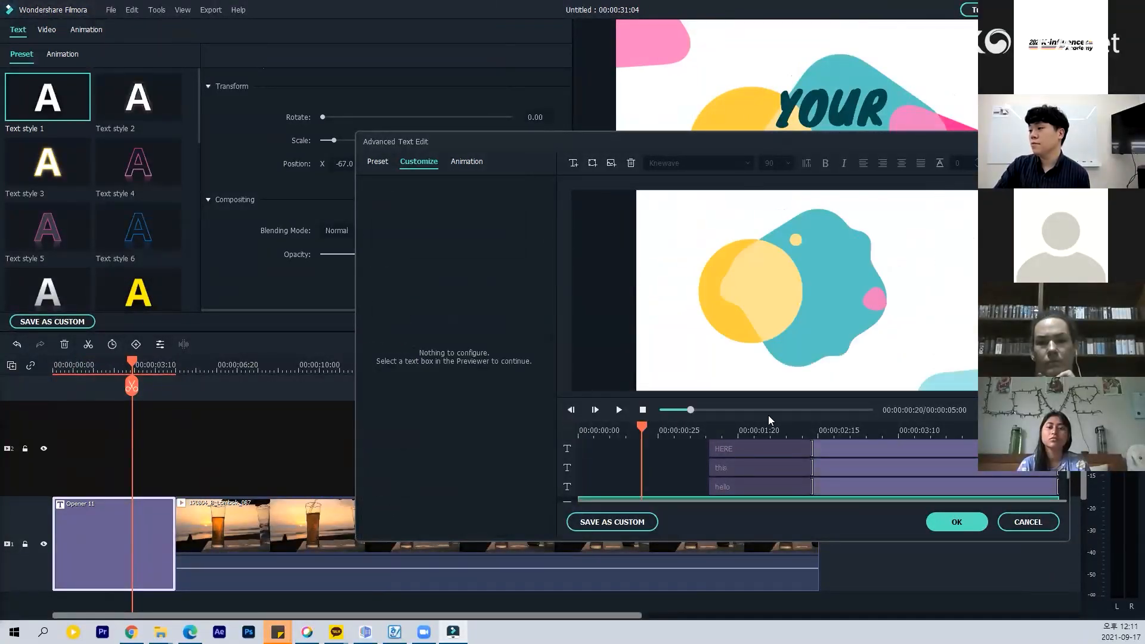
left_click(957, 522)
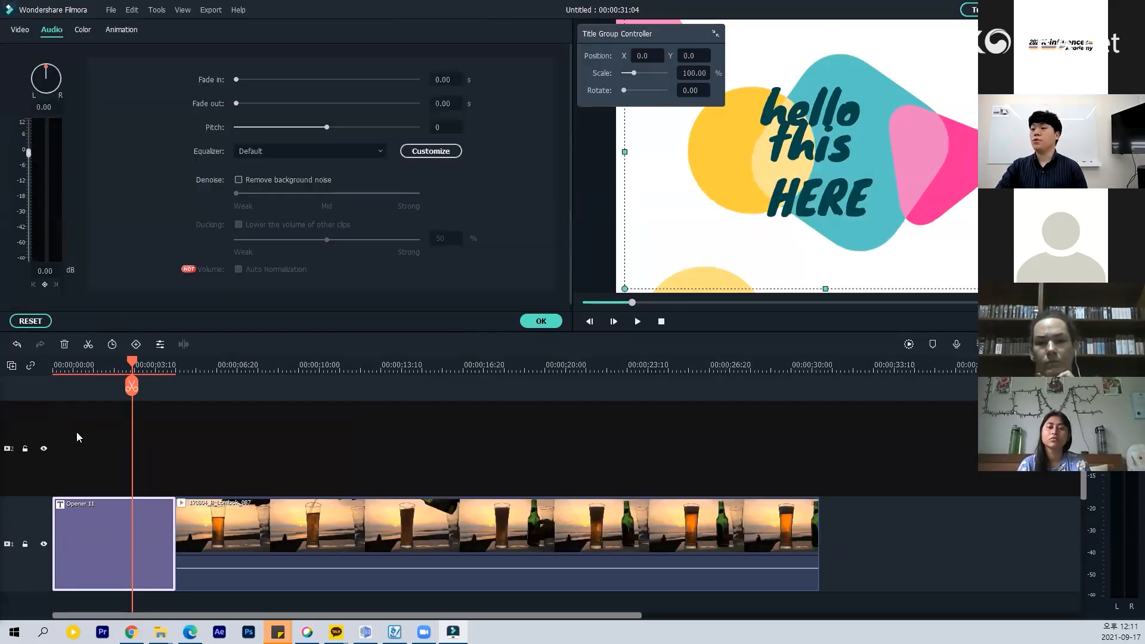
Enlarge the timeline scale around the opener clip and return the playhead to the start
left_click_drag(6, 373, 1, 374)
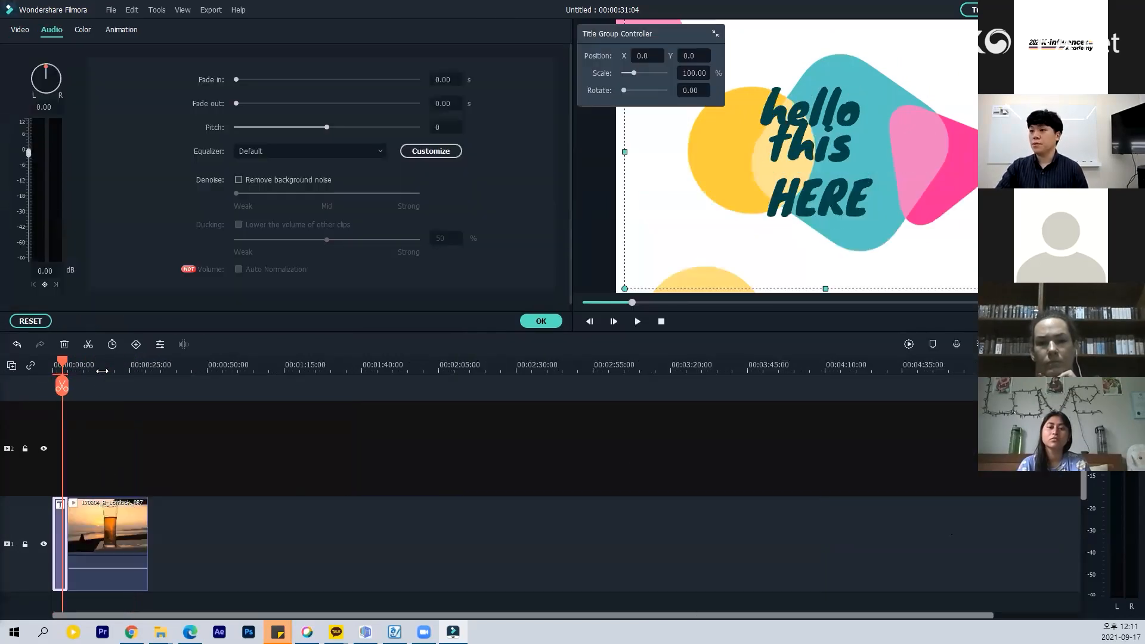
left_click_drag(230, 363, 248, 359)
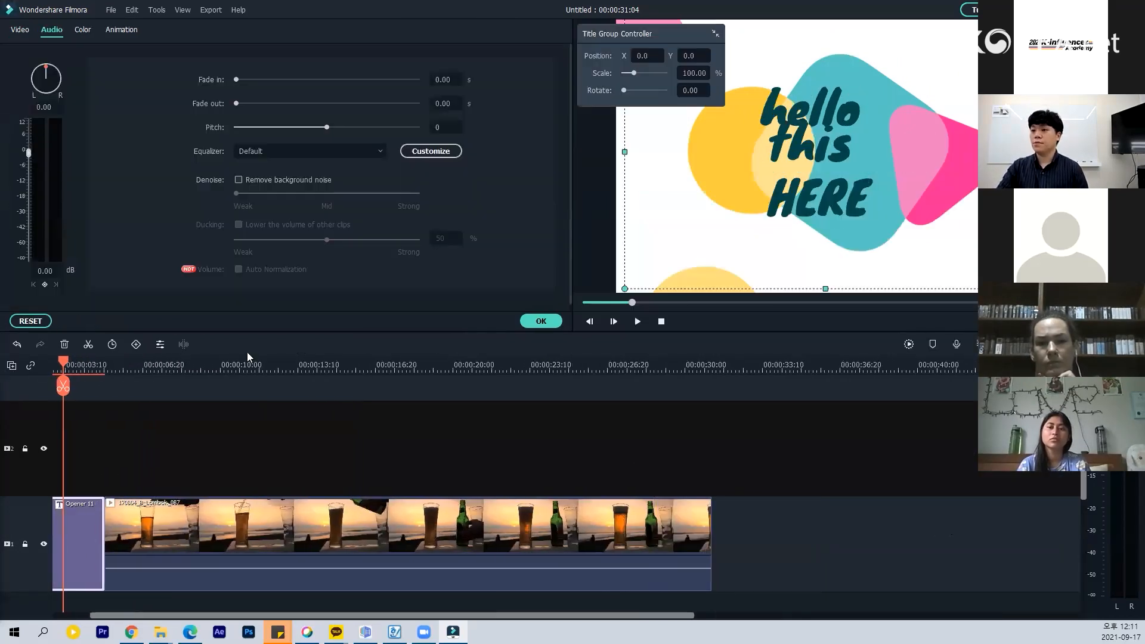
left_click(74, 363)
left_click_drag(130, 363, 270, 367)
left_click_drag(74, 362, 48, 366)
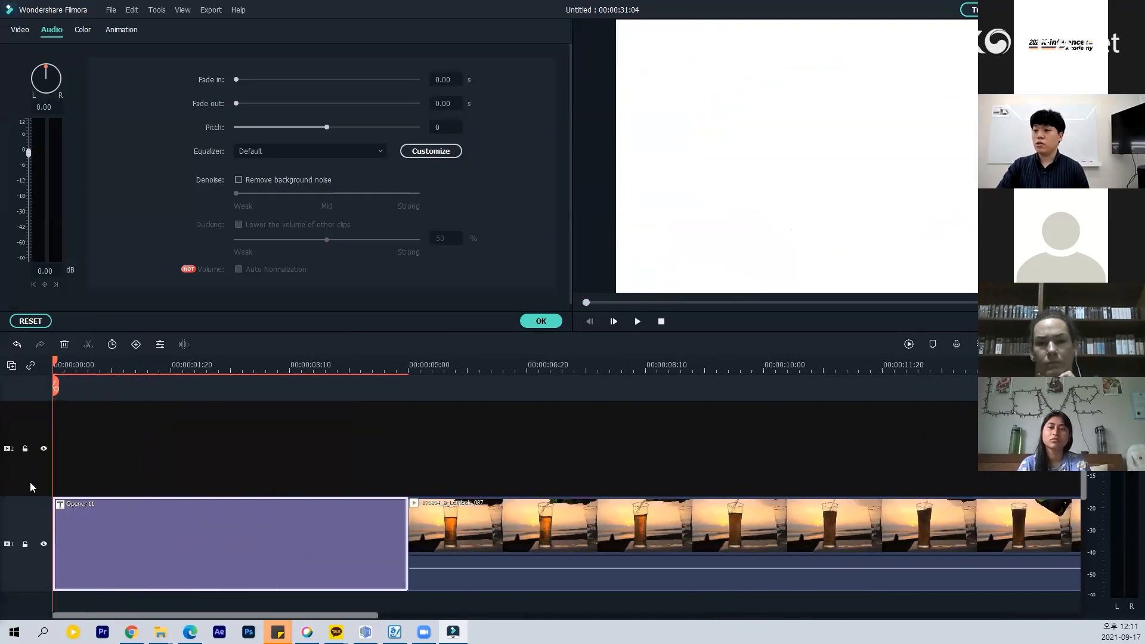
Reopen the opener title for advanced editing and select its "hello" text layer among the text and preset video layers
double_click(168, 558)
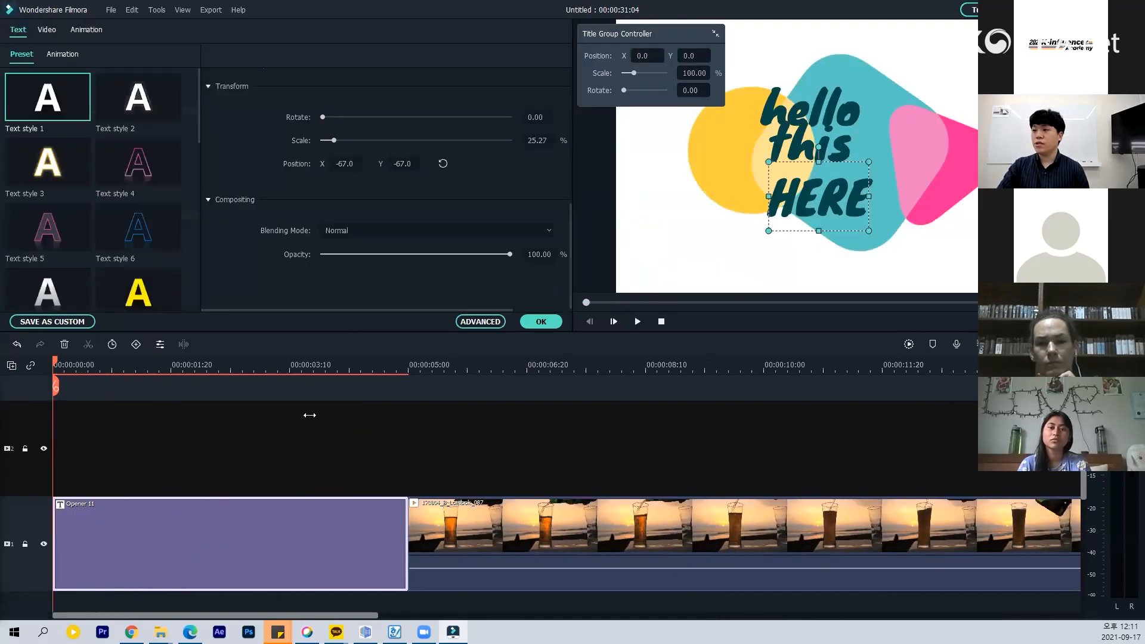
left_click(479, 325)
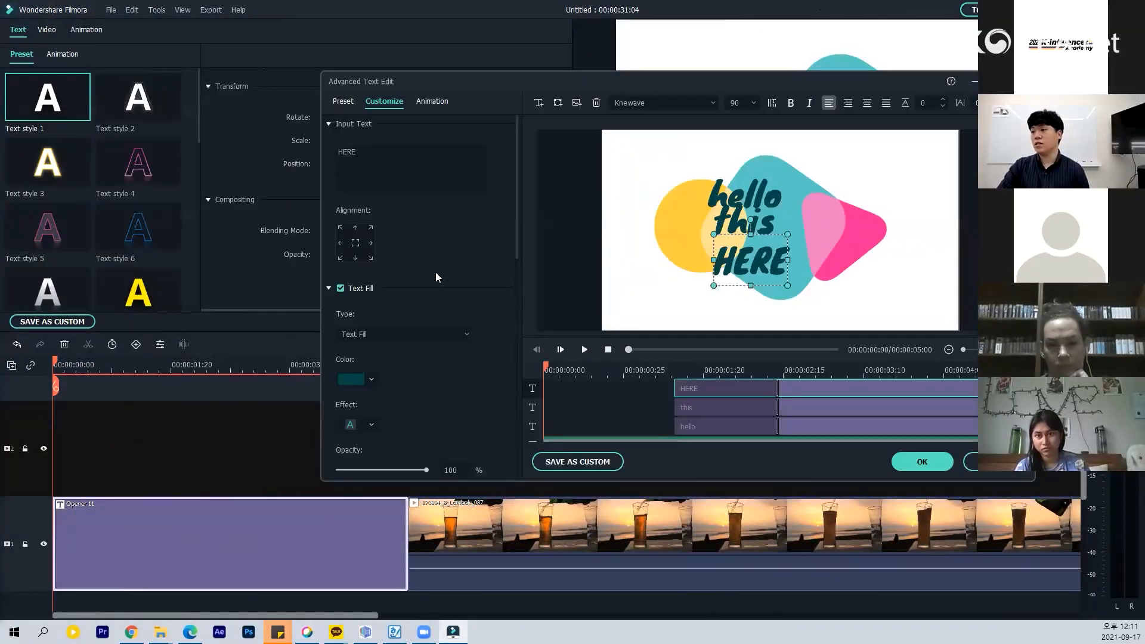
scroll(455, 256, "down", 3)
left_click(794, 427)
scroll(795, 425, "down", 2)
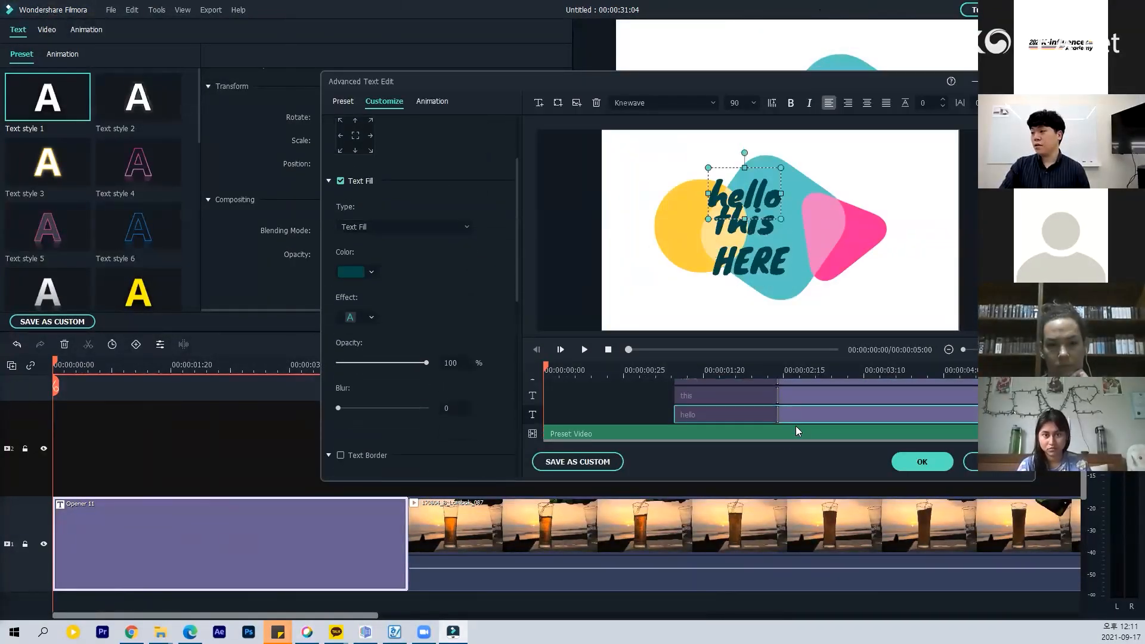
left_click(790, 414)
left_click(811, 389)
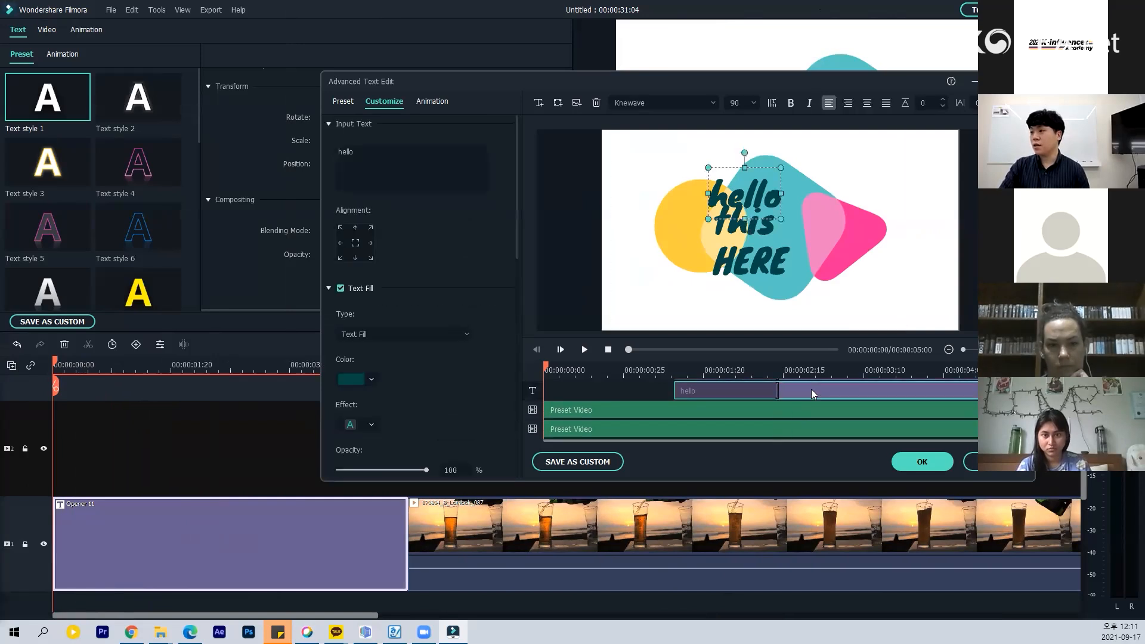
scroll(752, 413, "up", 1)
scroll(444, 323, "down", 3)
scroll(454, 326, "up", 2)
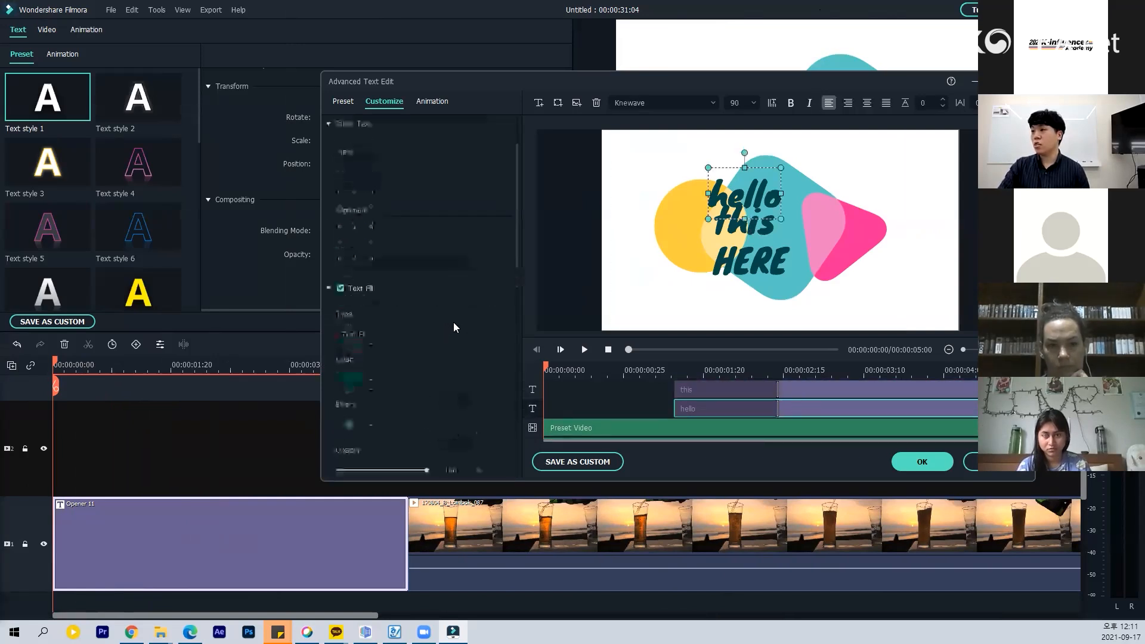
Set the "hello" line's text fill colour to purple, then save the advanced edit and accept the title changes
left_click(352, 379)
left_click(352, 405)
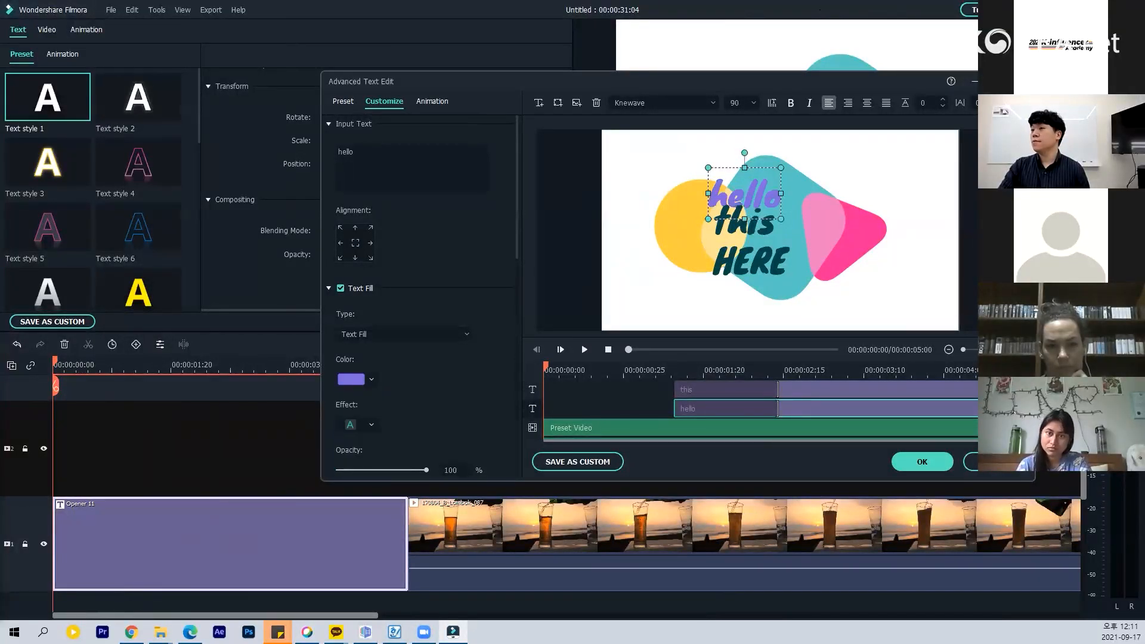
left_click(1021, 81)
left_click(721, 281)
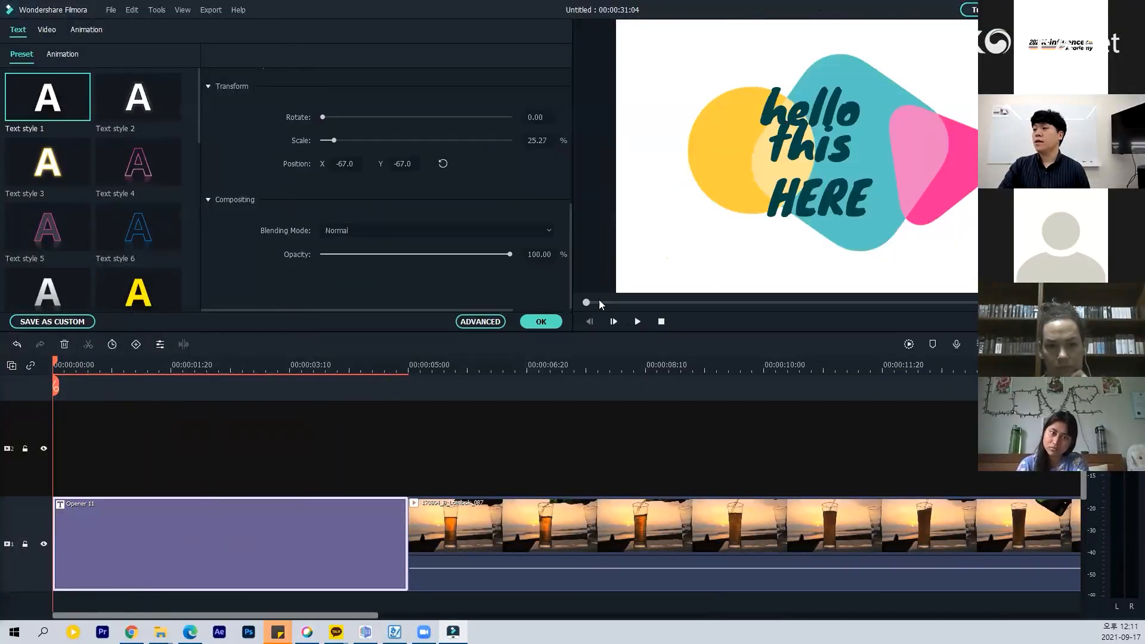
left_click(541, 322)
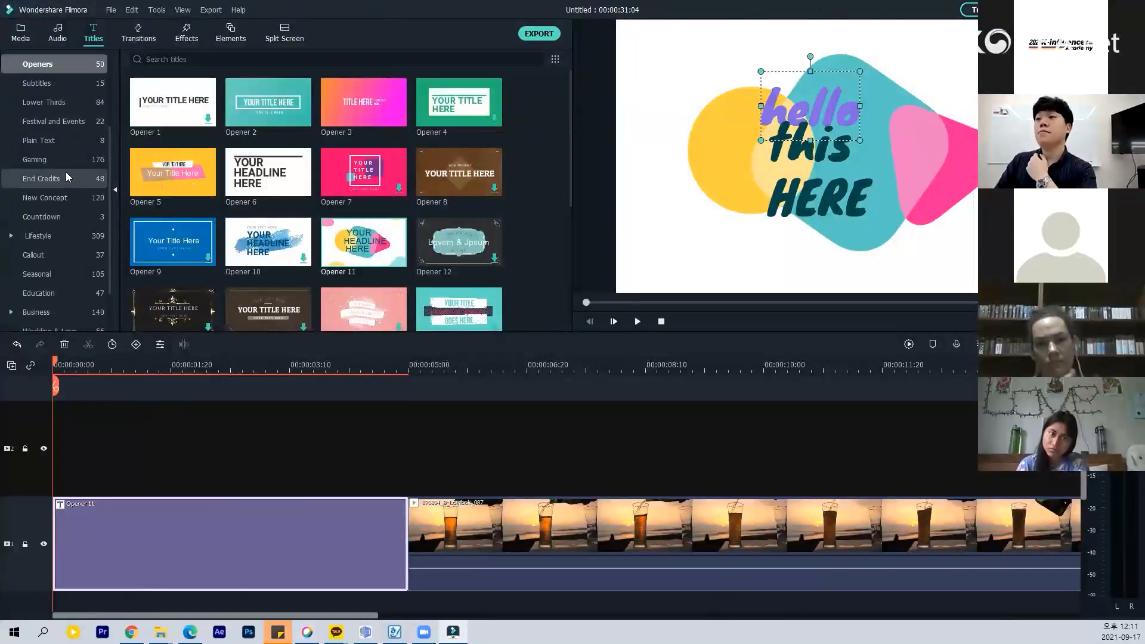
Look through the End Credits and Gaming categories, then place Title 6 from Titles on the track above the beer clip
left_click(65, 177)
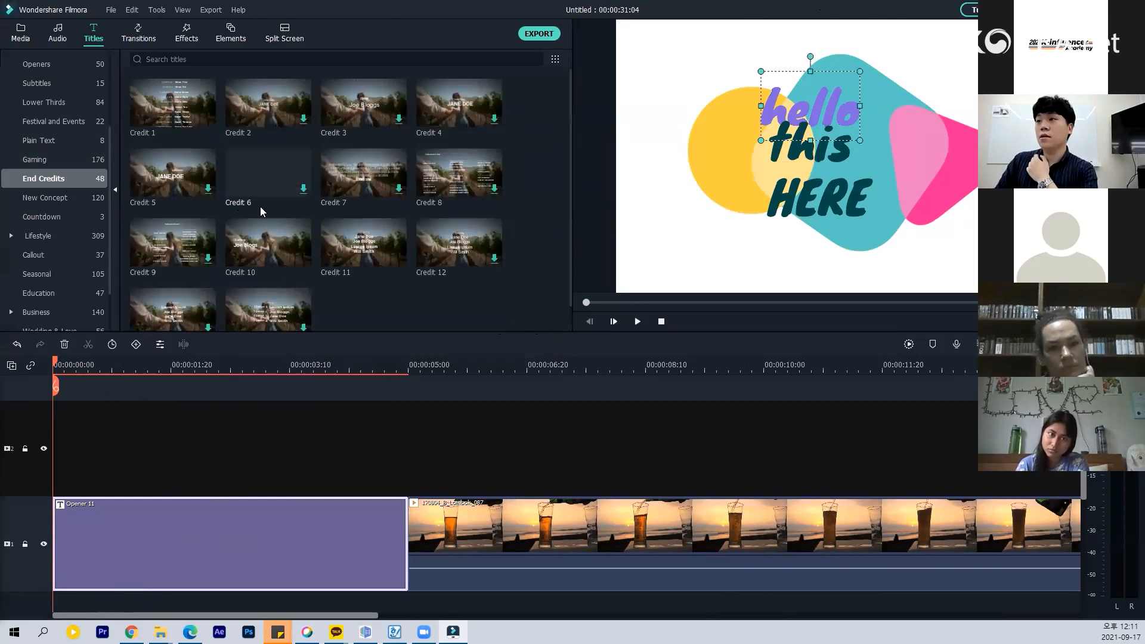
left_click(61, 167)
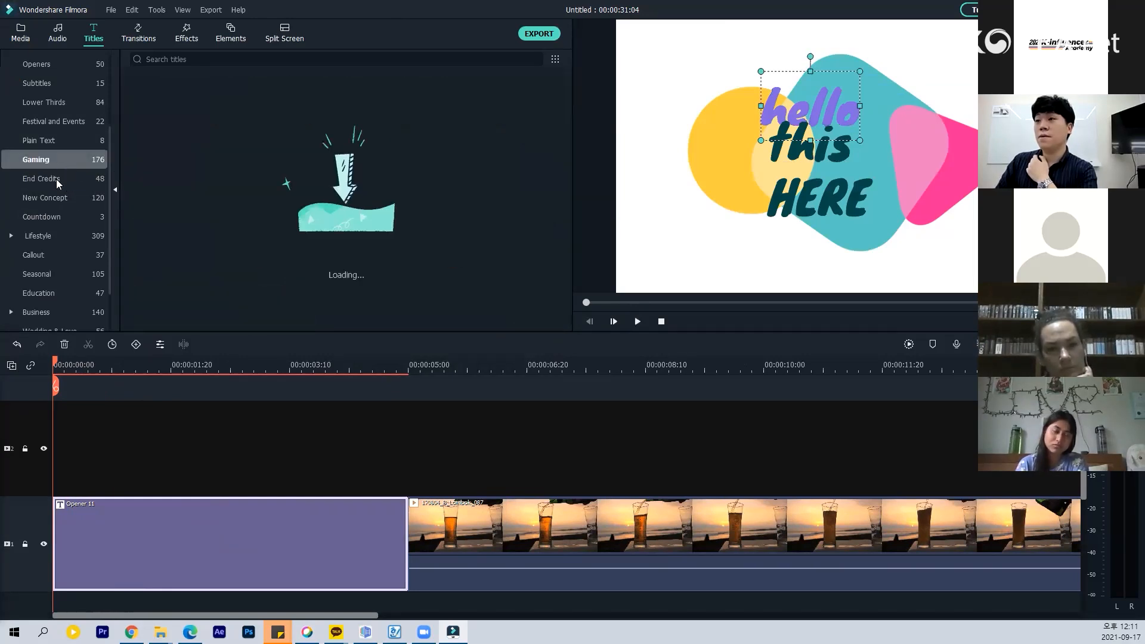
scroll(62, 164, "up", 3)
left_click(65, 159)
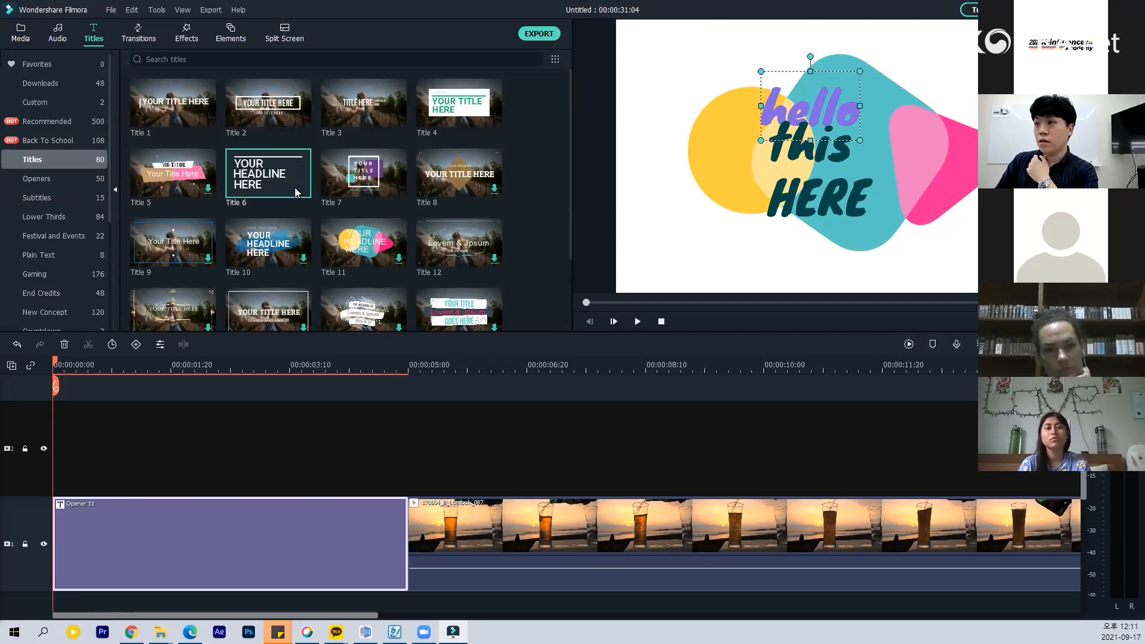
left_click_drag(258, 184, 531, 448)
Play the beginning of the Title 6 clip over the beer video to check its animation
left_click(479, 364)
key("space")
key("space")
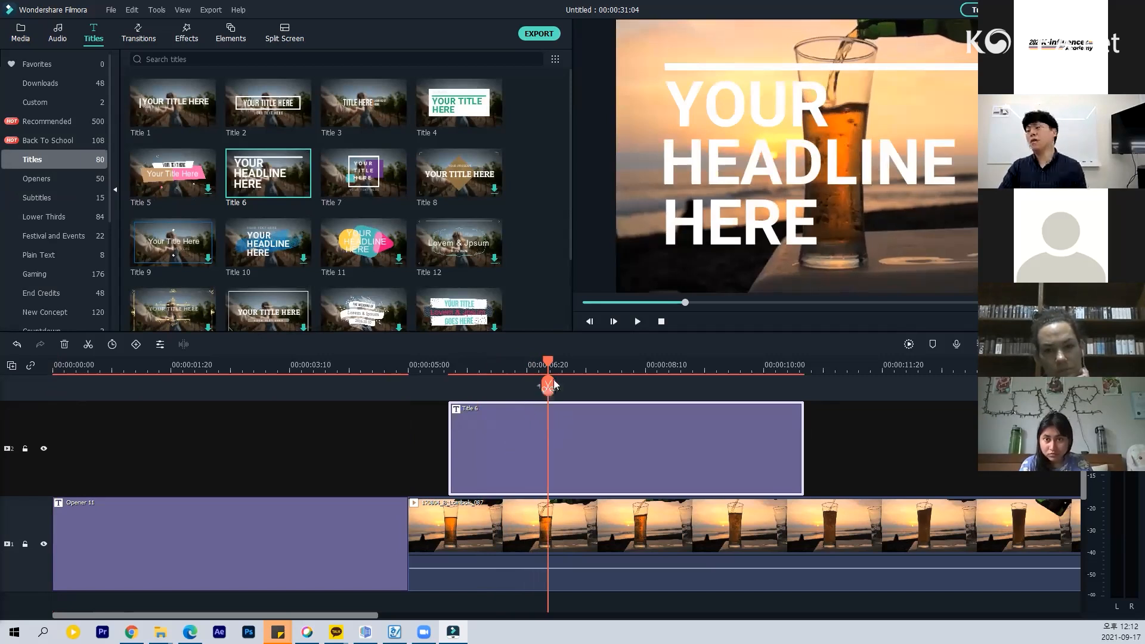
Park the playhead within the Title 6 clip, add Title 6 to the favourites and show the favourite titles
left_click_drag(548, 387, 536, 387)
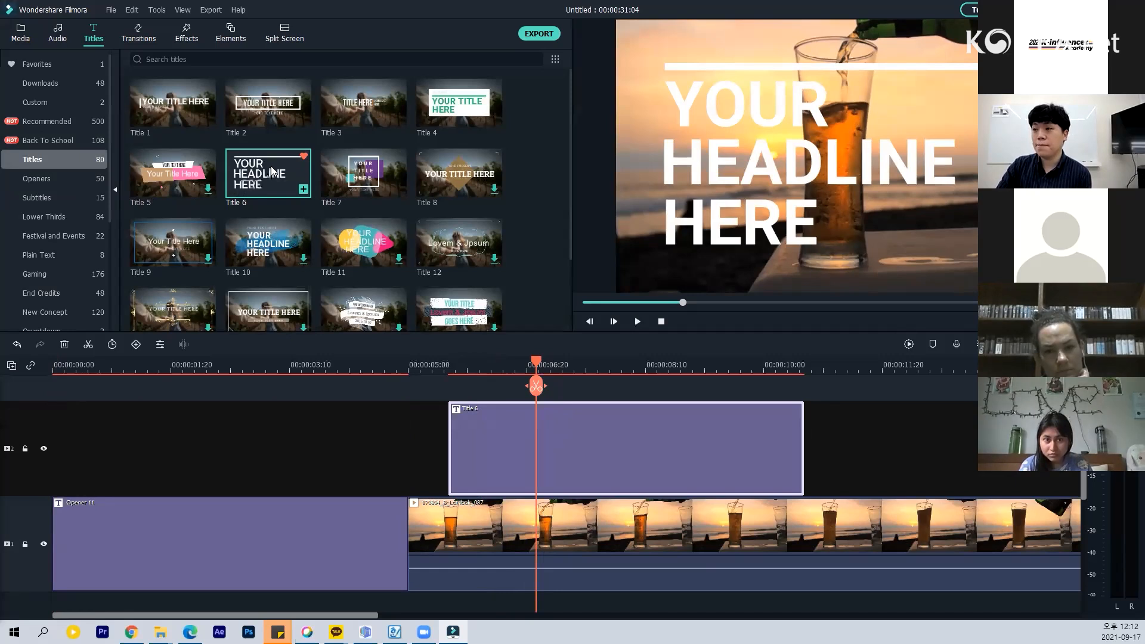
left_click(62, 68)
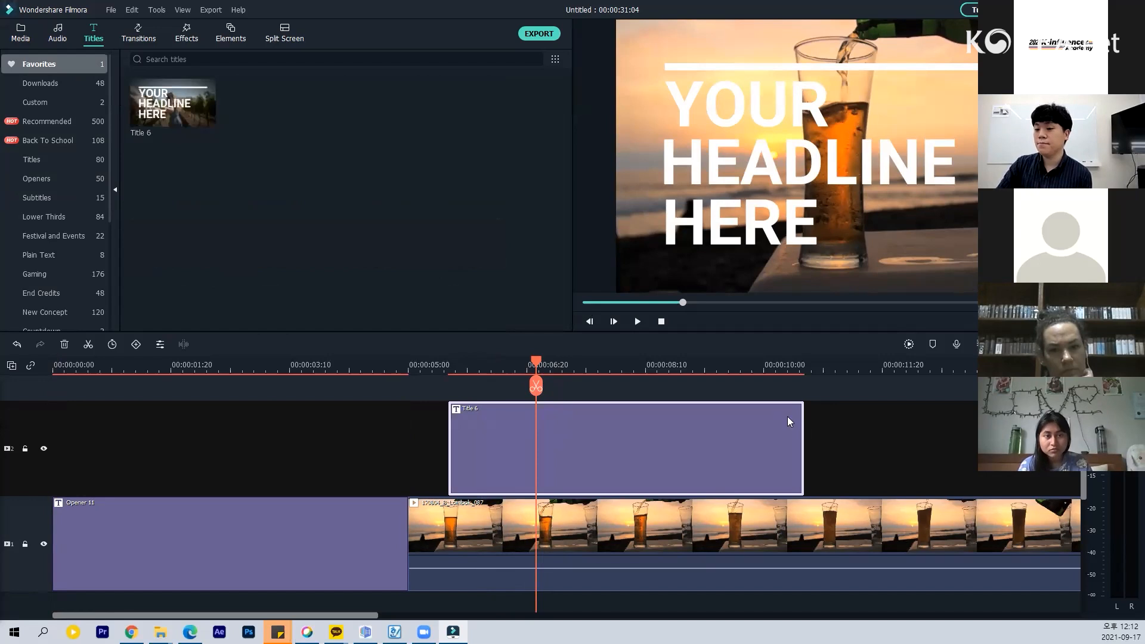
Browse the Festival and Events, Gaming and End Credits titles, and add New Opener 1 from New Concept to the favourites
left_click(75, 232)
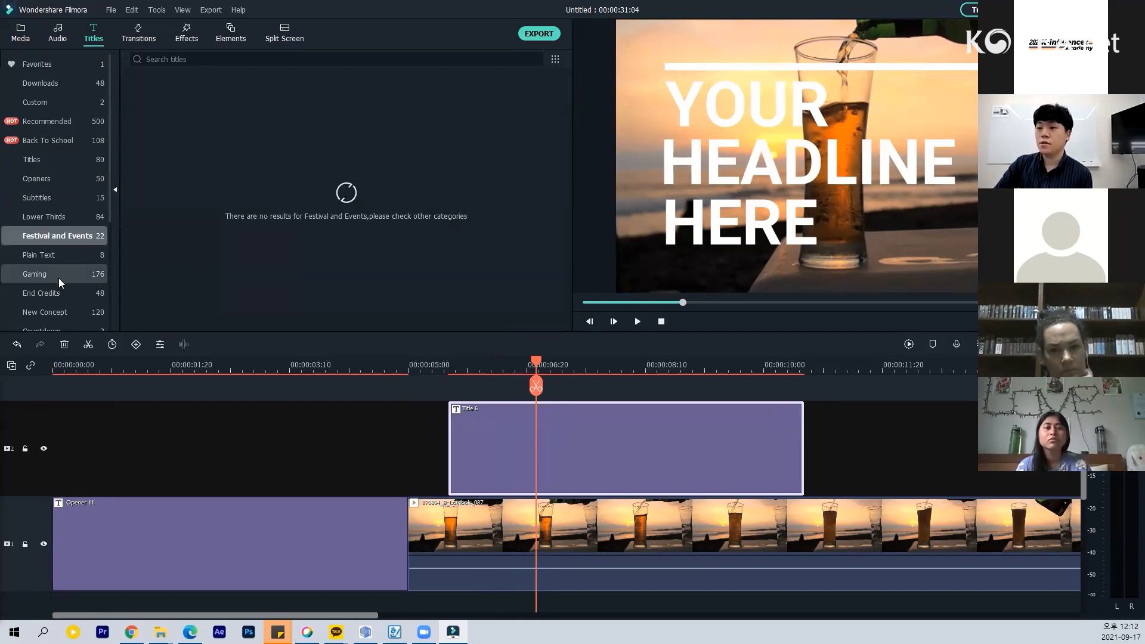
left_click(58, 276)
scroll(82, 233, "down", 3)
left_click(76, 236)
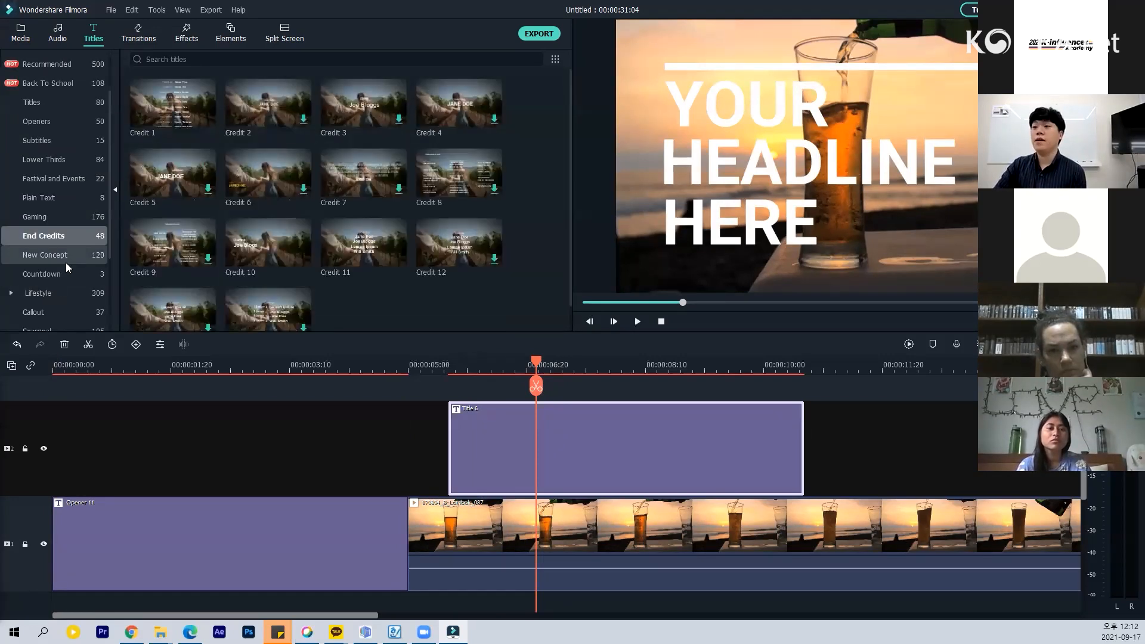
left_click(68, 256)
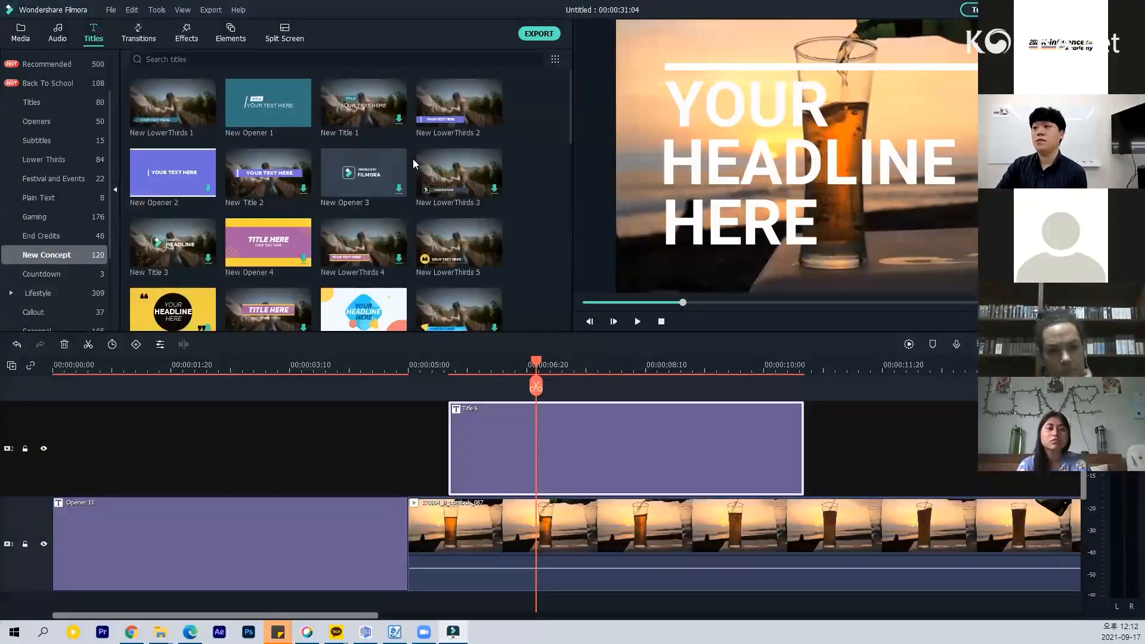
left_click(304, 88)
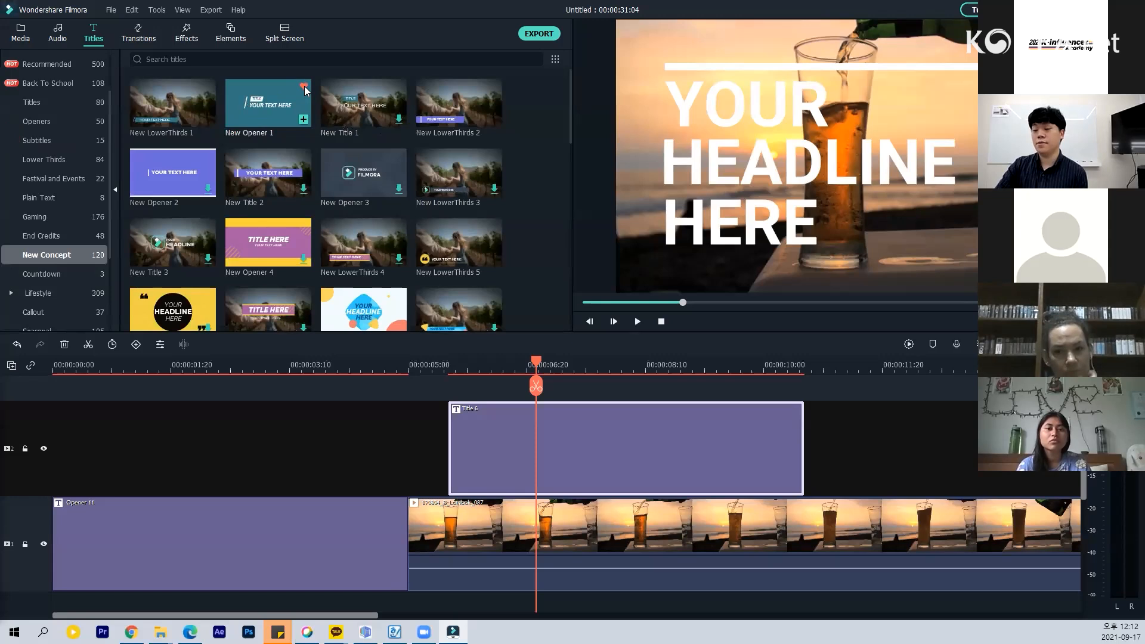
Show the favourite titles again and deselect the Title 6 clip on the timeline
scroll(76, 175, "up", 3)
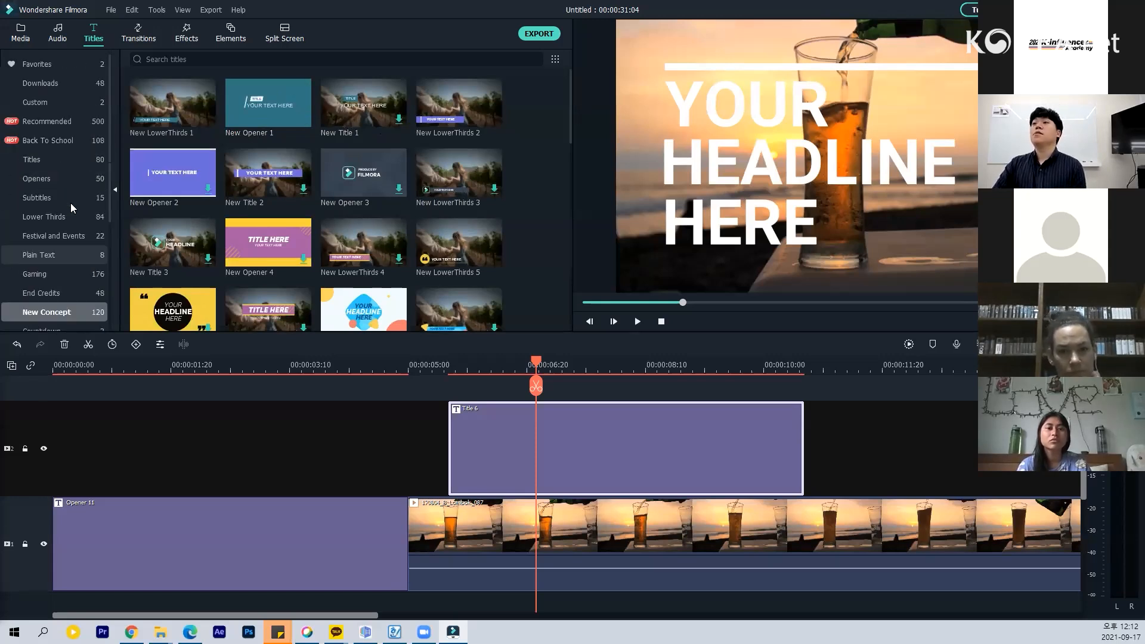
left_click(68, 66)
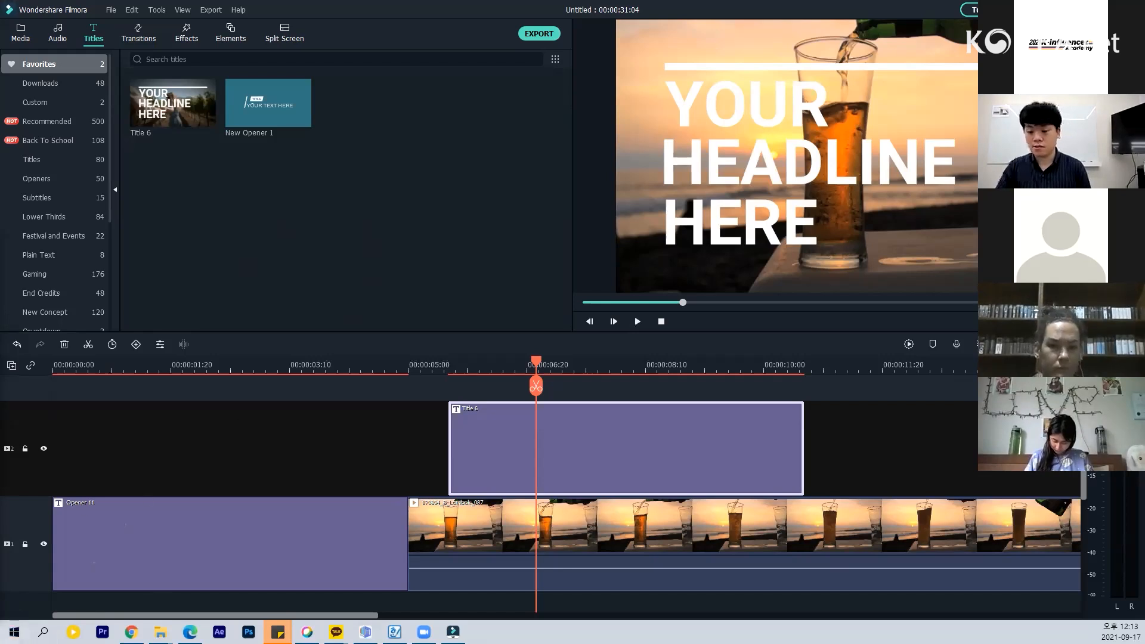
left_click(825, 468)
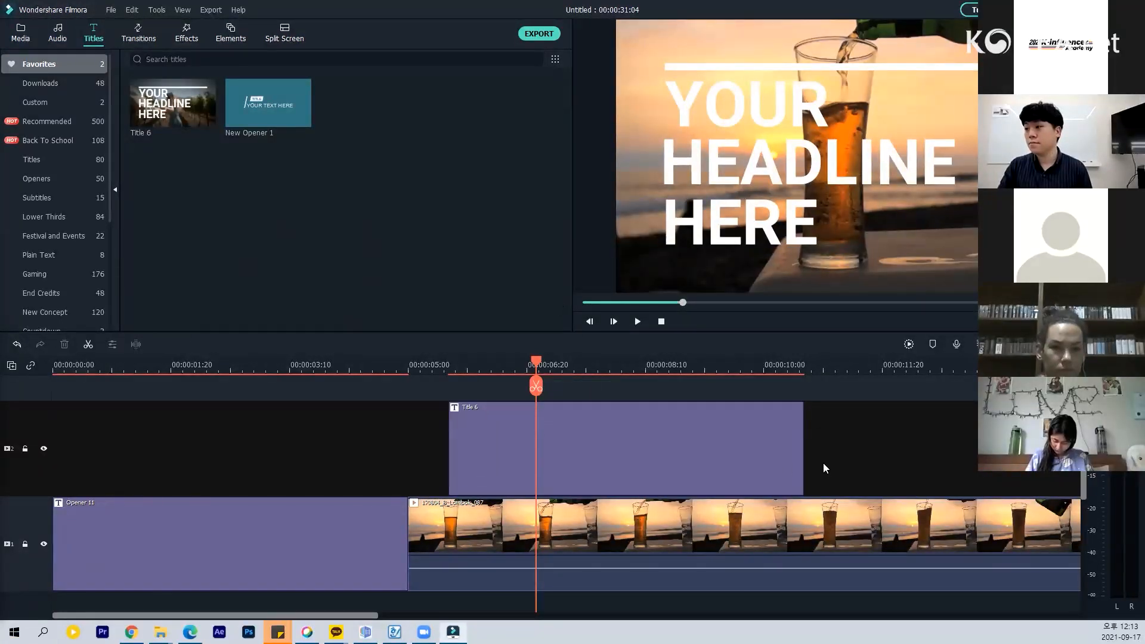
Open the Title 6 clip's settings and look through its text, video and animation options
double_click(635, 457)
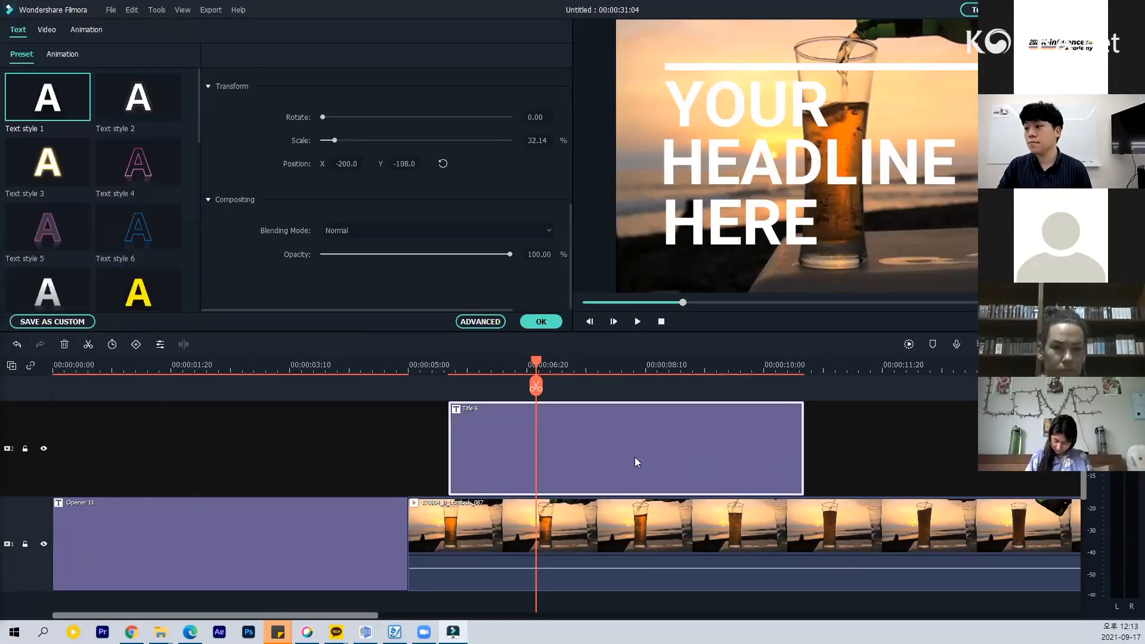
left_click(95, 31)
left_click(46, 33)
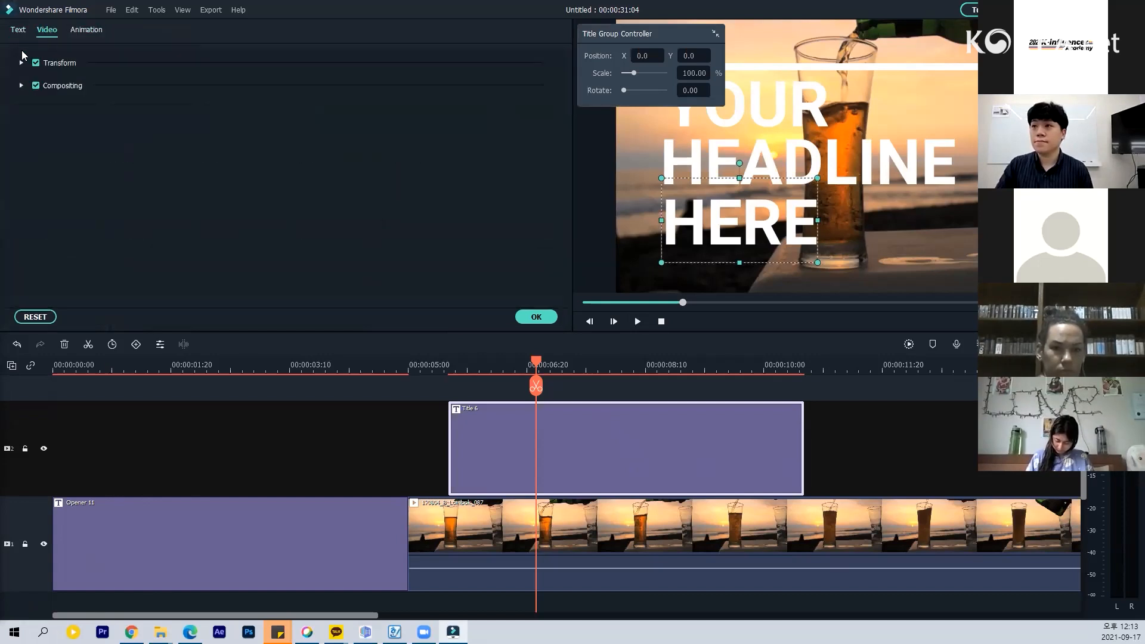
left_click(24, 35)
left_click(83, 35)
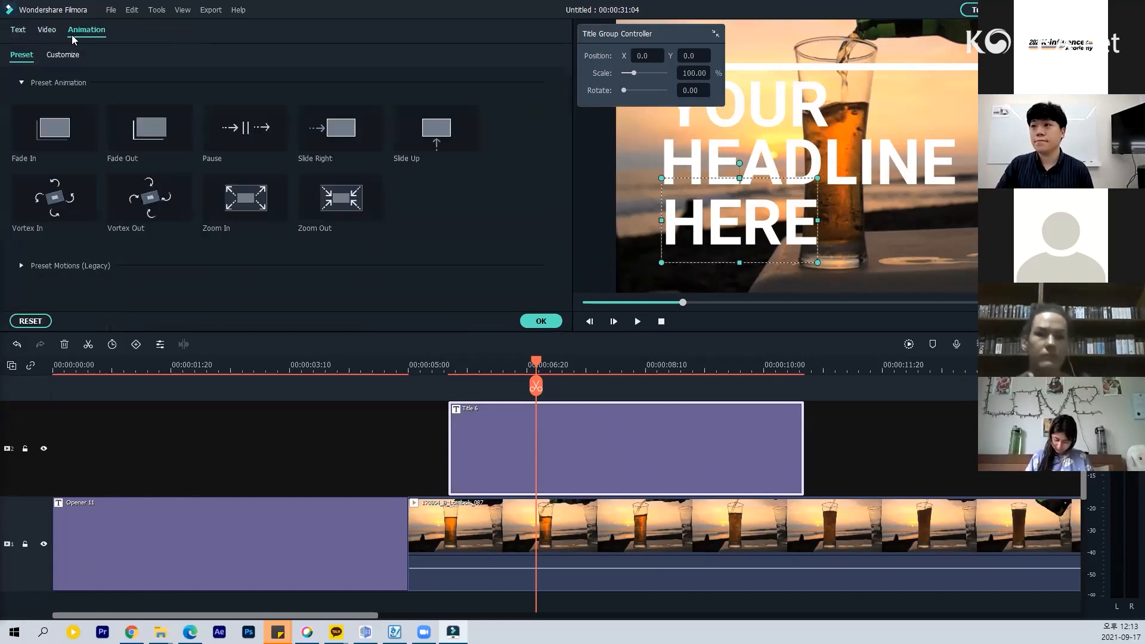
left_click(40, 32)
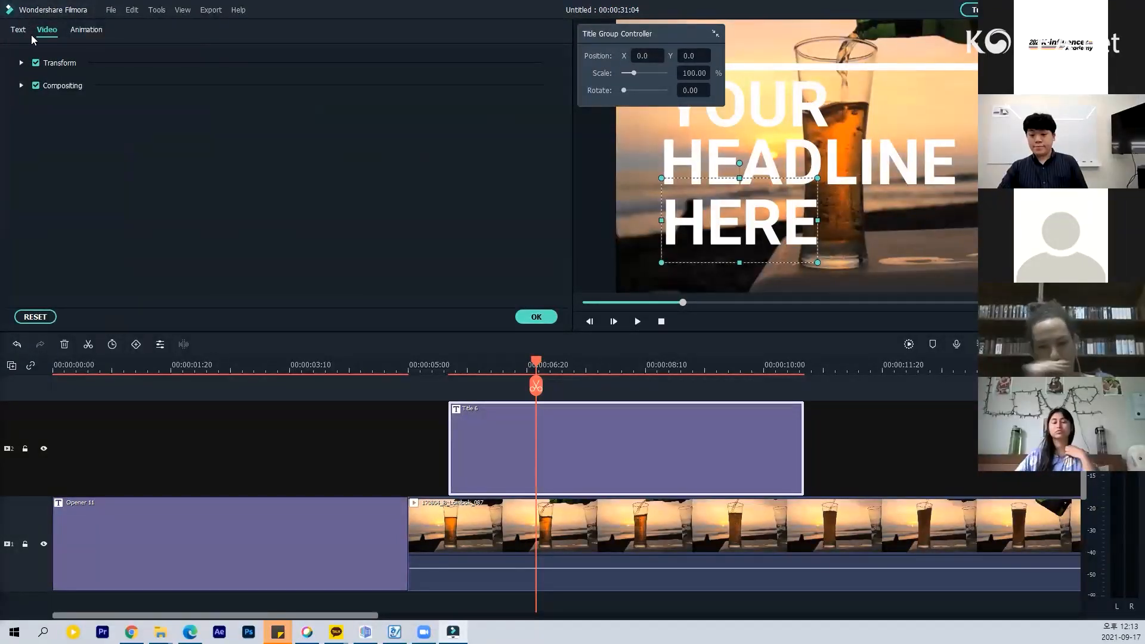
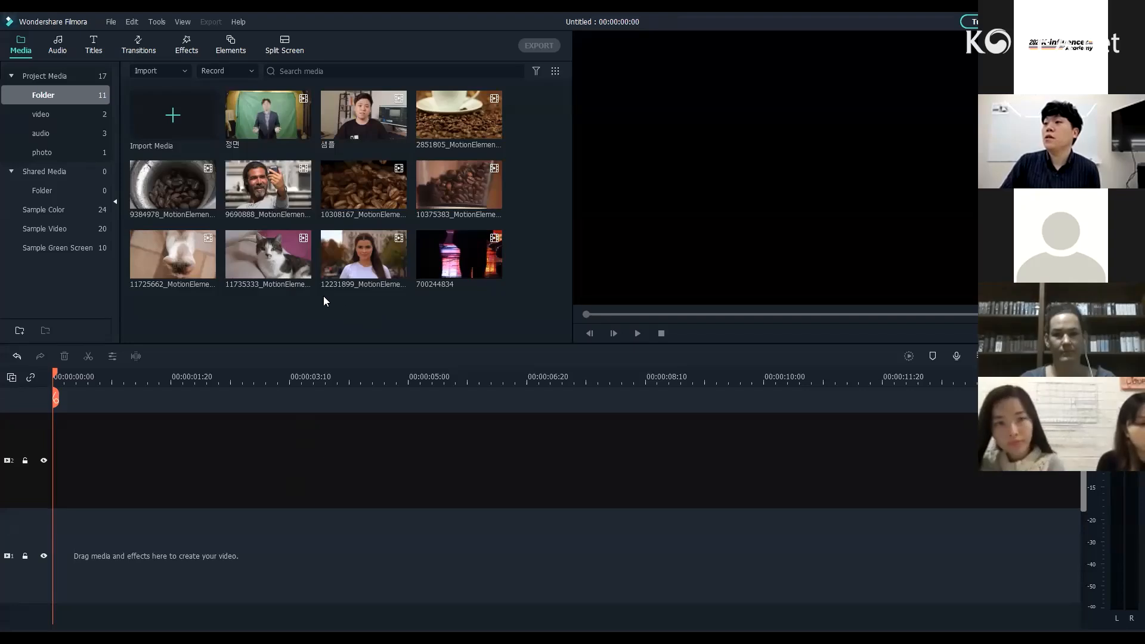
Place the two cat videos one after another at the start of the first video track, with both fully in view
left_click(262, 269)
left_click(178, 269, "ctrl")
left_click_drag(177, 269, 154, 505)
left_click(678, 356)
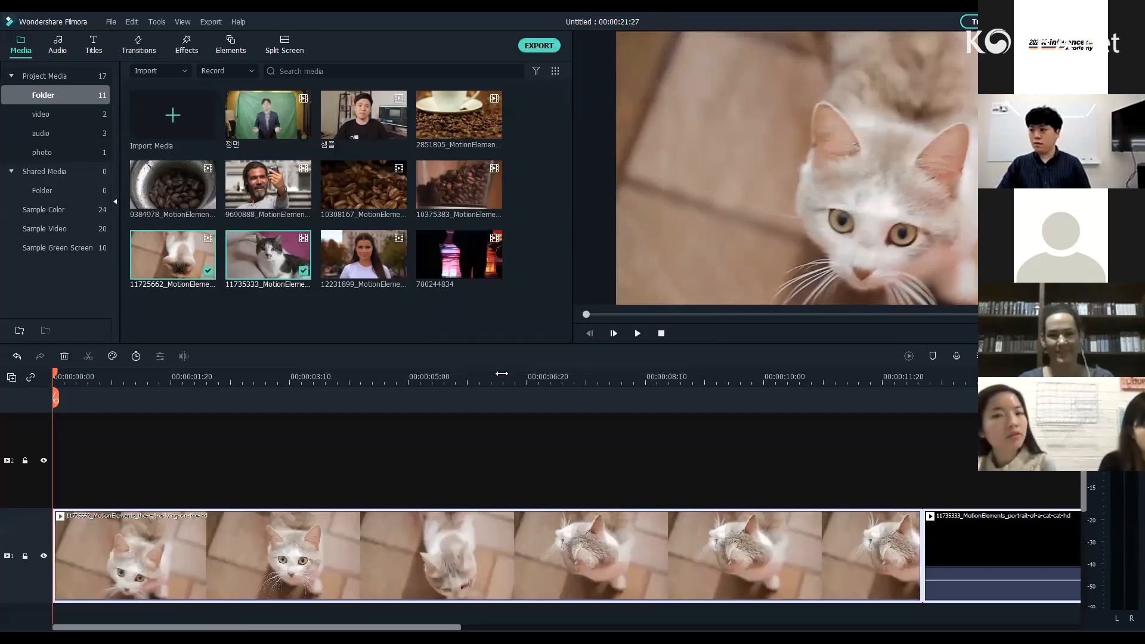
left_click_drag(269, 387, 314, 389)
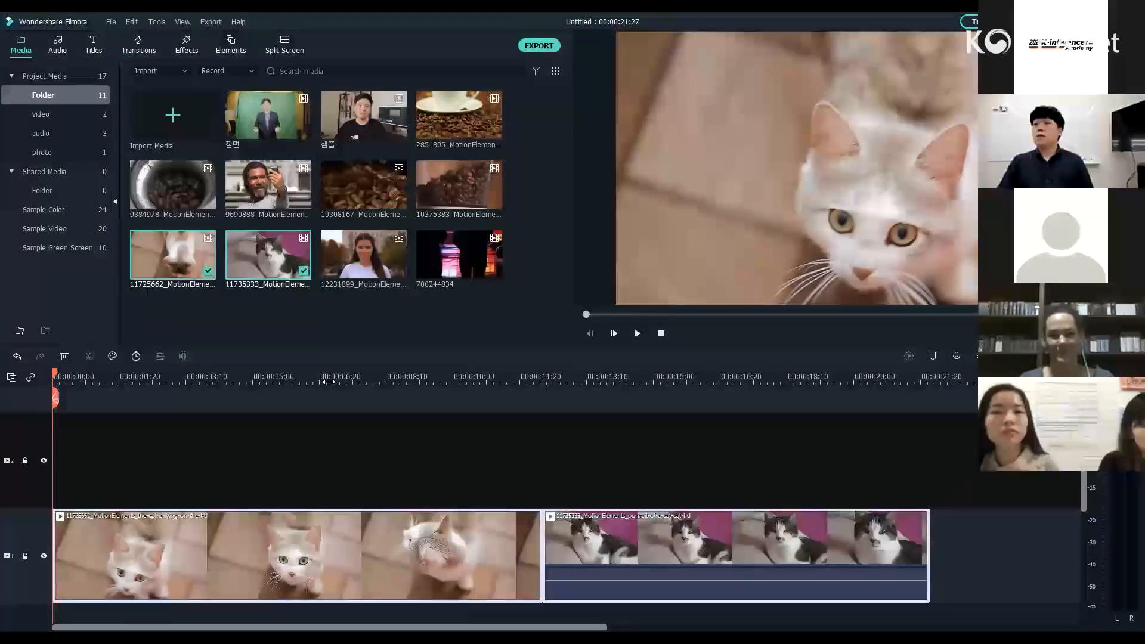
Show the recommended effects and filter the library to free effects only
left_click(187, 47)
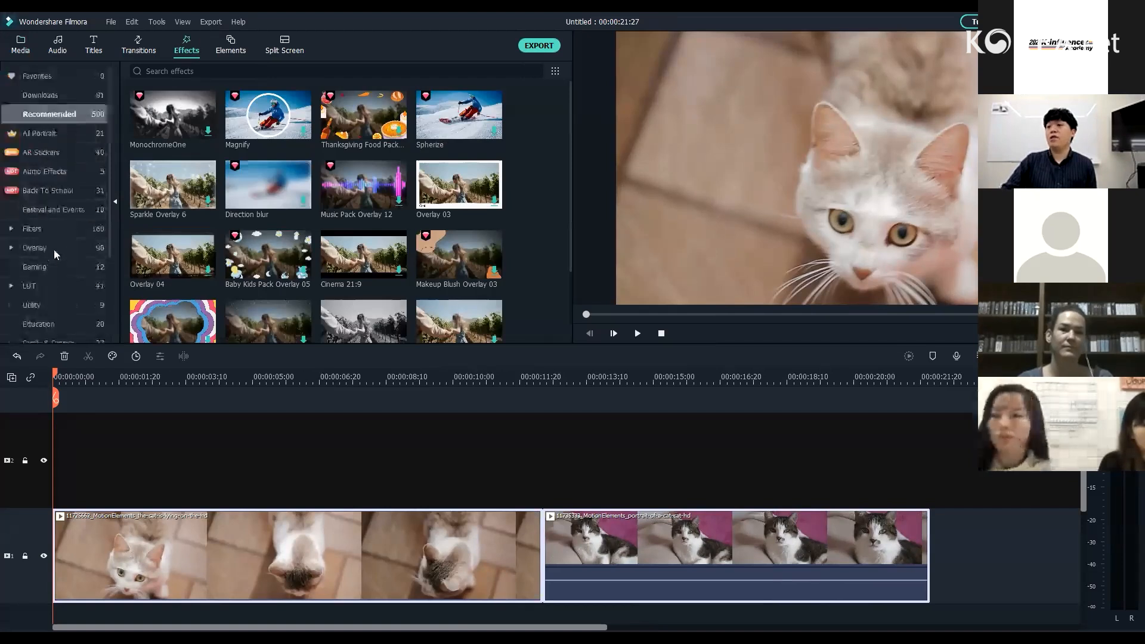
scroll(65, 164, "down", 2)
scroll(51, 224, "up", 2)
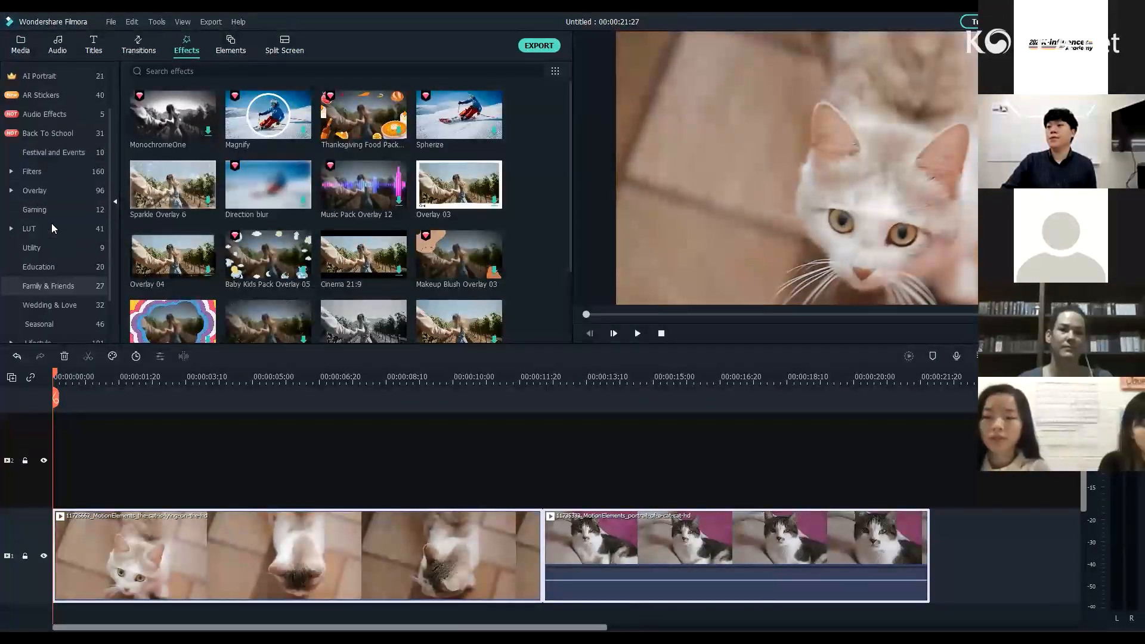
left_click(555, 70)
left_click(571, 162)
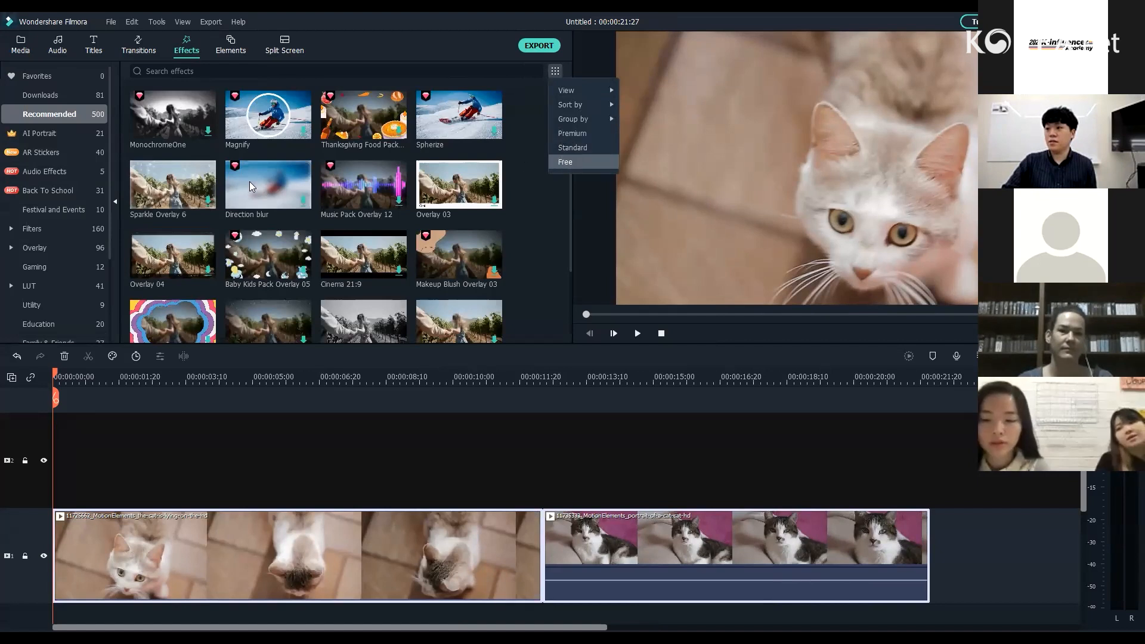
scroll(87, 203, "down", 2)
scroll(82, 210, "up", 1)
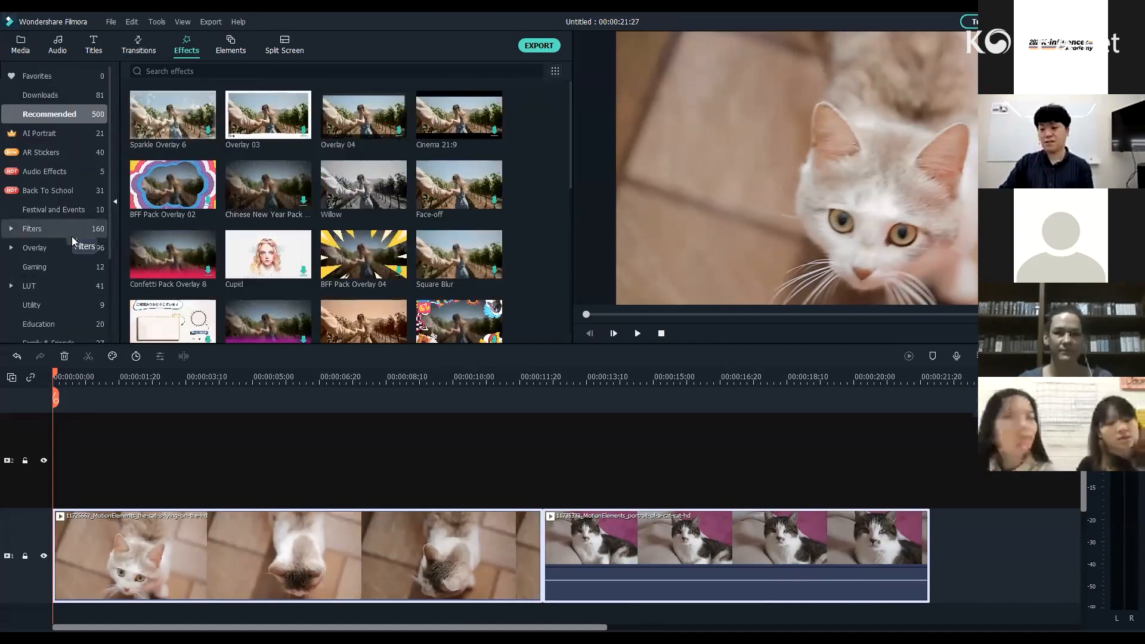
Add the Camera Viewfinder 01 overlay from View Finder to the second track, starting at about 1.5 seconds over the first cat clip
scroll(98, 264, "down", 1)
left_click_drag(160, 379, 118, 374)
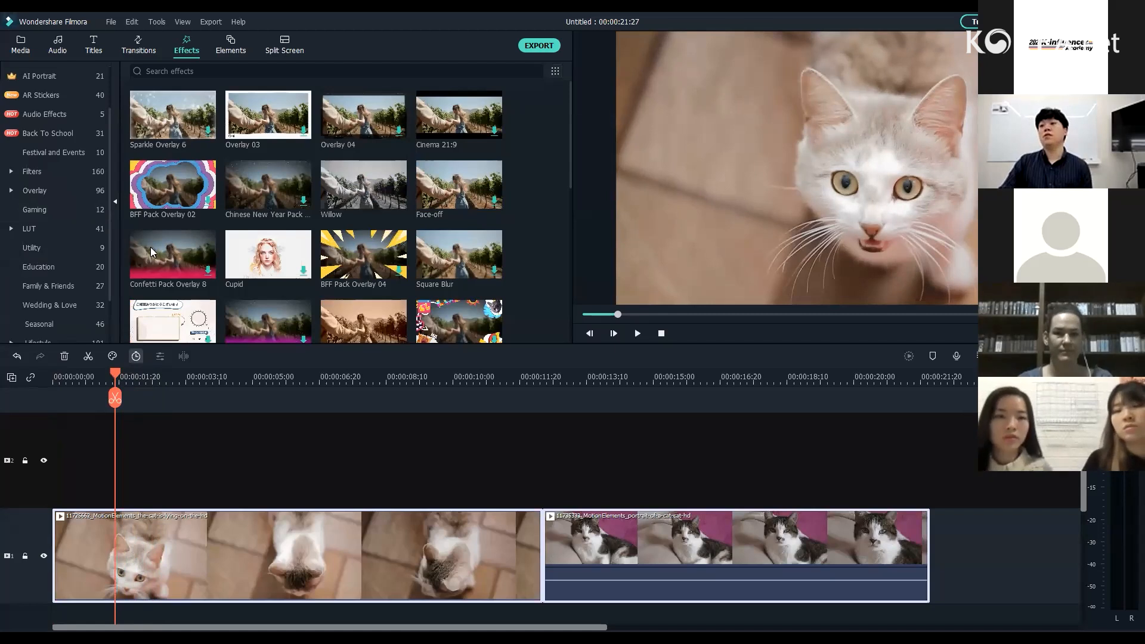
left_click(86, 190)
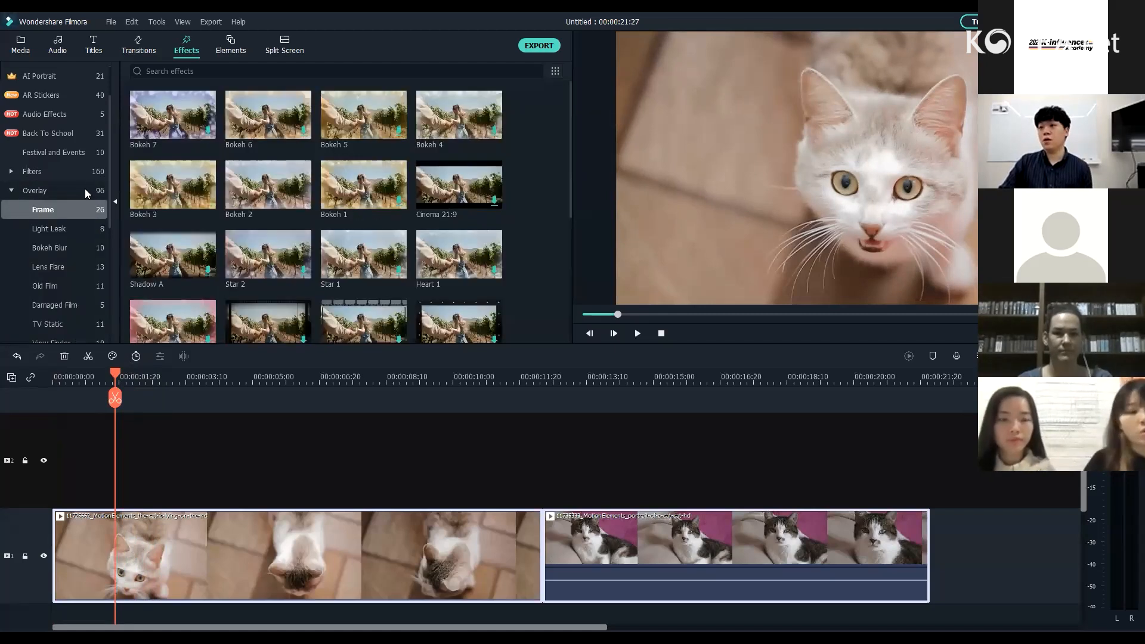
scroll(78, 202, "down", 2)
left_click(80, 229)
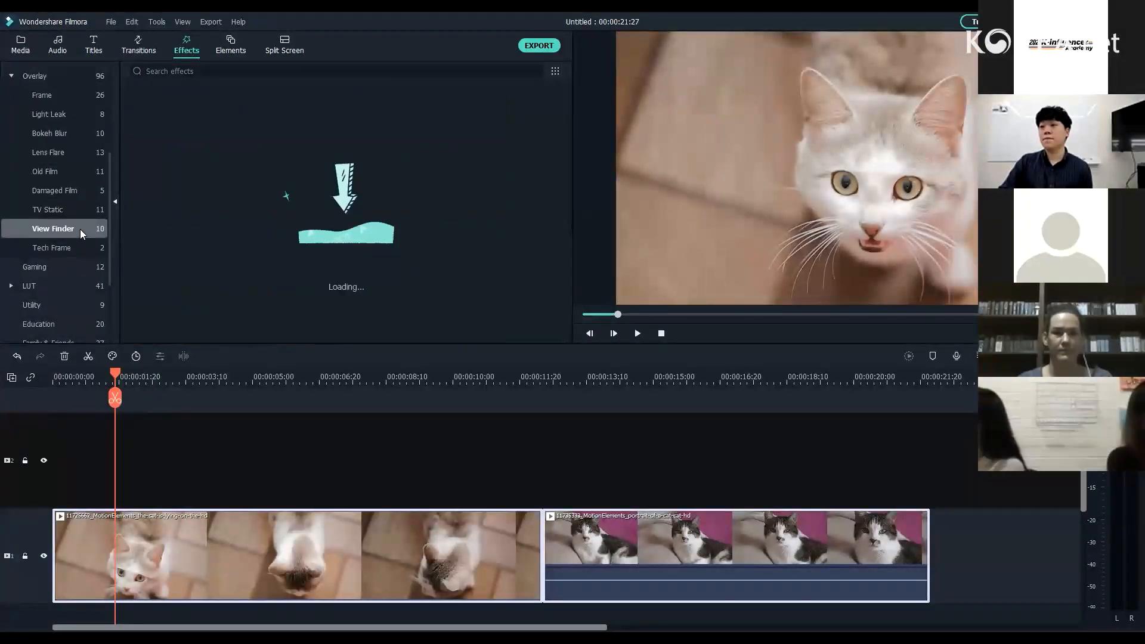
left_click(183, 112)
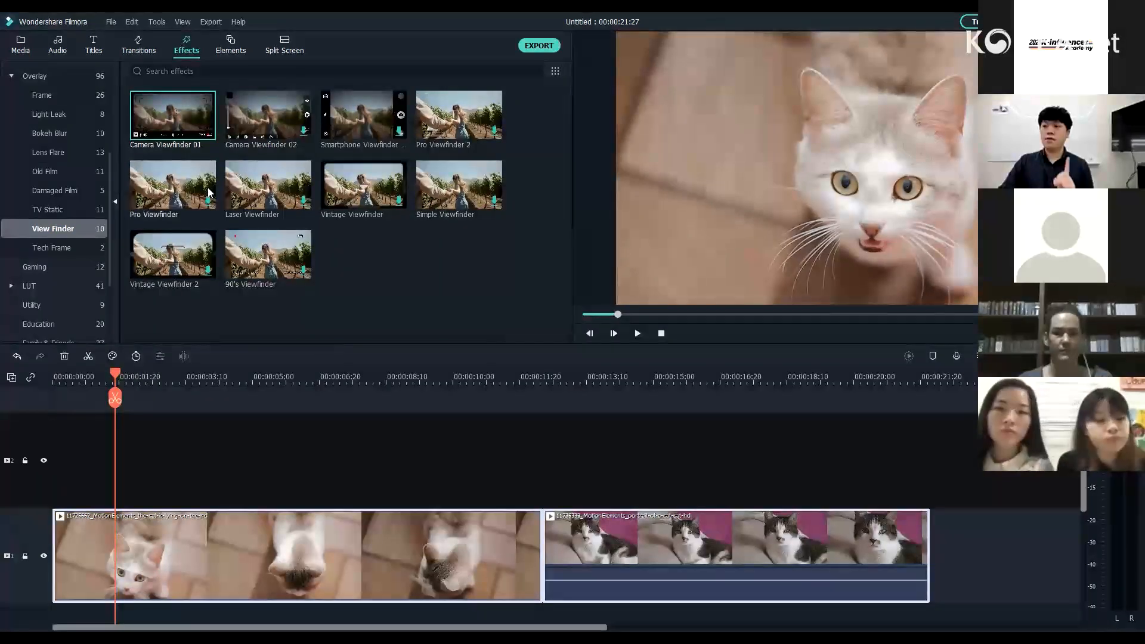
left_click_drag(187, 117, 118, 449)
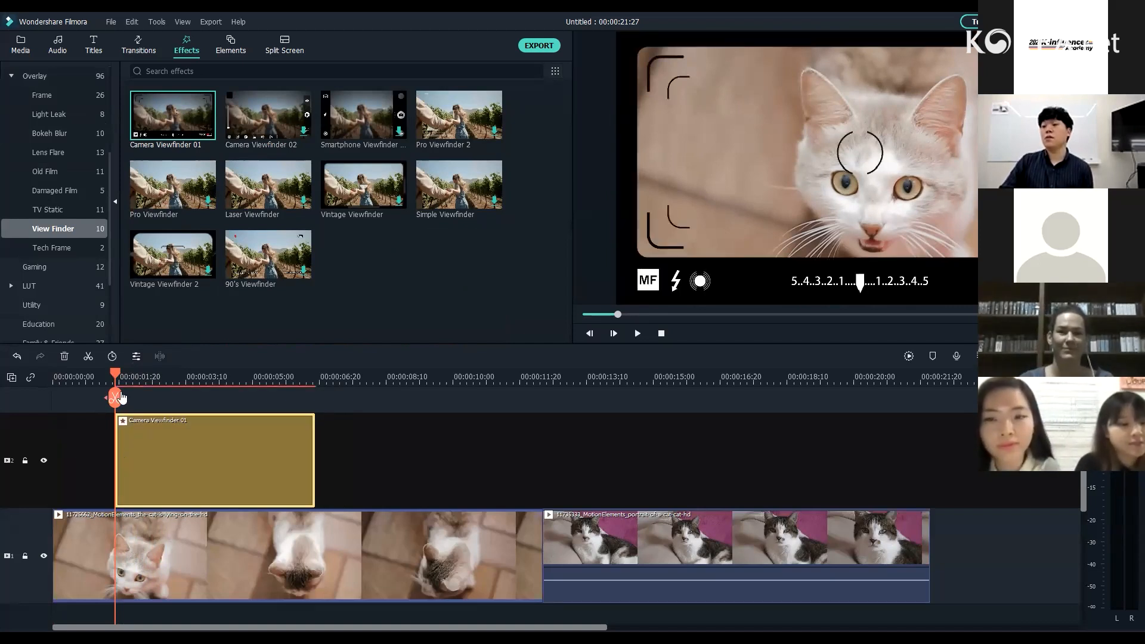
Shorten the Camera Viewfinder 01 clip to end at about 4 seconds and scrub across its start to check it
left_click_drag(117, 376, 76, 377)
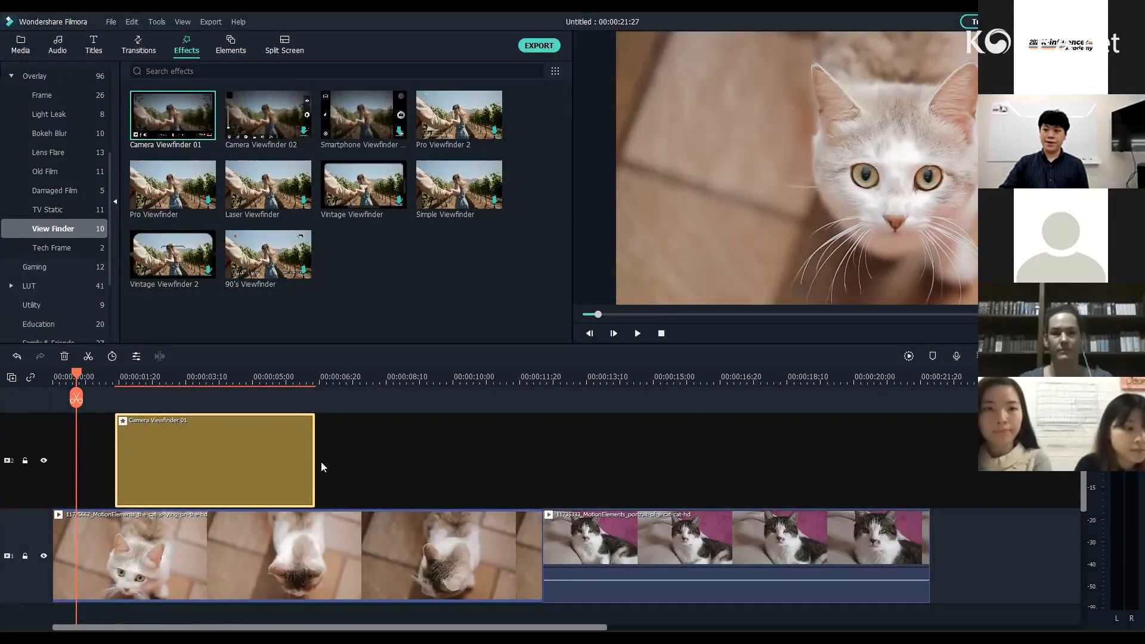
left_click_drag(314, 459, 210, 451)
left_click(88, 376)
left_click_drag(88, 375, 170, 398)
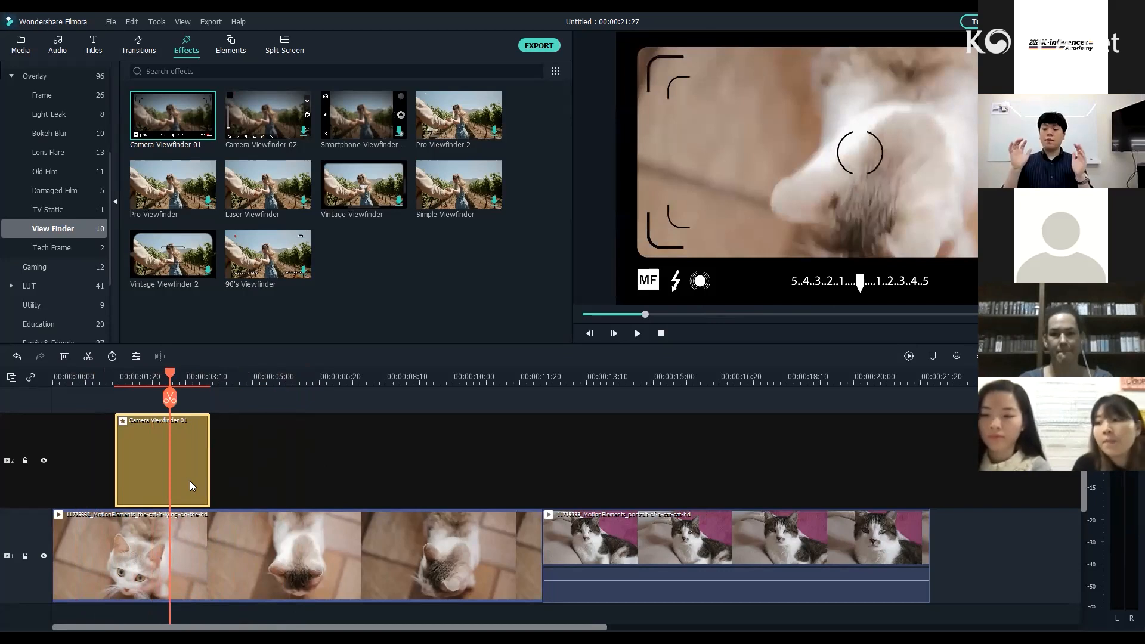
Stretch the Camera Viewfinder 01 clip over the whole first cat clip, and delete it from the second track
left_click_drag(207, 471, 540, 465)
left_click_drag(117, 471, 49, 471)
key("Delete")
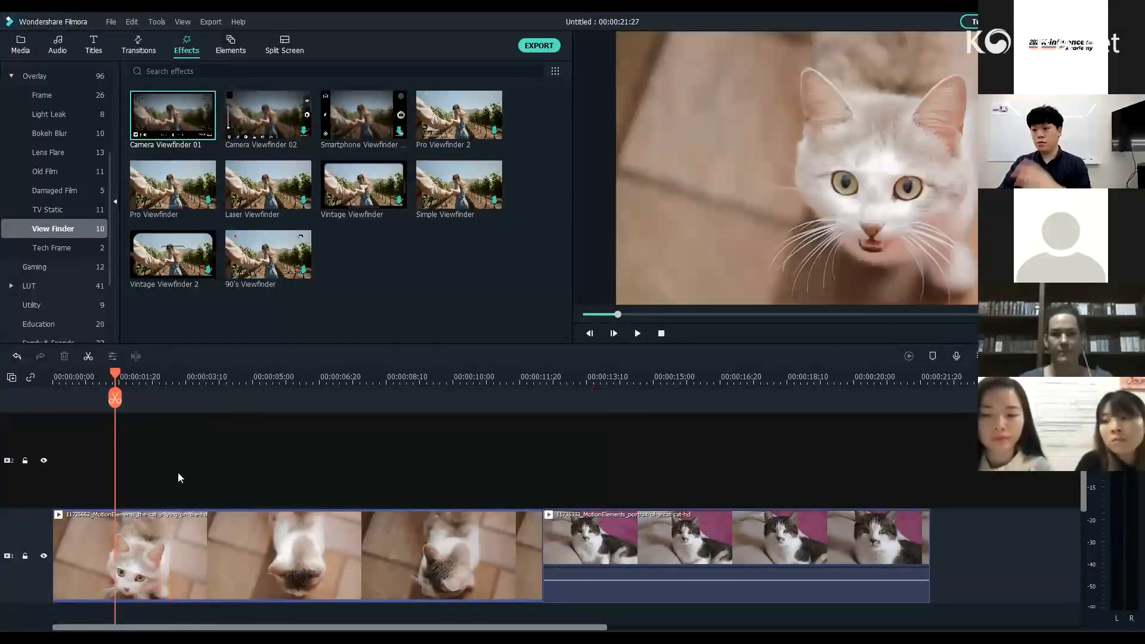
Apply Camera Viewfinder 01 directly to the first cat clip and try its Alpha setting in Video Effects, leaving it at 100
left_click_drag(181, 112, 161, 544)
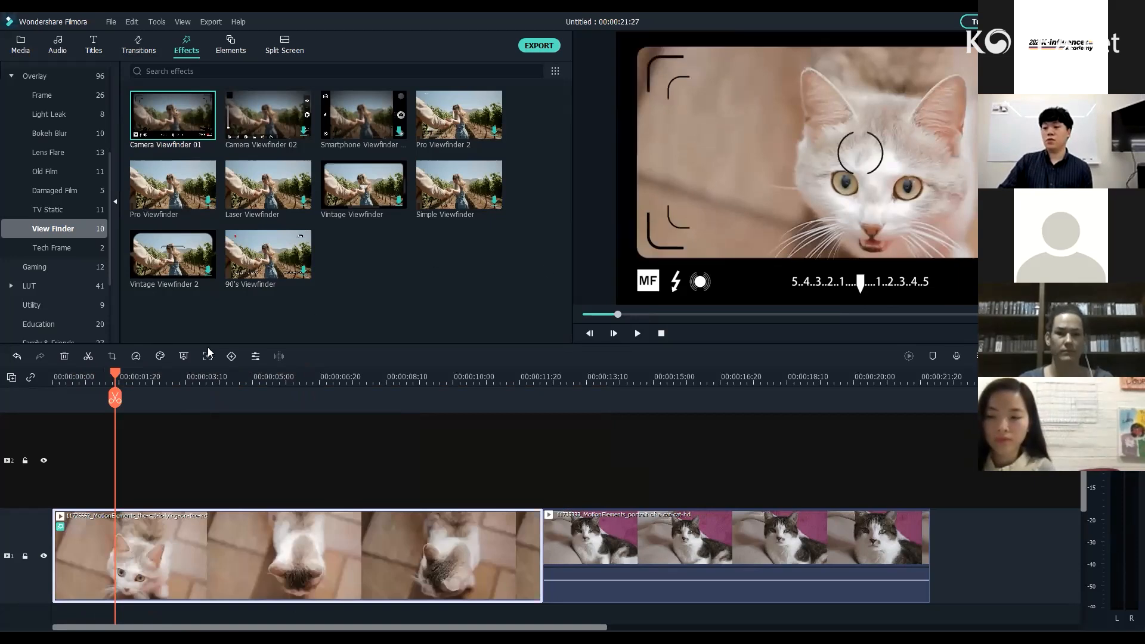
left_click_drag(114, 388, 159, 429)
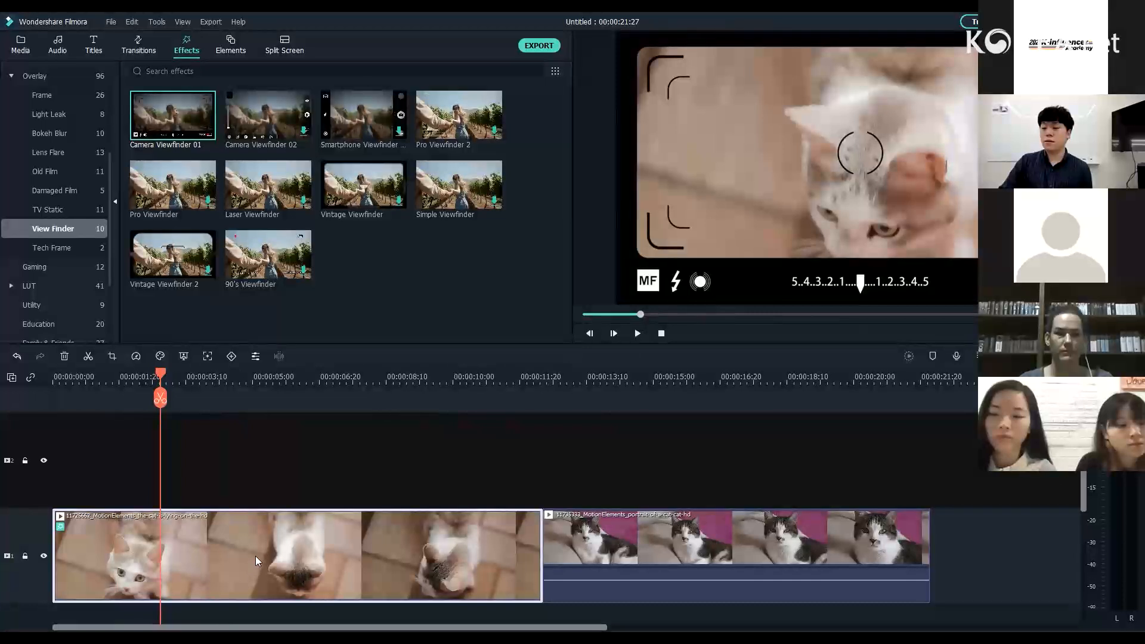
double_click(256, 556)
scroll(199, 221, "down", 2)
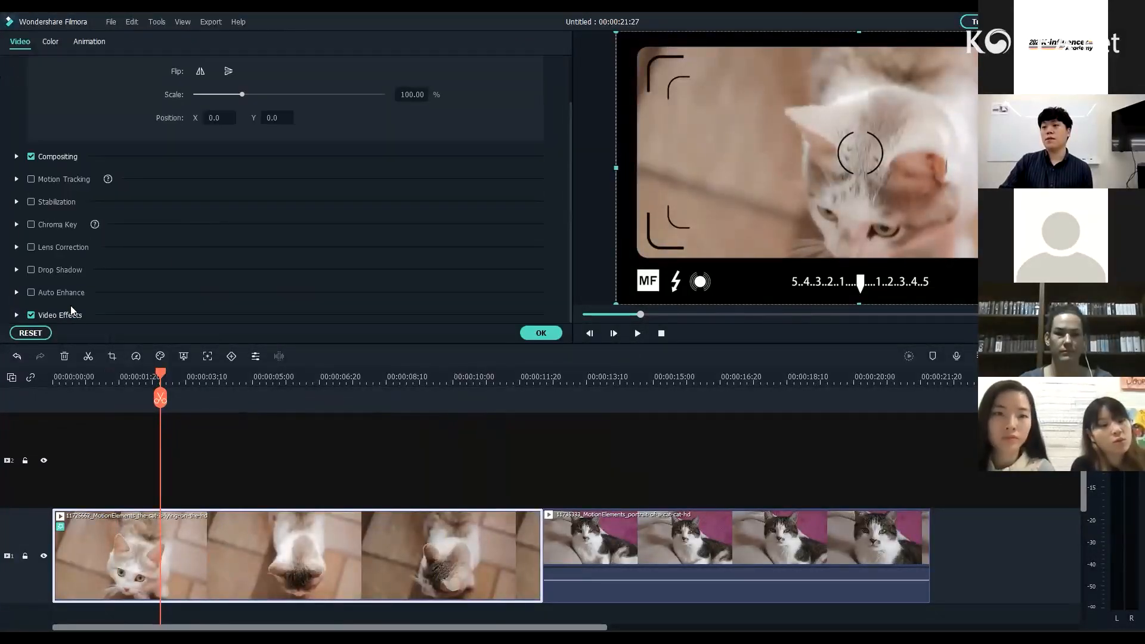
left_click(16, 316)
scroll(199, 229, "down", 5)
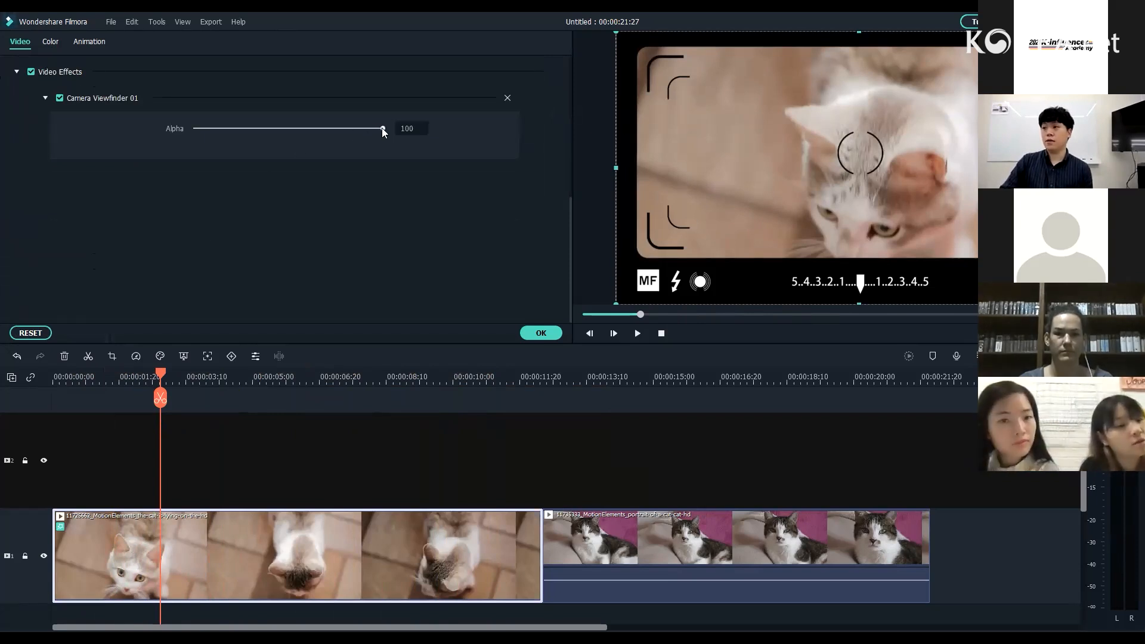
left_click_drag(383, 128, 445, 139)
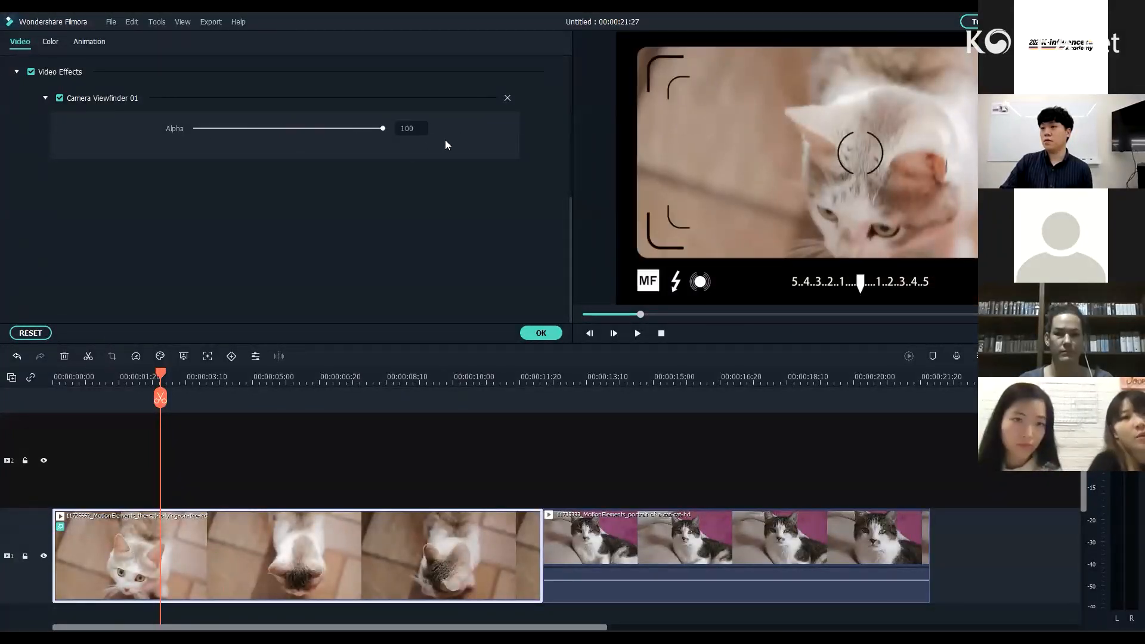
Remove the Camera Viewfinder 01 effect from the first cat clip's Video Effects and close the clip settings
scroll(296, 262, "up", 2)
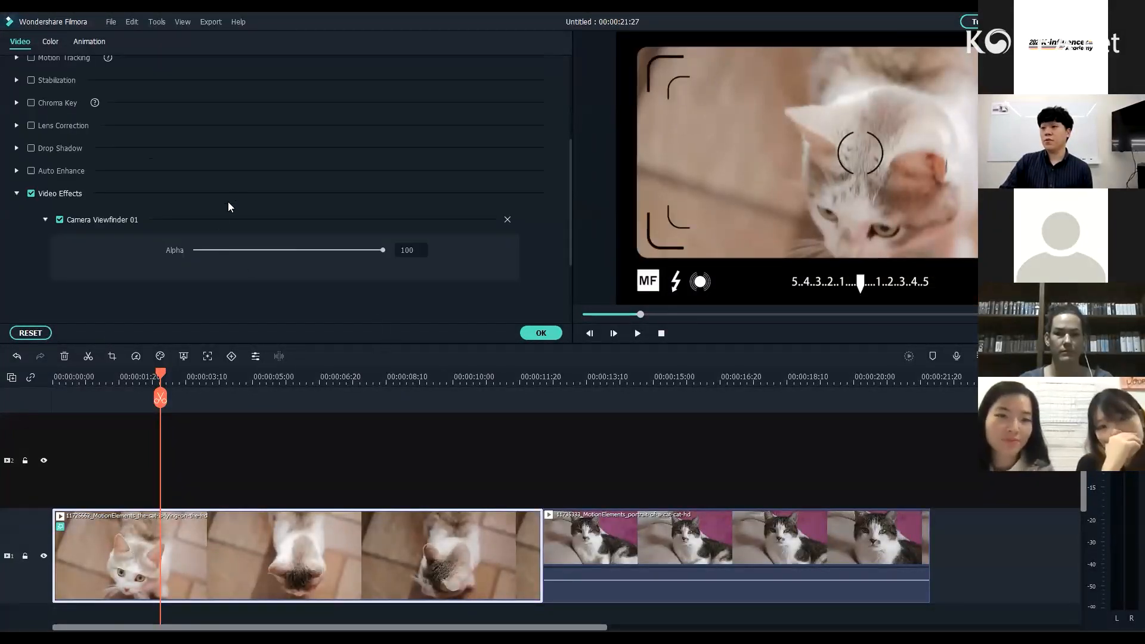
scroll(267, 168, "down", 1)
left_click(510, 158)
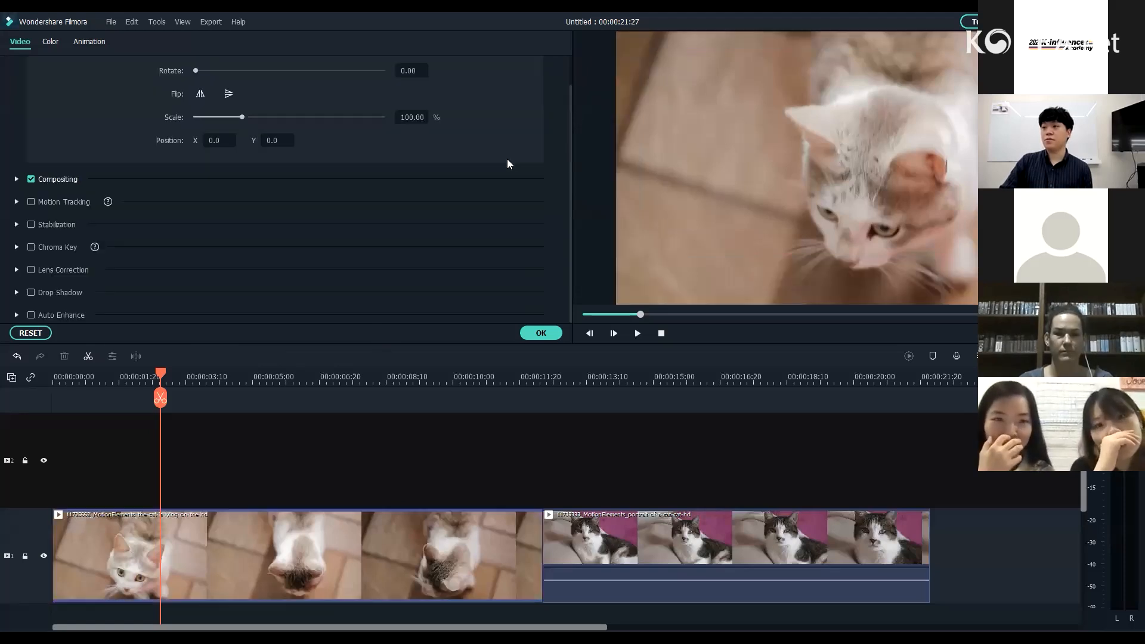
left_click(557, 331)
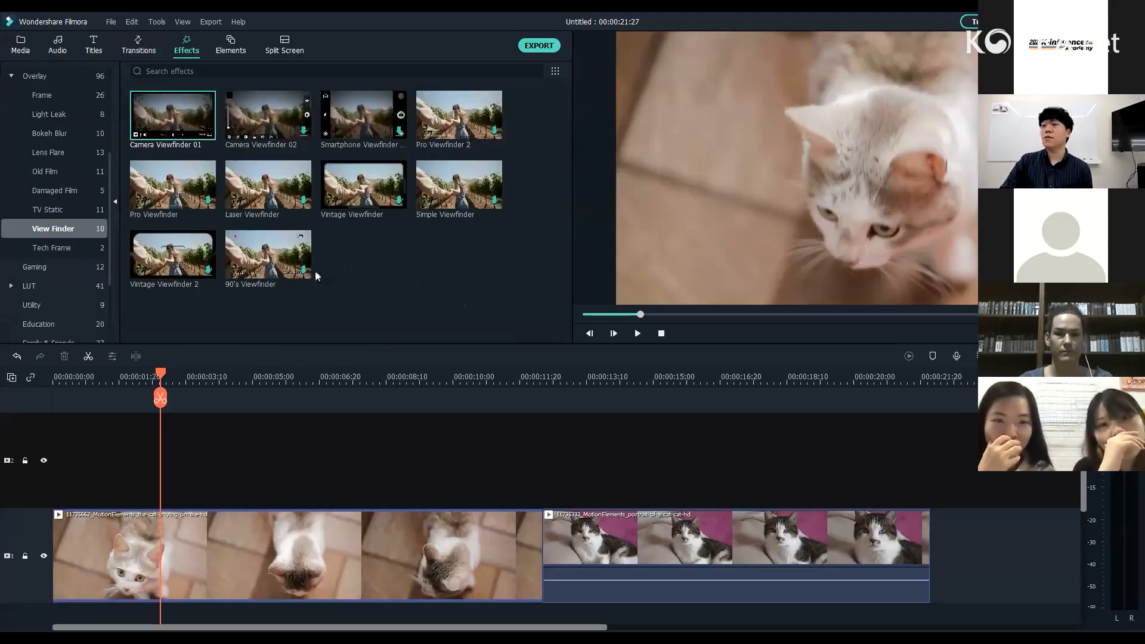
Preview the Light Leak 5, Bokeh Blur 6 and Flood Damaged Film overlays, and look through the remaining effect categories
left_click(61, 116)
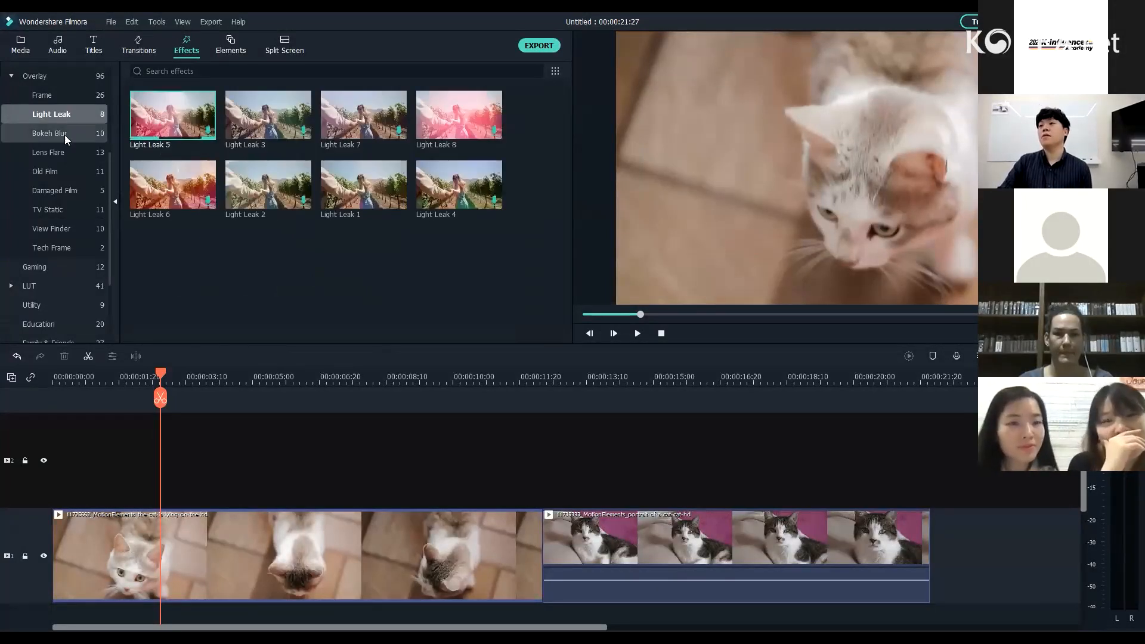
left_click(172, 123)
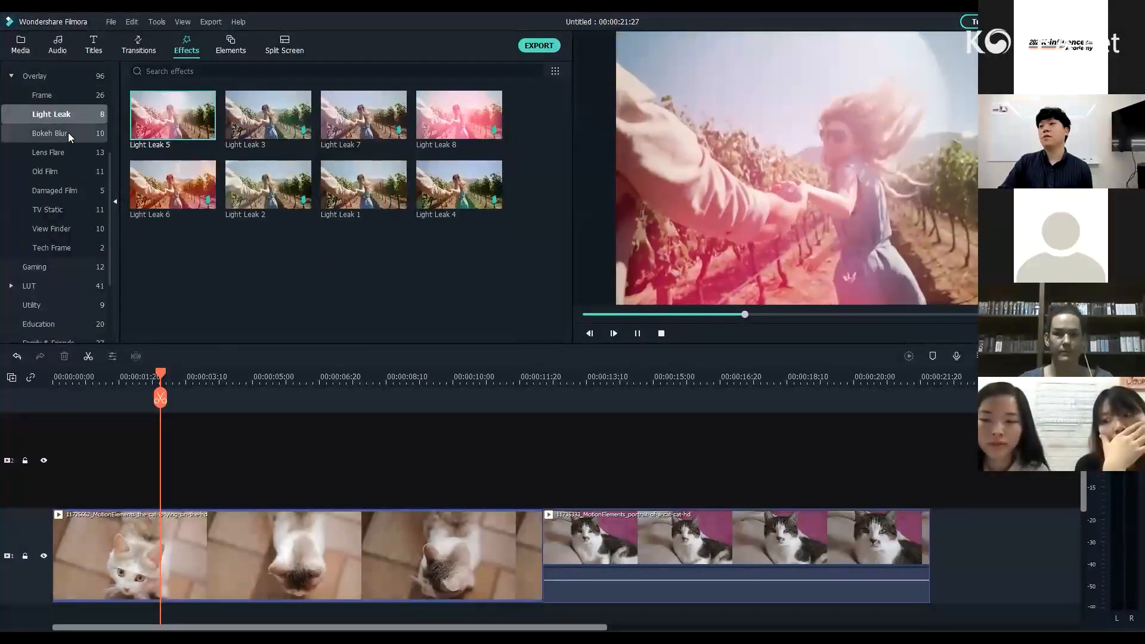
left_click(68, 132)
left_click(449, 195)
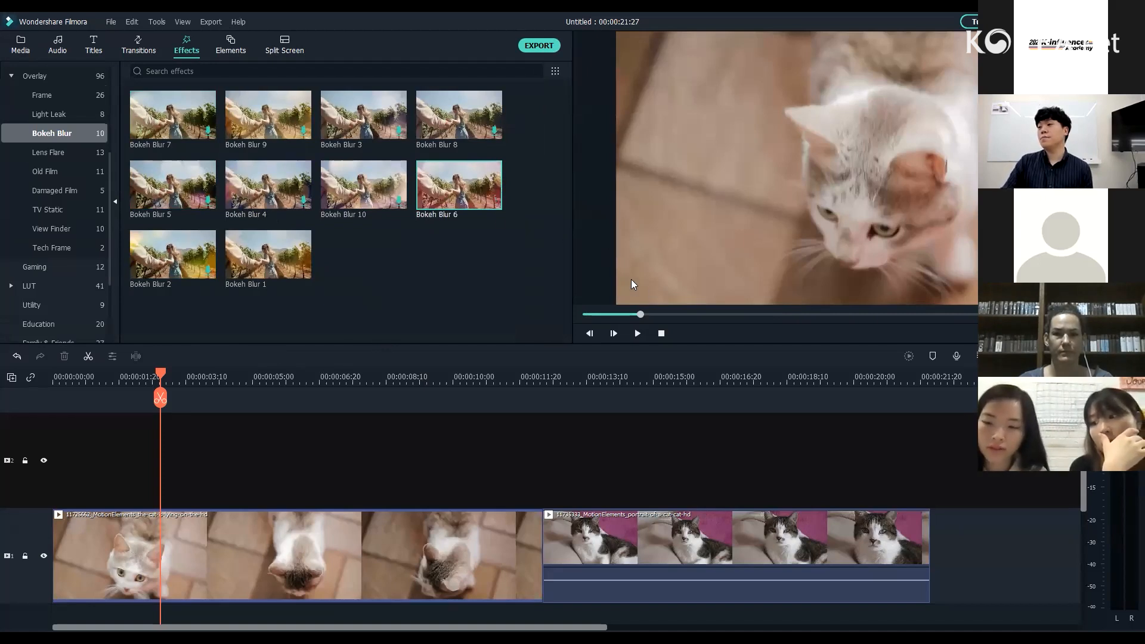
left_click(474, 201)
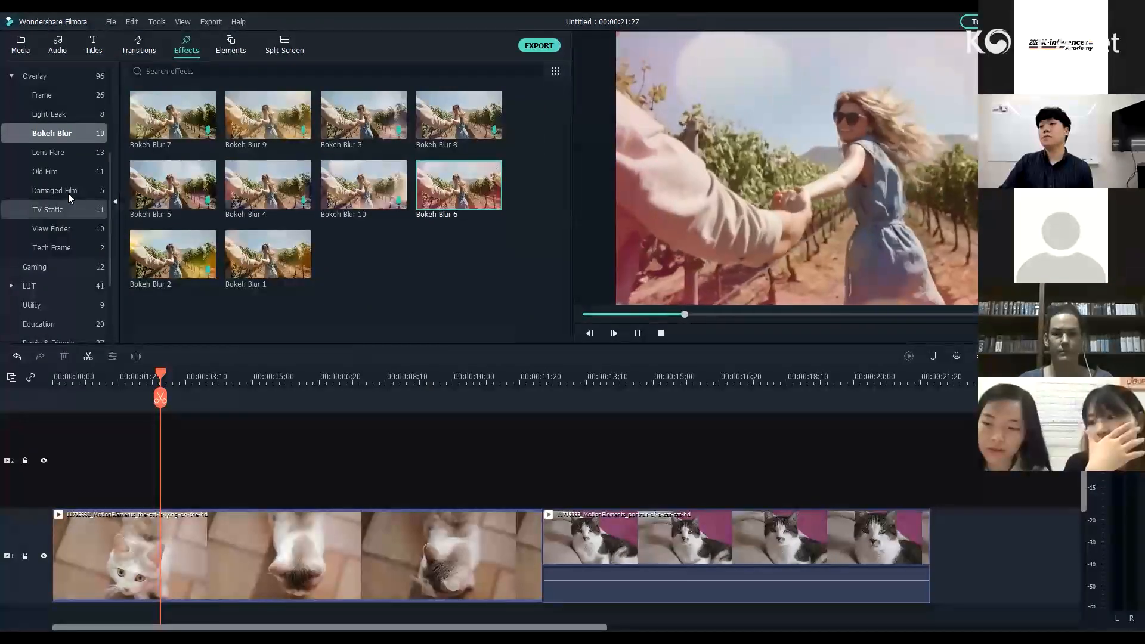
left_click(271, 130)
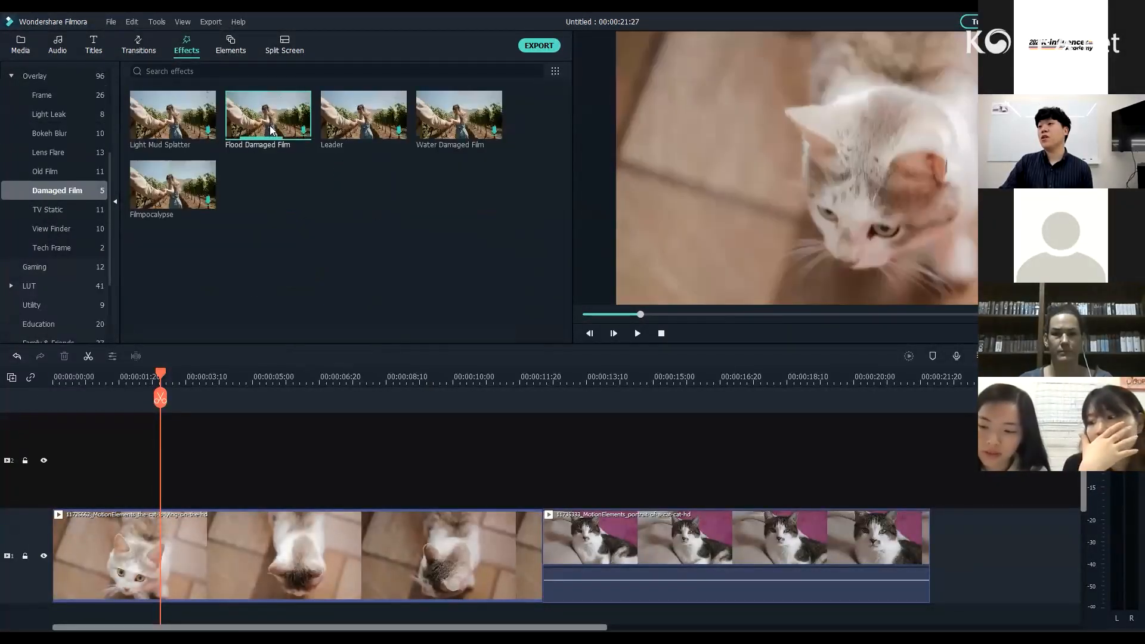
scroll(38, 250, "down", 3)
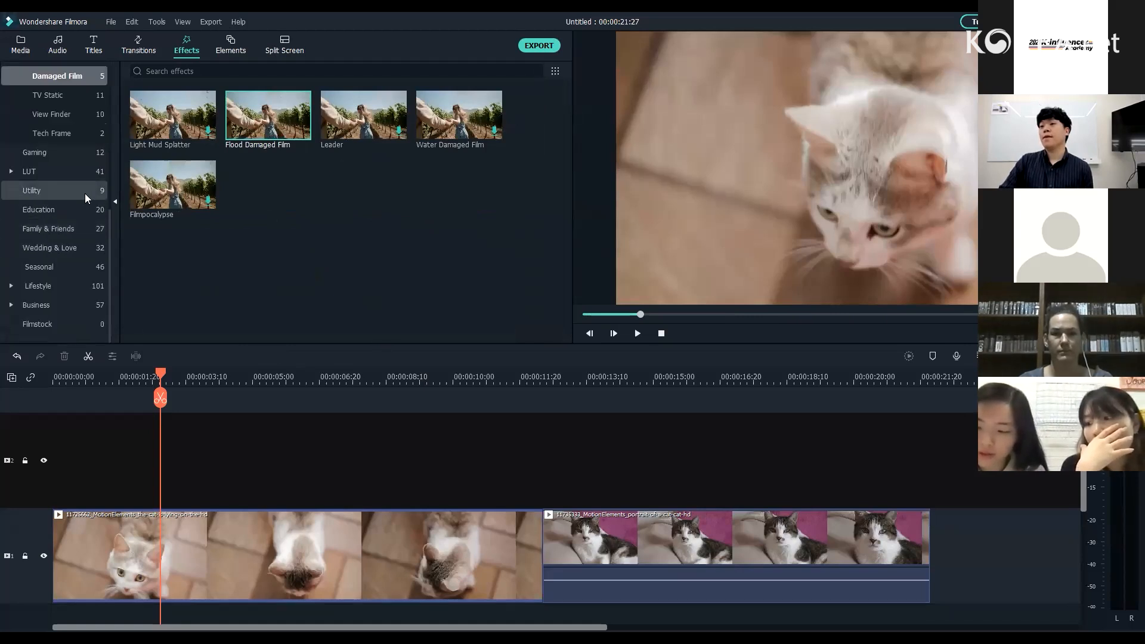
scroll(69, 239, "up", 5)
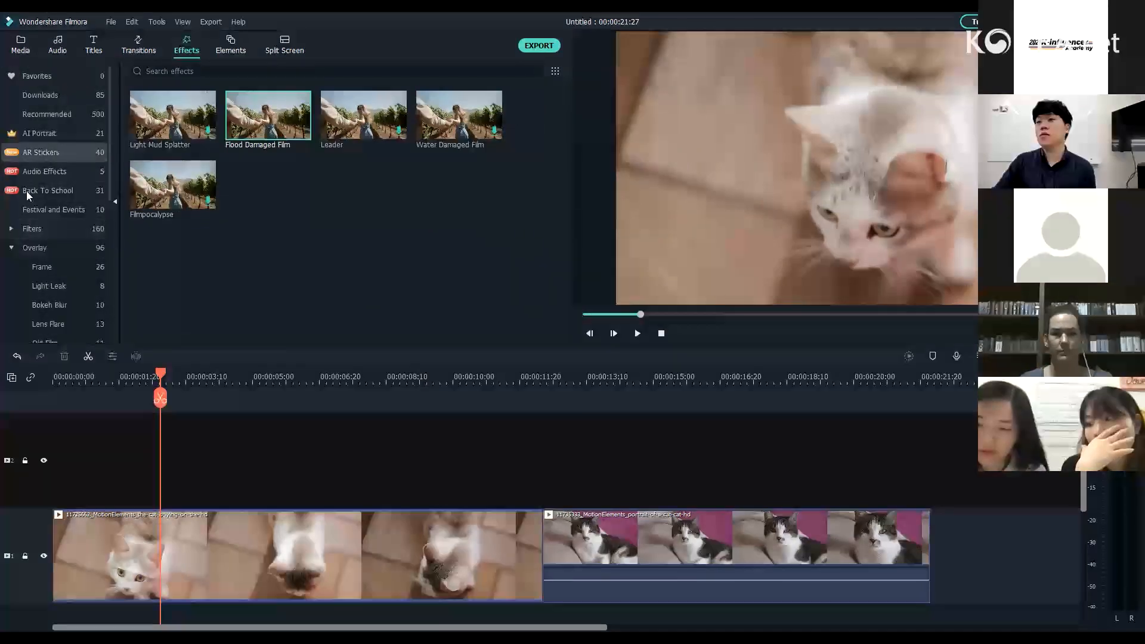
scroll(66, 196, "down", 3)
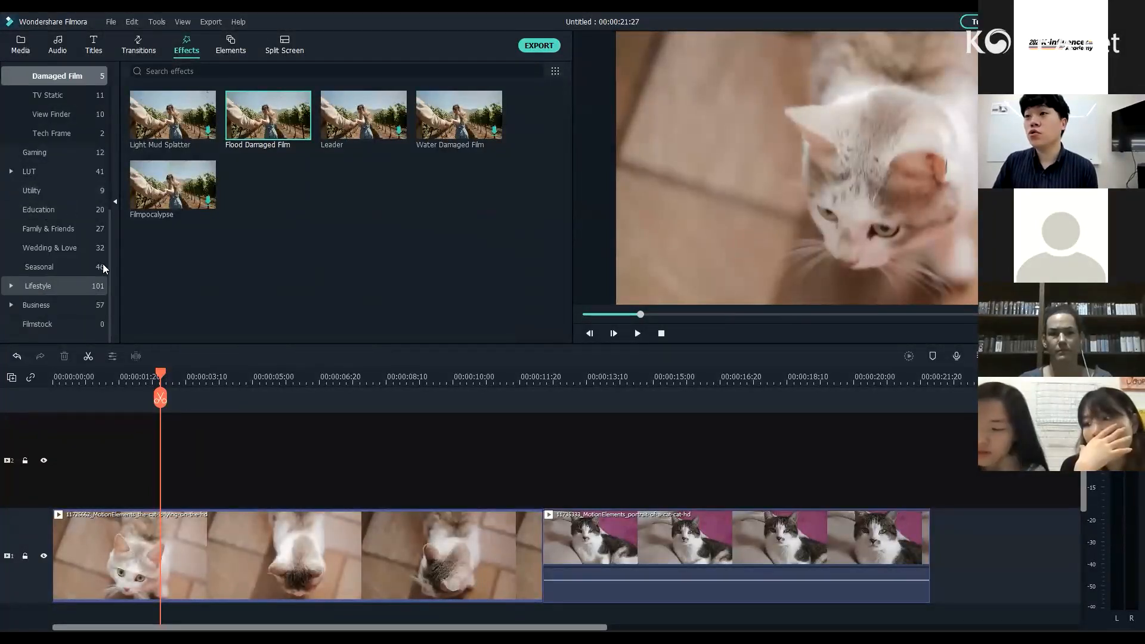
Apply the Image Mask effect from the Utility category to the first cat clip and open the clip's video settings
left_click(68, 191)
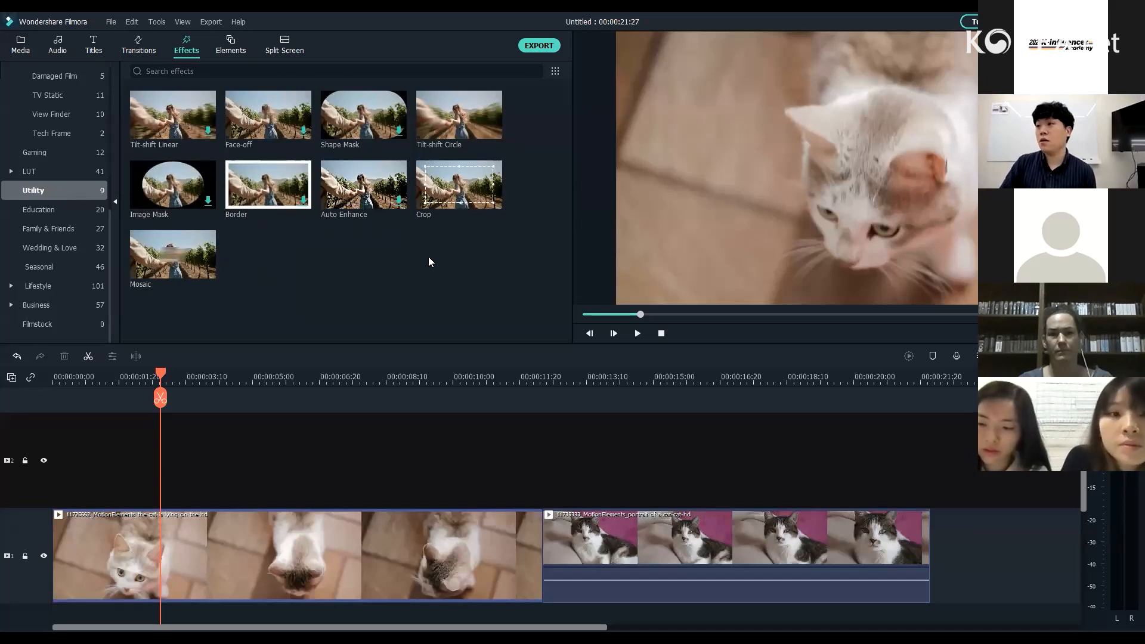
left_click_drag(187, 203, 161, 517)
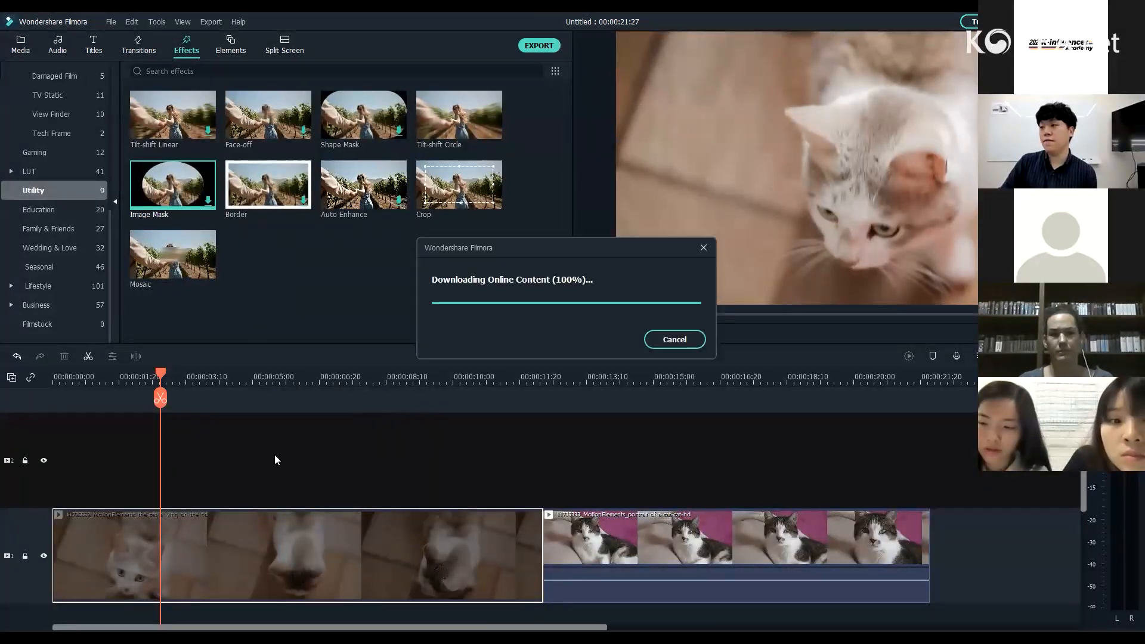
double_click(312, 532)
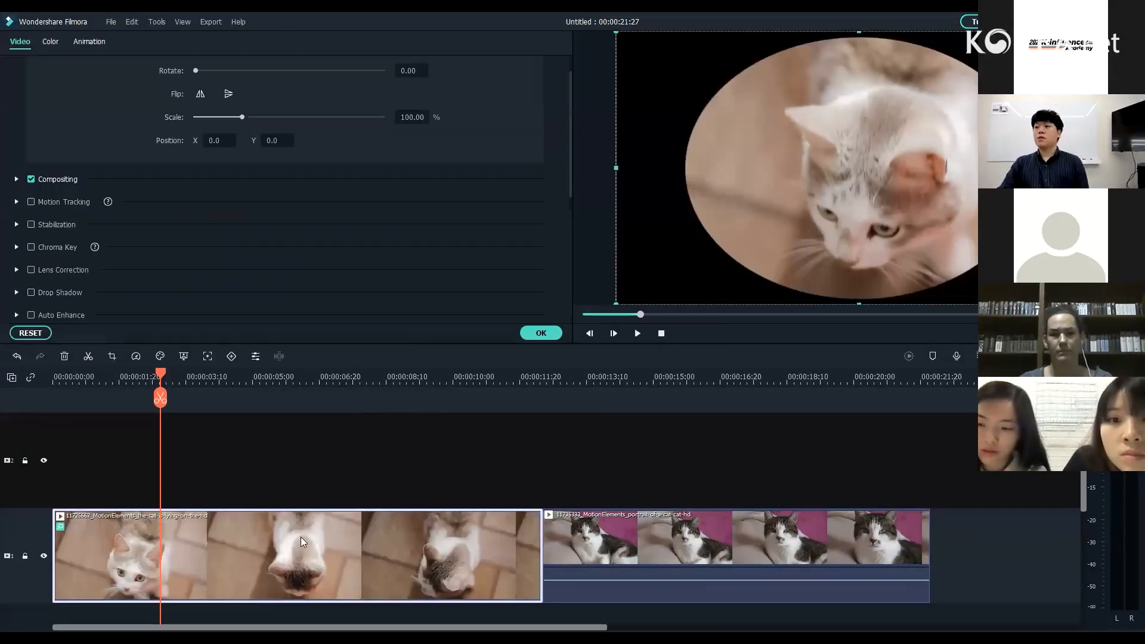
Try the star and the rounded-rectangle preset masks on the first cat clip
scroll(376, 187, "down", 10)
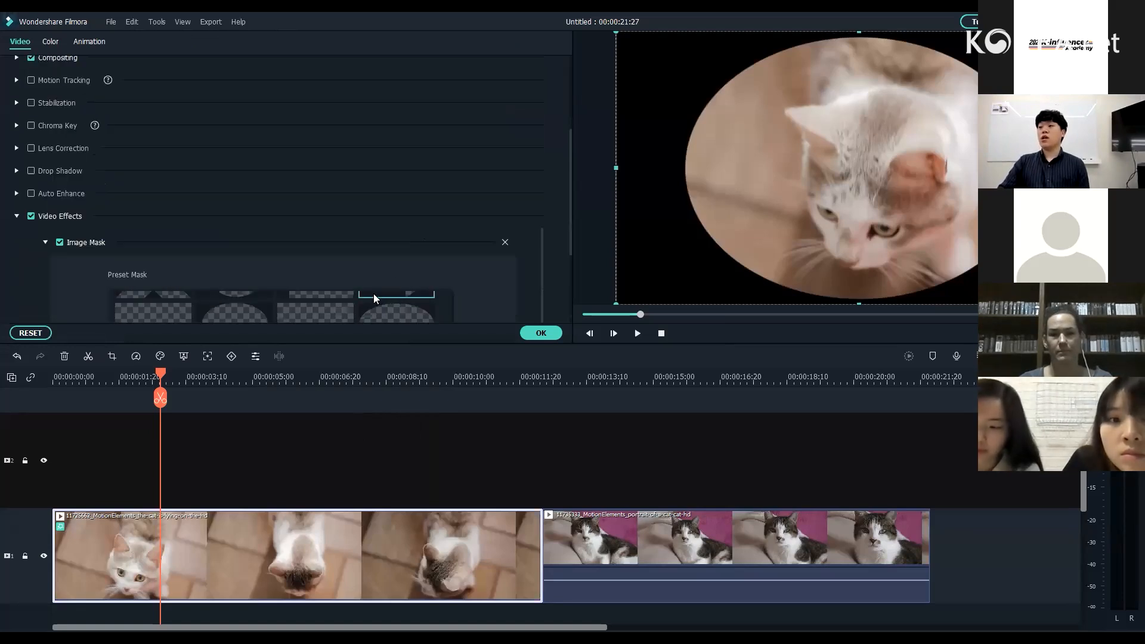
scroll(373, 294, "down", 3)
scroll(427, 149, "up", 5)
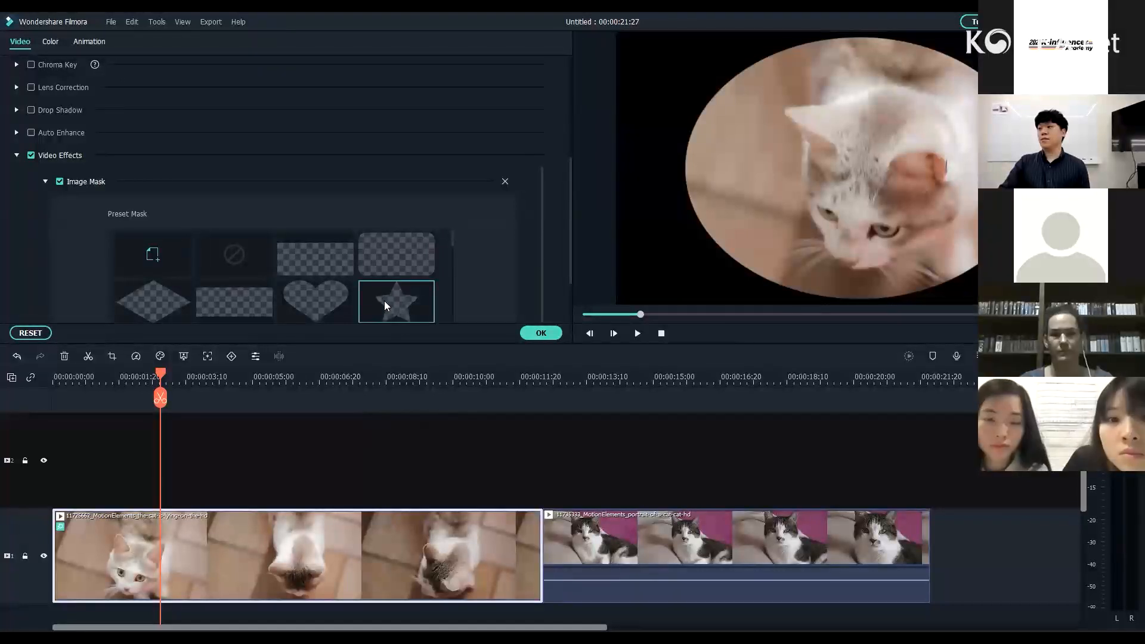
left_click(387, 303)
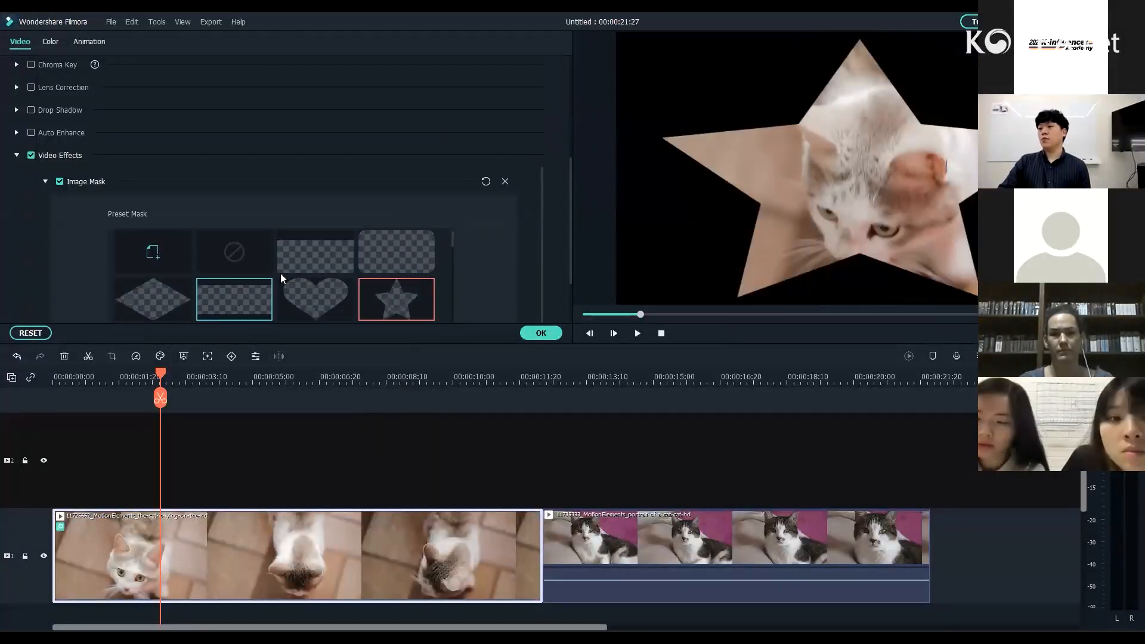
left_click(388, 257)
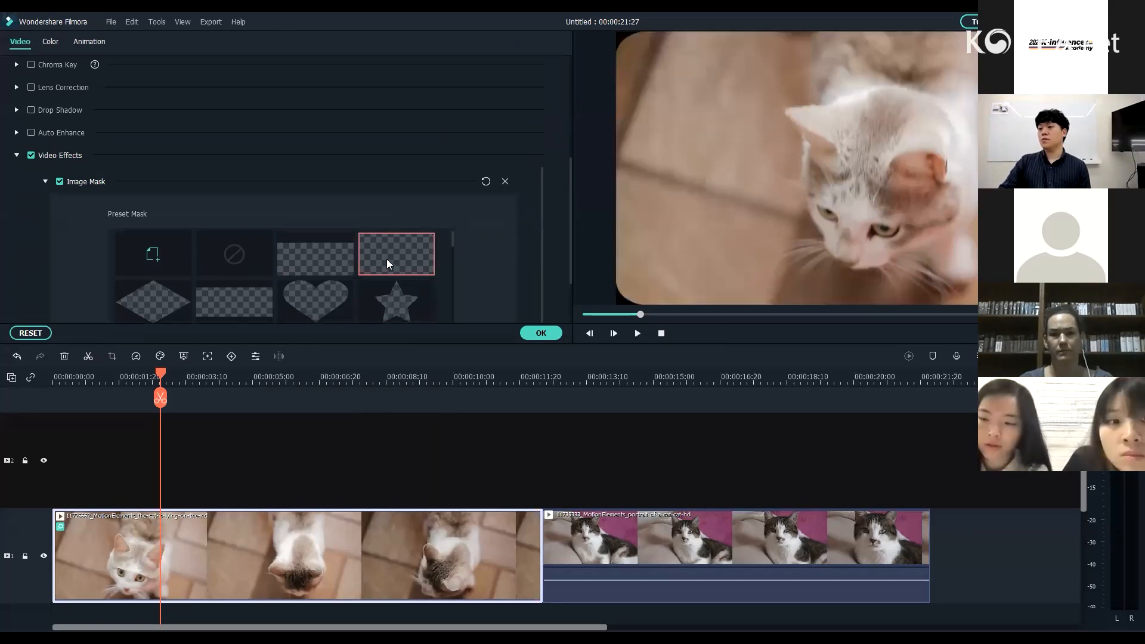
Try shifting the mask horizontally with its X value, and undo the shift
scroll(430, 227, "down", 3)
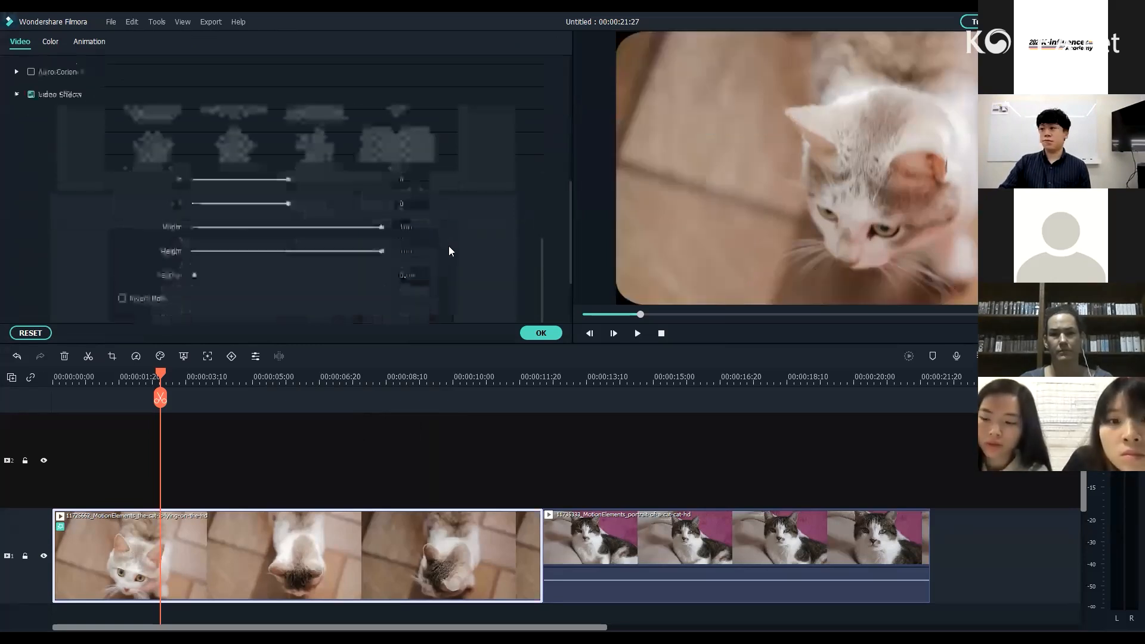
left_click_drag(288, 157, 323, 172)
key("ctrl+z")
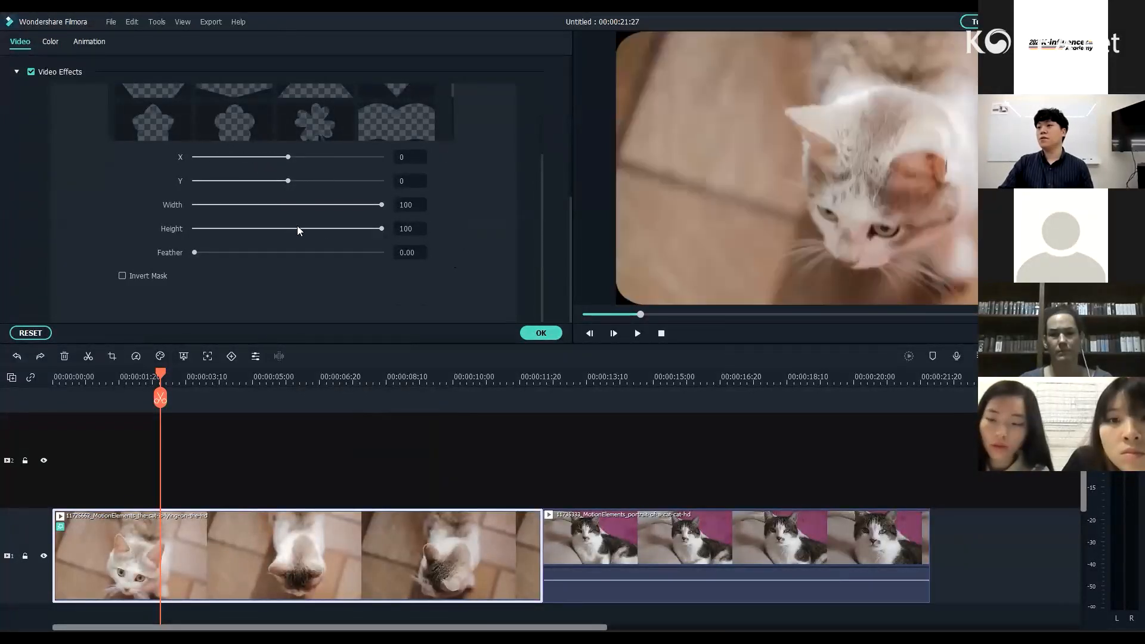
Try the preset mask that cuts off the top of the picture, and apply the scalloped cloud mask instead
scroll(476, 255, "up", 3)
scroll(477, 253, "down", 3)
scroll(216, 247, "up", 4)
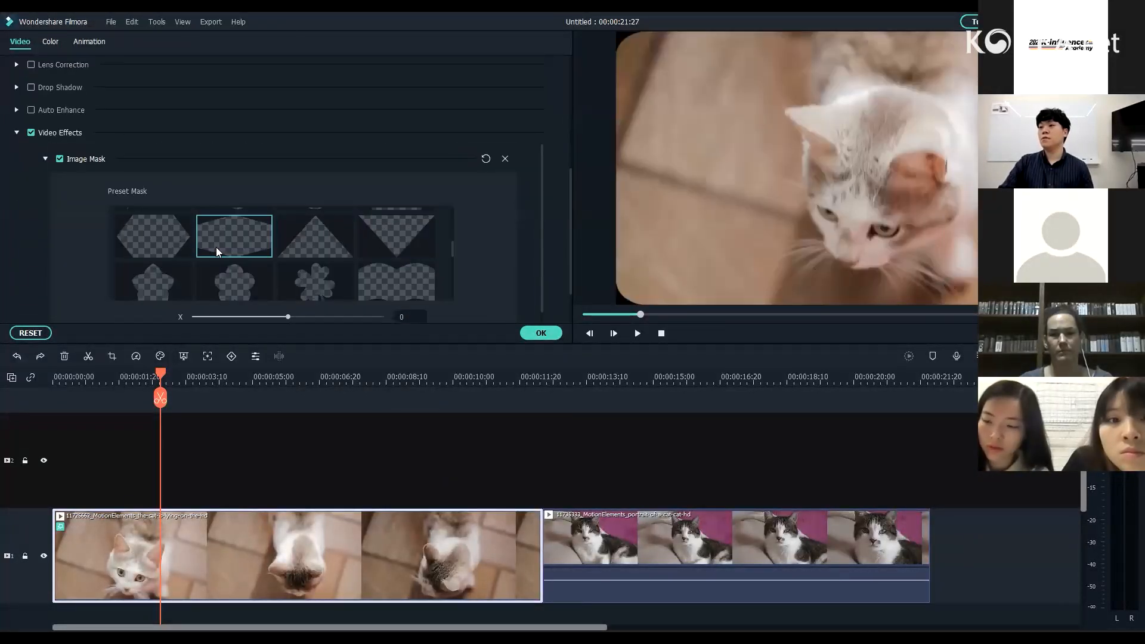
scroll(304, 268, "up", 3)
scroll(309, 271, "down", 1)
scroll(288, 284, "up", 1)
left_click(301, 298)
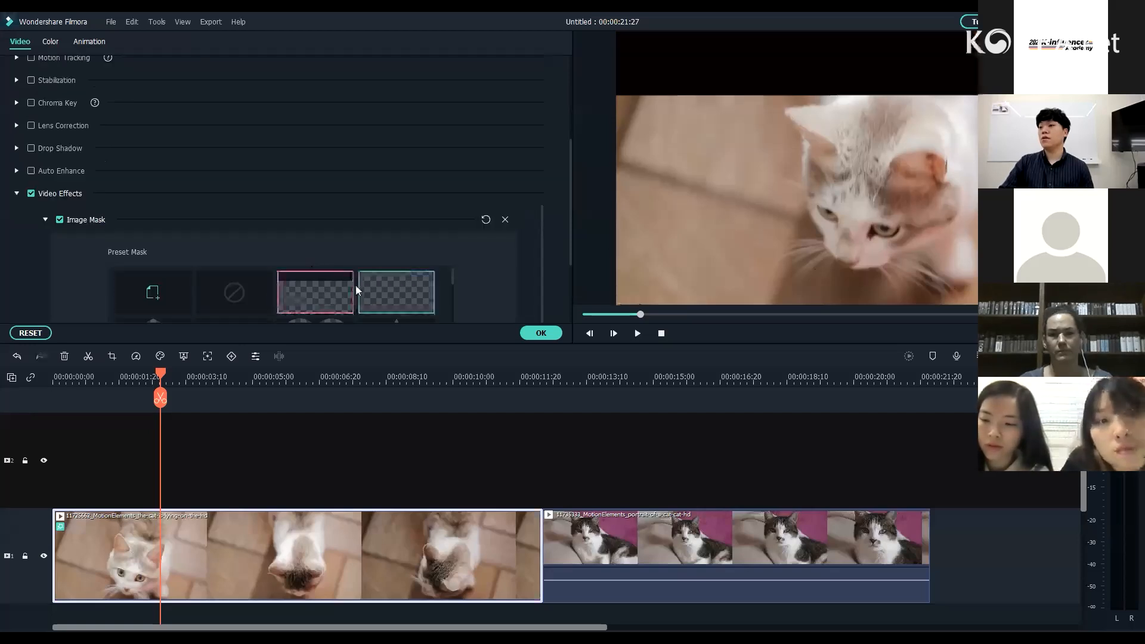
scroll(316, 296, "down", 3)
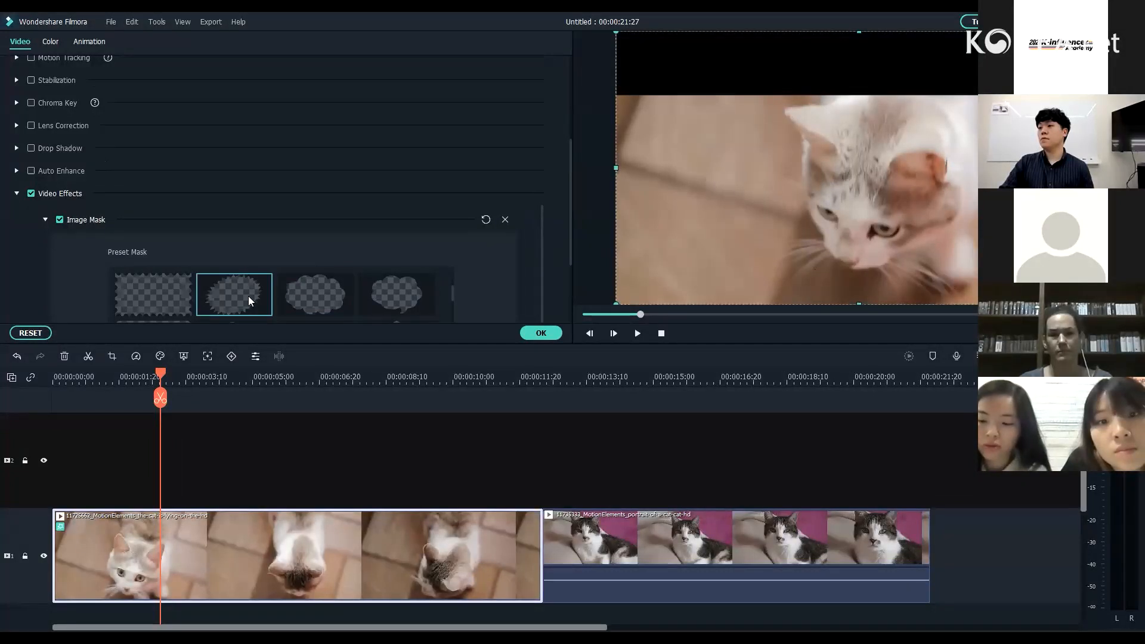
left_click(327, 296)
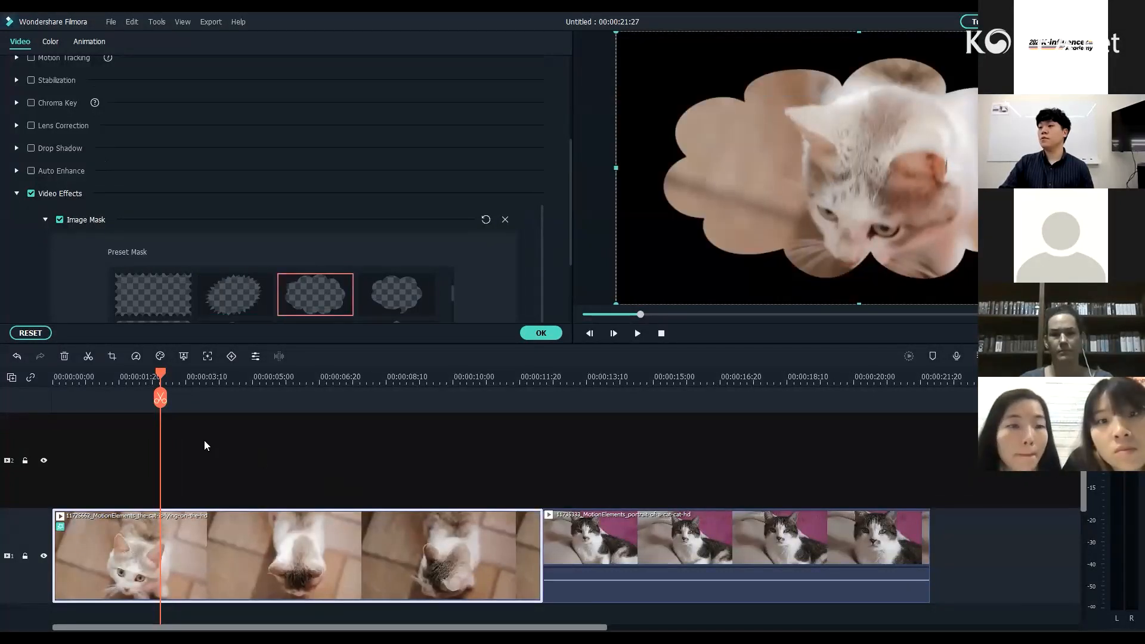
Move the masked cat clip to the second track and place the Yellow Cream sample color beneath it at the timeline start
mouse_move(160, 397)
left_mouse_down()
mouse_move(199, 397)
mouse_move(148, 394)
left_mouse_up()
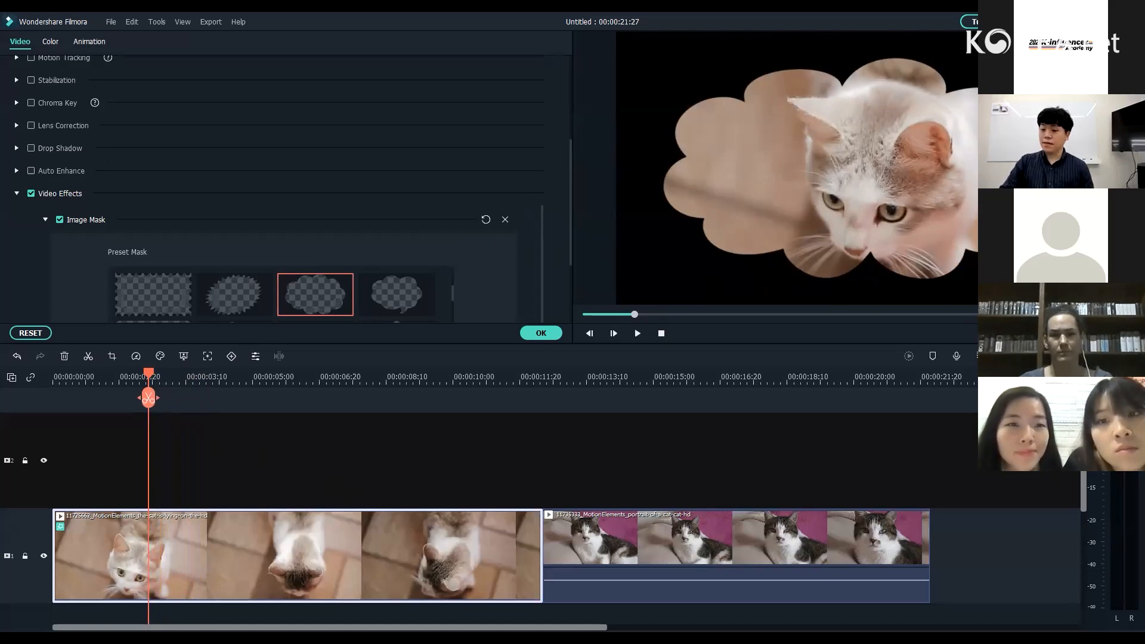
left_click_drag(333, 525, 337, 485)
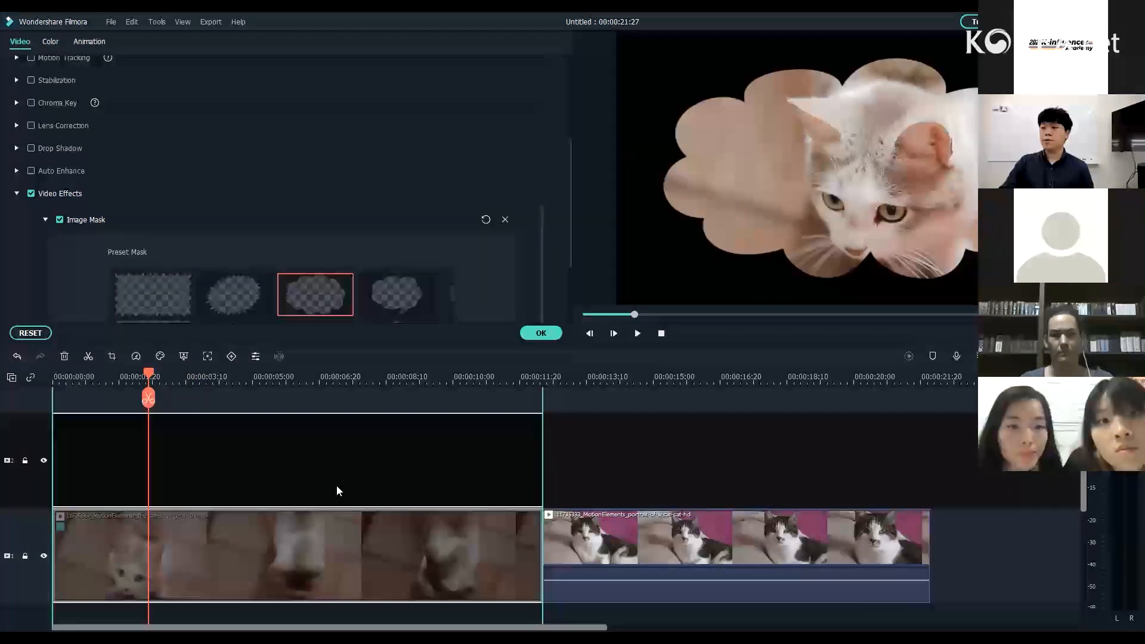
left_click(539, 333)
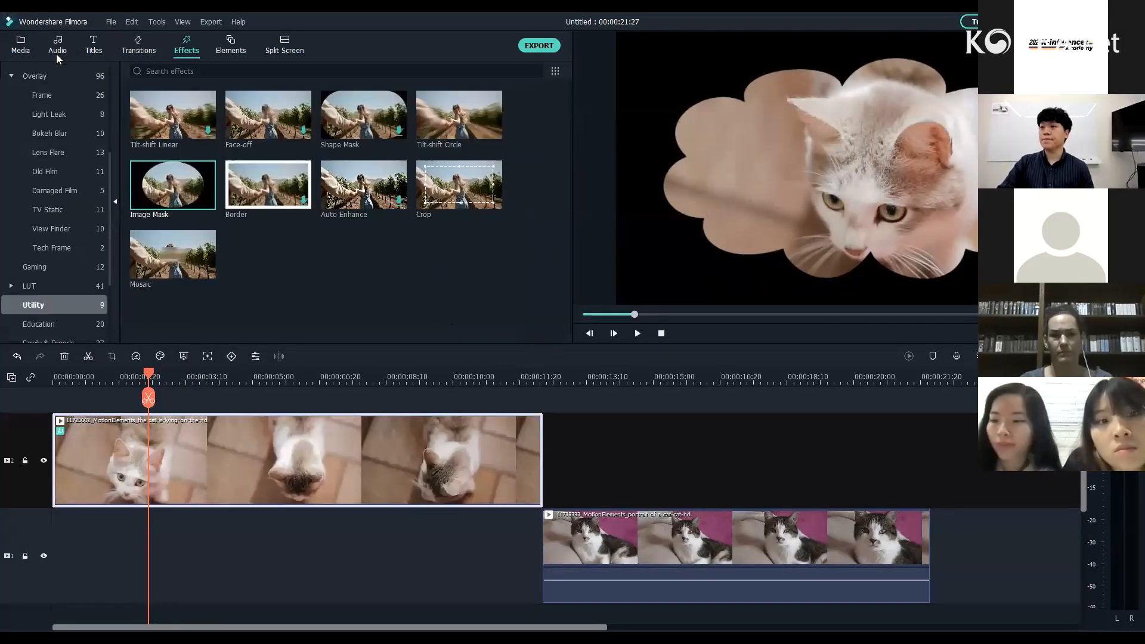
left_click(24, 53)
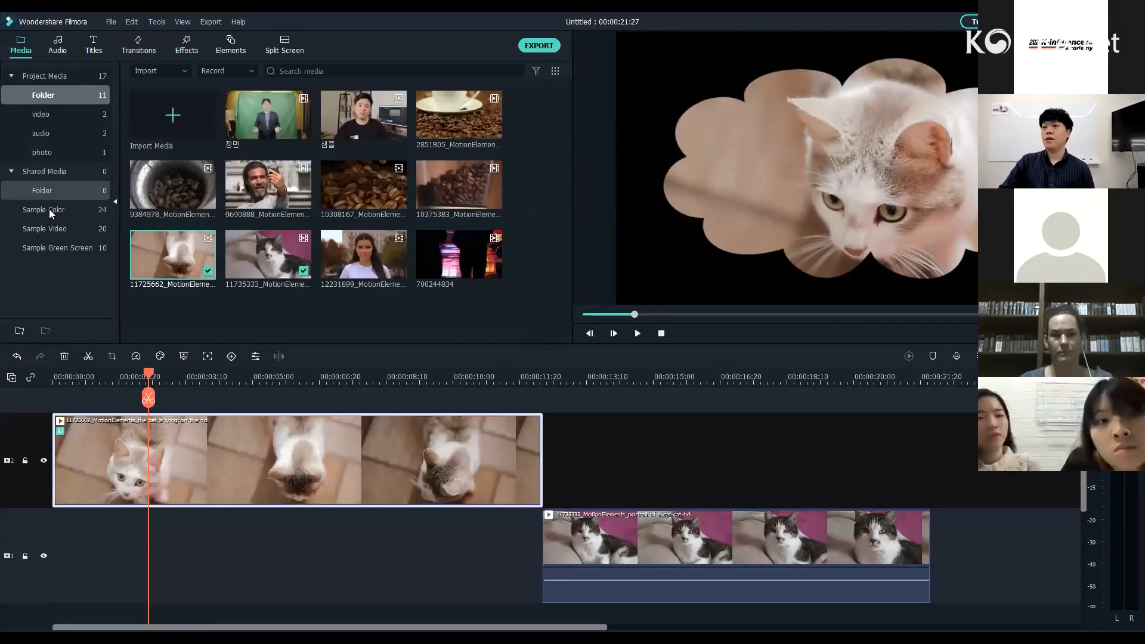
left_click(64, 216)
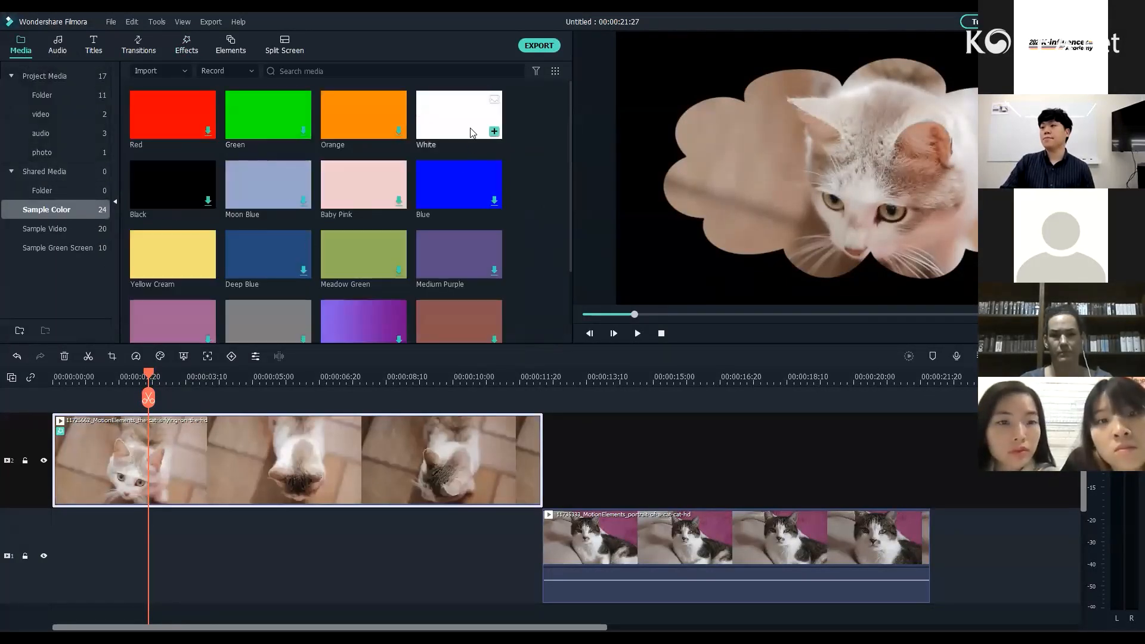
left_click_drag(120, 275, 49, 512)
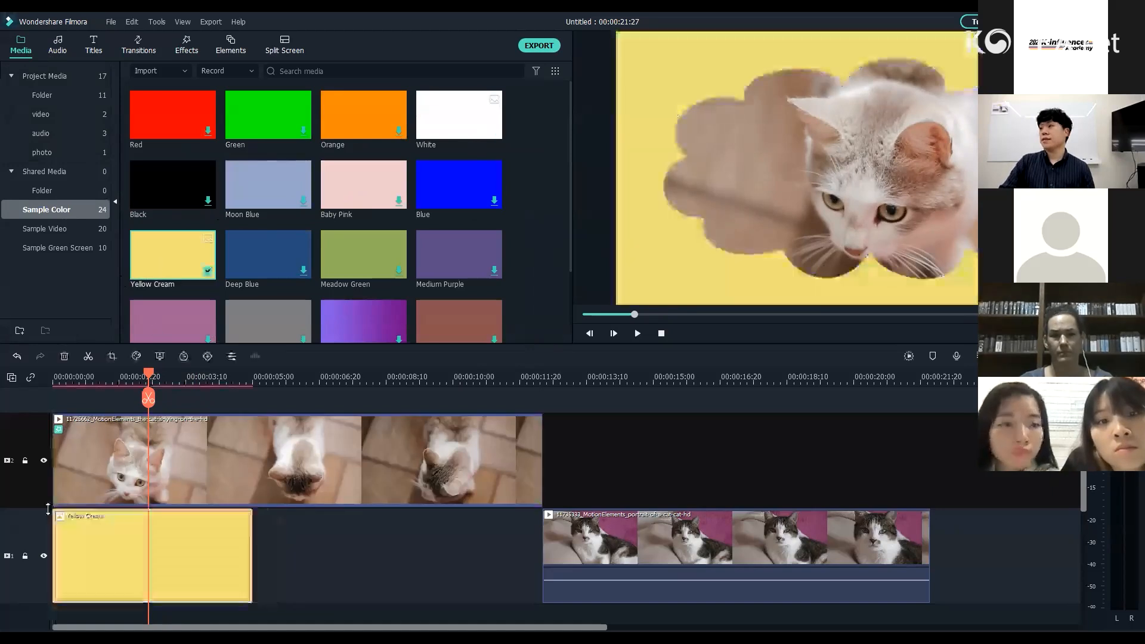
Scale the masked cat clip to 39.49% and move it to the frame's upper-right corner at X 218.2, Y 139.3
double_click(214, 426)
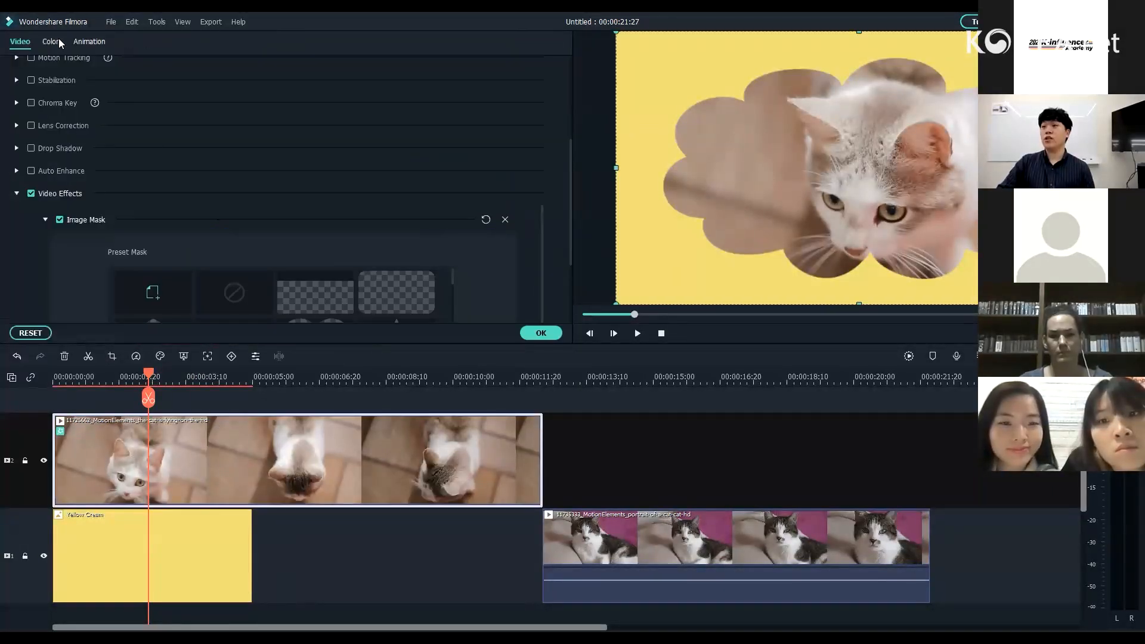
scroll(242, 113, "up", 3)
left_click_drag(242, 150, 214, 151)
left_click_drag(913, 180, 1043, 97)
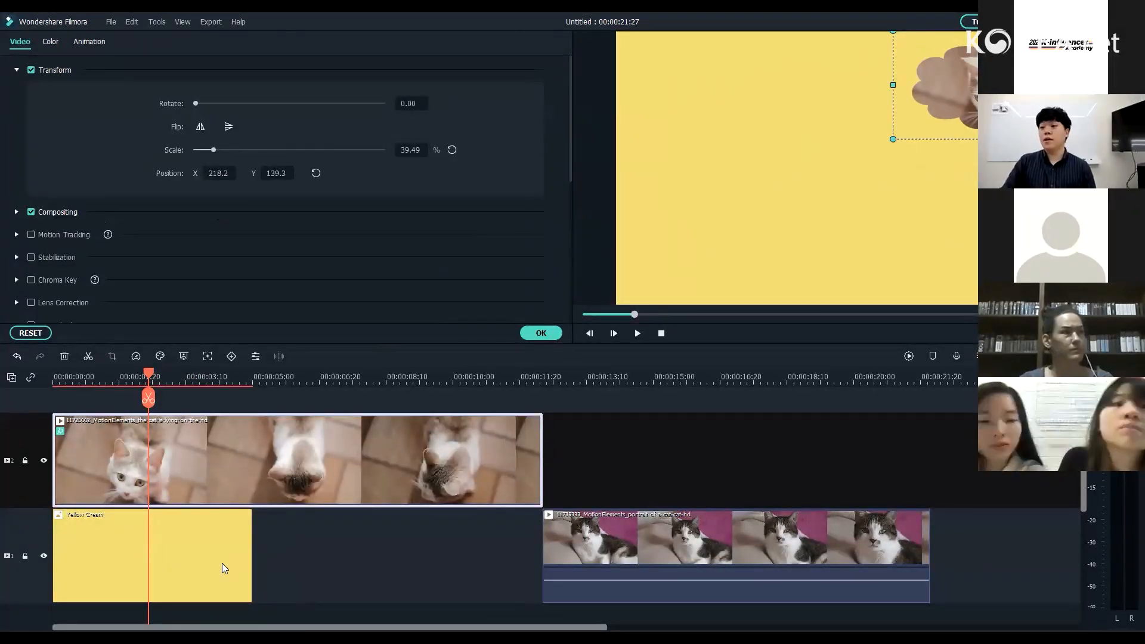
Undo the scaling, yellow background, track move and mask shape changes, and clear both cat clips from the timeline
key("ctrl+z")
key("ctrl+z")
key("ctrl+z")
key("ctrl+z")
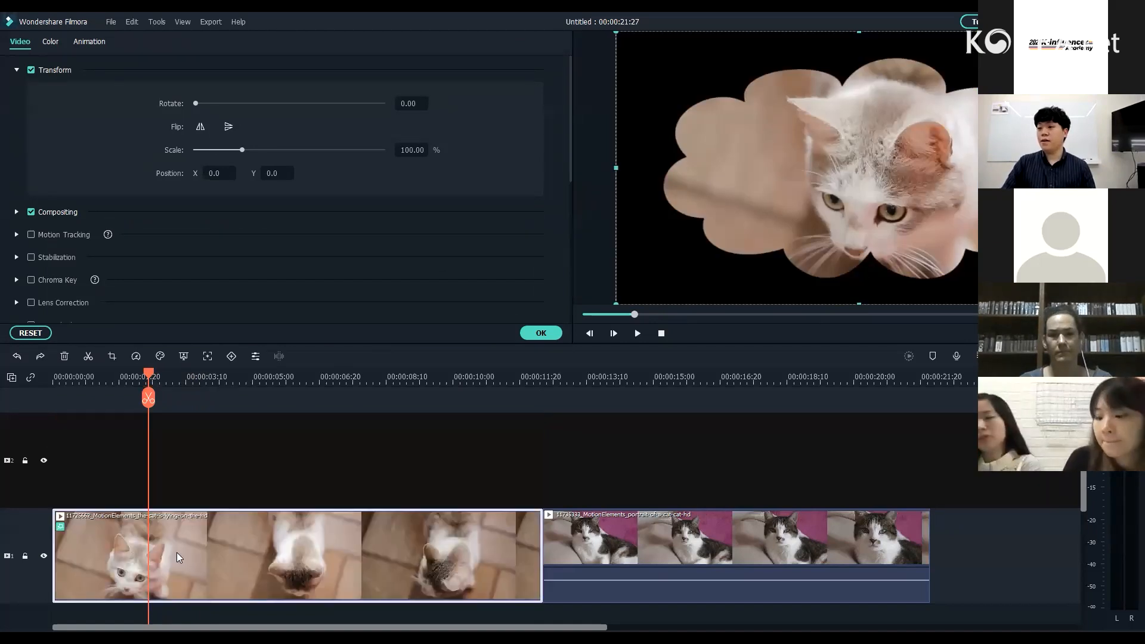
key("ctrl+z")
key("ctrl+z")
key("ctrl+z")
key("ctrl+z")
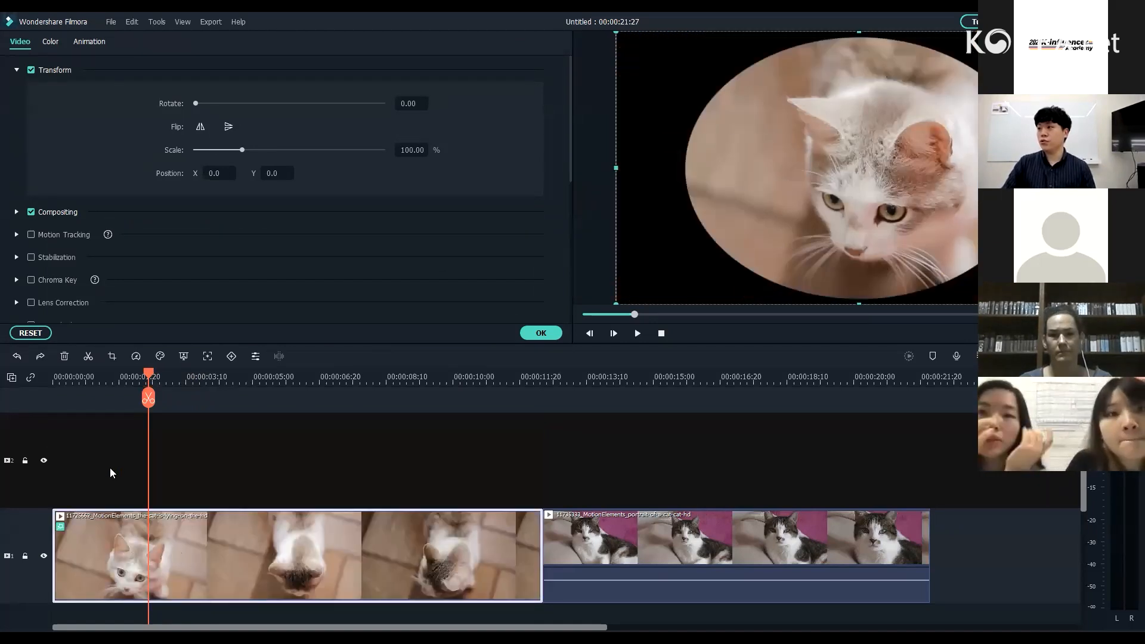
key("ctrl+z")
key("ctrl+z")
left_click(348, 584)
key("ctrl+z")
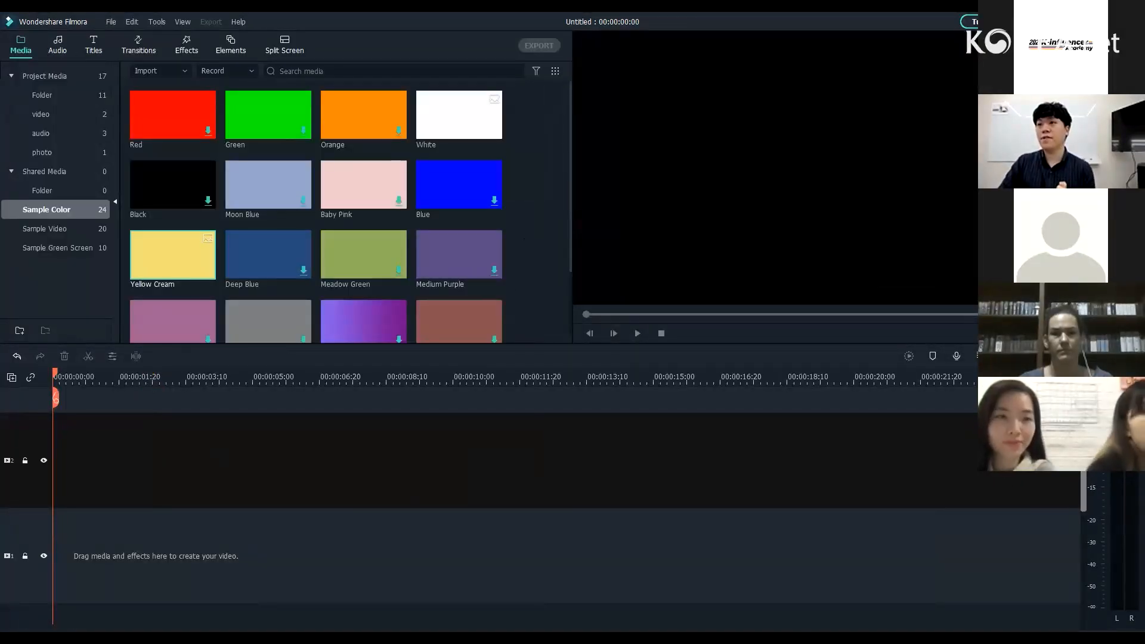
Place the 9690888 clip of the man taking a selfie on the first track and a Mosaic effect above it on the second track
left_click(52, 78)
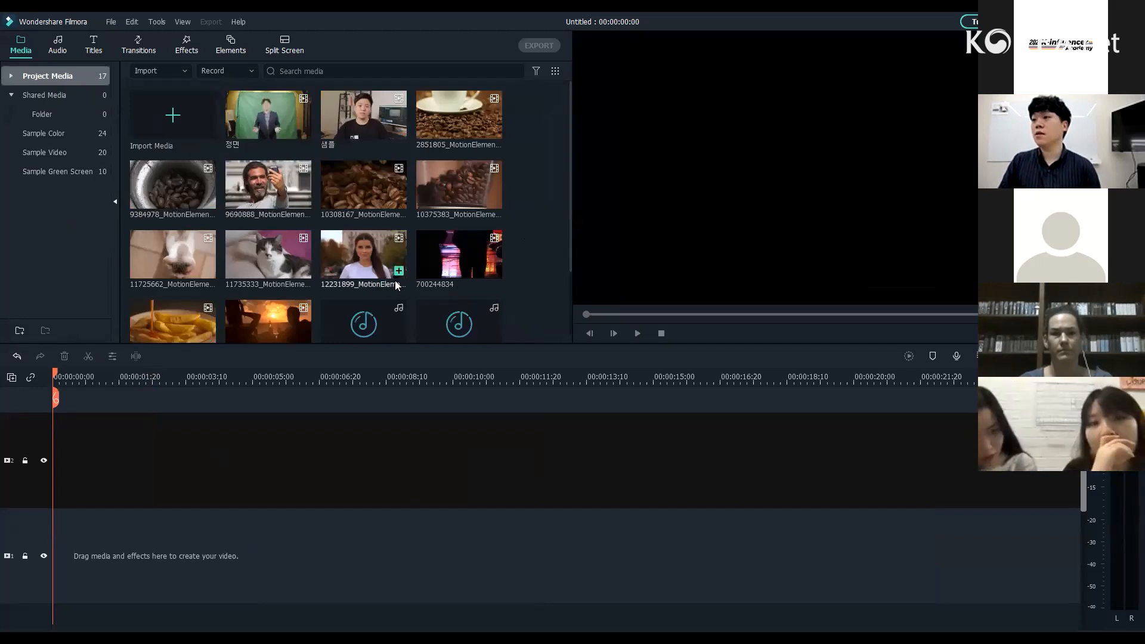
left_click_drag(307, 206, 46, 532)
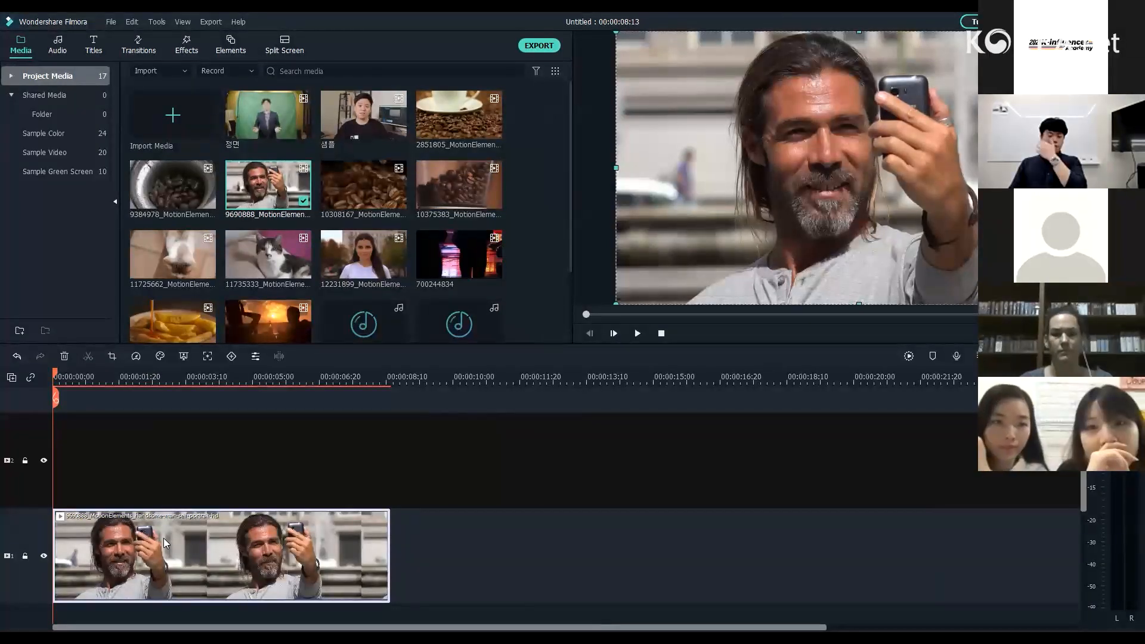
left_click(192, 38)
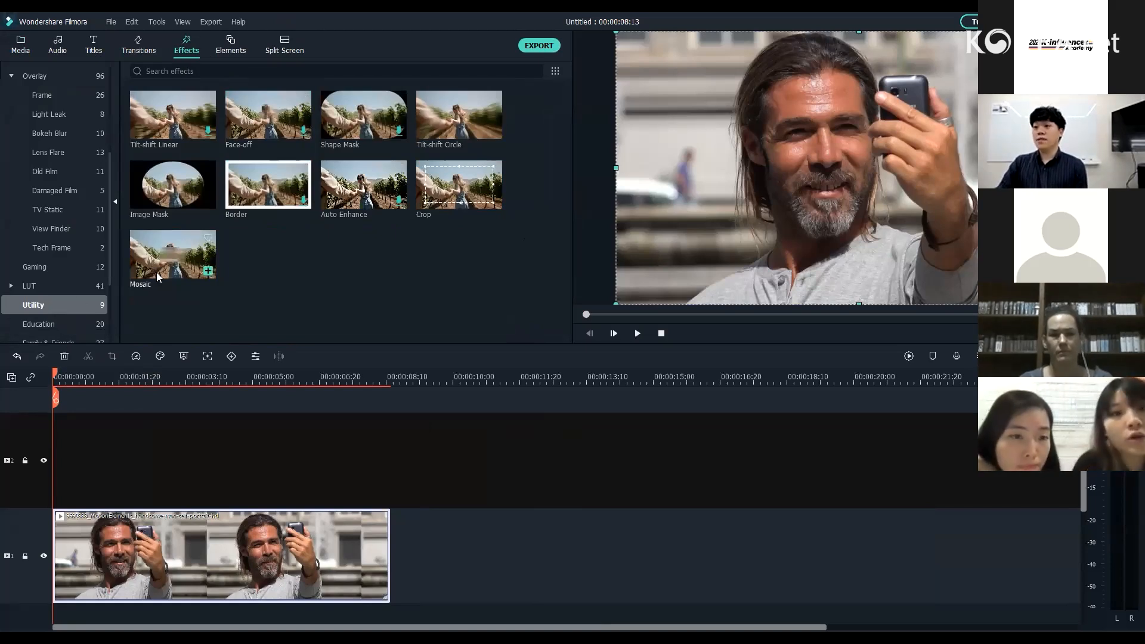
left_click_drag(179, 263, 92, 457)
left_click(138, 377)
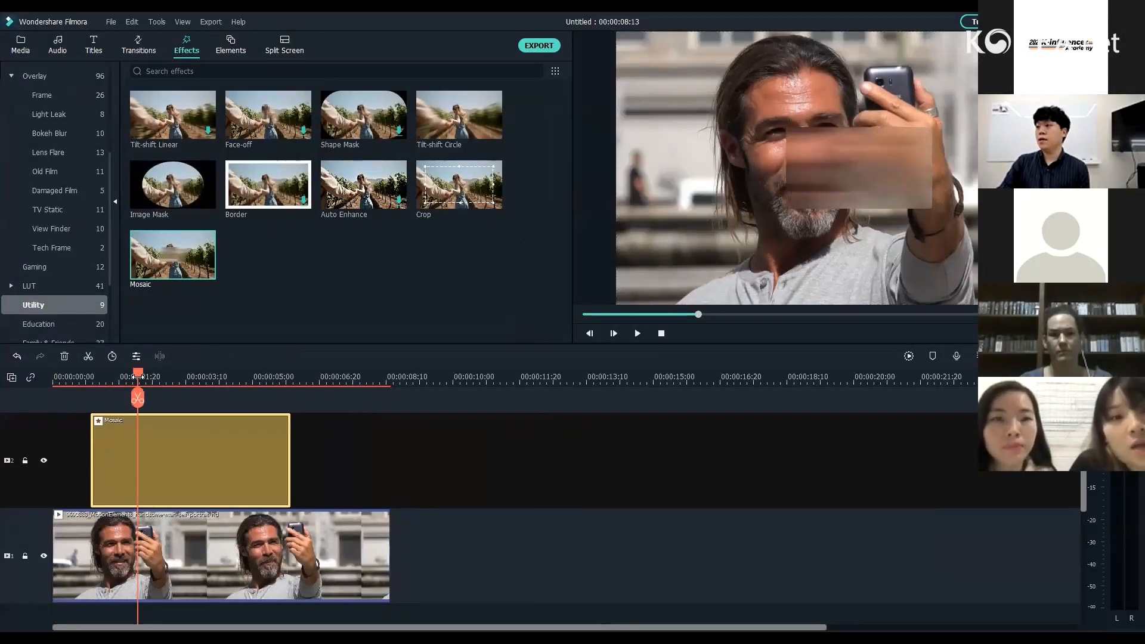
Open the Mosaic effect's settings, and move and resize its area to cover the man's face
double_click(209, 460)
left_click_drag(888, 169, 830, 120)
left_click_drag(801, 161, 799, 229)
left_click_drag(905, 156, 876, 158)
Try the horizontal-streak and the last mosaic type, set the Blur Amount to 12 with Opacity 100, and check the result further along the clip
left_click(254, 115)
left_click(298, 196)
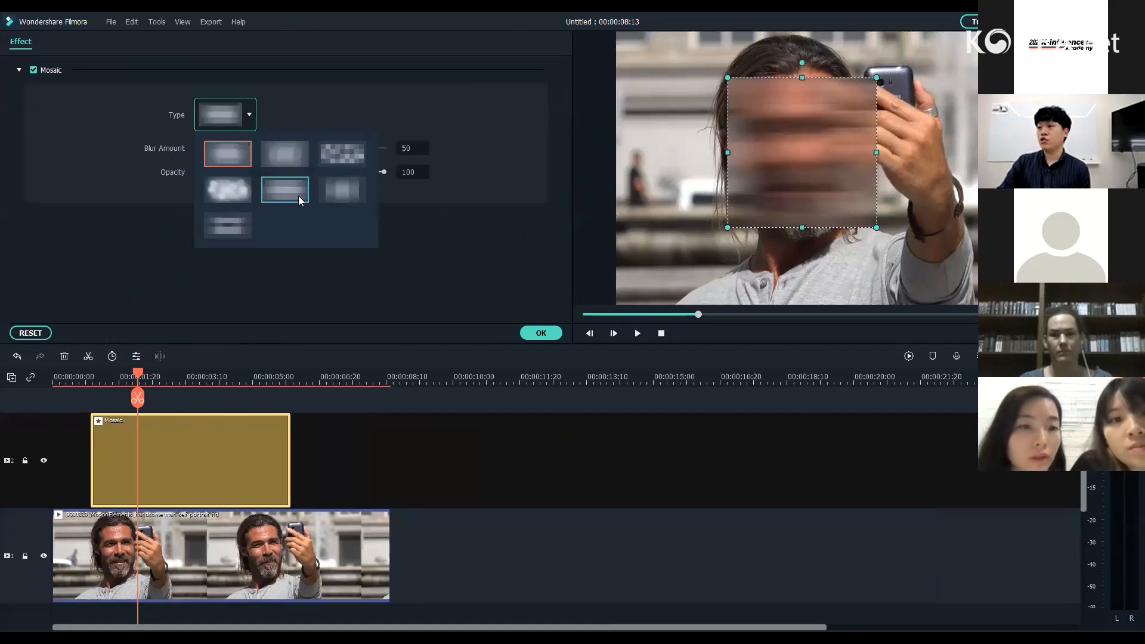
left_click(247, 116)
left_click(233, 225)
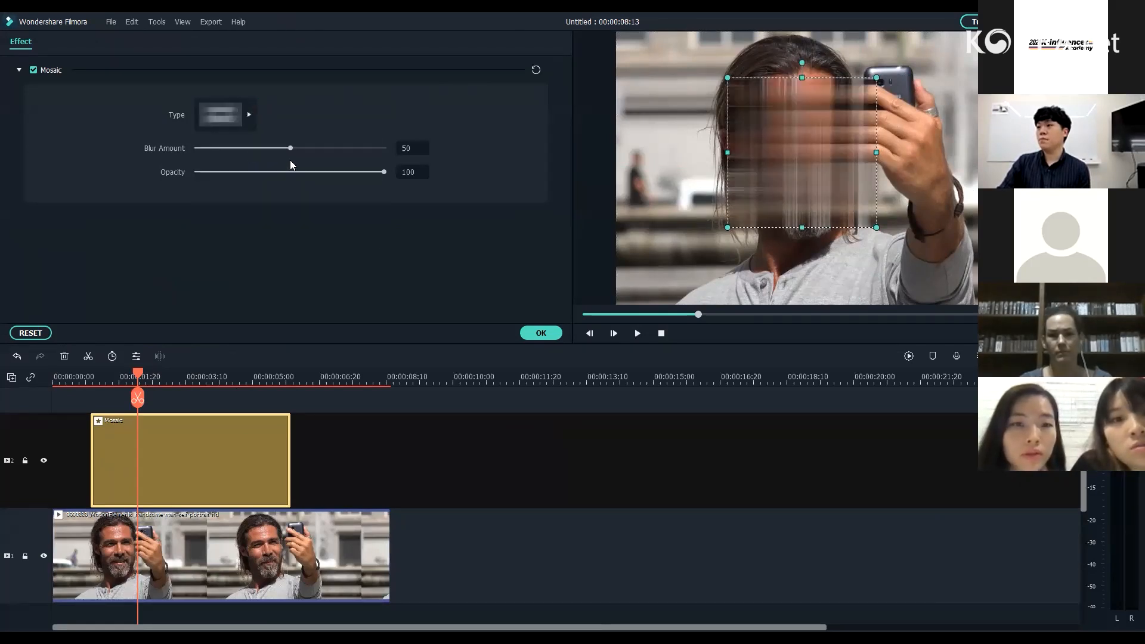
left_click_drag(290, 149, 221, 148)
mouse_move(384, 172)
left_mouse_down()
mouse_move(236, 173)
mouse_move(384, 173)
left_mouse_up()
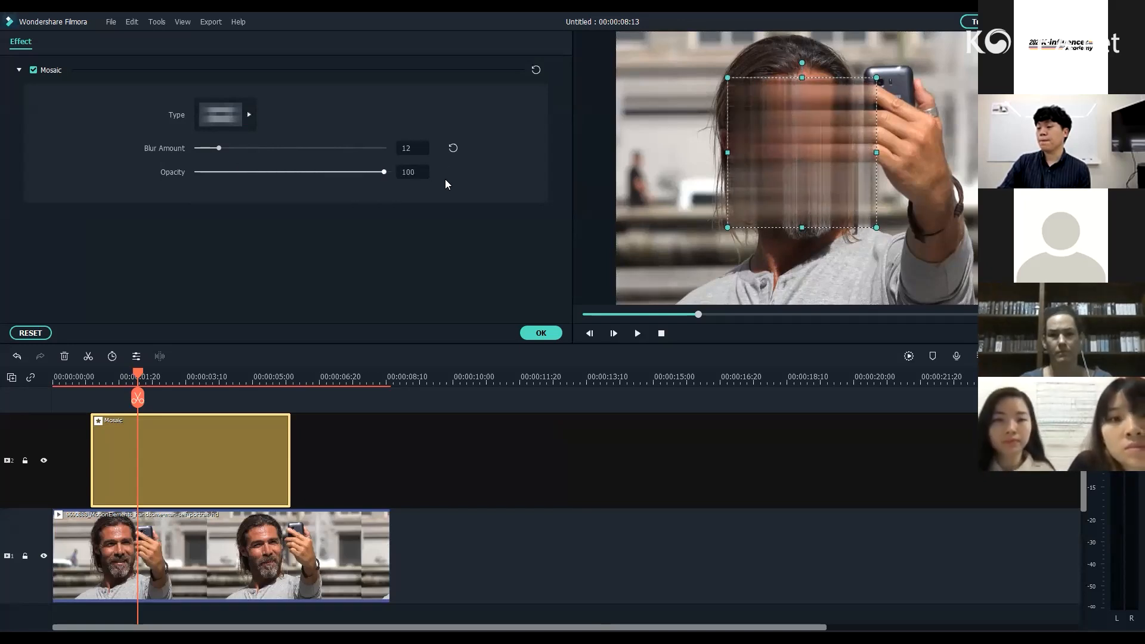
left_click_drag(139, 377, 163, 377)
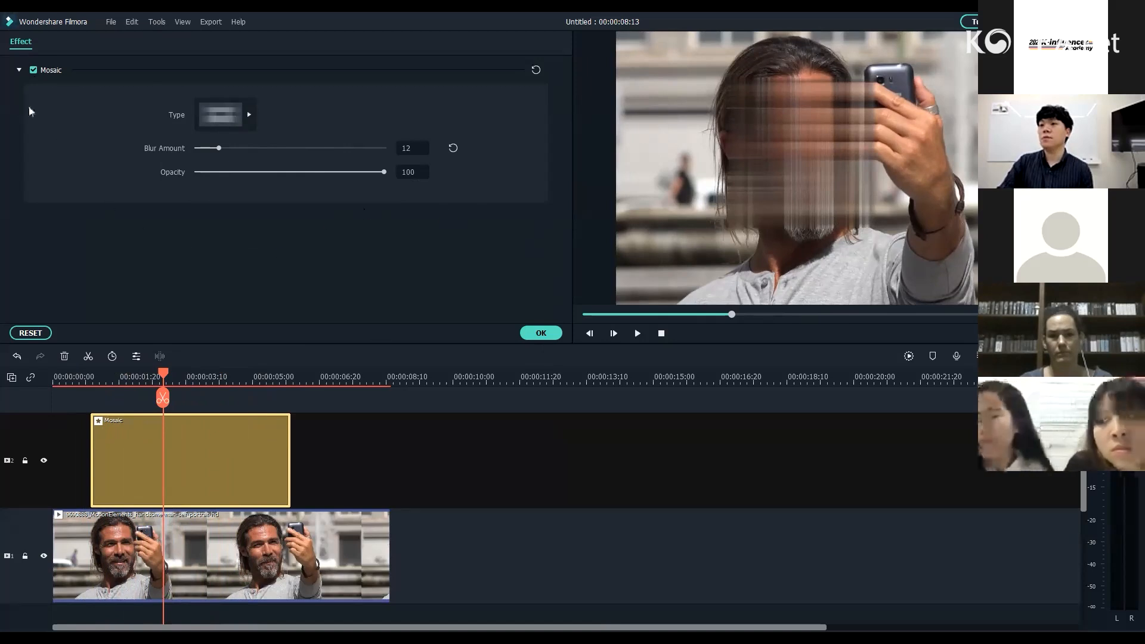
Undo the mosaic adjustments and the placement of the effect and selfie clip, and return to the project media
key("ctrl+z")
key("ctrl+z")
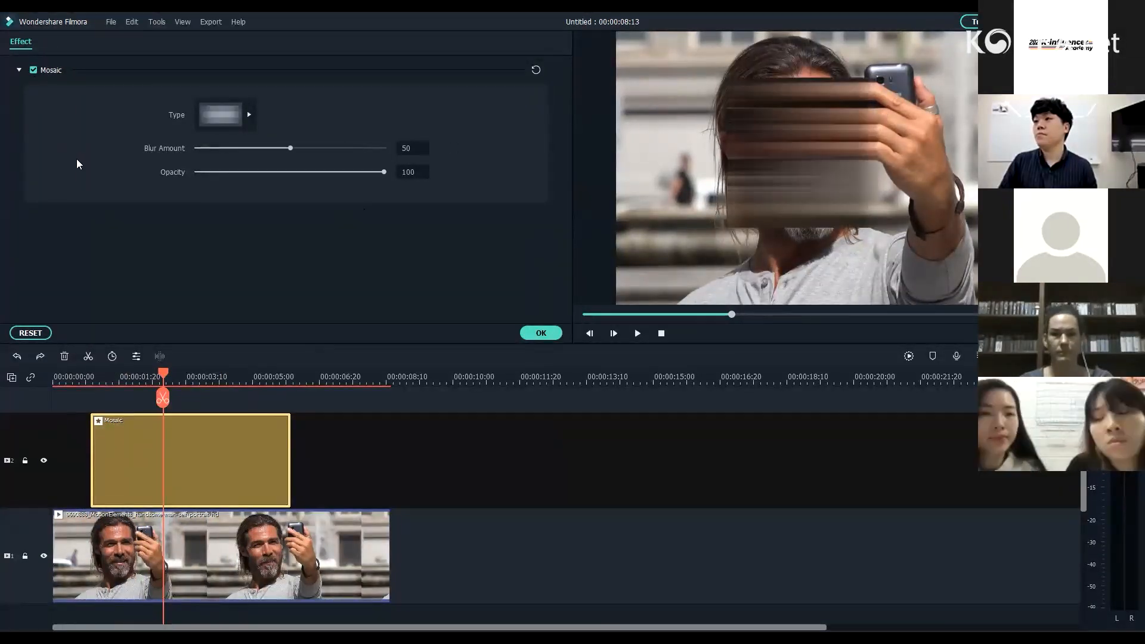
key("ctrl+z")
key("ctrl+z")
key("ctrl+z")
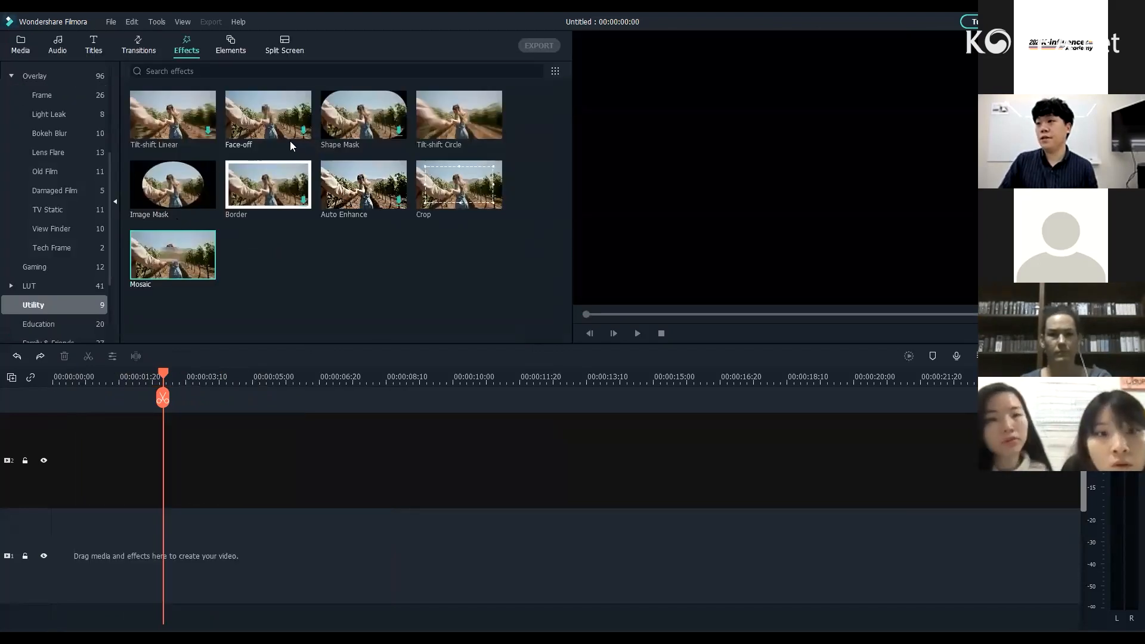
left_click(28, 46)
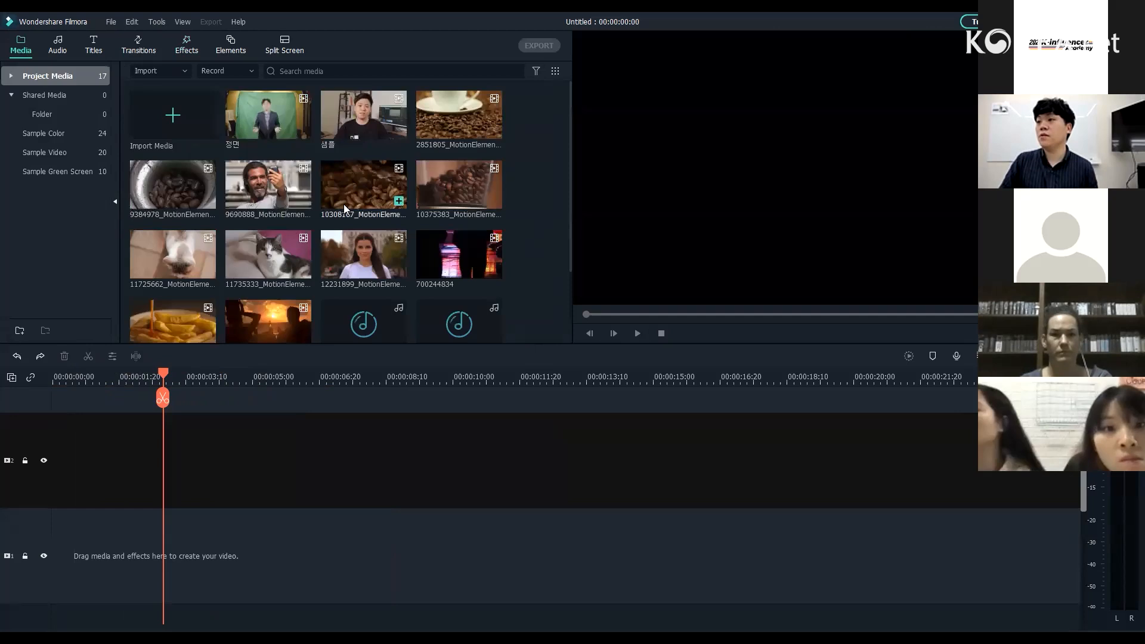
Place the 12231899 clip of the woman on the first track and a Face-off effect above it on the second track
left_click_drag(353, 253, 78, 552)
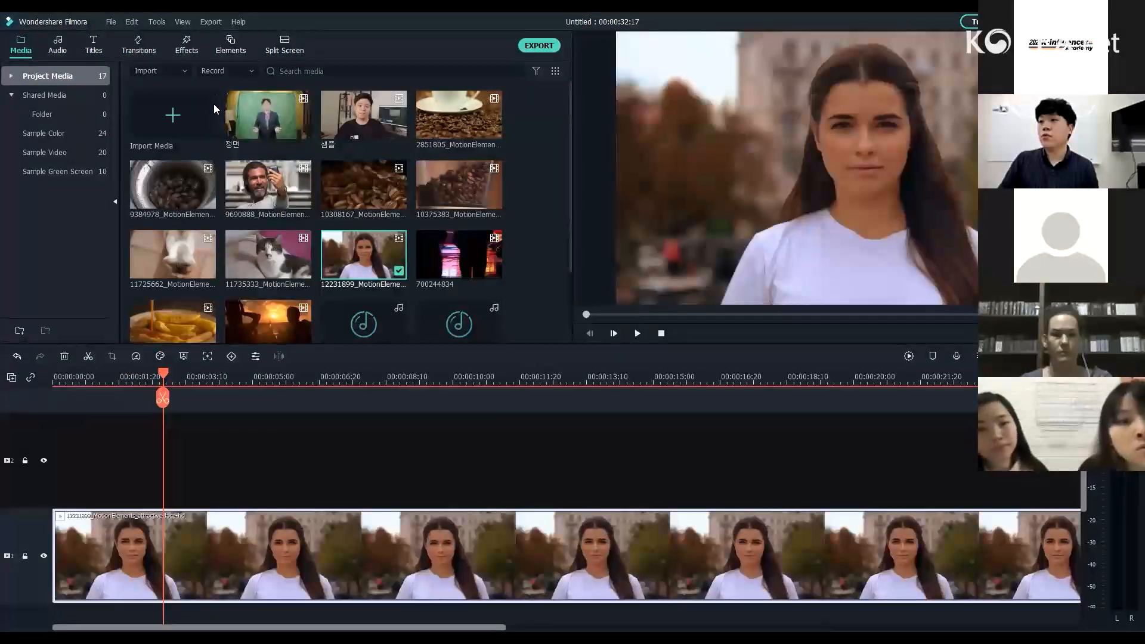
left_click(187, 45)
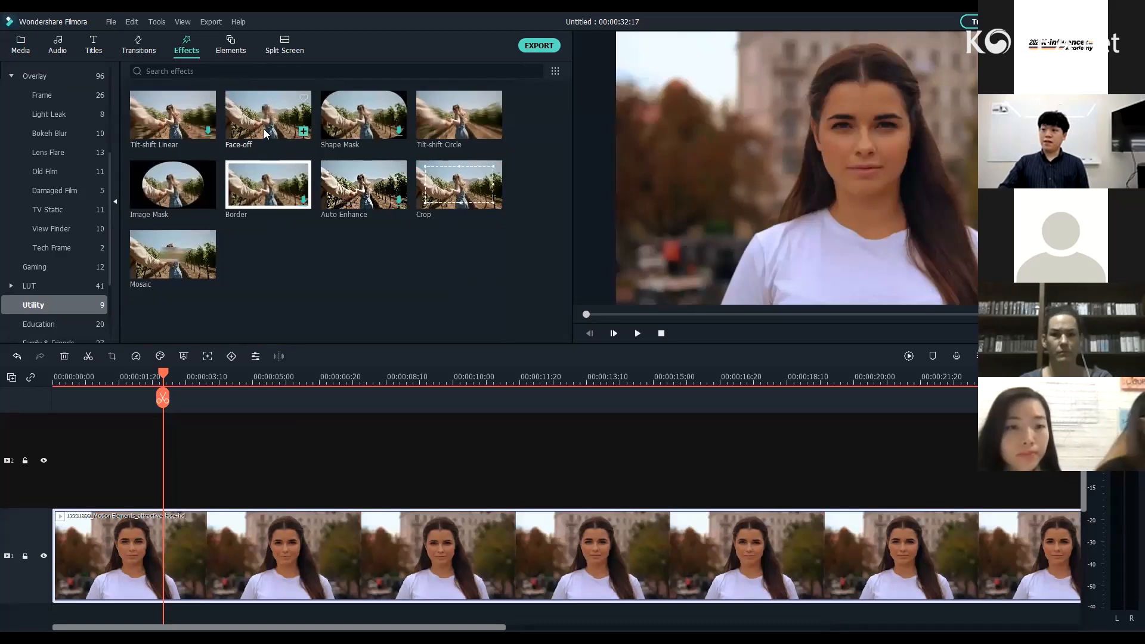
left_click_drag(268, 122, 167, 460)
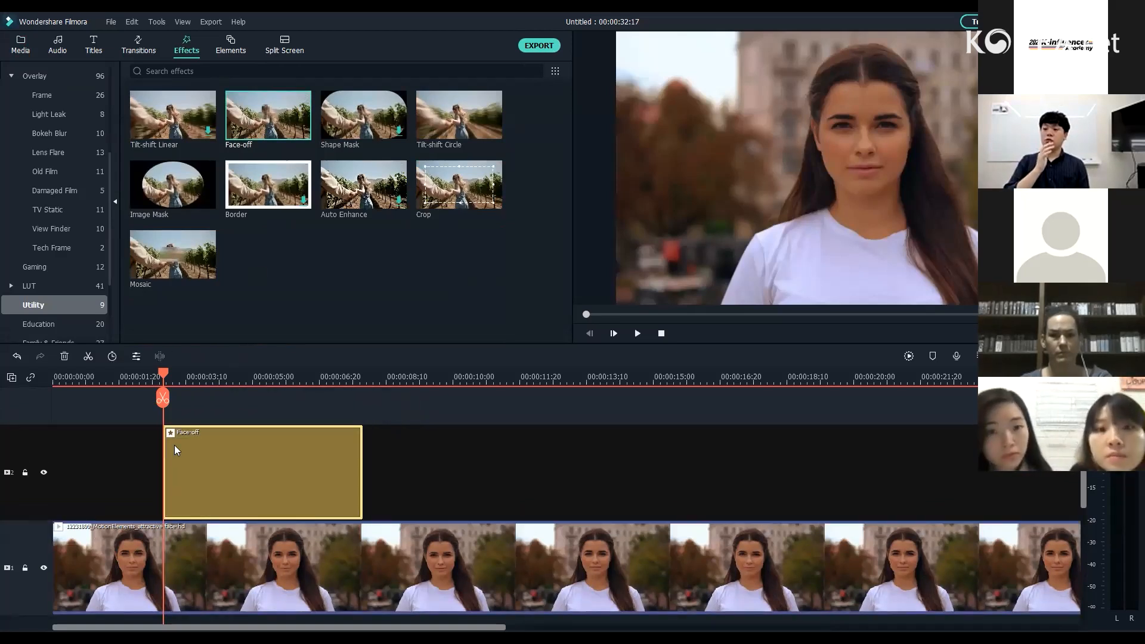
left_click_drag(165, 375, 270, 376)
Try several Face-off preset faces on the woman, including emoji, cat, box and dog faces, and apply the blue husky face
double_click(233, 482)
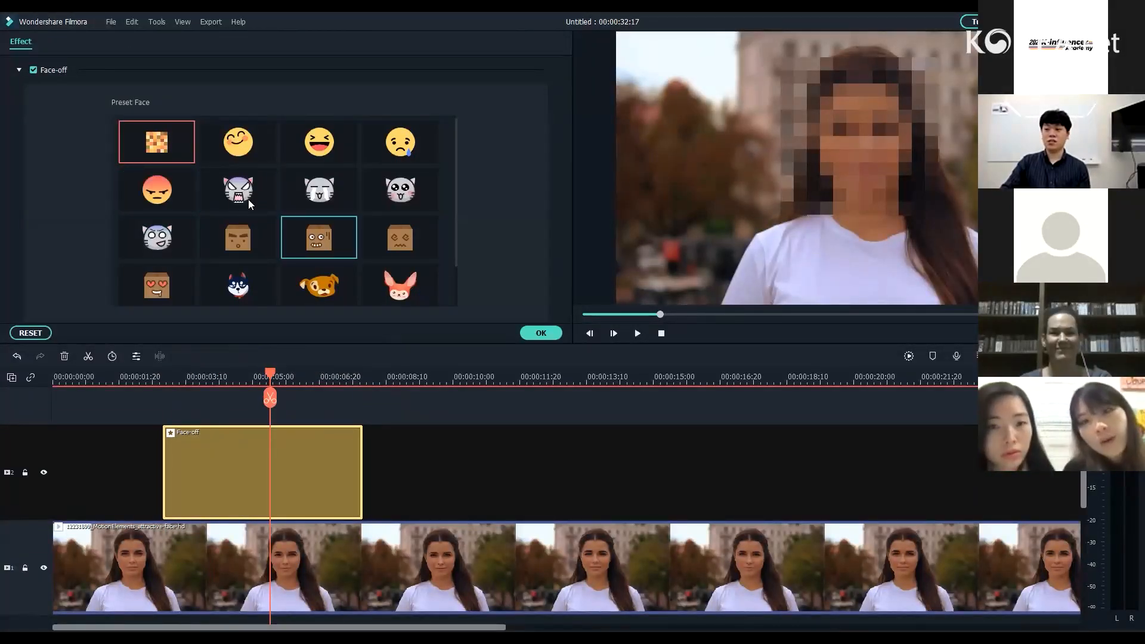
left_click(211, 154)
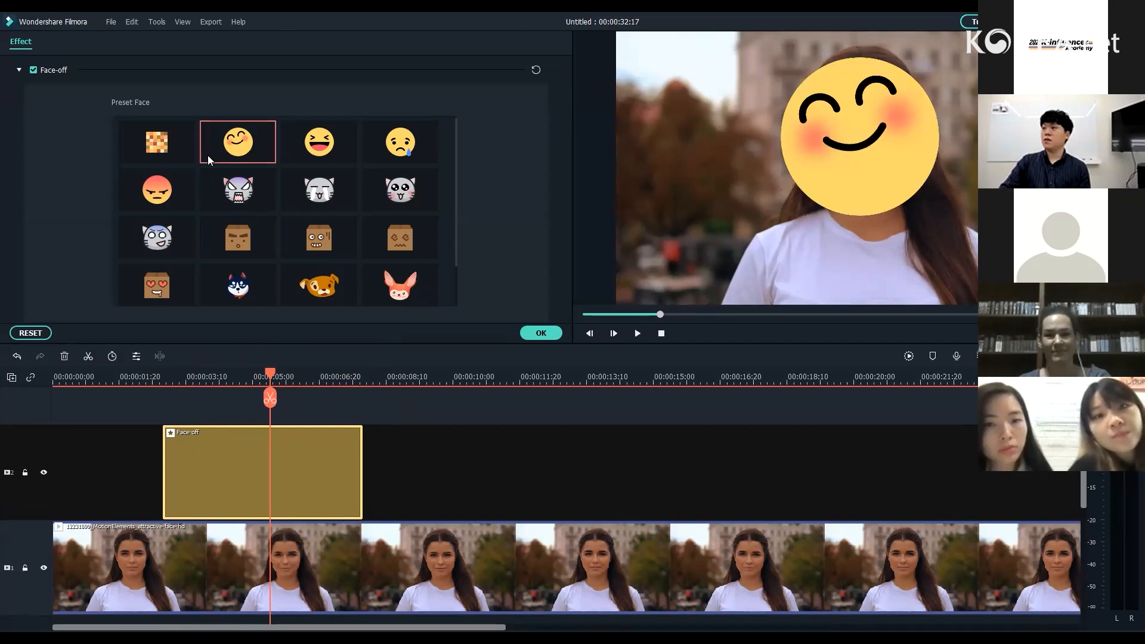
left_click(322, 152)
left_click(400, 150)
left_click(400, 189)
left_click(401, 237)
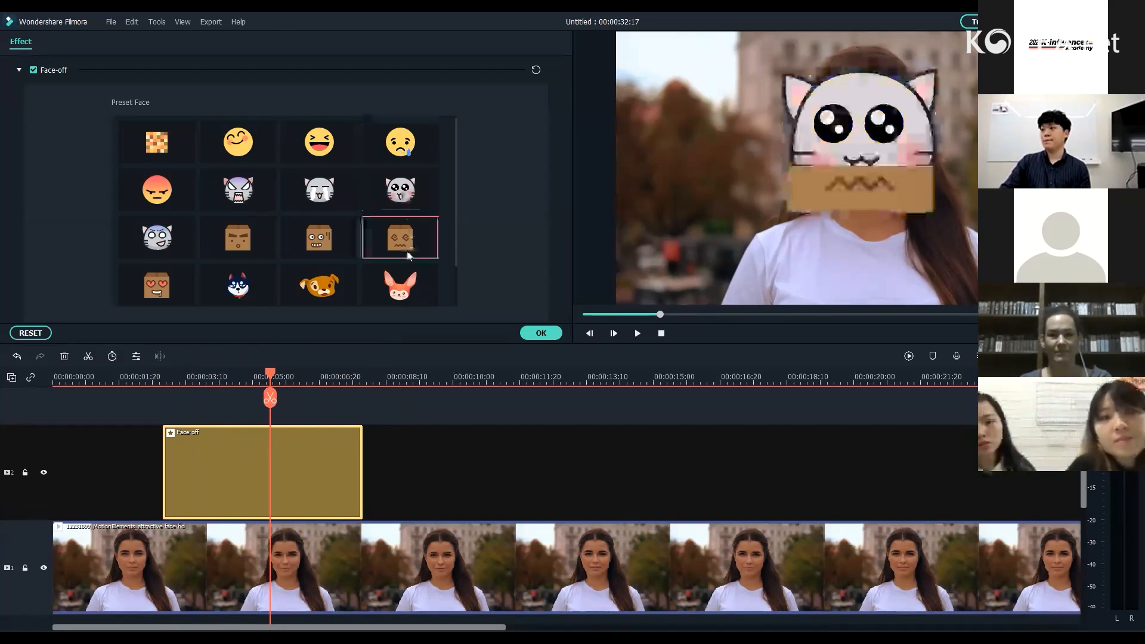
left_click(400, 285)
left_click(352, 279)
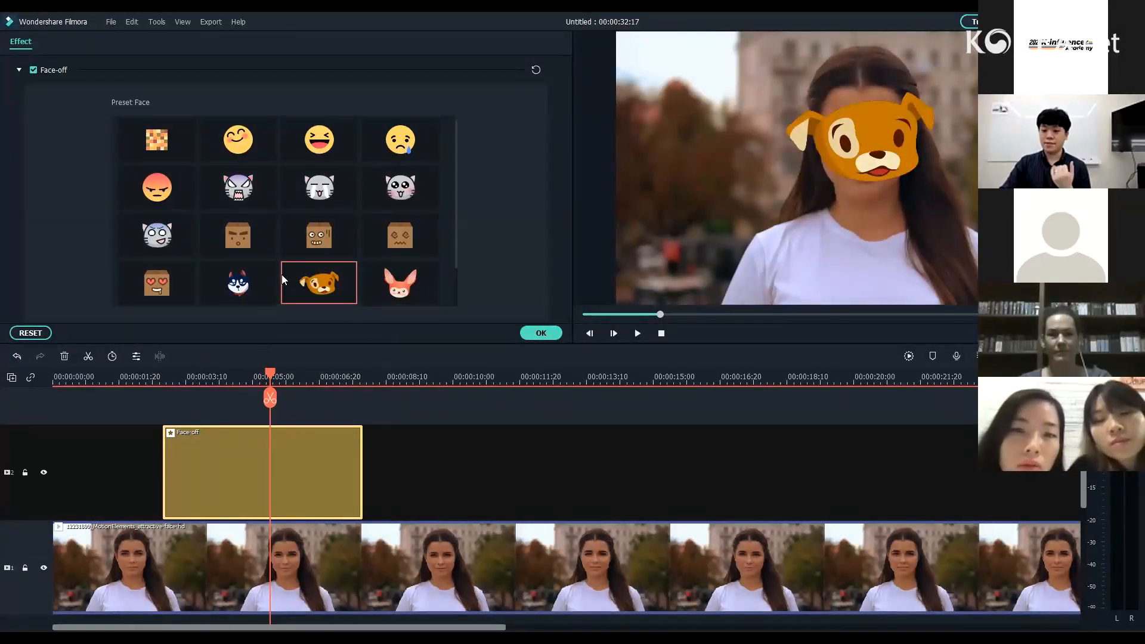
left_click(239, 276)
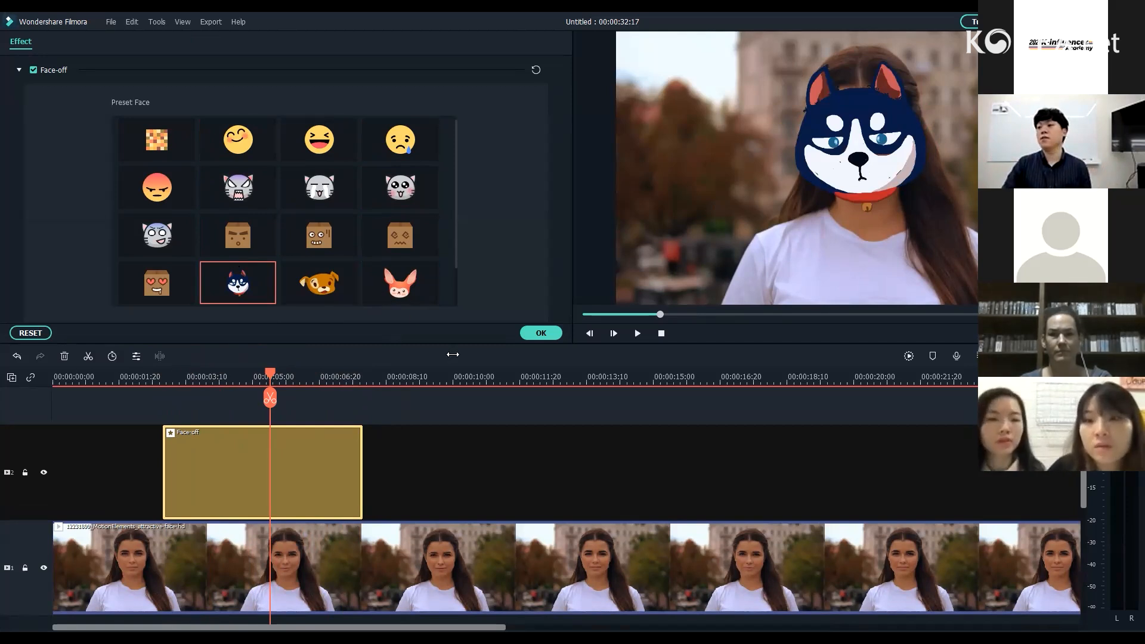
left_click(541, 333)
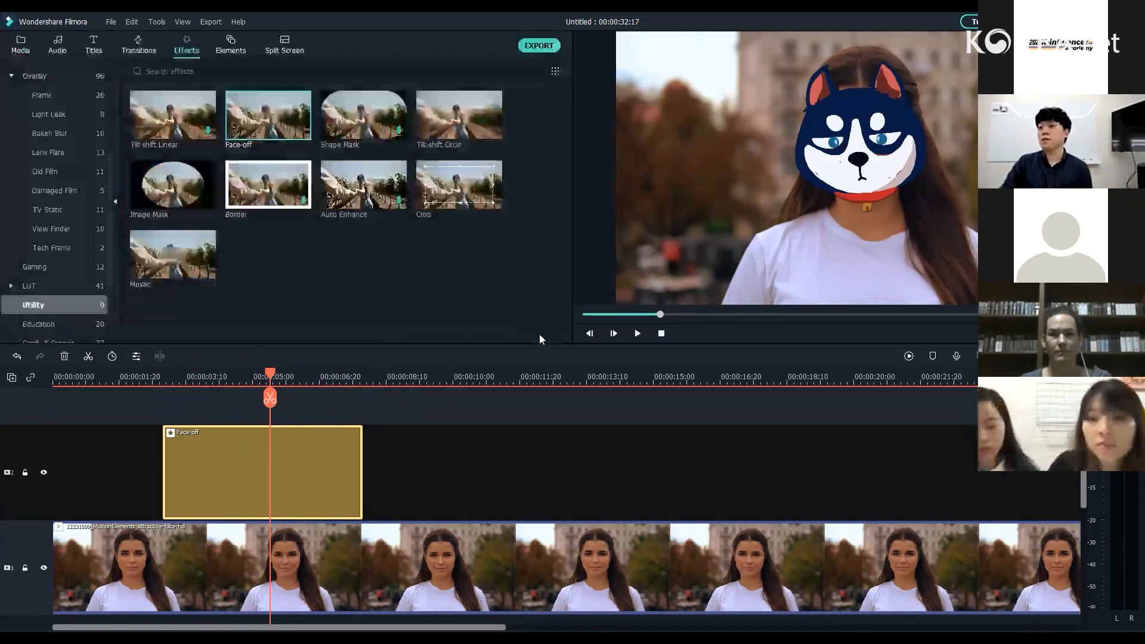
Place the 9690888 selfie clip after the woman's clip, move the Face-off effect above it, and check how it tracks the man's face
left_click(20, 45)
scroll(377, 228, "down", 2)
scroll(357, 241, "up", 2)
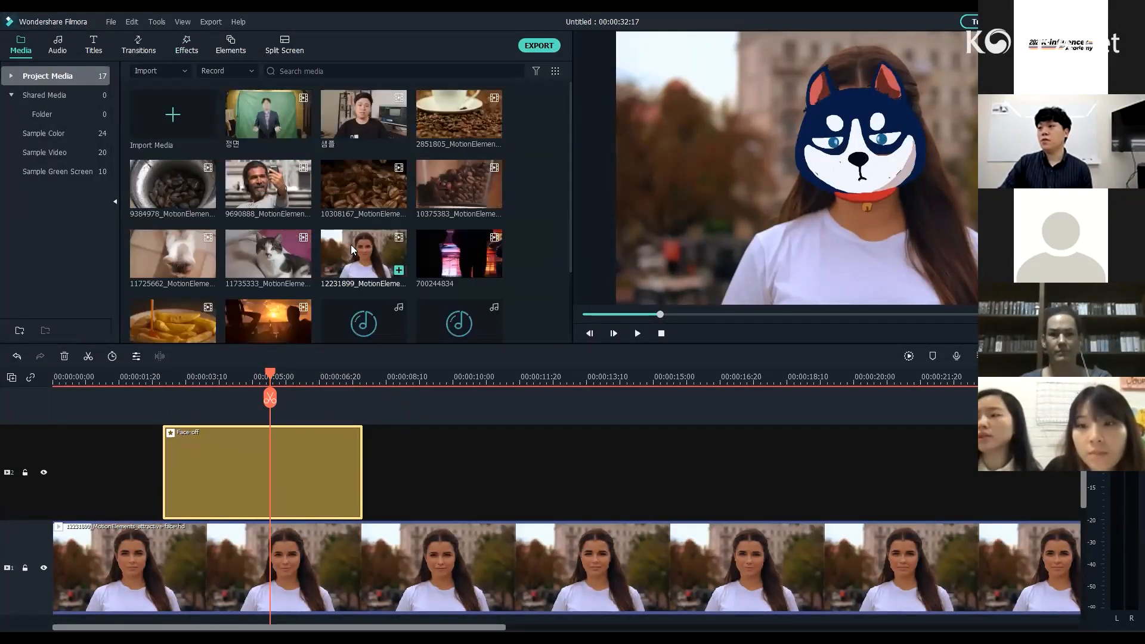
left_click(545, 399)
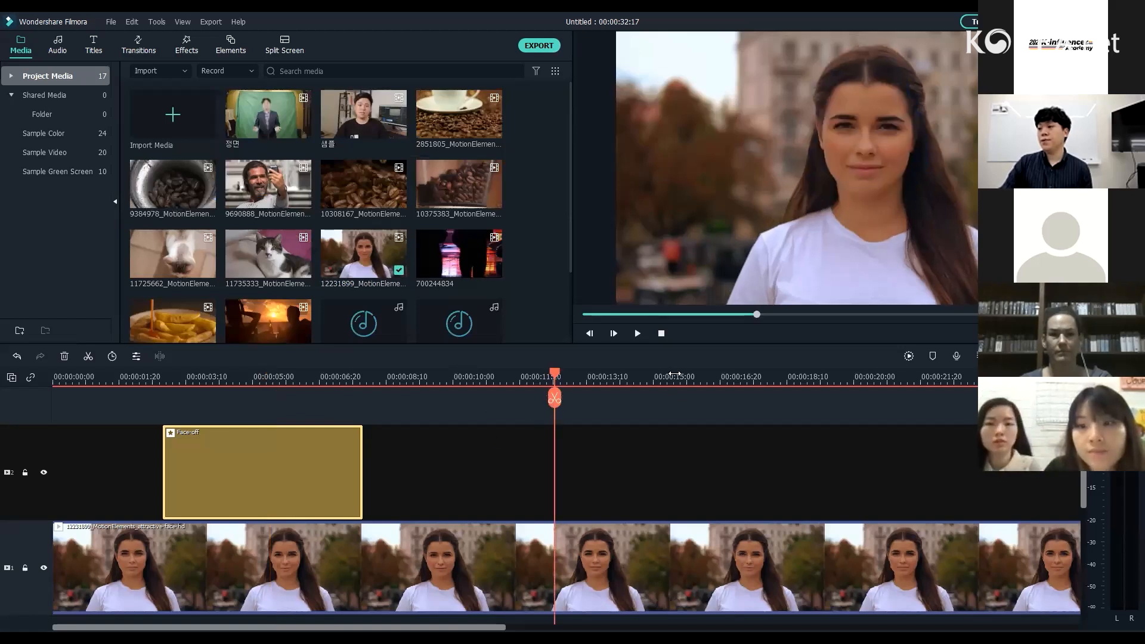
scroll(670, 377, "down", 4)
left_click_drag(269, 185, 510, 530)
left_click(518, 379)
left_click_drag(520, 379, 548, 377)
left_click_drag(99, 463, 543, 476)
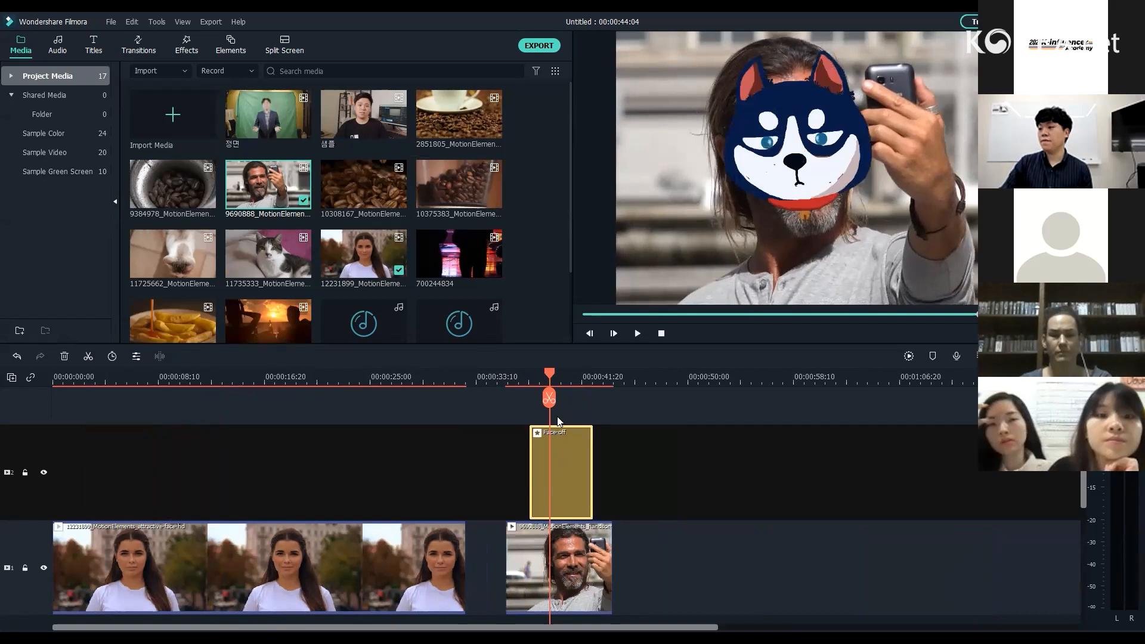
mouse_move(553, 376)
left_mouse_down()
mouse_move(576, 375)
mouse_move(543, 377)
mouse_move(587, 385)
mouse_move(558, 394)
mouse_move(581, 388)
mouse_move(548, 382)
left_mouse_up()
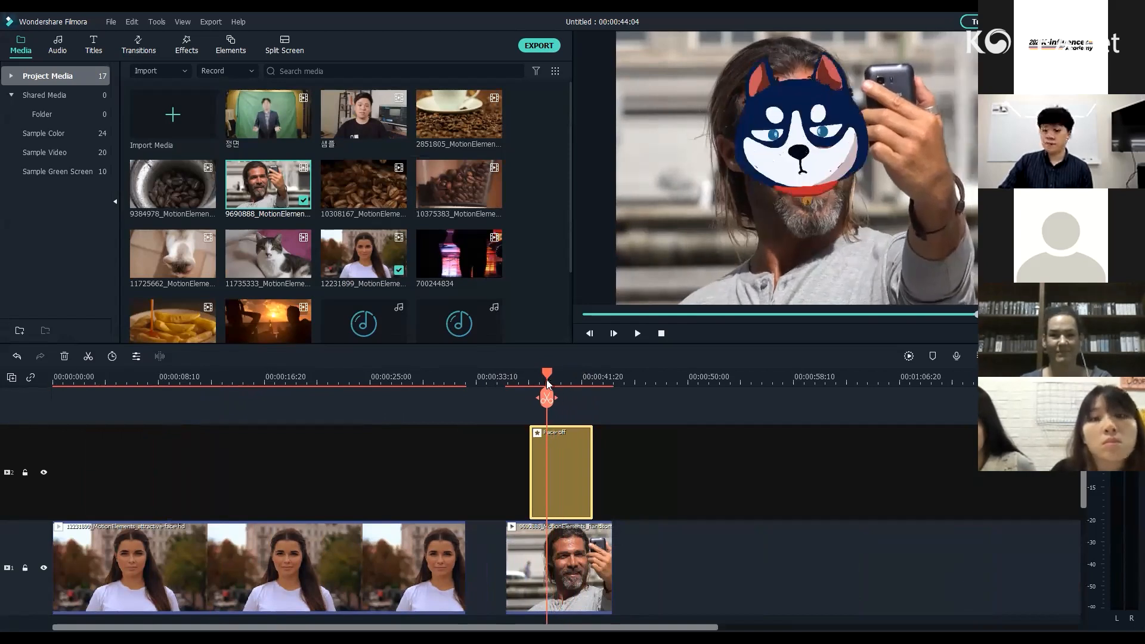
Import 708213662.mp4 into the project media and place it on the first track after the selfie clip
scroll(379, 218, "down", 2)
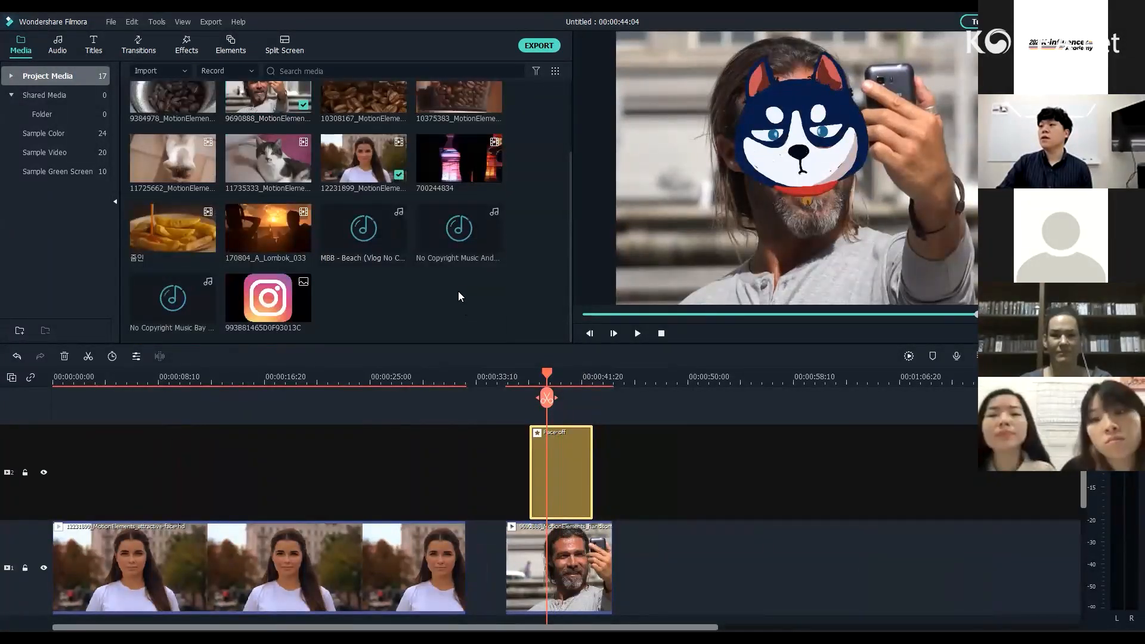
double_click(458, 293)
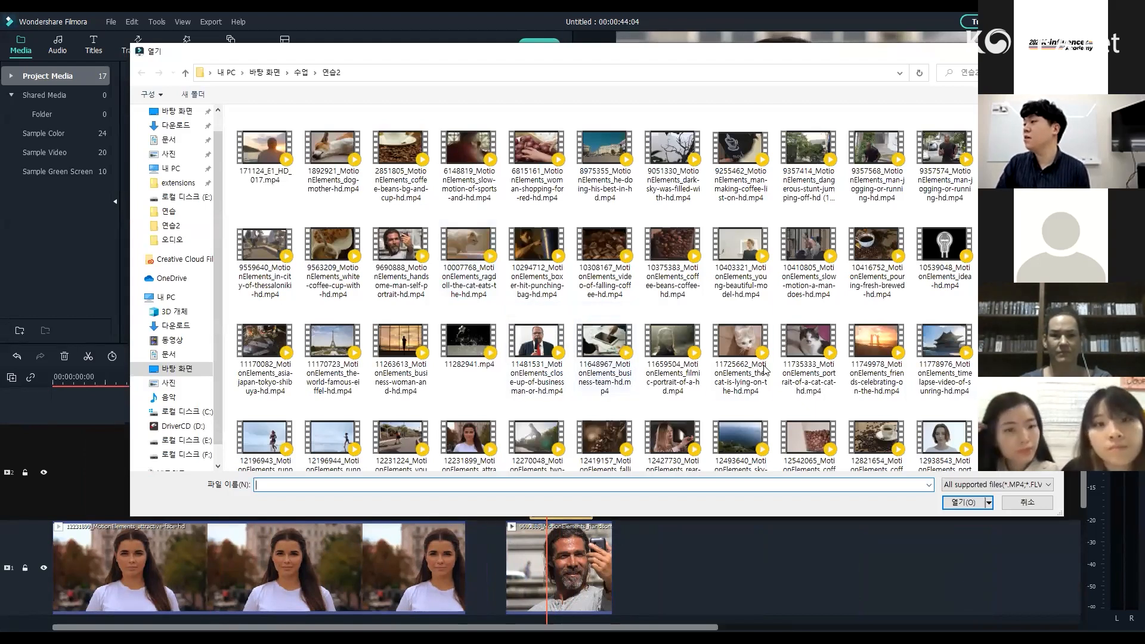
scroll(765, 368, "down", 1)
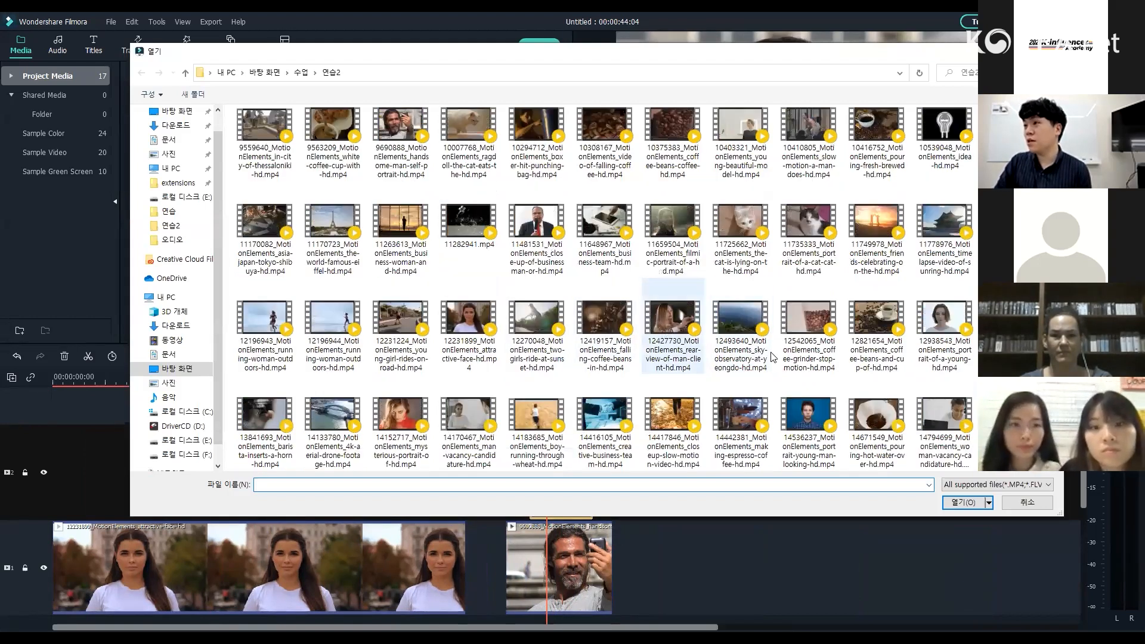
scroll(771, 356, "down", 3)
scroll(740, 334, "down", 3)
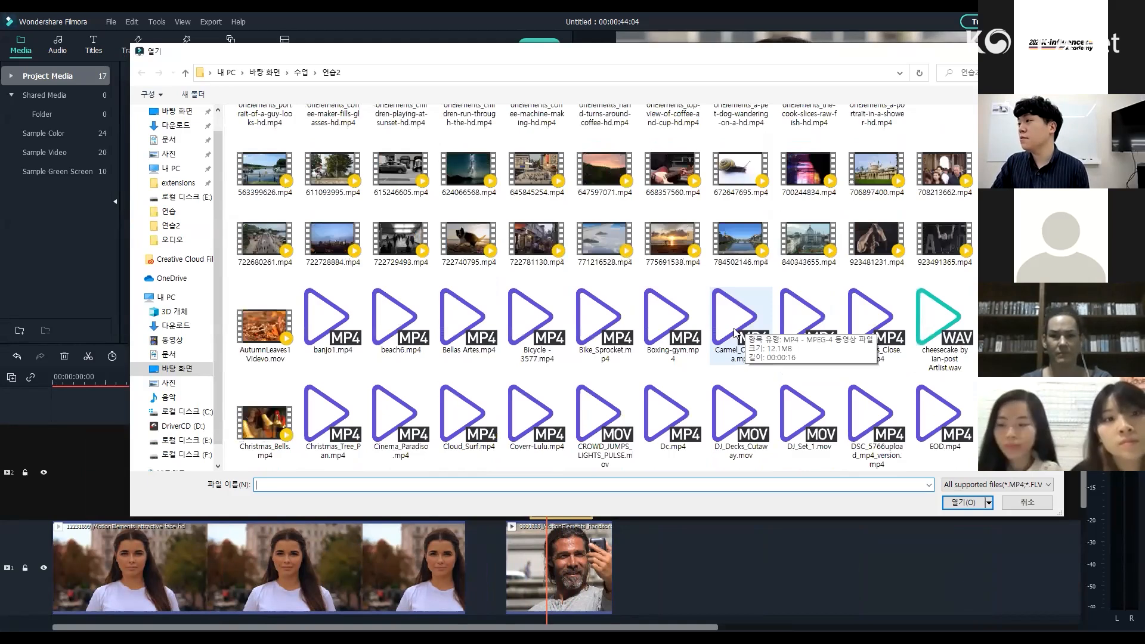
left_click(963, 177)
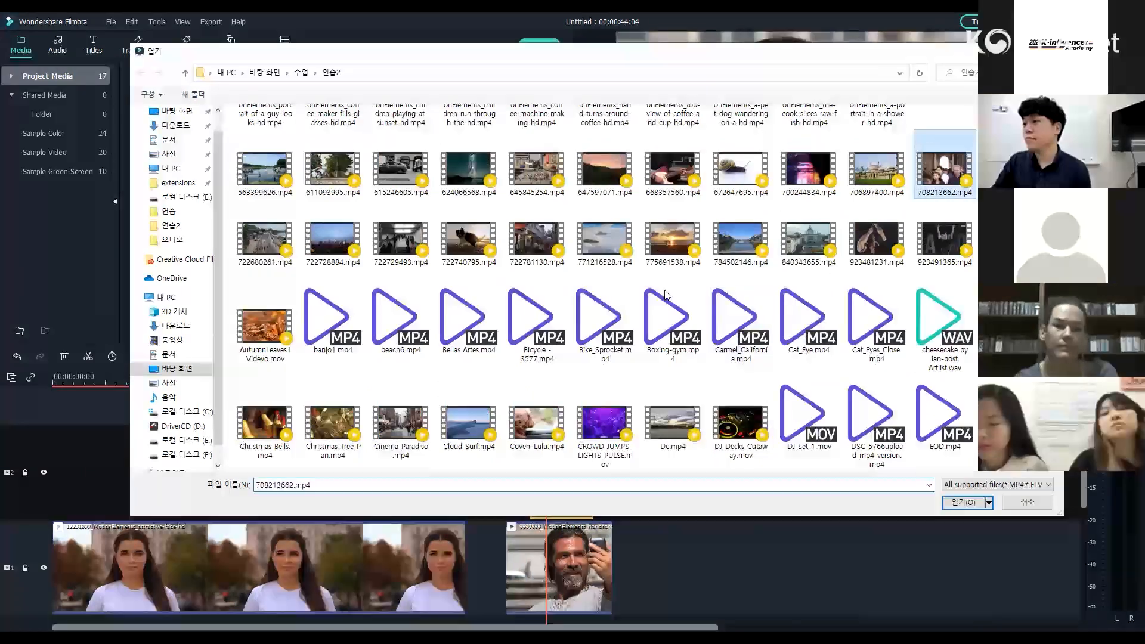
key("Return")
left_click_drag(172, 298, 668, 582)
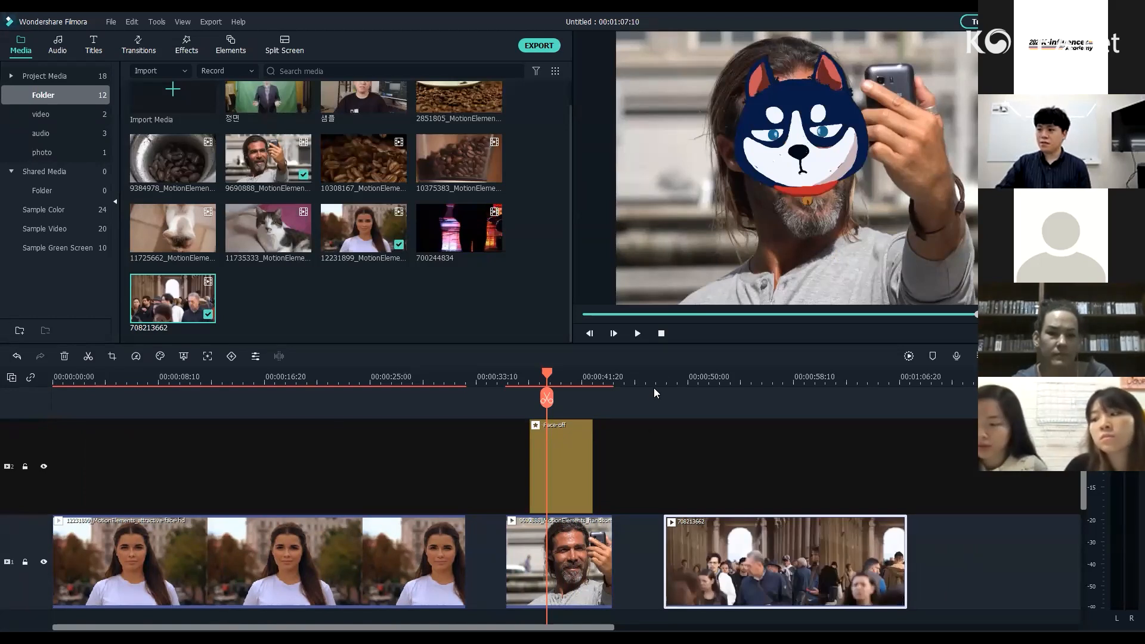
Move the Face-off effect above the 708213662 crowd clip and check how it covers the people's faces
left_click_drag(726, 376, 746, 375)
left_click(735, 374)
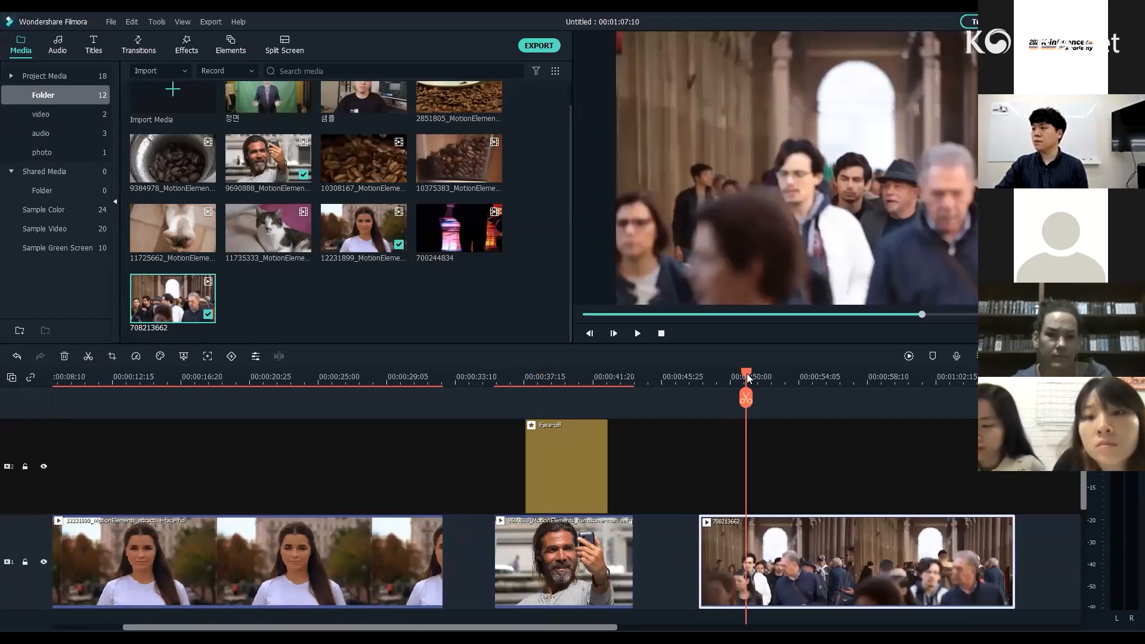
left_click_drag(559, 463, 779, 464)
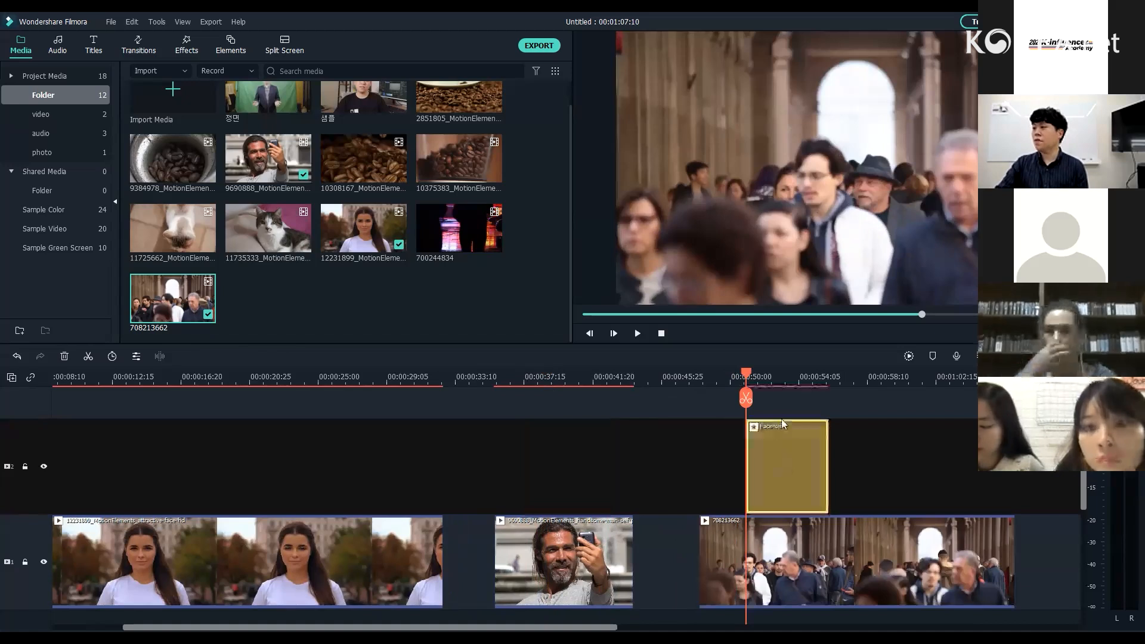
left_click_drag(756, 377, 784, 379)
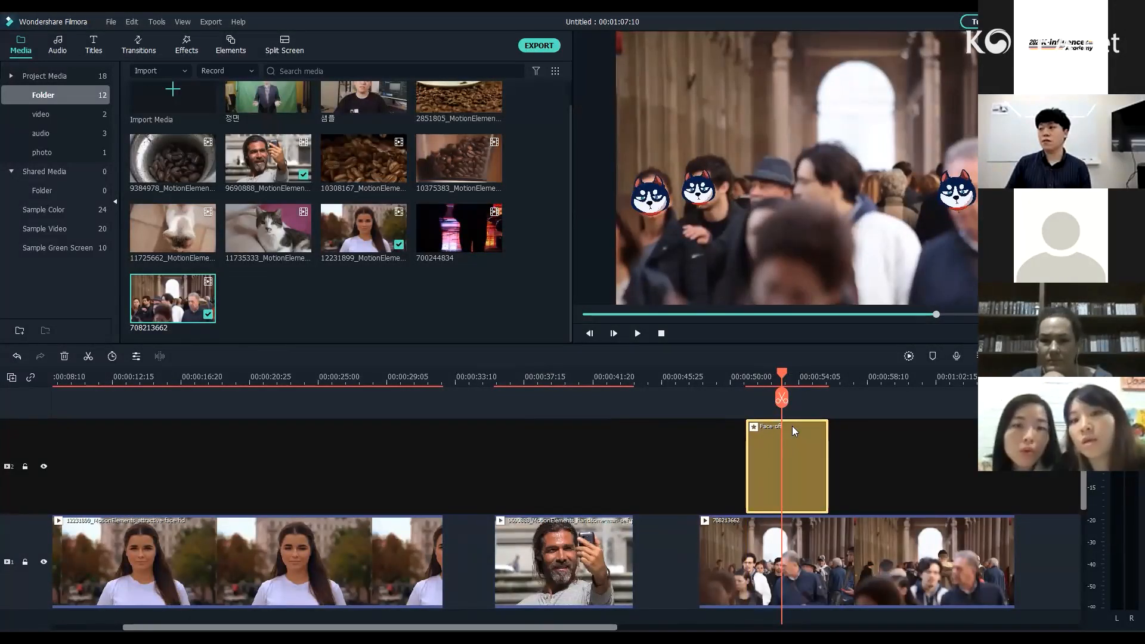
mouse_move(782, 377)
left_mouse_down()
mouse_move(800, 378)
mouse_move(786, 387)
left_mouse_up()
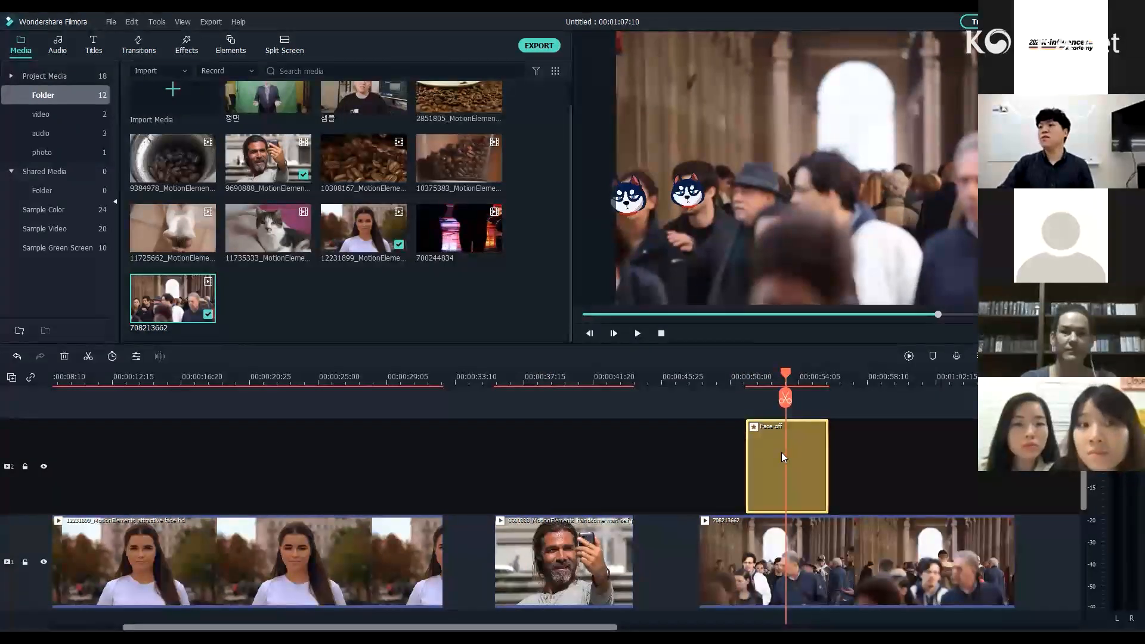
Try the mosaic, smiling emoji, skull and other preset faces of the Face-off effect on the crowd clip
double_click(788, 473)
left_click(148, 139)
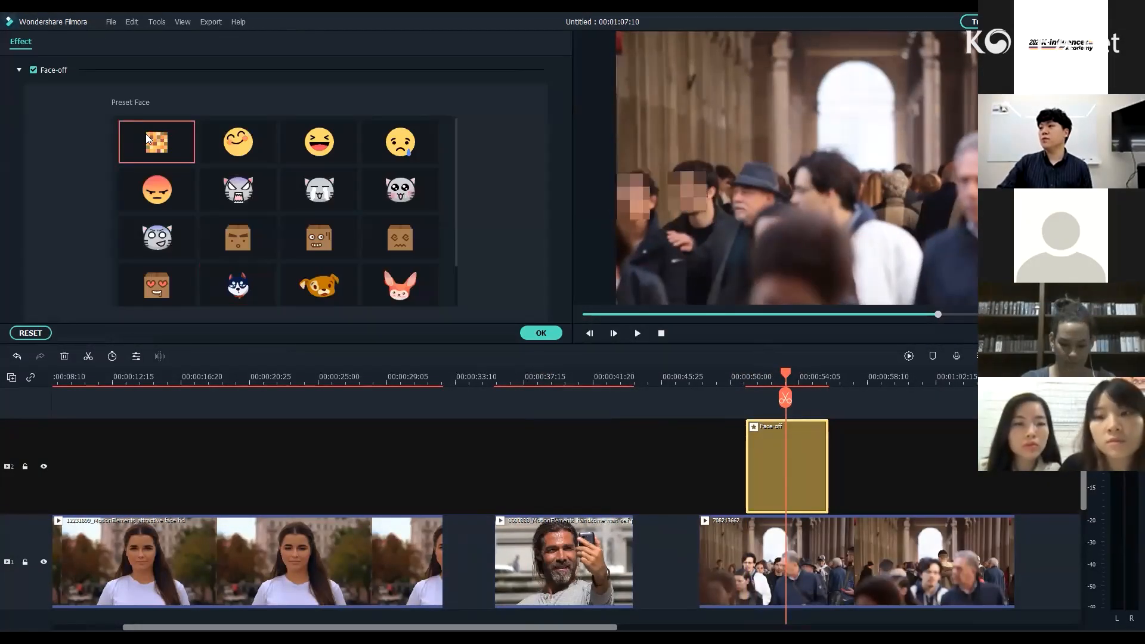
left_click(238, 142)
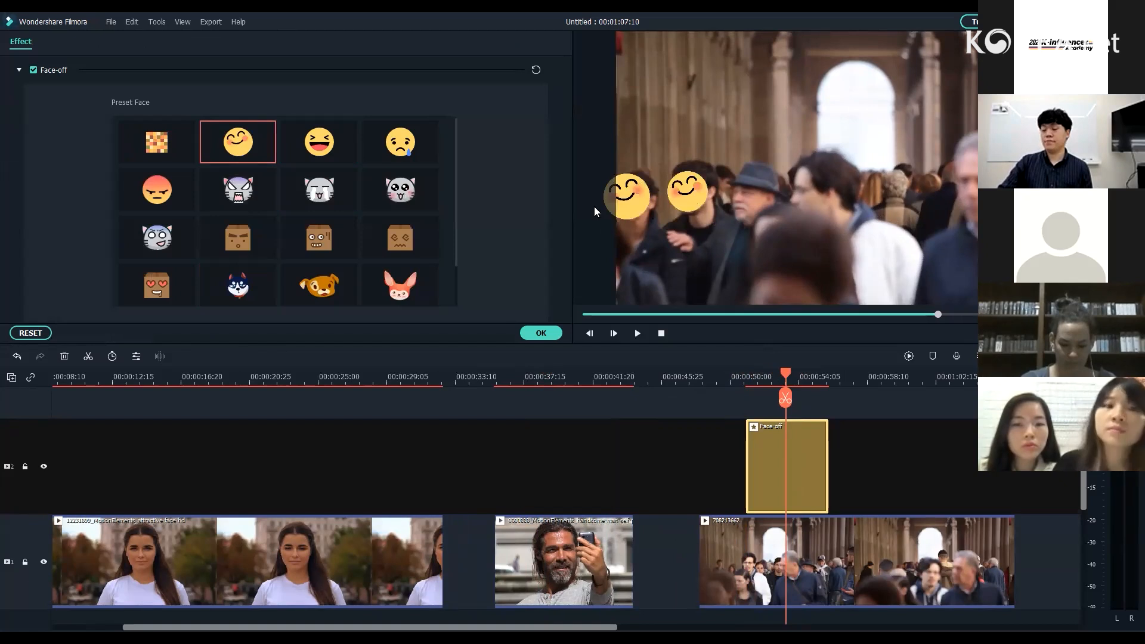
scroll(405, 239, "down", 1)
left_click(397, 285)
left_click(325, 284)
left_click(236, 281)
scroll(249, 217, "up", 1)
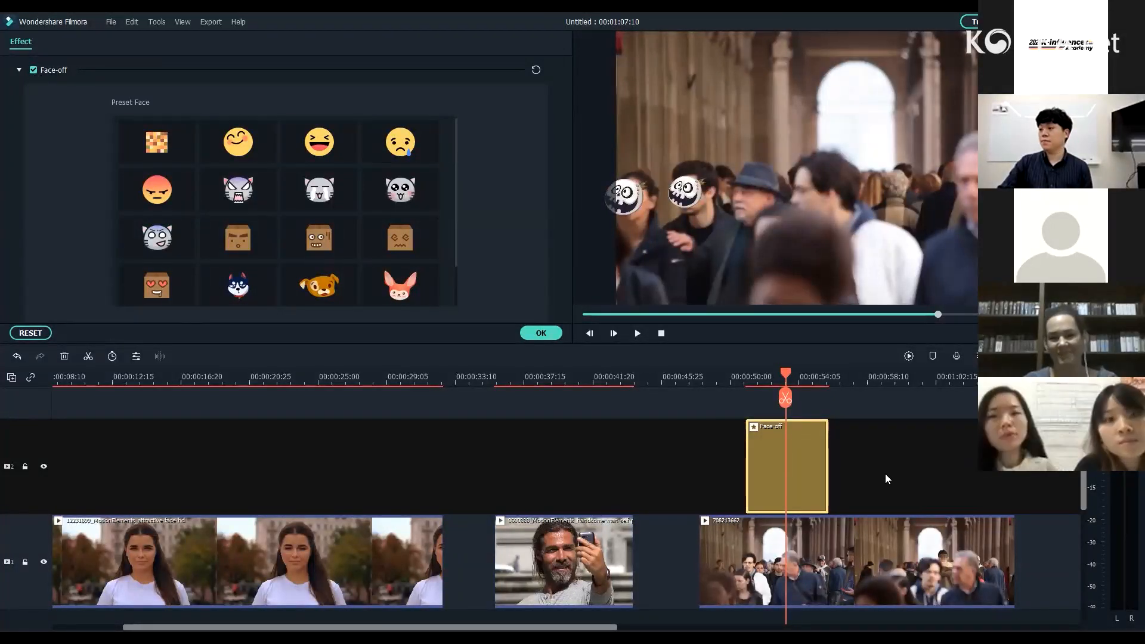
Delete the Face-off effect from the second track, close its settings, and return the playhead to the woman's clip
key("Delete")
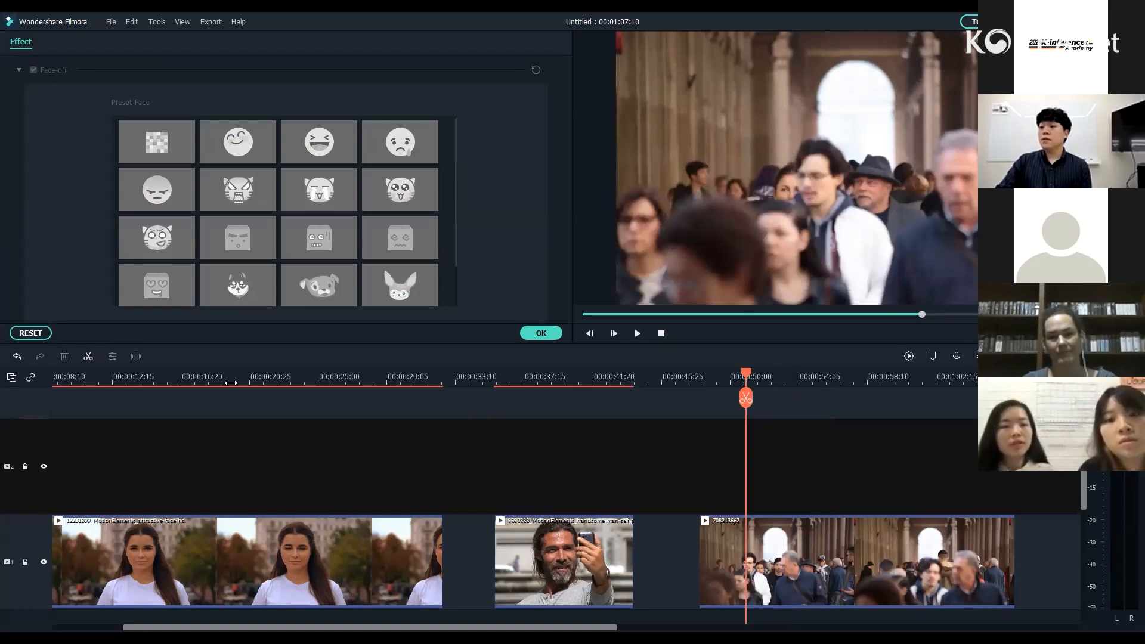
left_click(231, 383)
left_click(540, 333)
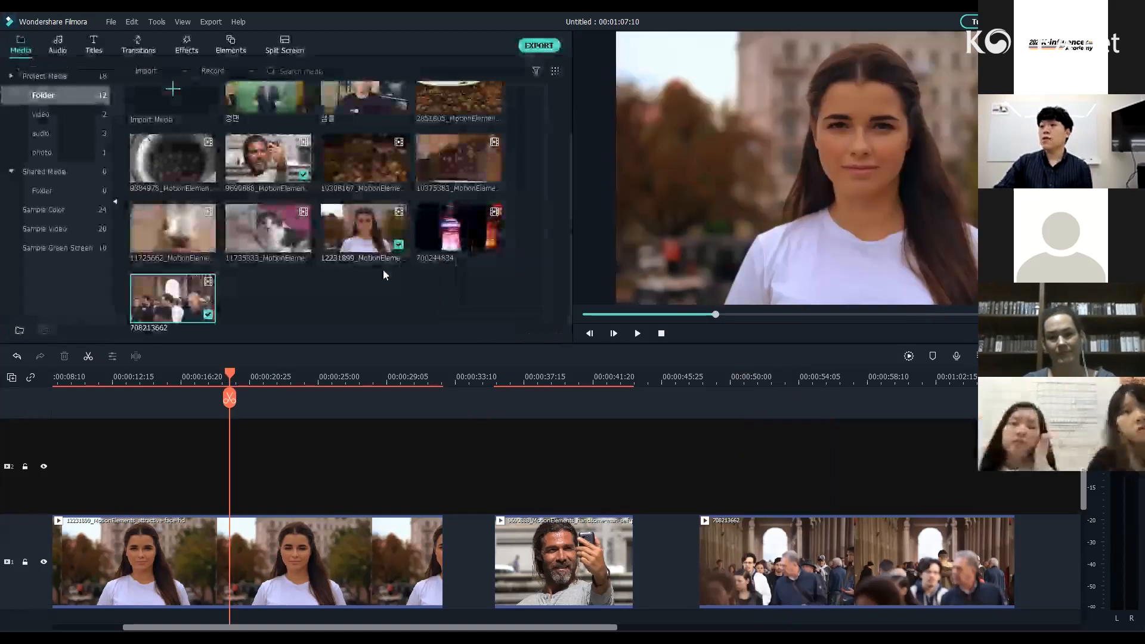
Browse the effect categories, including Family & Friends, Education, Bokeh Blur, Lens Flare, Old Film and Utility
left_click(185, 49)
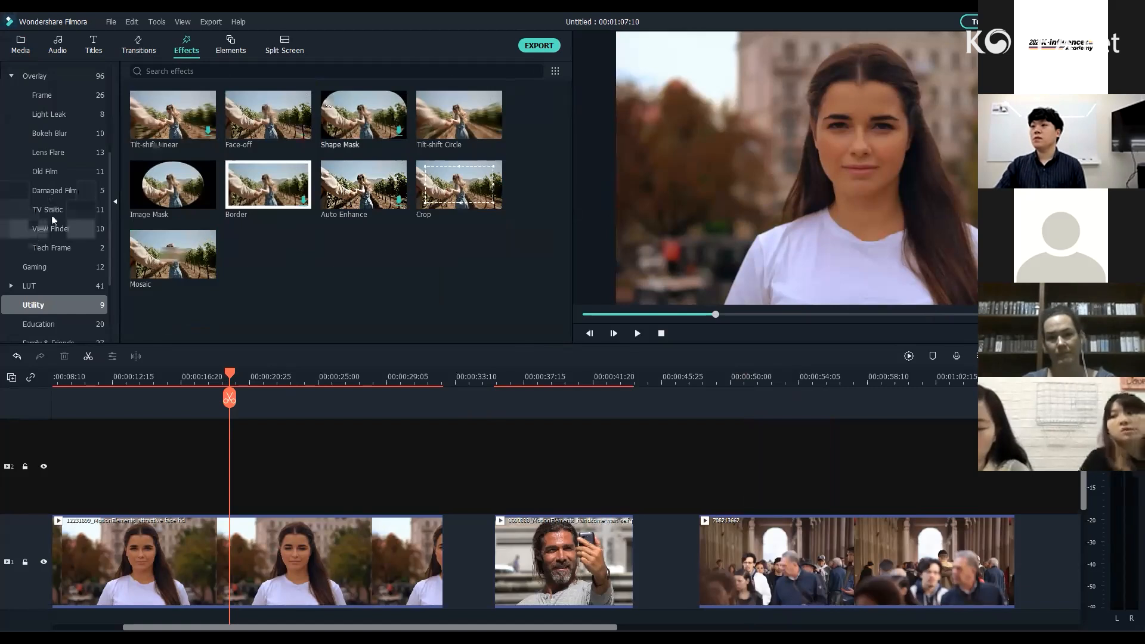
scroll(57, 226, "down", 3)
left_click(70, 231)
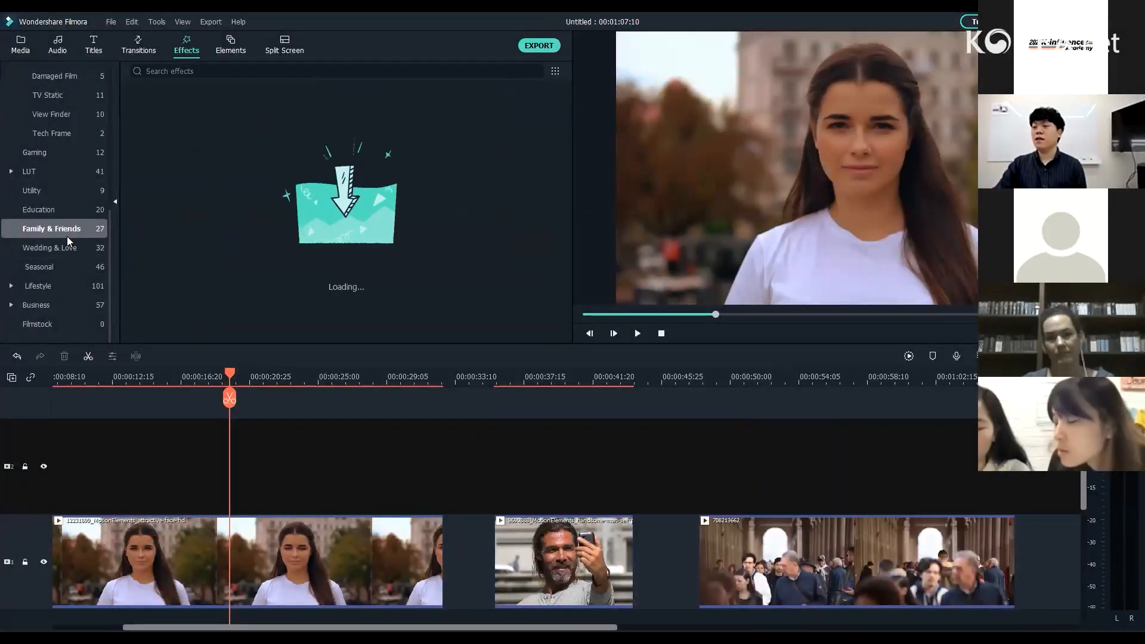
left_click(61, 211)
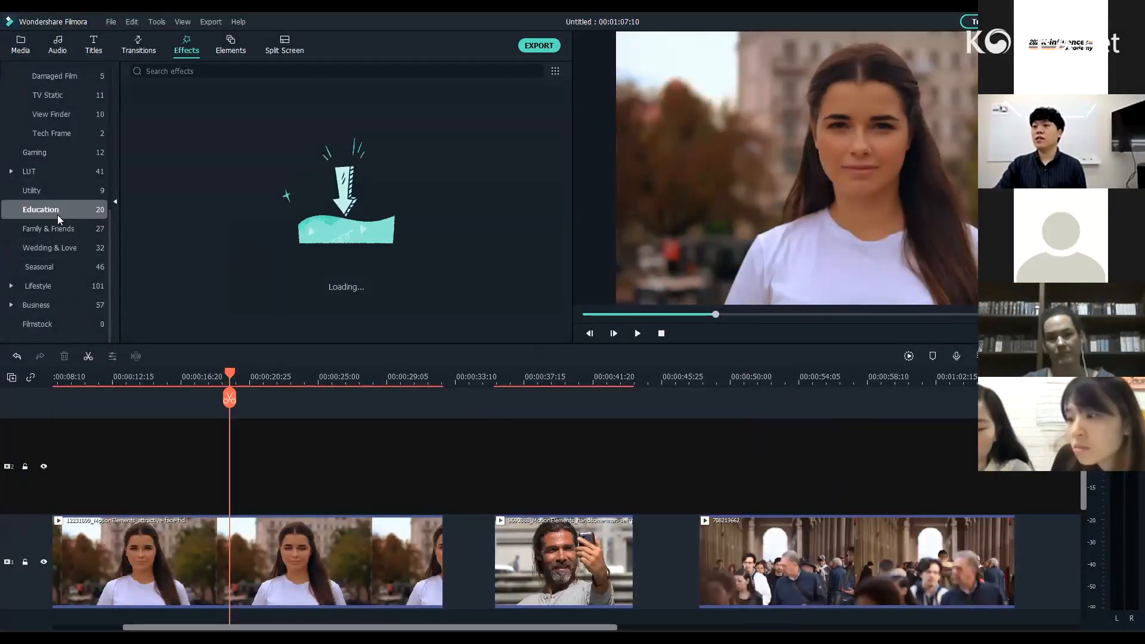
scroll(58, 216, "up", 5)
left_click(57, 188)
left_click(62, 211)
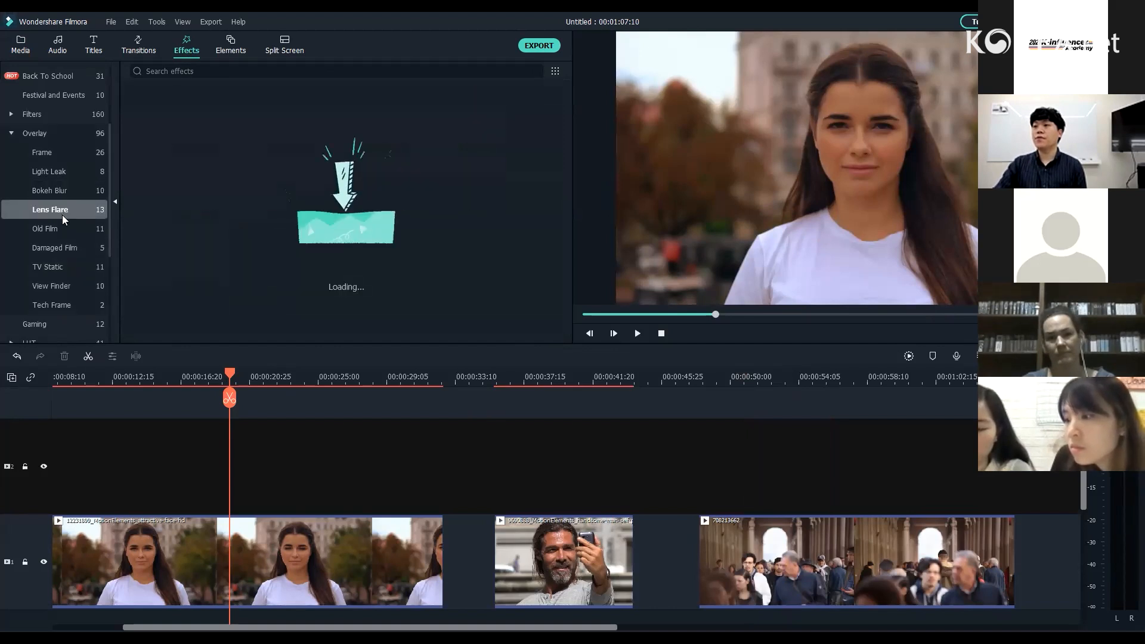
left_click(63, 235)
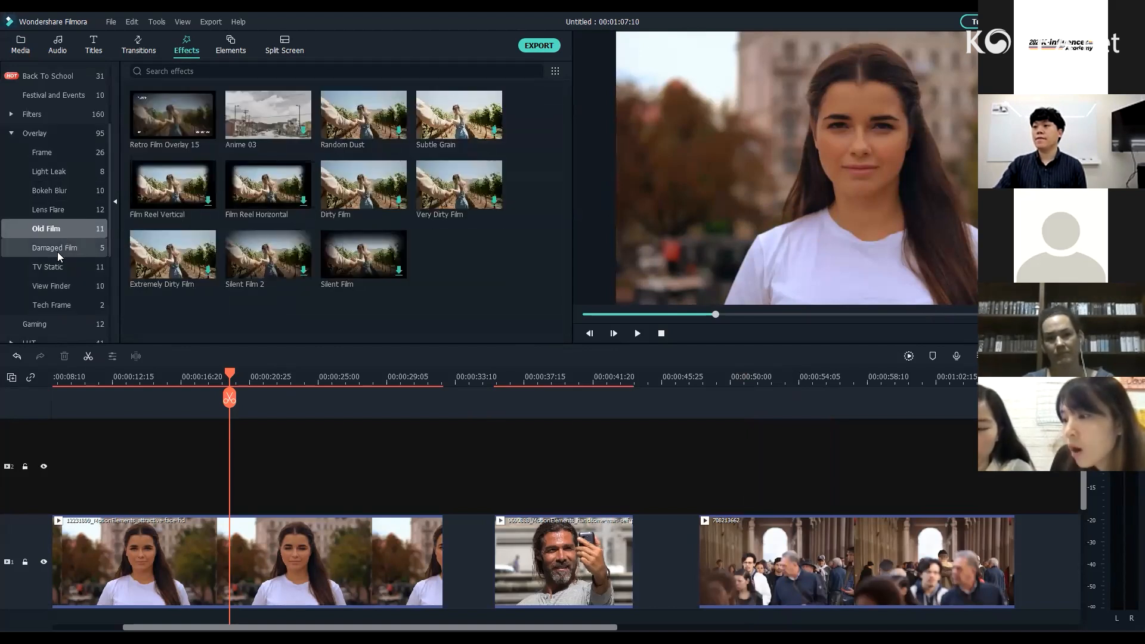
scroll(57, 251, "down", 3)
left_click(67, 244)
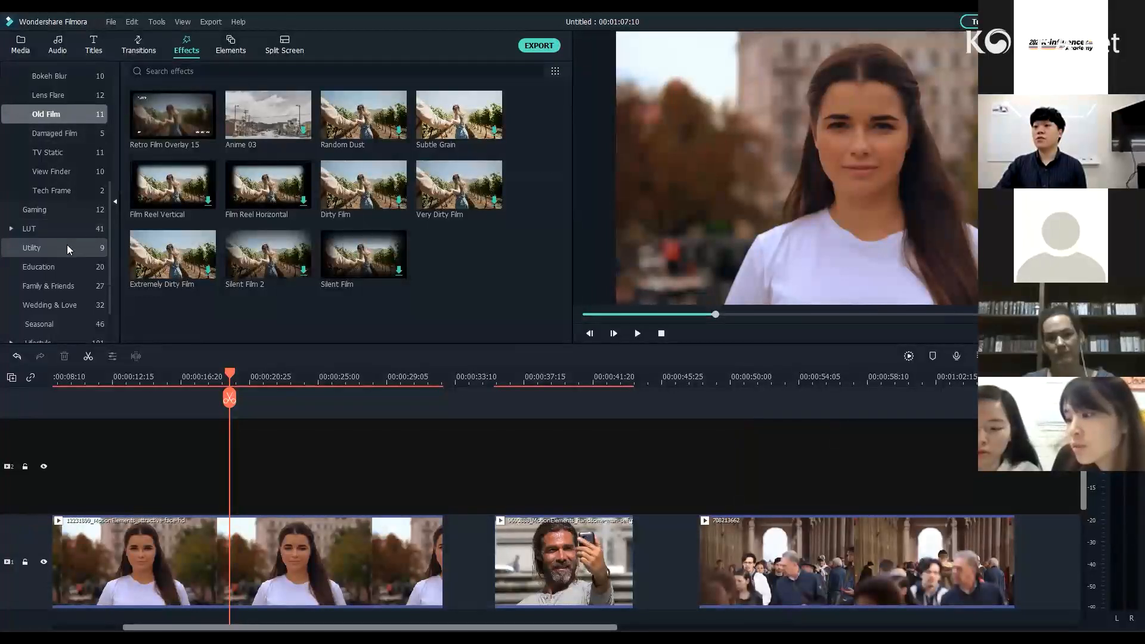
left_click(64, 266)
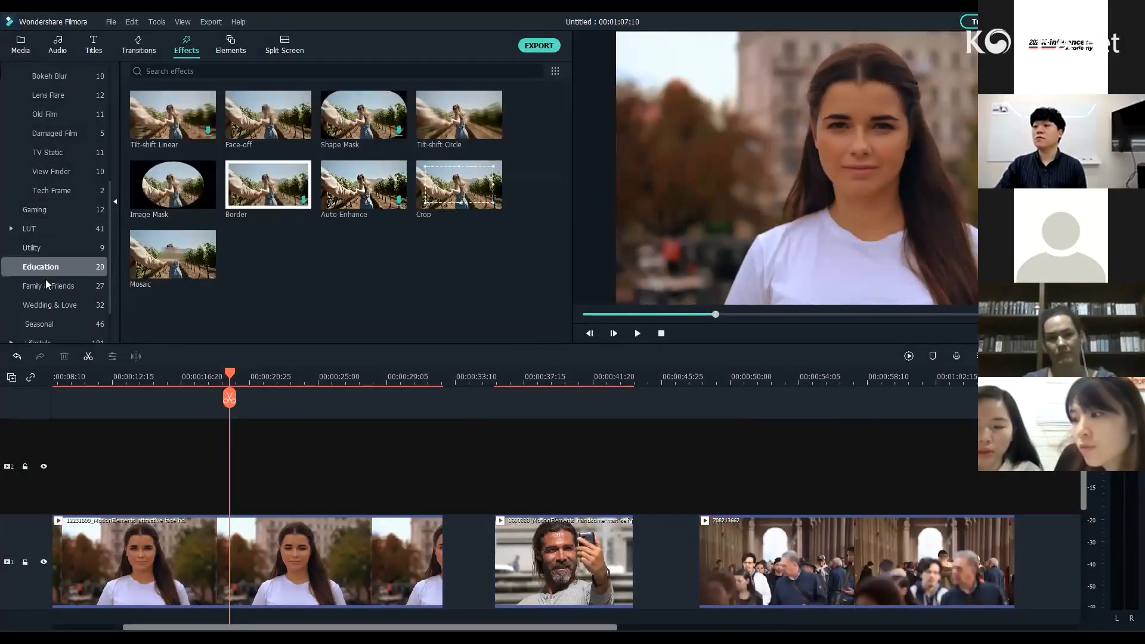
Try the School Pack Overlay 03 effect on the woman's clip, undoing it after browsing the Lifestyle and Business categories
left_click_drag(356, 97, 129, 552)
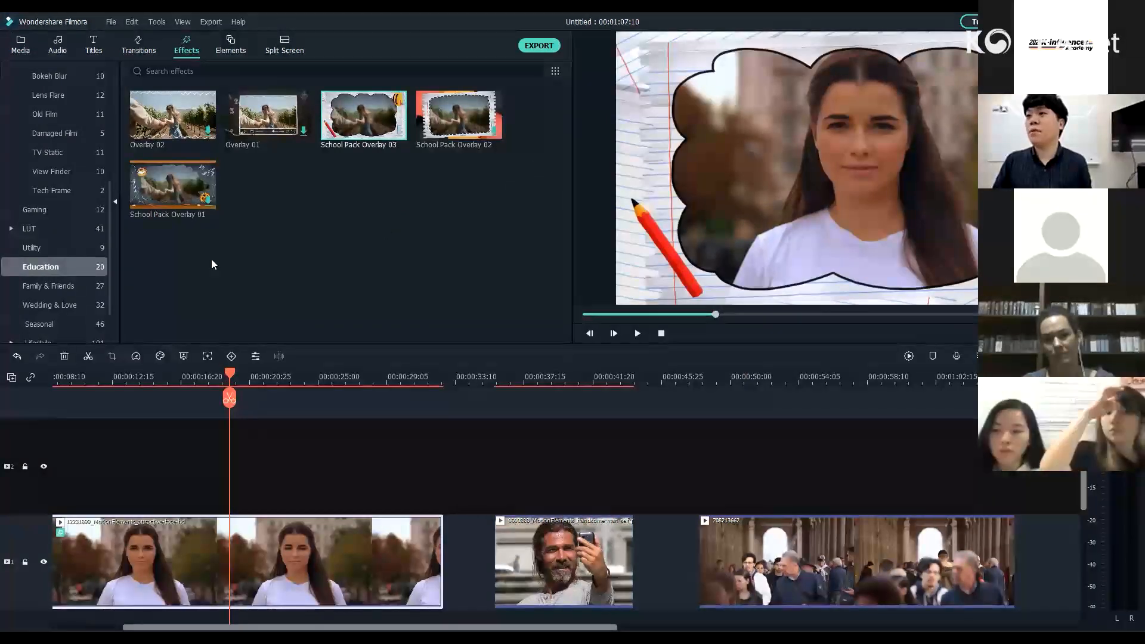
scroll(87, 295, "down", 3)
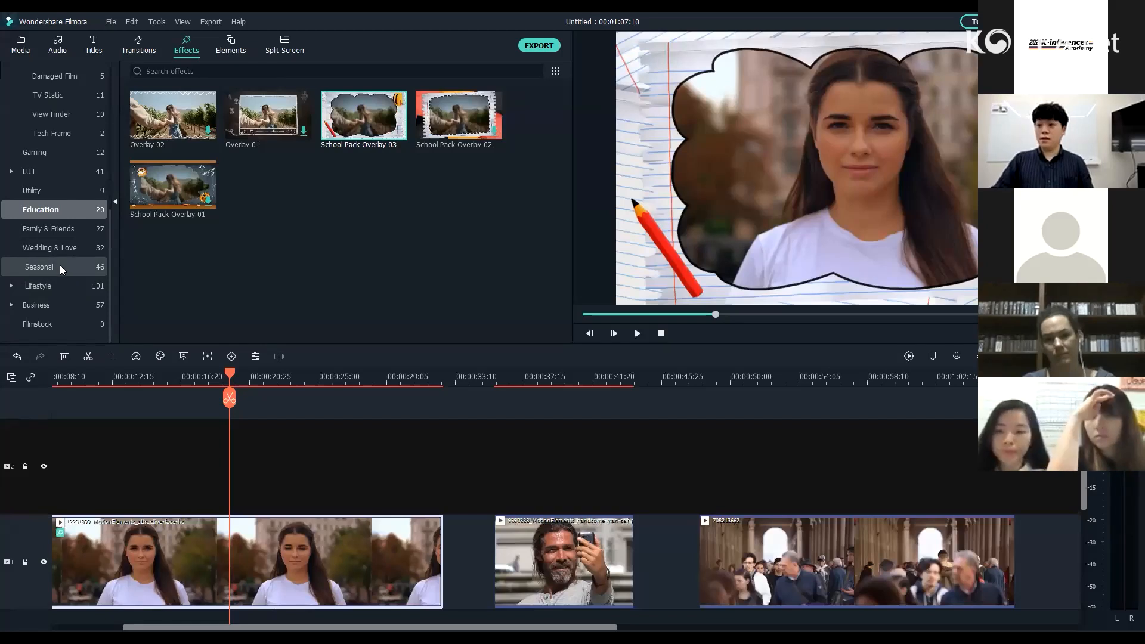
left_click(70, 286)
left_click(68, 305)
left_click(68, 321)
key("ctrl+z")
scroll(75, 269, "up", 15)
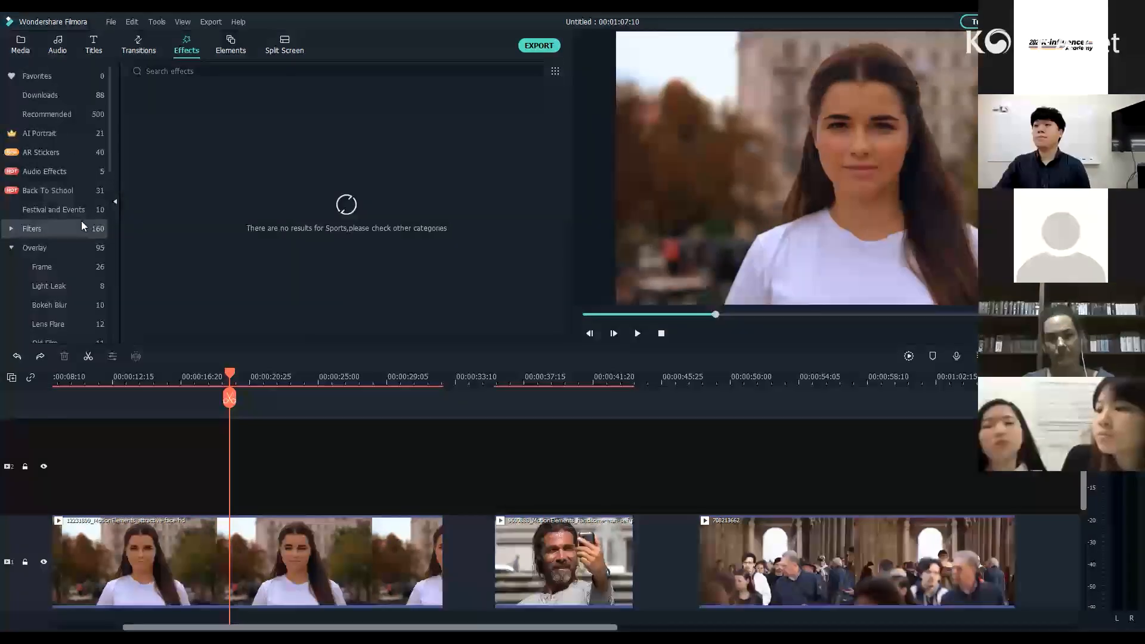
Browse the Elements library, including the recommended elements, Festivals and Events, and Countdown categories
left_click(234, 52)
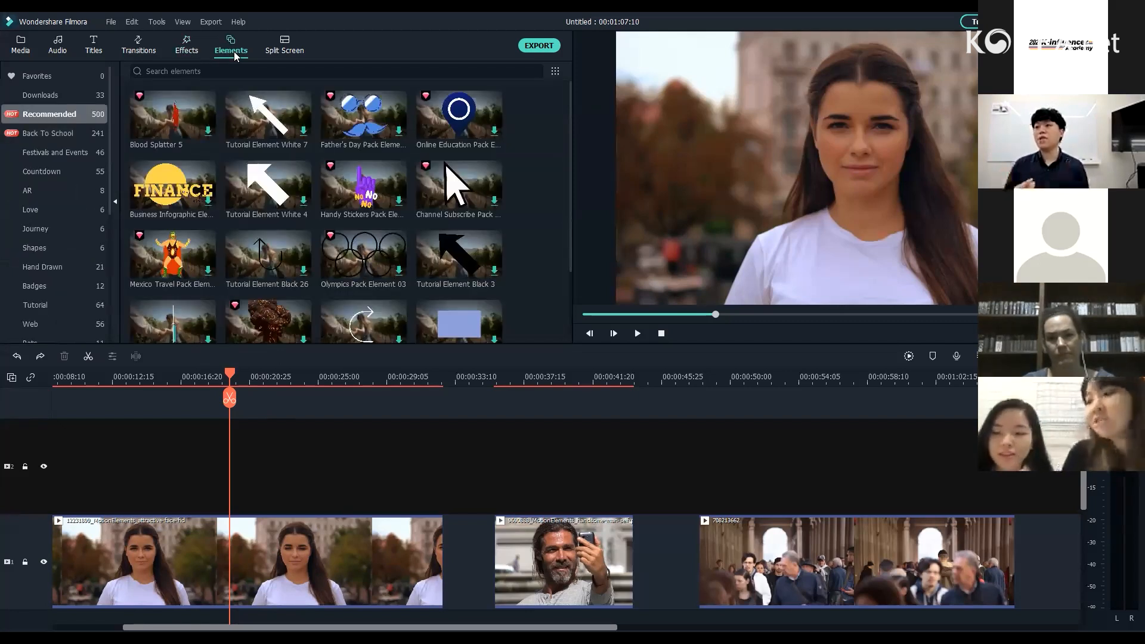
scroll(69, 200, "down", 1)
scroll(204, 250, "down", 2)
scroll(203, 263, "up", 2)
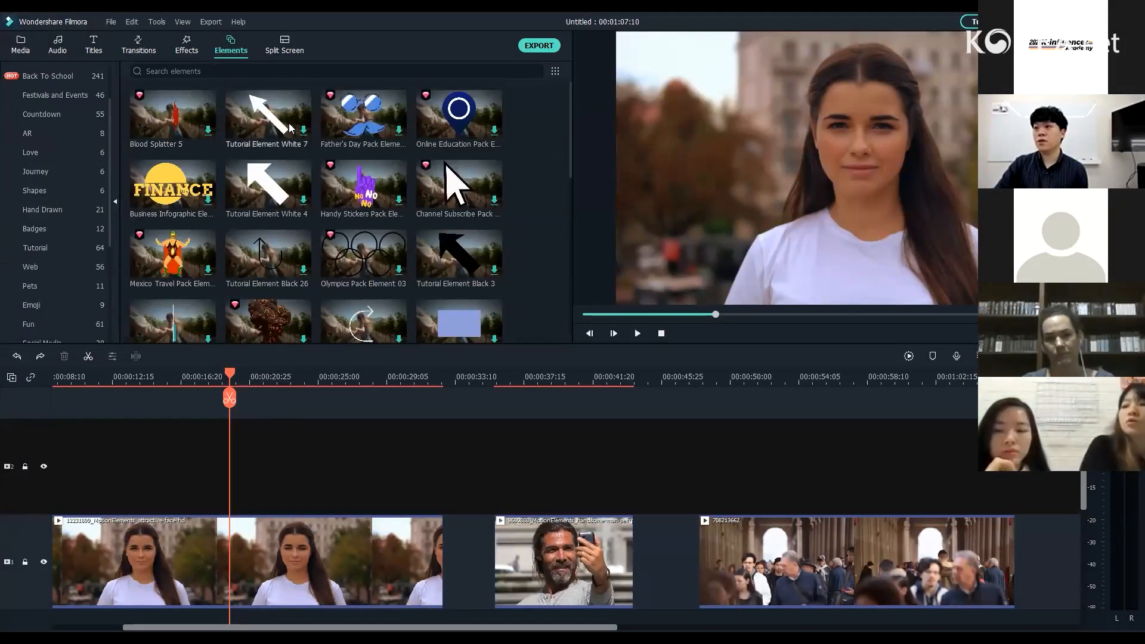
left_click(556, 71)
left_click(560, 167)
scroll(321, 187, "down", 10)
left_click(58, 95)
left_click(68, 117)
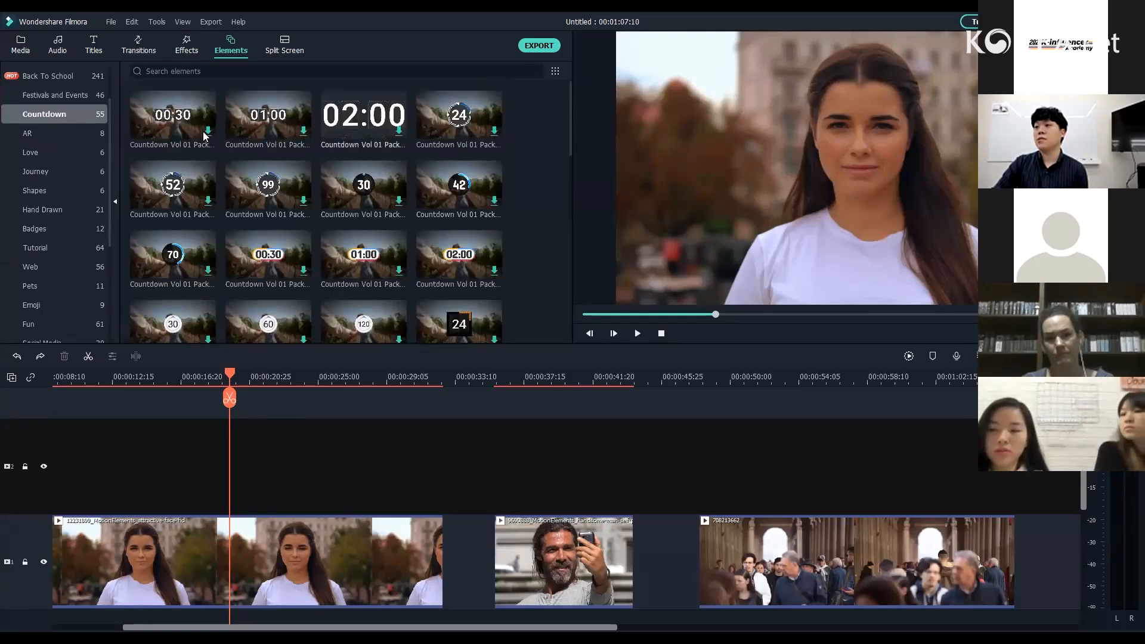
Try Element Motion Shape 6 from the Shapes category on the second track above the woman's clip, play it, and undo it
left_click(51, 193)
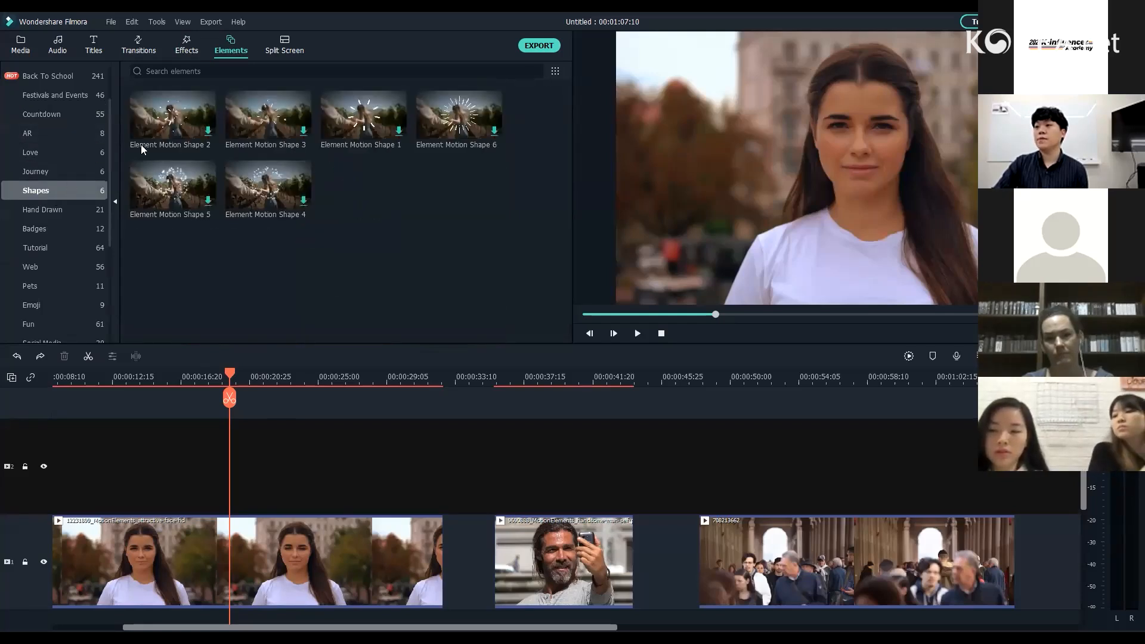
left_click_drag(459, 113, 240, 487)
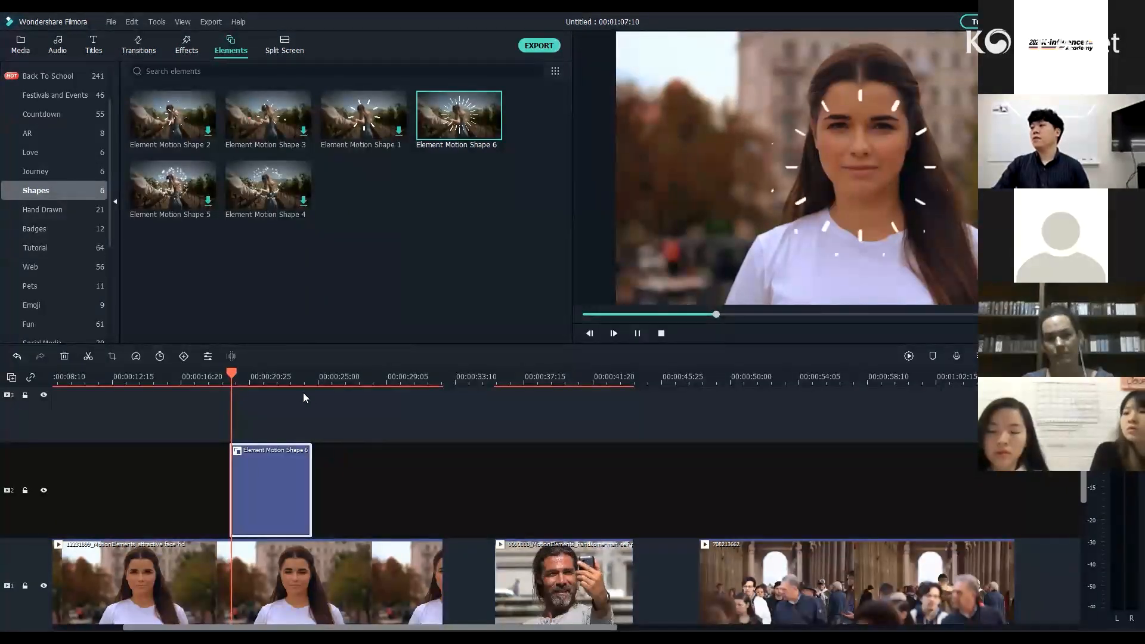
key("space")
key("ctrl+z")
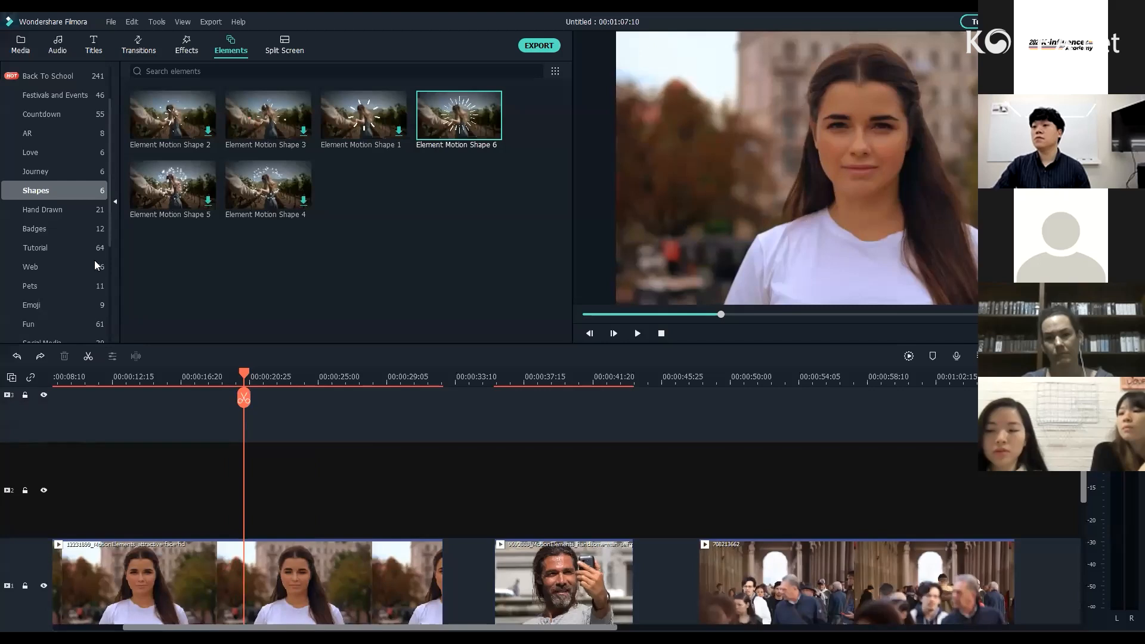
Preview the hand-drawn speech bubble Element Handdrawn 14 and place it on the second track at the playhead
left_click(74, 230)
left_click(67, 216)
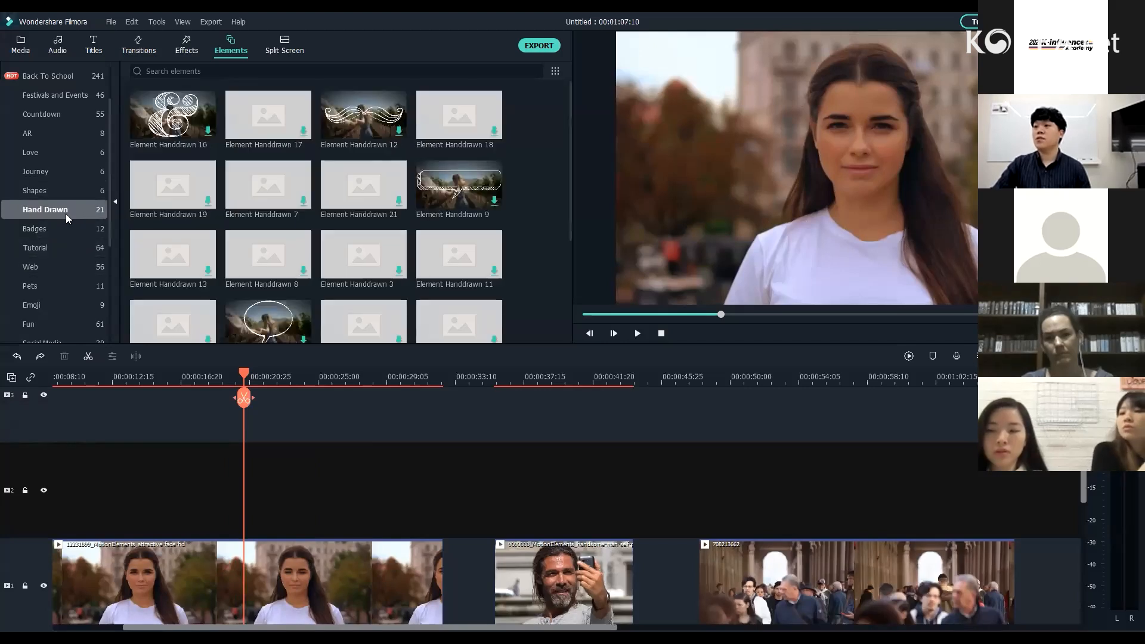
scroll(228, 153, "down", 3)
scroll(226, 193, "up", 3)
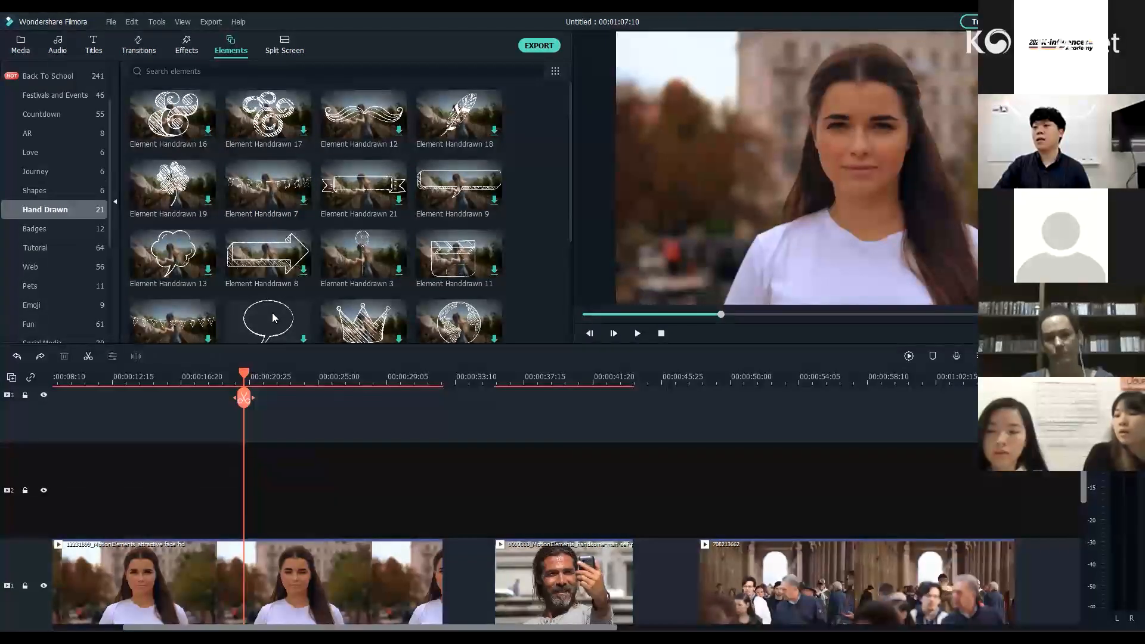
scroll(272, 317, "down", 3)
left_click(272, 175)
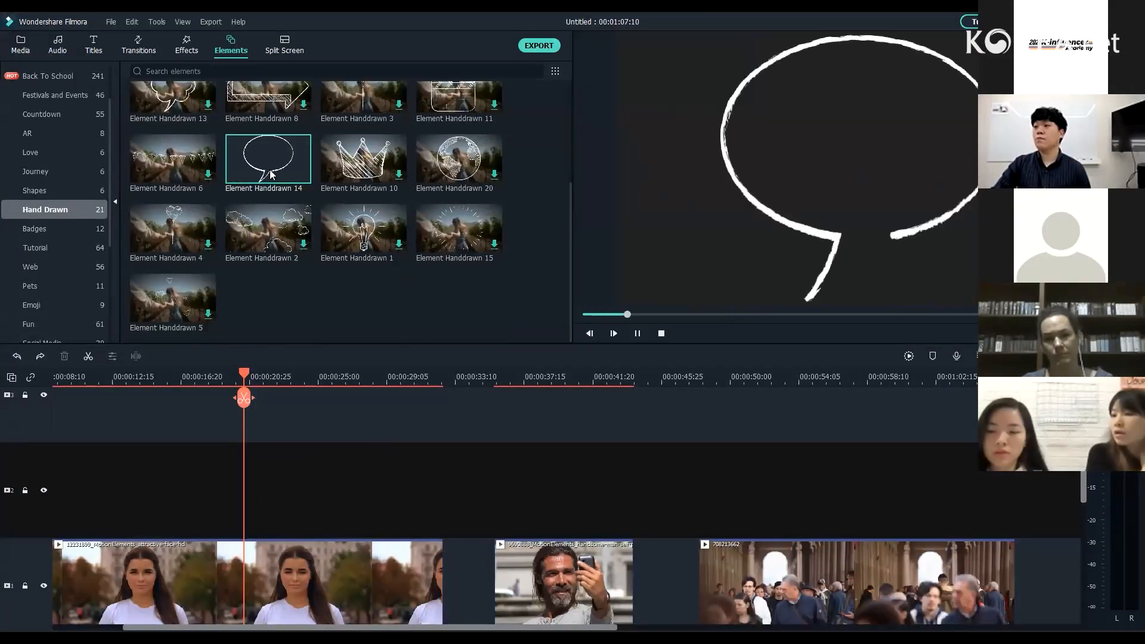
left_click_drag(271, 174, 238, 474)
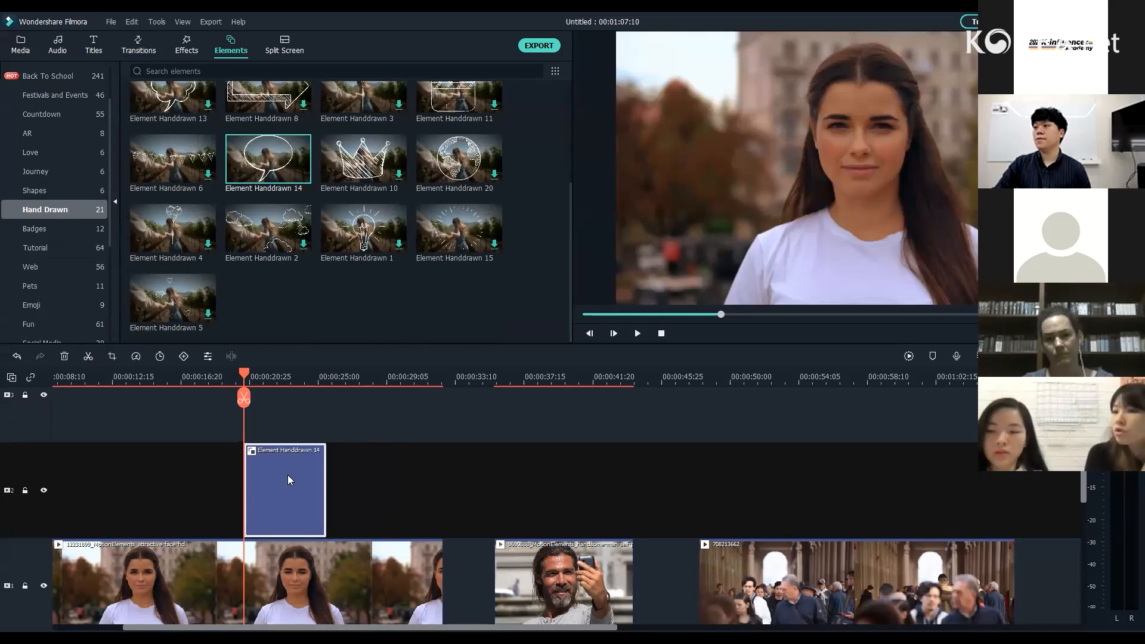
Scale the speech bubble element to 39.49% and move it beside the woman's head at about X 163.2, Y 230.5
double_click(286, 473)
scroll(288, 374, "up", 2)
left_click_drag(288, 373, 317, 378)
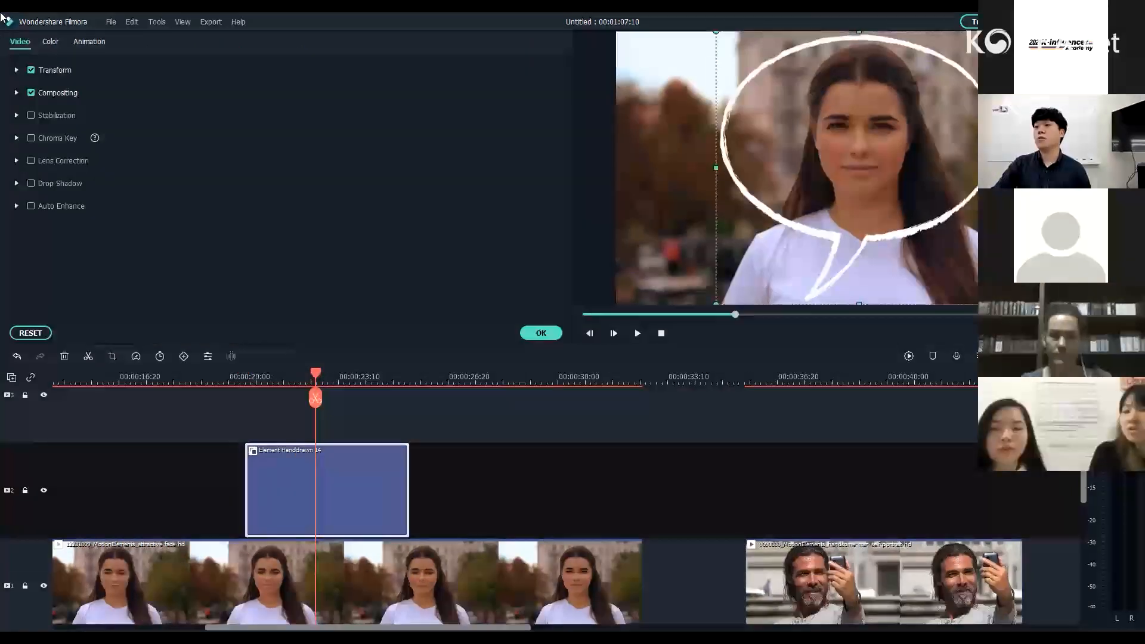
left_click(16, 69)
left_click_drag(240, 152, 213, 152)
left_click_drag(855, 192, 953, 54)
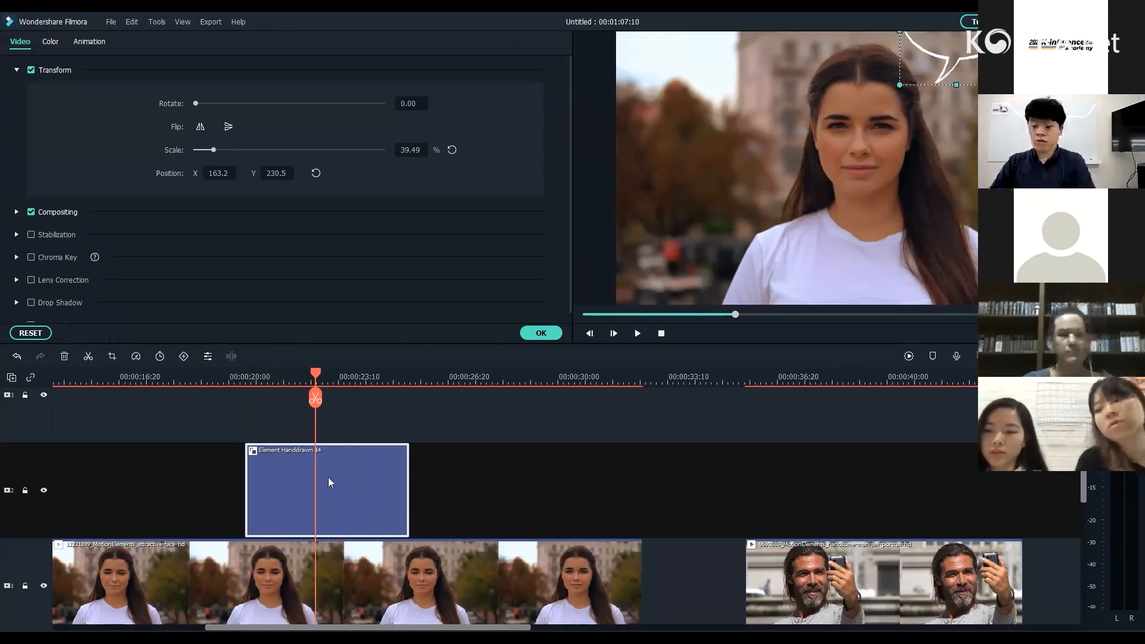
Delete the speech bubble element from the second track and close its settings
key("Delete")
left_click(523, 334)
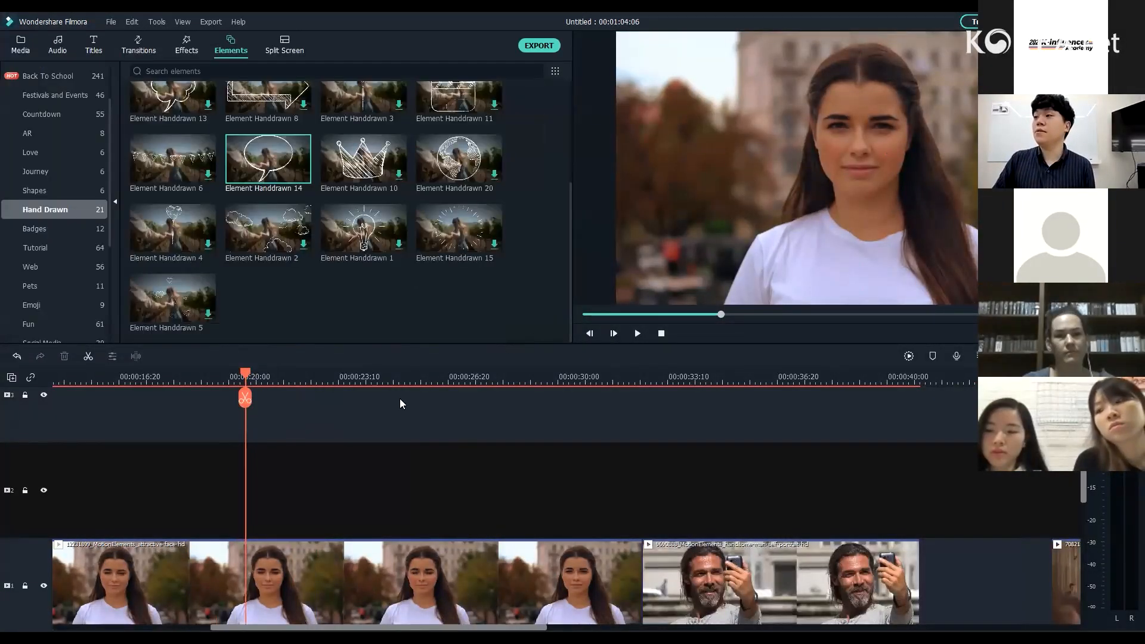
scroll(326, 225, "up", 3)
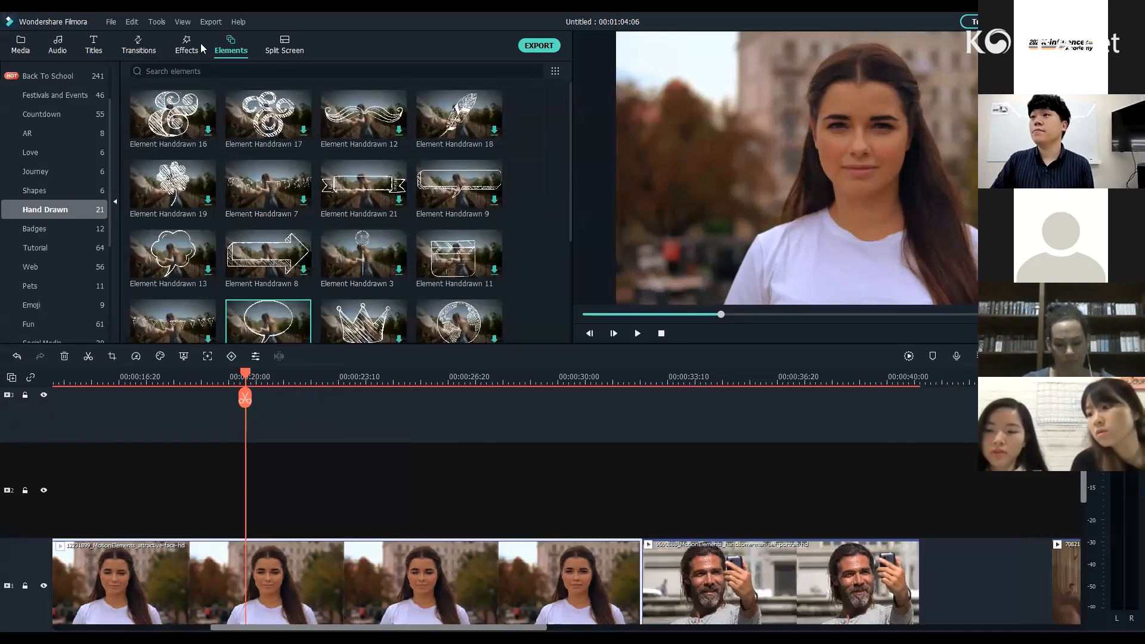
Compare the Titles, Effects and Elements libraries by switching between them
left_click(95, 45)
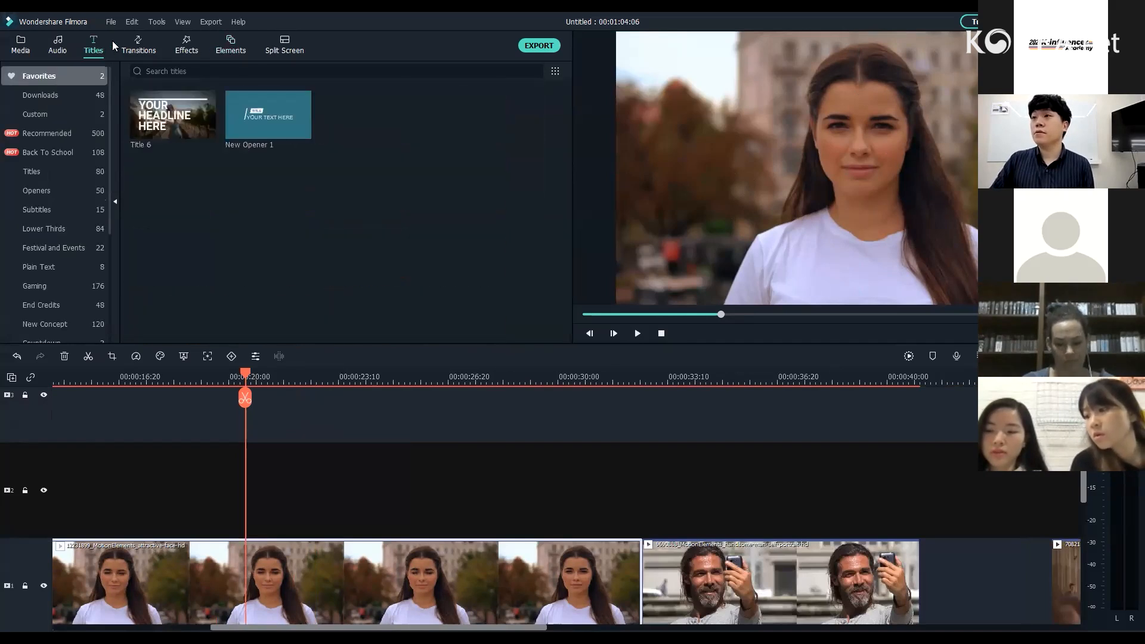
left_click(230, 42)
left_click(196, 43)
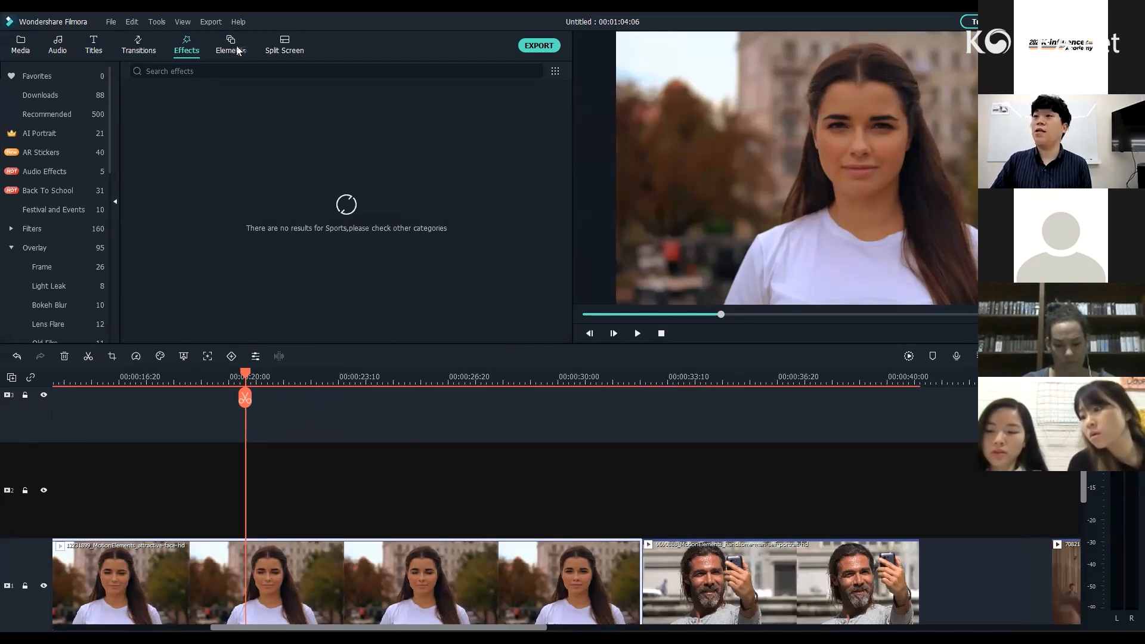
left_click(241, 46)
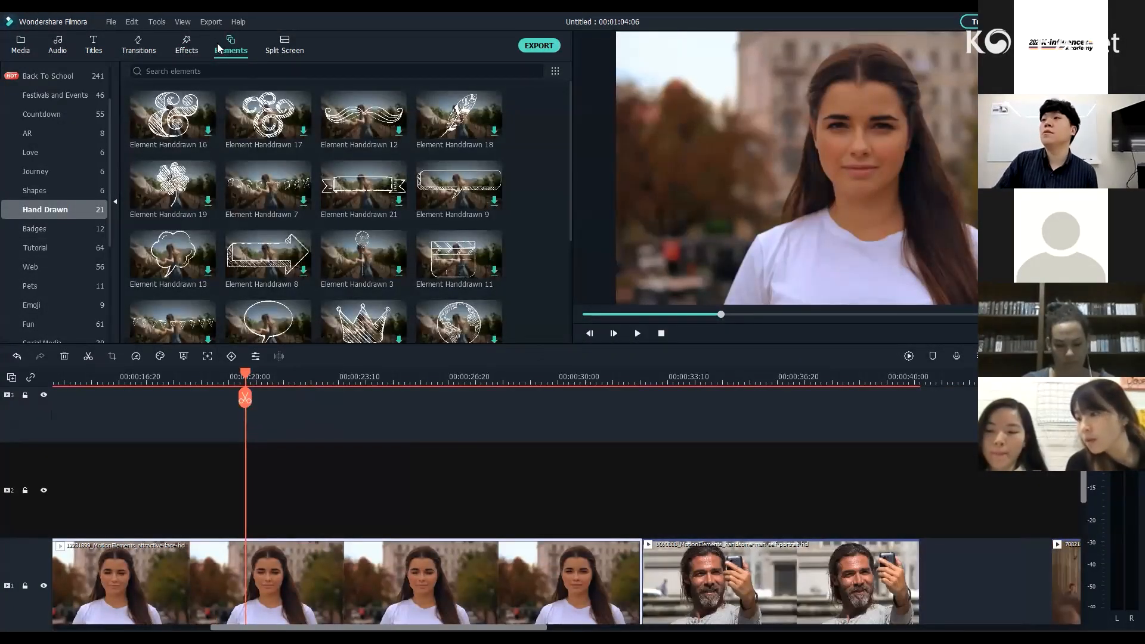
left_click(192, 39)
left_click(235, 37)
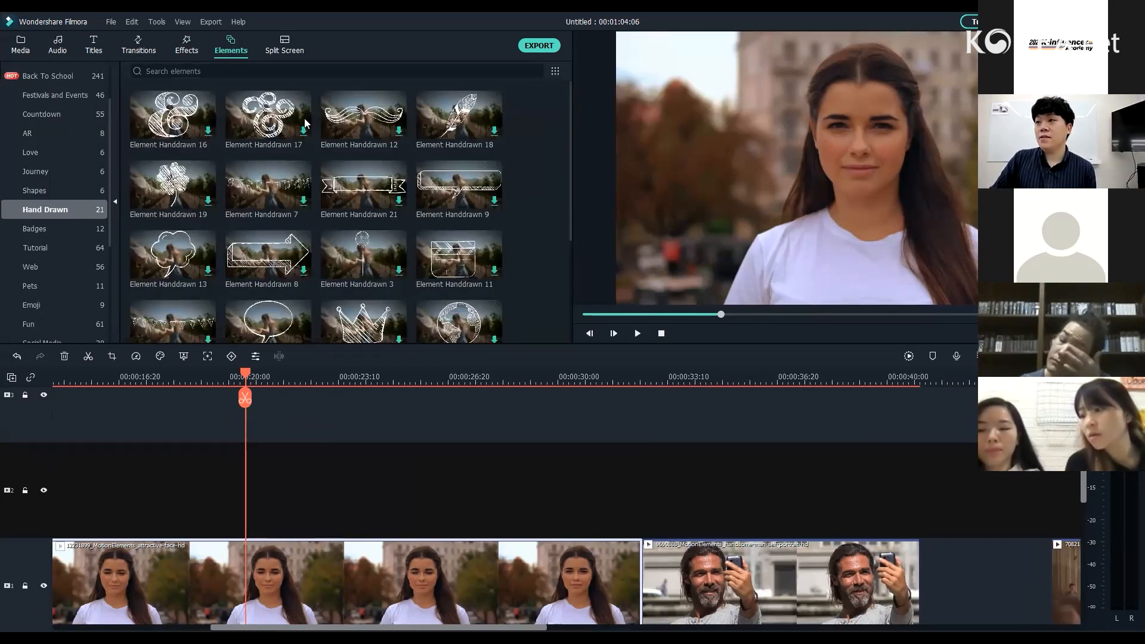
left_click(184, 43)
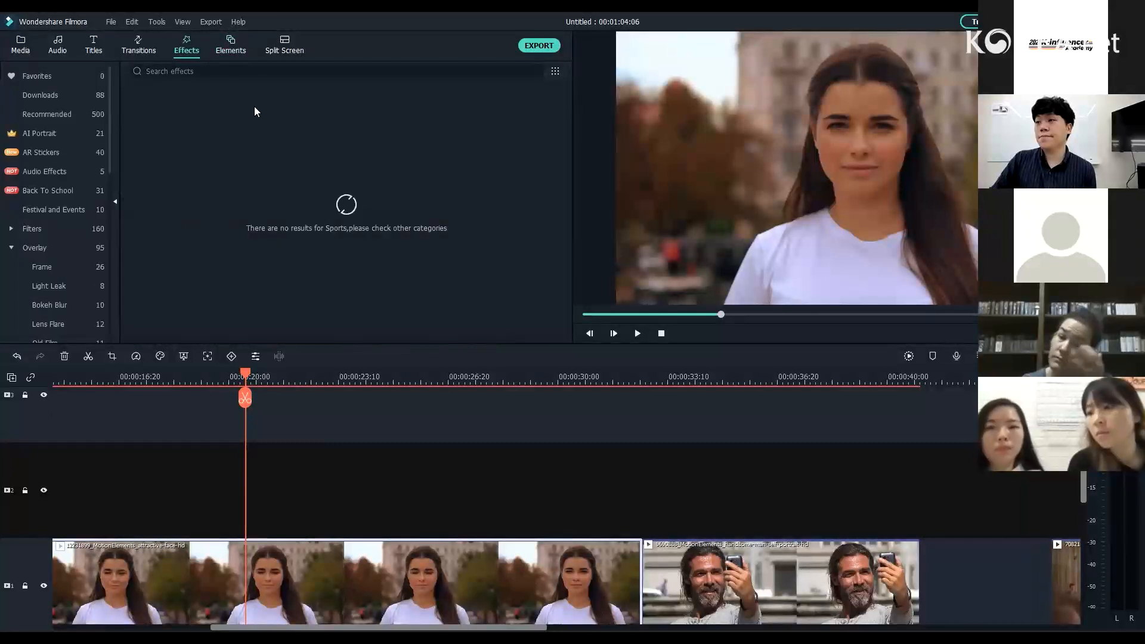
Mark Overlay 03 from the recommended effects as a favorite and show the favorite effects
left_click(72, 102)
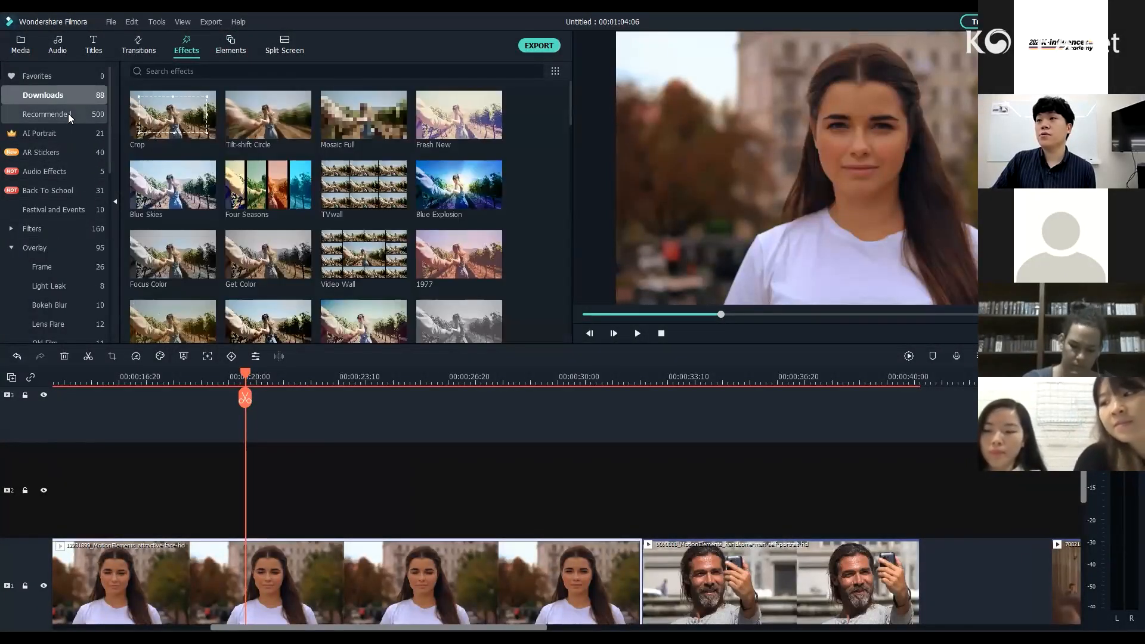
left_click(105, 119)
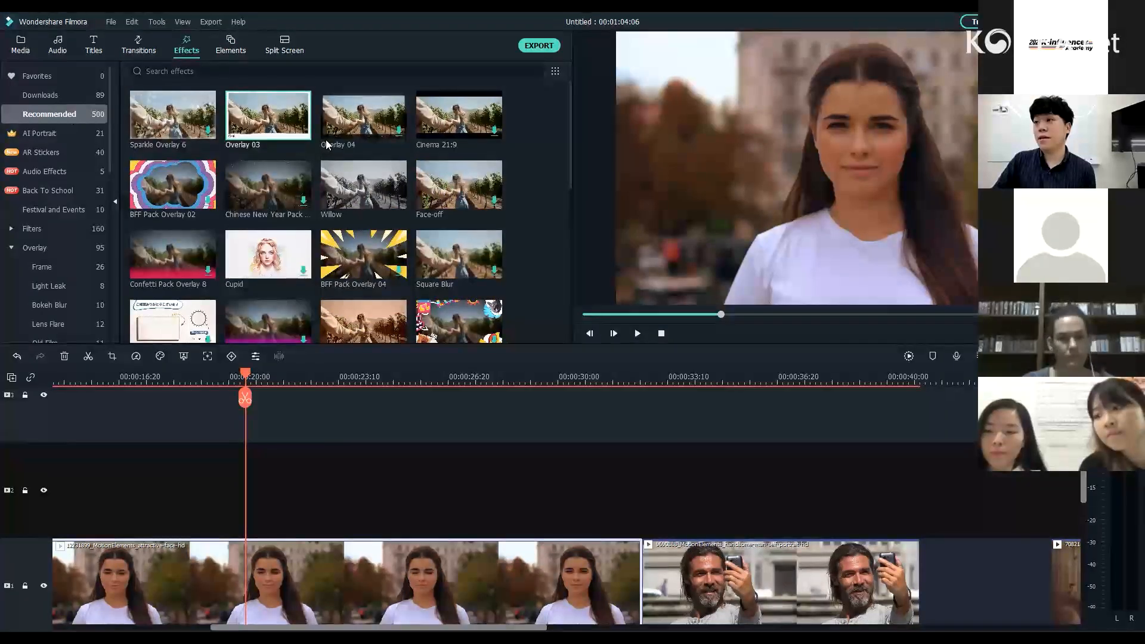
left_click(308, 98)
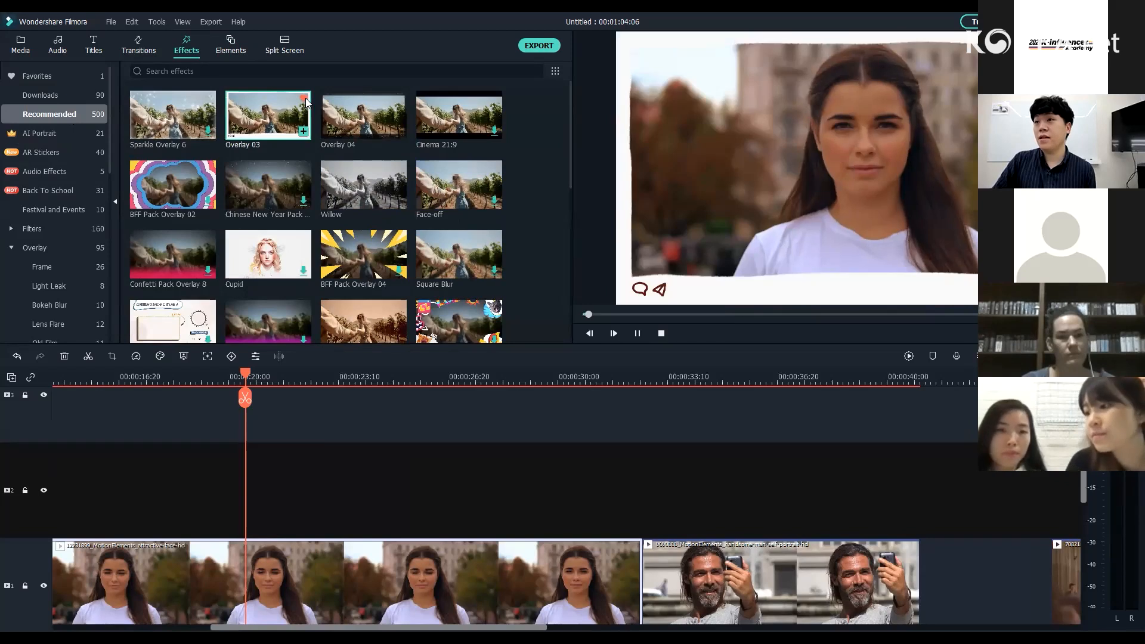
left_click(66, 75)
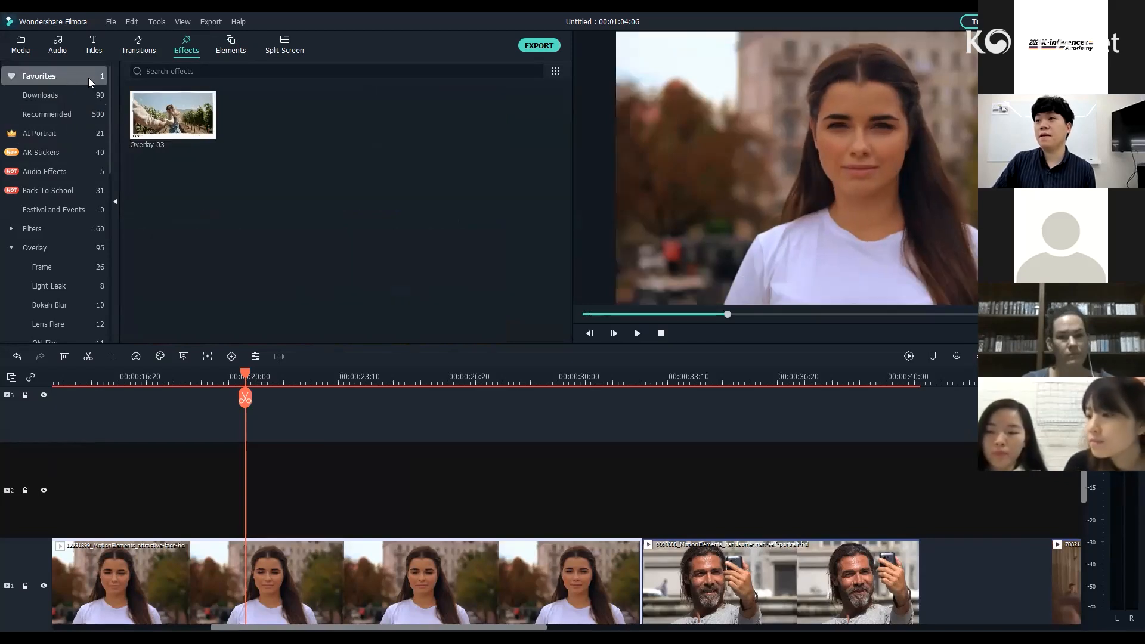
Try the favorite Overlay 03 effect on the woman's clip, undoing it together with the speech bubble's deletion and transform changes
left_click_drag(179, 116, 207, 553)
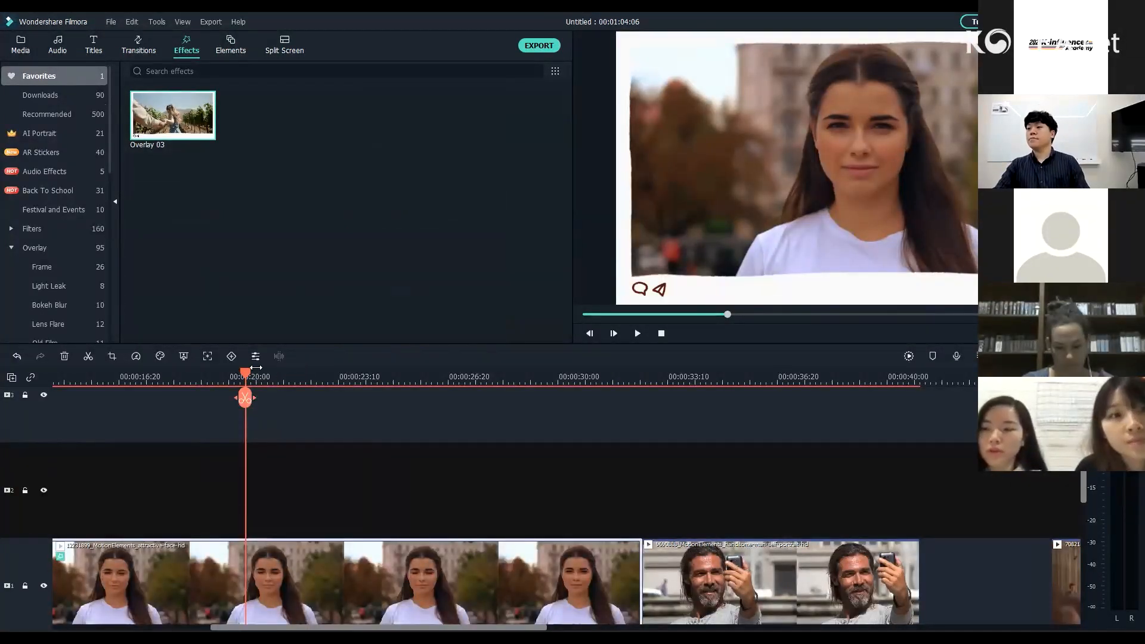
left_click(266, 373)
key("ctrl+z")
key("ctrl+z")
key("ctrl+z")
key("ctrl+z")
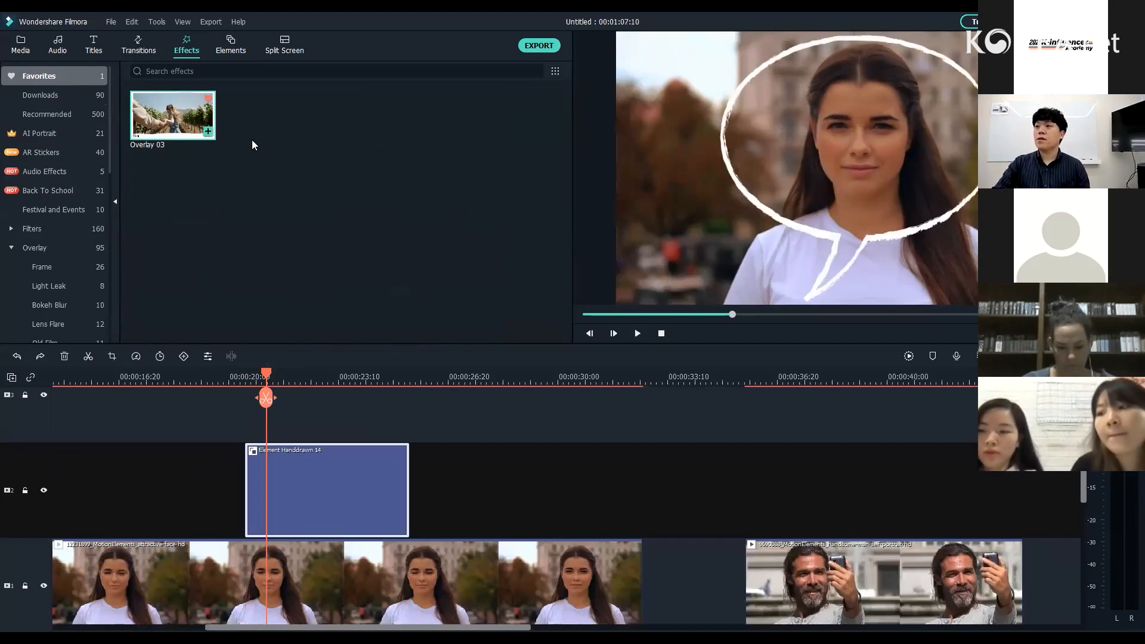
Preview Overlay 03 again and delete the clips from the timeline, including the 708213662 crowd clip, until it is empty
key("space")
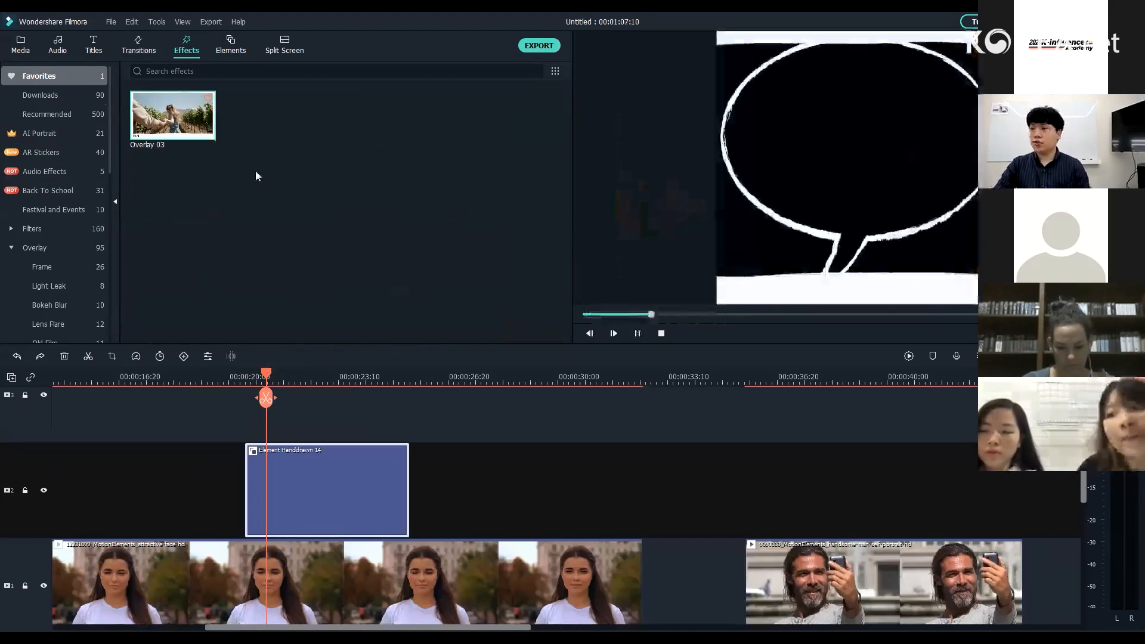
left_click(203, 128)
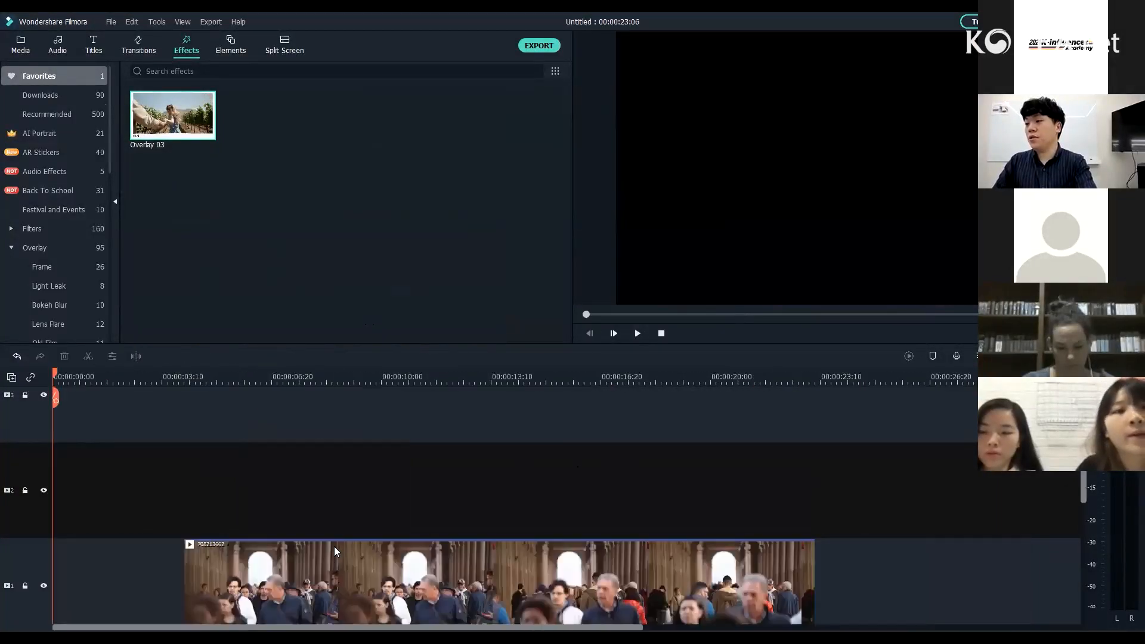
left_click(204, 616)
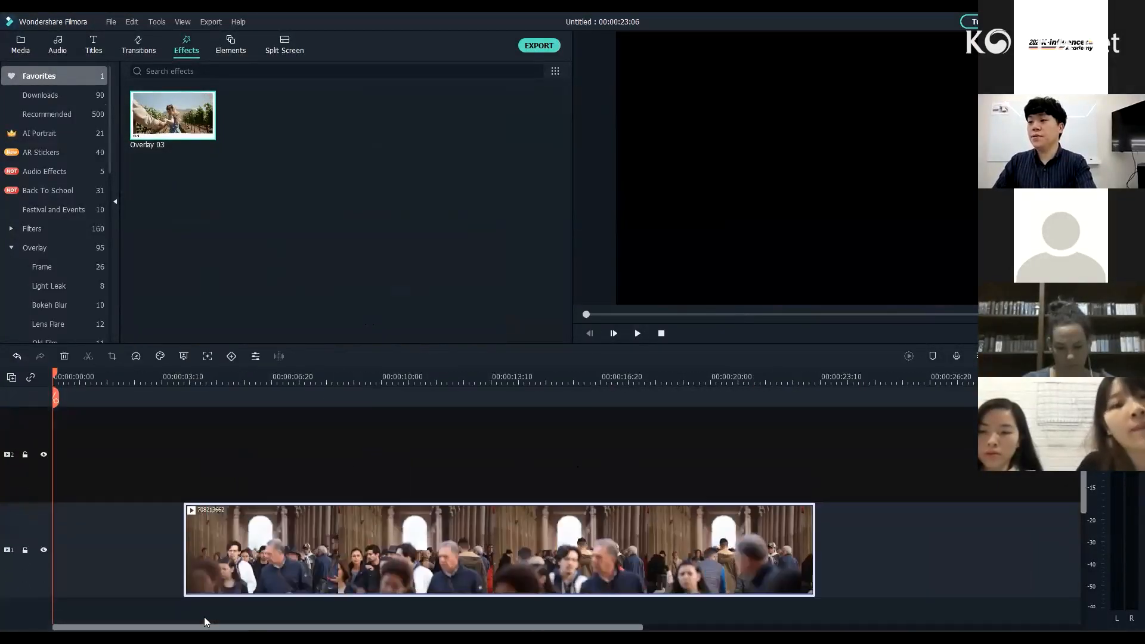
key("Delete")
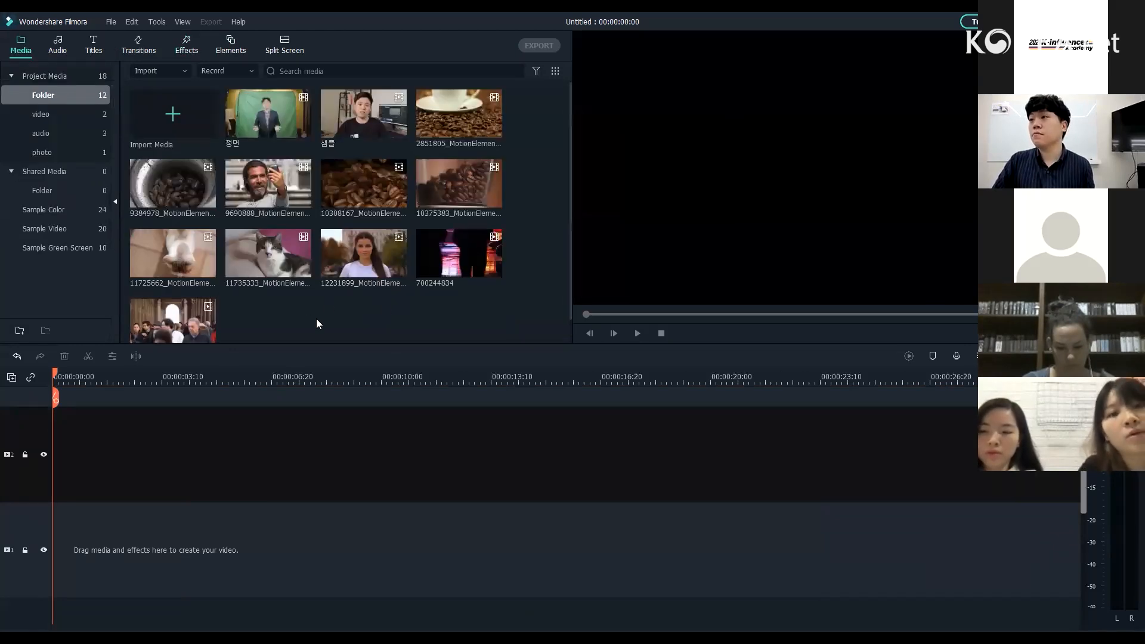
Place a shortened 2851805 coffee cup clip at the start of the first track, followed directly by the 10375383 coffee beans clip
left_click_drag(453, 130, 57, 557)
left_click_drag(257, 379, 177, 390)
left_click_drag(473, 527, 296, 527)
left_click_drag(443, 200, 320, 380)
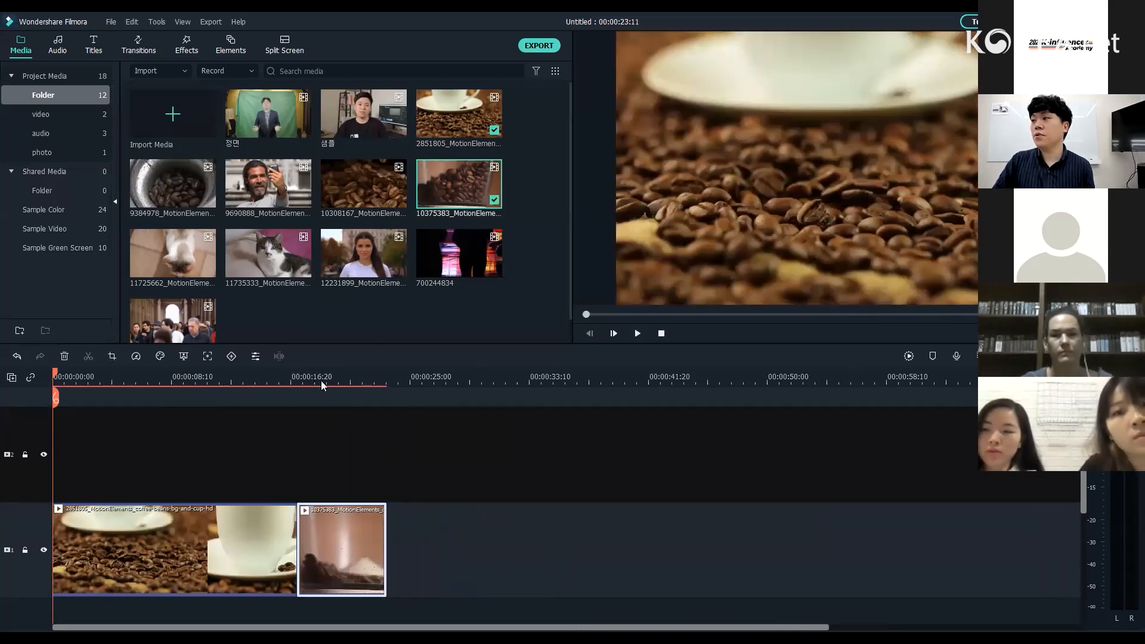
Trim the end of the coffee beans clip to 00:00:21:01 and move the playhead just before the cut between the clips
left_click(328, 379)
left_click_drag(386, 549, 353, 548)
left_click_drag(335, 377, 312, 372)
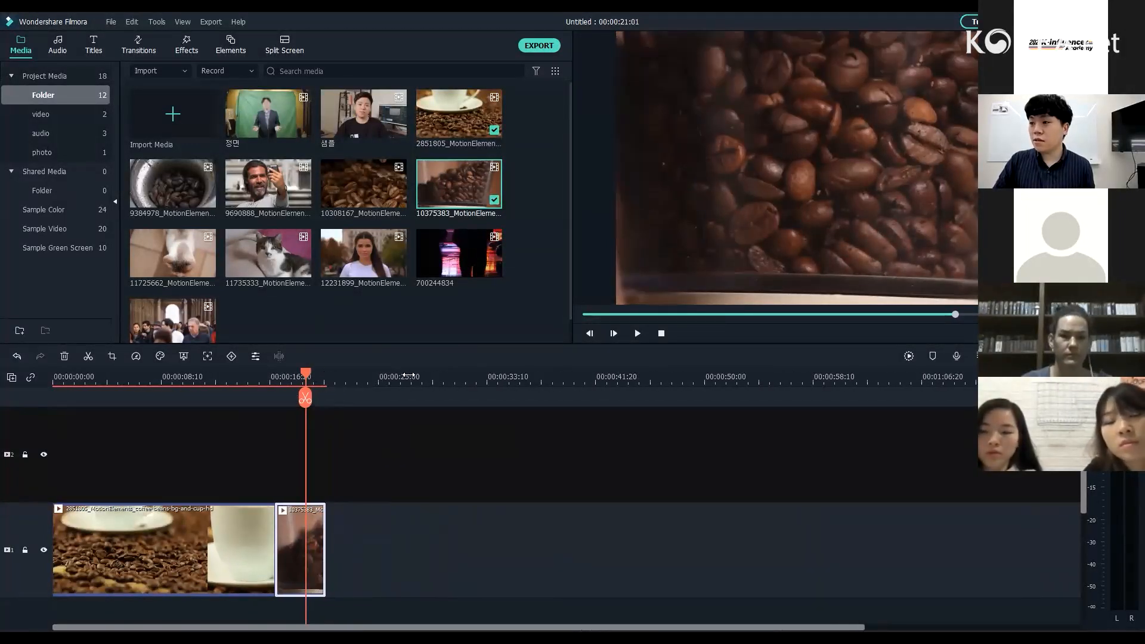
left_click_drag(408, 375, 423, 375)
left_click_drag(308, 374, 150, 386)
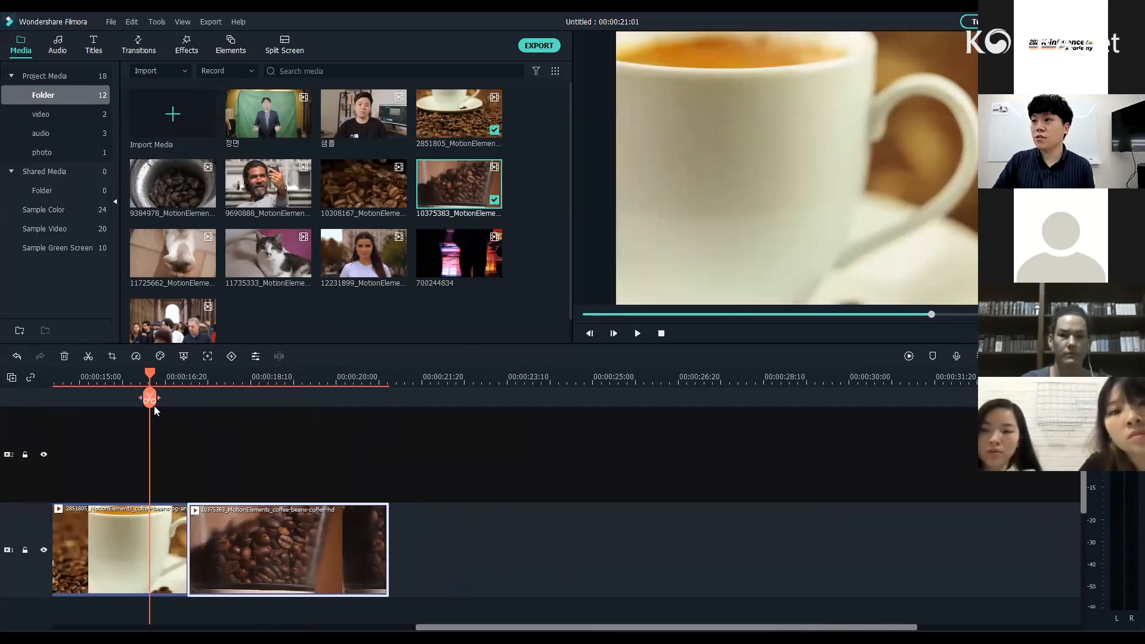
Open the transitions library and filter out the premium transitions
left_click(140, 50)
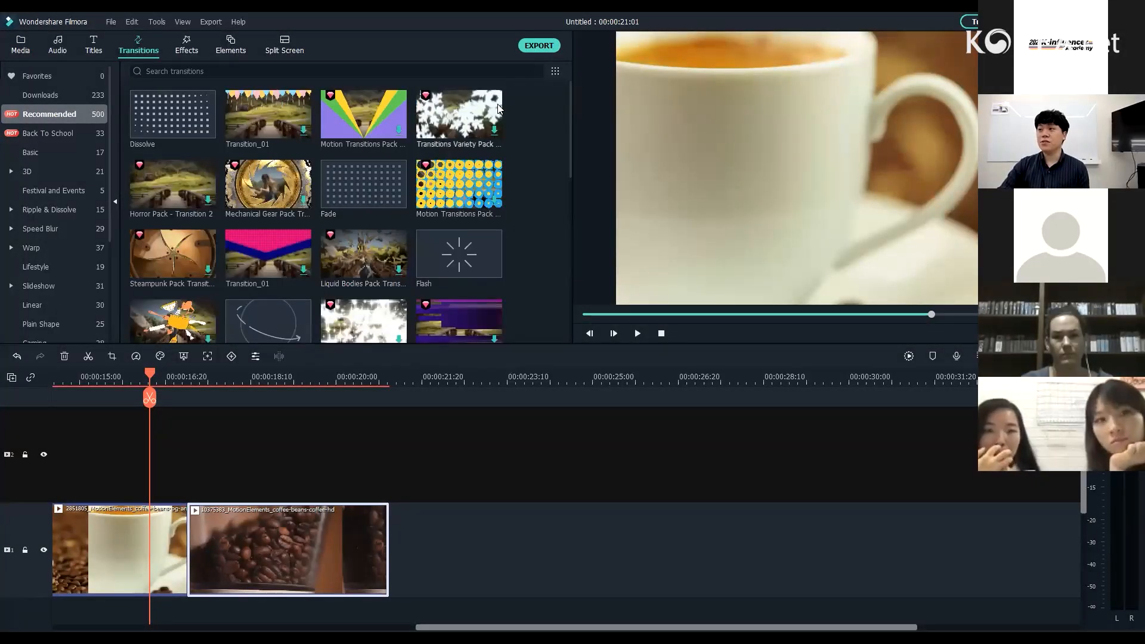
left_click(555, 72)
left_click(579, 160)
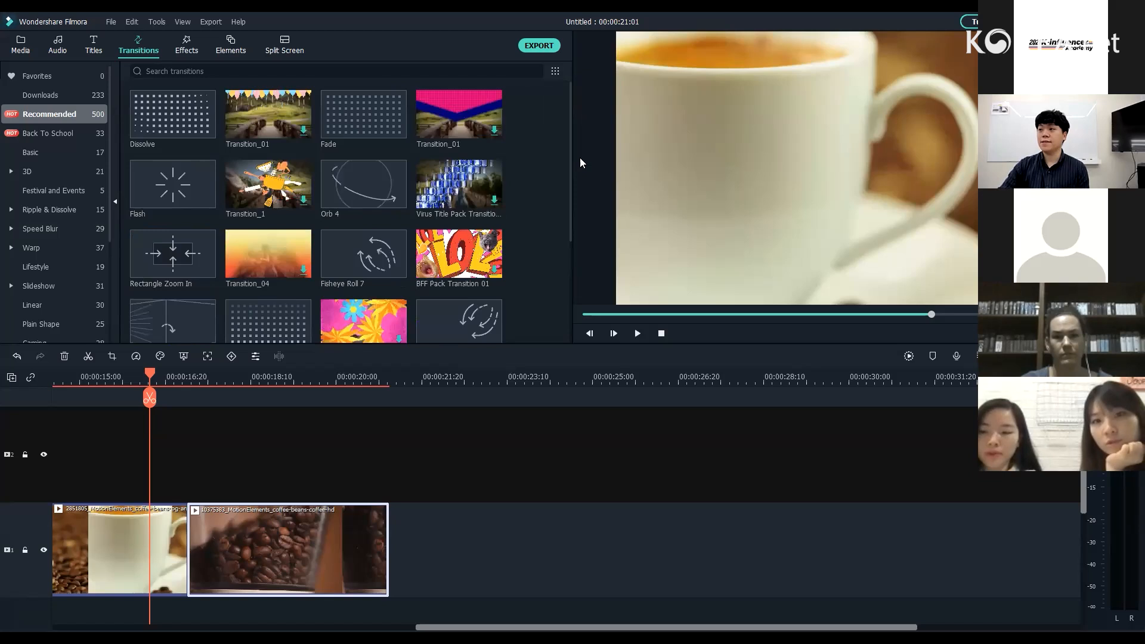
Show the Basic transitions category and enlarge the timeline scale around the cut between the coffee clips
scroll(95, 179, "down", 5)
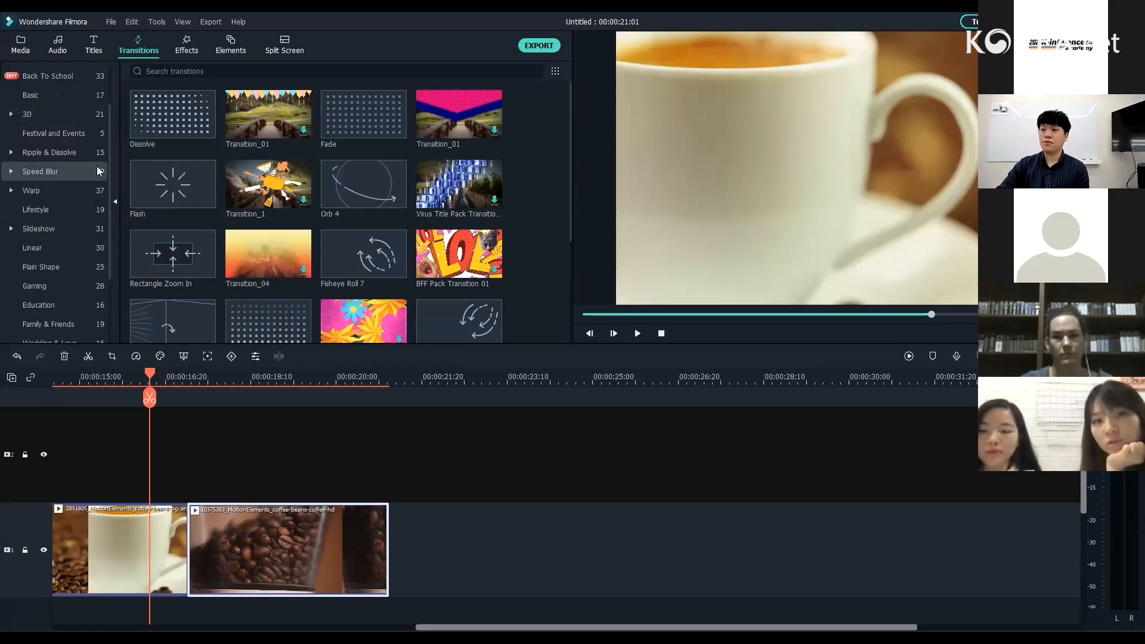
scroll(95, 192, "up", 8)
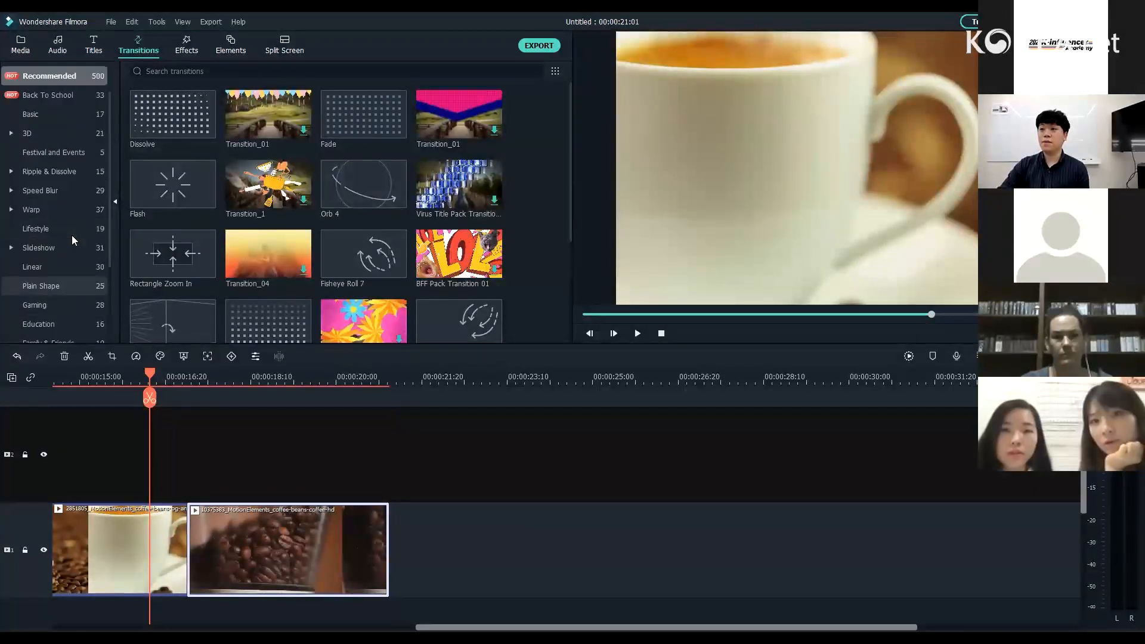
scroll(83, 185, "down", 2)
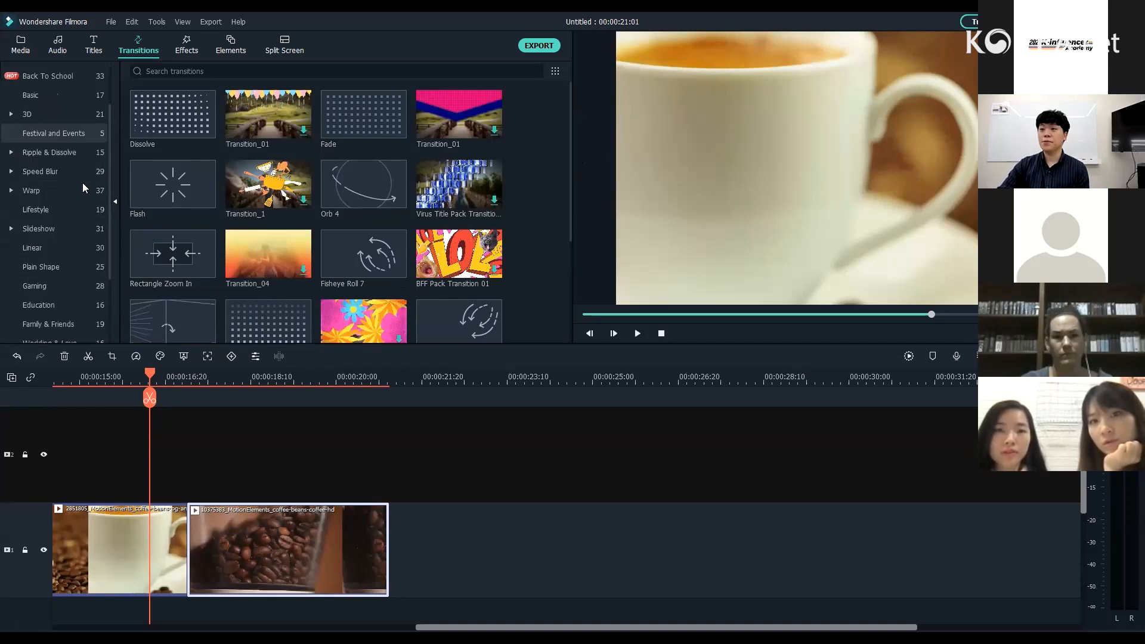
scroll(77, 196, "up", 2)
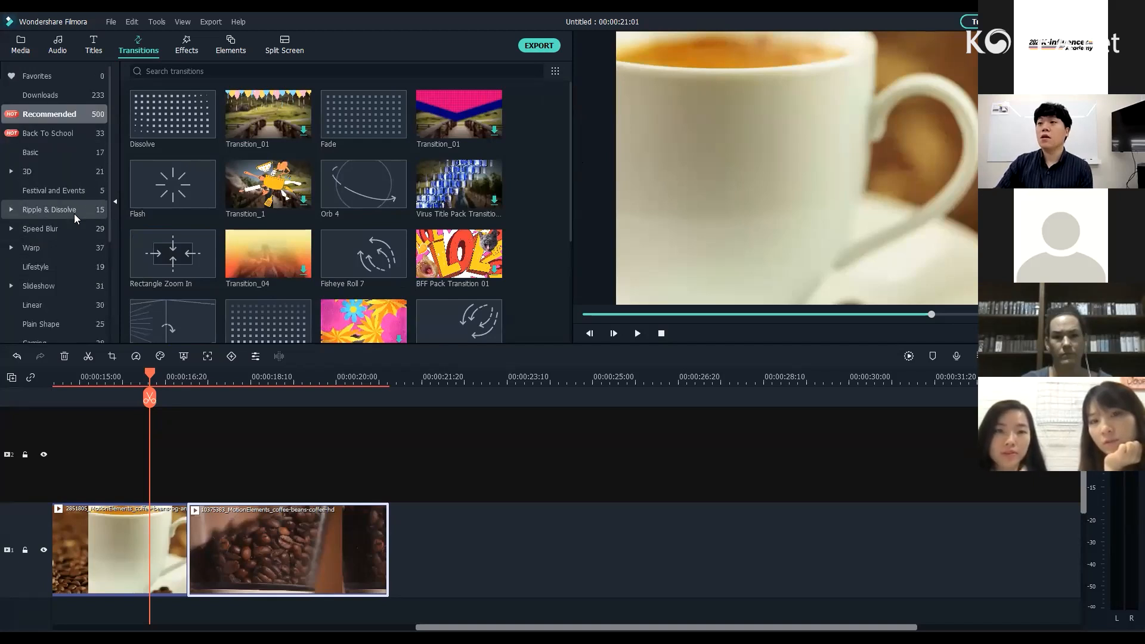
left_click(77, 152)
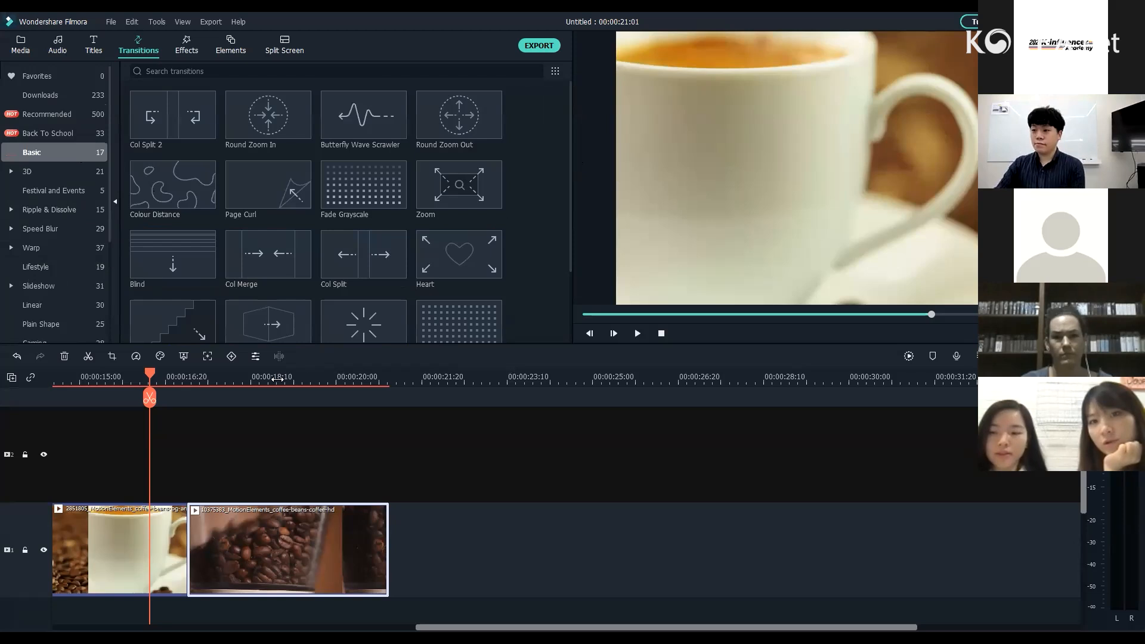
left_click_drag(277, 380, 359, 377)
scroll(353, 262, "down", 3)
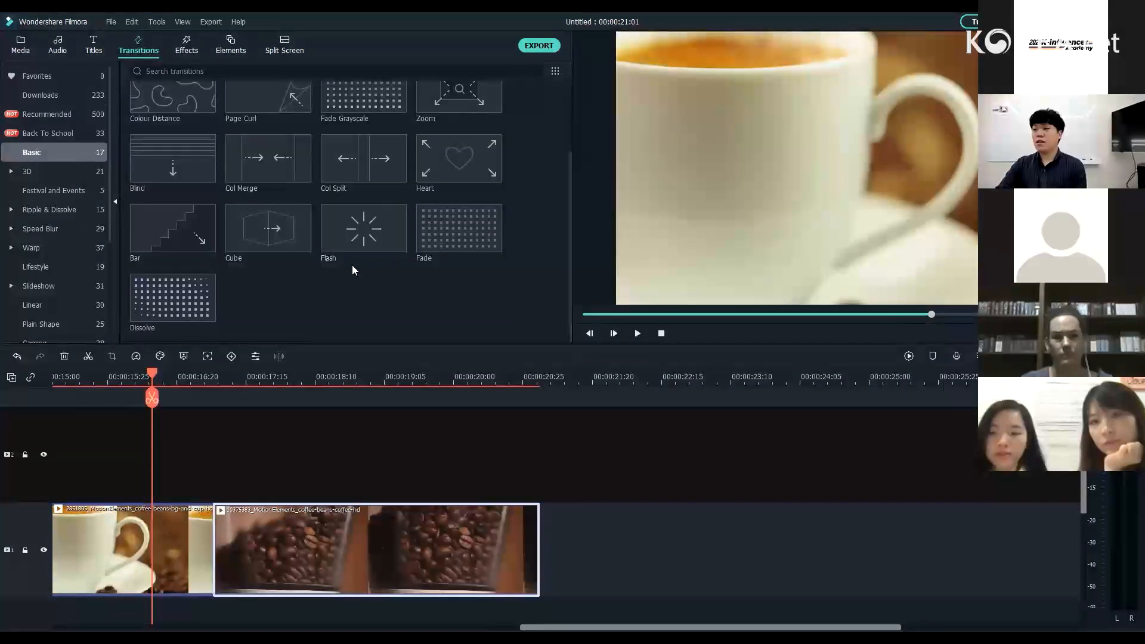
Preview the Dissolve transition from the Basic category
mouse_move(213, 320)
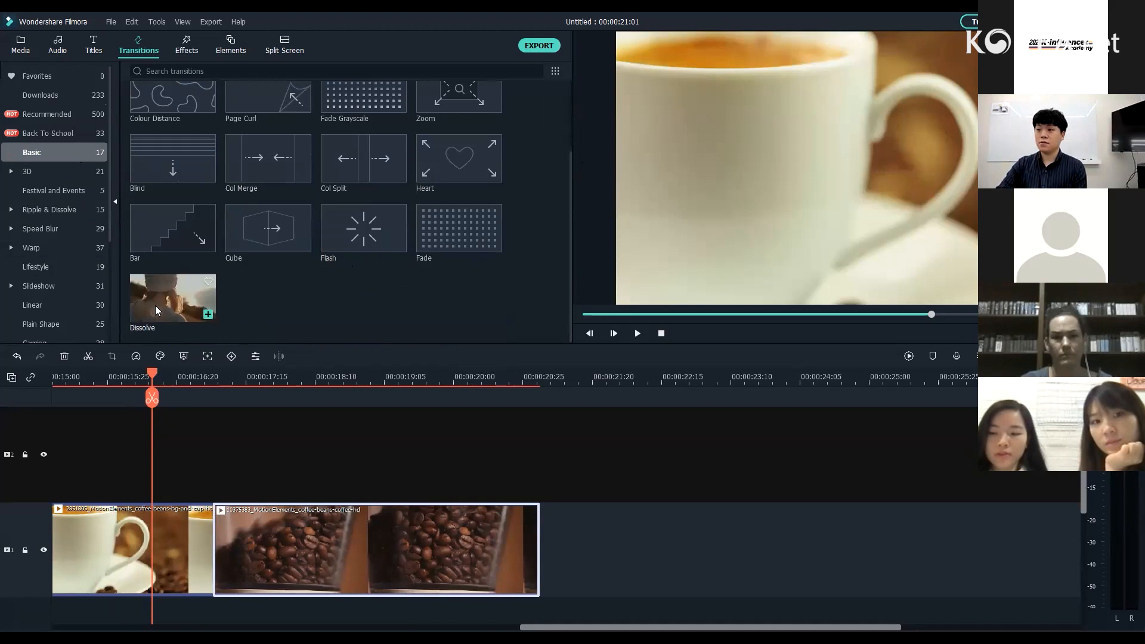
left_click(183, 296)
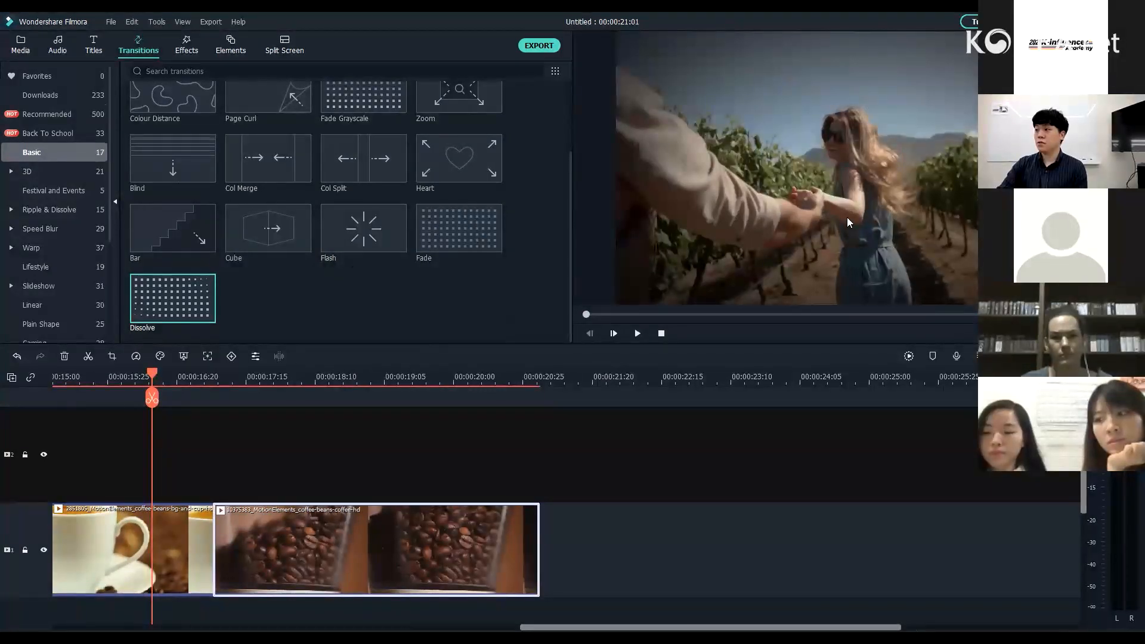
left_click(279, 322)
left_click(183, 305)
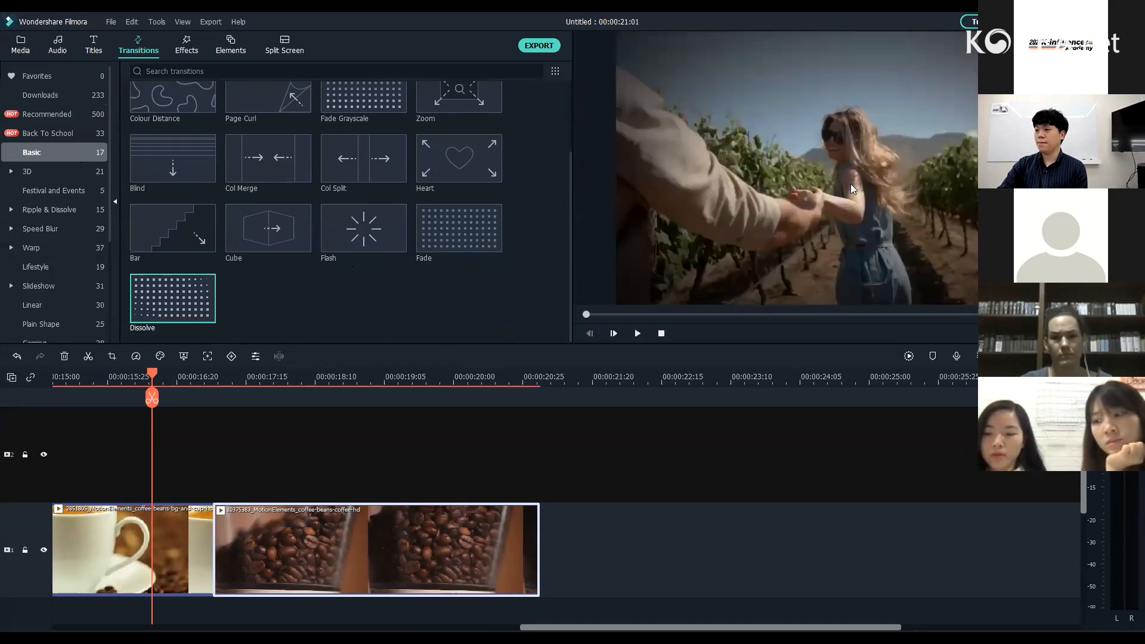
left_click(256, 305)
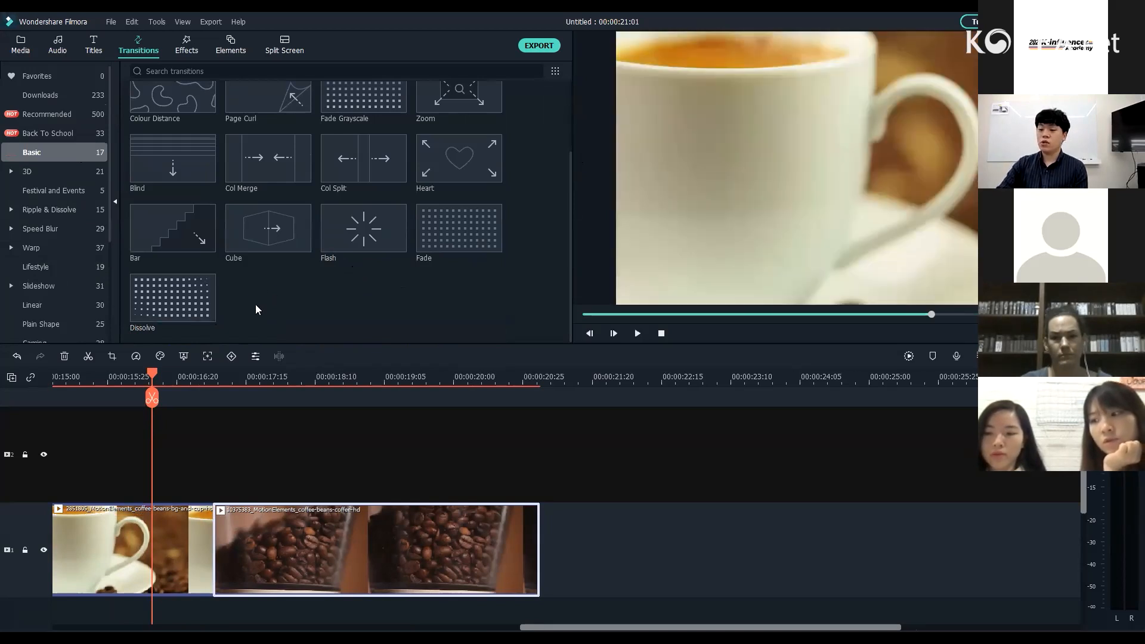
Add the Dissolve transition at the cut between the coffee cup and coffee beans clips and play it through
left_click_drag(192, 314, 196, 535)
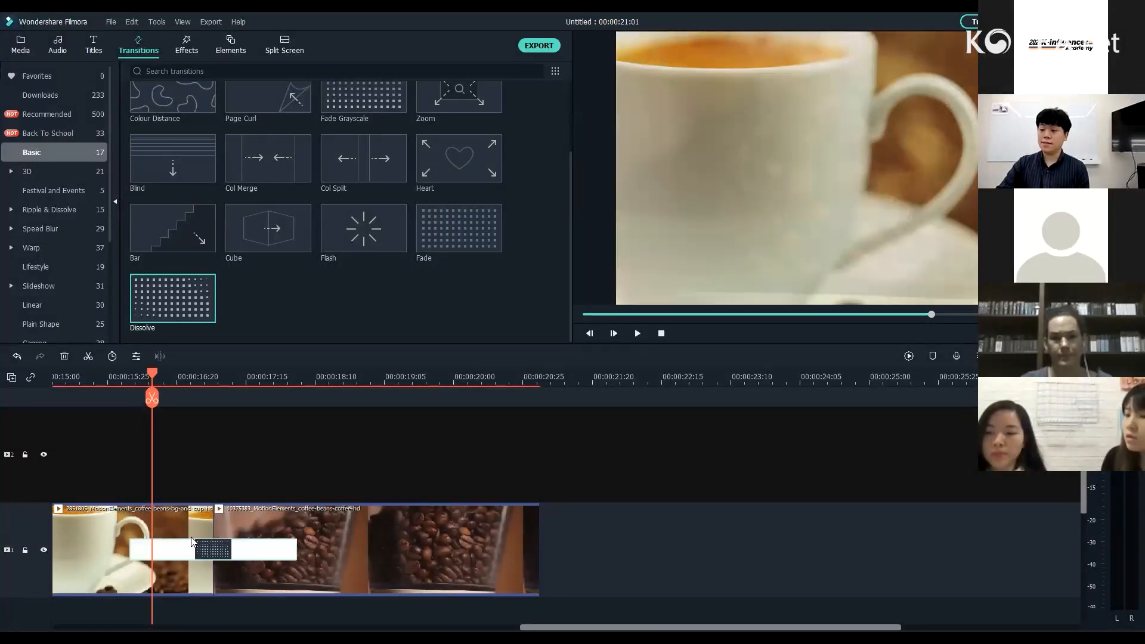
left_click_drag(152, 397, 140, 396)
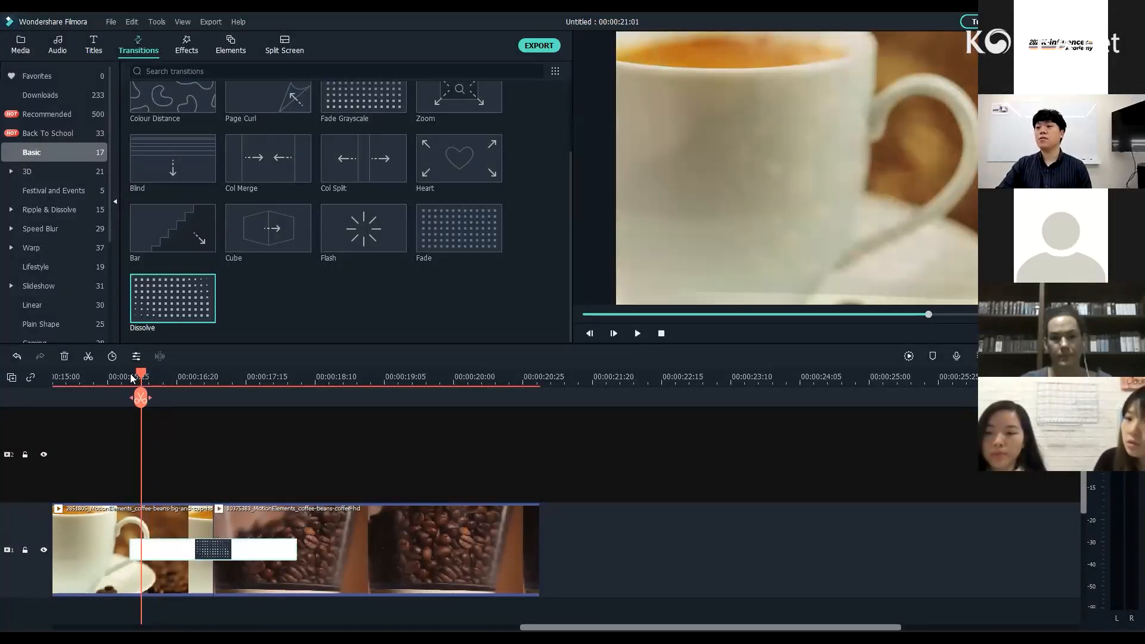
left_click(113, 377)
key("space")
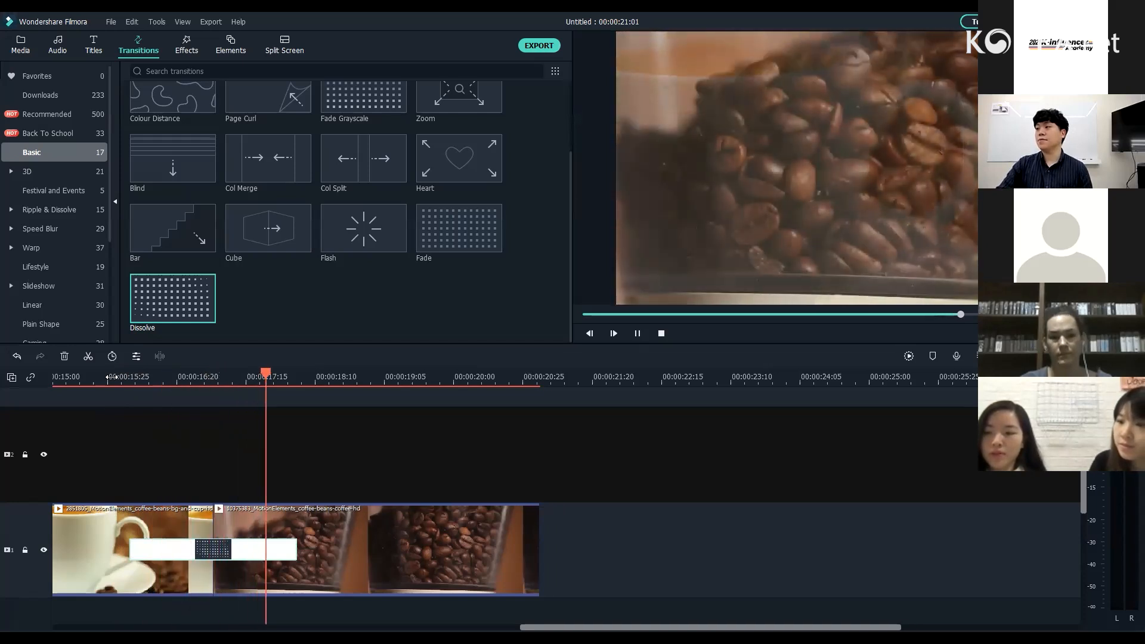
left_click_drag(143, 378, 263, 383)
Set the Dissolve transition's duration to 00:00:01:00
double_click(211, 554)
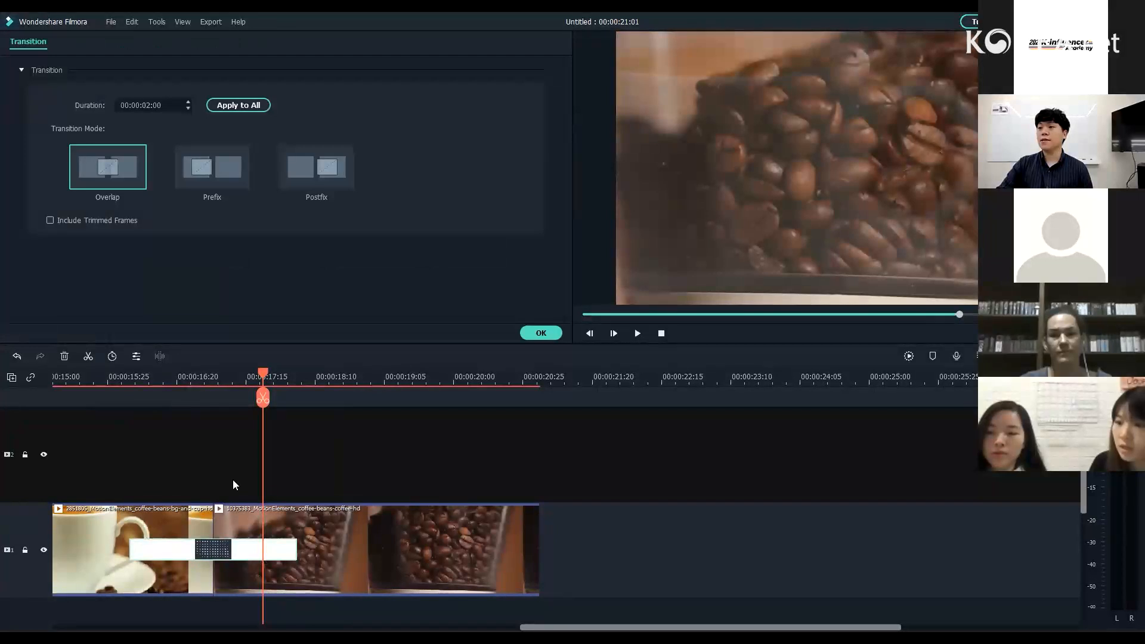
left_click(154, 105)
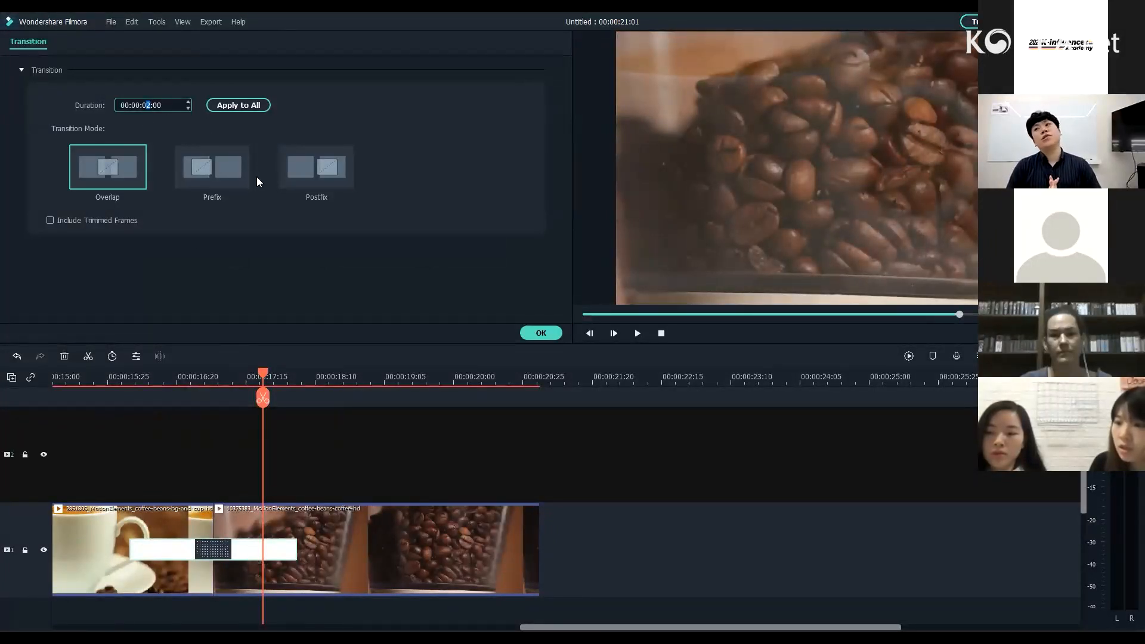
type("1")
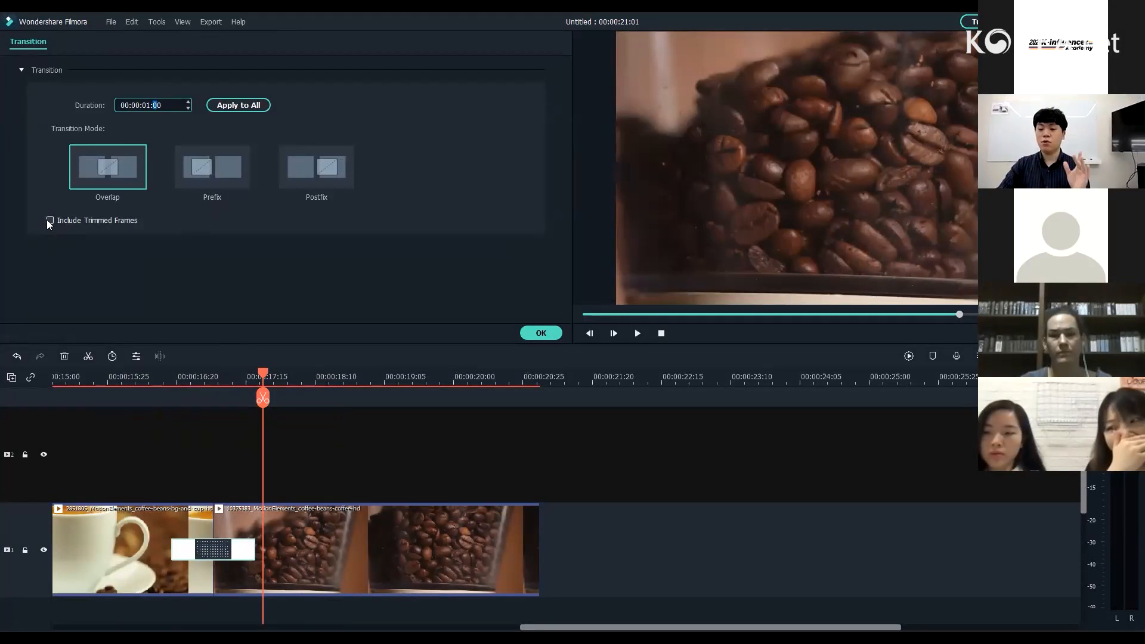
left_click(540, 333)
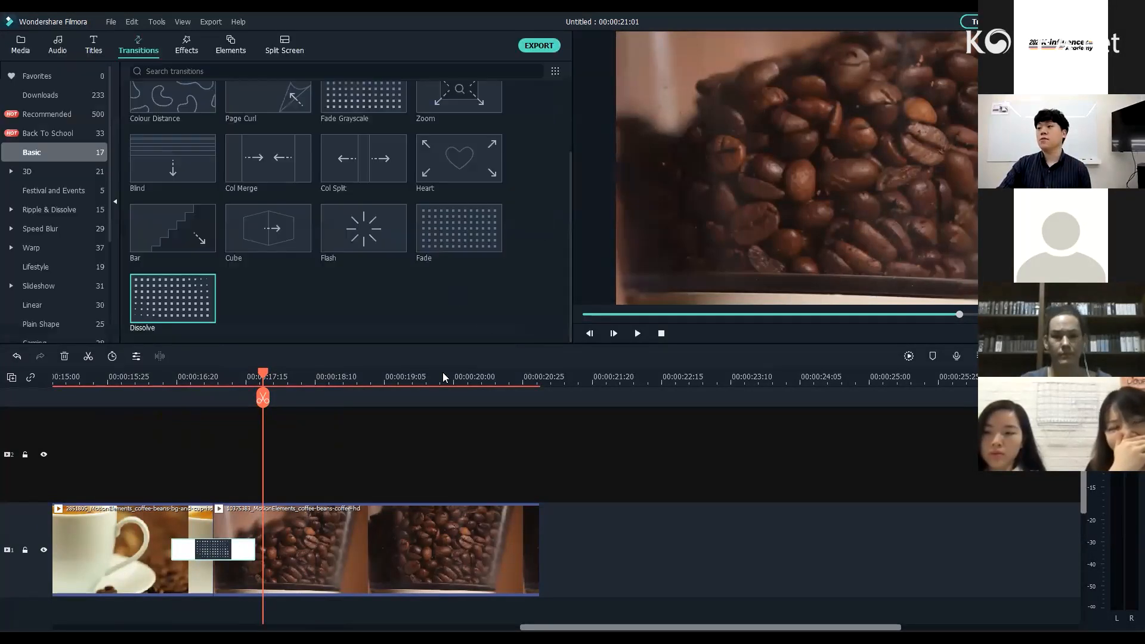
Play the shortened Dissolve transition from just before the cut, then return the playhead there
left_click(139, 385)
key("space")
left_click(148, 376)
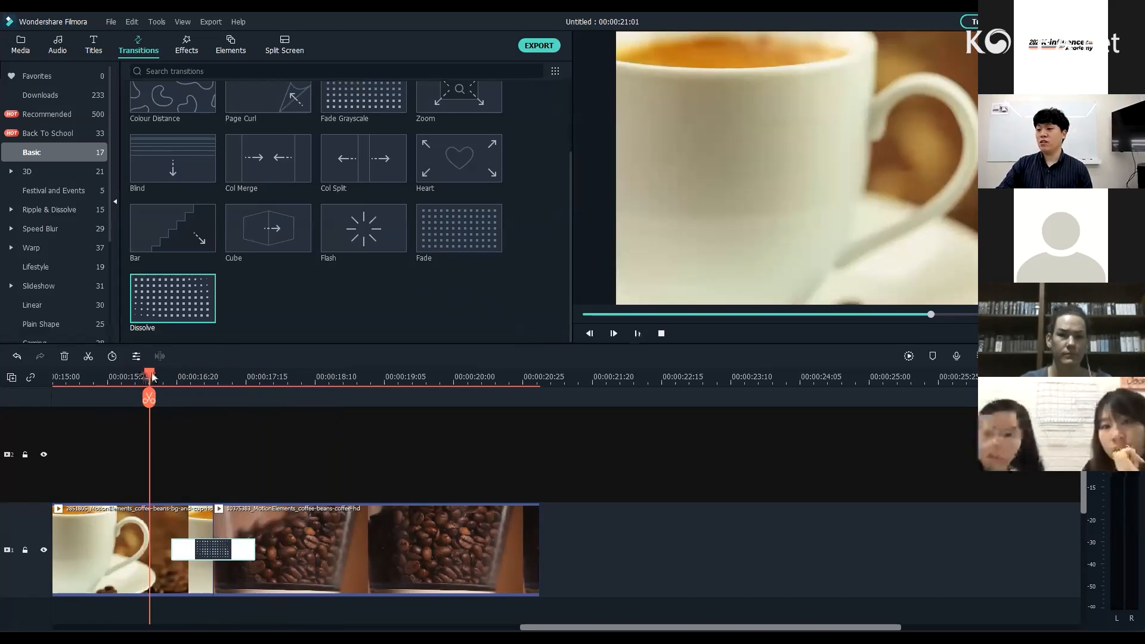
key("space")
Replace the Dissolve transition between the coffee clips with Page Curl and play it through
scroll(237, 170, "up", 2)
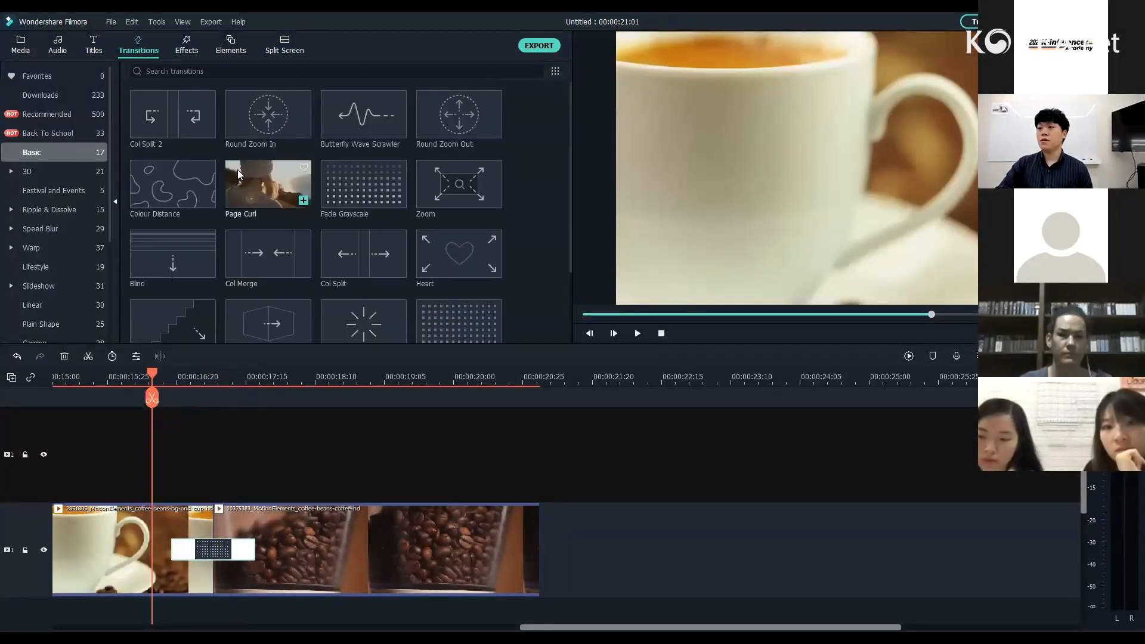
left_click_drag(261, 199, 191, 536)
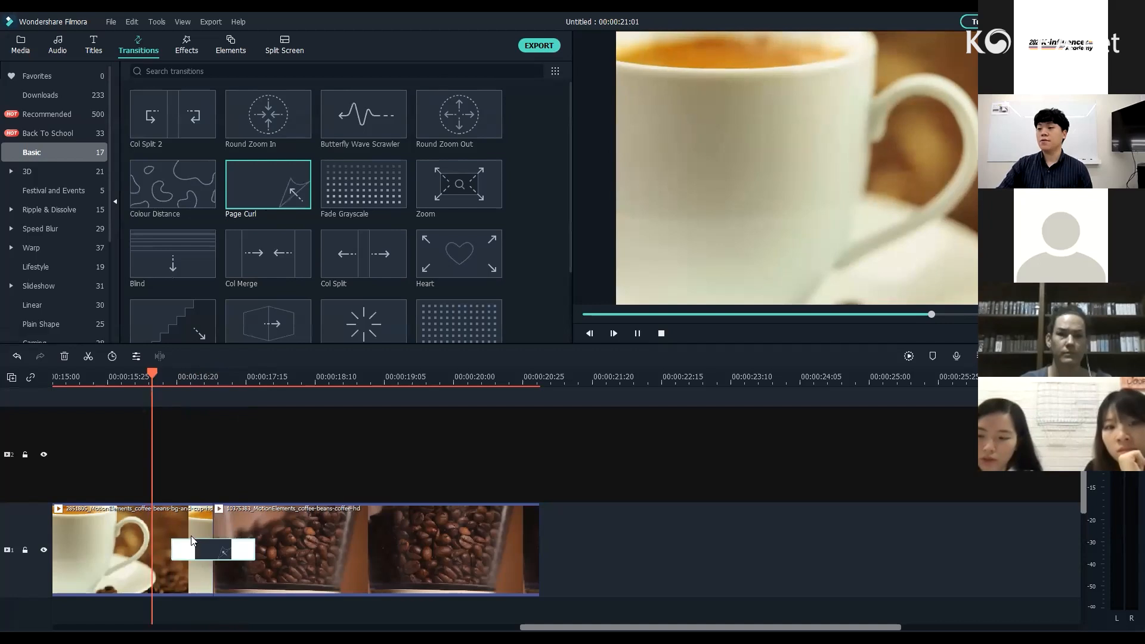
key("space")
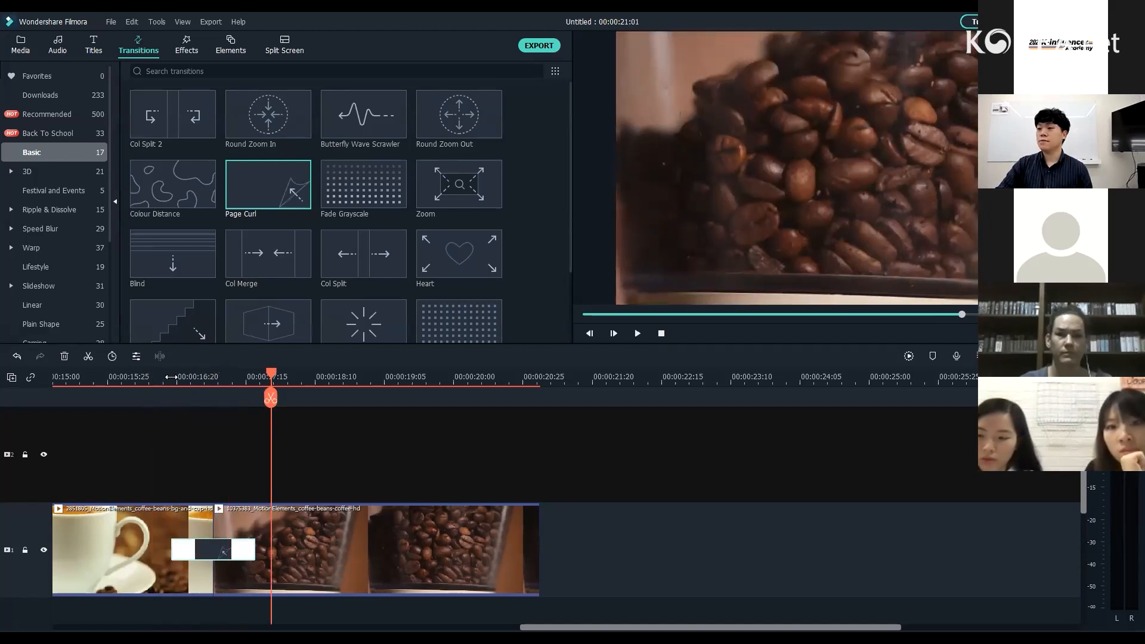
Replace the transition between the coffee cup and coffee beans clips with Whirl 10 from the Morph group and preview it
left_click(172, 377)
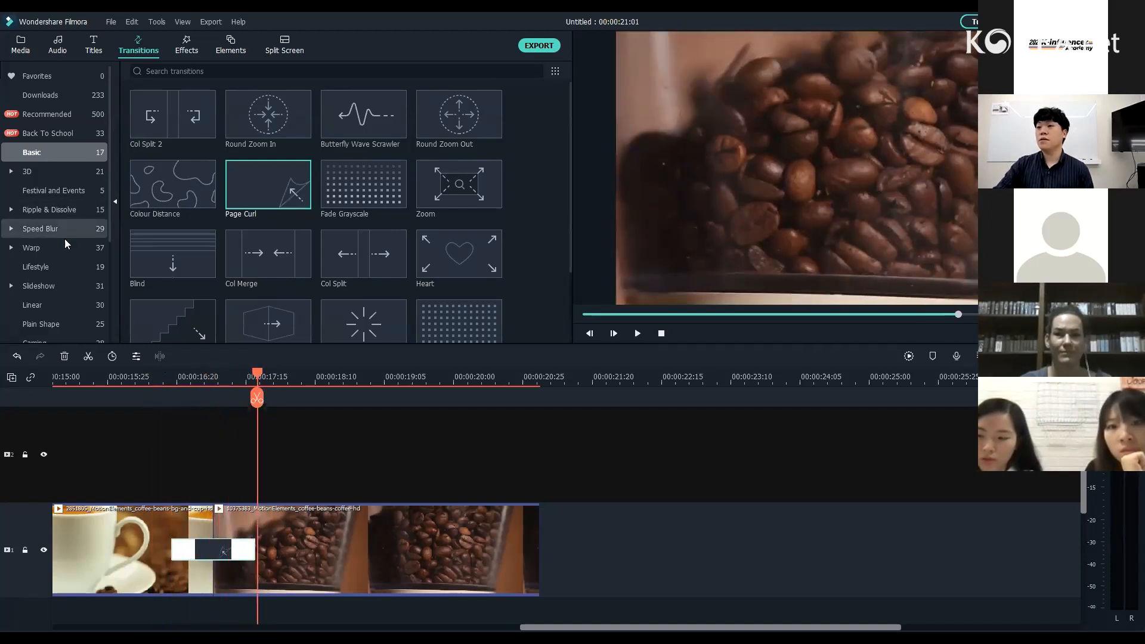
left_click(61, 242)
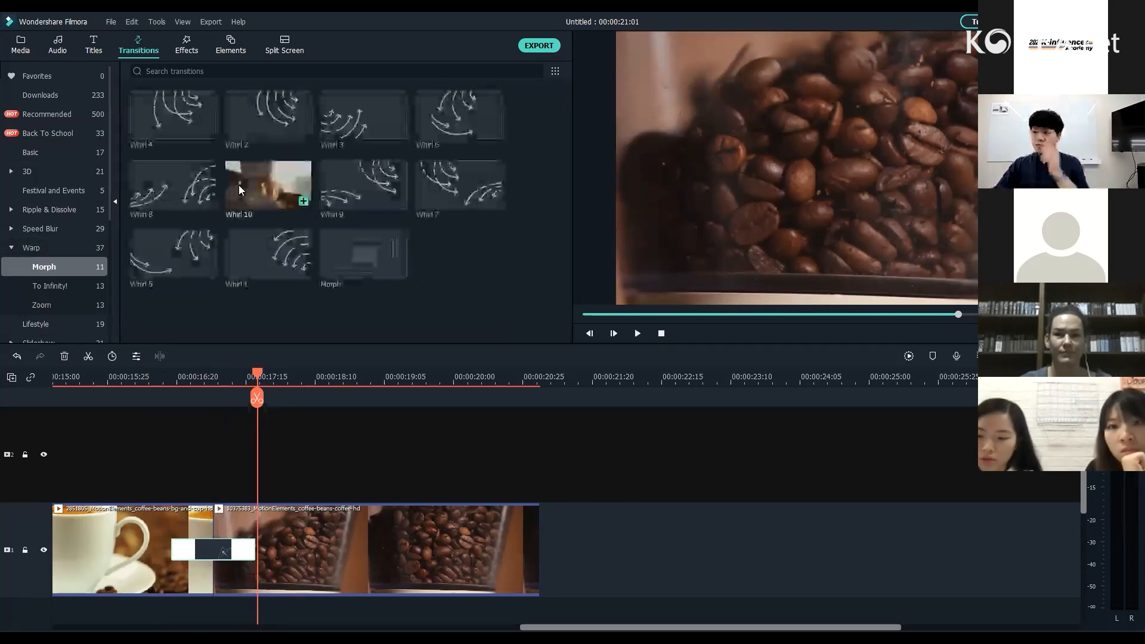
left_click_drag(268, 191, 205, 556)
left_click(152, 382)
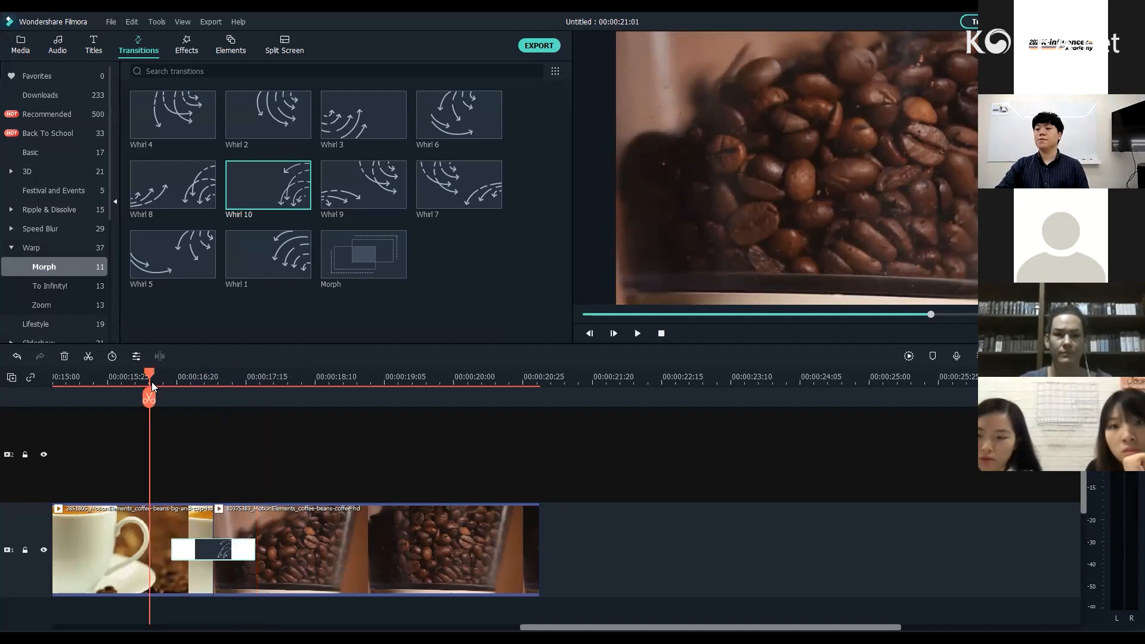
key("space")
left_click(151, 380)
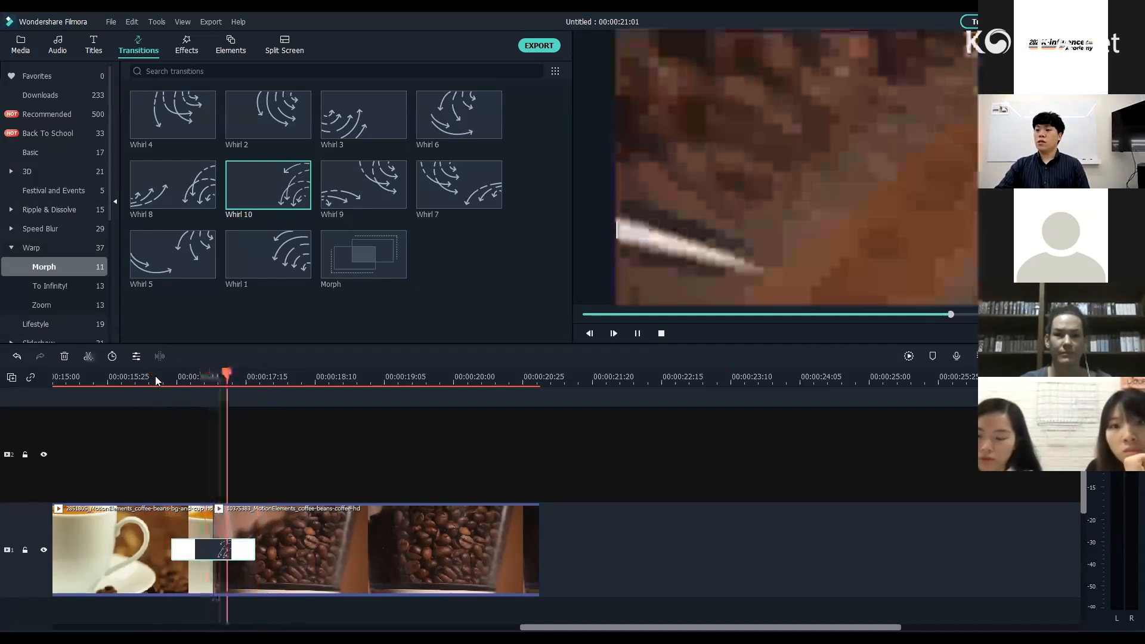
key("space")
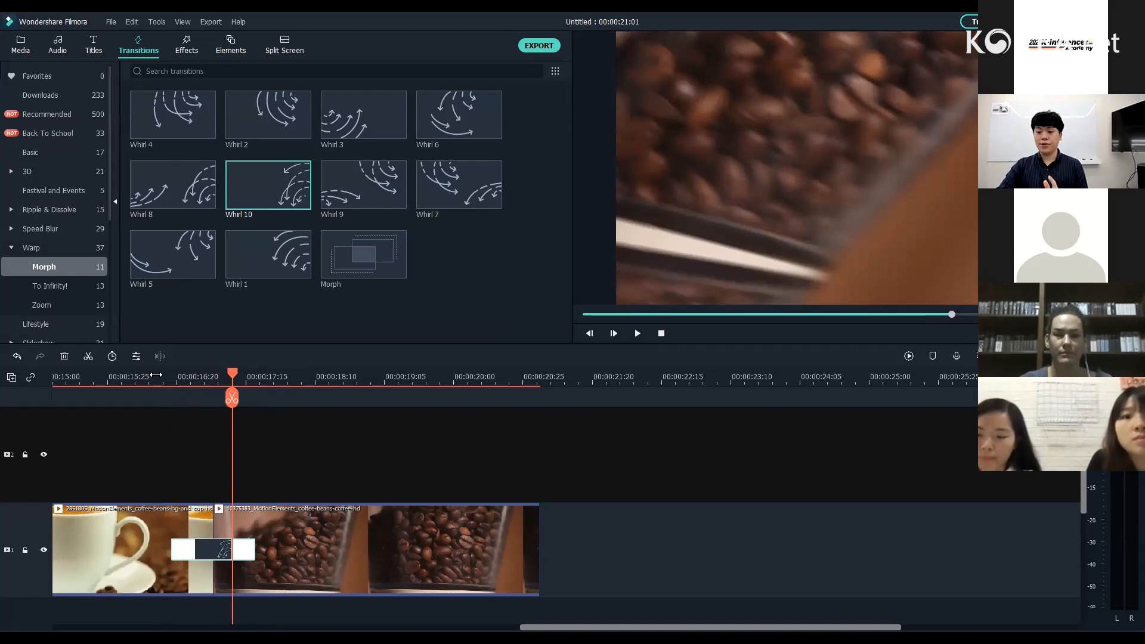
left_click_drag(219, 380, 181, 378)
key("space")
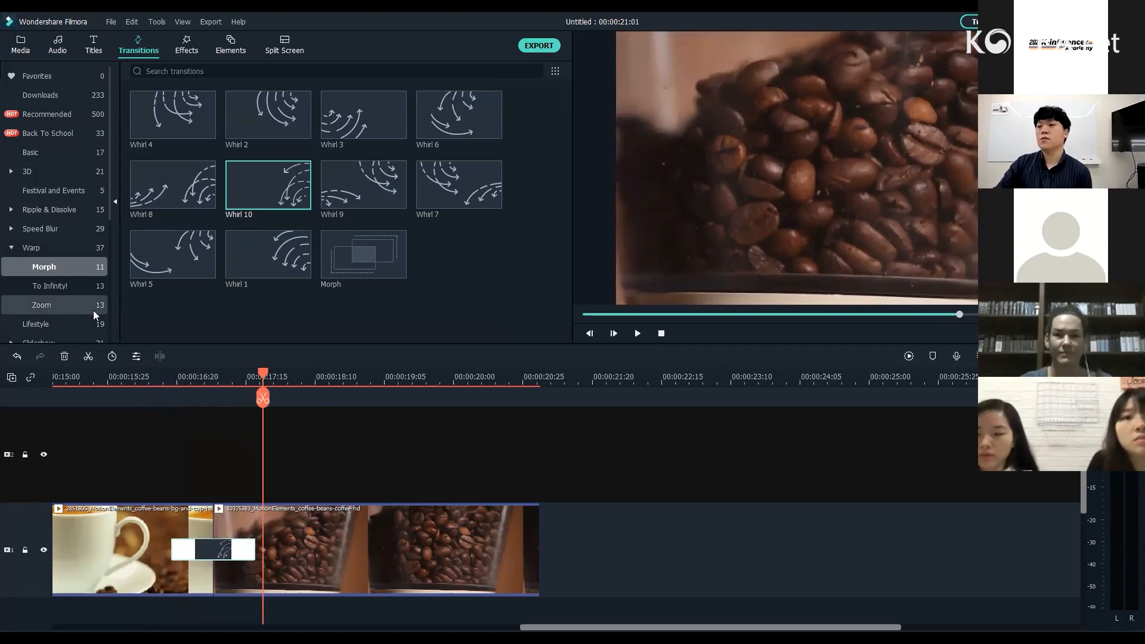
Replace the transition between the two clips with Shift Zoom 3 from the Warp Zoom group and play it
left_click(93, 308)
left_click(253, 191)
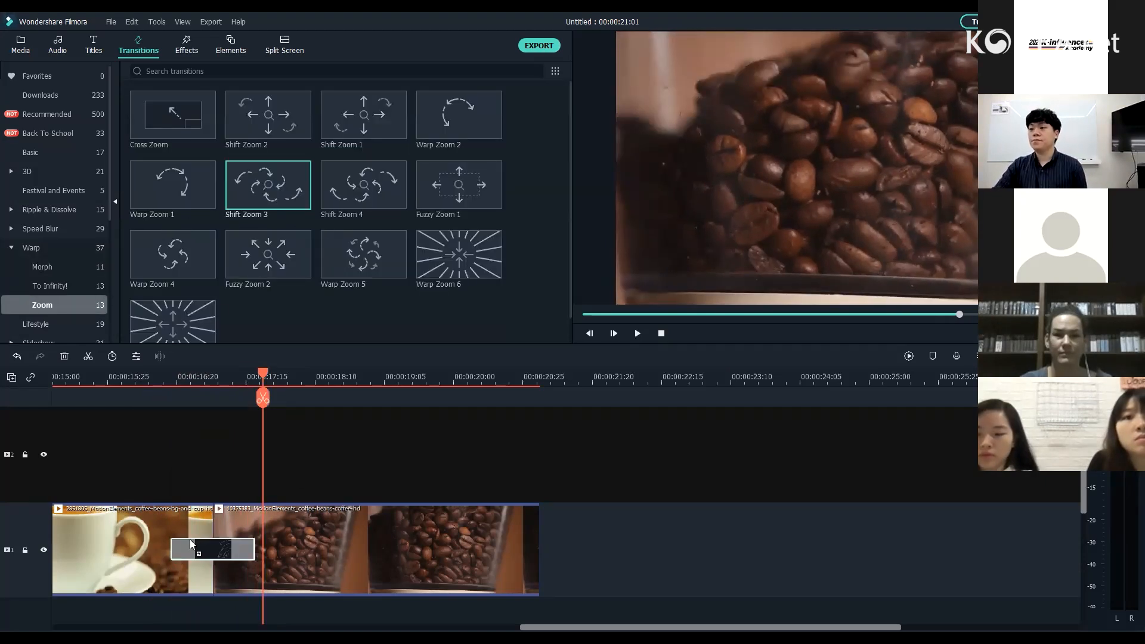
left_click(148, 377)
key("space")
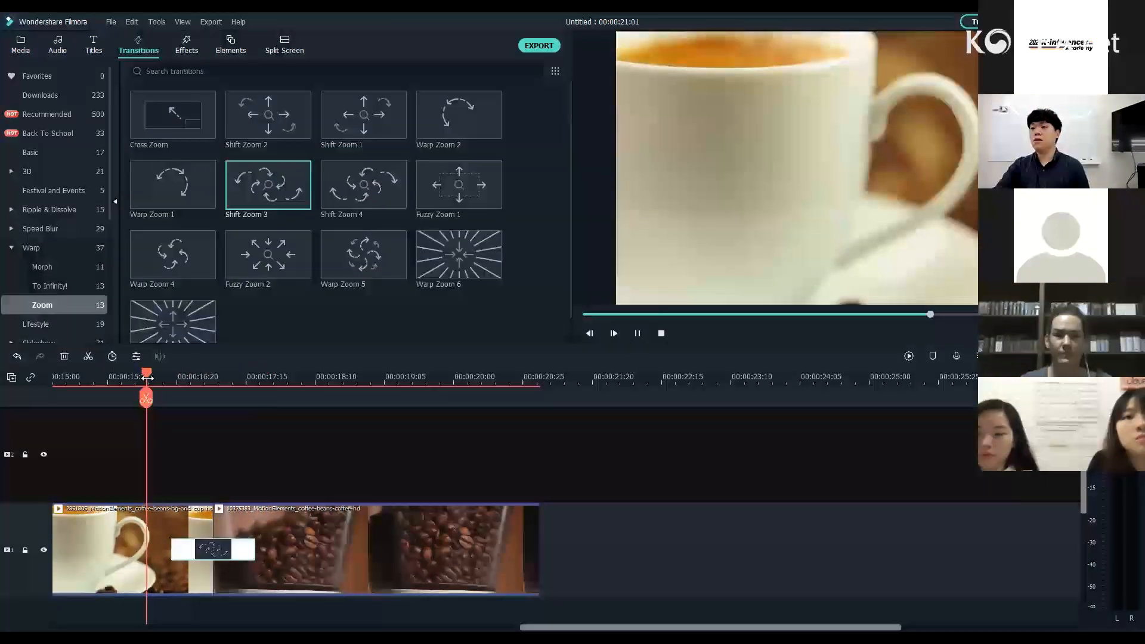
key("space")
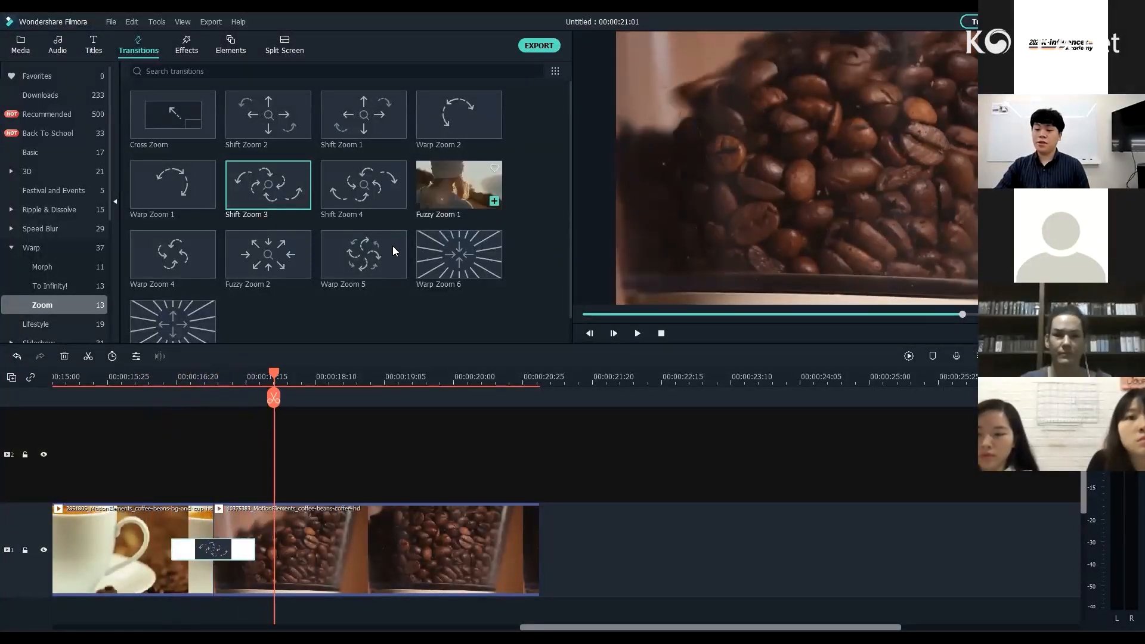
Replay the Shift Zoom 3 transition several times and scrub through its first half on the timeline
scroll(370, 280, "down", 1)
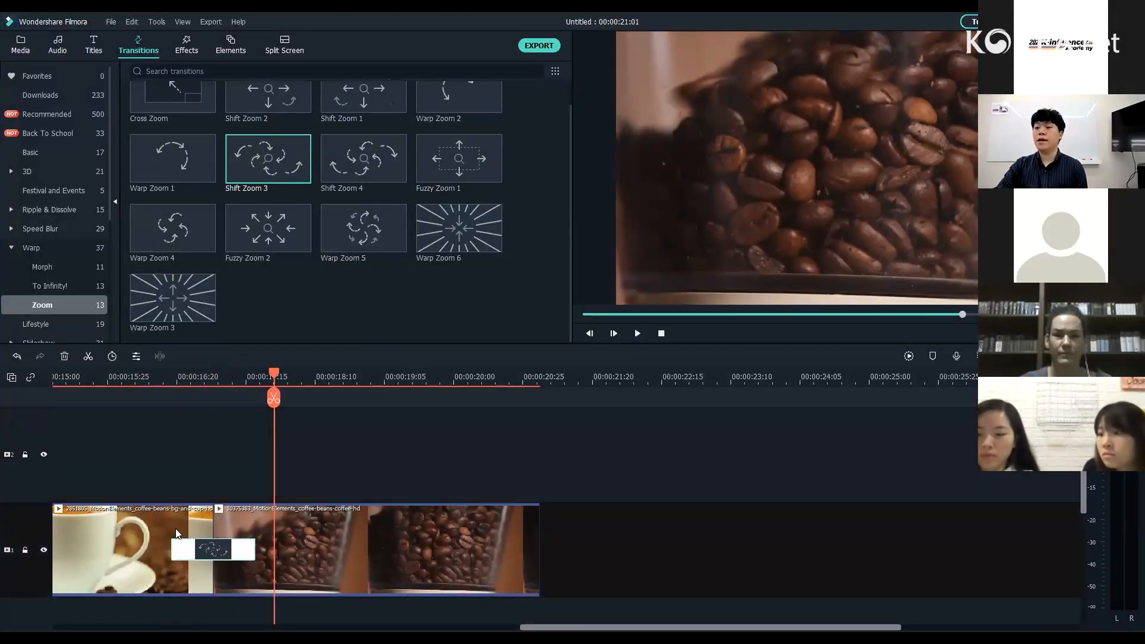
scroll(253, 614, "down", 2)
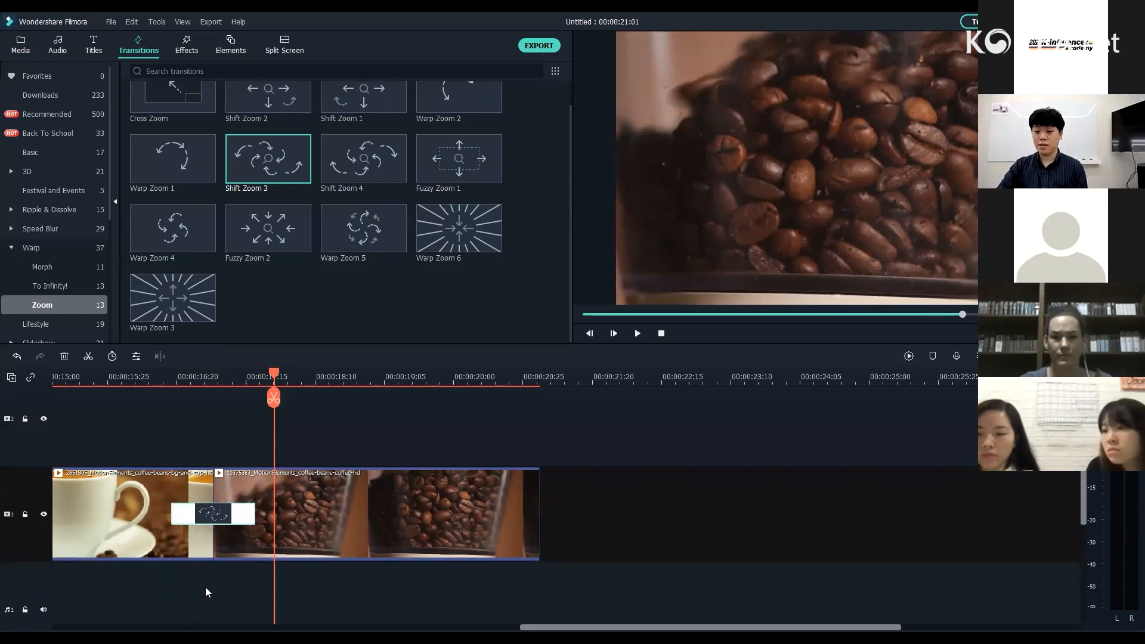
left_click_drag(271, 380, 156, 378)
key("space")
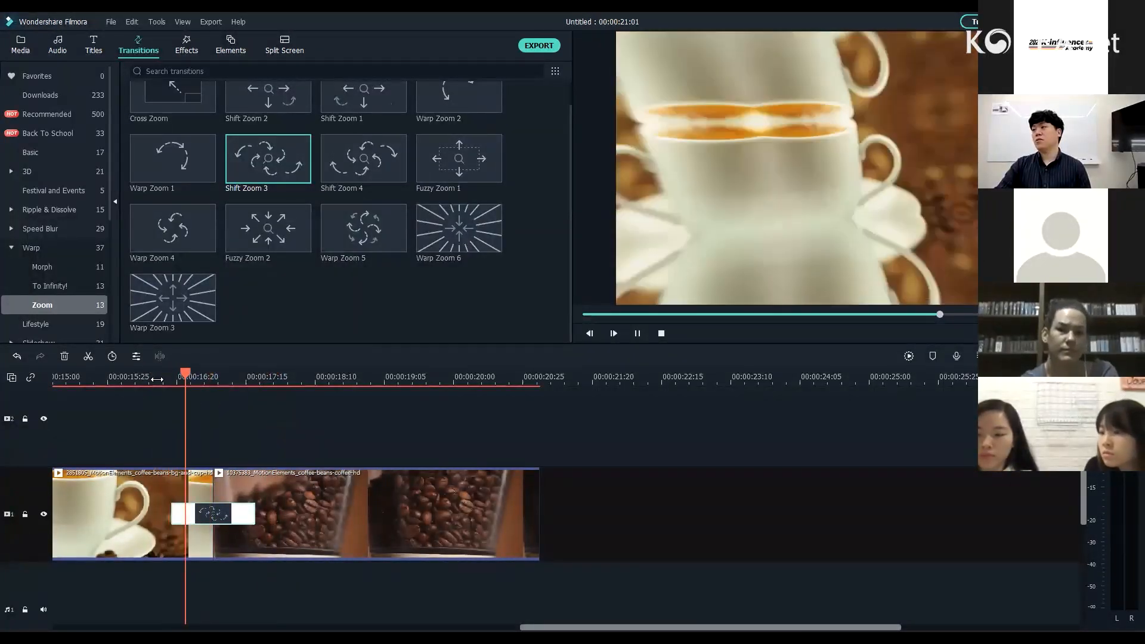
key("space")
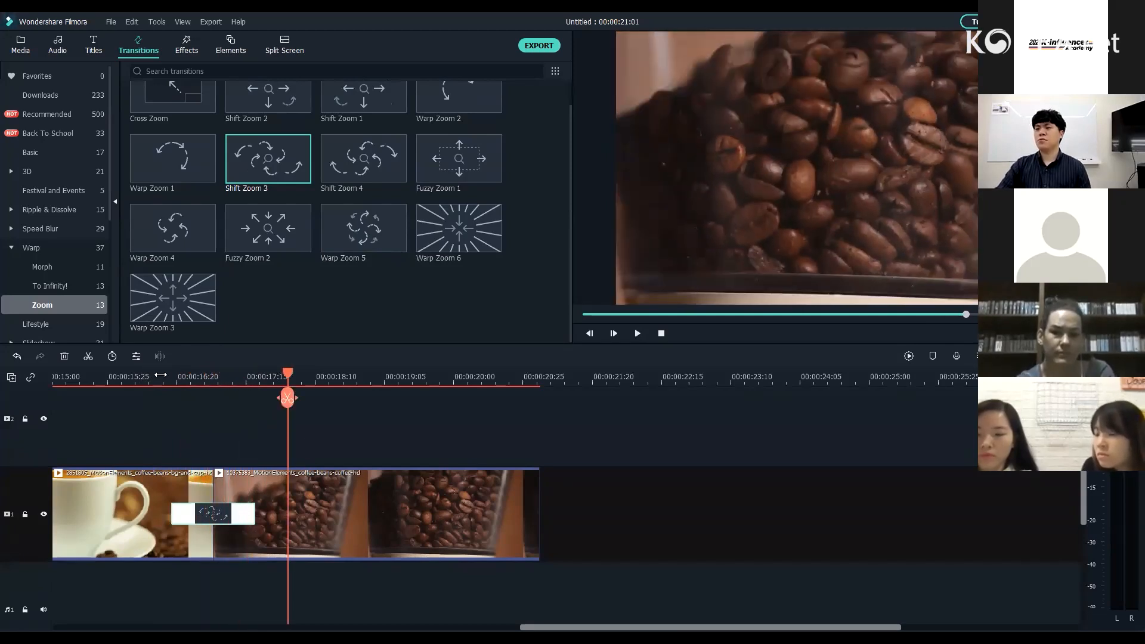
left_click(158, 376)
key("space")
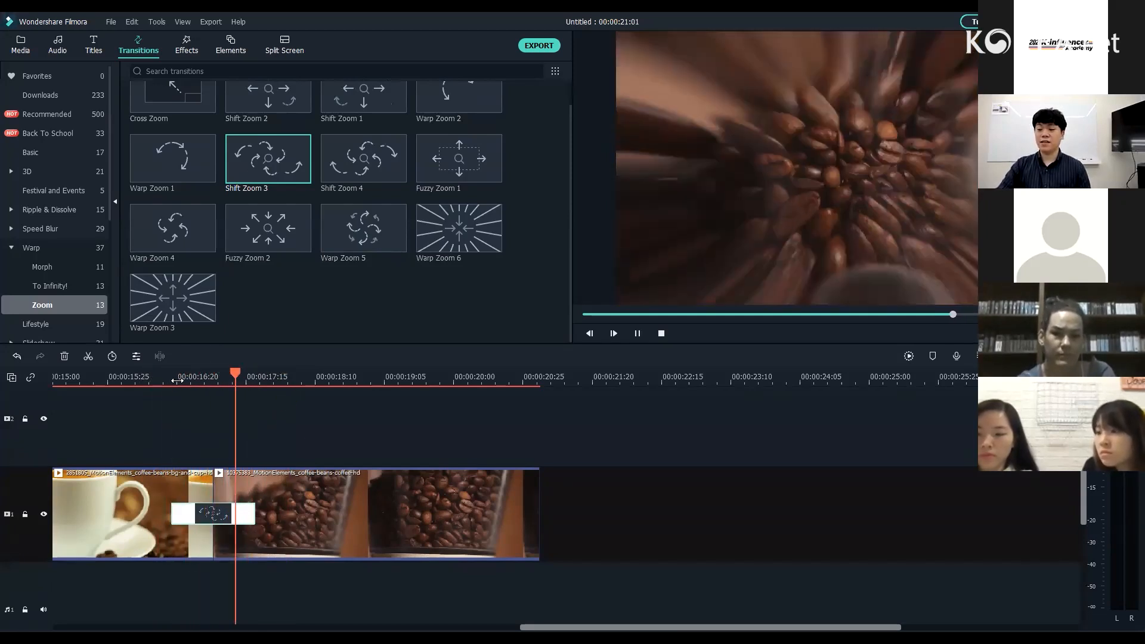
left_click(175, 378)
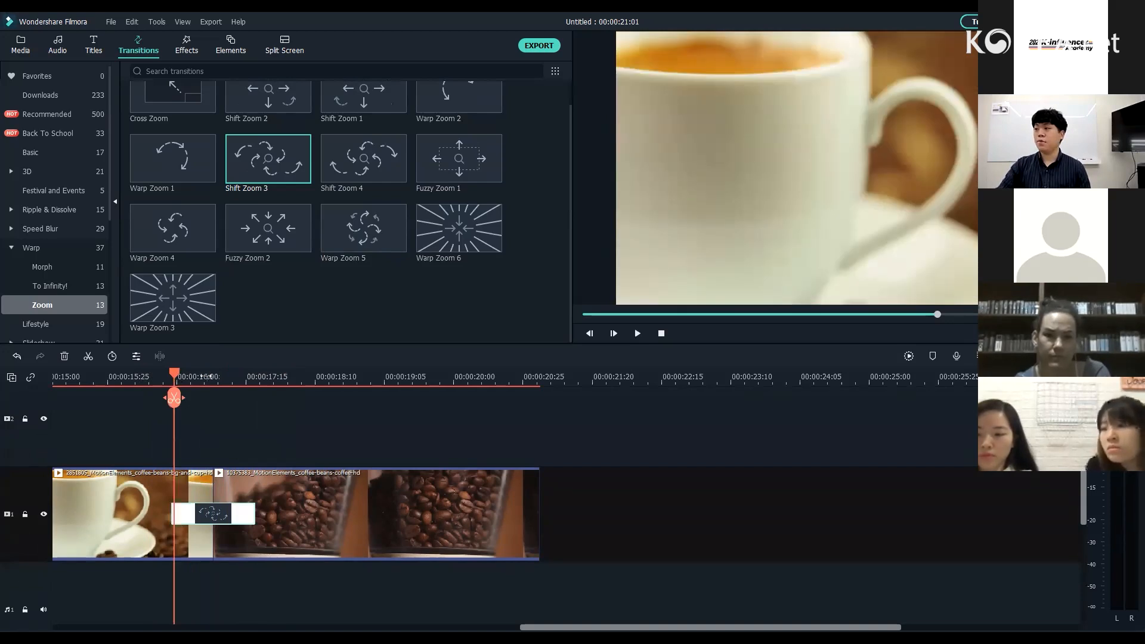
mouse_move(180, 380)
left_mouse_down()
mouse_move(213, 383)
mouse_move(198, 385)
left_mouse_up()
Undo the recent transition replacements back to the earlier dotted transition between the two clips and play it
key("ctrl+z")
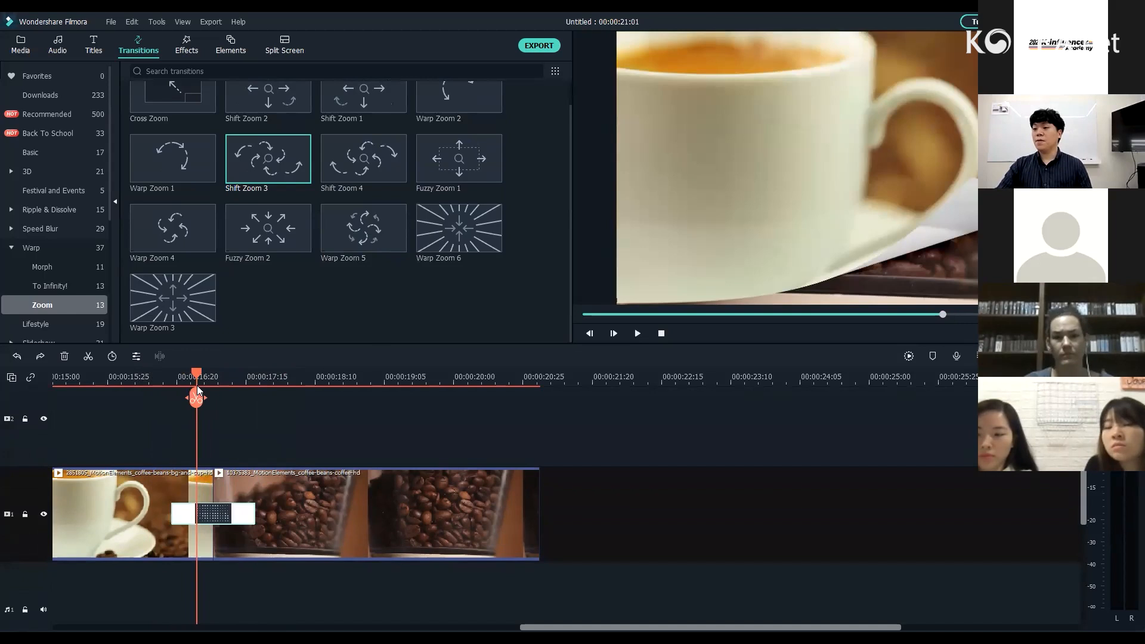
key("Delete")
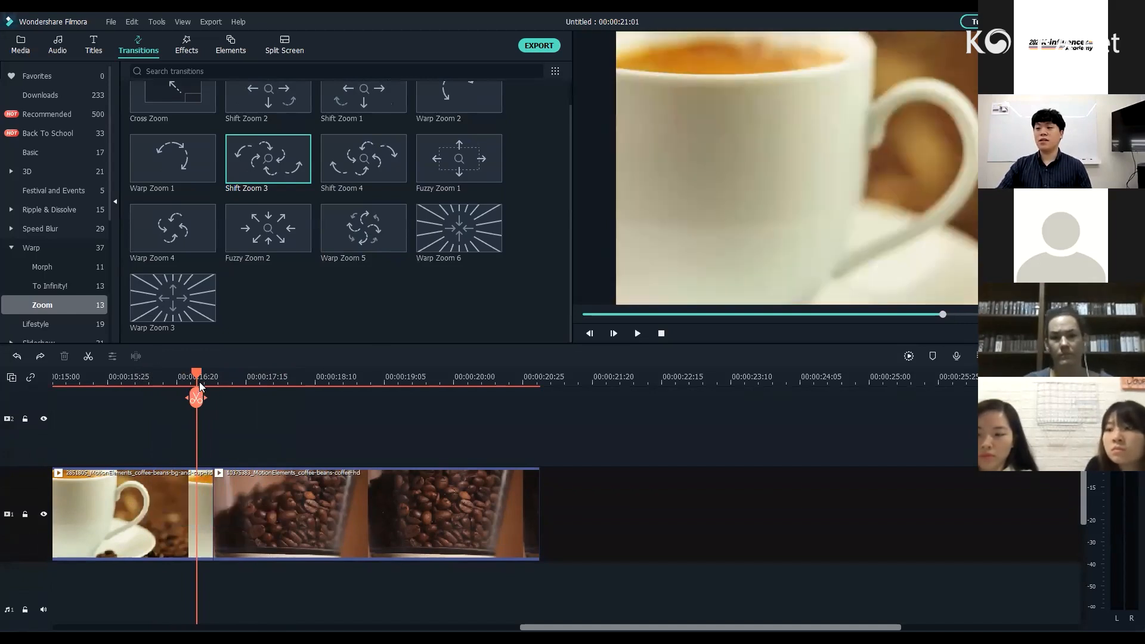
key("ctrl+z")
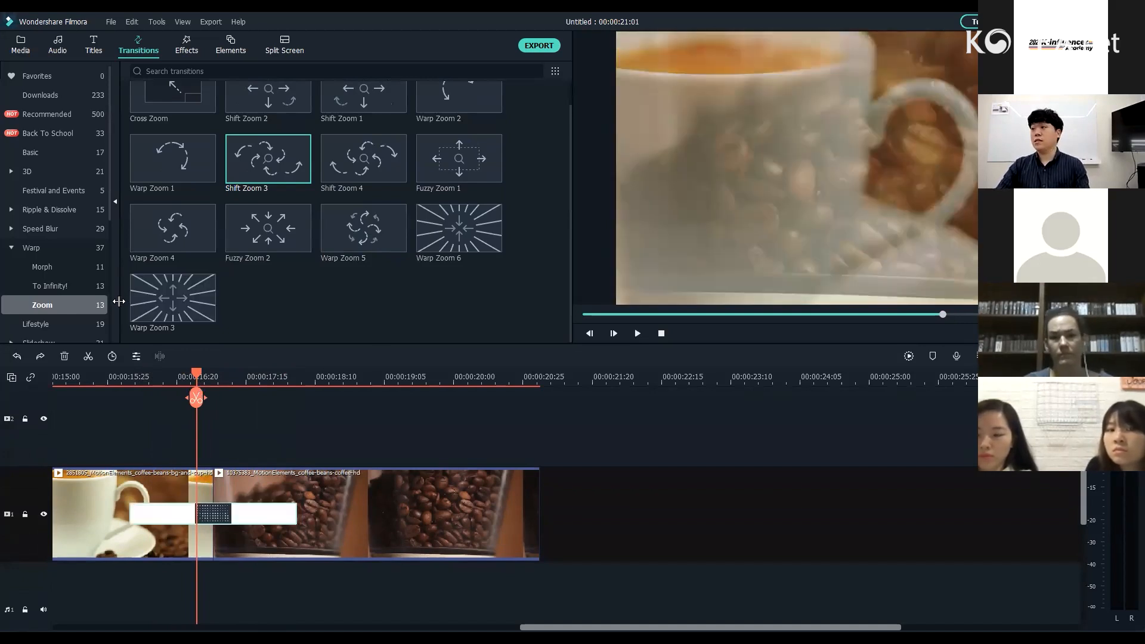
left_click(172, 376)
key("space")
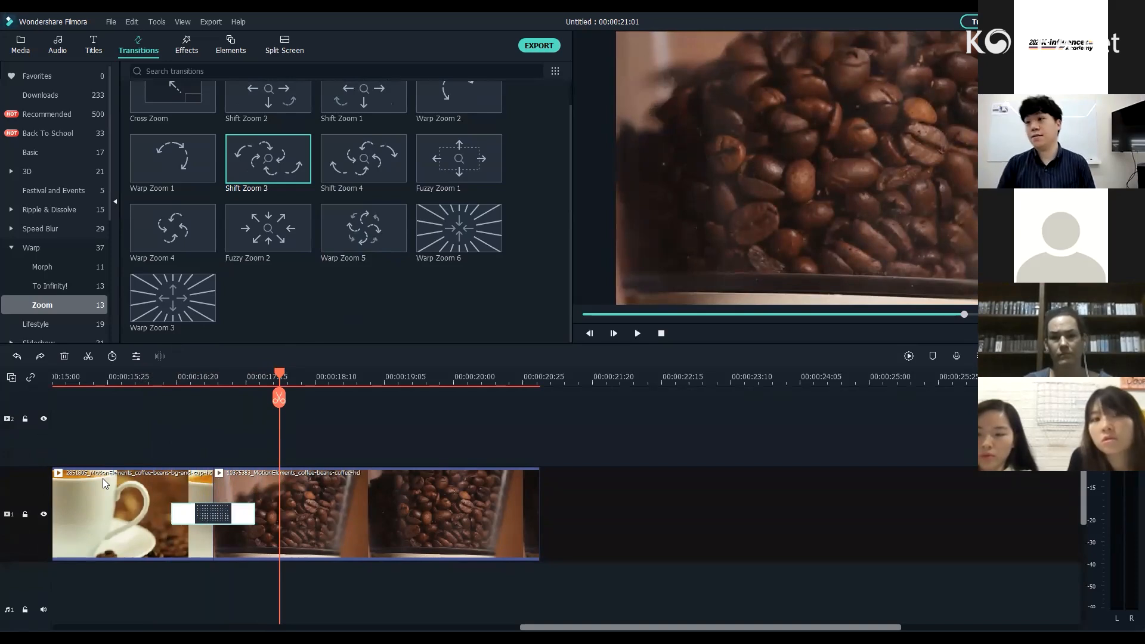
Try out the Plain Shape 4 transition between the coffee cup and coffee beans clips and remove it from the timeline
scroll(291, 298, "up", 1)
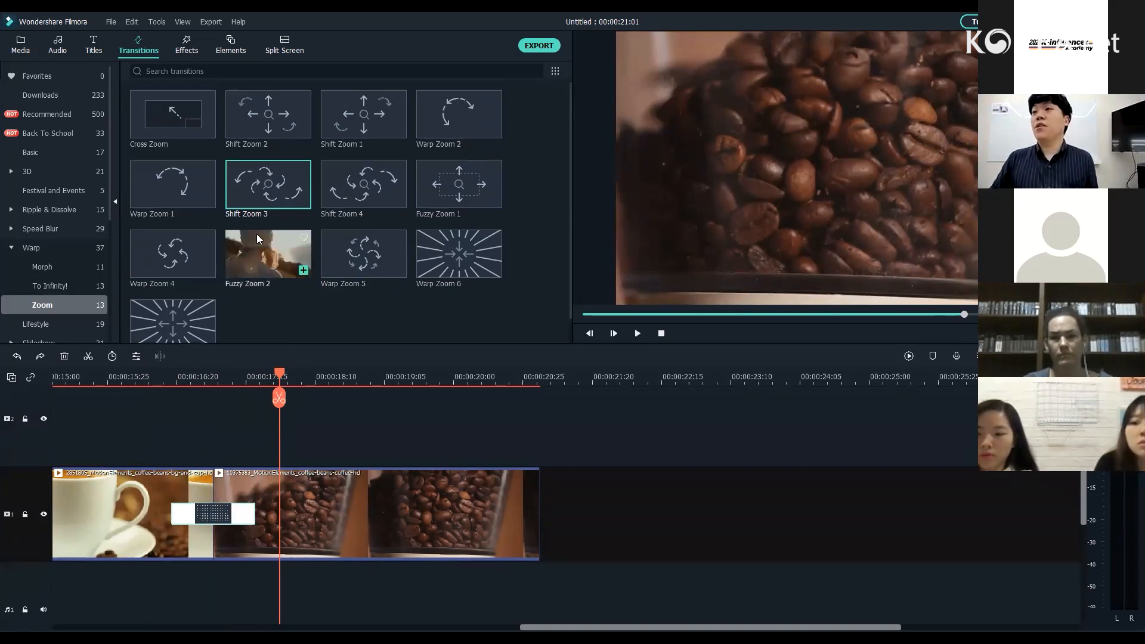
scroll(86, 260, "down", 3)
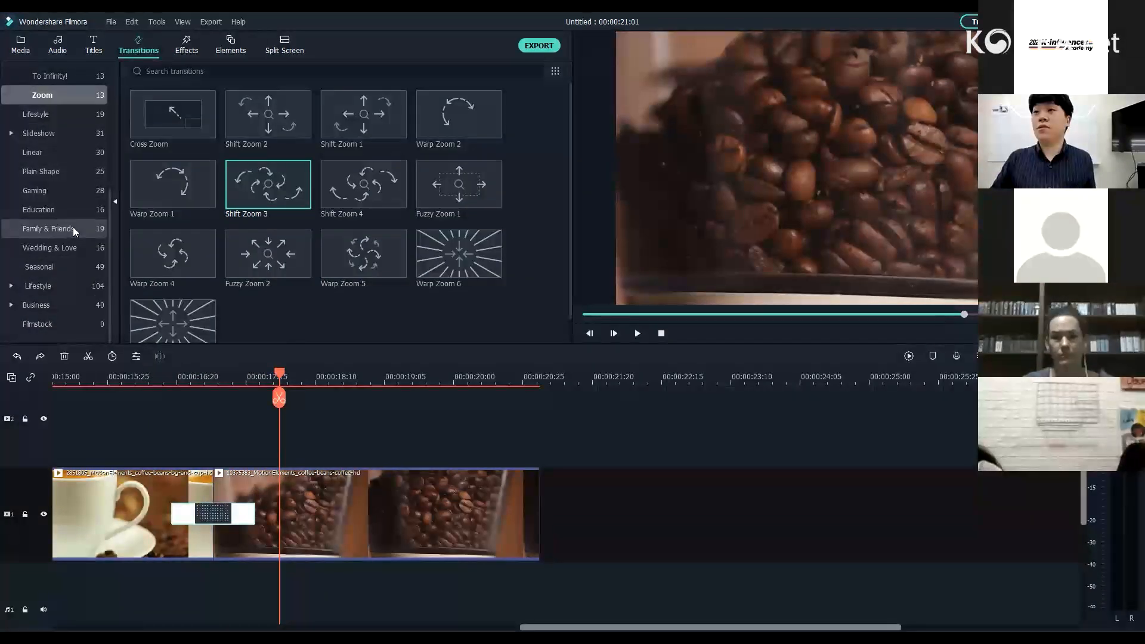
left_click(57, 172)
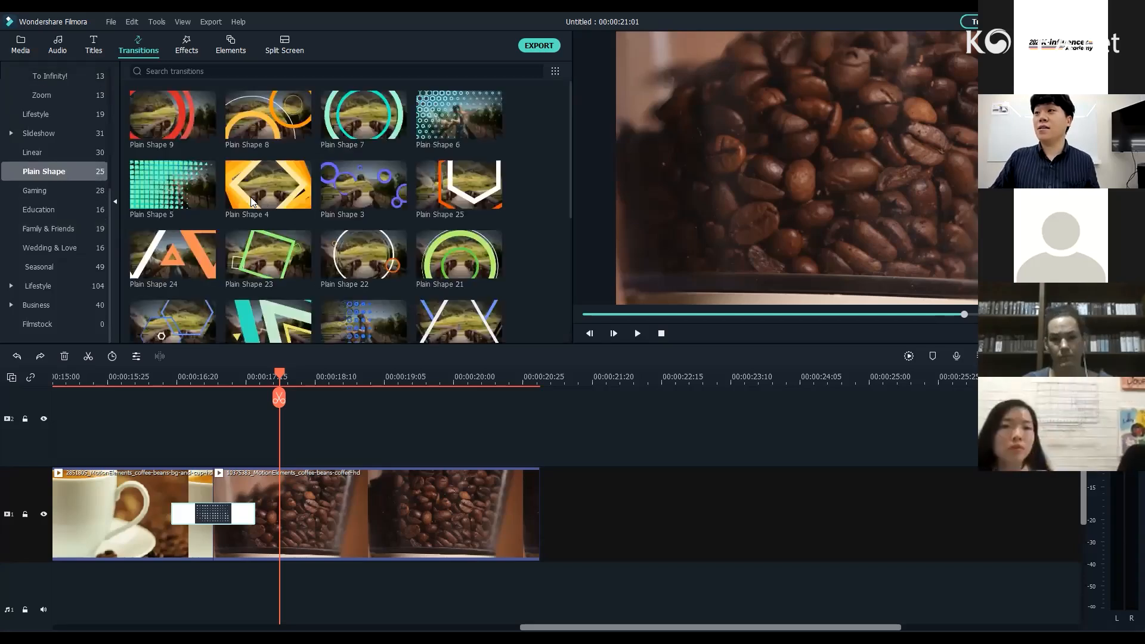
left_click_drag(287, 206, 215, 514)
left_click(168, 372)
key("space")
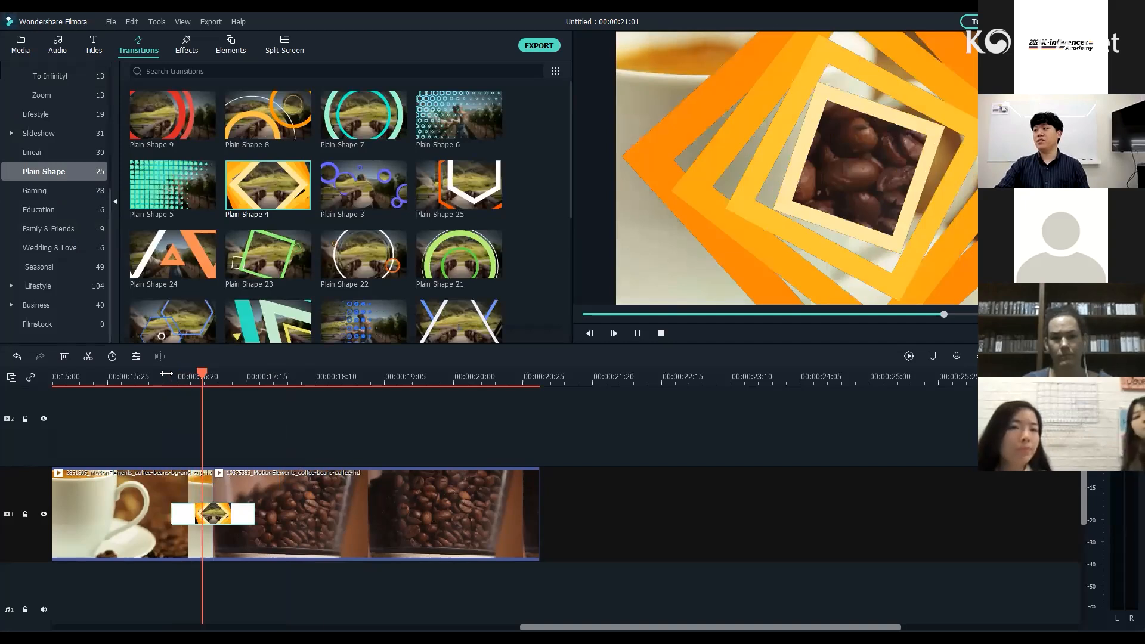
key("space")
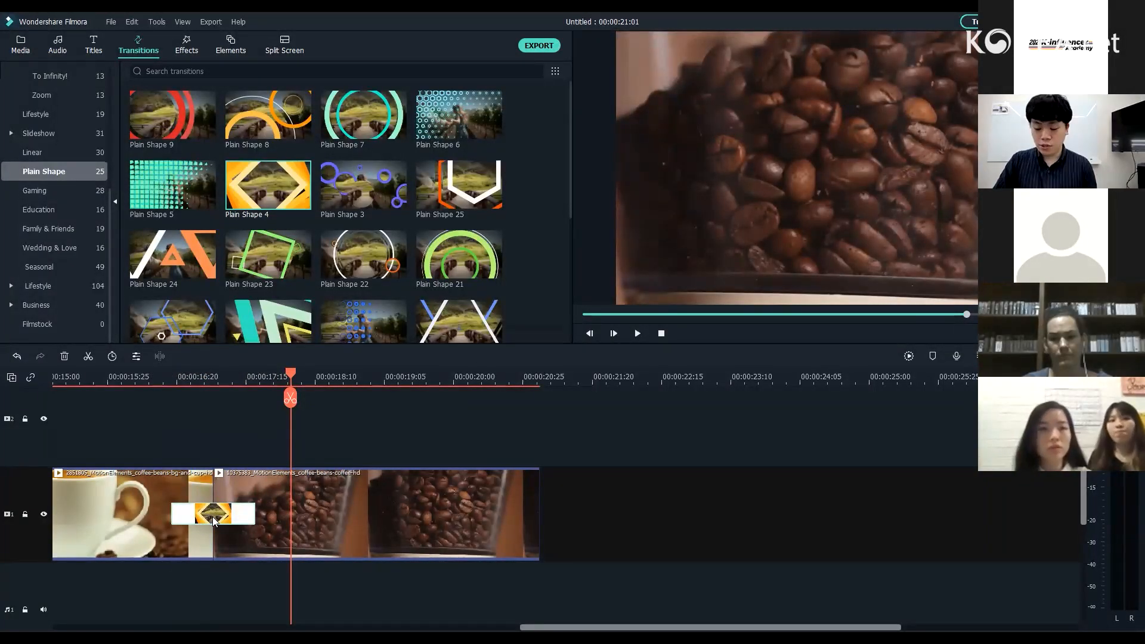
left_click_drag(213, 520, 212, 520)
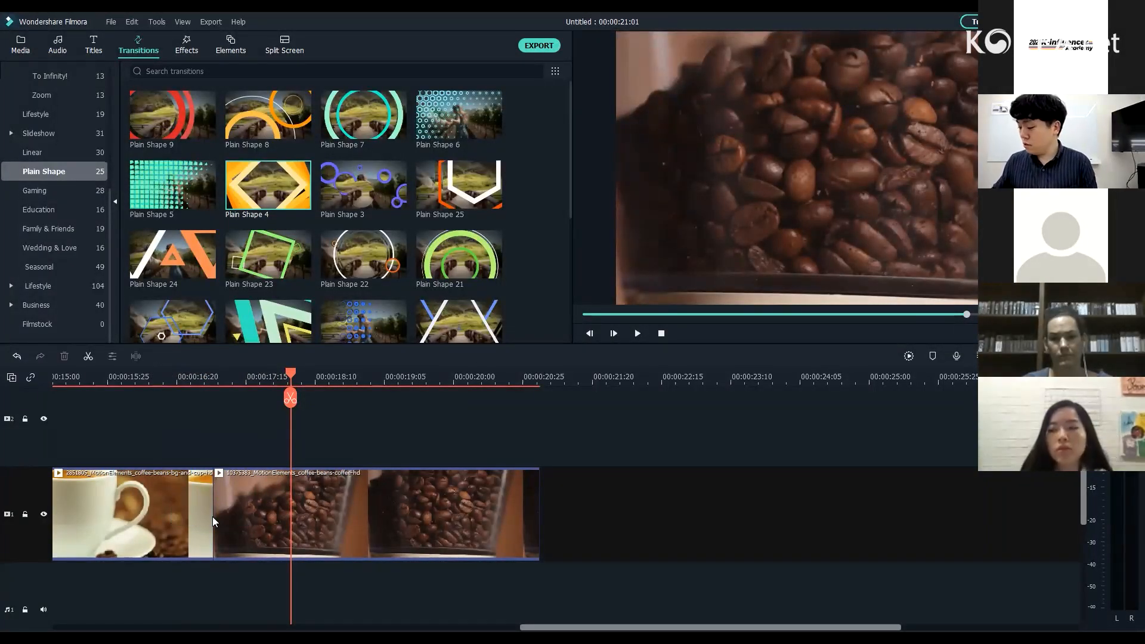
Open the coffee beans clip's settings and show its preset animations
double_click(283, 502)
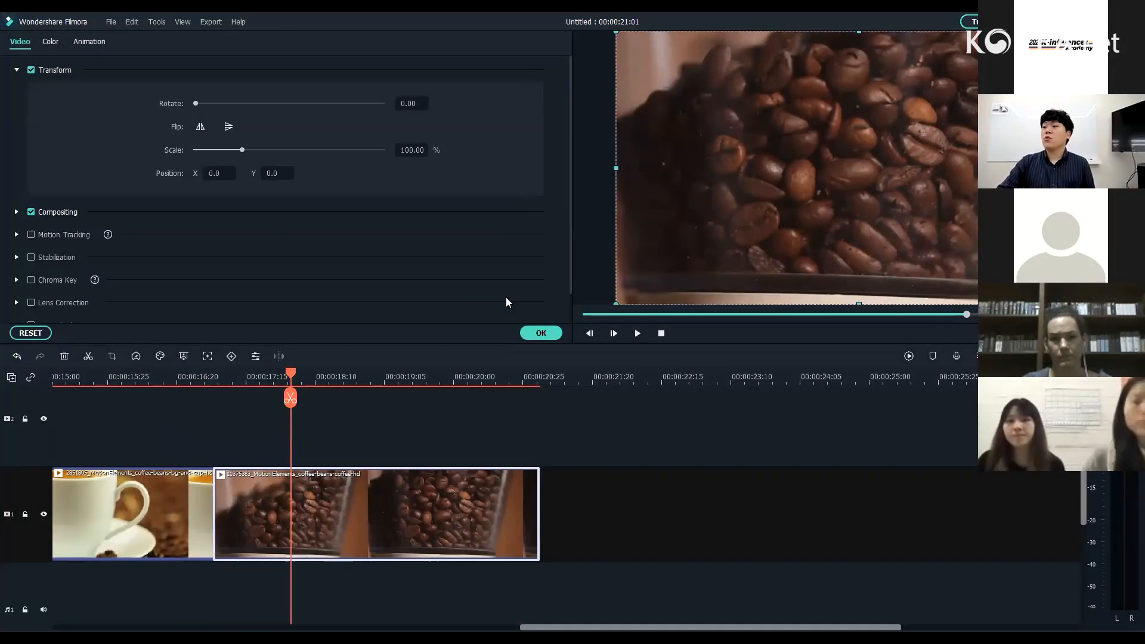
left_click(48, 43)
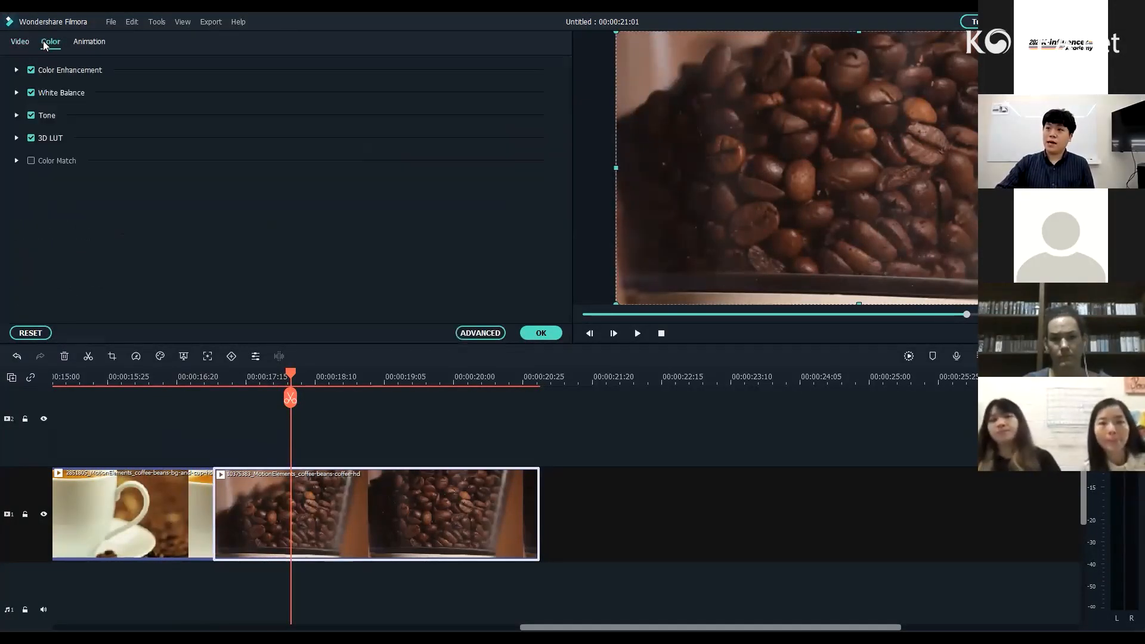
left_click(85, 40)
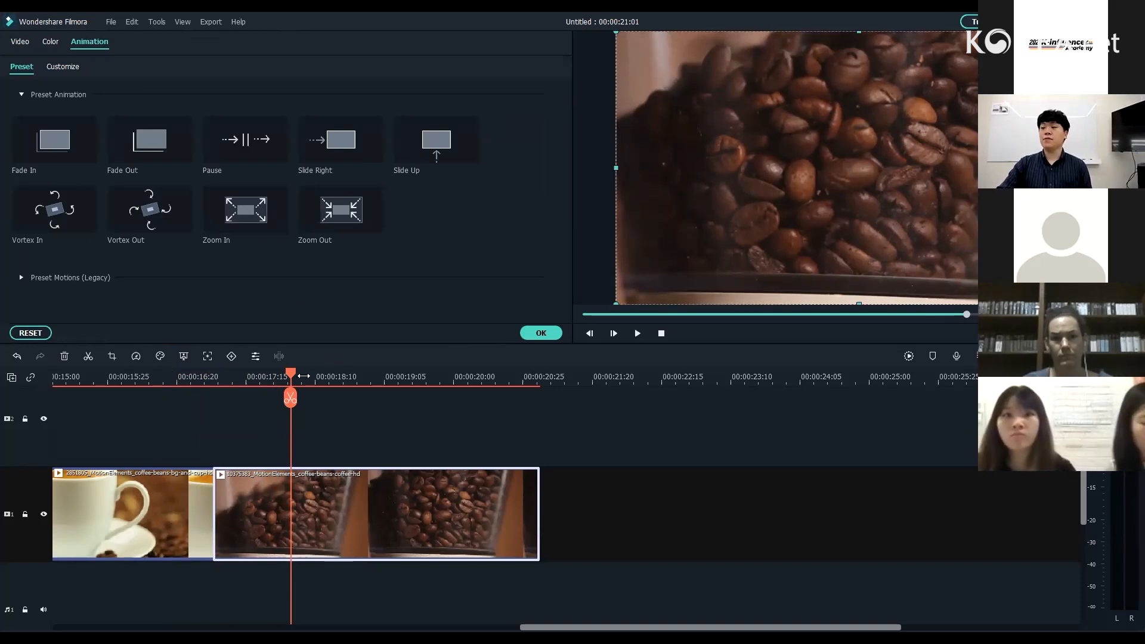
left_click_drag(303, 376, 294, 379)
Delete all clips ahead of the coffee beans clip so only that clip remains, and play it from the start
left_click(158, 518)
key("Delete")
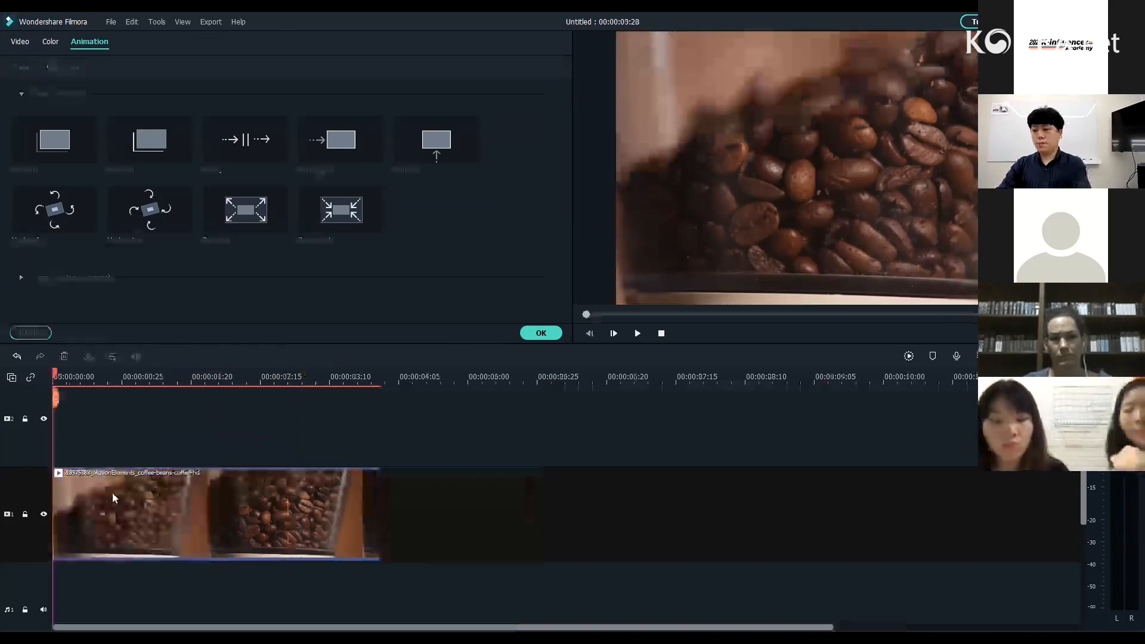
key("space")
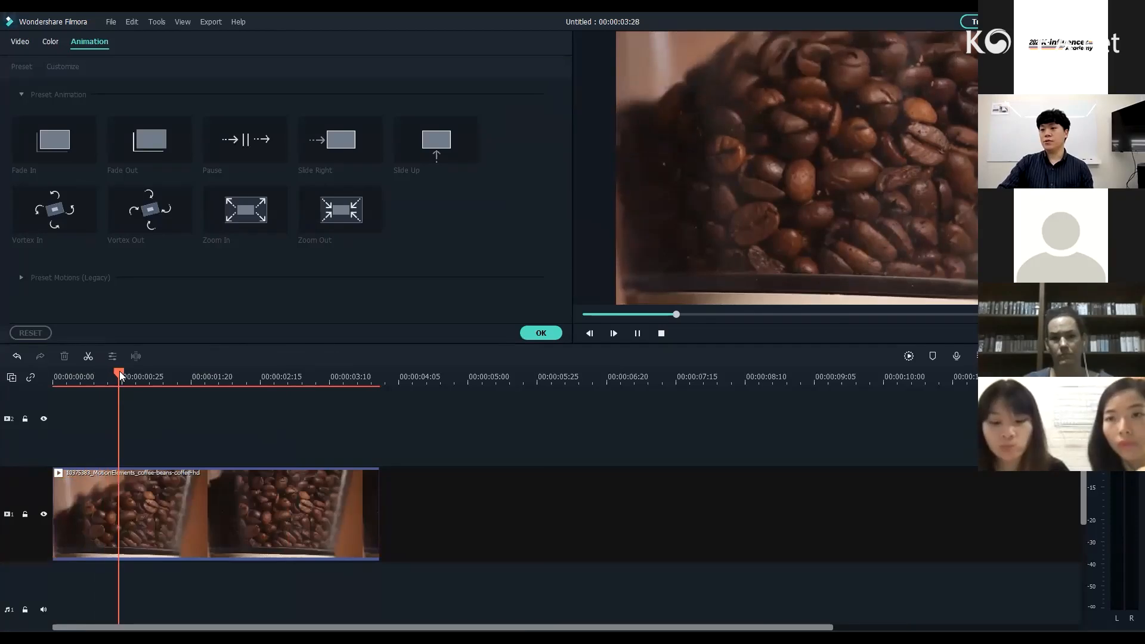
key("space")
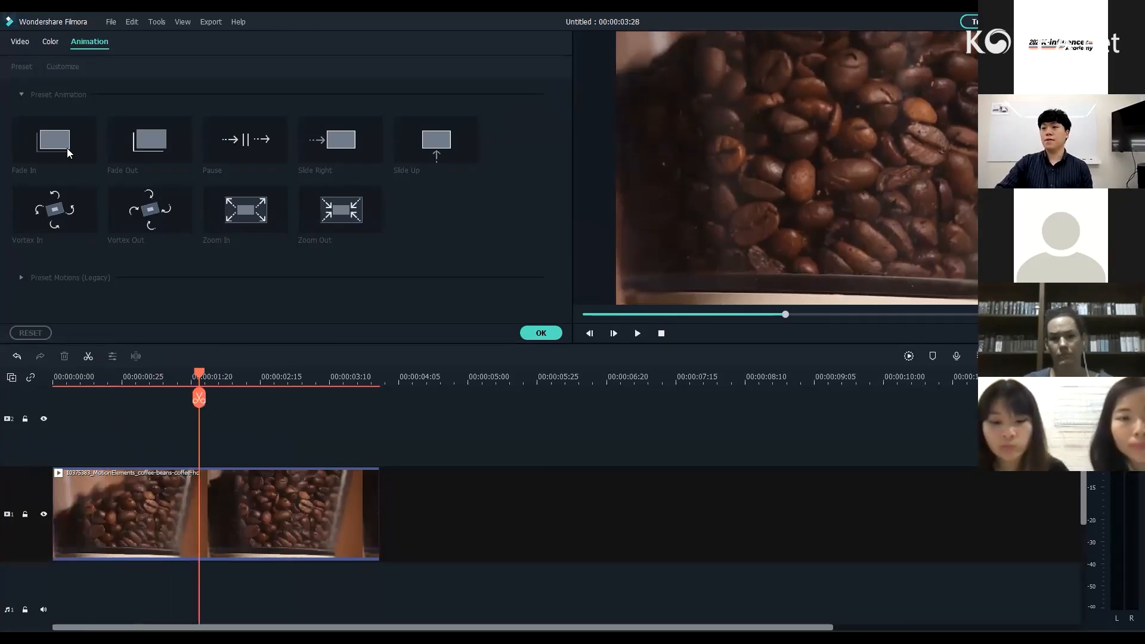
Apply the Fade In preset animation to the start of the coffee beans clip and play it
left_click(148, 512)
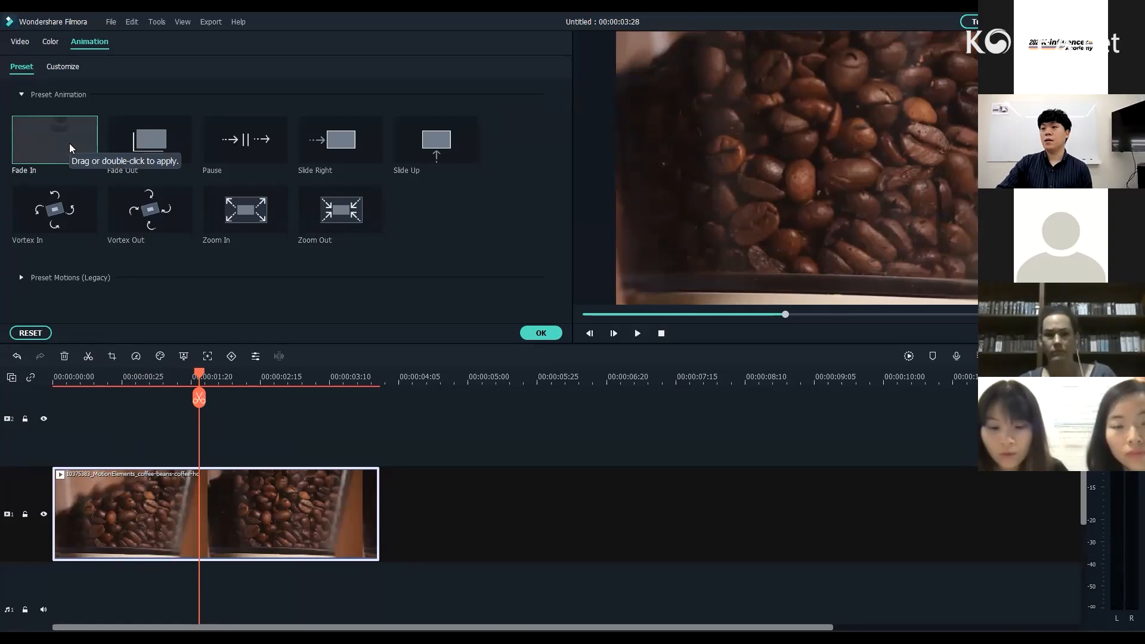
mouse_move(59, 149)
left_mouse_down()
mouse_move(148, 410)
mouse_move(71, 542)
mouse_move(54, 547)
left_mouse_up()
left_click_drag(199, 378, 57, 397)
key("space")
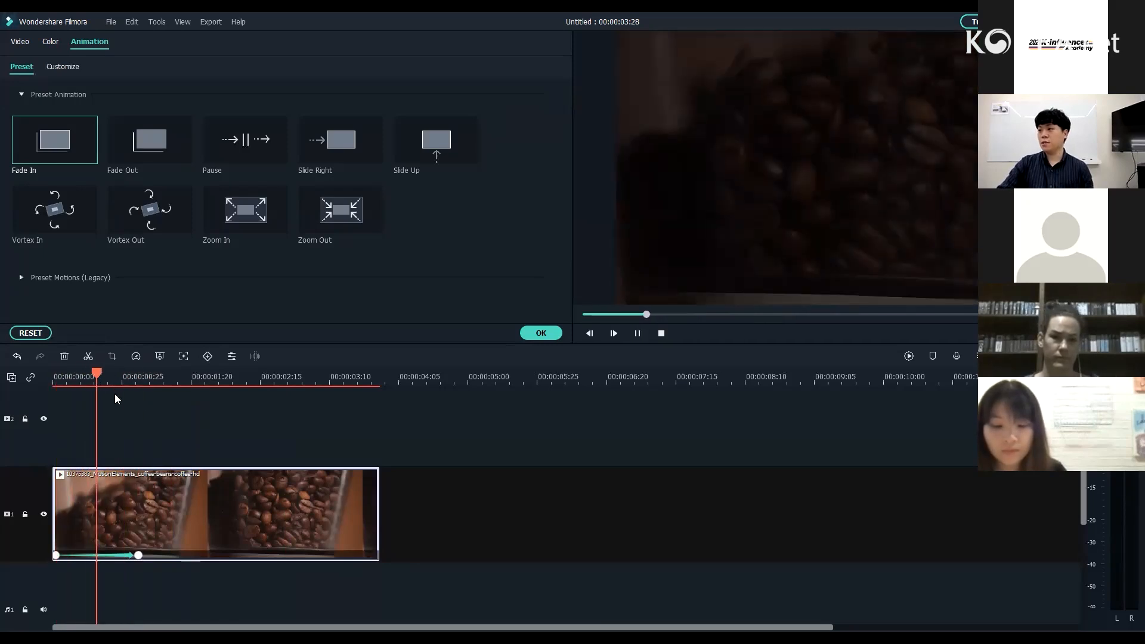
key("space")
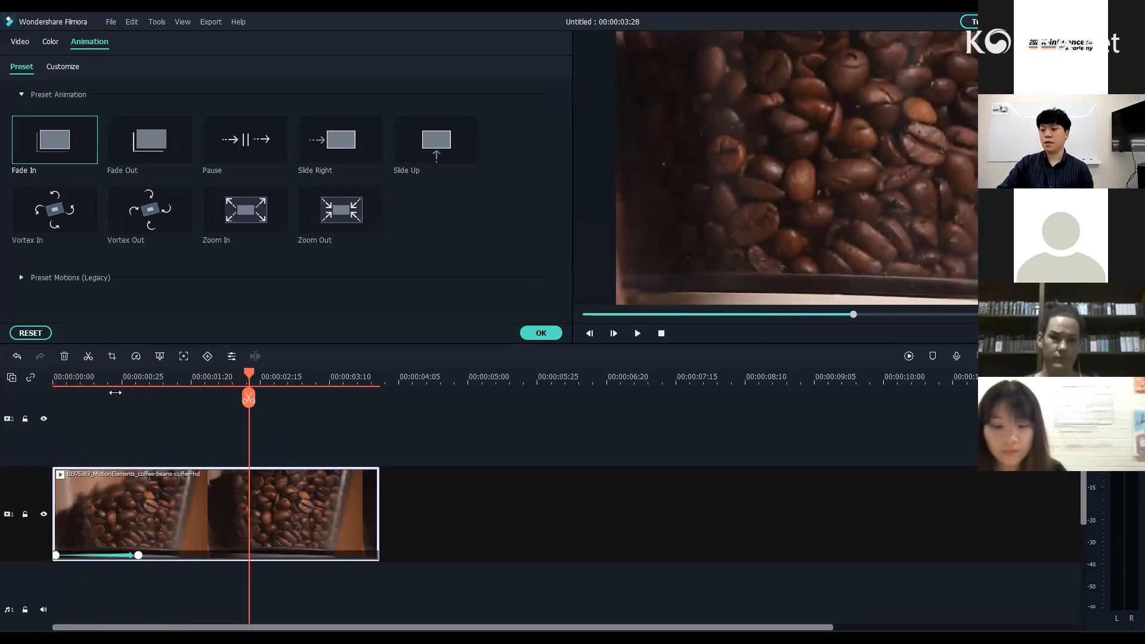
Add the Fade Out preset animation to the end of the coffee beans clip and preview the ending
left_click_drag(130, 147, 329, 549)
left_click(302, 376)
key("space")
left_click_drag(260, 375, 51, 378)
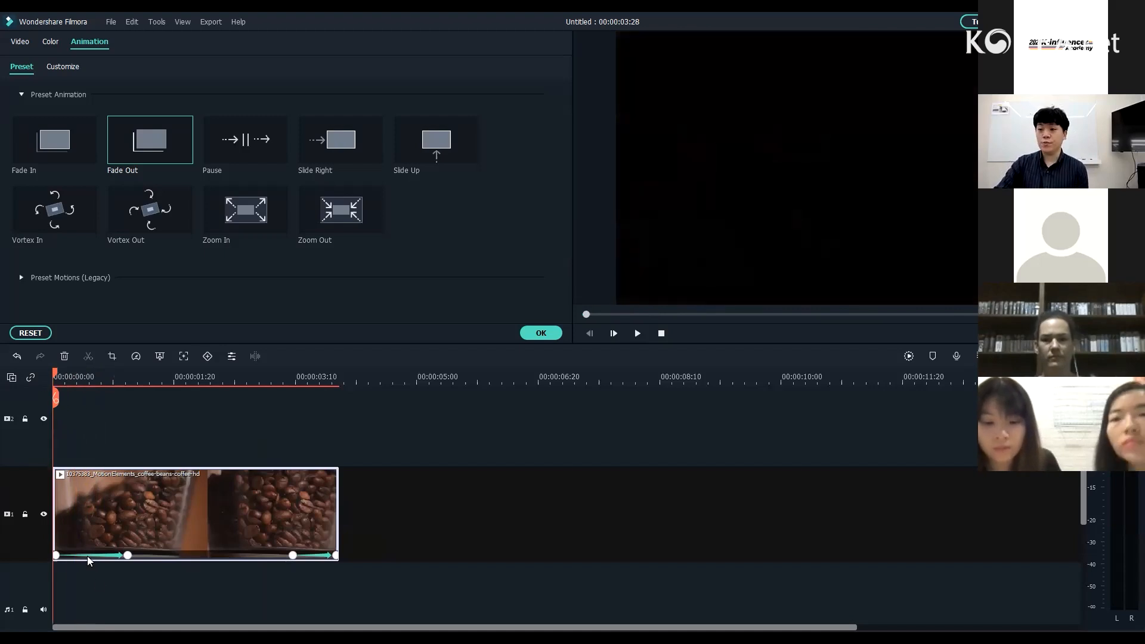
Lengthen the Fade In by moving its end keyframe to past the middle of the coffee beans clip, and play it
left_click(58, 559)
left_click(127, 557)
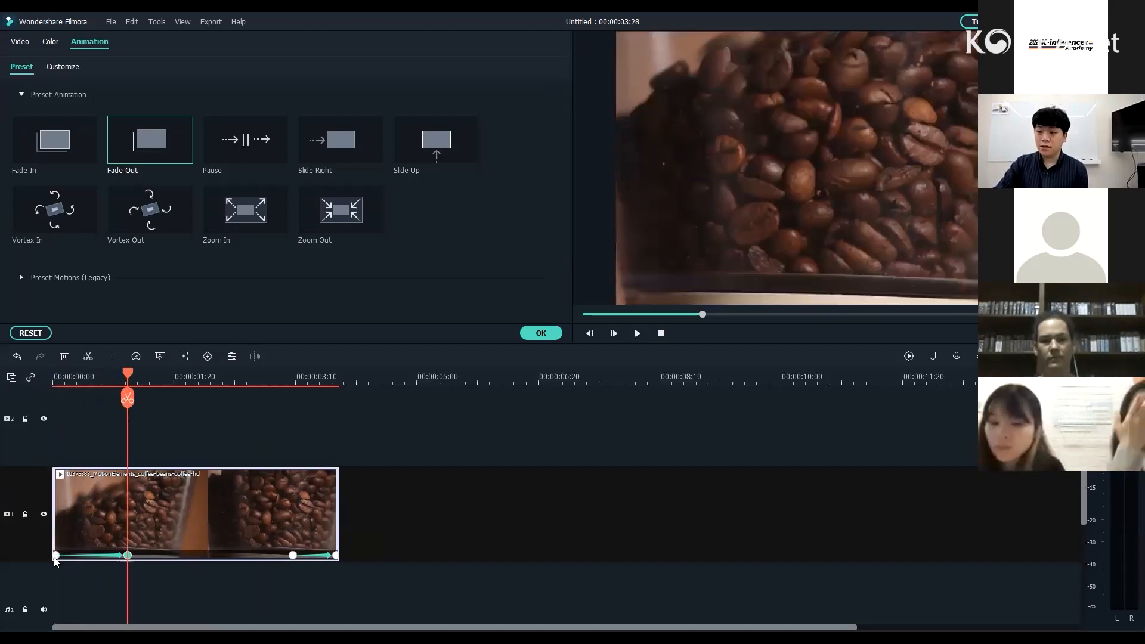
left_click(57, 556)
left_click_drag(128, 556, 216, 557)
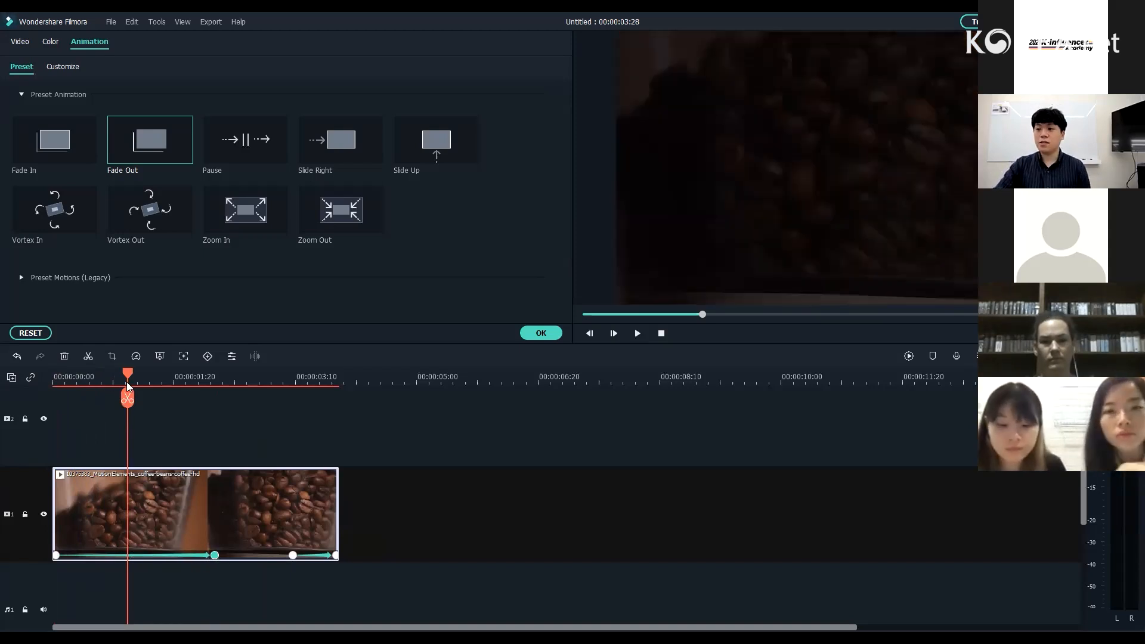
left_click(58, 384)
key("space")
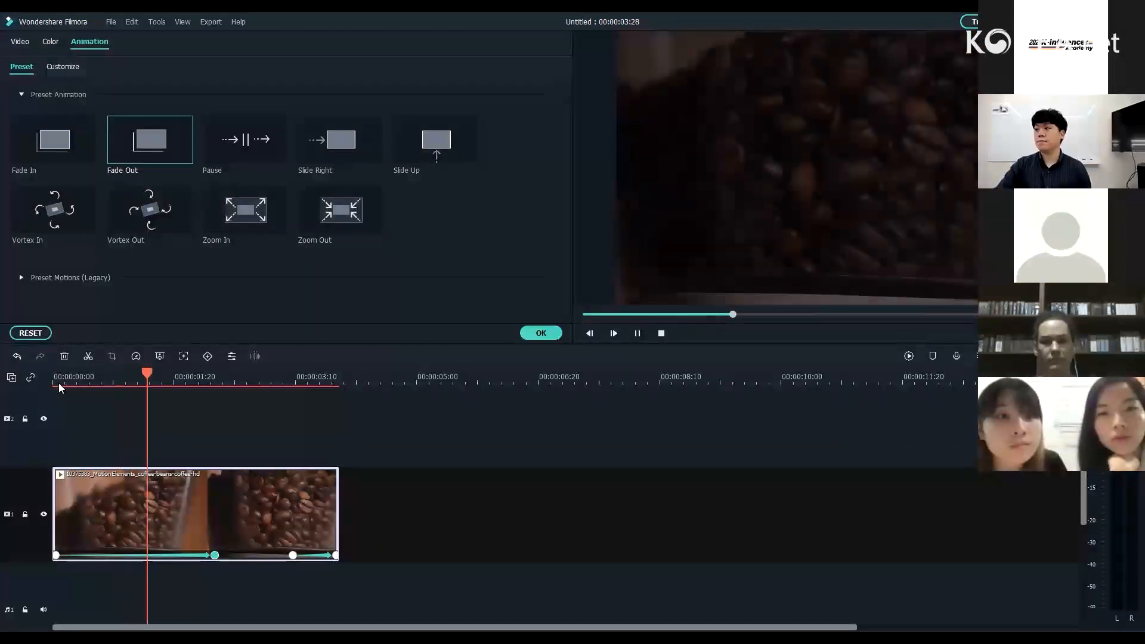
key("space")
Shorten the Fade In by moving its end keyframe close to the clip's start, and scrub through the opening
left_click_drag(215, 555, 74, 556)
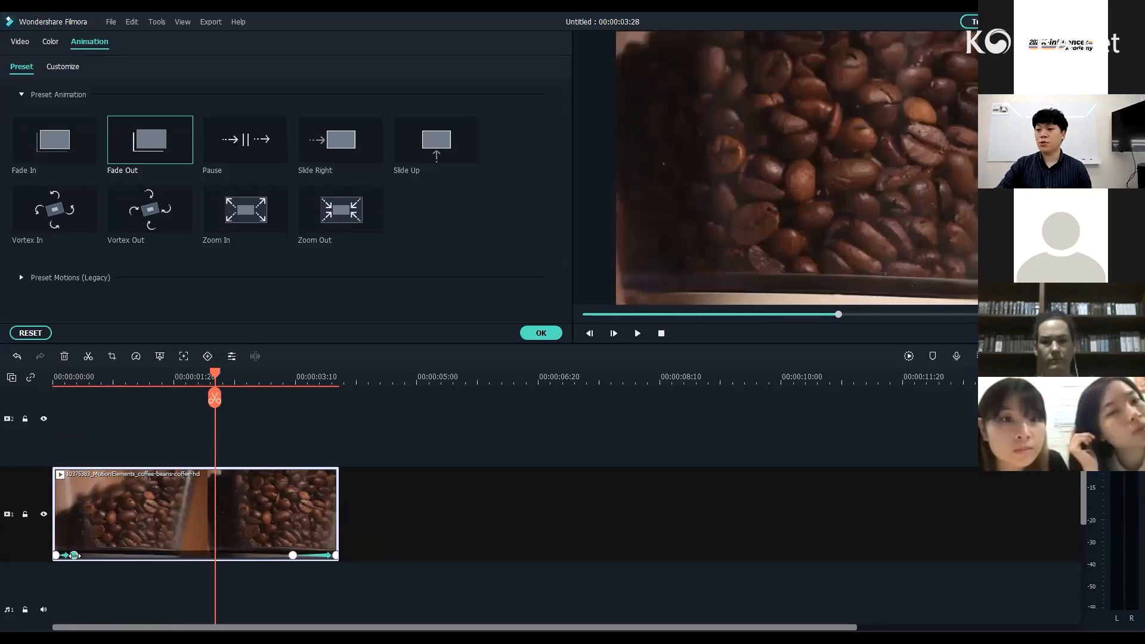
left_click_drag(64, 376, 109, 380)
left_click_drag(197, 379, 88, 373)
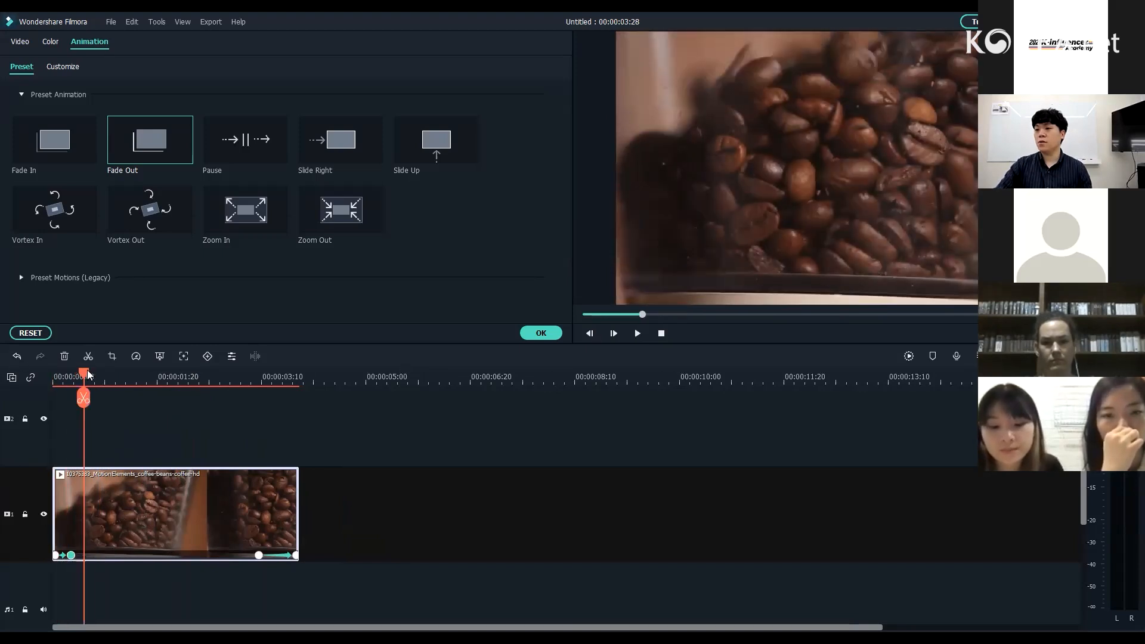
left_click_drag(165, 379, 102, 382)
Move the coffee beans clip to start at 00:00:02:00, shift its Fade In keyframes deeper into the clip, and preview the fade
left_click_drag(146, 488, 256, 490)
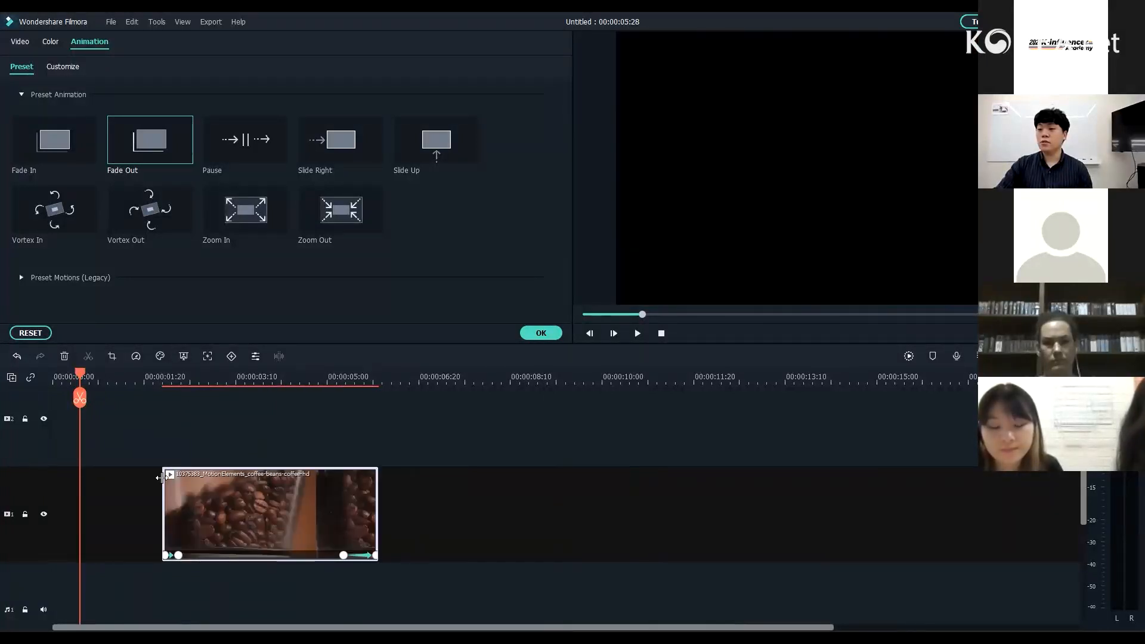
left_click_drag(179, 556, 204, 564)
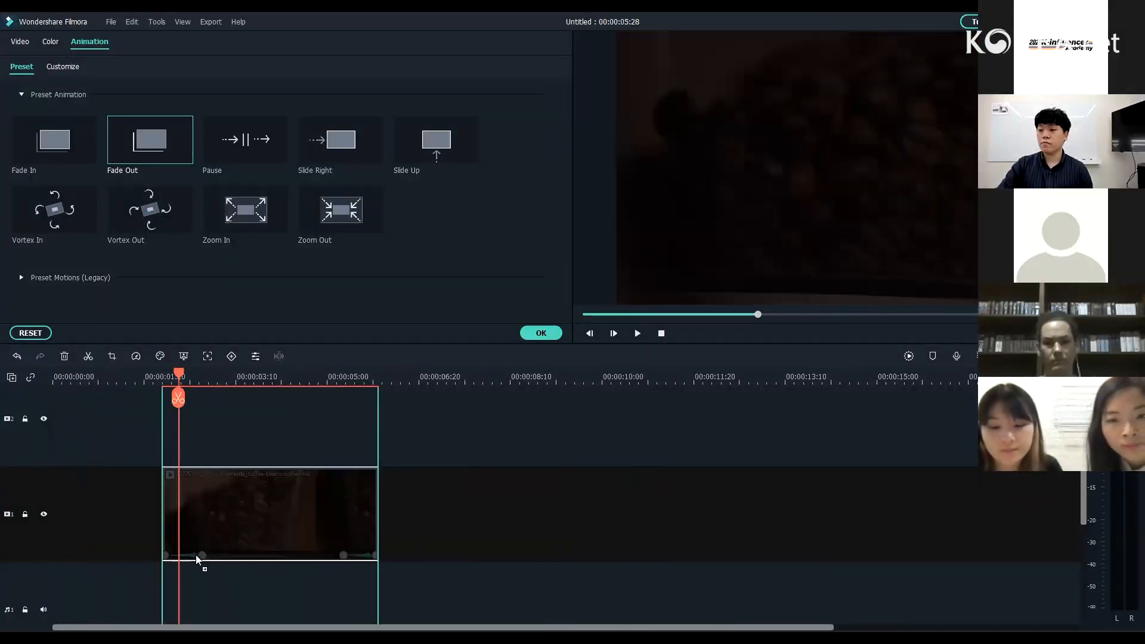
mouse_move(202, 556)
left_mouse_down()
mouse_move(167, 555)
mouse_move(249, 556)
mouse_move(202, 556)
mouse_move(216, 556)
left_mouse_up()
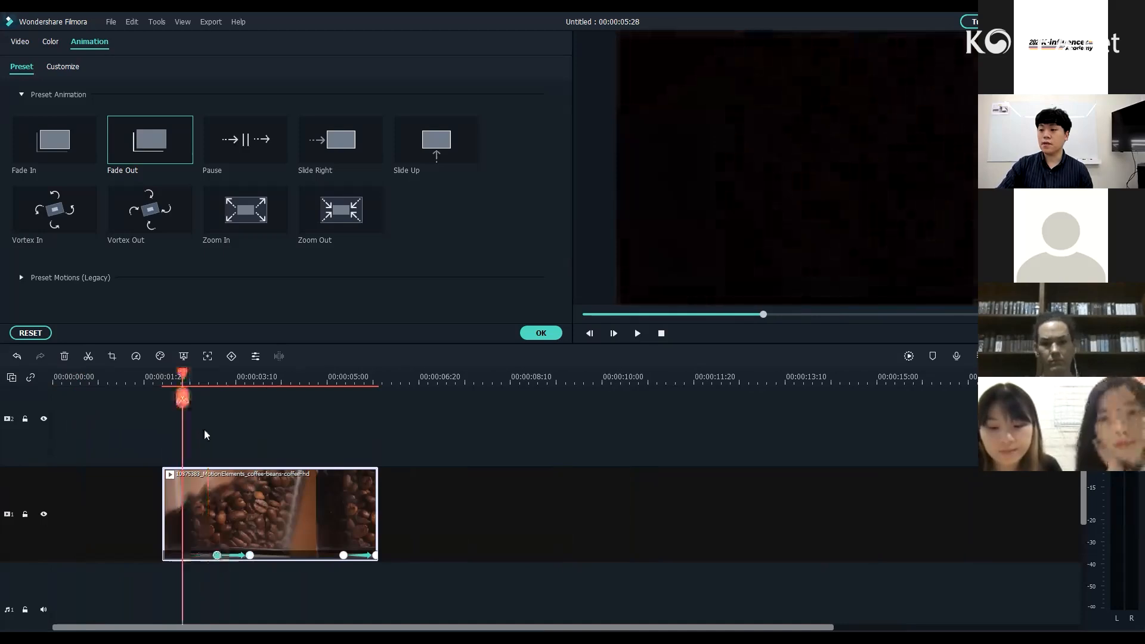
left_click(186, 382)
left_click_drag(187, 382, 225, 388)
key("space")
key("space")
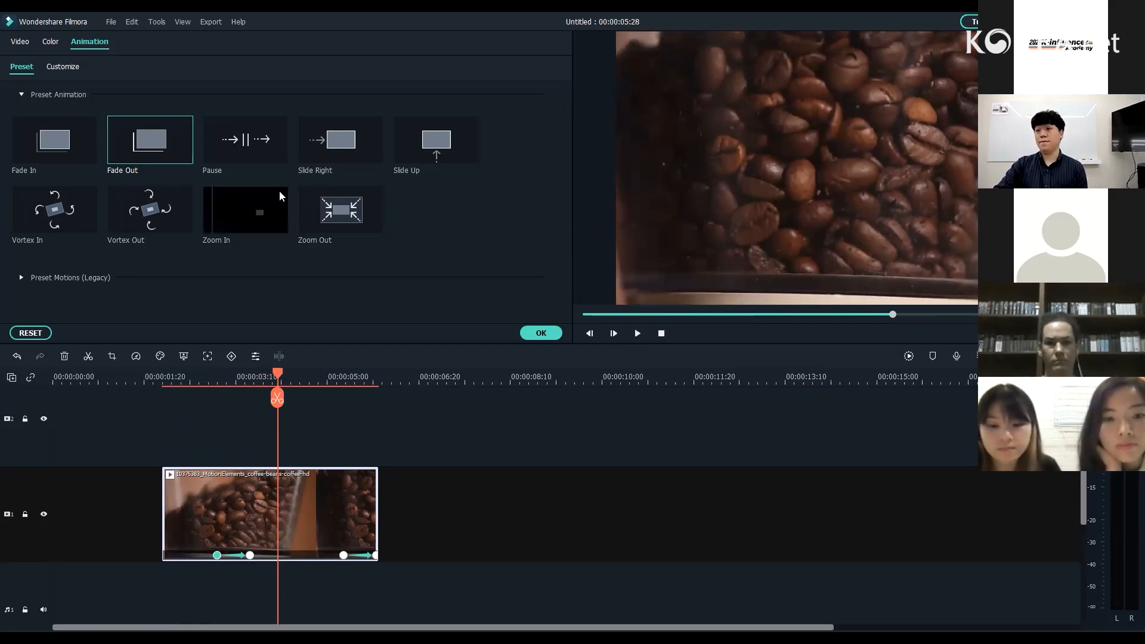
Delete both Fade In keyframes from the coffee beans clip and return the playhead to near its start
left_click(217, 560)
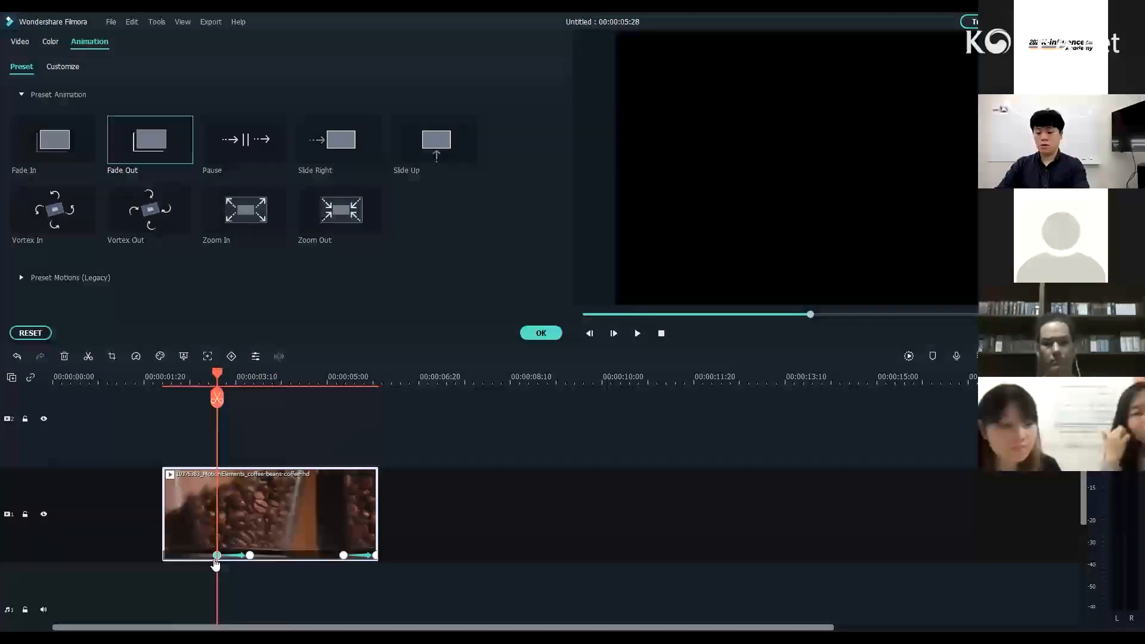
left_click(251, 558)
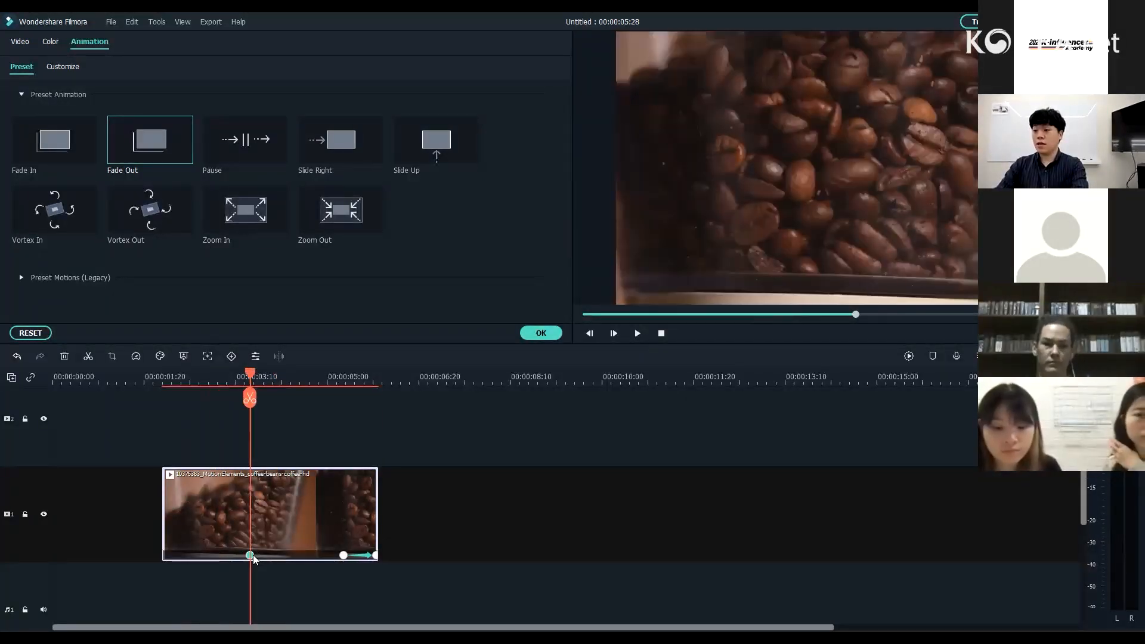
left_click_drag(249, 375, 187, 397)
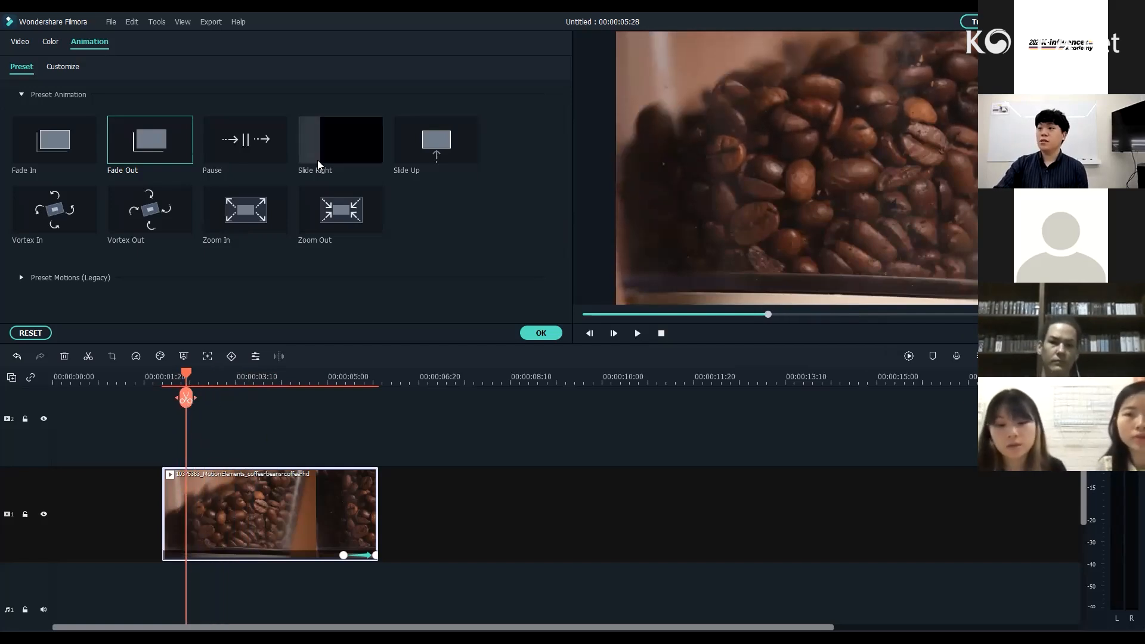
Try the Slide Right preset animation at the start of the clip, play it, and undo it
mouse_move(316, 172)
left_mouse_down()
mouse_move(177, 525)
mouse_move(185, 504)
left_mouse_up()
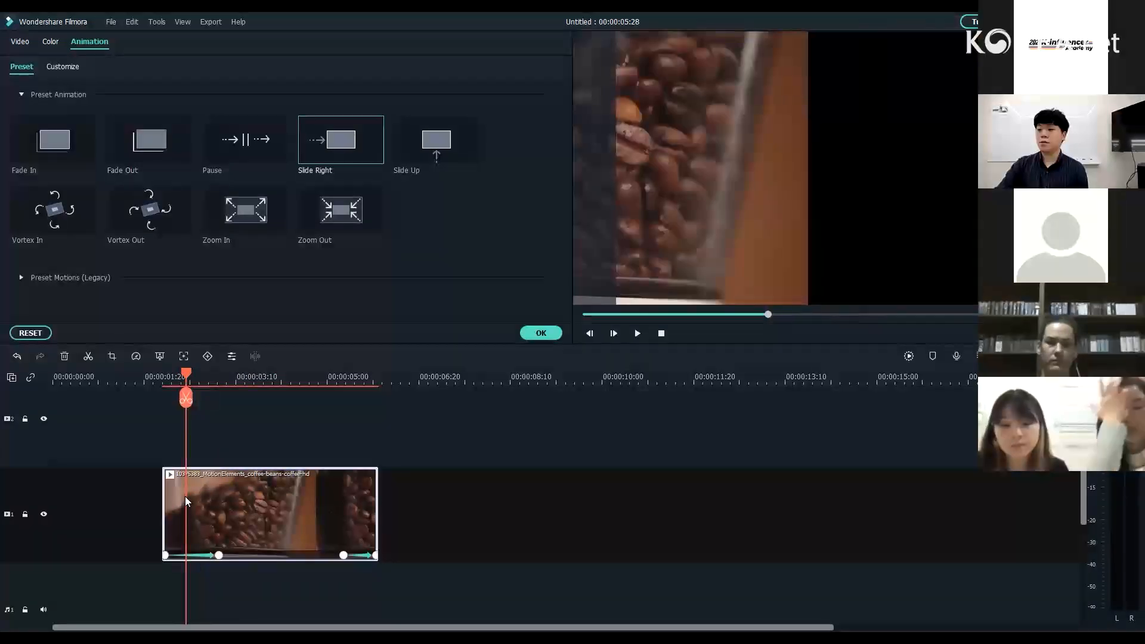
left_click(166, 380)
key("space")
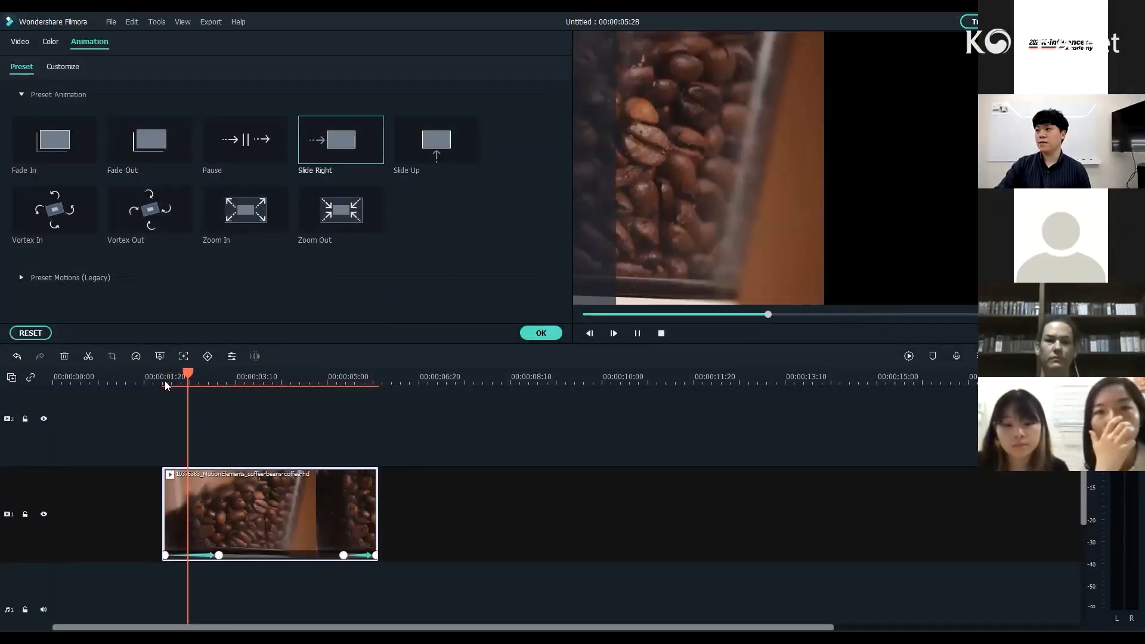
key("space")
key("ctrl+z")
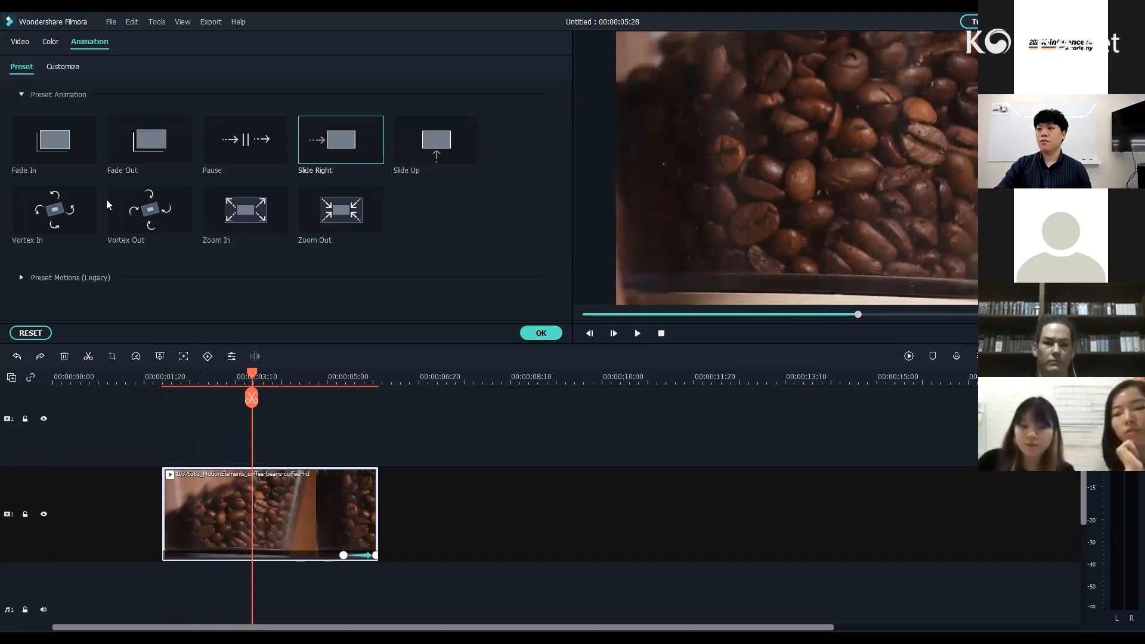
Try the Vortex In preset animation at the start of the clip, play it, and undo it
left_click_drag(72, 222, 167, 555)
left_click(171, 377)
key("space")
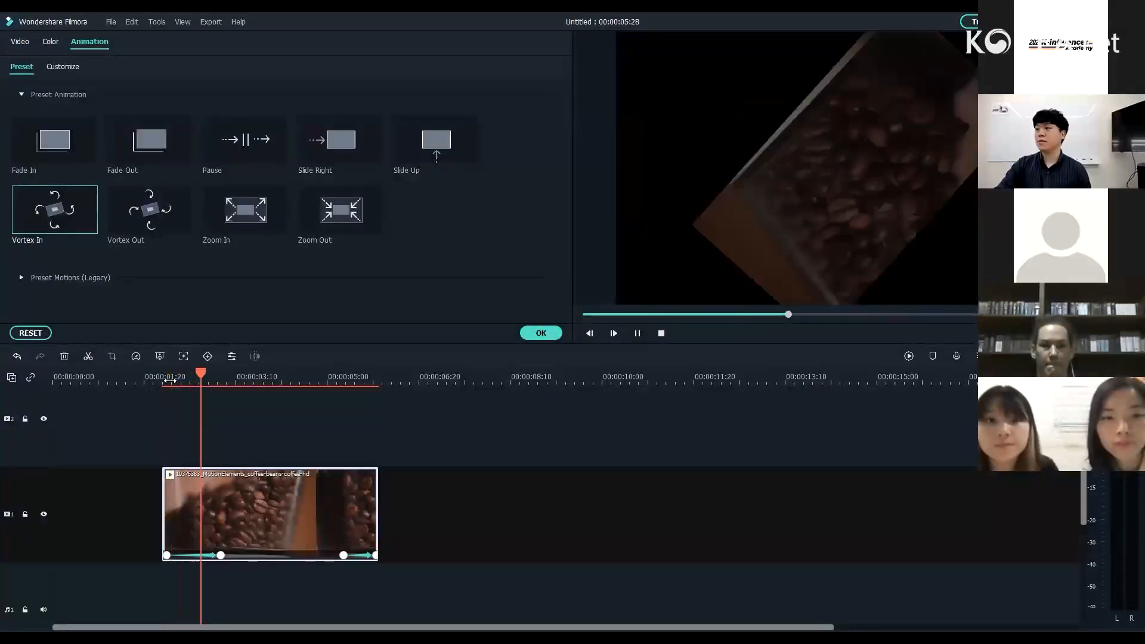
key("ctrl+z")
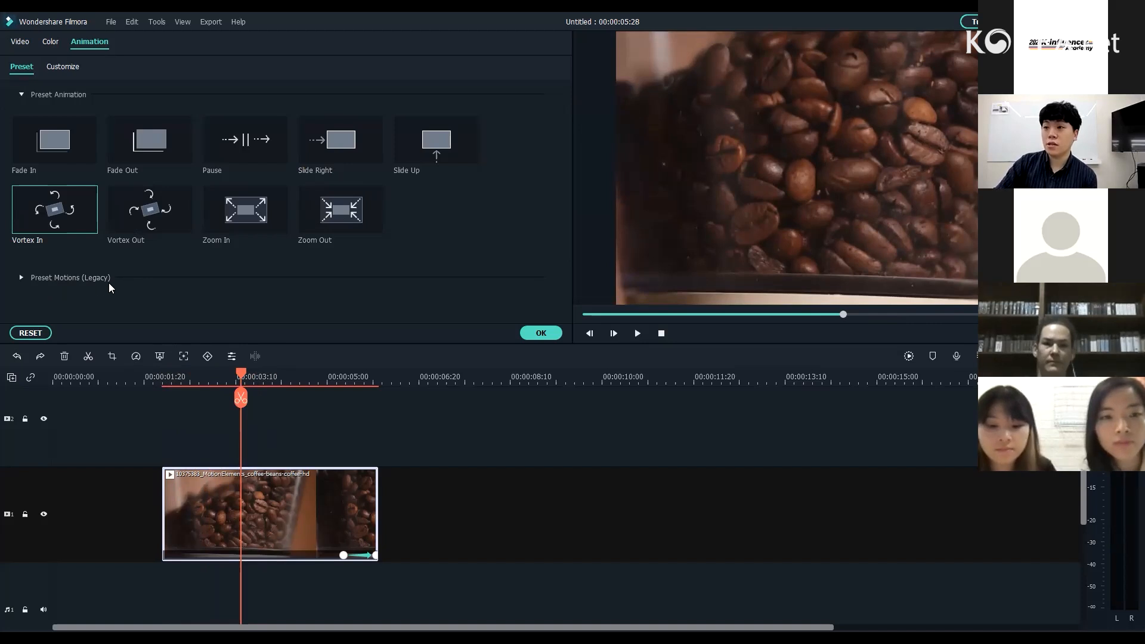
Try the Fly to zoom in legacy preset motion on the clip, preview it, browse the other motions, and undo it
left_click(20, 277)
scroll(227, 207, "down", 5)
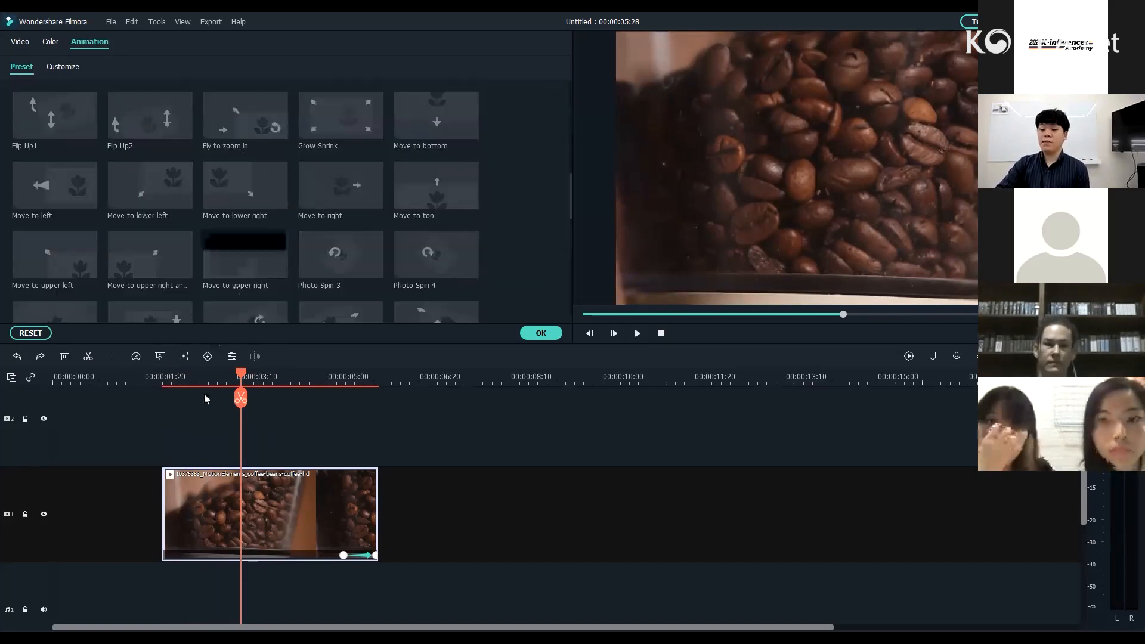
left_click_drag(241, 377, 182, 382)
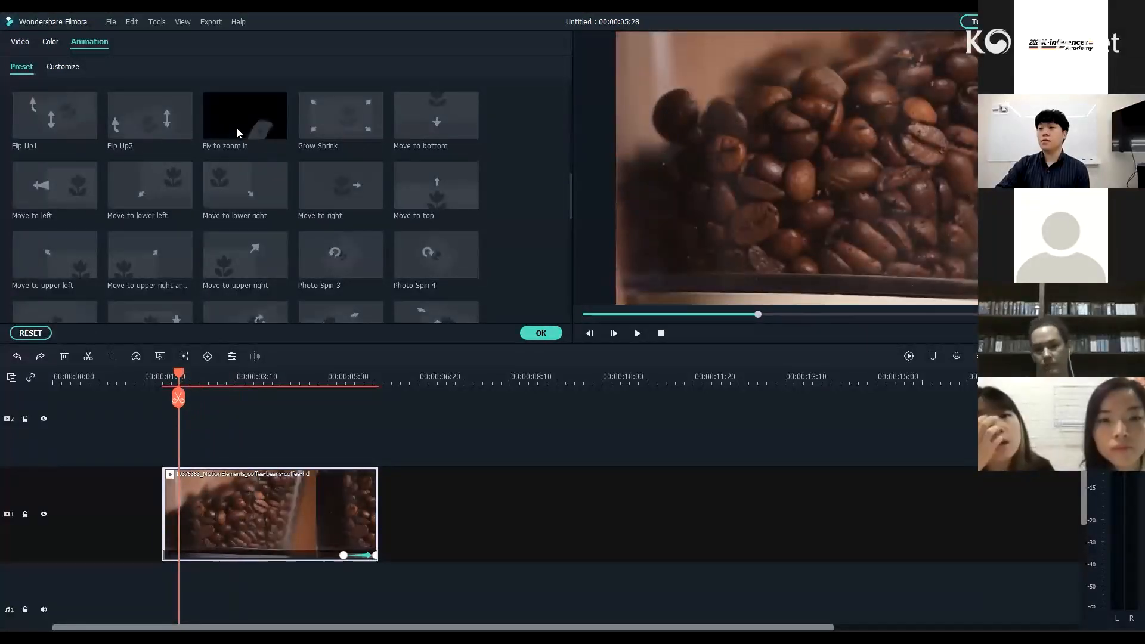
double_click(236, 131)
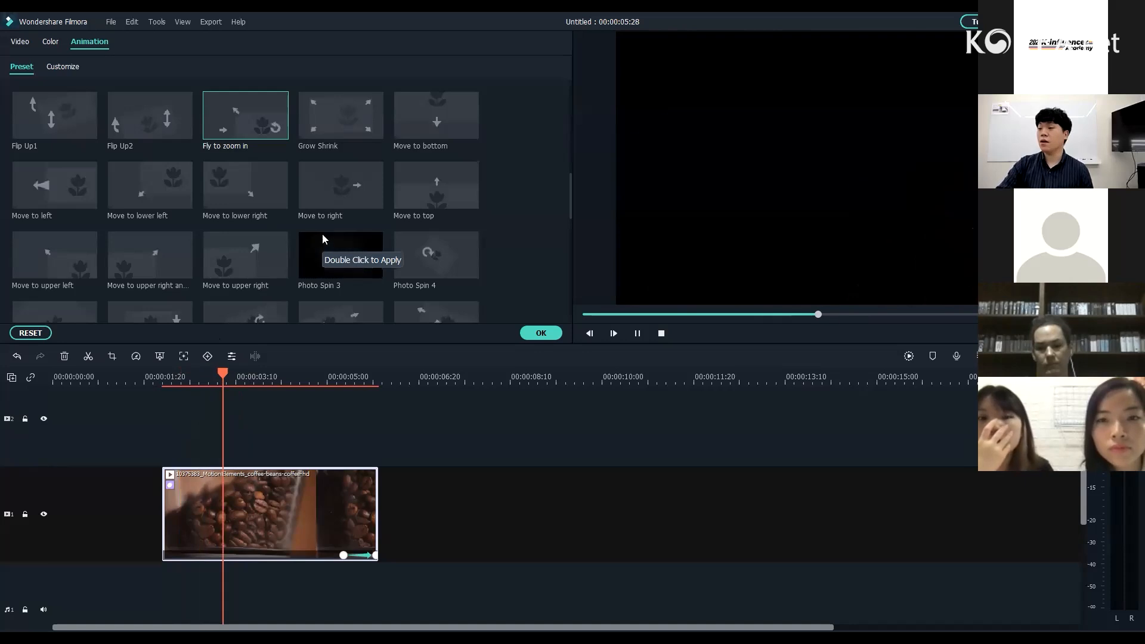
scroll(340, 238, "down", 10)
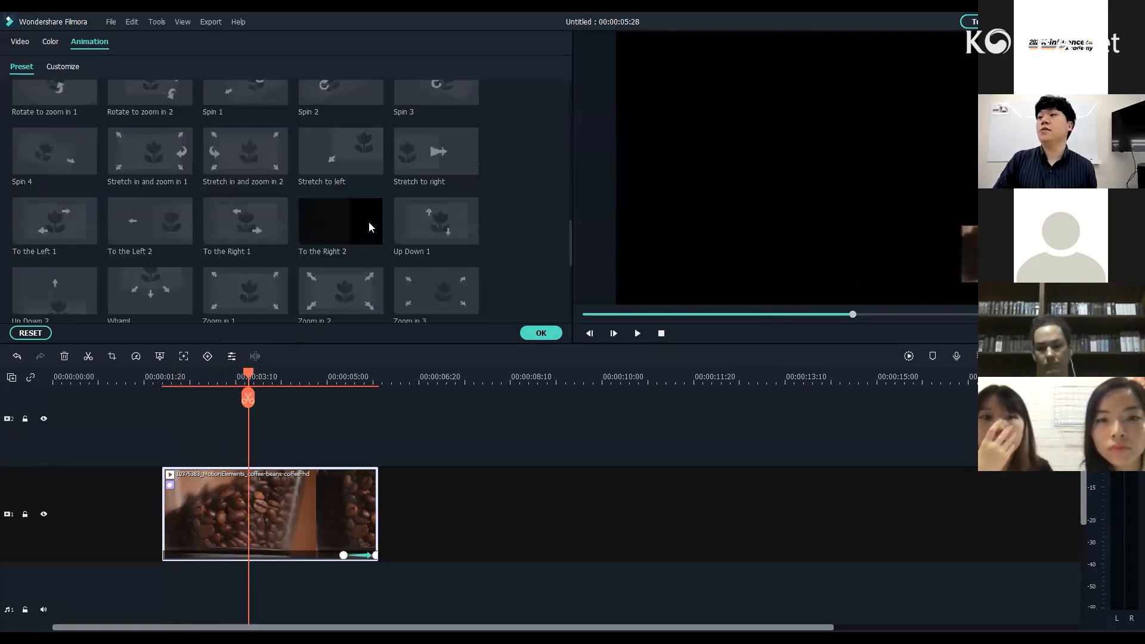
left_click_drag(249, 385, 176, 384)
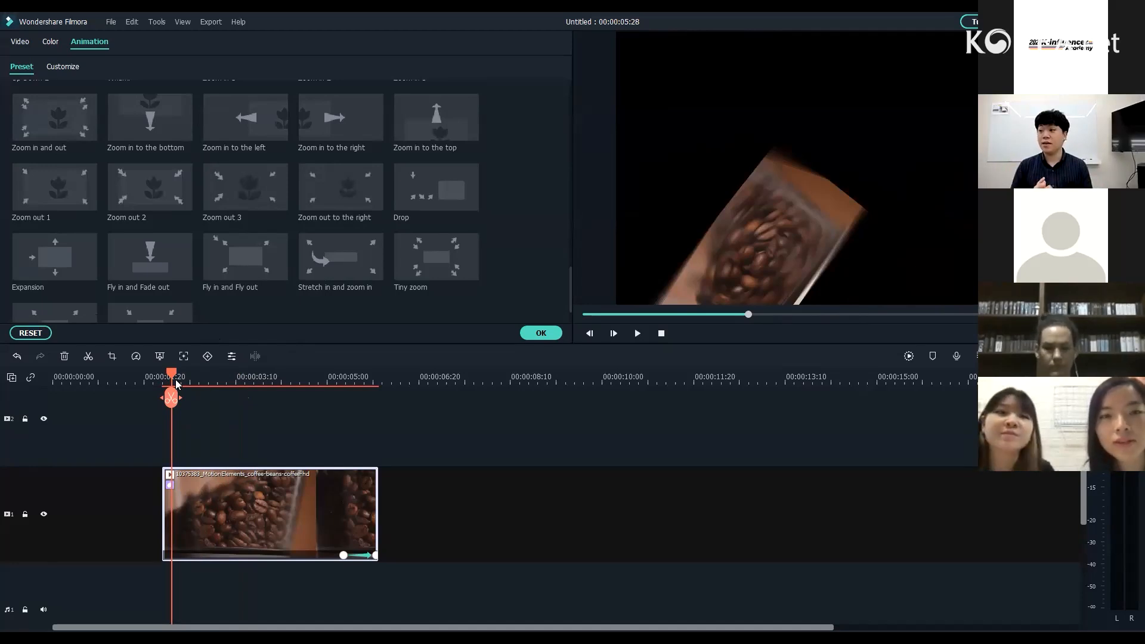
key("ctrl+z")
scroll(215, 114, "up", 10)
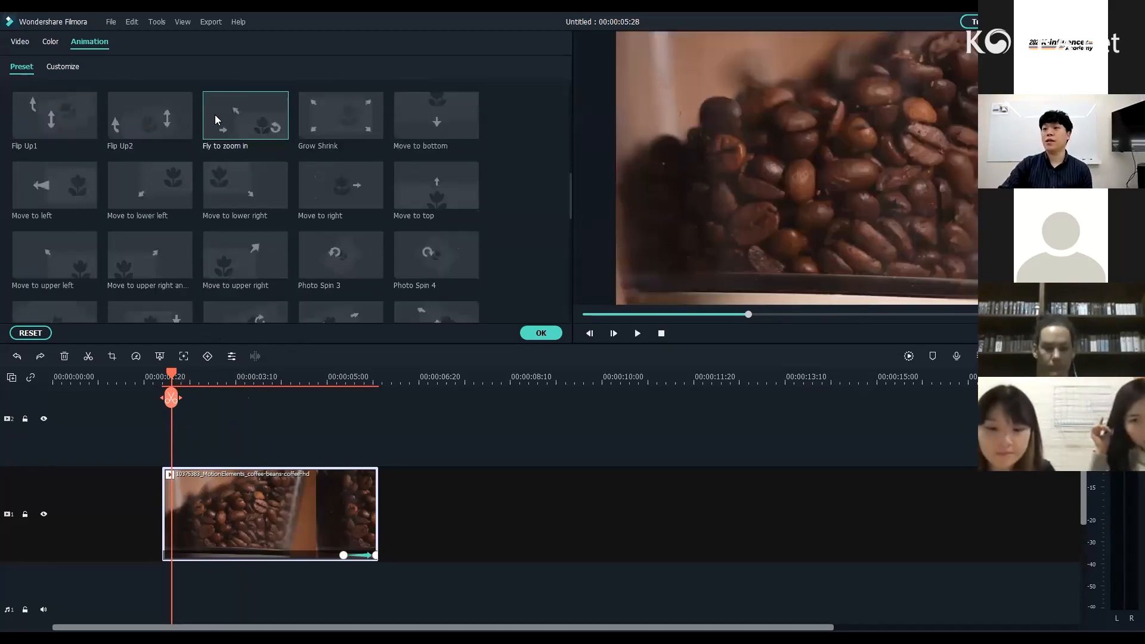
Build a custom slide-in with position keyframes: the picture off frame at negative X near the clip's start, and X 1.3 mid-clip
left_click(61, 67)
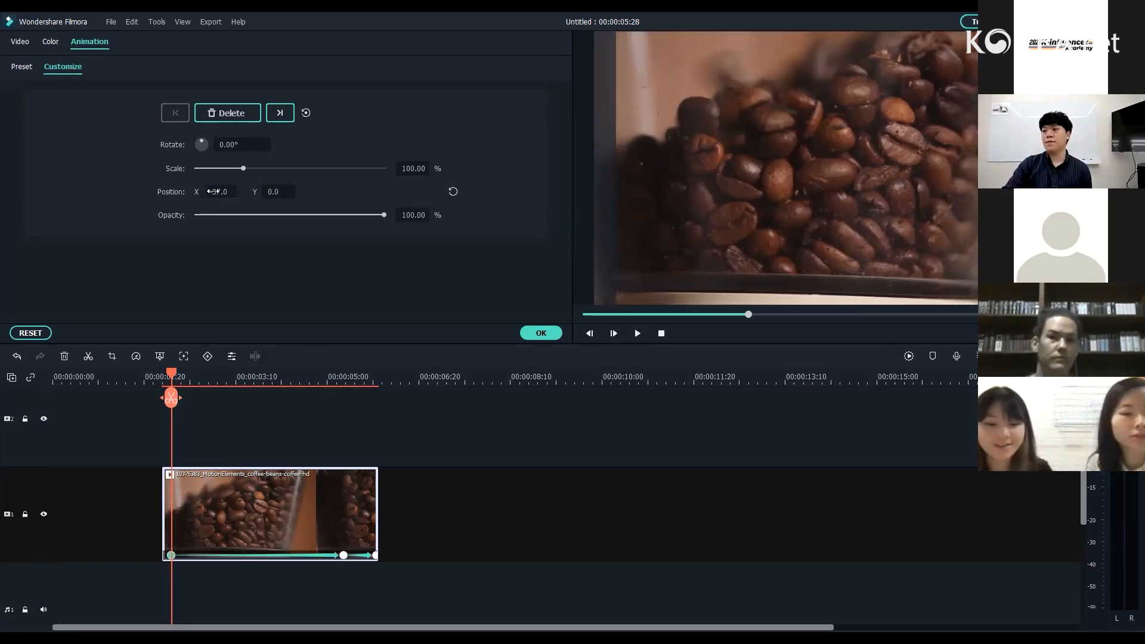
left_click_drag(224, 192, 184, 179)
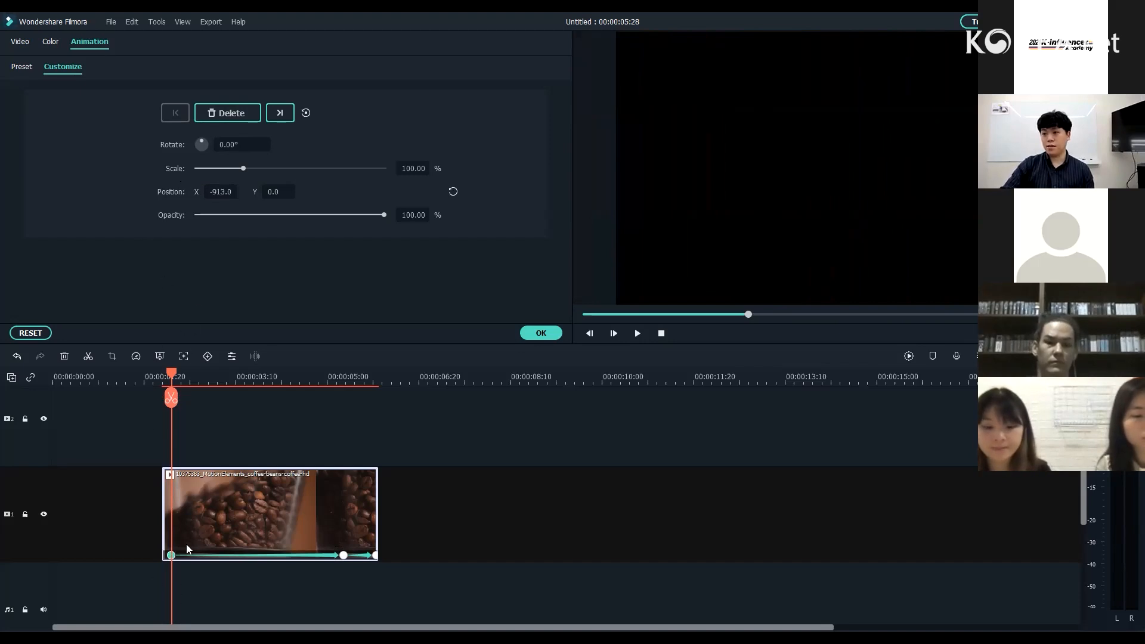
left_click_drag(221, 191, 209, 191)
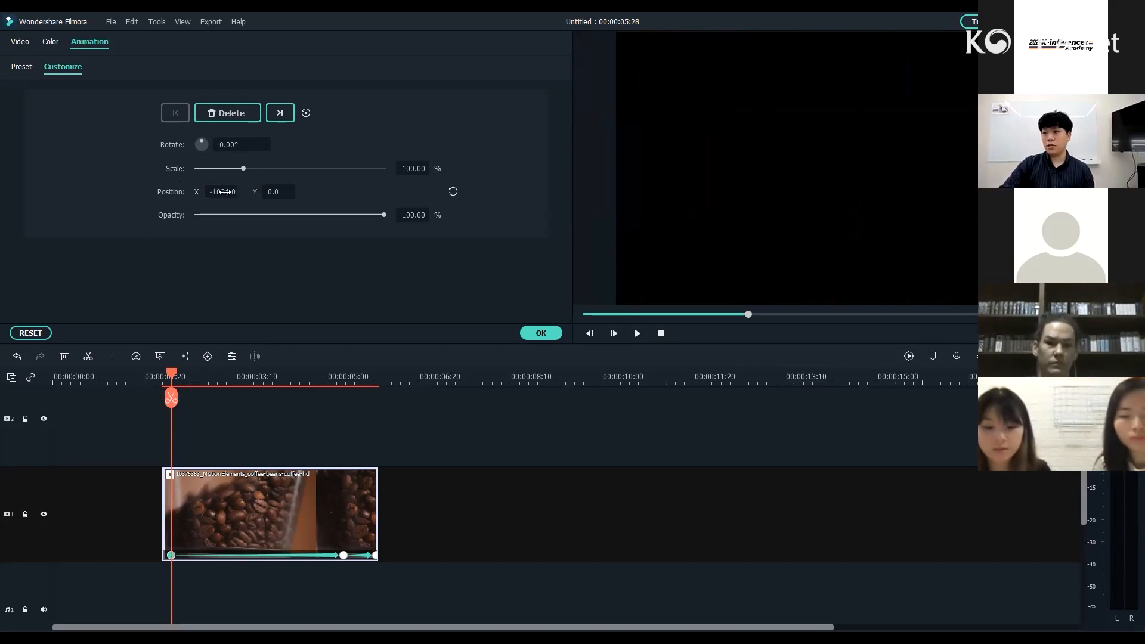
left_click_drag(172, 374, 274, 384)
mouse_move(216, 191)
left_mouse_down()
mouse_move(240, 191)
mouse_move(227, 192)
left_mouse_up()
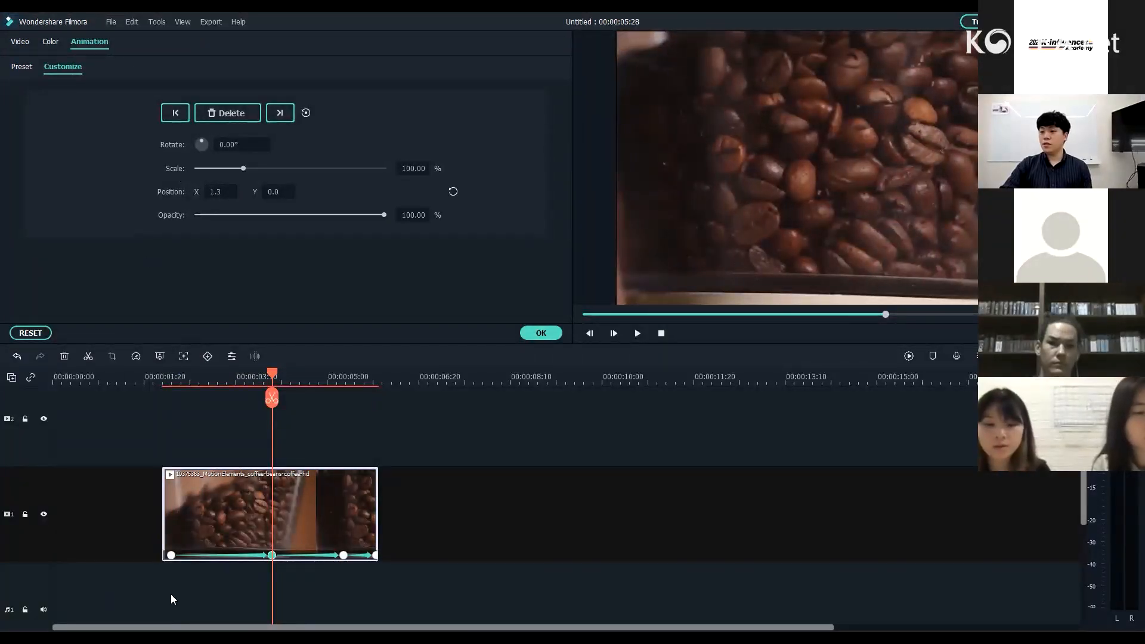
Compare the first and second custom keyframes, and play the slide-in from the first one
left_click(171, 556)
left_click(272, 556)
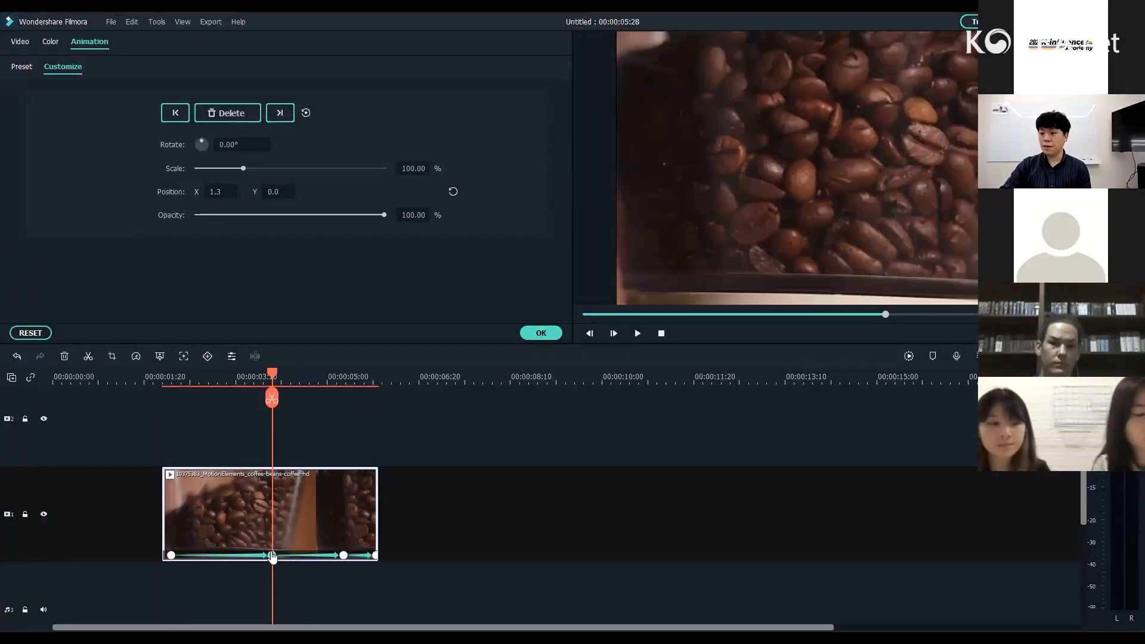
left_click(171, 556)
left_click(272, 556)
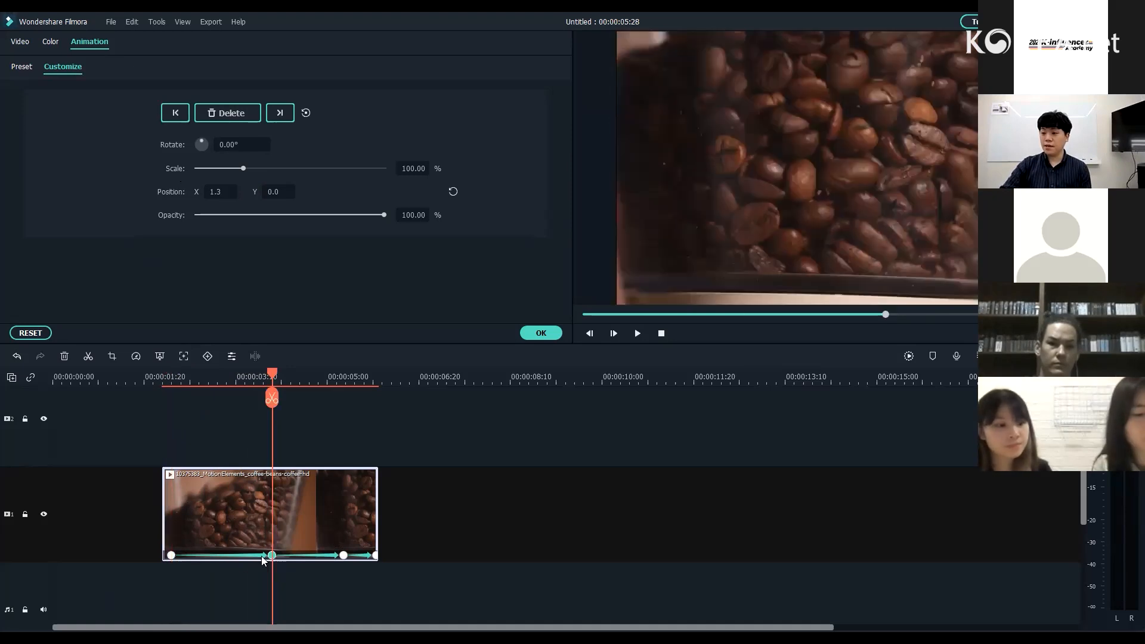
left_click(172, 556)
key("space")
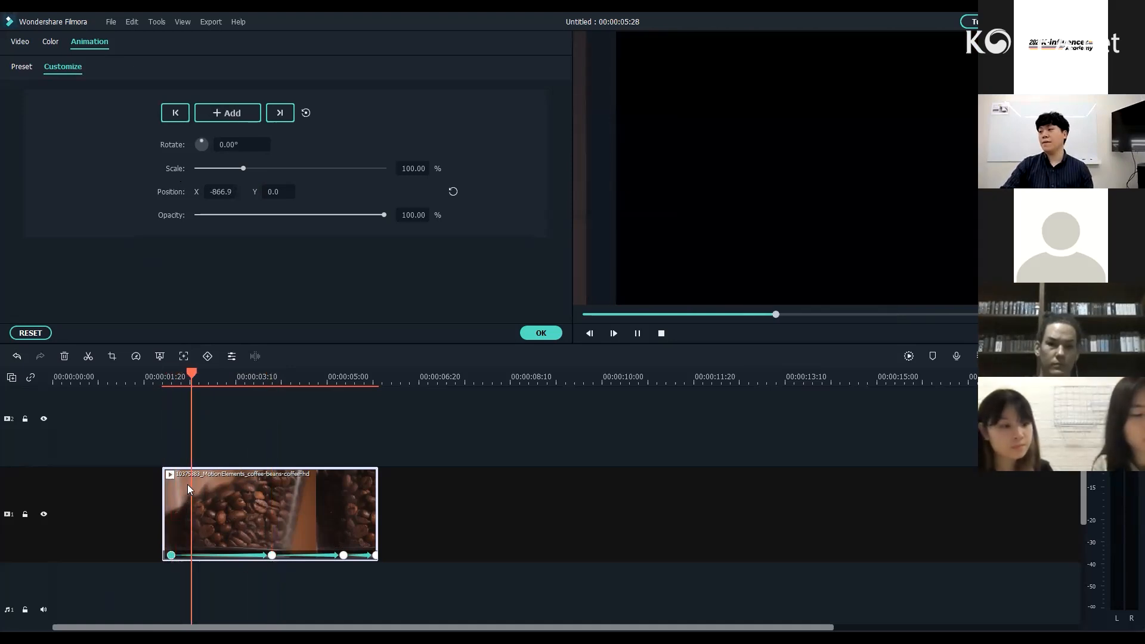
key("space")
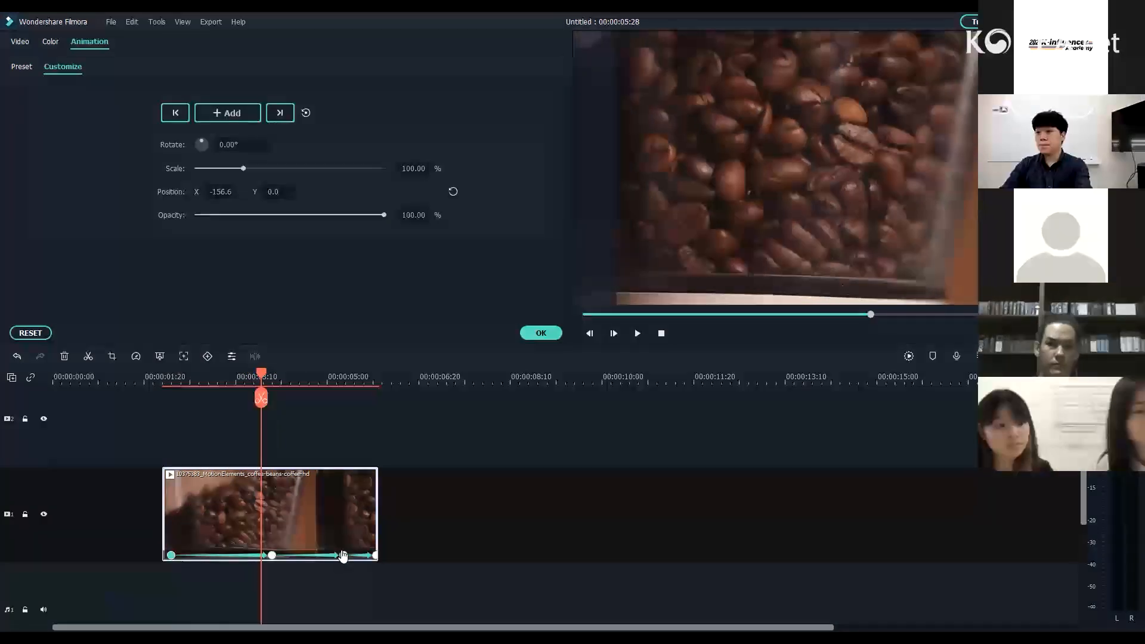
Clear the clip's custom animation and add a fresh keyframe with default values near the clip's start
left_click(31, 333)
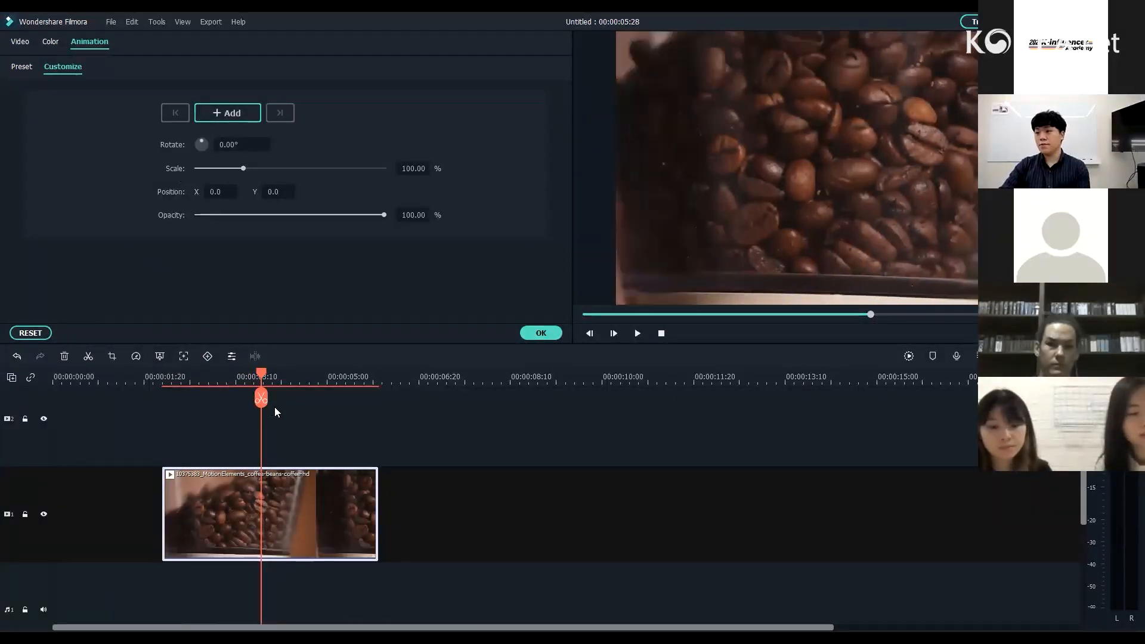
left_click_drag(263, 377, 217, 398)
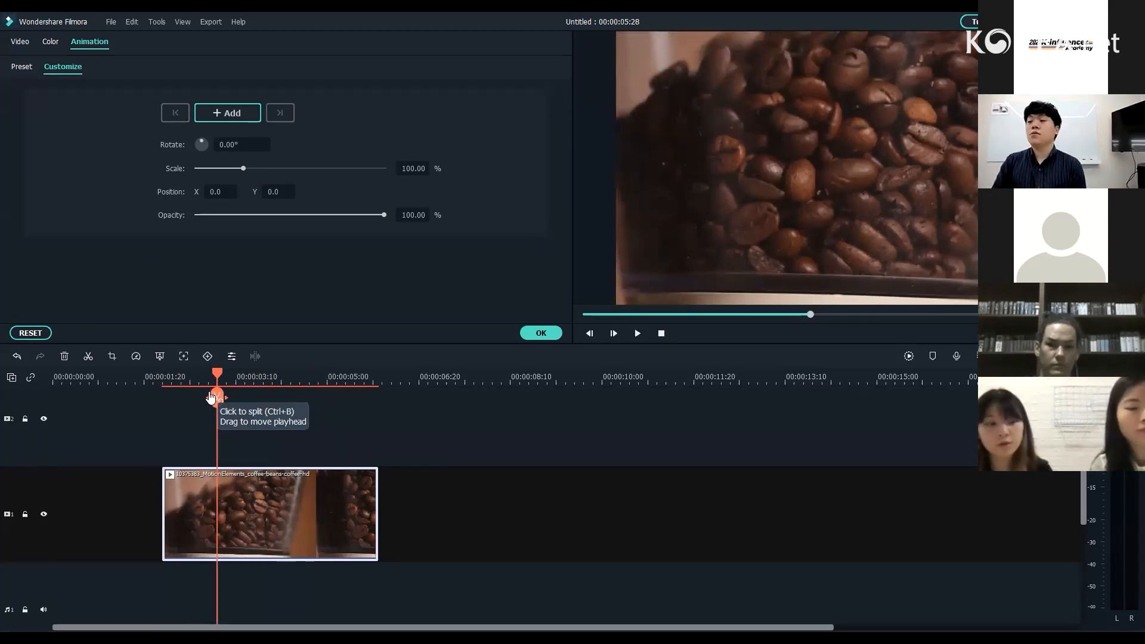
left_click_drag(218, 379, 201, 378)
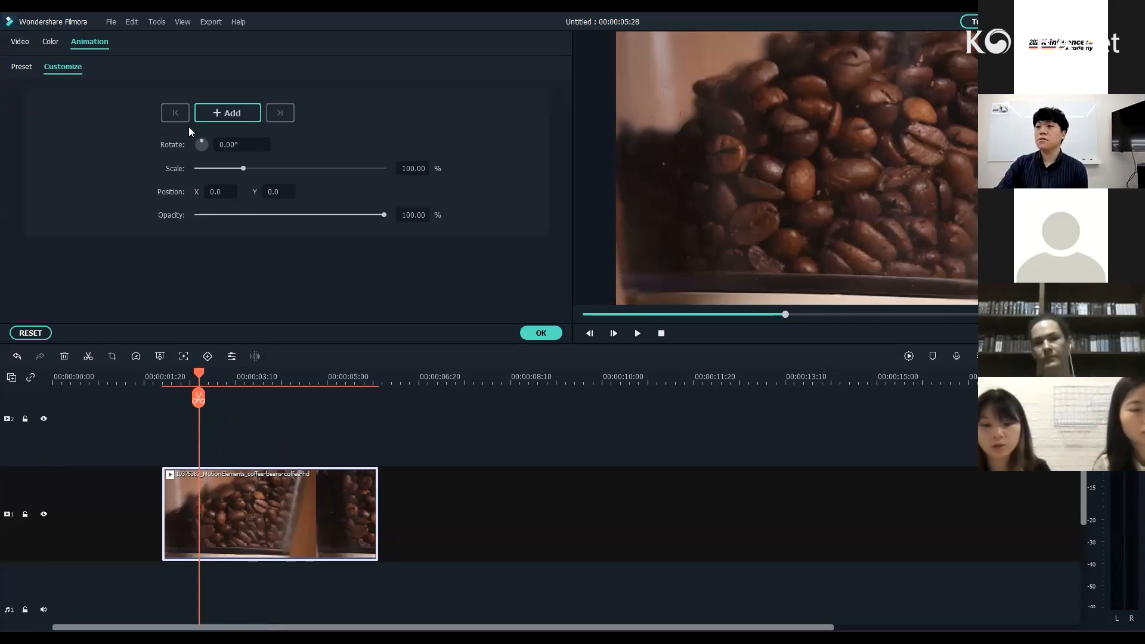
left_click(225, 113)
Add a second keyframe just past the middle of the clip with the scale at 150%
left_click_drag(199, 398, 287, 402)
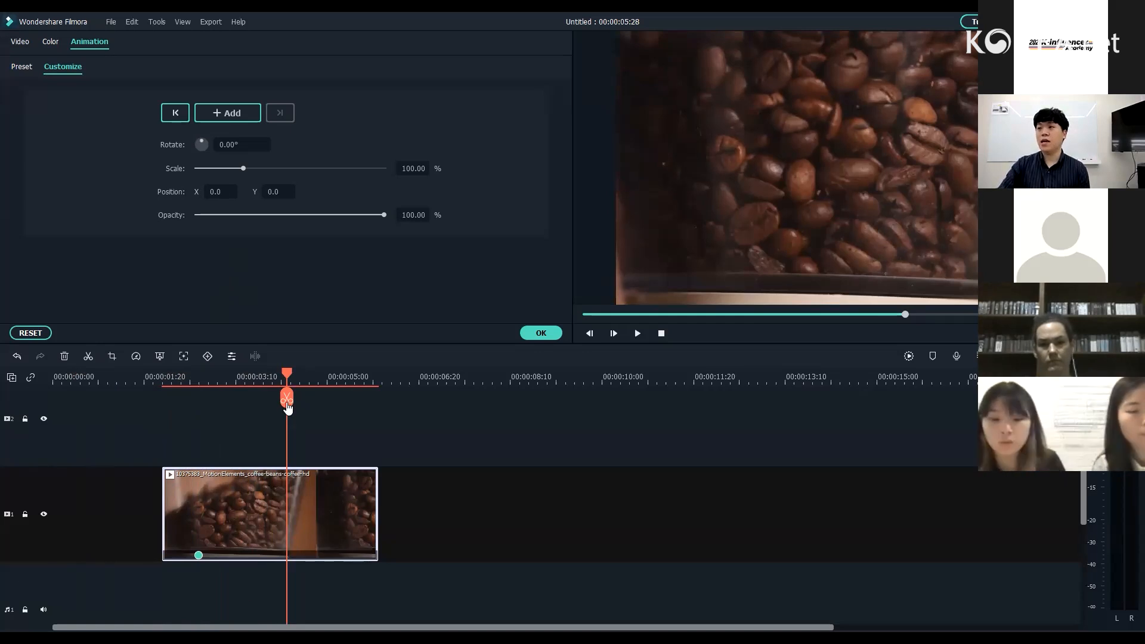
double_click(411, 169)
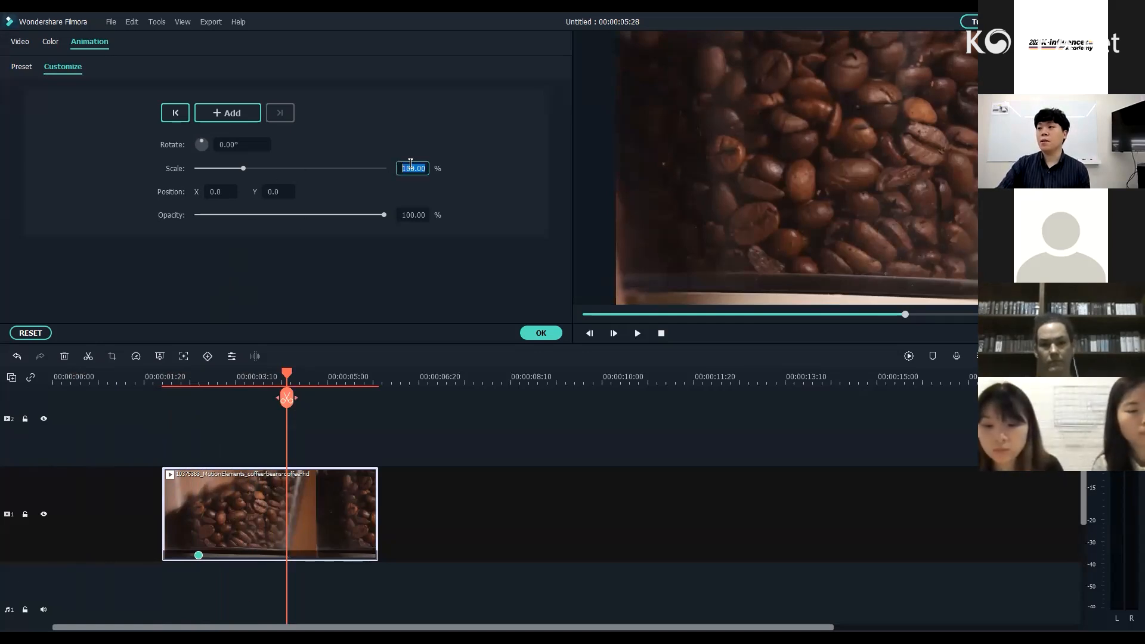
type("150")
key("Return")
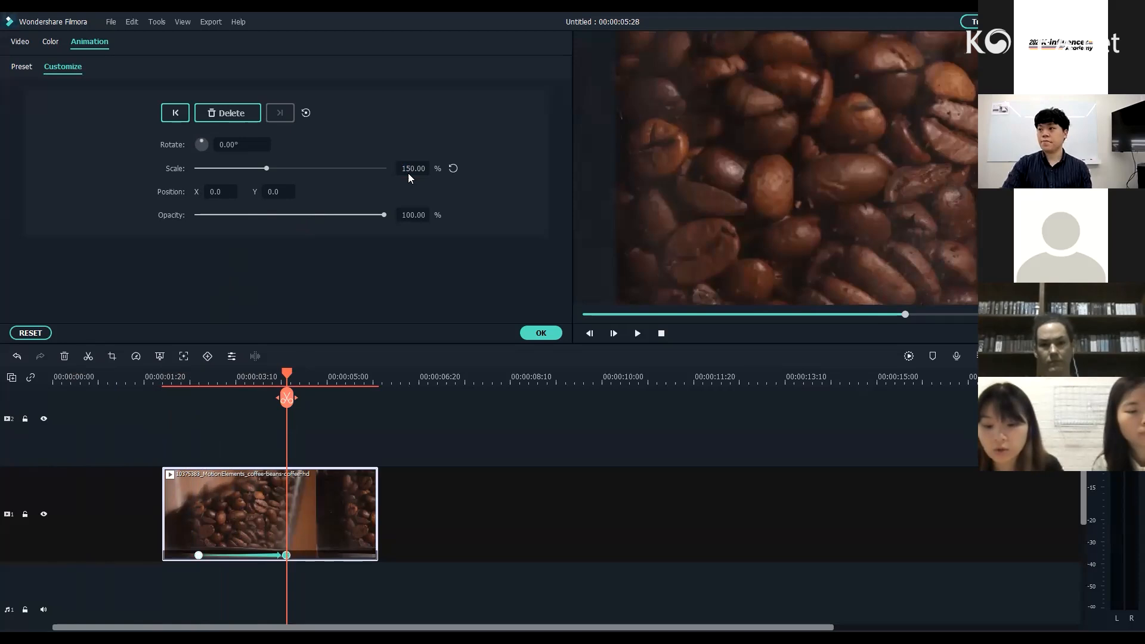
Play the zoom animation from near the first keyframe, and return the playhead to that keyframe
left_click_drag(287, 376, 200, 381)
key("space")
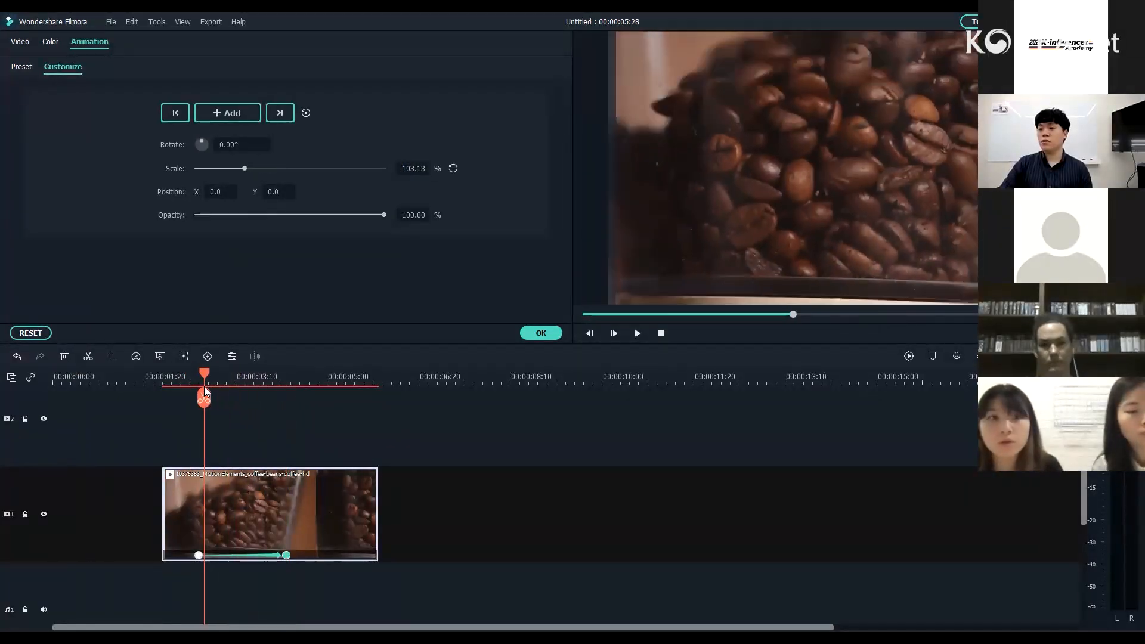
key("space")
left_click_drag(293, 368, 215, 405)
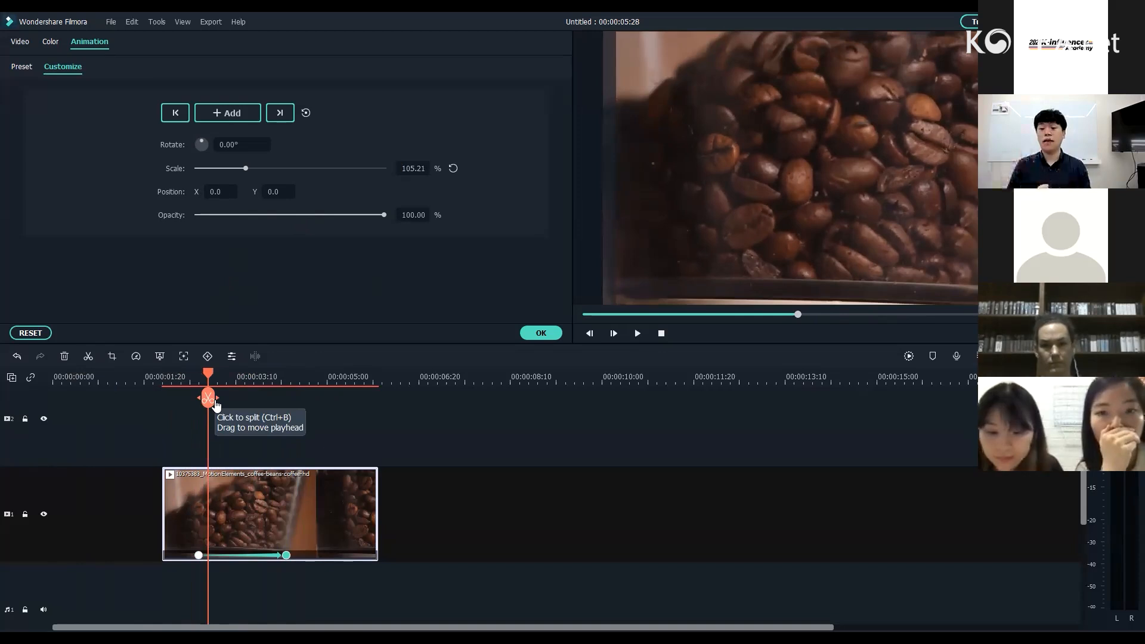
left_click_drag(209, 375, 199, 379)
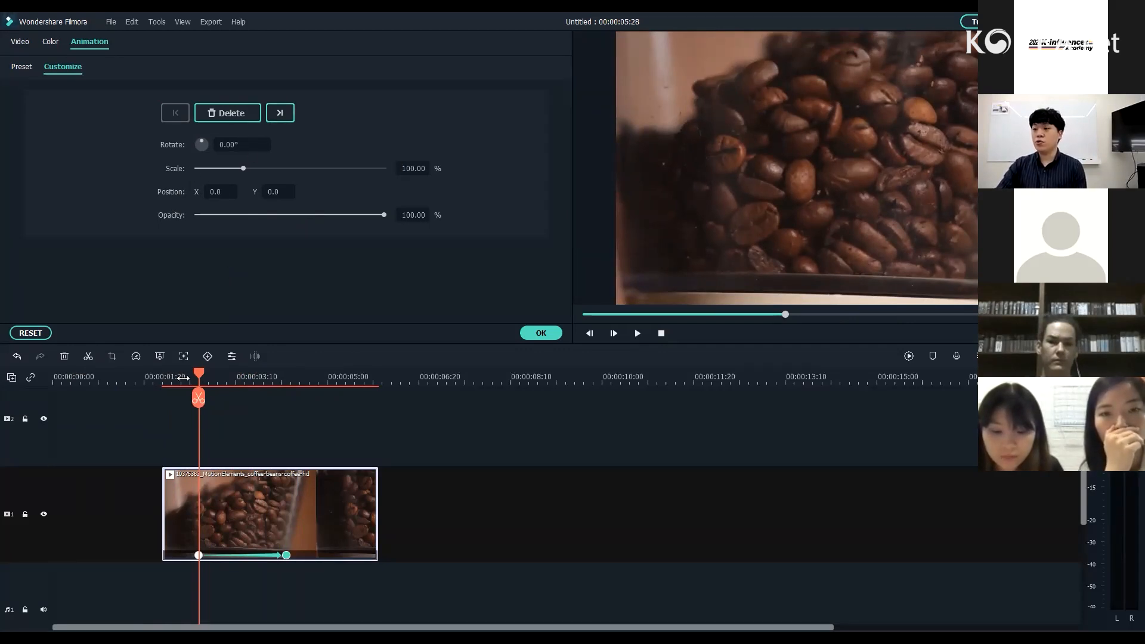
Switch back and forth between the two scale keyframes to compare them, finishing on the second one
left_click_drag(201, 379, 286, 379)
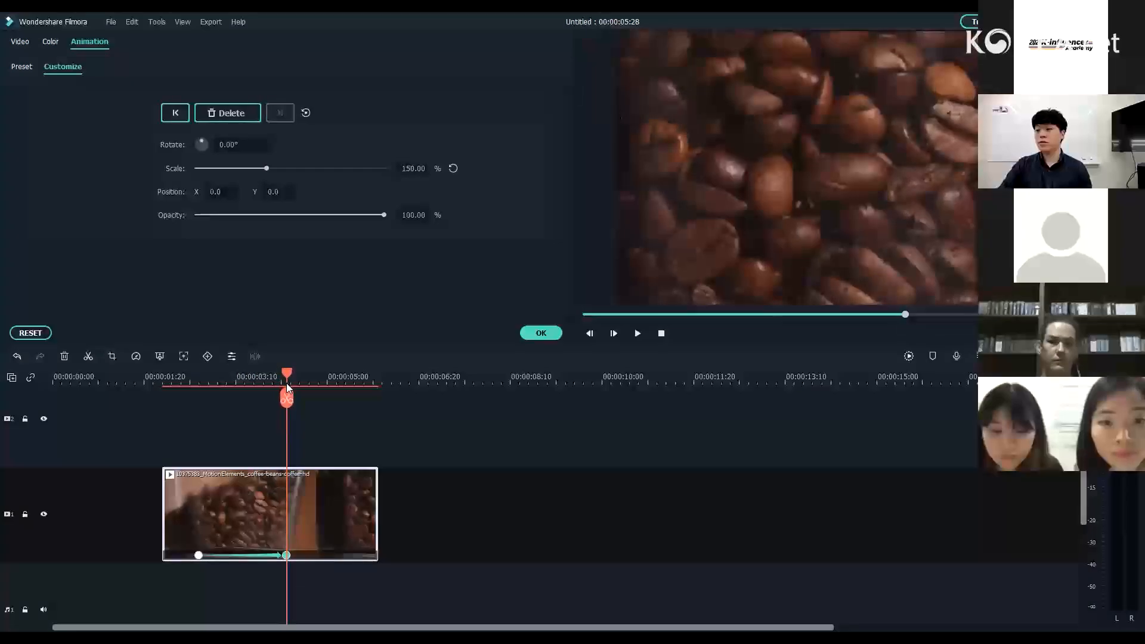
left_click(175, 113)
left_click(278, 112)
left_click(172, 114)
left_click(279, 115)
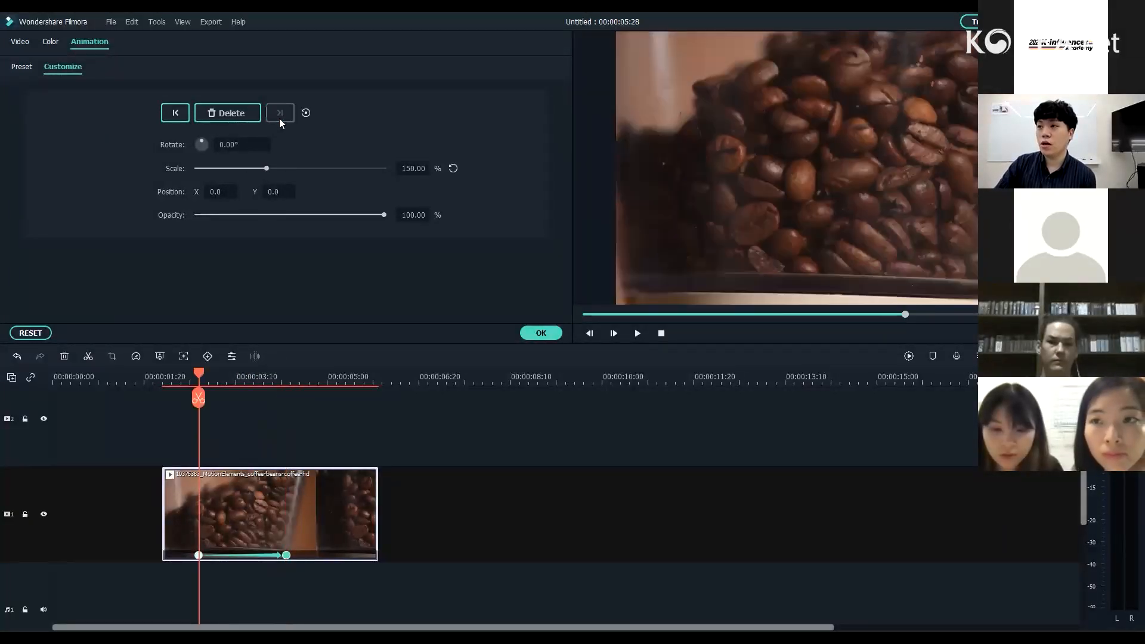
left_click(182, 112)
left_click(279, 115)
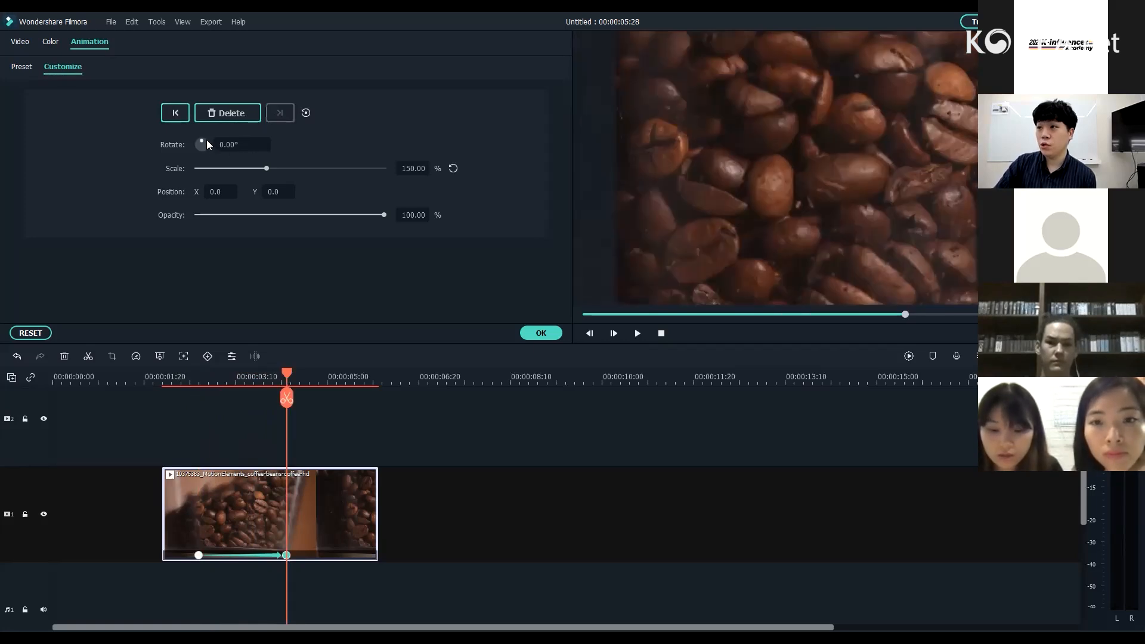
Set the rotation at the second keyframe to 10°
left_click_drag(200, 145, 201, 144)
left_click(225, 147)
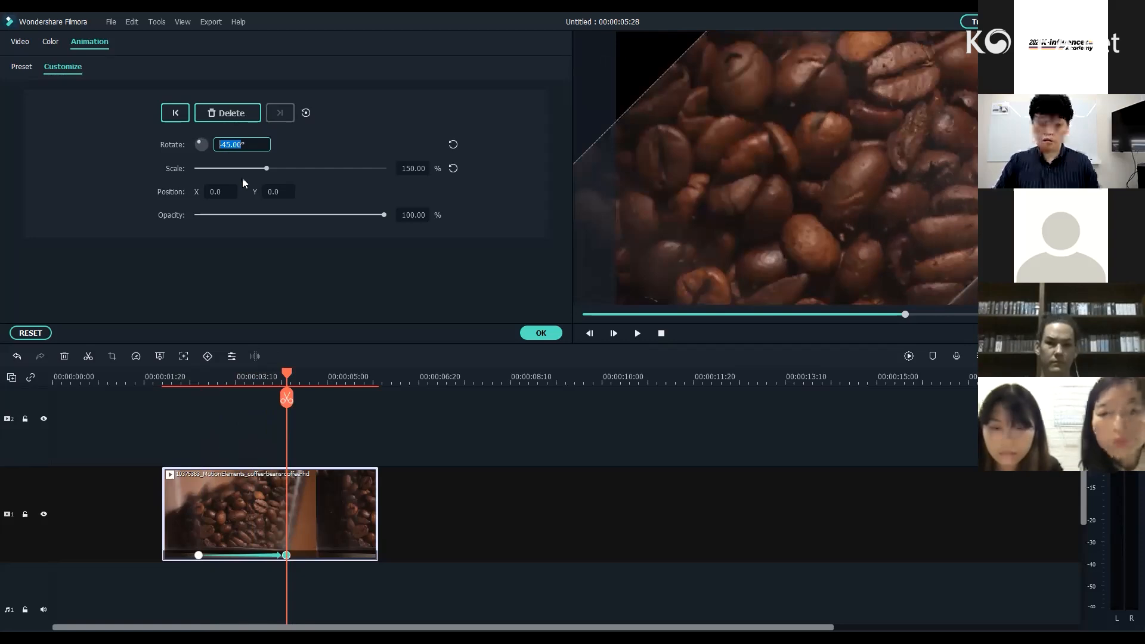
type("10")
key("Return")
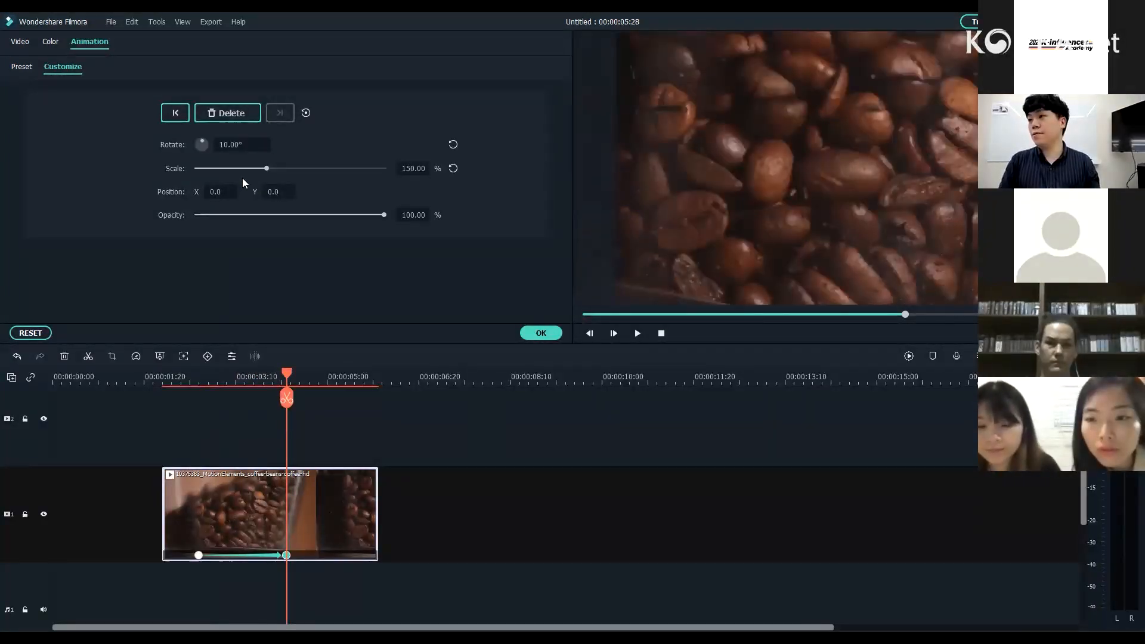
Play the combined zoom and rotation twice from just before the first keyframe, and return the playhead there
left_click(196, 376)
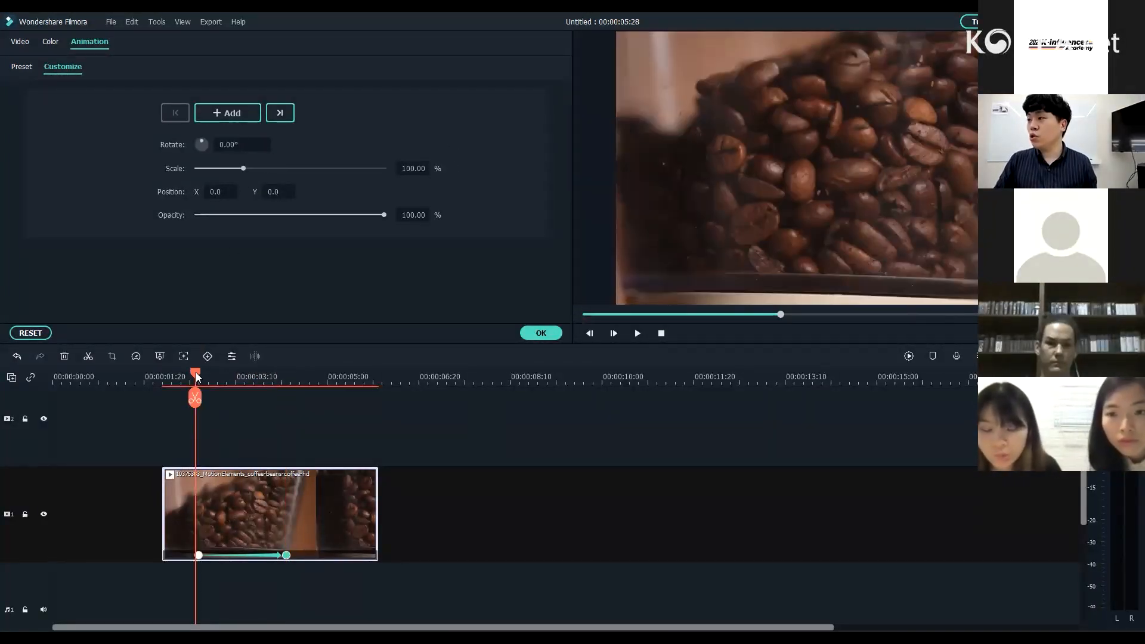
key("space")
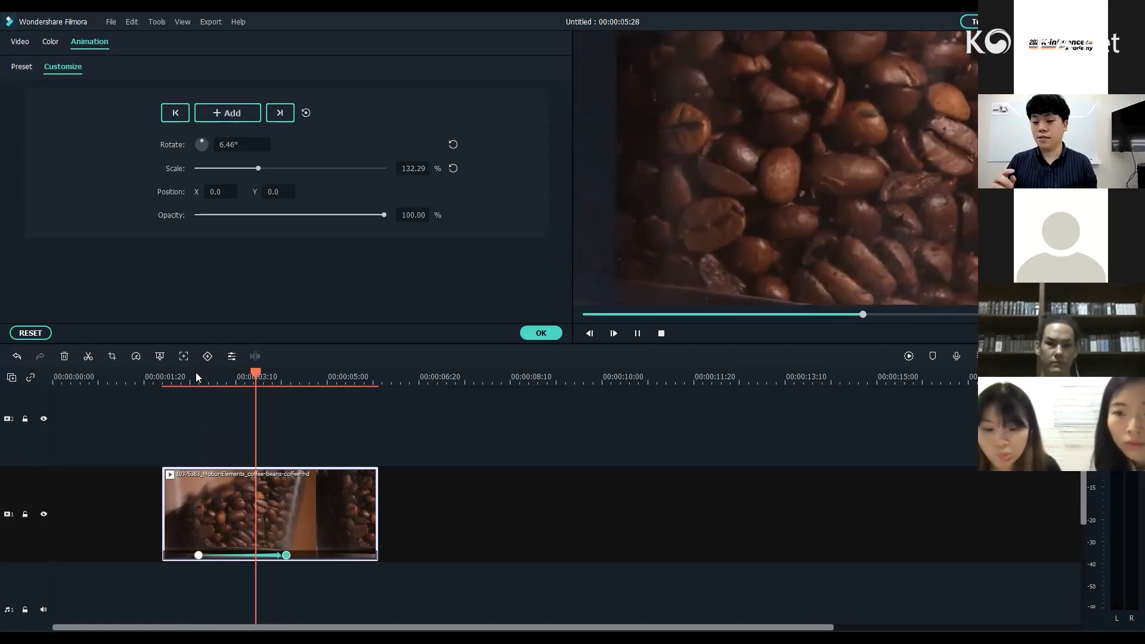
left_click(191, 384)
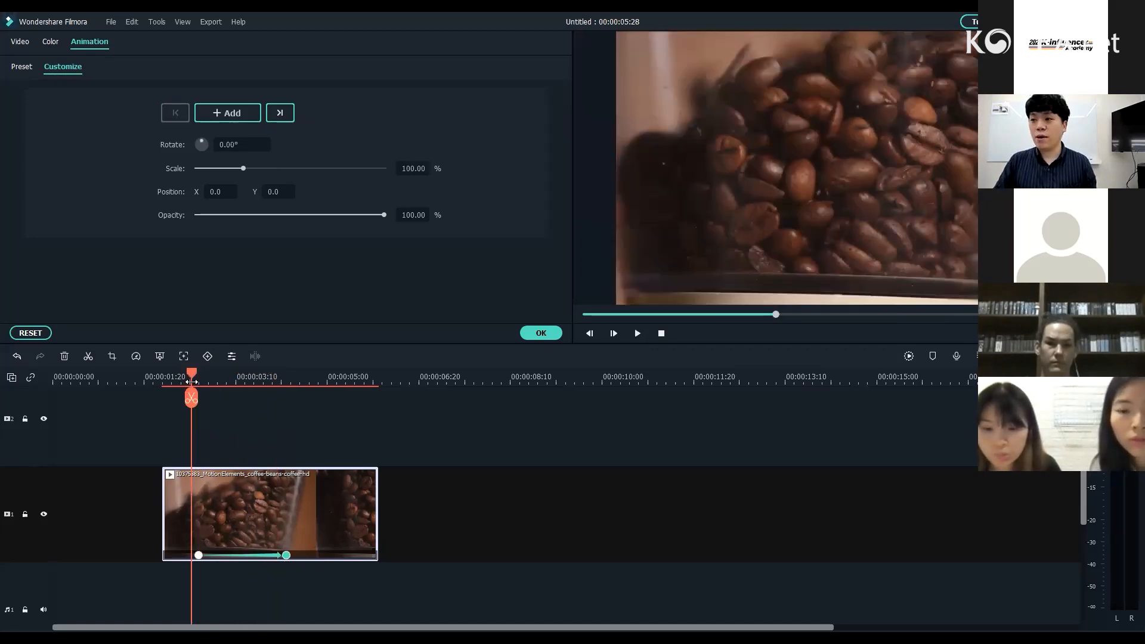
key("space")
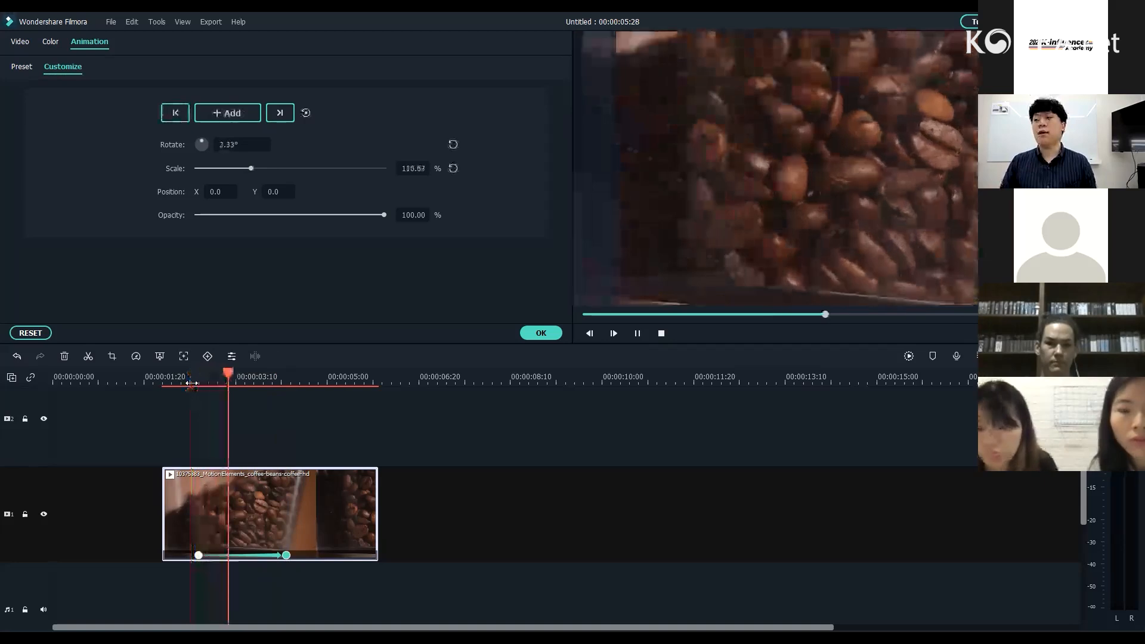
key("space")
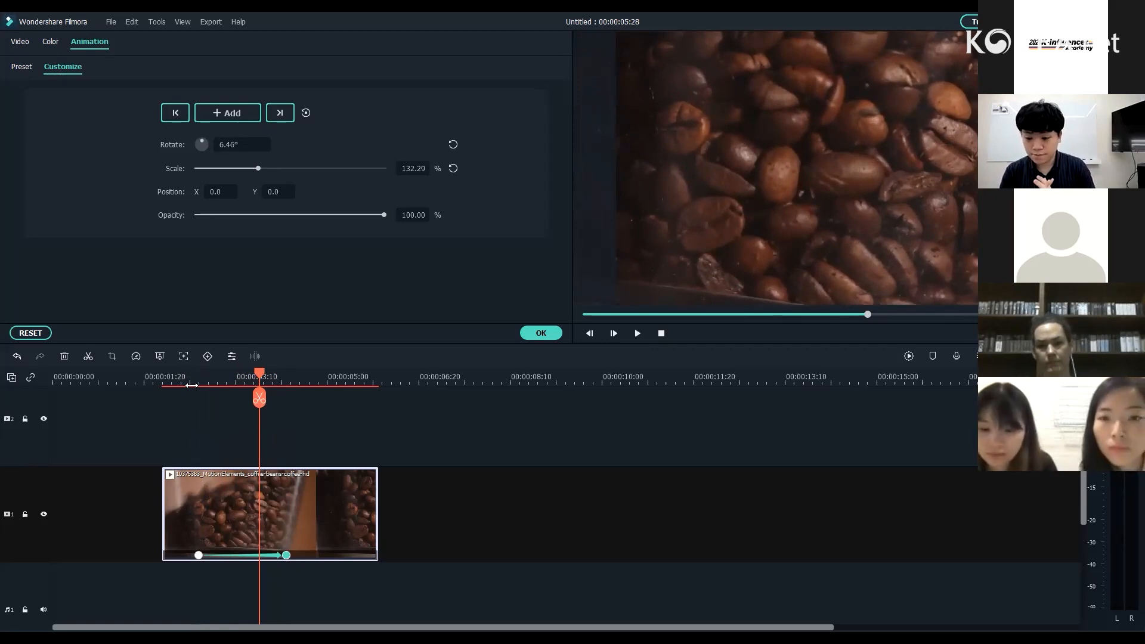
left_click_drag(259, 383, 193, 389)
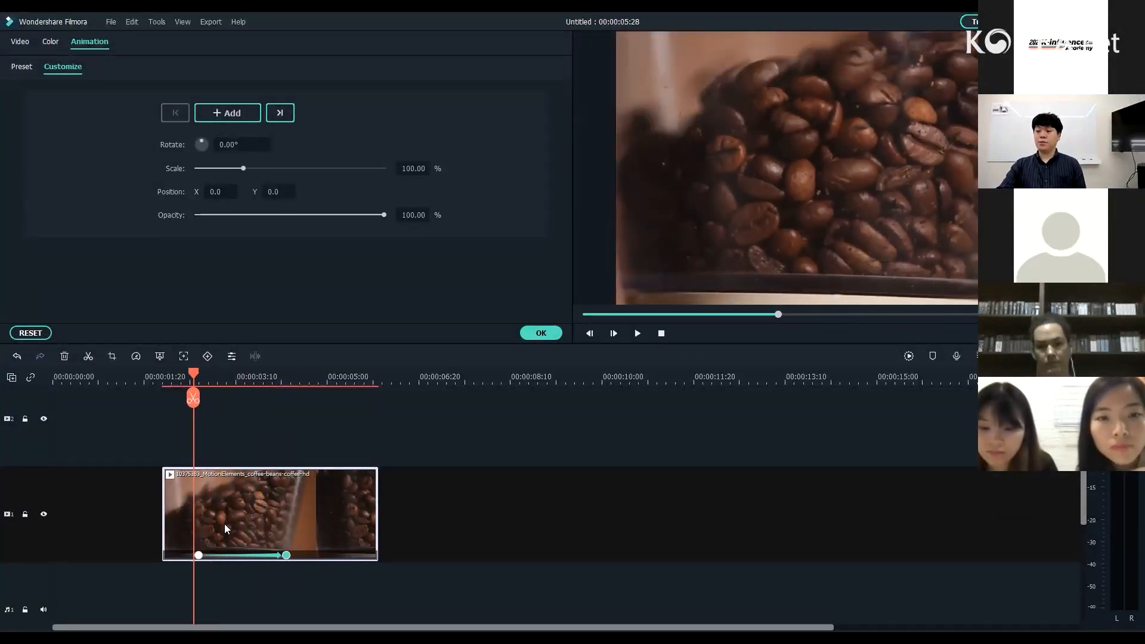
Close the animation settings and place the Basic 6 plain text title on the video track after the coffee clip
left_click(26, 67)
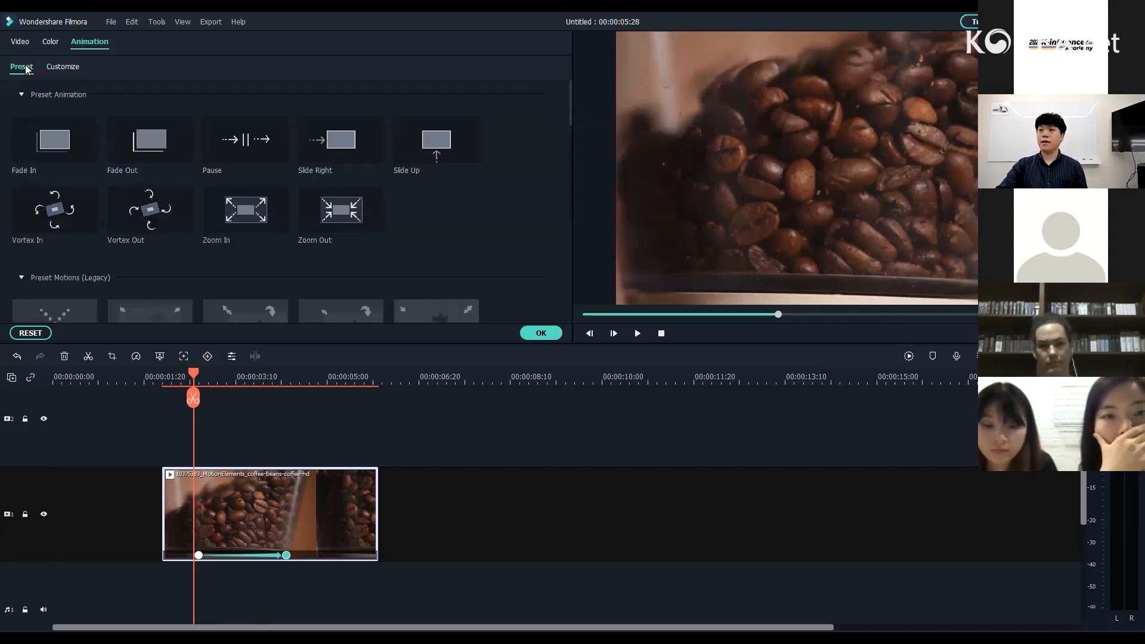
left_click(541, 332)
left_click(105, 46)
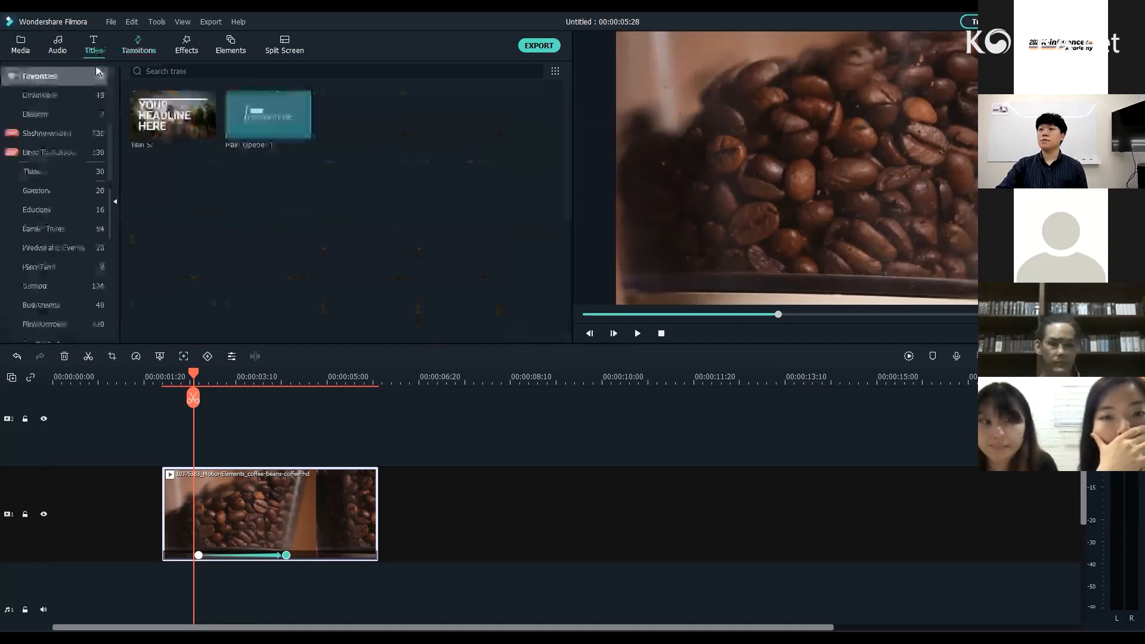
left_click(78, 173)
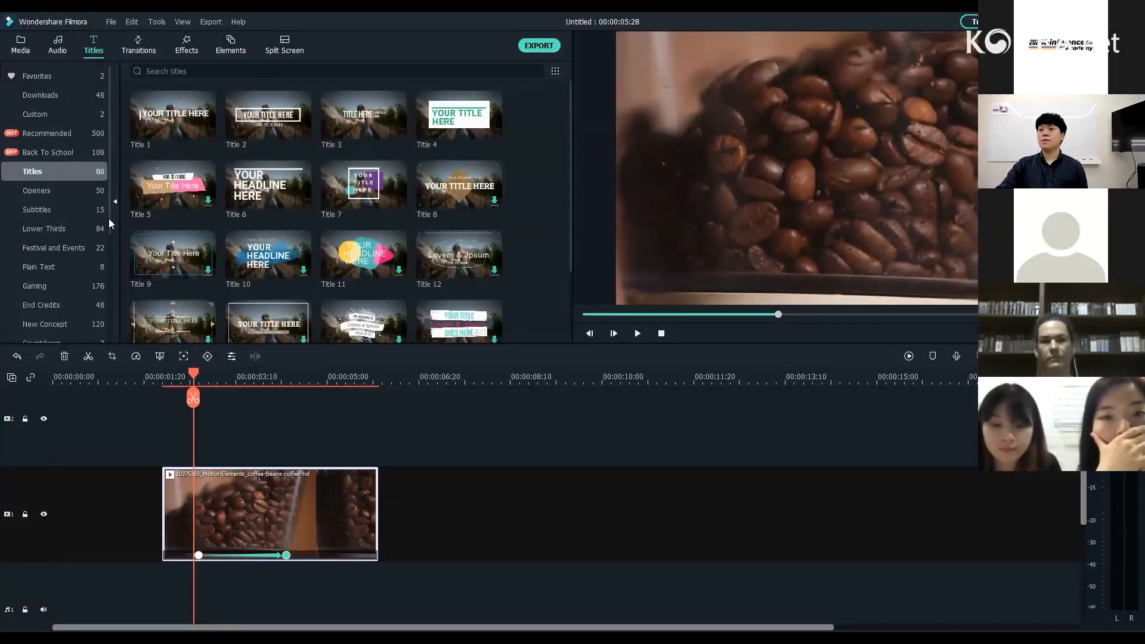
left_click(65, 266)
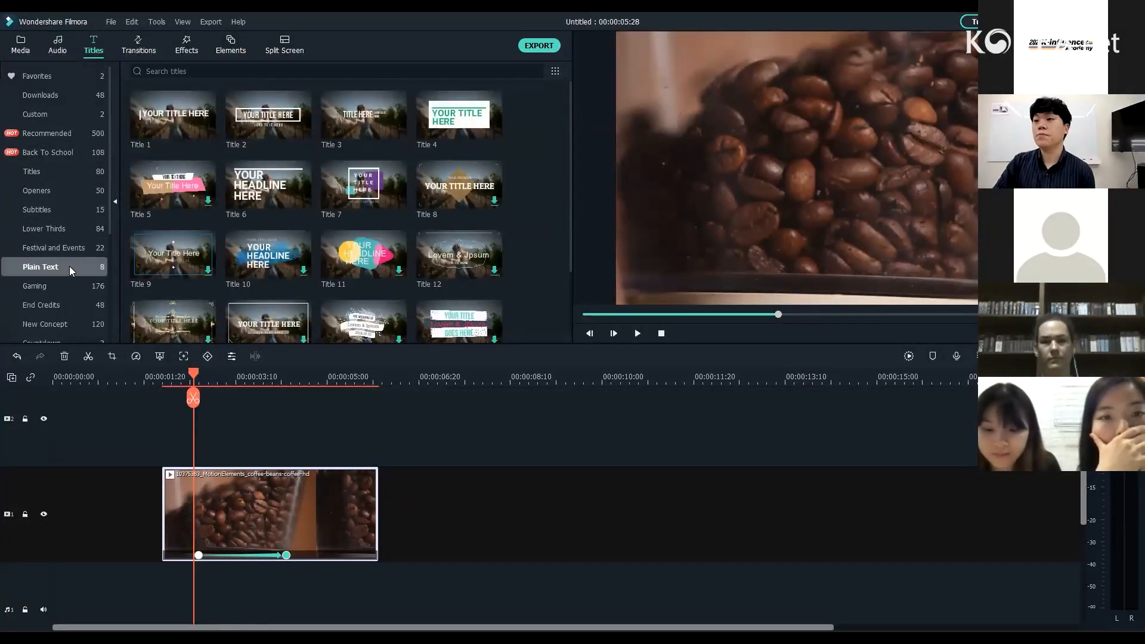
left_click_drag(258, 173, 442, 508)
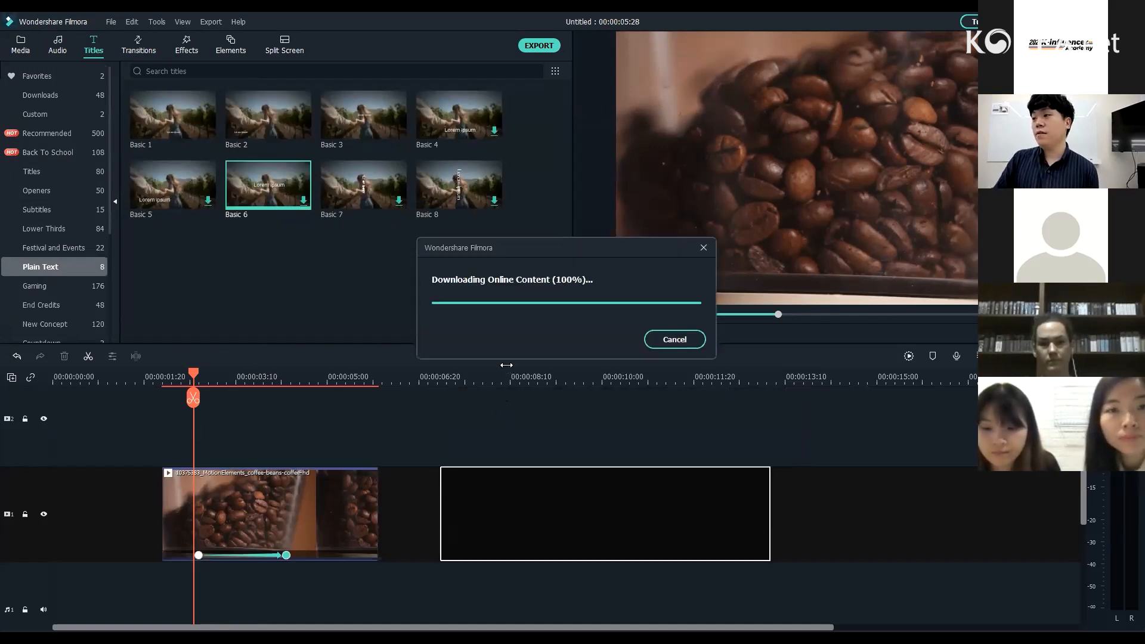
Open the new title's custom animation settings and move its text horizontally to about X 18 in the preview
left_click(507, 376)
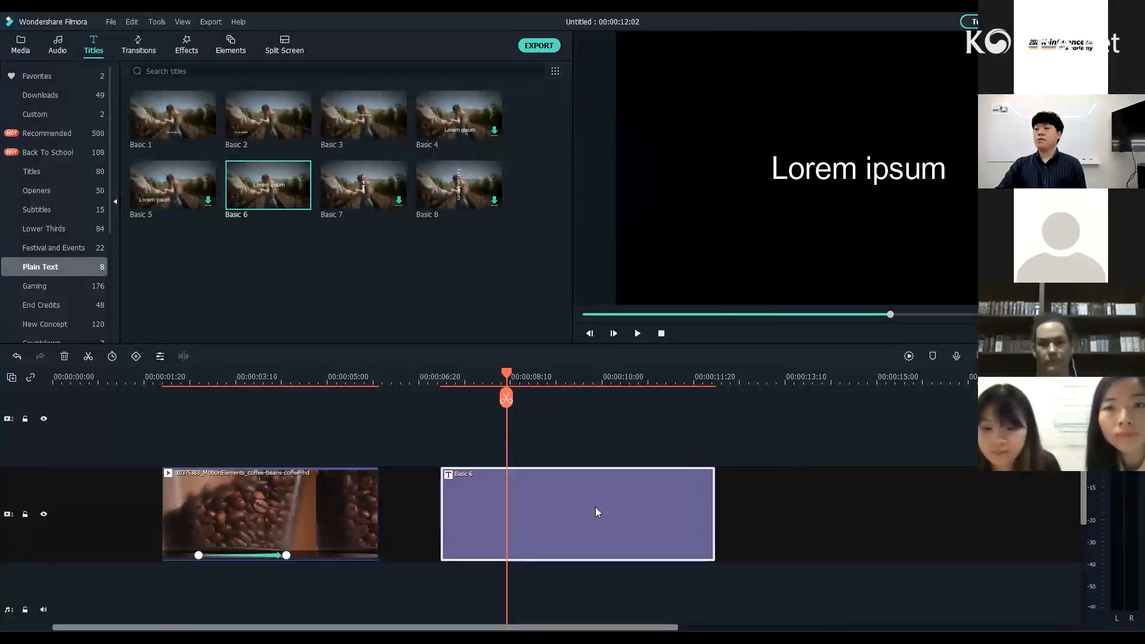
double_click(596, 507)
left_click(83, 41)
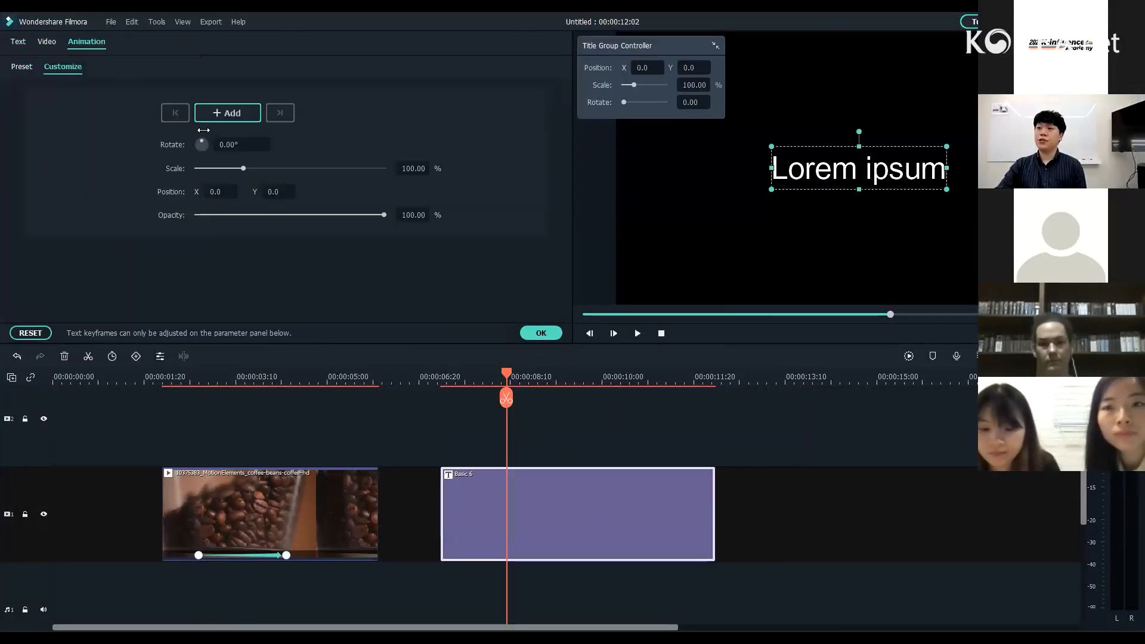
mouse_move(838, 178)
left_mouse_down()
mouse_move(662, 197)
mouse_move(831, 142)
mouse_move(918, 200)
mouse_move(853, 183)
left_mouse_up()
left_click_drag(961, 196, 904, 176)
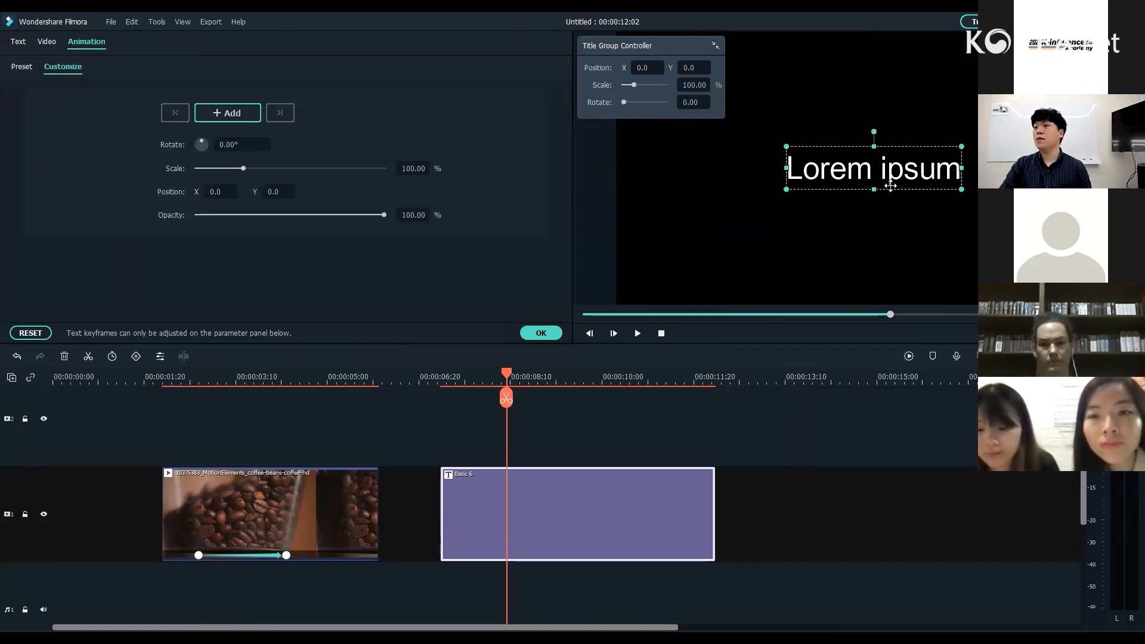
Try the Fade In preset animation on the title, play it from the title's start, and undo it
left_click(21, 67)
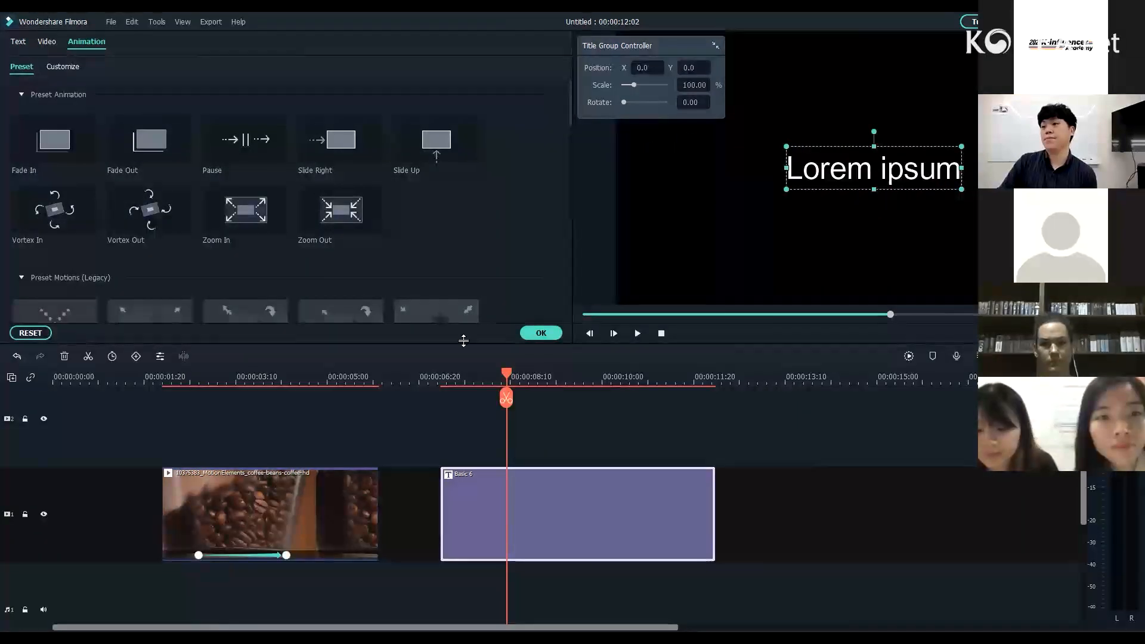
double_click(59, 159)
left_click_drag(506, 376, 441, 380)
key("space")
key("space")
key("ctrl+z")
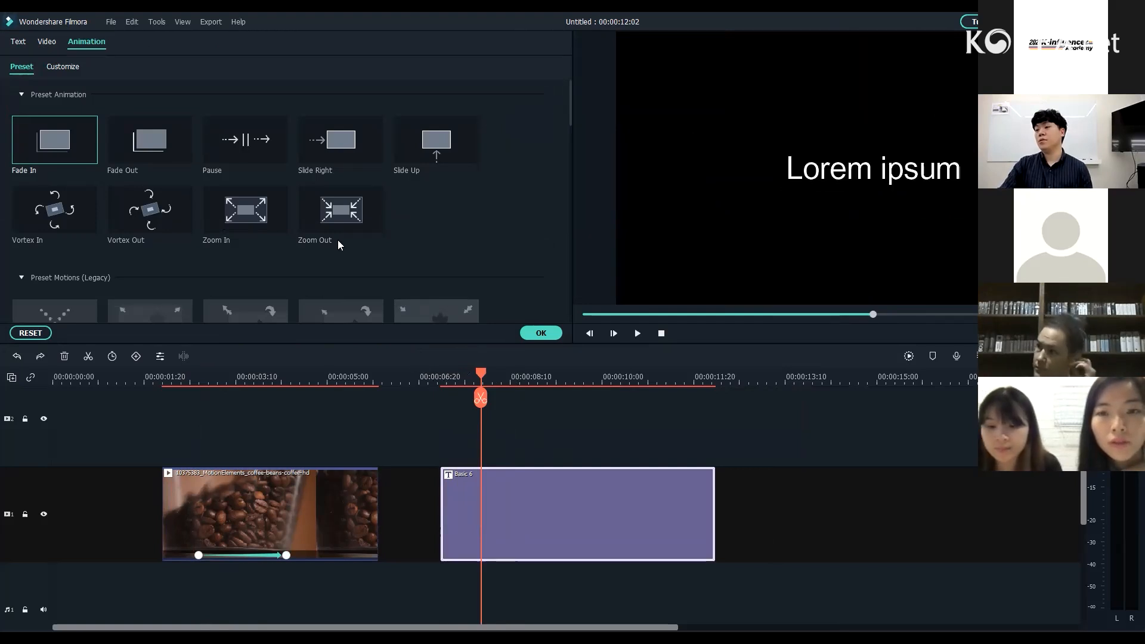
Apply the Zoom In preset animation to the title, check its text settings, and close them
double_click(235, 216)
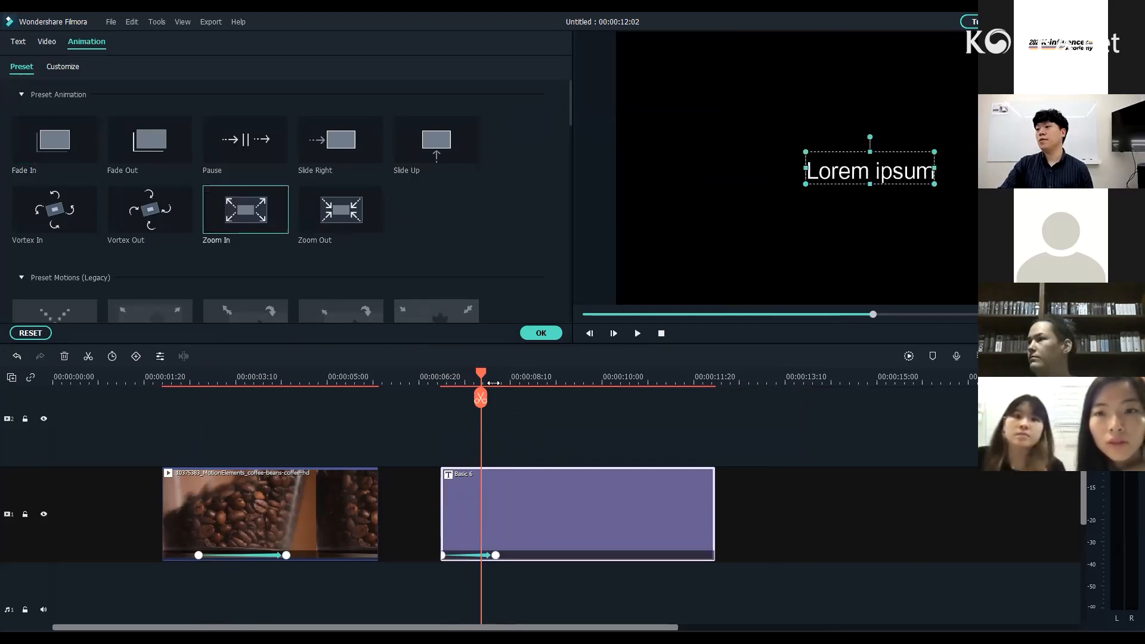
scroll(352, 239, "down", 4)
scroll(352, 239, "up", 6)
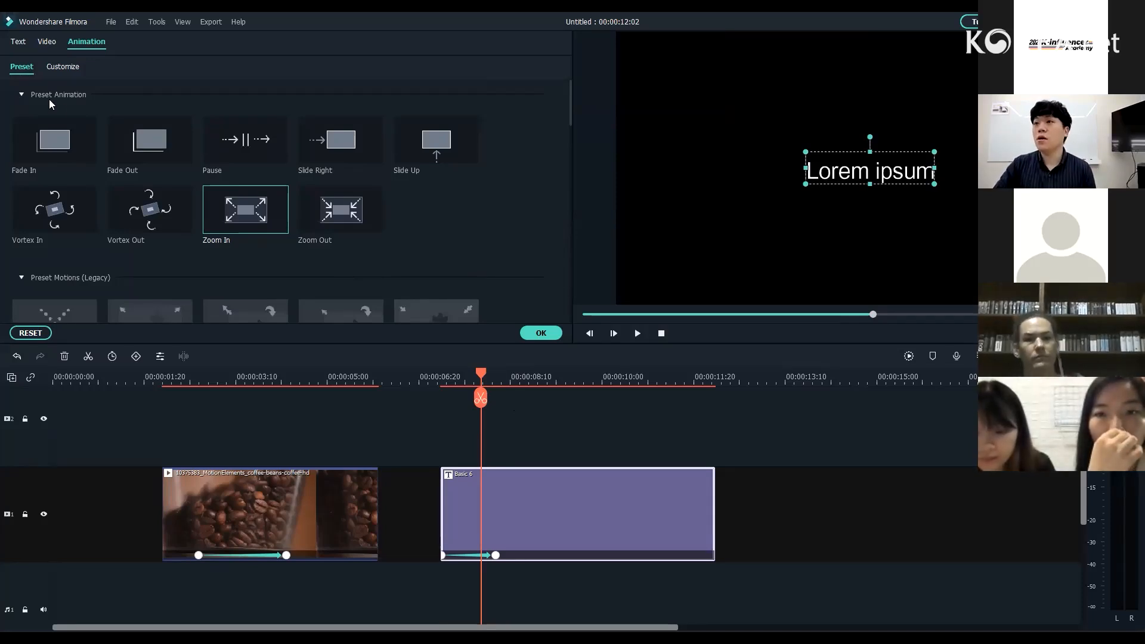
left_click(18, 42)
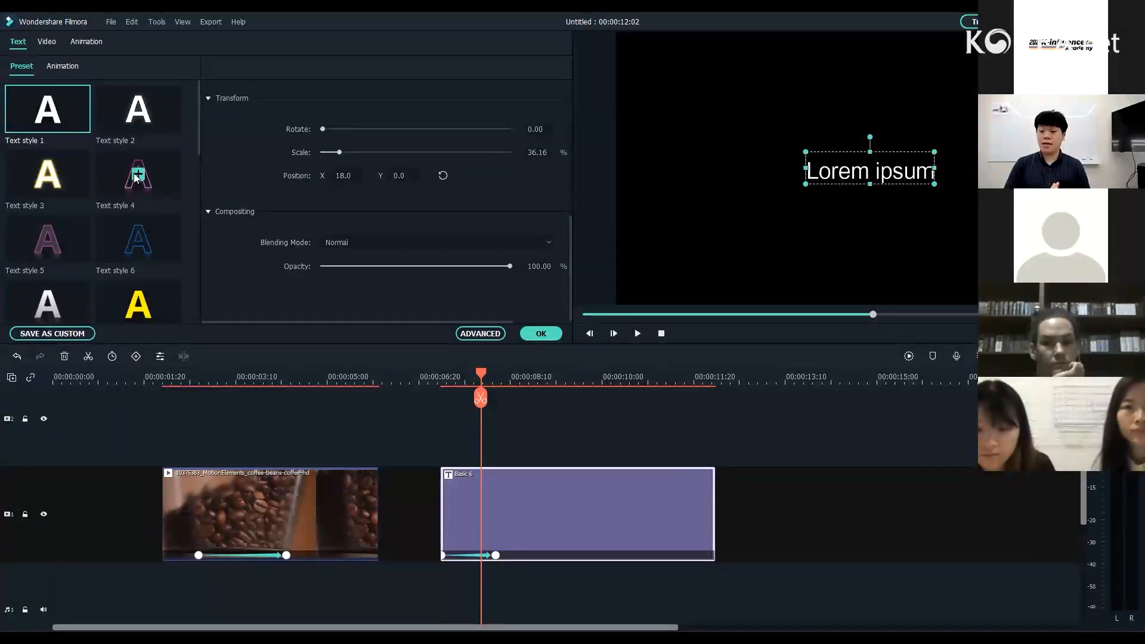
left_click(541, 334)
Delete the coffee clip and the title from the timeline, and return to the project's media library
left_click_drag(617, 444, 319, 507)
key("Delete")
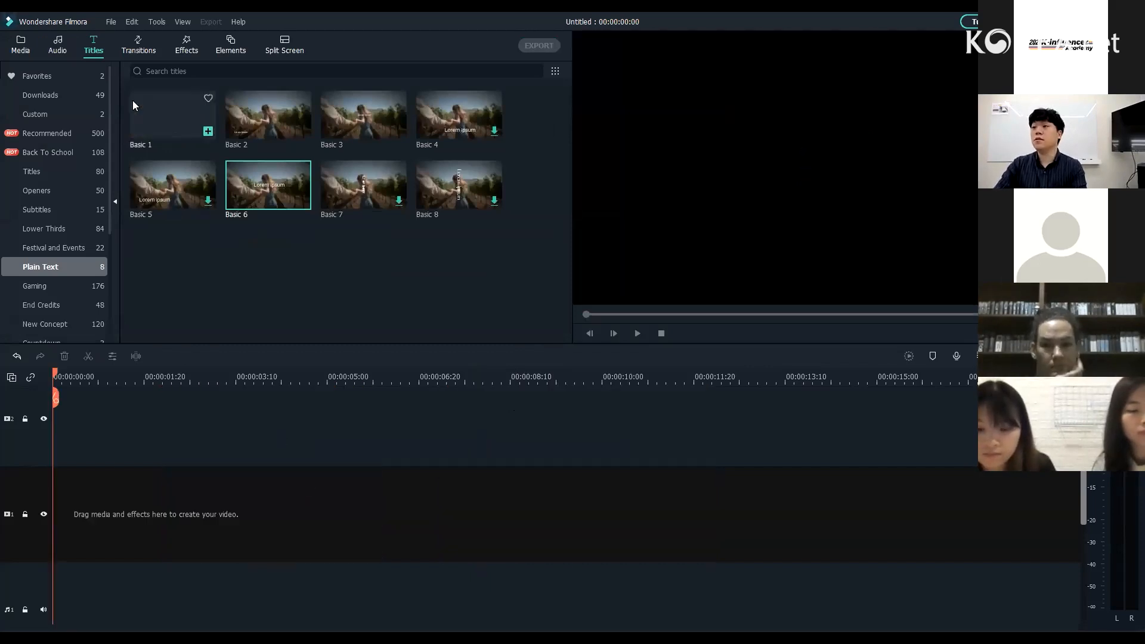
left_click(27, 50)
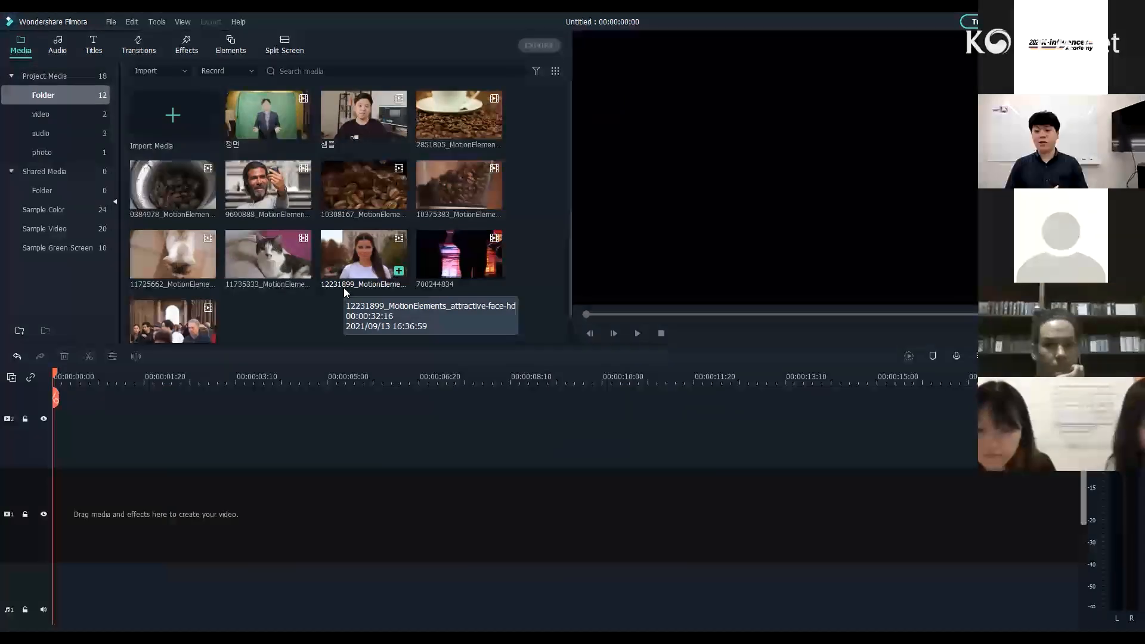
Add the 정면 green-screen clip to the first video track and crop it around the presenter to 878 × 977 with a Custom ratio
left_click_drag(276, 136, 40, 520)
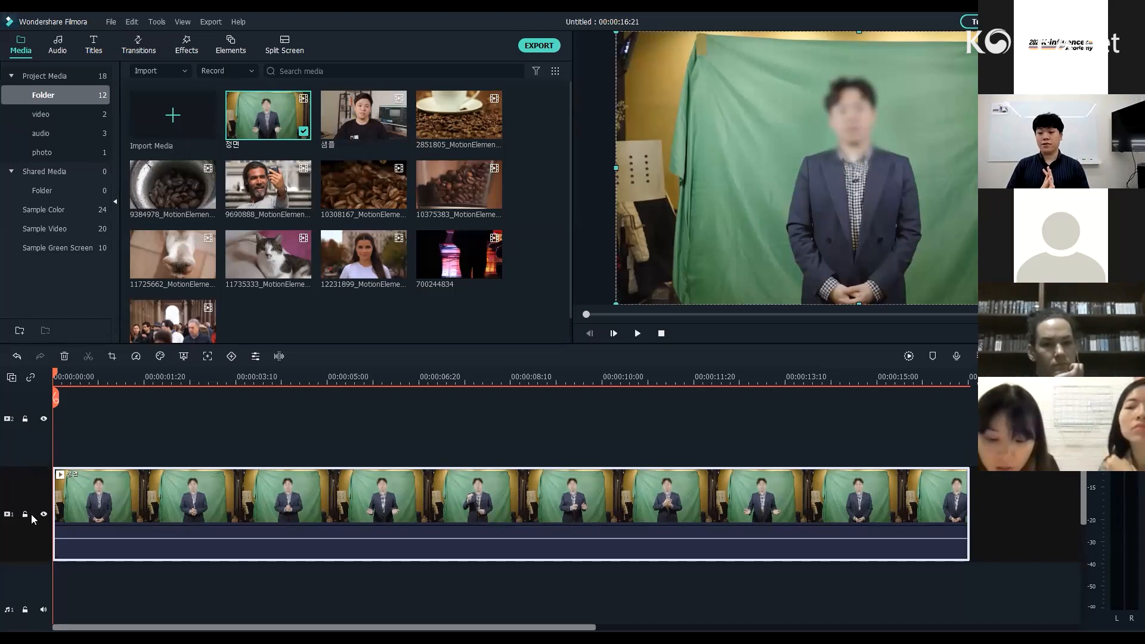
left_click_drag(70, 378, 121, 382)
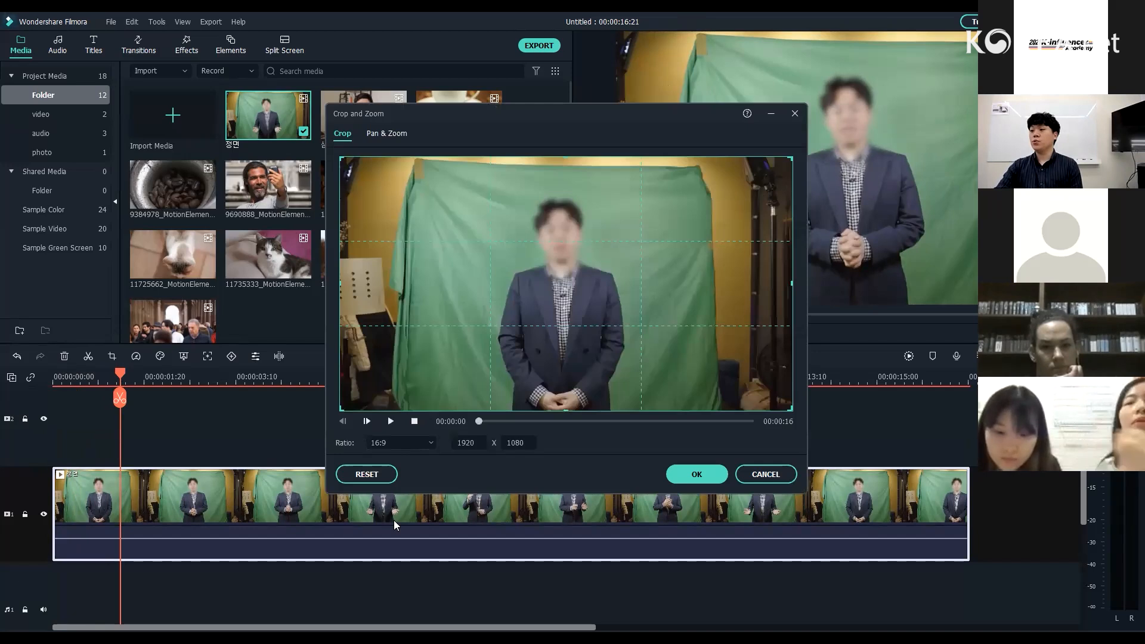
left_click(430, 438)
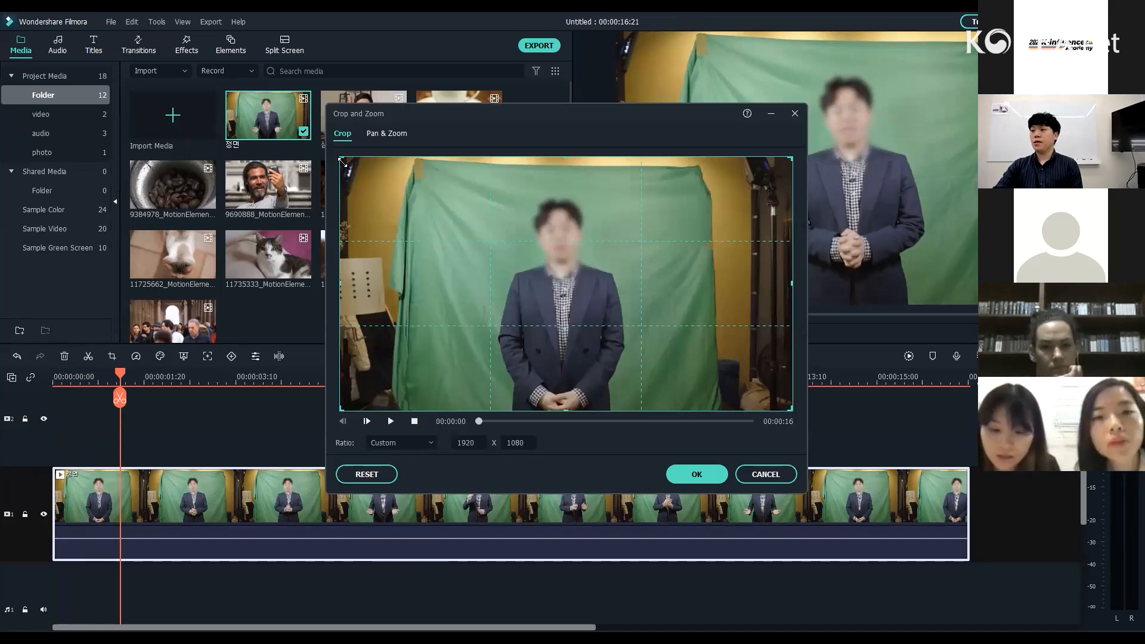
left_click_drag(341, 158, 447, 177)
left_click_drag(792, 181, 654, 181)
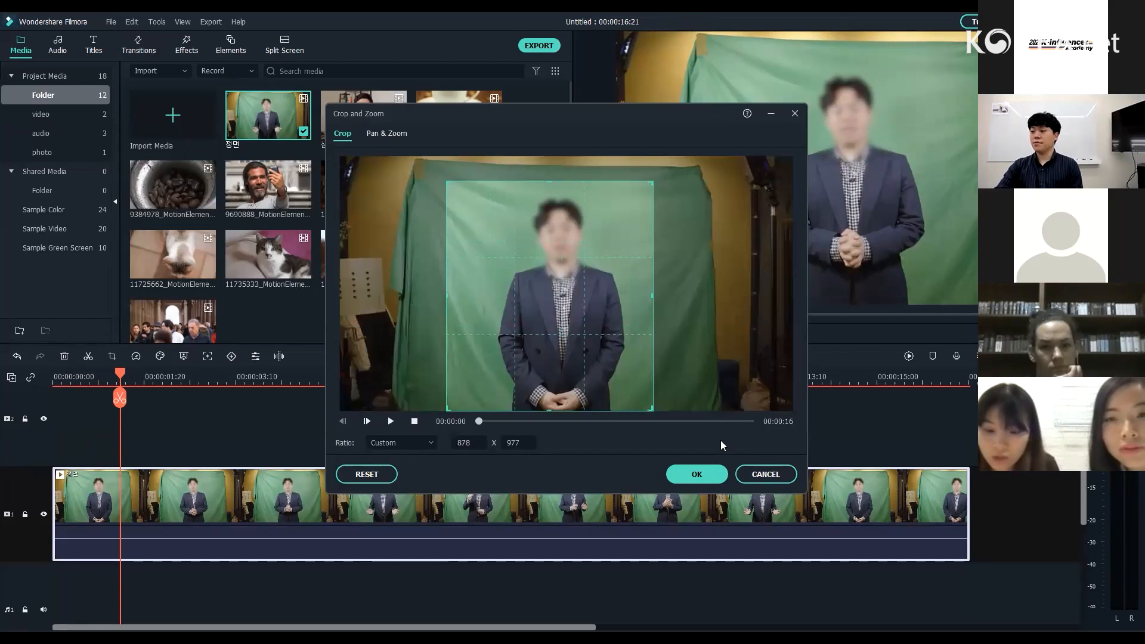
left_click(705, 472)
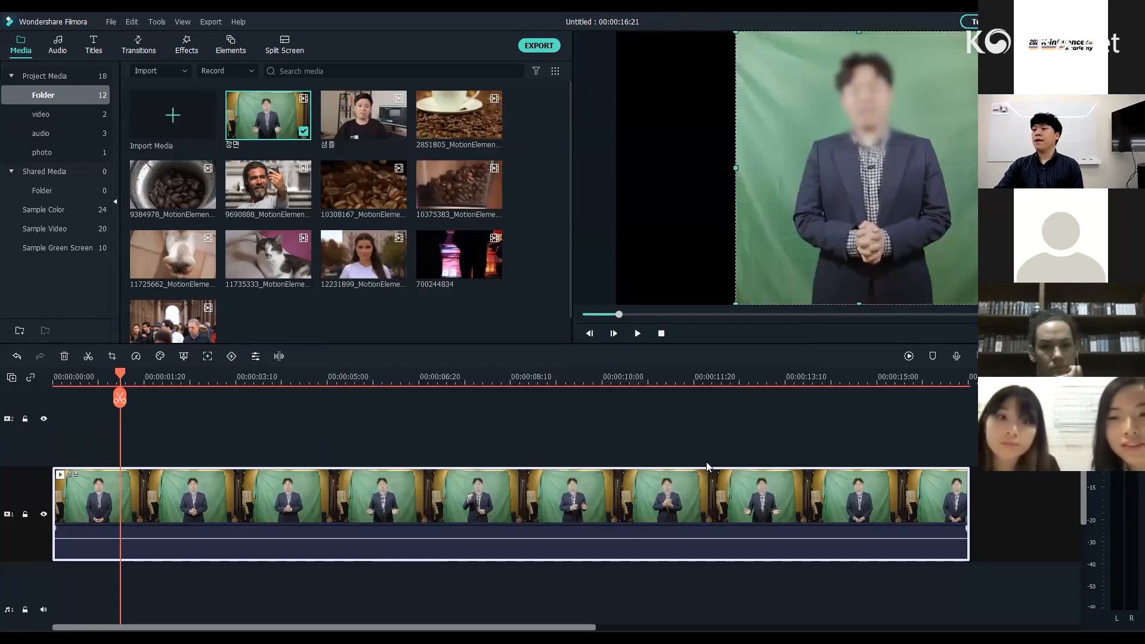
Enable Chroma Key on the presenter clip, sample the green backdrop as the key colour, and switch on the Alpha Channel view
left_click(185, 357)
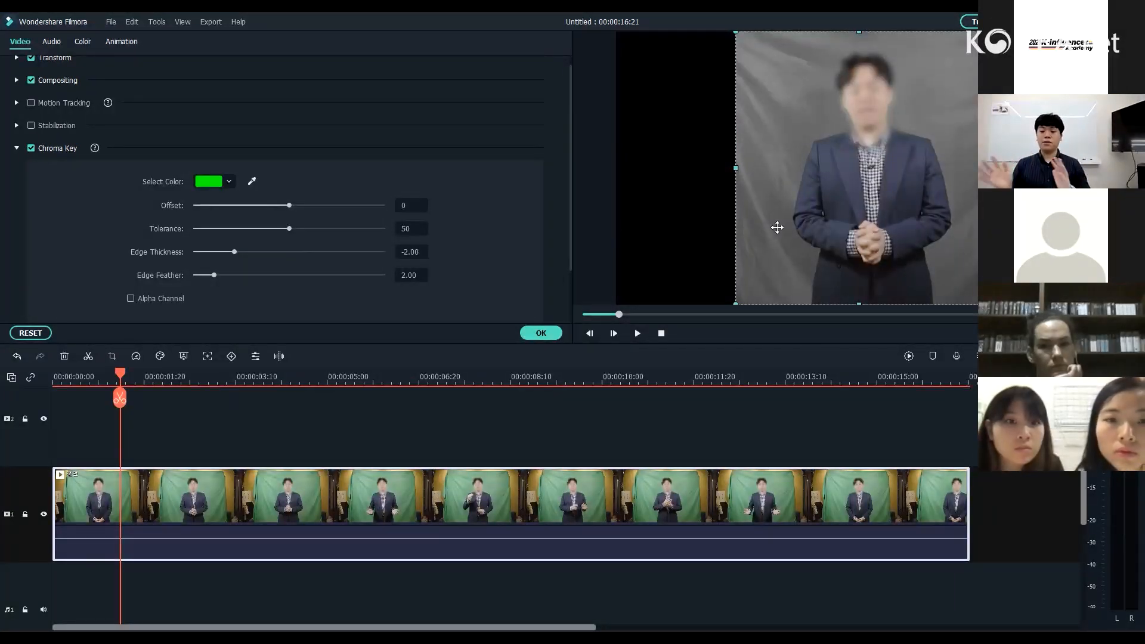
left_click(252, 182)
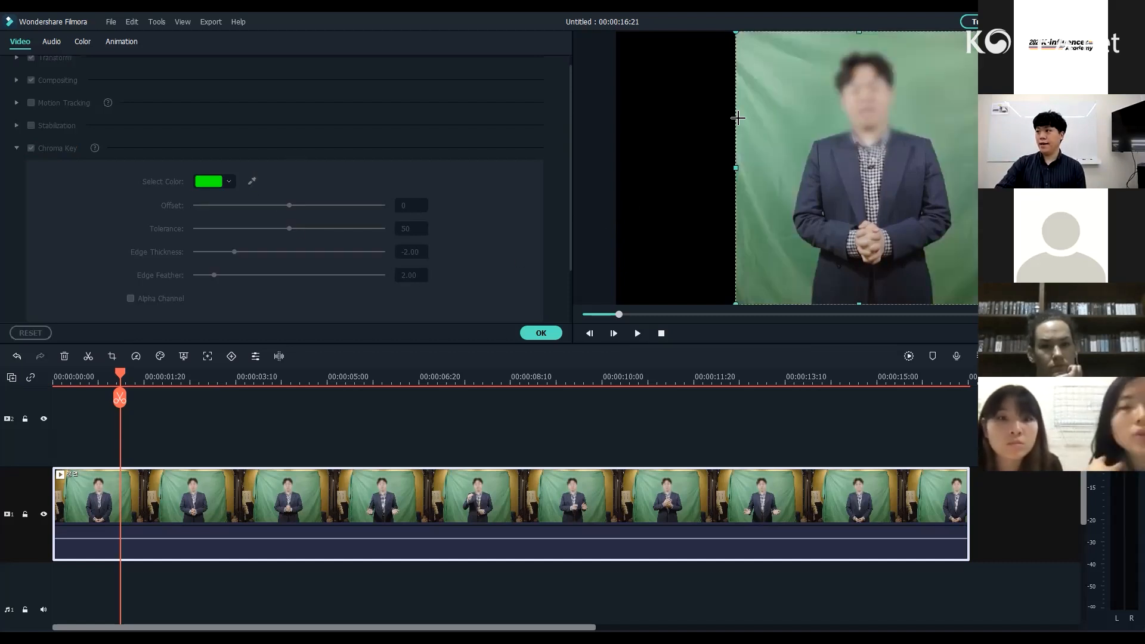
left_click(787, 114)
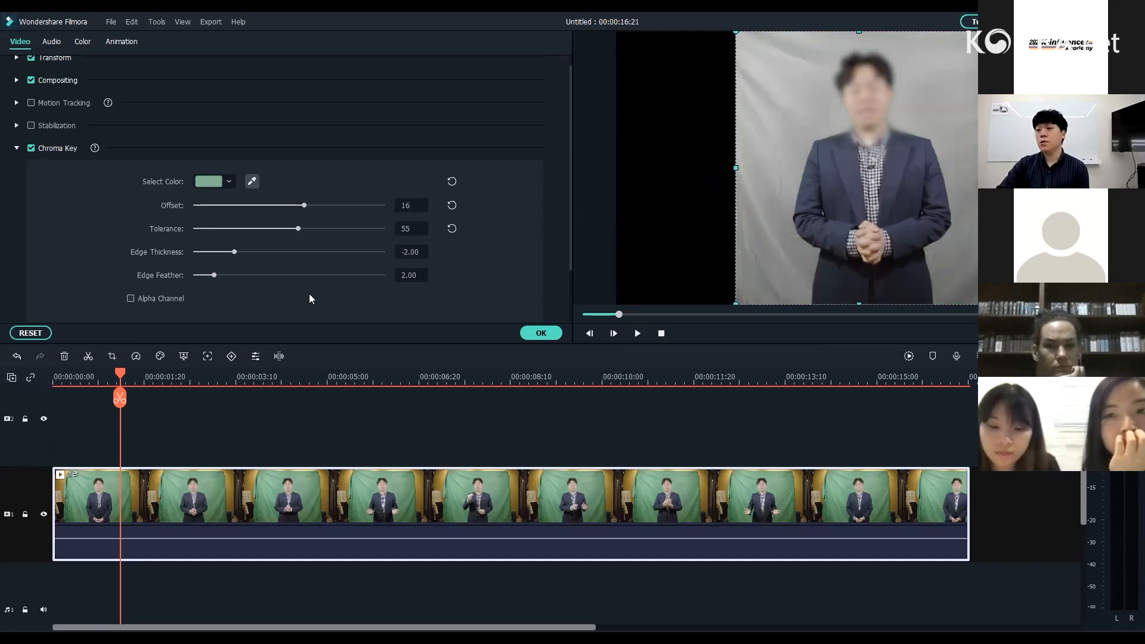
left_click(131, 298)
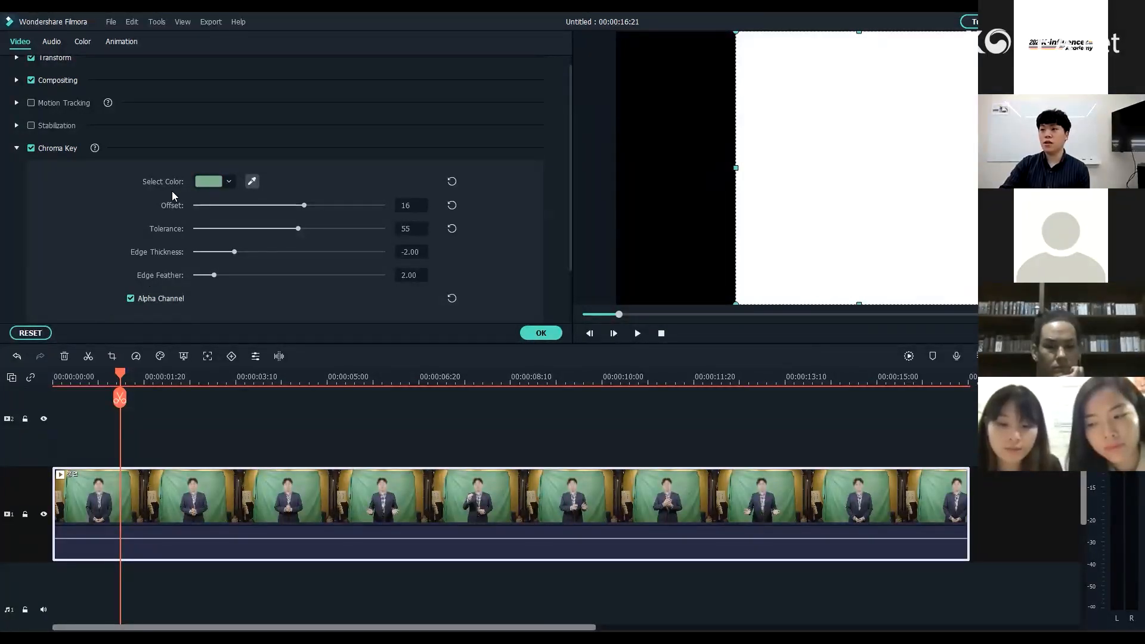
Try different Chroma Key offset and tolerance values in the alpha view, and reset both to their defaults
mouse_move(306, 206)
left_mouse_down()
mouse_move(328, 207)
mouse_move(274, 233)
mouse_move(291, 237)
mouse_move(302, 202)
mouse_move(319, 207)
left_mouse_up()
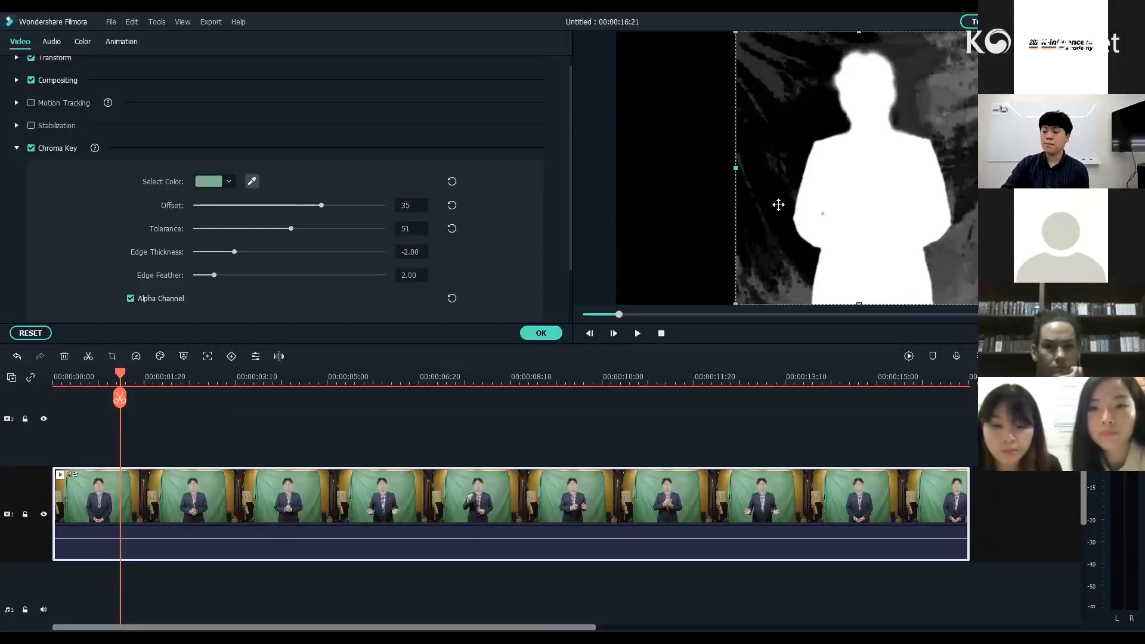
left_click_drag(290, 229, 244, 229)
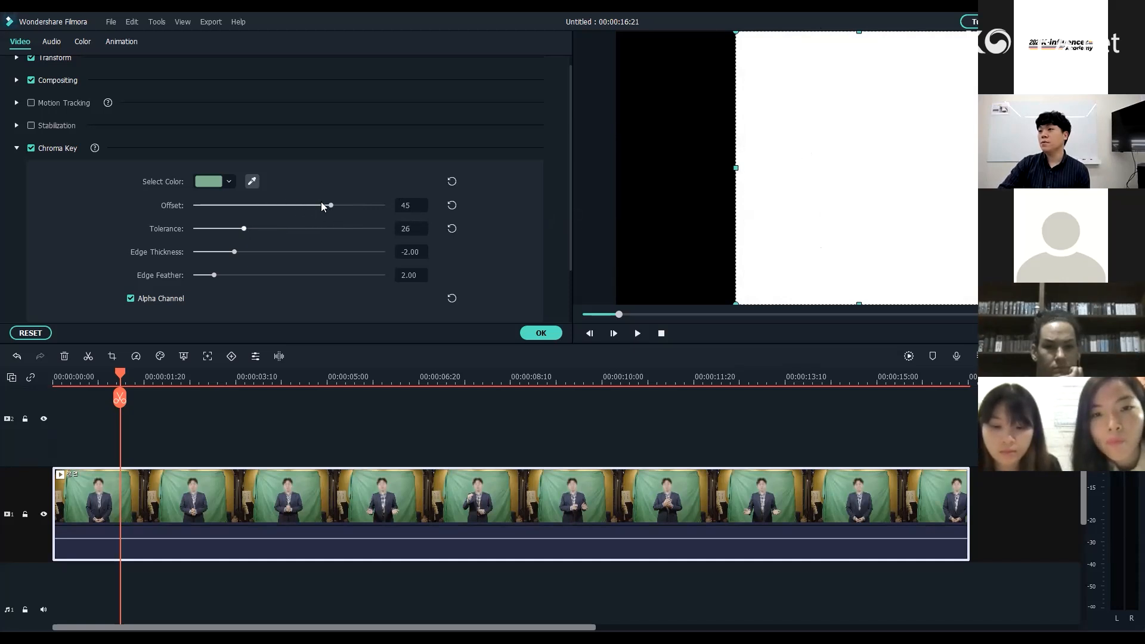
mouse_move(328, 205)
left_mouse_down()
mouse_move(258, 208)
mouse_move(350, 211)
left_mouse_up()
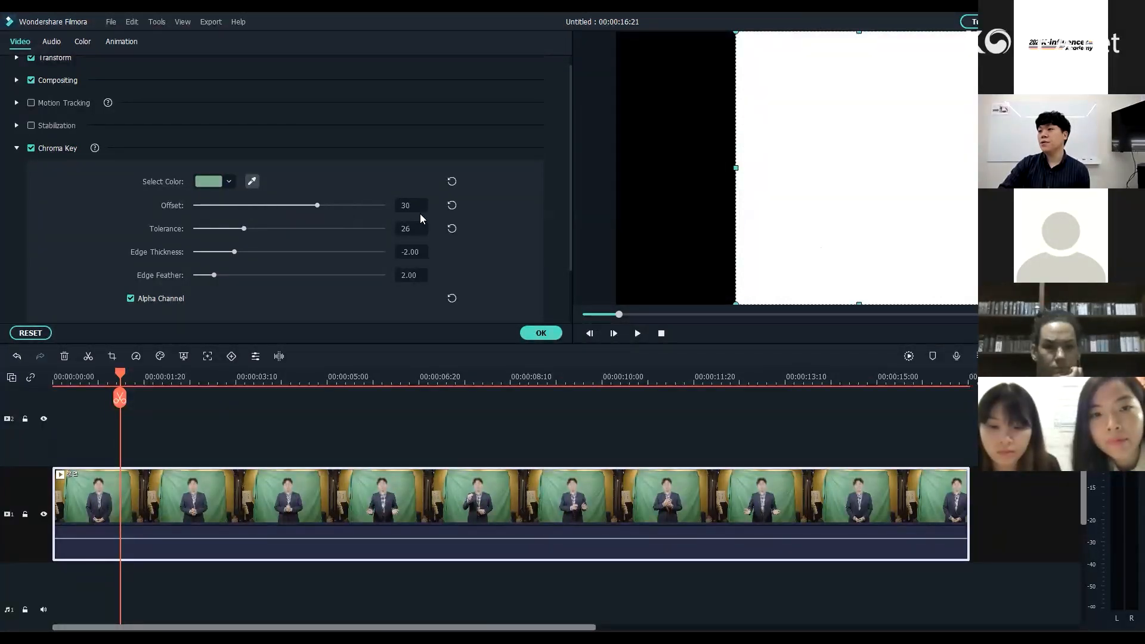
left_click(451, 205)
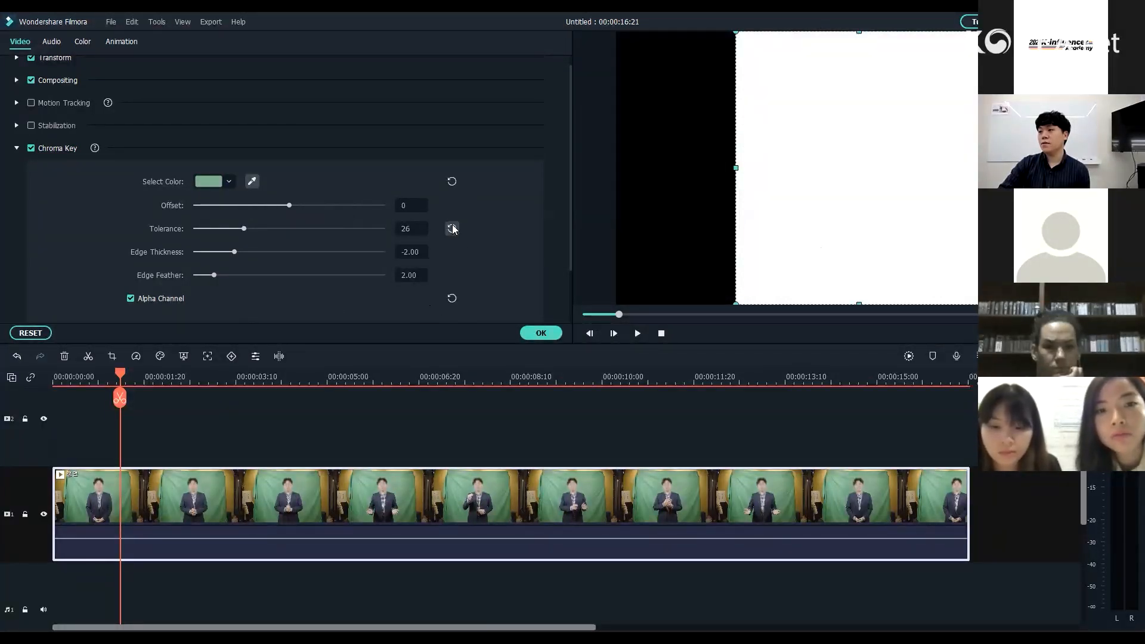
left_click(452, 227)
Set the key's offset to 33, switch off the Alpha Channel view, and apply edge thickness -0.81 and edge feather 2.42
mouse_move(290, 205)
left_mouse_down()
mouse_move(315, 206)
mouse_move(291, 230)
mouse_move(320, 210)
mouse_move(289, 227)
left_mouse_up()
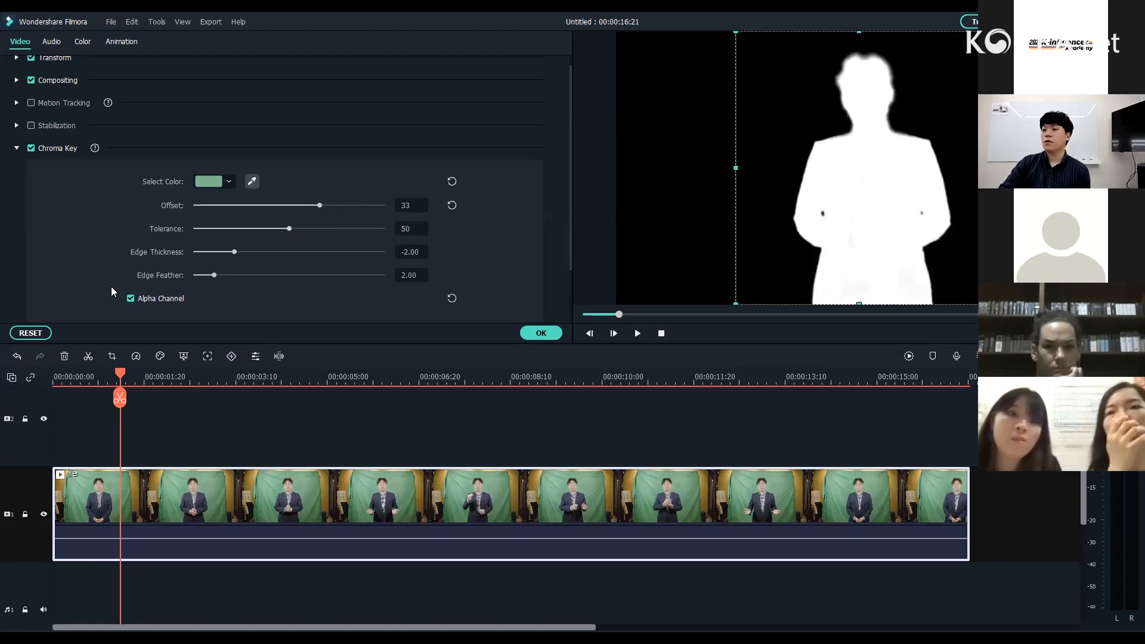
left_click(131, 298)
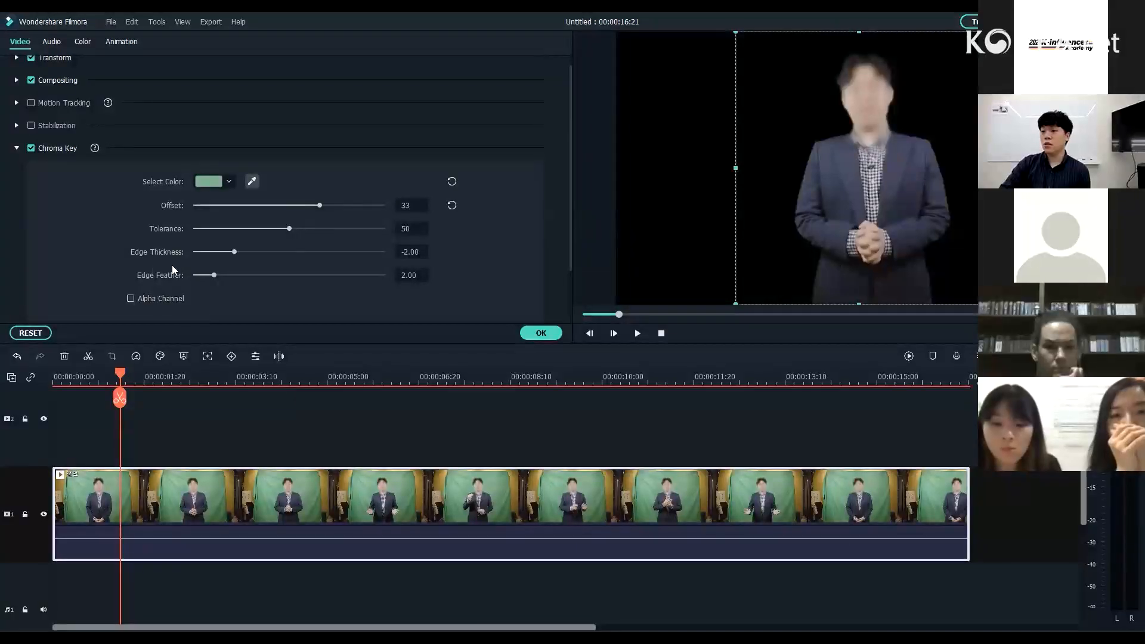
left_click_drag(235, 249, 218, 278)
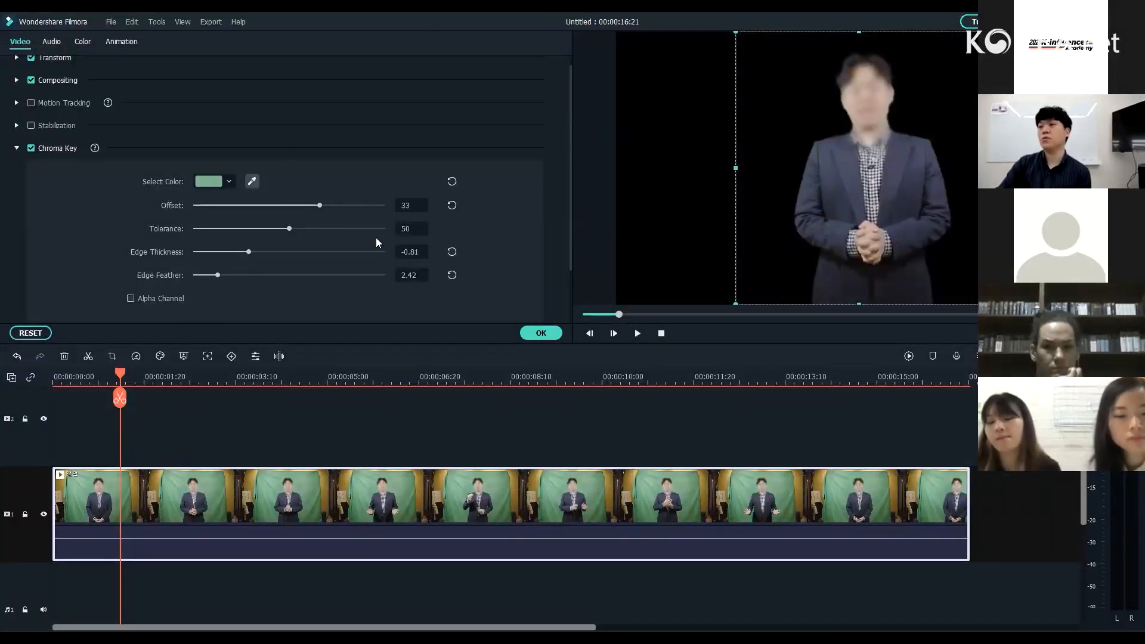
left_click(541, 333)
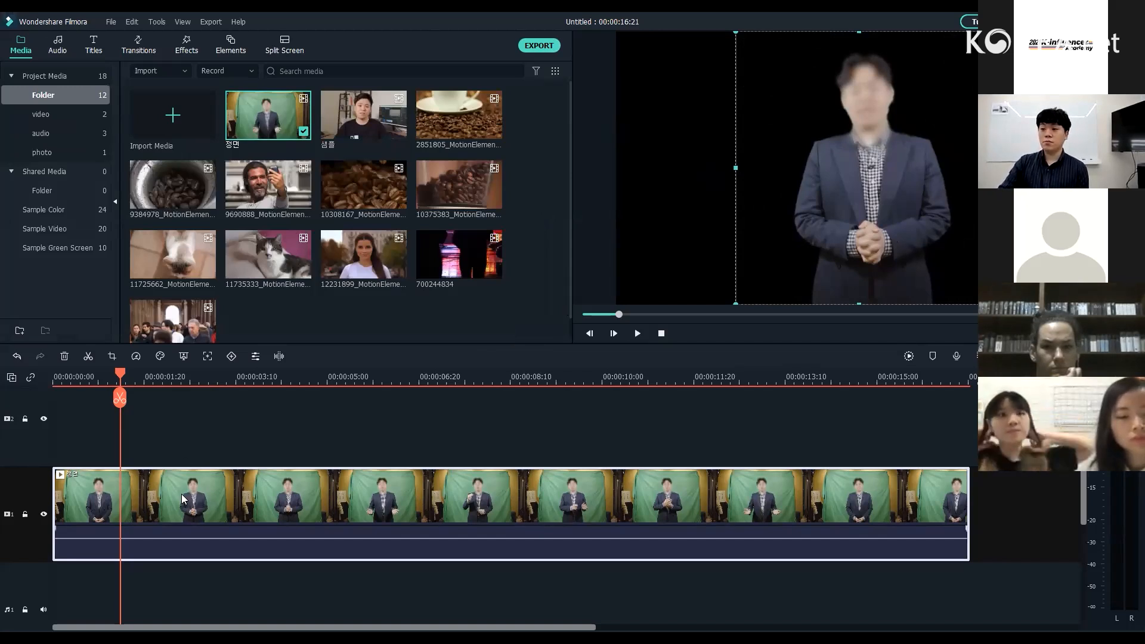
Move the keyed presenter clip to the second video track and place the 10375383 coffee-beans clip beneath it on the first
left_click_drag(180, 498, 185, 447)
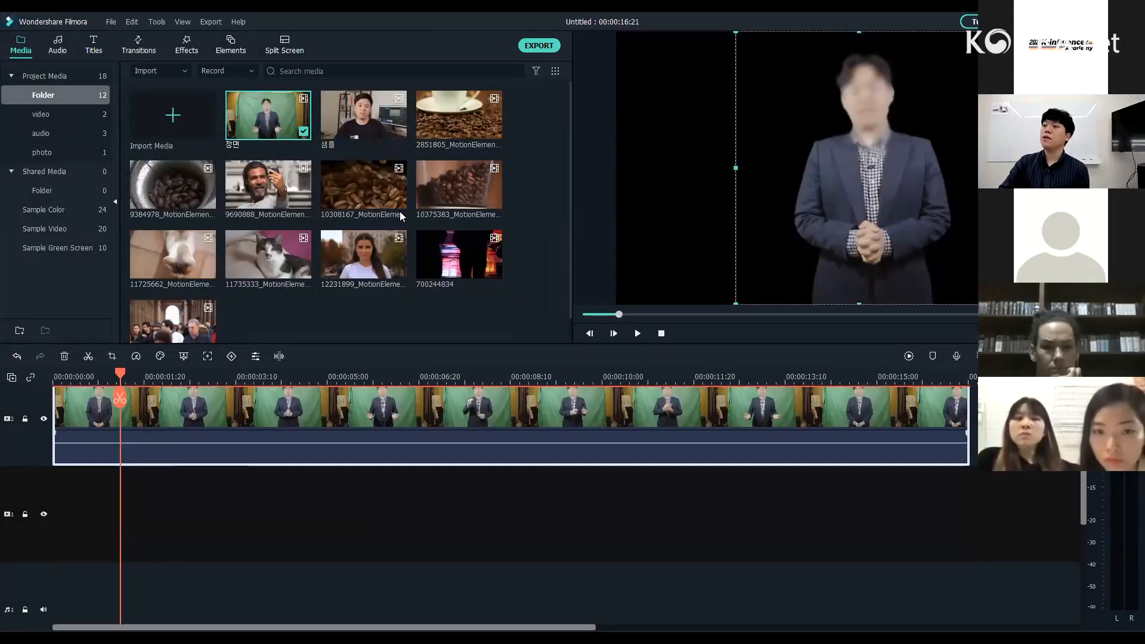
left_click_drag(448, 189, 56, 526)
Scale the presenter clip to 61.15% and move it to about X 280.3, Y -89.2 over the coffee background
left_click(250, 402)
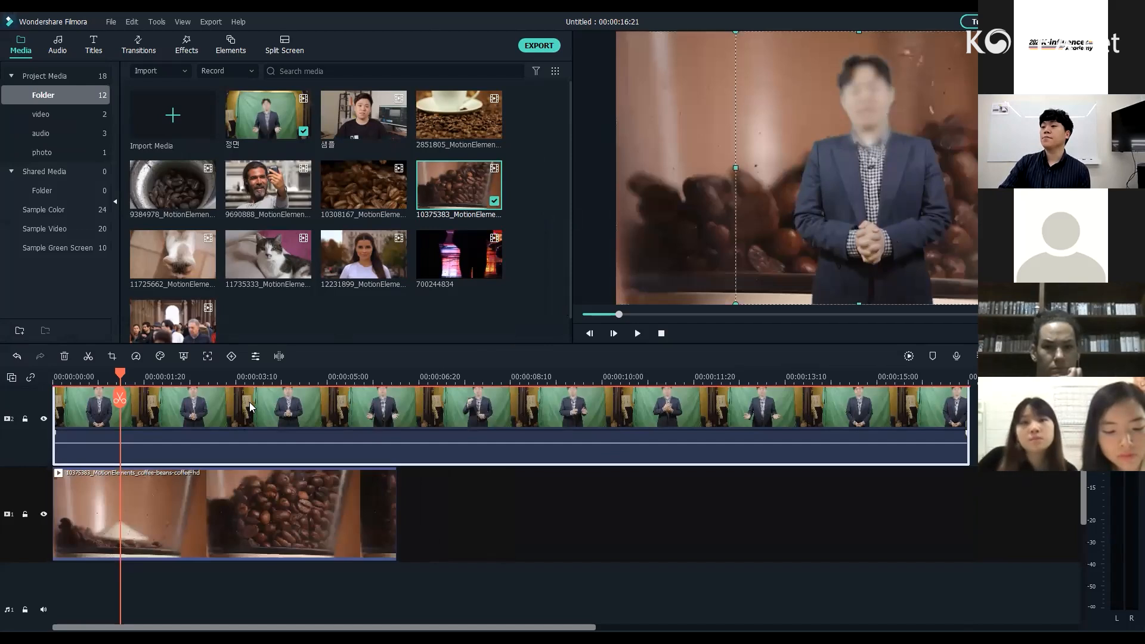
double_click(249, 402)
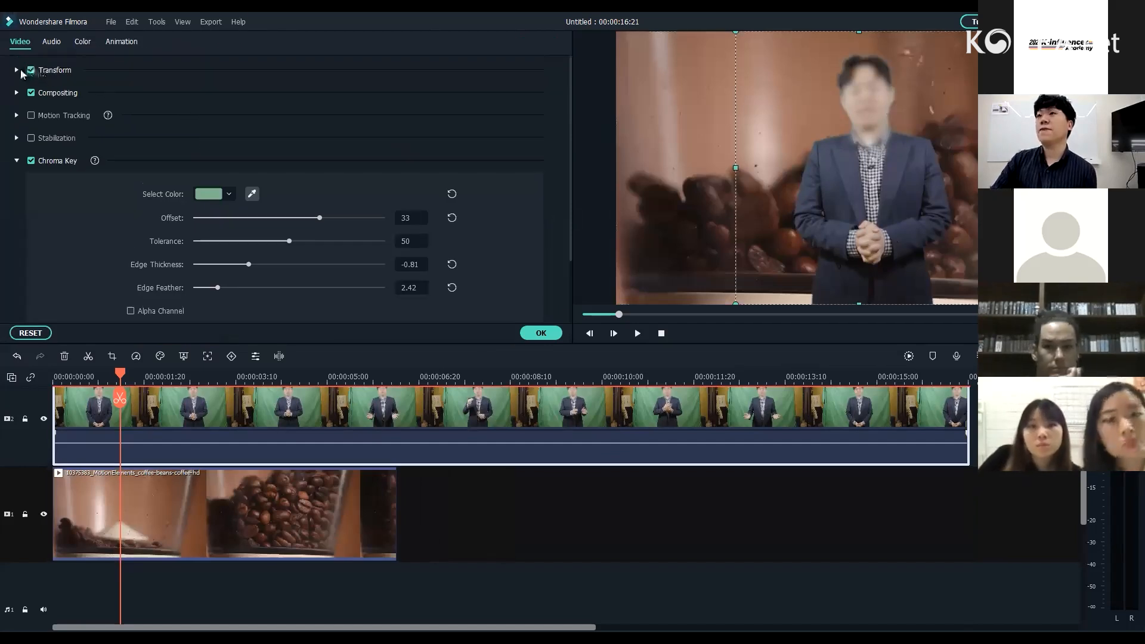
left_click(20, 69)
left_click_drag(247, 152, 224, 150)
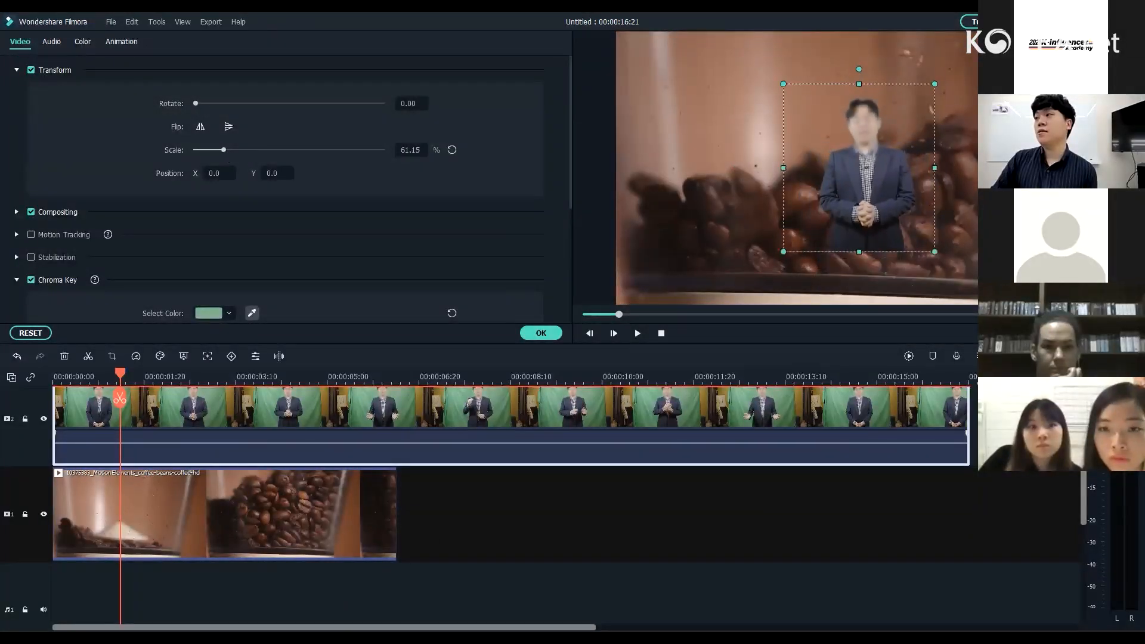
left_click_drag(901, 194, 1069, 246)
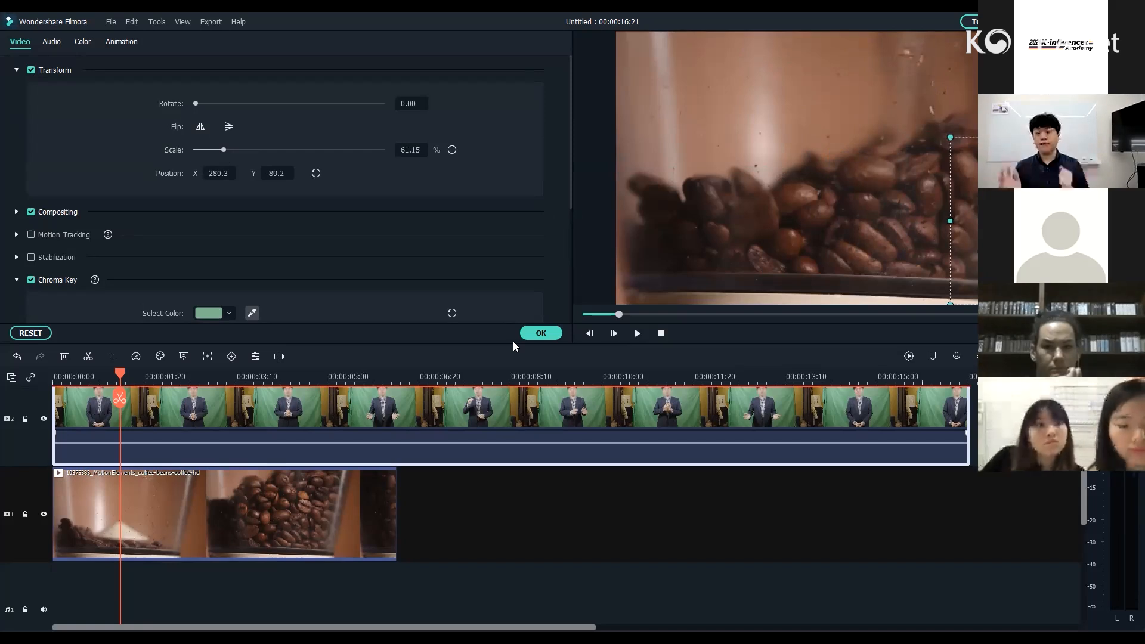
scroll(155, 454, "up", 1)
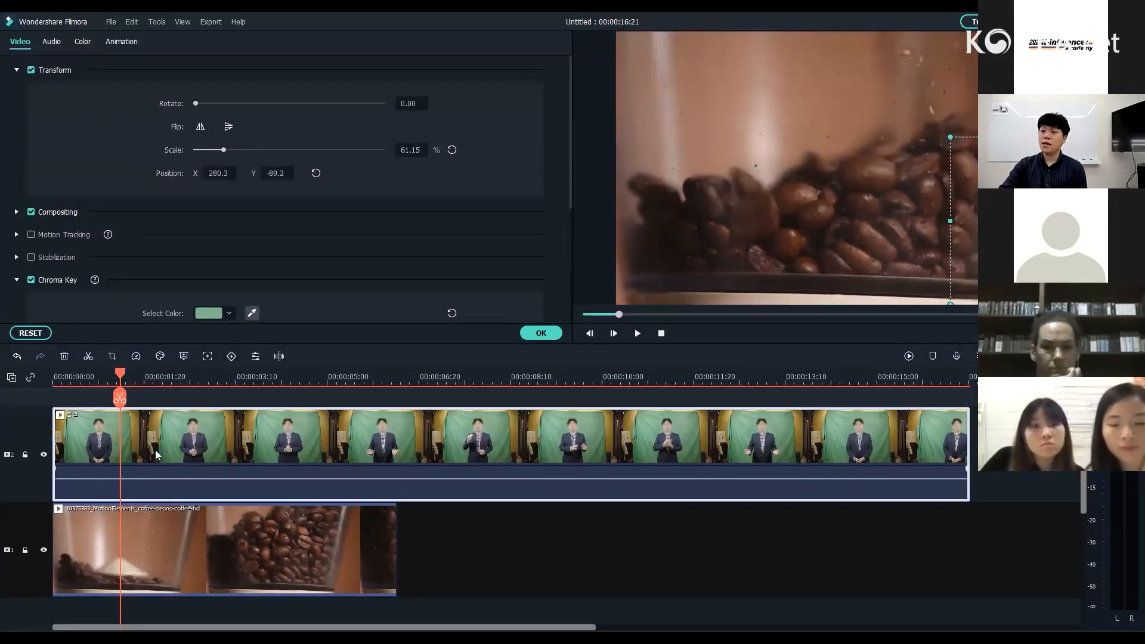
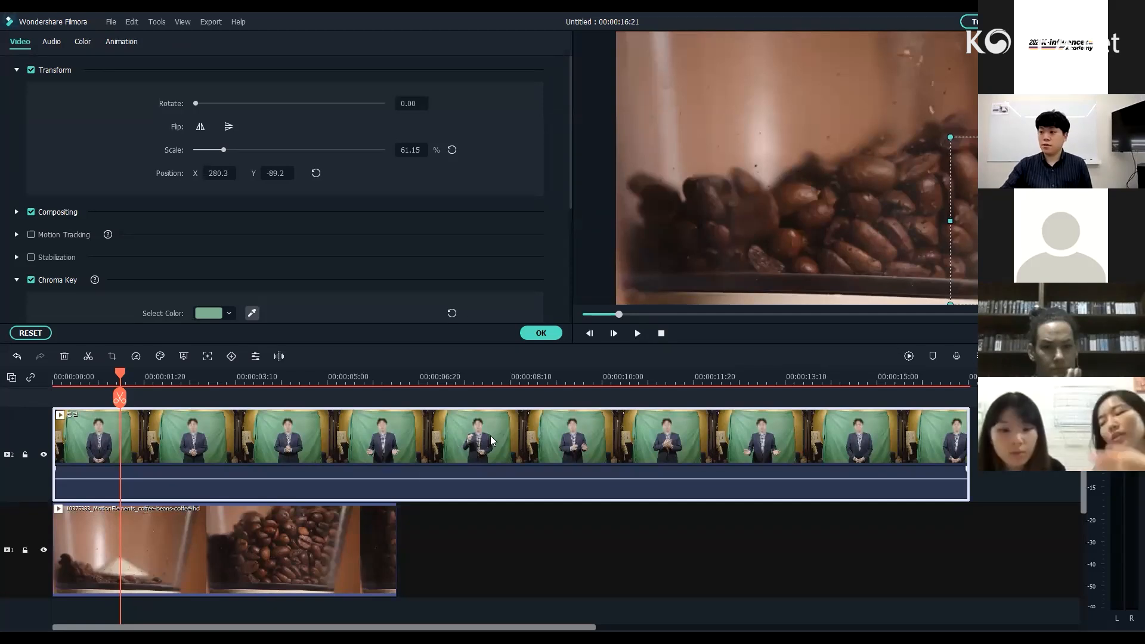
left_click(968, 455)
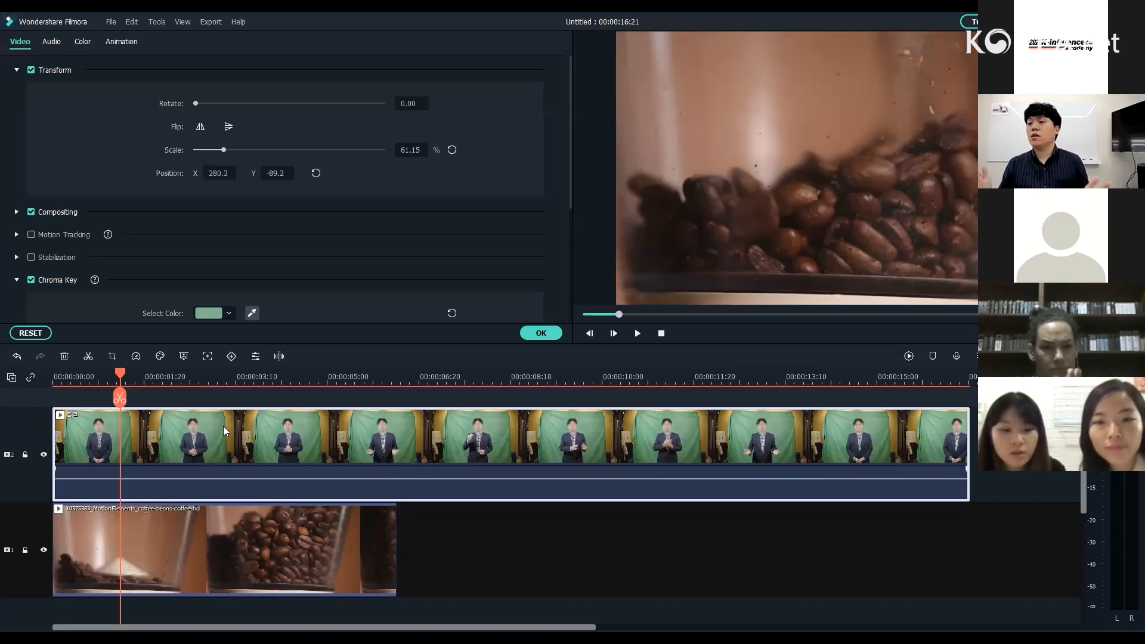
left_click(530, 334)
Import 예제영상 08(비틀기 안정기).mp4 from the 수업 > 예제영상 folder on the desktop and preview it
double_click(419, 323)
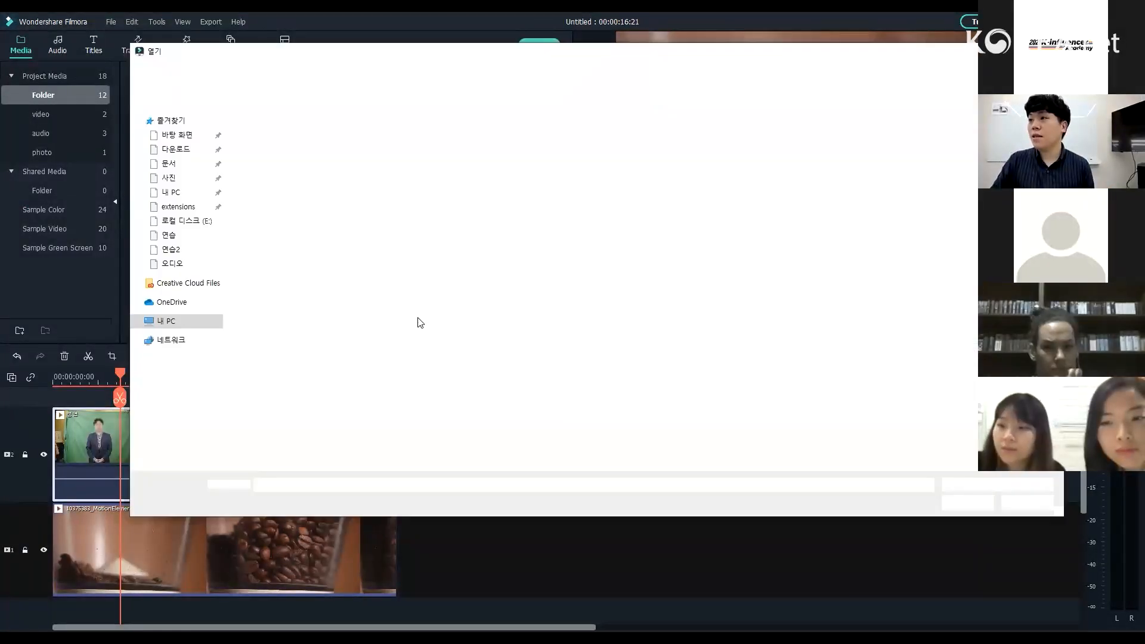
left_click(301, 72)
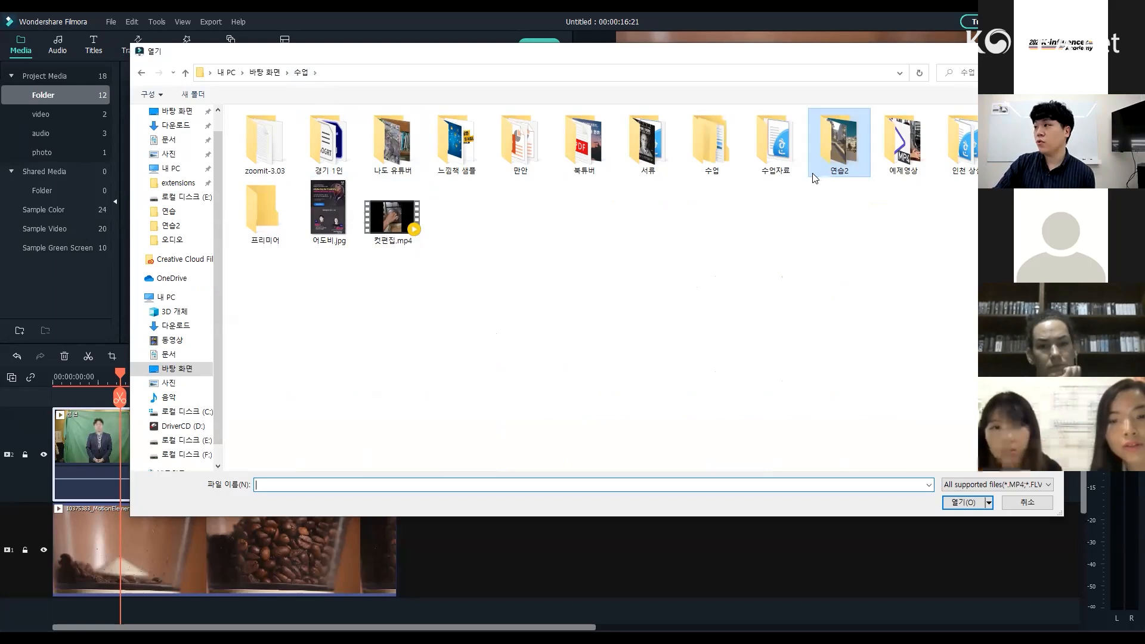
double_click(906, 148)
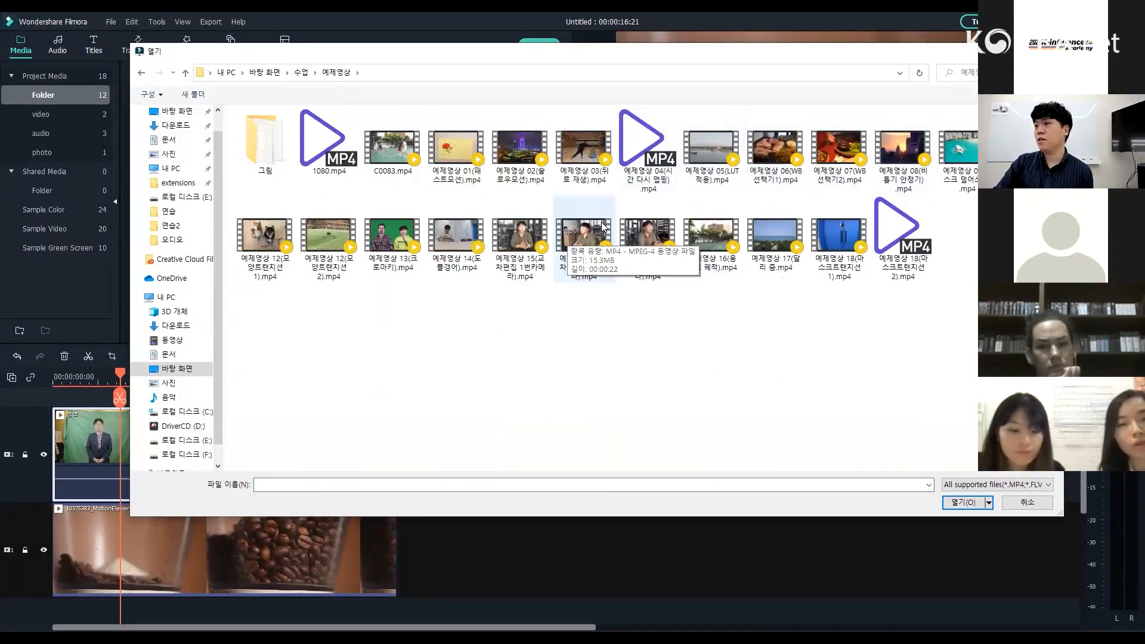
left_click(913, 171)
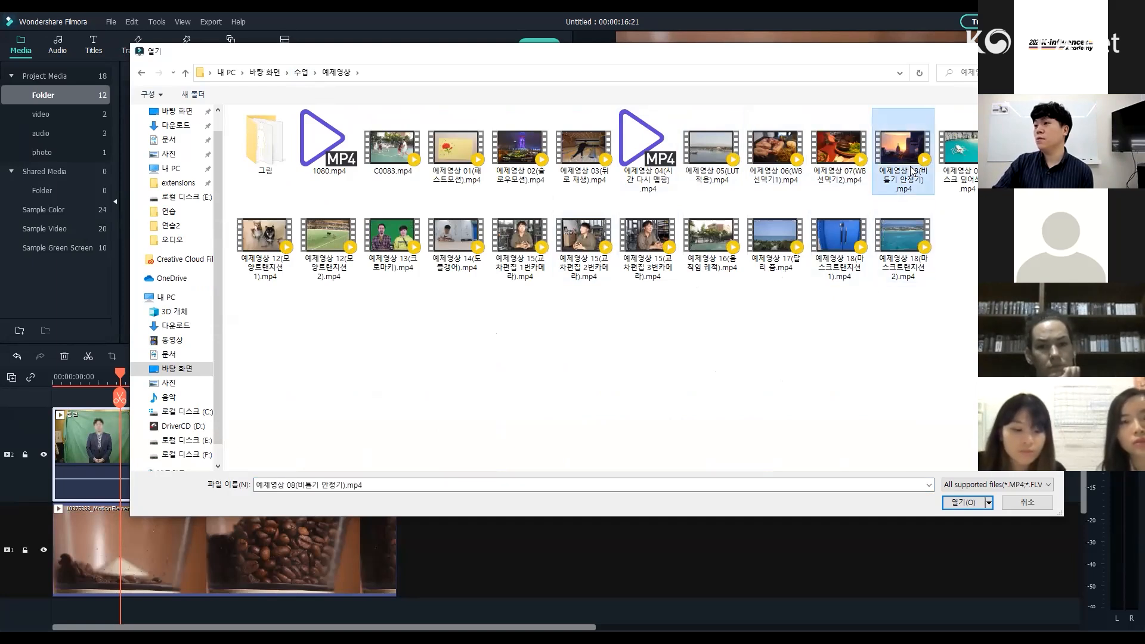
key("Return")
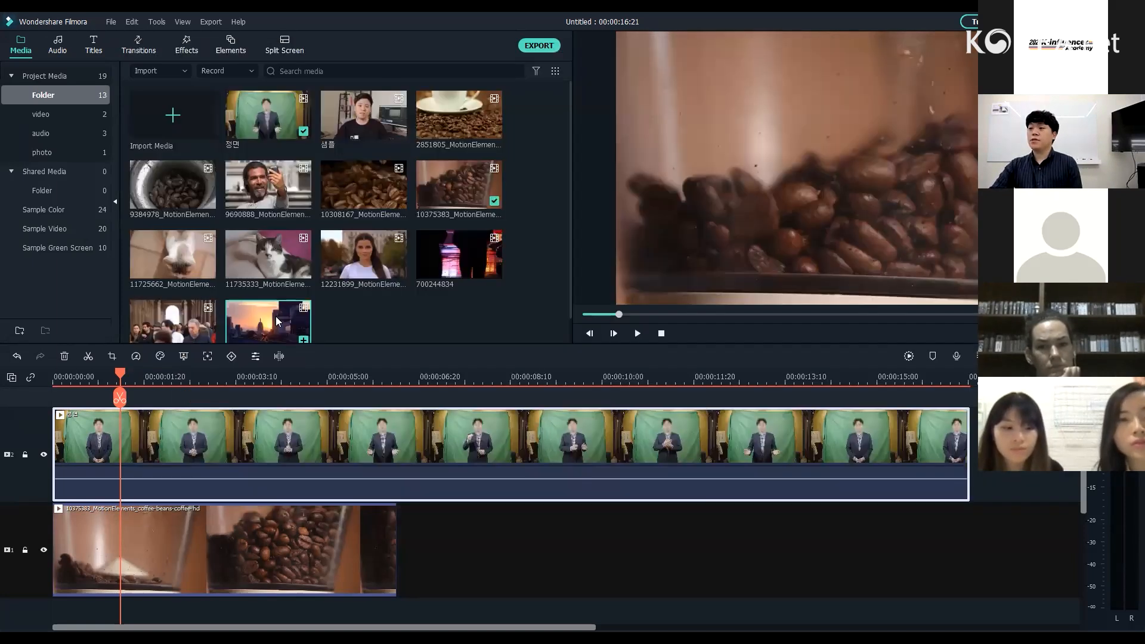
double_click(276, 316)
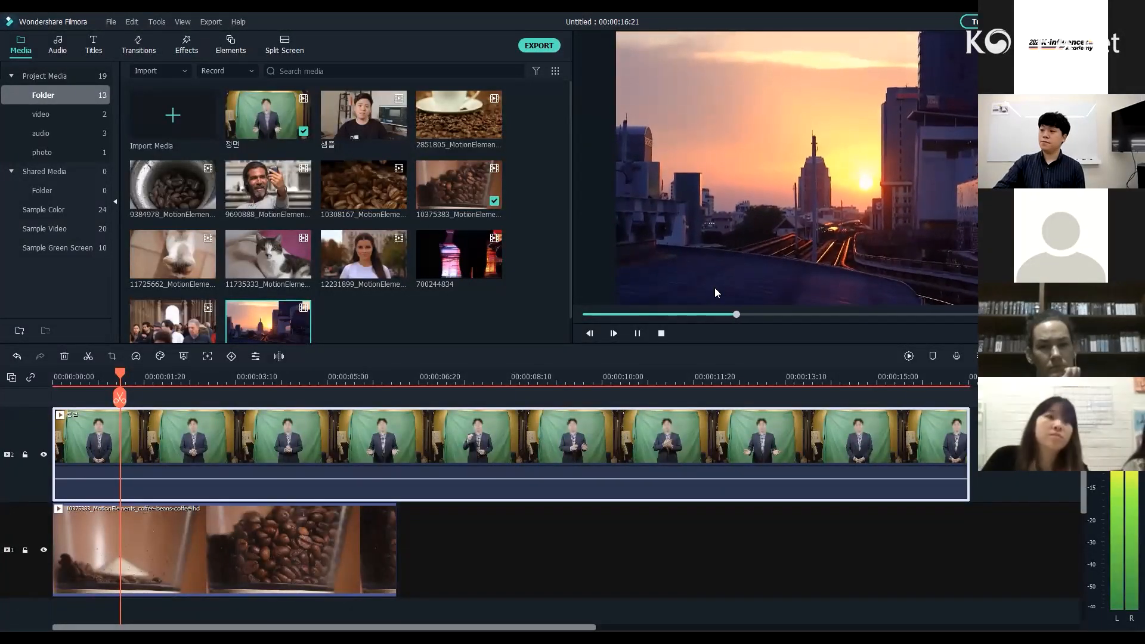
left_click(638, 338)
Delete both clips from the timeline and place the imported sunset clip at the start of the second video track
left_click_drag(565, 563, 245, 463)
key("Delete")
left_click_drag(238, 309, 54, 486)
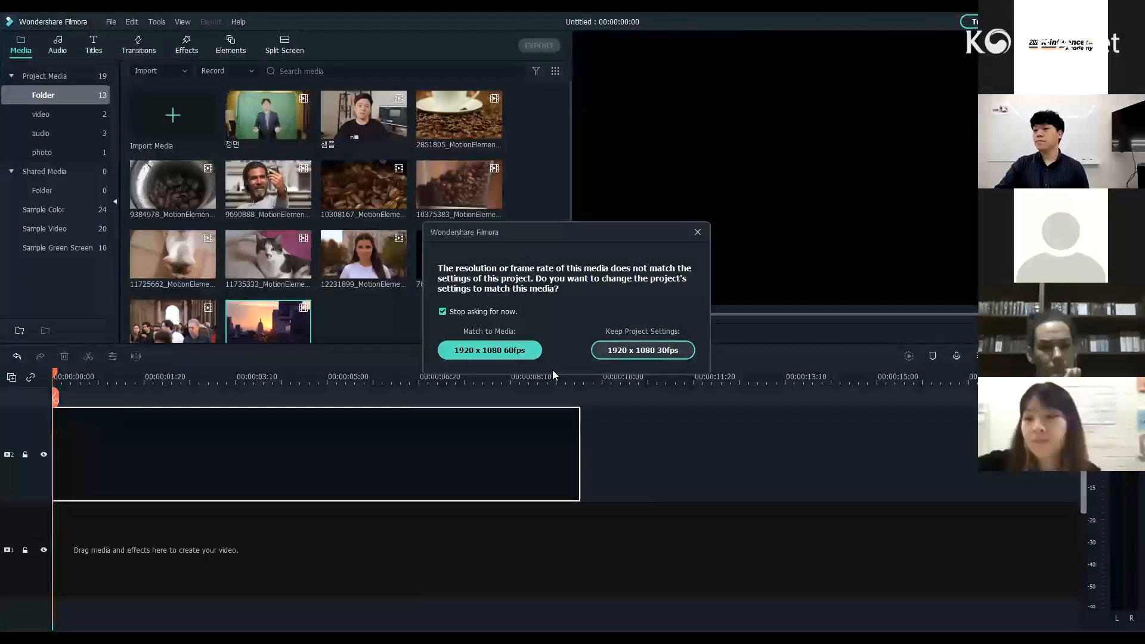
Lower the sunset clip's audio level all the way down on the timeline and play the clip
key("space")
key("space")
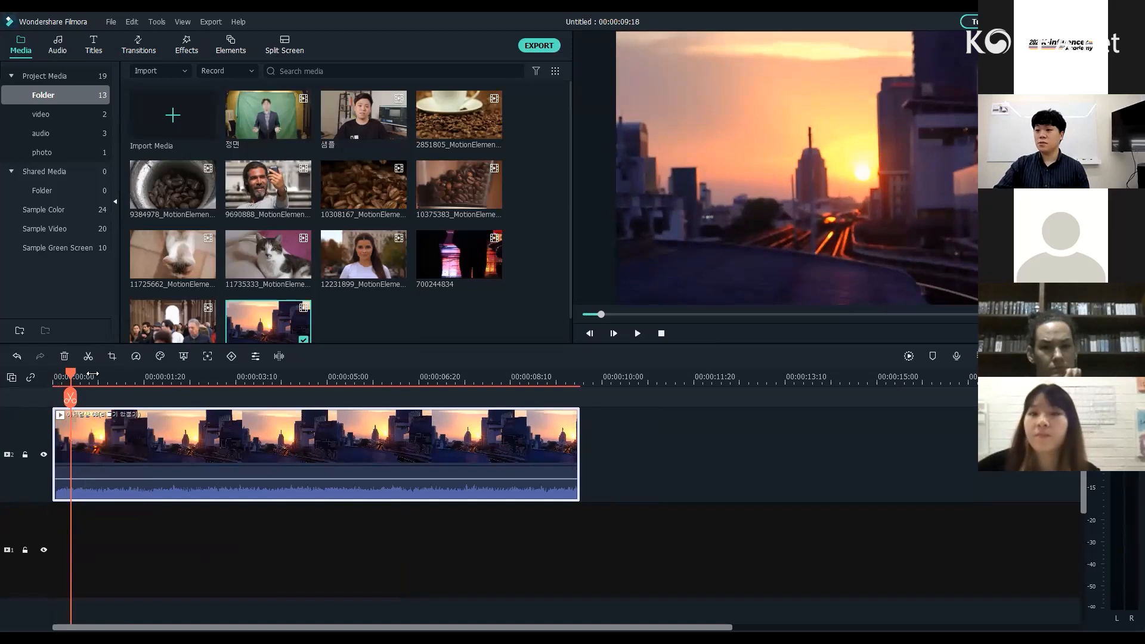
left_click_drag(181, 477, 176, 500)
key("space")
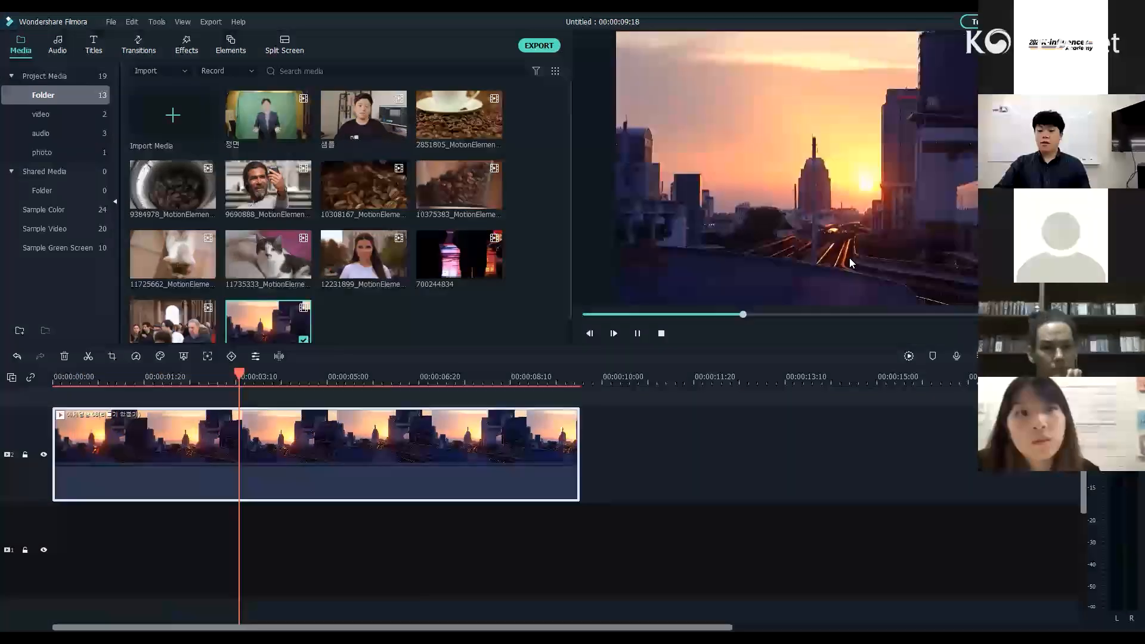
Enable Stabilization in the sunset clip's video settings and stop the analysis that starts
double_click(368, 423)
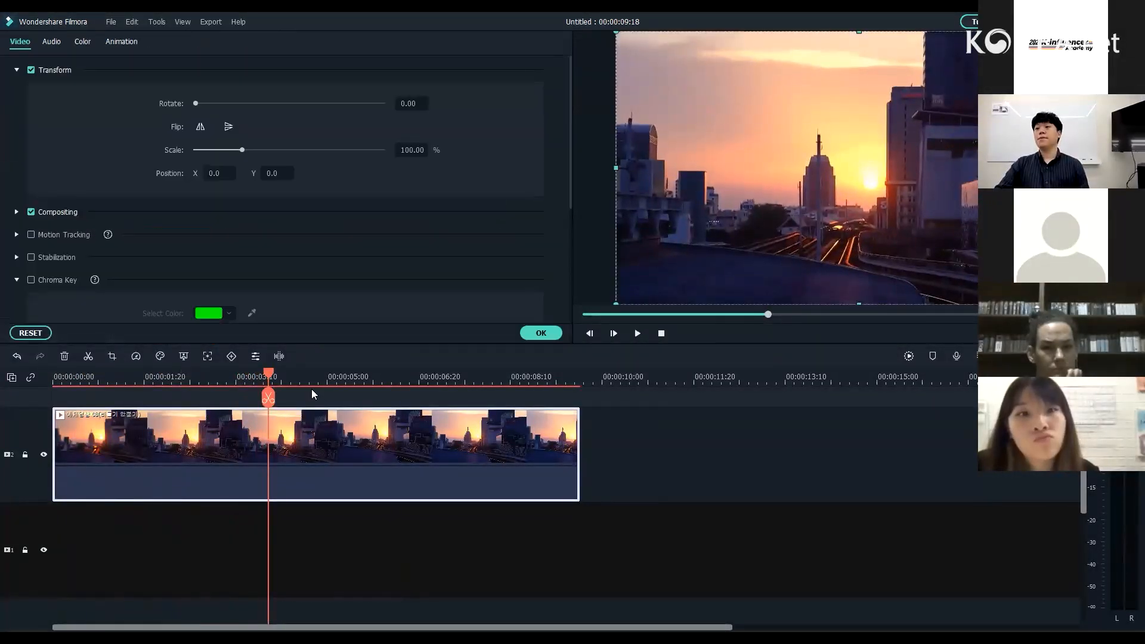
scroll(296, 258, "down", 1)
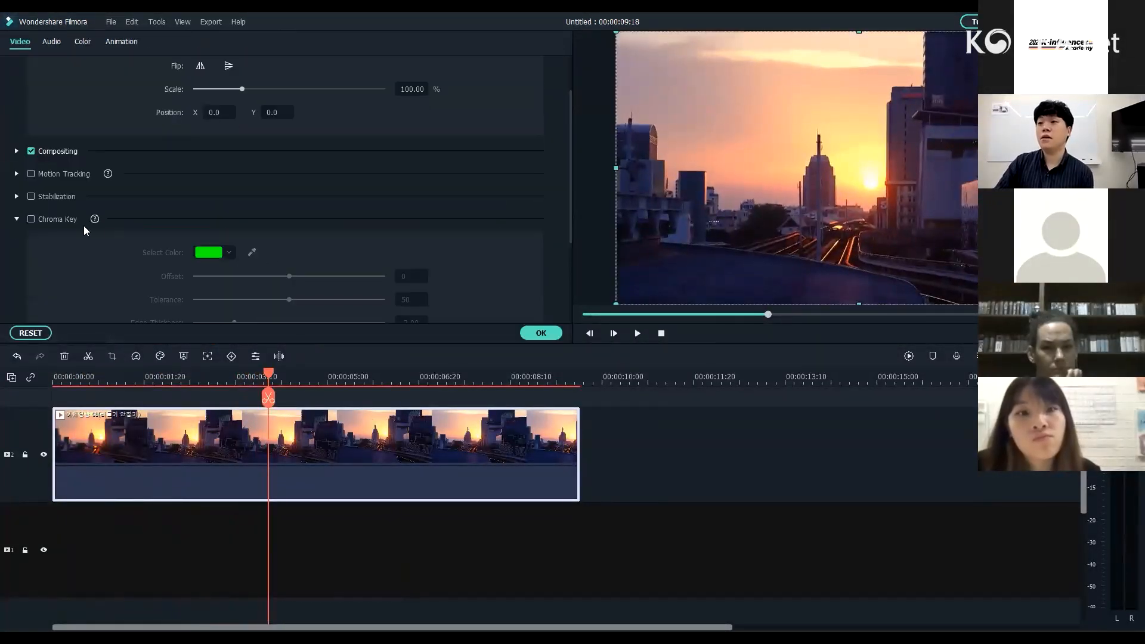
left_click(30, 197)
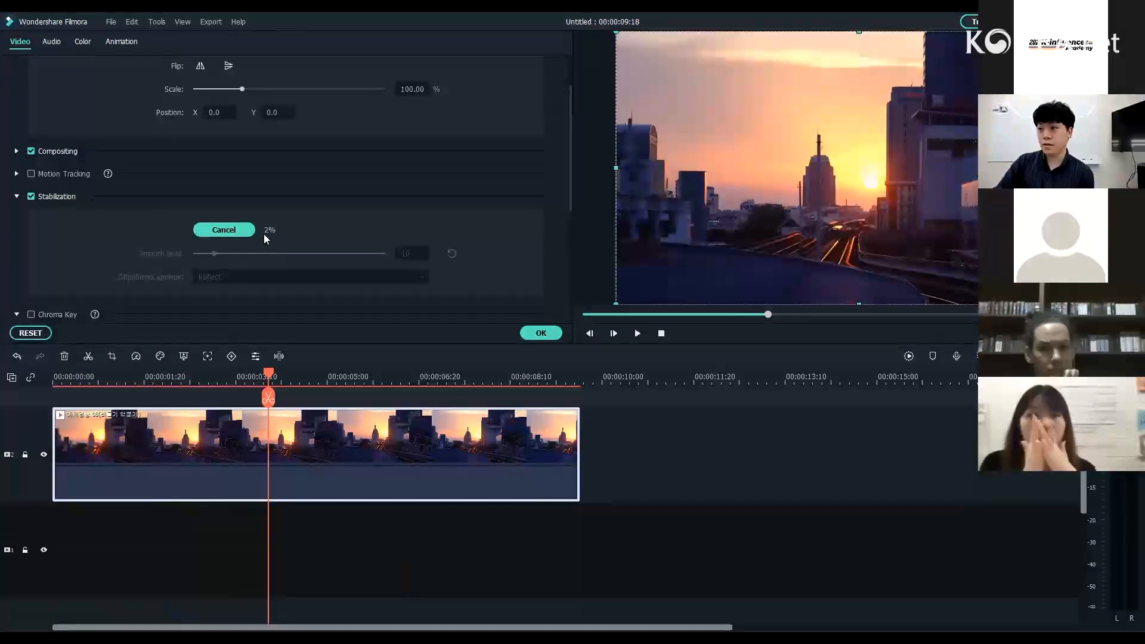
left_click(233, 233)
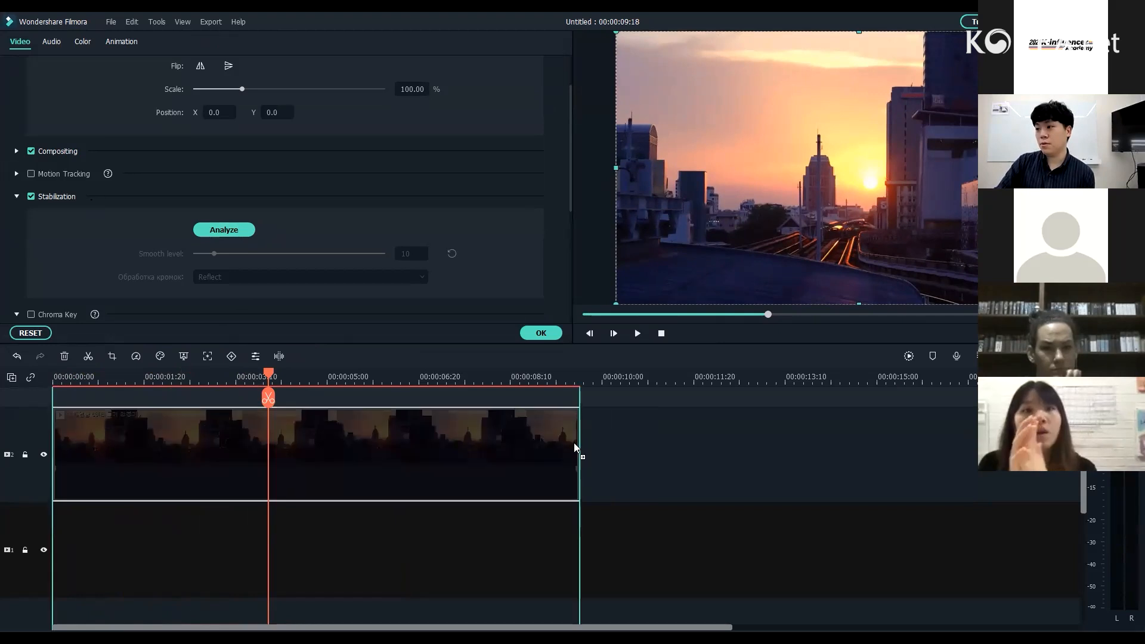
Trim the end of the sunset clip to a length of 00:00:03:08 and run its stabilization analysis to completion
left_click_drag(580, 443, 291, 442)
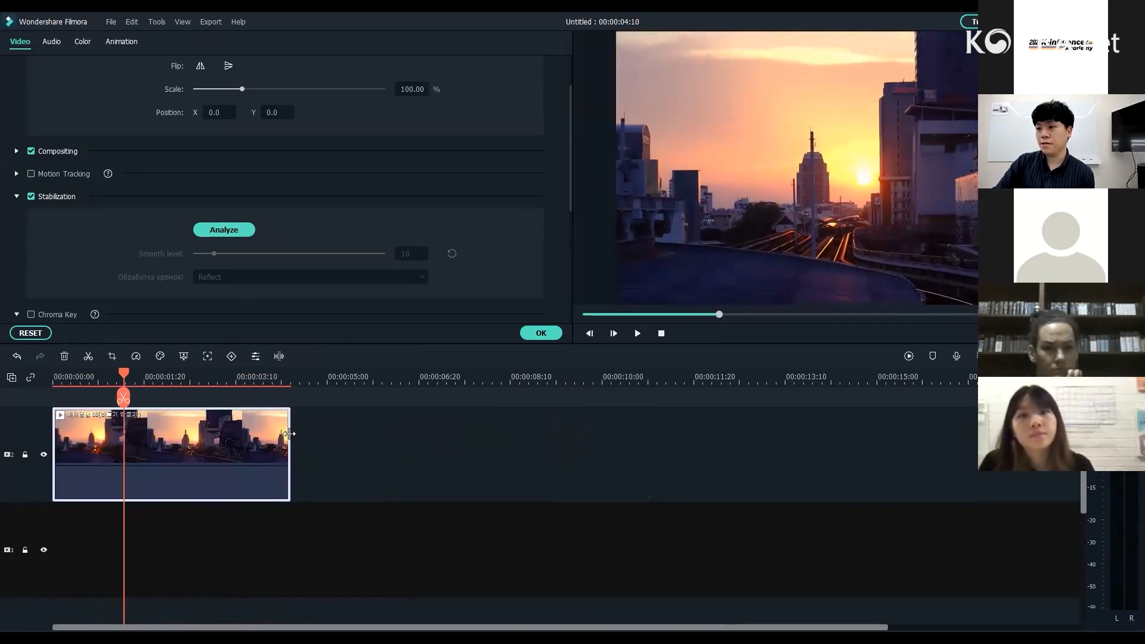
left_click_drag(289, 442, 260, 443)
left_click(209, 232)
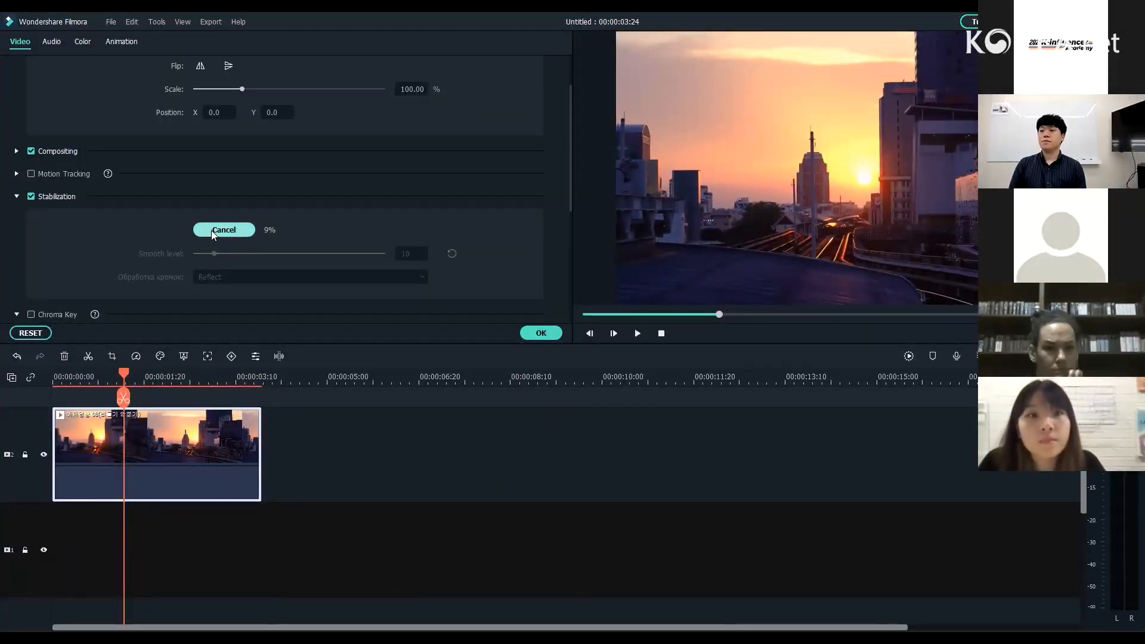
left_click(224, 236)
left_click(285, 418)
left_click_drag(260, 438, 232, 439)
left_click(254, 435)
left_click(241, 236)
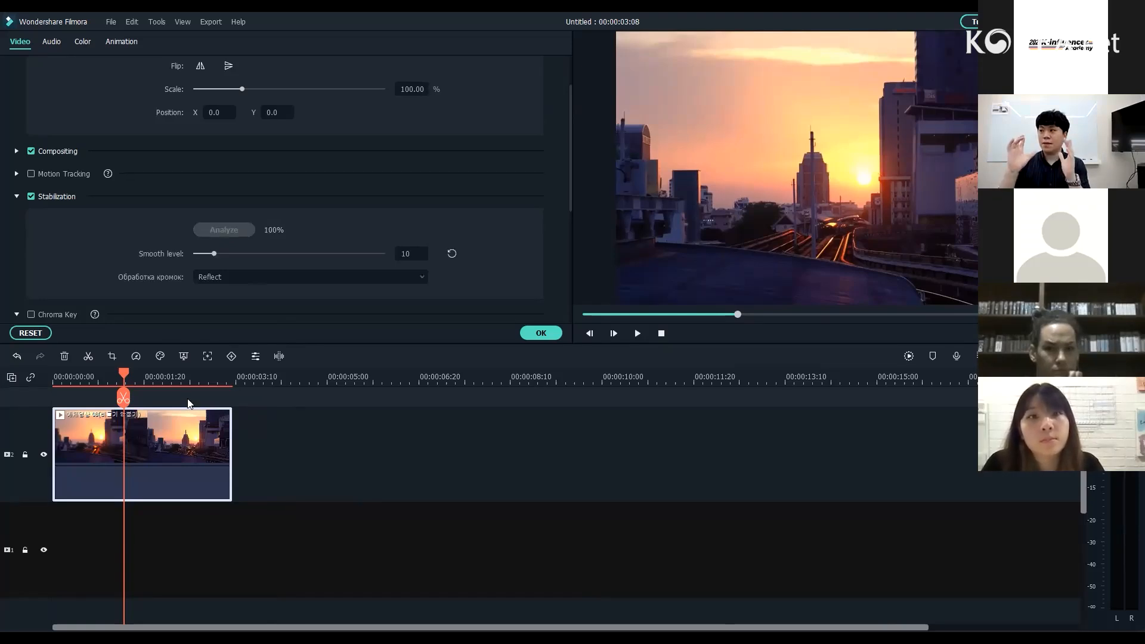
Play the stabilized sunset clip from its start several times to check how steady it looks
left_click_drag(128, 374, 52, 376)
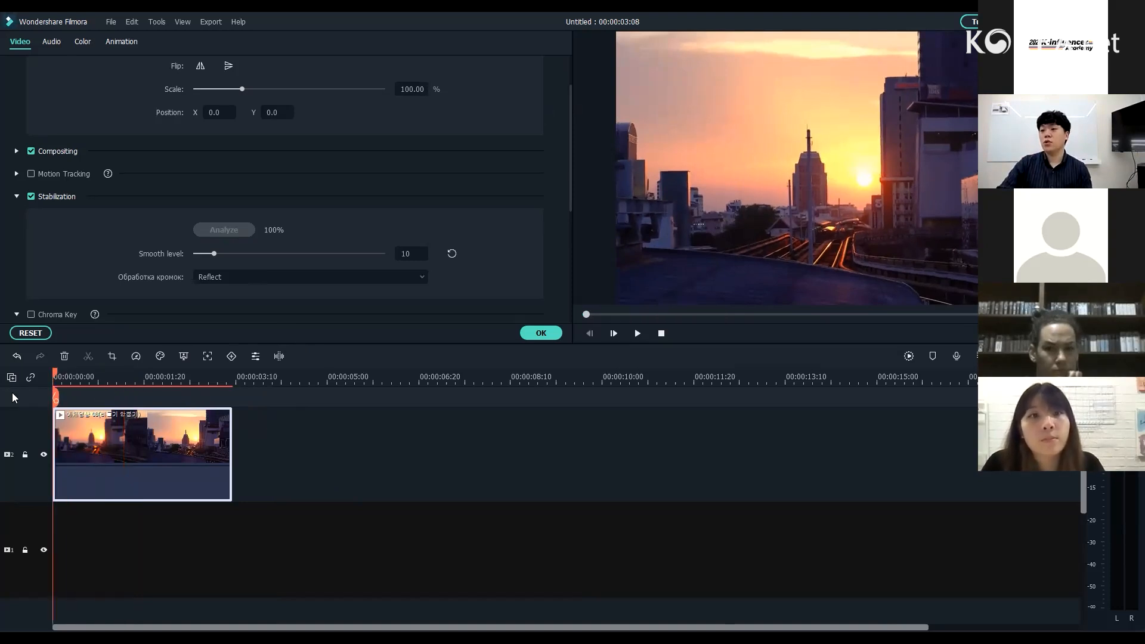
key("space")
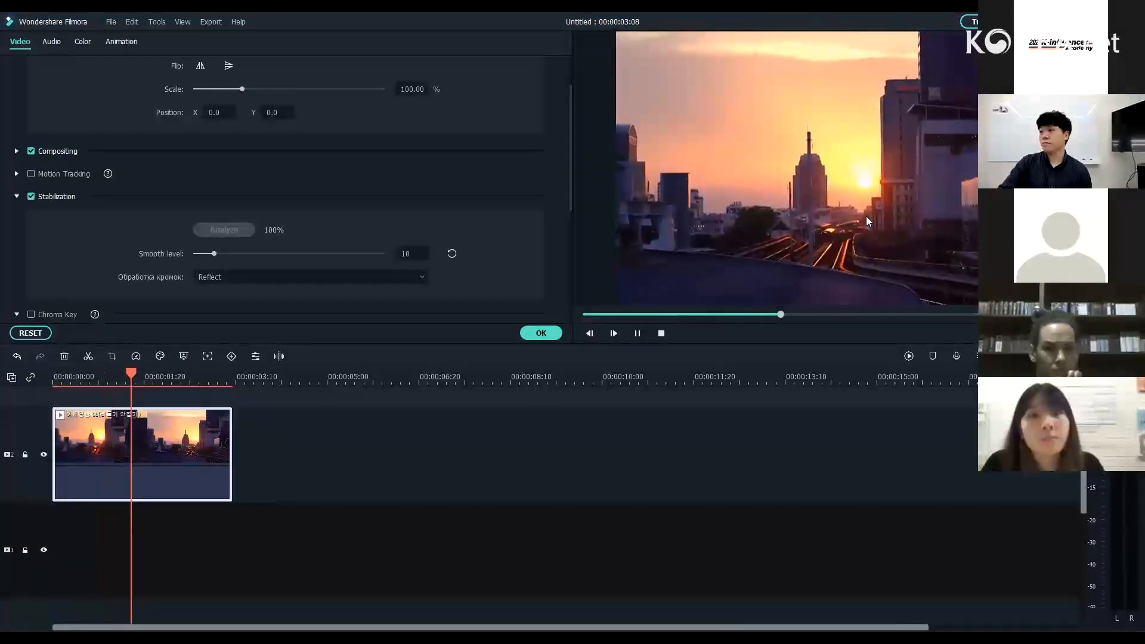
key("space")
left_click(111, 381)
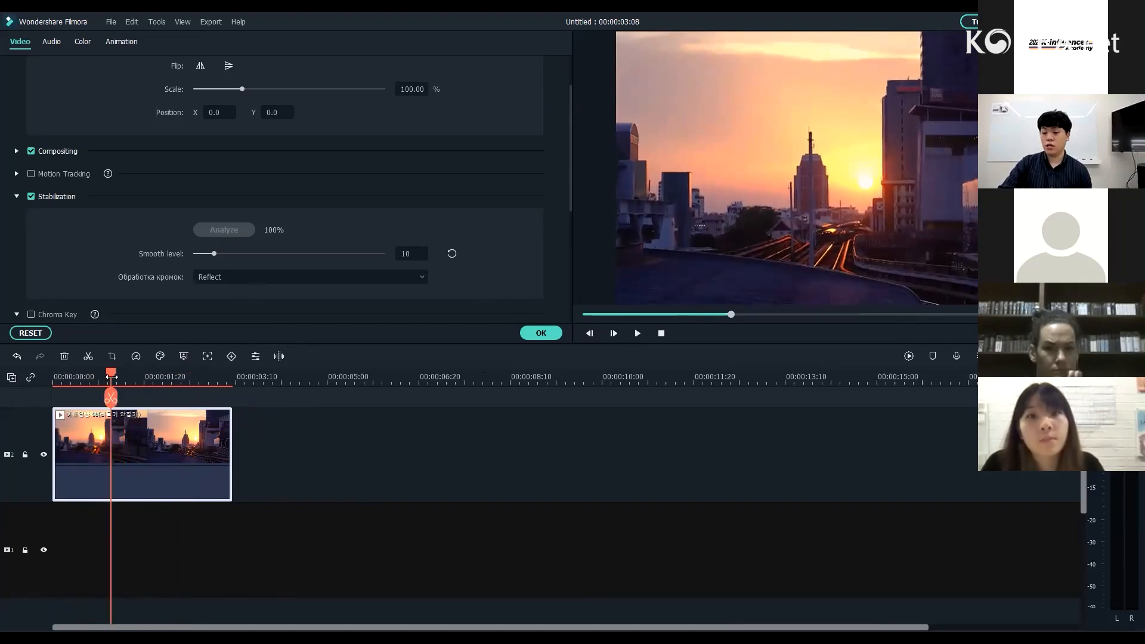
left_click_drag(110, 382, 34, 379)
key("space")
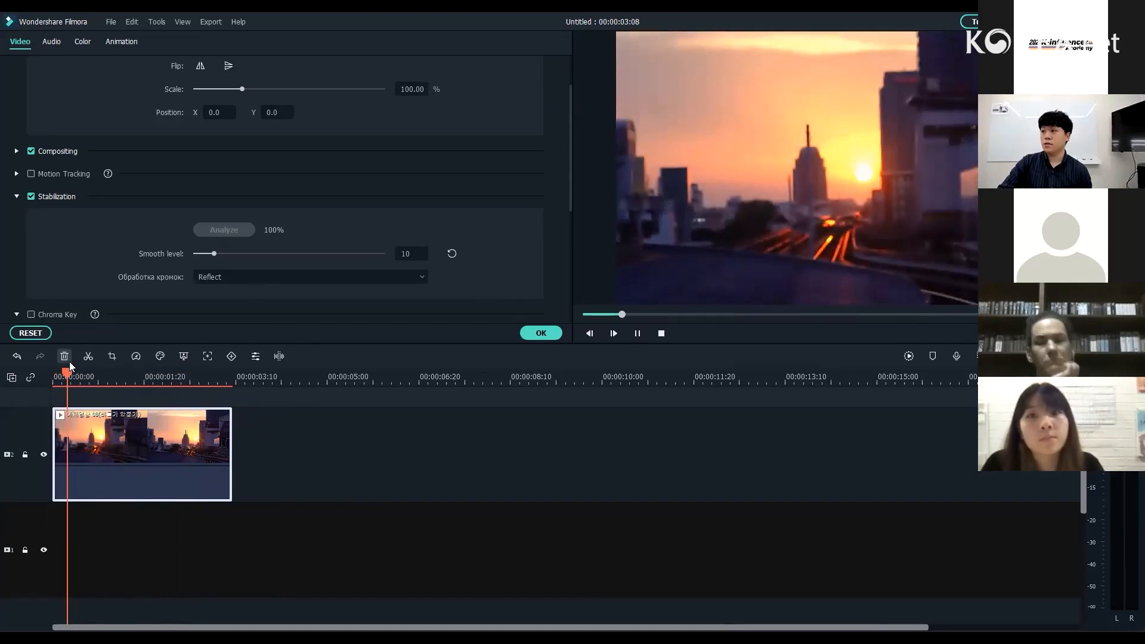
left_click_drag(153, 378, 48, 376)
key("space")
key("space")
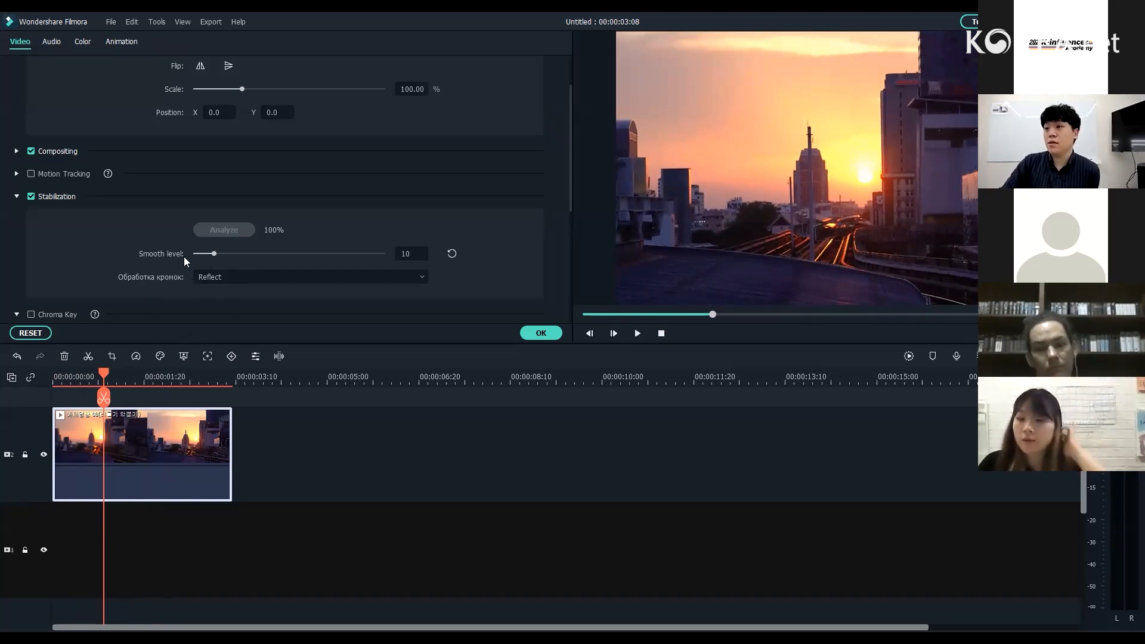
Try a different stabilization smooth level on the sunset clip and undo the change
mouse_move(222, 254)
left_mouse_down()
mouse_move(308, 255)
mouse_move(215, 262)
left_mouse_up()
key("ctrl+z")
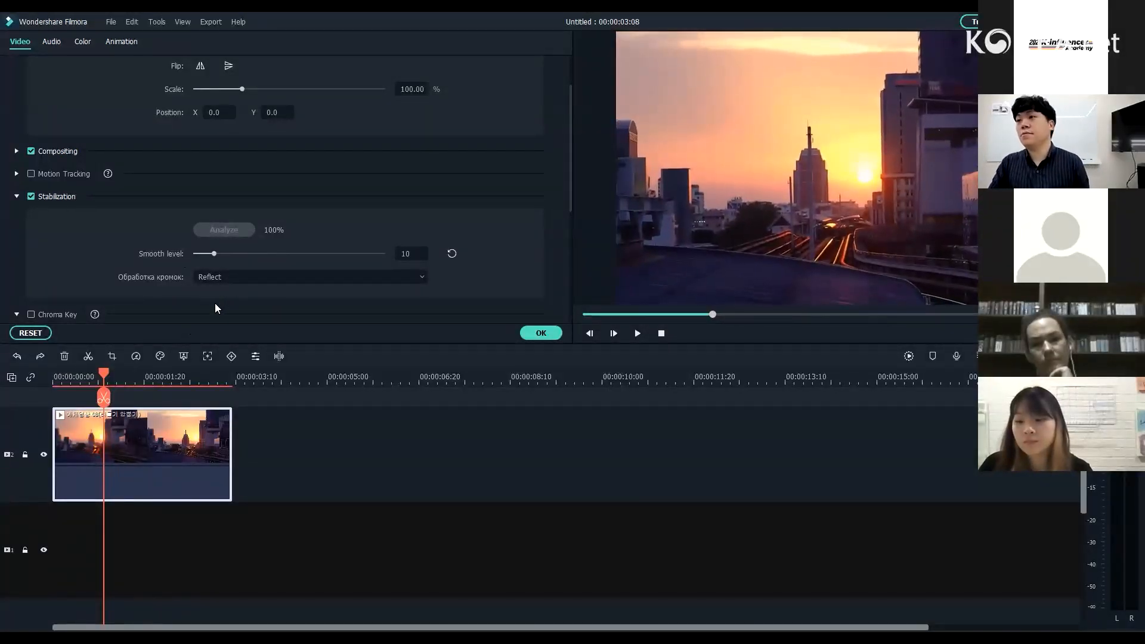
Examine the interface language choices in the preferences and the edge-handling options for stabilization
left_click(112, 22)
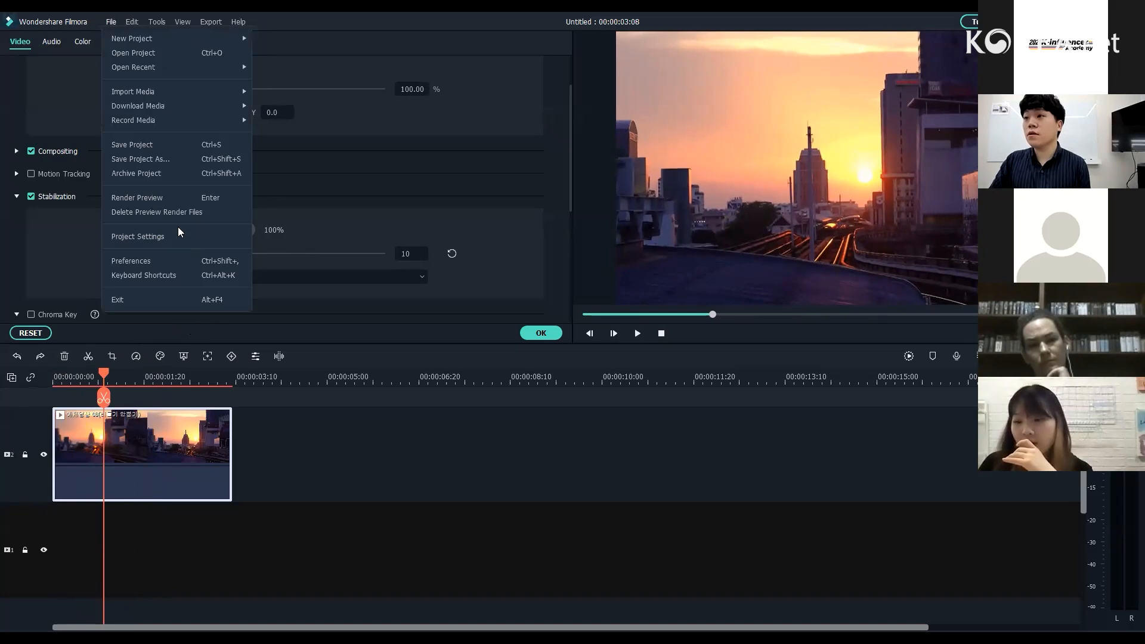
left_click(154, 261)
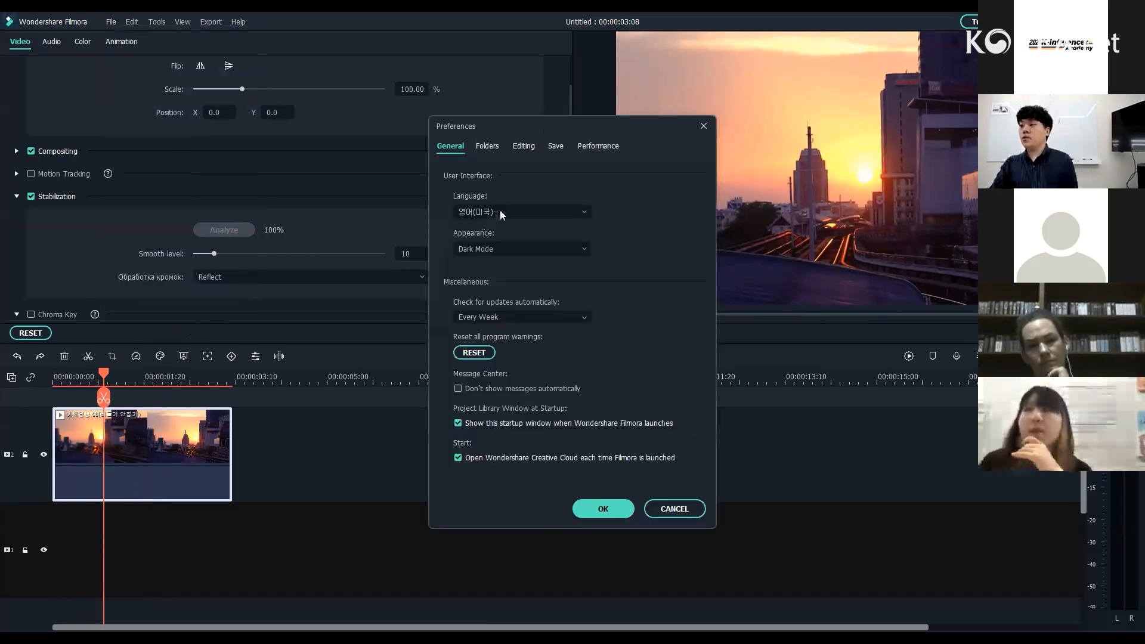
left_click(500, 213)
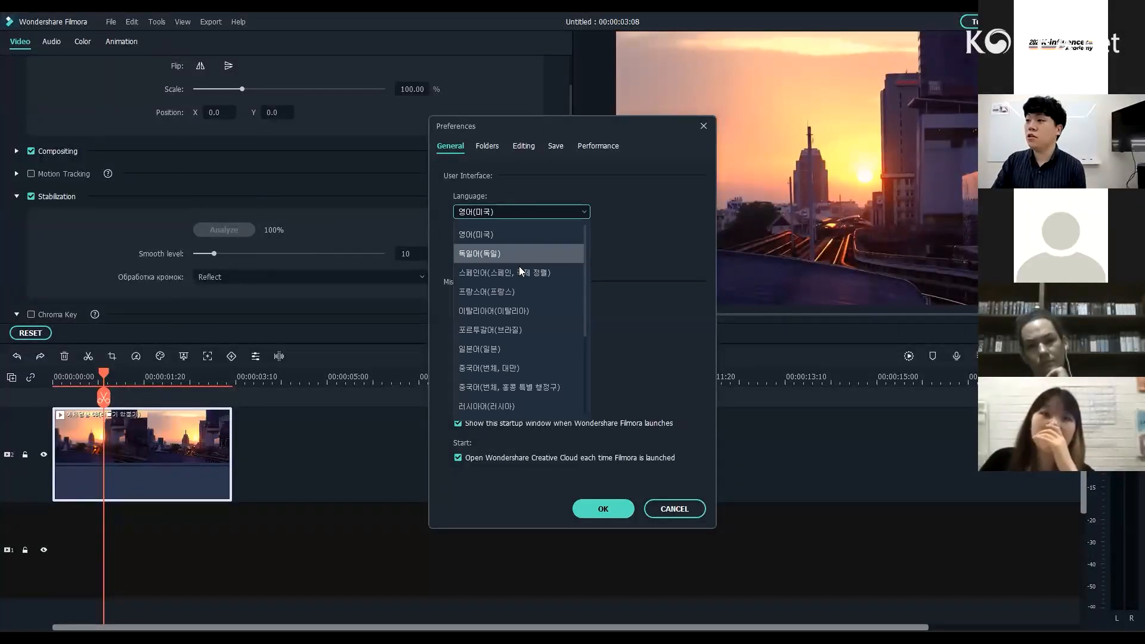
scroll(519, 305, "down", 1)
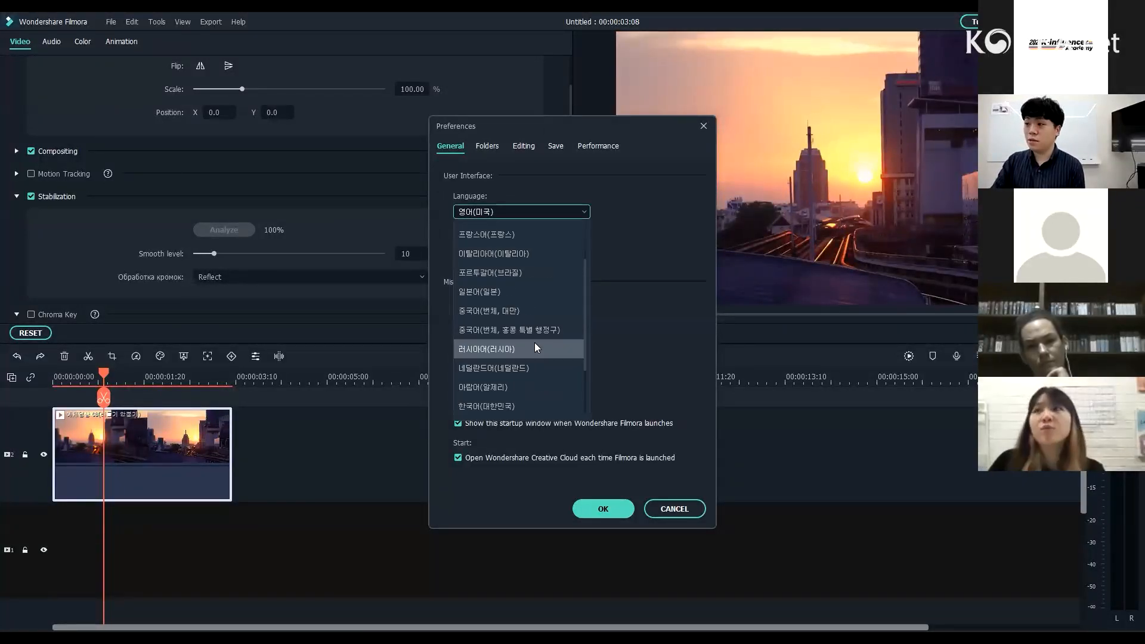
scroll(543, 334, "down", 1)
scroll(544, 333, "up", 1)
left_click(468, 312)
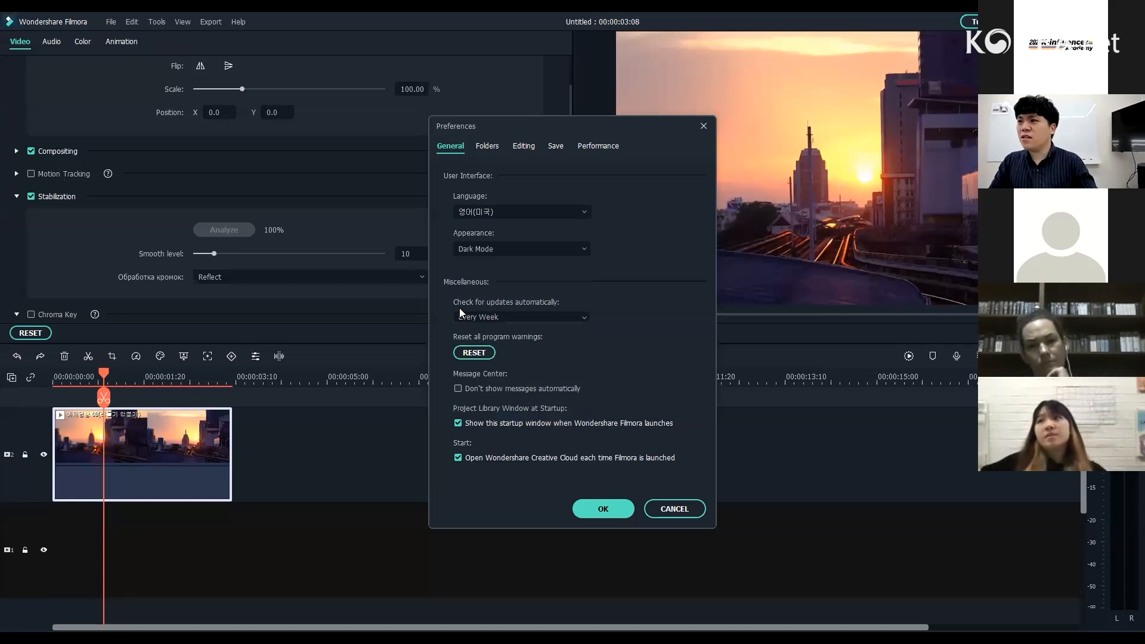
key("Escape")
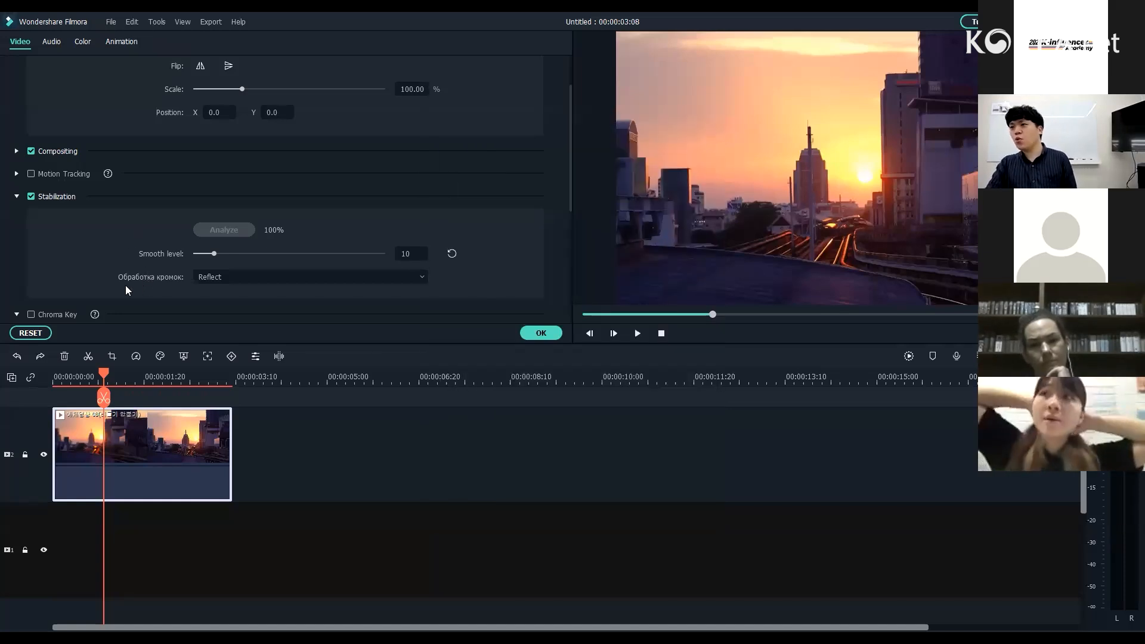
left_click(222, 278)
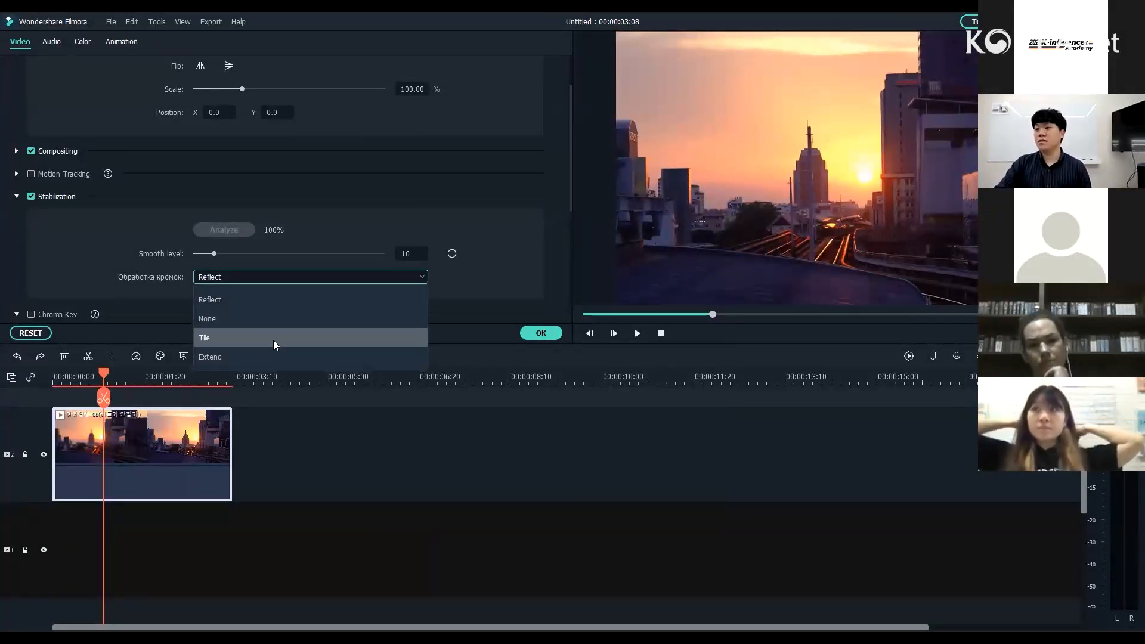
left_click(517, 306)
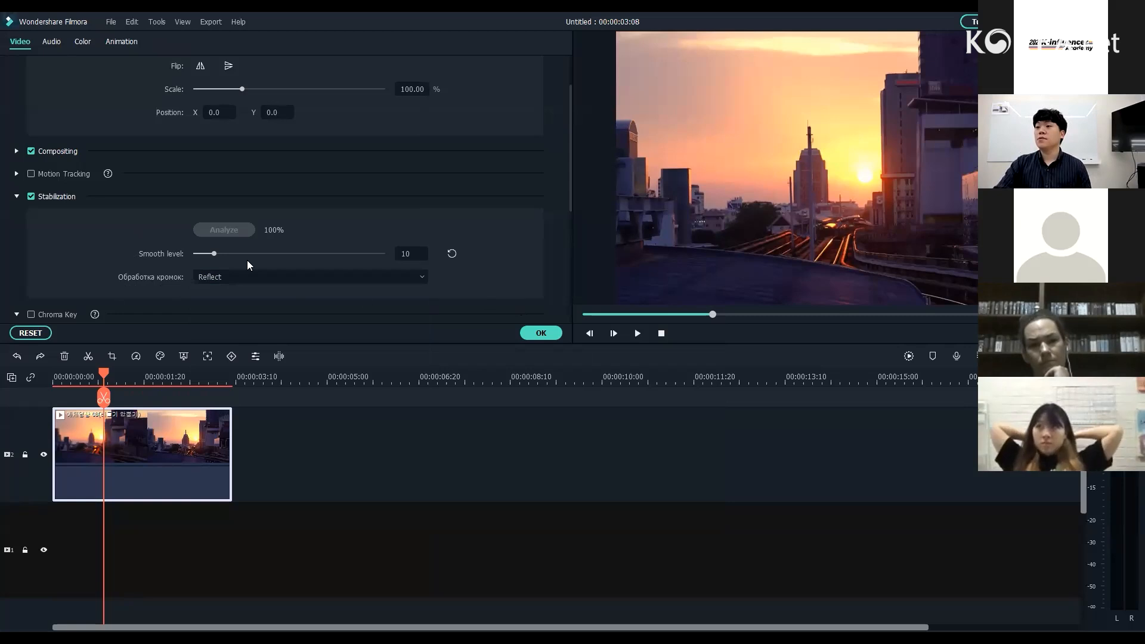
scroll(222, 251, "down", 3)
scroll(397, 212, "up", 3)
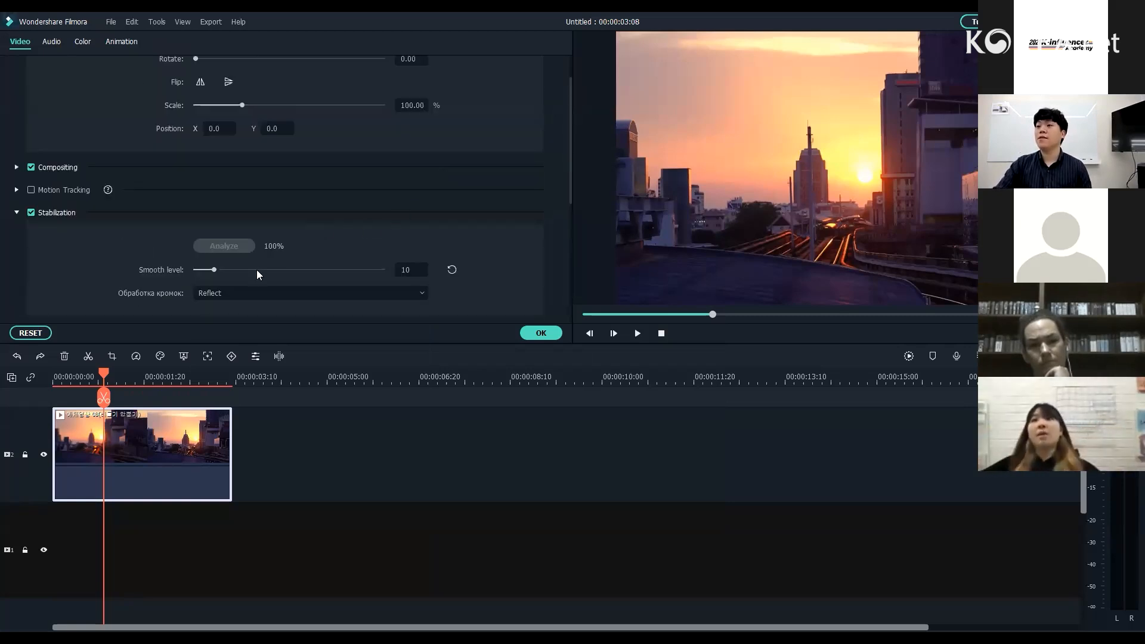
Set the stabilization smooth level to 16, play the sunset clip and accept the clip settings
left_click_drag(218, 266, 231, 267)
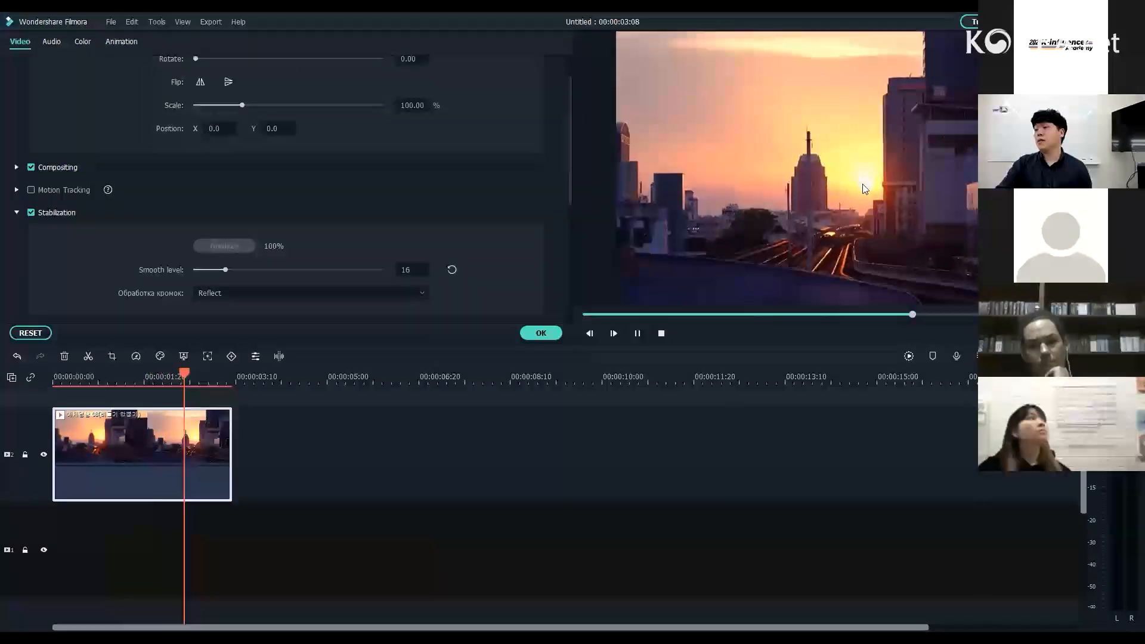
left_click(119, 384)
left_click(89, 384)
key("space")
key("space")
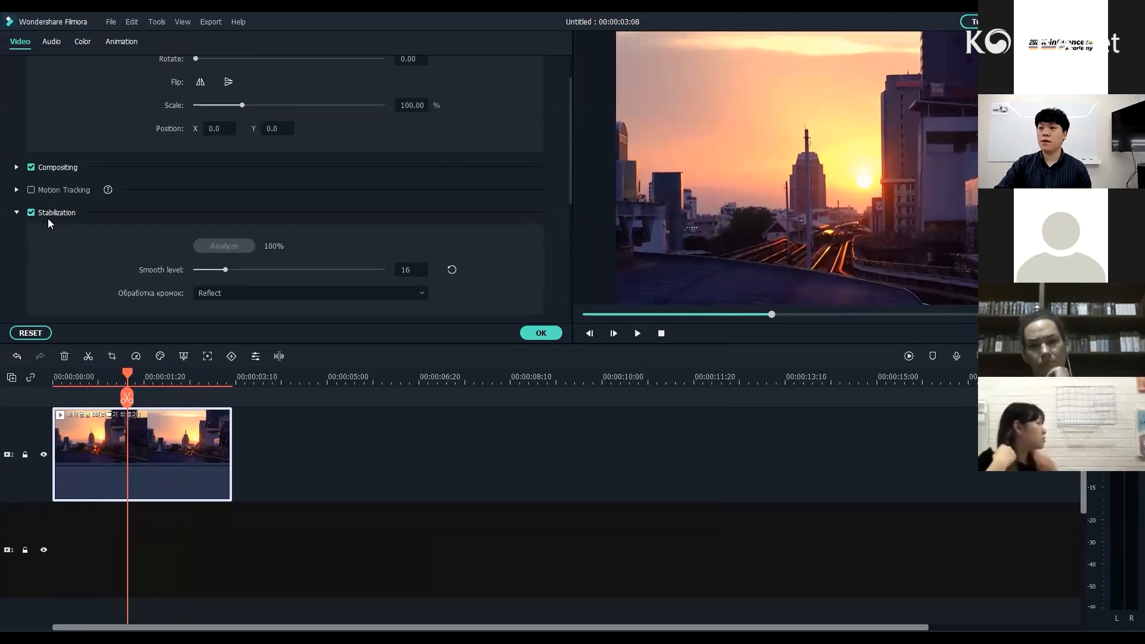
scroll(149, 263, "down", 1)
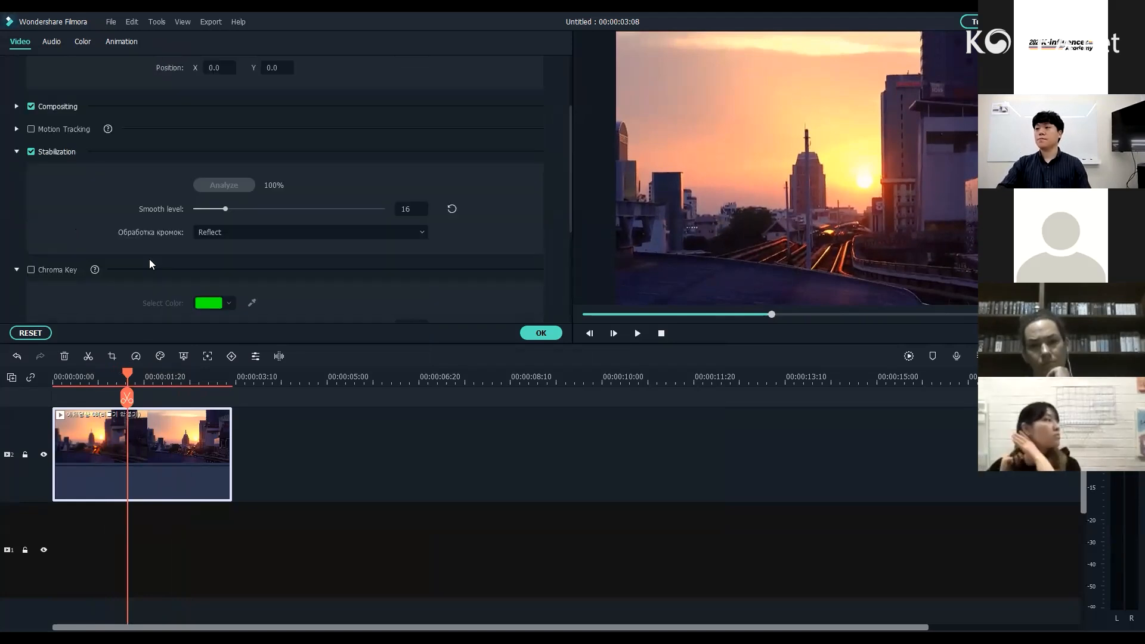
left_click(541, 333)
Import 720.mp4 from the 수업 > 수업자료 > 편집전 folder and insert it ahead of the sunset clip on the second video track
double_click(440, 320)
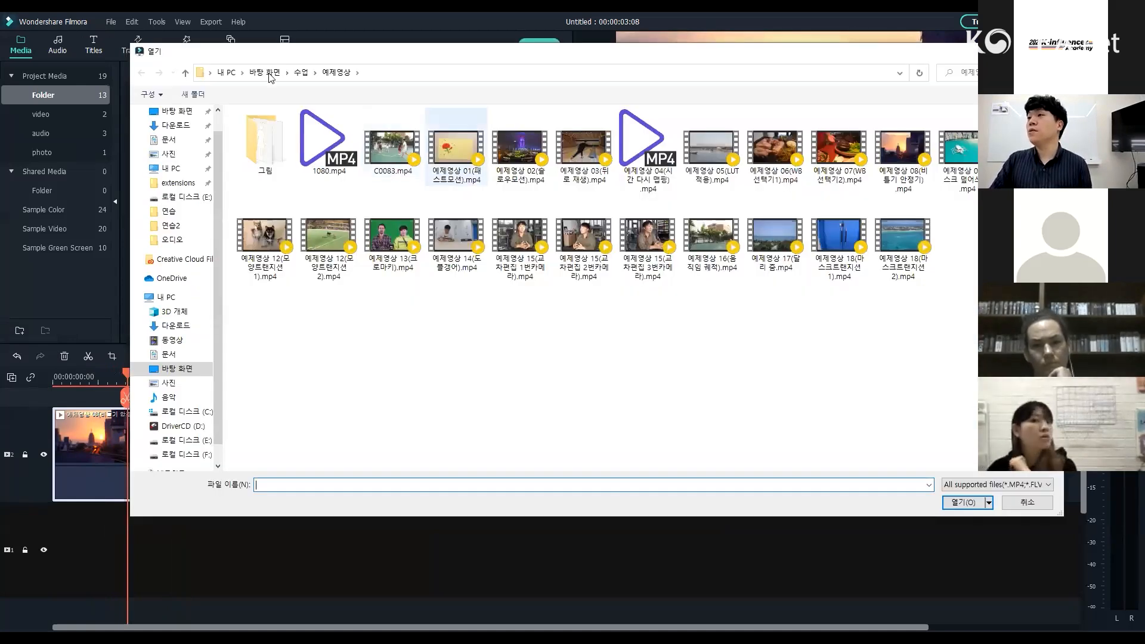
left_click(301, 73)
double_click(776, 149)
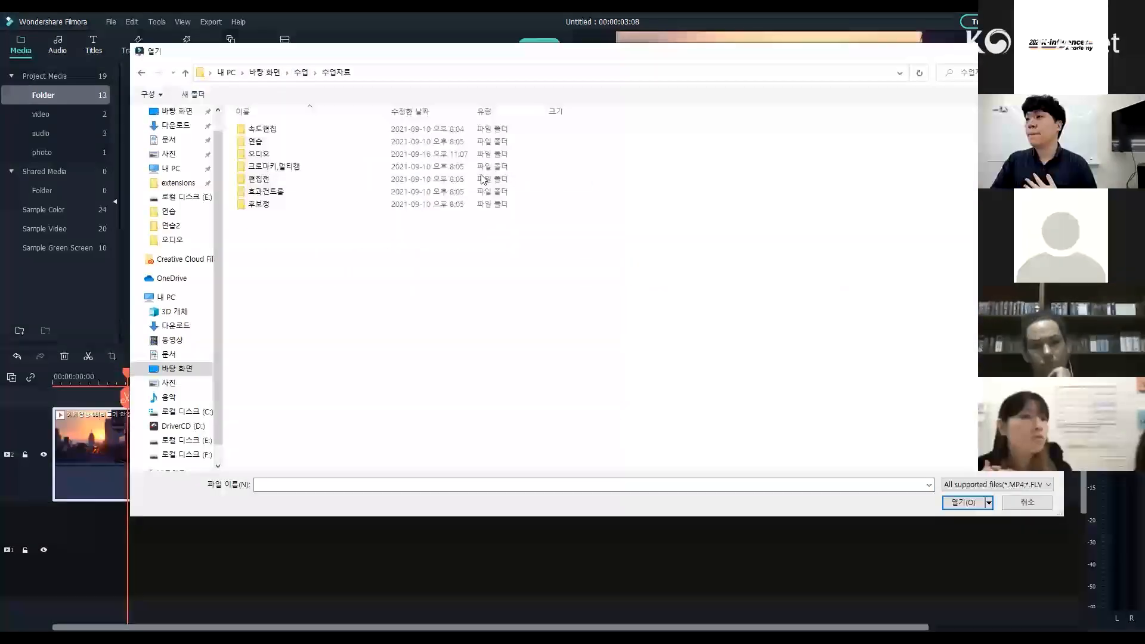
double_click(286, 178)
double_click(389, 159)
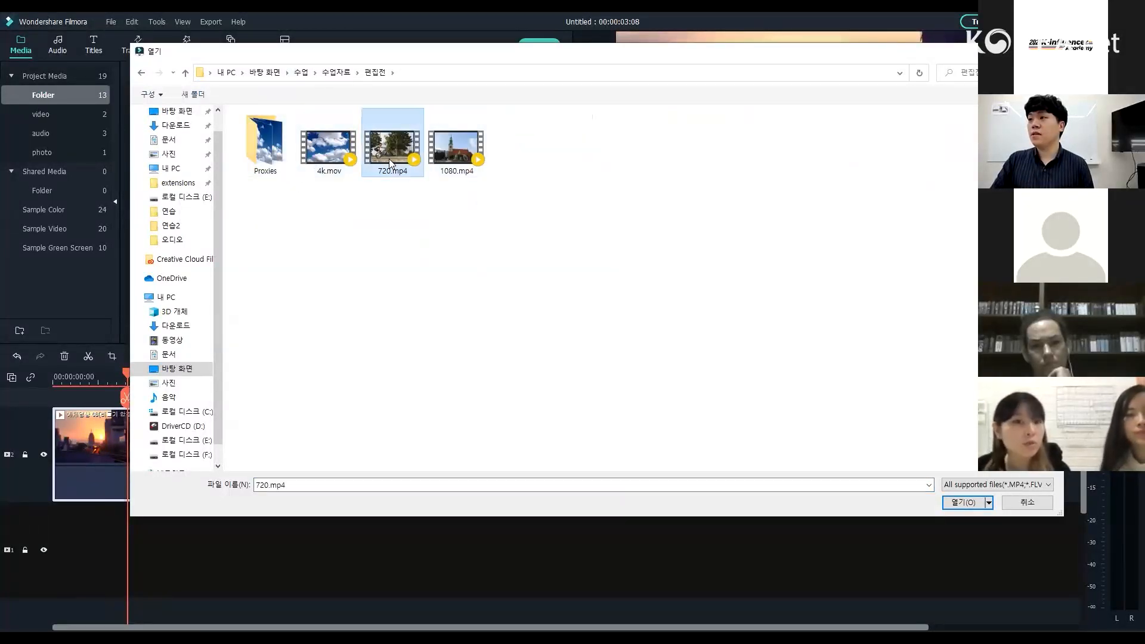
left_click_drag(364, 322, 40, 433)
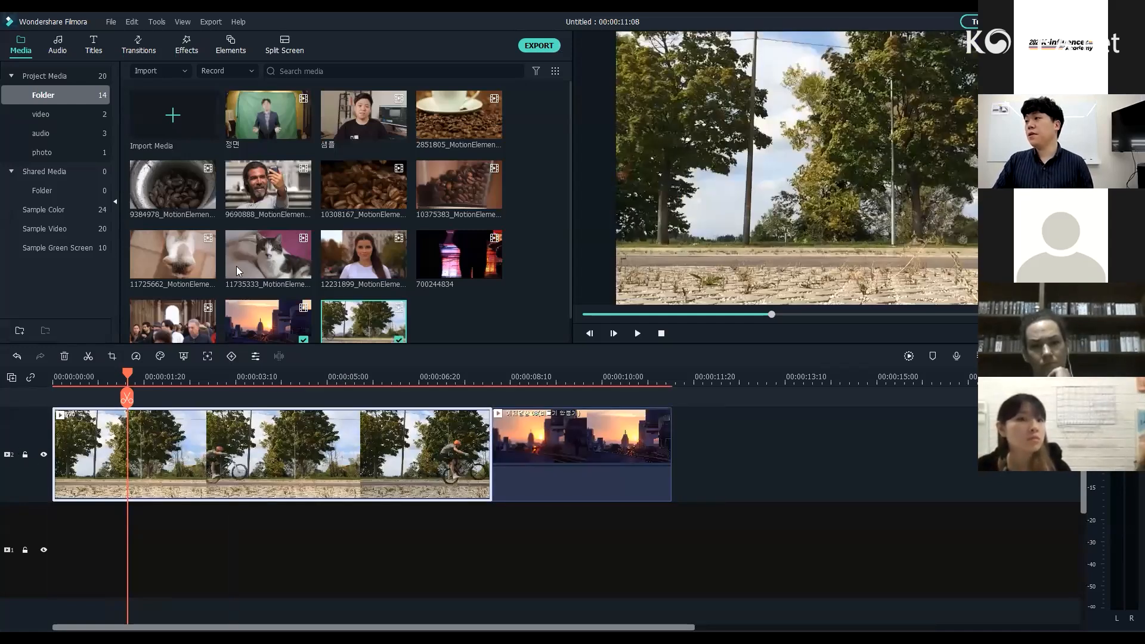
Preview the bicycle clip and split it at the rider's mid-frame wheelie and again as the rider leaves the frame
key("space")
key("space")
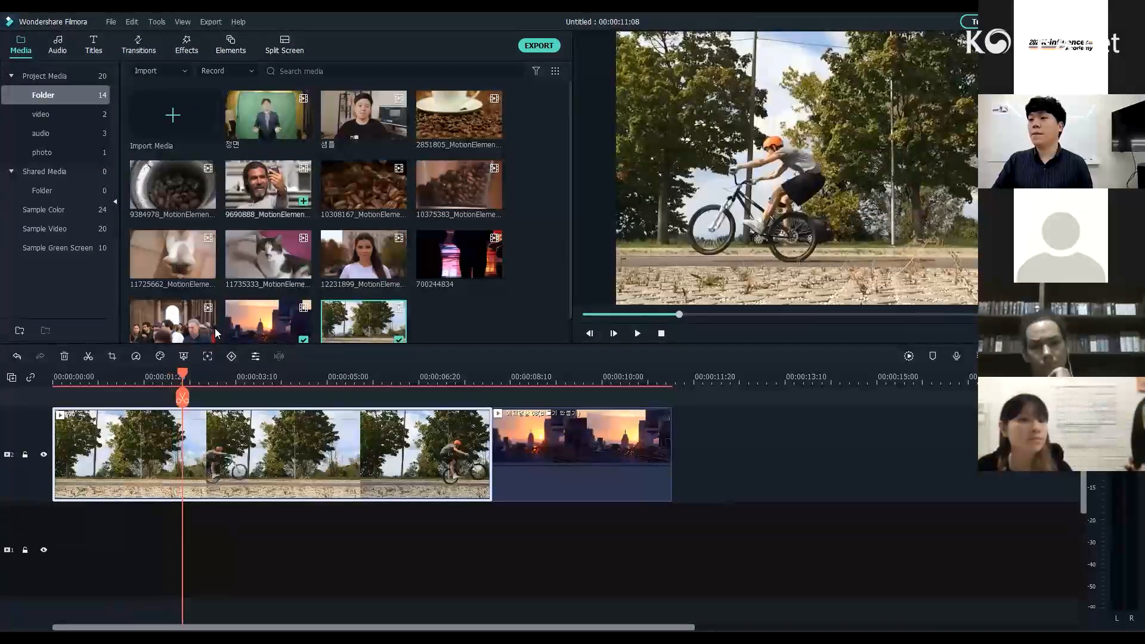
left_click(146, 377)
left_click_drag(101, 378, 62, 428)
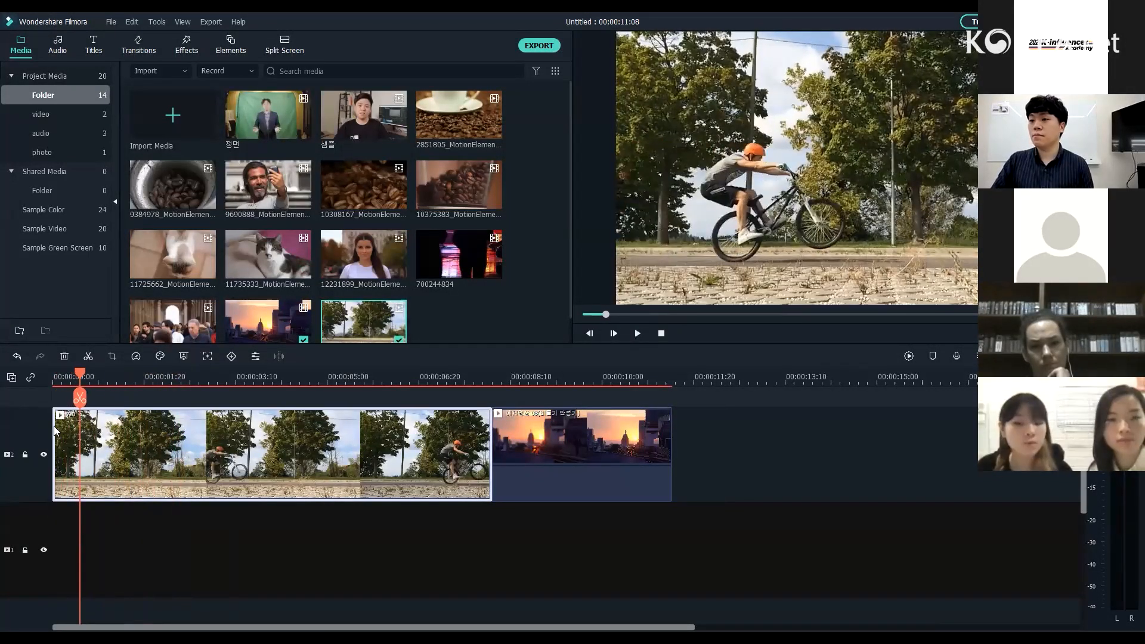
left_click(80, 399)
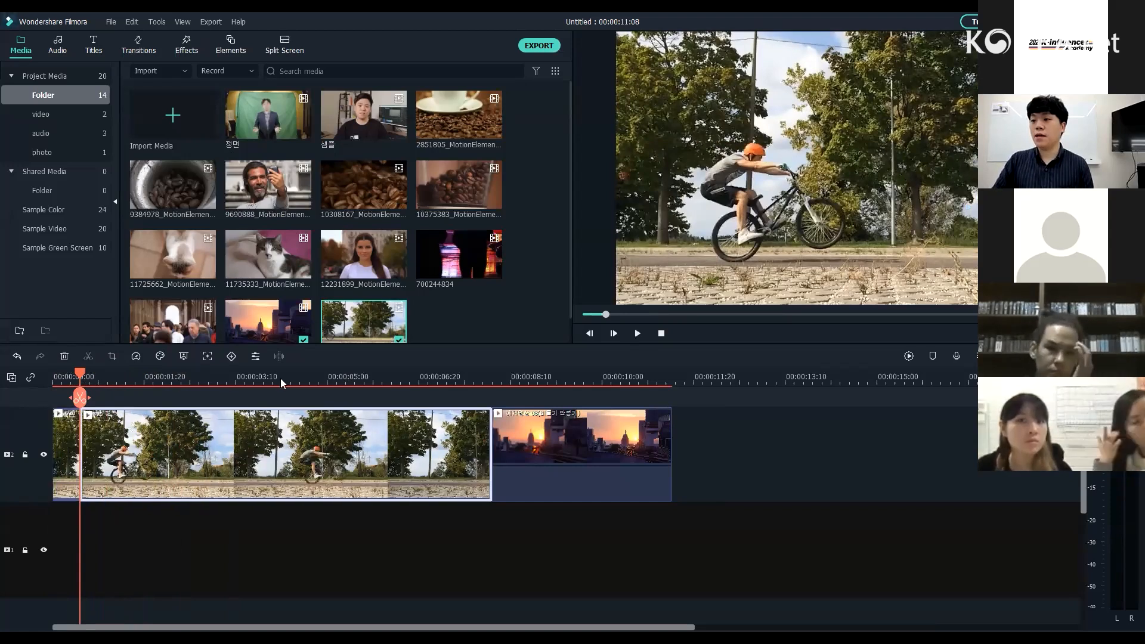
left_click_drag(281, 378, 186, 379)
mouse_move(110, 398)
left_mouse_down()
mouse_move(92, 399)
mouse_move(112, 406)
left_mouse_up()
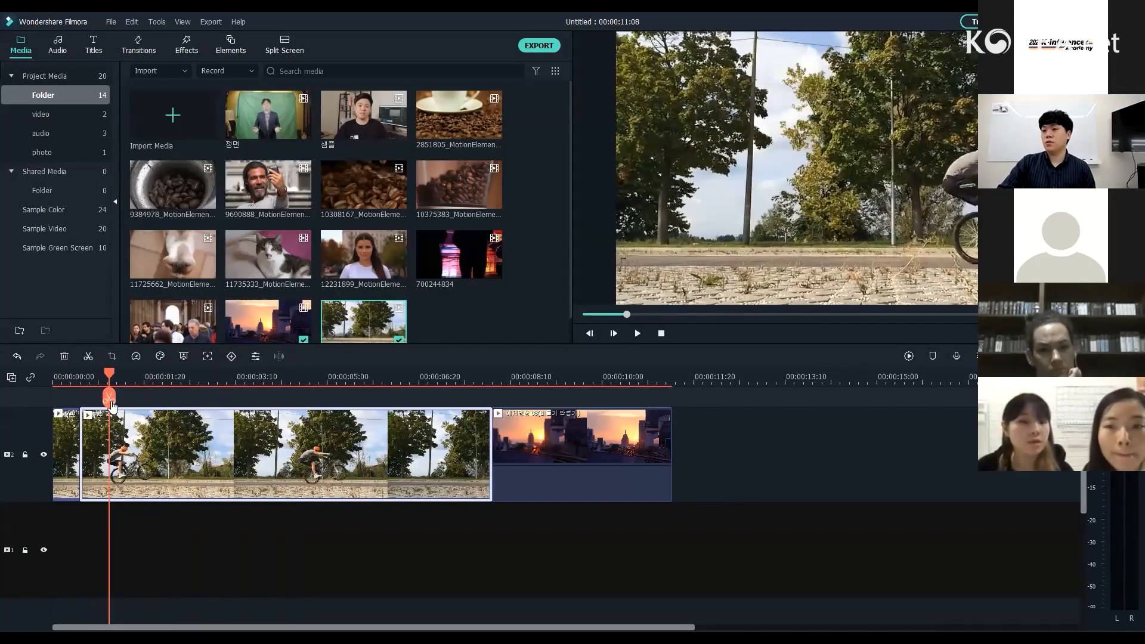
left_click(110, 398)
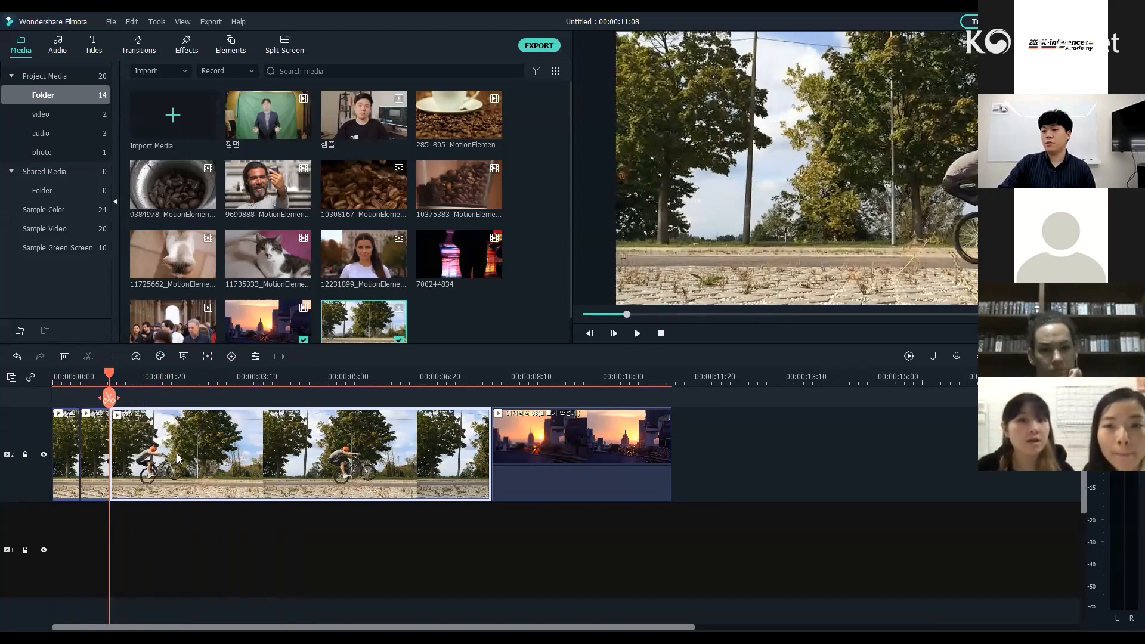
Delete the last and first pieces of the split bicycle clip, keeping only the short middle section before the sunset clip
key("Delete")
left_click(61, 441)
key("Delete")
left_click_drag(378, 375, 519, 366)
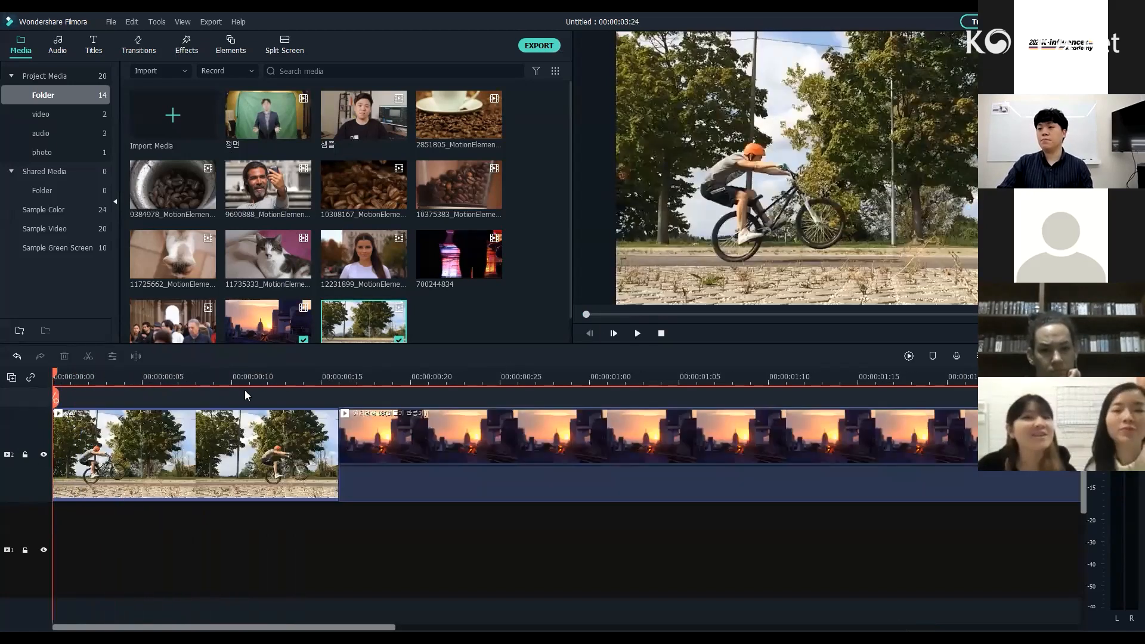
Preview the short bicycle clip up to the sunset clip and return to its start
key("space")
key("space")
left_click(125, 375)
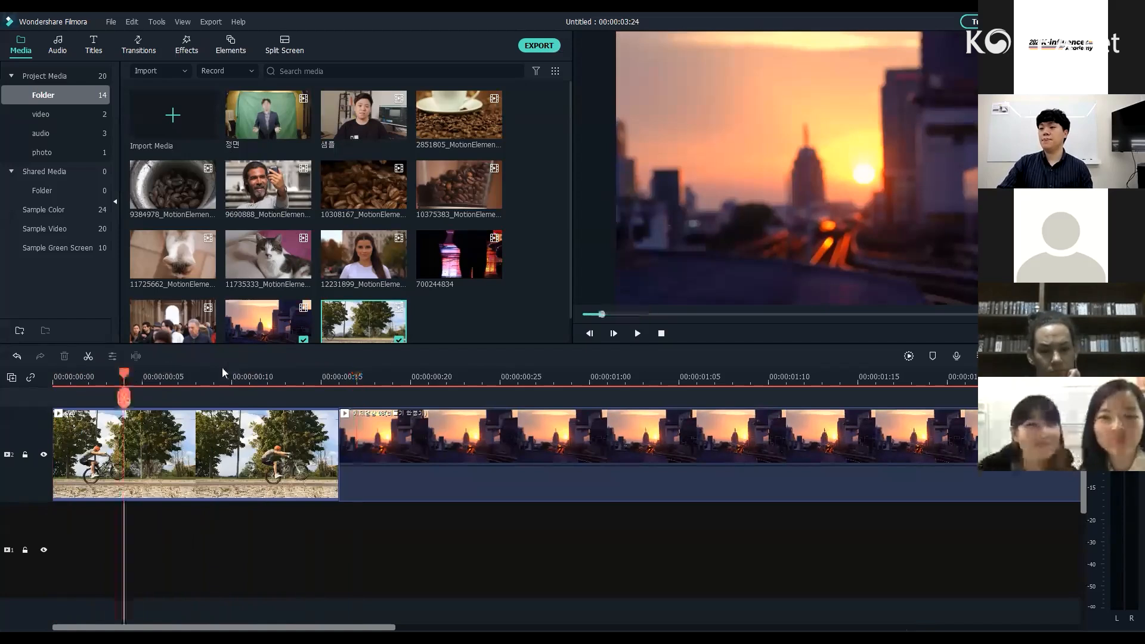
left_click_drag(124, 374, 53, 388)
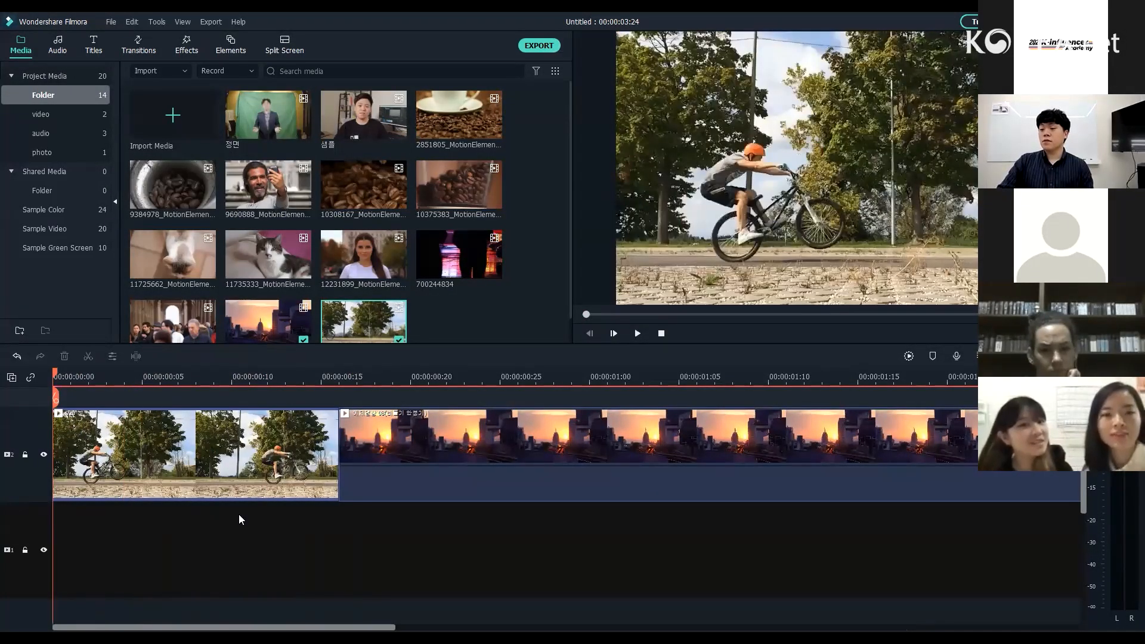
Open the bicycle clip's video settings and enable Motion Tracking
left_click(176, 483)
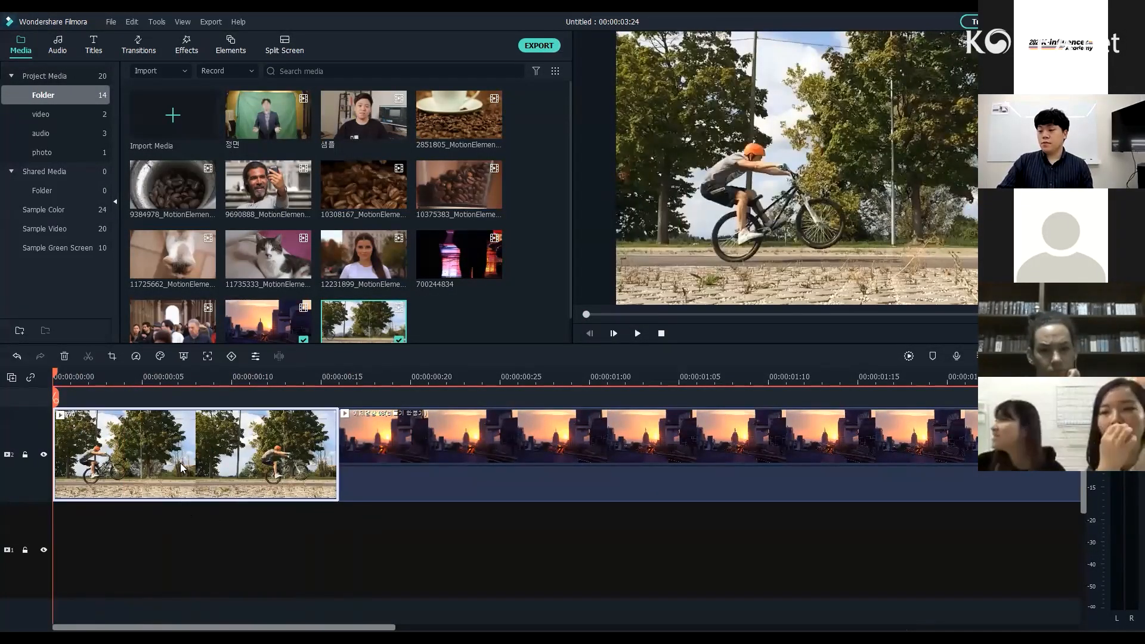
mouse_move(59, 377)
left_mouse_down()
mouse_move(130, 372)
mouse_move(50, 378)
left_mouse_up()
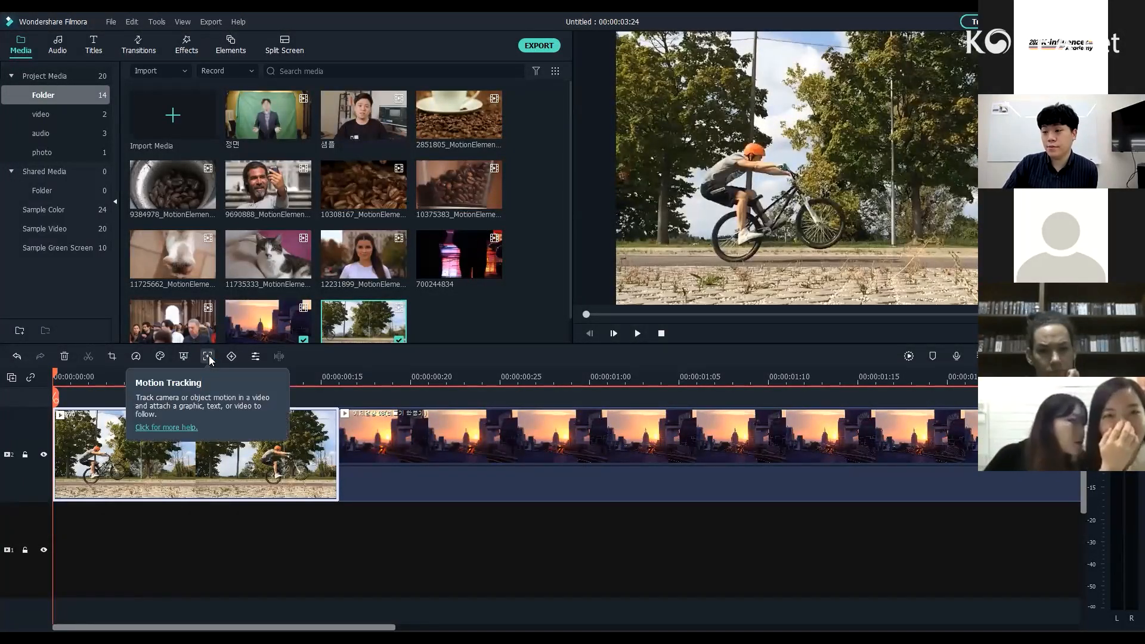
double_click(183, 449)
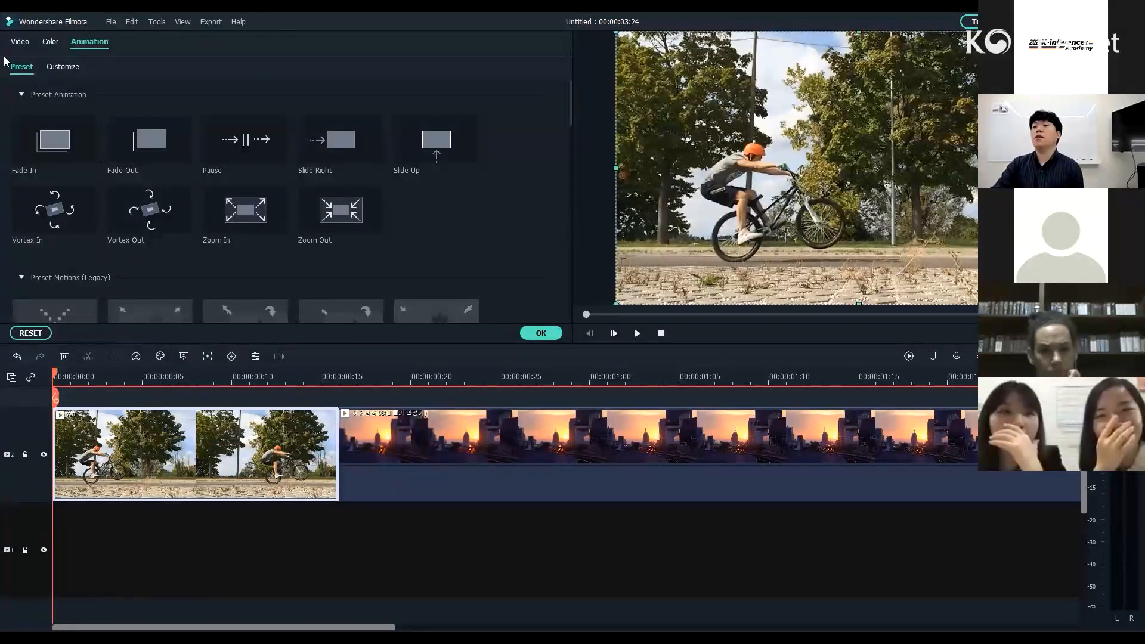
left_click(19, 42)
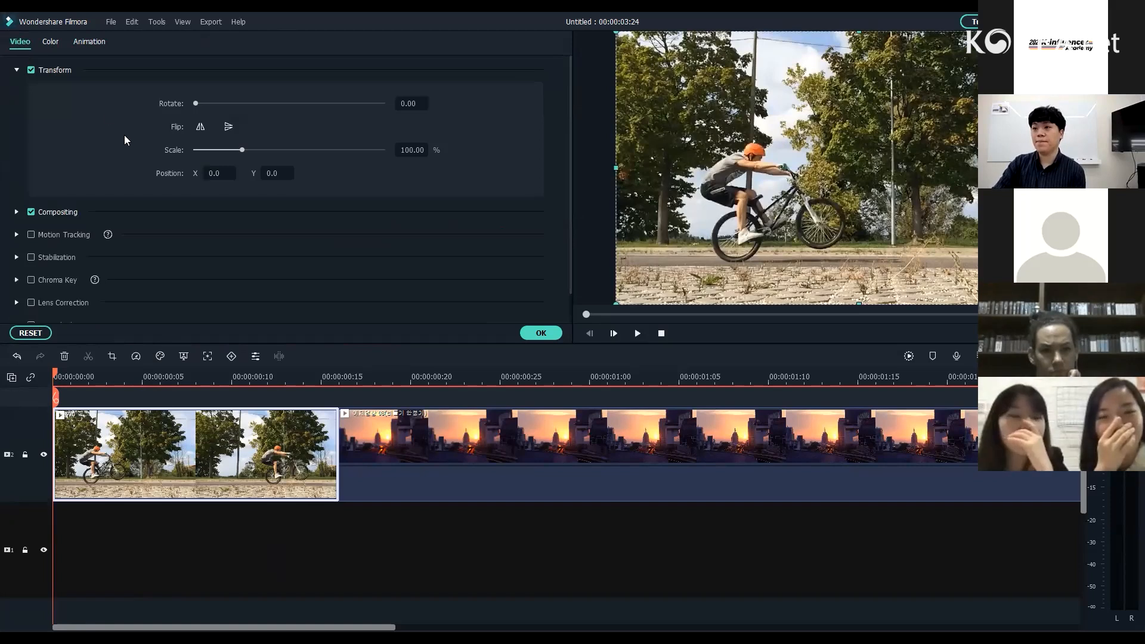
scroll(124, 139, "down", 1)
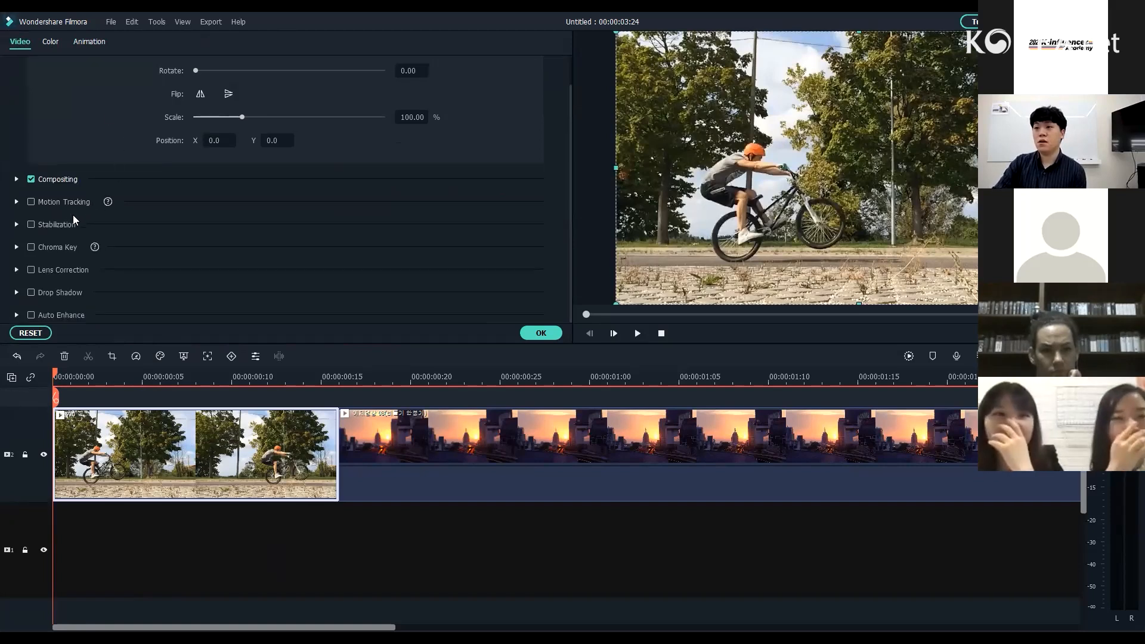
left_click(37, 202)
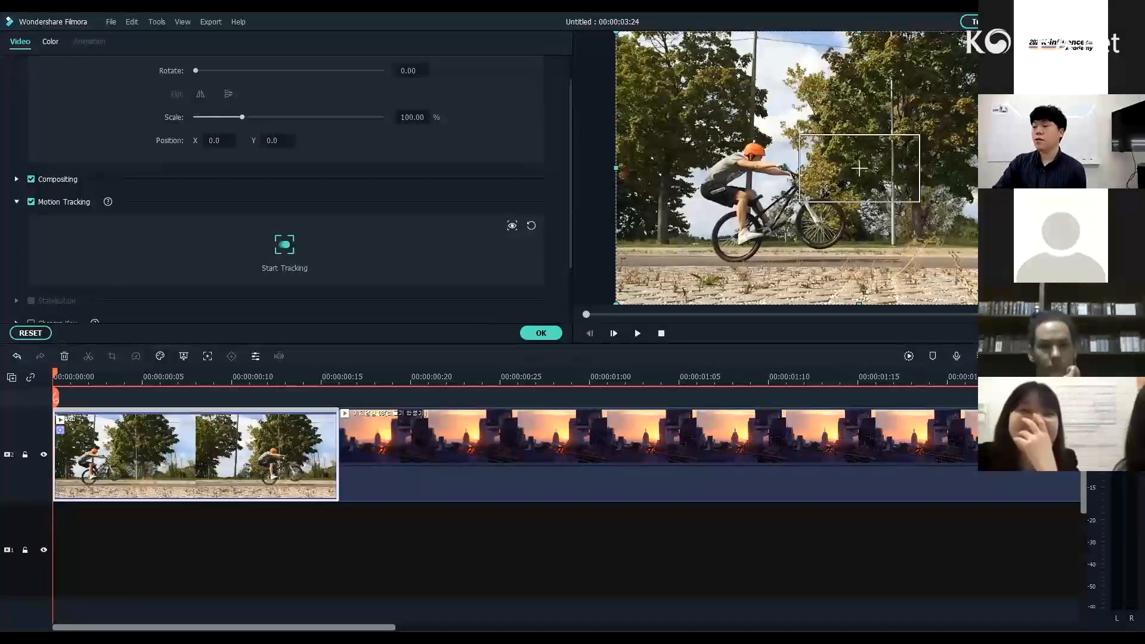
Try to track the rider's head with a small tracking box, check the tracking and reset it
left_click_drag(871, 186, 765, 155)
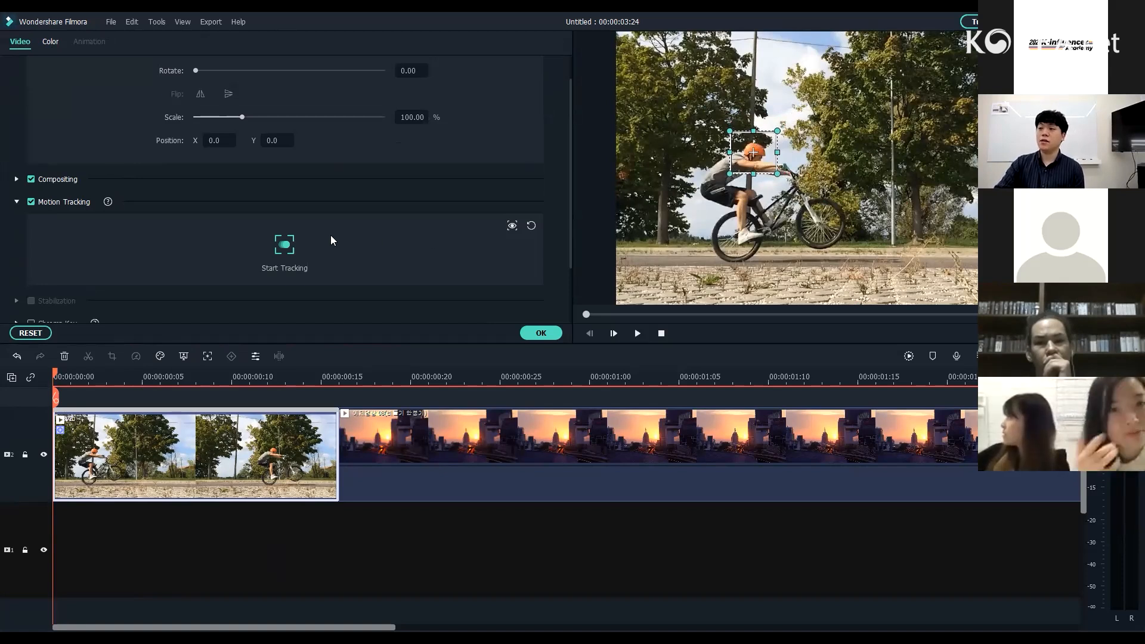
left_click(281, 248)
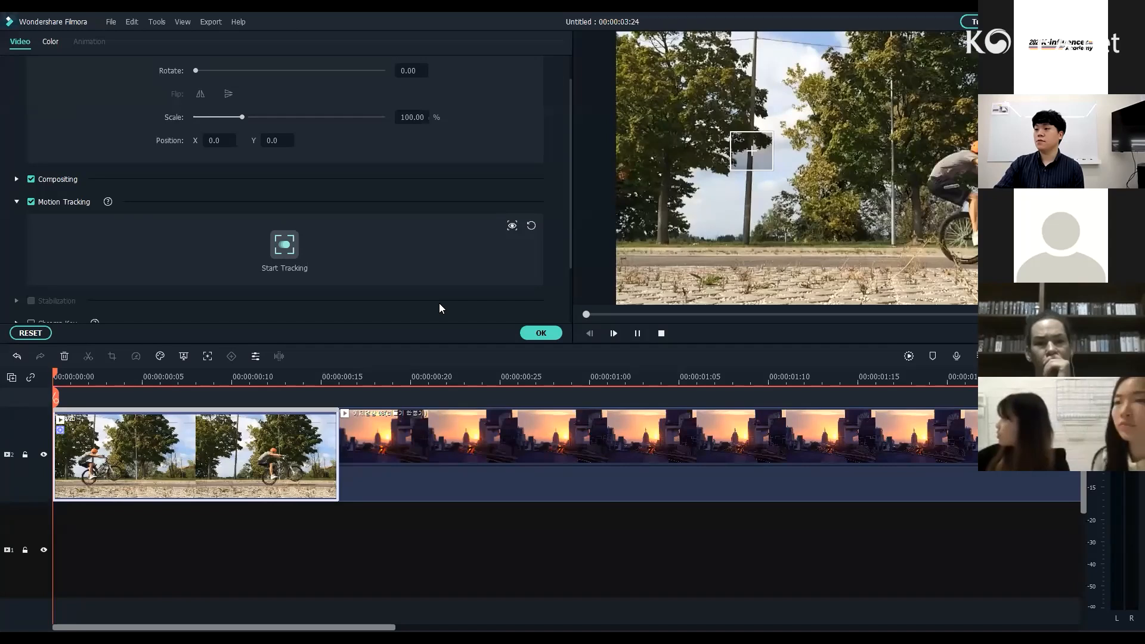
mouse_move(61, 376)
left_mouse_down()
mouse_move(103, 379)
mouse_move(46, 377)
mouse_move(68, 375)
left_mouse_up()
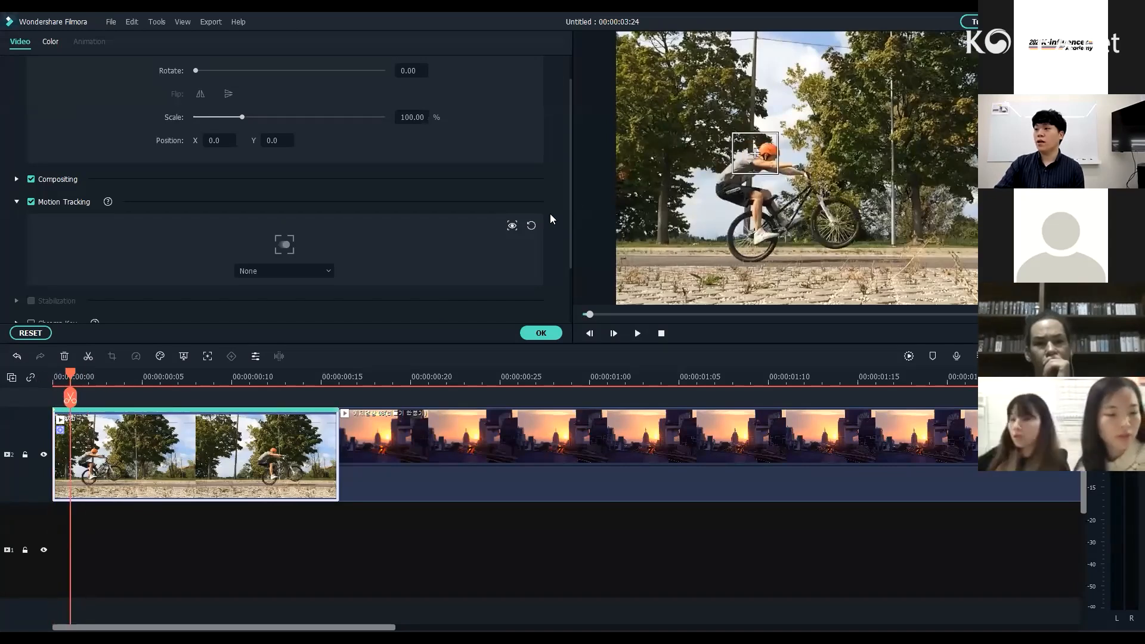
left_click(530, 226)
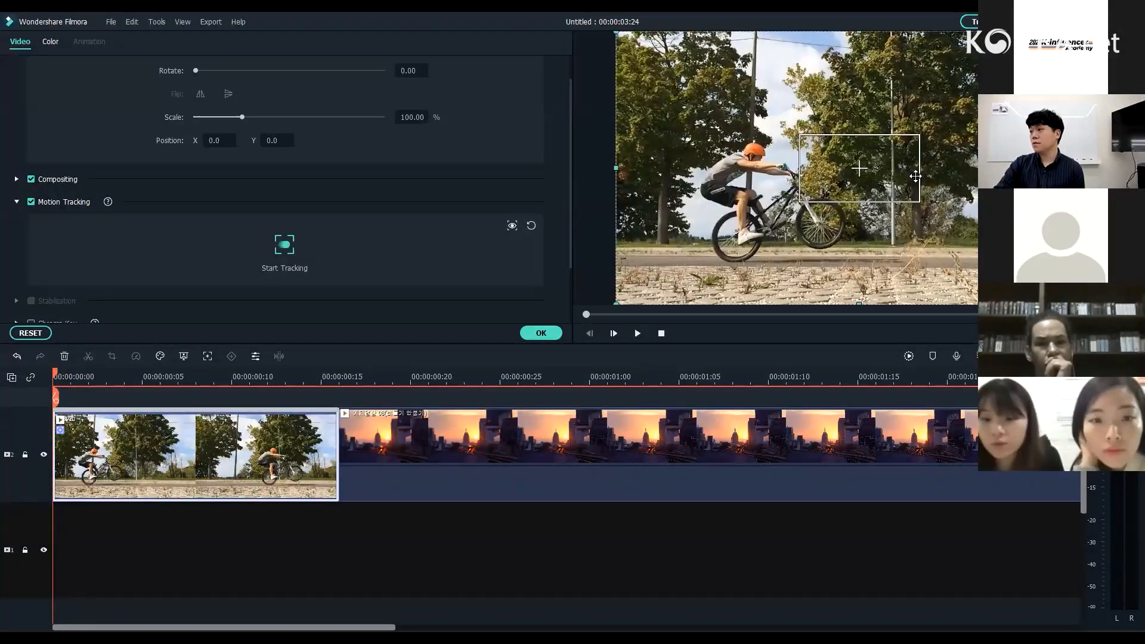
Fit the tracking box around the rider's orange helmet, run the tracking and check it along the clip
left_click_drag(919, 169, 755, 165)
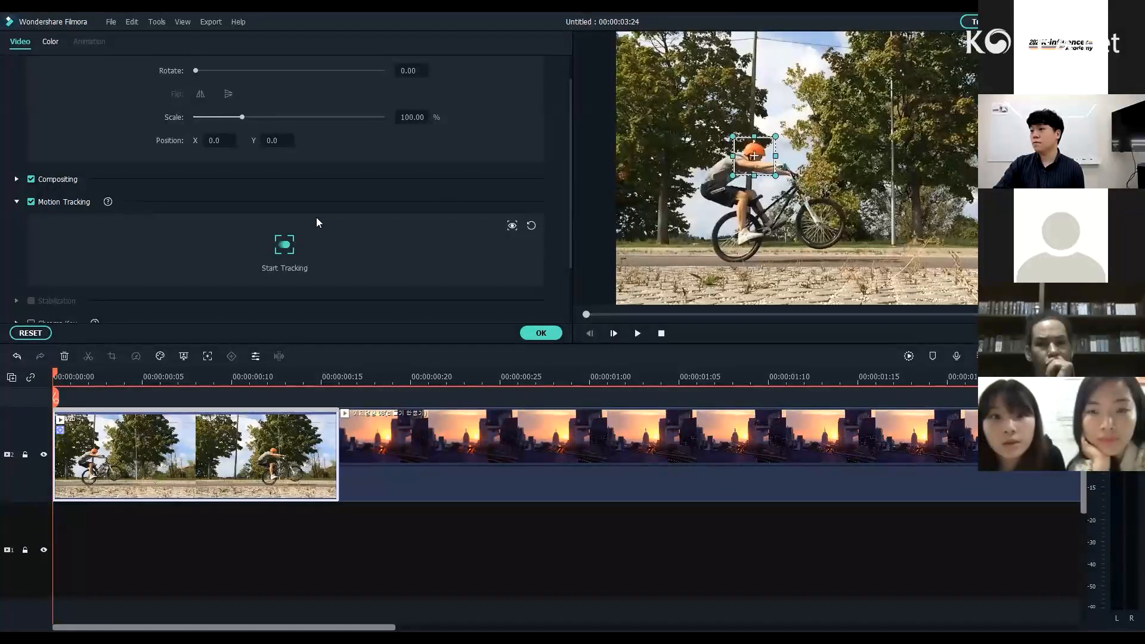
left_click(285, 248)
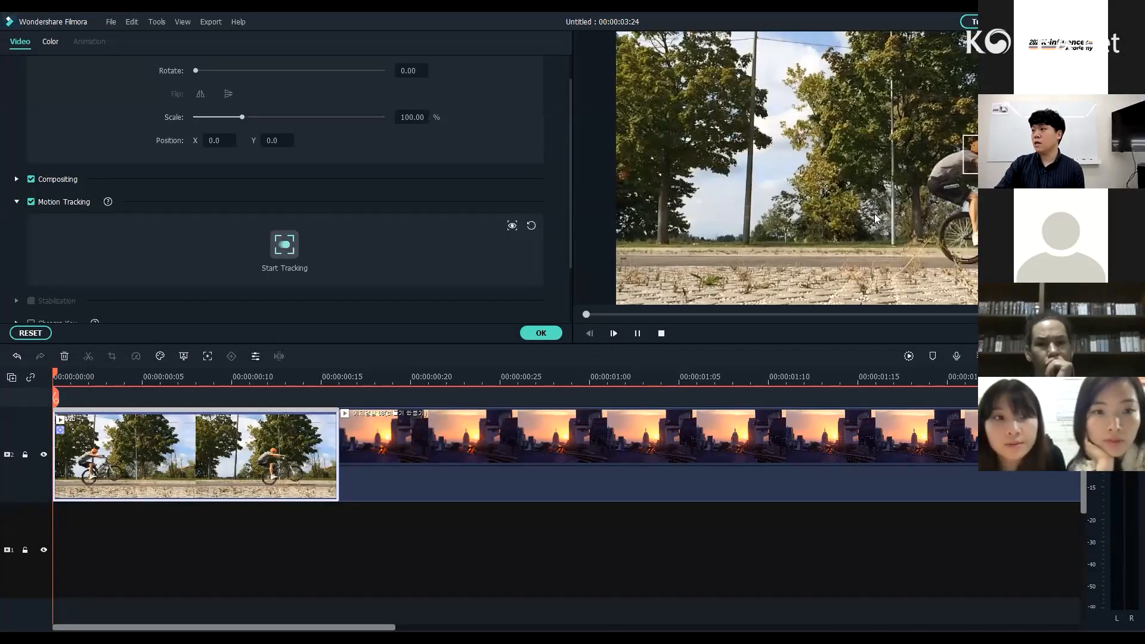
left_click_drag(67, 377, 142, 377)
left_click_drag(75, 357, 52, 358)
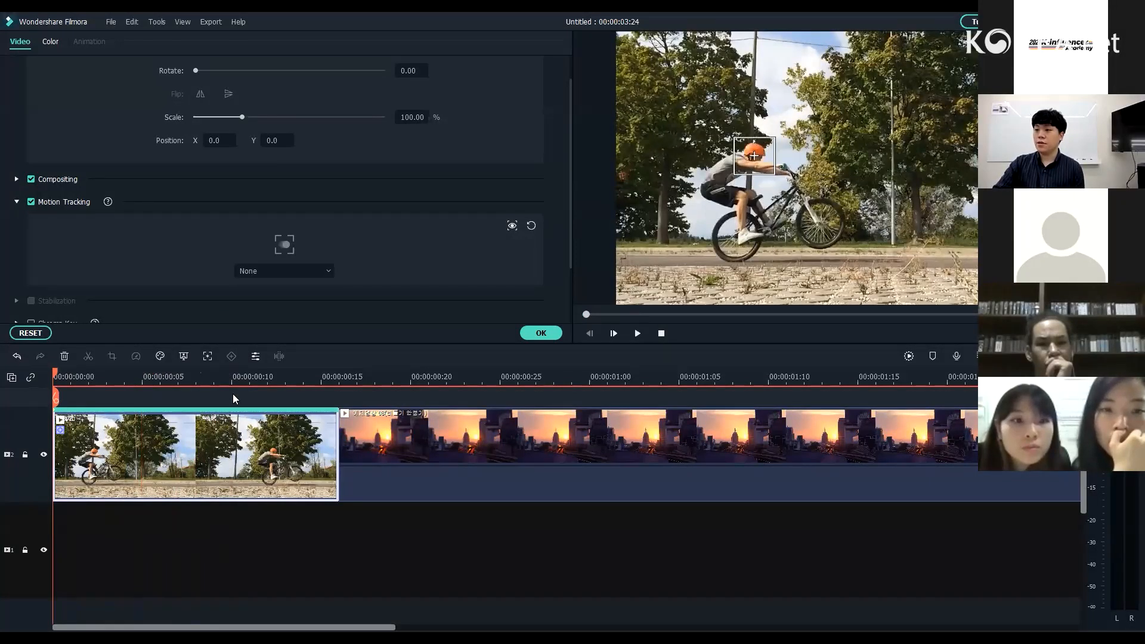
Attach a mosaic to the tracked motion and shrink it to cover the rider's head
left_click(287, 270)
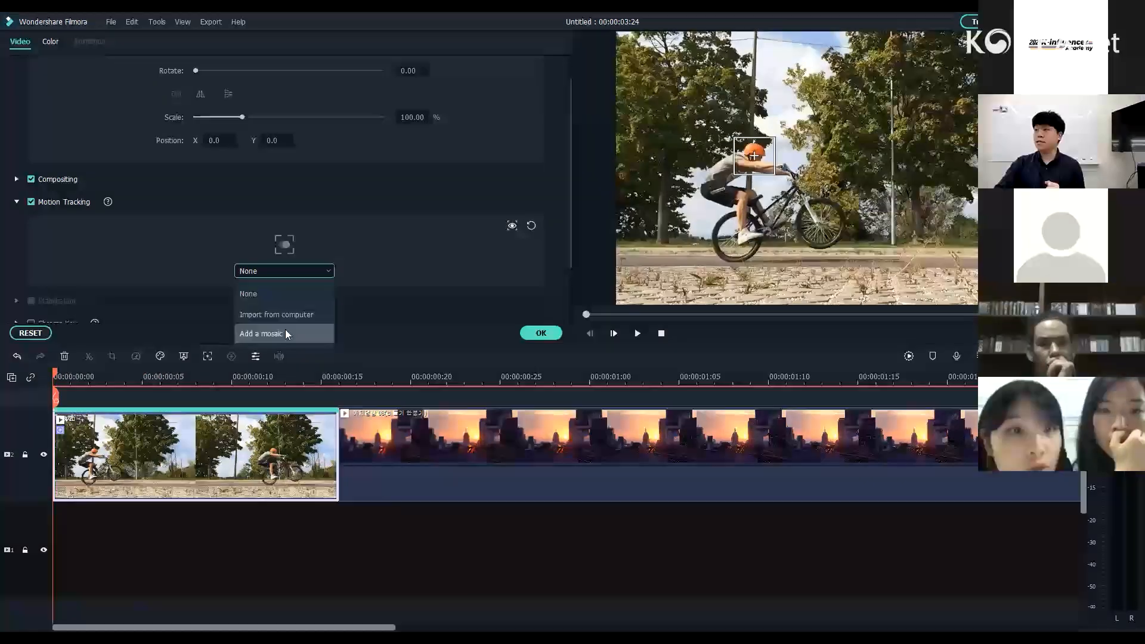
left_click(285, 331)
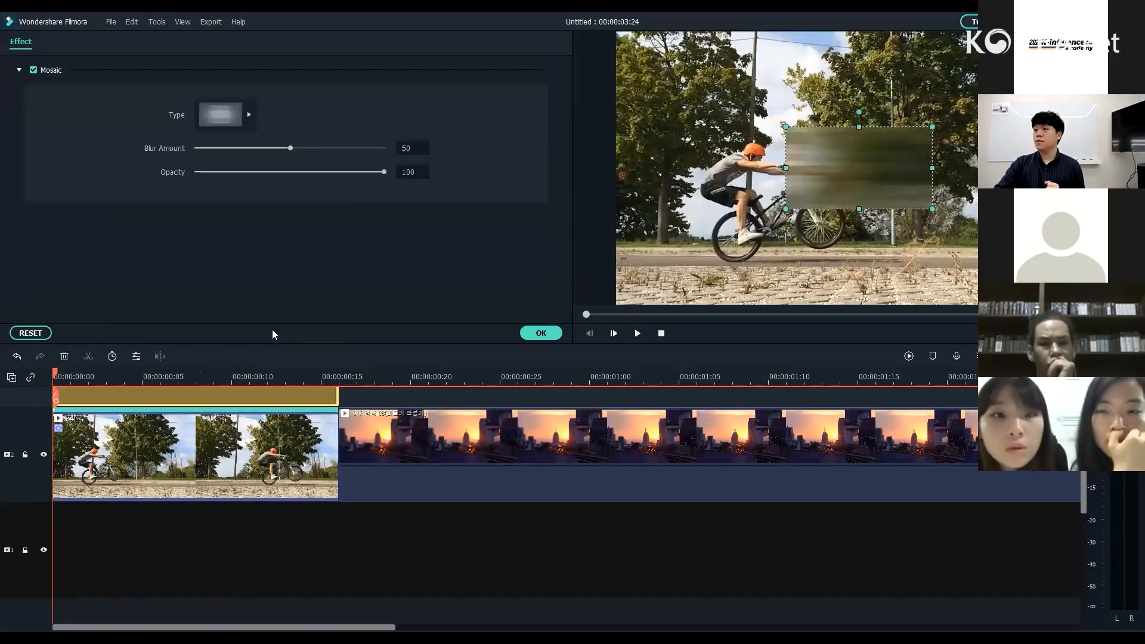
left_click_drag(54, 377, 110, 395)
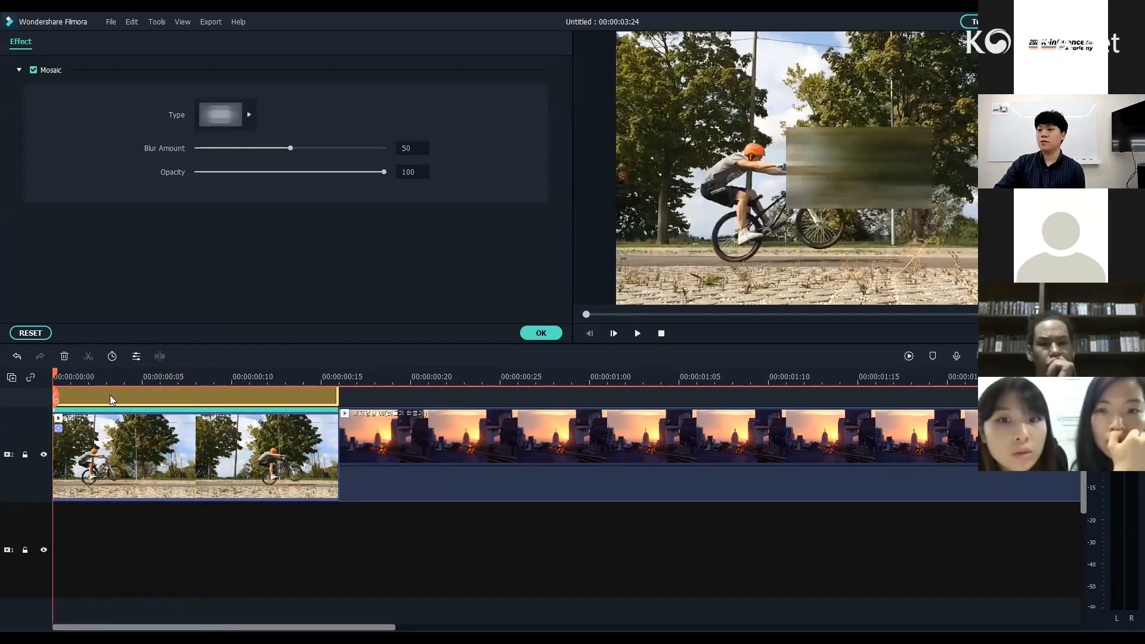
left_click(862, 139)
left_click_drag(933, 169, 831, 171)
left_click_drag(807, 209, 749, 168)
mouse_move(53, 372)
left_mouse_down()
mouse_move(287, 377)
mouse_move(53, 376)
left_mouse_up()
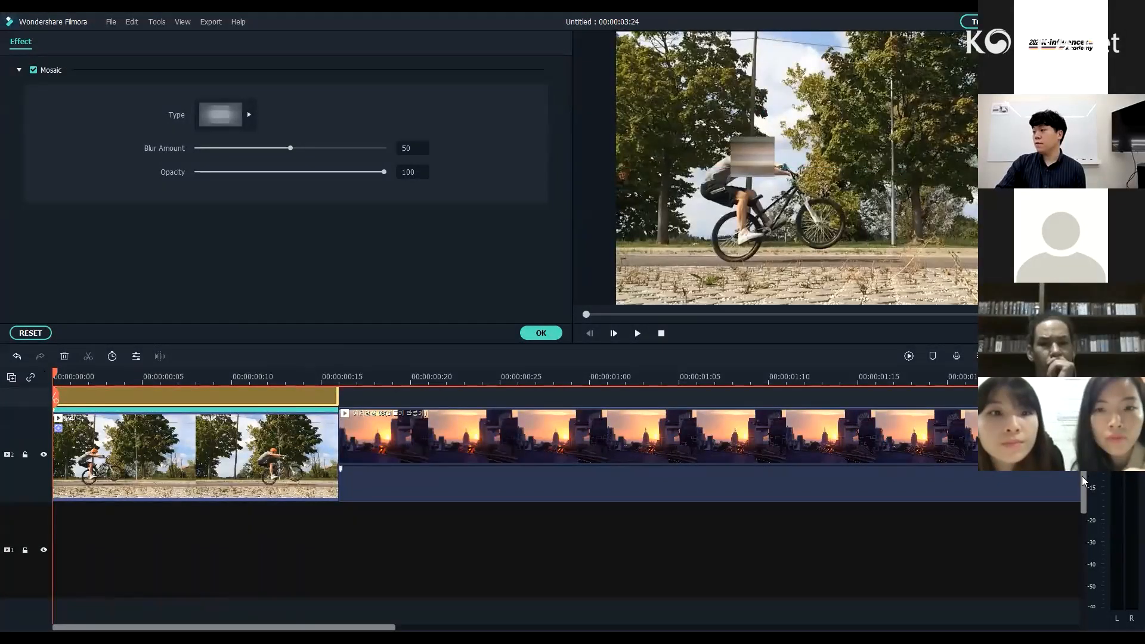
Delete the mosaic from the track above the bicycle clip and close its effect settings
scroll(1084, 481, "up", 3)
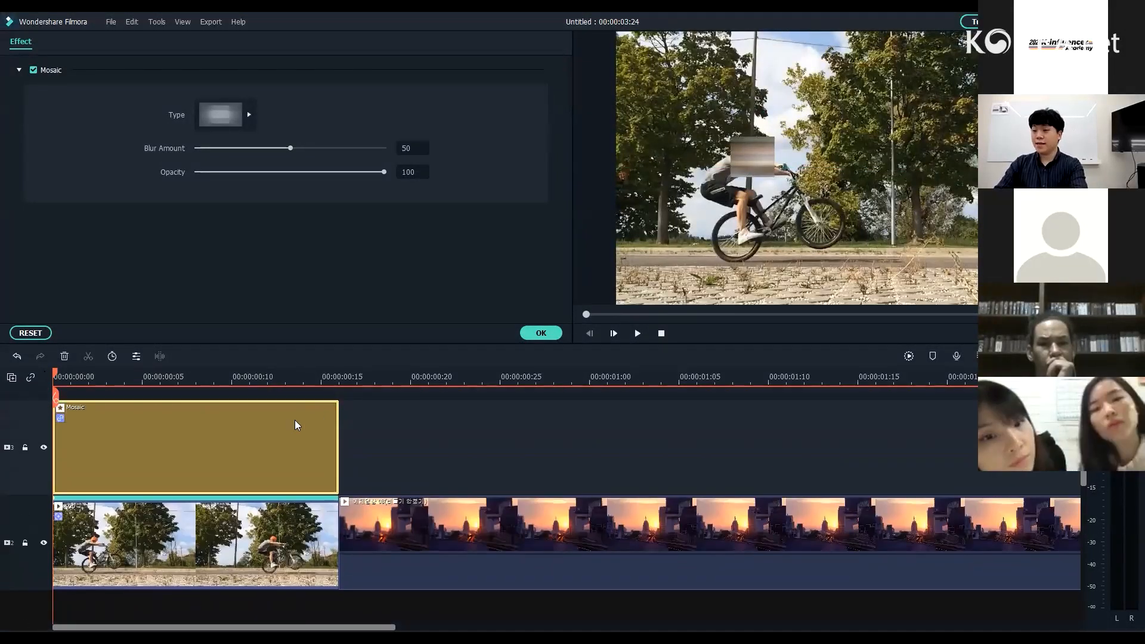
key("Delete")
left_click(541, 334)
Place the custom title jokersmile on the track above the bicycle clip, starting at the beginning of the timeline
left_click(100, 44)
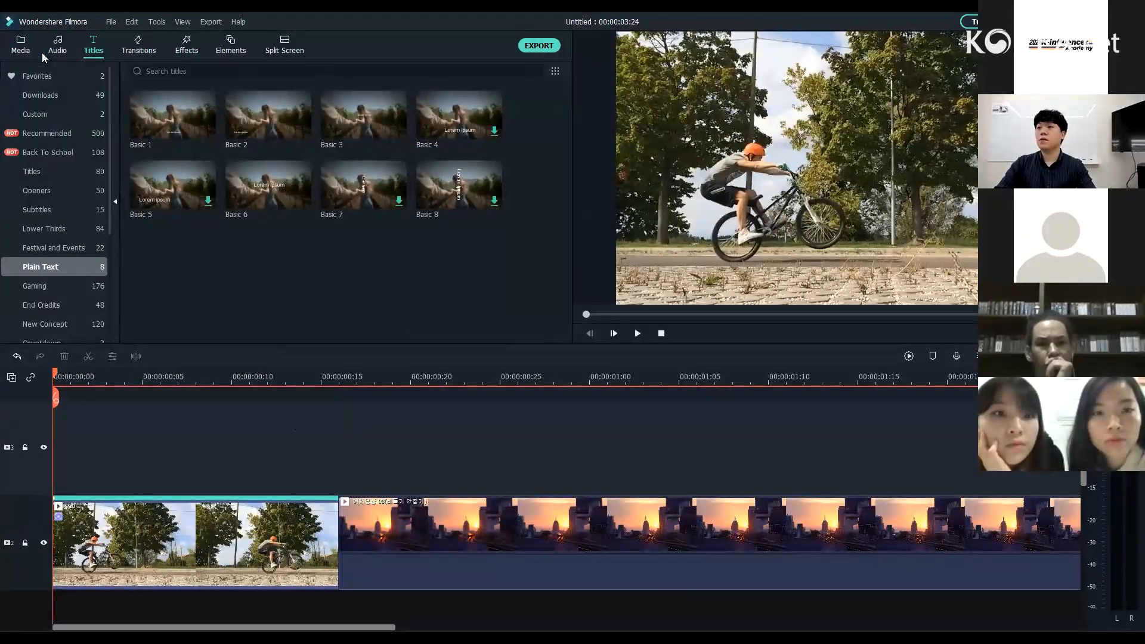
left_click(54, 190)
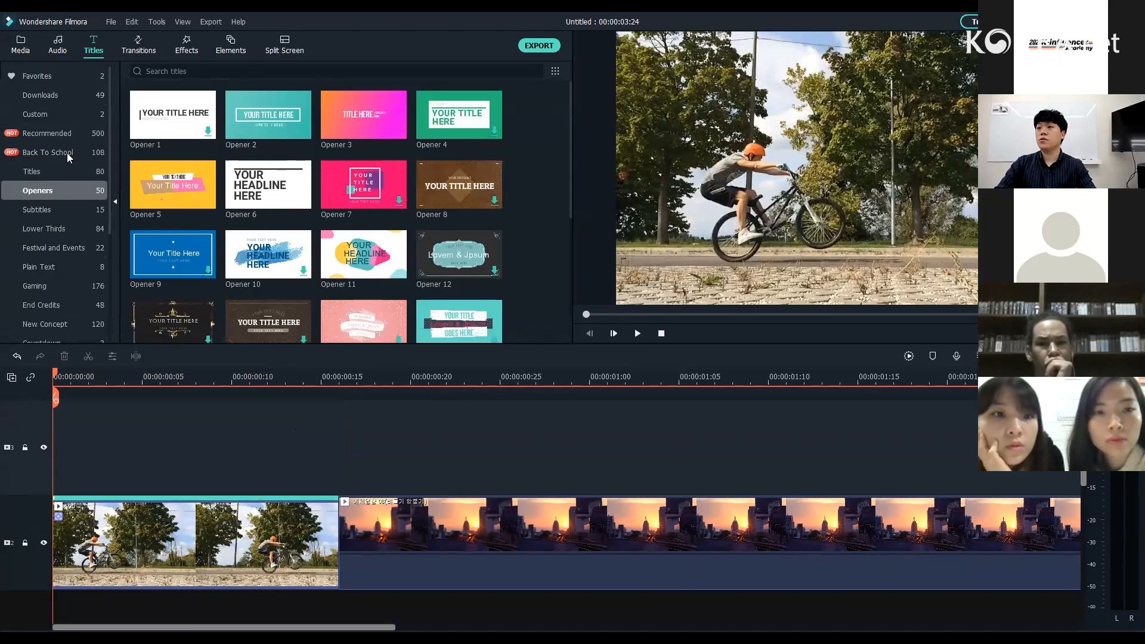
left_click(37, 77)
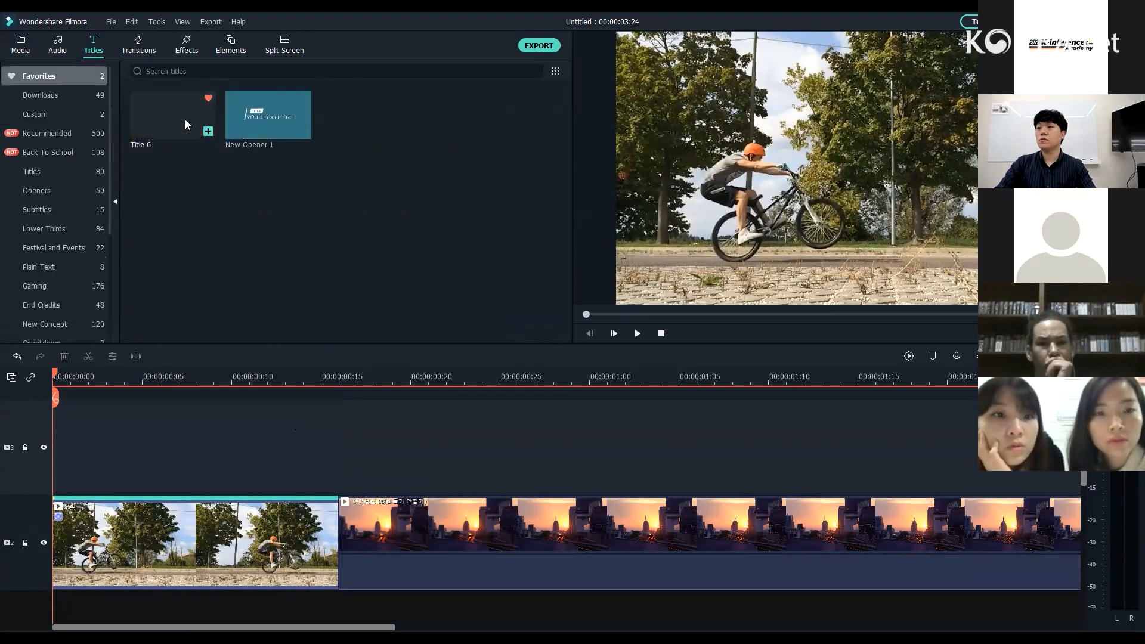
left_click(72, 121)
left_click_drag(264, 126, 151, 446)
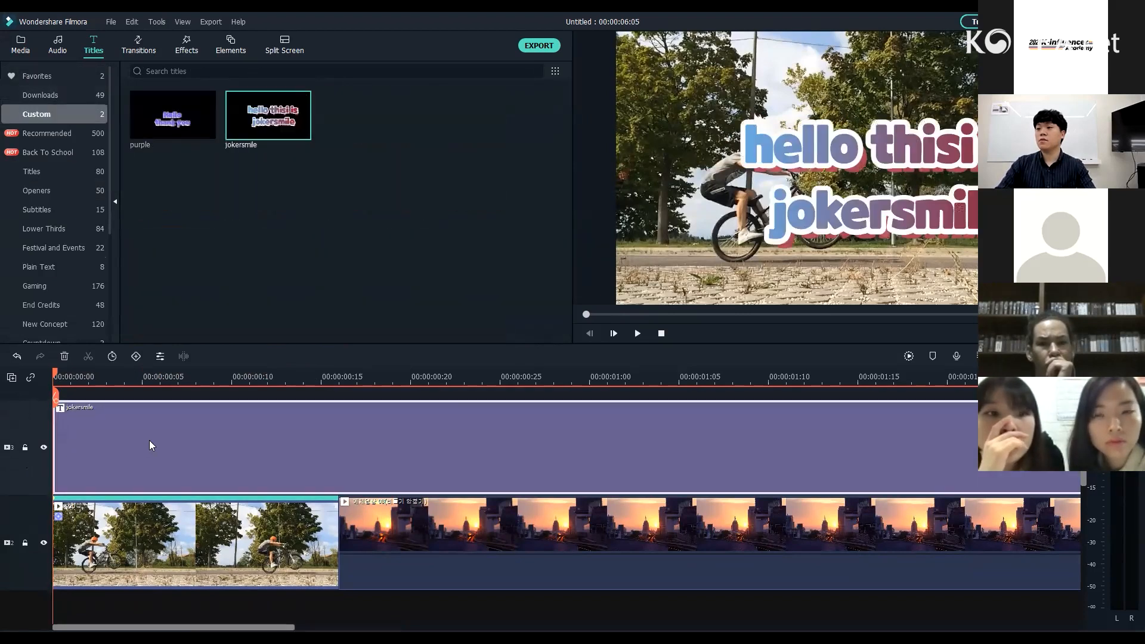
Scale the jokersmile title to 16.56% and position it just above the rider's head at X -165, Y 79
double_click(844, 158)
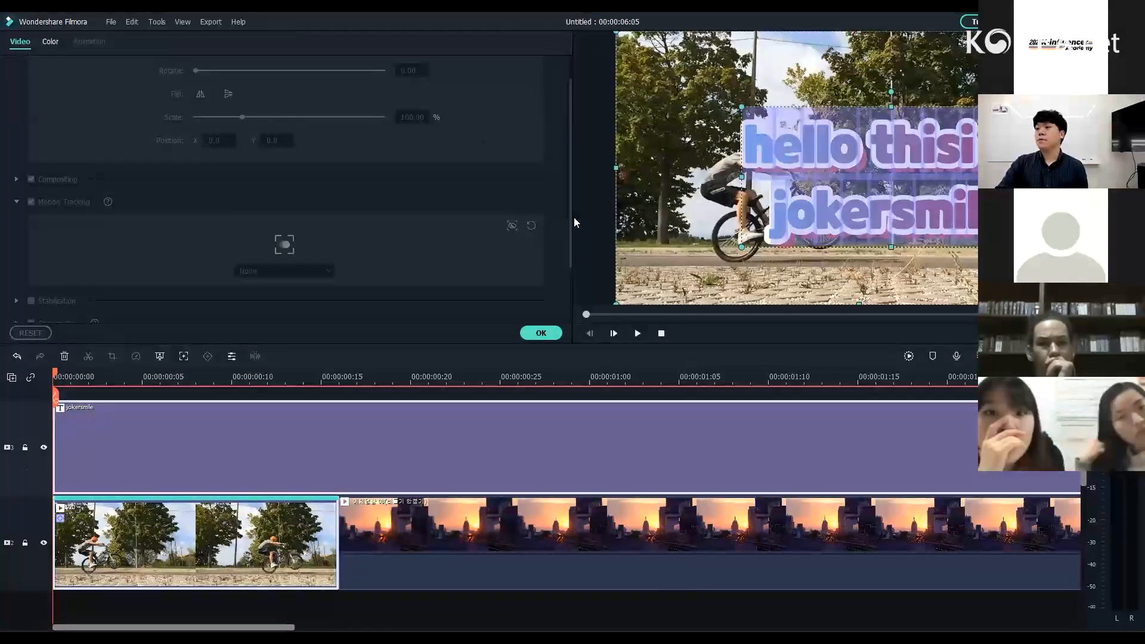
double_click(466, 442)
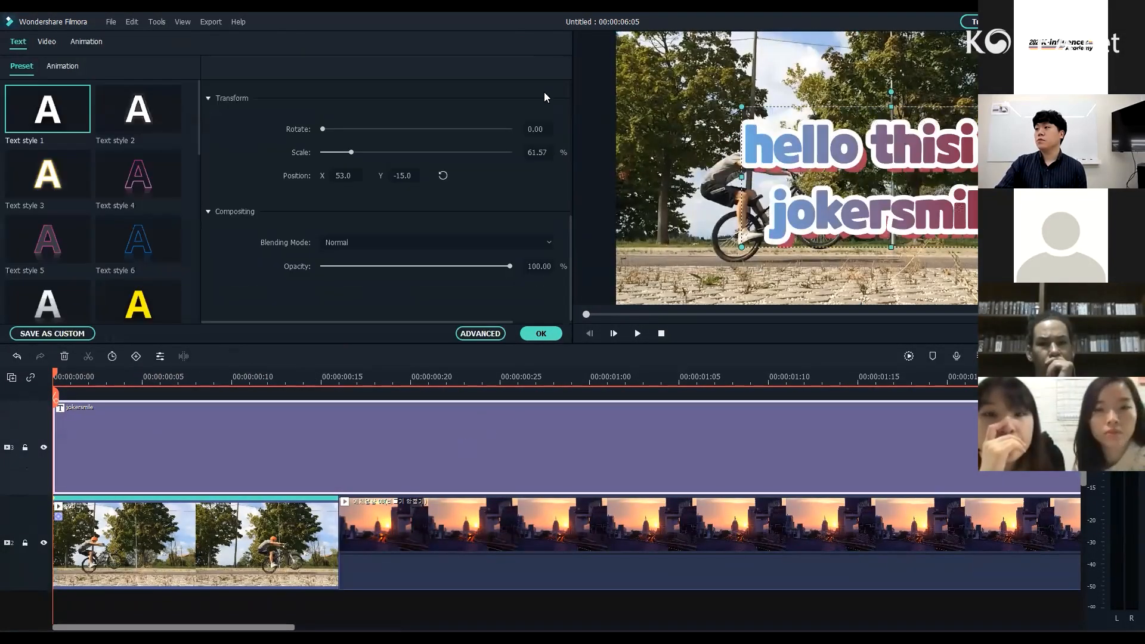
left_click_drag(351, 153, 330, 154)
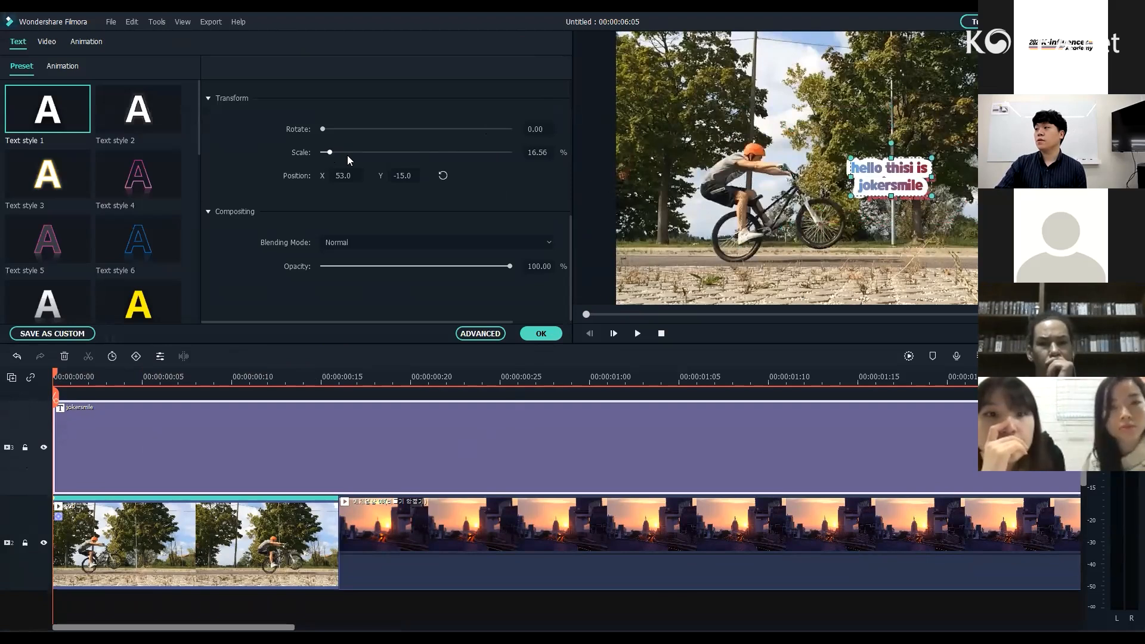
left_click_drag(872, 173, 730, 132)
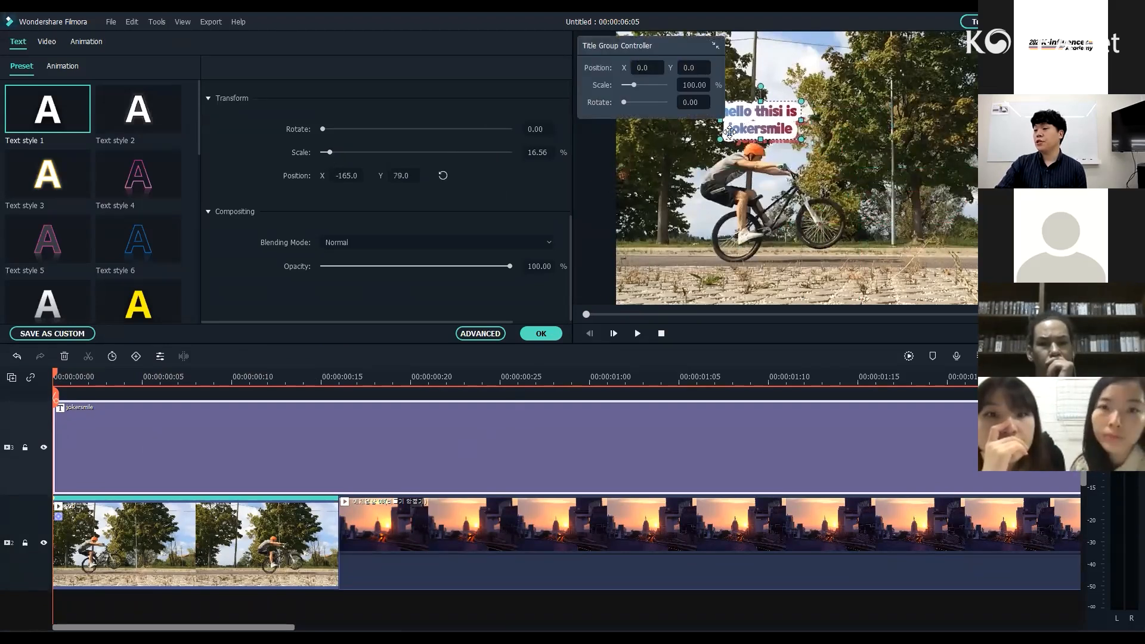
Link the jokersmile title to the bicycle clip's motion tracking and scrub through to check that it follows the rider
double_click(148, 528)
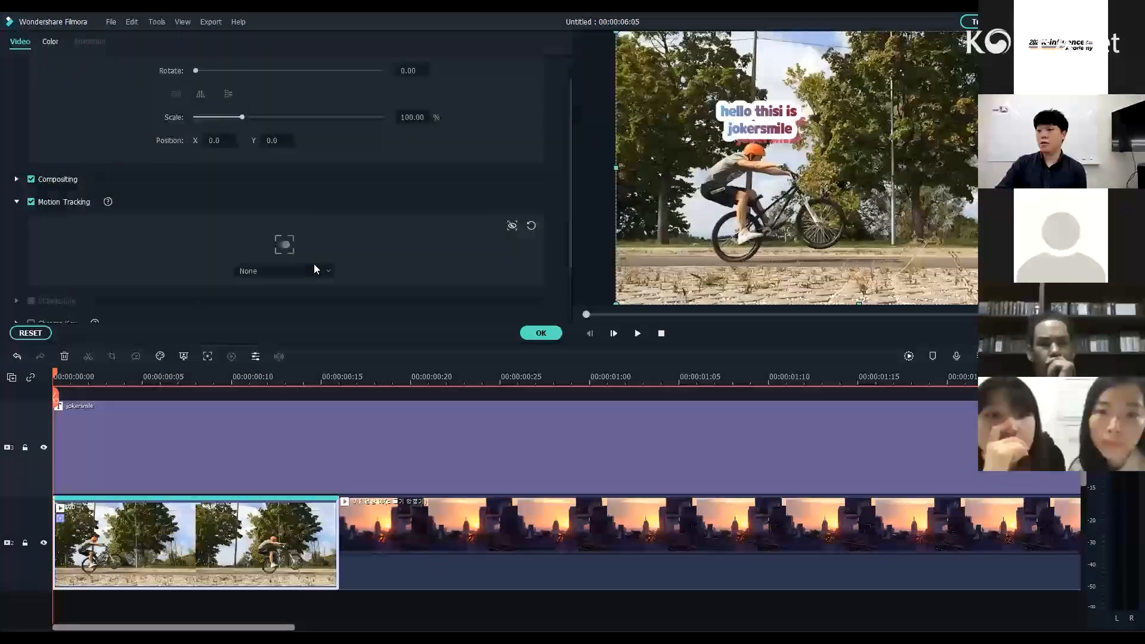
left_click(318, 271)
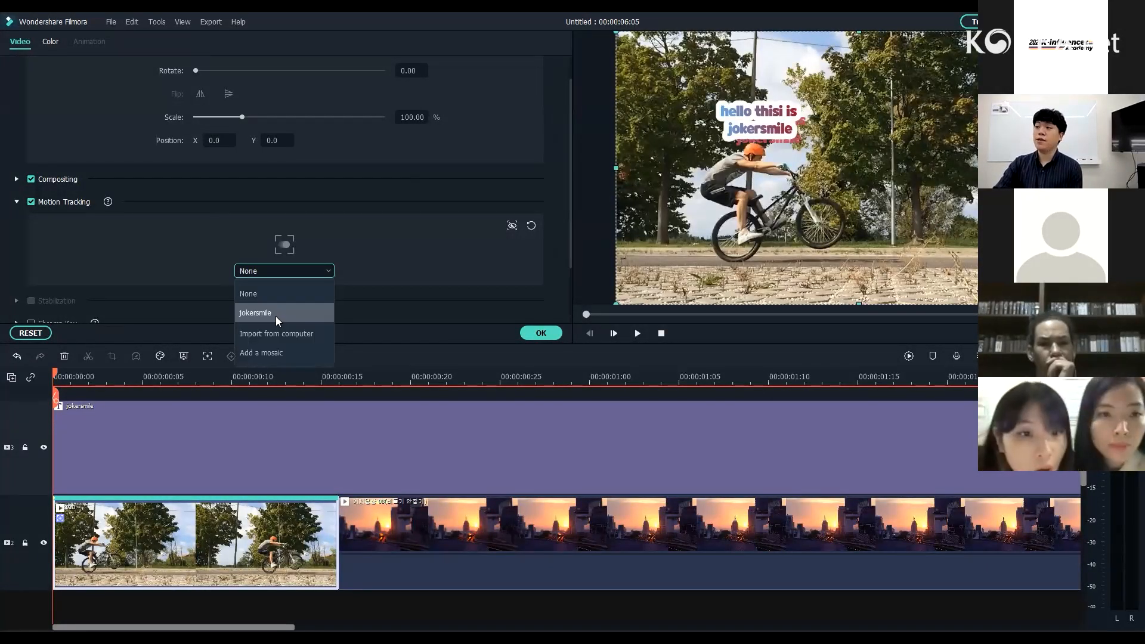
left_click(275, 314)
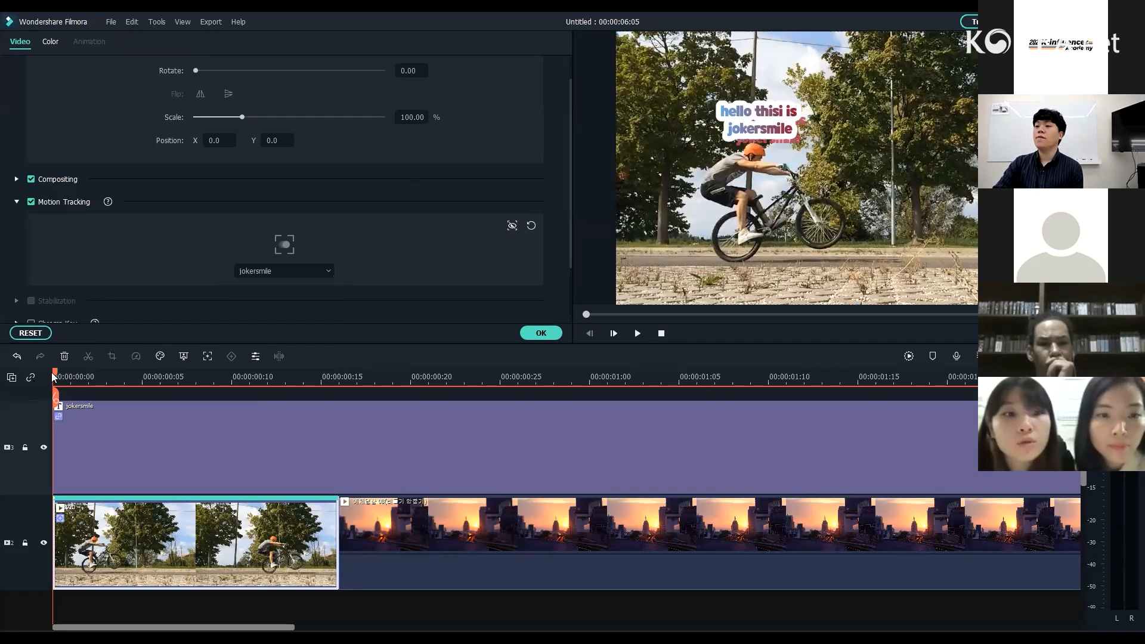
left_click_drag(77, 374, 227, 382)
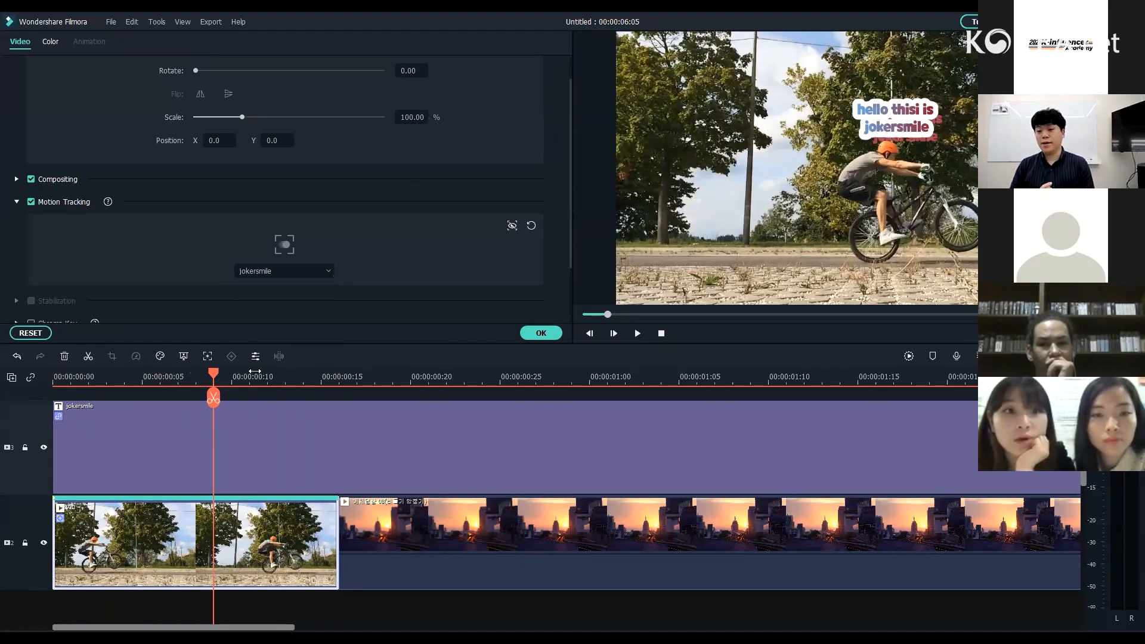
mouse_move(214, 374)
left_mouse_down()
mouse_move(248, 374)
mouse_move(117, 376)
mouse_move(214, 376)
left_mouse_up()
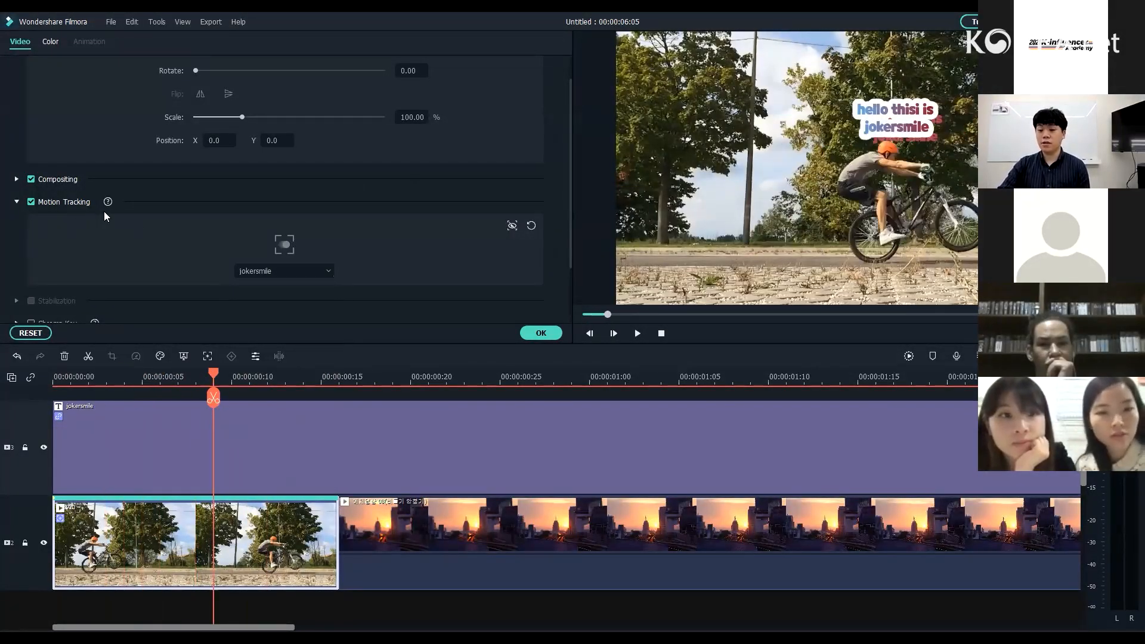
left_click_drag(275, 377, 142, 376)
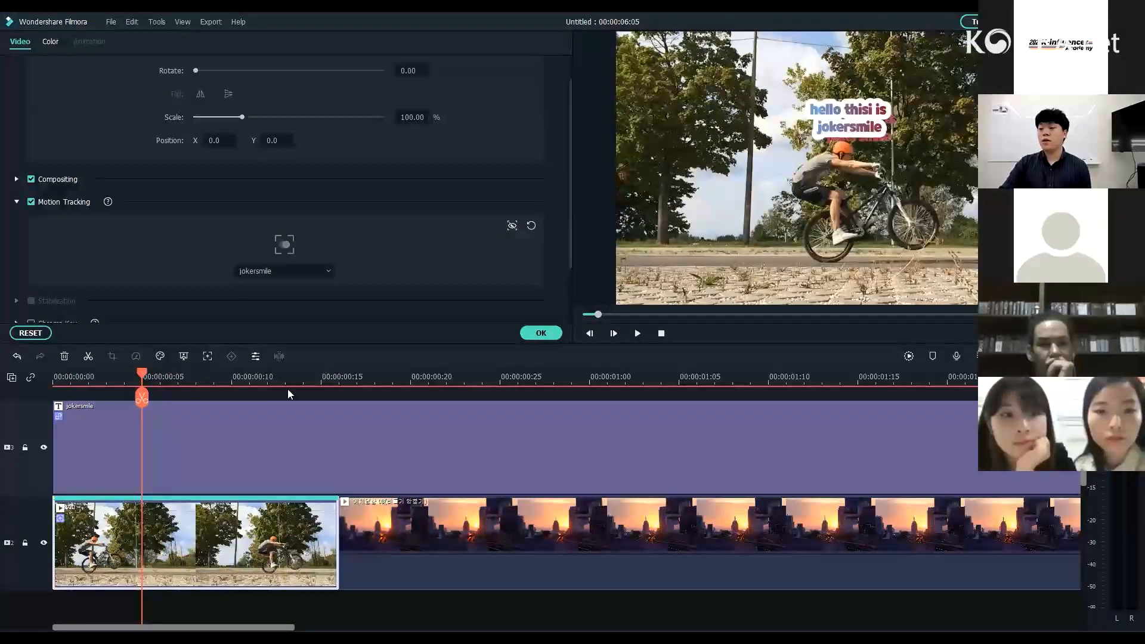
left_click(216, 376)
Remove the title, bicycle and sunset clips from the timeline
left_click(317, 427)
left_click_drag(395, 613, 226, 452)
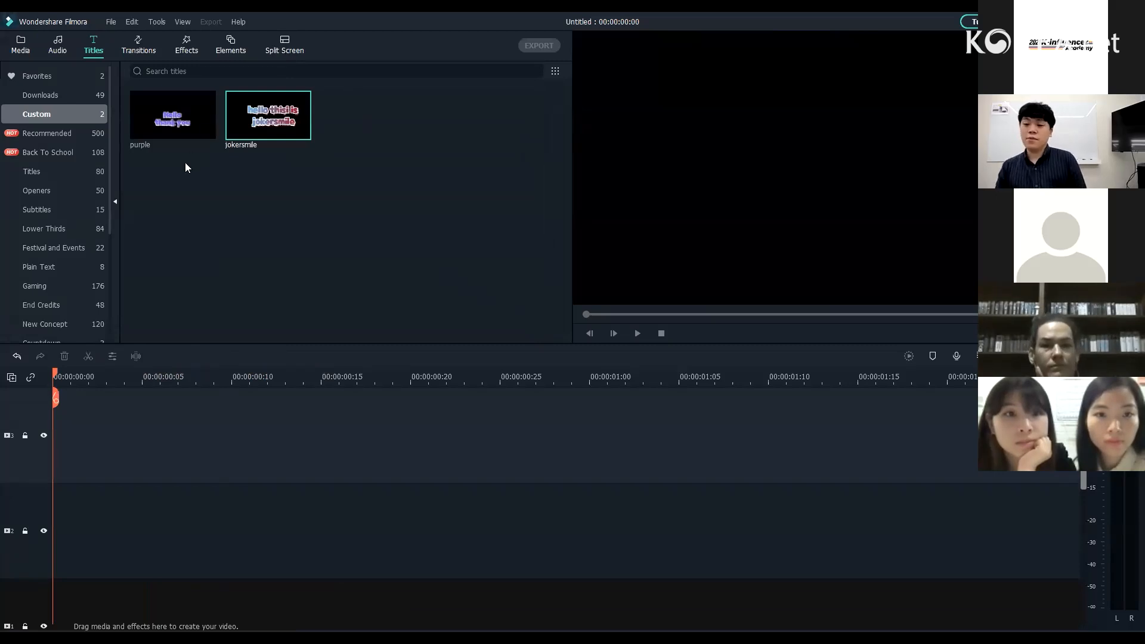
Browse the available split screen layouts in the library
left_click(30, 41)
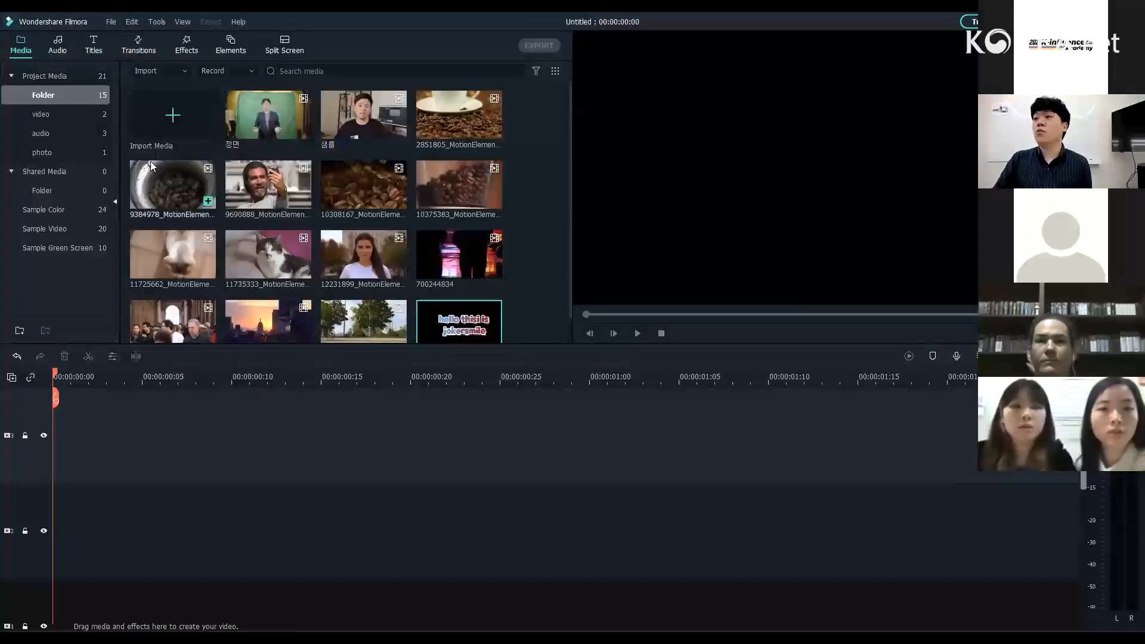
left_click(282, 45)
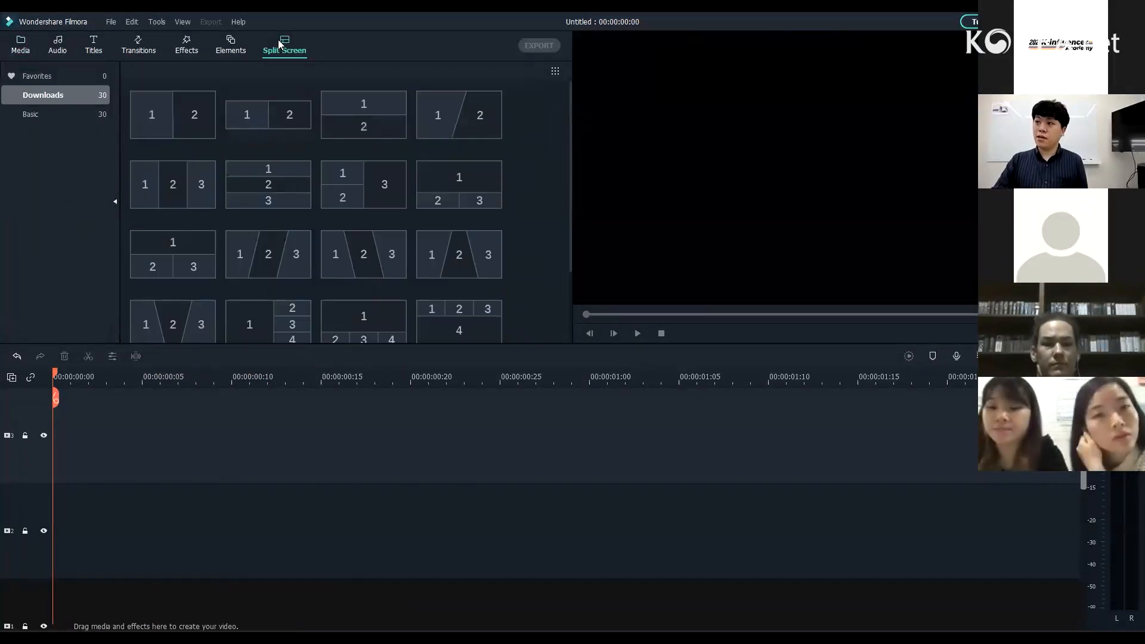
scroll(507, 216, "down", 3)
scroll(509, 225, "up", 3)
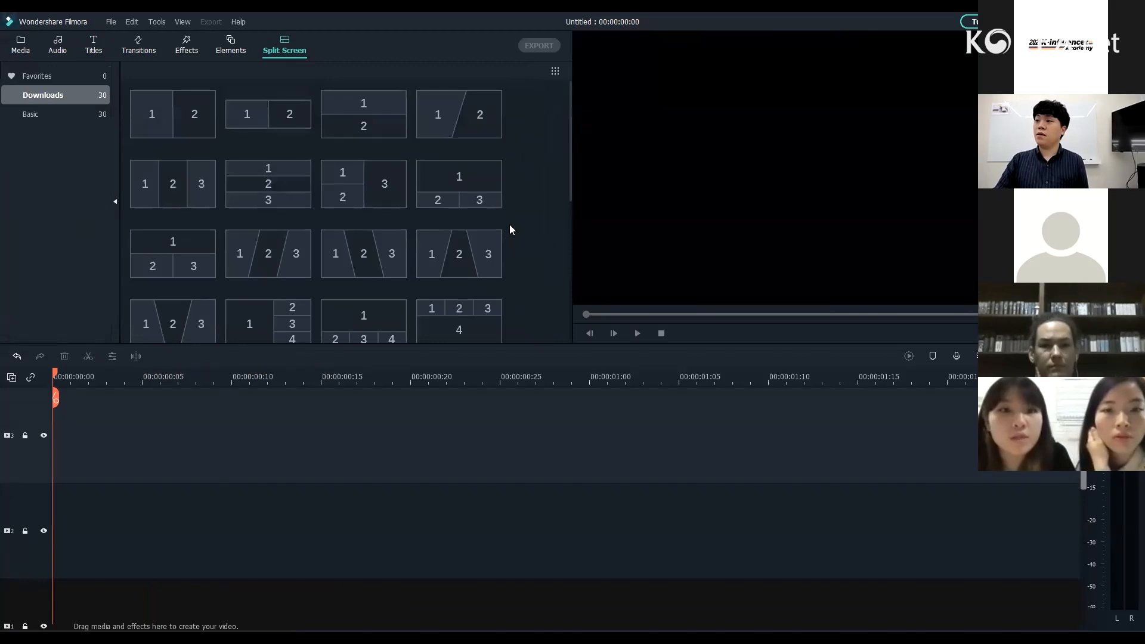
scroll(527, 207, "down", 5)
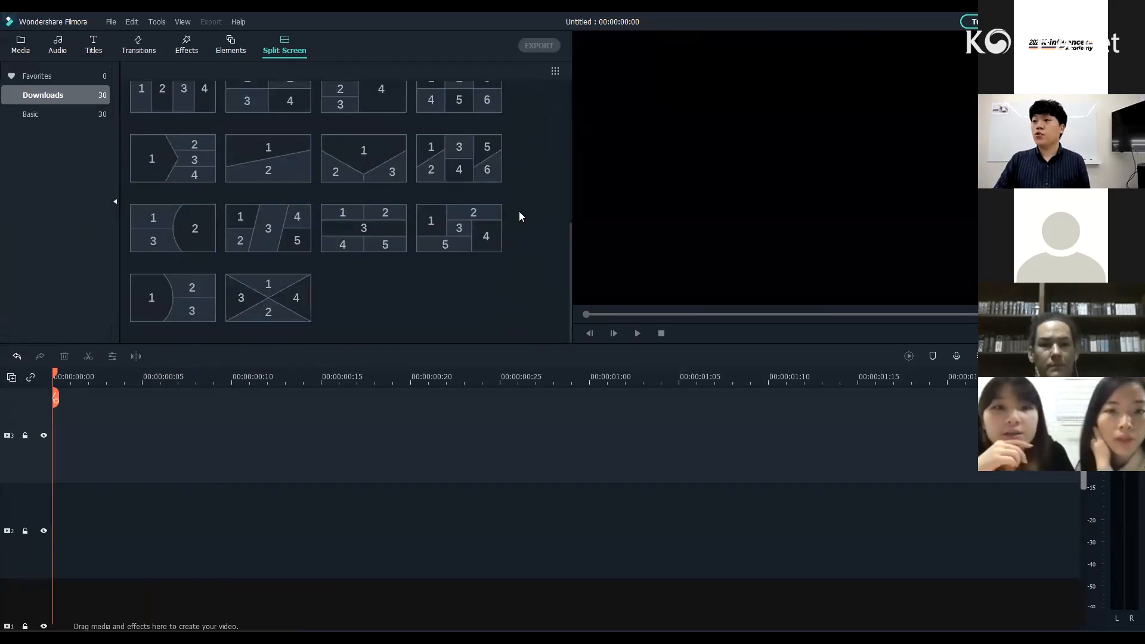
scroll(521, 226, "up", 5)
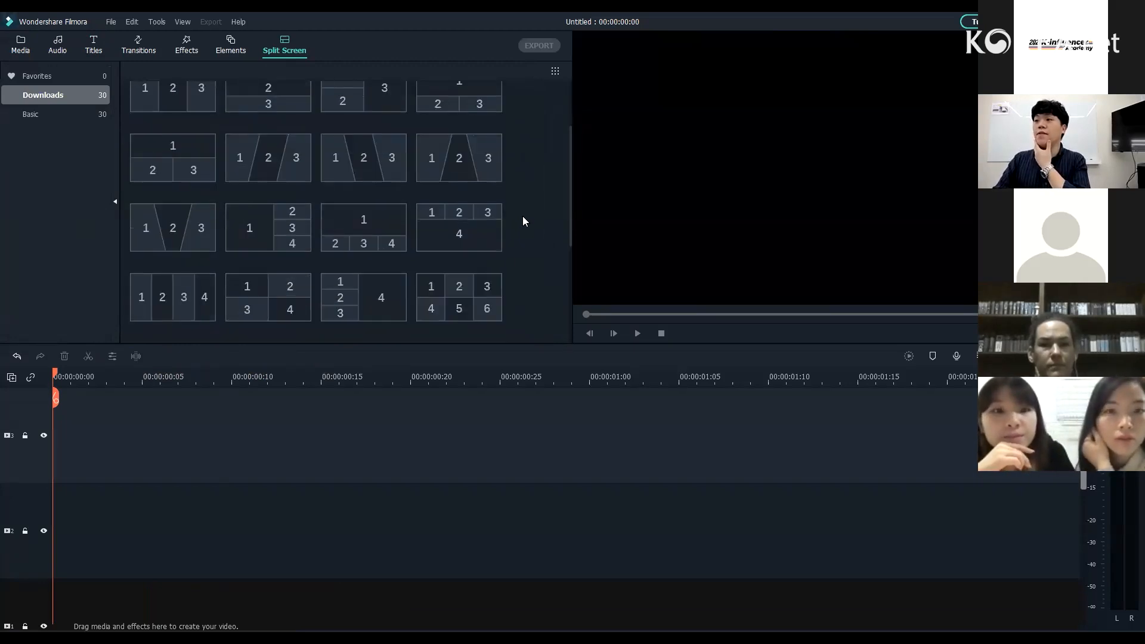
scroll(525, 209, "down", 5)
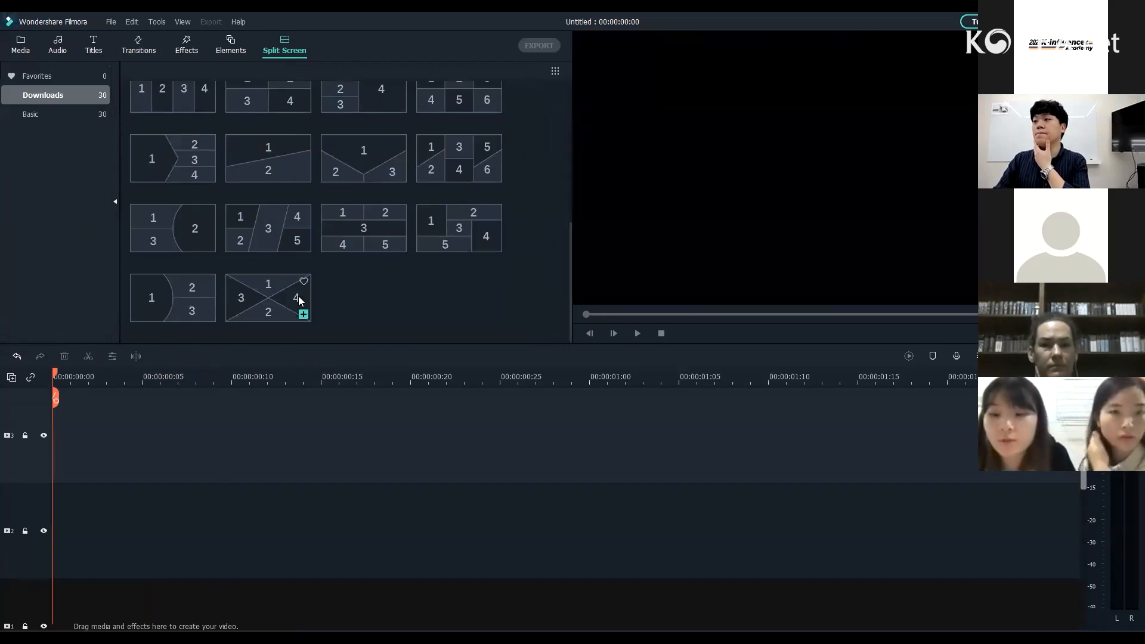
scroll(465, 270, "up", 3)
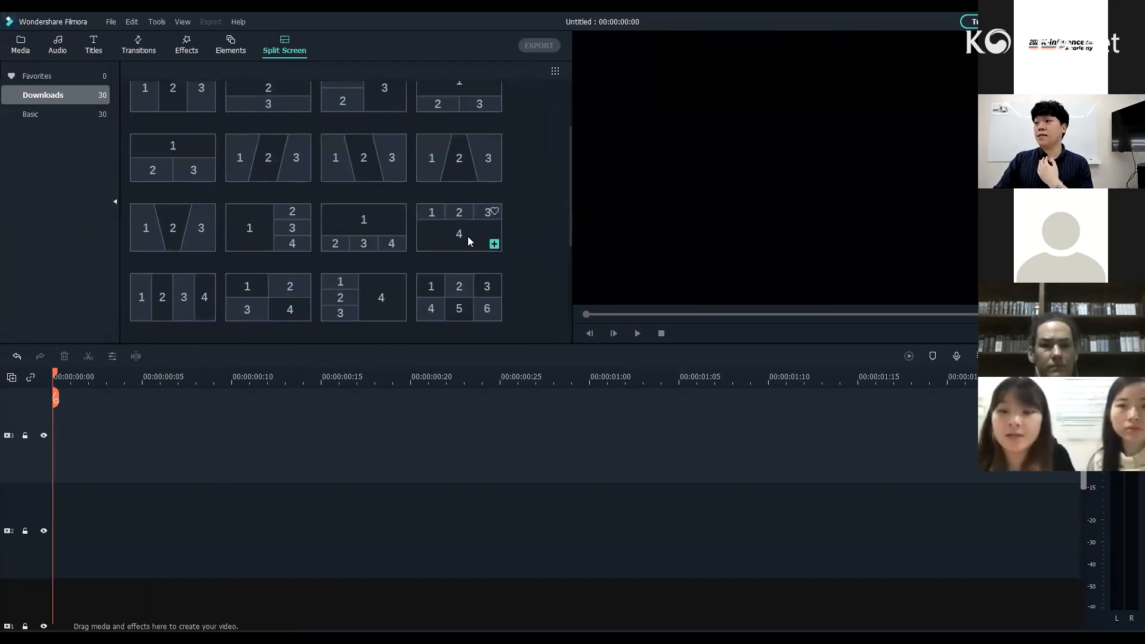
scroll(468, 292, "up", 2)
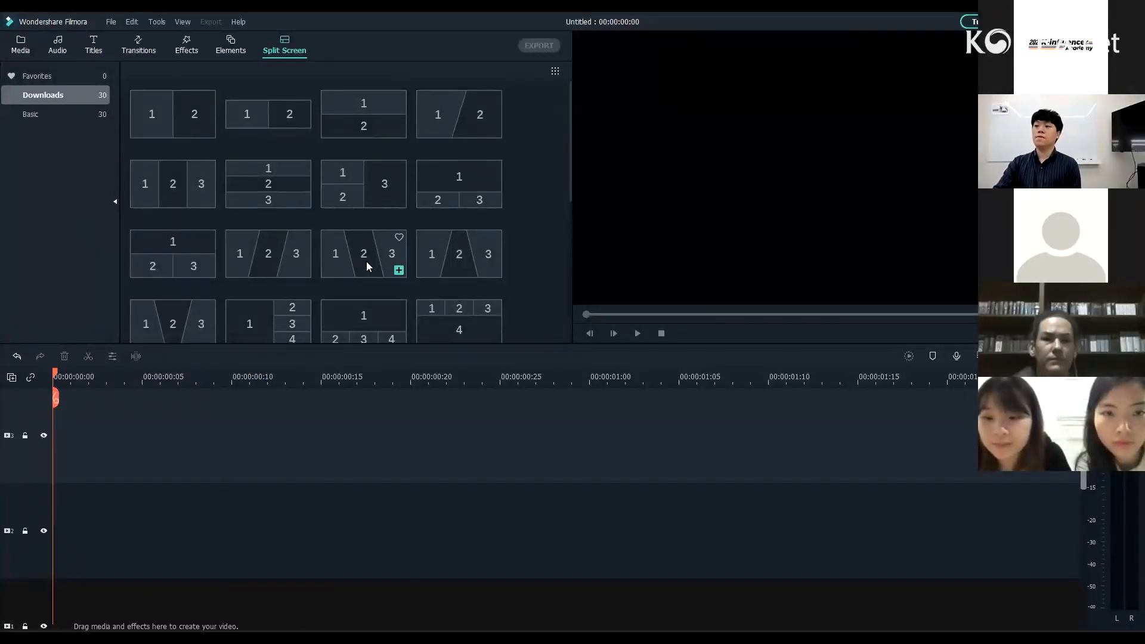
Place the side-by-side two-pane split screen at the start of track 2 and fill pane 1 with the coffee cup clip 2851805
left_click_drag(190, 132, 53, 495)
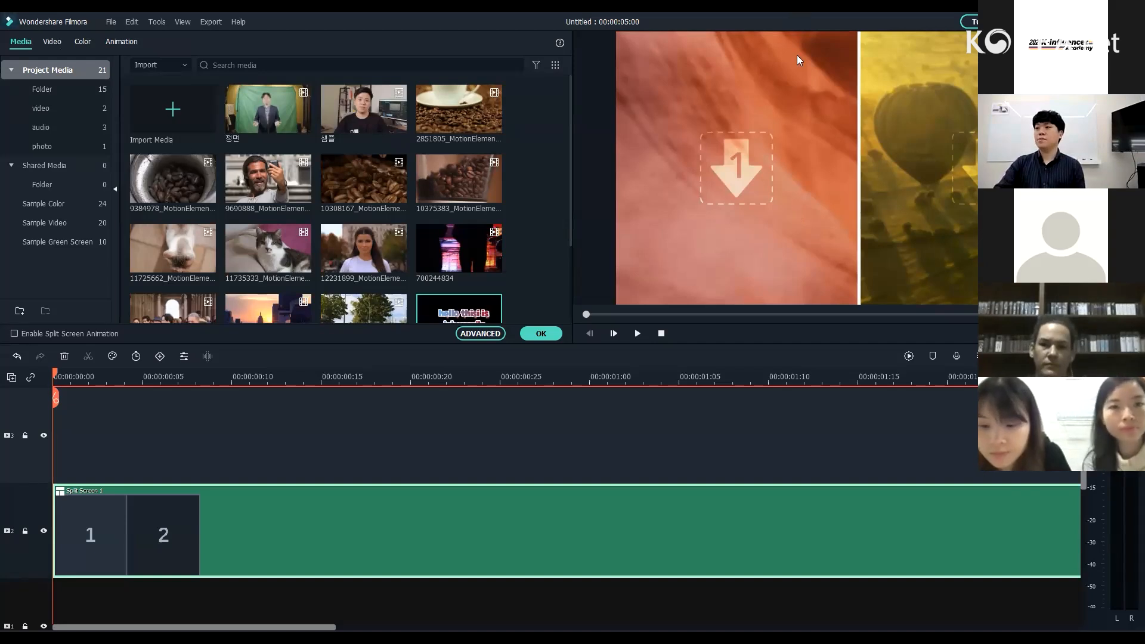
left_click(465, 125)
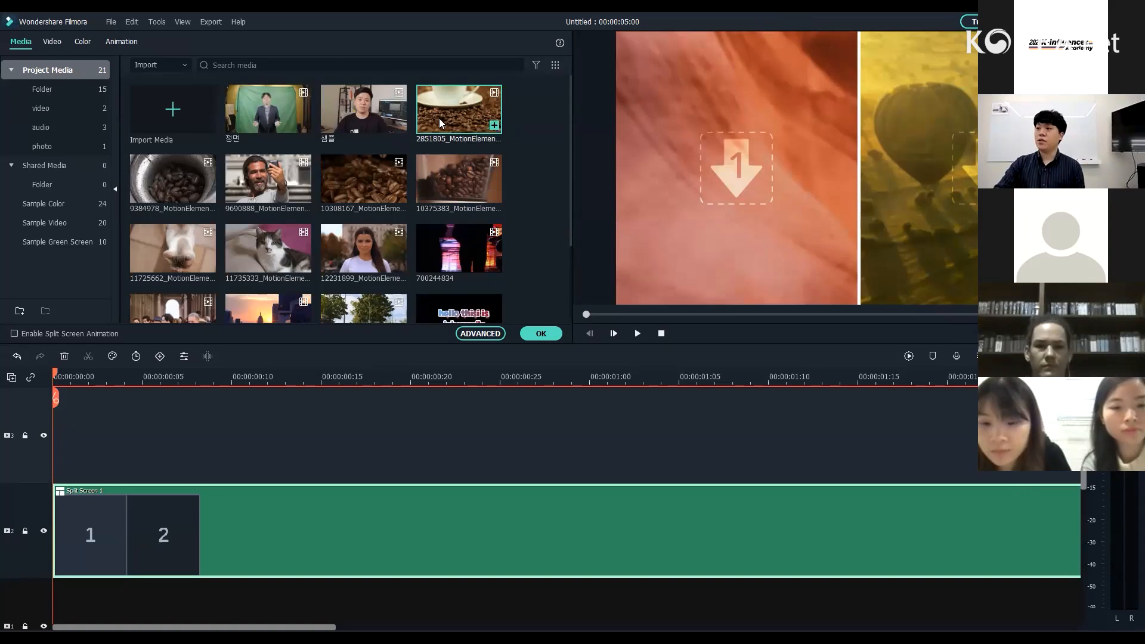
left_click_drag(438, 121, 770, 207)
left_click_drag(747, 143, 752, 148)
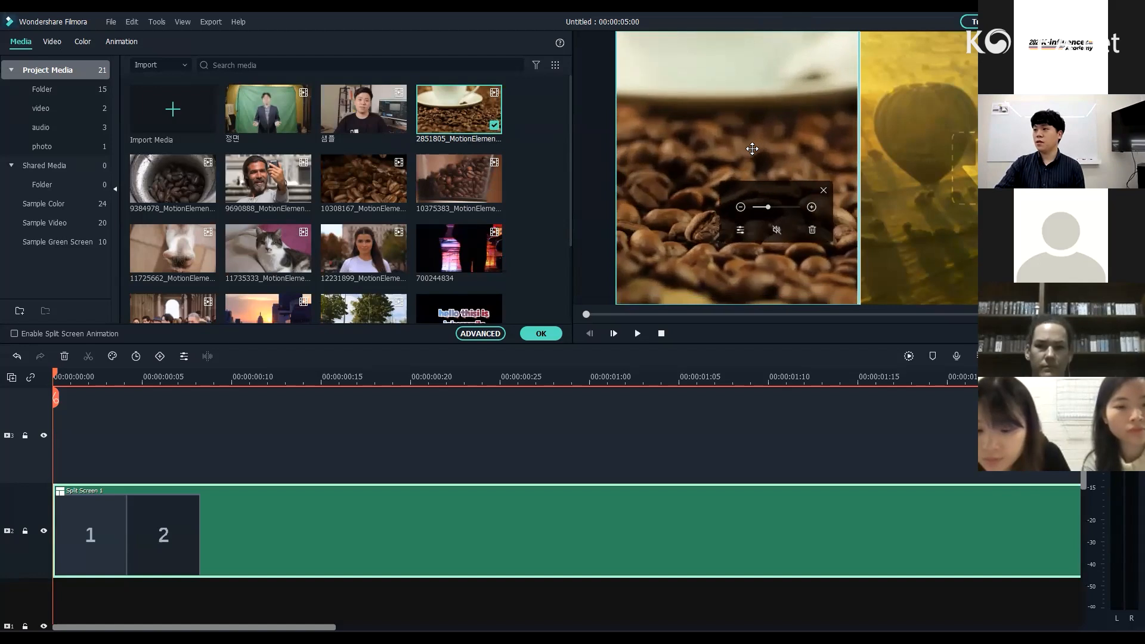
Fill pane 2 with the coffee bean clip 10308167, enlarge it slightly and adjust its framing
left_click(367, 176)
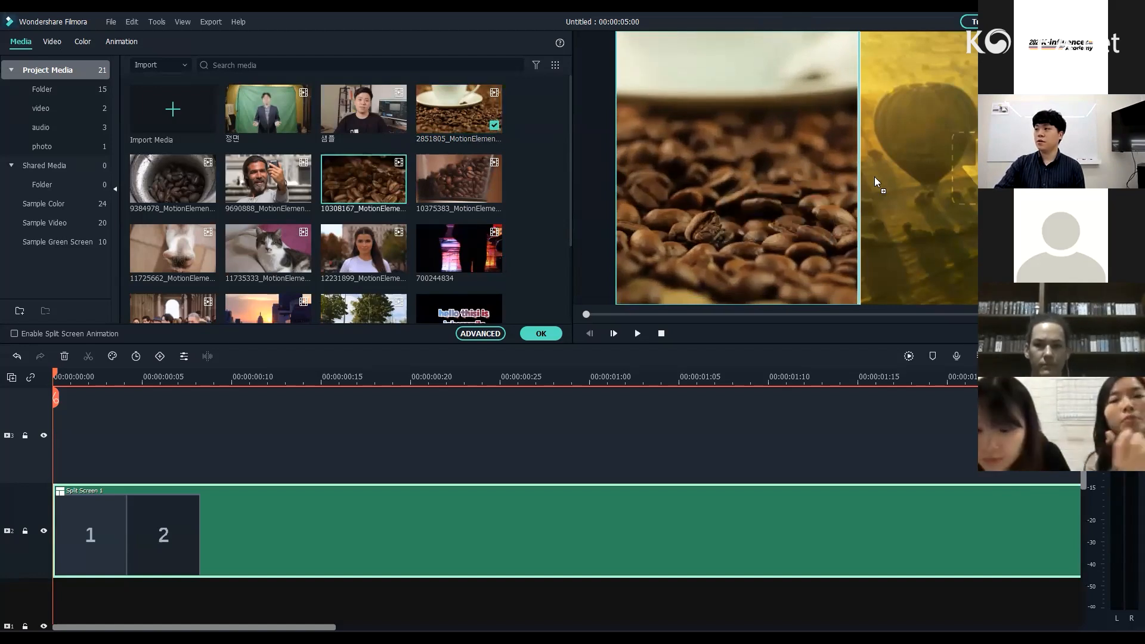
left_click_drag(947, 191, 954, 189)
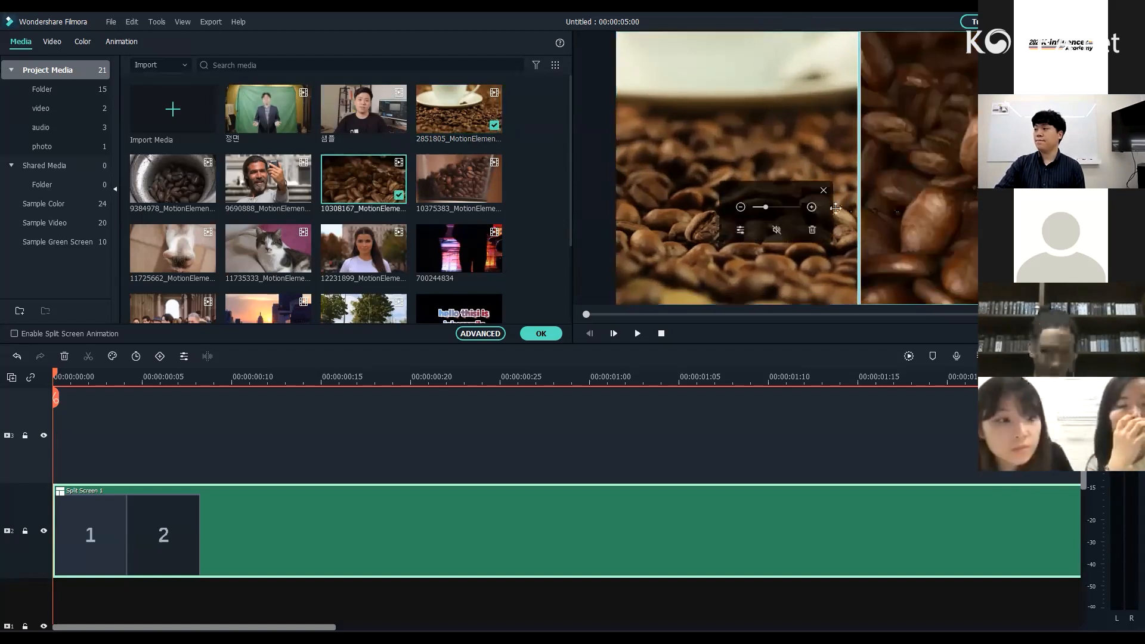
left_click_drag(766, 208, 769, 207)
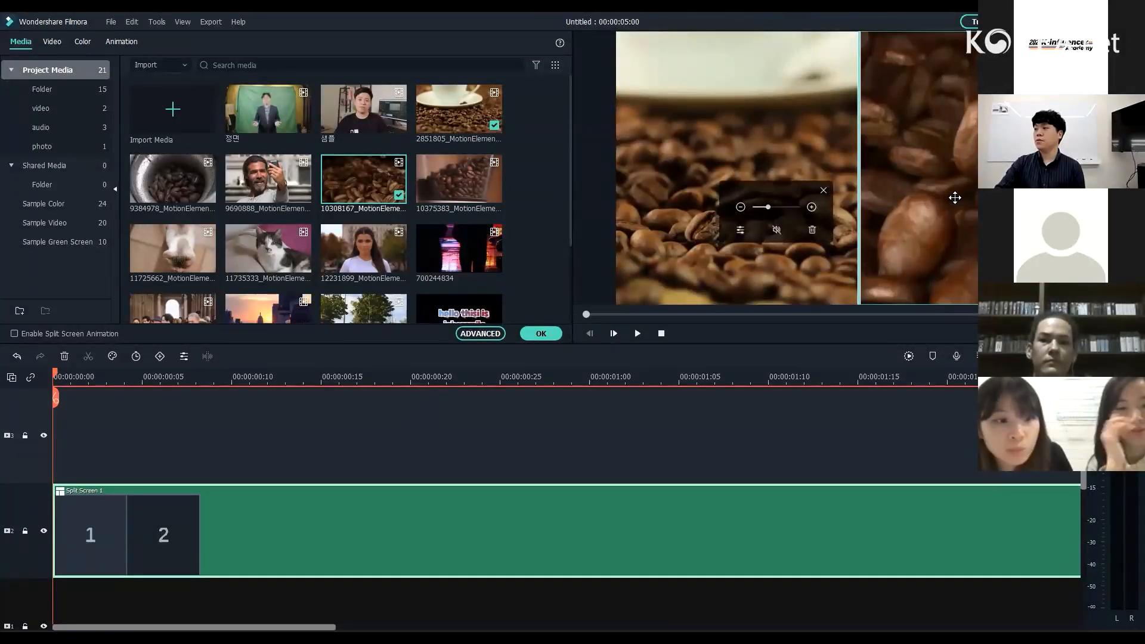
left_click_drag(953, 197, 956, 204)
Play the two-pane split screen to preview both clips side by side
left_click(684, 441)
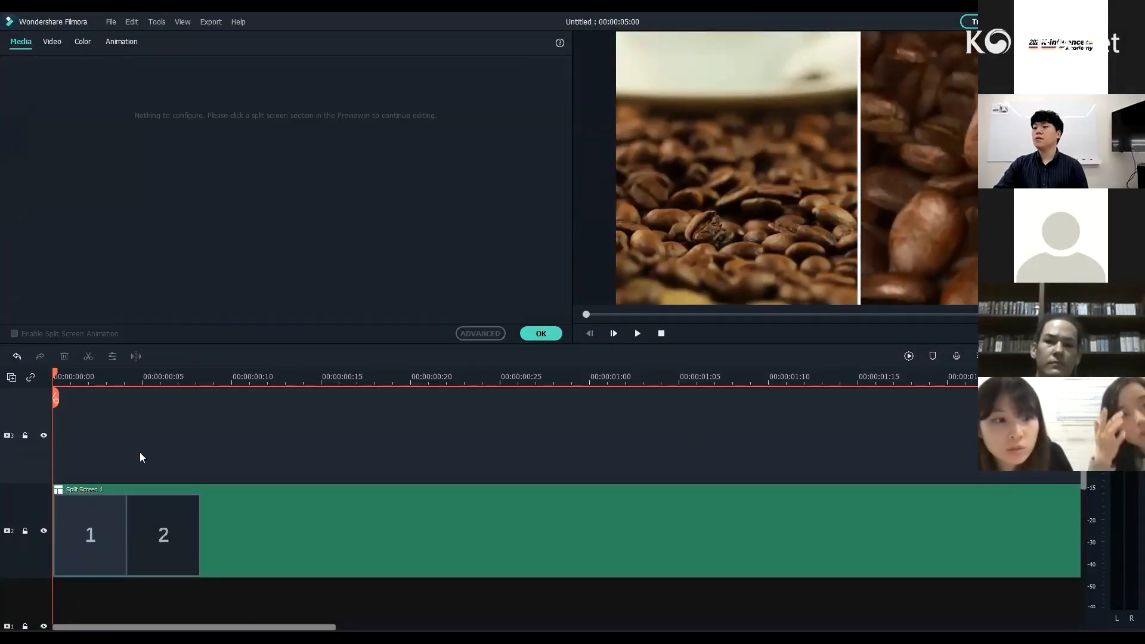
key("space")
key("space")
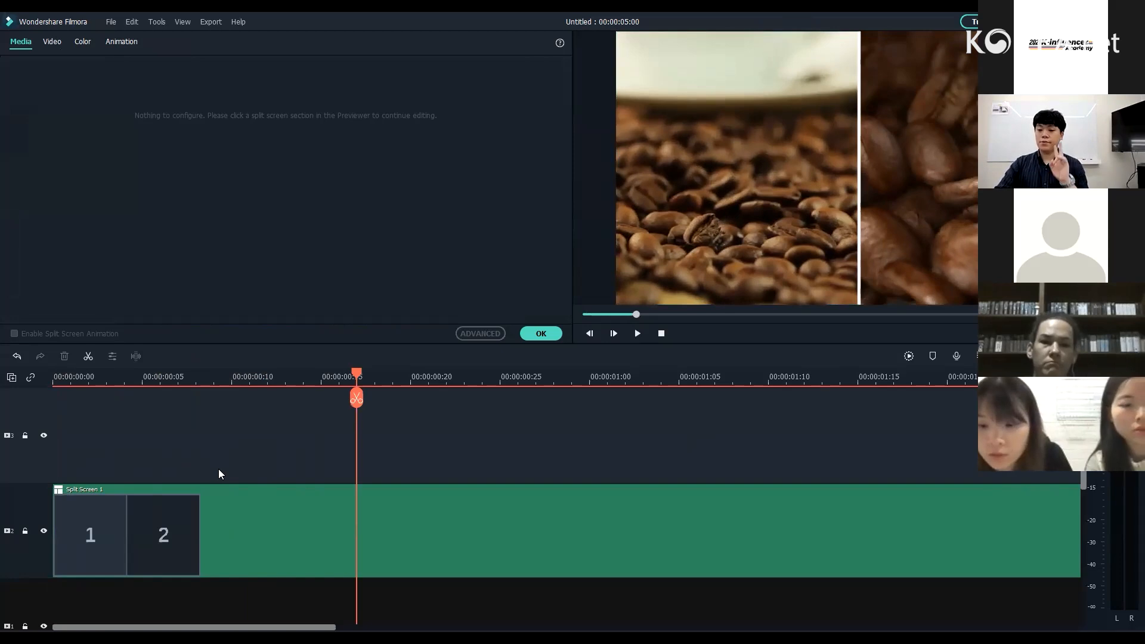
Open the split screen's border settings and switch the border off and back on to compare
left_click(310, 537)
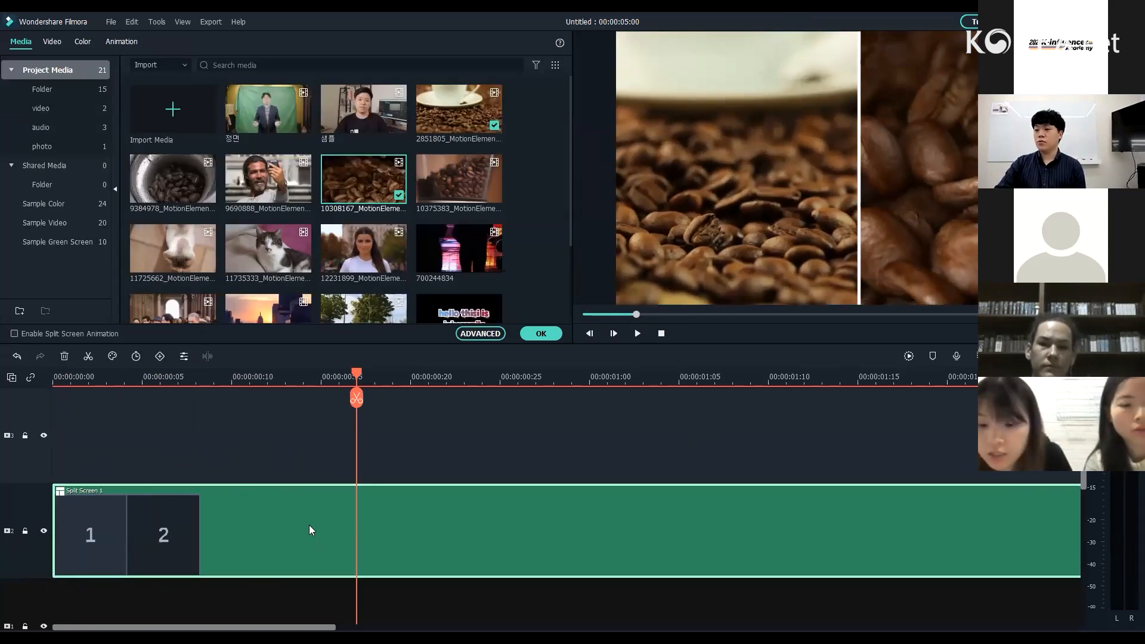
left_click(390, 445)
left_click(371, 513)
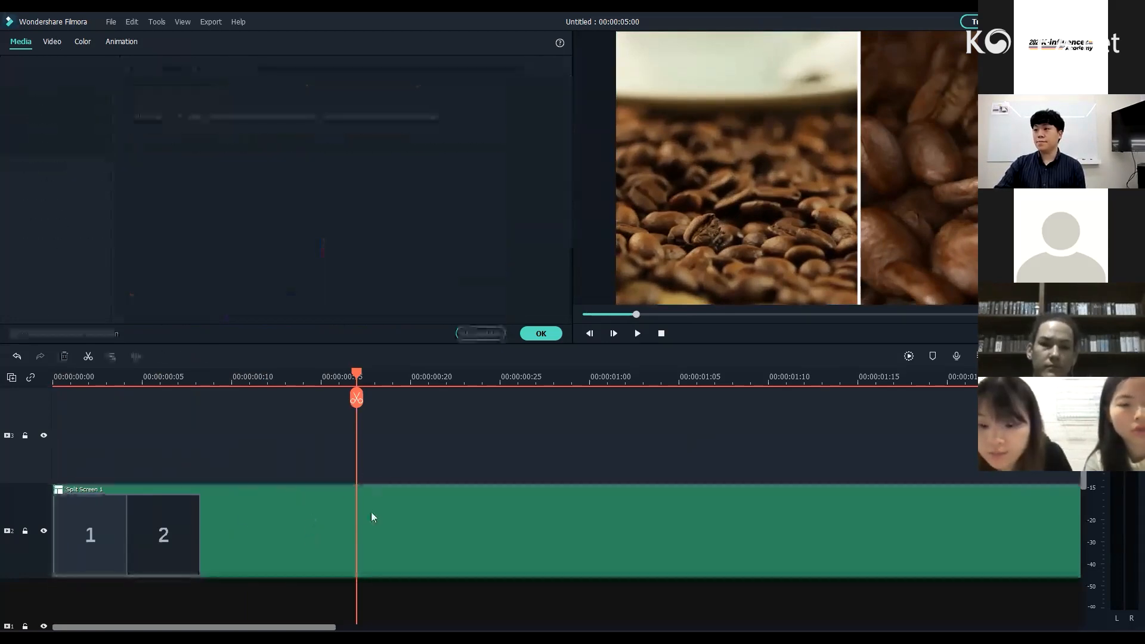
left_click(53, 42)
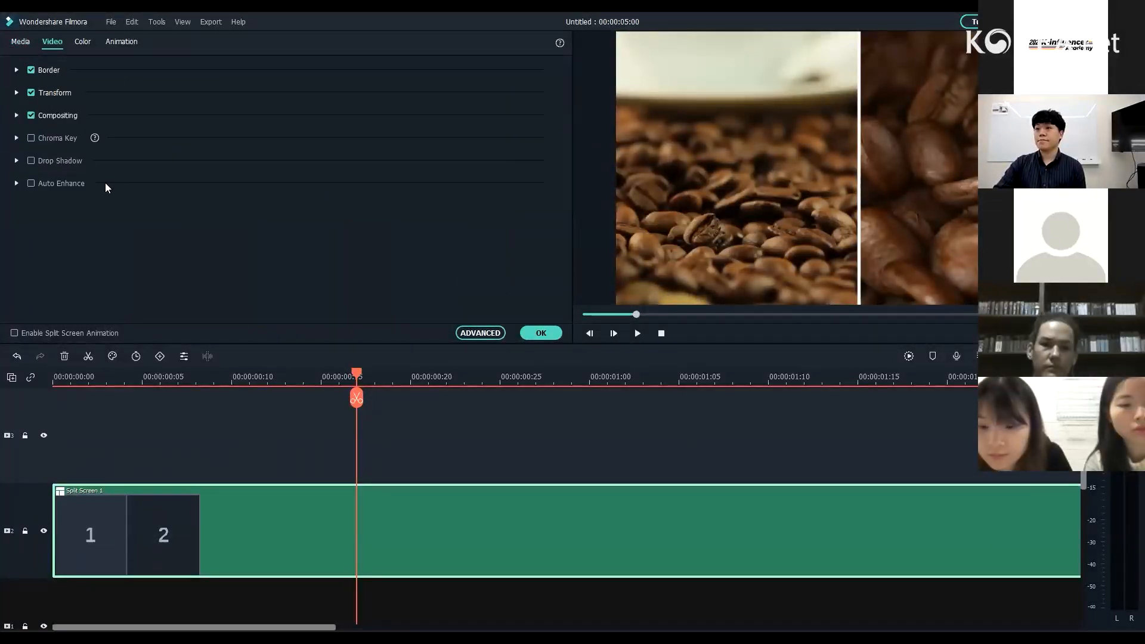
left_click(24, 70)
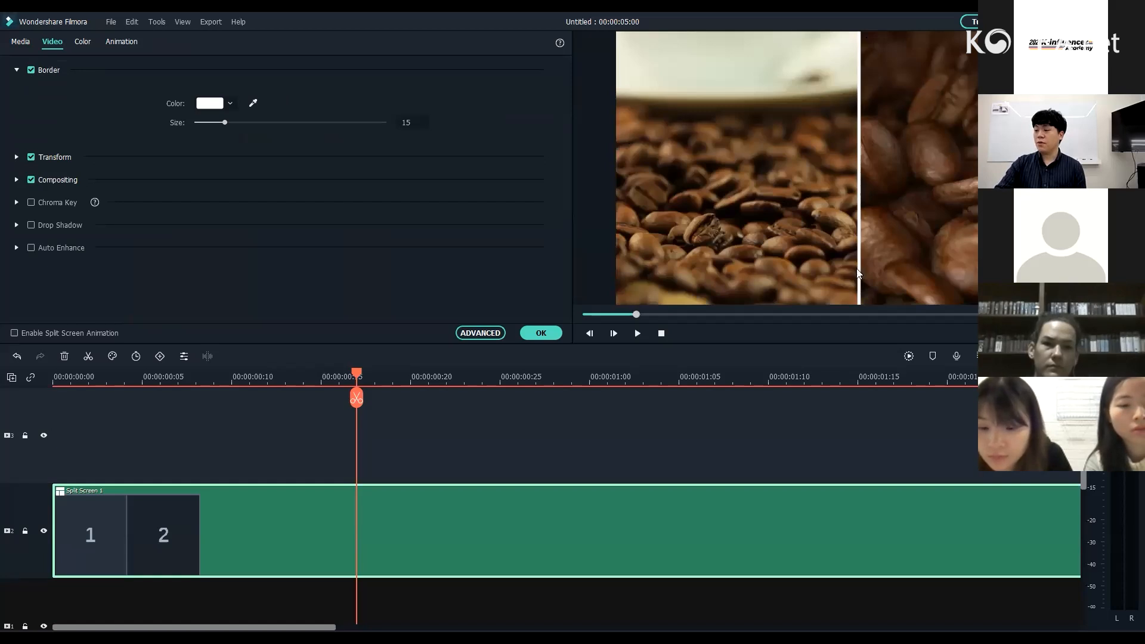
left_click(32, 70)
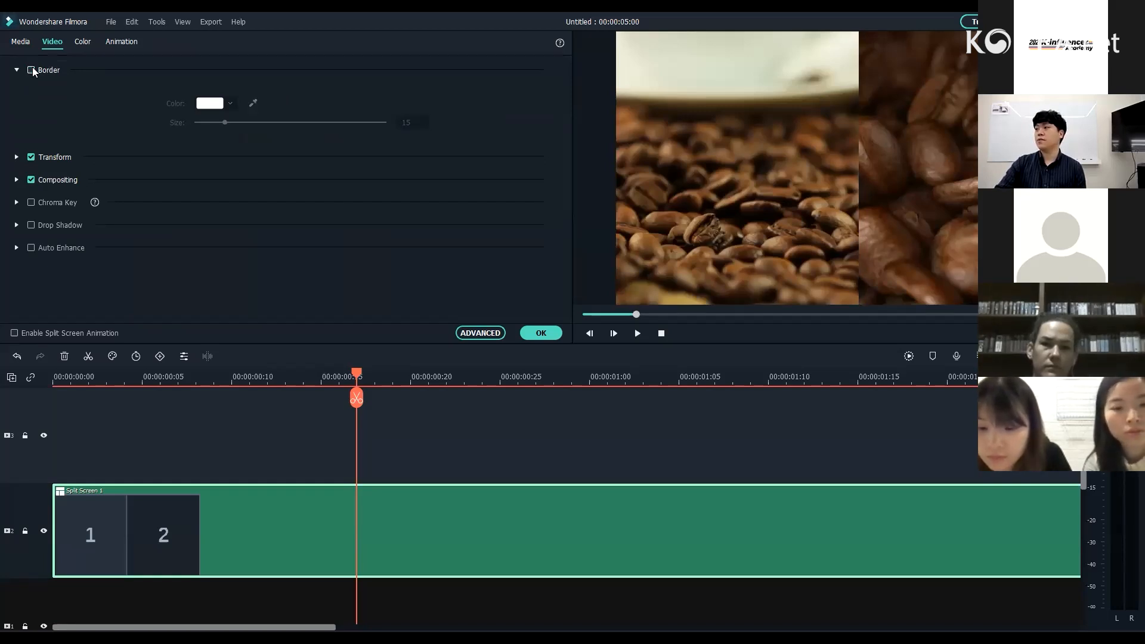
left_click(32, 70)
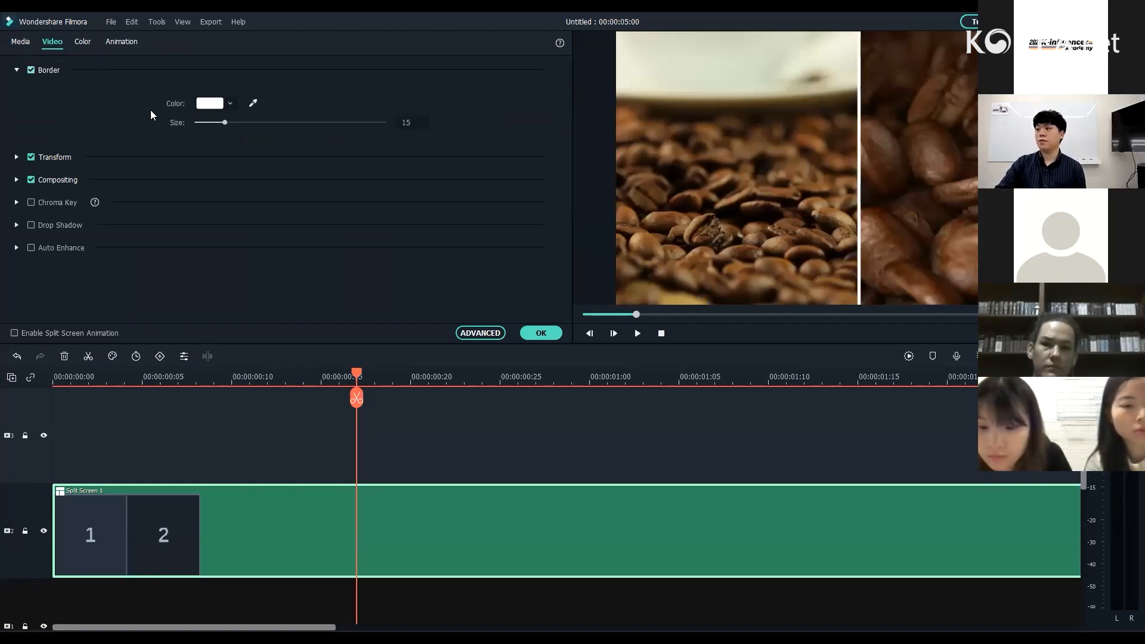
Confirm the two-pane split screen's settings and delete it from the timeline
left_click(553, 337)
left_click(450, 537)
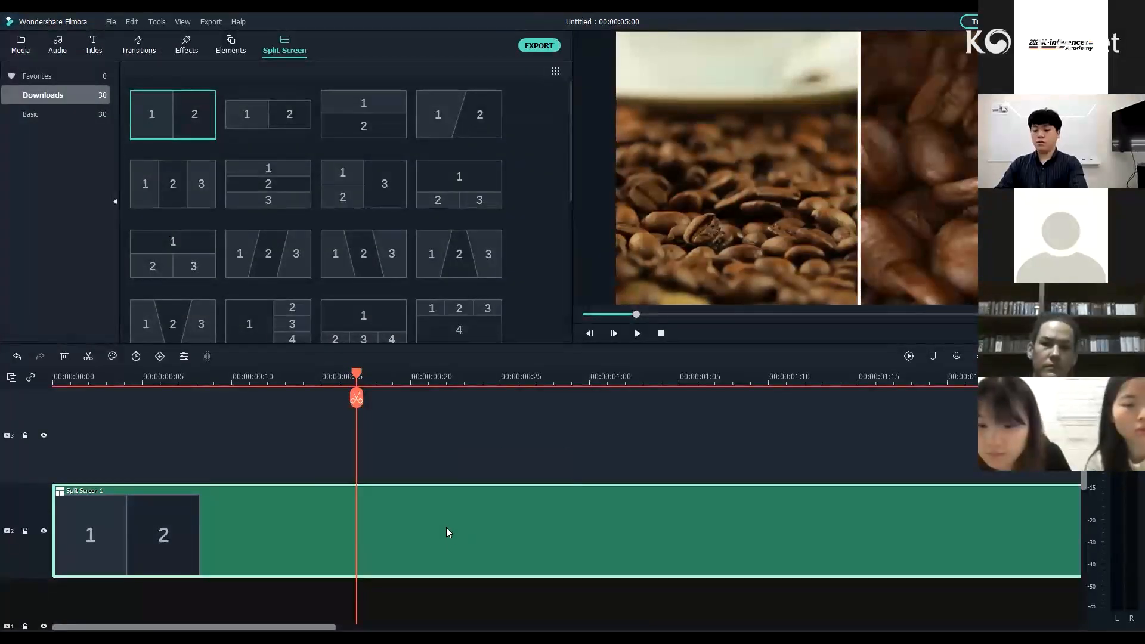
key("Delete")
Place the four-pane grid split screen at the timeline start, filling pane 1 with cat clip 11735333 and pane 4 with clip 11725662
scroll(334, 288, "down", 3)
scroll(376, 277, "up", 3)
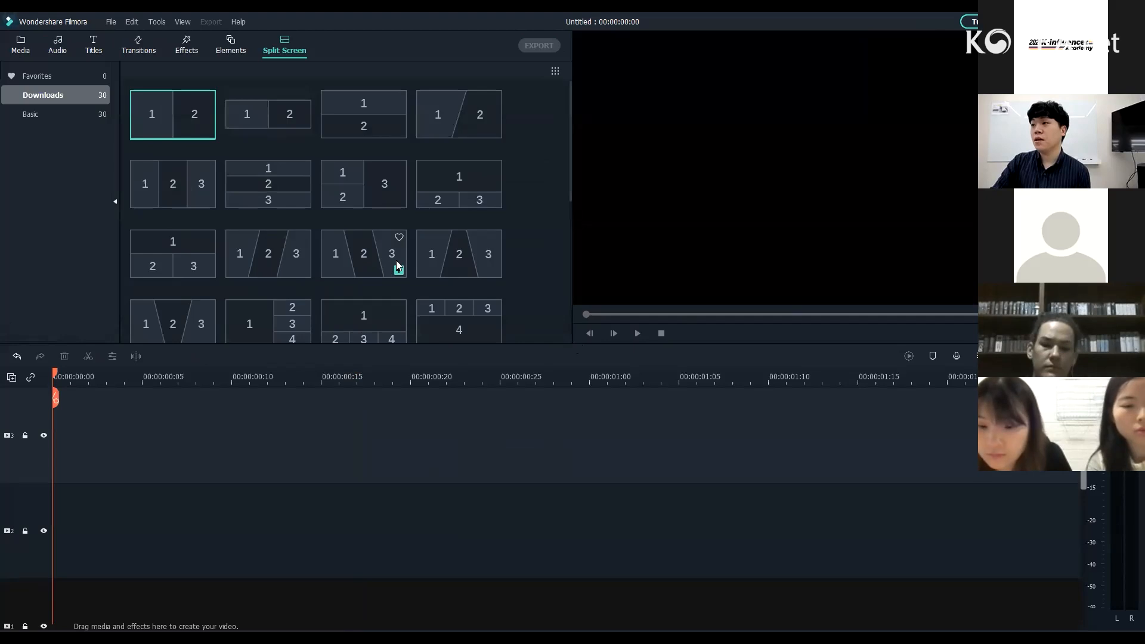
scroll(375, 244, "down", 3)
left_click_drag(268, 197, 35, 528)
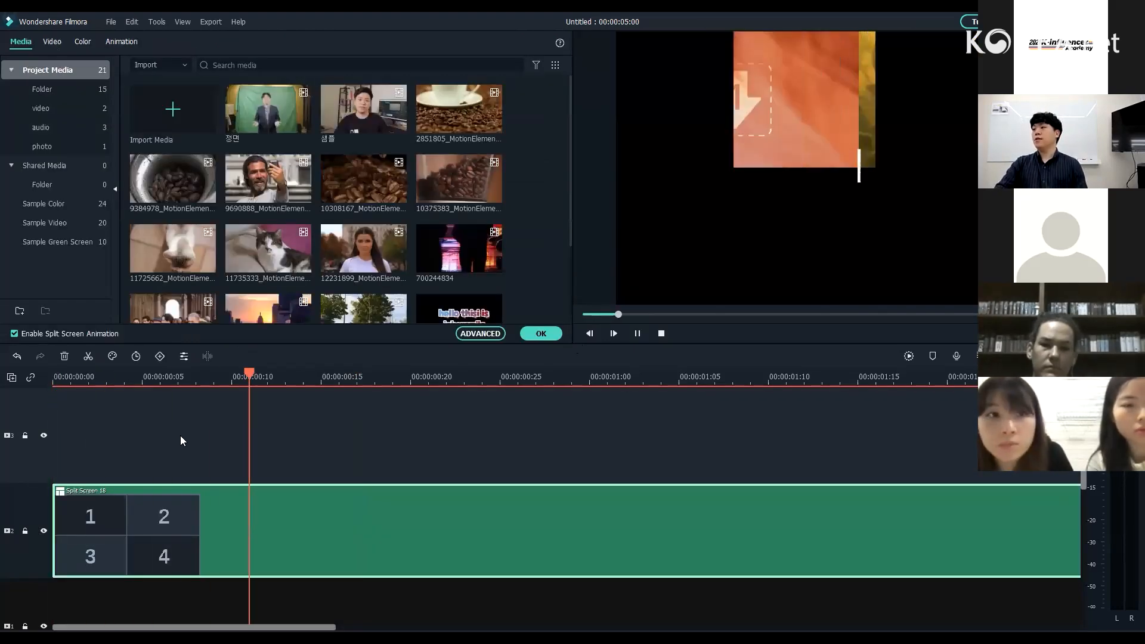
mouse_move(73, 383)
left_mouse_down()
mouse_move(60, 383)
mouse_move(121, 378)
mouse_move(53, 378)
left_mouse_up()
left_click_drag(239, 253, 749, 99)
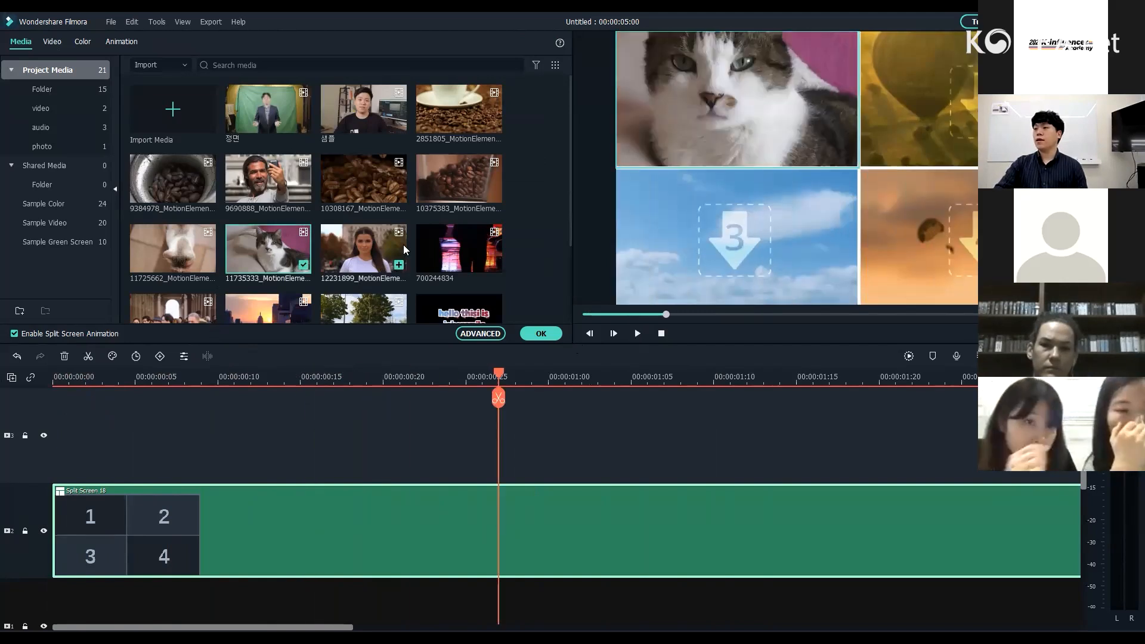
left_click(185, 261)
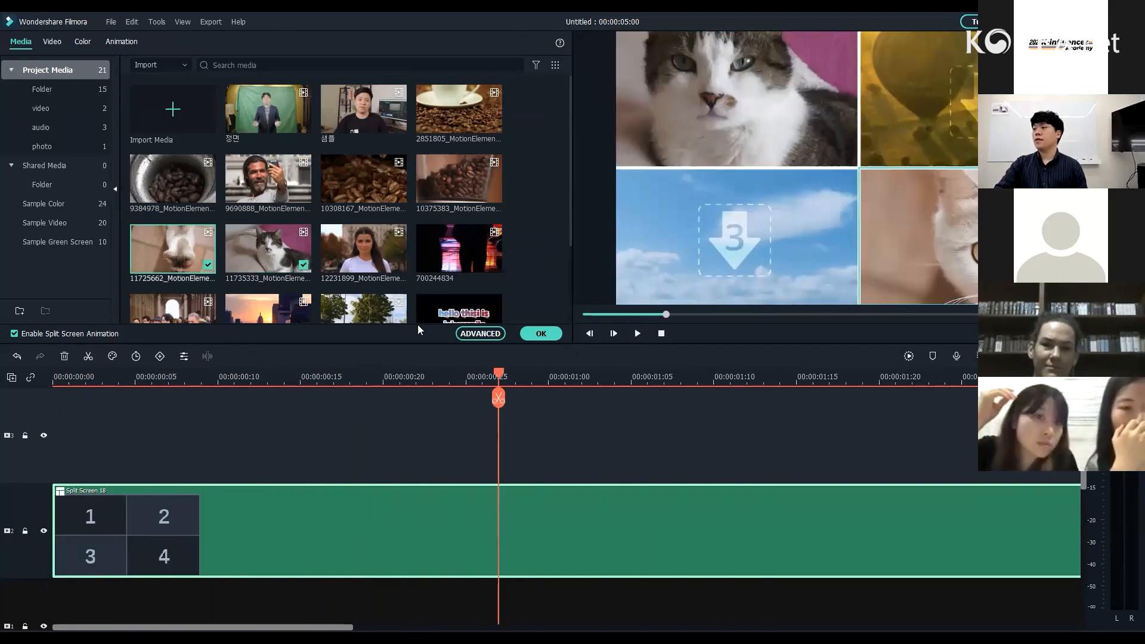
Play the four-pane split screen from the start, disable its split screen animation and replay it to compare
left_click_drag(186, 377, 11, 383)
key("space")
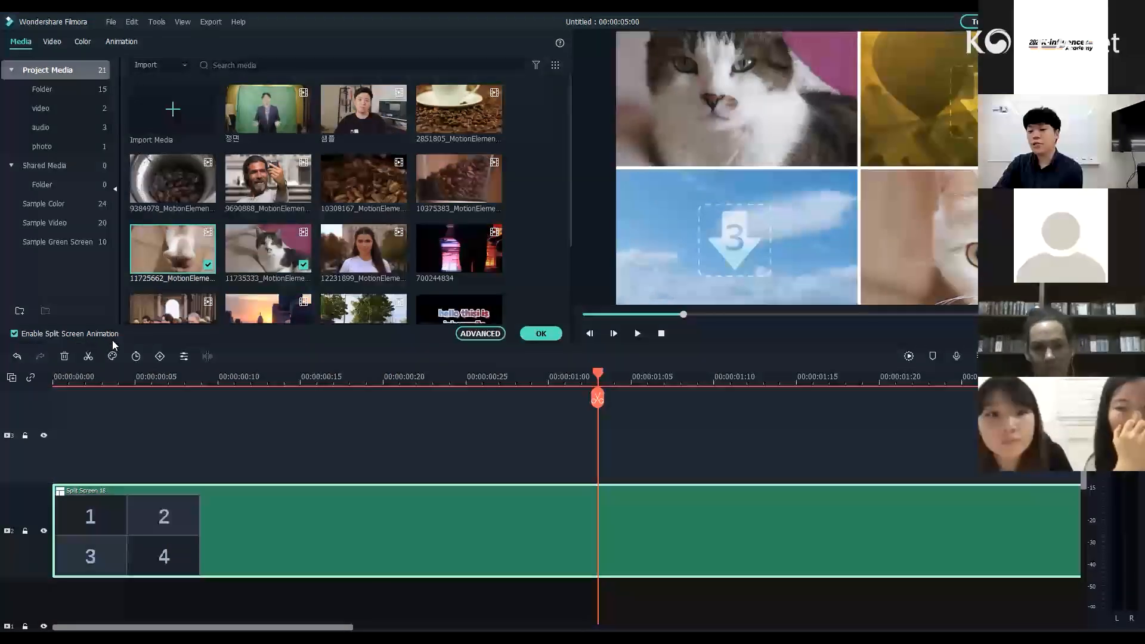
left_click(14, 335)
left_click_drag(114, 379, 35, 374)
key("space")
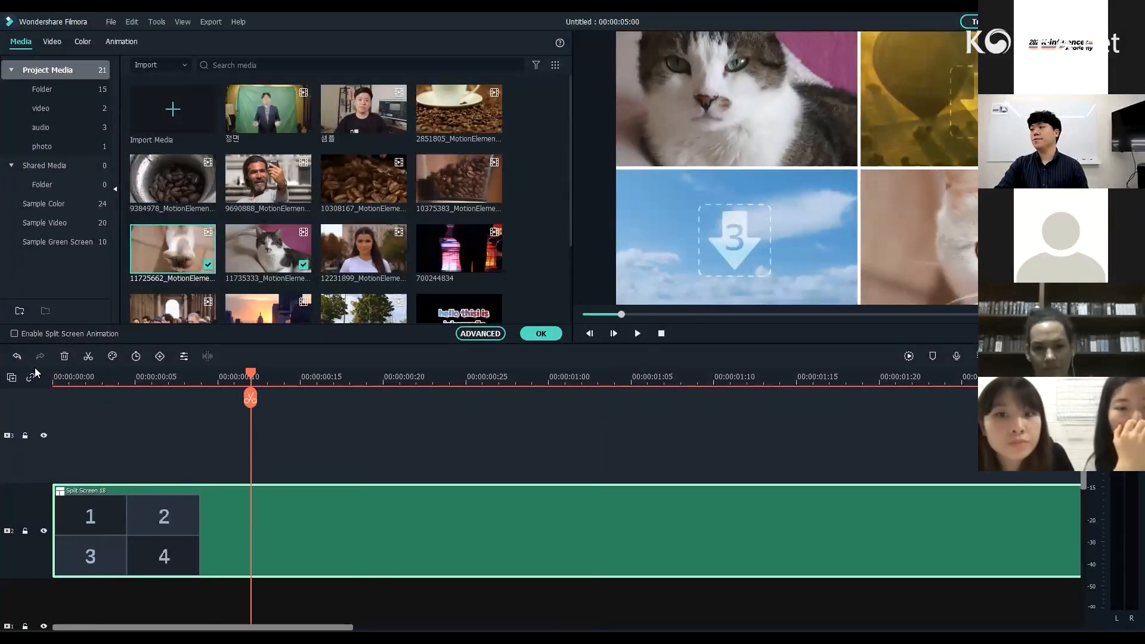
Confirm the four-pane split screen's settings, look through the other layouts and delete the split screen from the timeline
left_click(525, 338)
scroll(525, 232, "up", 3)
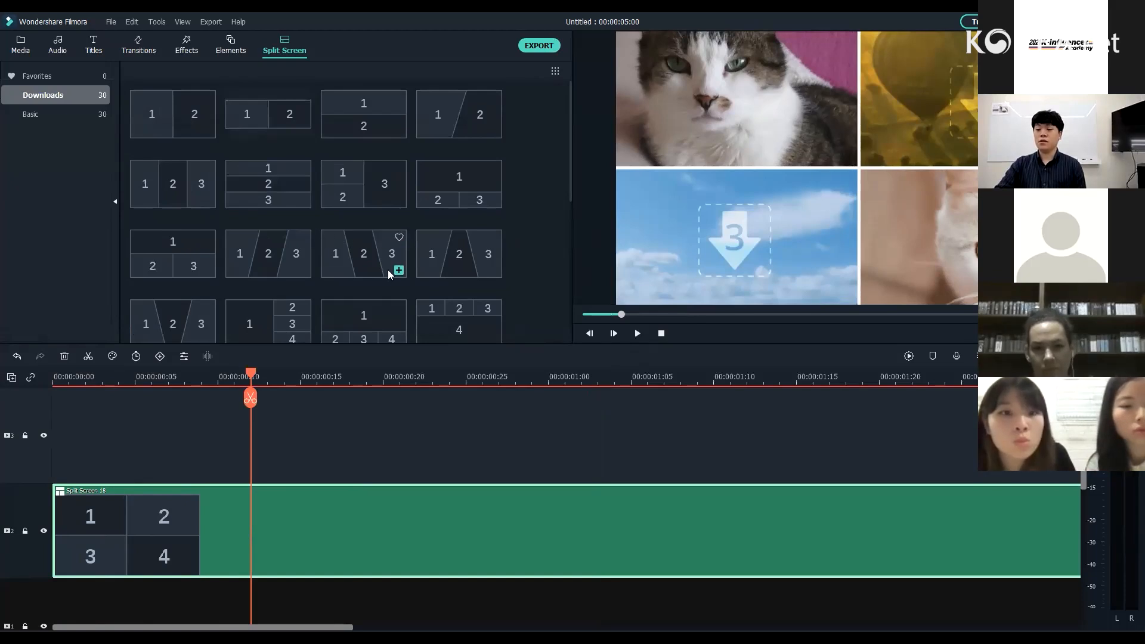
scroll(453, 268, "down", 3)
scroll(509, 259, "up", 3)
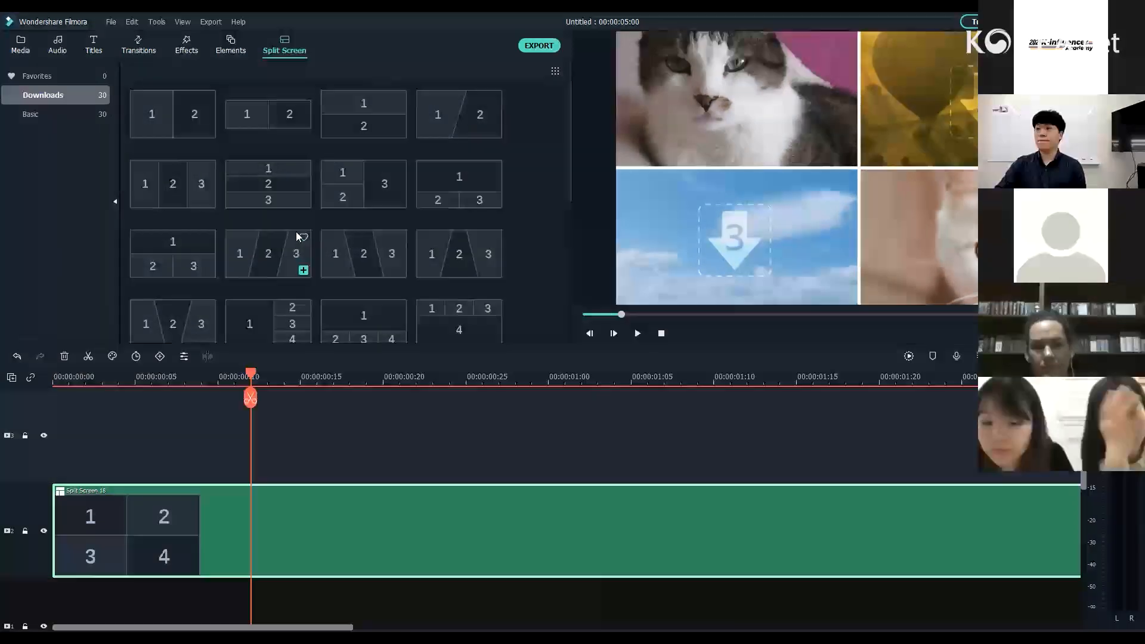
left_click_drag(252, 373, 57, 373)
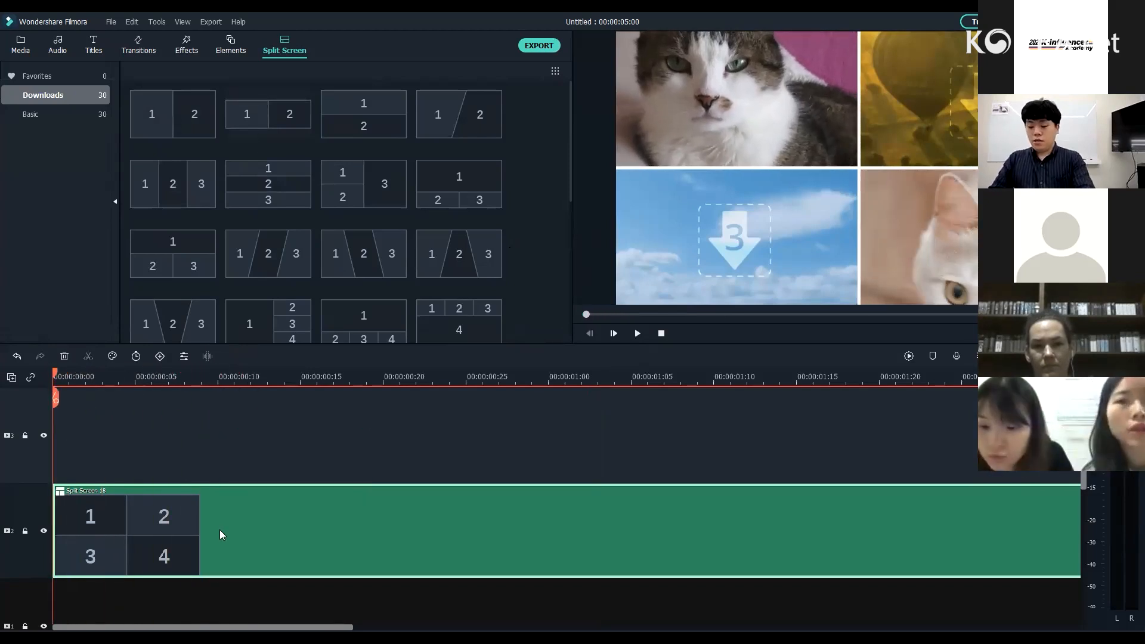
key("Delete")
Import 바다.mp4 and 어두운.mov from the 수업자료 > 후보정 folder into the project media
left_click(22, 45)
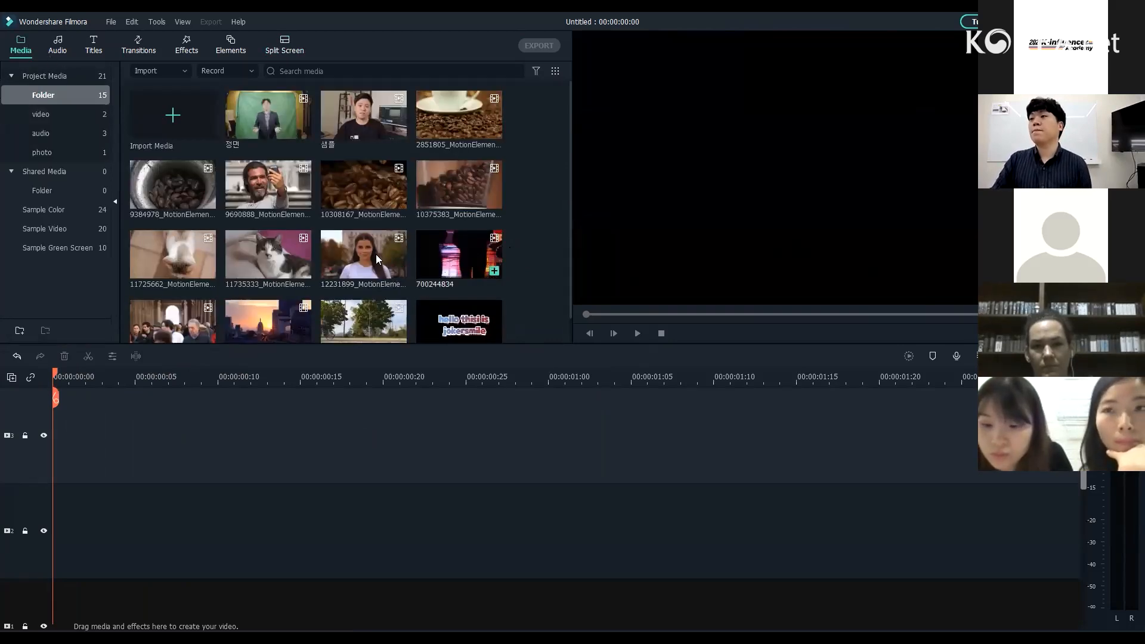
scroll(376, 254, "down", 1)
double_click(541, 308)
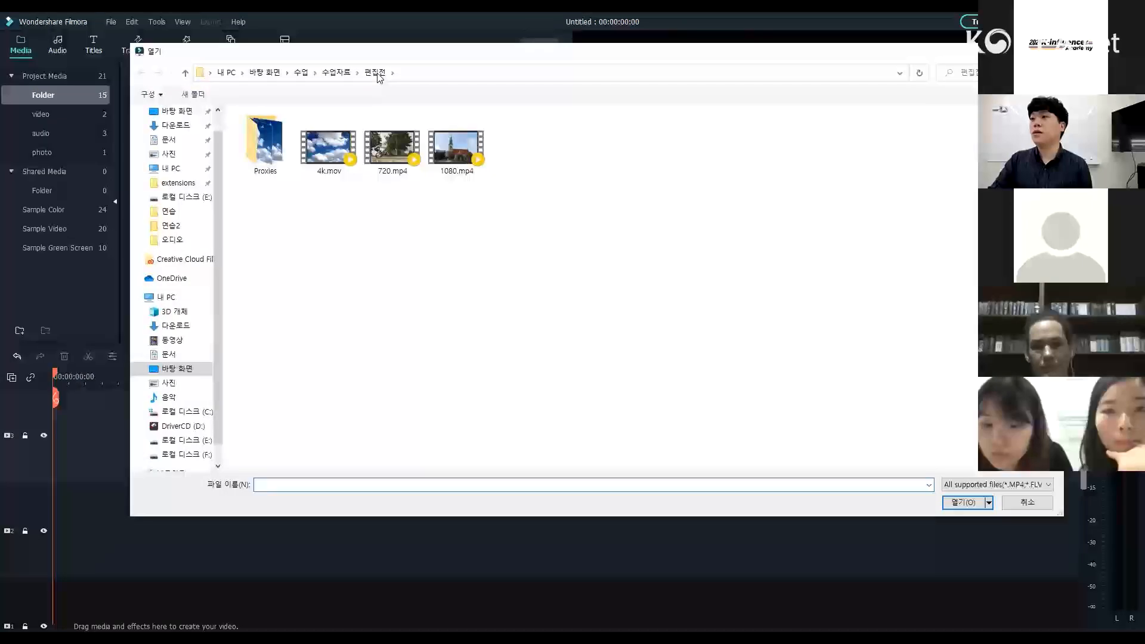
left_click(335, 72)
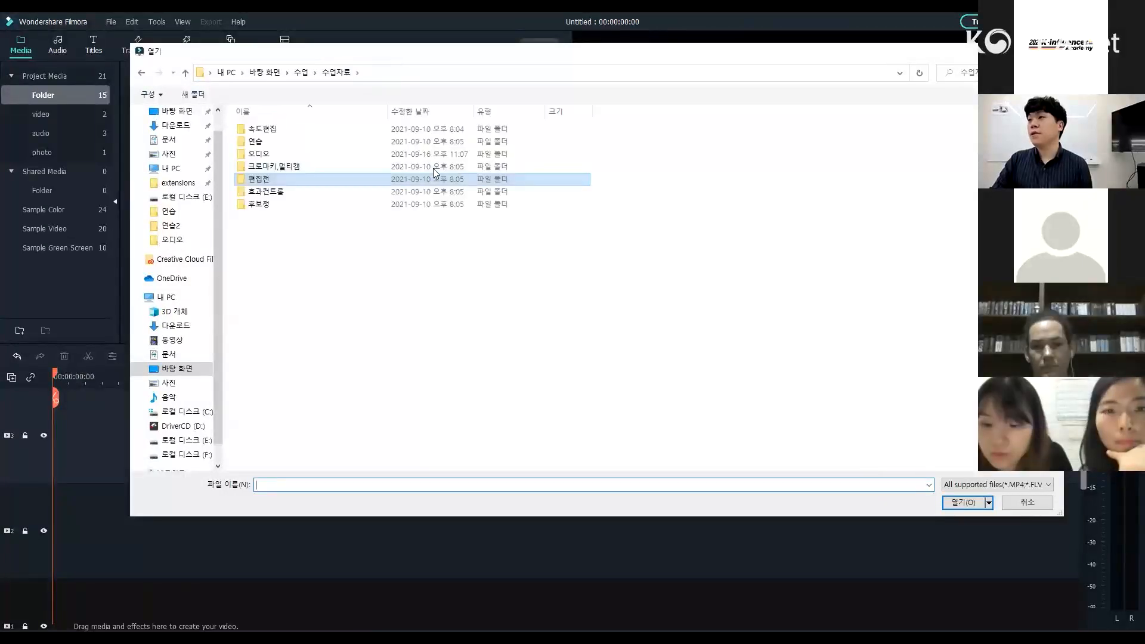
double_click(278, 204)
left_click(456, 148)
left_click(519, 149, "ctrl")
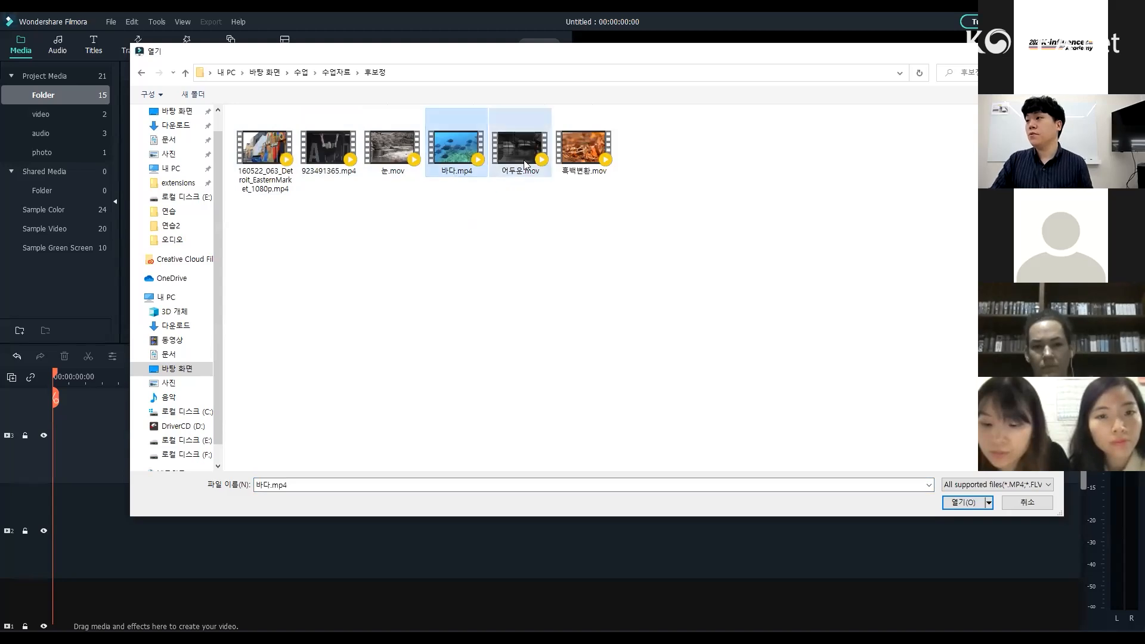
left_click(963, 503)
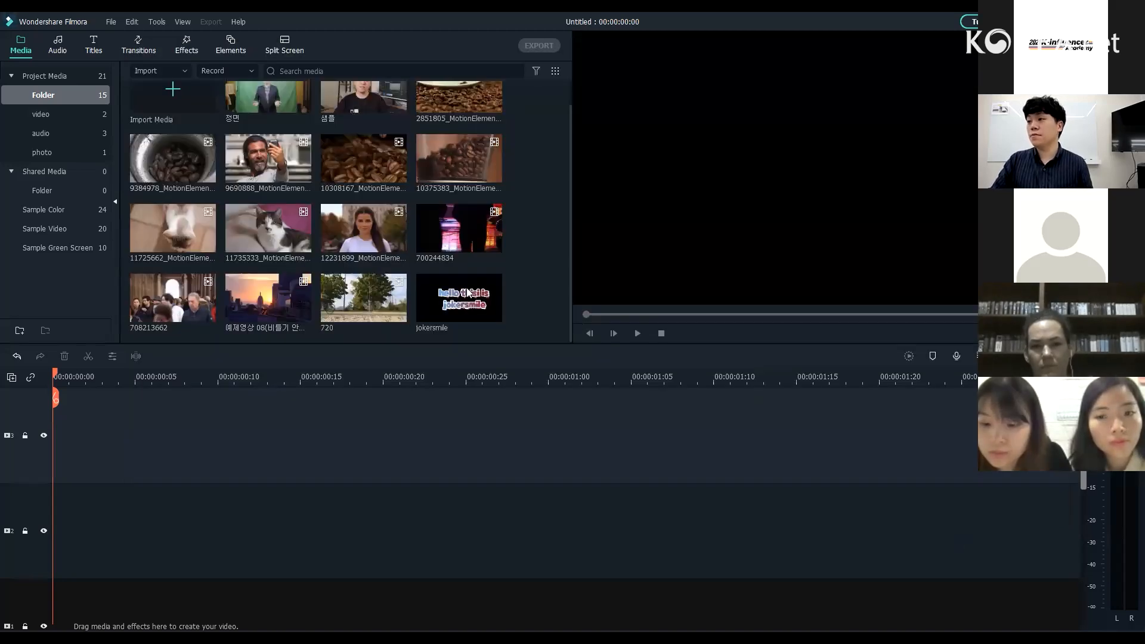
Place the 바다 clip at the start of video track 2, keeping the 1920 x 1080 30fps project settings
left_click_drag(165, 294, 43, 533)
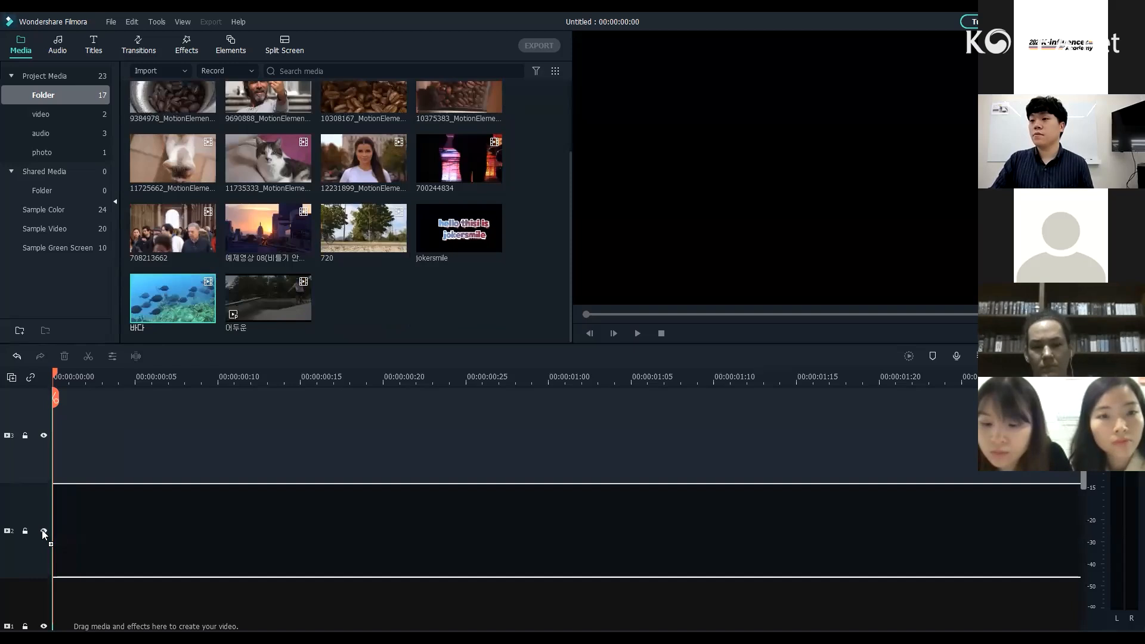
left_click_drag(249, 401, 270, 385)
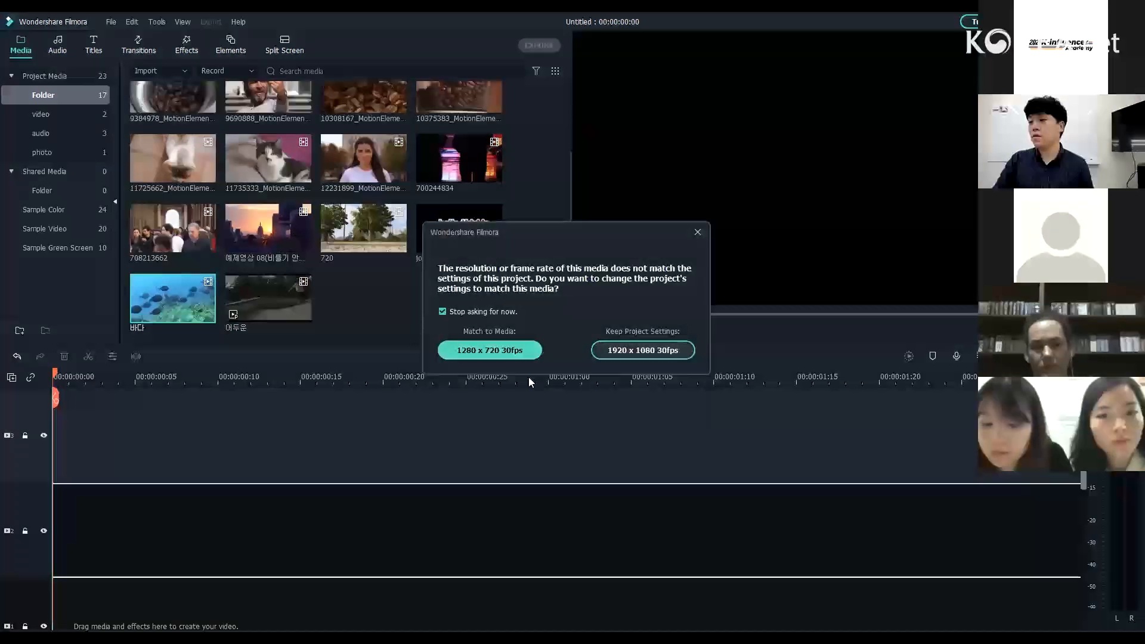
left_click(642, 350)
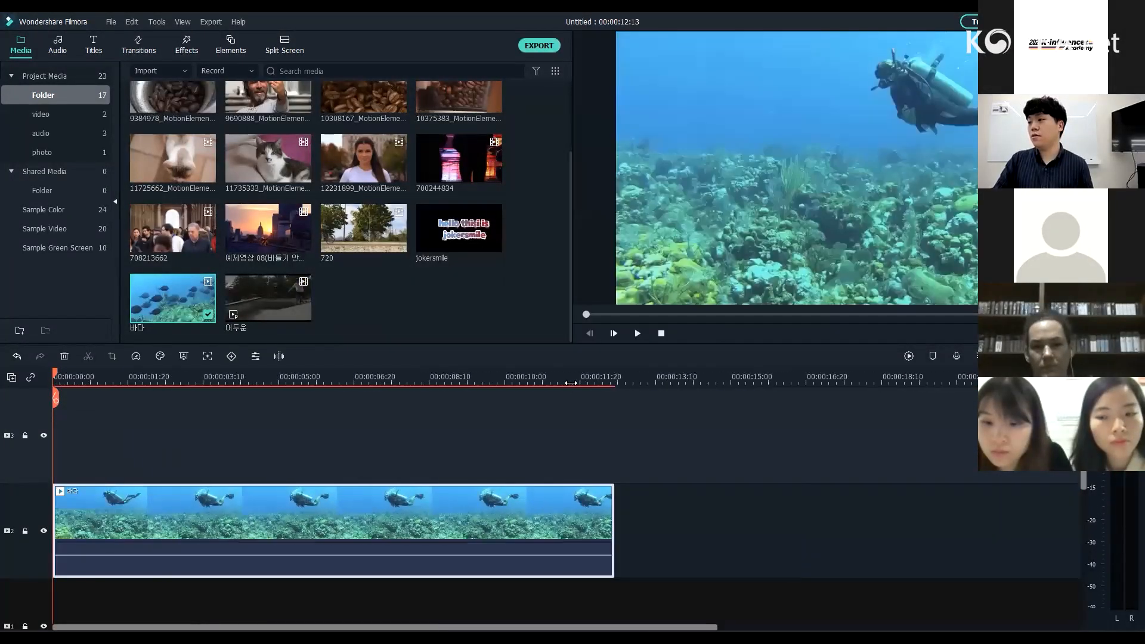
Move the playhead to the large coral formation late in the 바다 clip and open the clip's color settings
left_click_drag(575, 372, 489, 381)
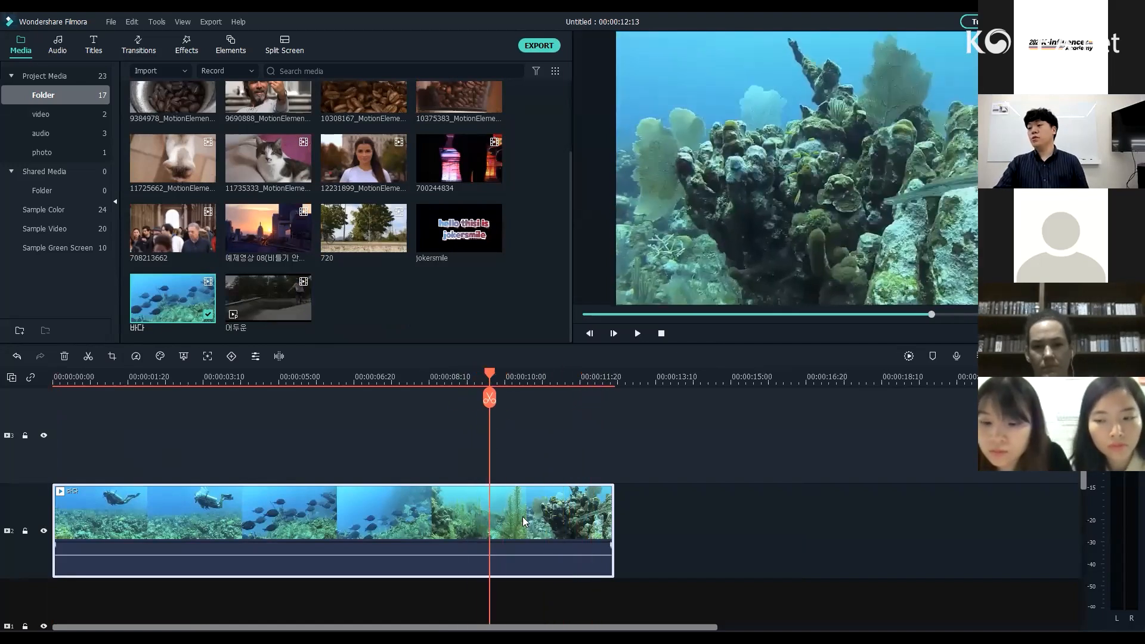
double_click(522, 511)
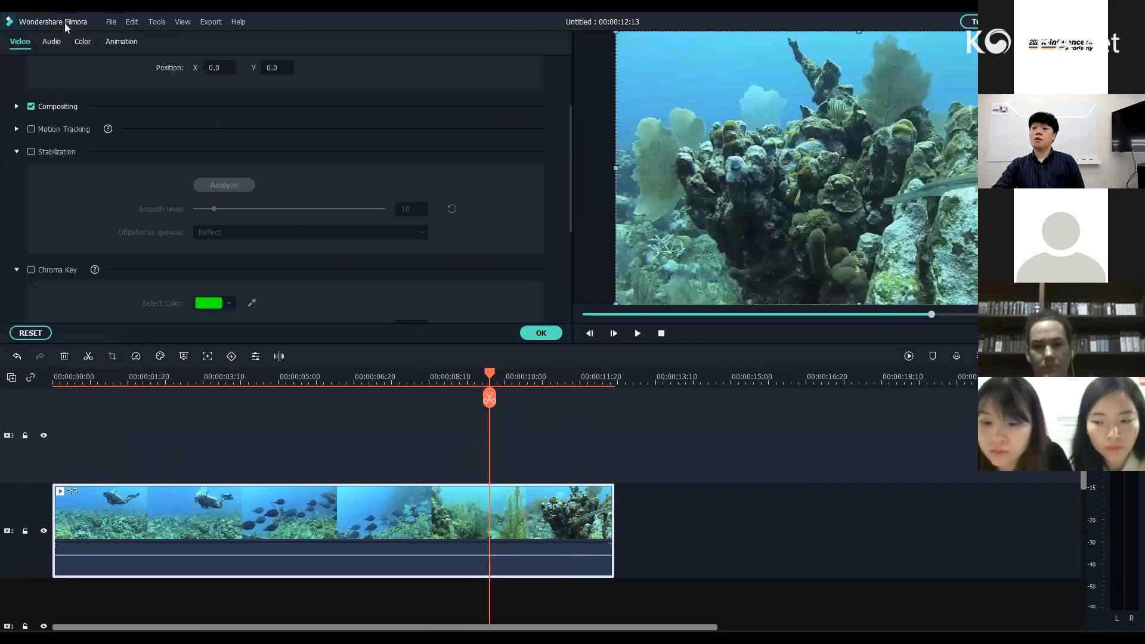
left_click(83, 43)
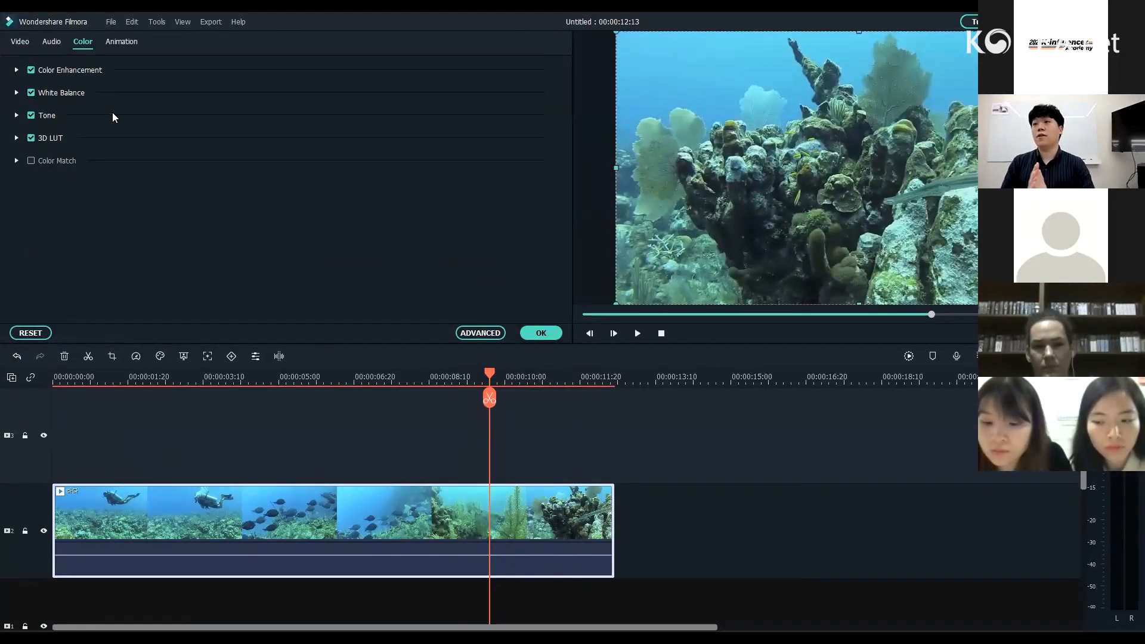
Try automatic Color Enhancement and manual Threshold and Value adjustments on the 바다 clip, and undo the changes
left_click(17, 70)
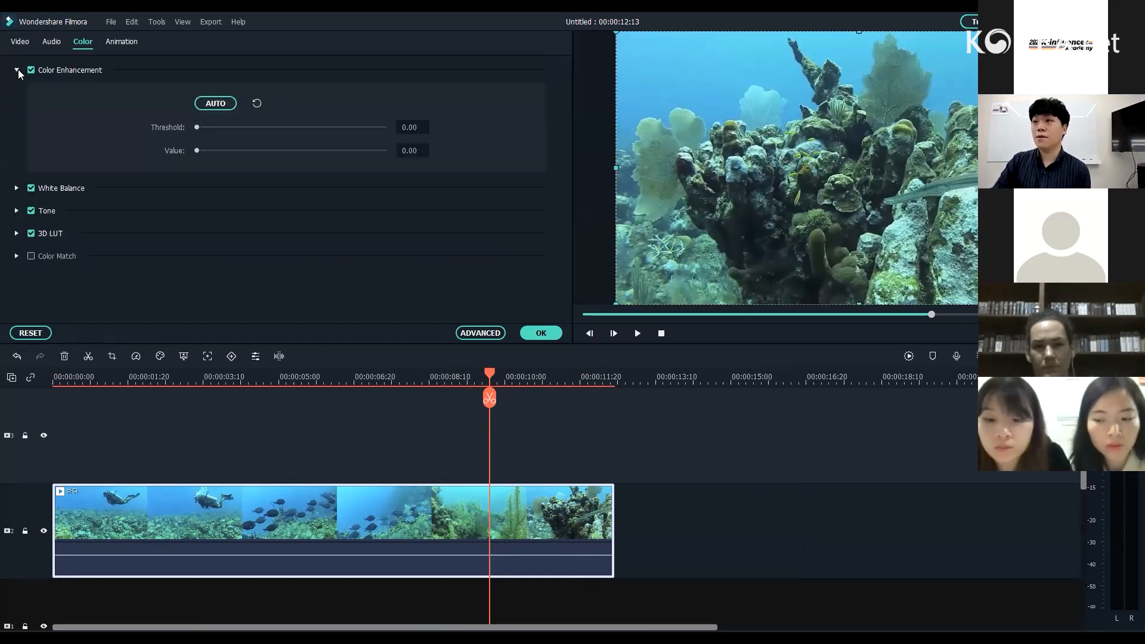
left_click(201, 105)
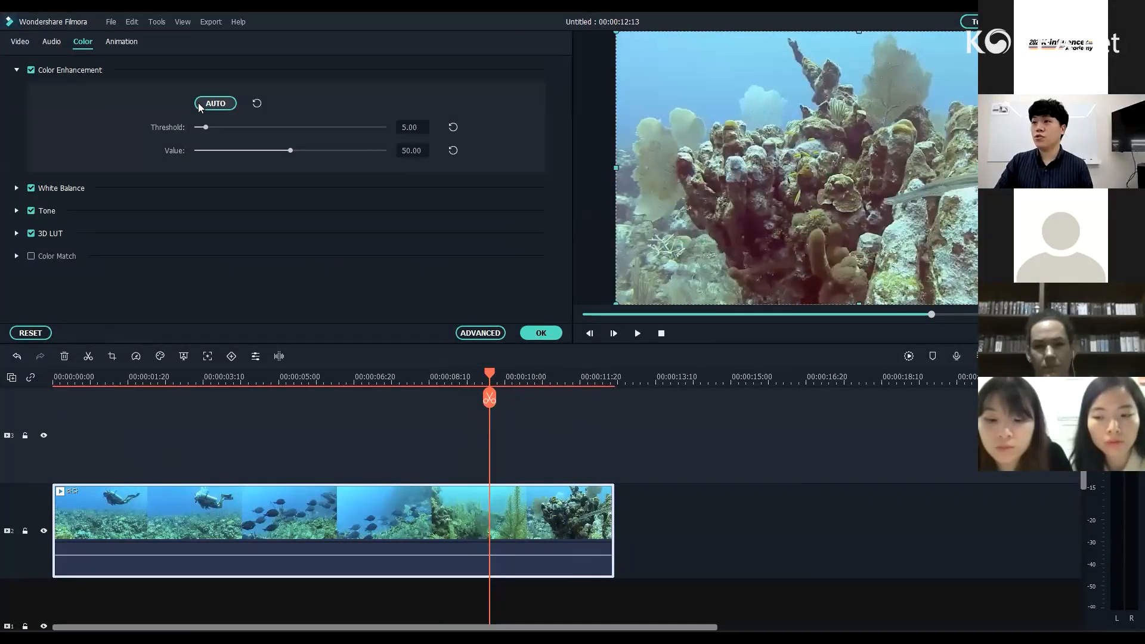
left_click(199, 106)
left_click_drag(205, 127, 261, 127)
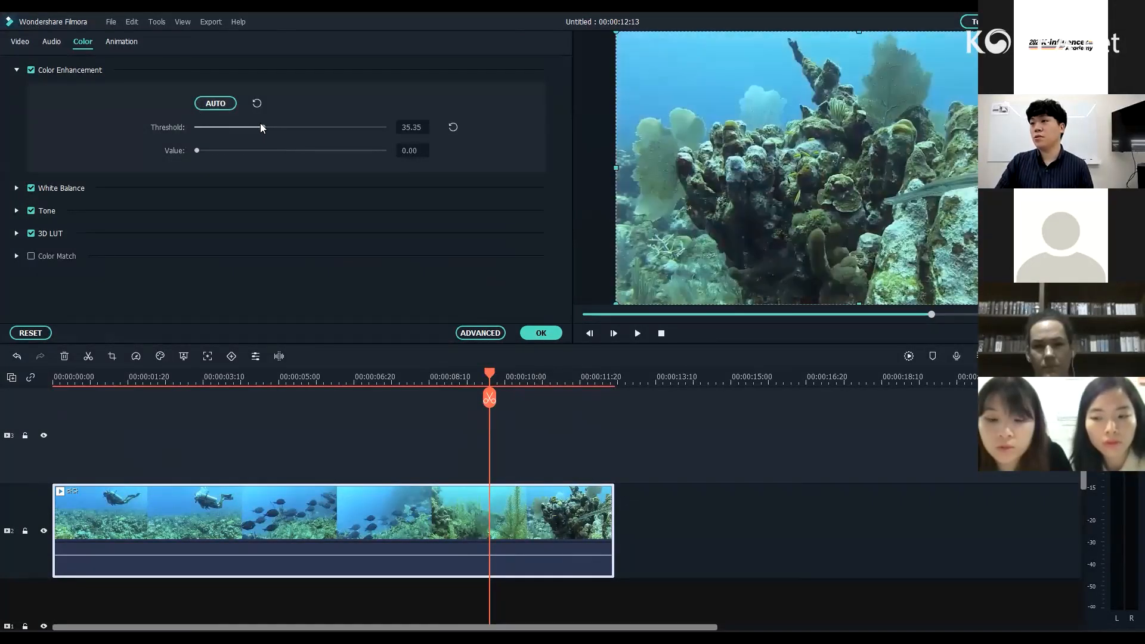
left_click_drag(199, 148, 239, 147)
key("ctrl+z")
key("ctrl+z")
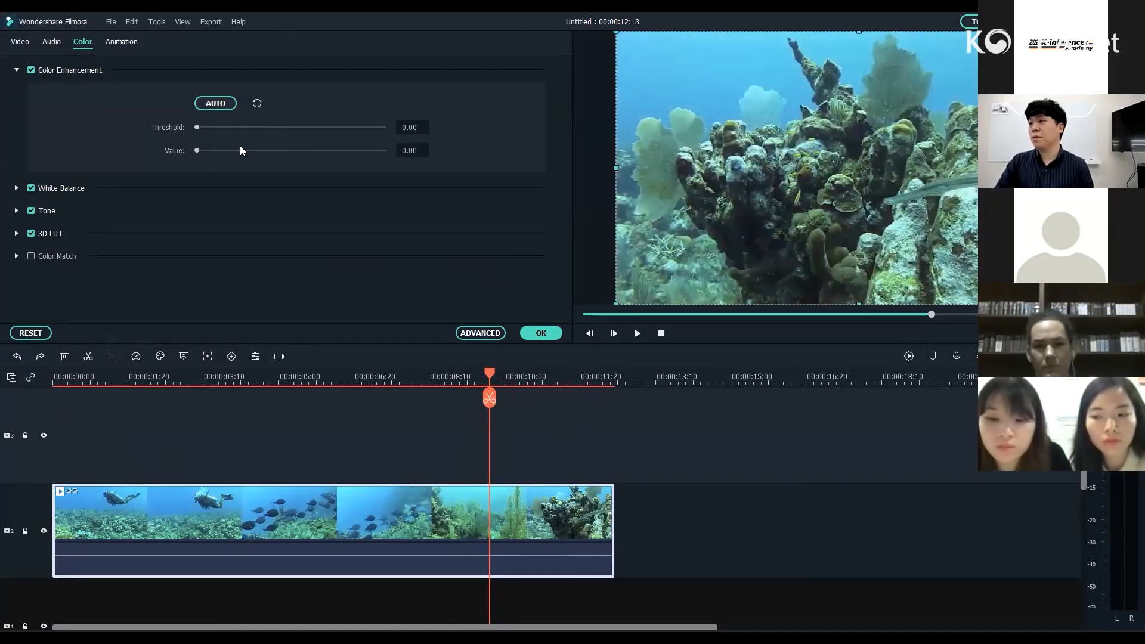
Correct the 바다 clip's white balance by sampling a pale spot on the coral, adjusting Temperature to 31.66 and Tint to 30.78
left_click(16, 189)
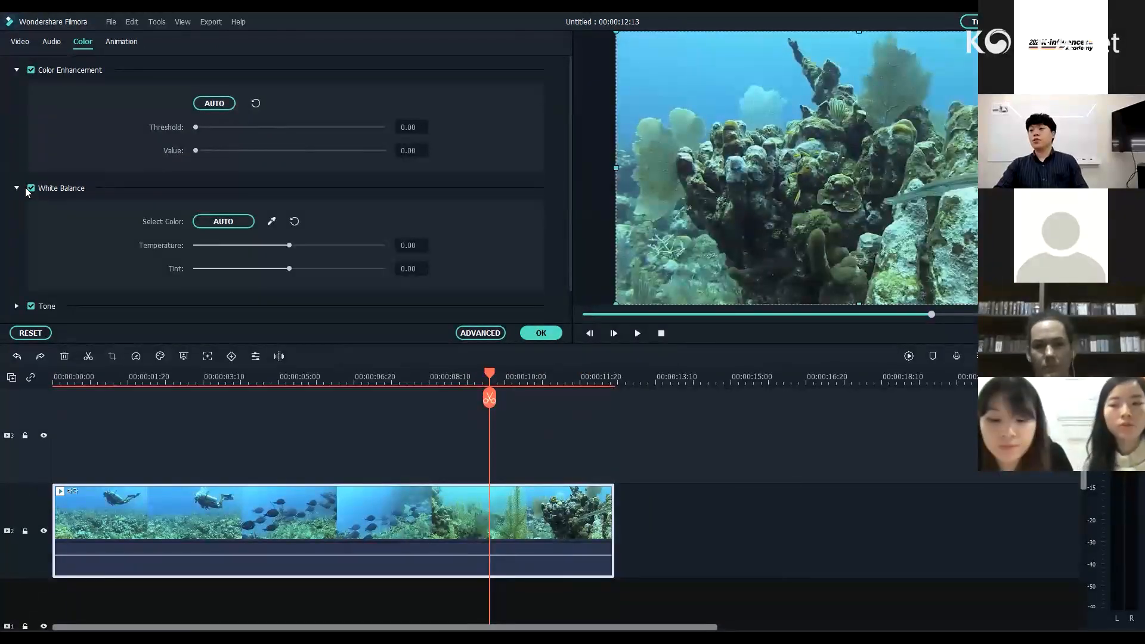
left_click(273, 224)
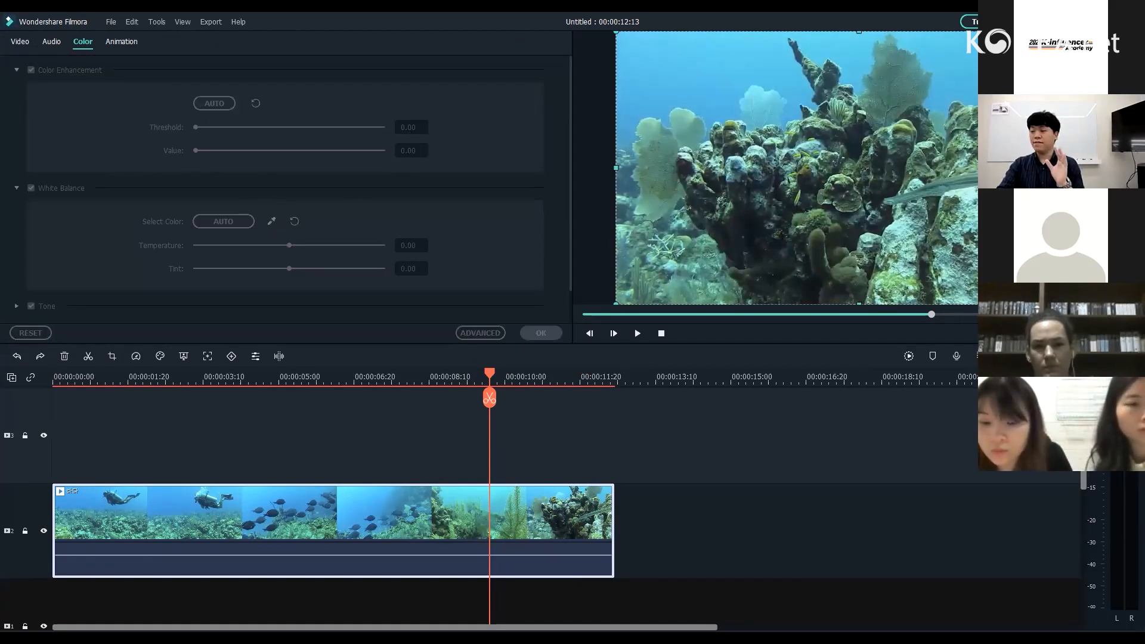
left_click(932, 146)
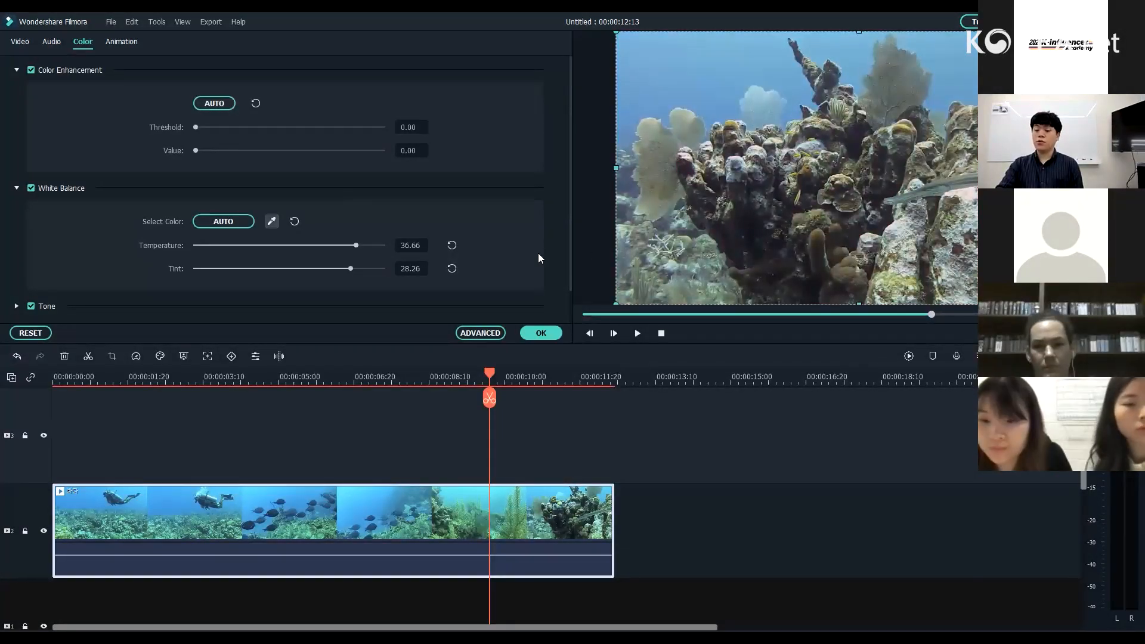
left_click_drag(363, 242, 351, 269)
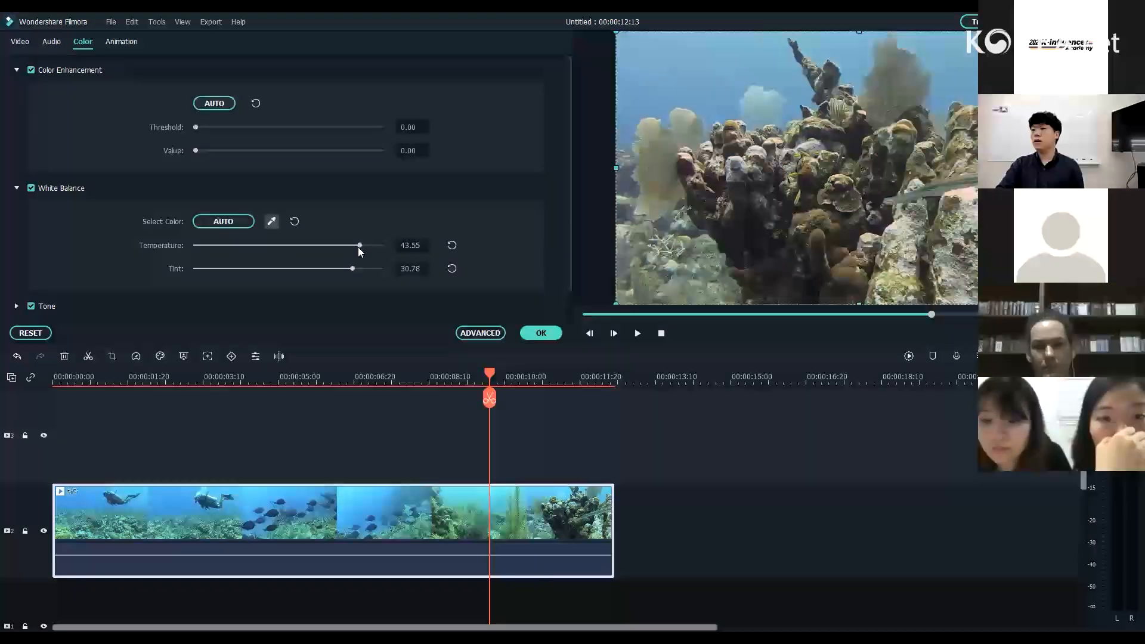
left_click_drag(360, 245, 353, 248)
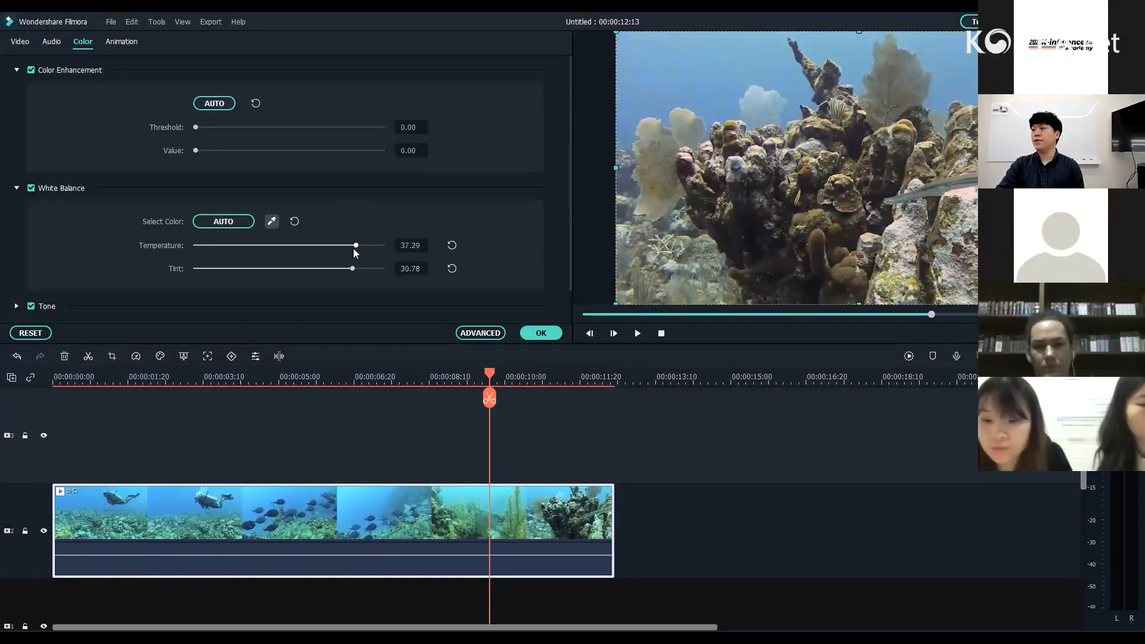
Toggle the 바다 clip's white balance off and on to compare the picture, and confirm its color settings
left_click(31, 188)
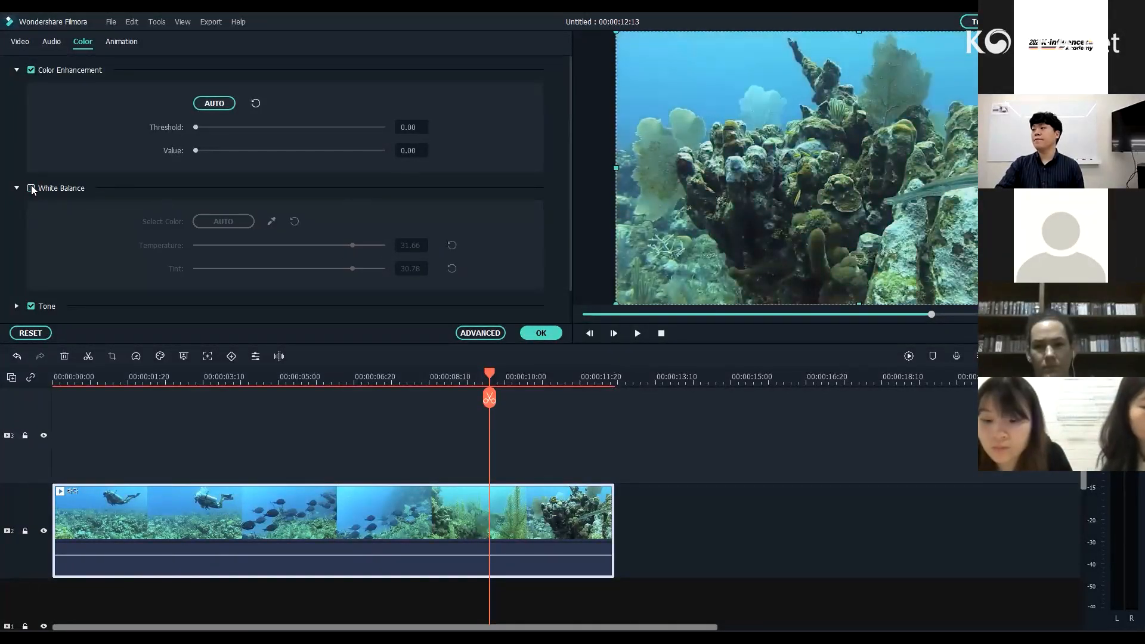
left_click(31, 189)
left_click(31, 188)
left_click(31, 188)
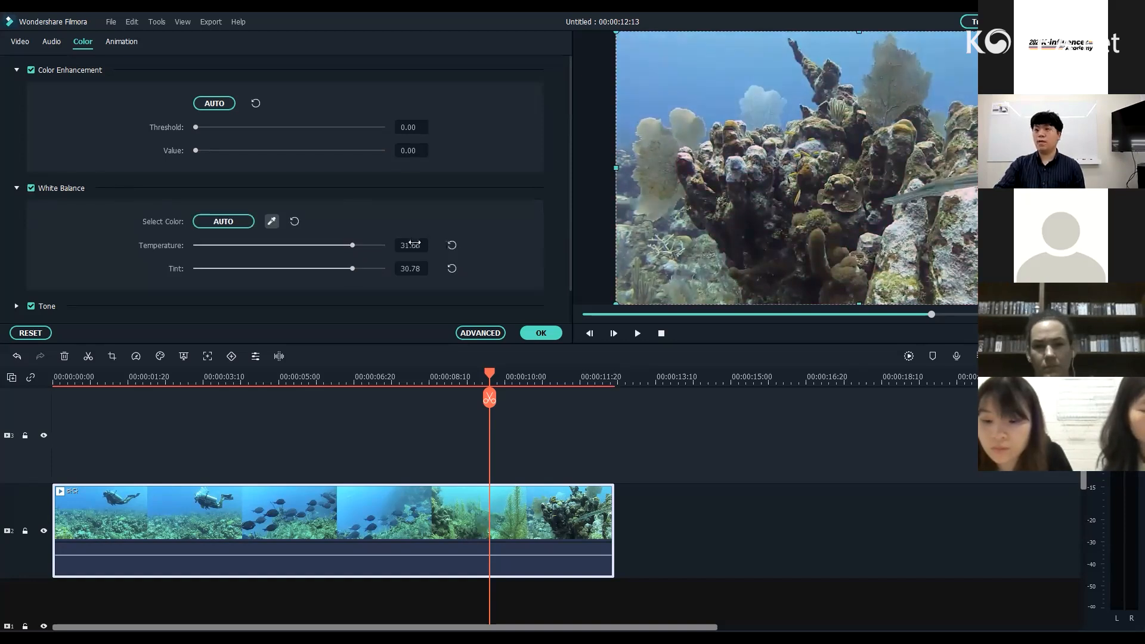
scroll(425, 211, "down", 1)
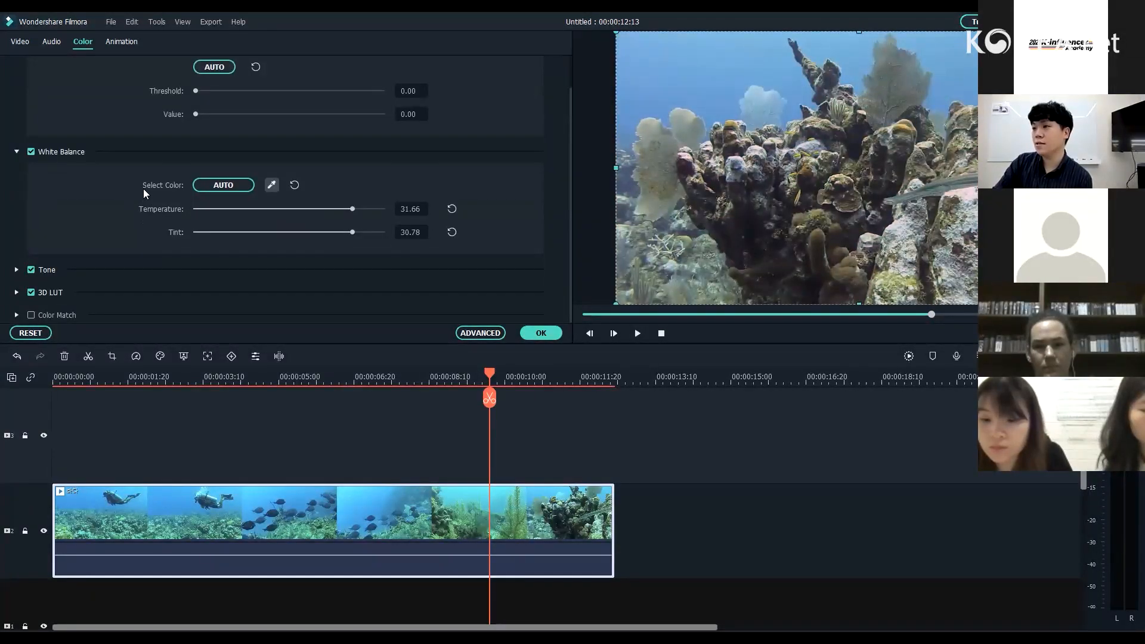
left_click(550, 338)
Place the 어두운 clip on track 2 a little after the 바다 clip and open its color settings
left_click_drag(268, 297, 656, 477)
left_click(709, 370)
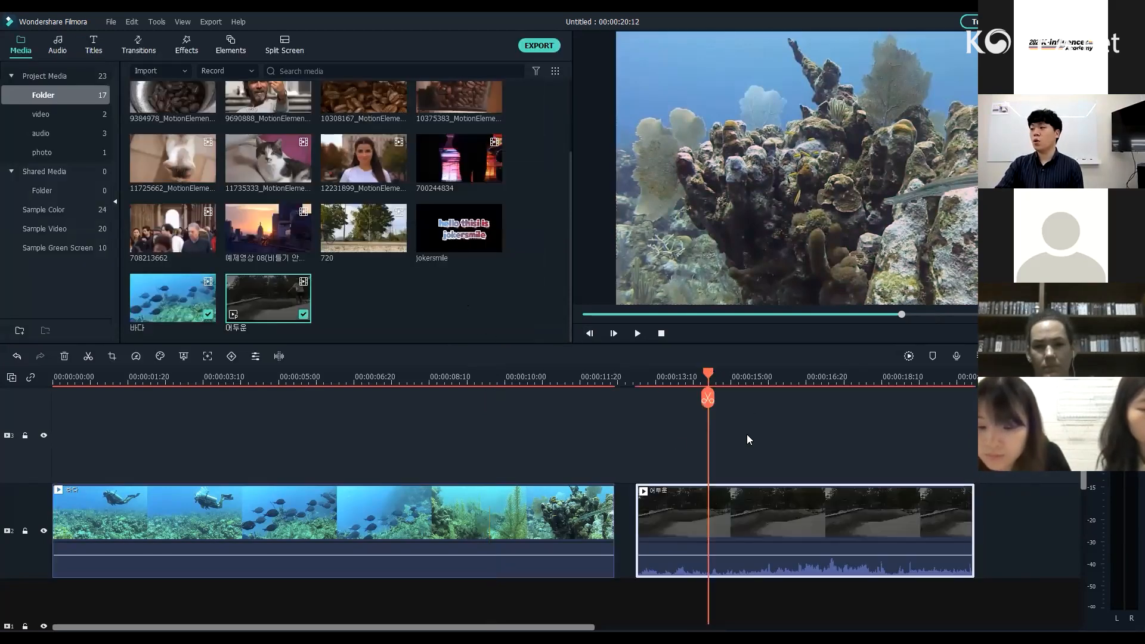
double_click(756, 516)
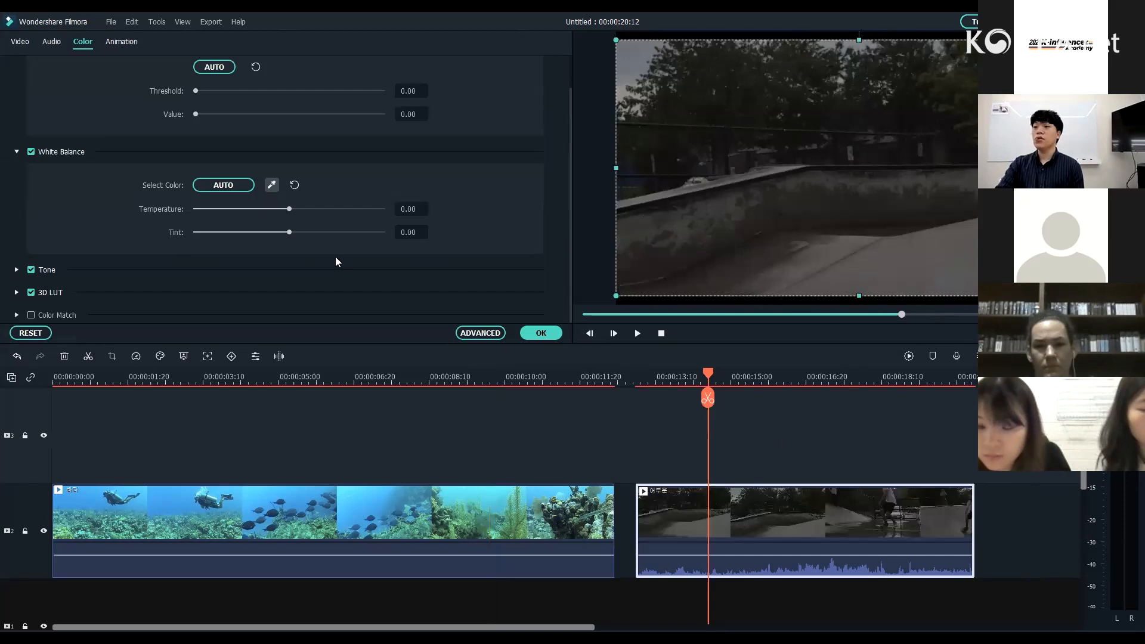
Set the 어두운 clip's tone to Brightness 98, Saturation 54 and Contrast 32, checking it on different frames
left_click(16, 269)
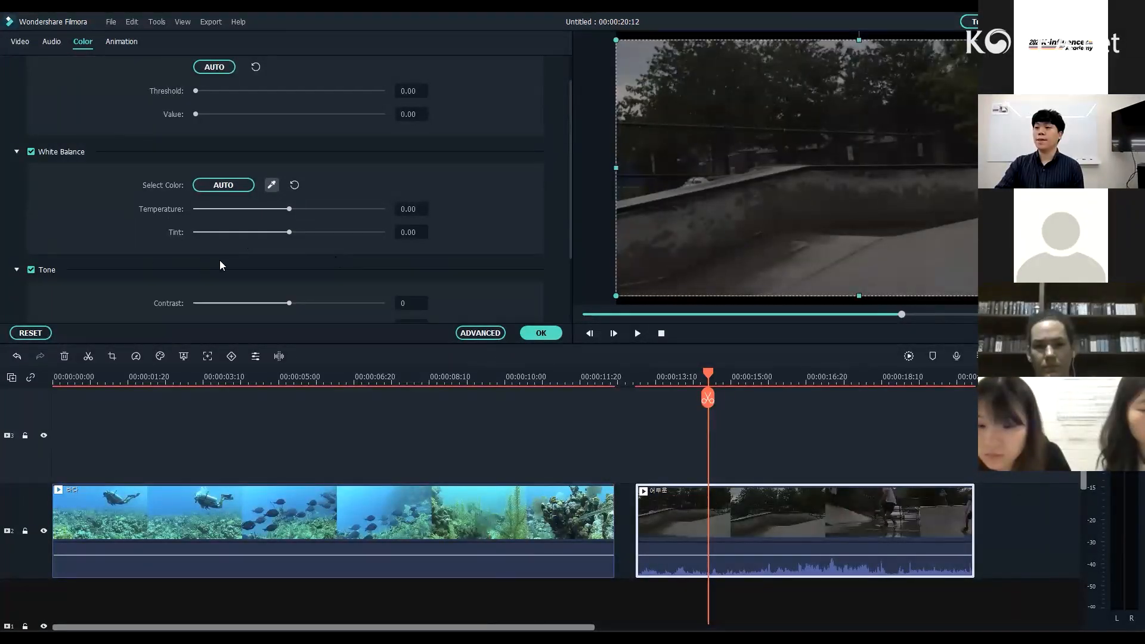
scroll(384, 223, "down", 2)
left_click_drag(297, 254, 381, 247)
left_click(819, 376)
left_click_drag(288, 231, 344, 238)
left_click_drag(291, 207, 322, 208)
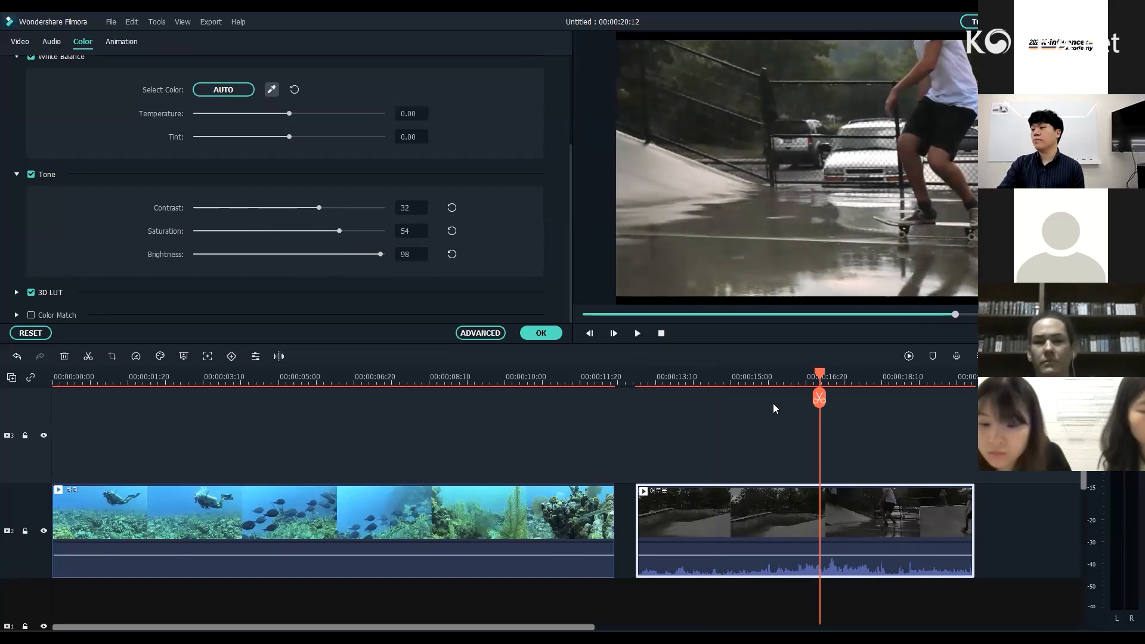
left_click(796, 376)
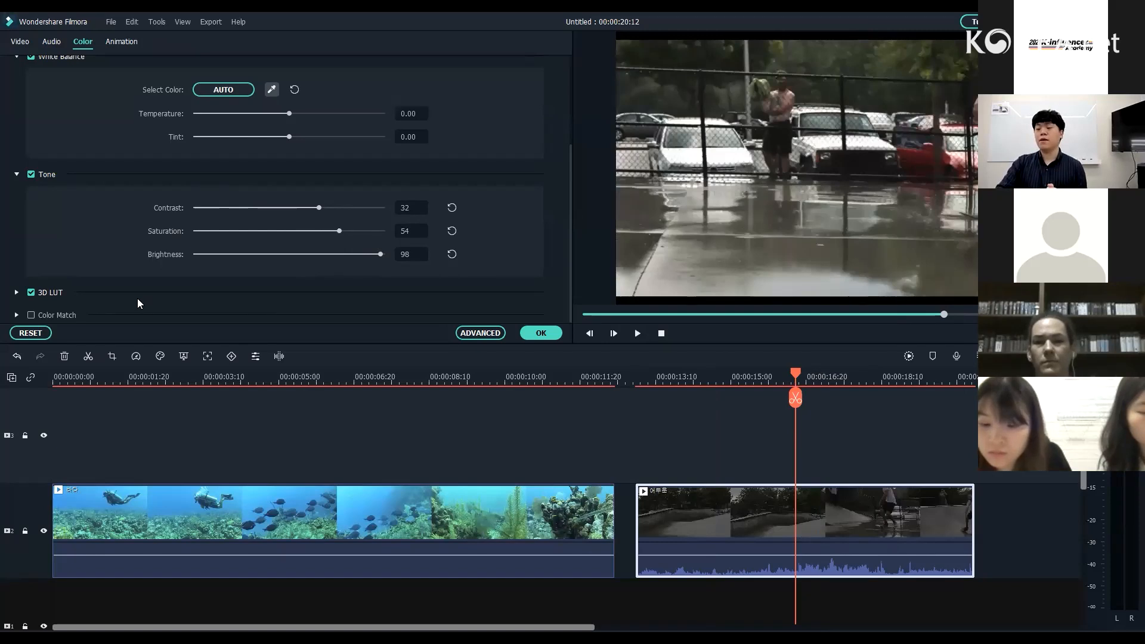
Try the Harry Potter and Sparta 300 3D LUTs on the 어두운 clip and apply Walking Dead instead
left_click(12, 292)
scroll(13, 295, "down", 2)
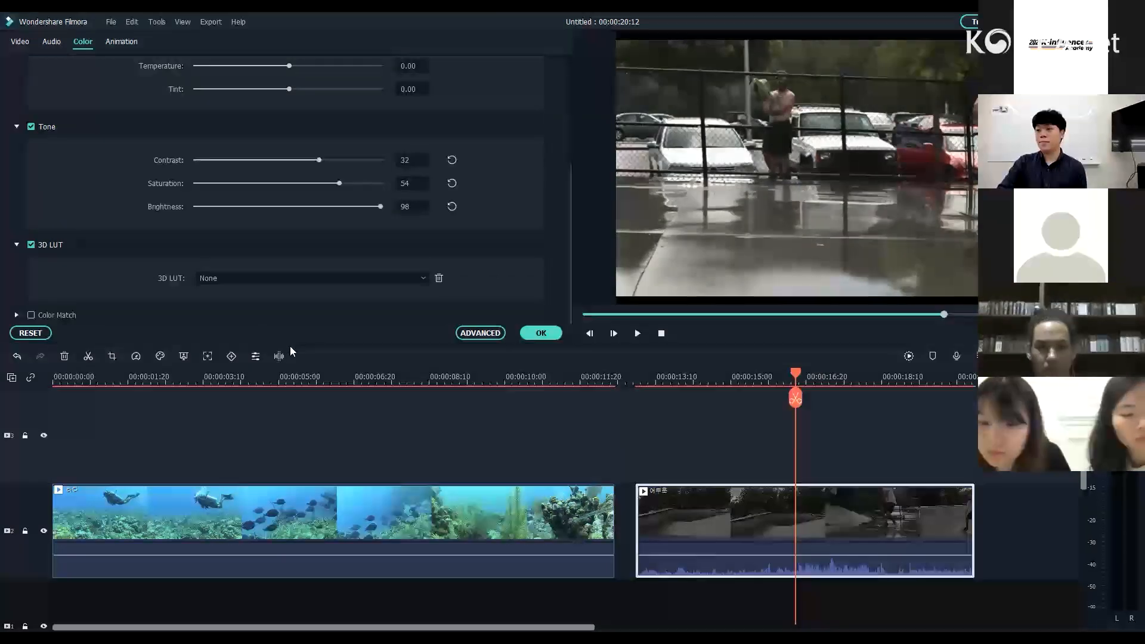
left_click(268, 278)
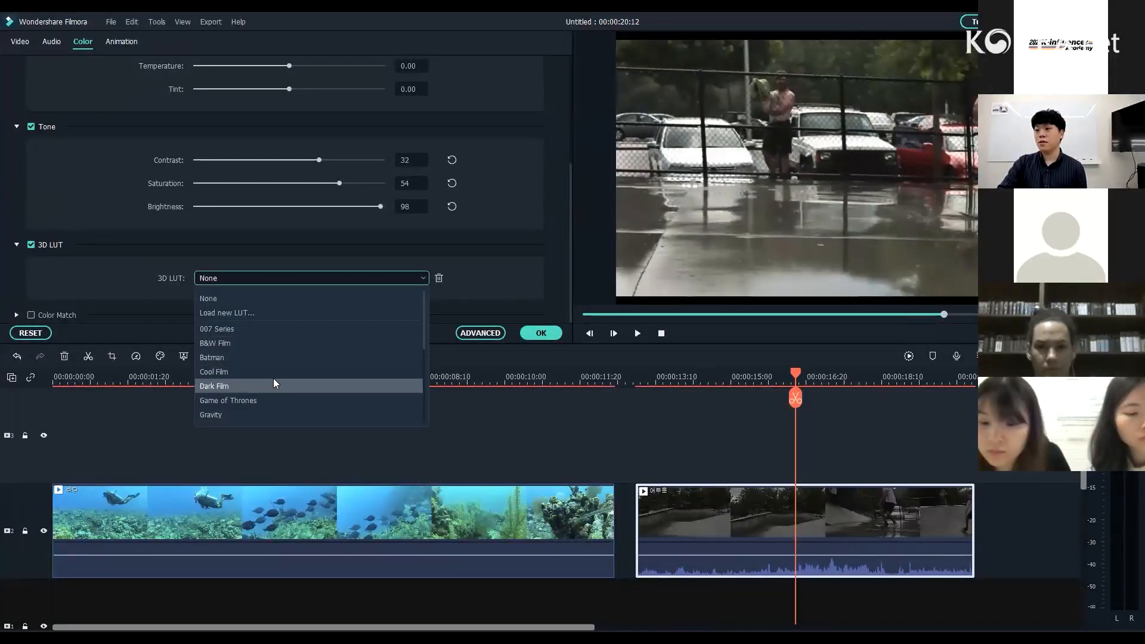
scroll(279, 375, "down", 1)
scroll(285, 380, "down", 1)
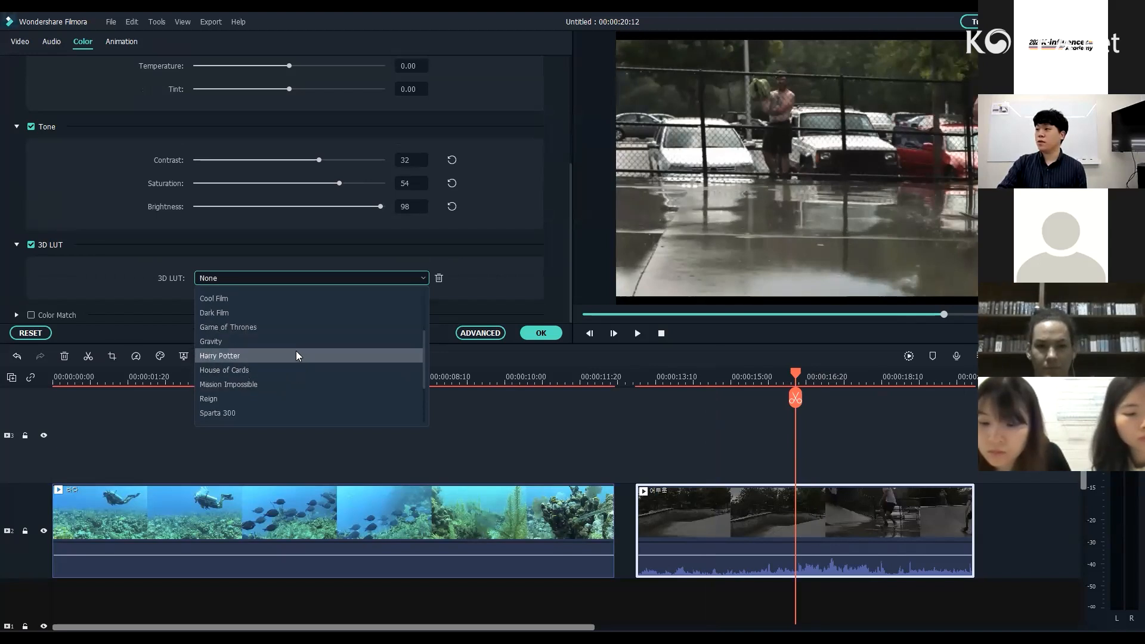
left_click(297, 356)
left_click(337, 278)
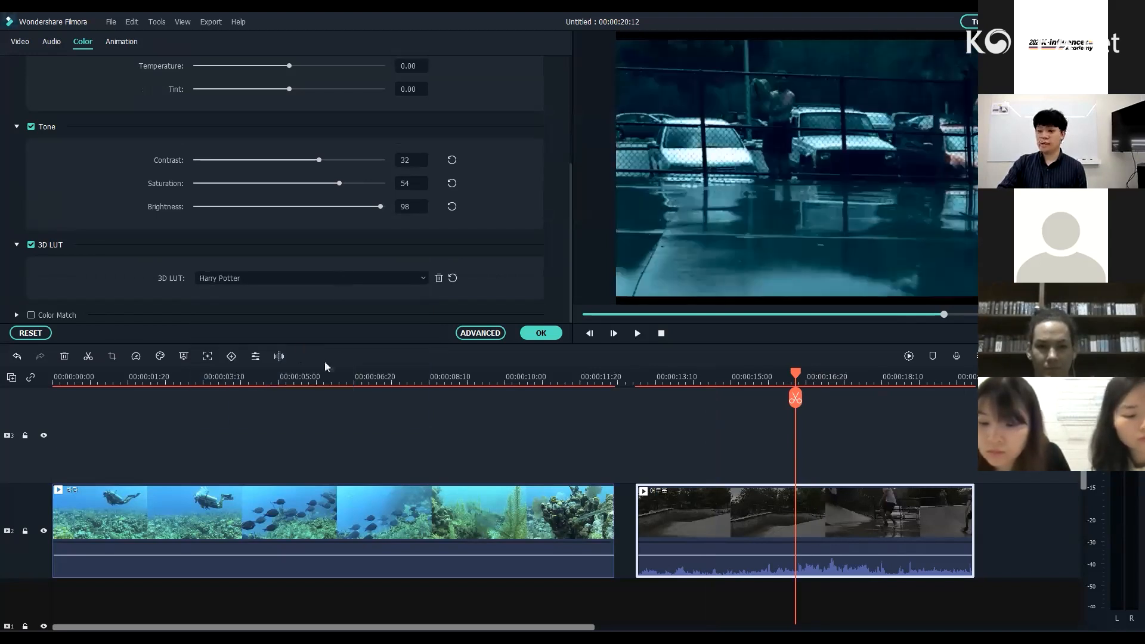
left_click(298, 398)
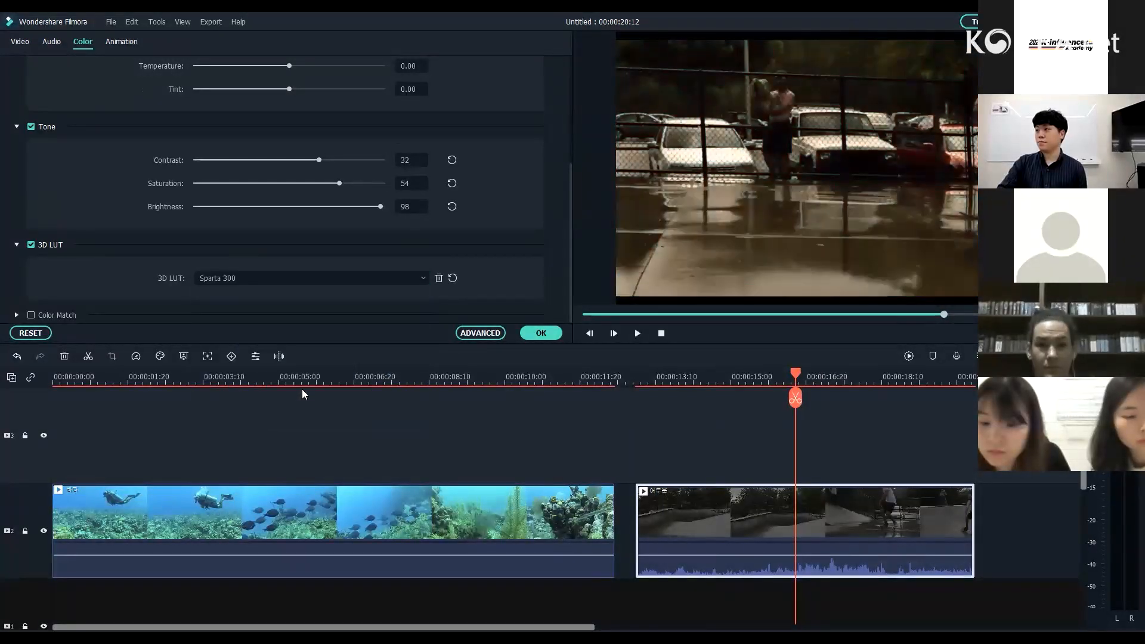
left_click(289, 278)
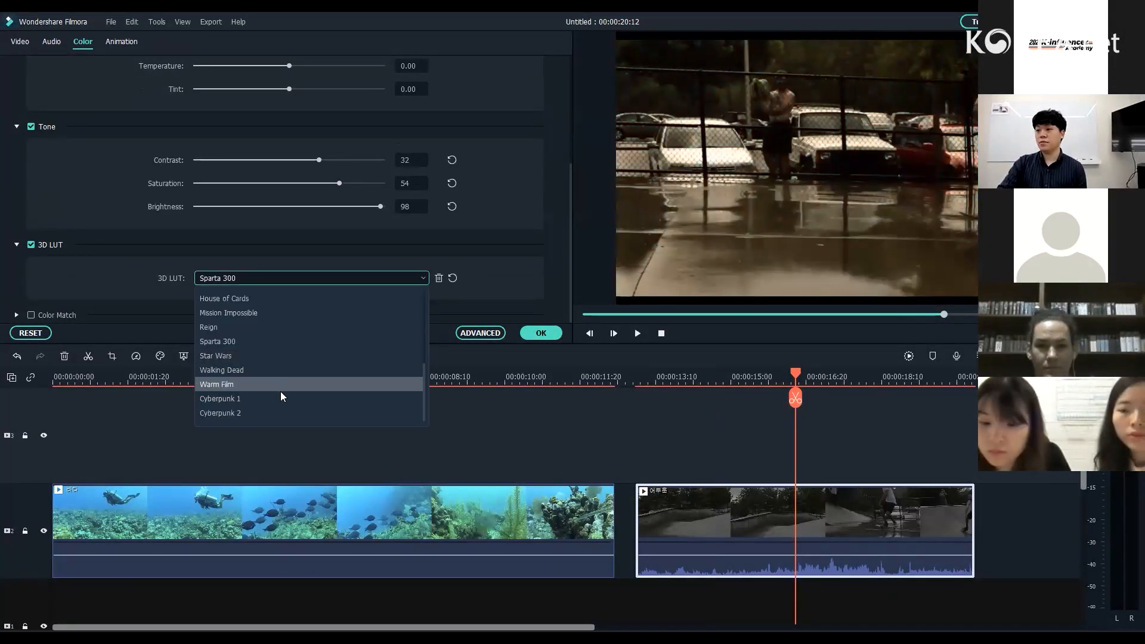
left_click(291, 369)
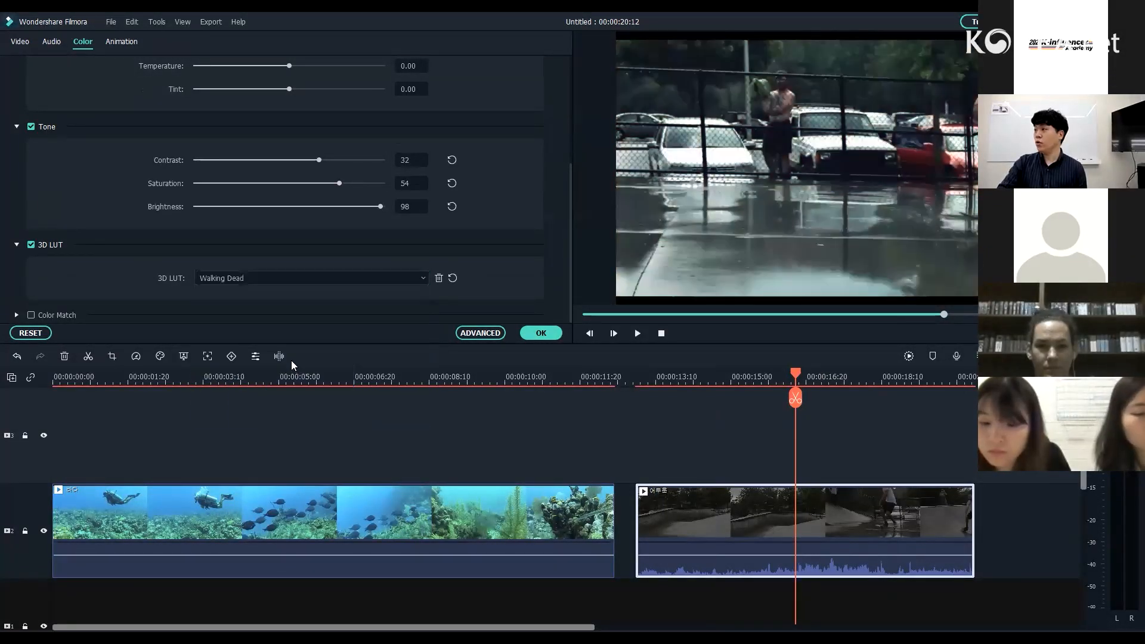
Set the 어두운 clip's 3D LUT to None and review the color enhancement and white balance adjustments in Advanced Color Correction
left_click(279, 277)
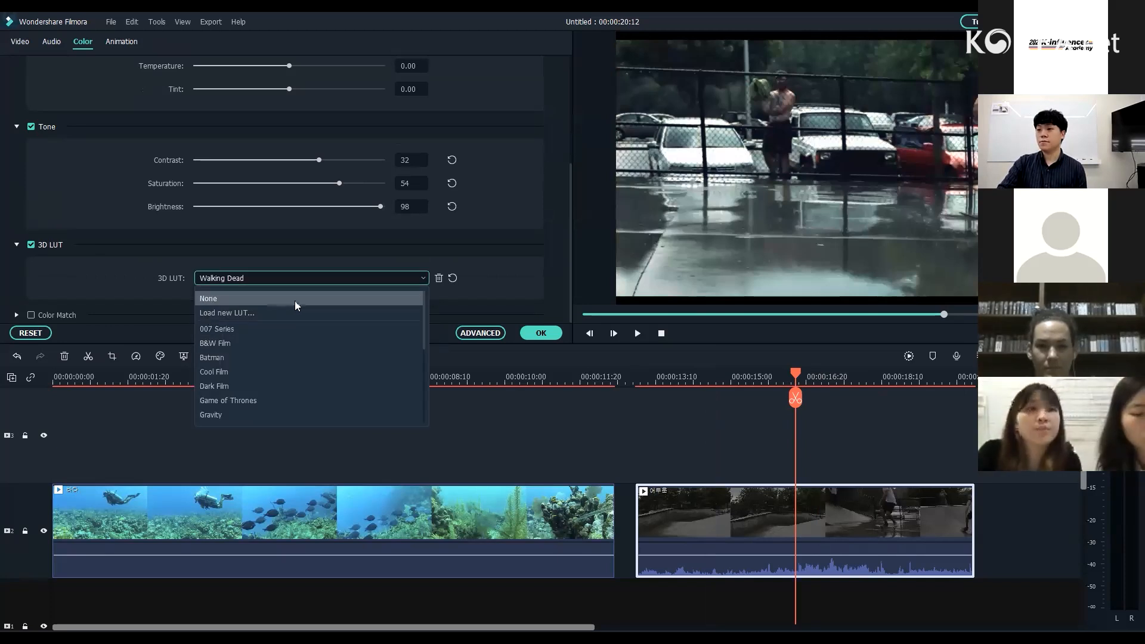
left_click(294, 300)
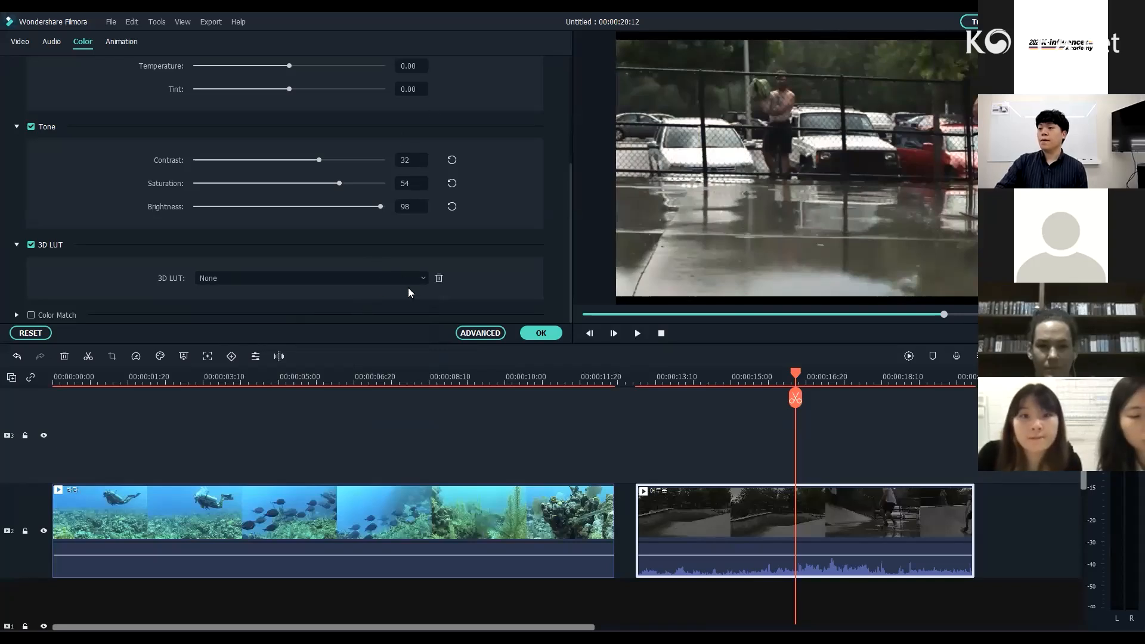
left_click(480, 334)
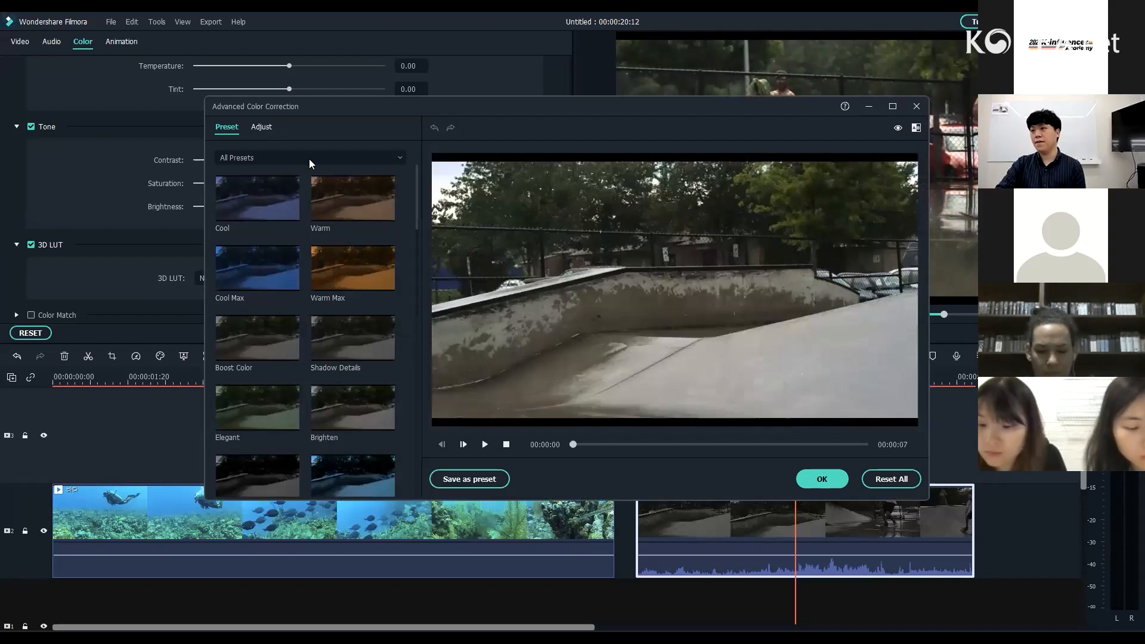
left_click(262, 129)
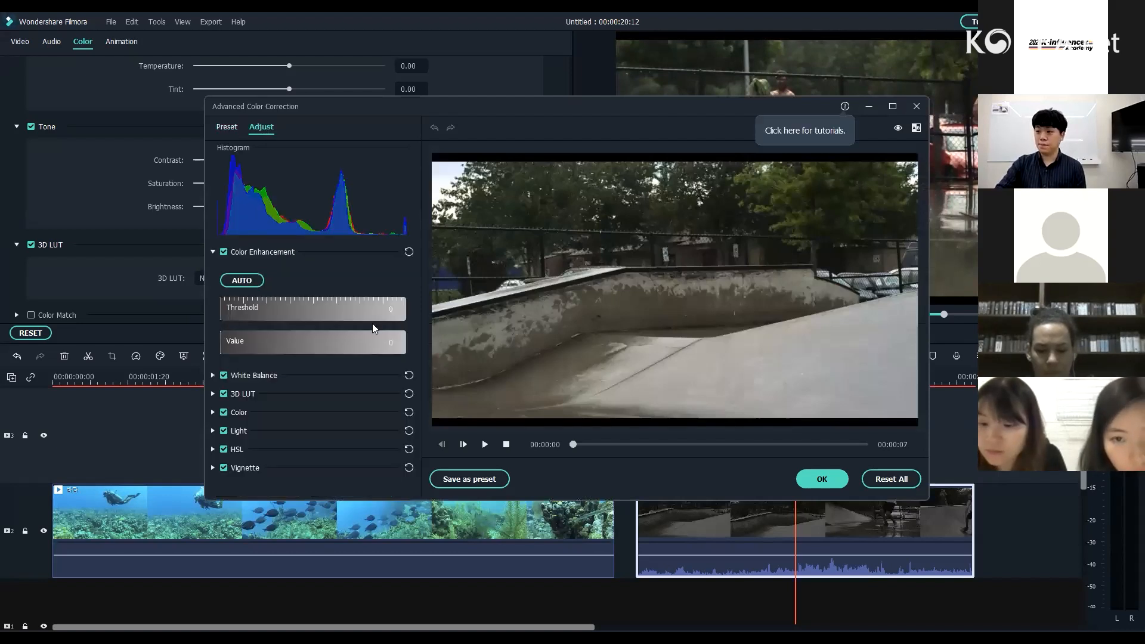
left_click(215, 376)
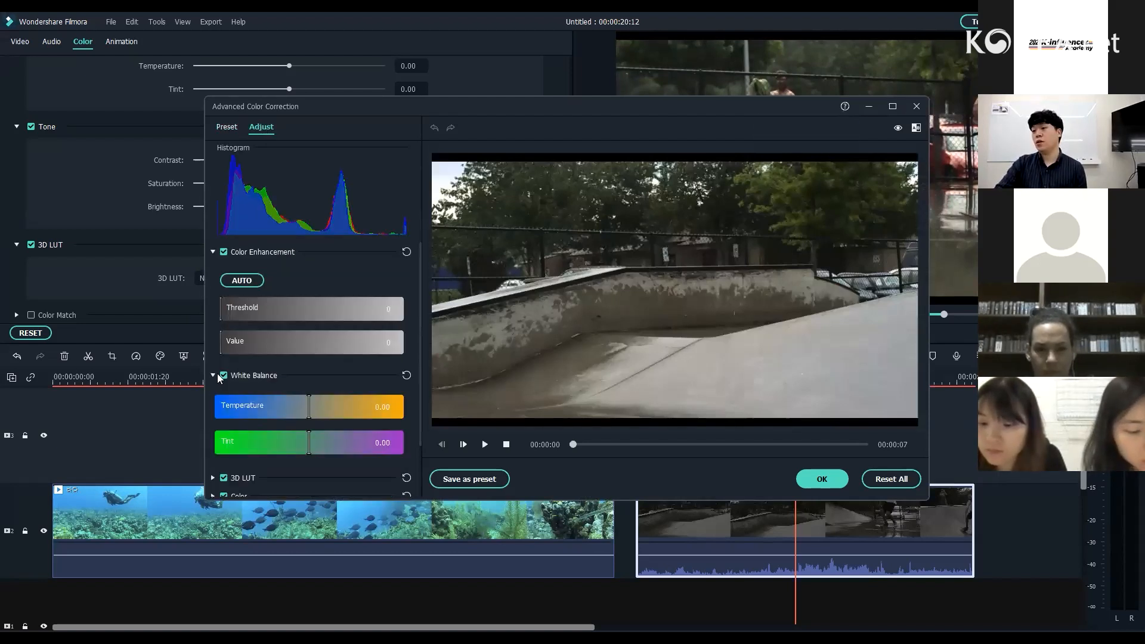
scroll(269, 396, "down", 2)
scroll(262, 421, "up", 2)
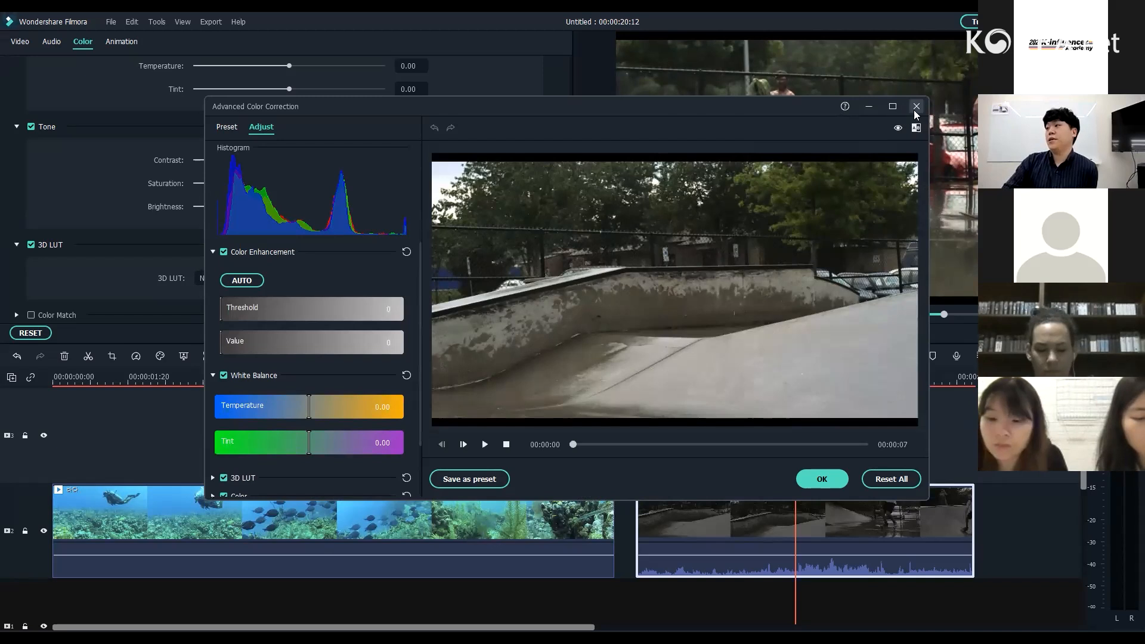
left_click(822, 479)
Move the 어두운 clip directly against the end of the 바다 clip on track 2
left_click_drag(796, 373, 694, 432)
left_click_drag(766, 513, 773, 522)
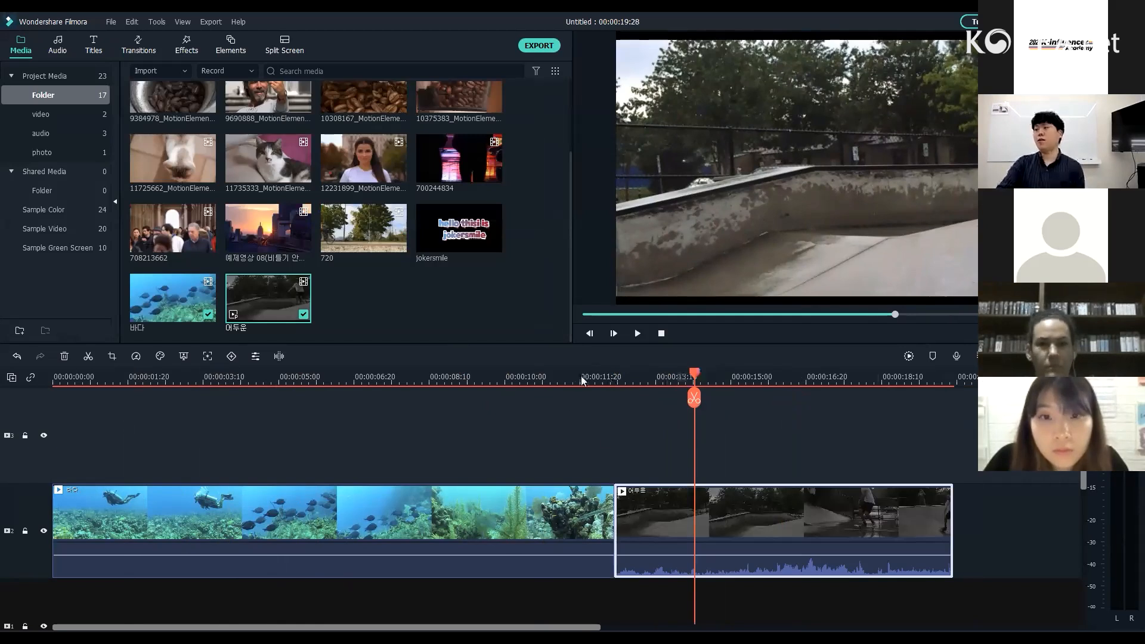
Open the export settings for saving to the computer, look at the WMV format and choose MP4
left_click(539, 44)
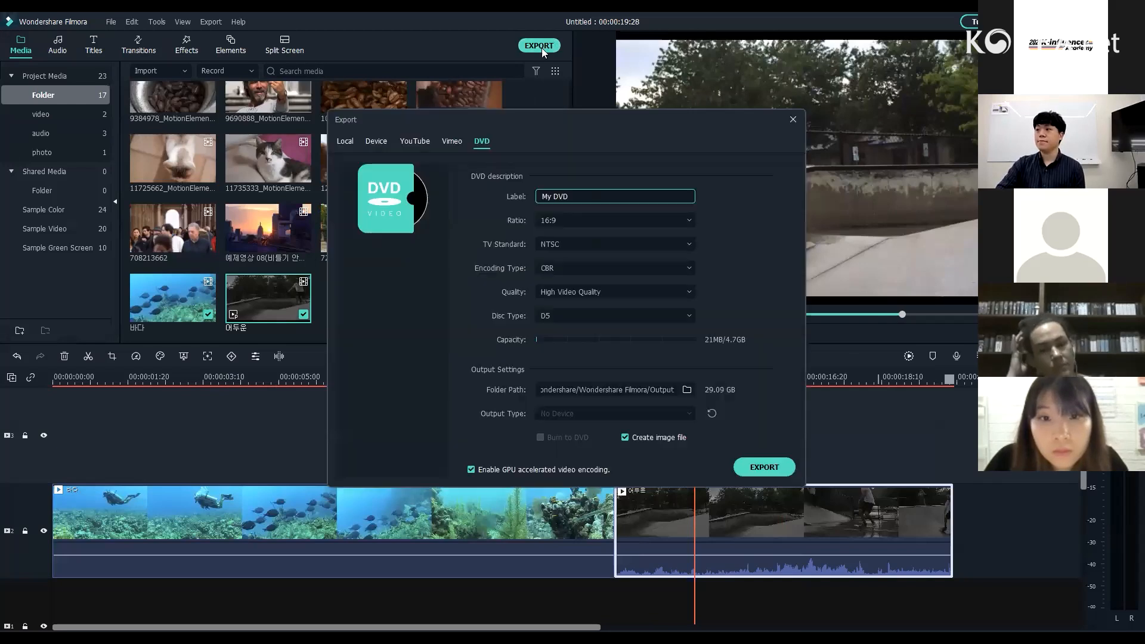
left_click(346, 143)
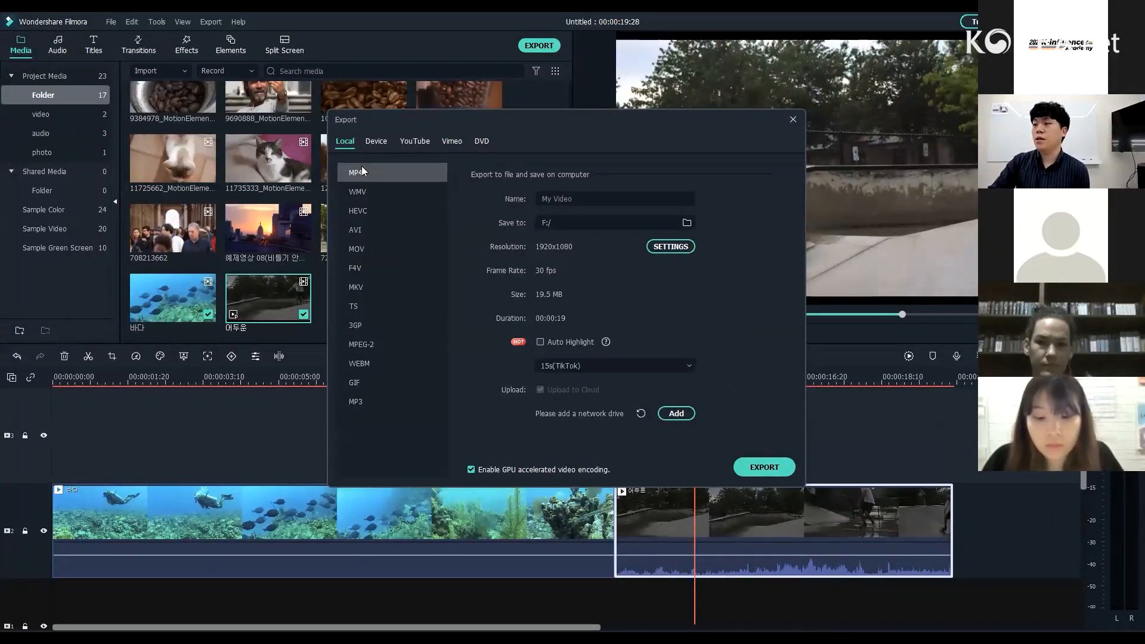
left_click(371, 185)
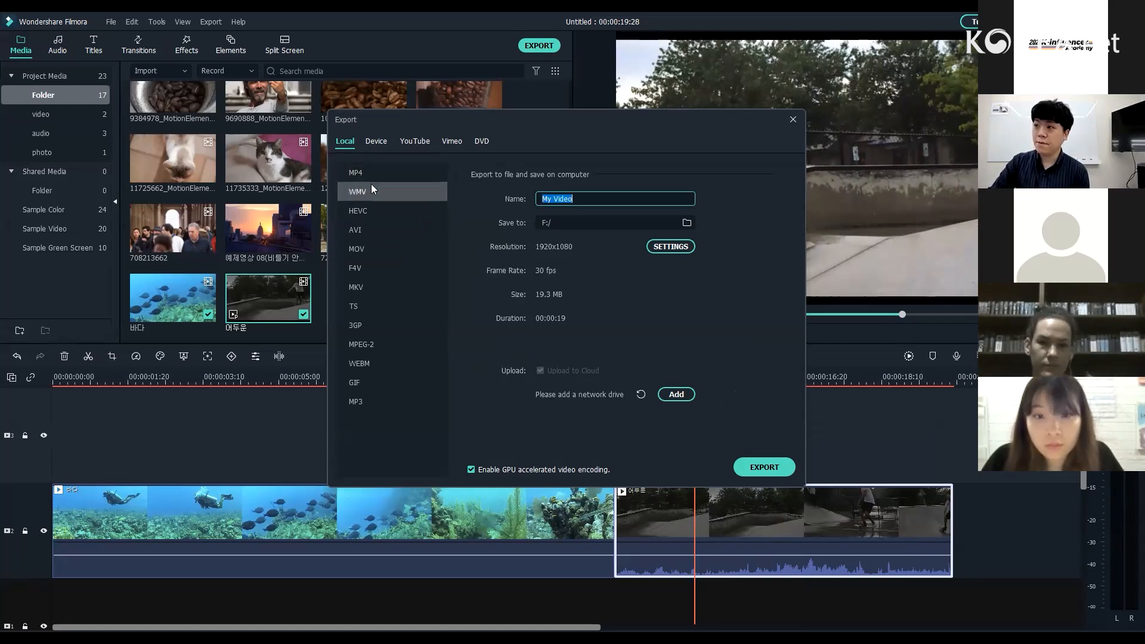
left_click(376, 181)
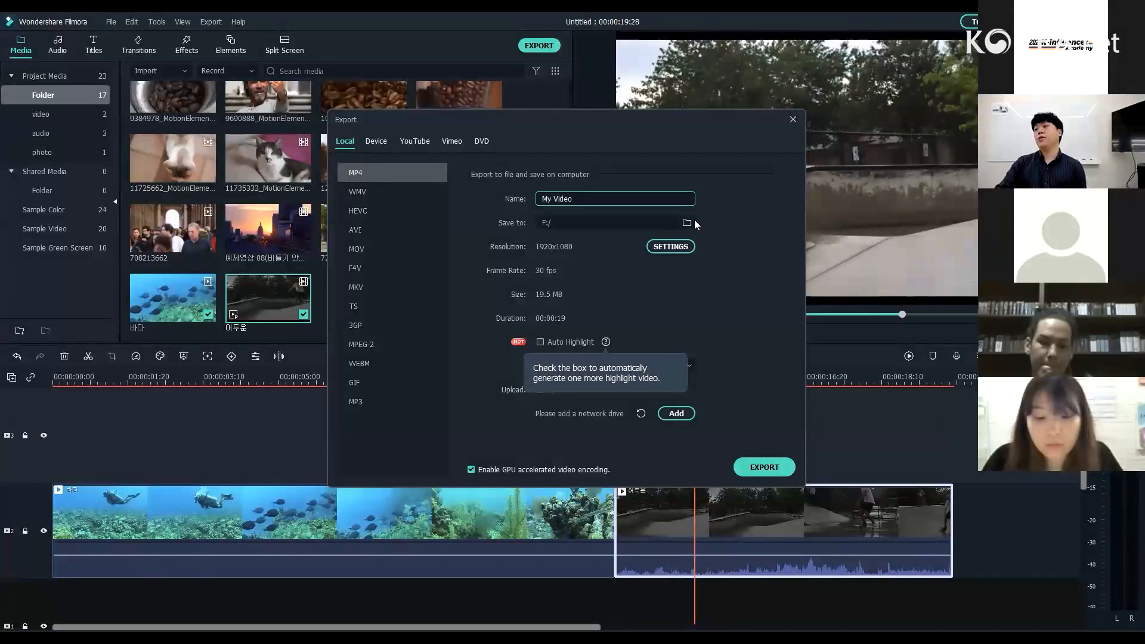
Name the exported video jokersmile and set its save location to the Desktop folder
triple_click(655, 203)
left_click(655, 204)
type("joker")
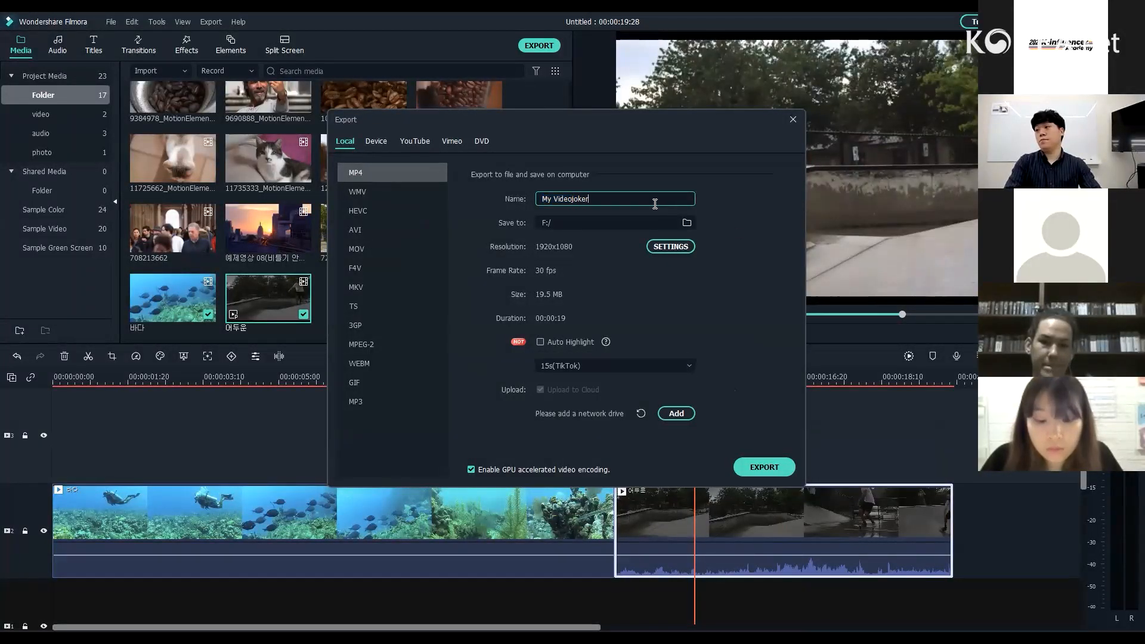
triple_click(655, 203)
type("jokersmile")
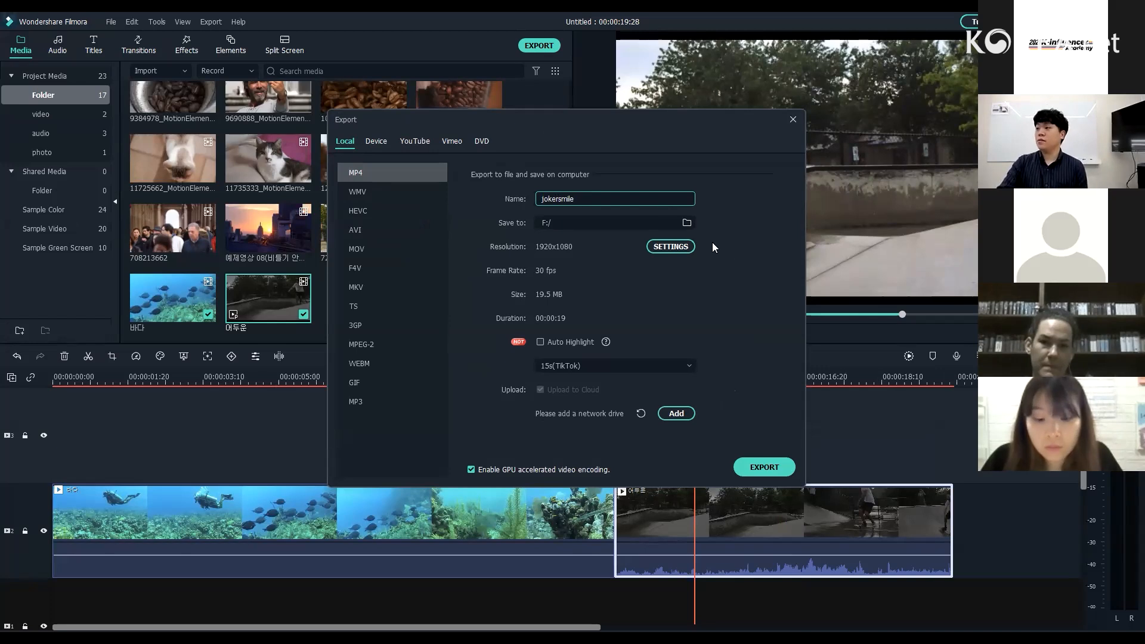
left_click(686, 223)
left_click(686, 222)
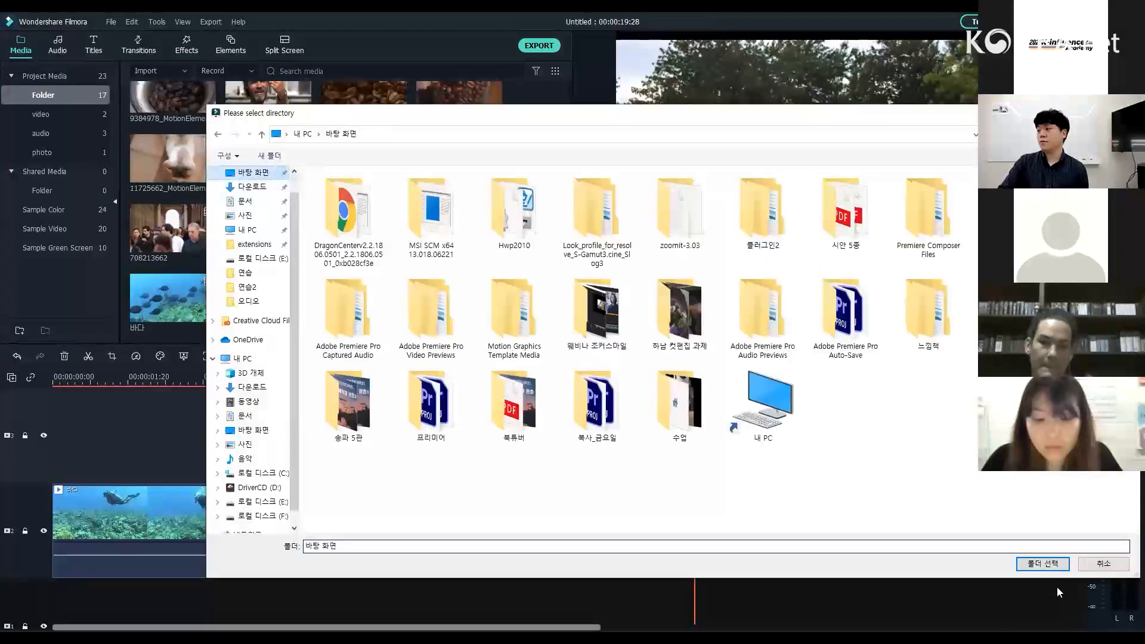
key("Return")
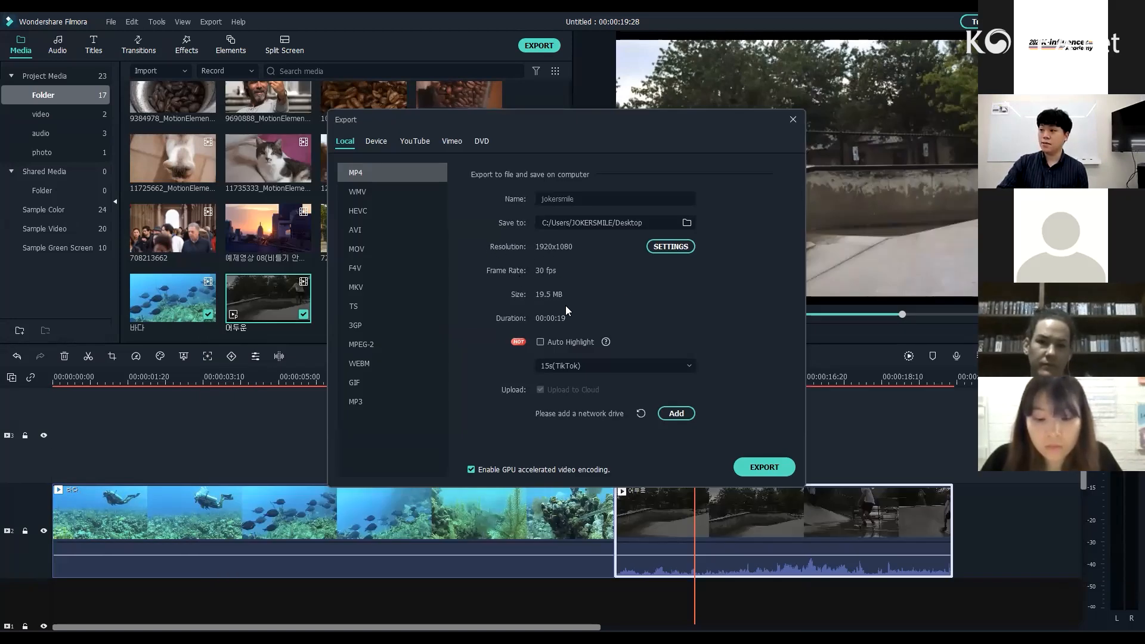
Set the MP4 export quality to Best and keep H.264 as the video encoder
left_click(668, 246)
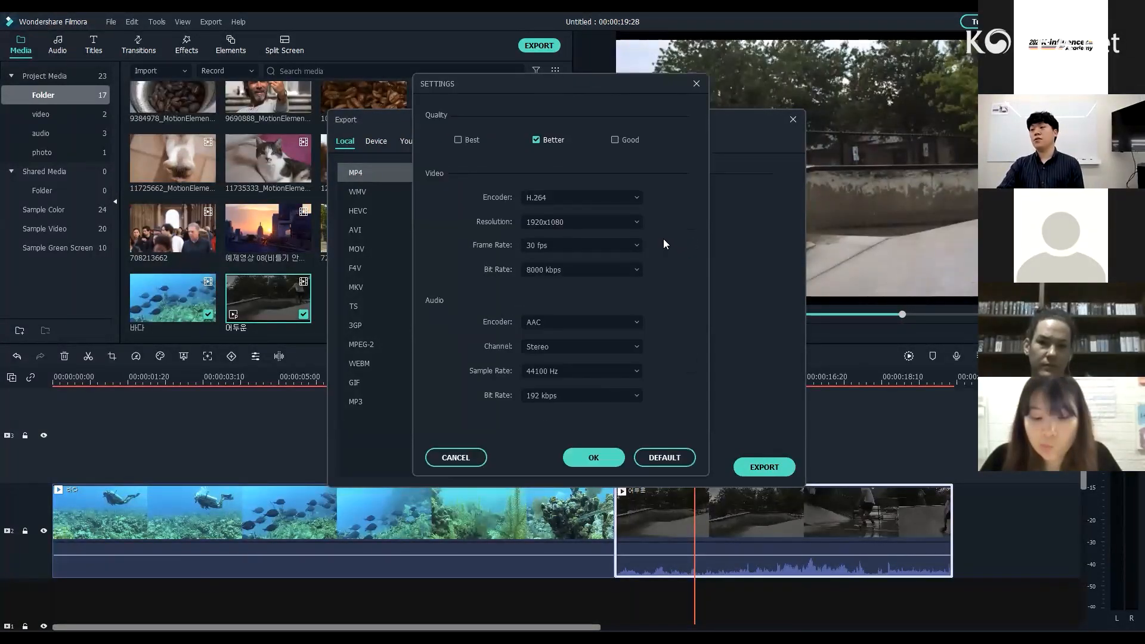
left_click(473, 141)
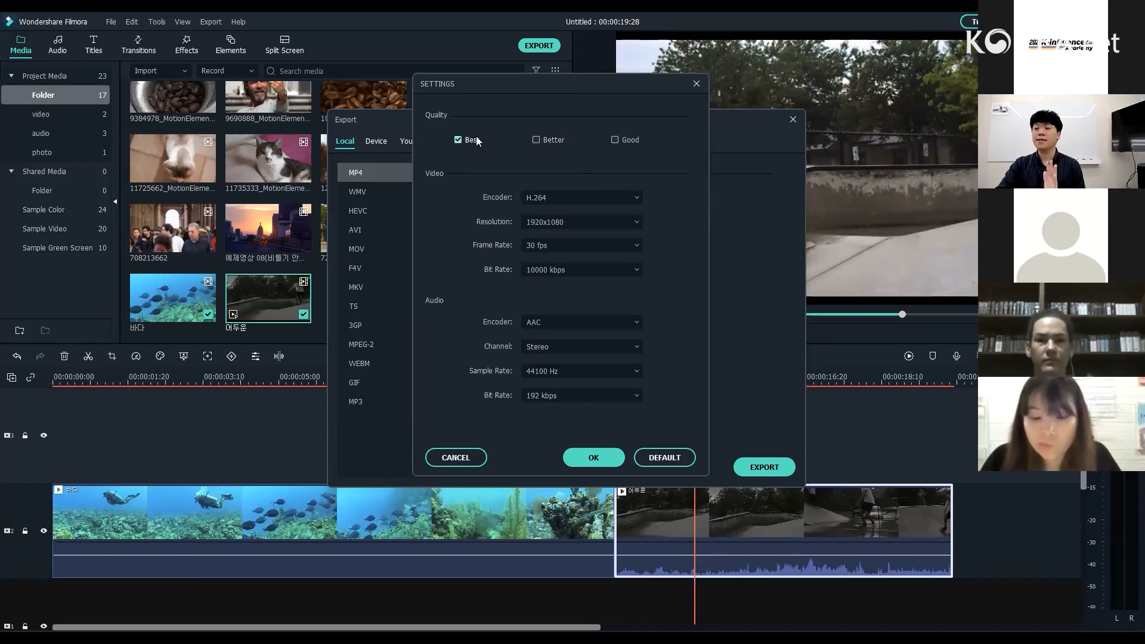
left_click(616, 196)
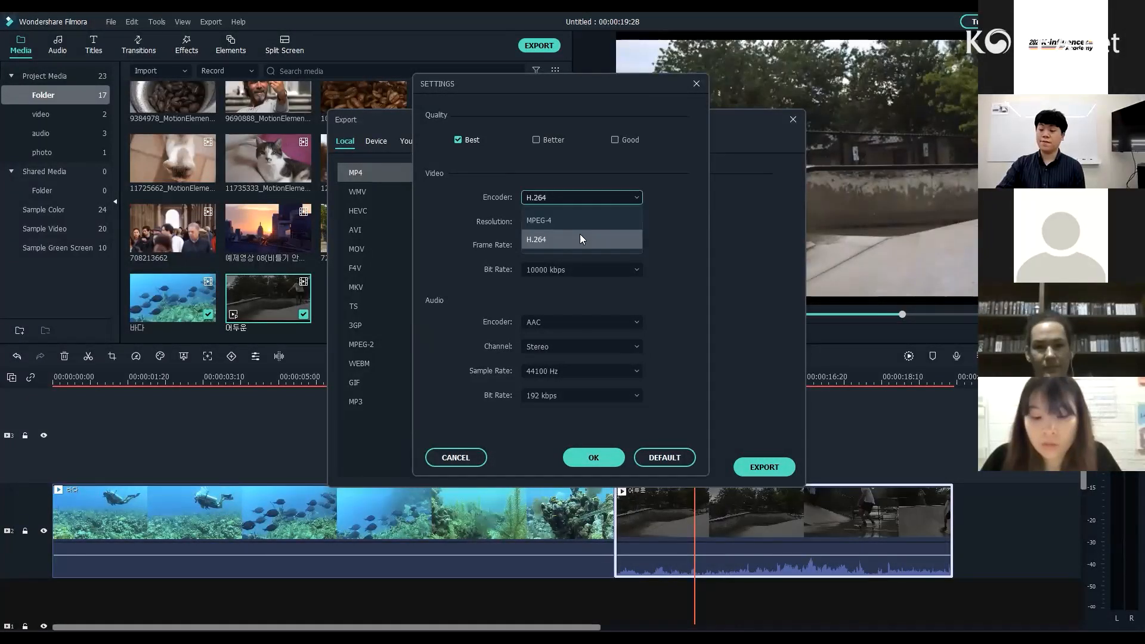
left_click(631, 243)
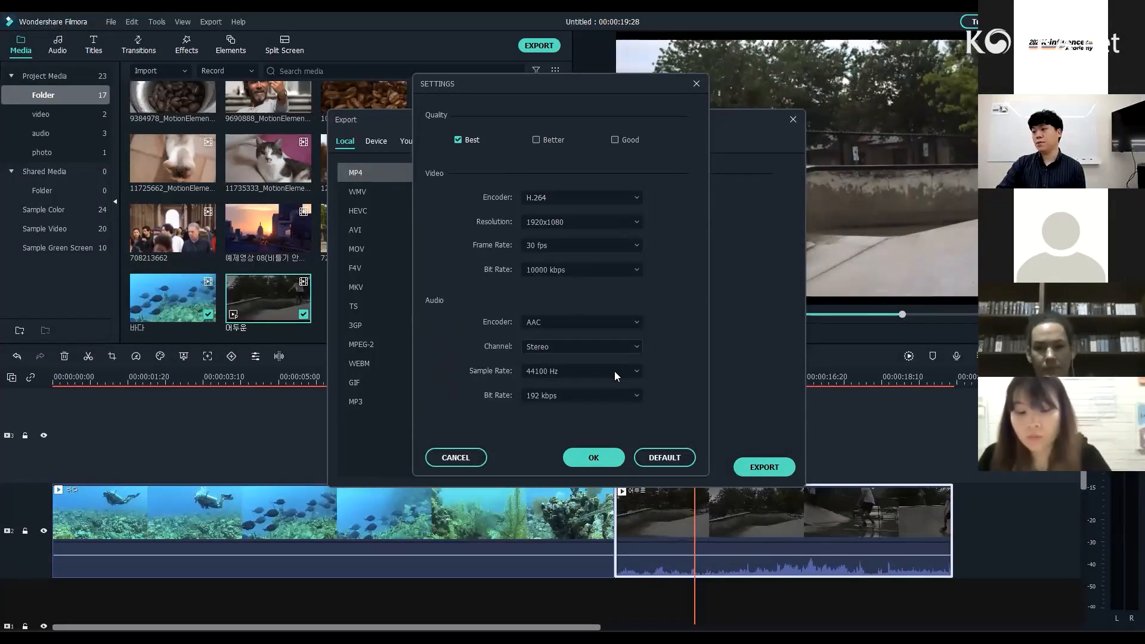
left_click(600, 458)
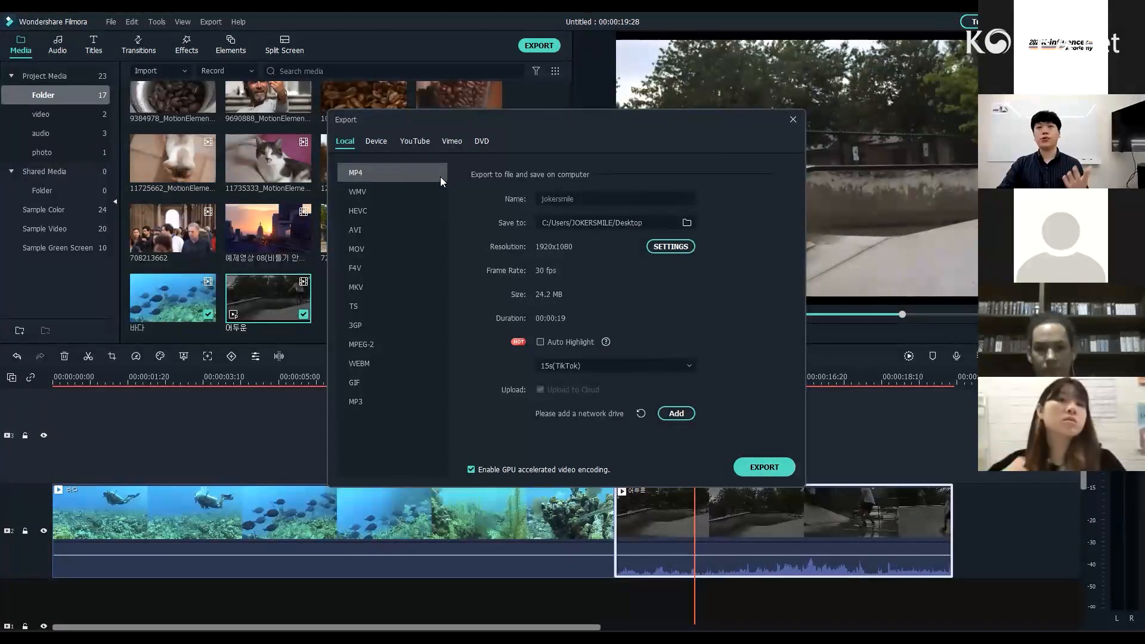
Compare the device export presets, including iPad, Apple TV 4K, Smart Phone, Google Pixel and Smart TV
left_click(377, 142)
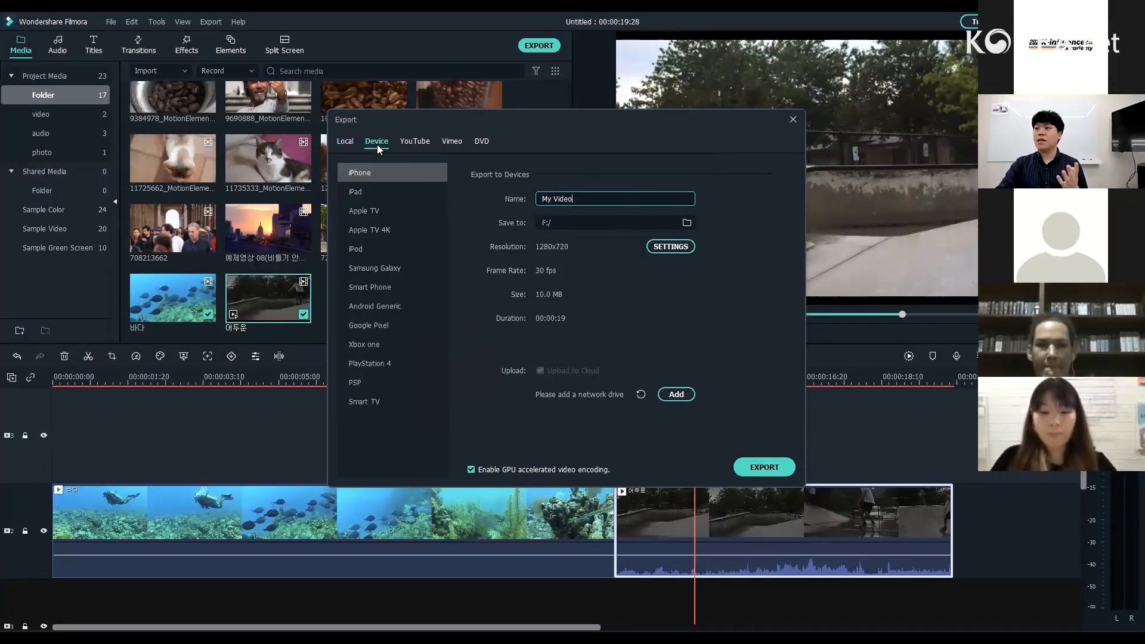
left_click(391, 233)
left_click(377, 287)
left_click(383, 227)
left_click(385, 193)
left_click(382, 325)
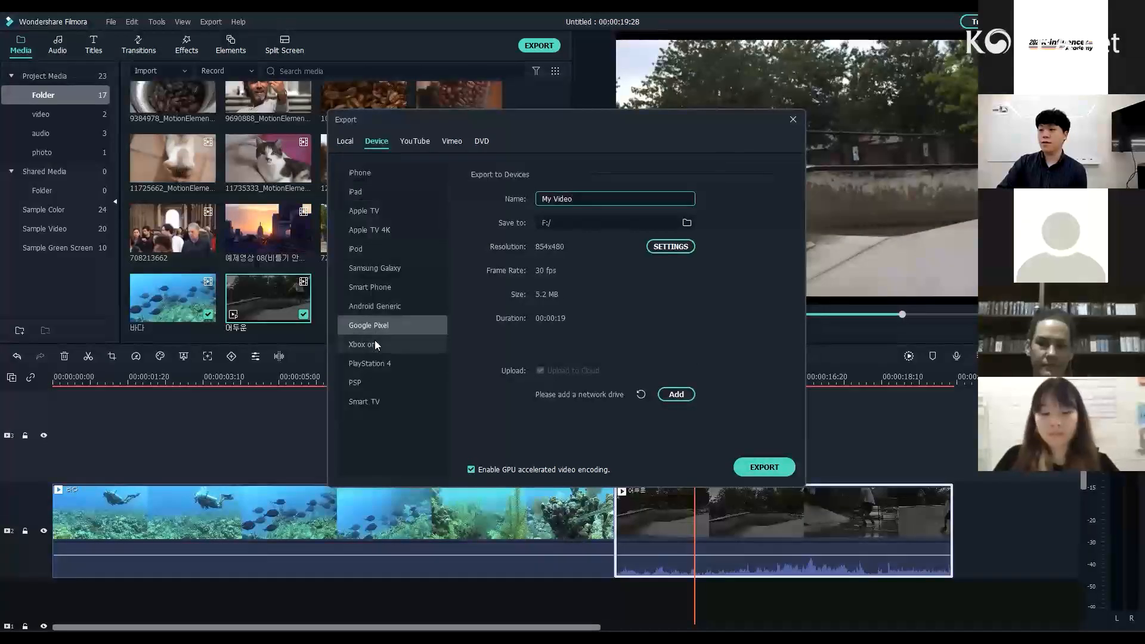
left_click(373, 287)
left_click(373, 231)
left_click(376, 286)
left_click(373, 401)
left_click(367, 286)
left_click(367, 227)
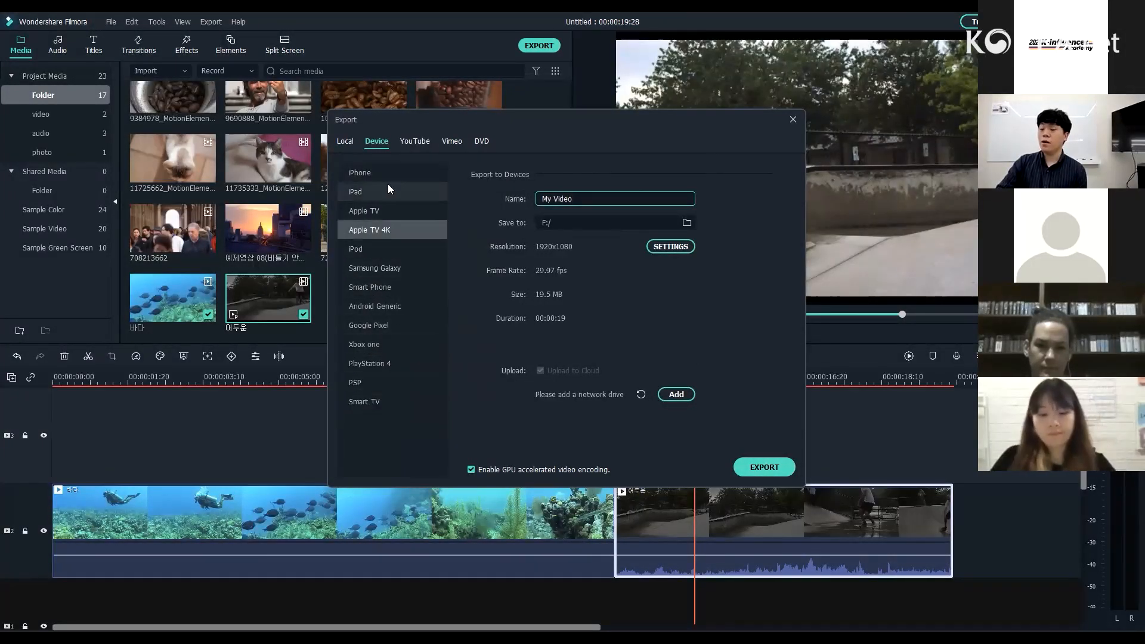
Review the YouTube, Vimeo and DVD export options, close the export window without exporting, and preview a frame in the 바다 clip
left_click(411, 142)
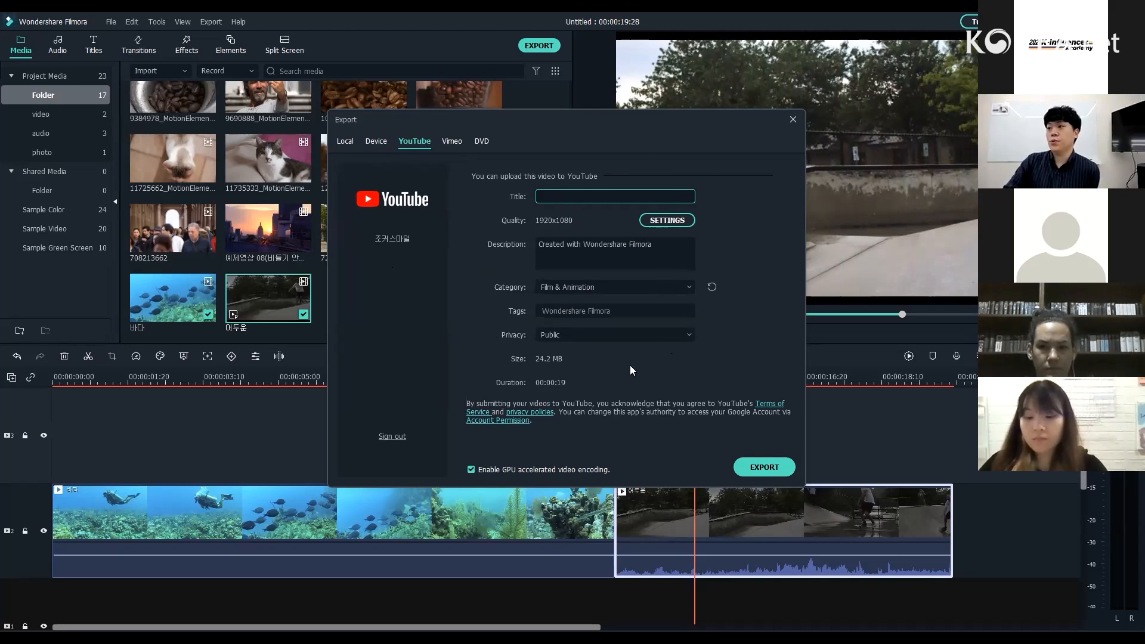
left_click(453, 141)
left_click(480, 143)
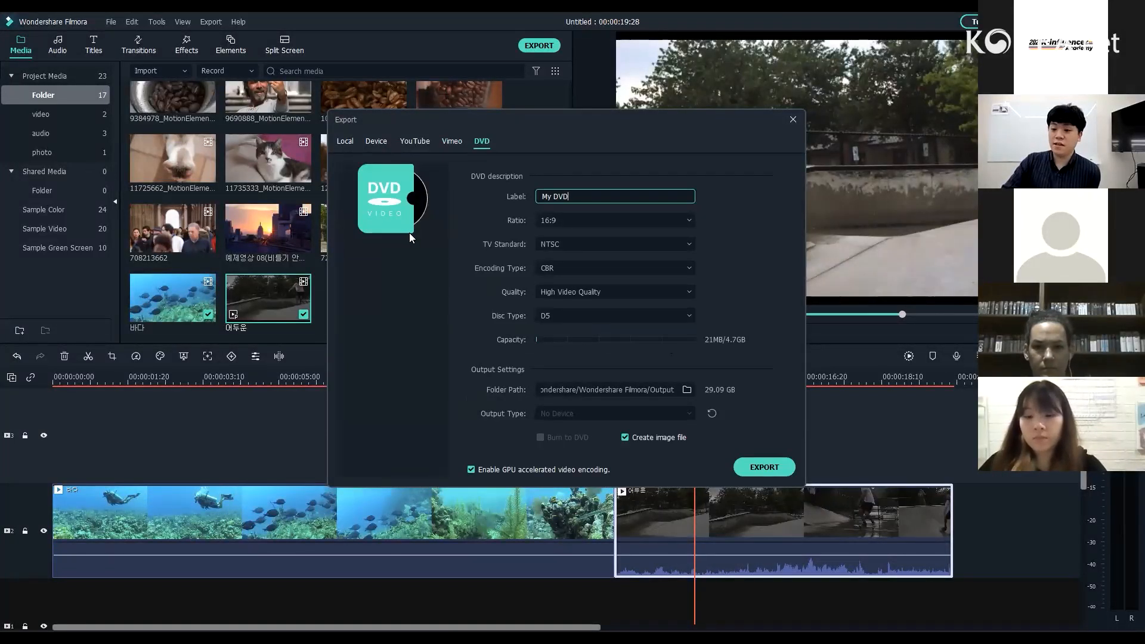
left_click(349, 142)
left_click(451, 141)
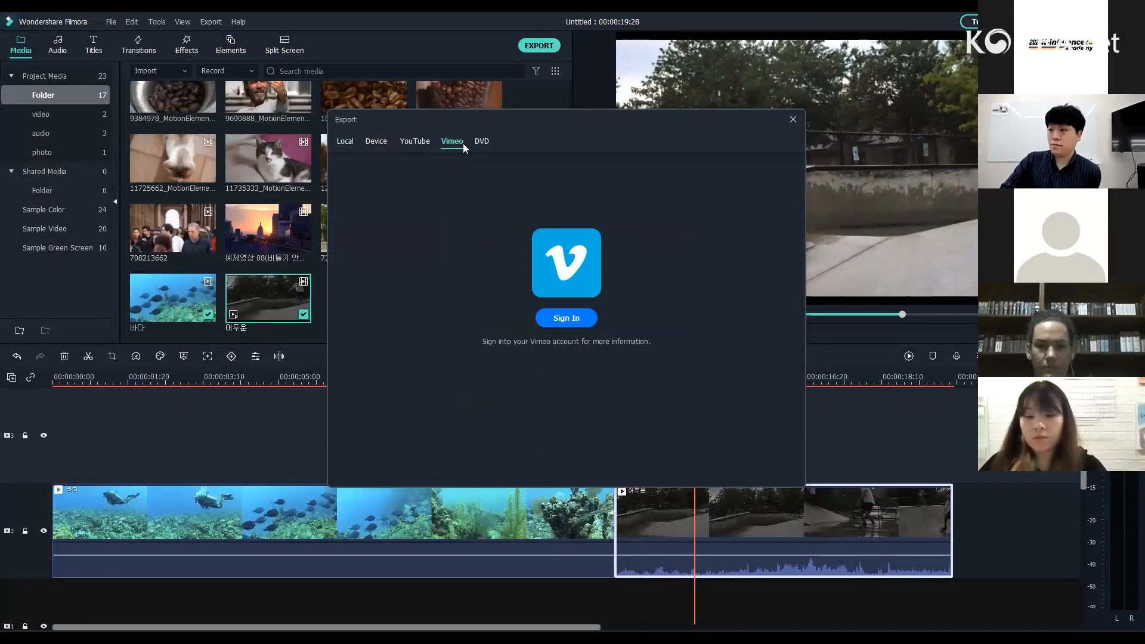
left_click(349, 140)
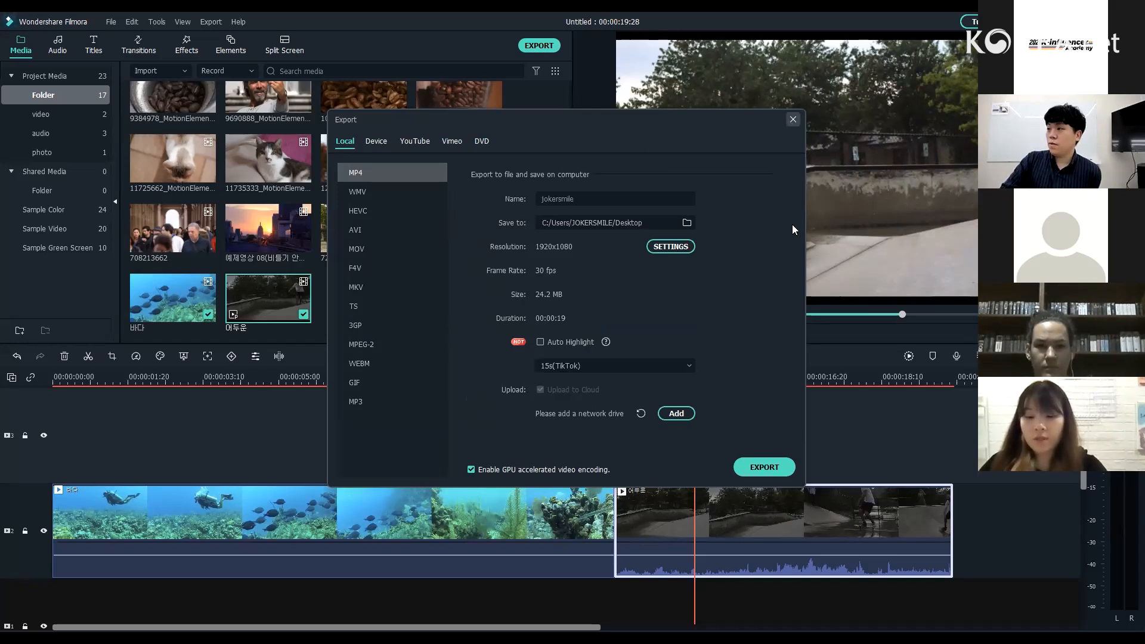
key("Escape")
left_click_drag(678, 376, 360, 386)
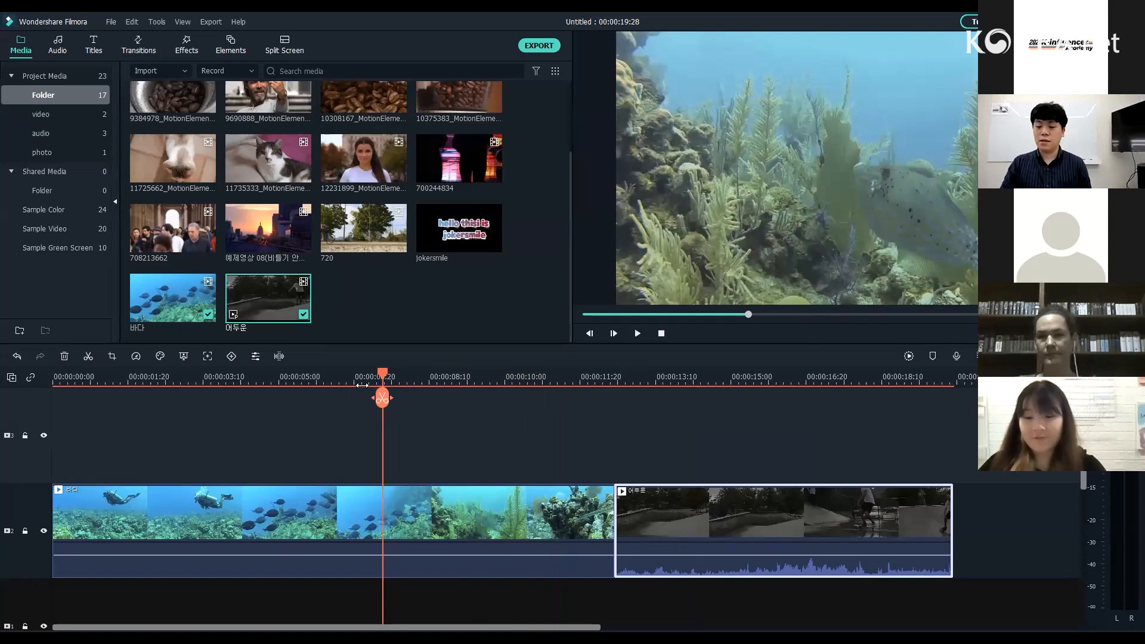